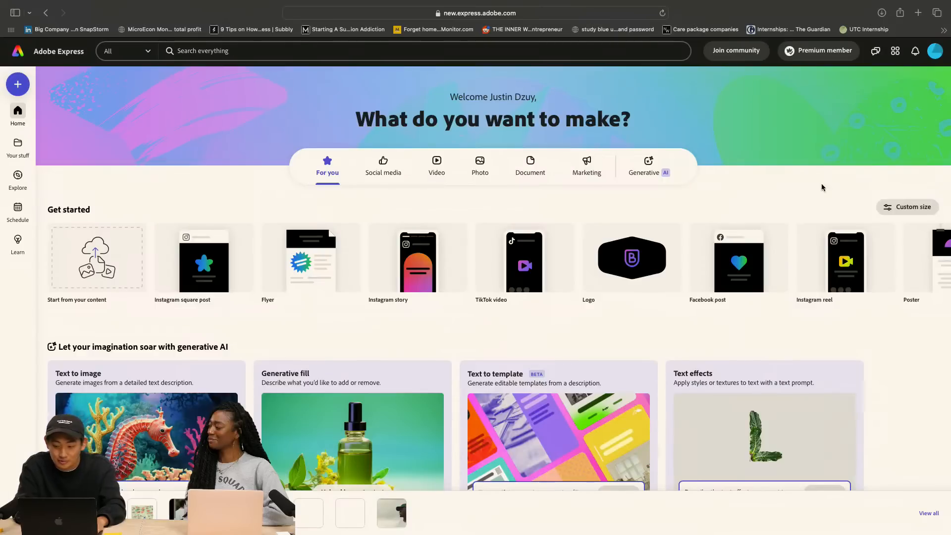
# Create a new file with a custom size of 5 in wide by 7 in high
pyautogui.click(897, 206)
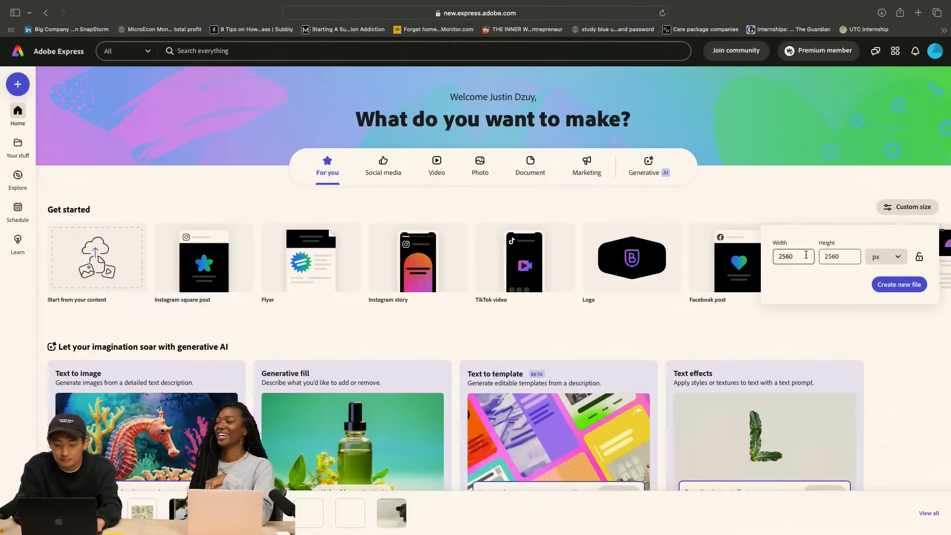
pyautogui.doubleClick(806, 255)
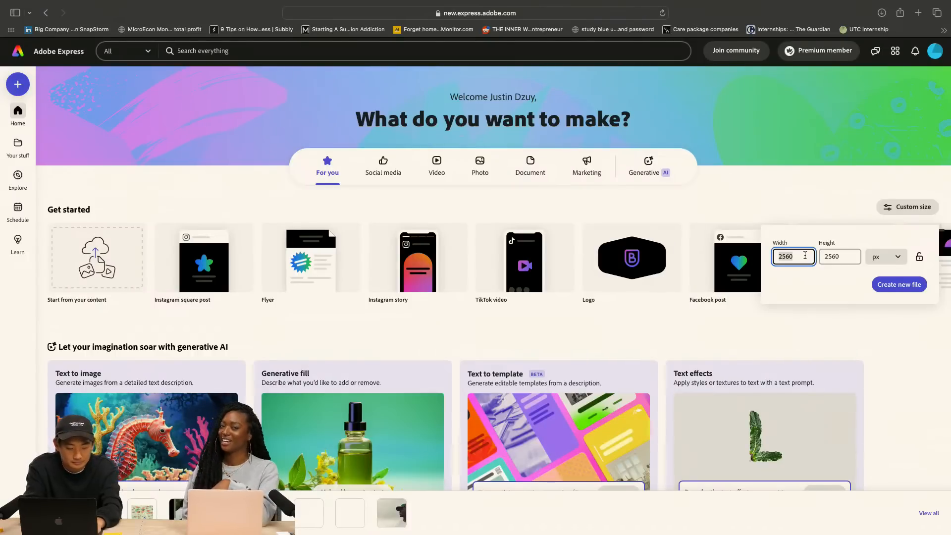
pyautogui.click(885, 255)
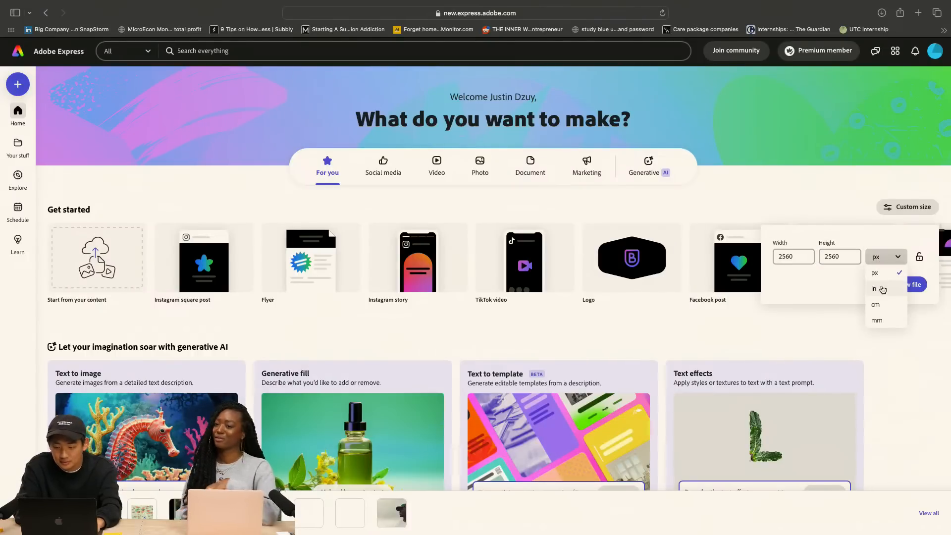
pyautogui.click(883, 289)
pyautogui.doubleClick(805, 256)
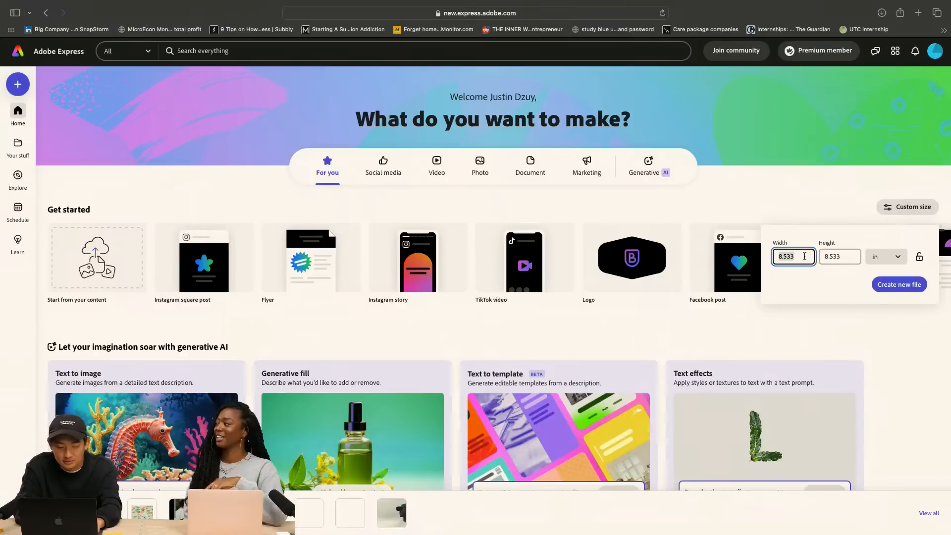
pyautogui.write('5')
pyautogui.press('Tab')
pyautogui.doubleClick(853, 256)
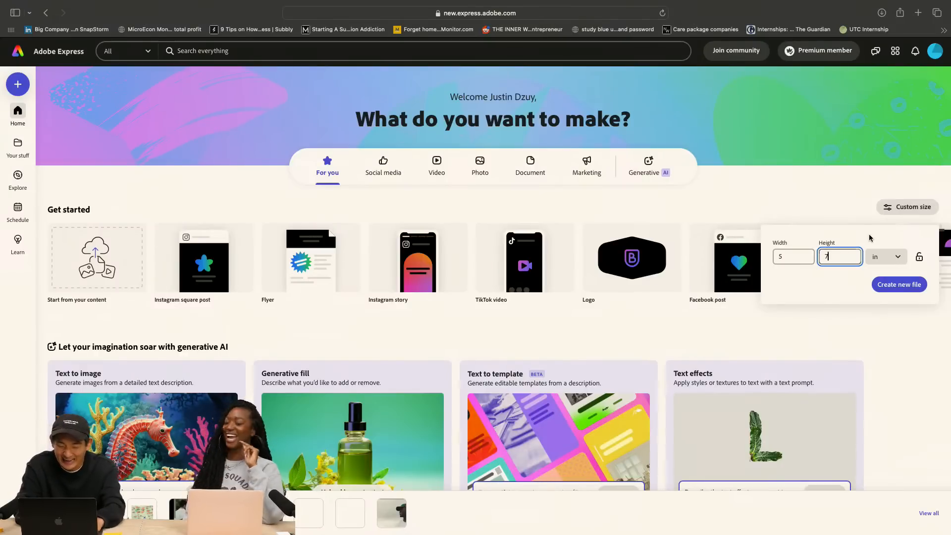
pyautogui.write('7')
pyautogui.click(901, 286)
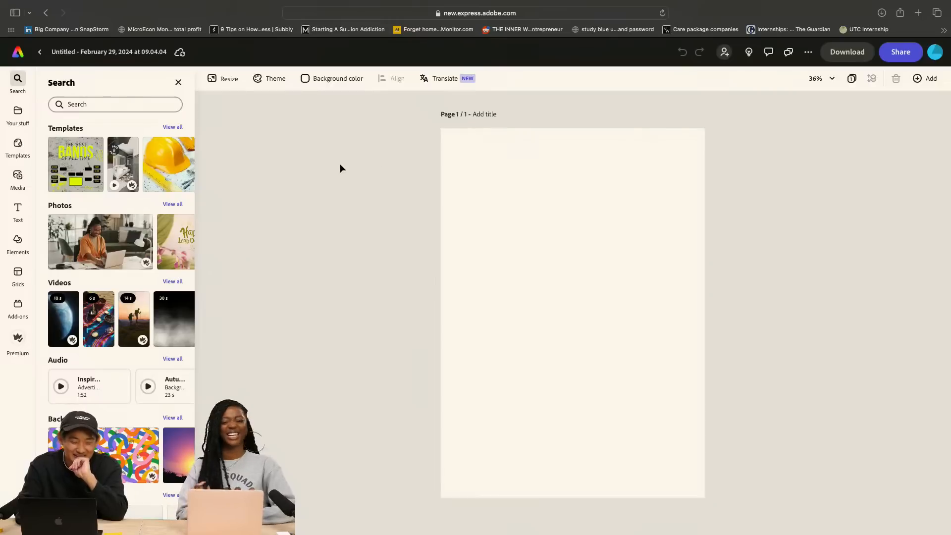
pyautogui.click(179, 82)
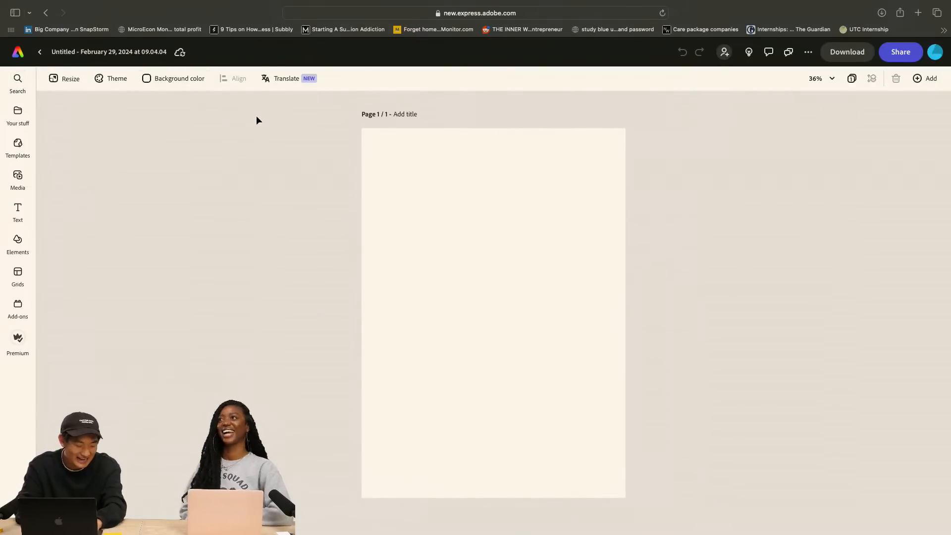
pyautogui.click(19, 111)
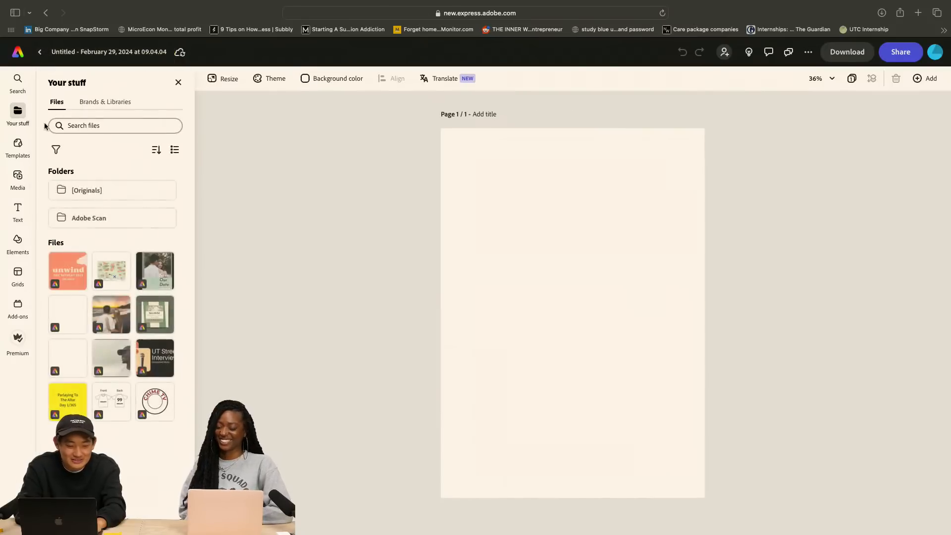
pyautogui.click(20, 181)
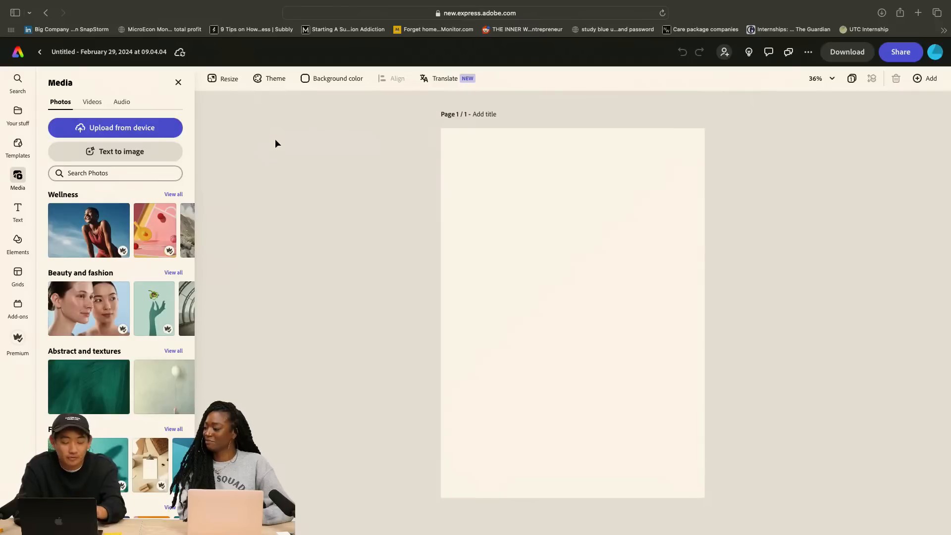
# Switch to TikTok and play the three reference videos on save-the-date cards, affordable invitation suites and DIY wedding invitations
pyautogui.hotkey('ctrl', 'Left')
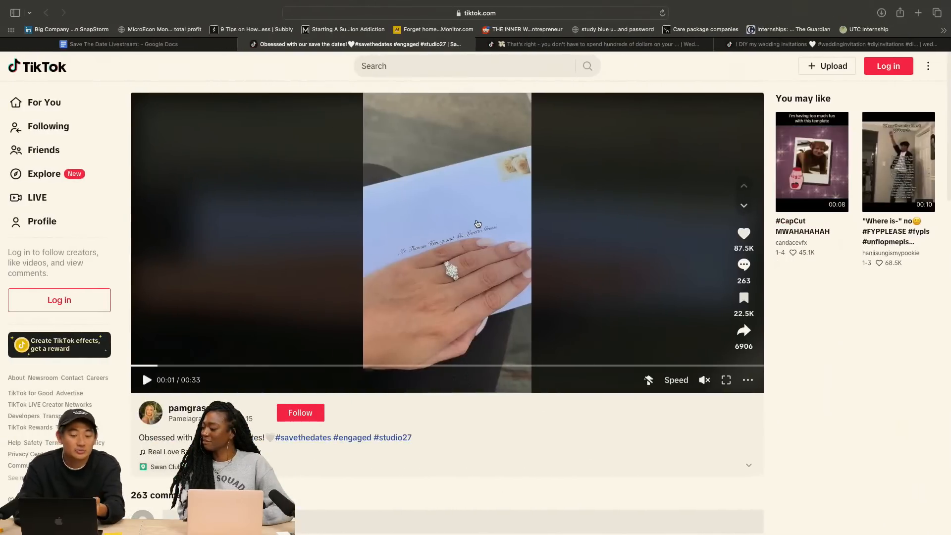
pyautogui.click(146, 380)
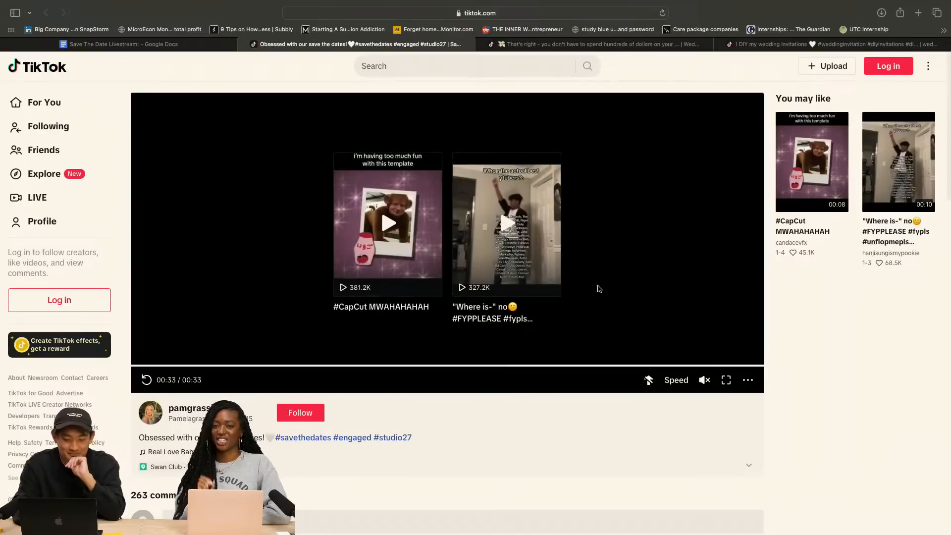
pyautogui.click(590, 44)
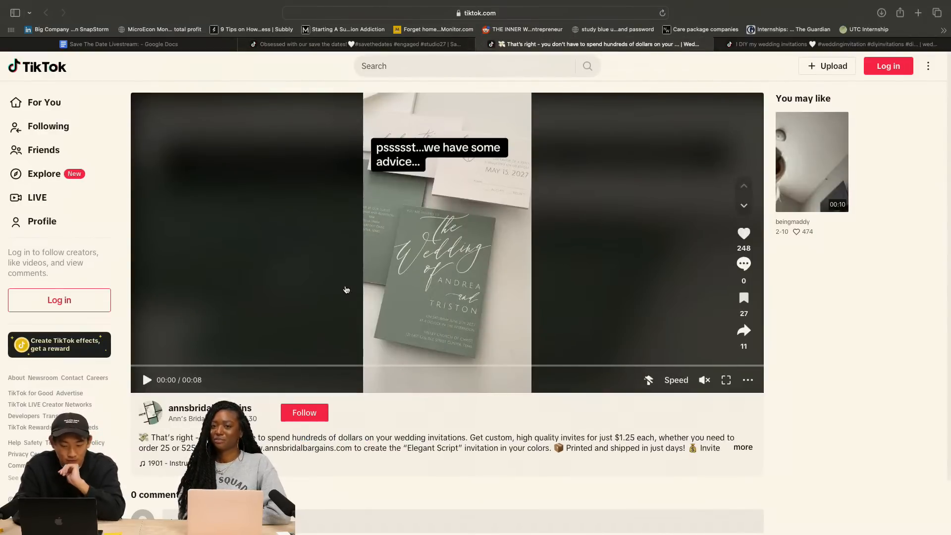
pyautogui.click(343, 287)
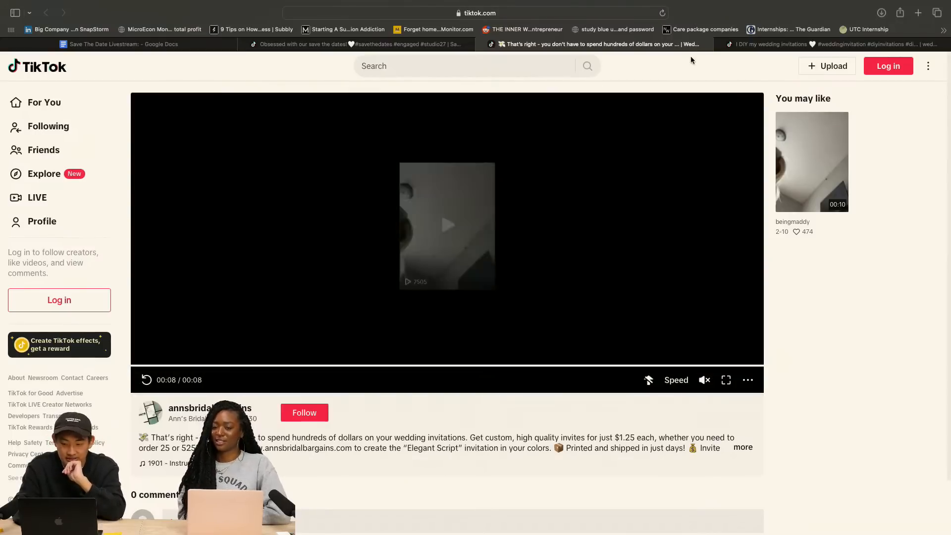
pyautogui.click(719, 45)
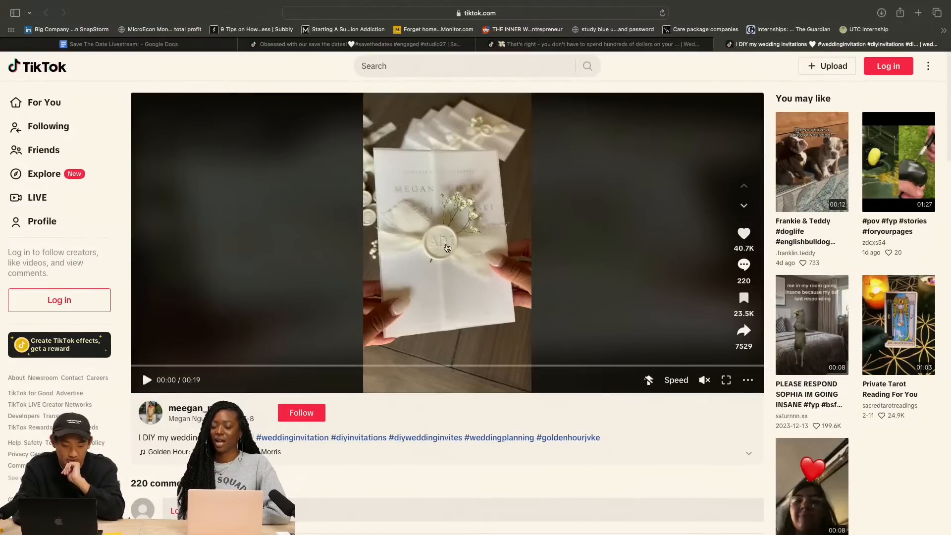
pyautogui.click(448, 248)
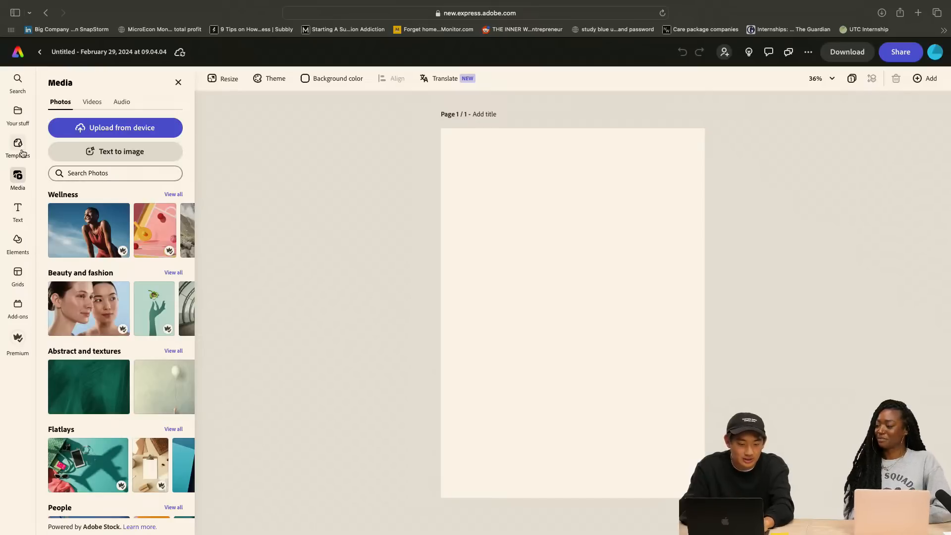
# Return to Adobe Express and add a Text to image placeholder in Portrait (3:4) size to the page
pyautogui.click(18, 125)
pyautogui.click(17, 176)
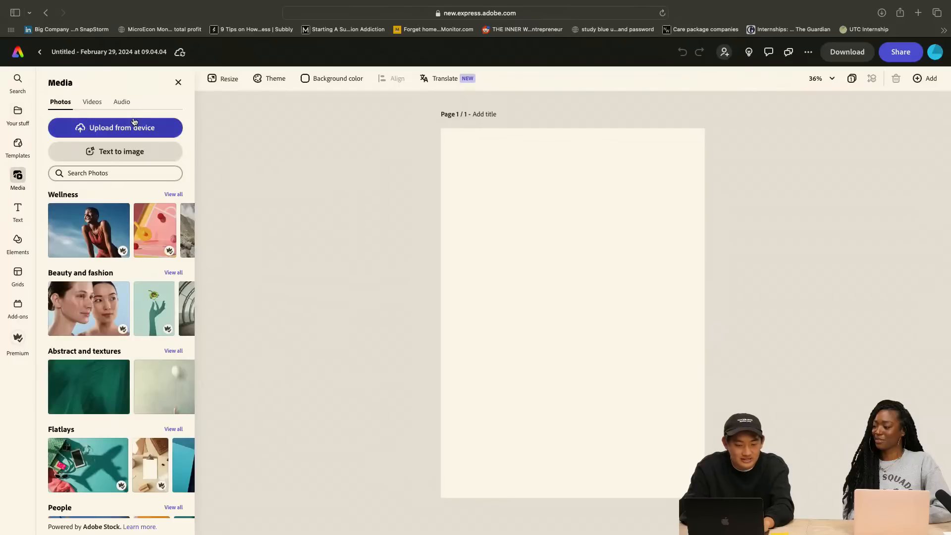
pyautogui.click(124, 160)
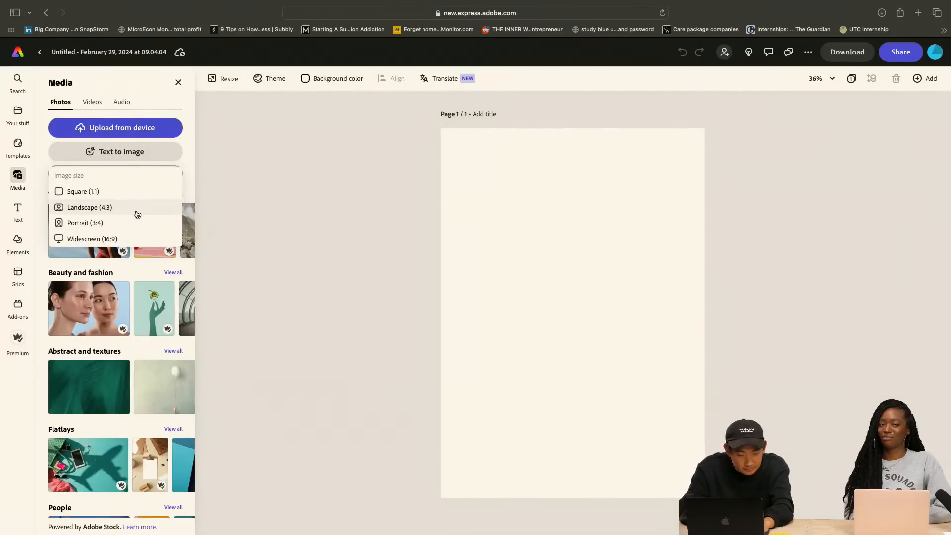
pyautogui.click(142, 224)
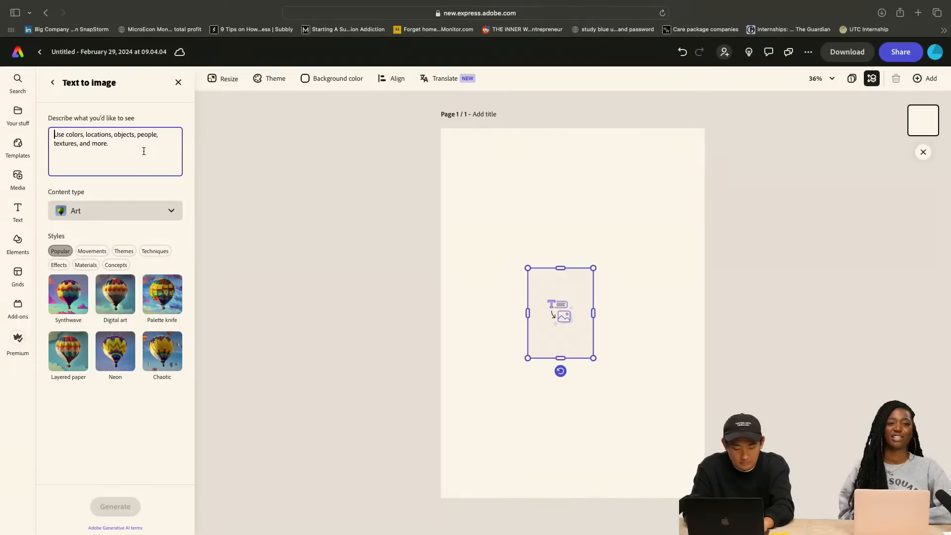
# Generate images from the prompt "green nature, white aesthetic" with the content type set to Photo
pyautogui.write('nature')
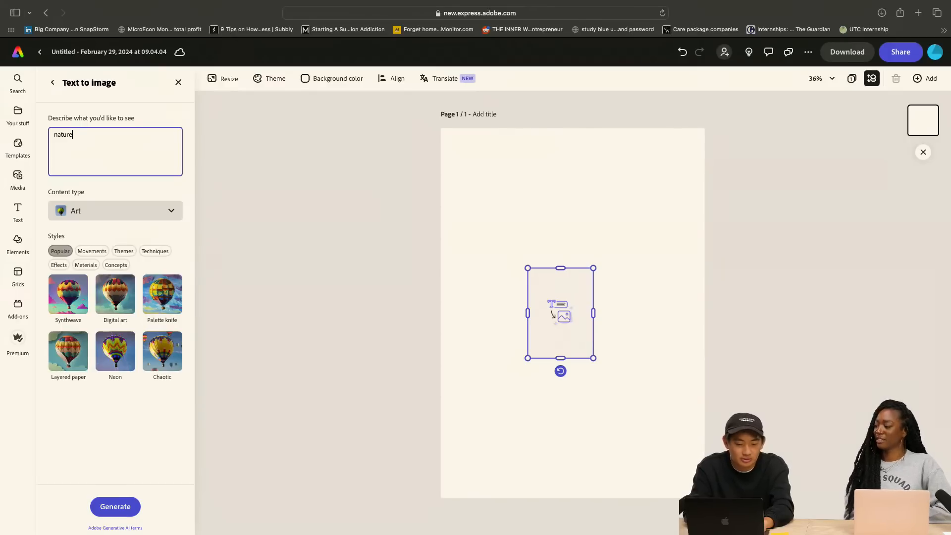
pyautogui.press('BackSpace')
pyautogui.press('BackSpace')
pyautogui.press('BackSpace')
pyautogui.press('BackSpace')
pyautogui.press('BackSpace')
pyautogui.press('BackSpace')
pyautogui.write('green')
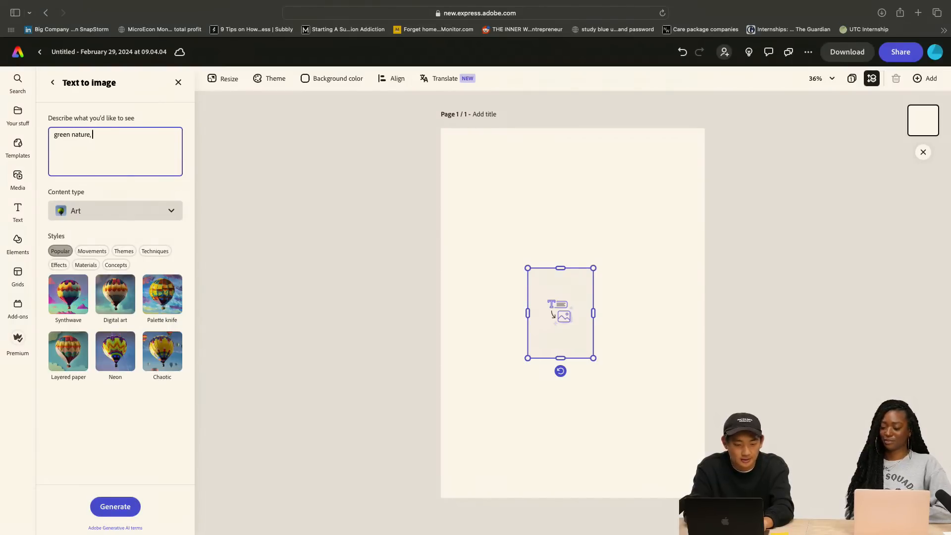
pyautogui.click(117, 214)
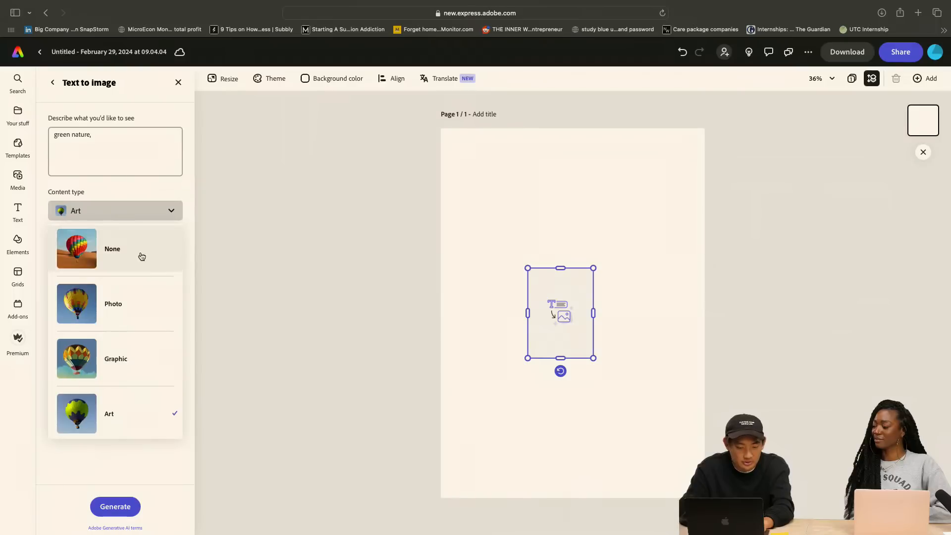
pyautogui.click(141, 296)
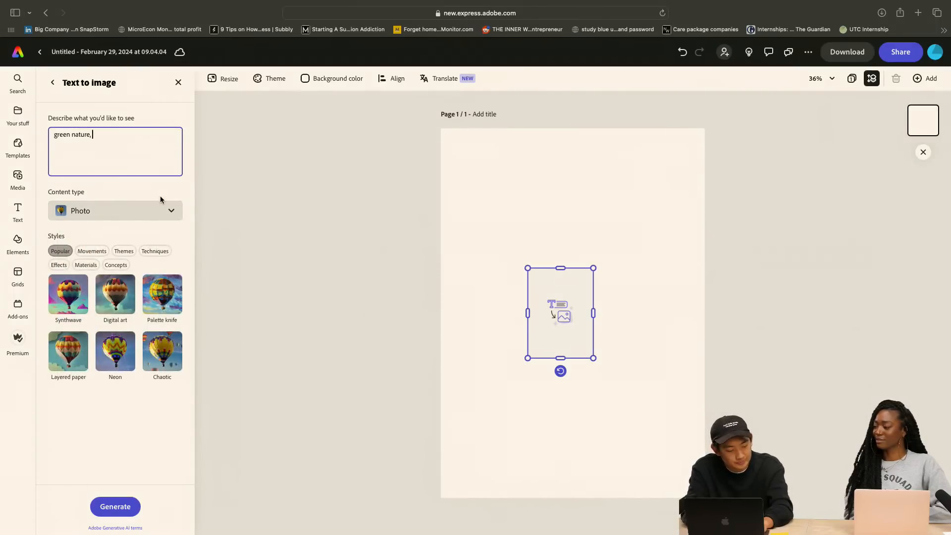
pyautogui.write('white ')
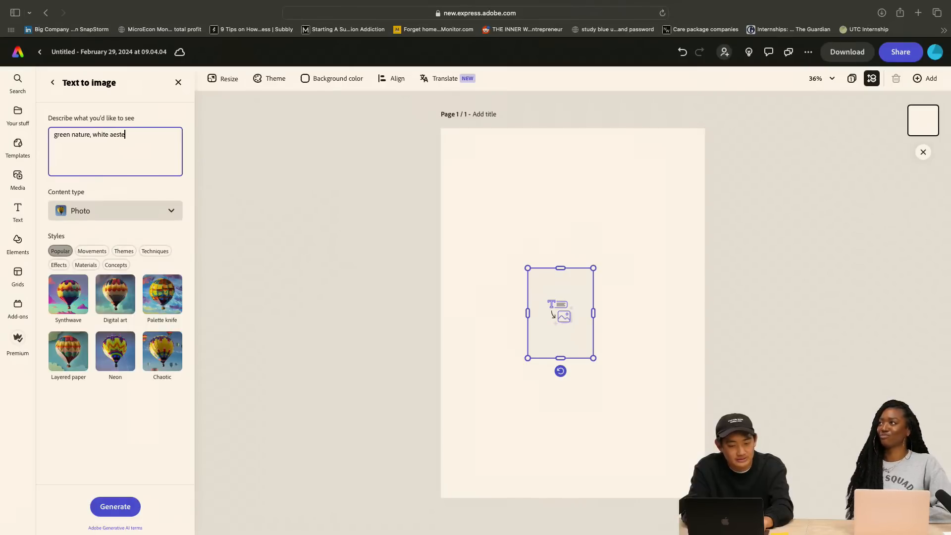
pyautogui.write('aesthetic,')
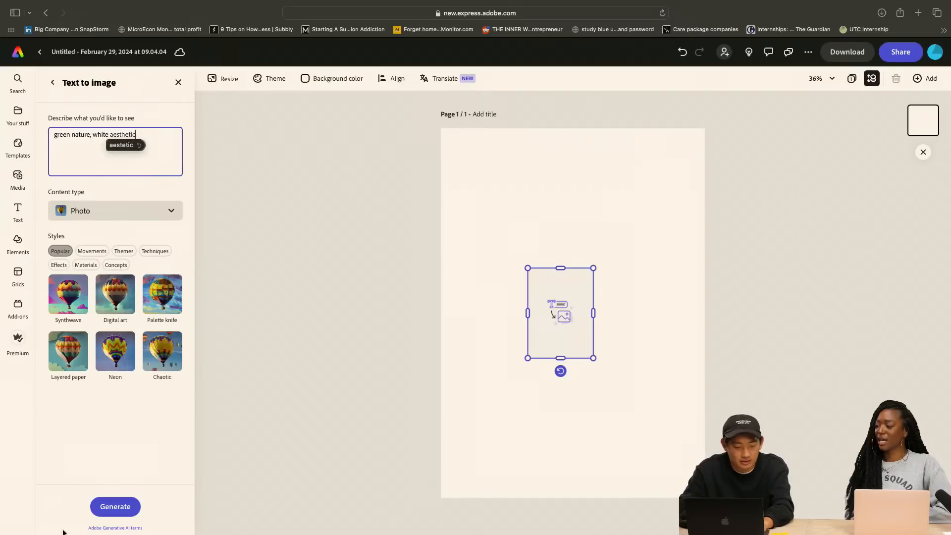
pyautogui.click(116, 509)
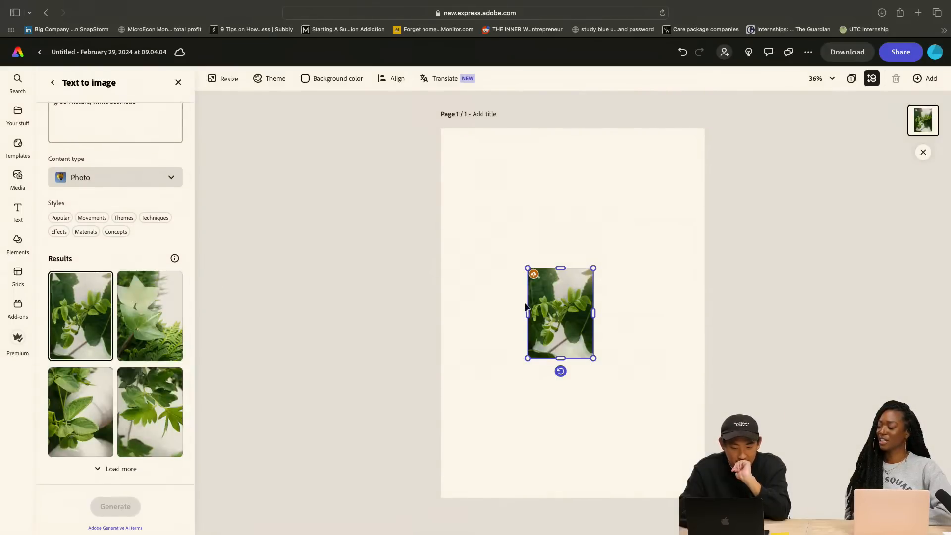
# Choose the generated image with the pale ivy leaf and ferns, and move and enlarge it to fill the page
pyautogui.click(153, 313)
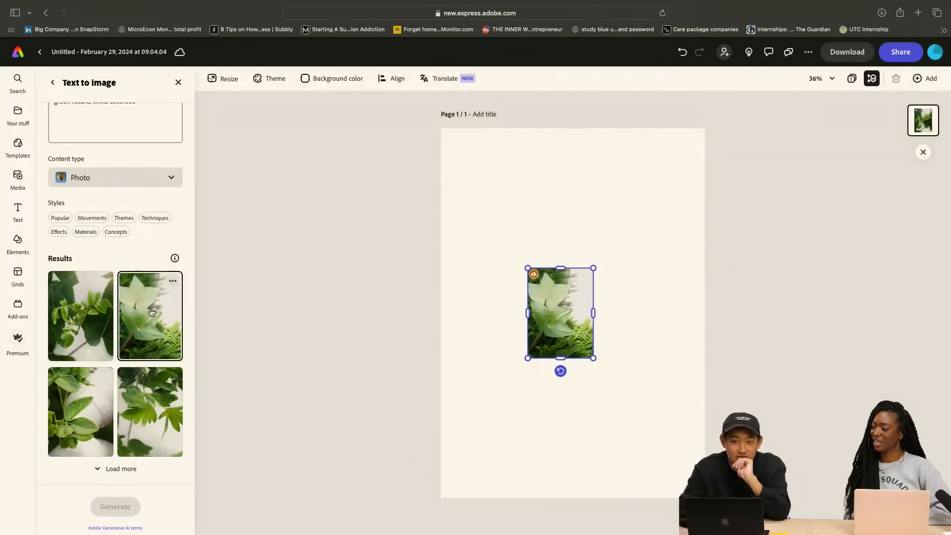
pyautogui.moveTo(568, 302); pyautogui.dragTo(481, 164)
pyautogui.moveTo(505, 216); pyautogui.dragTo(704, 490)
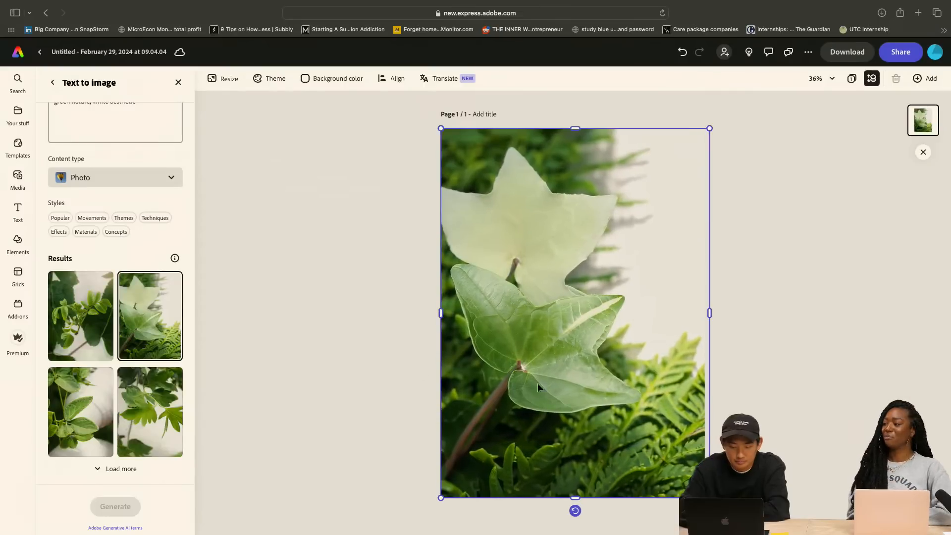
# Try the other three generated leaf images in turn as the full-page picture
pyautogui.click(109, 335)
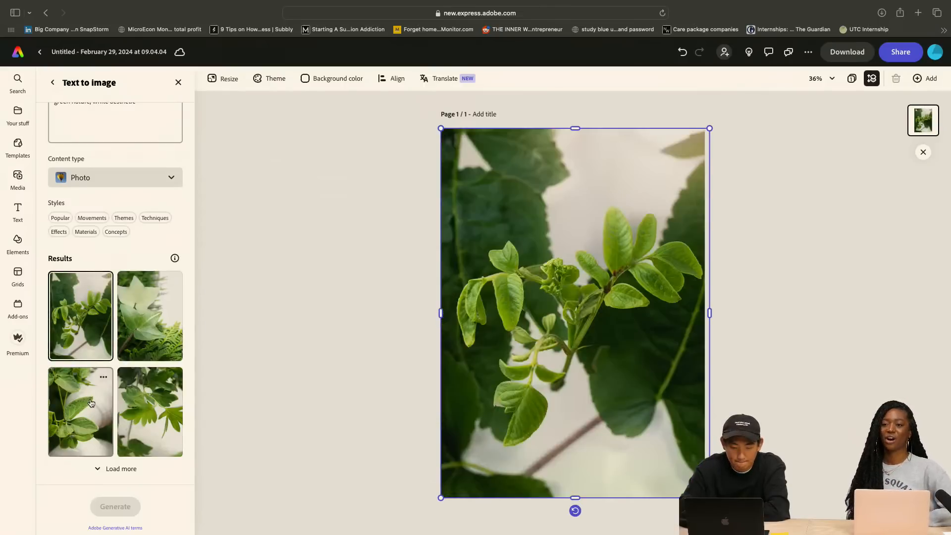
pyautogui.click(91, 402)
pyautogui.click(149, 416)
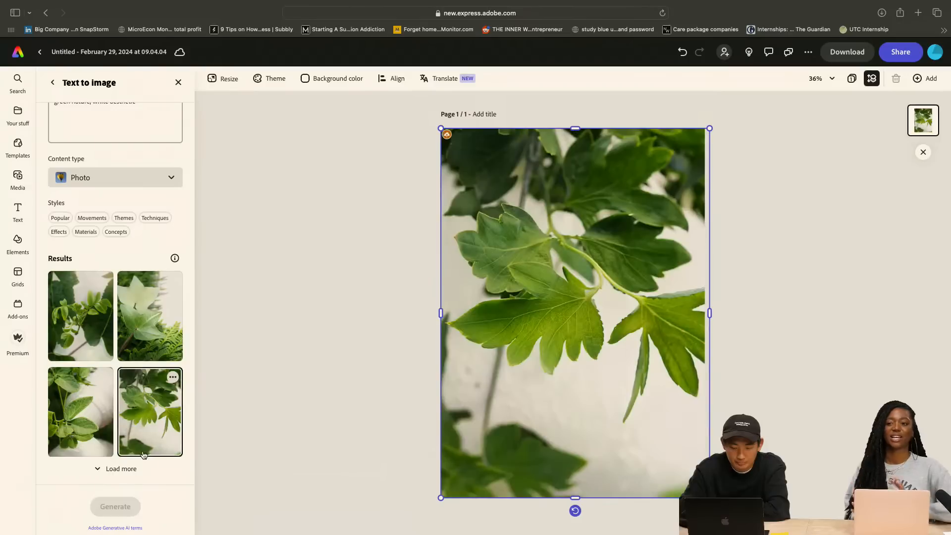
# Load more generated results and try the four new images on the page, finishing with the large textured leaf
pyautogui.click(123, 469)
pyautogui.scroll(-2, 126, 441)
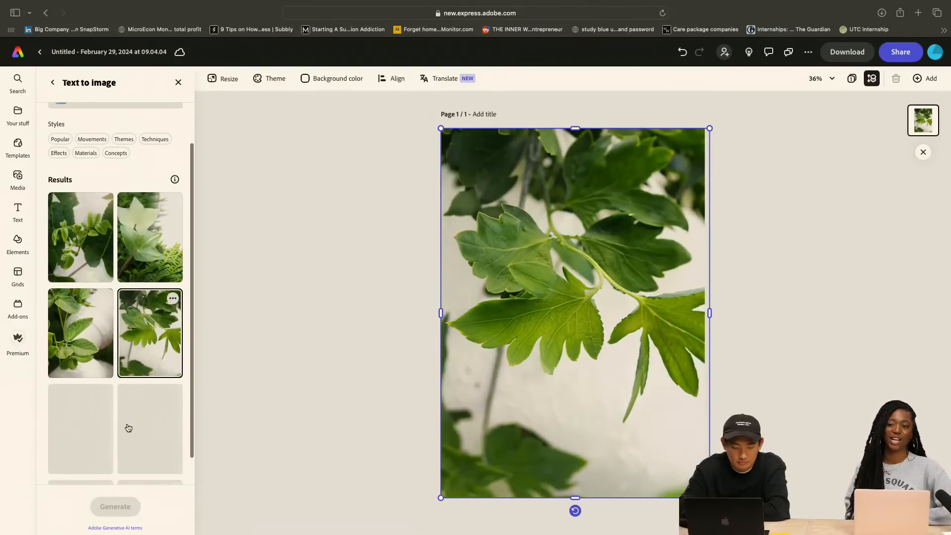
pyautogui.scroll(-2, 127, 425)
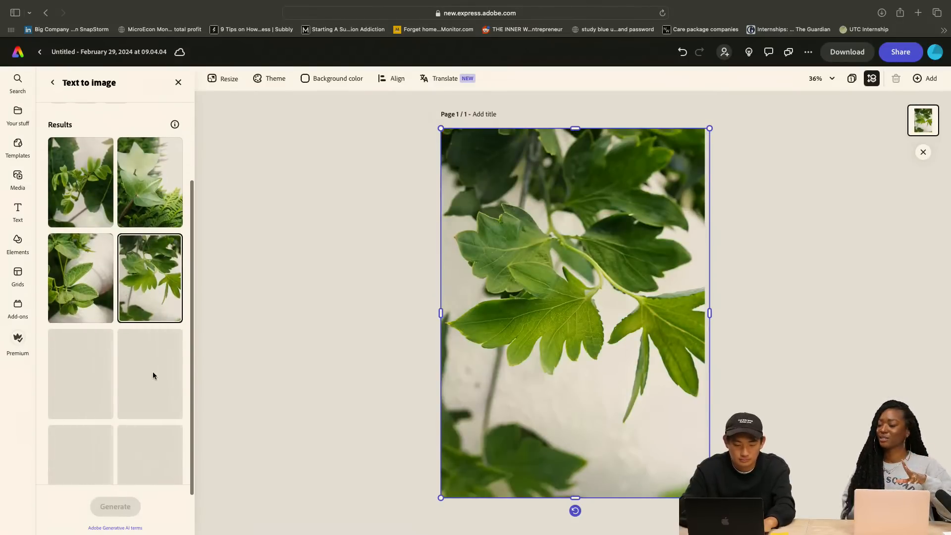
pyautogui.scroll(-2, 152, 372)
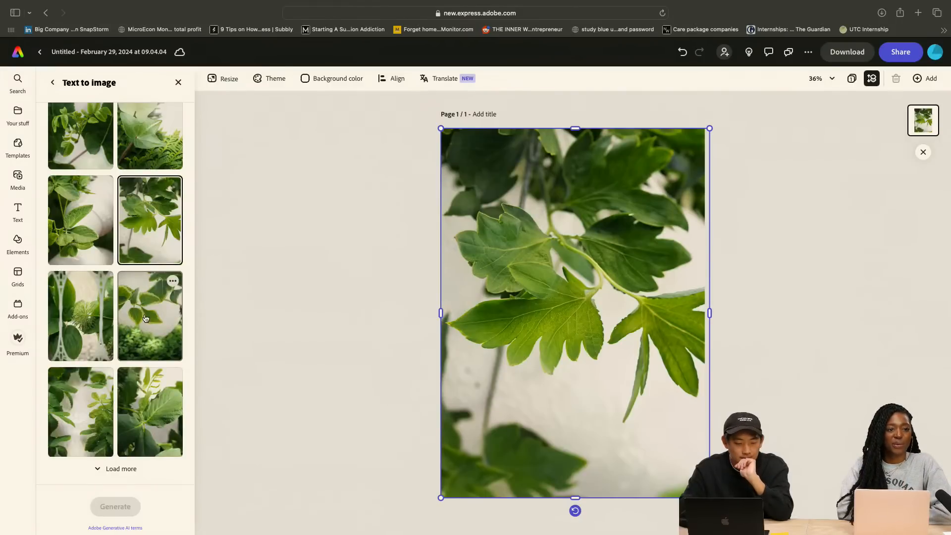
pyautogui.click(146, 318)
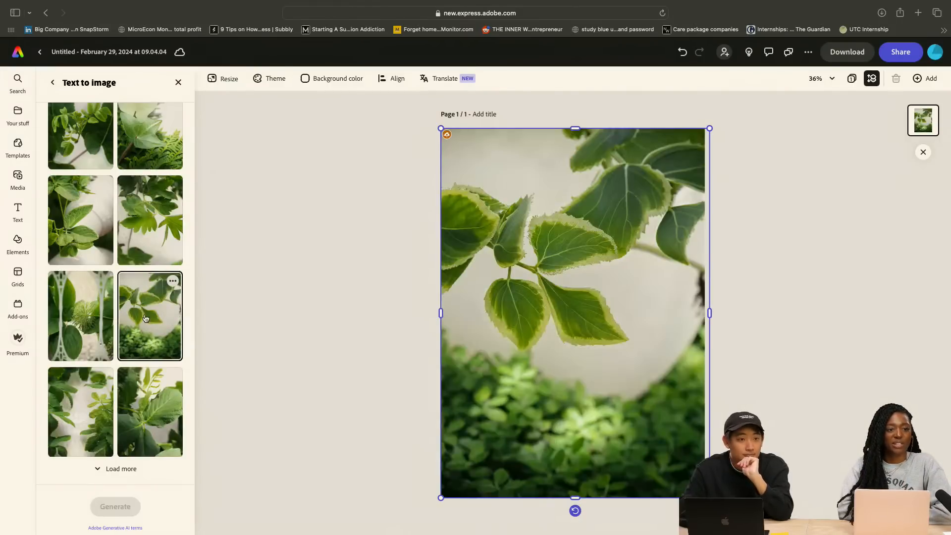
pyautogui.click(85, 330)
pyautogui.click(90, 395)
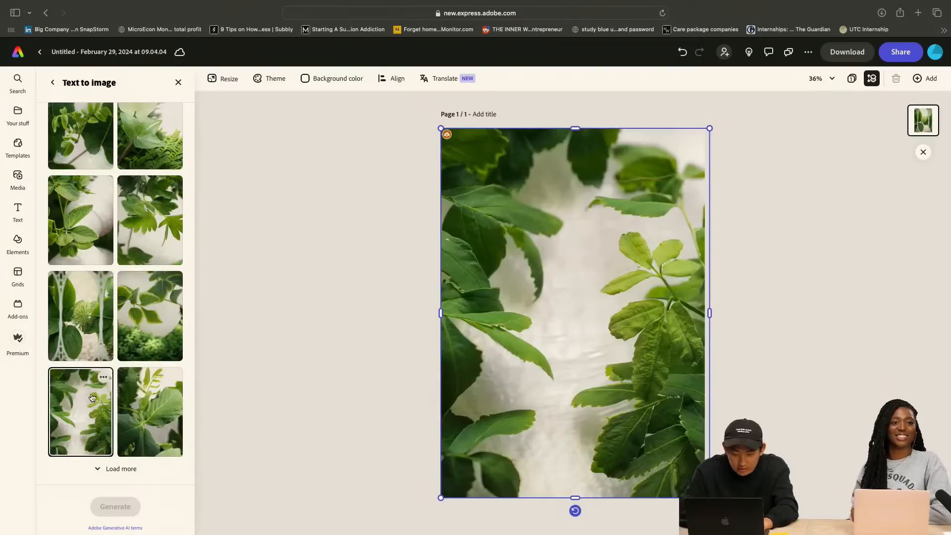
pyautogui.click(163, 404)
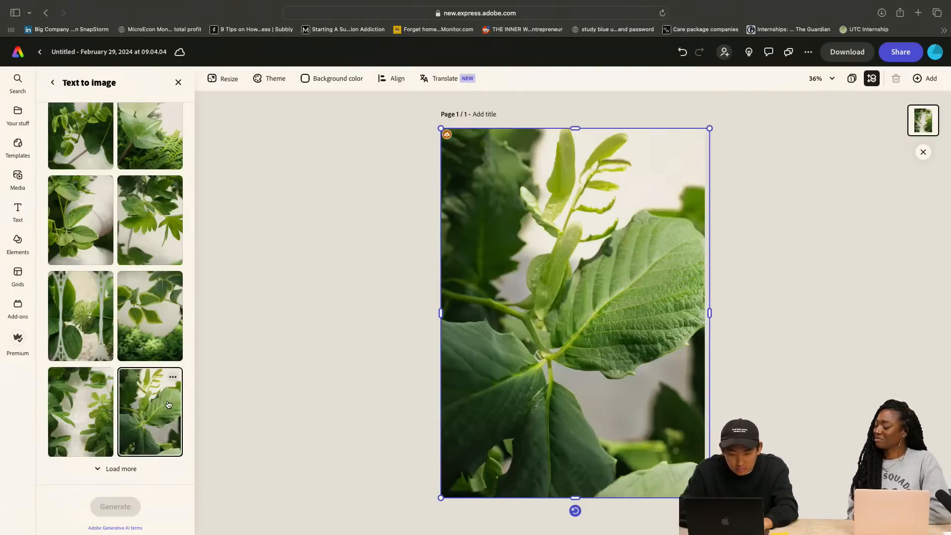
# Use the generated image with leaves framing a pale center as the full-page picture
pyautogui.click(79, 401)
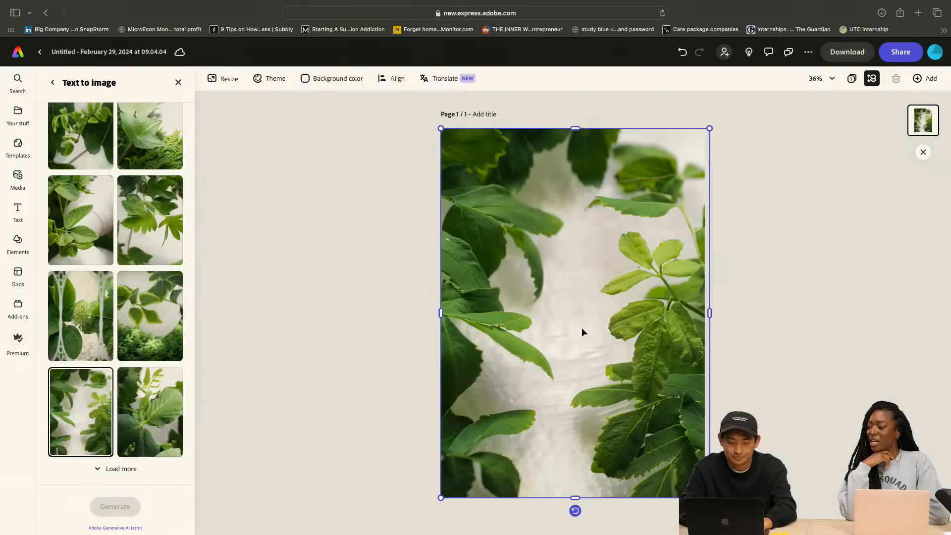
pyautogui.click(343, 269)
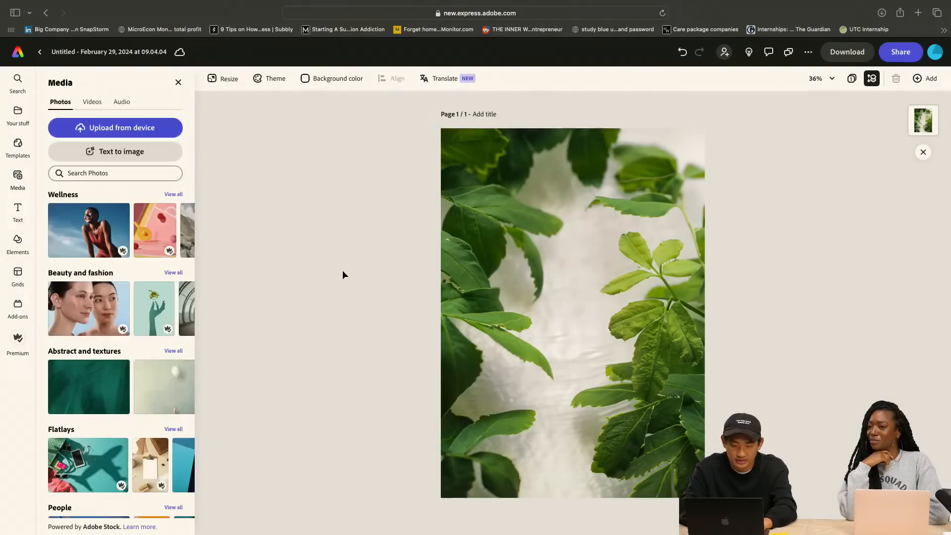
# Add a text box to the card with the couple's full names joined by "&"
pyautogui.click(17, 207)
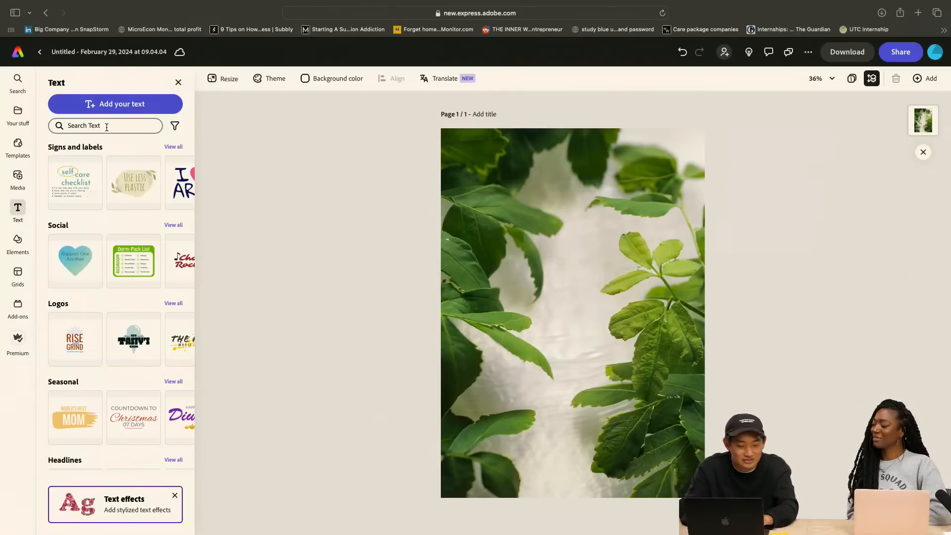
pyautogui.click(126, 102)
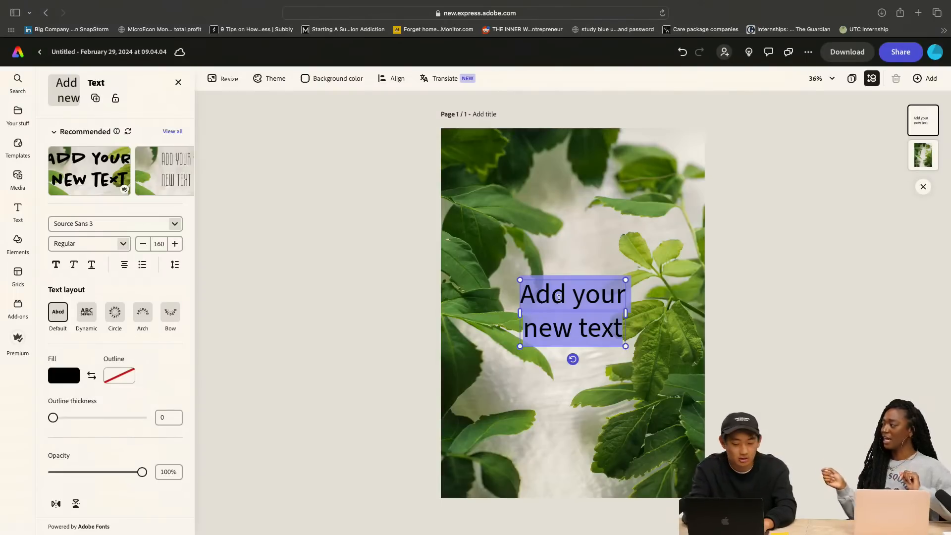
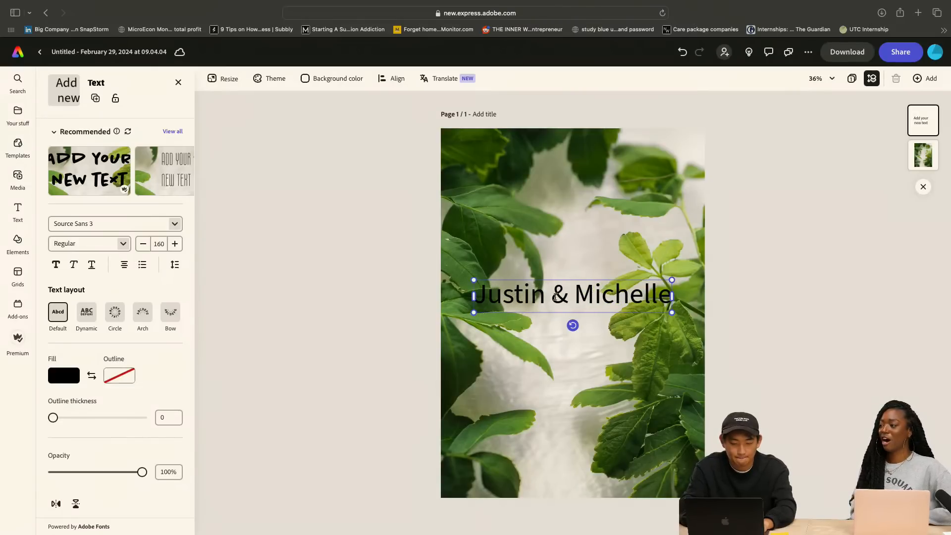
pyautogui.click(555, 296)
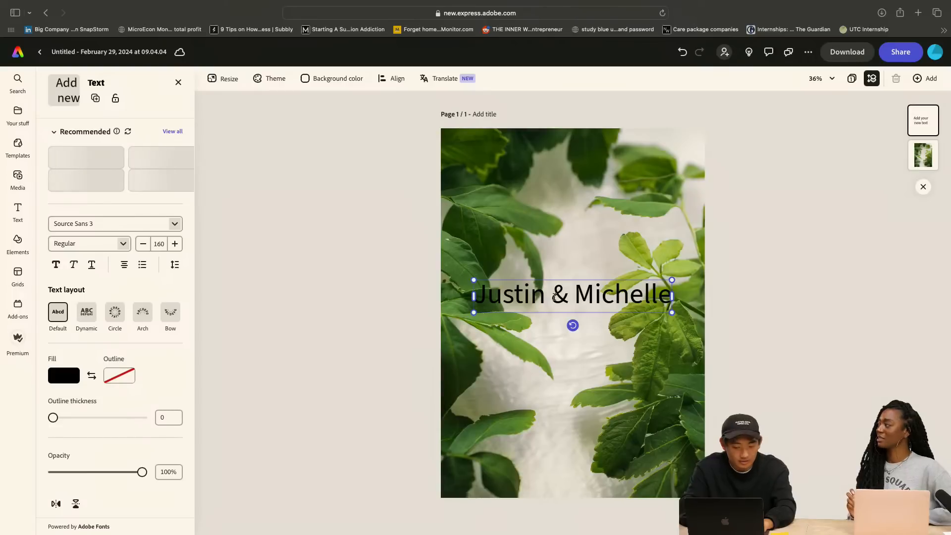
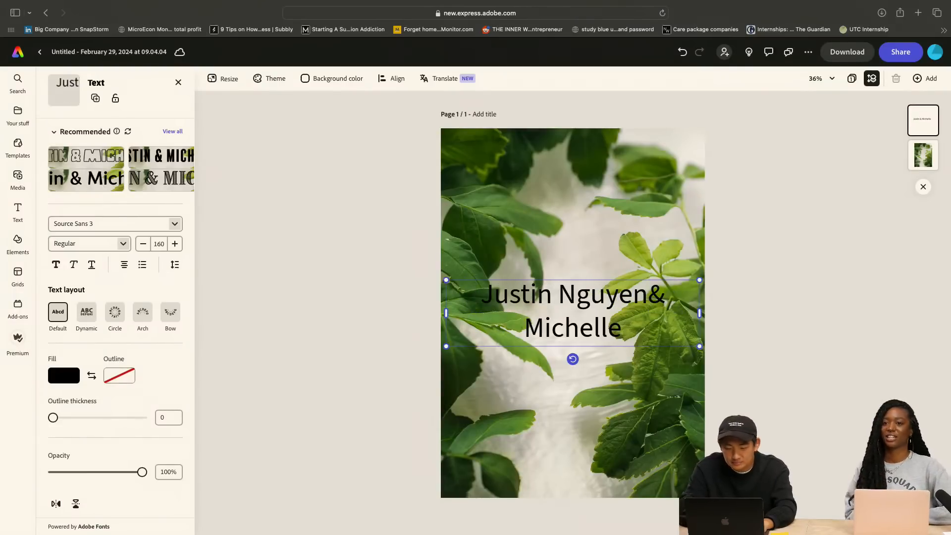
pyautogui.click(622, 328)
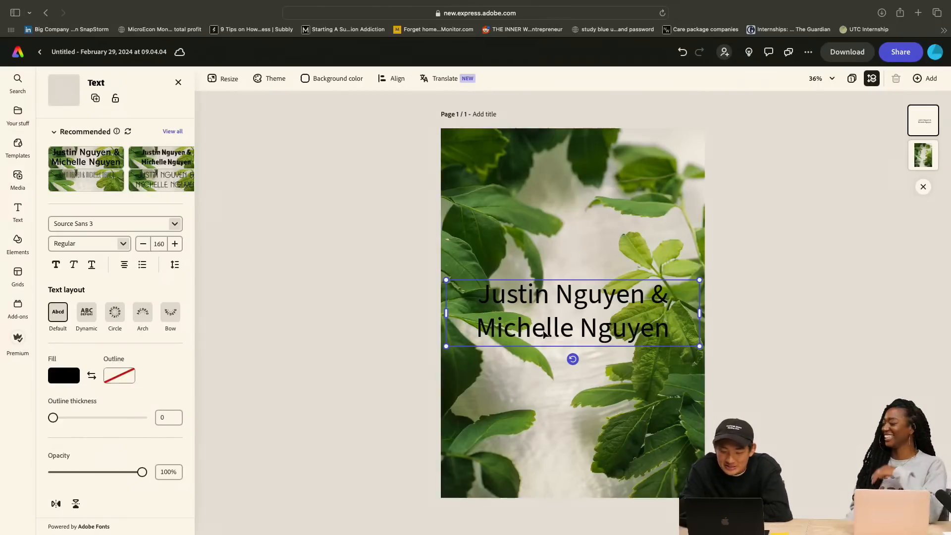
# Replace the second person's surname in the names text with a different surname
pyautogui.click(677, 331)
pyautogui.press('BackSpace')
pyautogui.press('BackSpace')
pyautogui.press('BackSpace')
pyautogui.press('BackSpace')
pyautogui.press('BackSpace')
pyautogui.press('BackSpace')
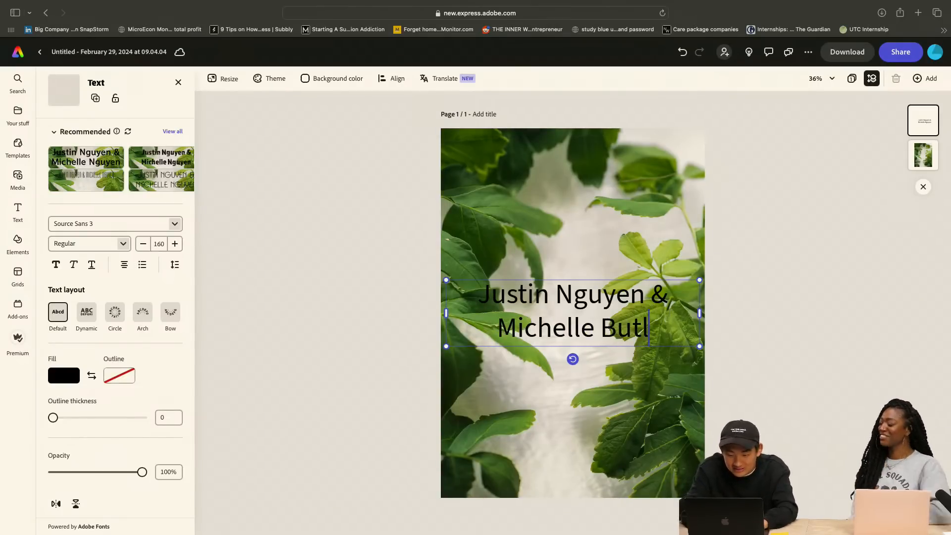
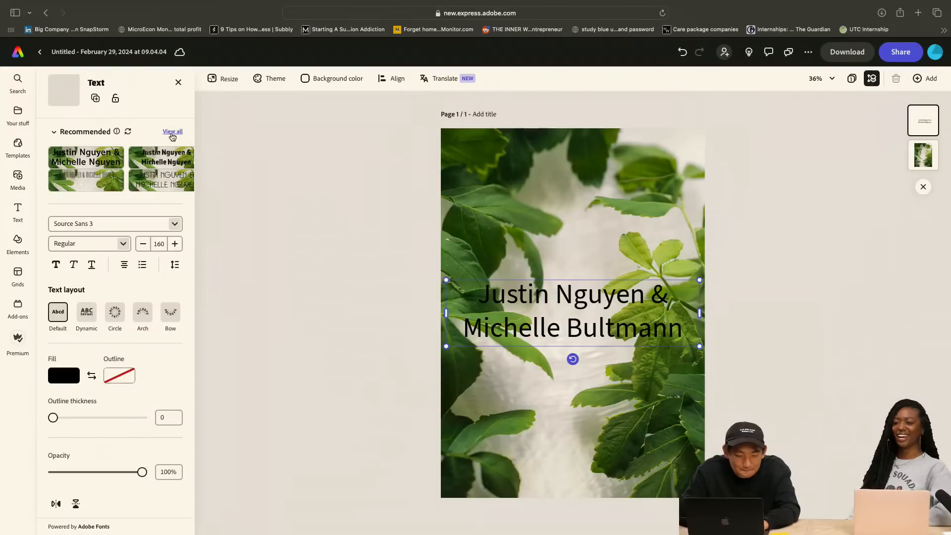
# Try several recommended font styles on the names text, finishing with the bold hand-drawn capitals
pyautogui.click(171, 133)
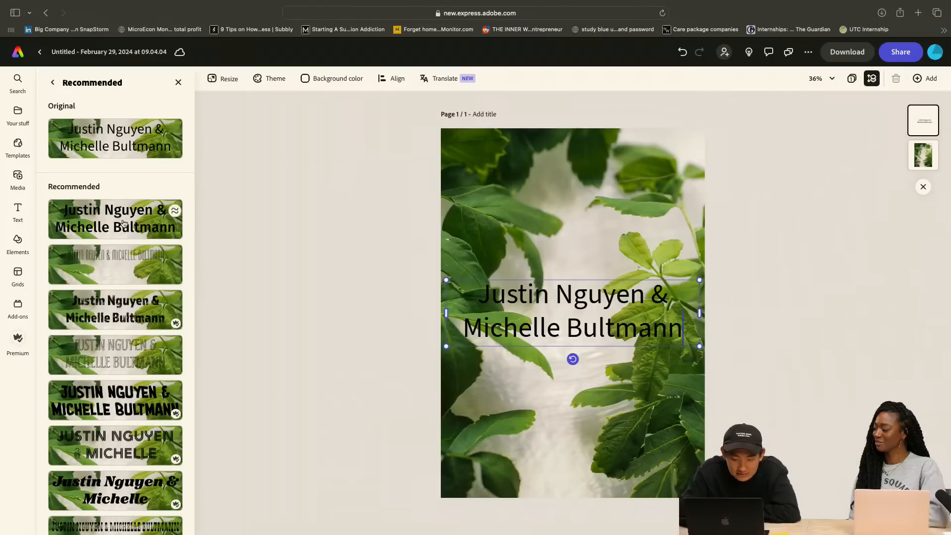
pyautogui.click(124, 223)
pyautogui.click(122, 263)
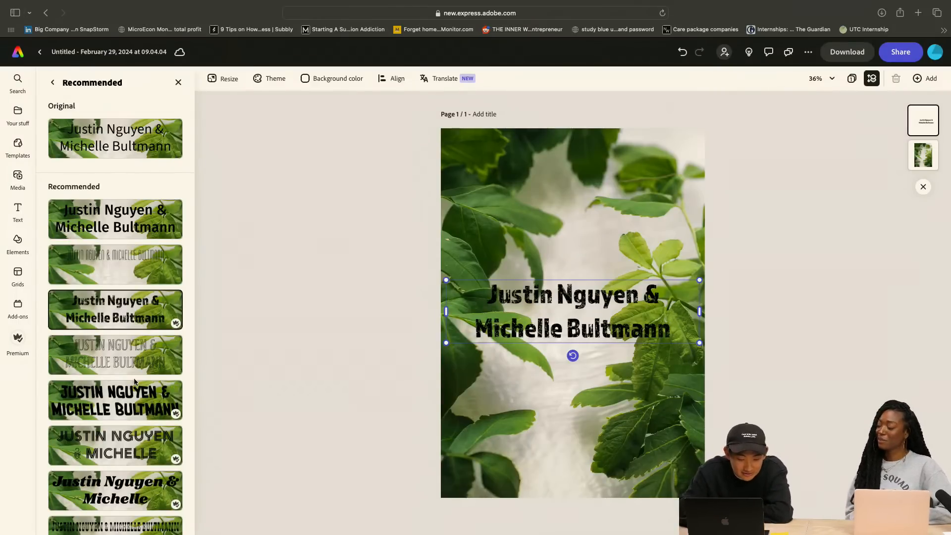
pyautogui.click(123, 449)
pyautogui.scroll(-2, 123, 449)
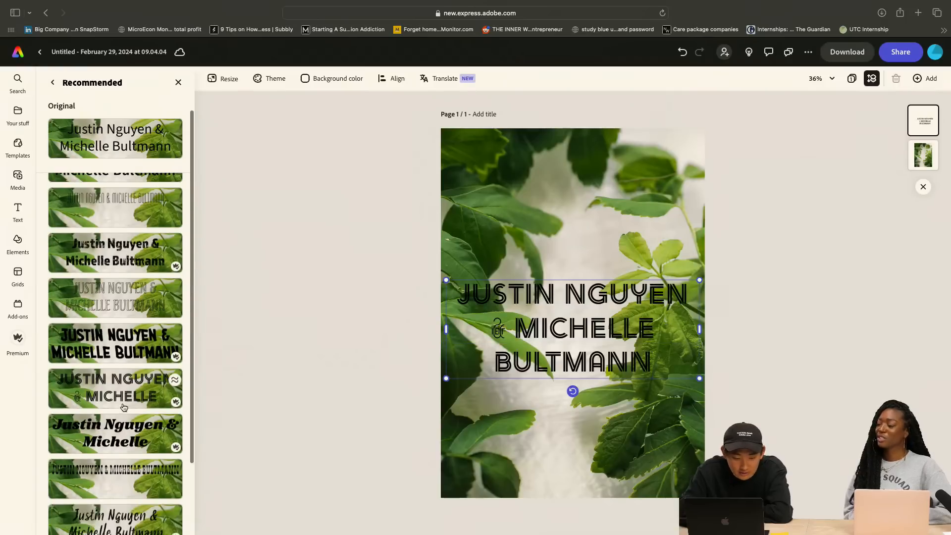
pyautogui.click(124, 448)
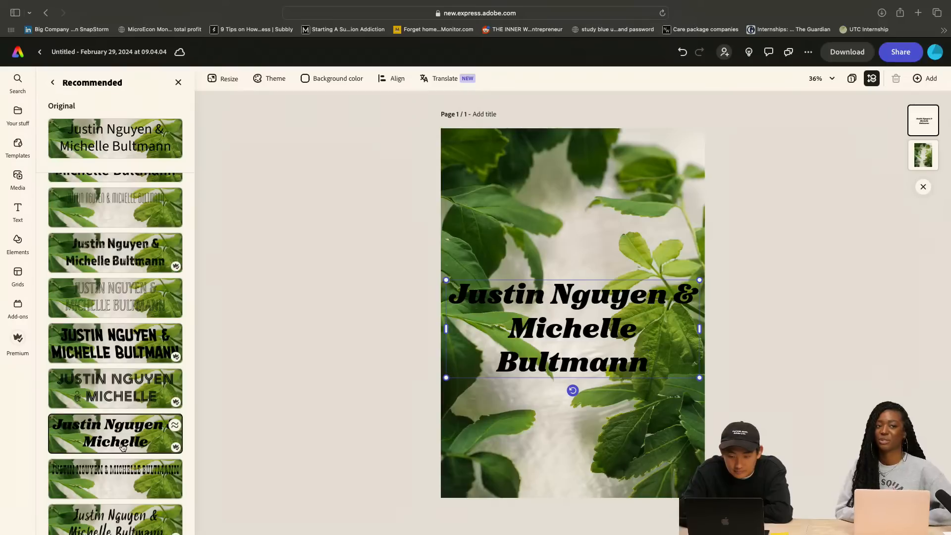
pyautogui.click(127, 470)
pyautogui.click(126, 432)
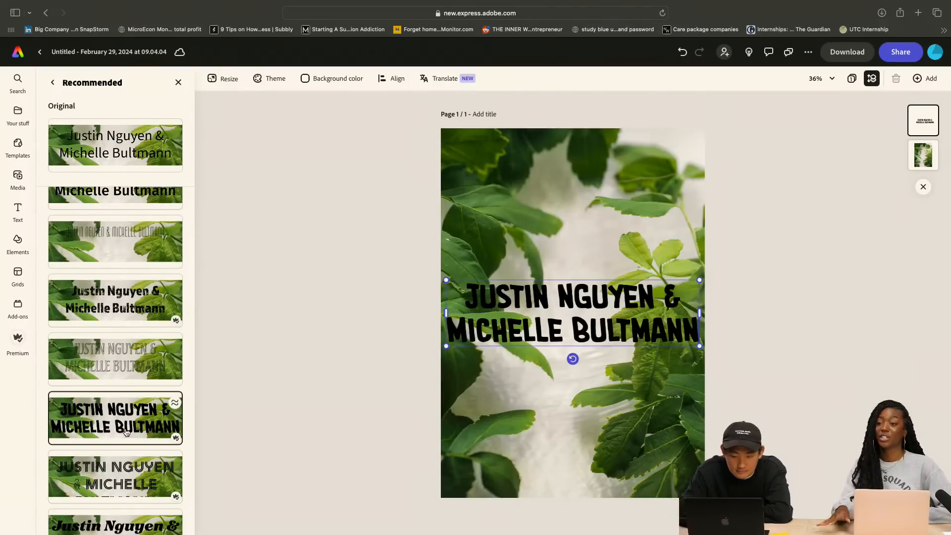
# Shift the leaf photo down, set the page background color to black, and move the photo back over the page
pyautogui.click(603, 173)
pyautogui.moveTo(604, 173); pyautogui.dragTo(605, 197)
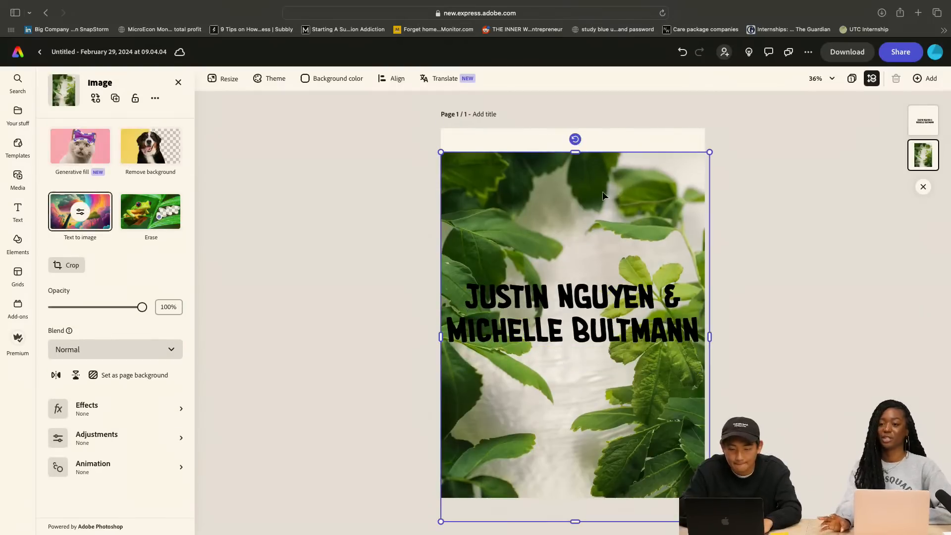
pyautogui.click(410, 134)
pyautogui.click(314, 84)
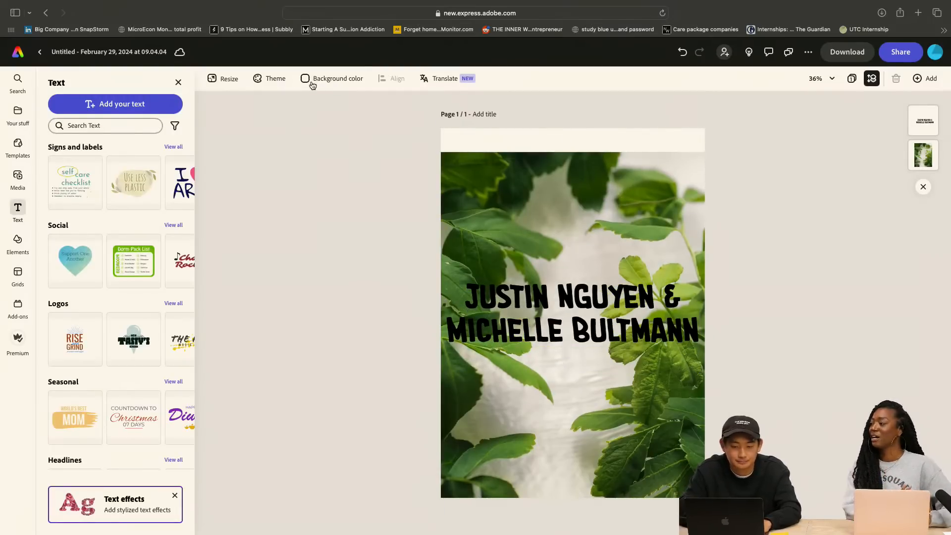
pyautogui.click(317, 155)
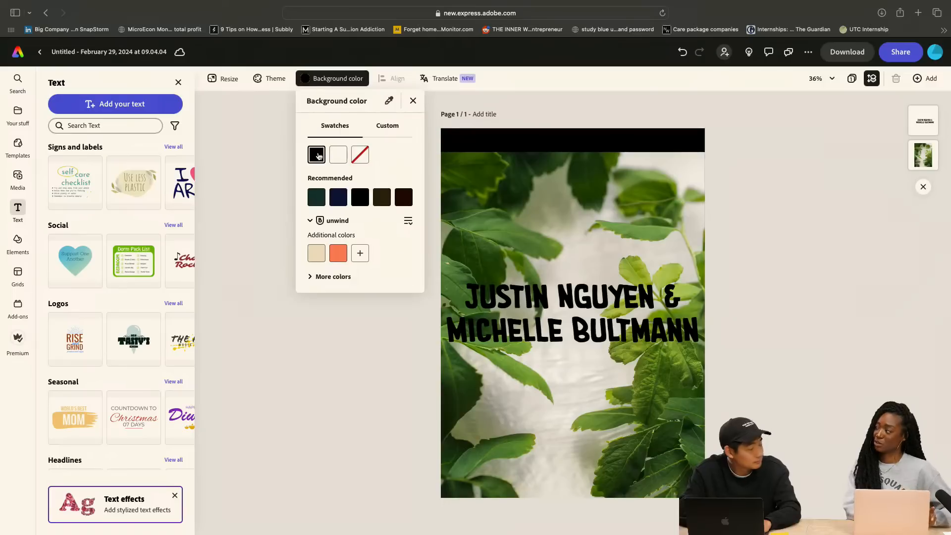
pyautogui.click(565, 188)
pyautogui.click(577, 194)
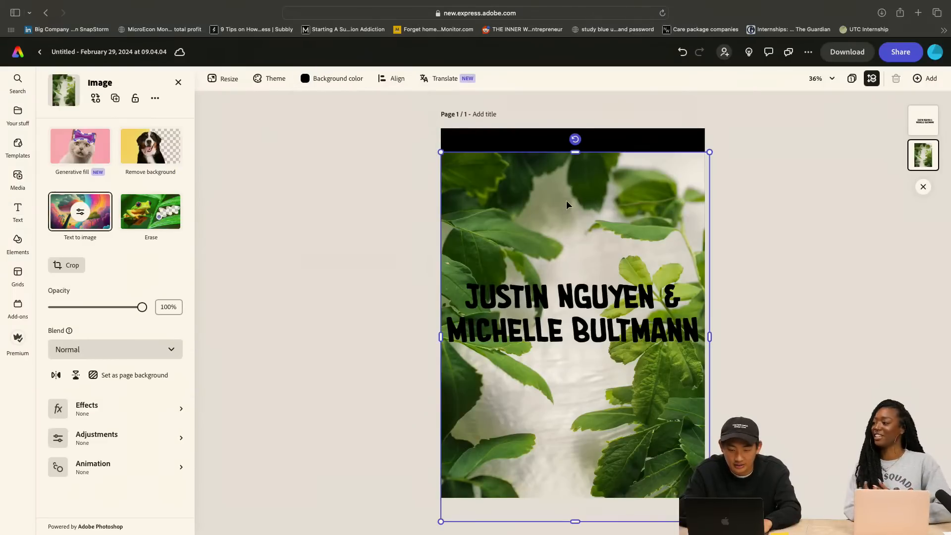
pyautogui.moveTo(566, 200); pyautogui.dragTo(563, 177)
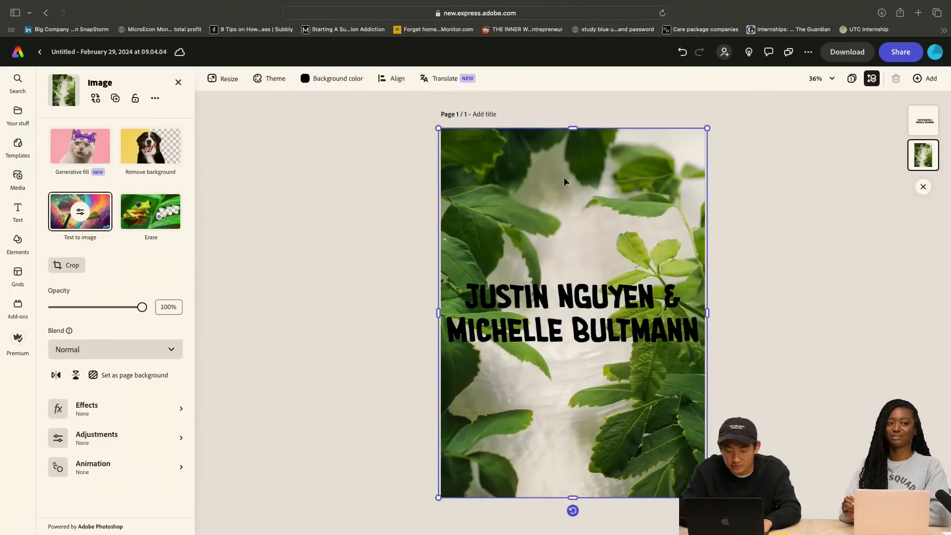
pyautogui.click(811, 233)
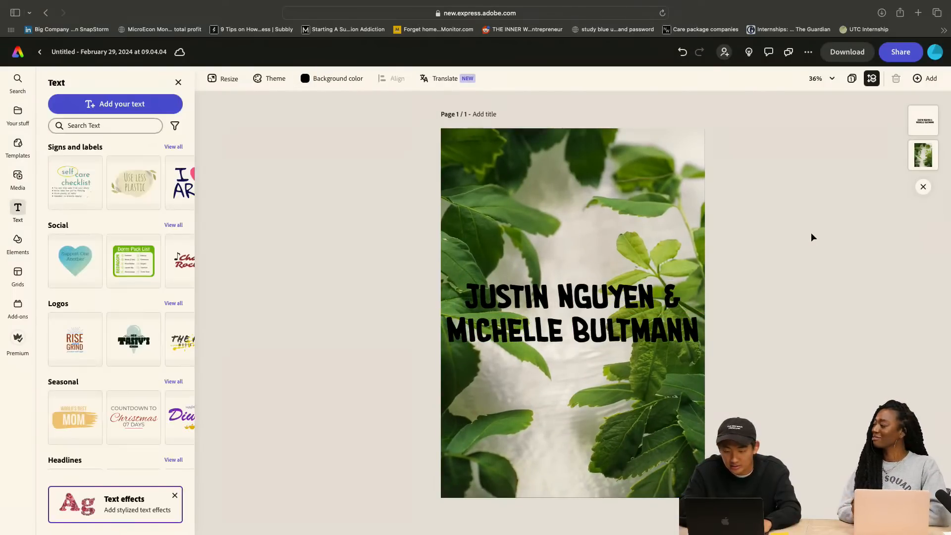
# Lower the leaf photo's opacity to 84%
pyautogui.click(588, 210)
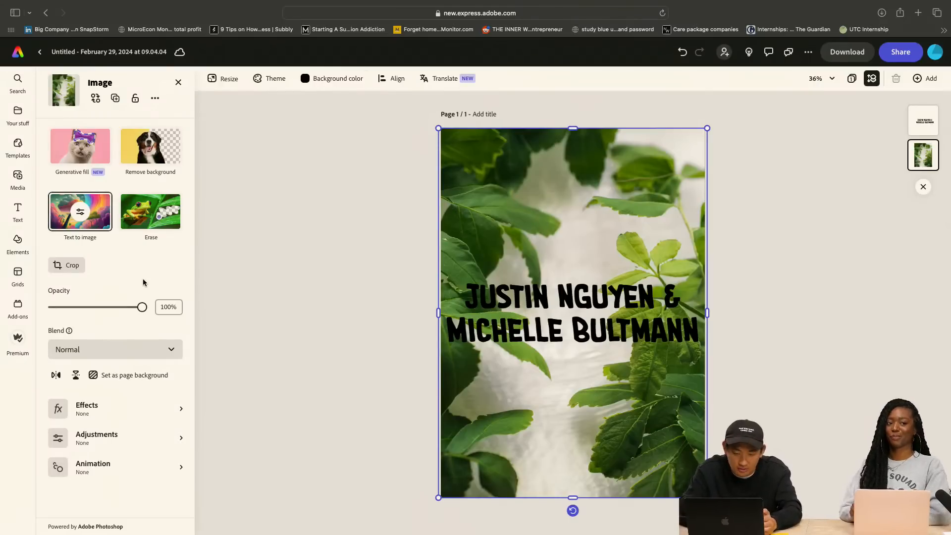
pyautogui.moveTo(142, 307)
pyautogui.mouseDown()
pyautogui.moveTo(114, 309)
pyautogui.moveTo(132, 314)
pyautogui.mouseUp()
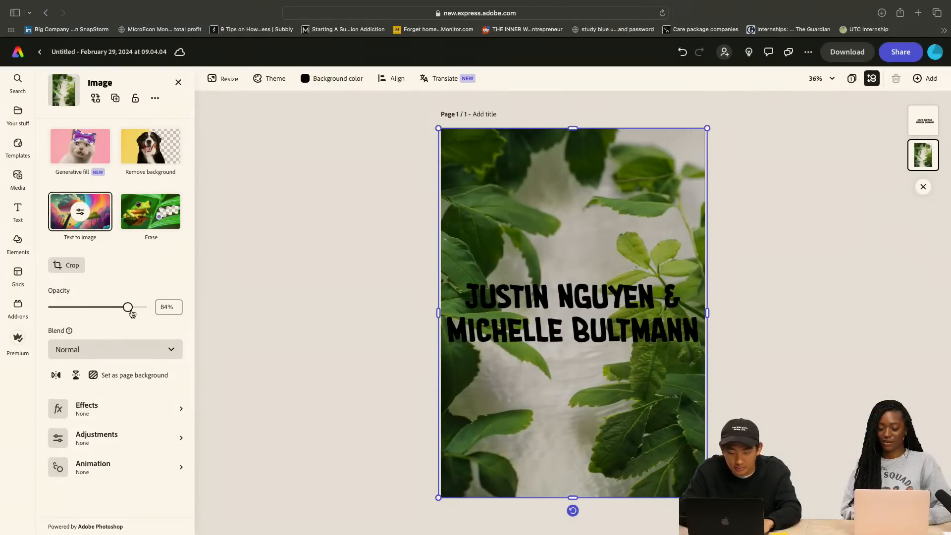
pyautogui.click(386, 282)
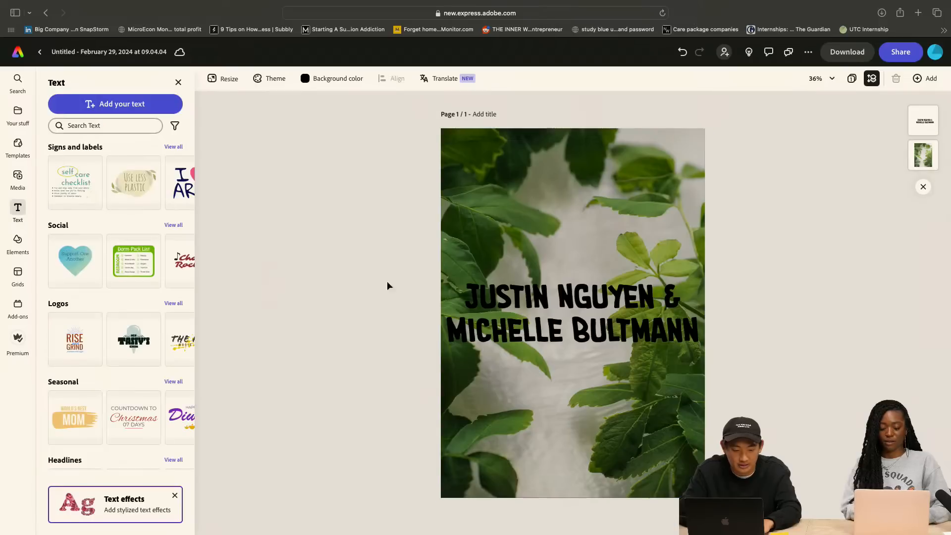
# Move the names text up the page and apply the recommended thin serif capitals style
pyautogui.click(548, 300)
pyautogui.moveTo(551, 317); pyautogui.dragTo(553, 250)
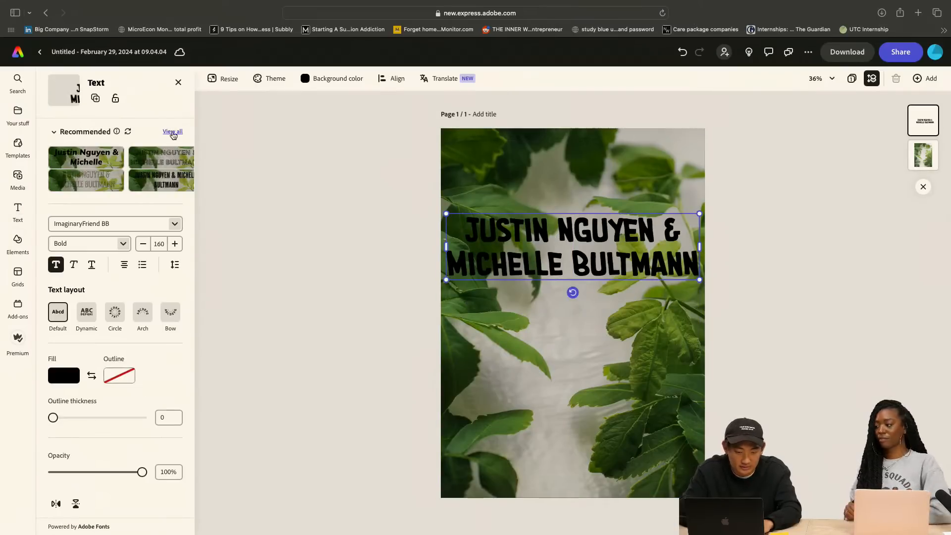
pyautogui.click(172, 131)
pyautogui.scroll(-2, 153, 317)
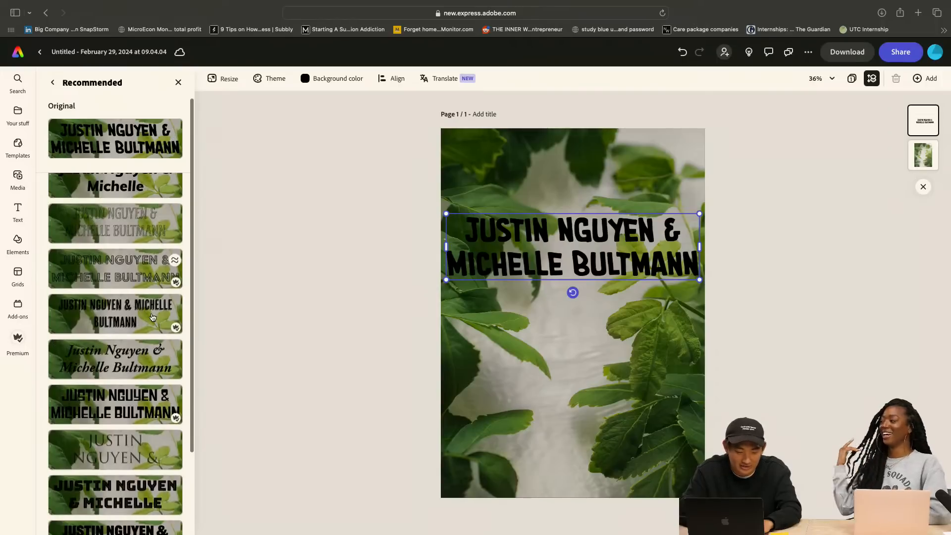
pyautogui.scroll(-2, 144, 357)
pyautogui.click(140, 395)
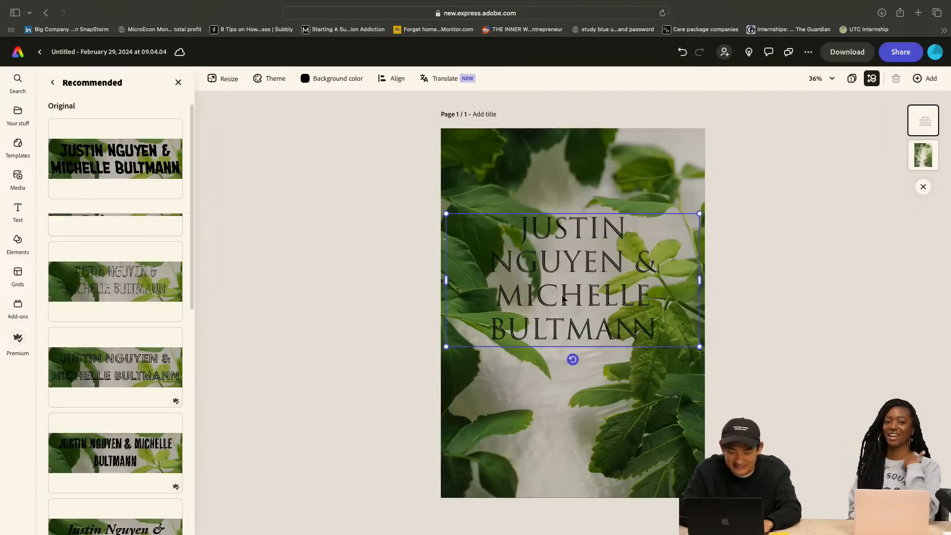
# Shrink the names text, widen its box to wrap onto three lines, and center it in the card's upper half
pyautogui.moveTo(699, 347); pyautogui.dragTo(627, 308)
pyautogui.moveTo(517, 276); pyautogui.dragTo(552, 261)
pyautogui.moveTo(664, 246); pyautogui.dragTo(693, 244)
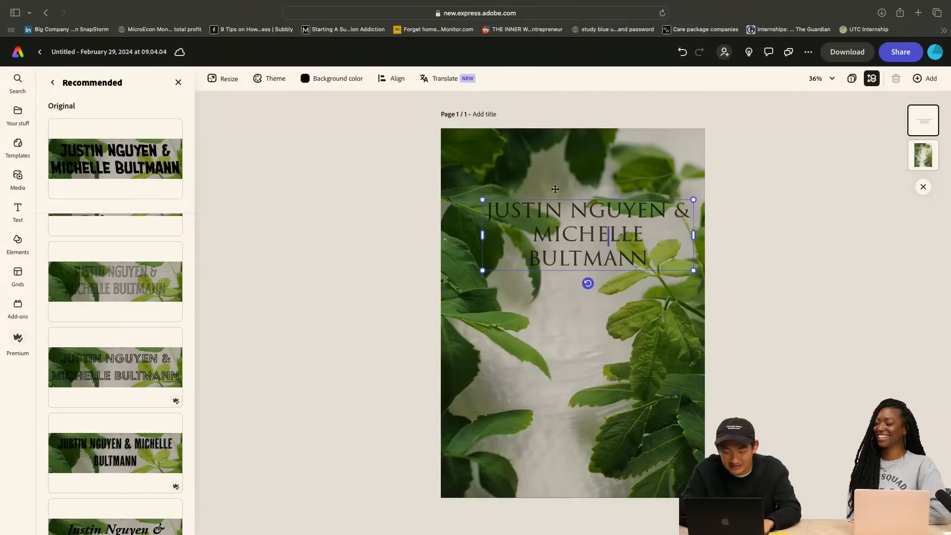
pyautogui.moveTo(587, 243)
pyautogui.mouseDown()
pyautogui.moveTo(575, 259)
pyautogui.moveTo(571, 245)
pyautogui.mouseUp()
# Shift the leaf photo down, set the page background color to white, and move the photo back to cover the page
pyautogui.click(497, 314)
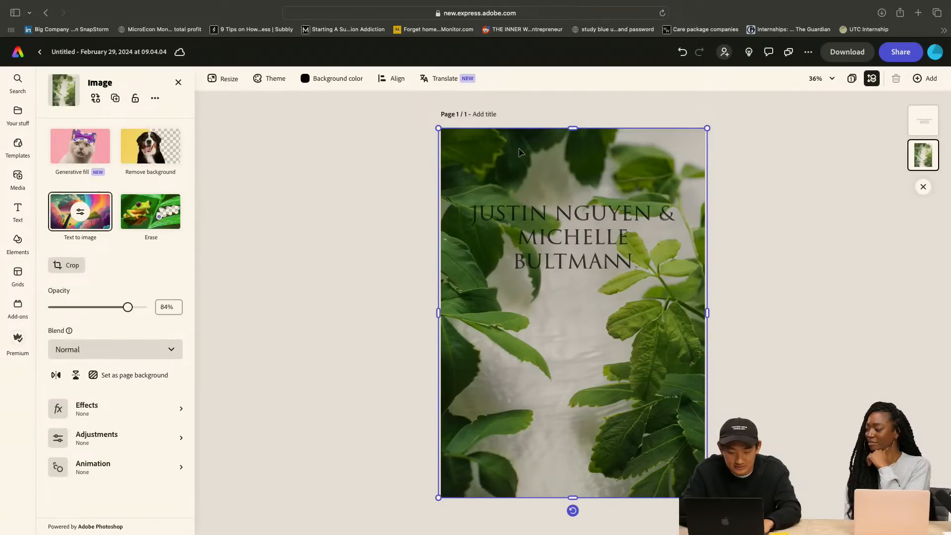
pyautogui.moveTo(532, 148); pyautogui.dragTo(532, 194)
pyautogui.click(357, 105)
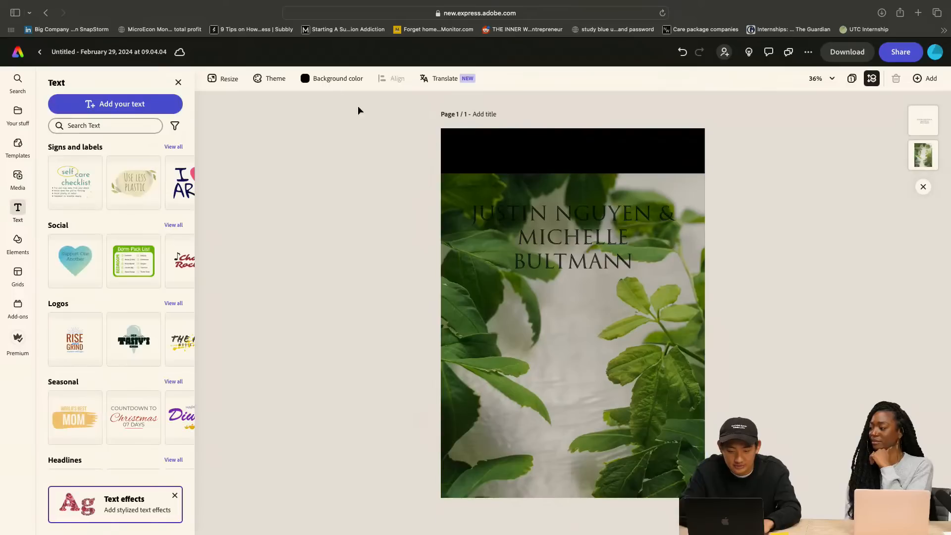
pyautogui.click(316, 83)
pyautogui.click(339, 155)
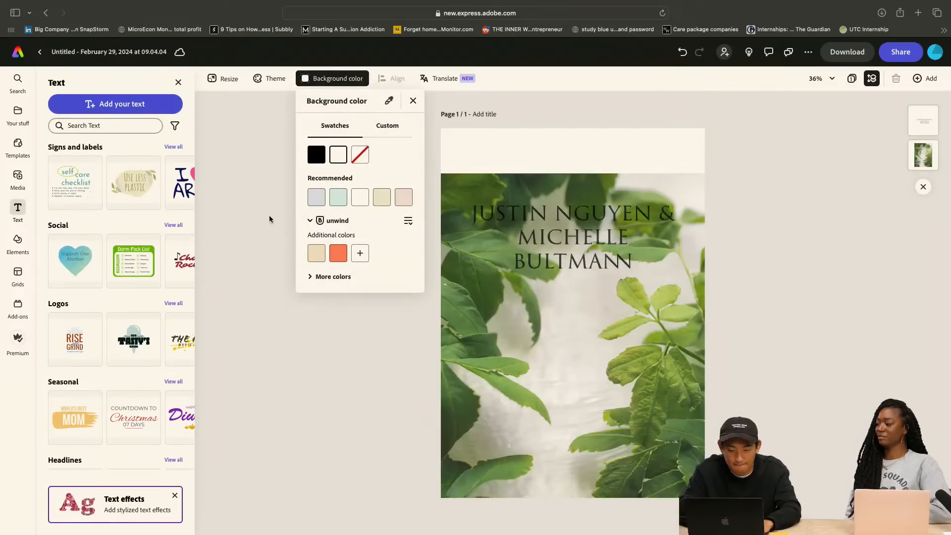
pyautogui.click(590, 189)
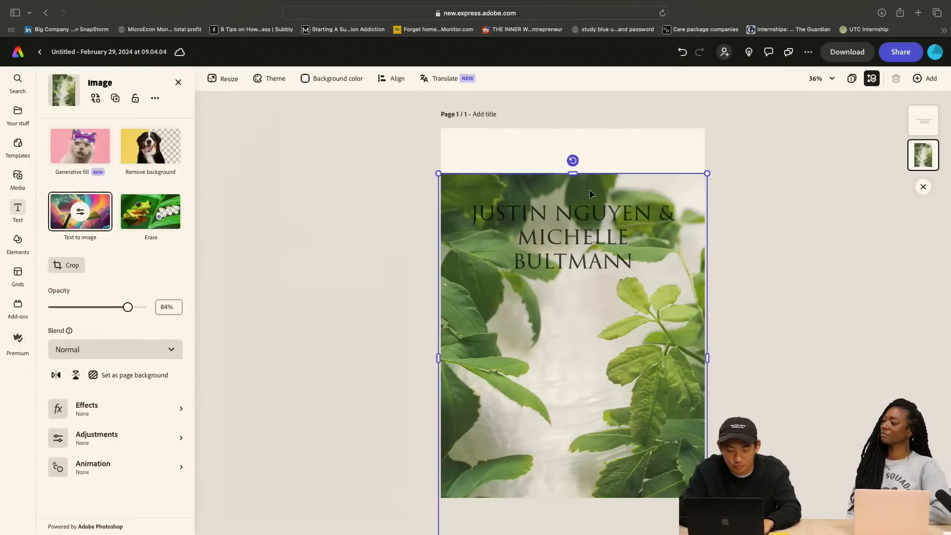
pyautogui.moveTo(677, 337); pyautogui.dragTo(678, 296)
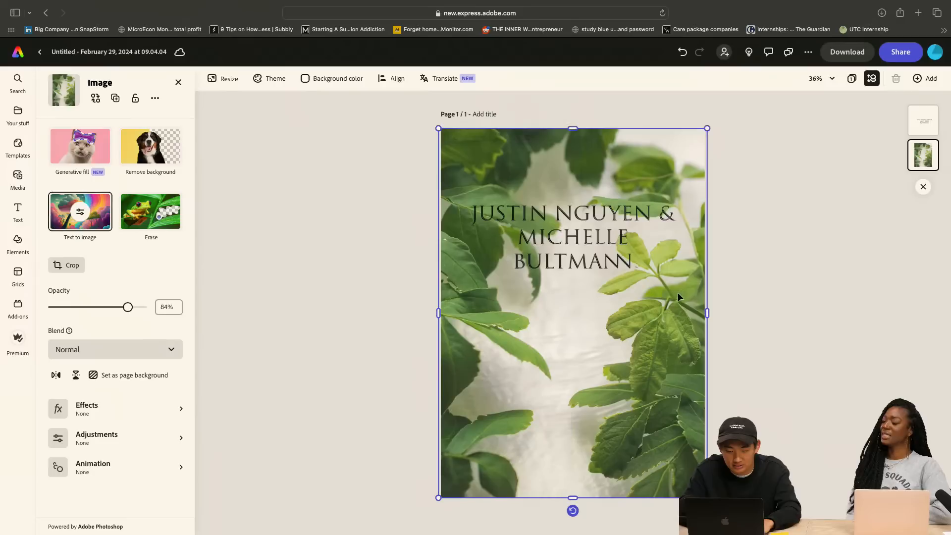
pyautogui.click(375, 295)
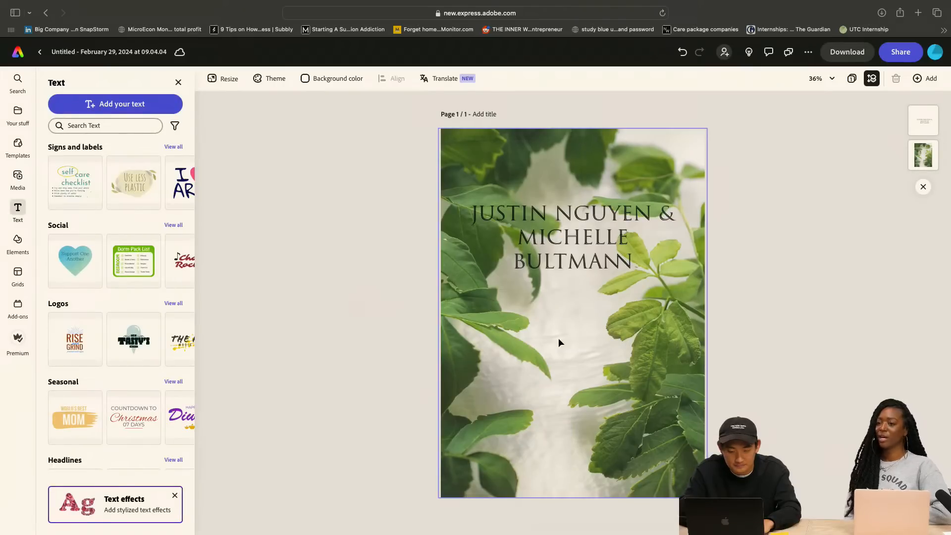
# Widen the names text box to wrap onto two lines, scale the text down to size 84, and center it in the card's upper half
pyautogui.click(586, 266)
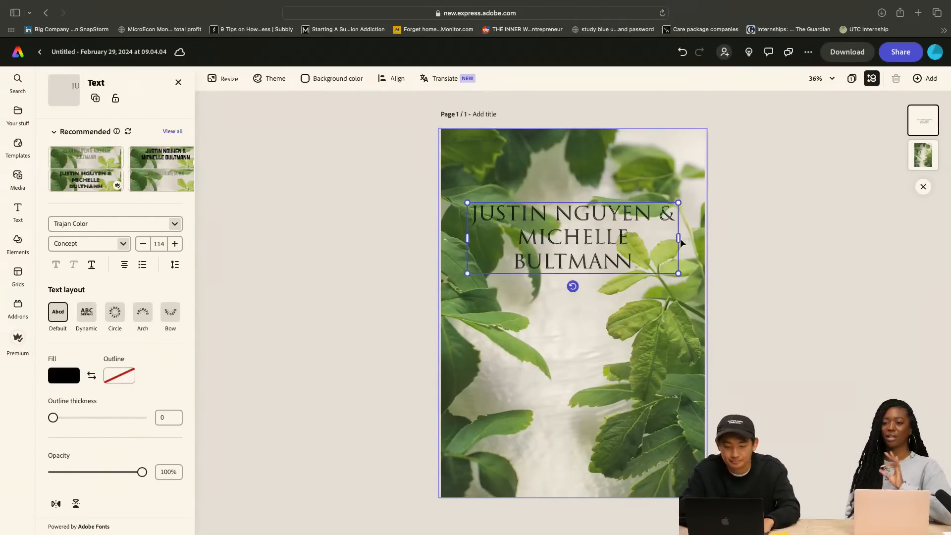
pyautogui.moveTo(679, 238); pyautogui.dragTo(709, 239)
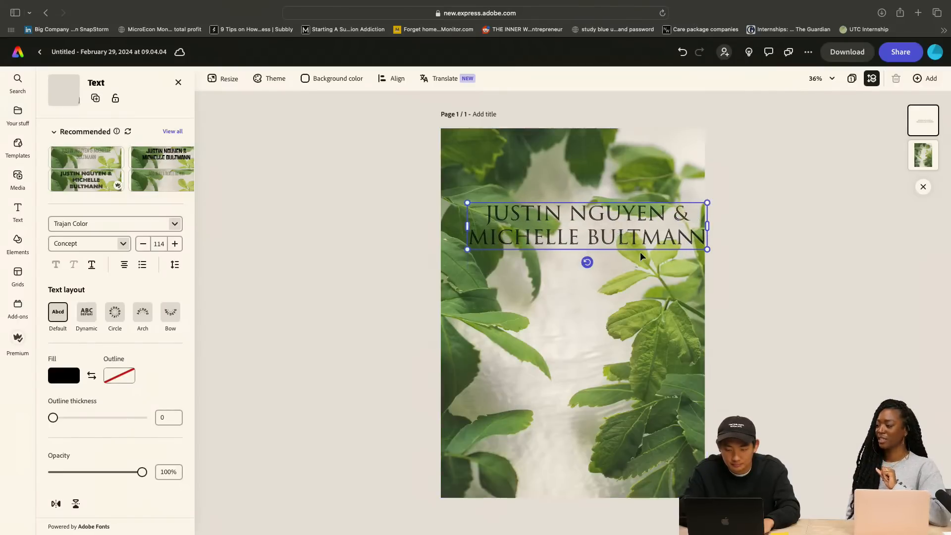
pyautogui.moveTo(647, 234); pyautogui.dragTo(636, 252)
pyautogui.moveTo(696, 264); pyautogui.dragTo(630, 246)
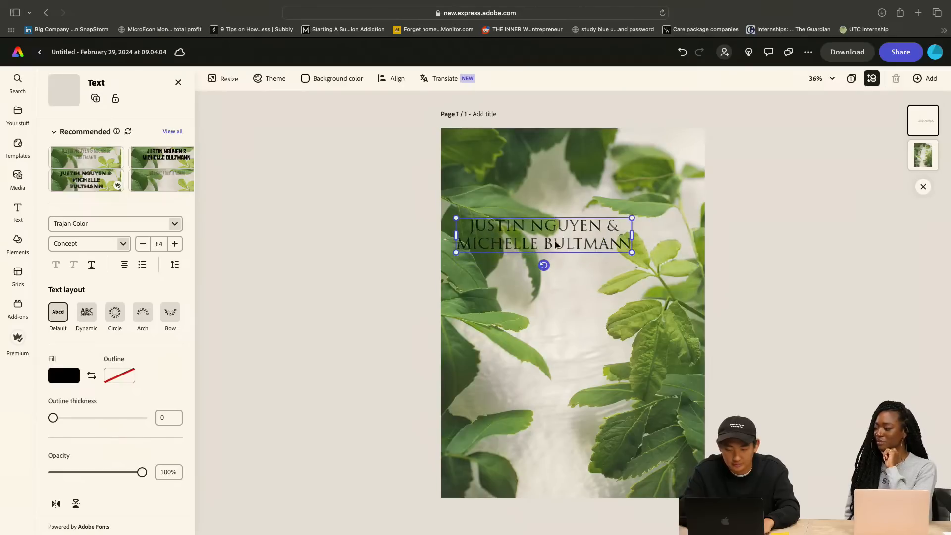
pyautogui.moveTo(558, 245); pyautogui.dragTo(586, 228)
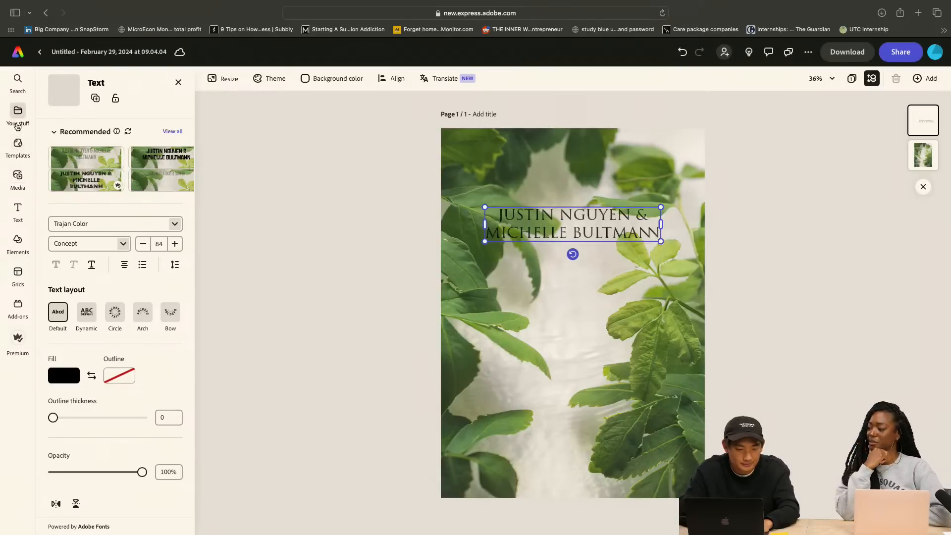
# Search the design elements for "square" and add the solid black square shape to the card
pyautogui.click(18, 112)
pyautogui.click(18, 240)
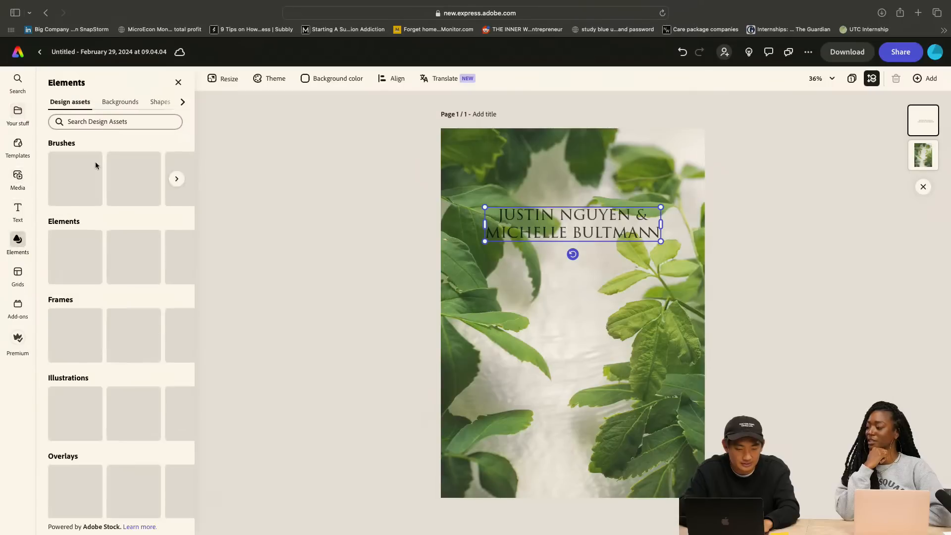
pyautogui.click(117, 122)
pyautogui.write('square')
pyautogui.press('Return')
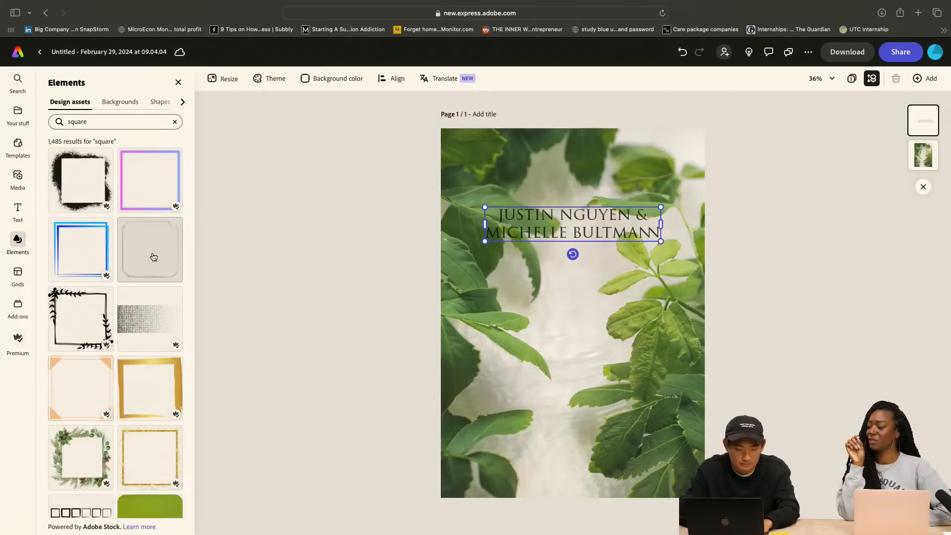
pyautogui.scroll(-10, 149, 233)
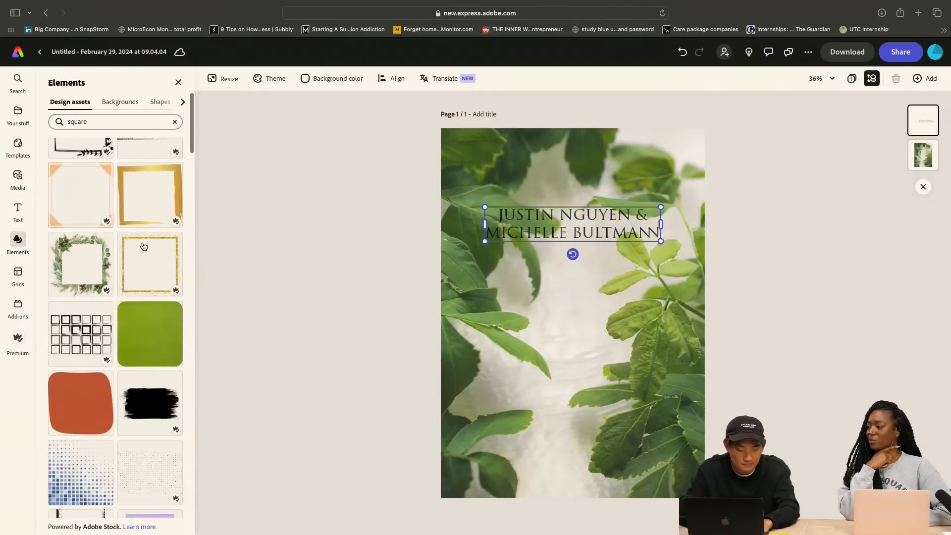
pyautogui.scroll(-18, 143, 246)
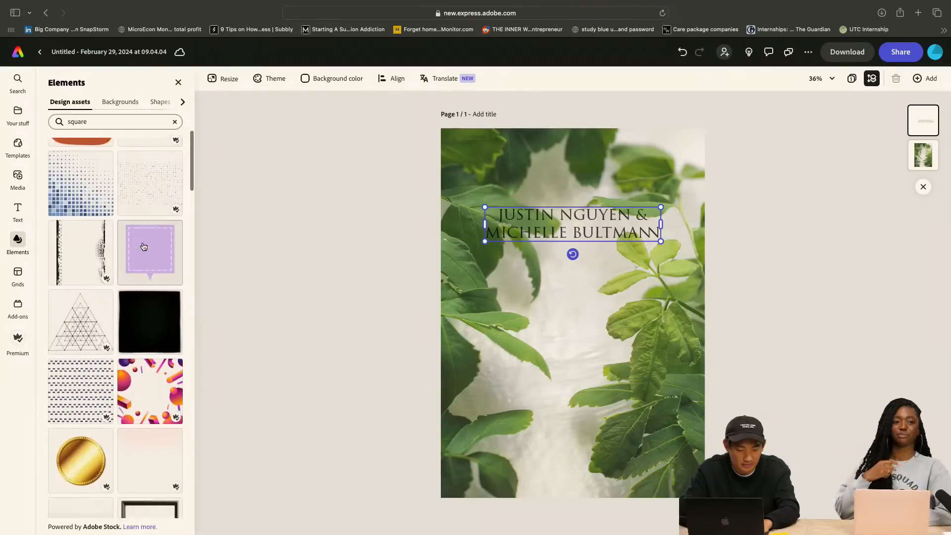
pyautogui.scroll(20, 143, 246)
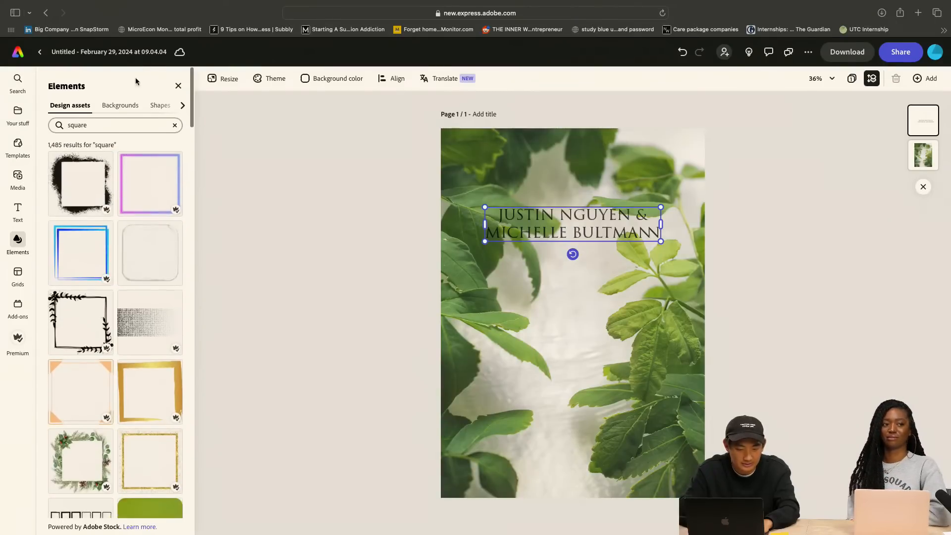
pyautogui.click(180, 100)
pyautogui.click(139, 102)
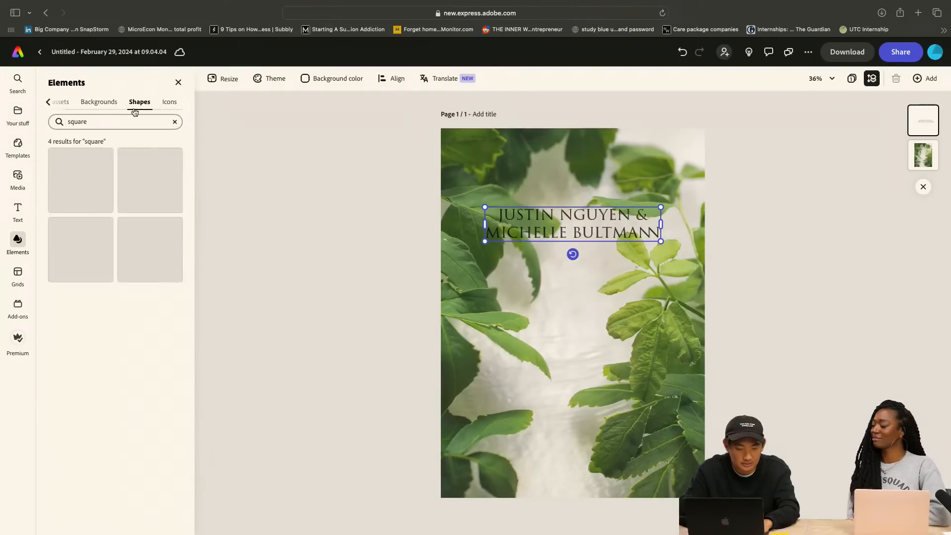
pyautogui.click(75, 204)
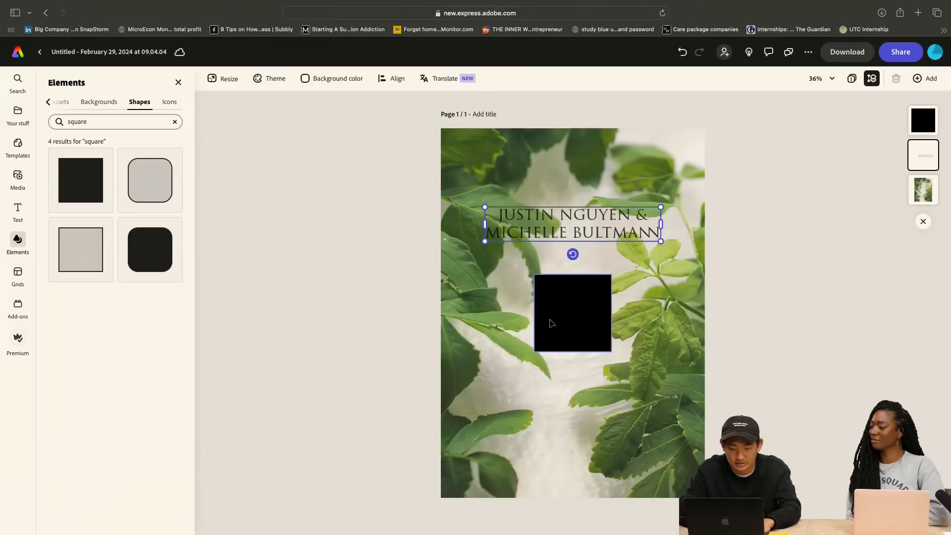
# Center the black square over the names, stretch it into a rectangle wider than the text, and layer it behind the text
pyautogui.moveTo(551, 320); pyautogui.dragTo(487, 231)
pyautogui.moveTo(547, 223); pyautogui.dragTo(675, 223)
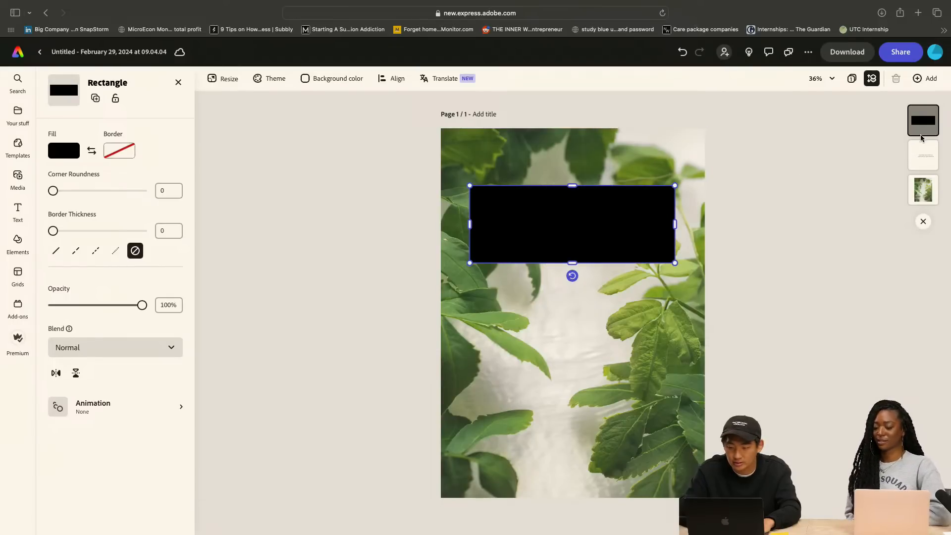
pyautogui.moveTo(921, 138); pyautogui.dragTo(923, 158)
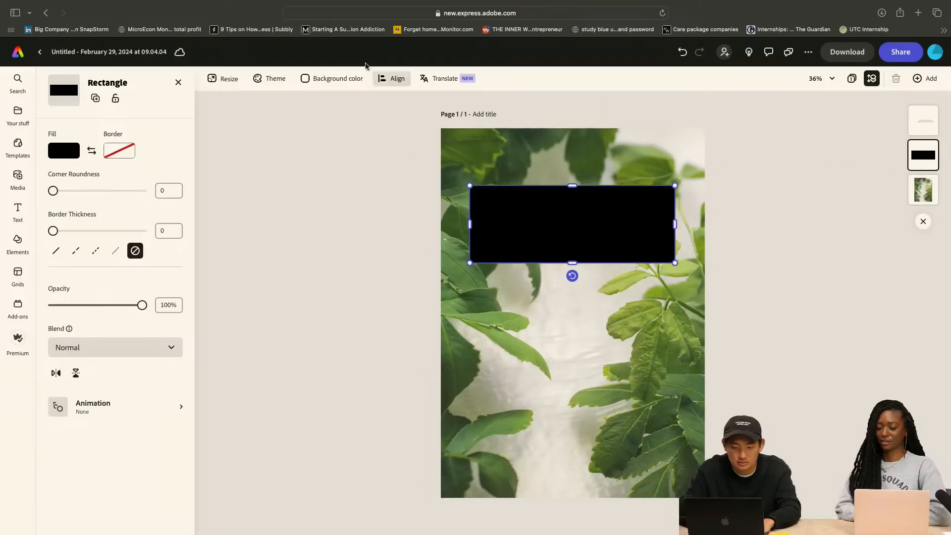
# Fill the rectangle behind the names with white
pyautogui.click(330, 79)
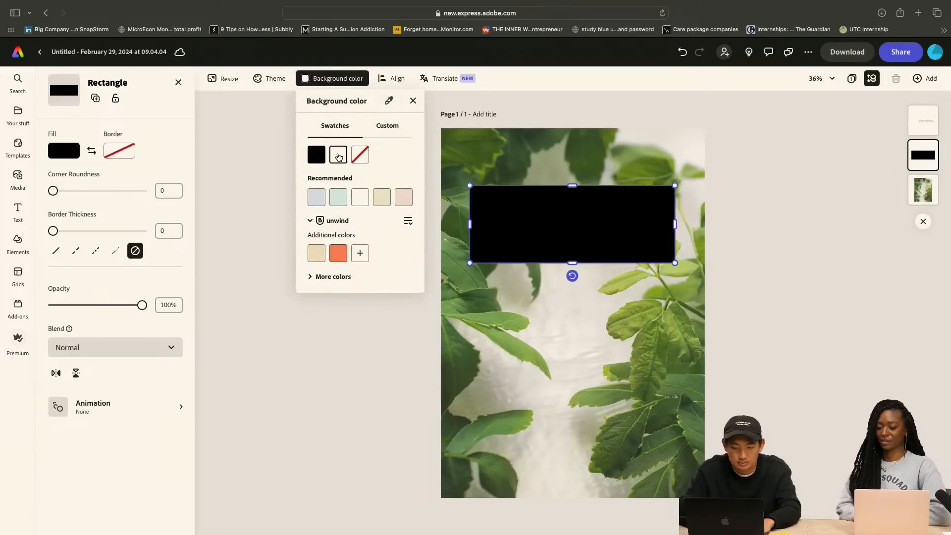
pyautogui.click(587, 240)
pyautogui.click(564, 223)
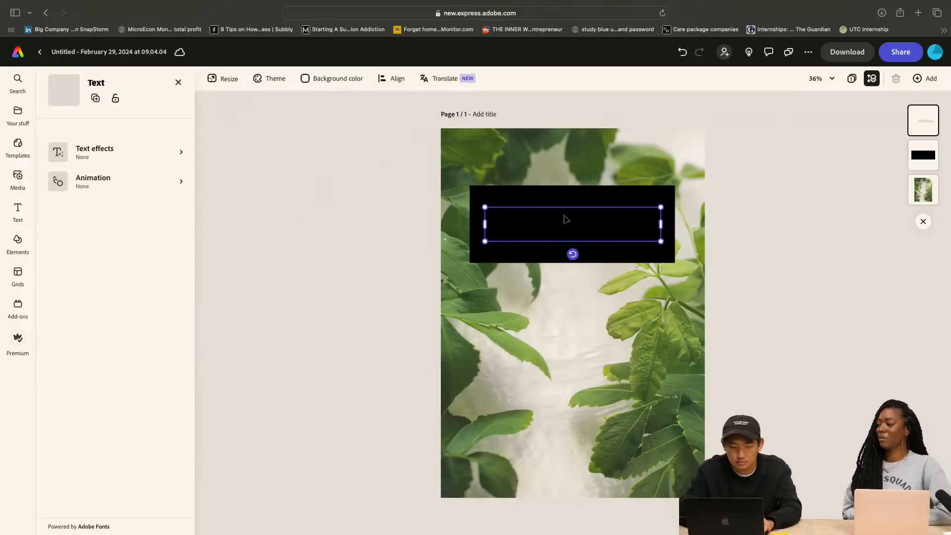
pyautogui.click(577, 201)
pyautogui.click(64, 151)
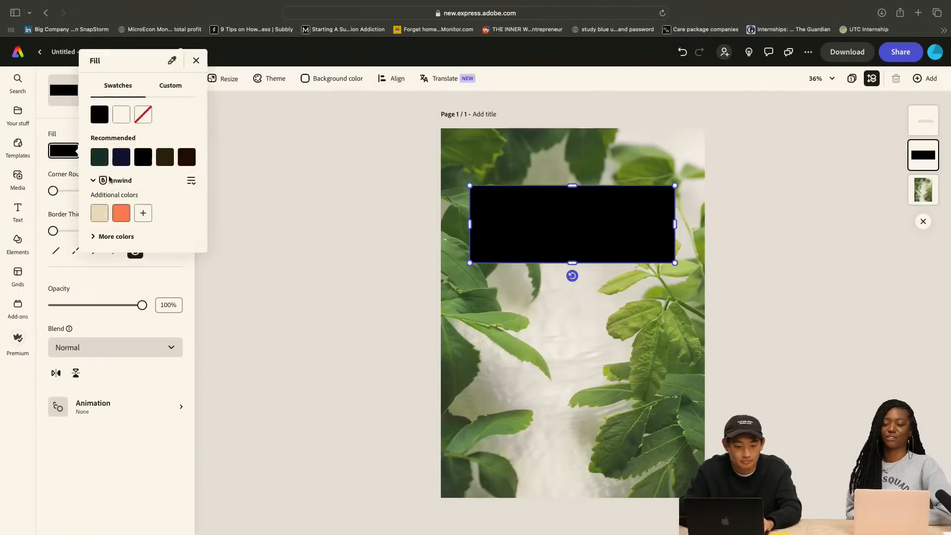
pyautogui.click(120, 114)
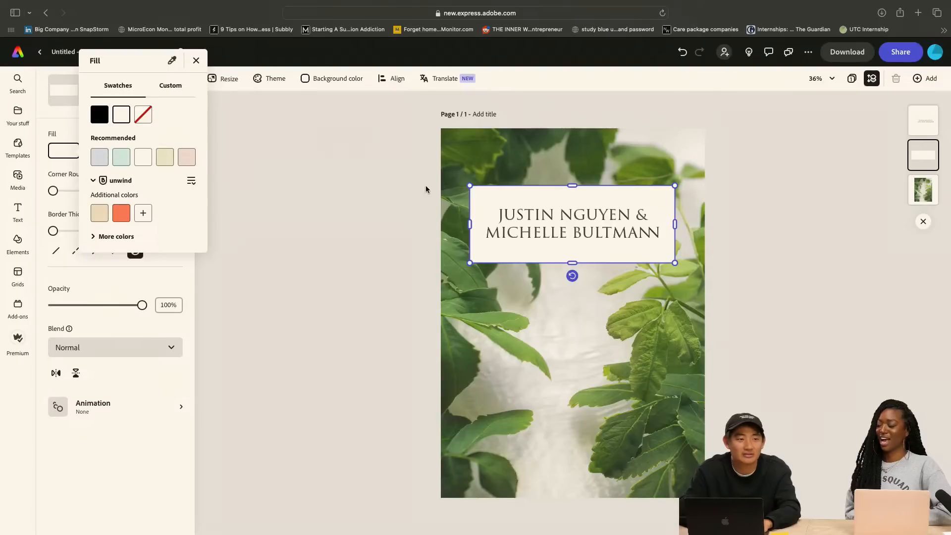
pyautogui.click(506, 214)
pyautogui.click(796, 176)
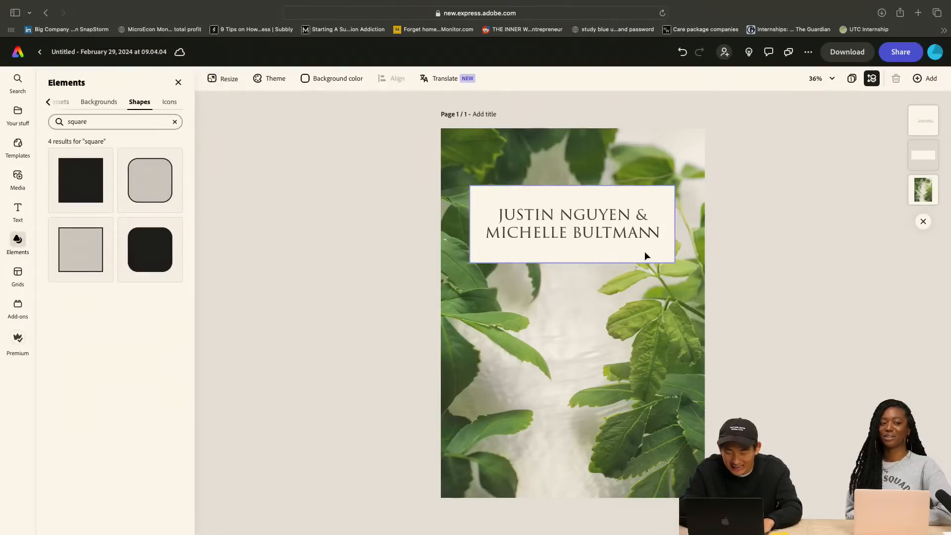
# Set the rectangle's fill to the custom light gray #F2F2F2
pyautogui.click(644, 248)
pyautogui.click(74, 152)
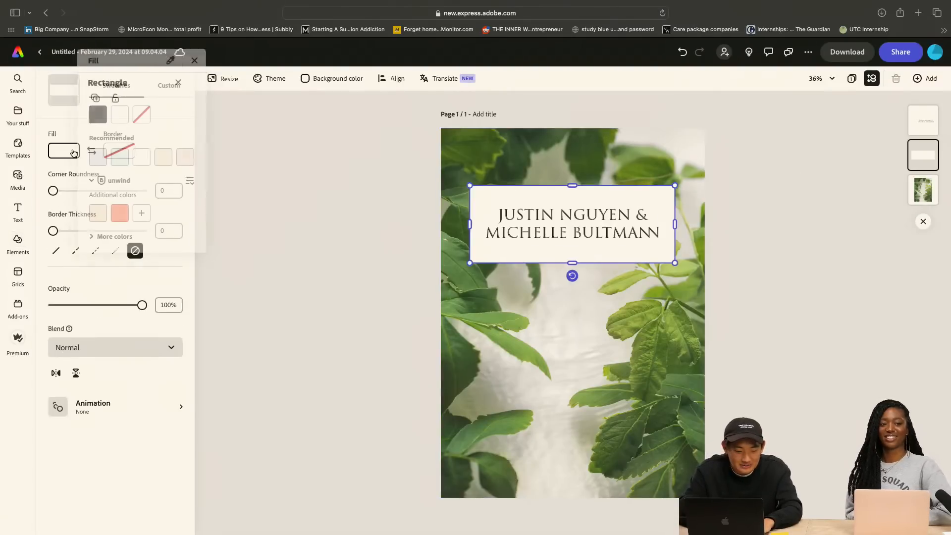
pyautogui.click(124, 237)
pyautogui.click(170, 79)
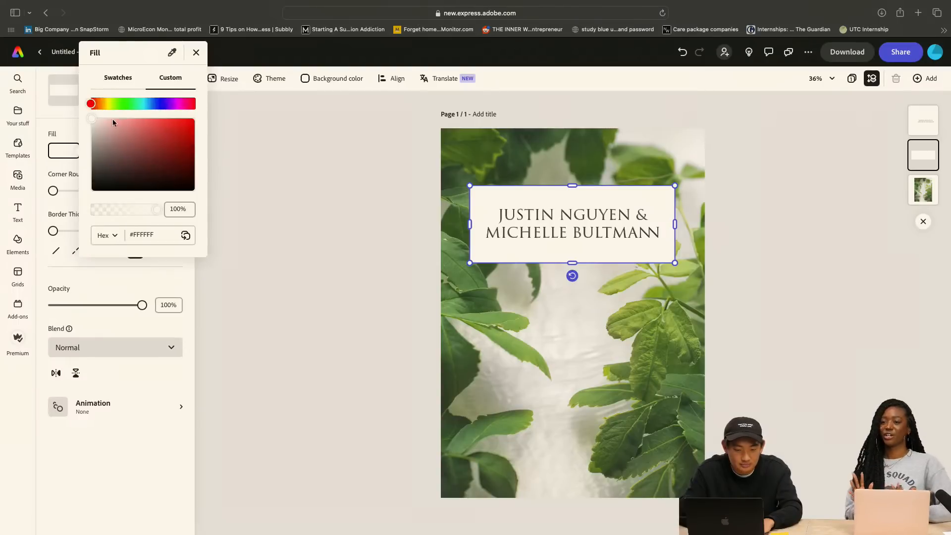
pyautogui.moveTo(93, 119); pyautogui.dragTo(91, 123)
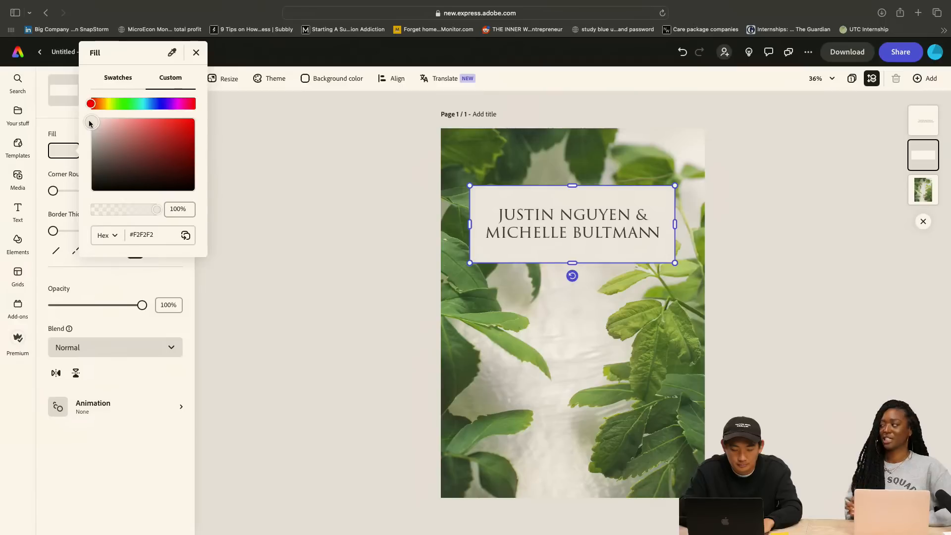
pyautogui.click(293, 123)
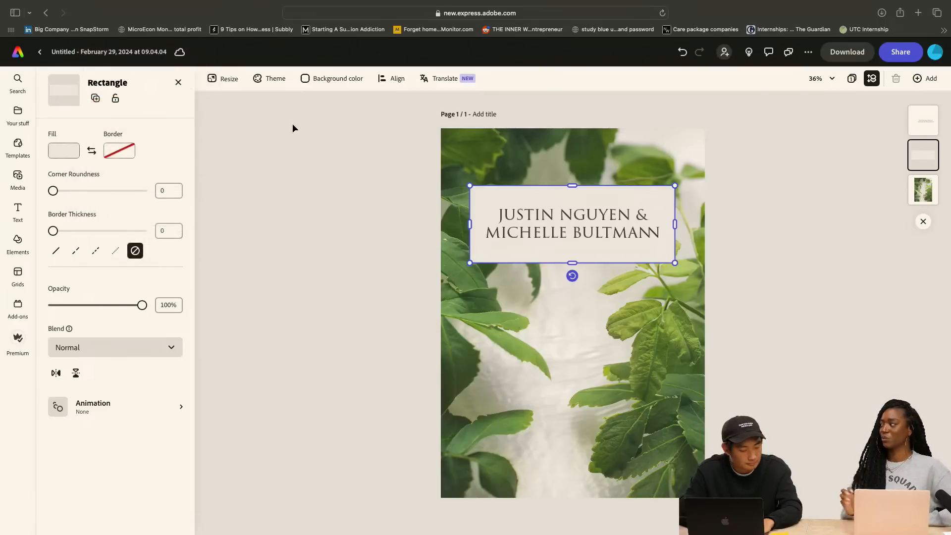
pyautogui.click(293, 127)
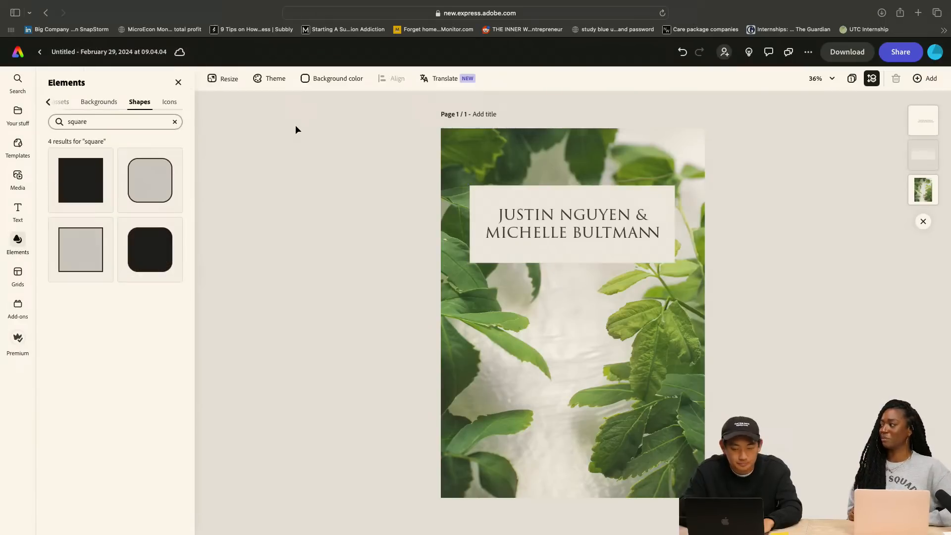
# Darken the rectangle's custom fill slightly to the light gray #EBEBEB
pyautogui.click(554, 195)
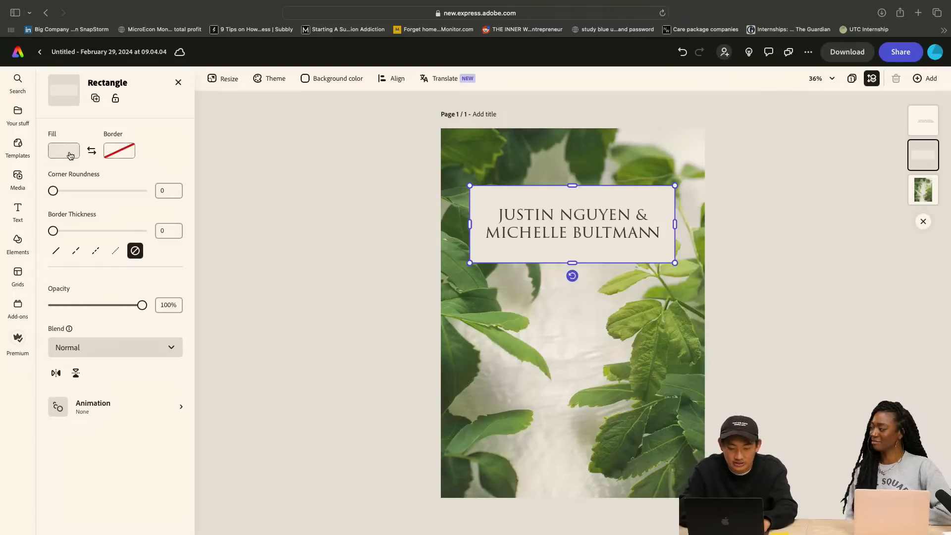
pyautogui.click(322, 164)
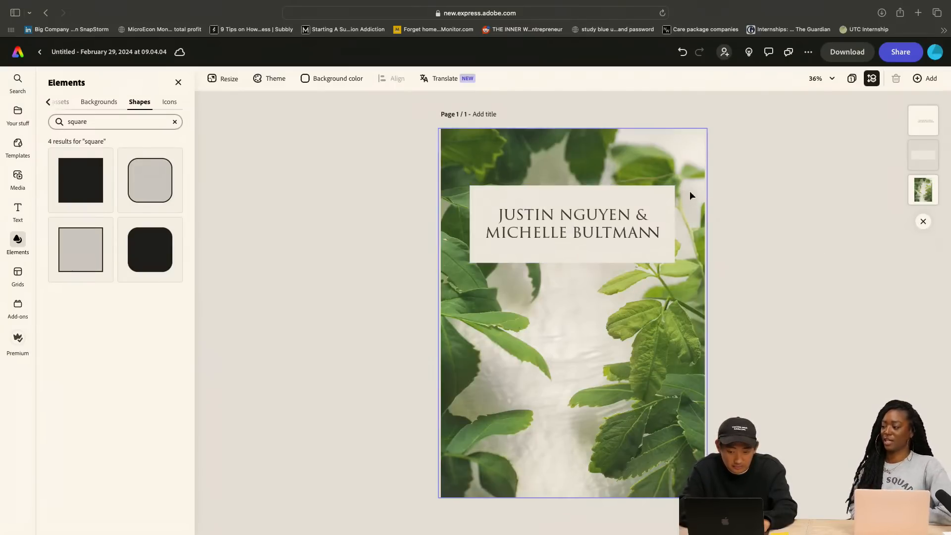
pyautogui.click(667, 197)
pyautogui.click(65, 151)
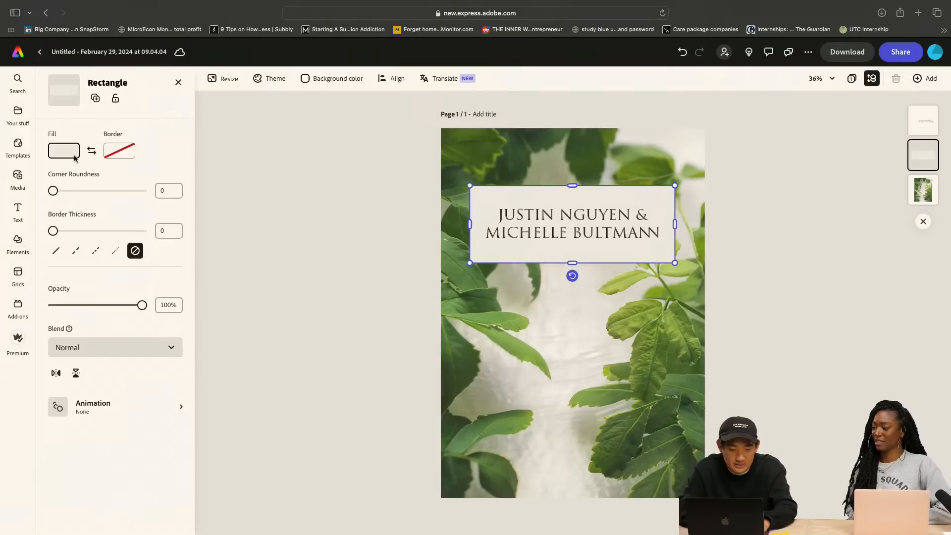
pyautogui.moveTo(94, 106); pyautogui.dragTo(76, 130)
pyautogui.moveTo(78, 129); pyautogui.dragTo(76, 123)
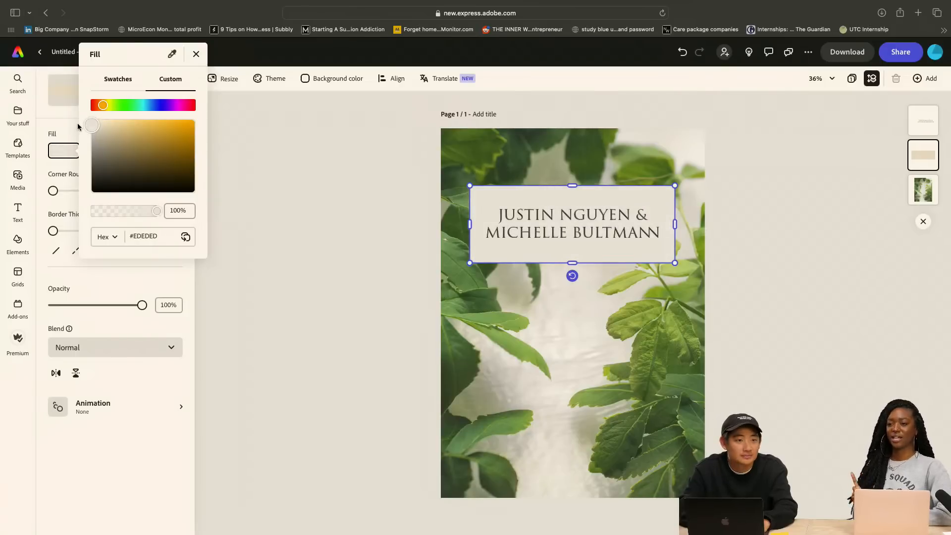
pyautogui.moveTo(77, 123); pyautogui.dragTo(78, 123)
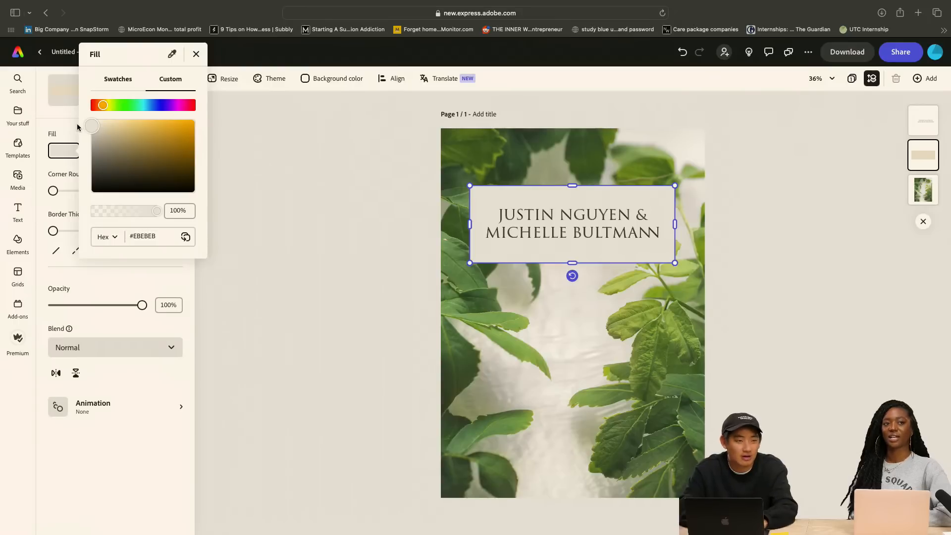
pyautogui.click(77, 123)
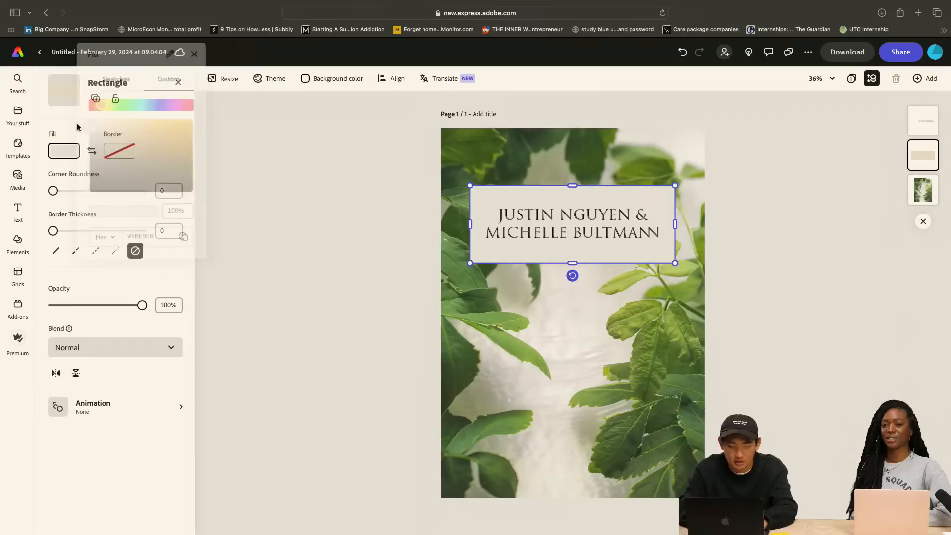
pyautogui.click(296, 180)
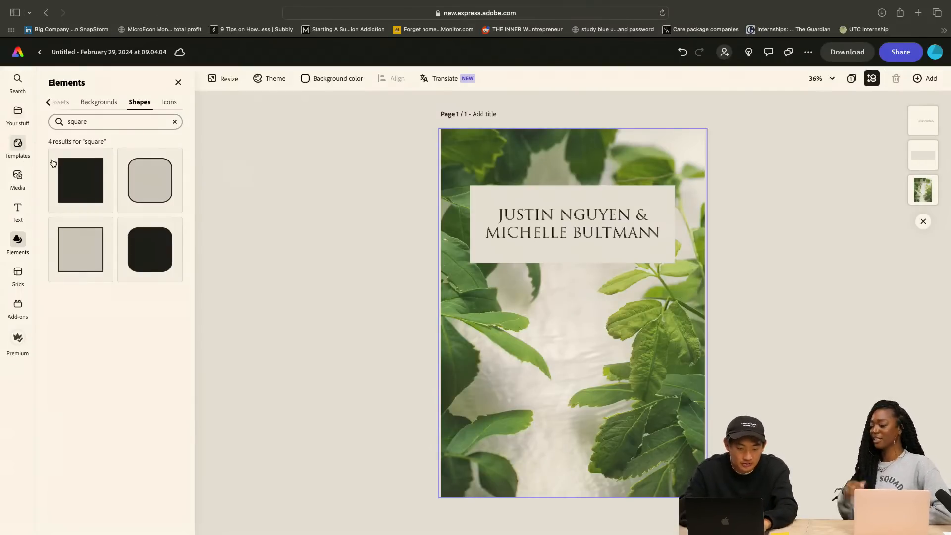
# Duplicate the names text below the rectangle and replace the copy's wording with the date 10/12/2024
pyautogui.click(626, 227)
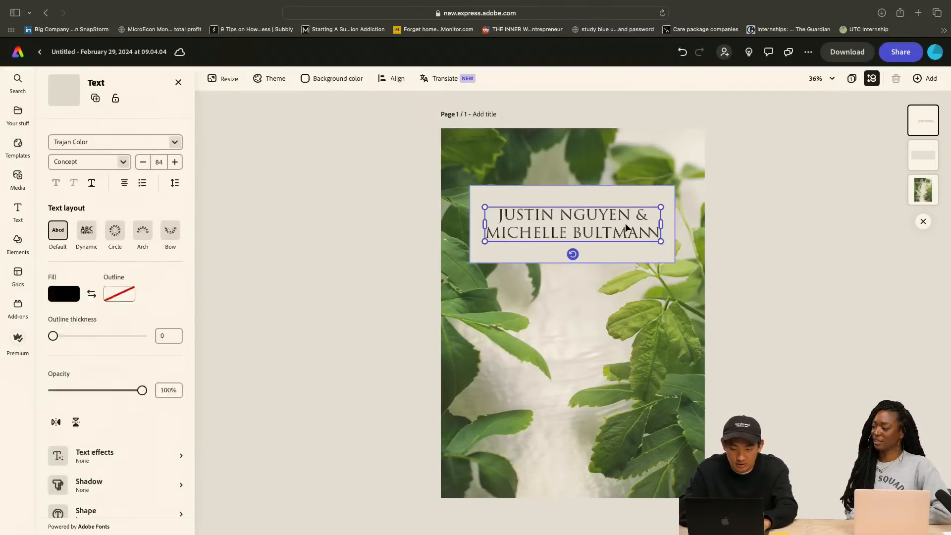
pyautogui.moveTo(584, 231); pyautogui.dragTo(583, 327)
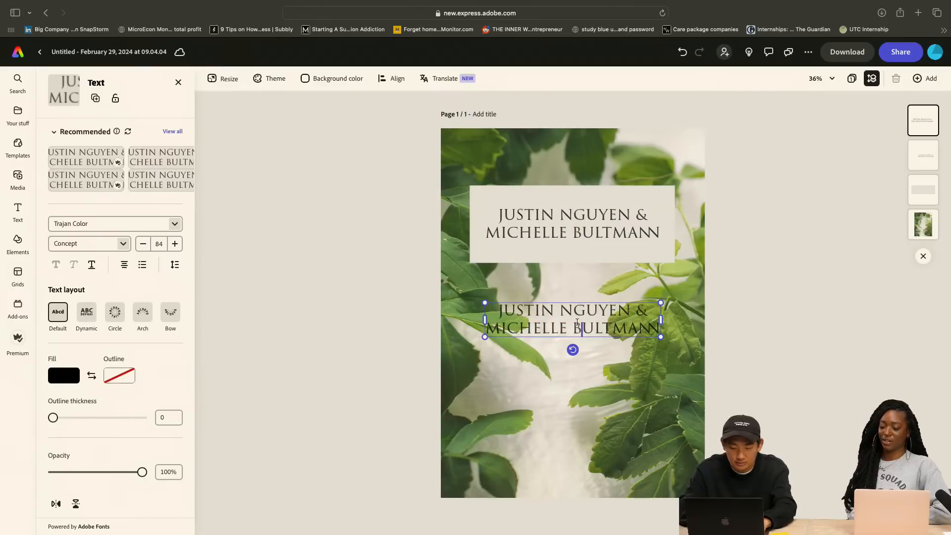
pyautogui.doubleClick(579, 327)
pyautogui.write('10')
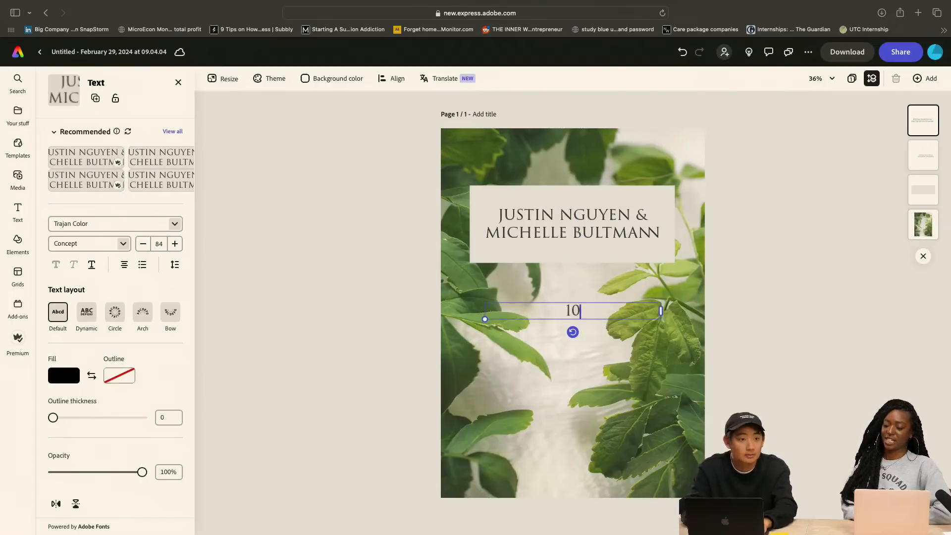
pyautogui.write('/12')
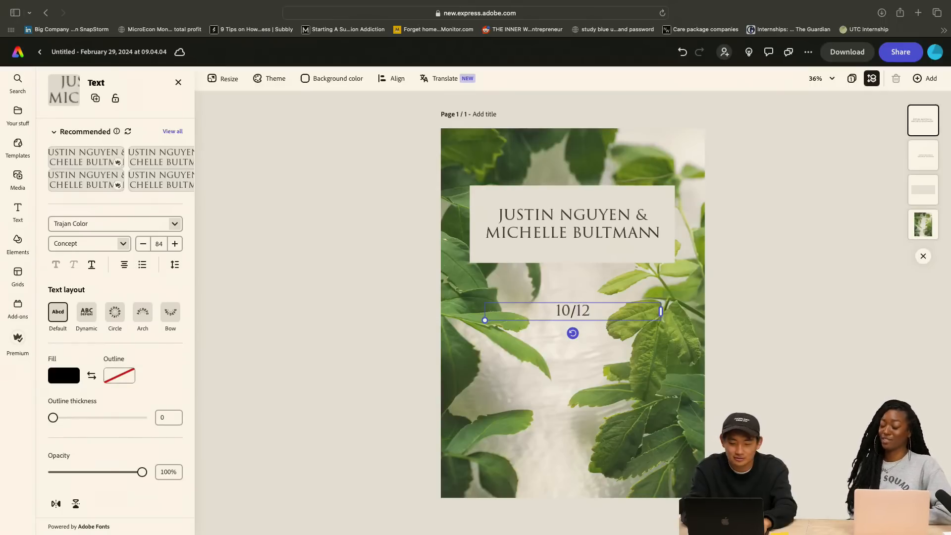
pyautogui.write('/')
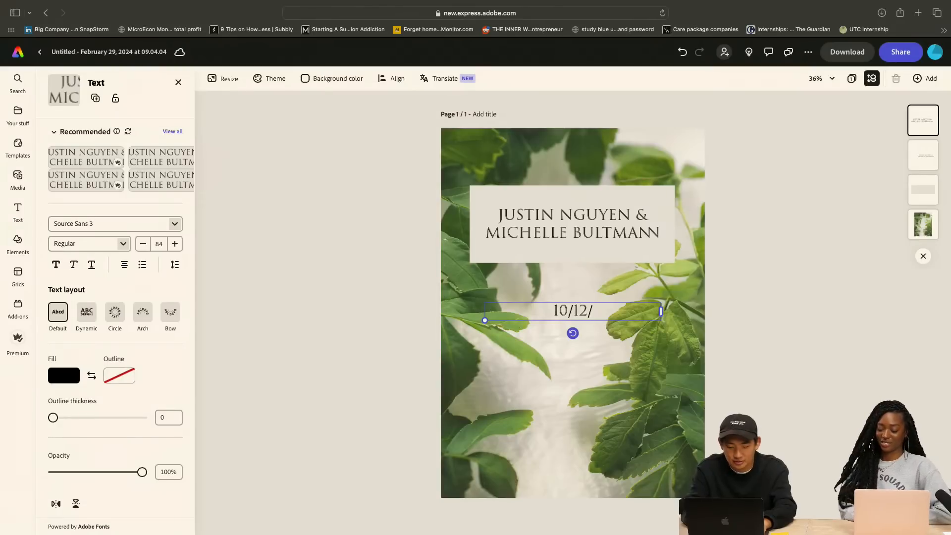
pyautogui.write('2024')
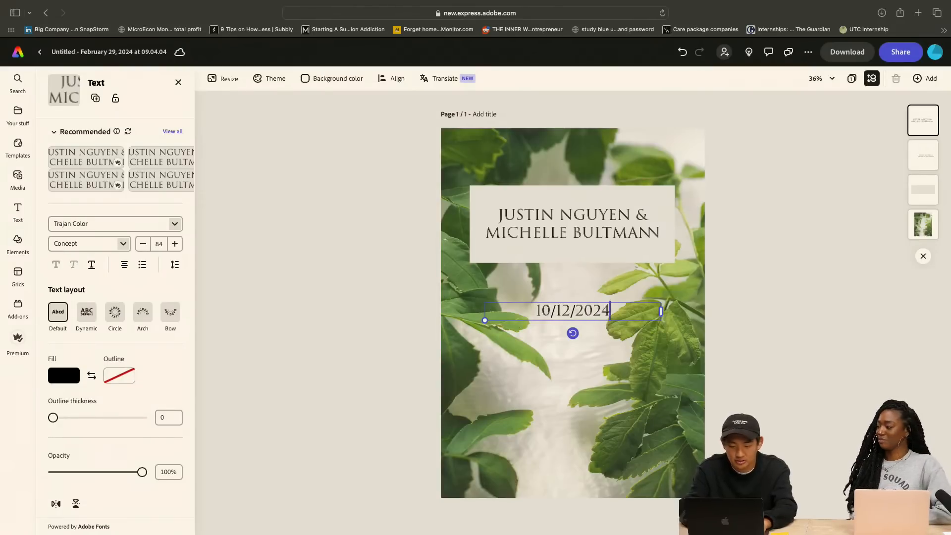
pyautogui.click(592, 286)
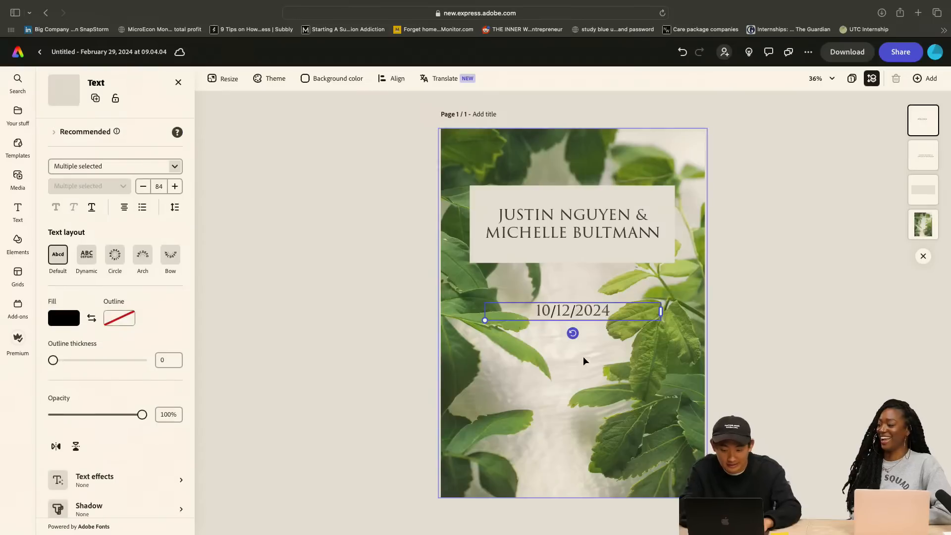
# Move the date text down toward the middle of the card, undoing the accidental shift of the leaf background
pyautogui.moveTo(576, 313); pyautogui.dragTo(575, 350)
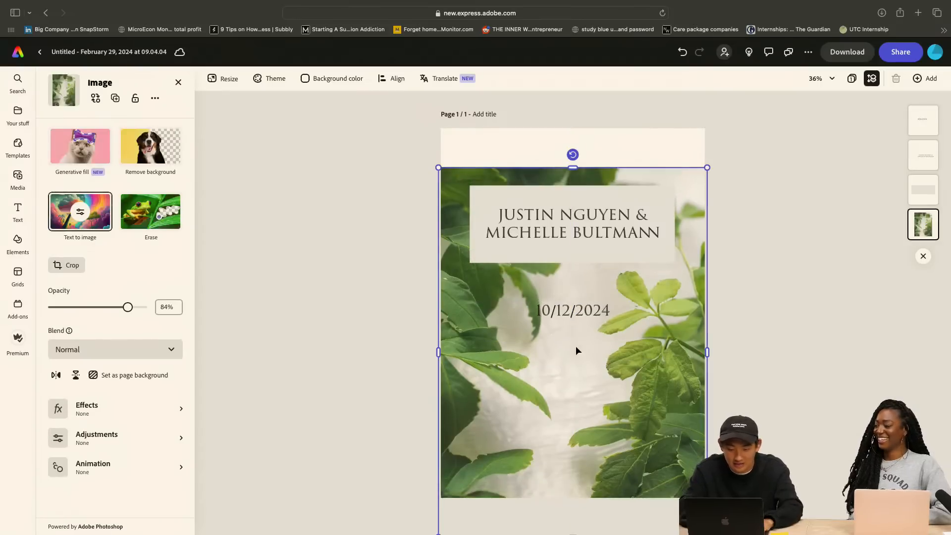
pyautogui.press('super+z')
pyautogui.click(575, 313)
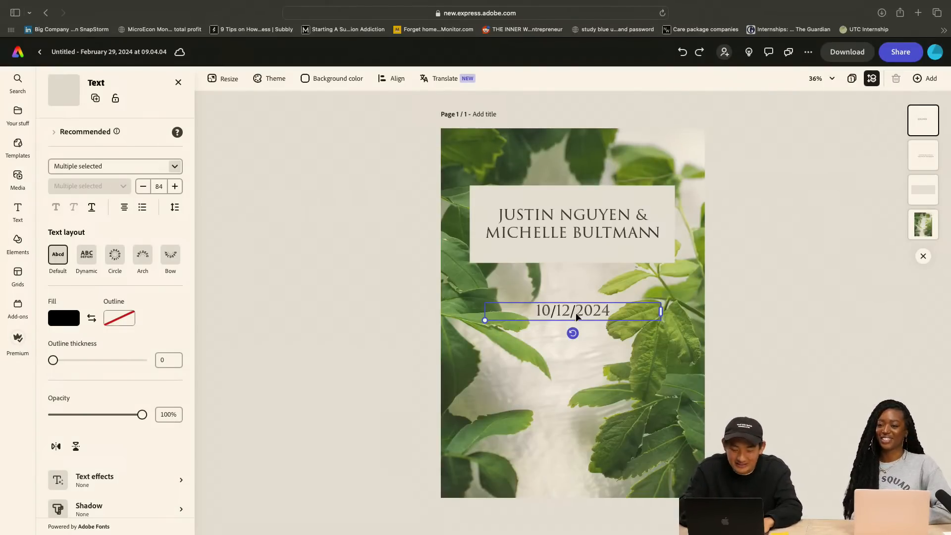
pyautogui.moveTo(576, 317); pyautogui.dragTo(576, 366)
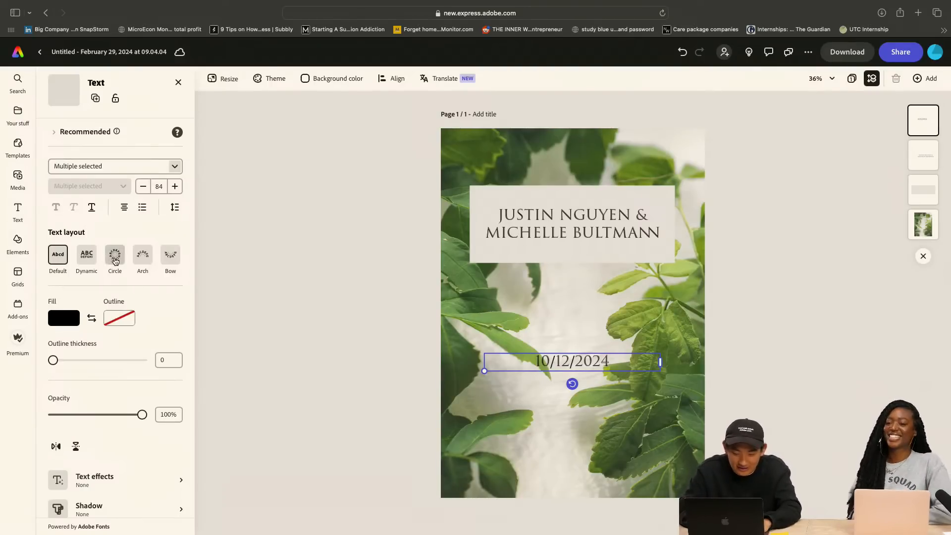
# Try the Circle, Arch and Bow text layouts on the date and return it to the Default layout
pyautogui.click(115, 261)
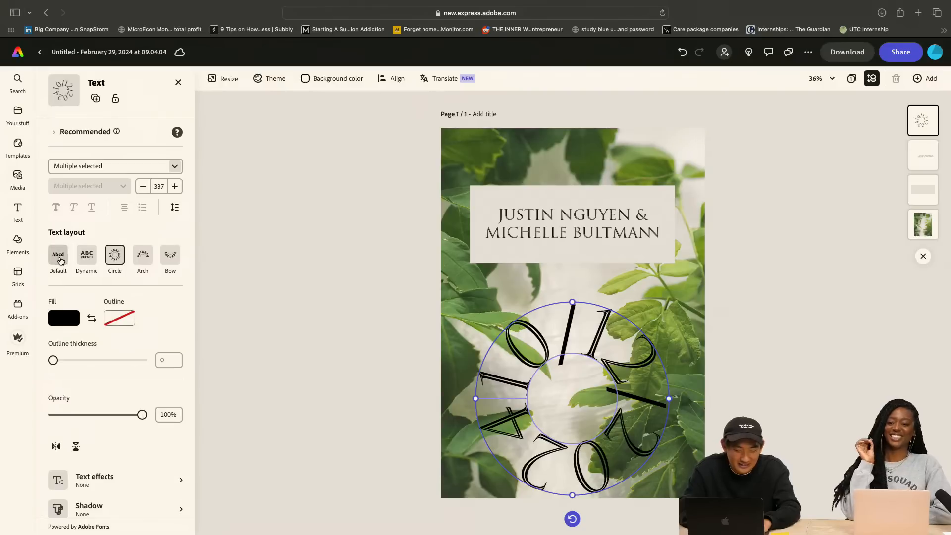
pyautogui.click(60, 261)
pyautogui.click(123, 255)
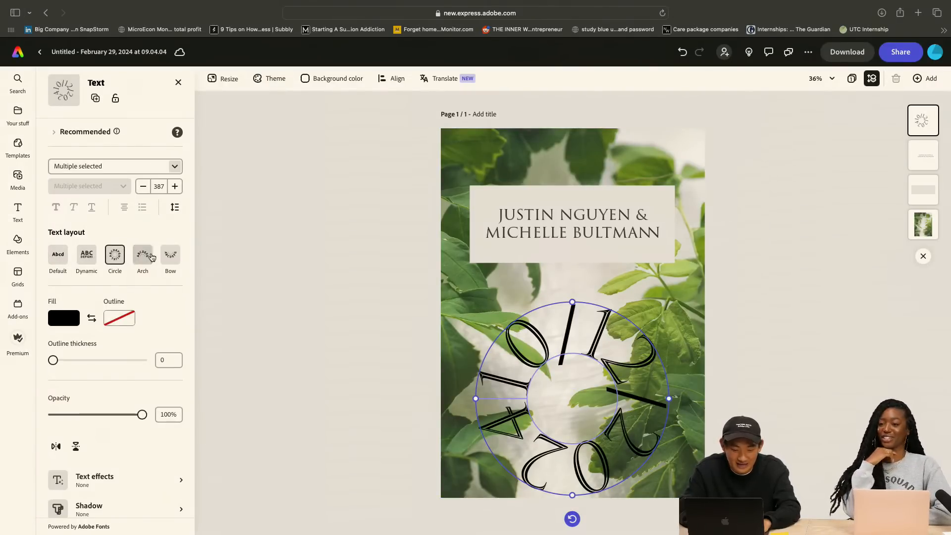
pyautogui.click(151, 257)
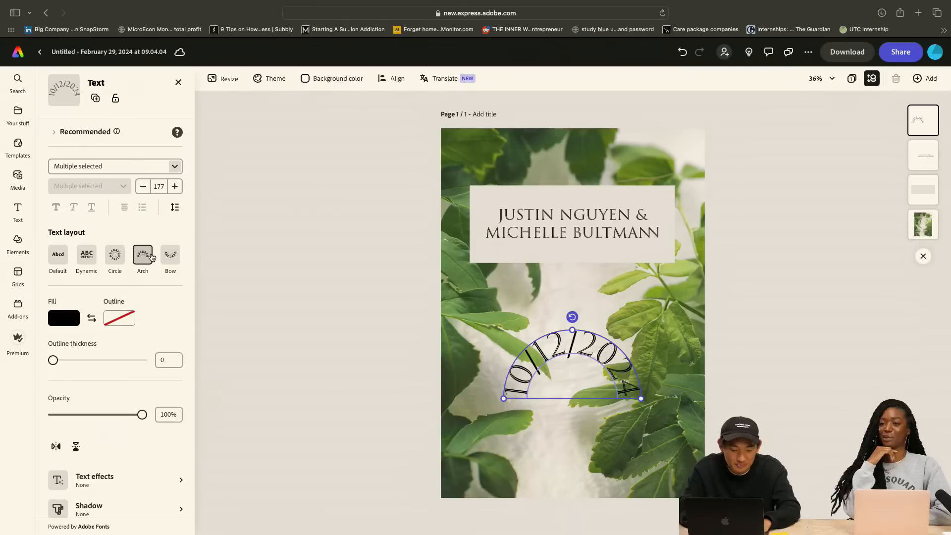
pyautogui.click(178, 256)
pyautogui.click(58, 255)
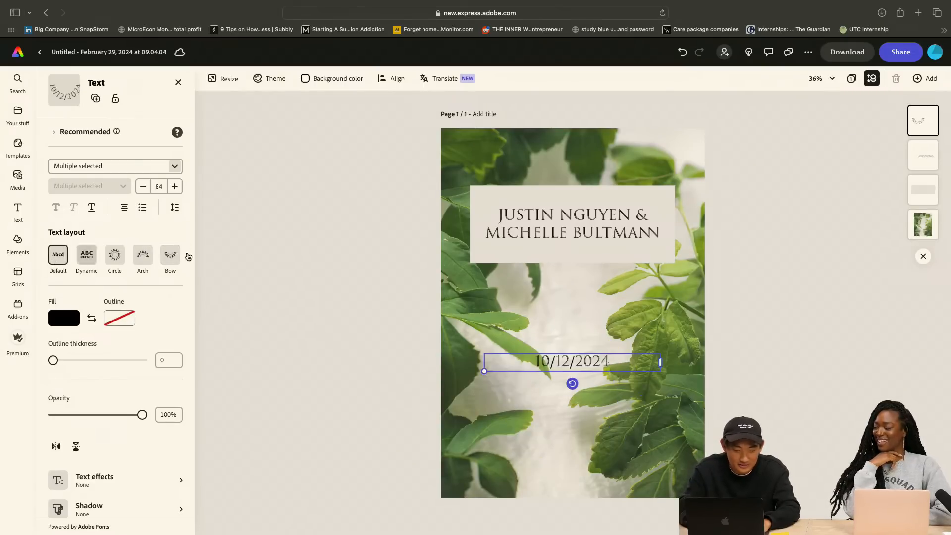
# Undo another accidental background shift and place the date text further down, in the lower part of the card
pyautogui.click(584, 319)
pyautogui.moveTo(569, 361); pyautogui.dragTo(567, 412)
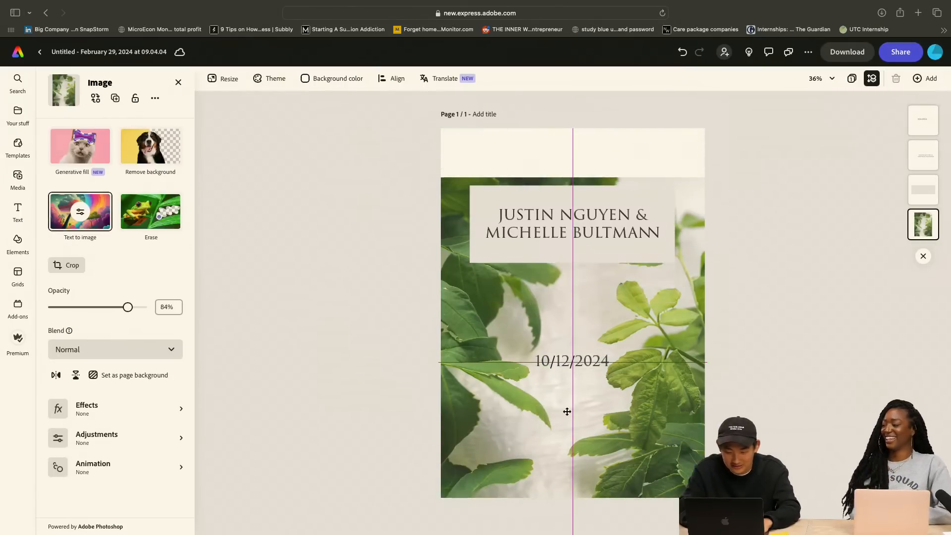
pyautogui.press('super+z')
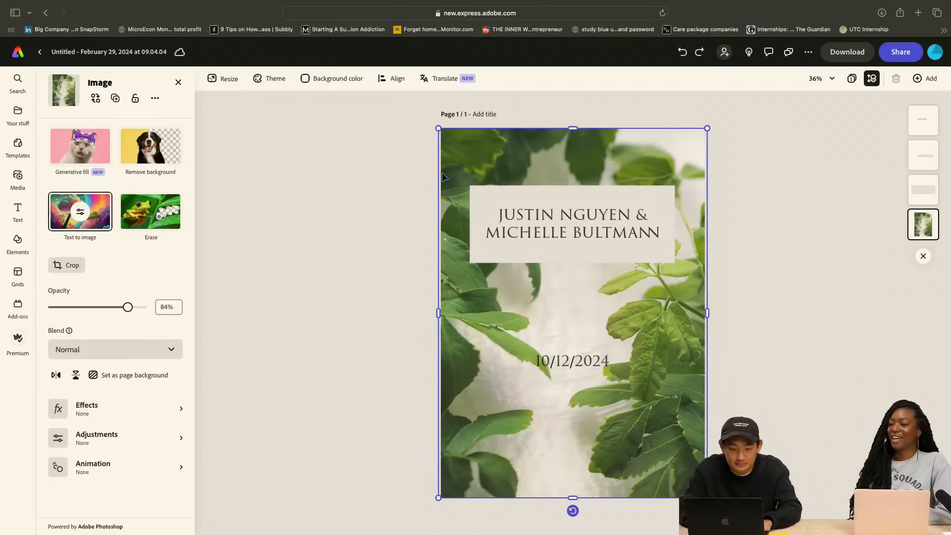
pyautogui.moveTo(583, 361); pyautogui.dragTo(569, 403)
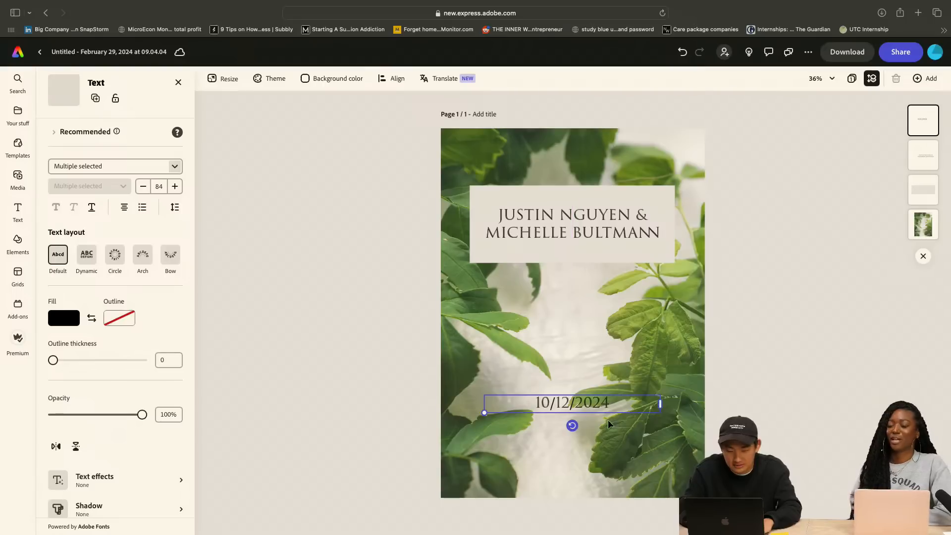
# Narrow the date's text box to fit its content, enlarge the text to size 123, and recenter it horizontally on the card
pyautogui.moveTo(661, 406); pyautogui.dragTo(559, 402)
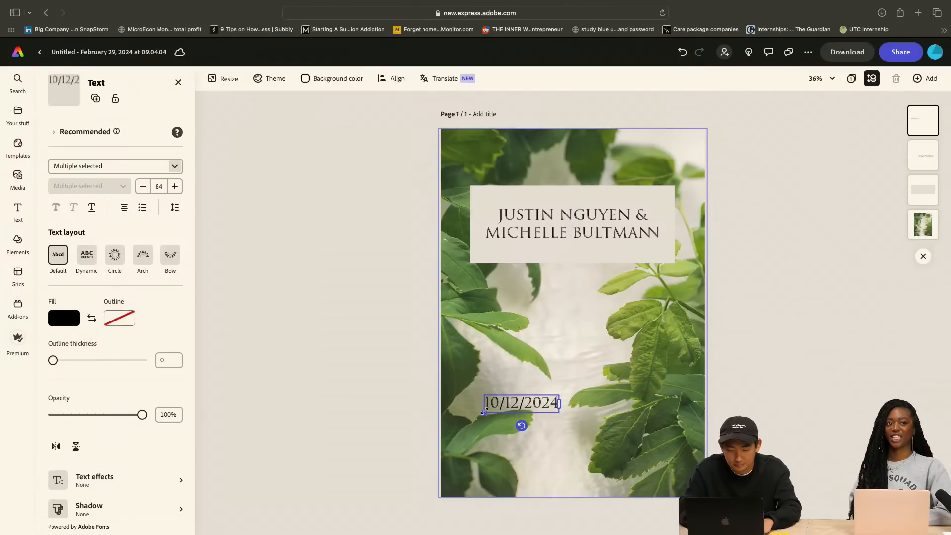
pyautogui.moveTo(485, 412); pyautogui.dragTo(449, 421)
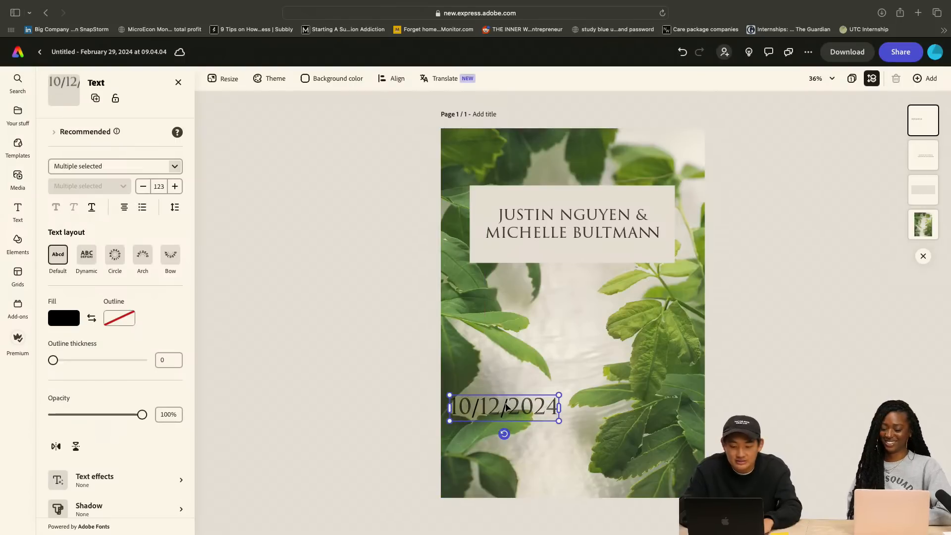
pyautogui.moveTo(506, 404); pyautogui.dragTo(574, 398)
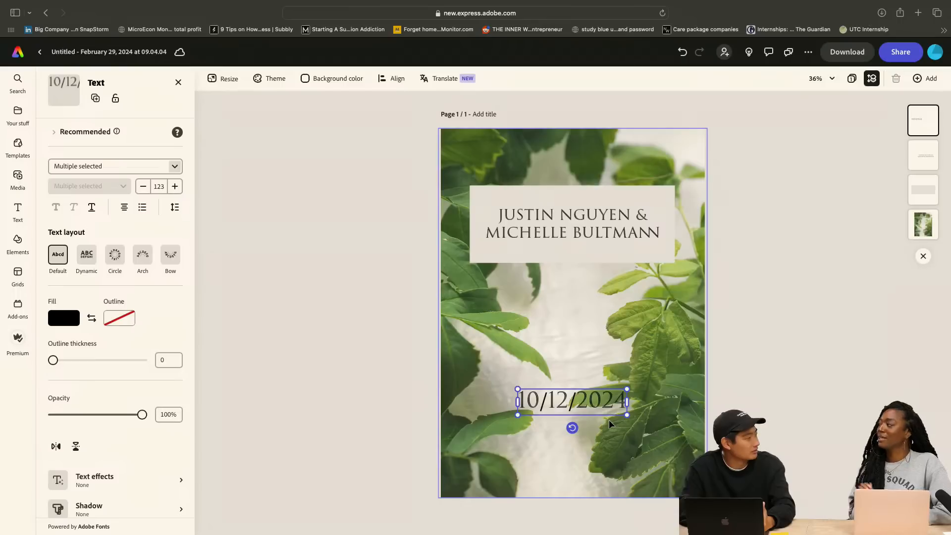
pyautogui.click(798, 382)
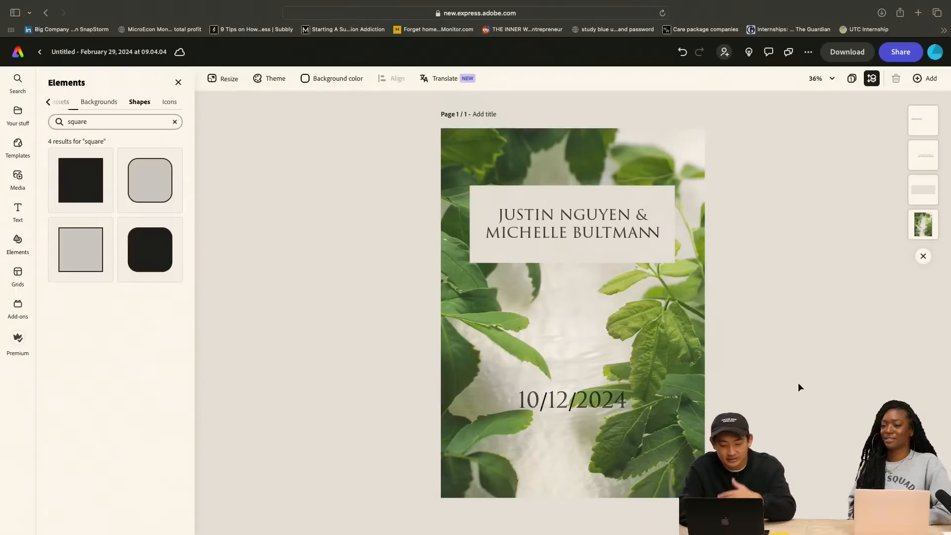
pyautogui.click(571, 409)
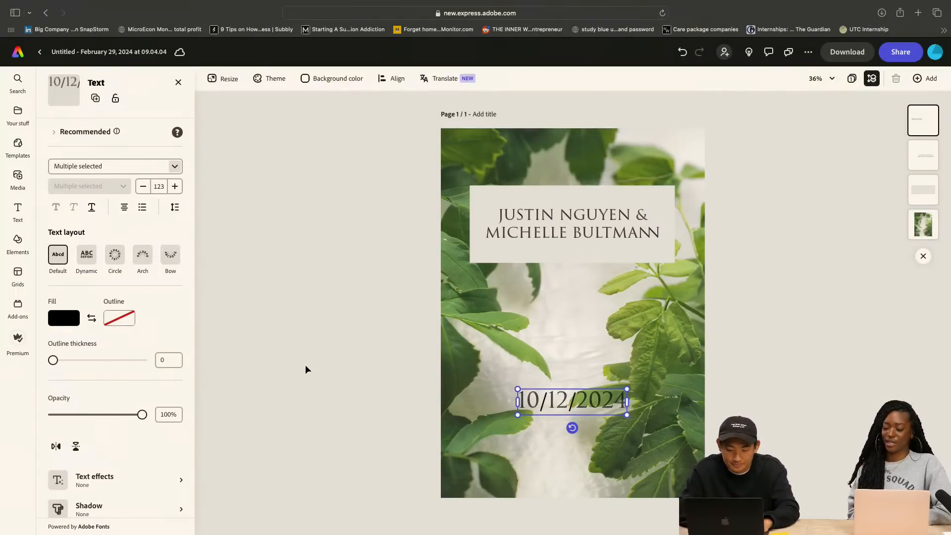
pyautogui.scroll(-3, 123, 441)
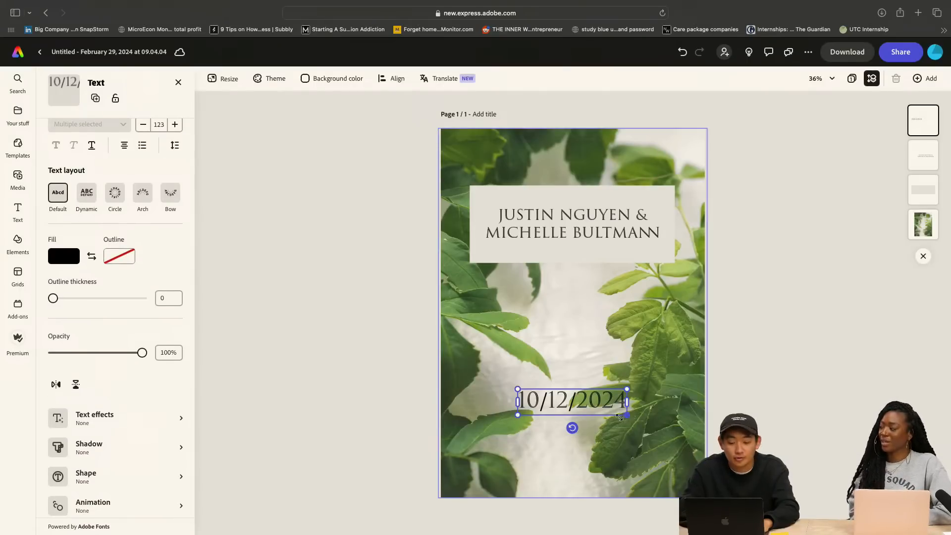
pyautogui.doubleClick(583, 403)
pyautogui.write('OC')
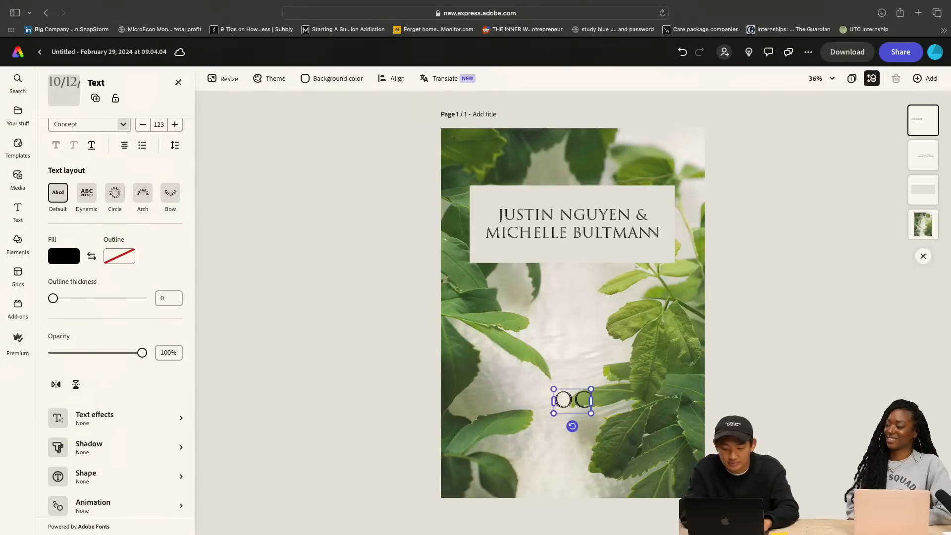
pyautogui.press('super+z')
pyautogui.press('super+z')
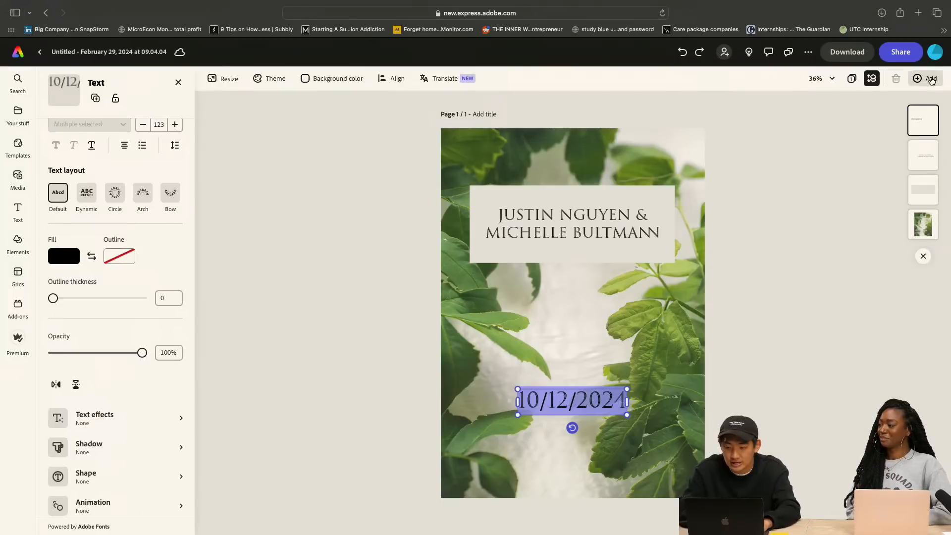
# Duplicate the page and replace the numeric date on the copy with "OCTOBER 12"
pyautogui.click(925, 79)
pyautogui.click(904, 148)
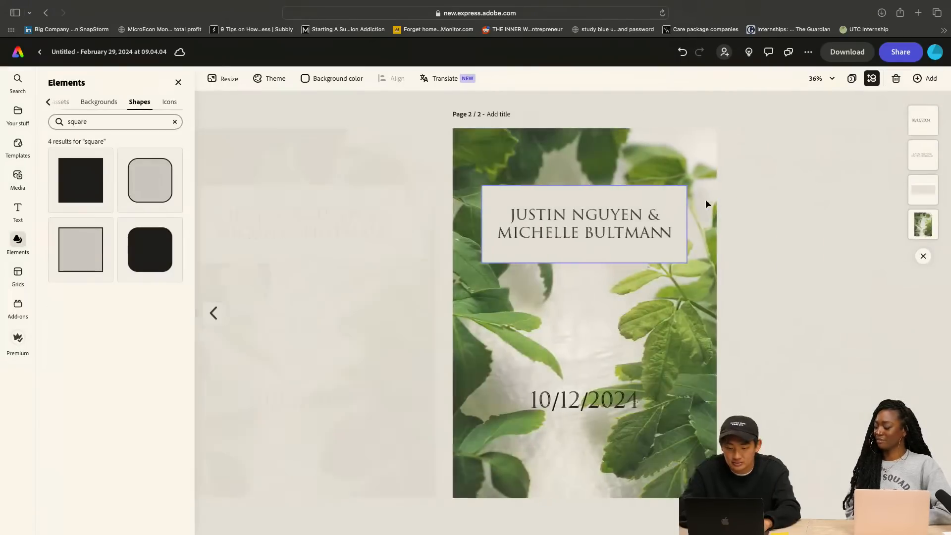
pyautogui.doubleClick(570, 401)
pyautogui.write('O')
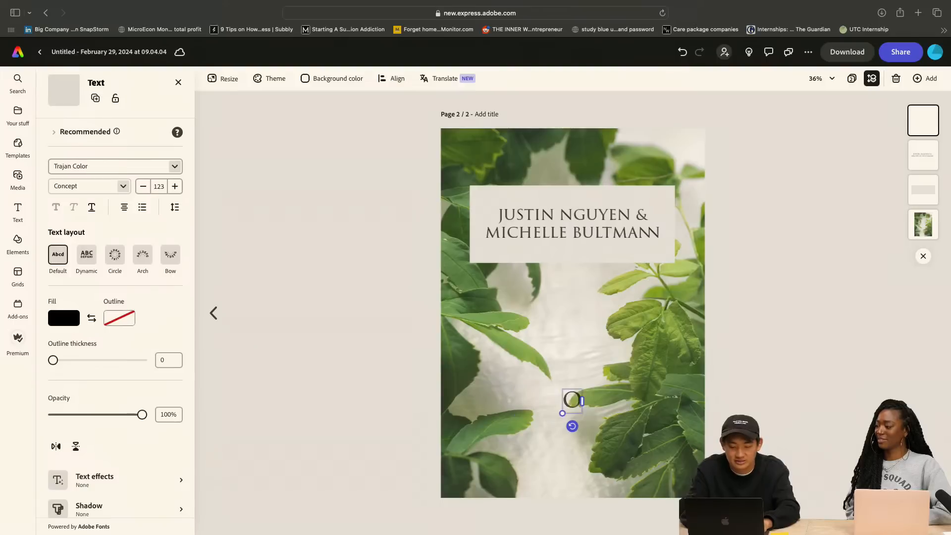
pyautogui.write('CTOBER 12')
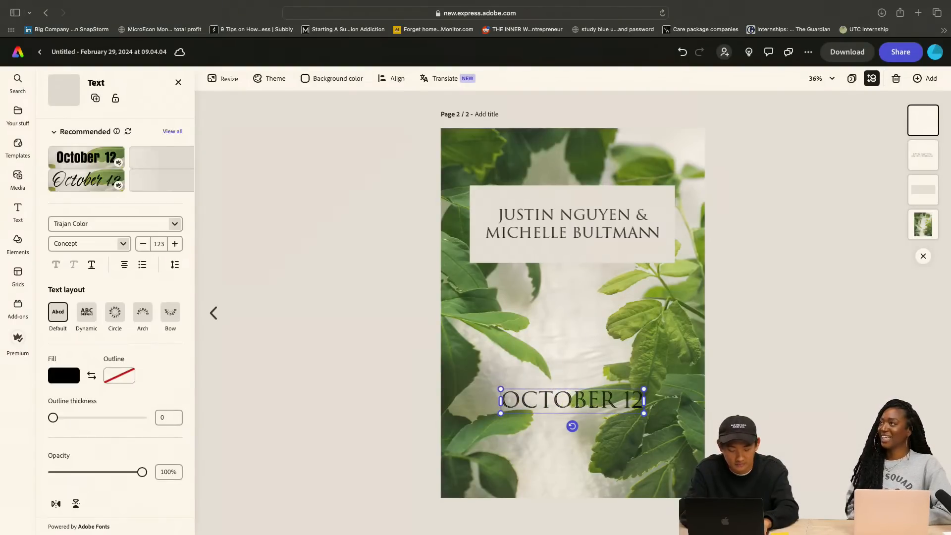
# Retype the day and extend the date on the second page to read "OCTOBER 12TH 2024"
pyautogui.press('BackSpace')
pyautogui.press('BackSpace')
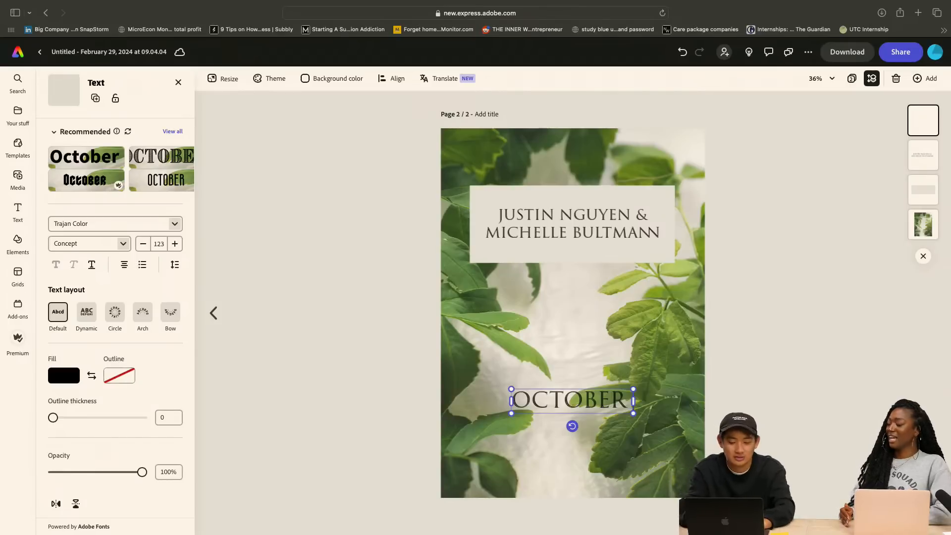
pyautogui.write('2')
pyautogui.press('BackSpace')
pyautogui.write('2th')
pyautogui.press('BackSpace')
pyautogui.press('BackSpace')
pyautogui.press('BackSpace')
pyautogui.write('12')
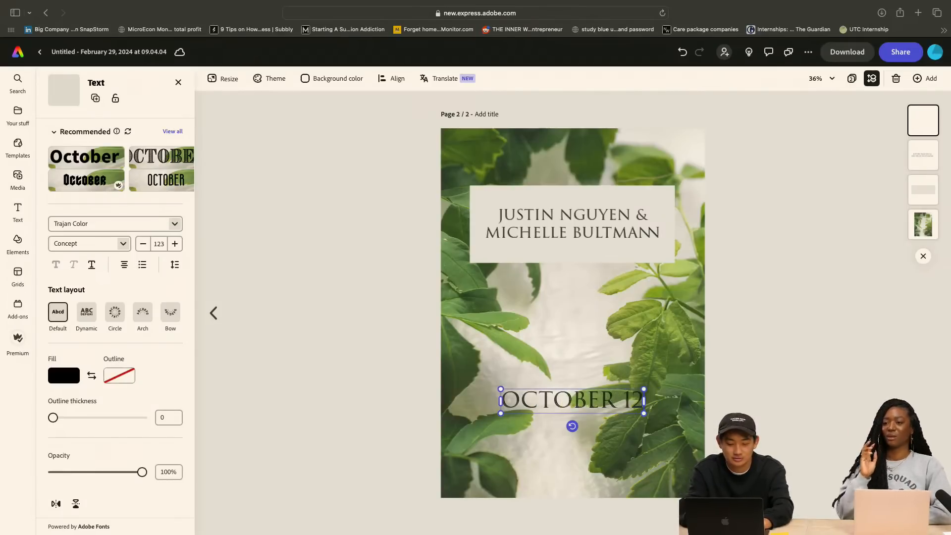
pyautogui.write('th 202')
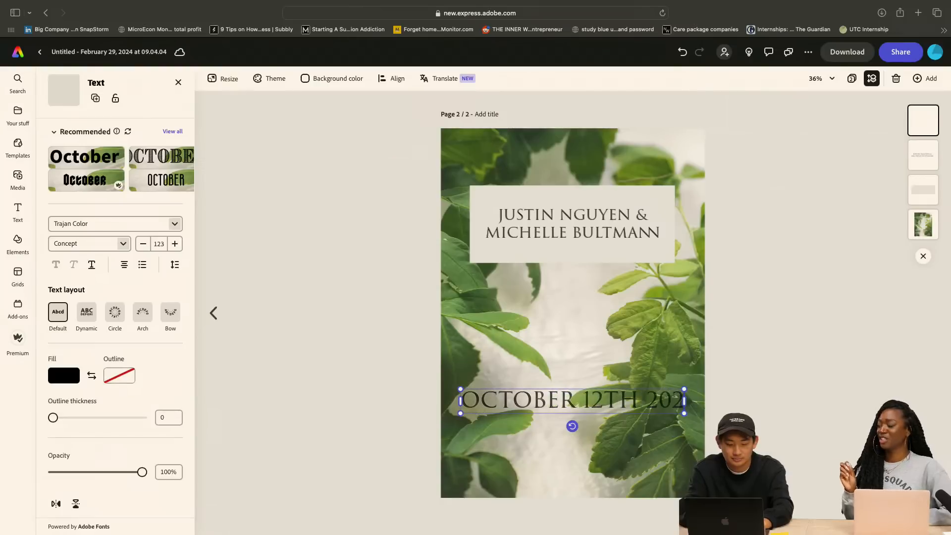
pyautogui.write('4')
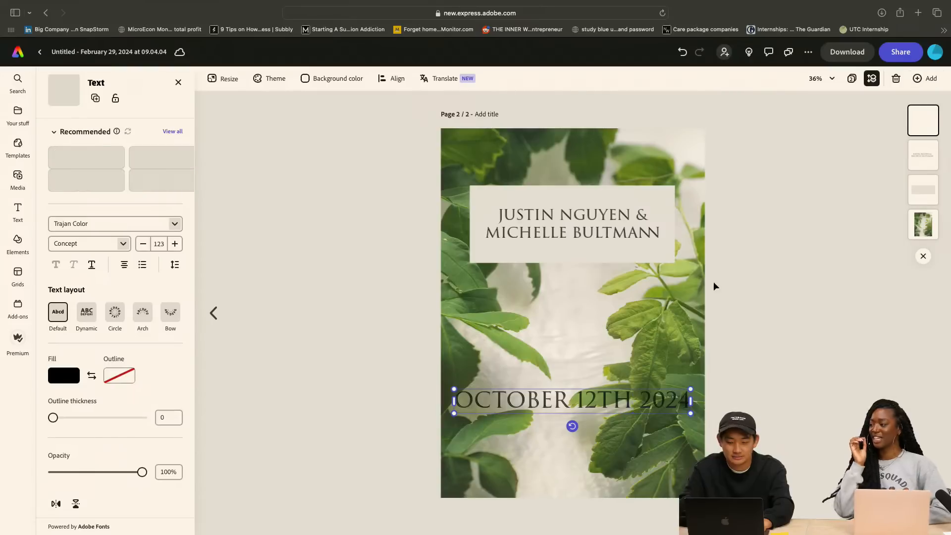
# Duplicate the second page and retype the copy's date as "12TH OF OCTOBER" with "2024" on a second line
pyautogui.click(926, 80)
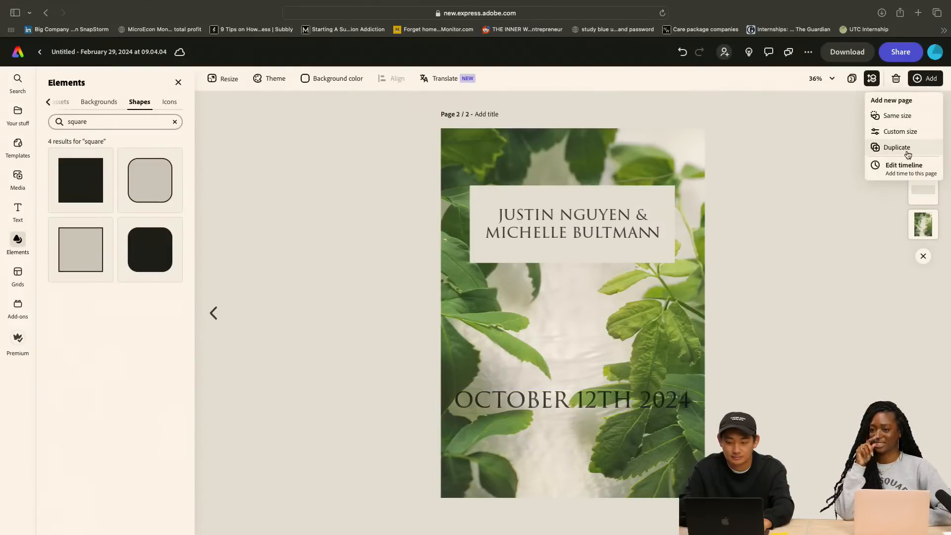
pyautogui.click(905, 148)
pyautogui.click(564, 399)
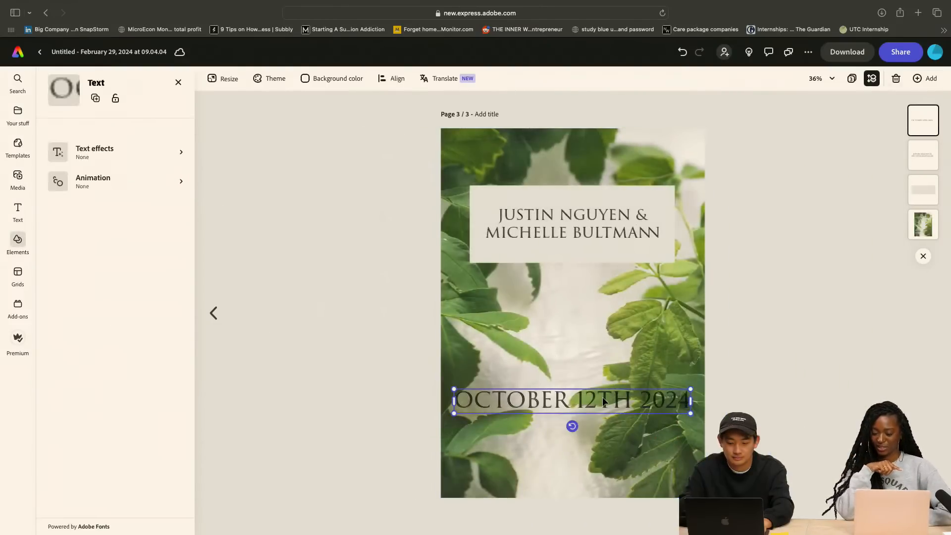
pyautogui.doubleClick(565, 399)
pyautogui.write('12TH OF OCTOBER')
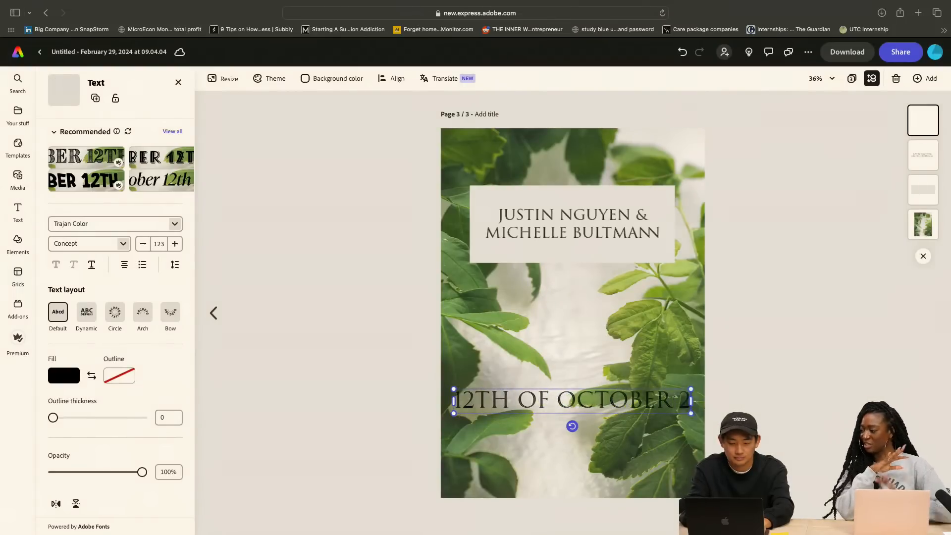
pyautogui.press('Return')
pyautogui.write('2024')
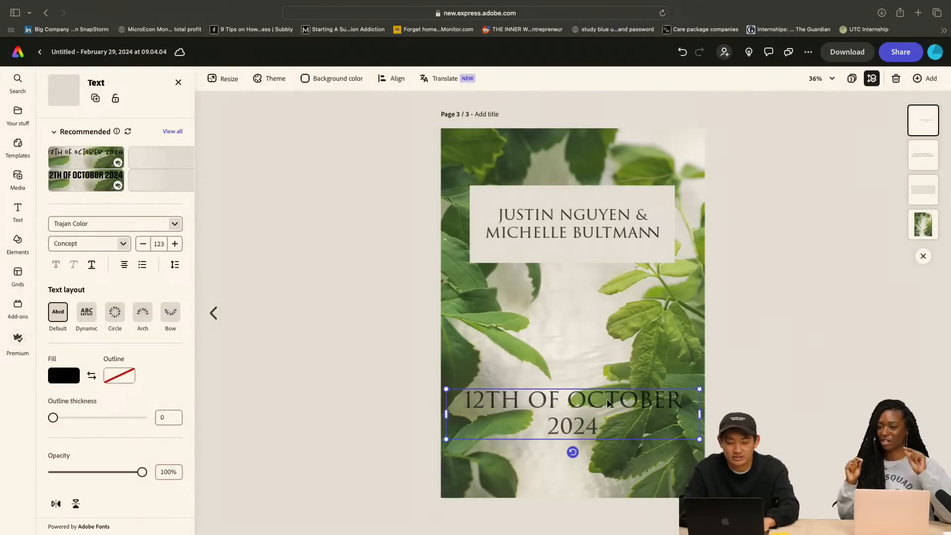
pyautogui.click(862, 148)
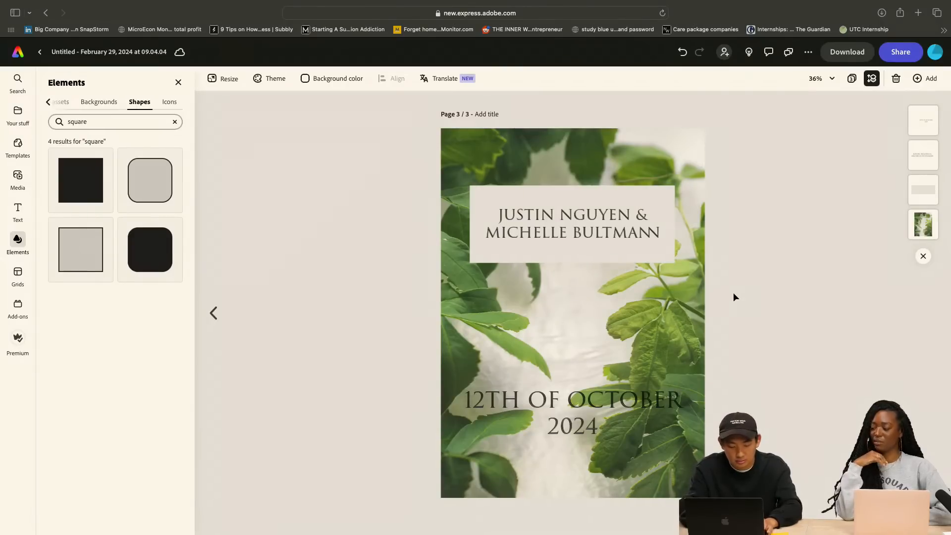
pyautogui.press('super+shift+b')
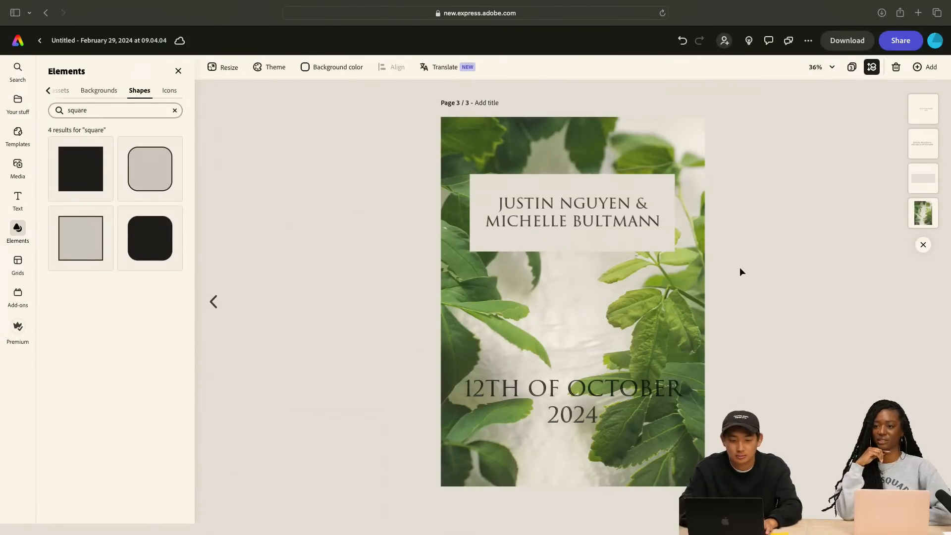
pyautogui.click(589, 389)
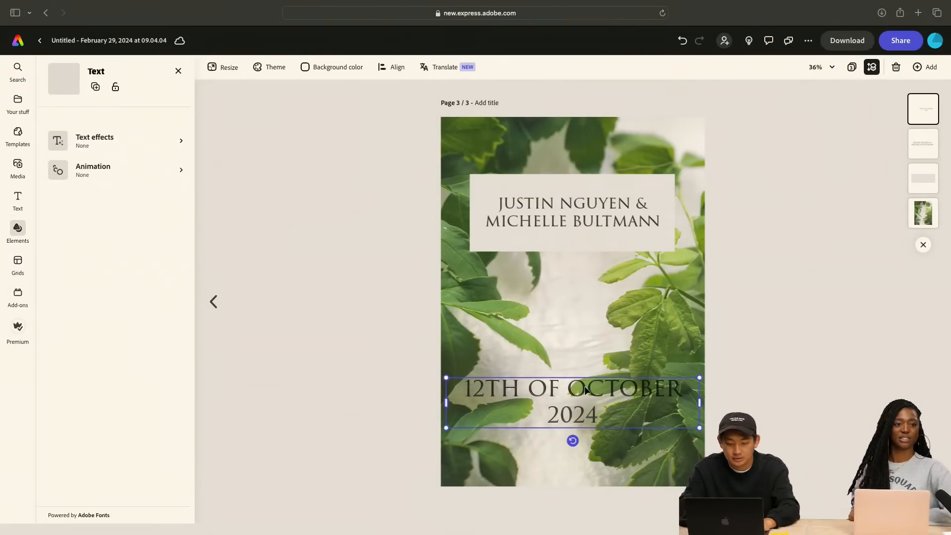
# Return to the second page and insert a comma before the year so the date reads "OCTOBER 12TH, 2024"
pyautogui.click(215, 303)
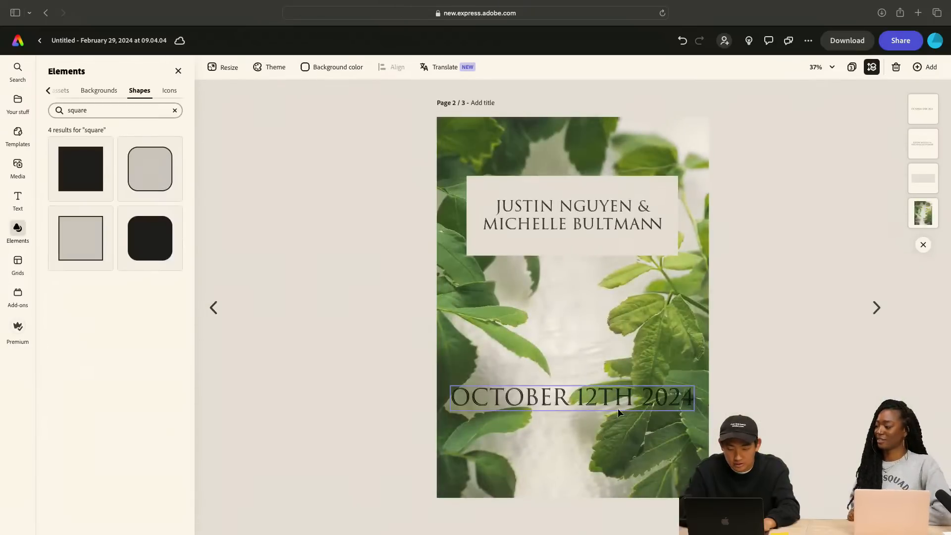
pyautogui.click(634, 399)
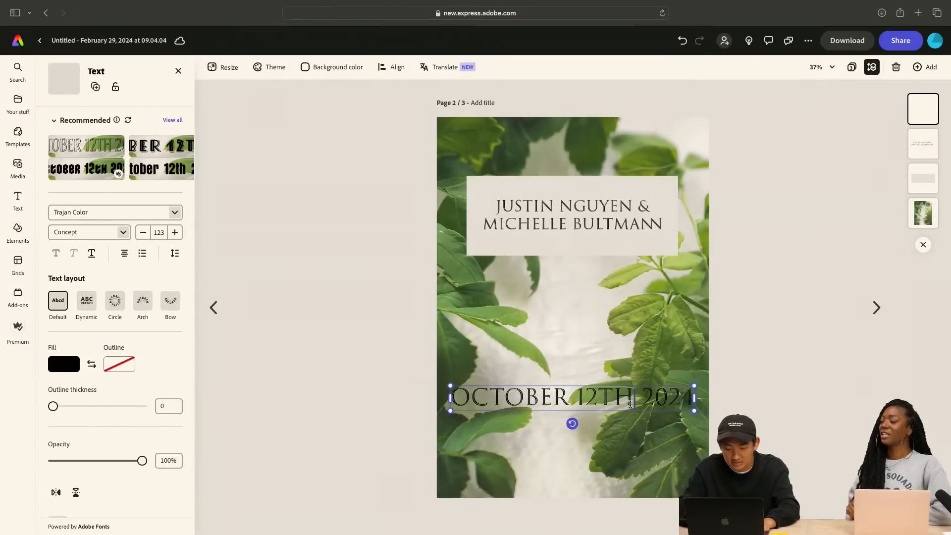
pyautogui.write(',')
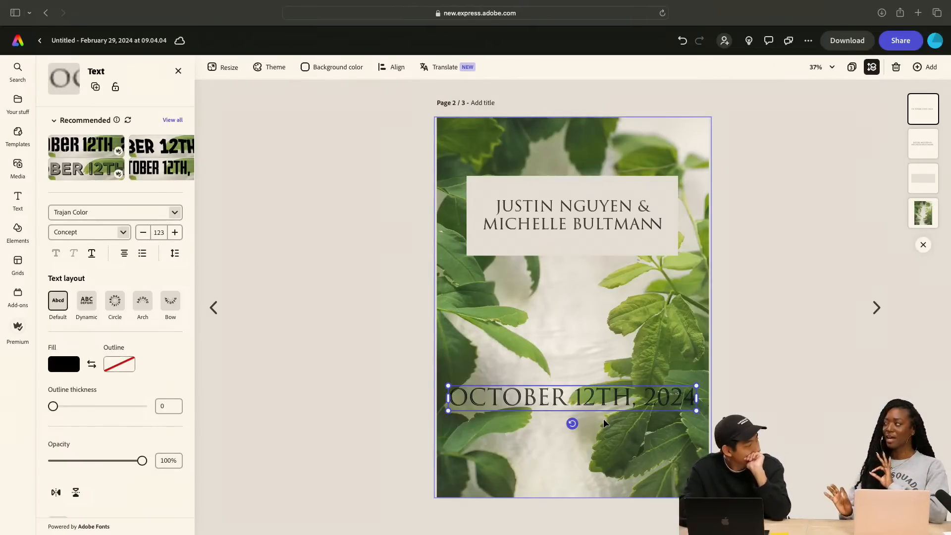
pyautogui.rightClick(638, 397)
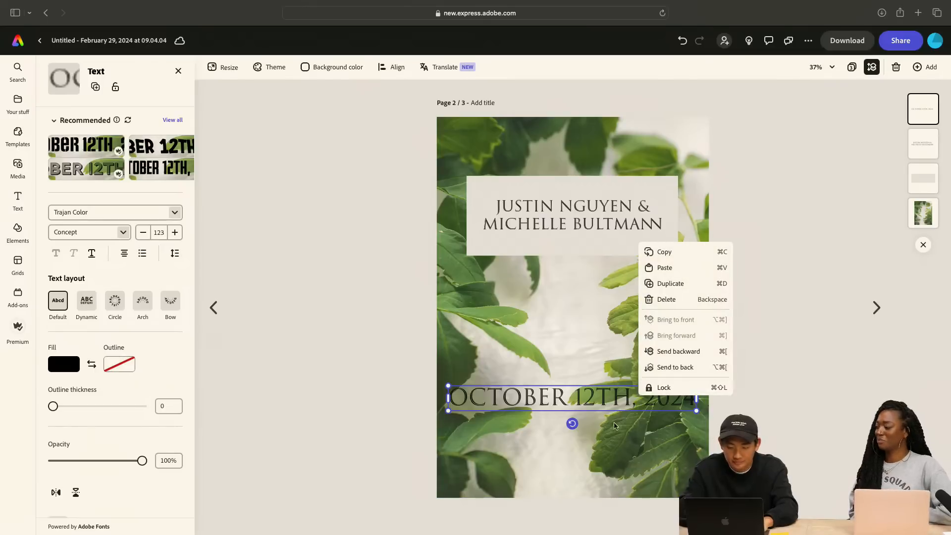
pyautogui.click(615, 441)
pyautogui.doubleClick(617, 451)
pyautogui.click(787, 396)
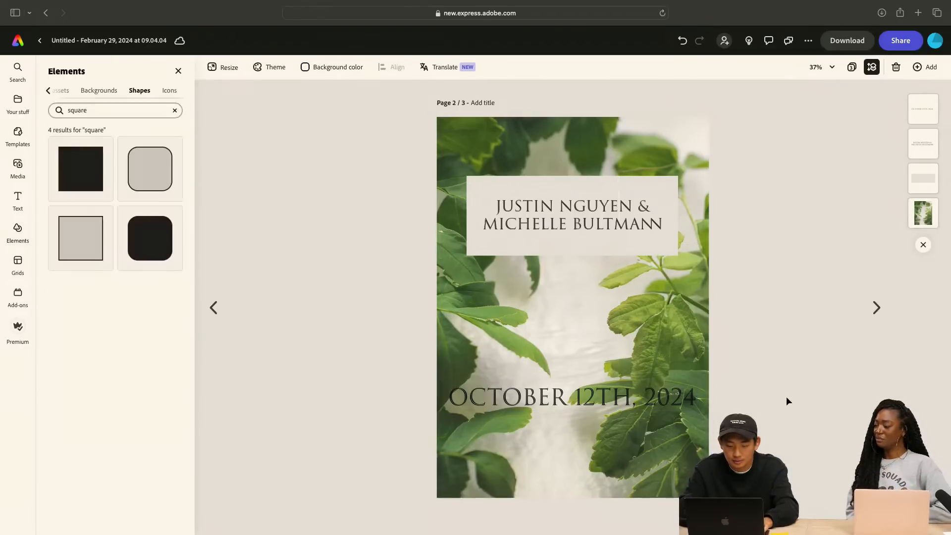
pyautogui.click(649, 444)
pyautogui.click(781, 391)
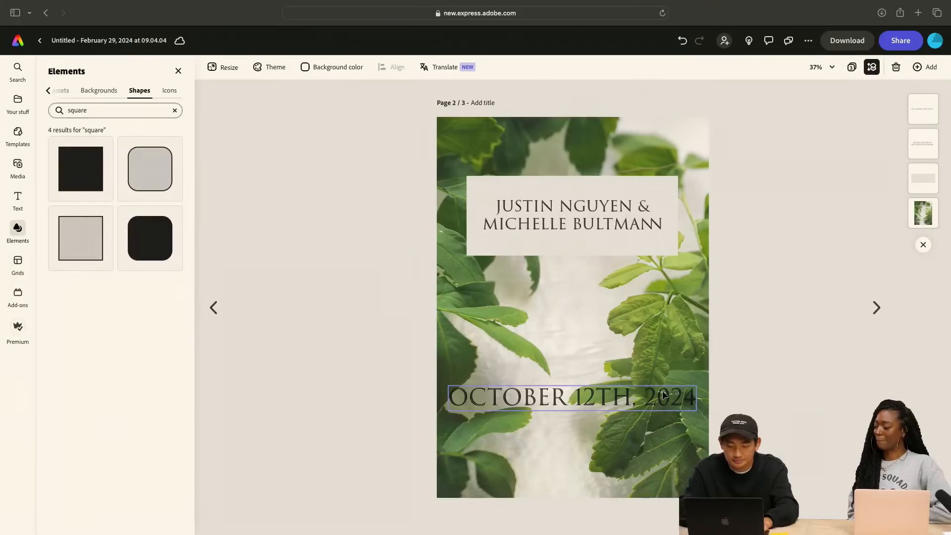
# Try the second page's date with "2024" on its own line, and restore the single line
pyautogui.click(655, 397)
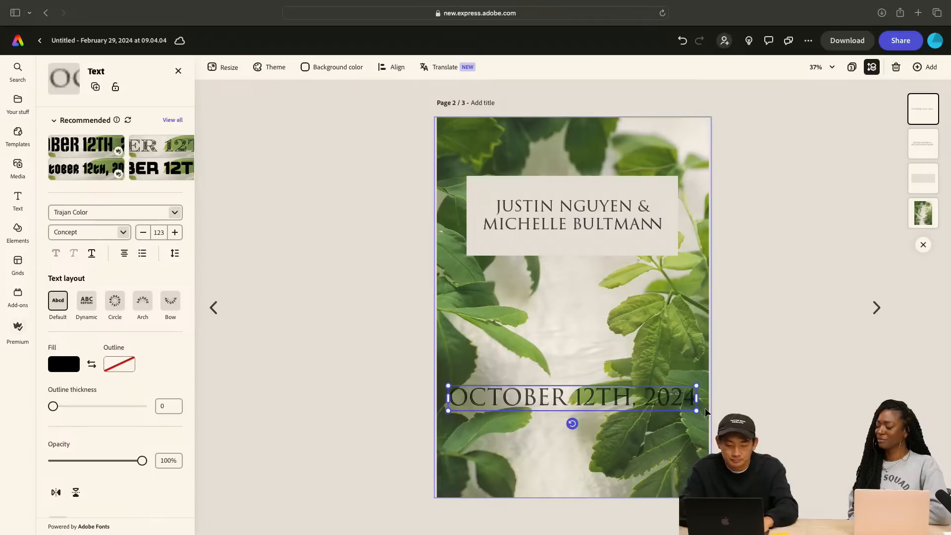
pyautogui.click(647, 395)
pyautogui.press('Return')
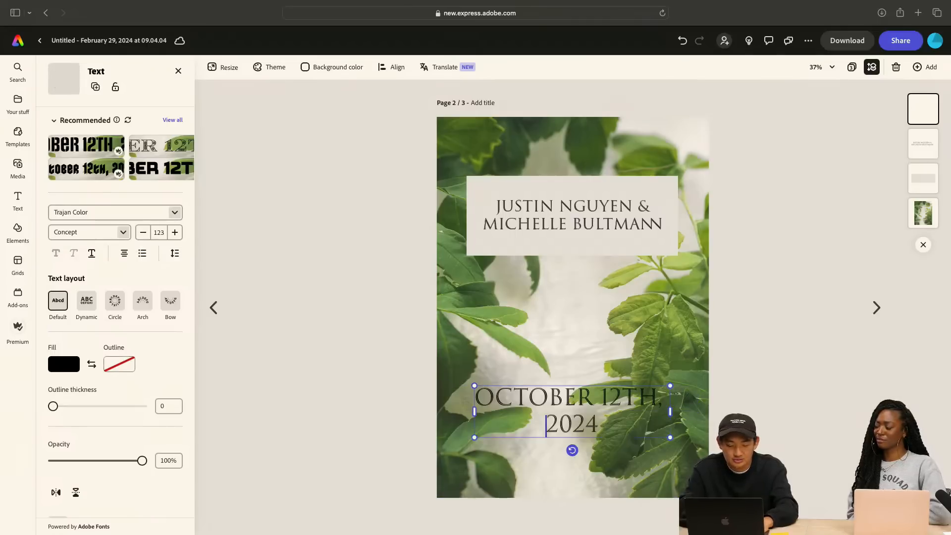
pyautogui.press('BackSpace')
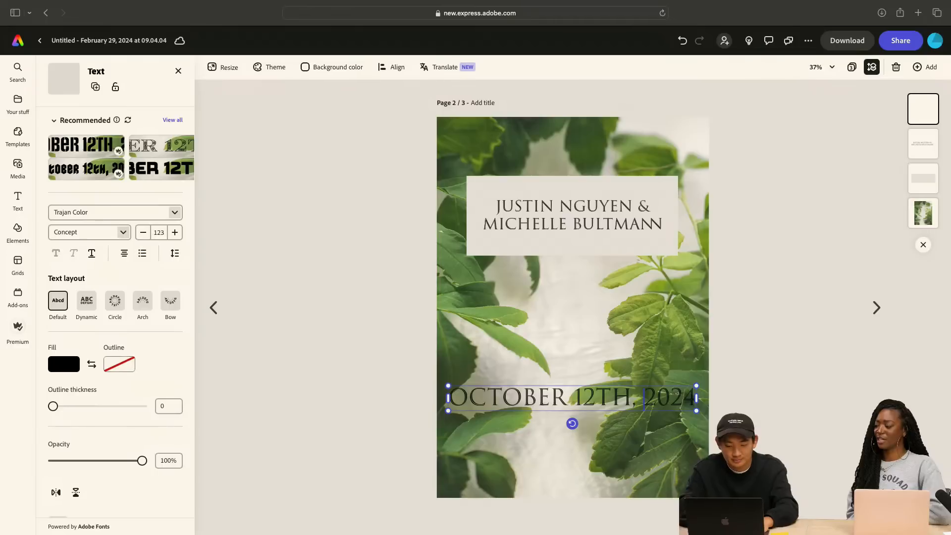
# Shrink the second page's date text to size 93 and move it up, centered horizontally below the names box
pyautogui.moveTo(697, 411); pyautogui.dragTo(636, 404)
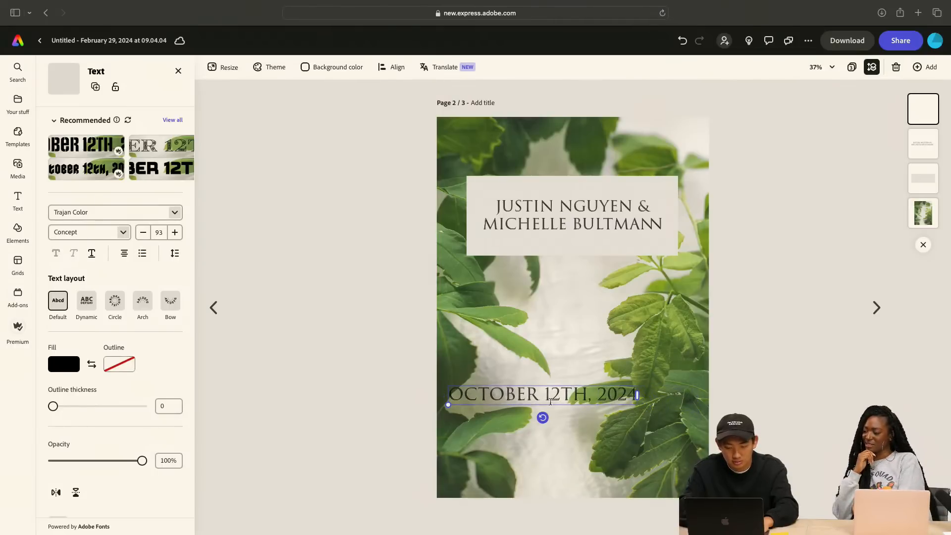
pyautogui.moveTo(492, 385); pyautogui.dragTo(520, 331)
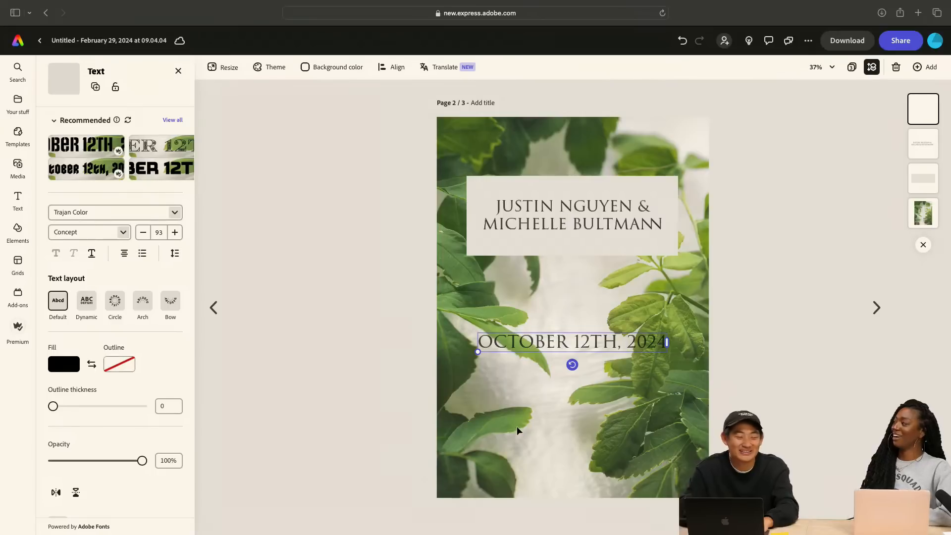
pyautogui.click(574, 341)
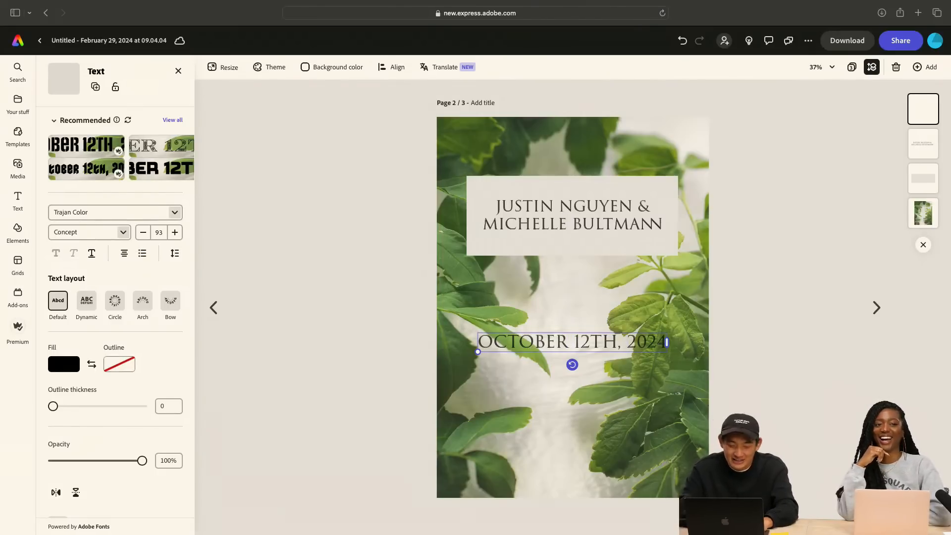
pyautogui.press('Right')
pyautogui.press('Left')
pyautogui.press('Right')
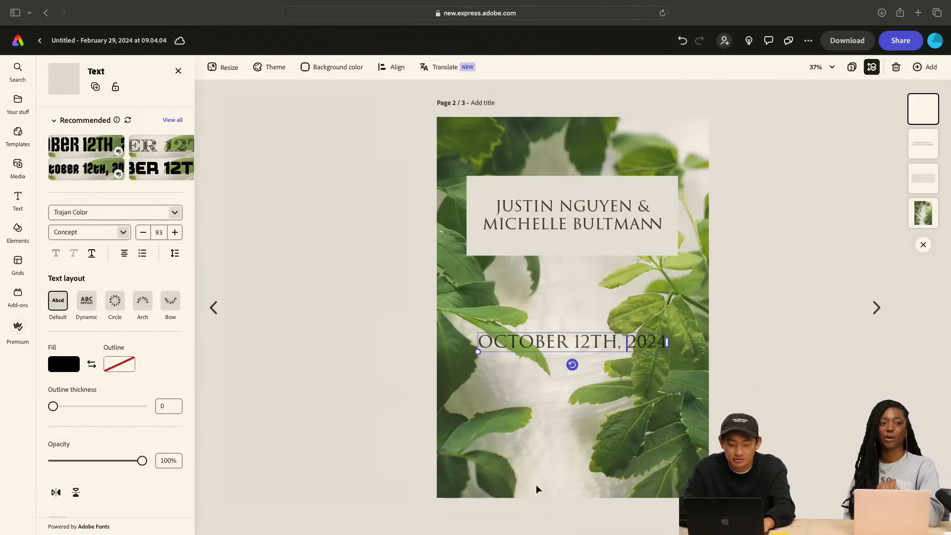
# On the third page, shrink the date to size 83 on a single line and center it horizontally in the lower half
pyautogui.click(872, 308)
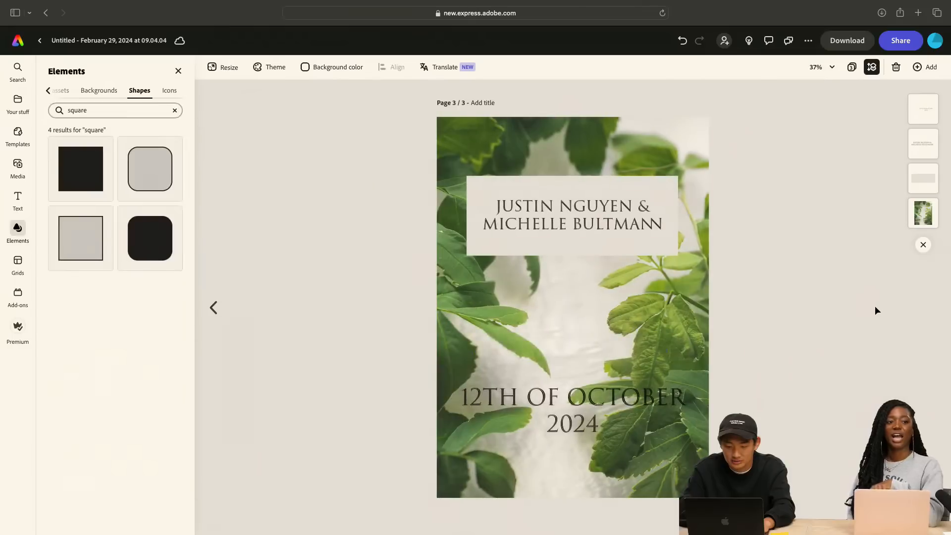
pyautogui.click(596, 400)
pyautogui.moveTo(705, 414); pyautogui.dragTo(633, 371)
pyautogui.moveTo(555, 365); pyautogui.dragTo(590, 374)
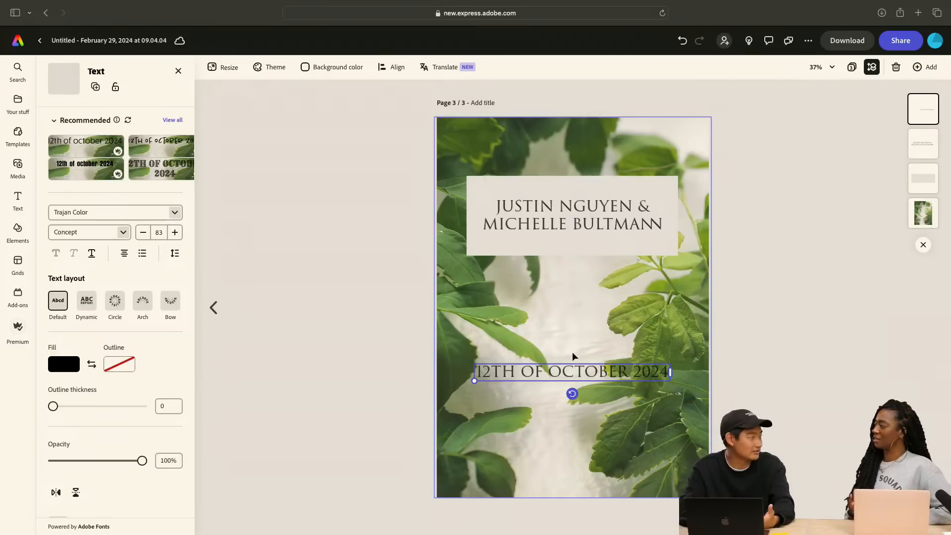
pyautogui.click(576, 340)
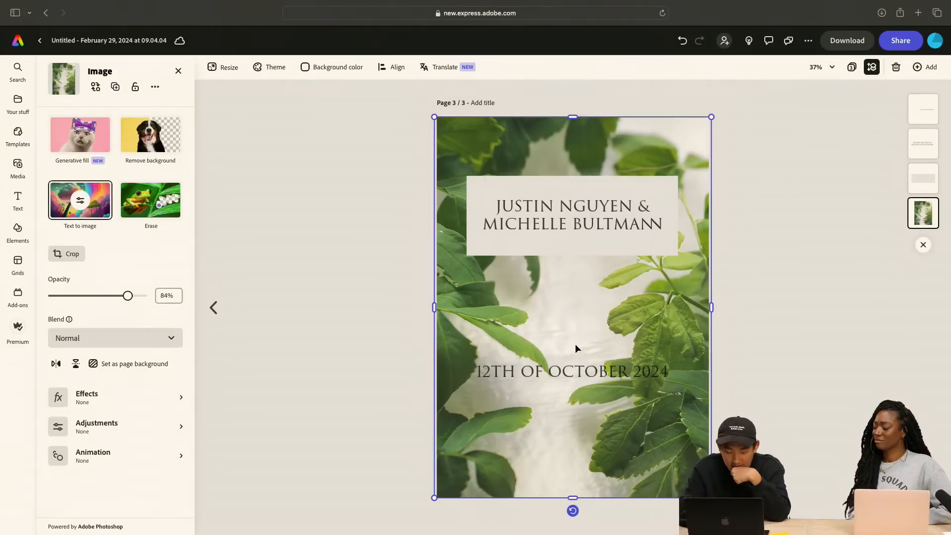
pyautogui.click(562, 373)
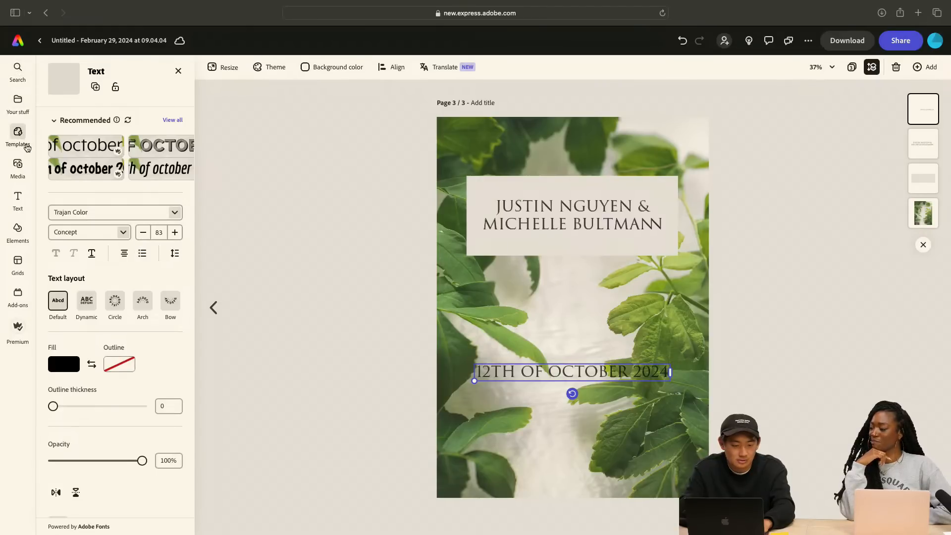
# Search the shapes for "square outline" and add the sharp-cornered outlined square to the third page
pyautogui.click(18, 228)
pyautogui.click(102, 111)
pyautogui.write('out')
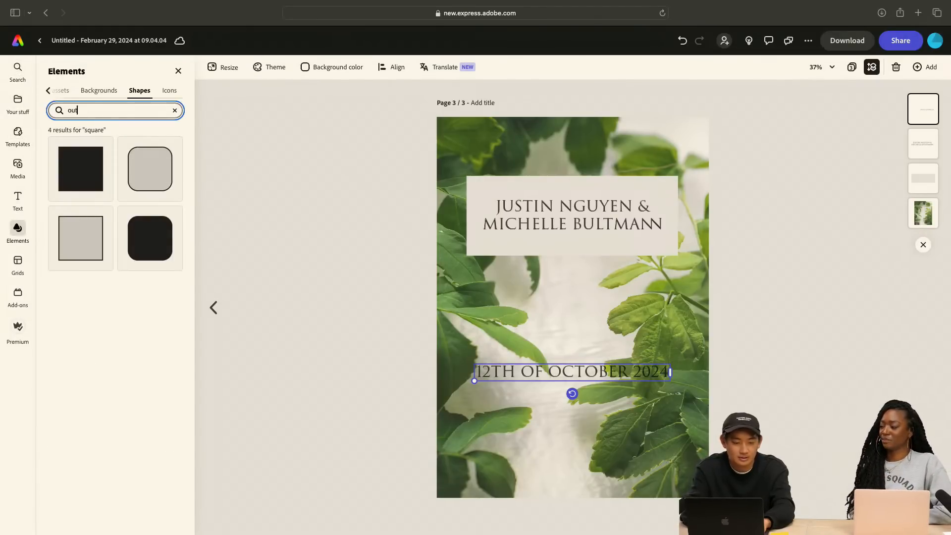
pyautogui.write('linesquare')
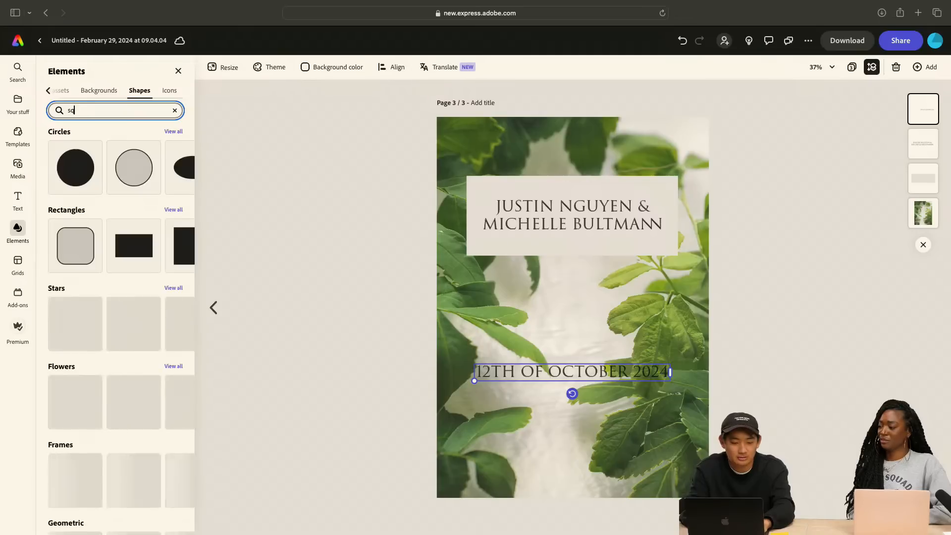
pyautogui.press('Return')
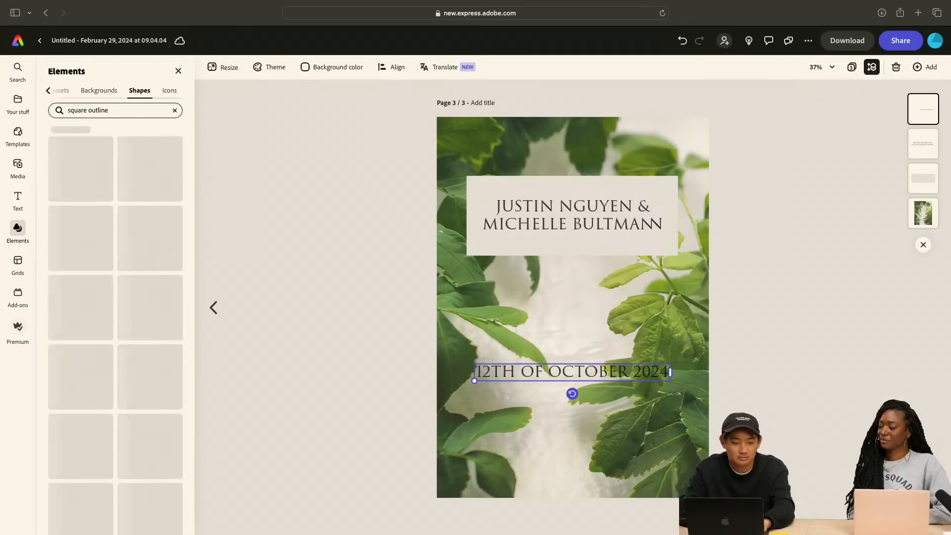
pyautogui.click(151, 175)
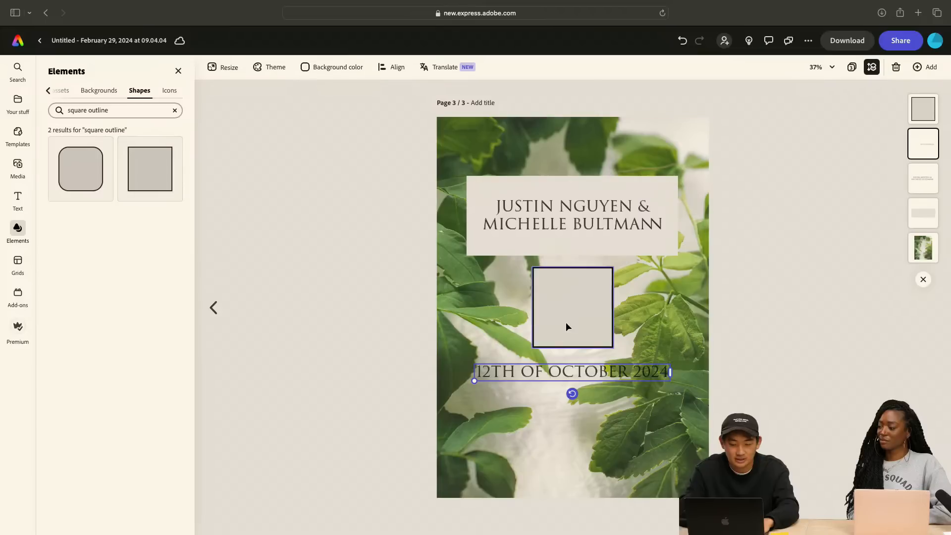
# Stretch the outlined square into a rectangle as wide as the names box and center it over the date
pyautogui.moveTo(567, 323); pyautogui.dragTo(683, 372)
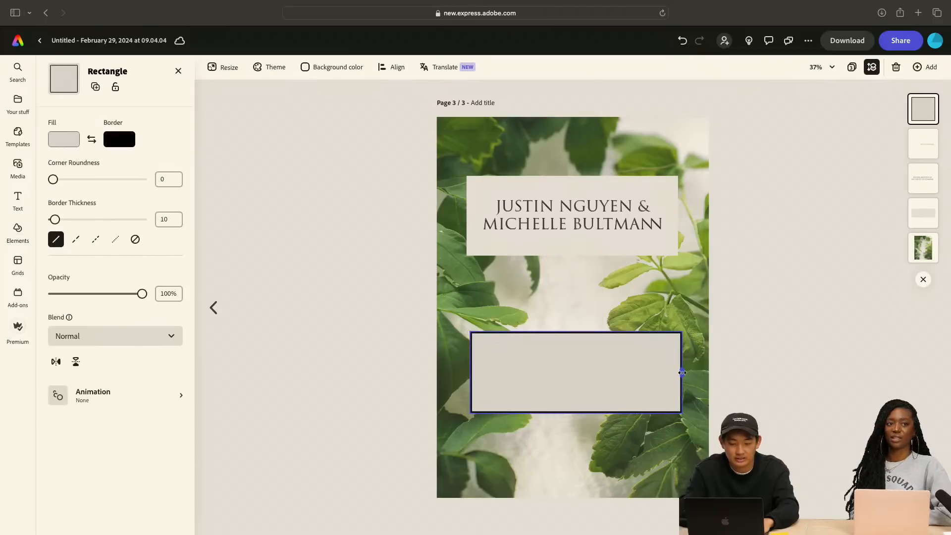
pyautogui.moveTo(588, 365)
pyautogui.mouseDown()
pyautogui.moveTo(582, 206)
pyautogui.moveTo(584, 361)
pyautogui.moveTo(584, 353)
pyautogui.mouseUp()
pyautogui.click(599, 299)
pyautogui.click(563, 373)
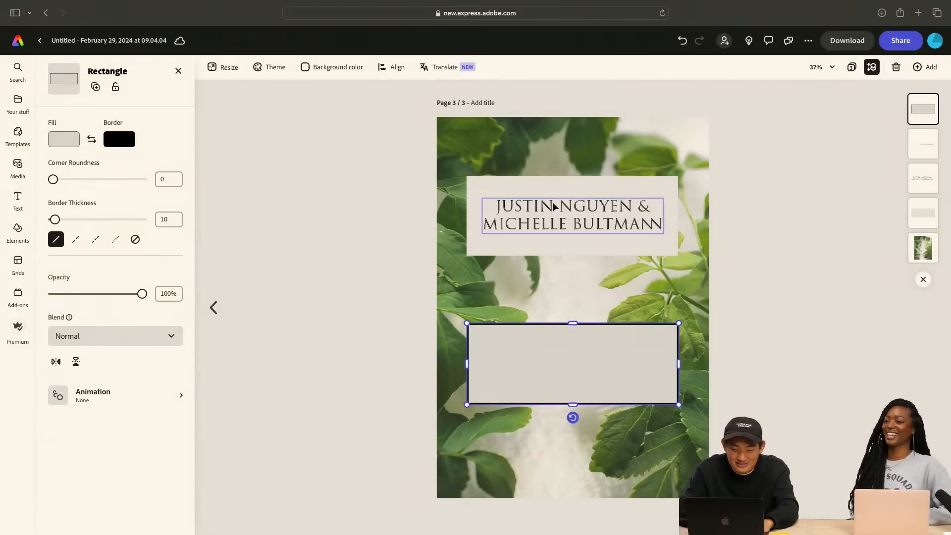
# Move the outlined rectangle's layer below the text layers and shift it down slightly to center it around the date
pyautogui.moveTo(925, 115); pyautogui.dragTo(923, 218)
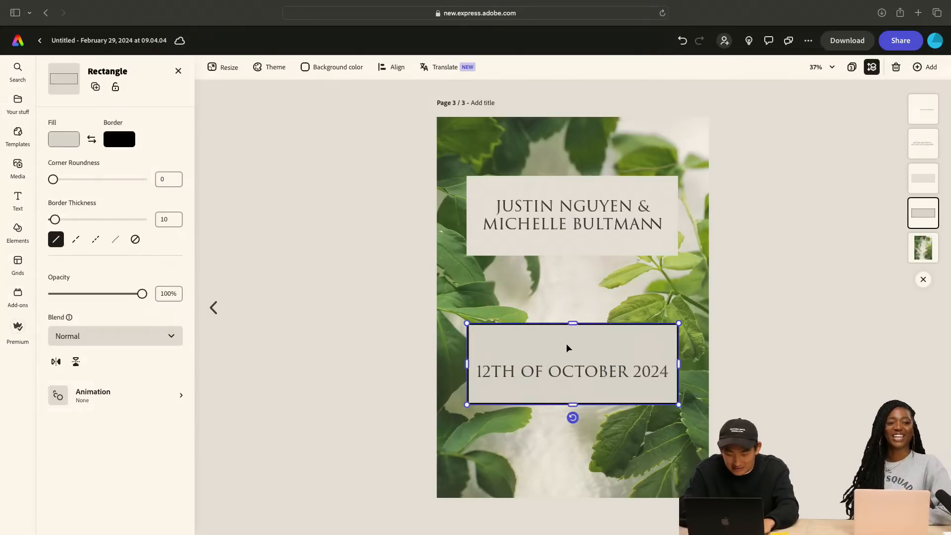
pyautogui.click(569, 312)
pyautogui.click(567, 341)
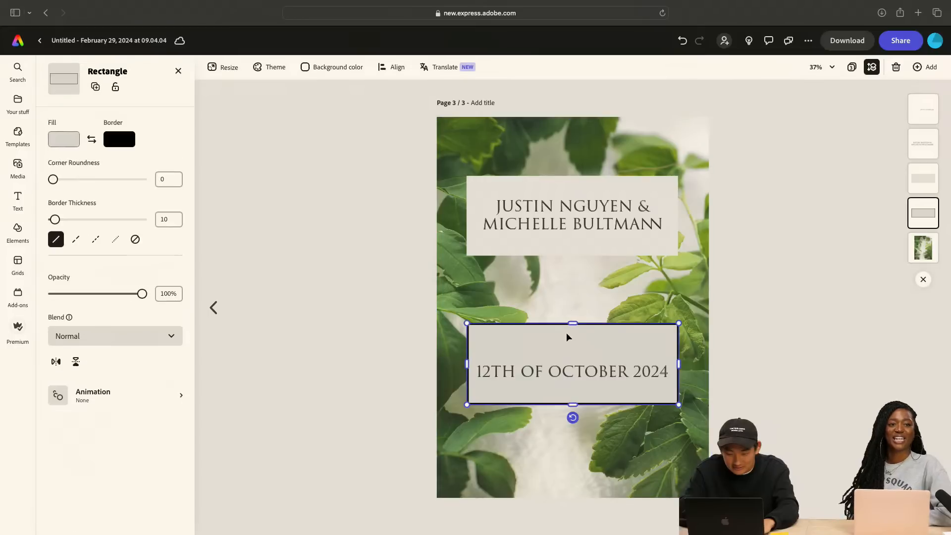
pyautogui.moveTo(564, 341); pyautogui.dragTo(564, 350)
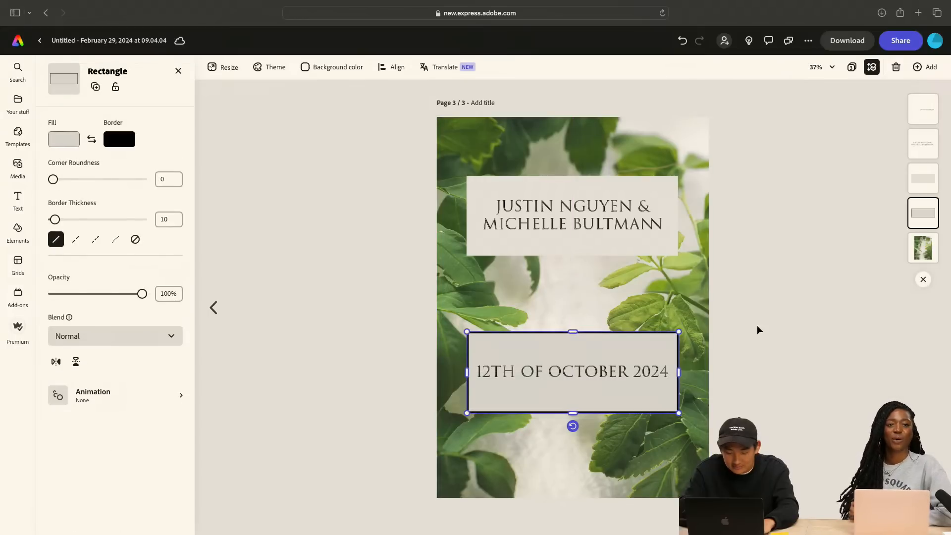
pyautogui.click(792, 334)
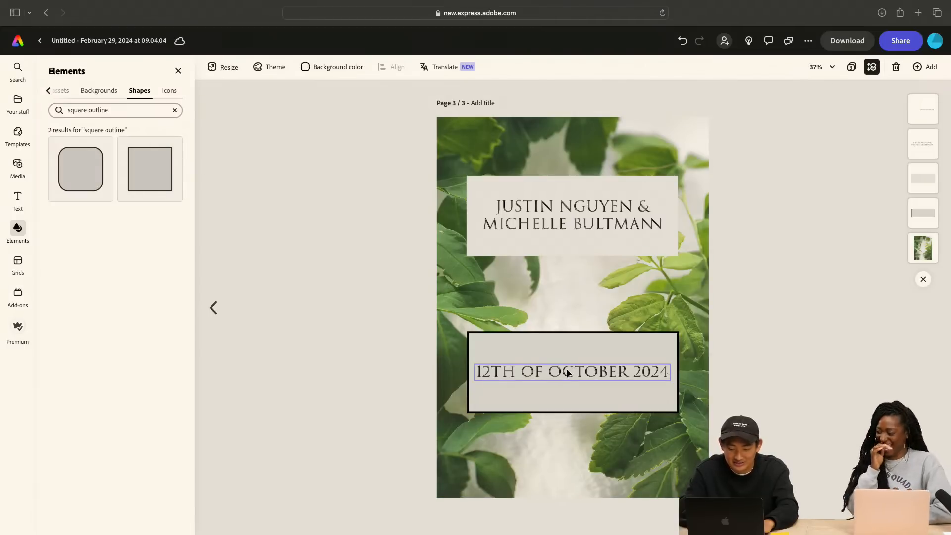
# Try 54% opacity on the outlined rectangle behind the date, and remove the rectangle from the third page
pyautogui.click(575, 344)
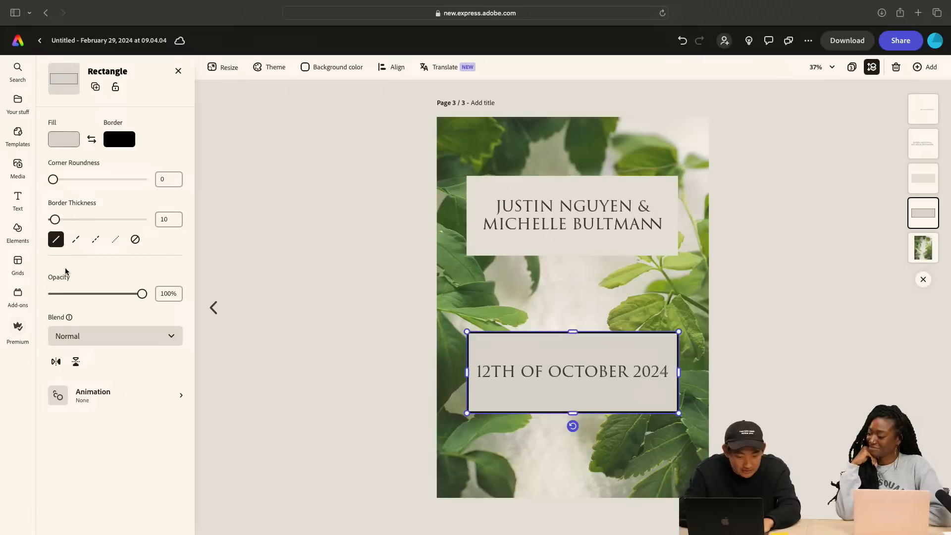
pyautogui.moveTo(141, 295); pyautogui.dragTo(103, 297)
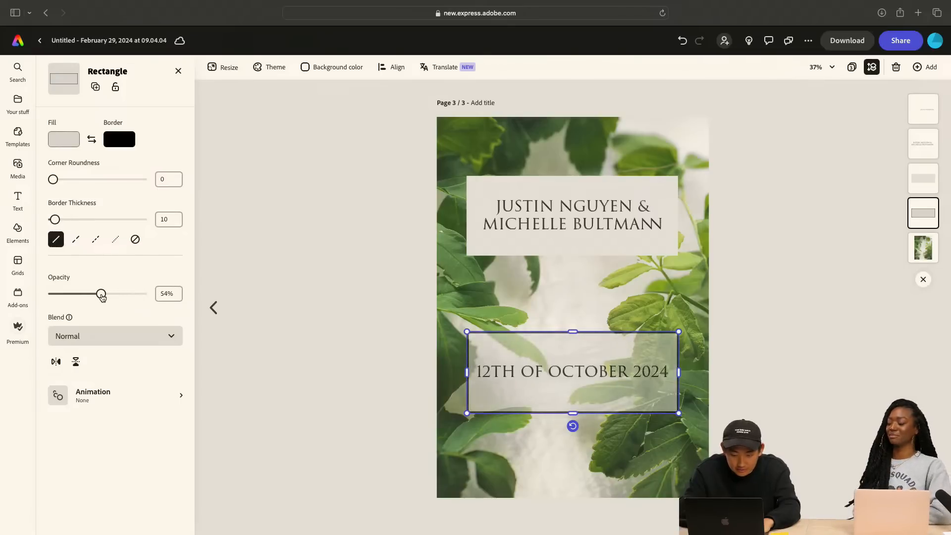
pyautogui.click(295, 275)
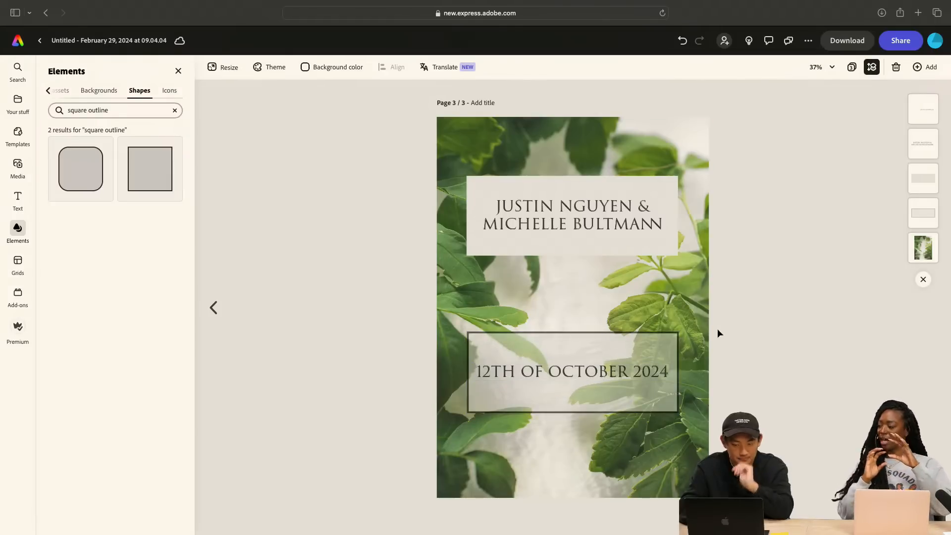
pyautogui.press('super+z')
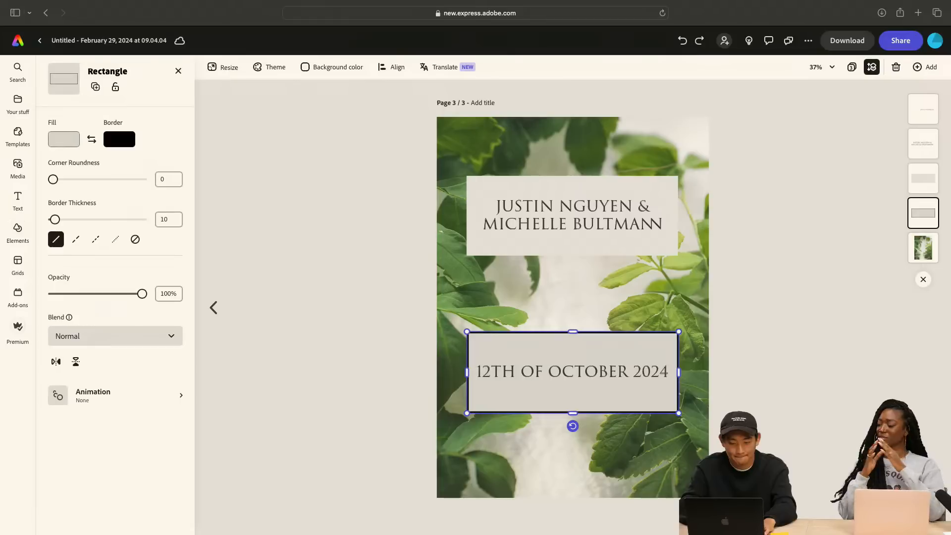
pyautogui.press('super+shift+z')
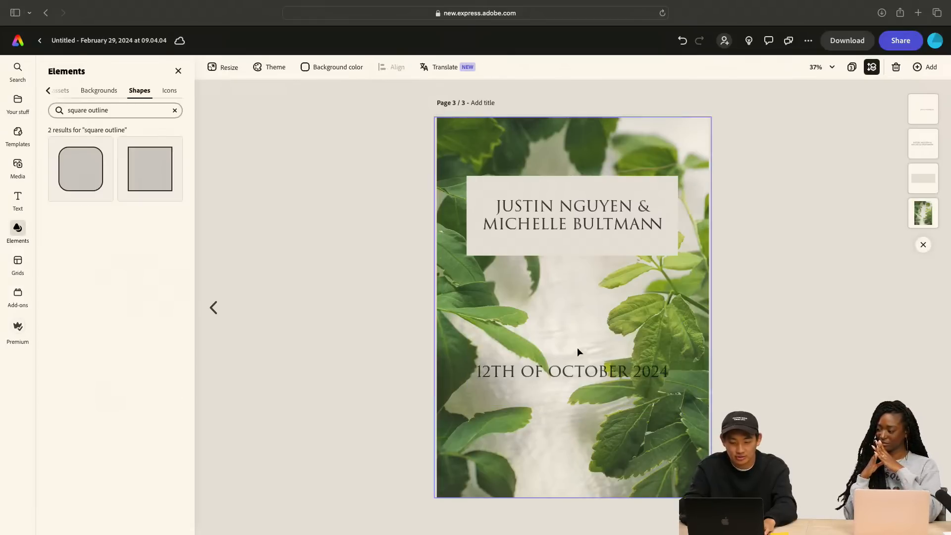
# Lower the leaf background image's opacity to 53% on the third page
pyautogui.click(563, 375)
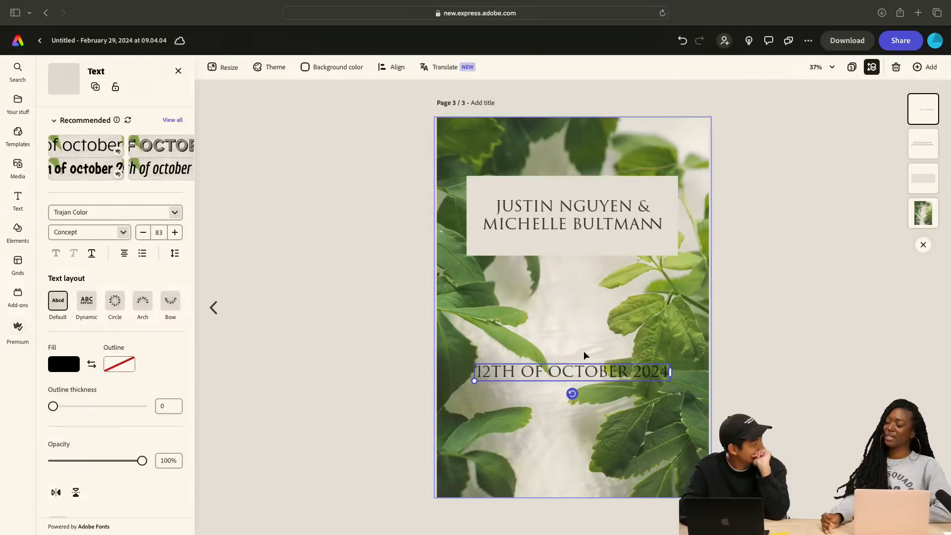
pyautogui.click(593, 138)
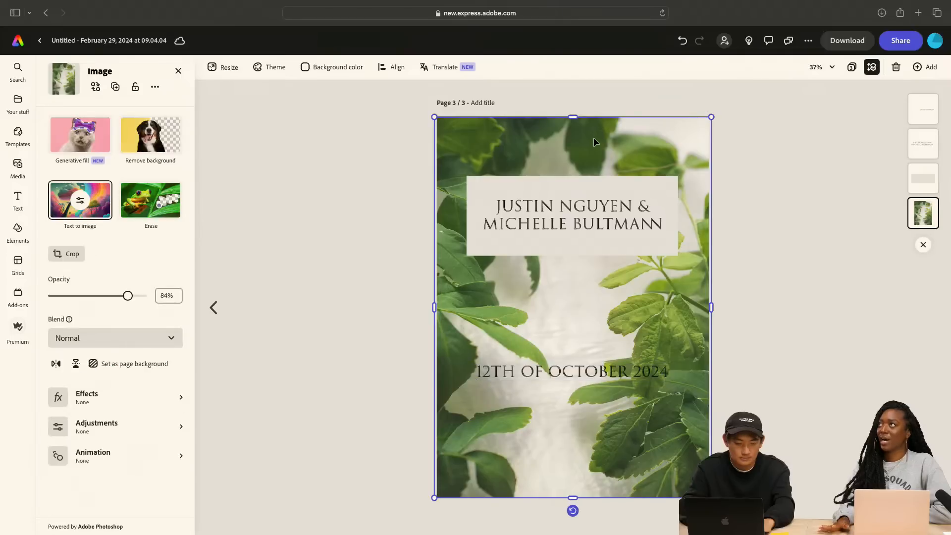
pyautogui.click(578, 185)
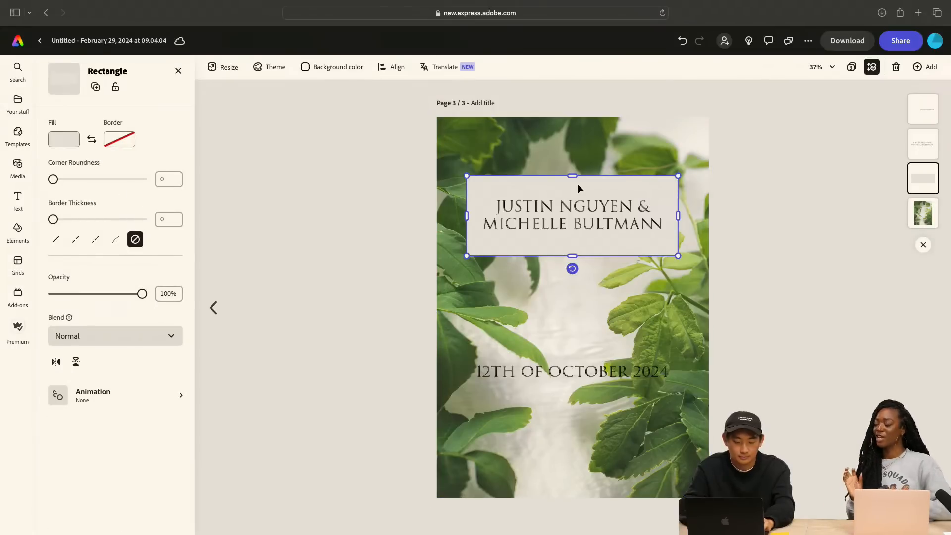
pyautogui.click(595, 155)
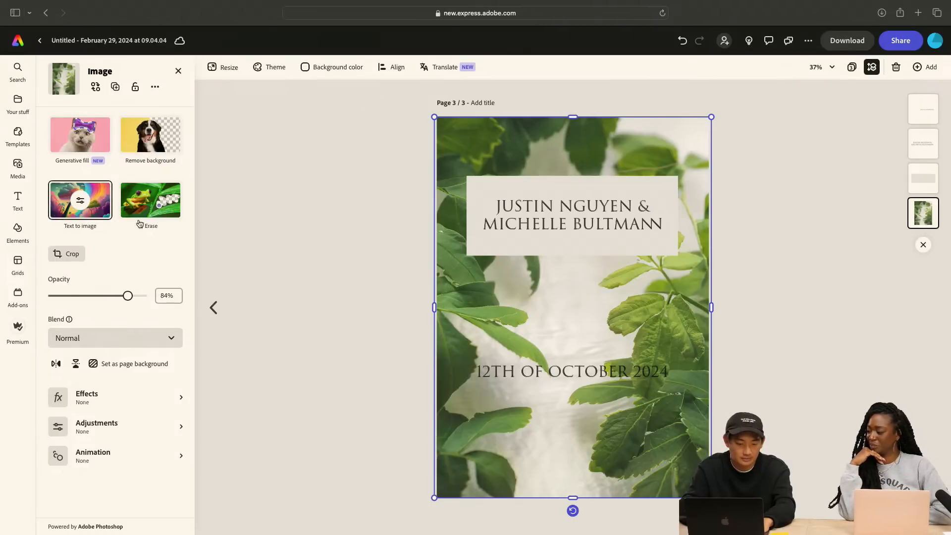
pyautogui.moveTo(130, 303); pyautogui.dragTo(99, 300)
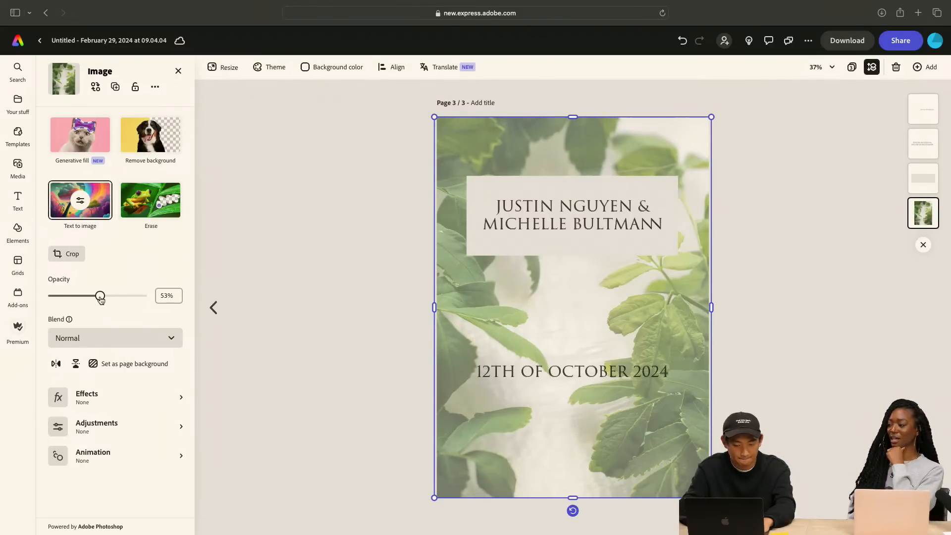
# Duplicate the third page as a fourth page and set its leaf image's opacity to 100%
pyautogui.click(926, 69)
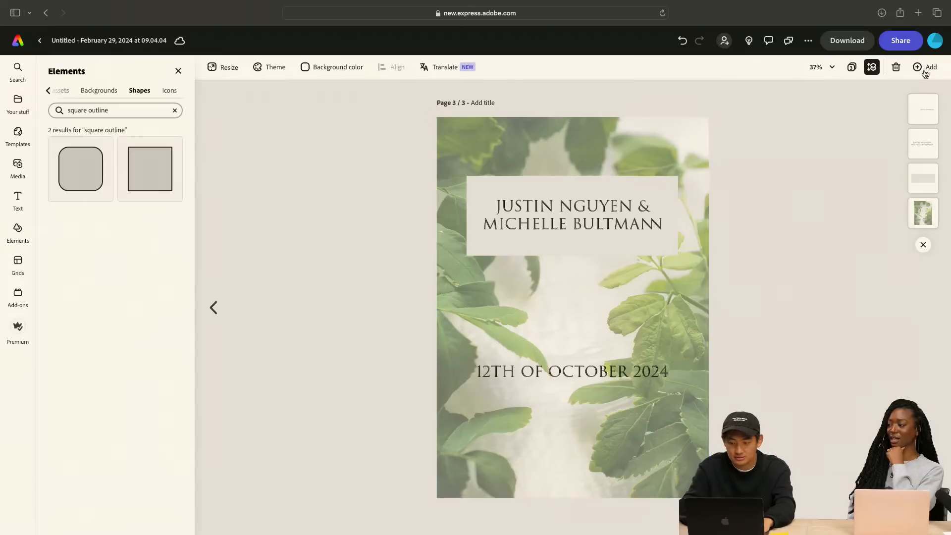
pyautogui.click(888, 137)
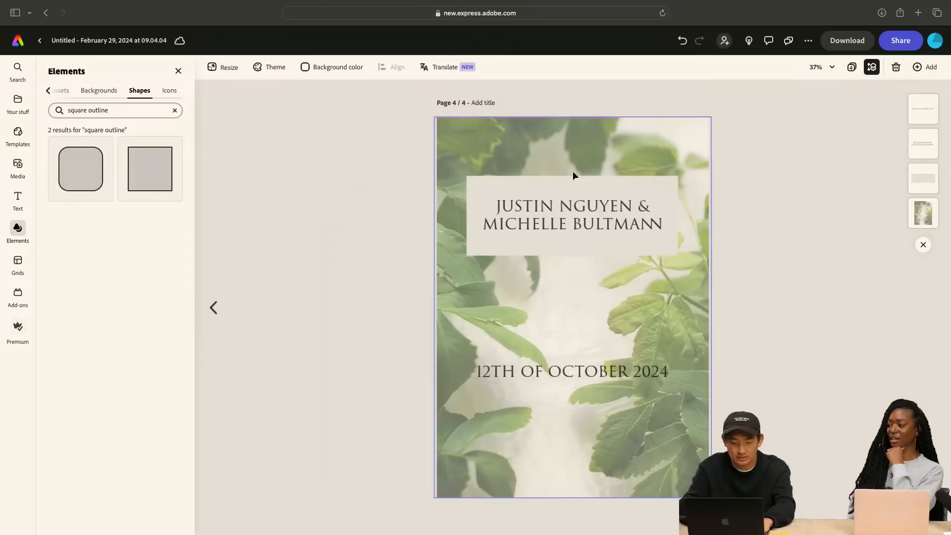
pyautogui.click(502, 141)
pyautogui.moveTo(104, 298); pyautogui.dragTo(197, 289)
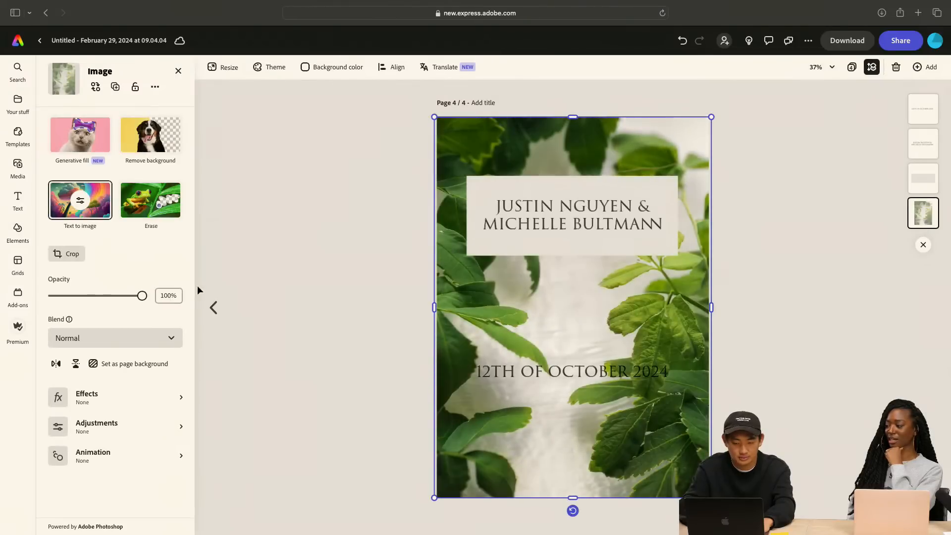
# Search the shapes for "square" and add the solid sharp-cornered square to the fourth page
pyautogui.click(18, 231)
pyautogui.click(113, 111)
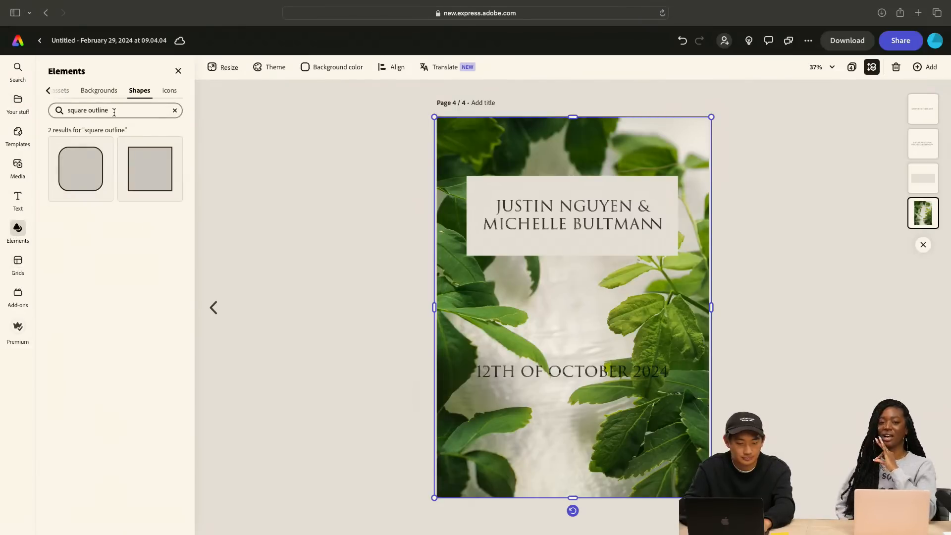
pyautogui.press('super+a')
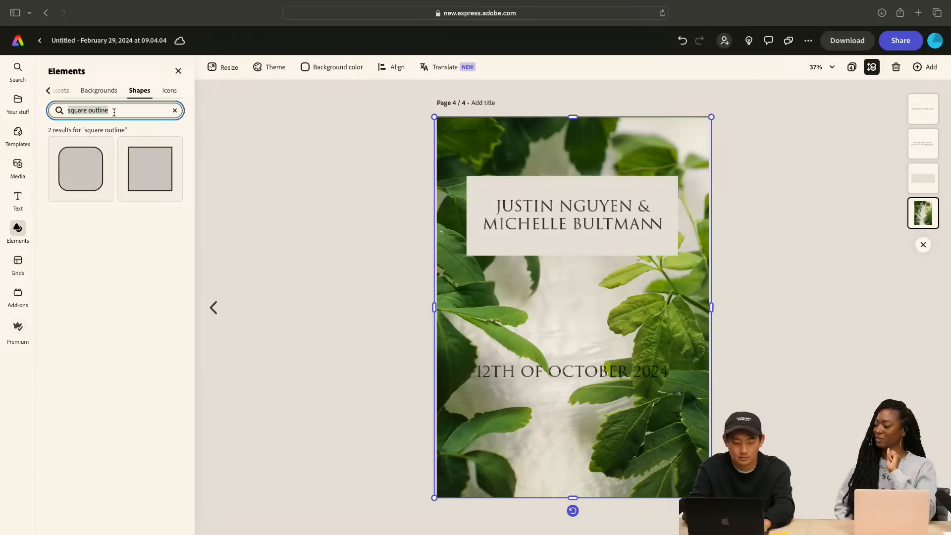
pyautogui.write('square')
pyautogui.press('Return')
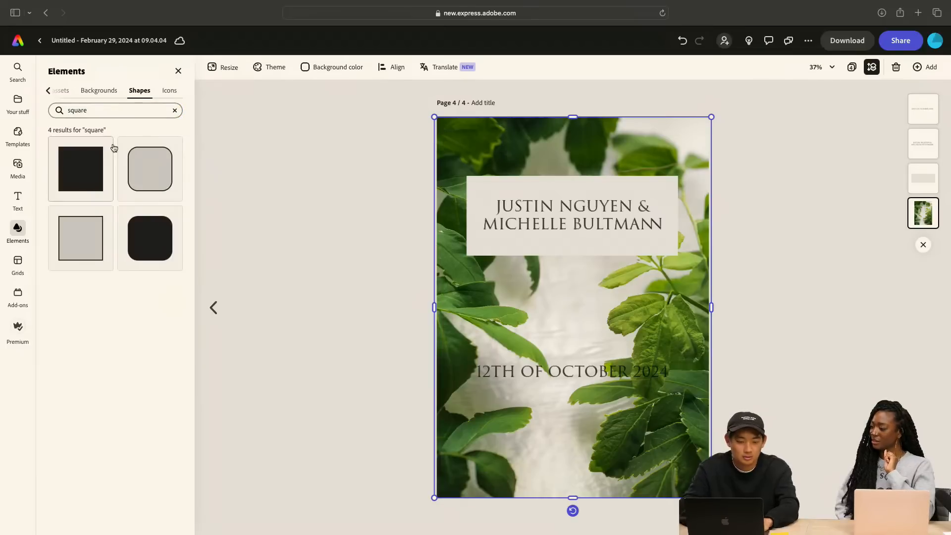
pyautogui.click(92, 158)
pyautogui.moveTo(567, 298); pyautogui.dragTo(553, 222)
pyautogui.press('super+z')
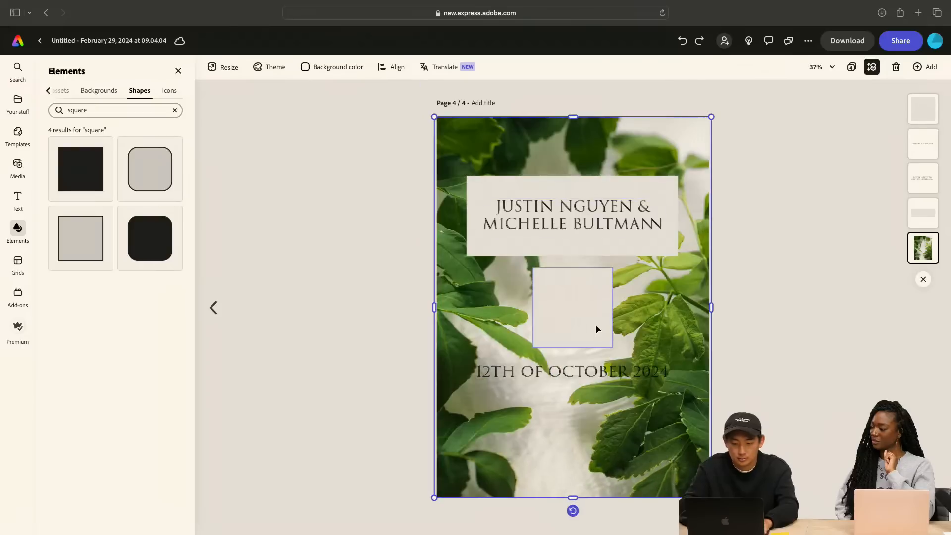
# Align the solid square with the page's top-left corner and enlarge it to cover the whole fourth page
pyautogui.click(595, 324)
pyautogui.moveTo(595, 323); pyautogui.dragTo(472, 161)
pyautogui.moveTo(516, 197); pyautogui.dragTo(773, 503)
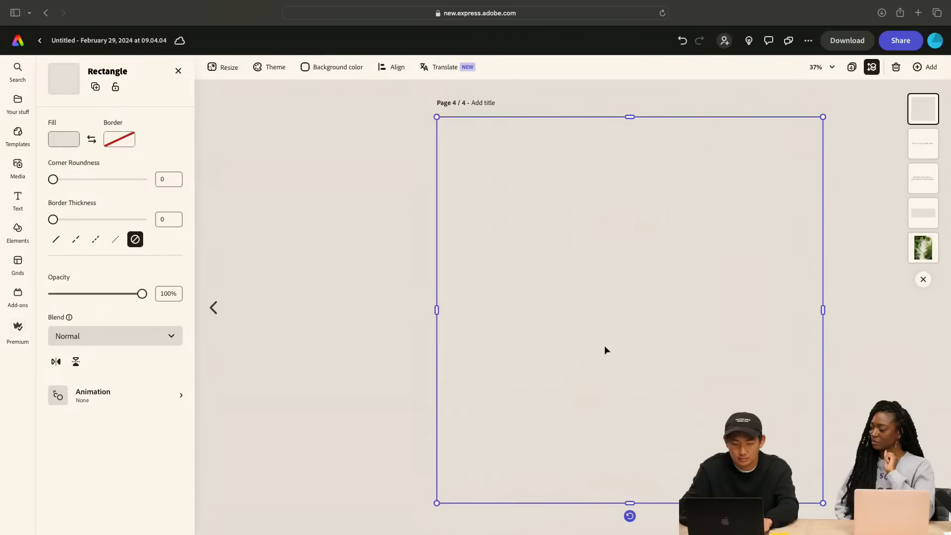
# Fill the page-covering square with a very pale off-white custom color
pyautogui.click(65, 139)
pyautogui.moveTo(93, 112); pyautogui.dragTo(94, 109)
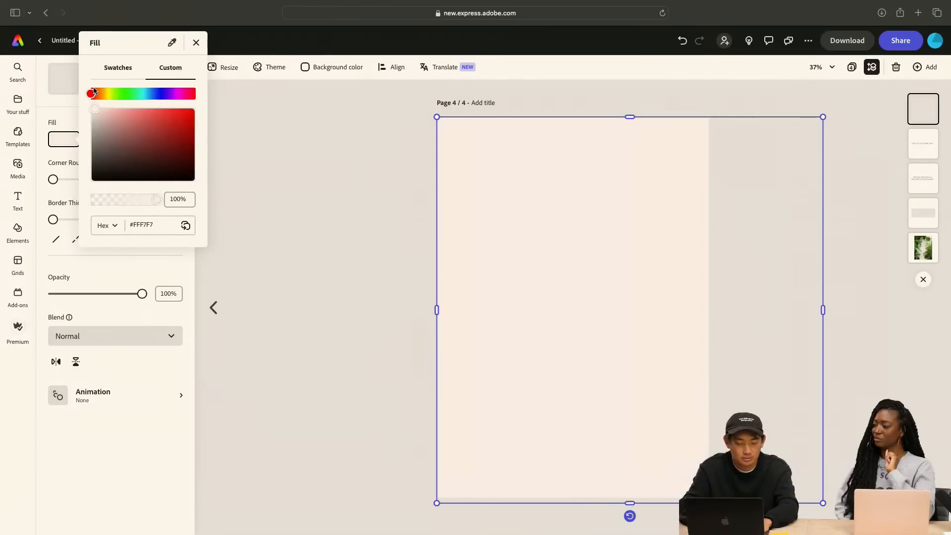
pyautogui.click(313, 171)
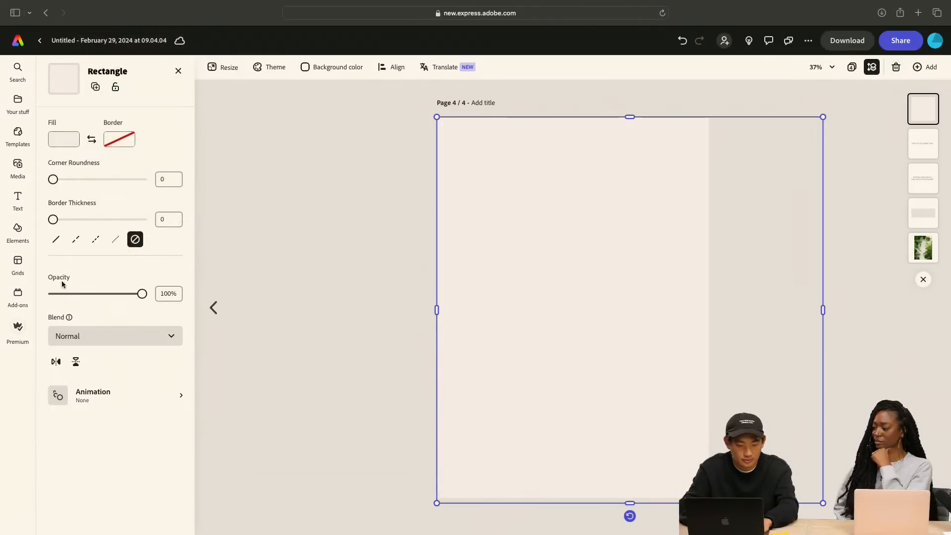
# Move the pale square's layer directly above the leaf image, beneath the text and names box, and set its opacity to 33%
pyautogui.moveTo(144, 297); pyautogui.dragTo(93, 301)
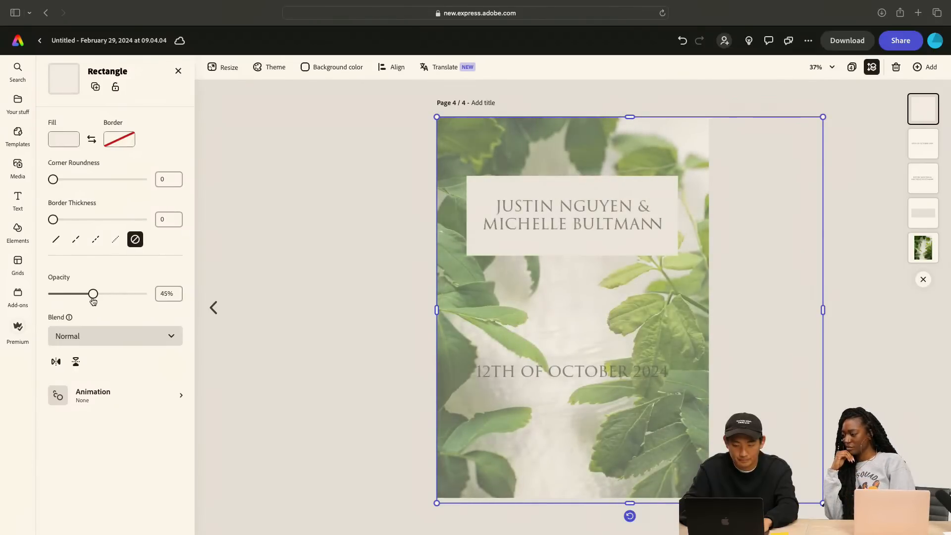
pyautogui.moveTo(923, 108); pyautogui.dragTo(924, 216)
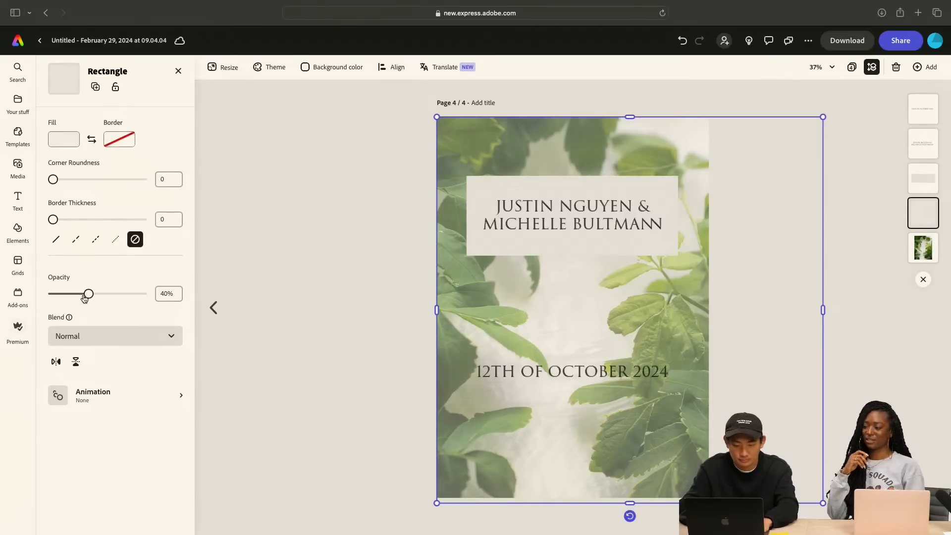
pyautogui.moveTo(85, 297); pyautogui.dragTo(82, 297)
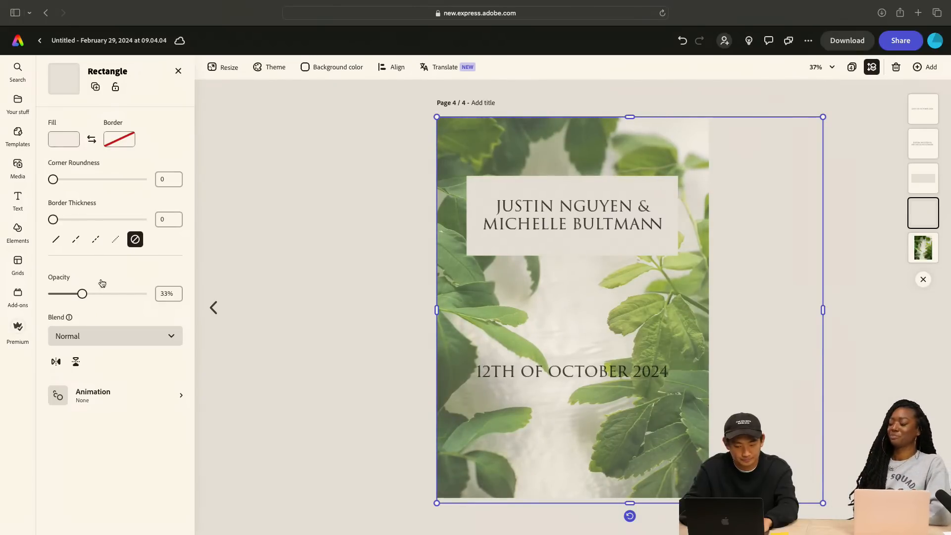
pyautogui.click(262, 219)
# Return to the third page and set its leaf image's opacity to 82%
pyautogui.click(214, 317)
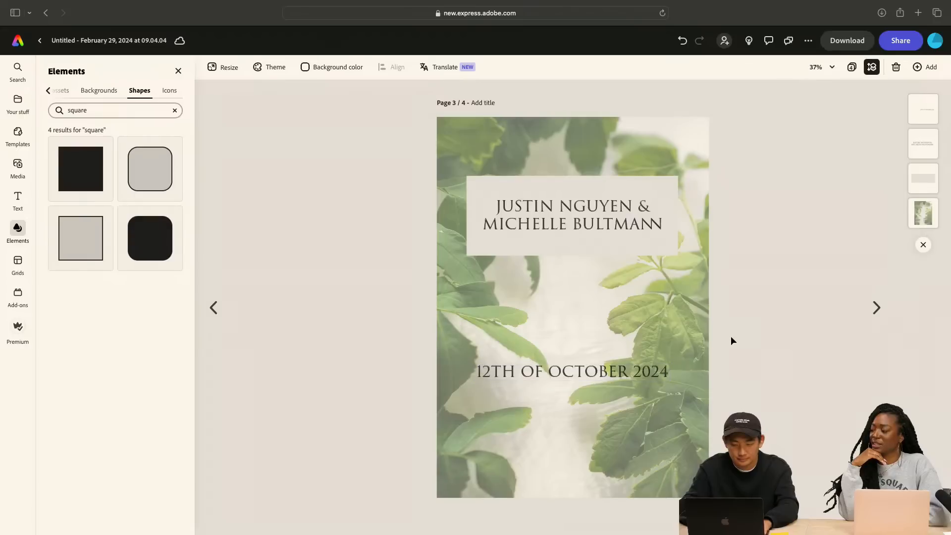
pyautogui.click(469, 293)
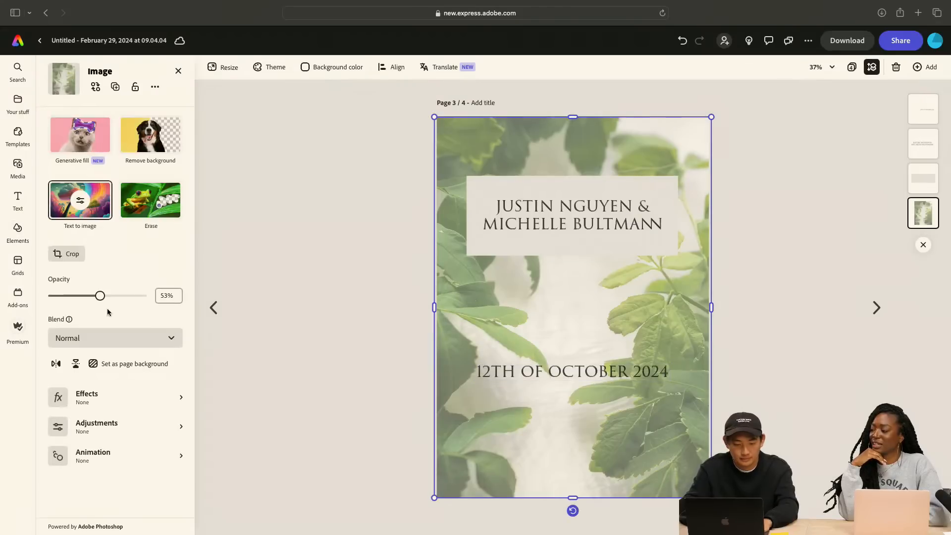
pyautogui.moveTo(100, 296); pyautogui.dragTo(123, 297)
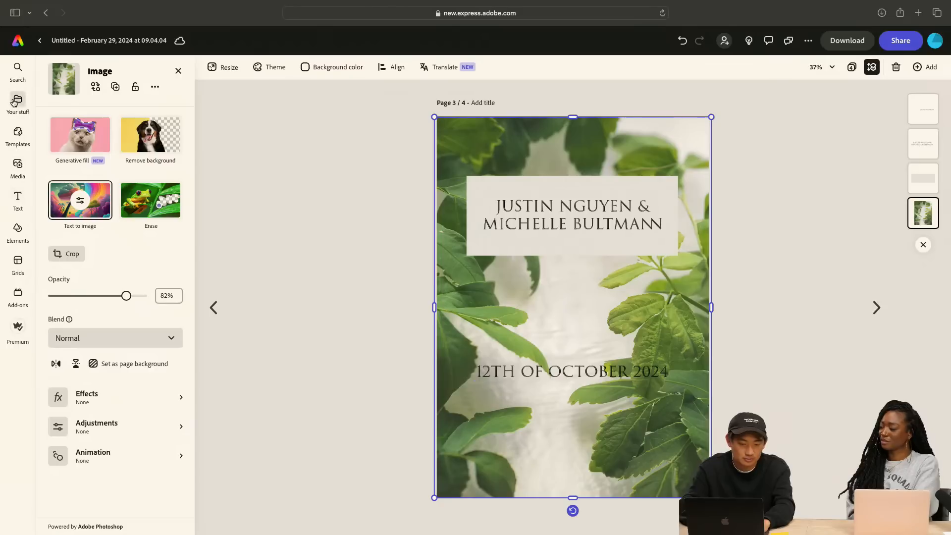
# Add a solid rectangle to the third page and stretch it into a full-width band across the middle
pyautogui.click(17, 139)
pyautogui.click(18, 166)
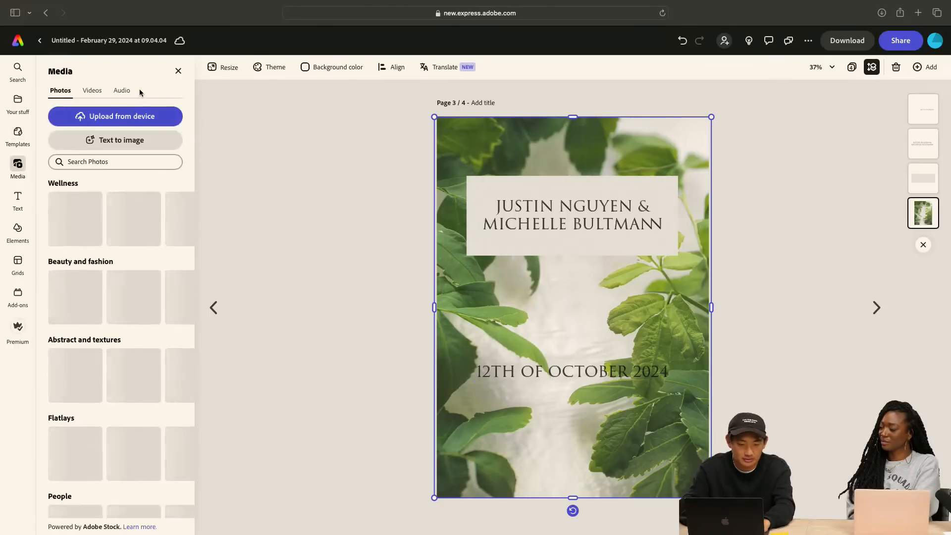
pyautogui.click(18, 229)
pyautogui.click(115, 112)
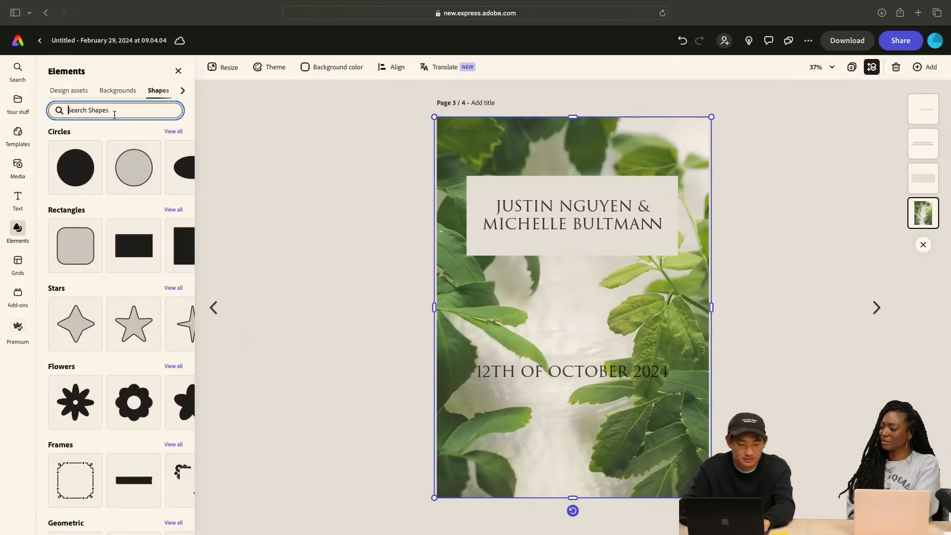
pyautogui.click(138, 257)
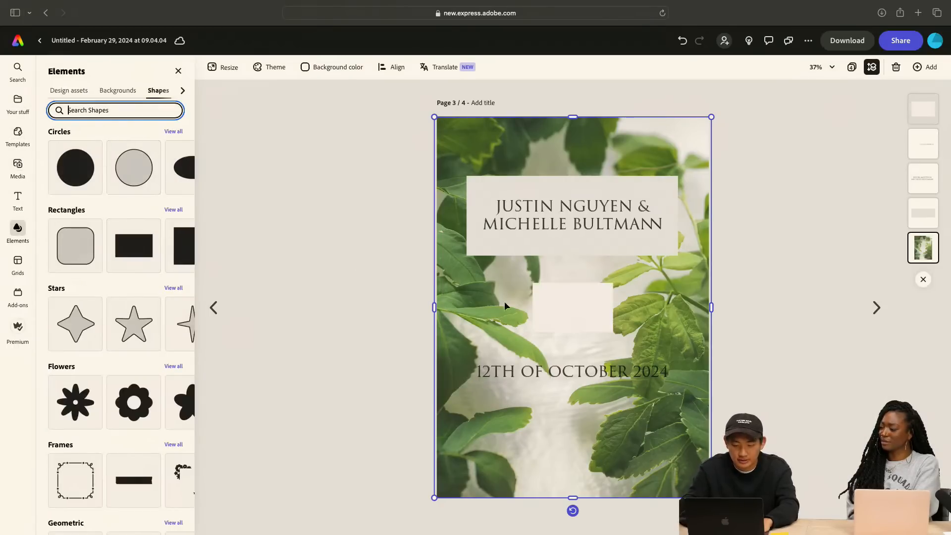
pyautogui.moveTo(588, 299); pyautogui.dragTo(714, 310)
pyautogui.press('super+z')
pyautogui.click(569, 318)
pyautogui.click(786, 329)
# Place the date text centered on the band and bring its layer above the band's layer
pyautogui.moveTo(548, 370); pyautogui.dragTo(560, 324)
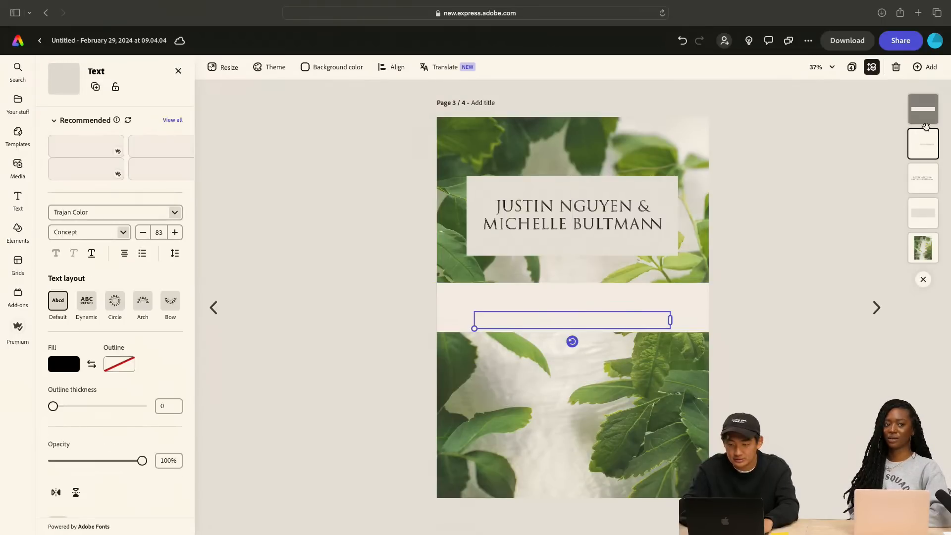
pyautogui.moveTo(926, 151); pyautogui.dragTo(924, 109)
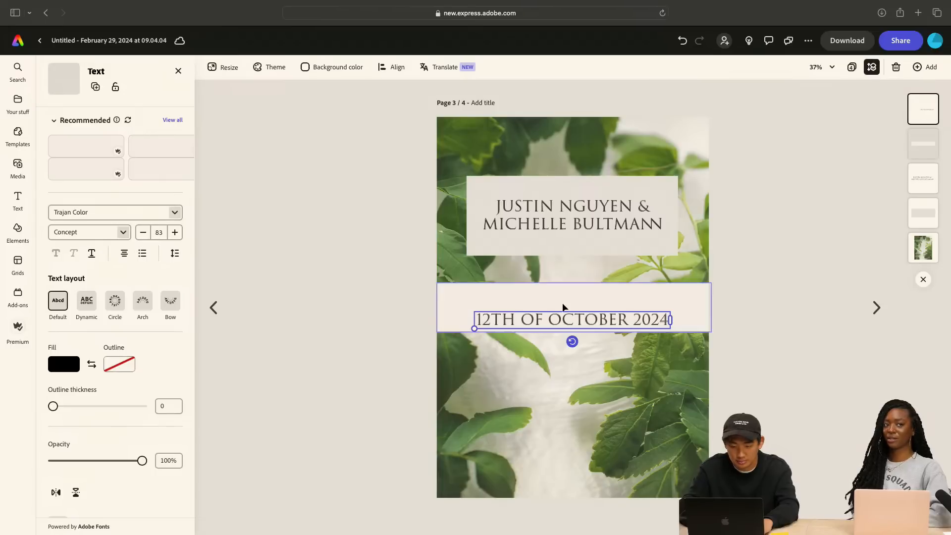
pyautogui.moveTo(563, 317); pyautogui.dragTo(562, 306)
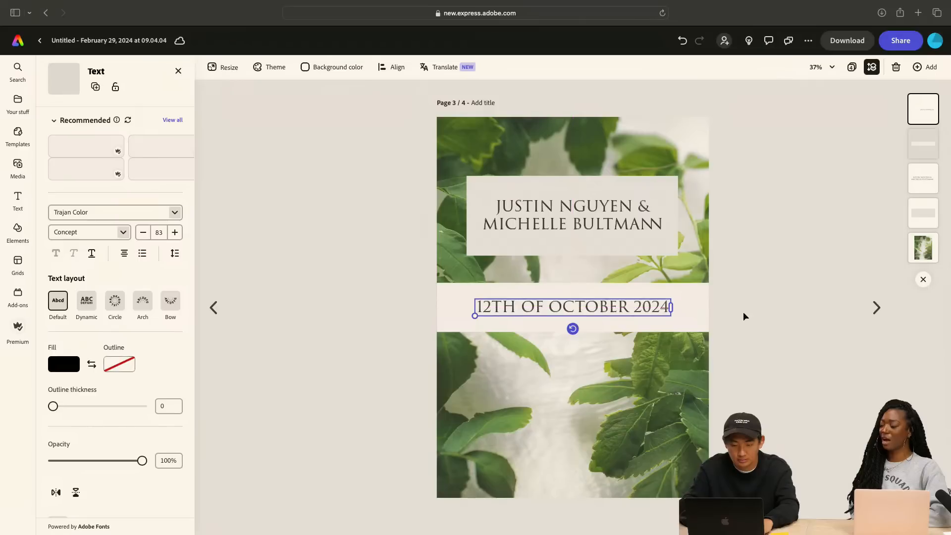
pyautogui.click(788, 328)
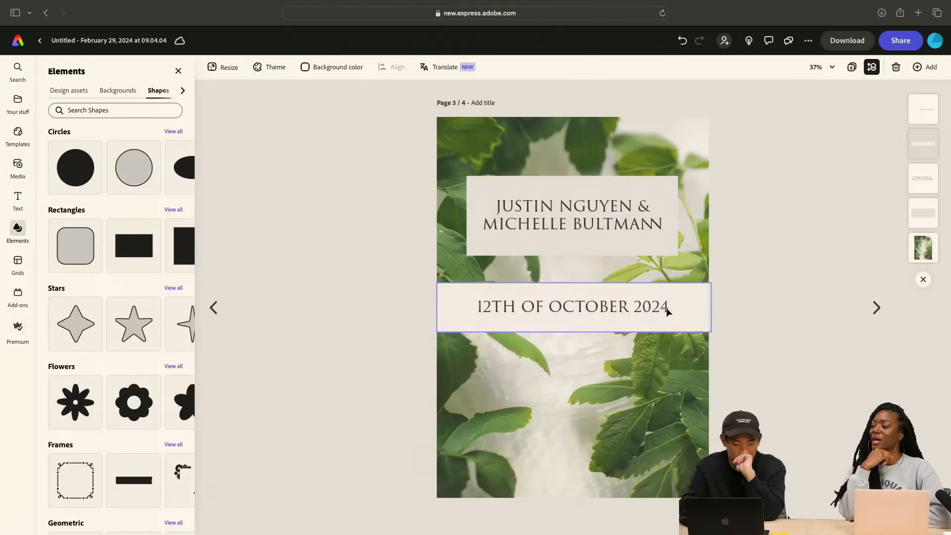
# Duplicate the date text and place the copy below the band, over the lower leaves
pyautogui.click(573, 317)
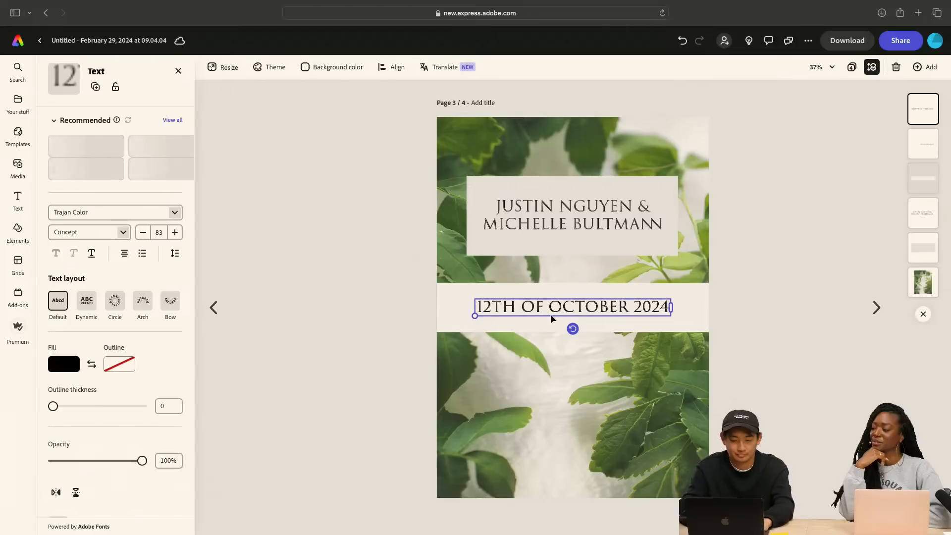
pyautogui.moveTo(552, 322); pyautogui.dragTo(555, 406)
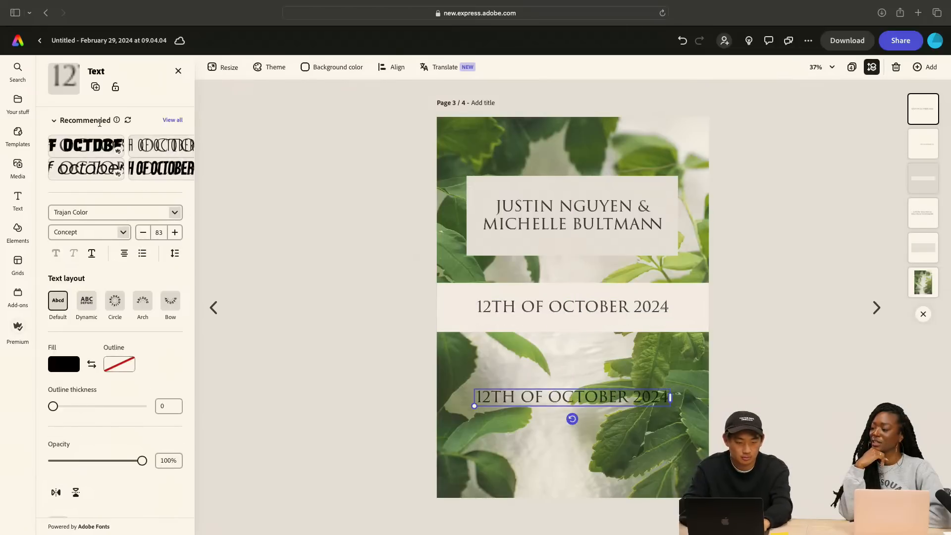
# Replace the duplicated date text below the band with "REQUEST YOUR PRESENCE"
pyautogui.click(172, 120)
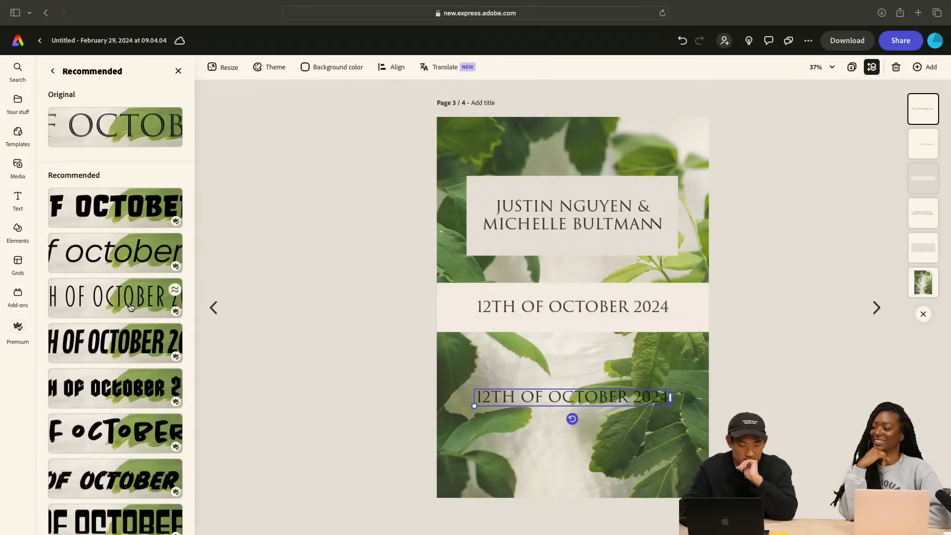
pyautogui.write('R')
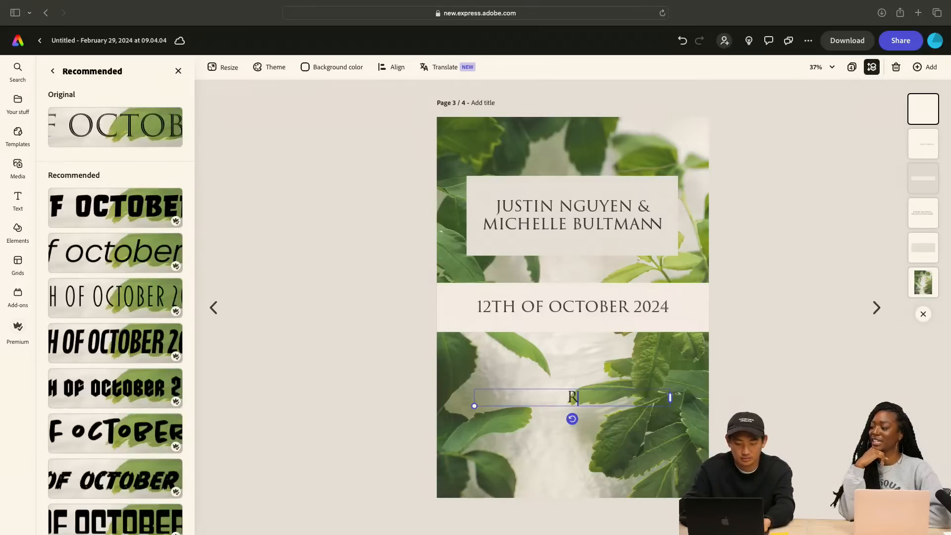
pyautogui.write('EQUEST YOUR')
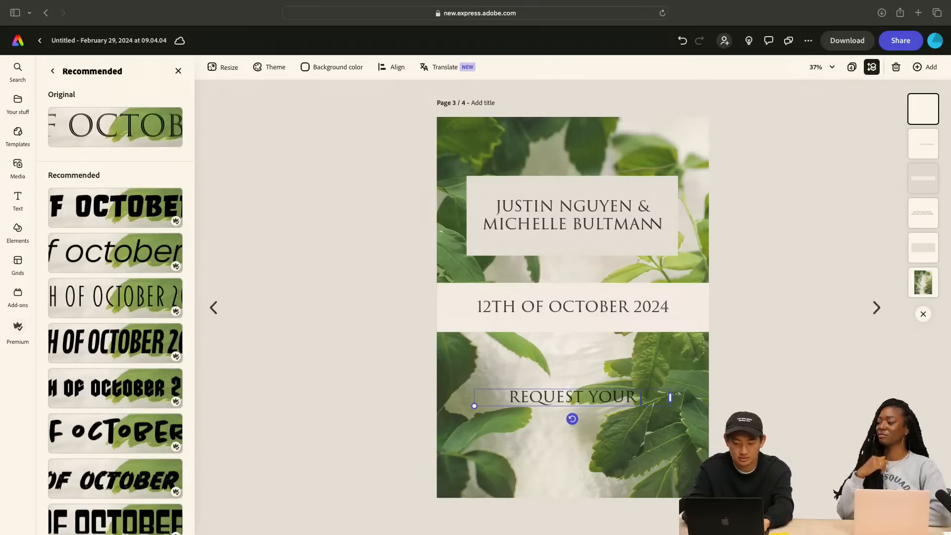
pyautogui.write(' PRECES')
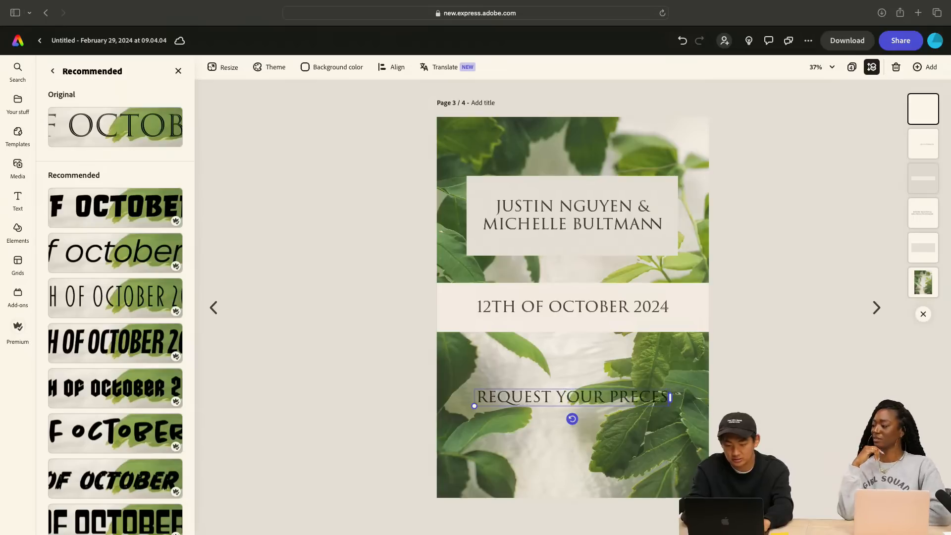
pyautogui.write('N')
pyautogui.press('BackSpace')
pyautogui.press('BackSpace')
pyautogui.press('BackSpace')
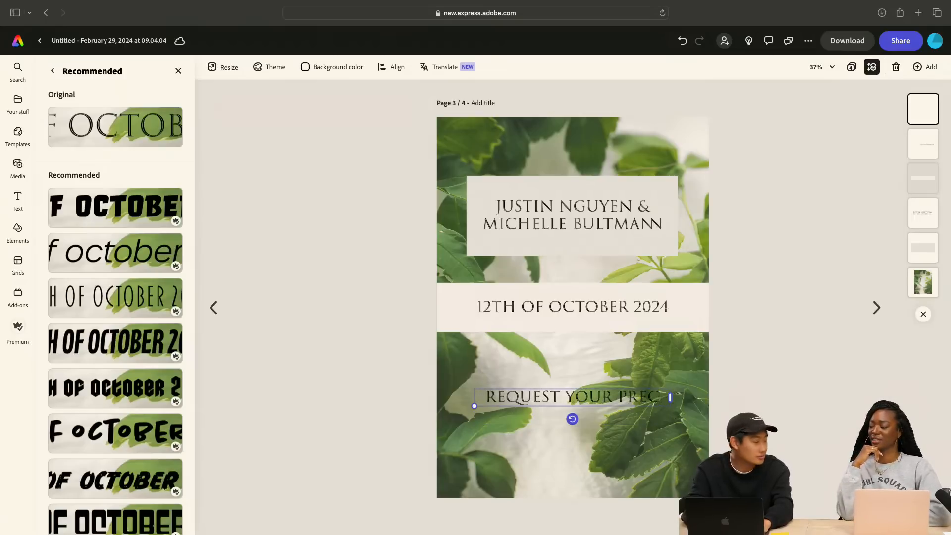
pyautogui.press('BackSpace')
pyautogui.write('SEN')
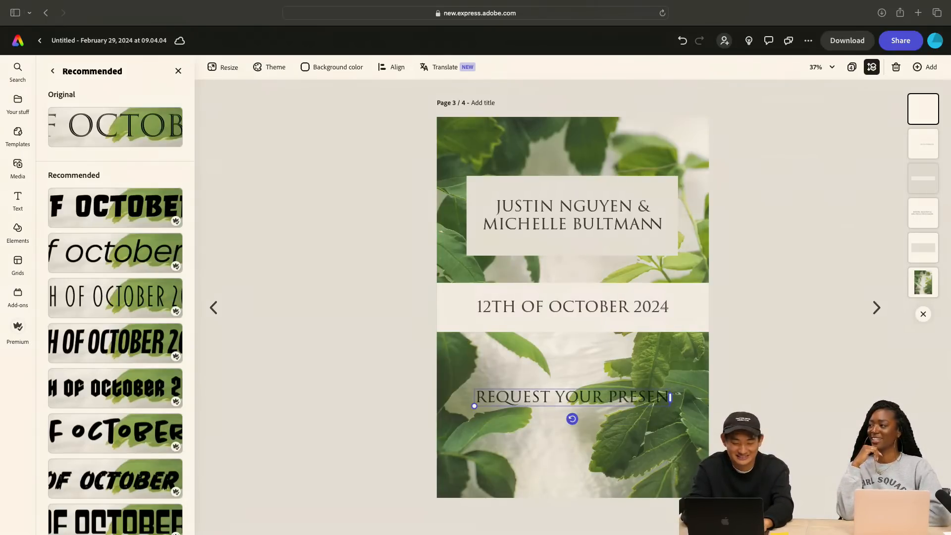
pyautogui.write('CE')
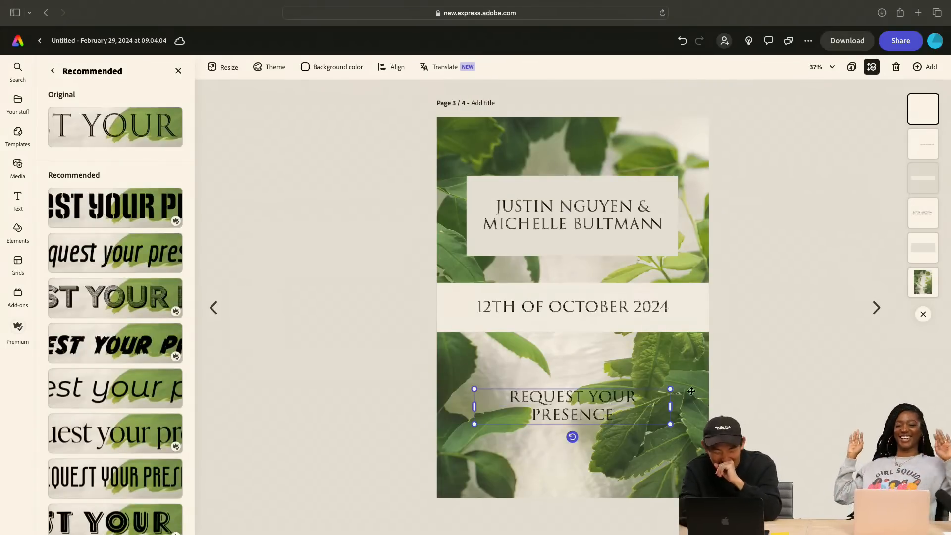
pyautogui.click(783, 399)
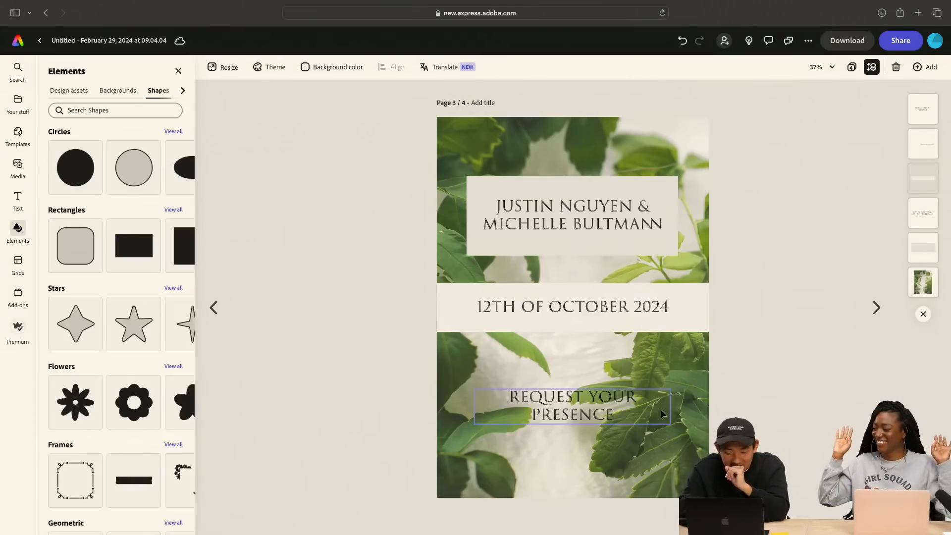
# Move the "REQUEST YOUR PRESENCE" text slightly higher, keeping it horizontally centered over the lower leaves
pyautogui.click(618, 408)
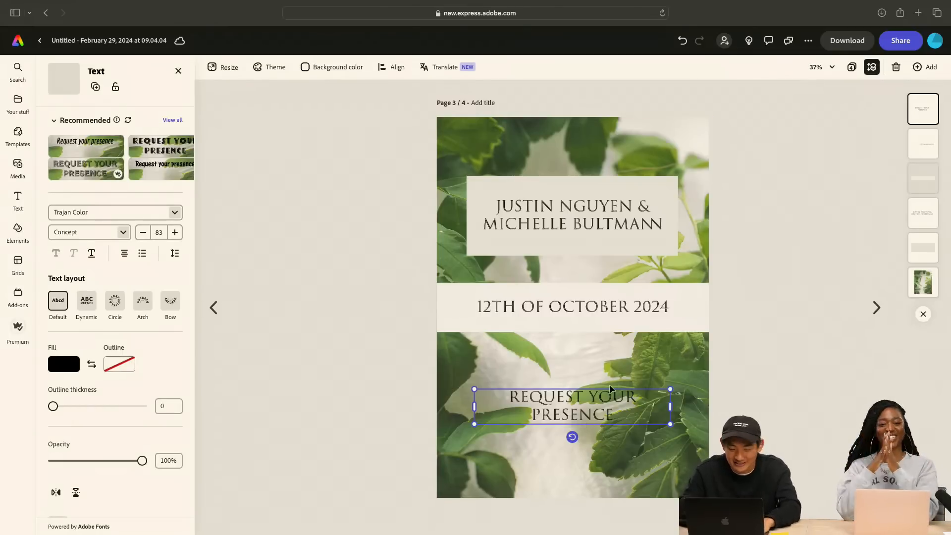
pyautogui.moveTo(576, 412)
pyautogui.mouseDown()
pyautogui.moveTo(576, 394)
pyautogui.moveTo(576, 405)
pyautogui.mouseUp()
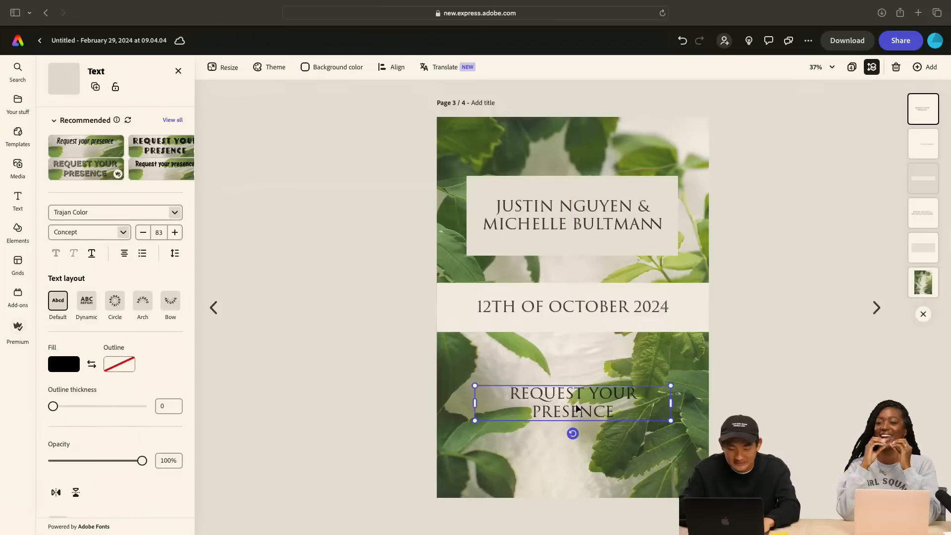
pyautogui.click(399, 387)
pyautogui.click(548, 394)
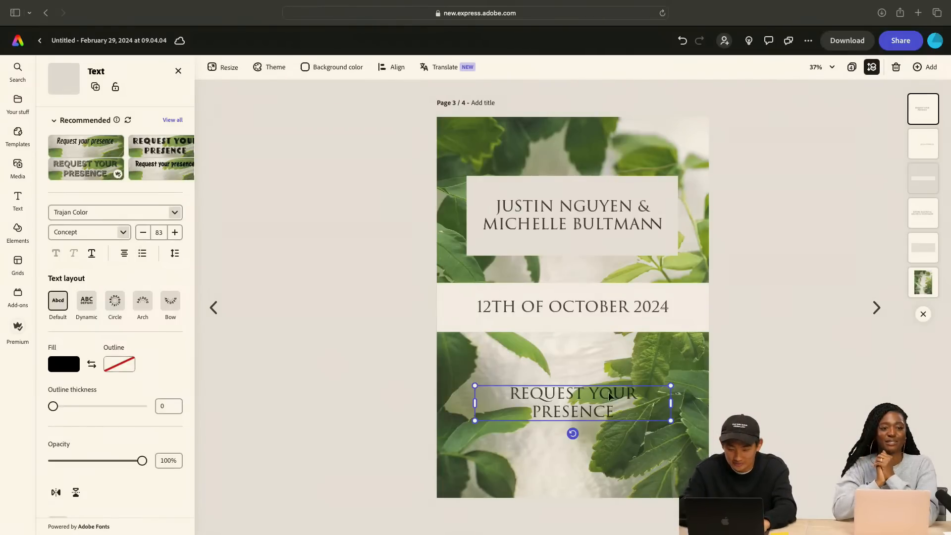
pyautogui.moveTo(583, 406); pyautogui.dragTo(583, 395)
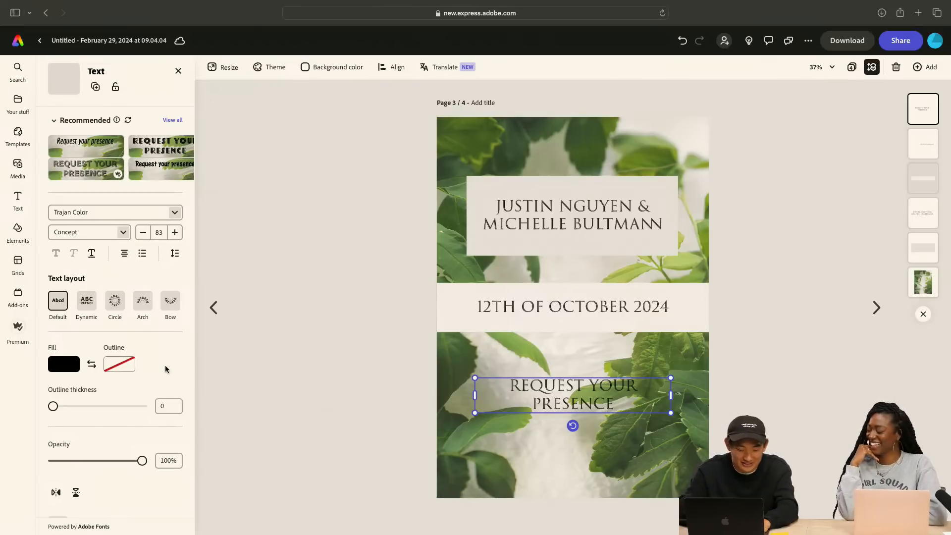
pyautogui.scroll(-3, 165, 368)
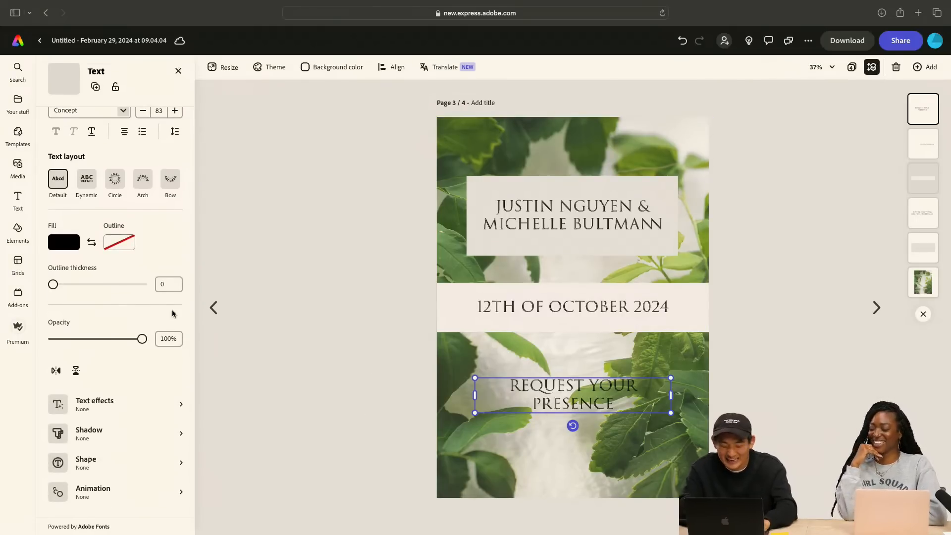
pyautogui.moveTo(573, 395); pyautogui.dragTo(572, 402)
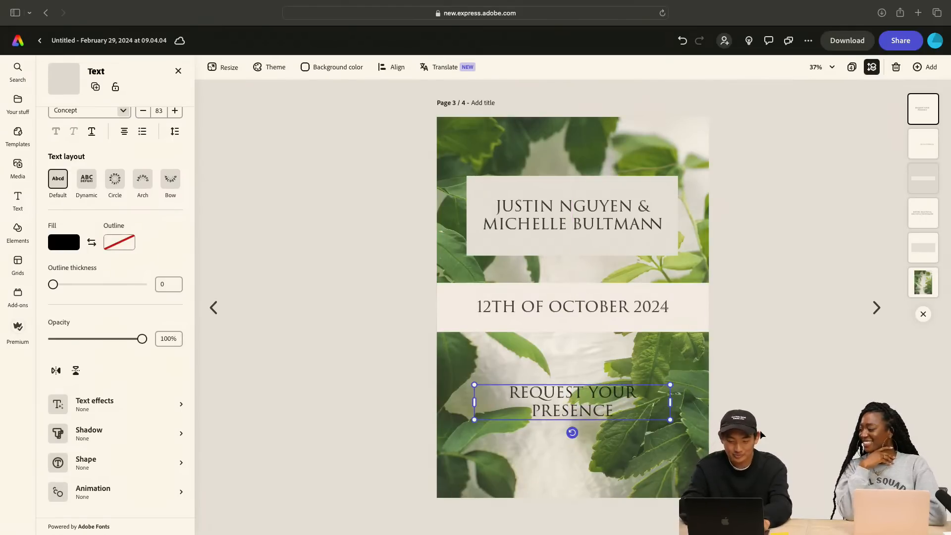
# Add a third line reading "AT XXXXXX" to the "REQUEST YOUR PRESENCE" text
pyautogui.doubleClick(620, 411)
pyautogui.click(620, 412)
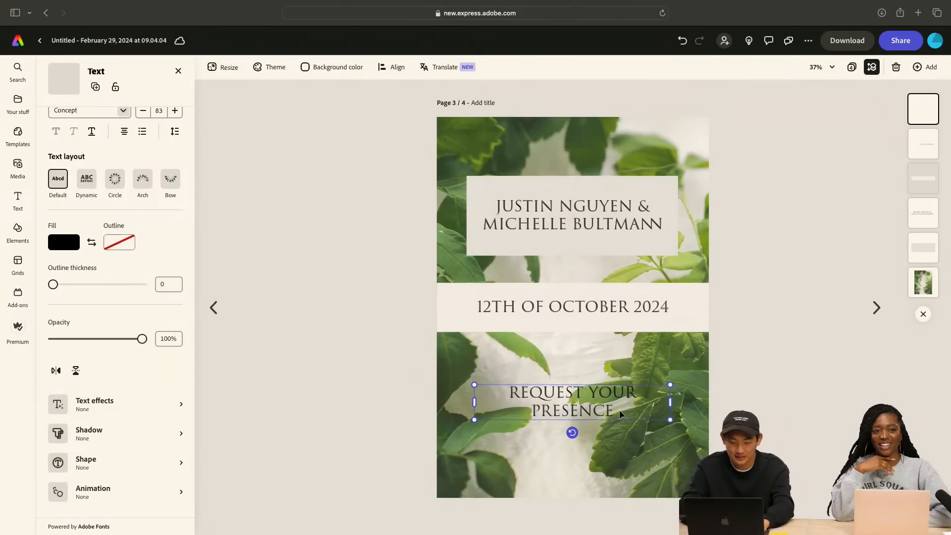
pyautogui.press('Return')
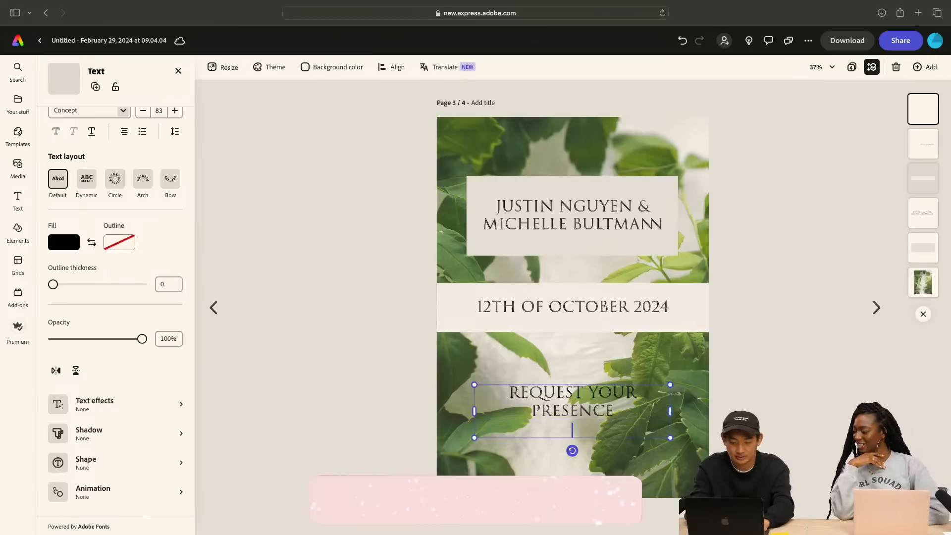
pyautogui.write('AT XXXXXX')
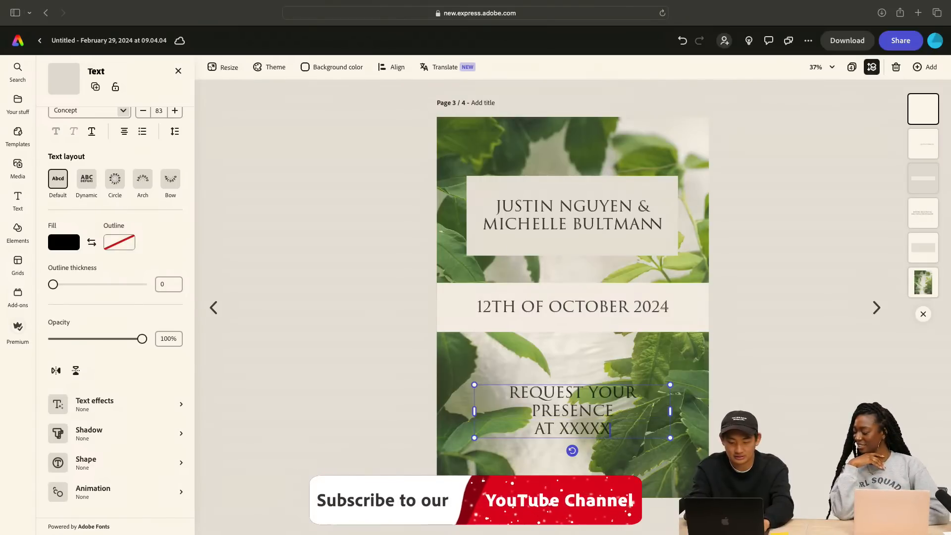
pyautogui.click(762, 379)
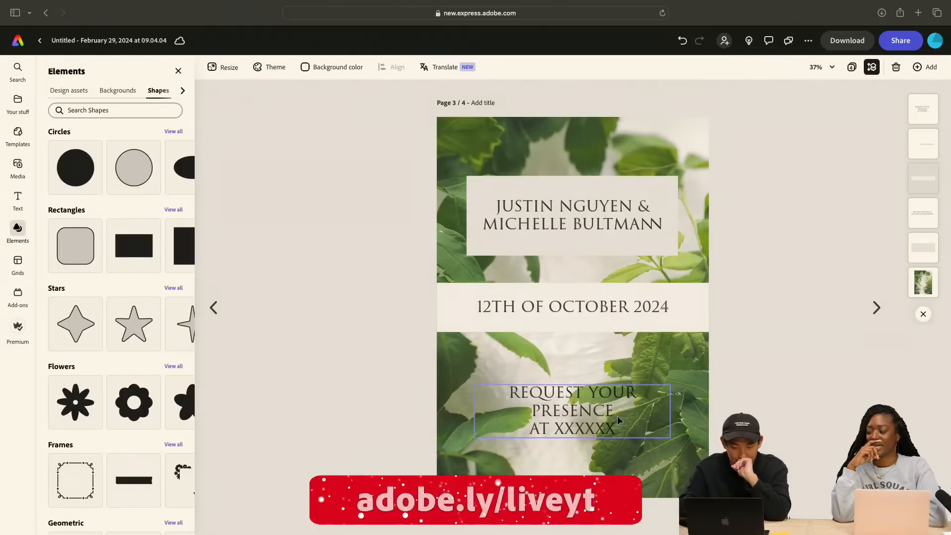
# Group the couple's names text with the rectangle behind it
pyautogui.click(606, 187)
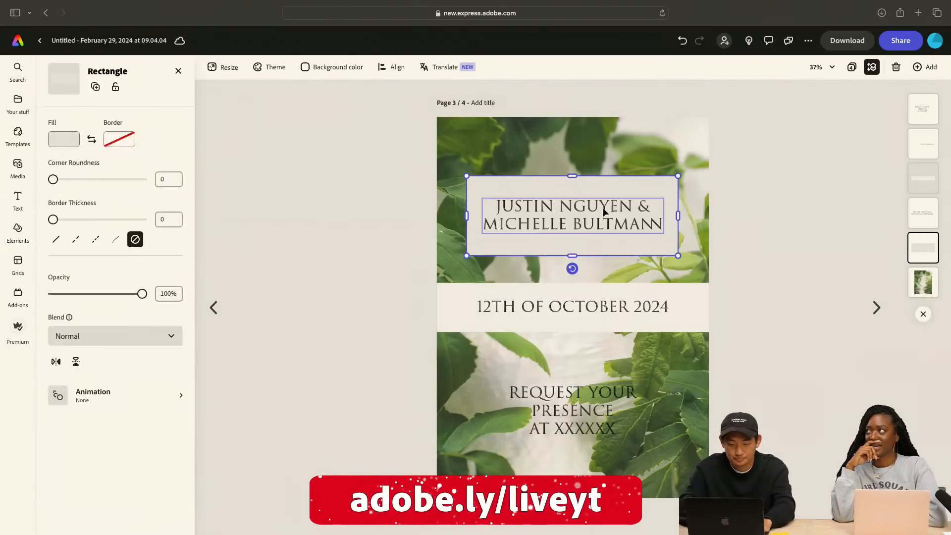
pyautogui.keyDown('shift'); pyautogui.click(604, 210); pyautogui.keyUp('shift')
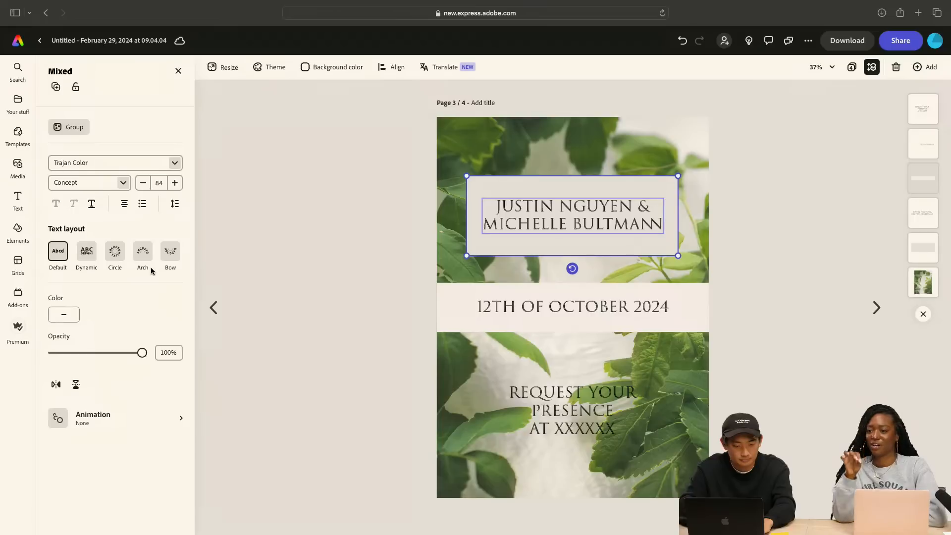
pyautogui.click(69, 127)
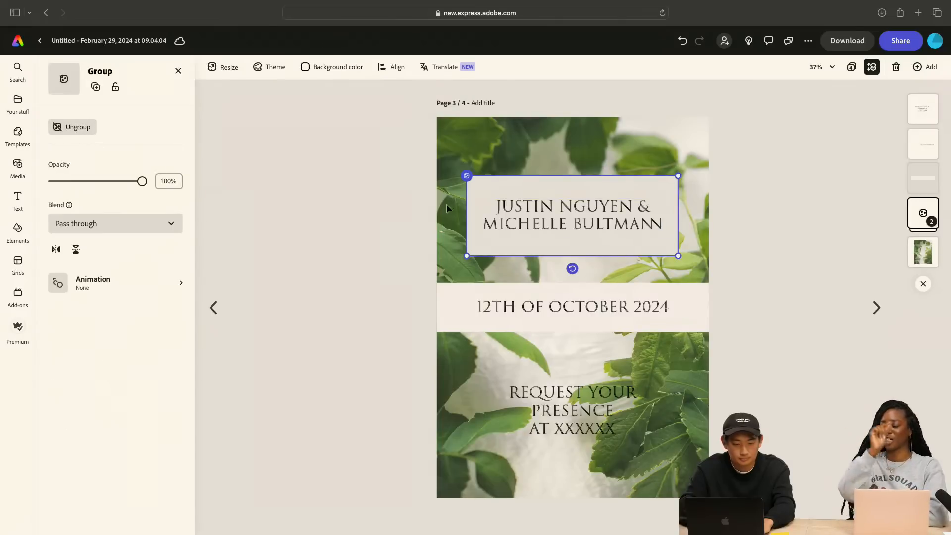
# Apply the recommended Noto Serif SemiCondensed italic style to the "REQUEST YOUR PRESENCE" text block
pyautogui.click(578, 400)
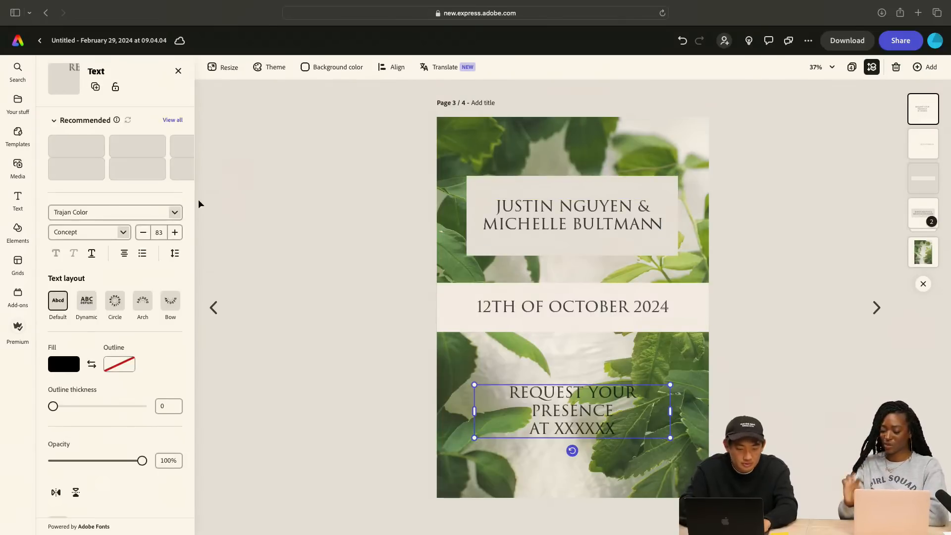
pyautogui.click(173, 120)
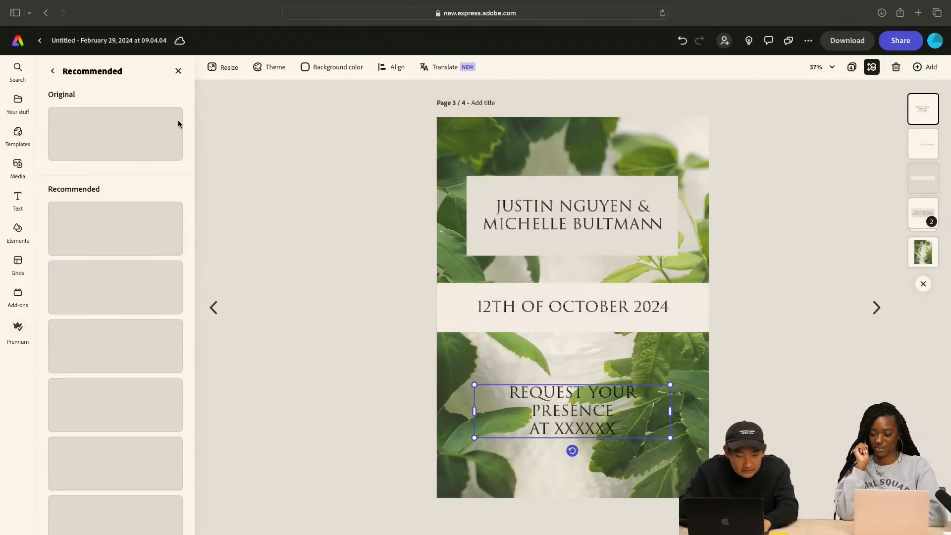
pyautogui.scroll(-5, 148, 336)
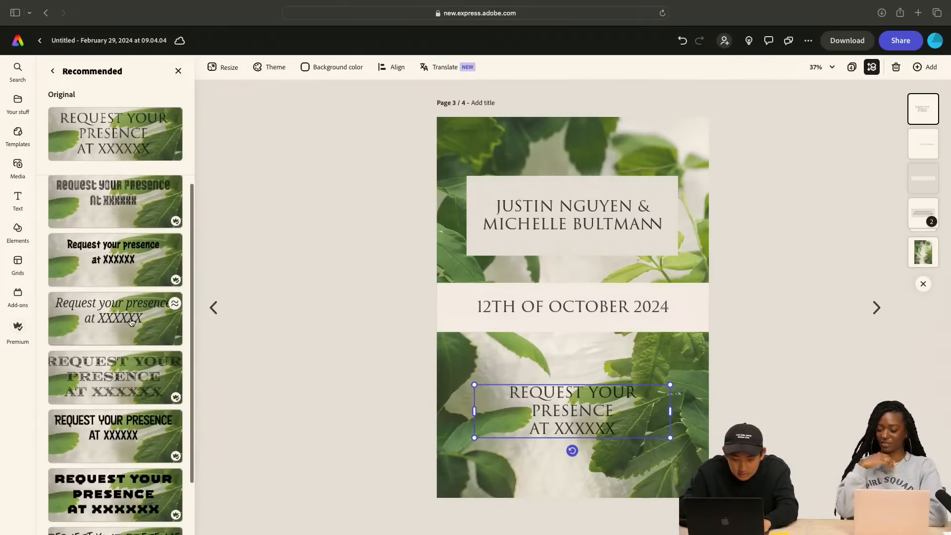
pyautogui.click(132, 322)
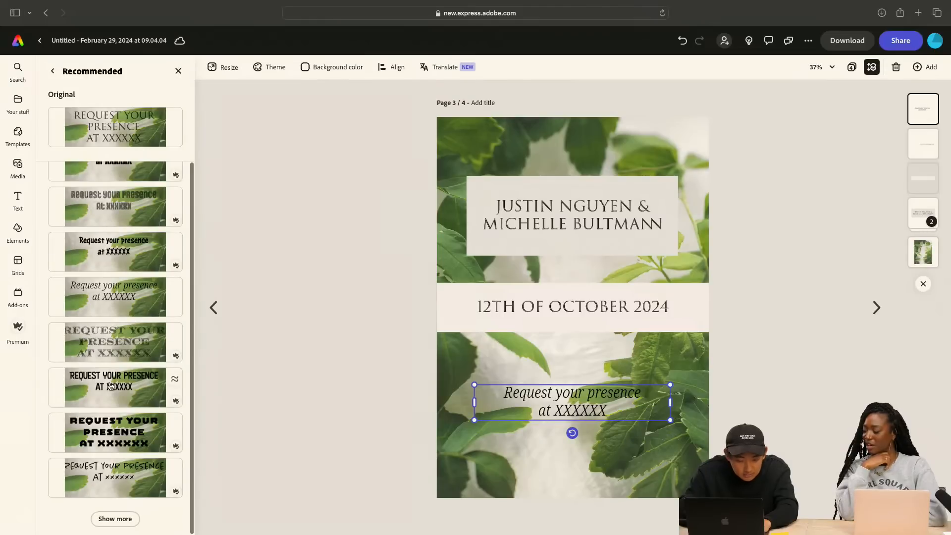
# Look through the expanded set of recommended text styles for the "Request your presence" text
pyautogui.click(129, 520)
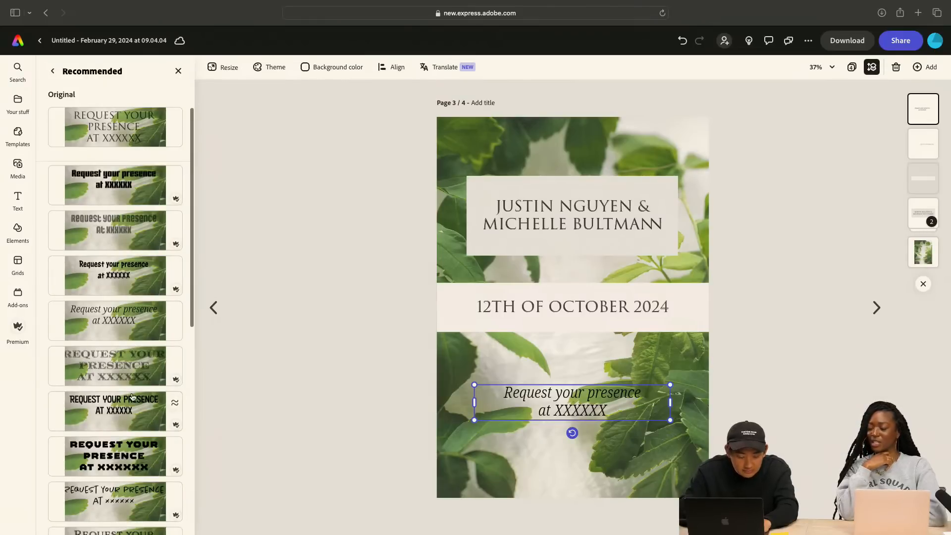
pyautogui.scroll(-4, 133, 396)
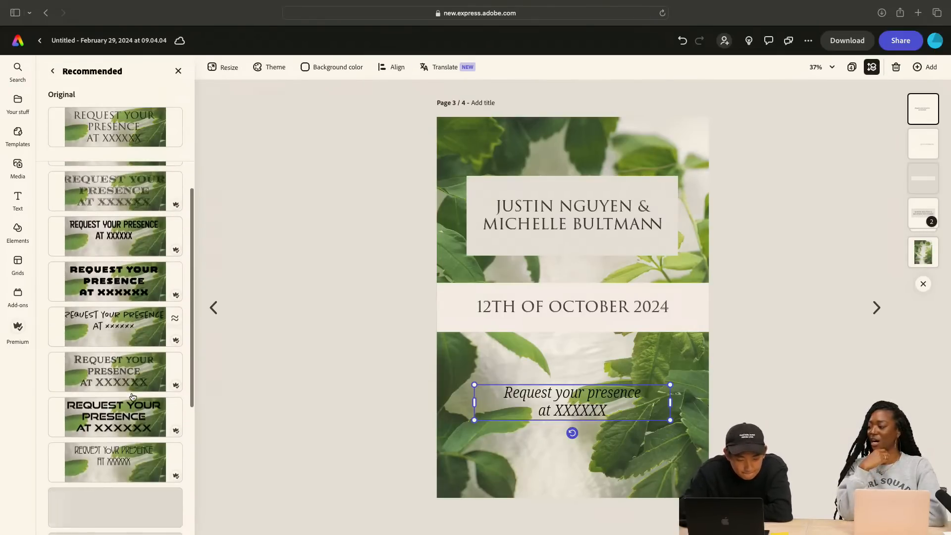
pyautogui.scroll(-3, 133, 396)
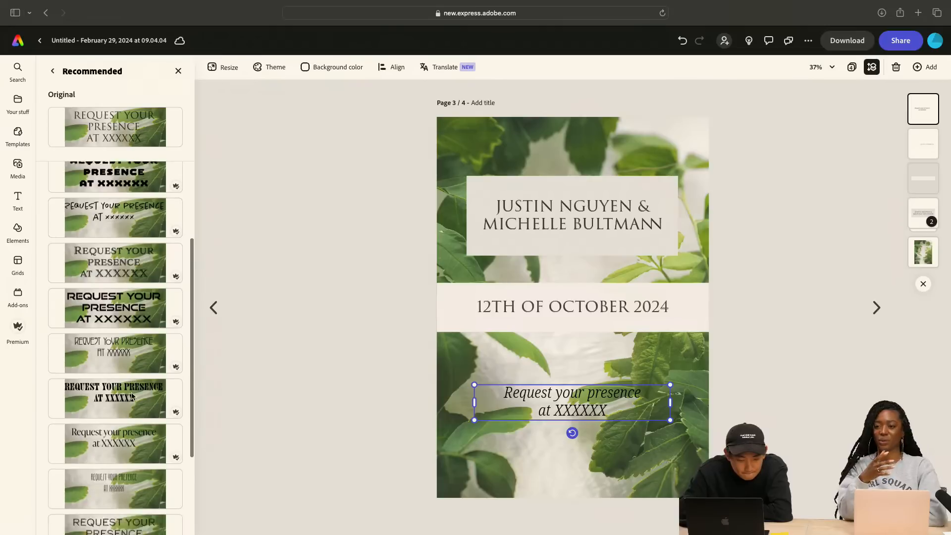
pyautogui.scroll(-4, 132, 397)
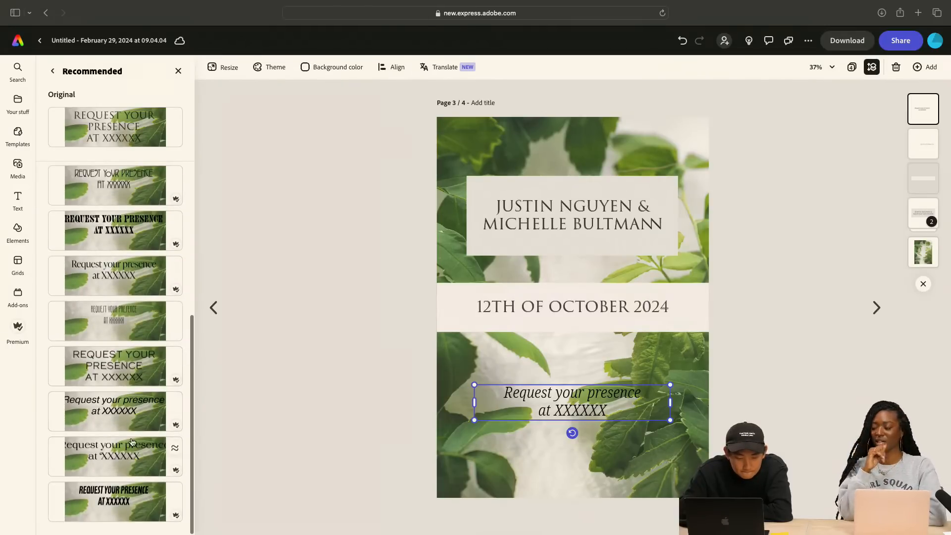
pyautogui.scroll(10, 133, 442)
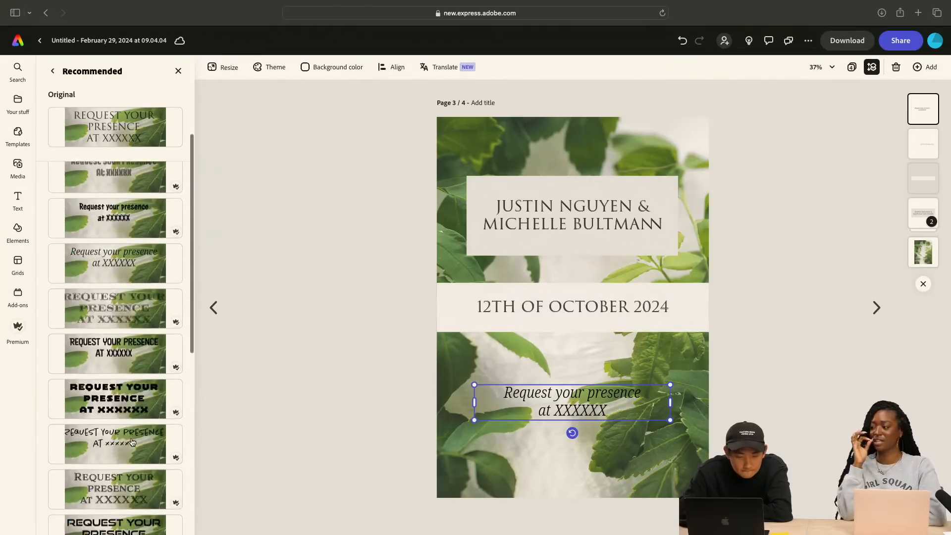
pyautogui.click(53, 72)
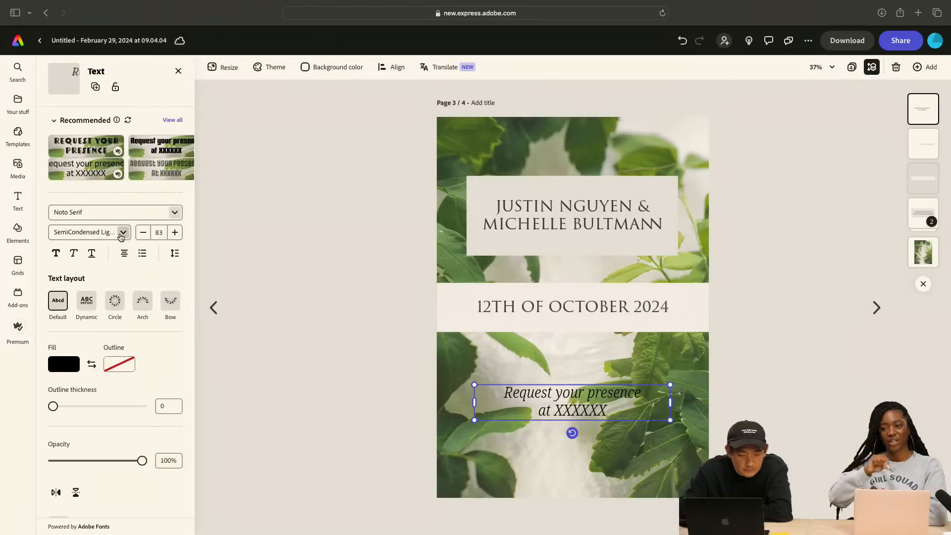
# Try the Adobe Handwriting Ernie font on the "Request your presence" text, and undo the font change
pyautogui.click(175, 213)
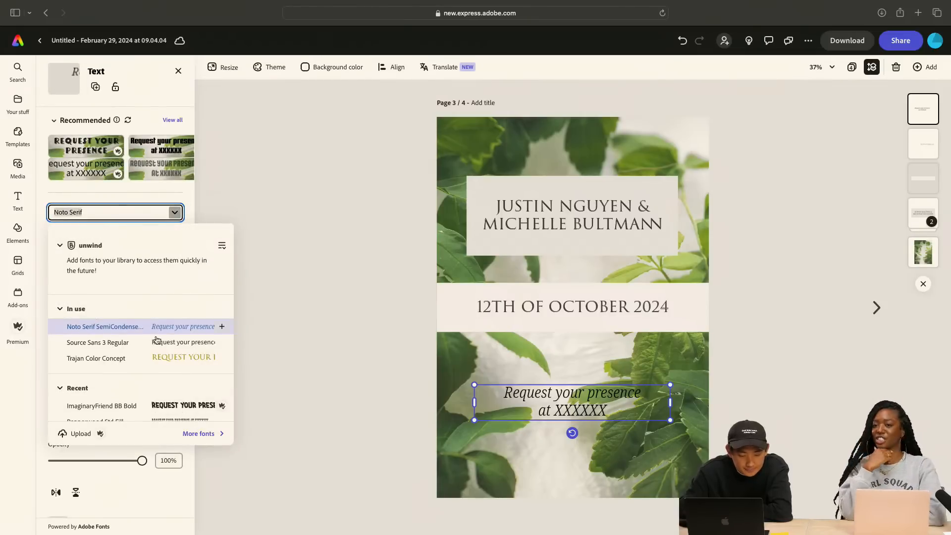
pyautogui.scroll(-3, 157, 339)
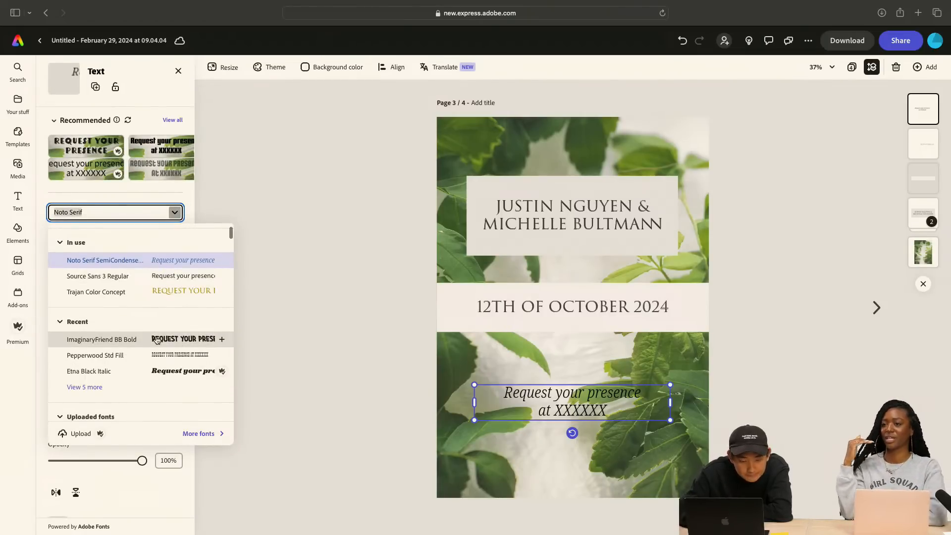
pyautogui.scroll(-5, 156, 340)
pyautogui.scroll(-7, 191, 382)
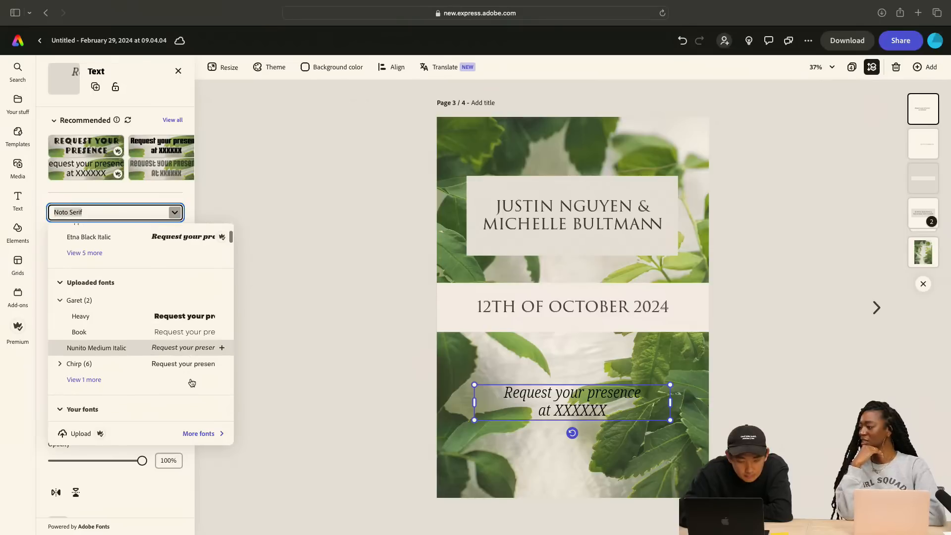
pyautogui.scroll(-3, 191, 381)
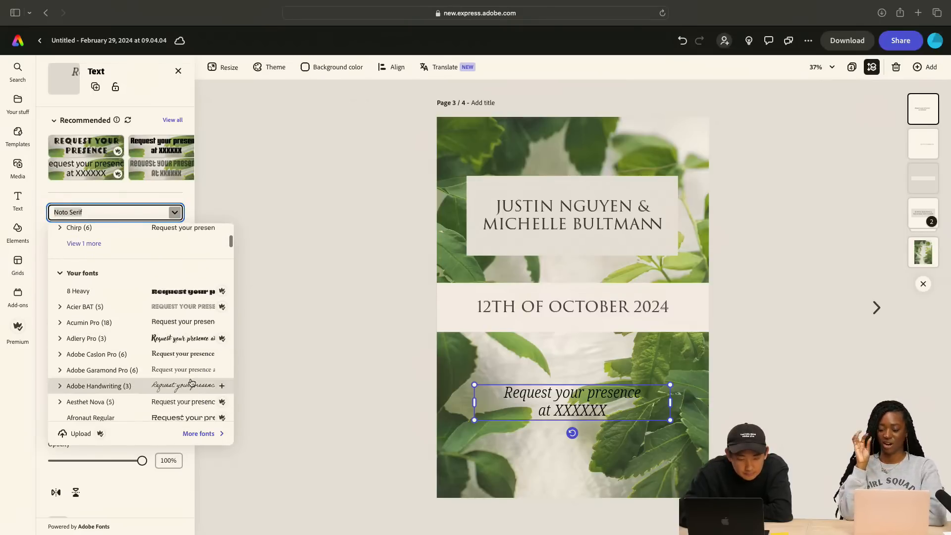
pyautogui.click(179, 365)
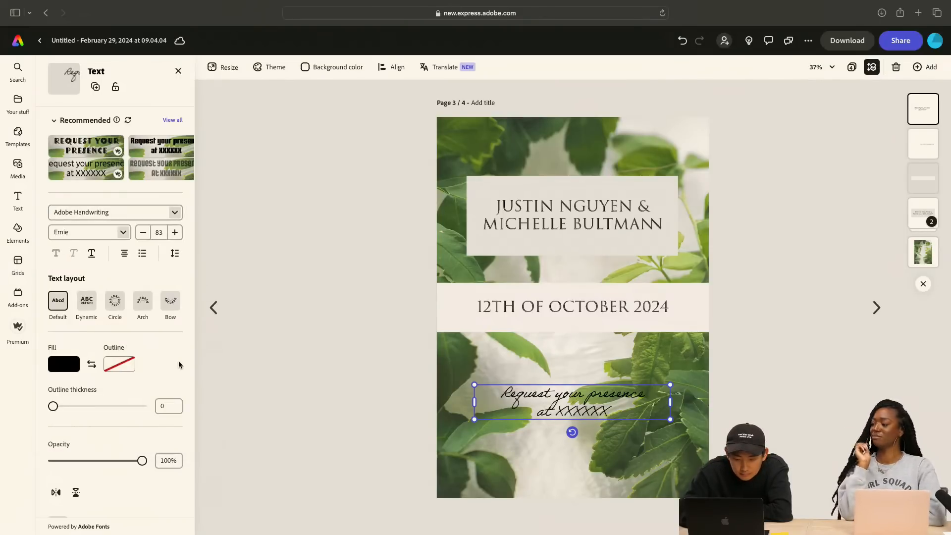
pyautogui.press('super+z')
# Change the font of the "Request your presence" text to Artigo Display Regular
pyautogui.click(144, 212)
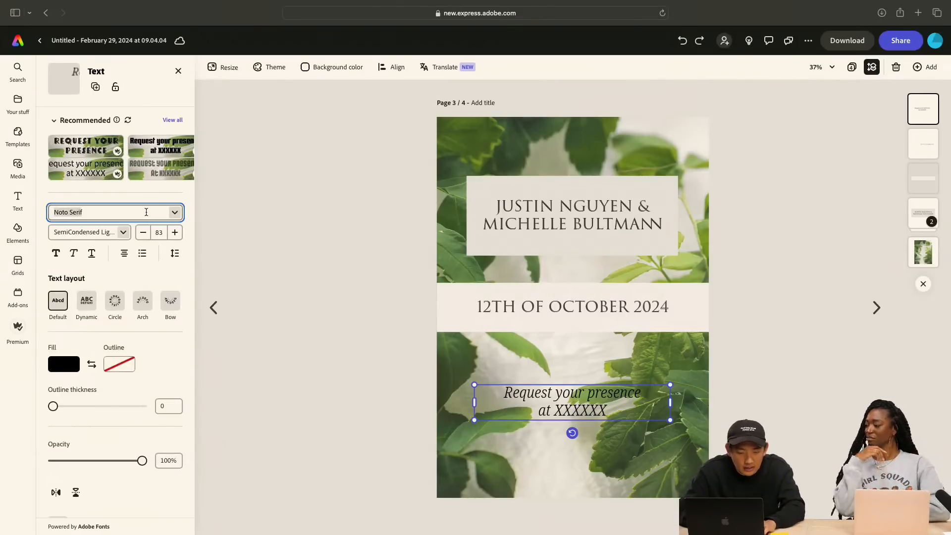
pyautogui.click(175, 213)
pyautogui.scroll(-5, 149, 347)
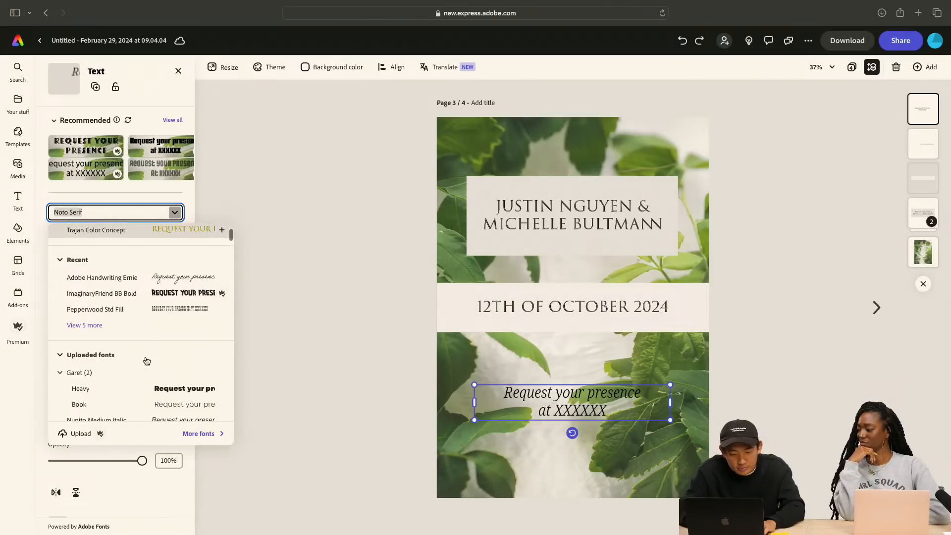
pyautogui.scroll(-10, 146, 359)
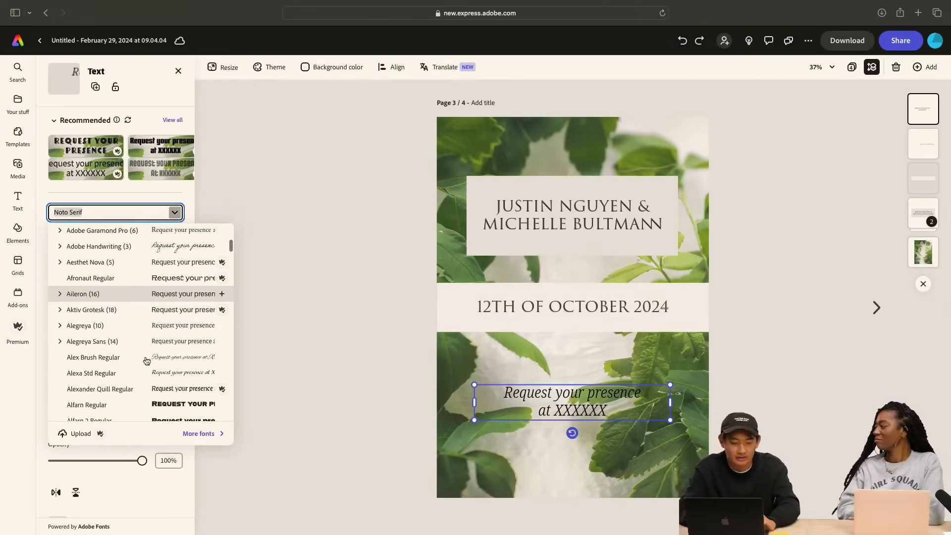
pyautogui.scroll(-4, 147, 360)
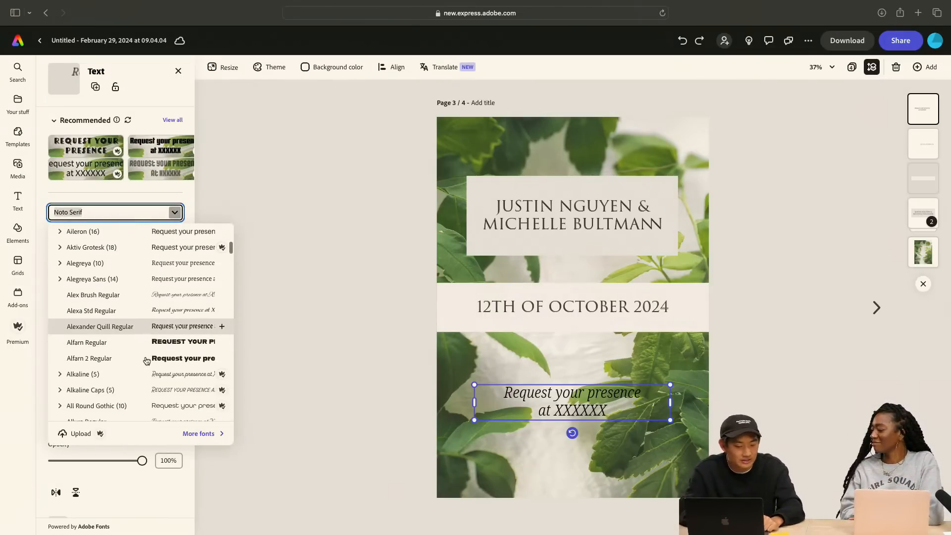
pyautogui.scroll(-9, 147, 360)
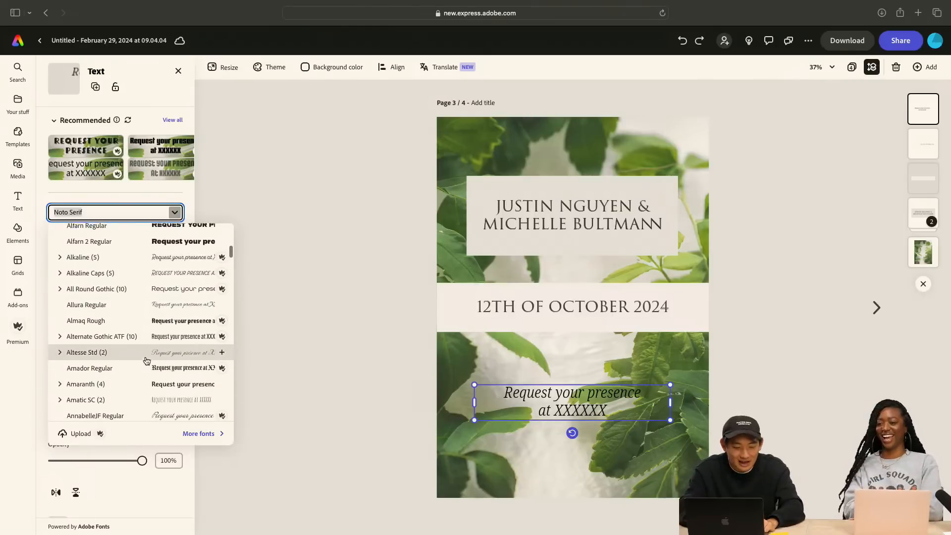
pyautogui.scroll(-4, 146, 361)
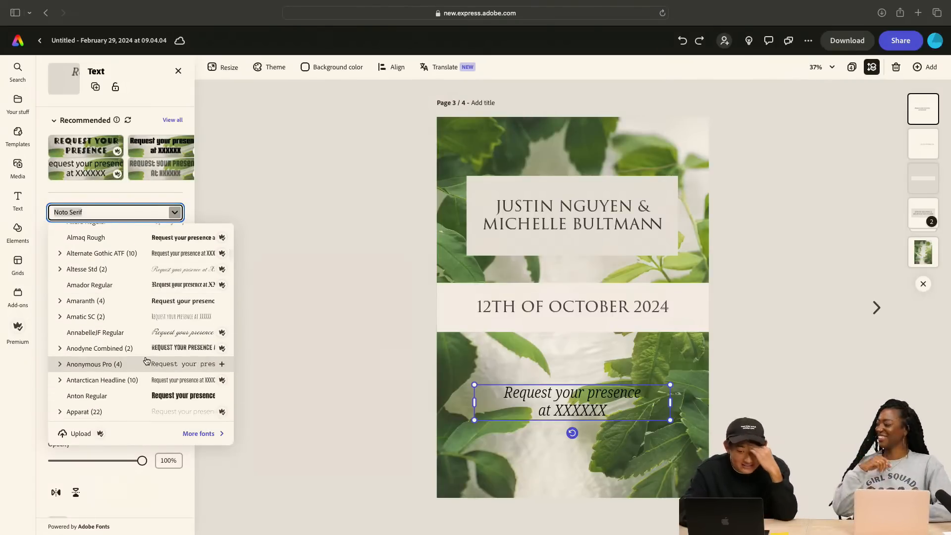
pyautogui.scroll(-8, 147, 361)
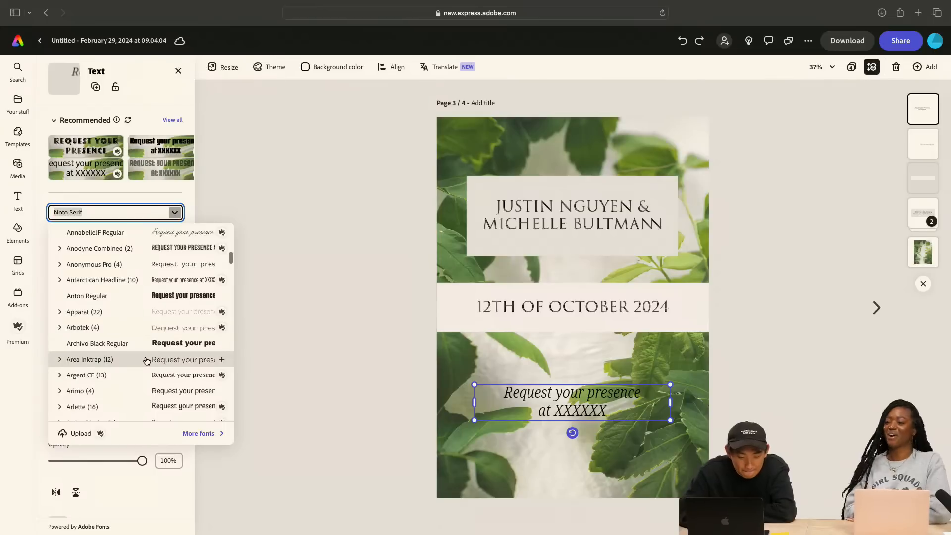
pyautogui.scroll(-2, 147, 360)
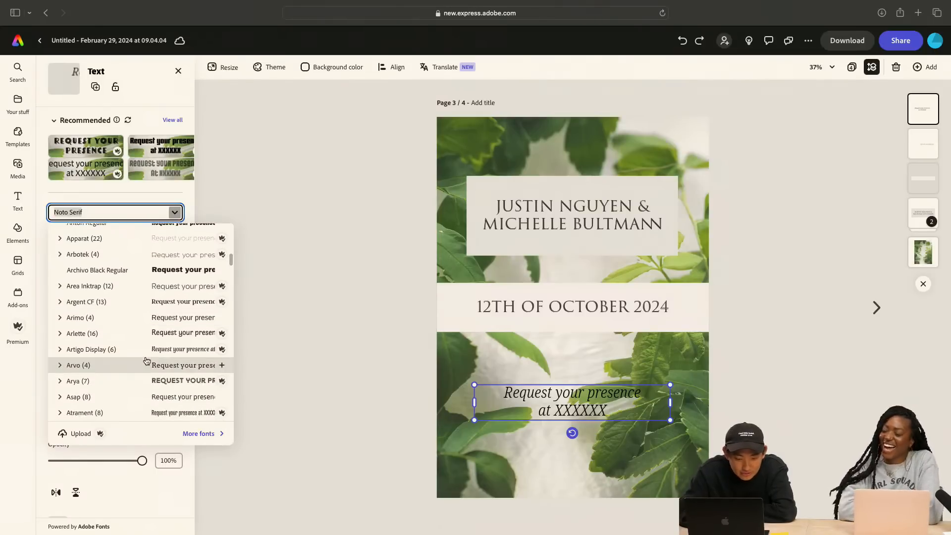
pyautogui.scroll(-2, 146, 361)
pyautogui.click(175, 316)
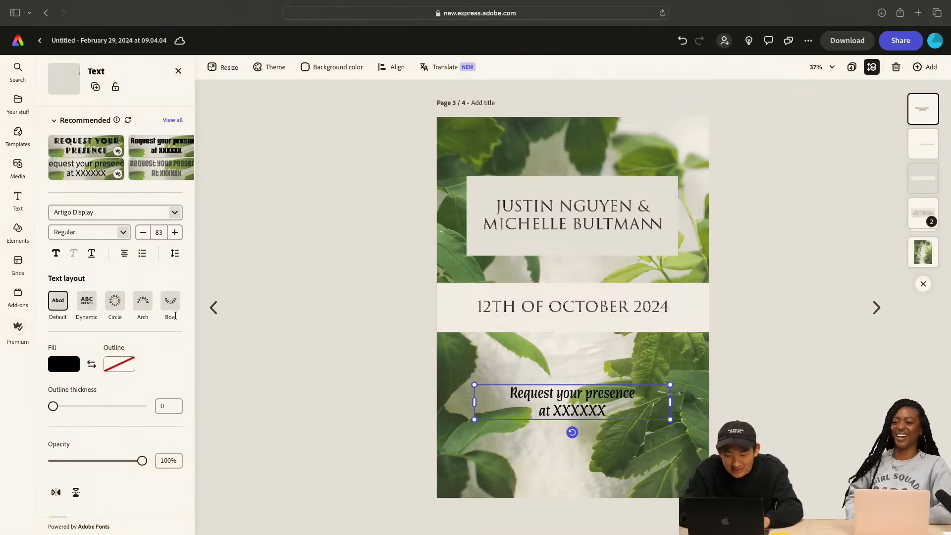
# Set the font of the "Request your presence" text to Fairwater Script Regular
pyautogui.click(175, 213)
pyautogui.scroll(-5, 168, 354)
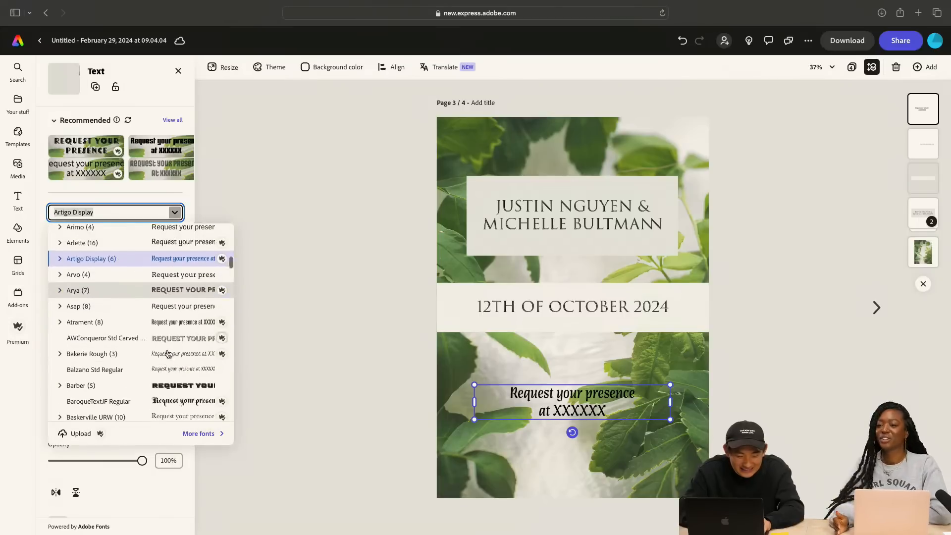
pyautogui.scroll(-3, 169, 354)
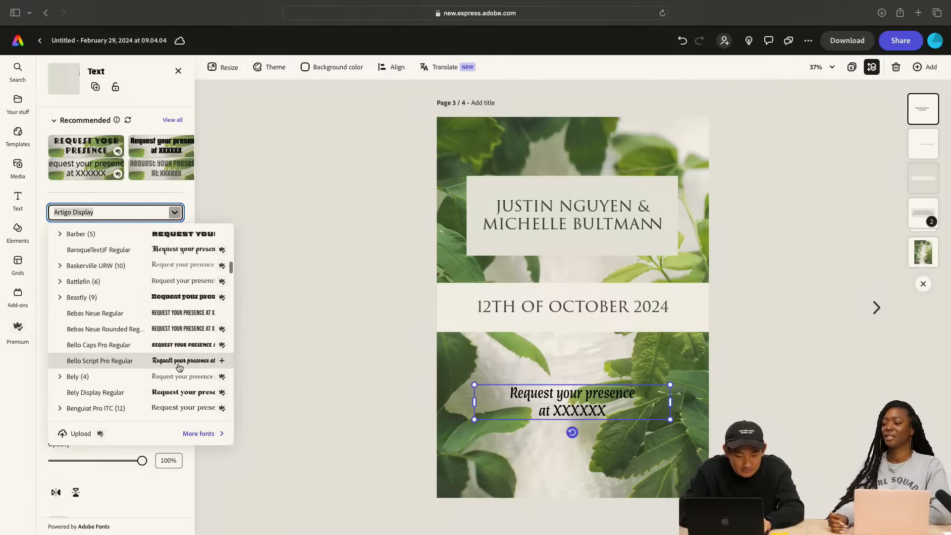
pyautogui.scroll(-5, 180, 367)
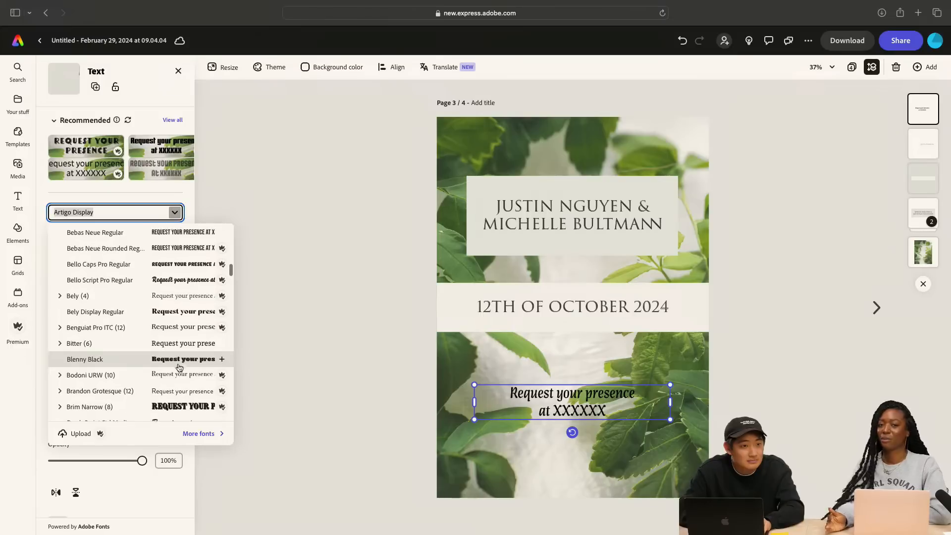
pyautogui.scroll(-6, 179, 367)
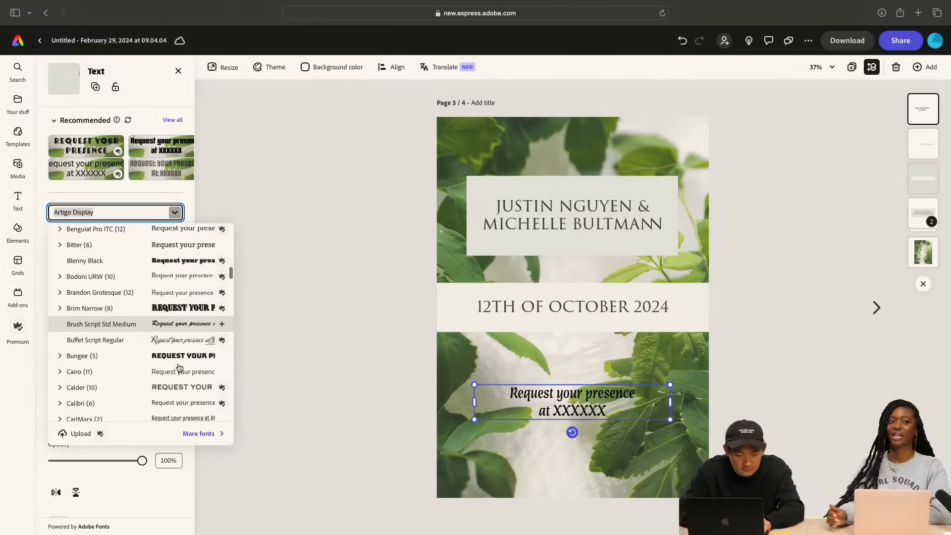
pyautogui.scroll(-2, 179, 368)
pyautogui.scroll(-14, 179, 367)
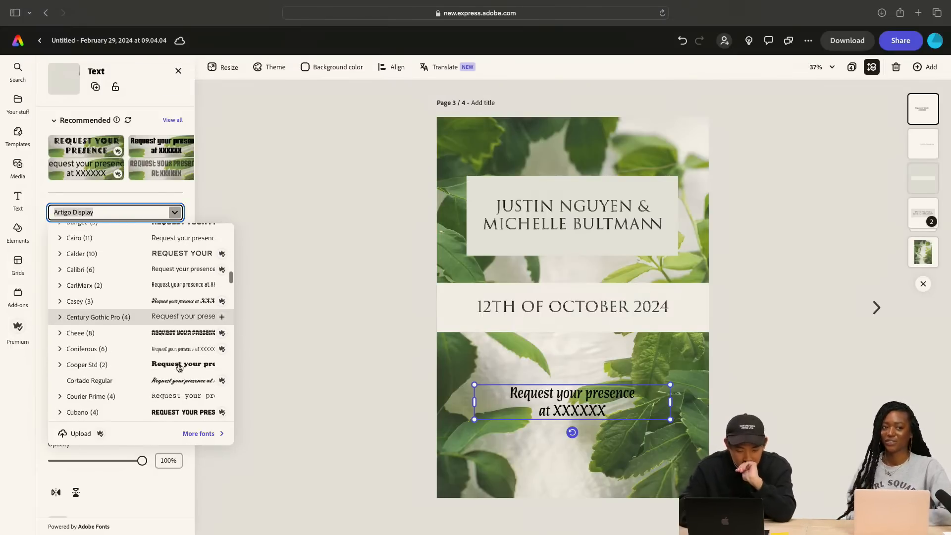
pyautogui.scroll(-4, 180, 367)
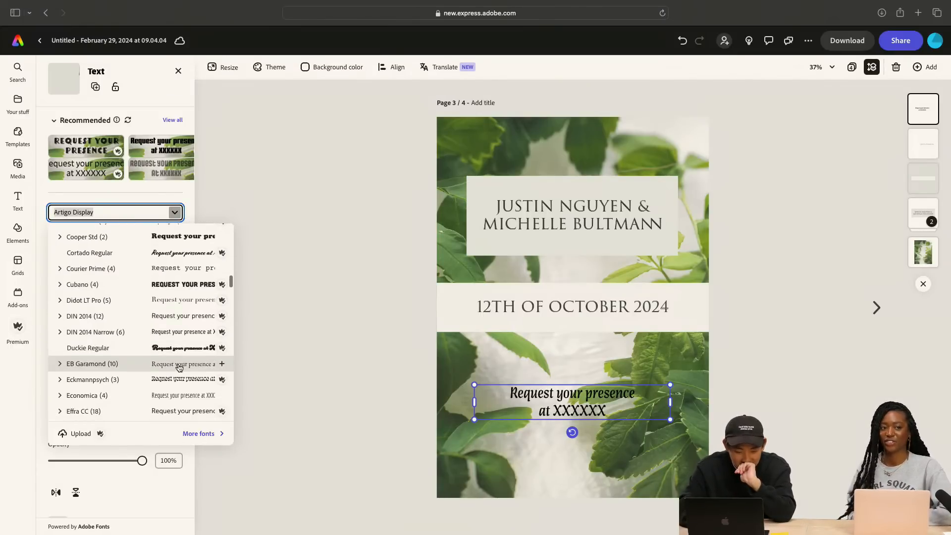
pyautogui.scroll(-5, 179, 367)
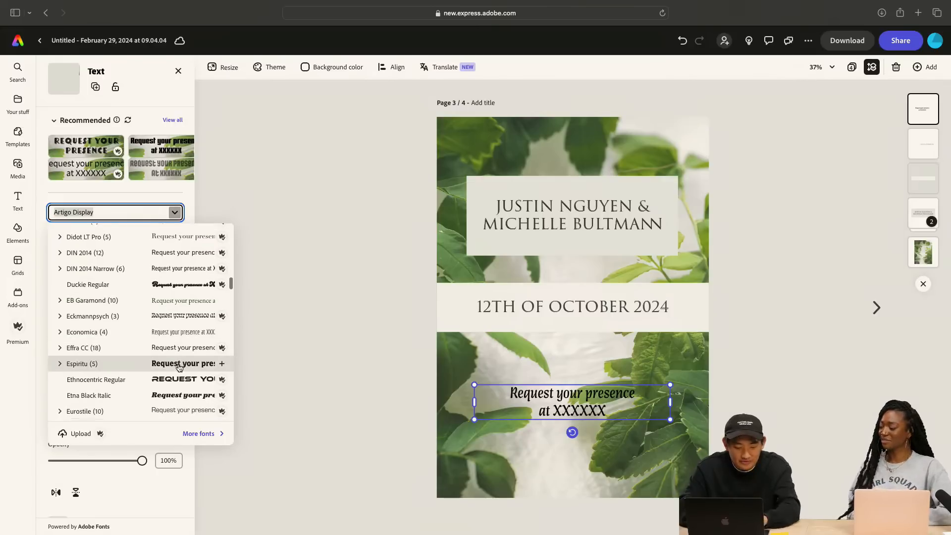
pyautogui.scroll(-1, 179, 367)
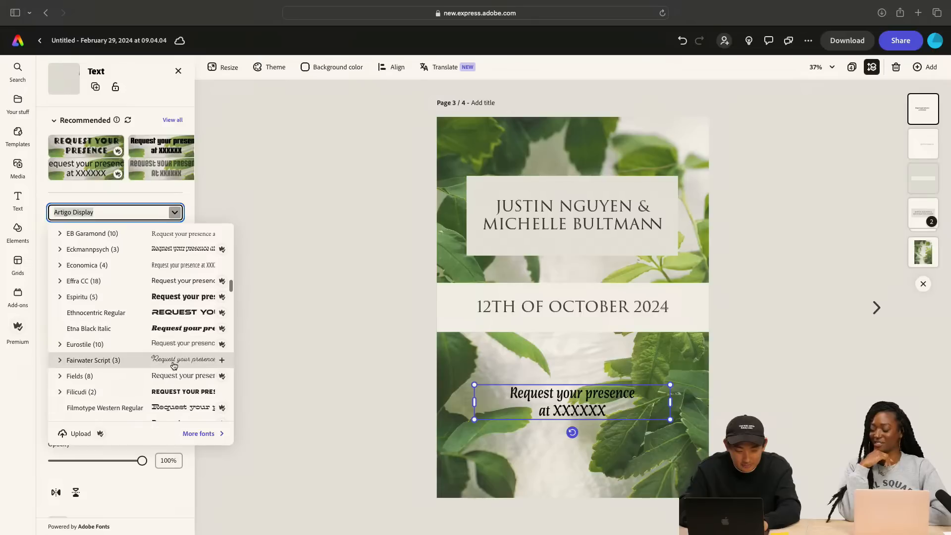
pyautogui.click(173, 366)
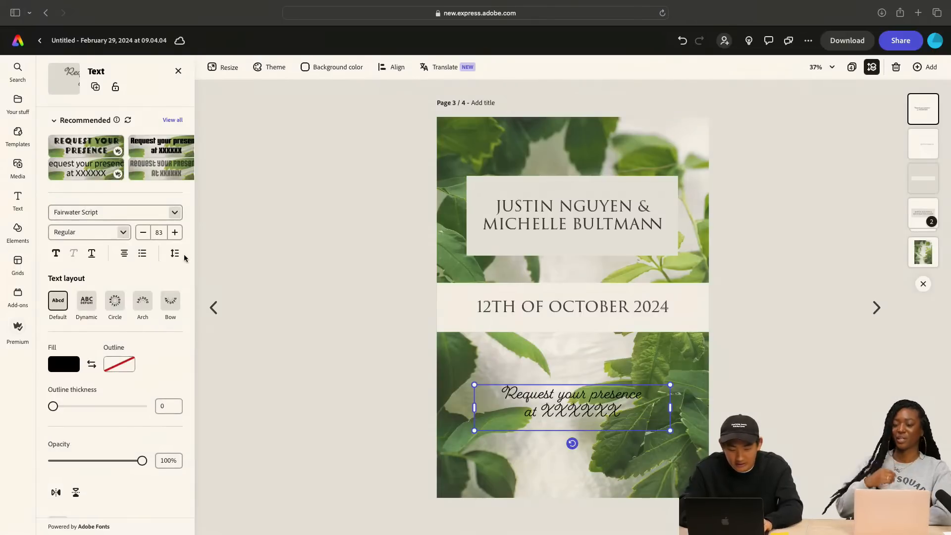
# Try the Kewl Script Regular font on the "Request your presence" text
pyautogui.click(99, 212)
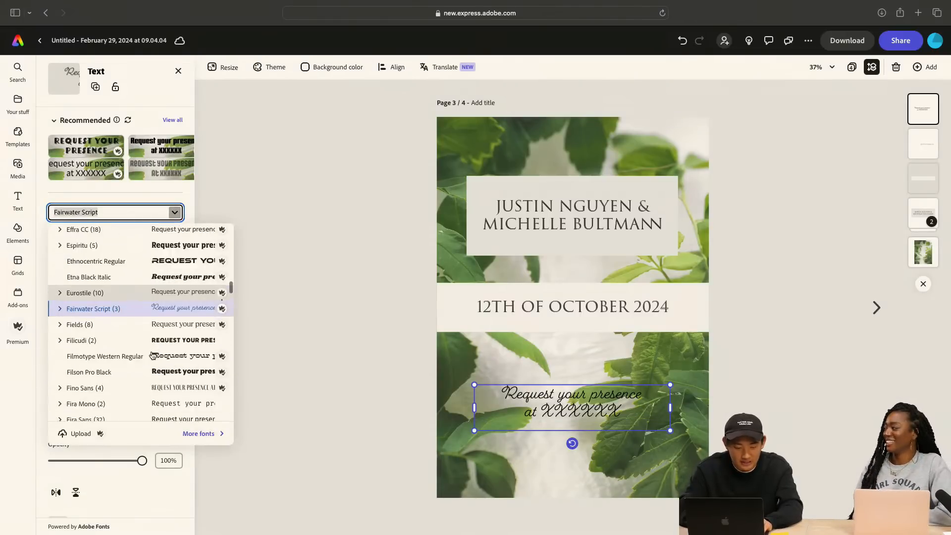
pyautogui.scroll(-1, 153, 355)
pyautogui.scroll(-9, 174, 365)
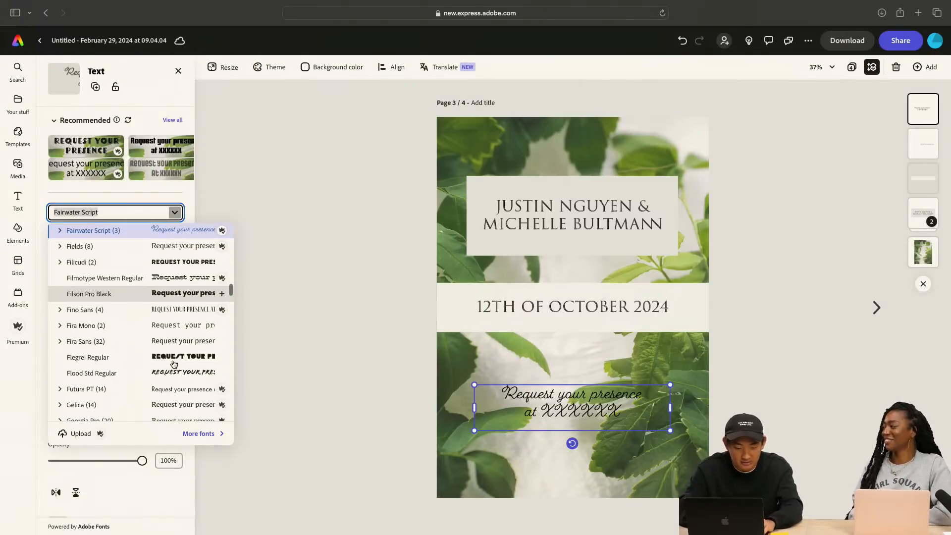
pyautogui.scroll(-3, 174, 365)
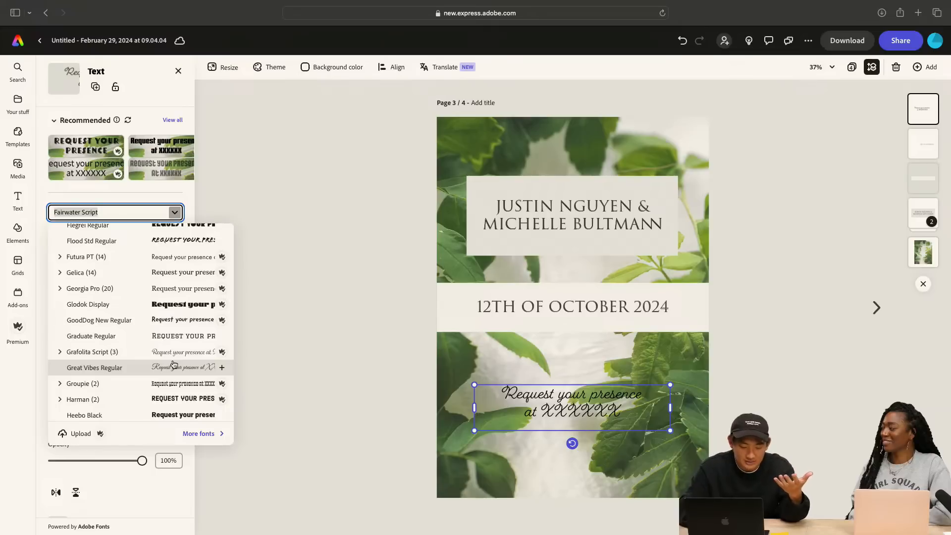
pyautogui.scroll(-2, 173, 365)
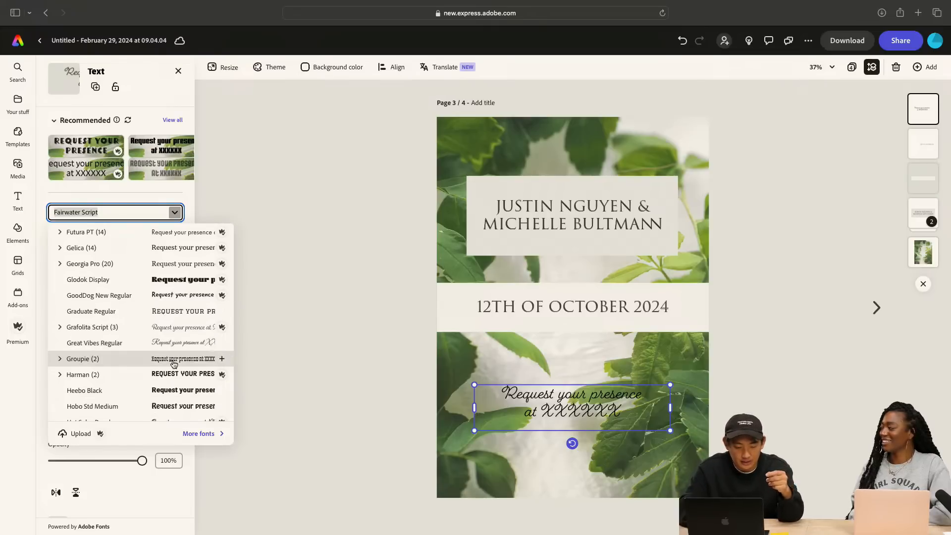
pyautogui.scroll(-4, 173, 365)
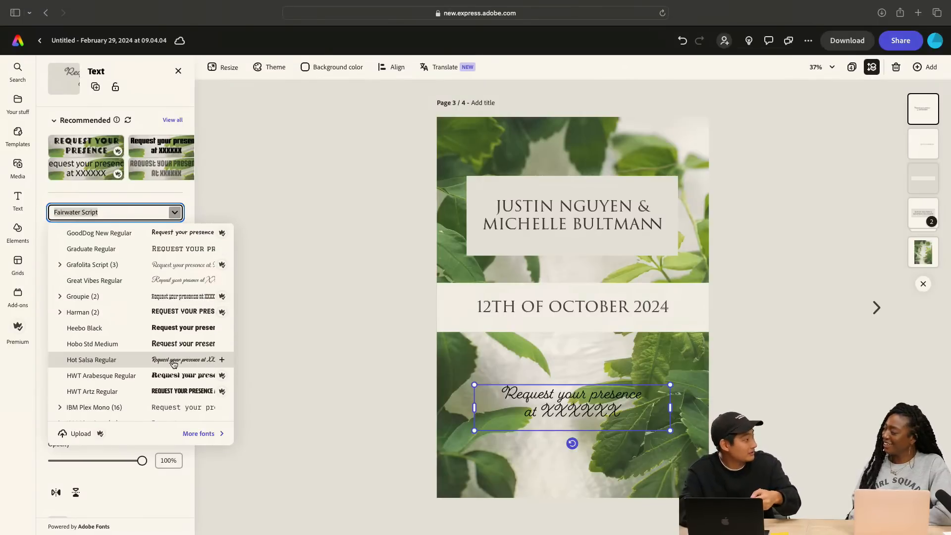
pyautogui.scroll(-5, 174, 364)
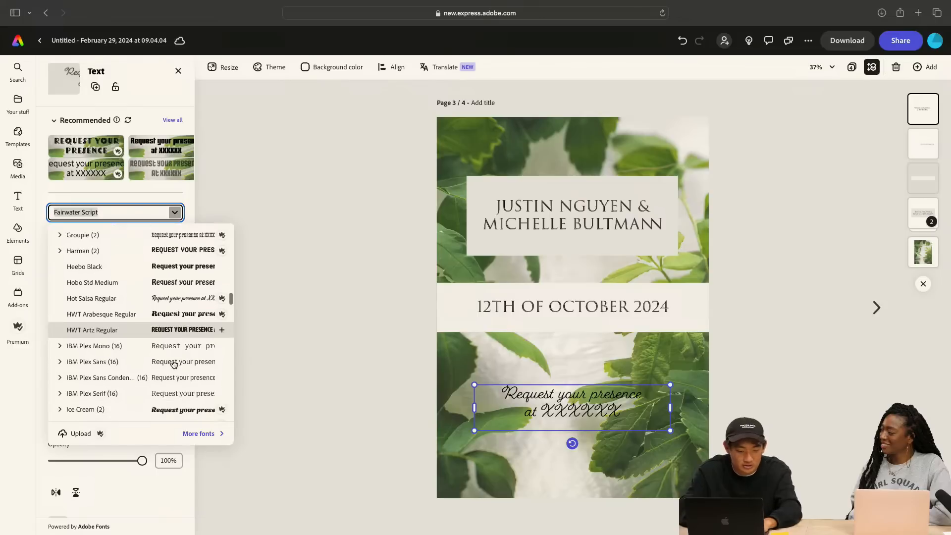
pyautogui.scroll(-4, 183, 371)
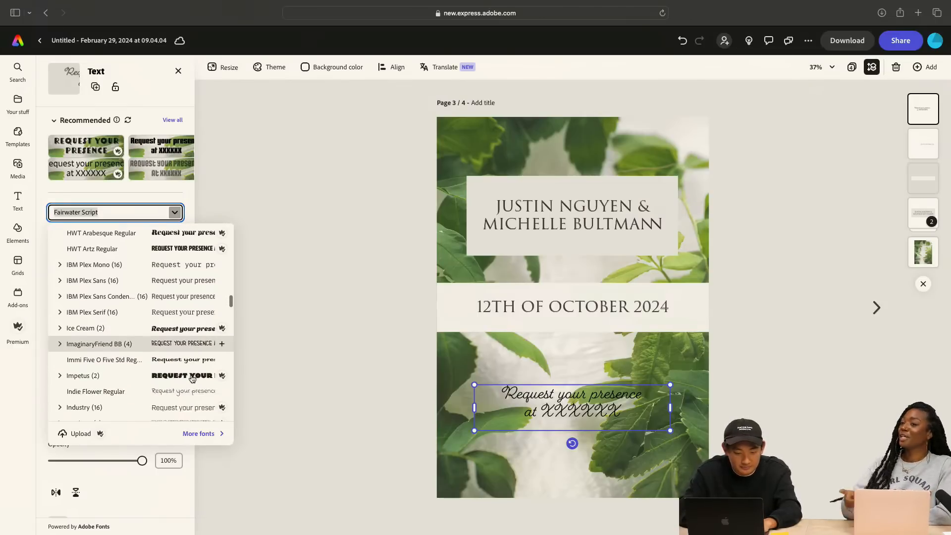
pyautogui.scroll(-6, 192, 378)
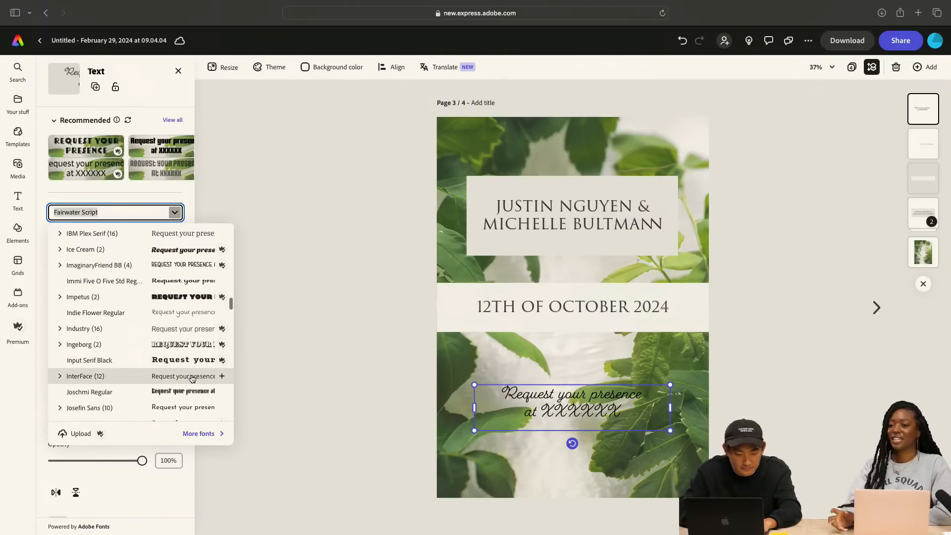
pyautogui.scroll(-5, 193, 366)
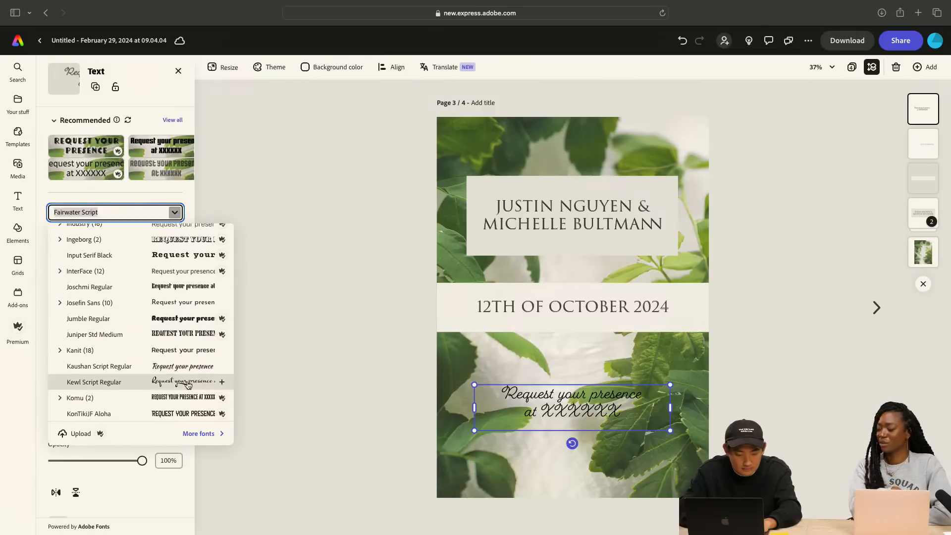
pyautogui.click(187, 382)
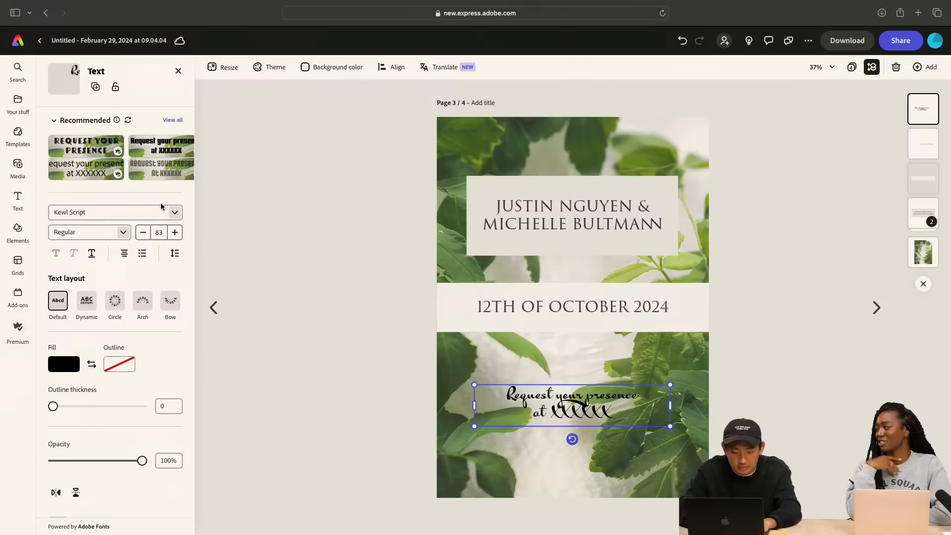
# Set the font of the "Request your presence" text to Leander Script Pro Regular
pyautogui.click(149, 213)
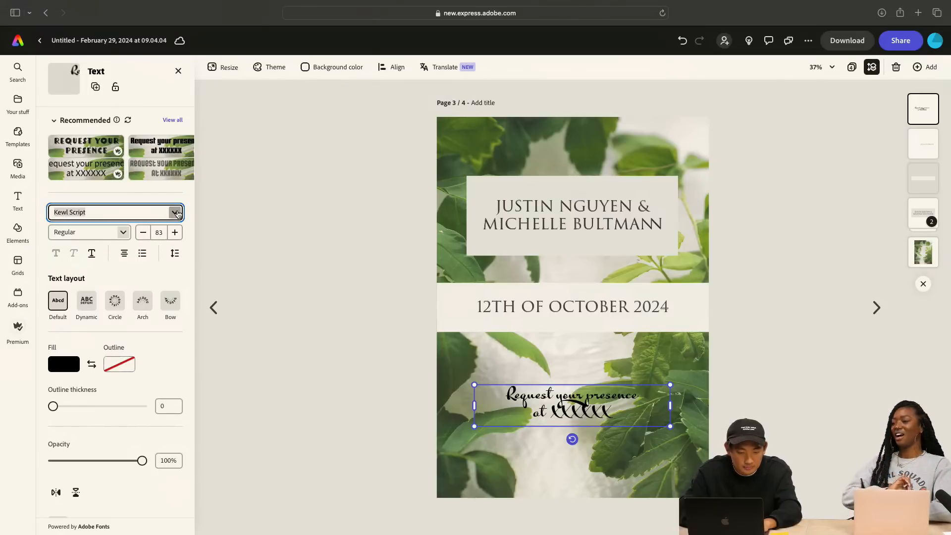
pyautogui.click(177, 212)
pyautogui.scroll(-5, 178, 353)
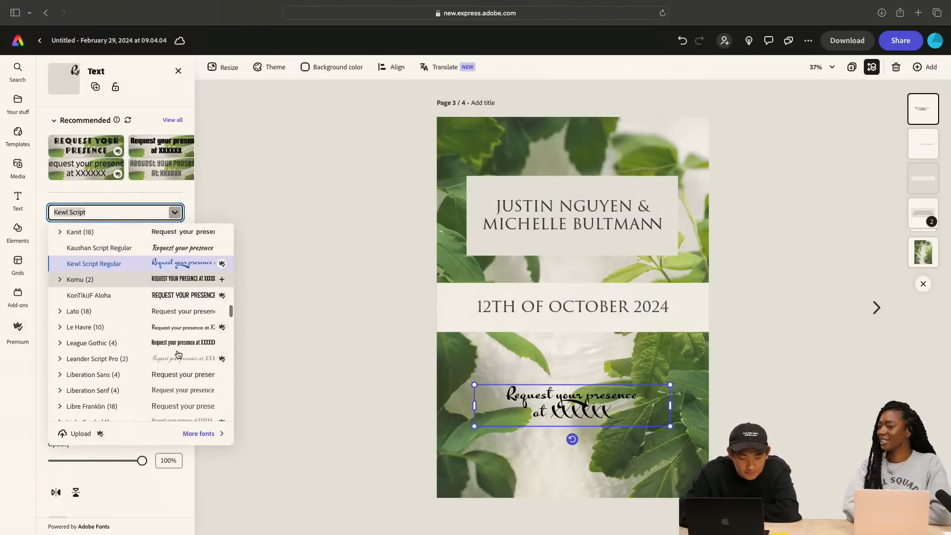
pyautogui.scroll(-1, 178, 353)
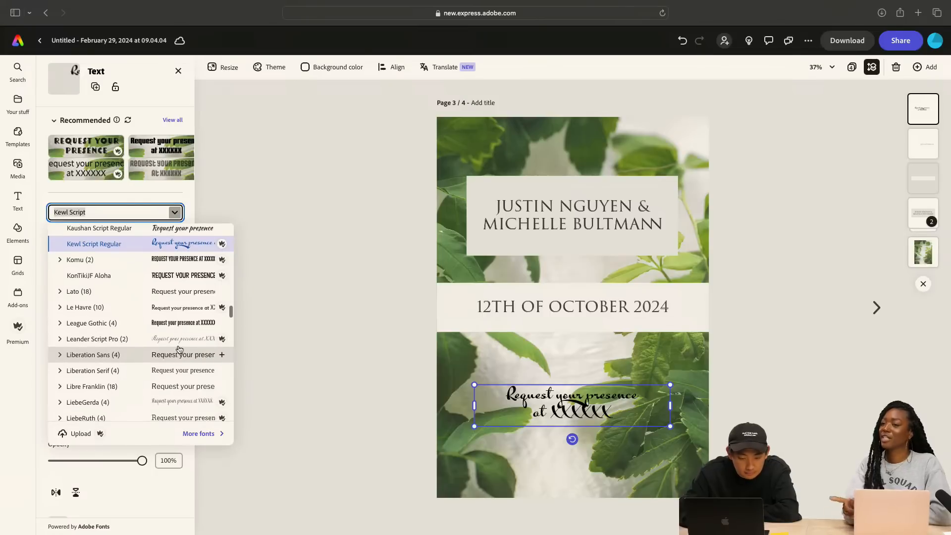
pyautogui.click(180, 339)
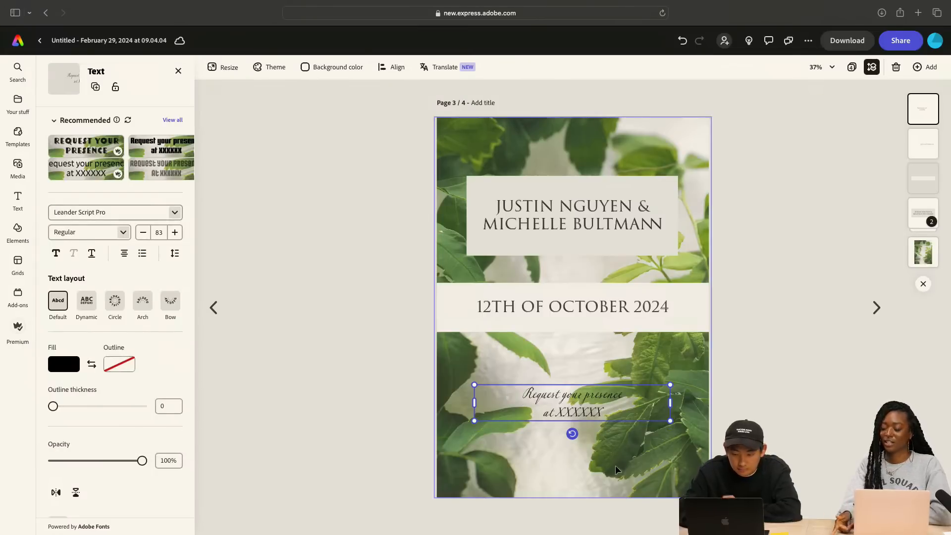
# Enlarge the "Request your presence" text to about size 142 and reposition it centrally below the date band
pyautogui.moveTo(671, 403); pyautogui.dragTo(656, 453)
pyautogui.moveTo(564, 424); pyautogui.dragTo(580, 402)
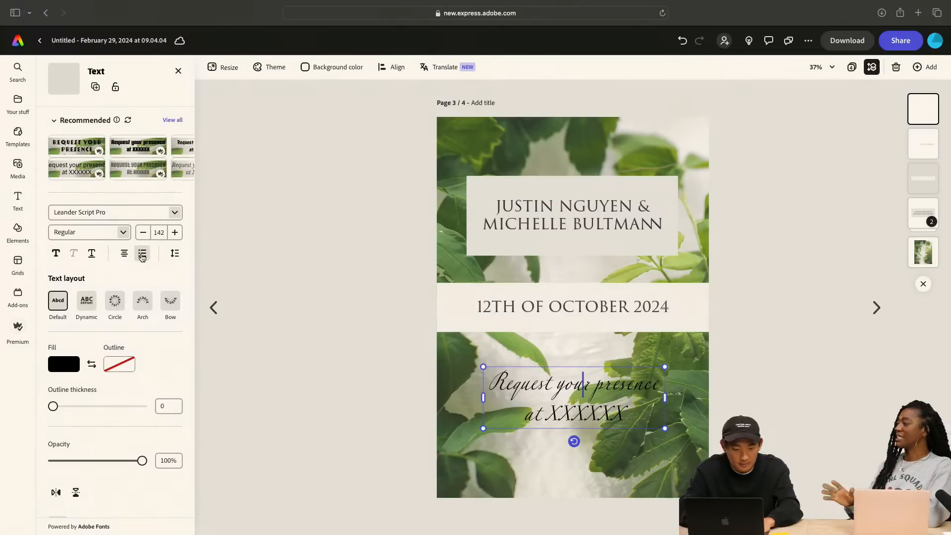
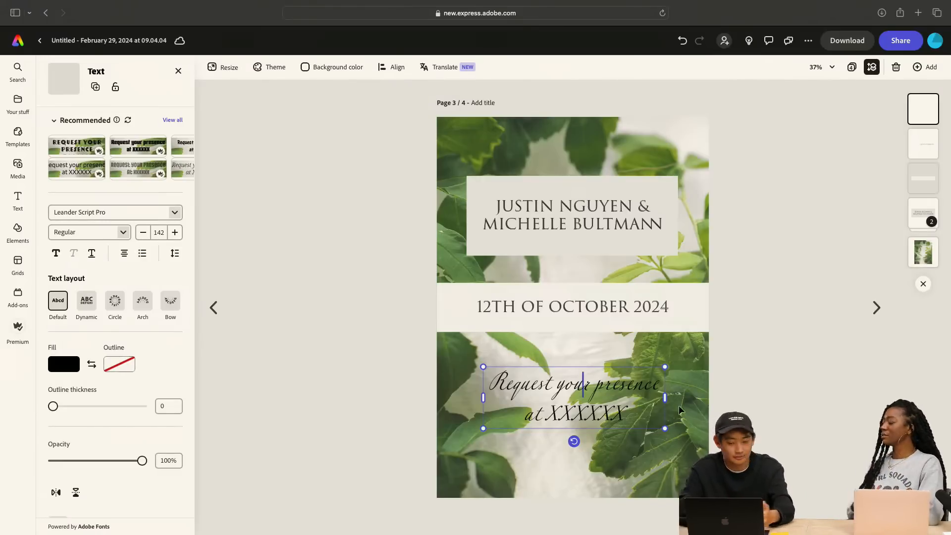
# Set the line spacing of the "Request your presence" text to 1
pyautogui.click(687, 409)
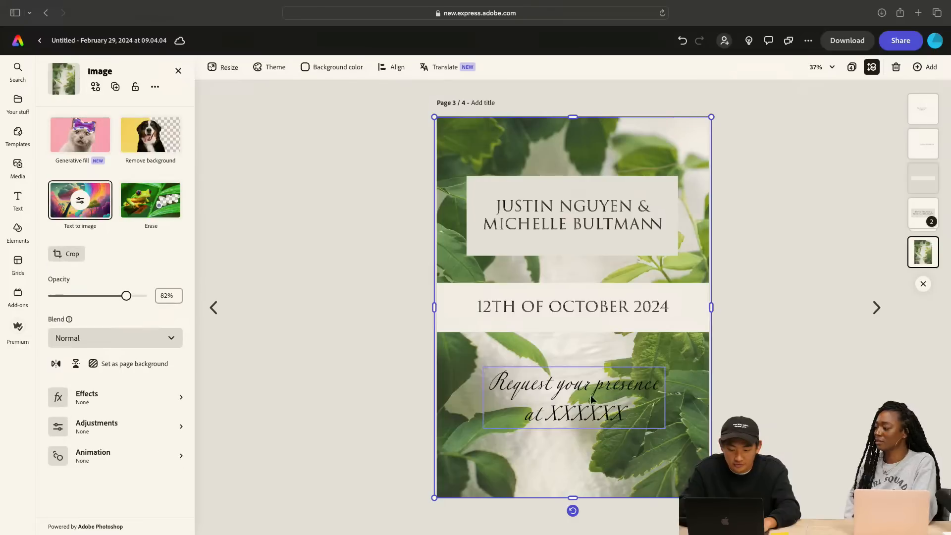
pyautogui.click(607, 395)
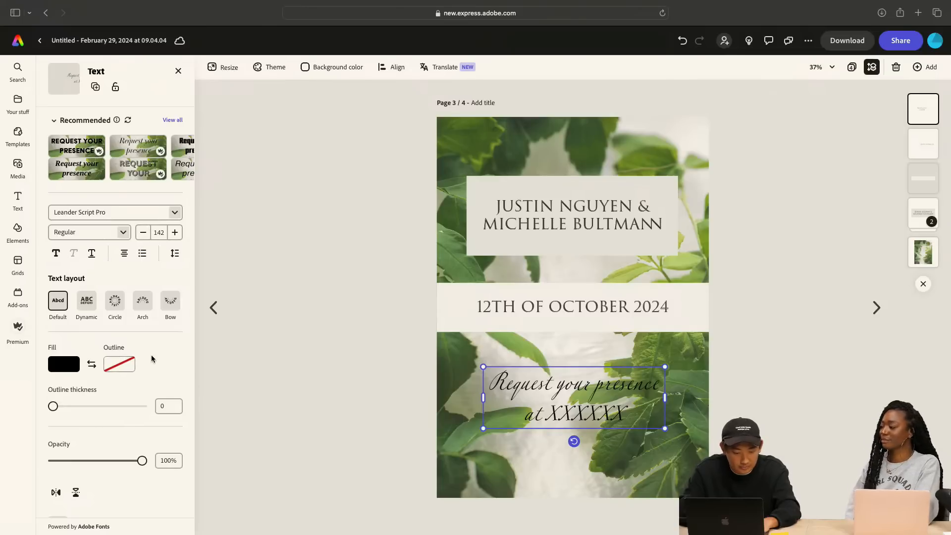
pyautogui.click(174, 253)
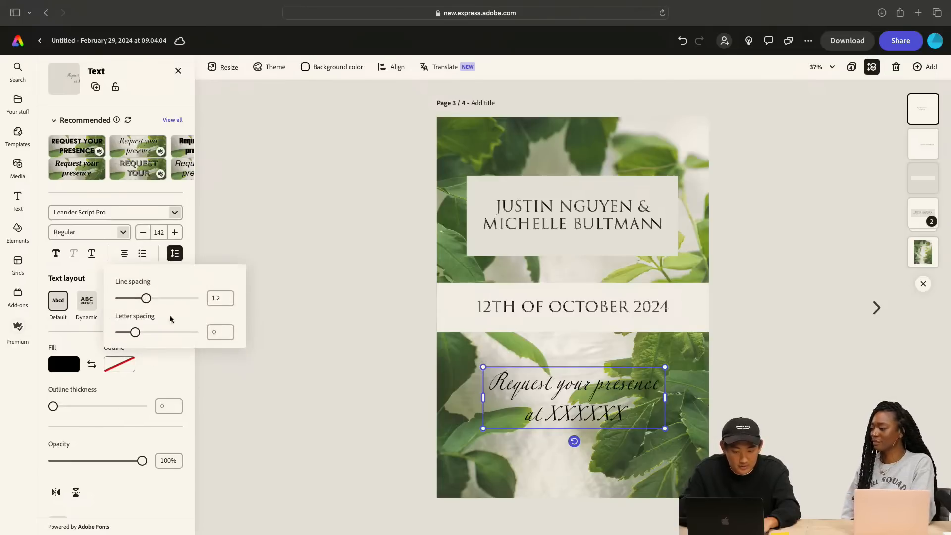
pyautogui.click(219, 295)
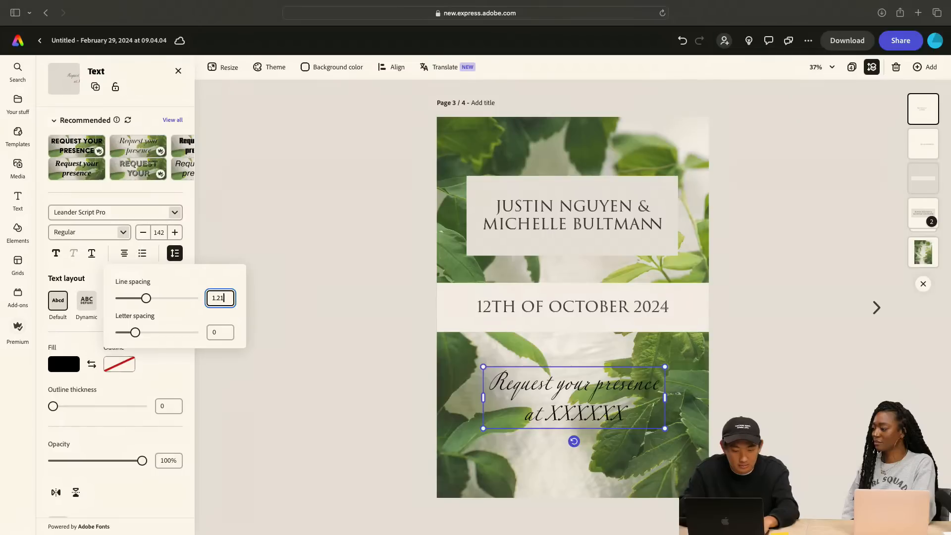
pyautogui.press('BackSpace')
pyautogui.press('BackSpace')
pyautogui.press('Return')
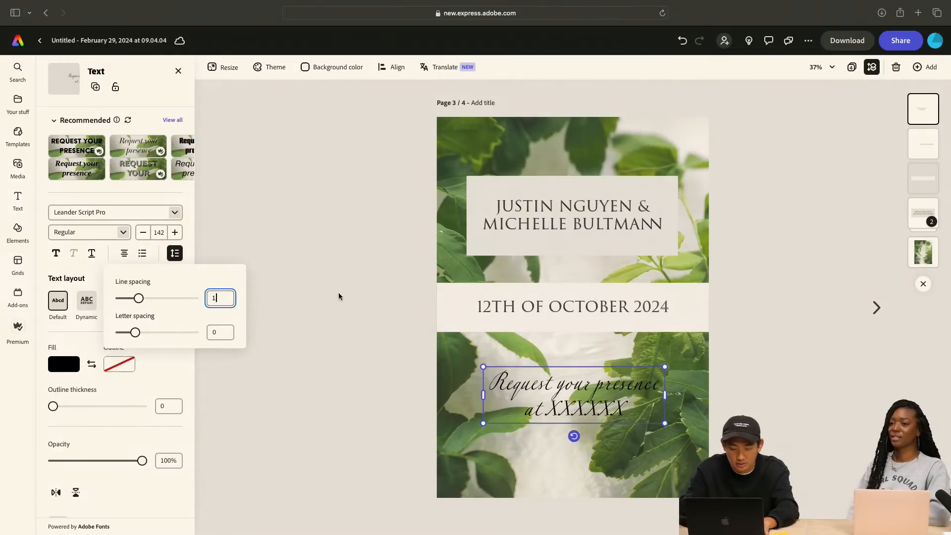
pyautogui.click(341, 286)
pyautogui.click(350, 429)
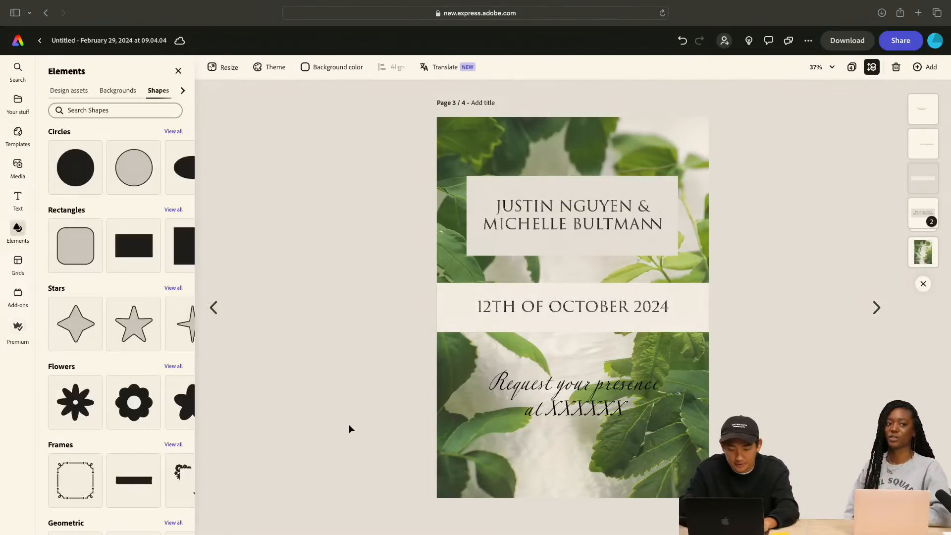
# Shrink the "Request your presence" text to about size 131 and recentre it below the date band
pyautogui.click(602, 397)
pyautogui.moveTo(664, 424); pyautogui.dragTo(652, 419)
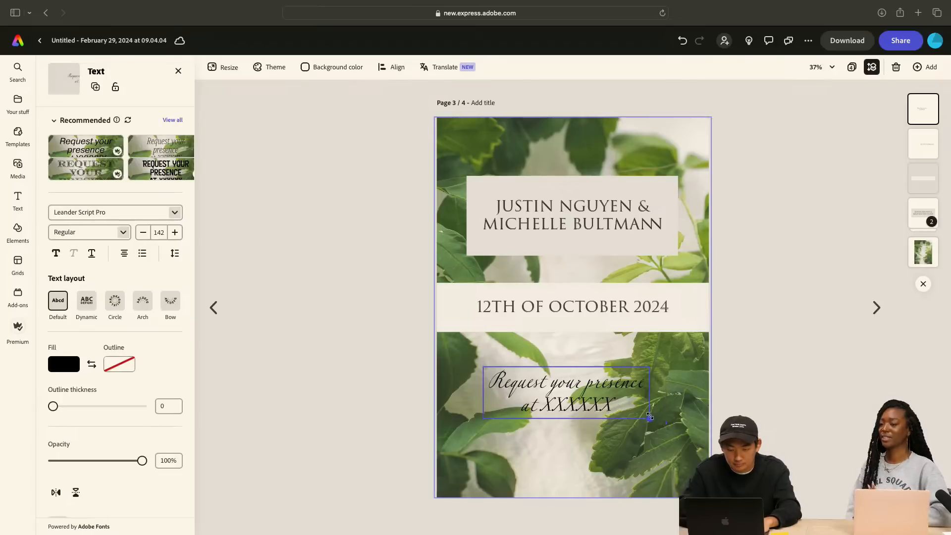
pyautogui.moveTo(590, 397); pyautogui.dragTo(595, 399)
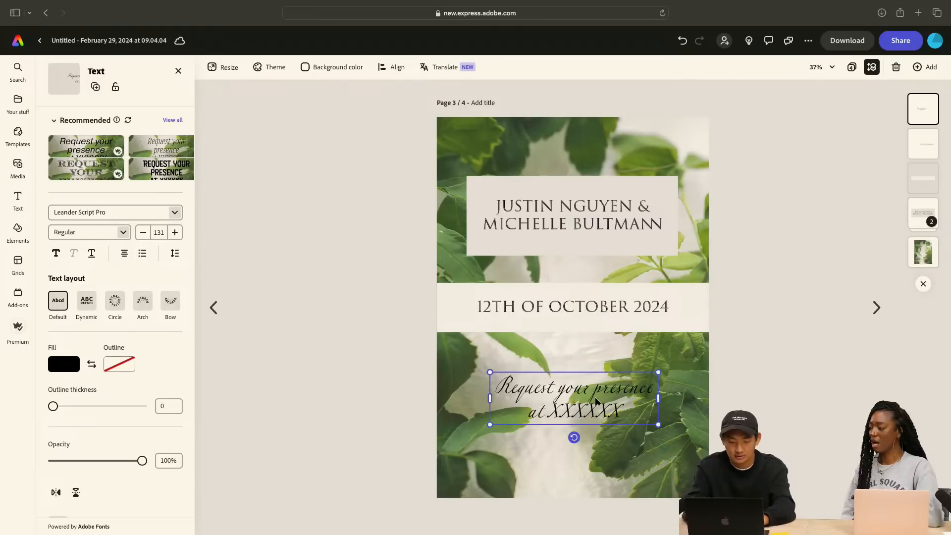
pyautogui.click(699, 403)
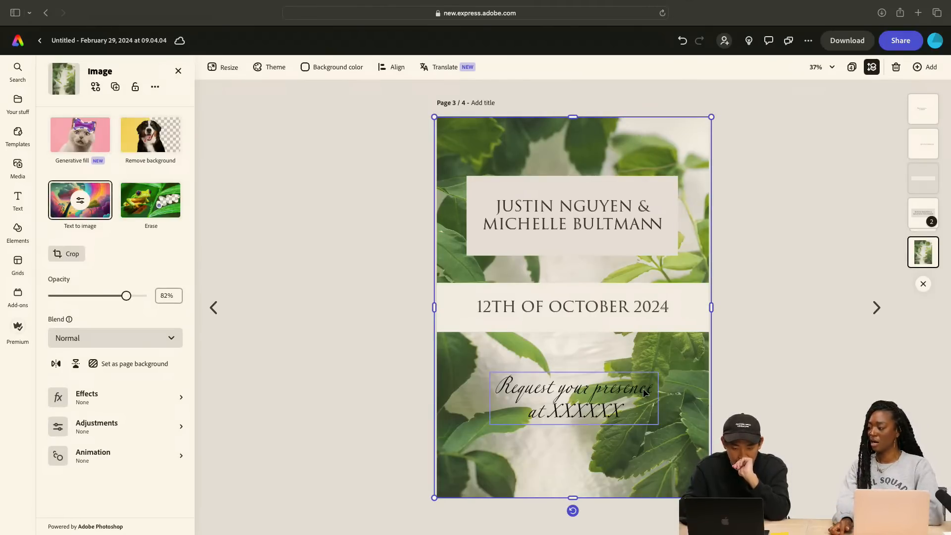
# Try swapping the couple's names block with the "Request your presence" text around the date band, and undo the swap
pyautogui.click(591, 188)
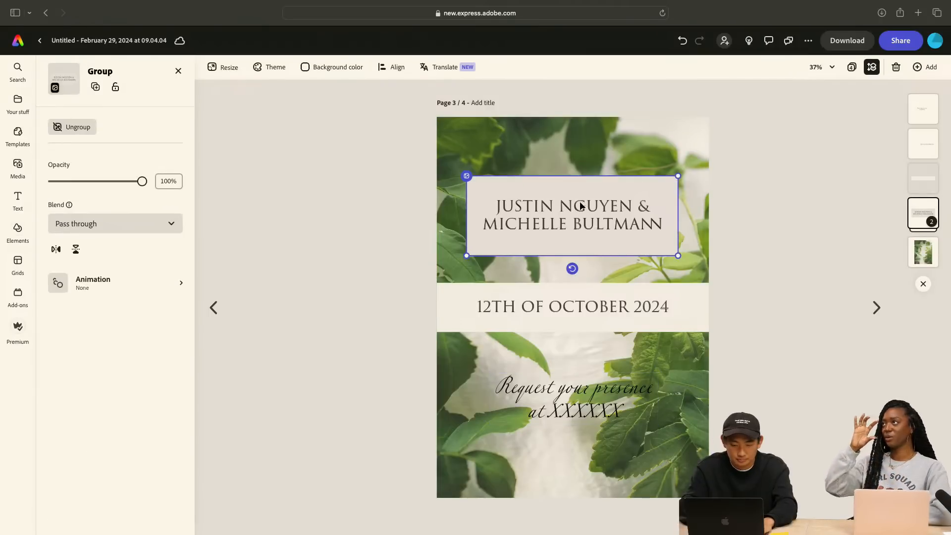
pyautogui.moveTo(578, 206); pyautogui.dragTo(548, 200)
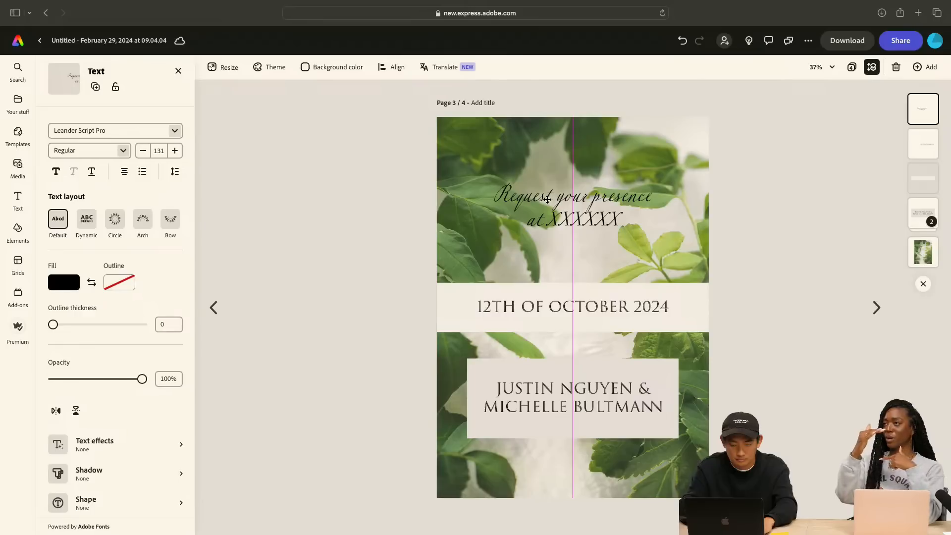
pyautogui.moveTo(547, 199); pyautogui.dragTo(548, 200)
pyautogui.click(779, 253)
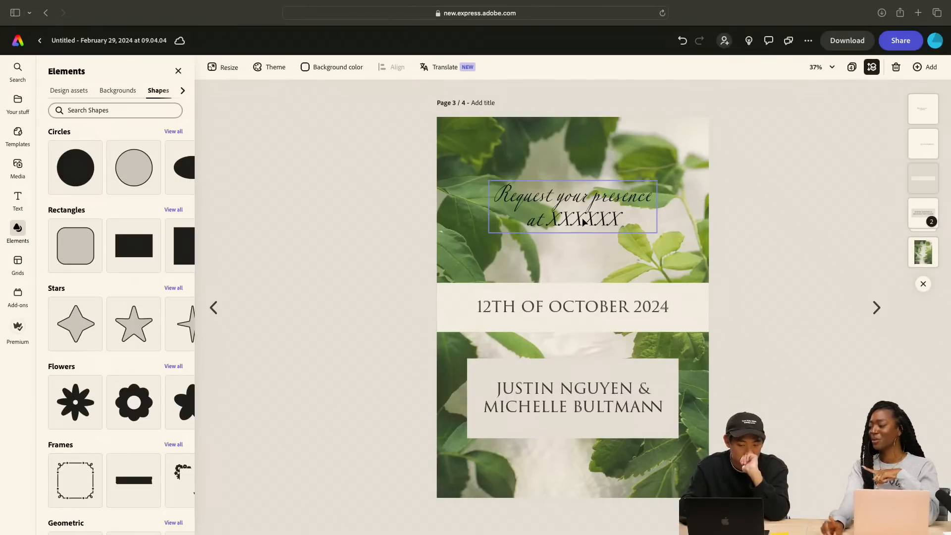
pyautogui.press('super+z')
pyautogui.press('super+z')
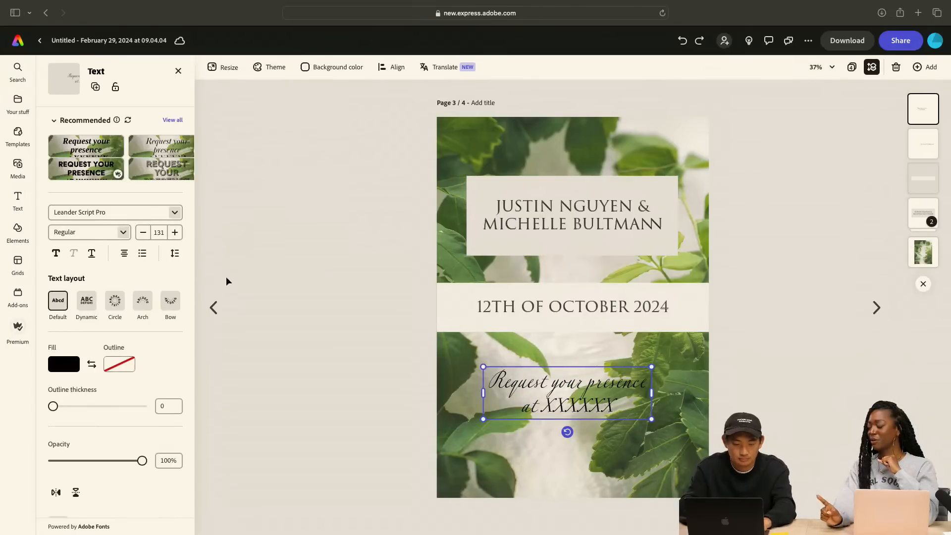
# Swap the date and the "Request your presence" text, placing the request on the cream band and the date below it
pyautogui.click(174, 254)
pyautogui.click(279, 249)
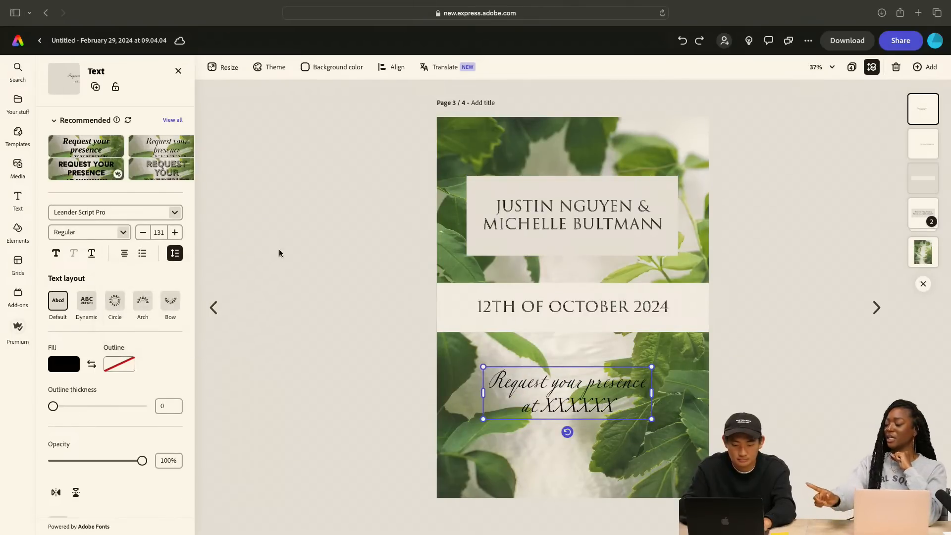
pyautogui.moveTo(546, 300); pyautogui.dragTo(568, 294)
pyautogui.click(786, 340)
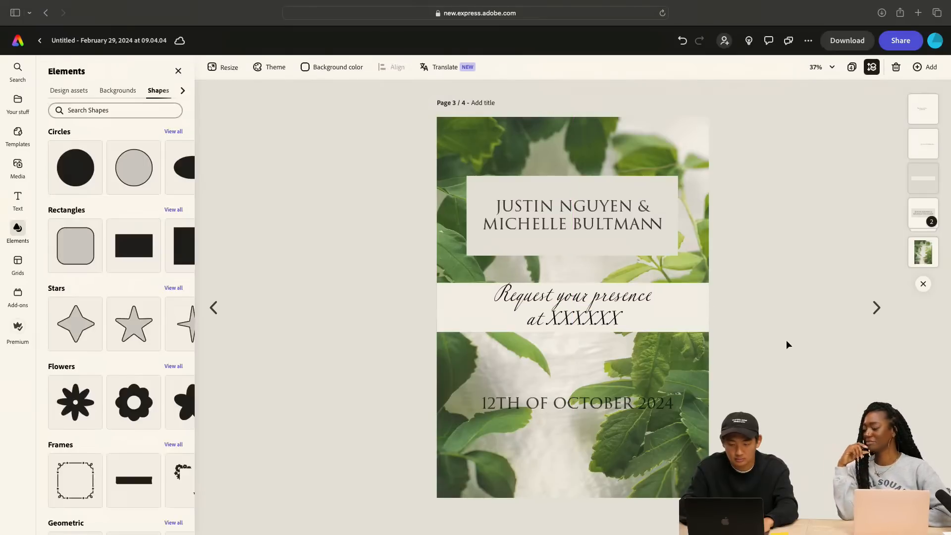
# Shrink the "Request your presence" text to about size 122 and centre it within the cream band
pyautogui.click(617, 316)
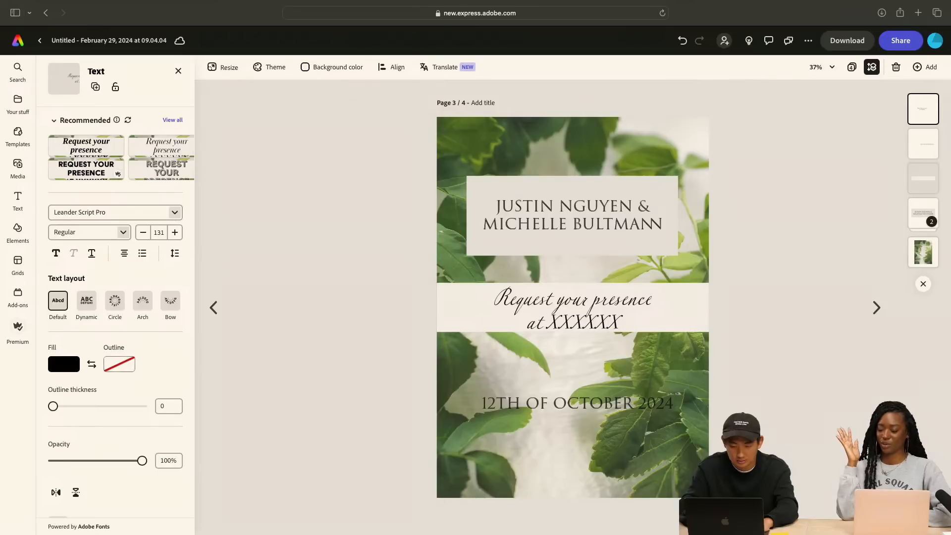
pyautogui.moveTo(657, 336); pyautogui.dragTo(644, 331)
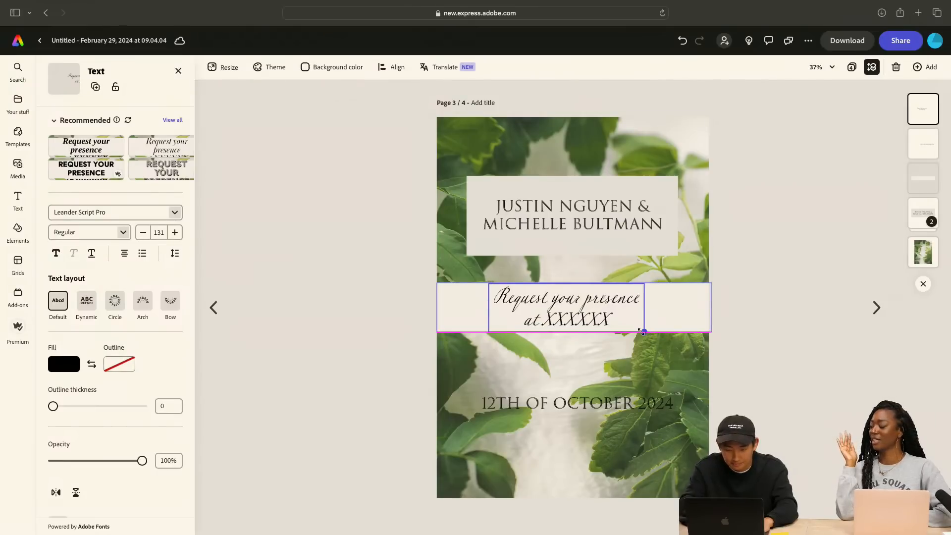
pyautogui.moveTo(583, 314); pyautogui.dragTo(589, 313)
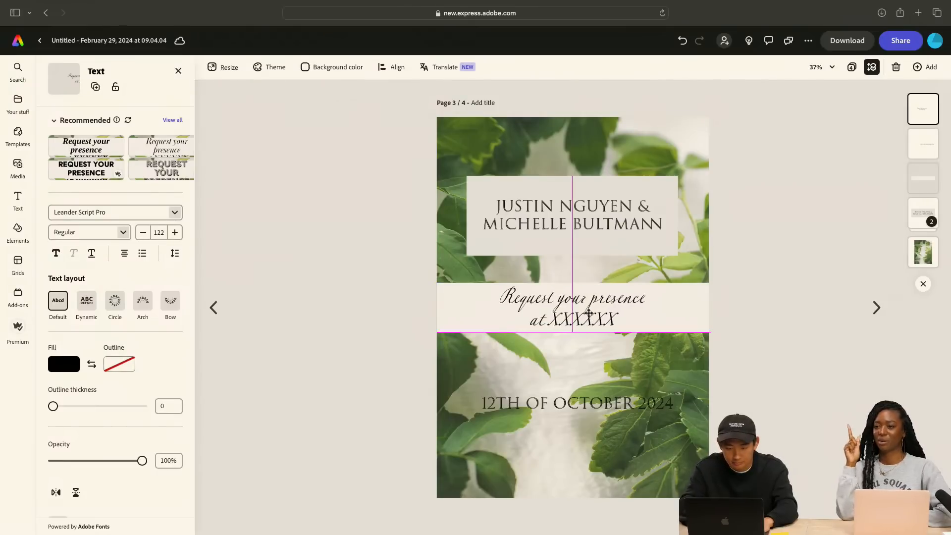
pyautogui.click(771, 360)
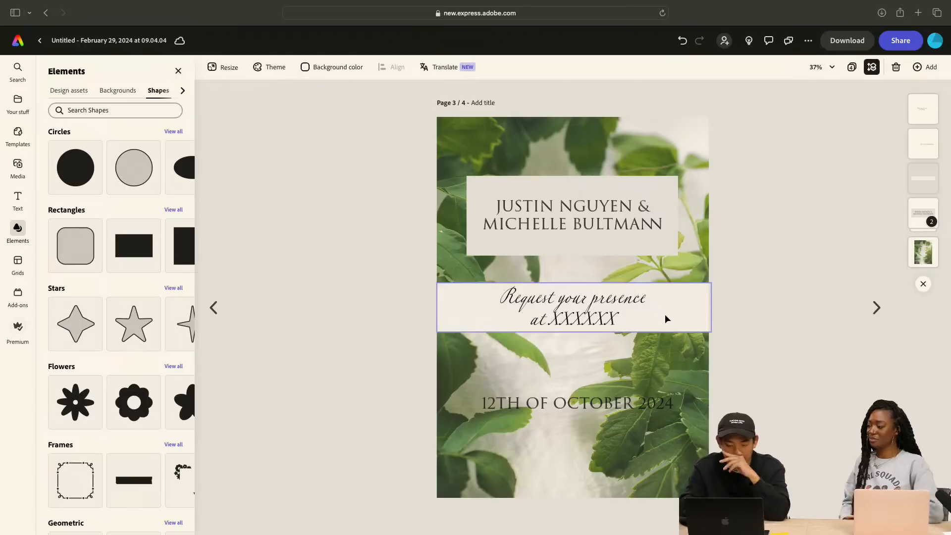
# Generate a "shells" text effect with Medium fit and Realistic style on the "12th of October 2024" text
pyautogui.click(582, 402)
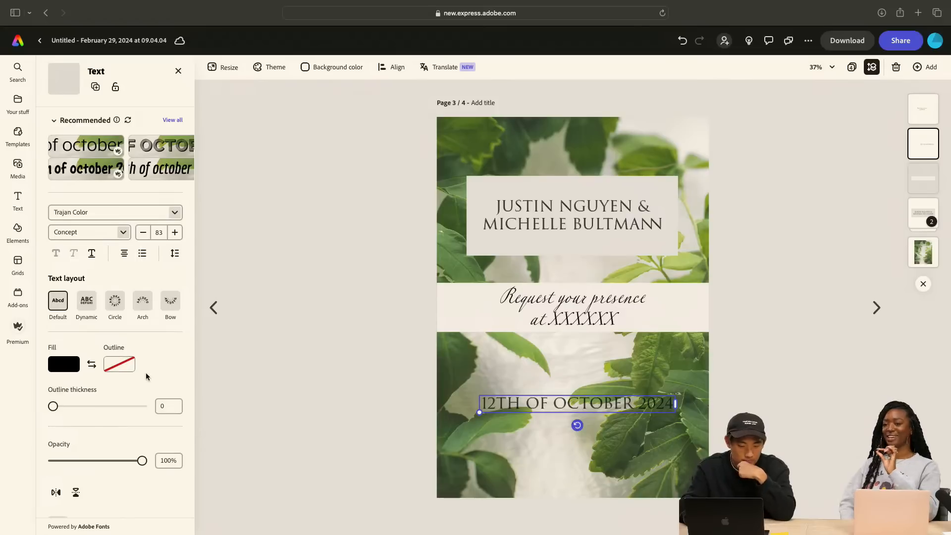
pyautogui.scroll(-3, 145, 372)
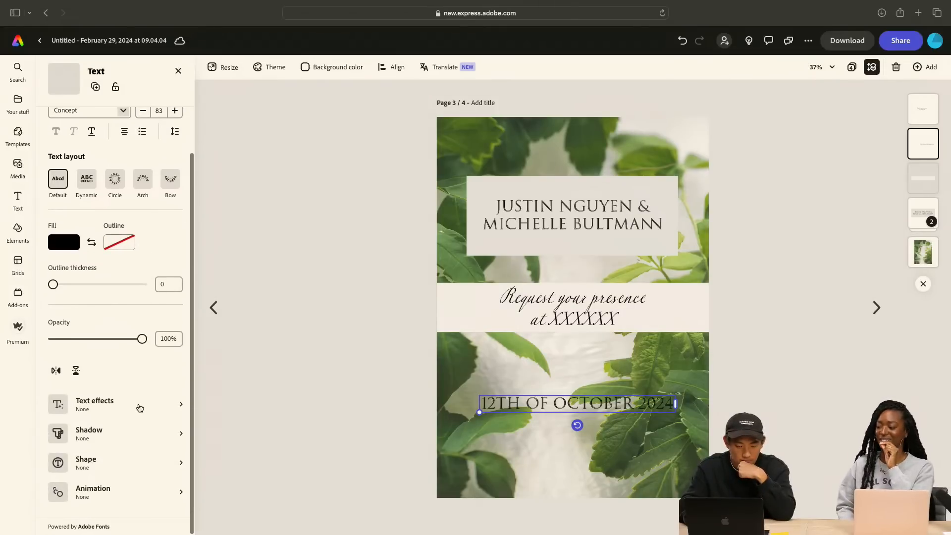
pyautogui.click(138, 406)
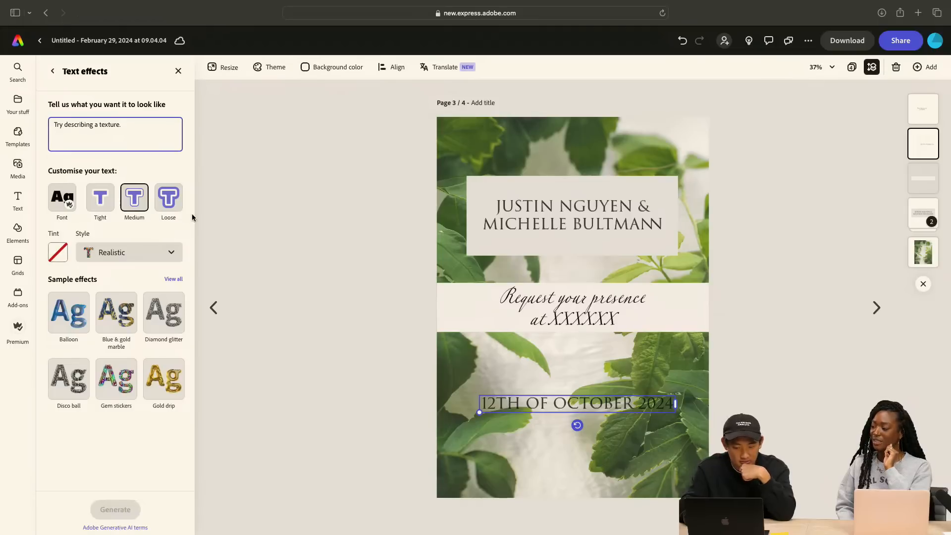
pyautogui.click(107, 127)
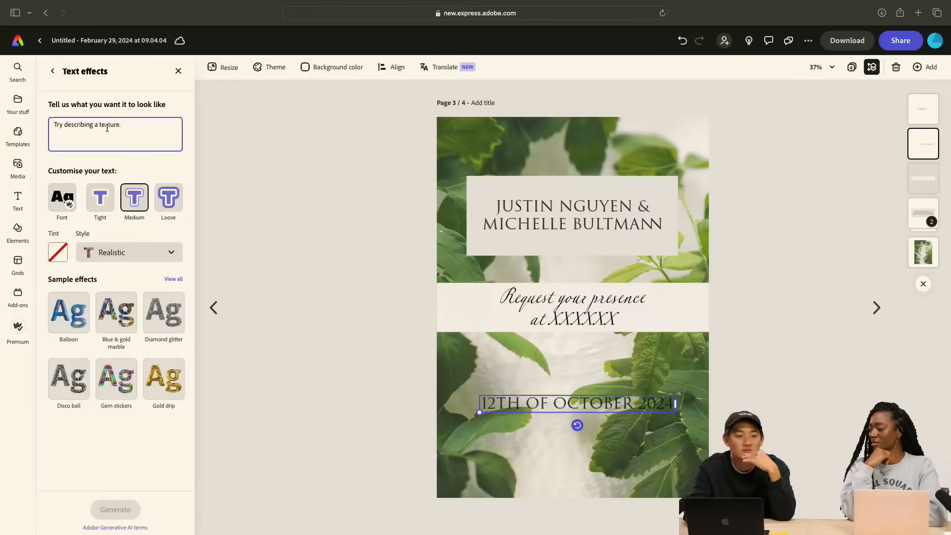
pyautogui.write('sc')
pyautogui.press('BackSpace')
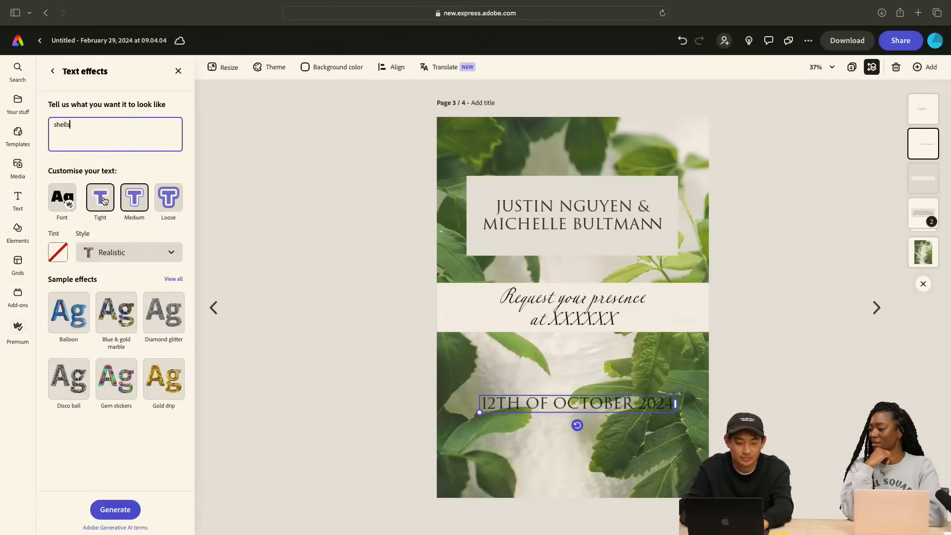
pyautogui.click(144, 214)
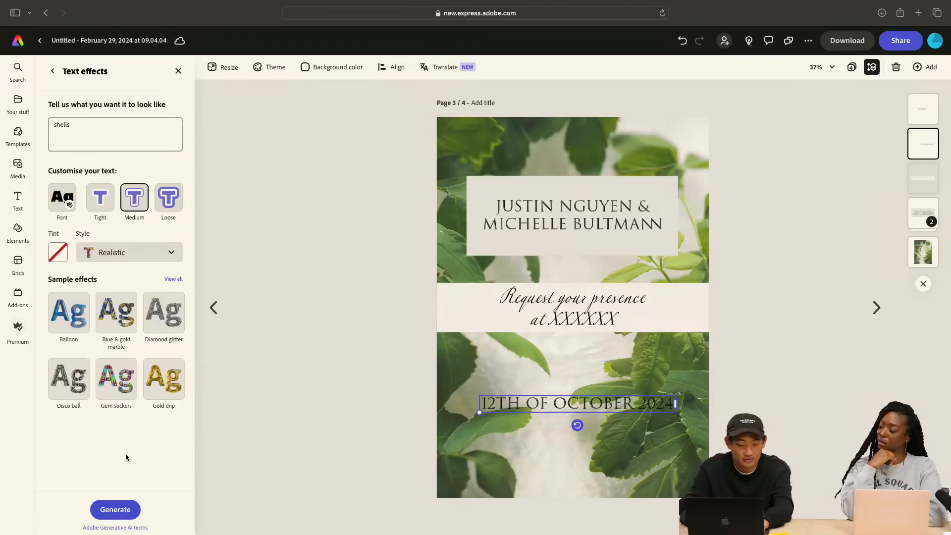
pyautogui.click(124, 505)
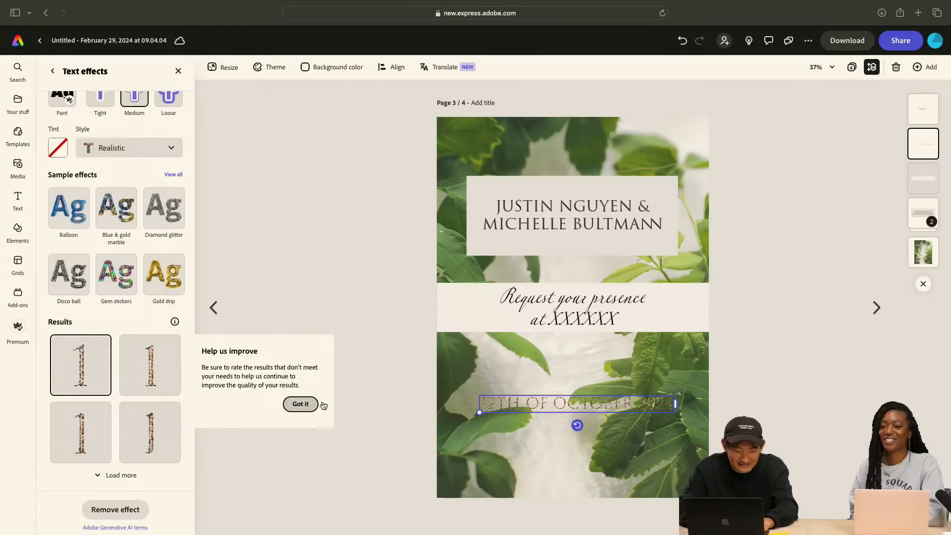
# Start replacing the date's text effect description with "dark"
pyautogui.scroll(4, 137, 322)
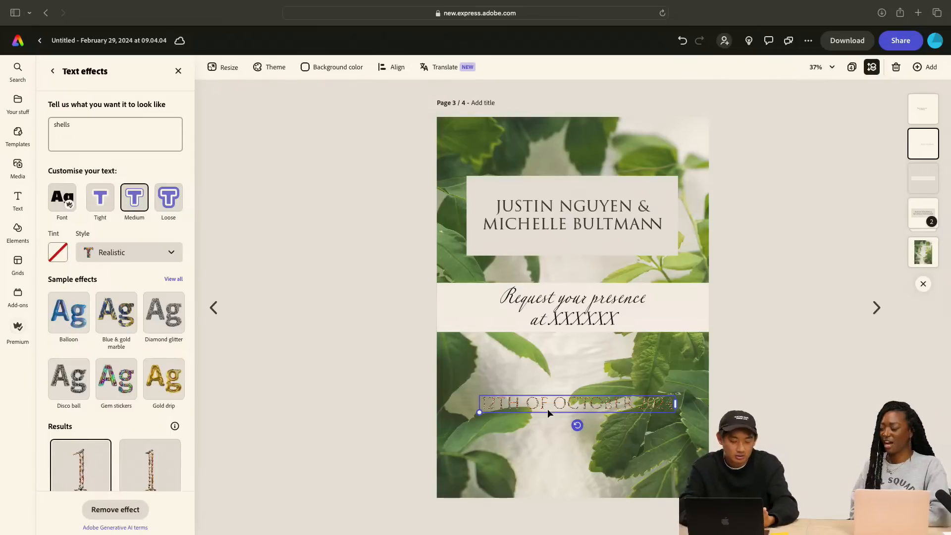
pyautogui.doubleClick(101, 128)
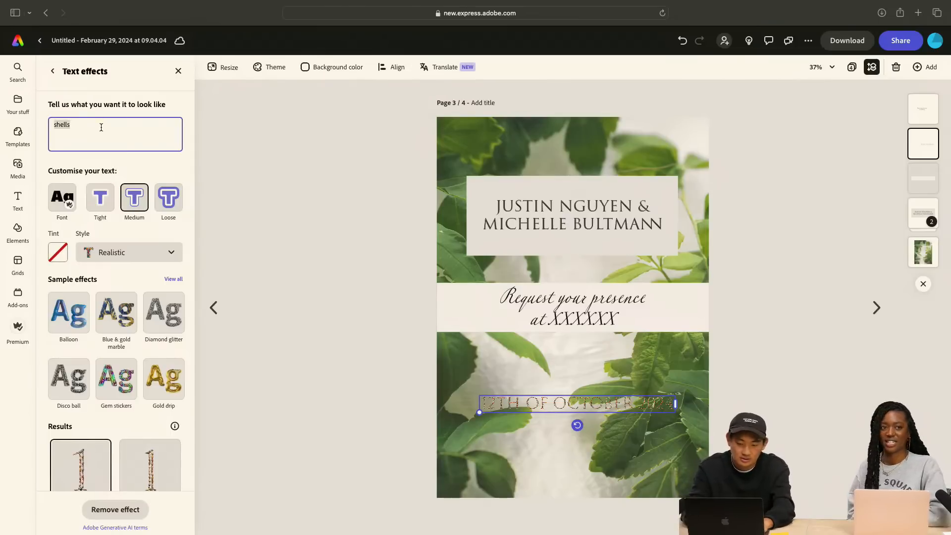
pyautogui.write('dark')
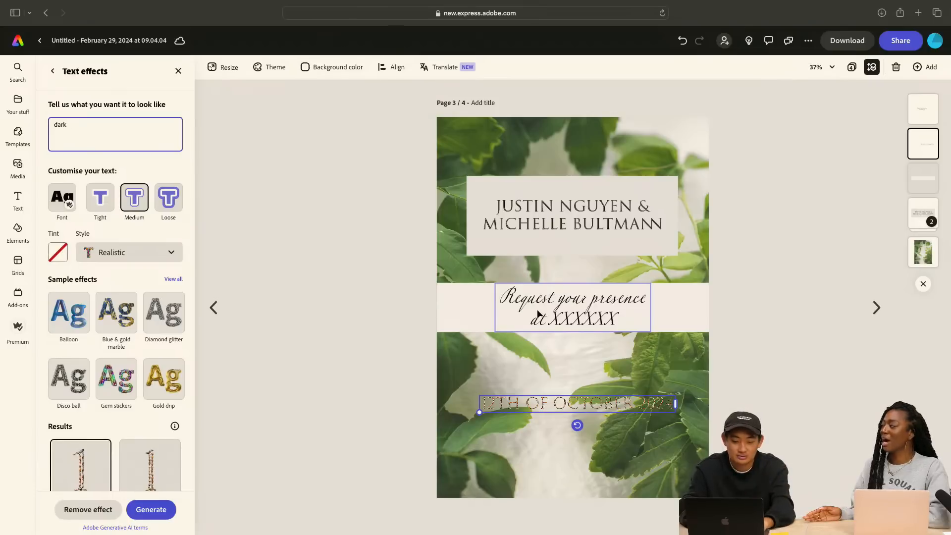
# Extend the cream band downward to just above the date text
pyautogui.click(474, 312)
pyautogui.moveTo(576, 343); pyautogui.dragTo(574, 376)
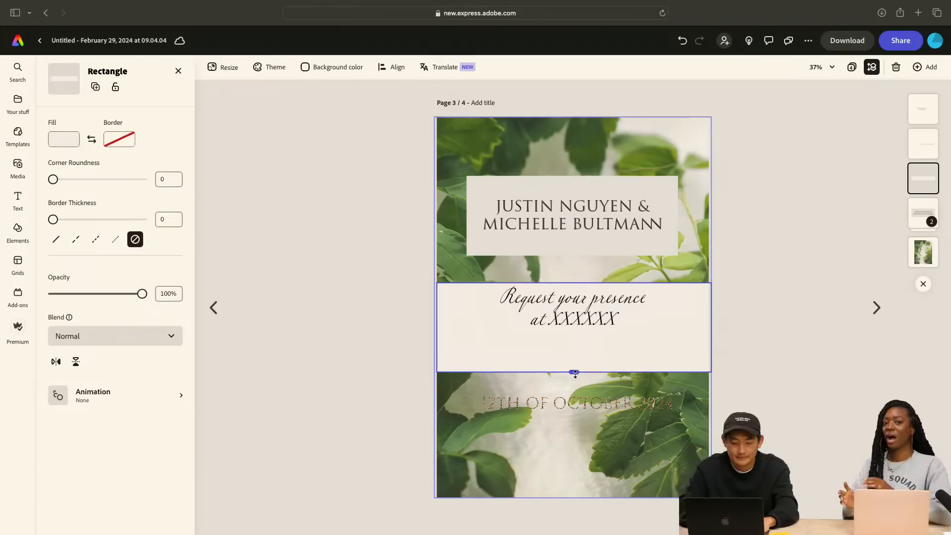
# Replace the "Request your presence at XXXXXX" script wording on the cream band with "Save The Date"
pyautogui.doubleClick(590, 324)
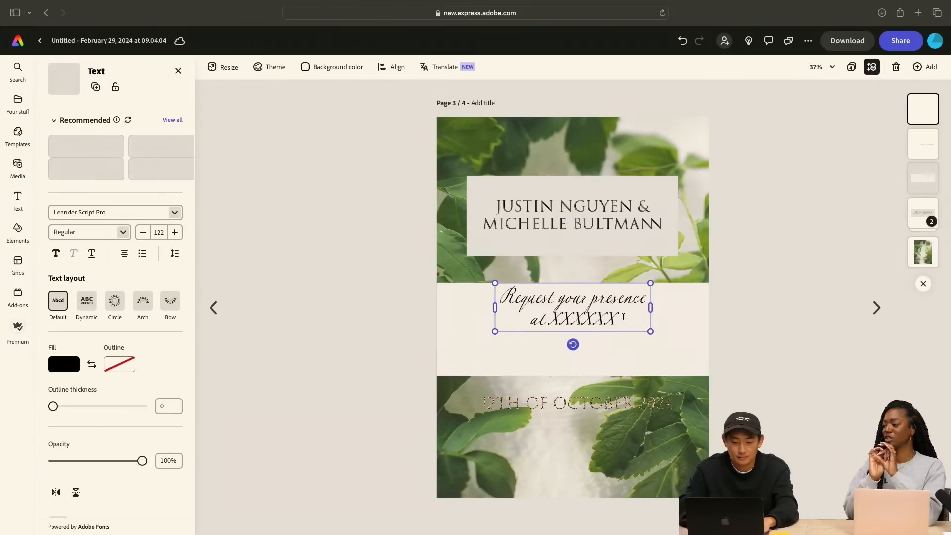
pyautogui.moveTo(617, 321); pyautogui.dragTo(532, 326)
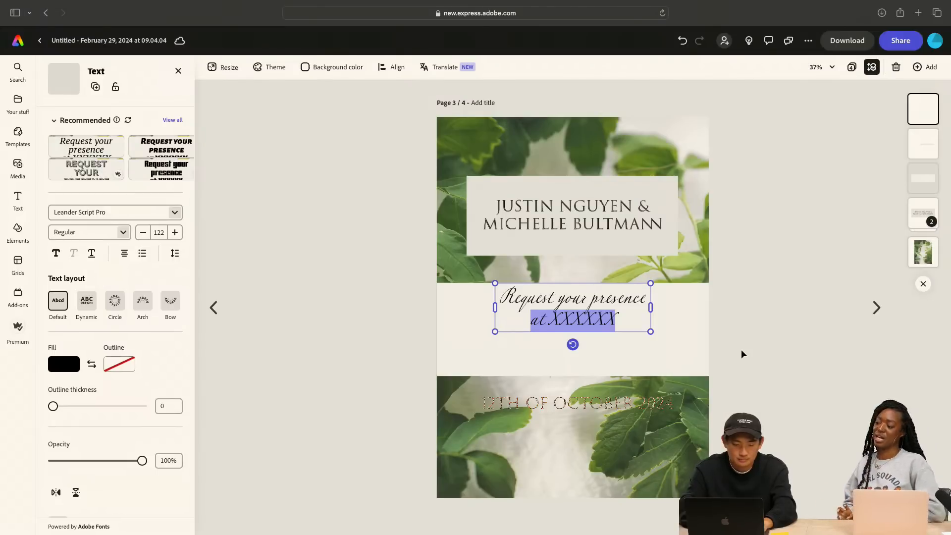
pyautogui.tripleClick(628, 321)
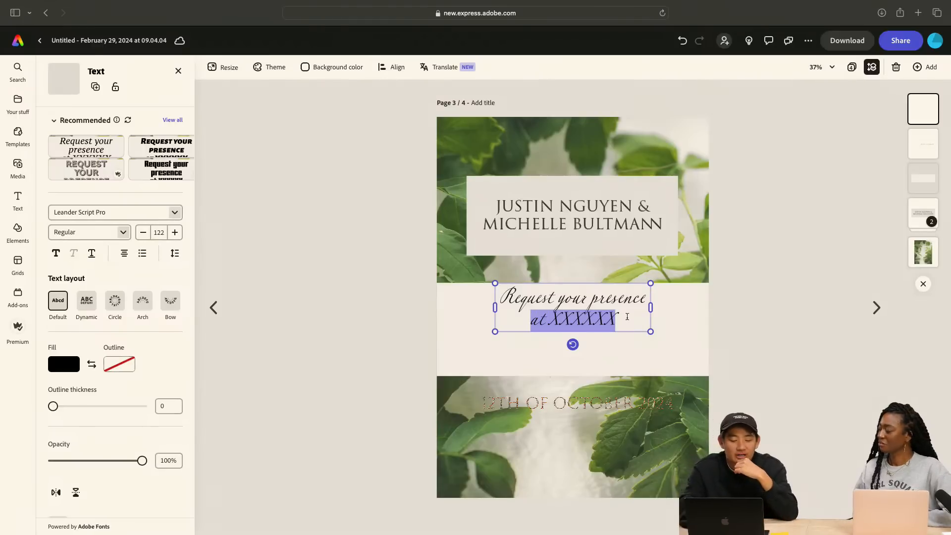
pyautogui.click(627, 321)
pyautogui.moveTo(627, 321); pyautogui.dragTo(502, 292)
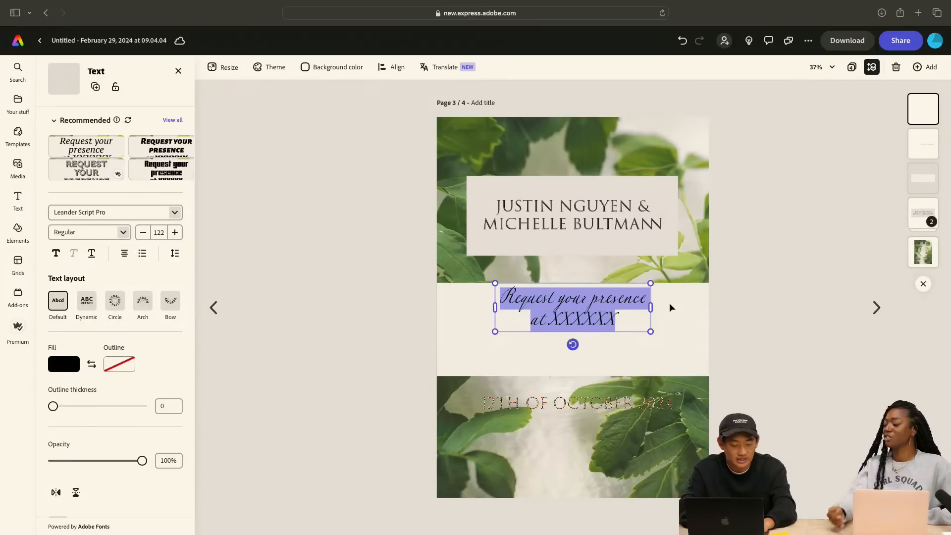
pyautogui.write('Save the')
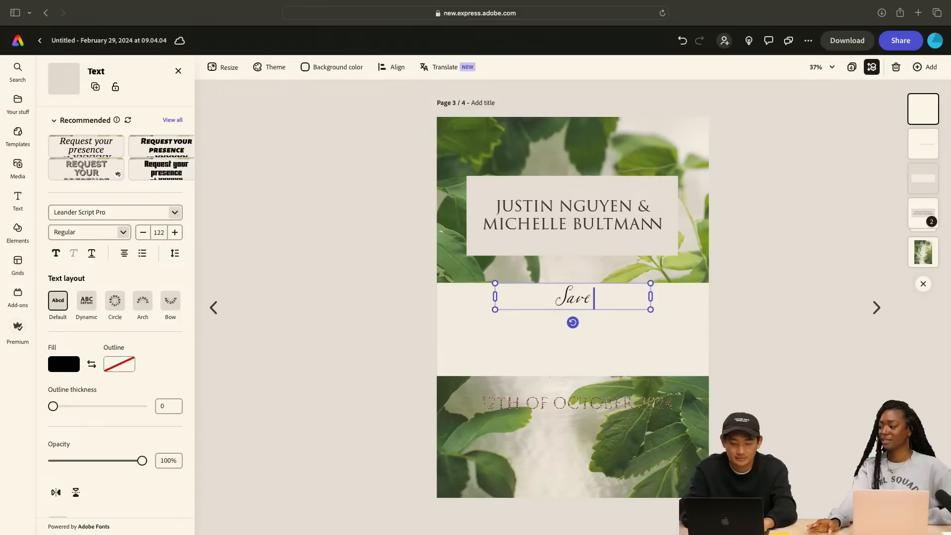
pyautogui.press('BackSpace')
pyautogui.press('BackSpace')
pyautogui.press('BackSpace')
pyautogui.press('BackSpace')
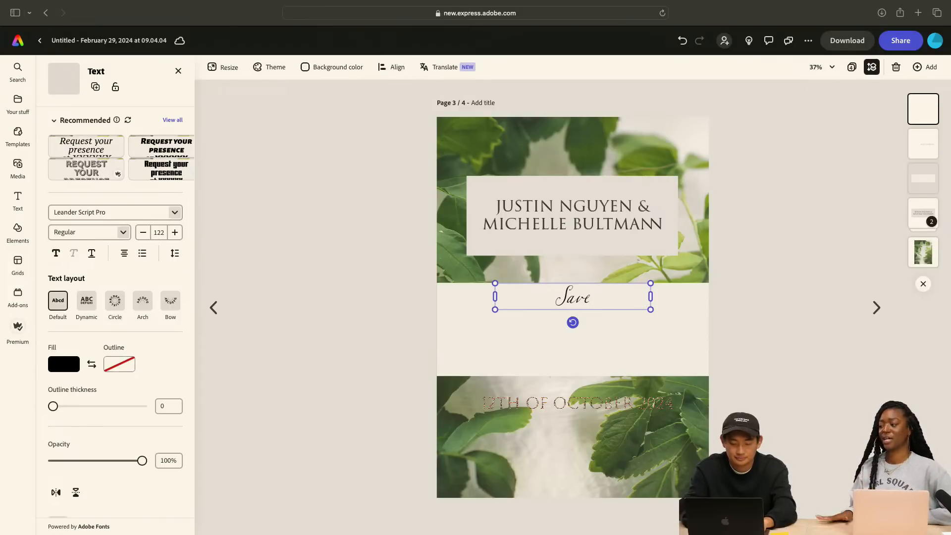
pyautogui.write('The Date')
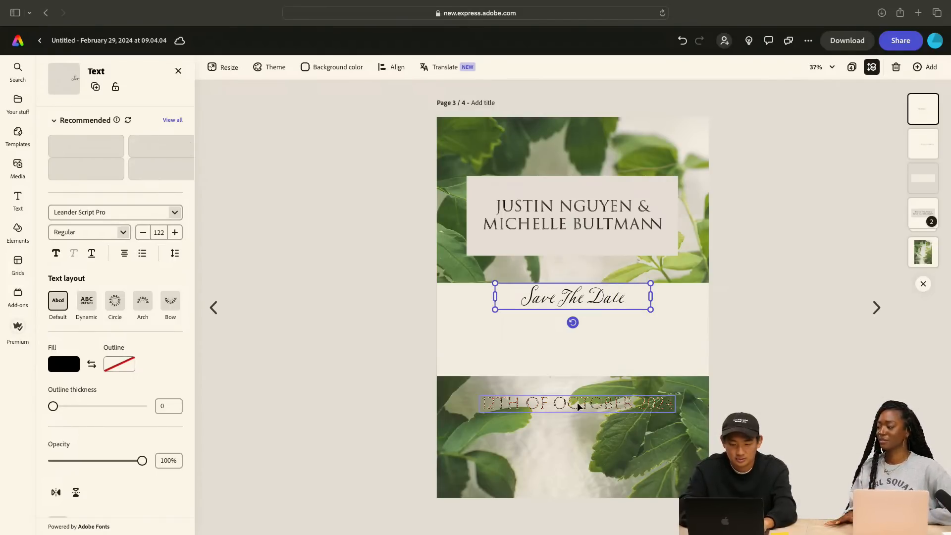
# Move the "Save The Date" text slightly down from the top edge of the cream band, keeping it centred
pyautogui.doubleClick(630, 301)
pyautogui.click(633, 298)
pyautogui.click(647, 332)
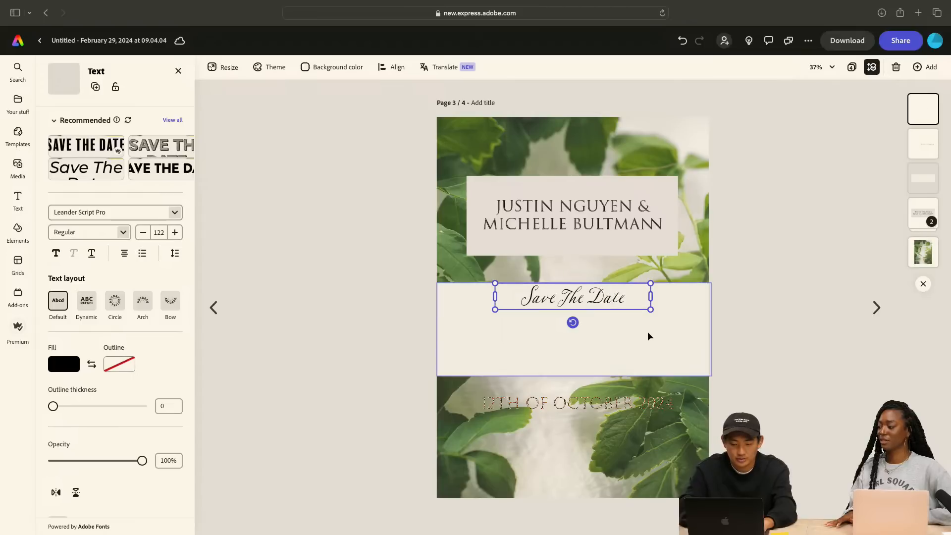
pyautogui.moveTo(582, 309); pyautogui.dragTo(582, 321)
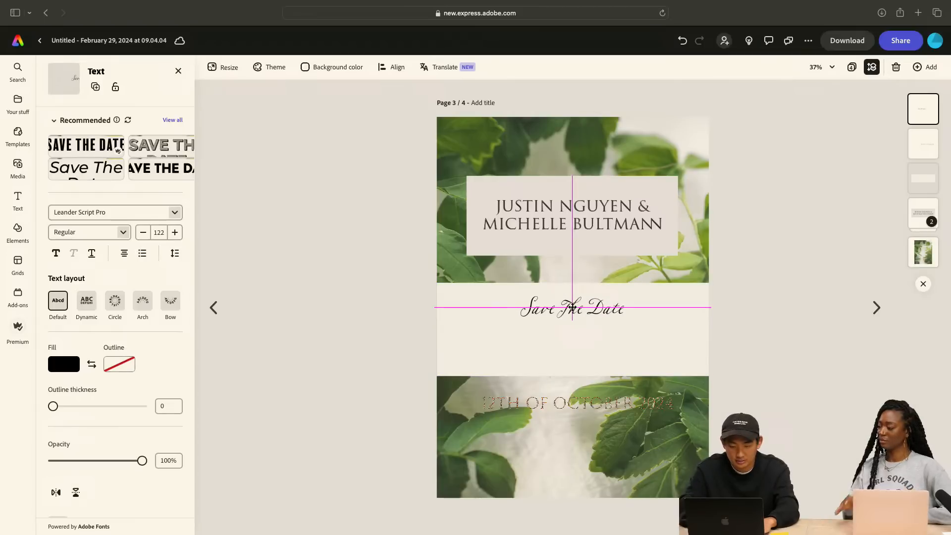
# Try a pasted plain "12TH OF OCTOBER 2024" text below "Save The Date" on the cream band, and delete it
pyautogui.click(628, 347)
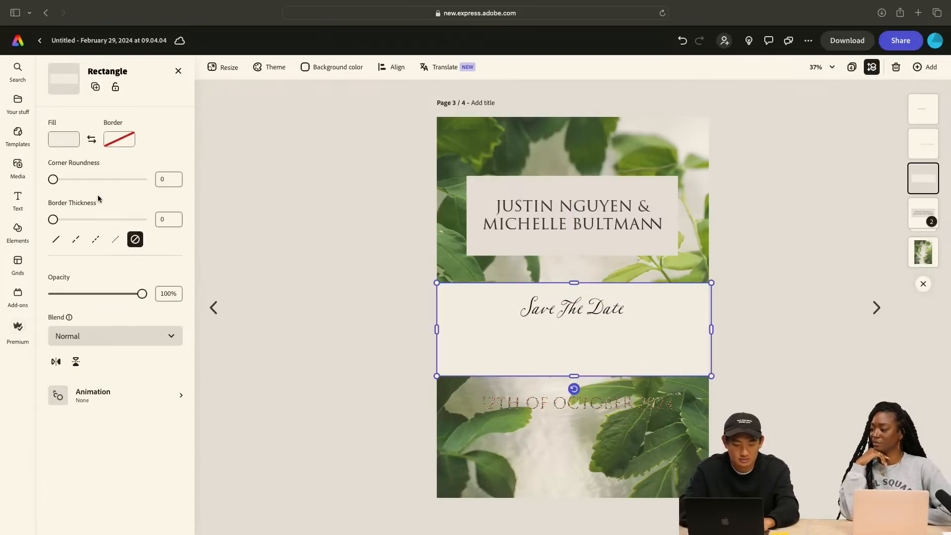
pyautogui.hotkey('ctrl', 'v')
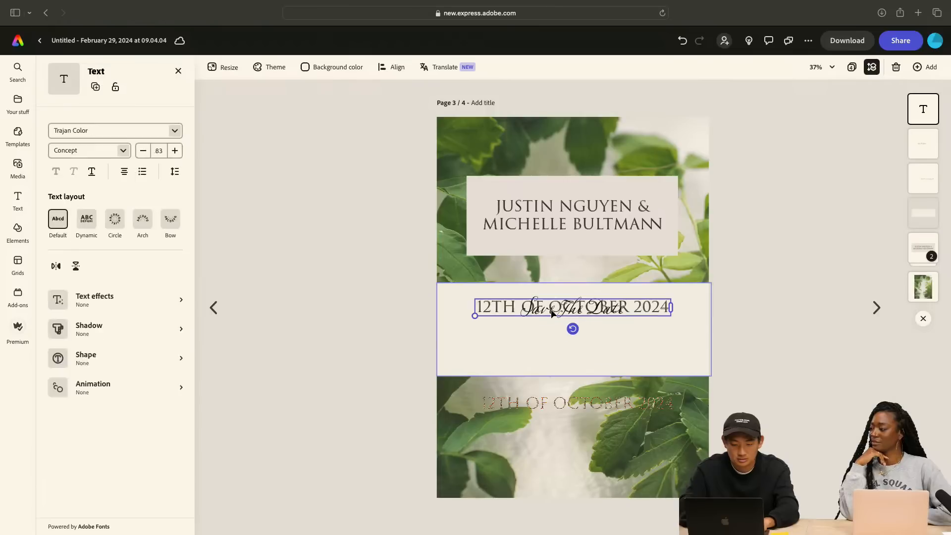
pyautogui.moveTo(572, 307); pyautogui.dragTo(572, 357)
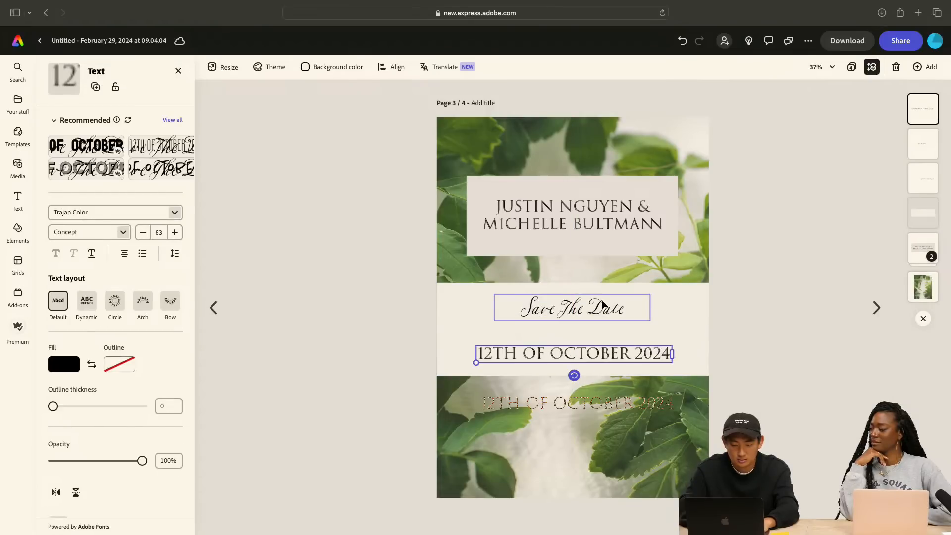
pyautogui.click(589, 311)
pyautogui.click(593, 353)
pyautogui.press('Delete')
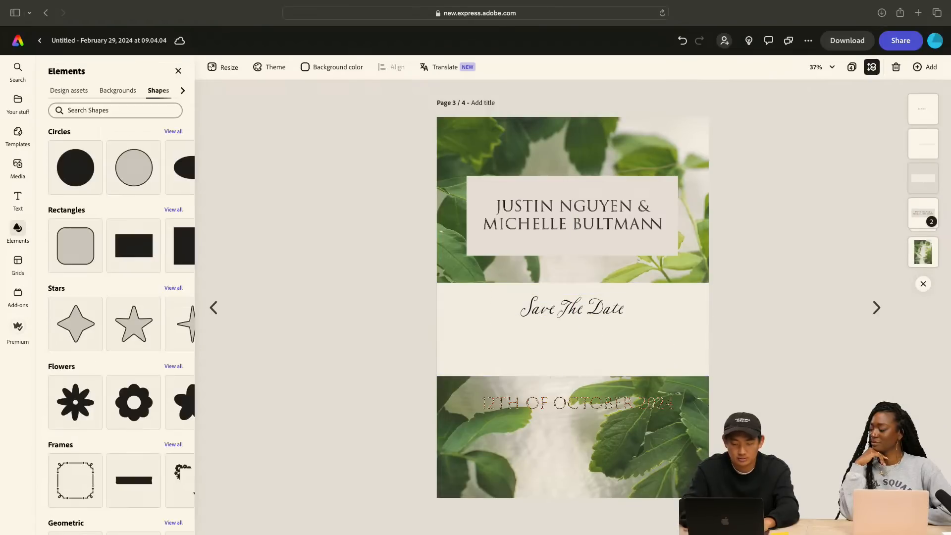
# Duplicate the "Save The Date" text directly below itself and change the copy's wording to "12th of October"
pyautogui.click(596, 309)
pyautogui.moveTo(594, 342); pyautogui.dragTo(594, 347)
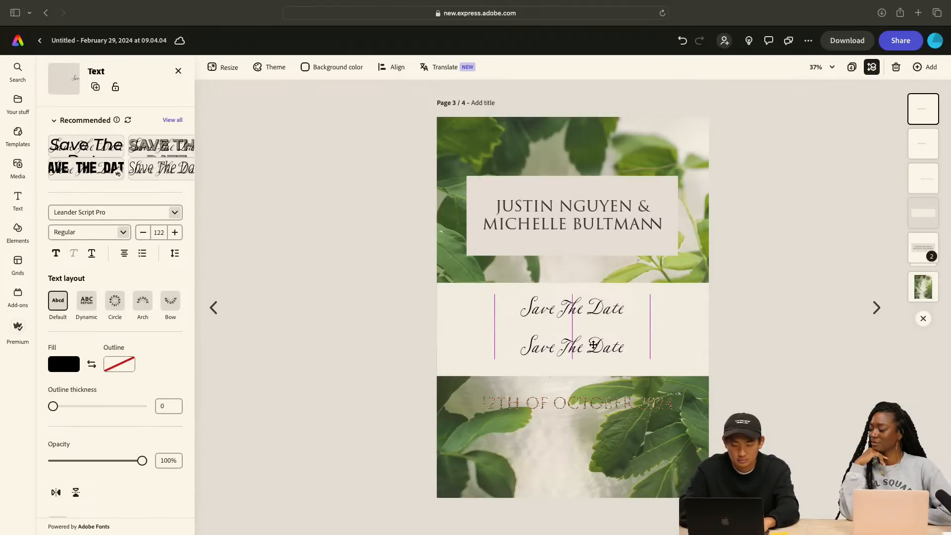
pyautogui.doubleClick(572, 344)
pyautogui.write('12')
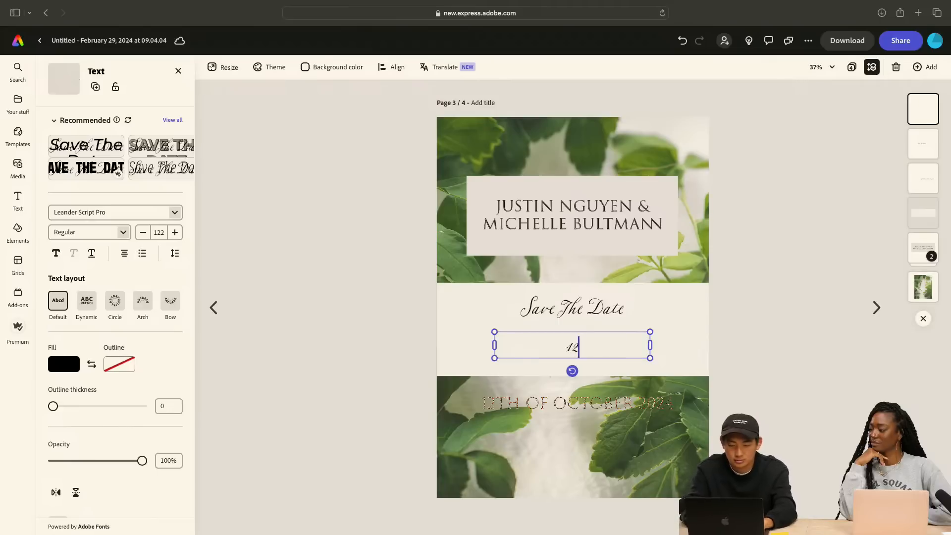
pyautogui.write('th of Octobne')
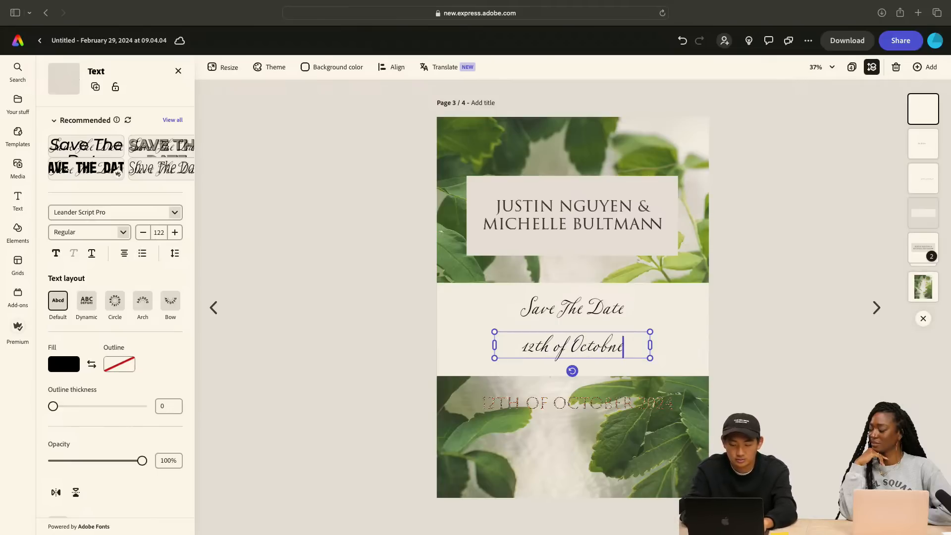
pyautogui.press('BackSpace')
pyautogui.press('BackSpace')
pyautogui.write('er')
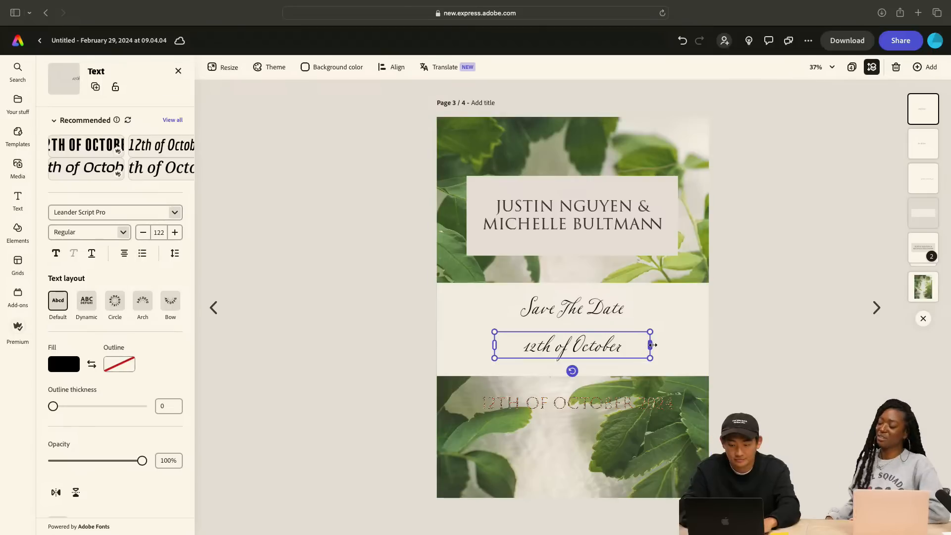
# Enlarge the script "12th of October" text to about size 153 and bring it and "Save The Date" higher on the band
pyautogui.moveTo(650, 345); pyautogui.dragTo(643, 369)
pyautogui.moveTo(581, 350); pyautogui.dragTo(587, 350)
pyautogui.click(590, 312)
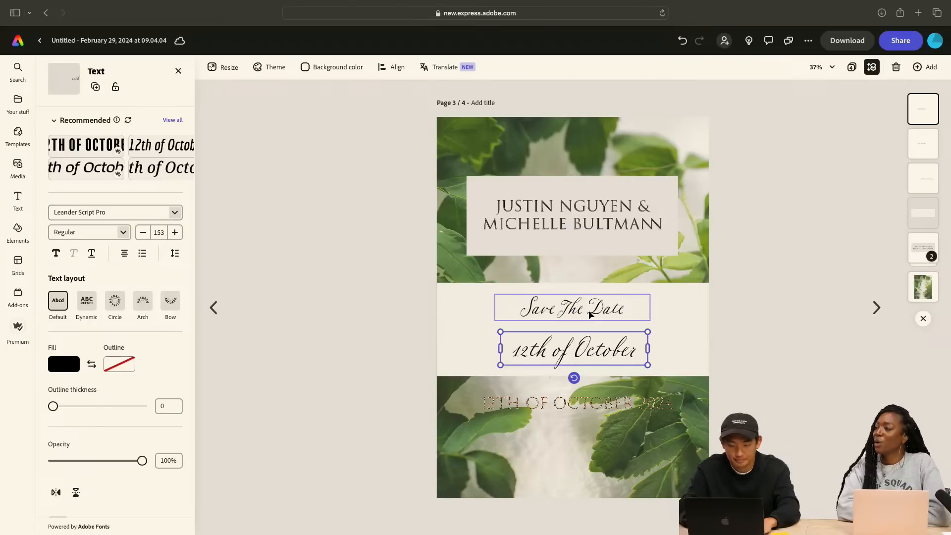
pyautogui.moveTo(592, 312); pyautogui.dragTo(591, 309)
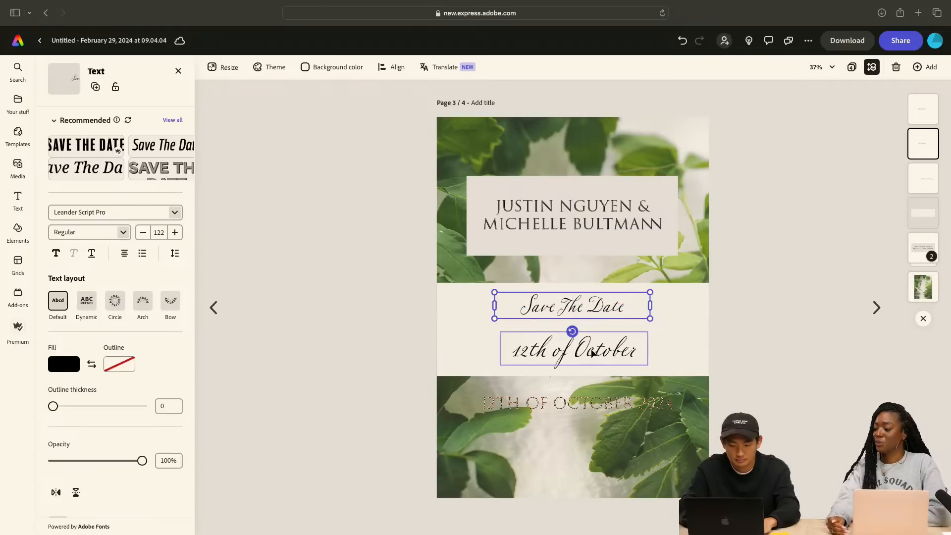
pyautogui.moveTo(592, 351); pyautogui.dragTo(592, 341)
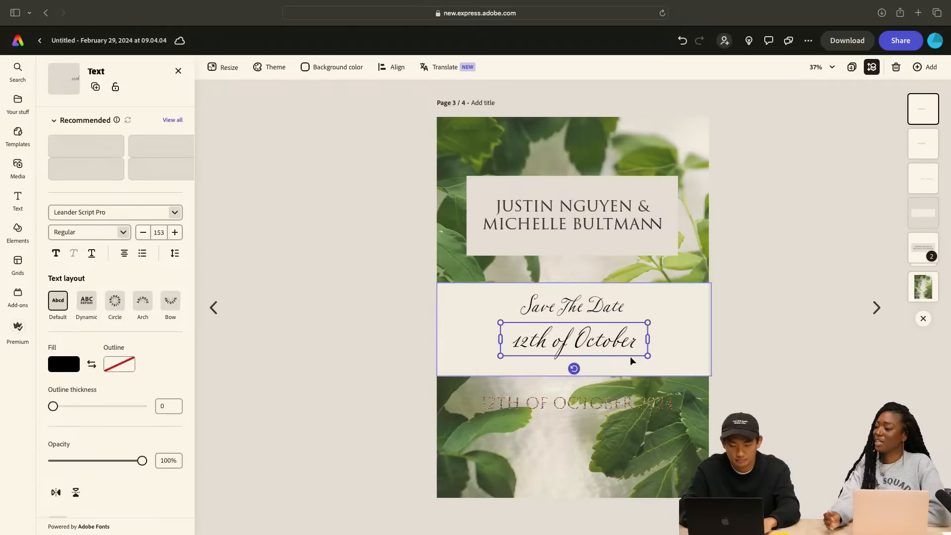
# Shorten the cream band from below so that it fits closely around the two script lines
pyautogui.click(631, 361)
pyautogui.moveTo(573, 378); pyautogui.dragTo(574, 365)
pyautogui.moveTo(677, 314); pyautogui.dragTo(679, 312)
# Move "12th of October" slightly closer to "Save The Date" and group the two script lines
pyautogui.click(587, 311)
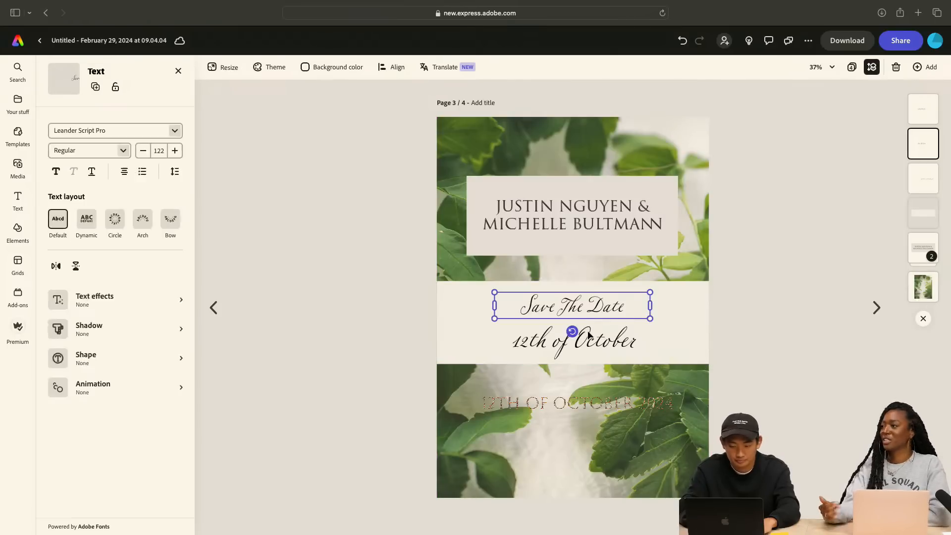
pyautogui.click(589, 335)
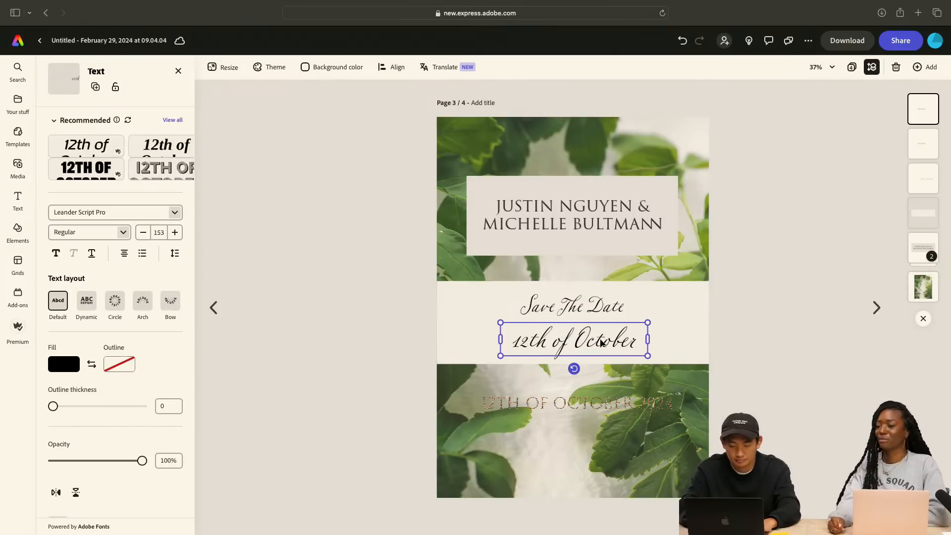
pyautogui.moveTo(600, 340); pyautogui.dragTo(600, 336)
pyautogui.click(607, 313)
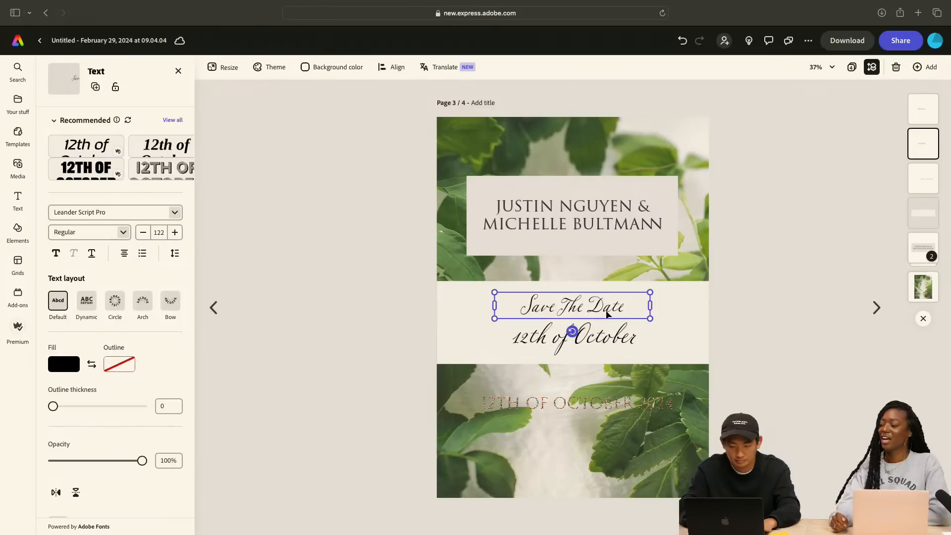
pyautogui.keyDown('shift'); pyautogui.click(607, 325); pyautogui.keyUp('shift')
pyautogui.click(75, 129)
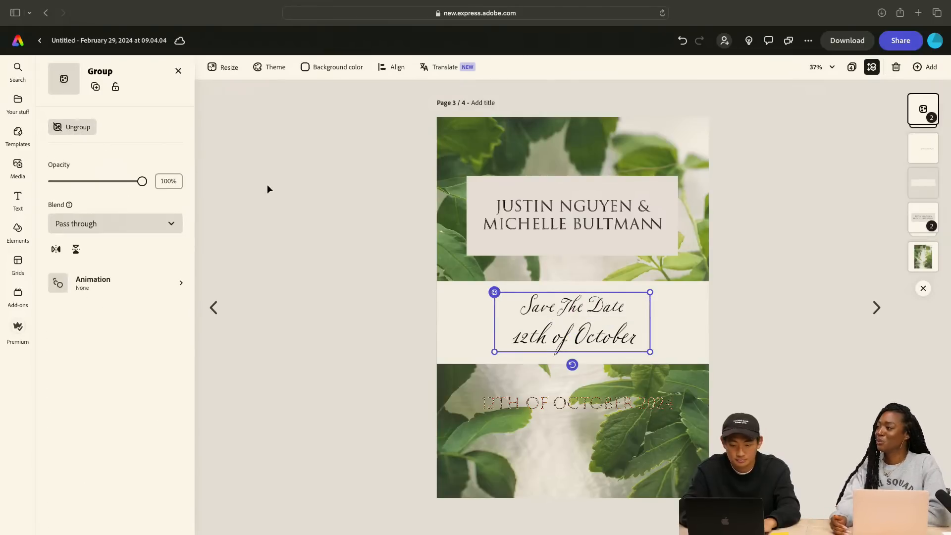
# Delete the shell-textured "12th of October 2024" text below the cream band
pyautogui.click(288, 220)
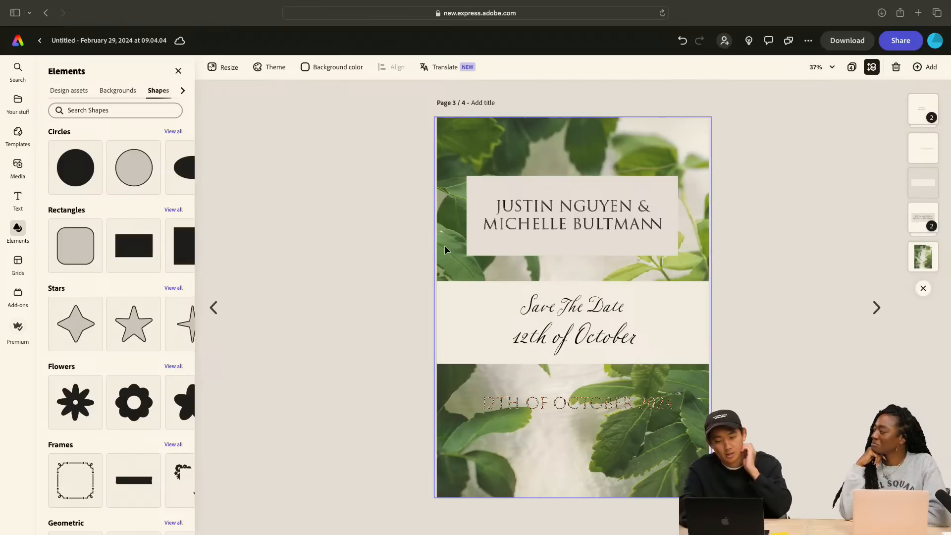
pyautogui.click(593, 403)
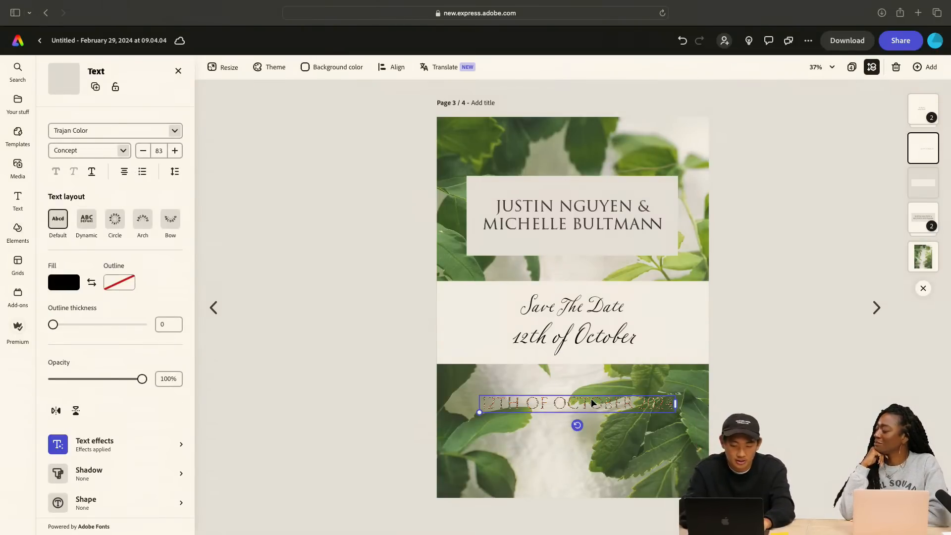
pyautogui.press('Delete')
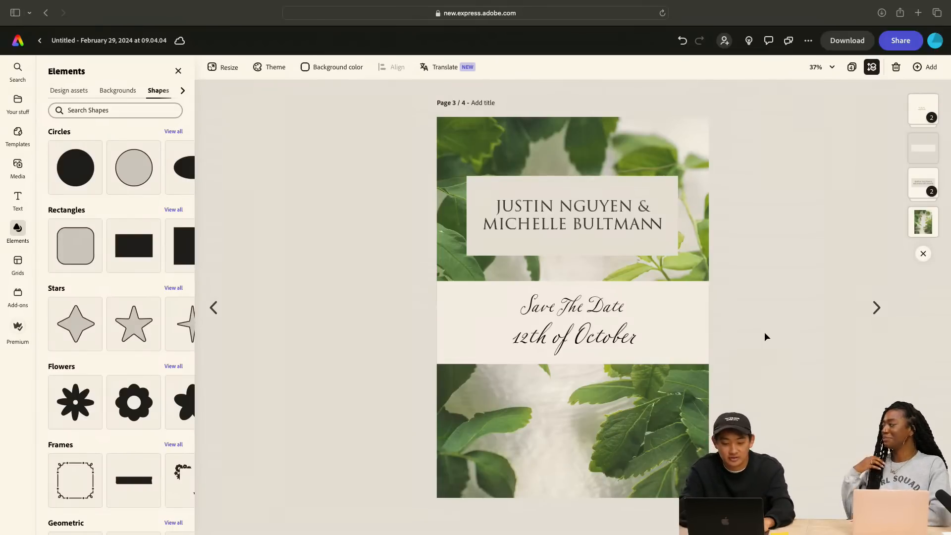
# Try bold on the script "12th of October" line inside the group, and undo it
pyautogui.click(590, 340)
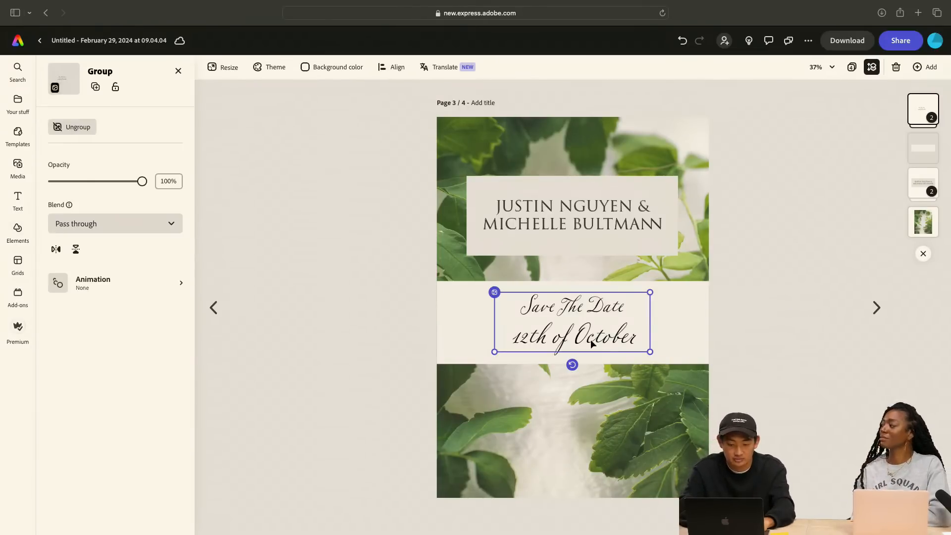
pyautogui.click(591, 340)
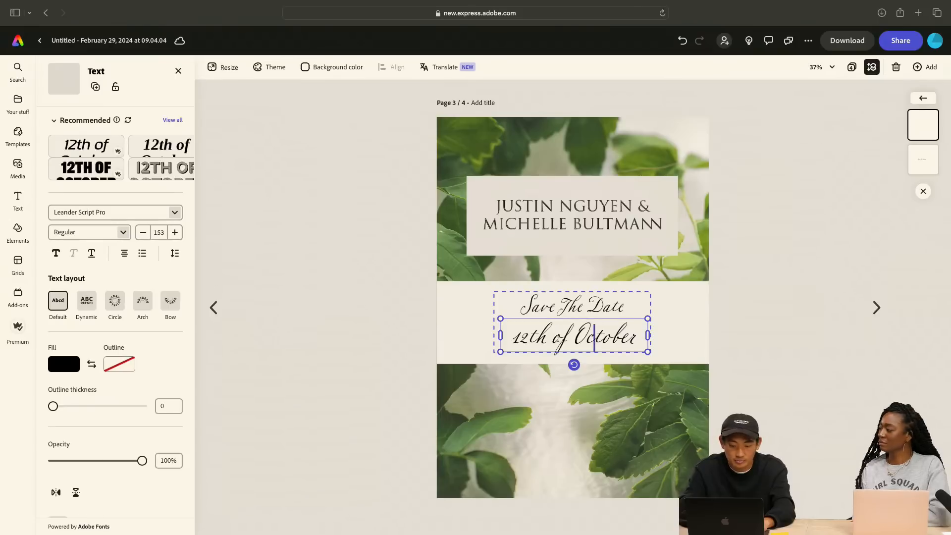
pyautogui.doubleClick(560, 342)
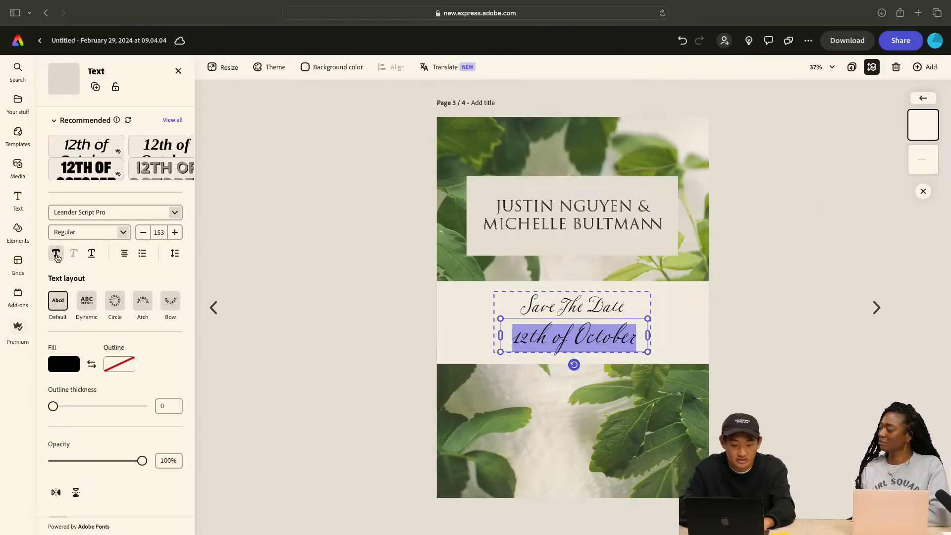
pyautogui.click(56, 254)
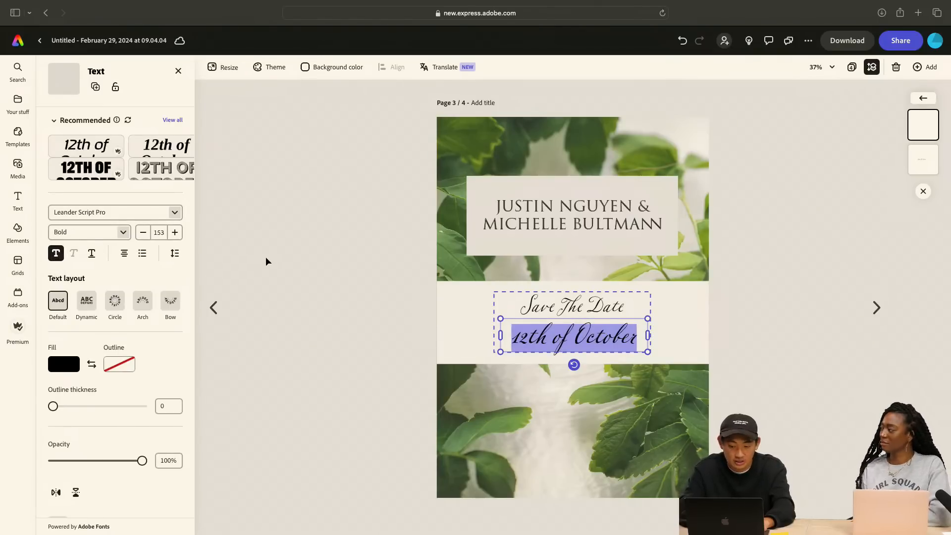
pyautogui.click(300, 266)
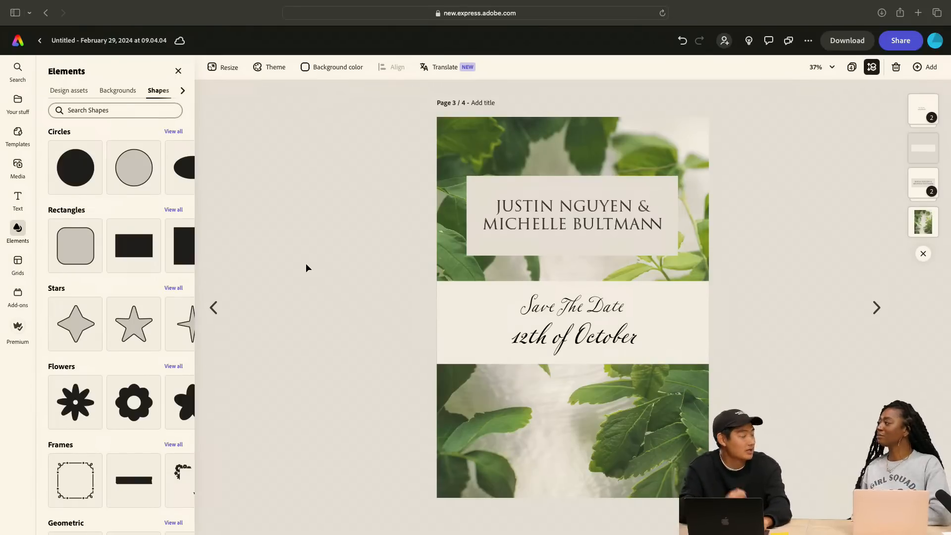
pyautogui.press('super+z')
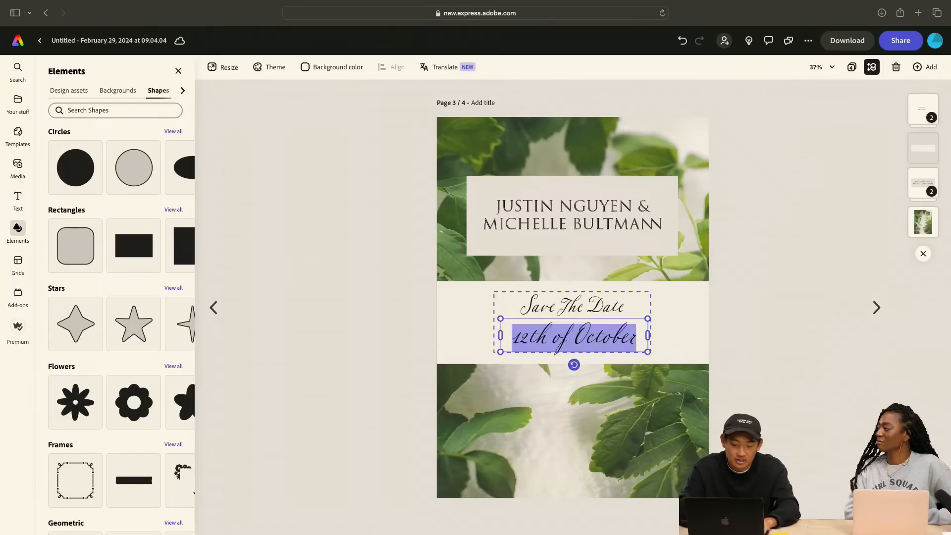
pyautogui.click(363, 270)
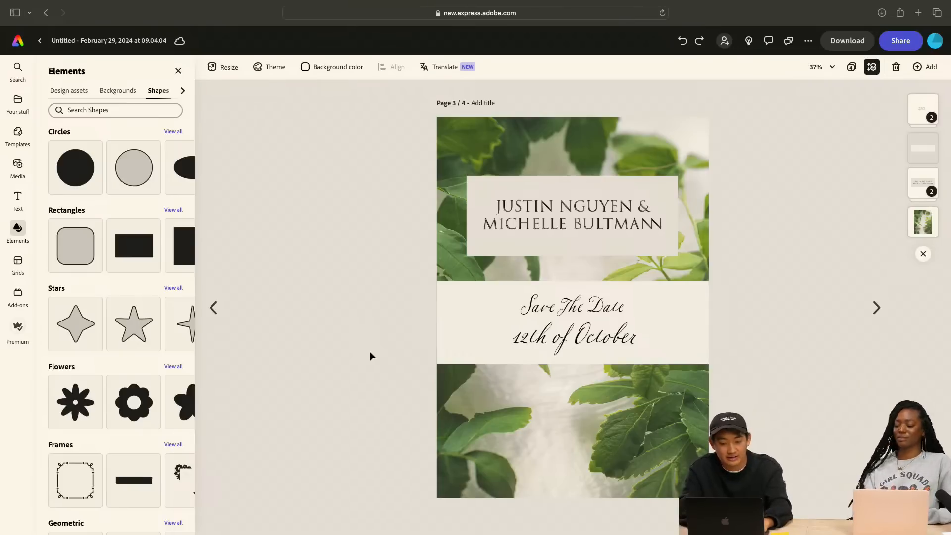
# Ungroup the "Save The Date" and "12th of October" script lines on the cream band
pyautogui.click(597, 342)
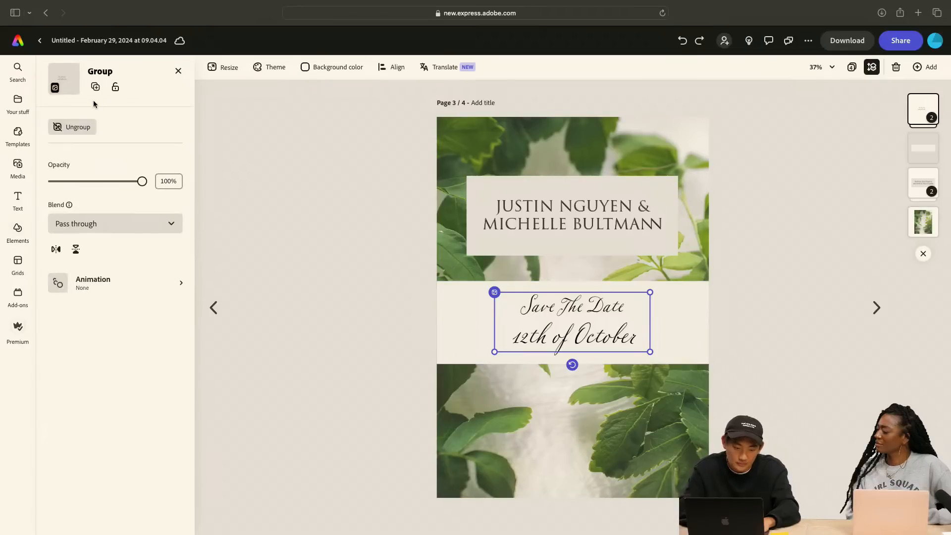
pyautogui.click(74, 126)
pyautogui.click(350, 180)
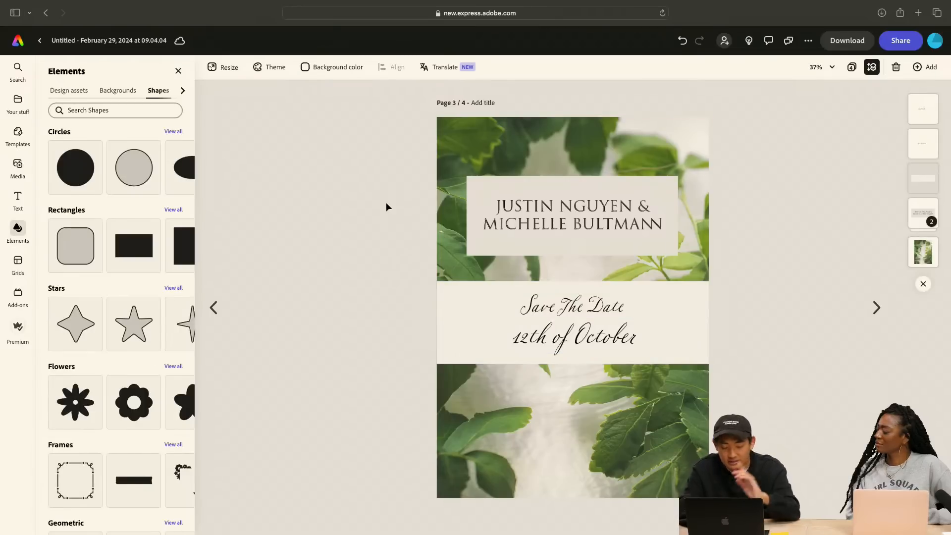
# Widen the letter spacing of the "Save The Date" line to 139
pyautogui.click(577, 305)
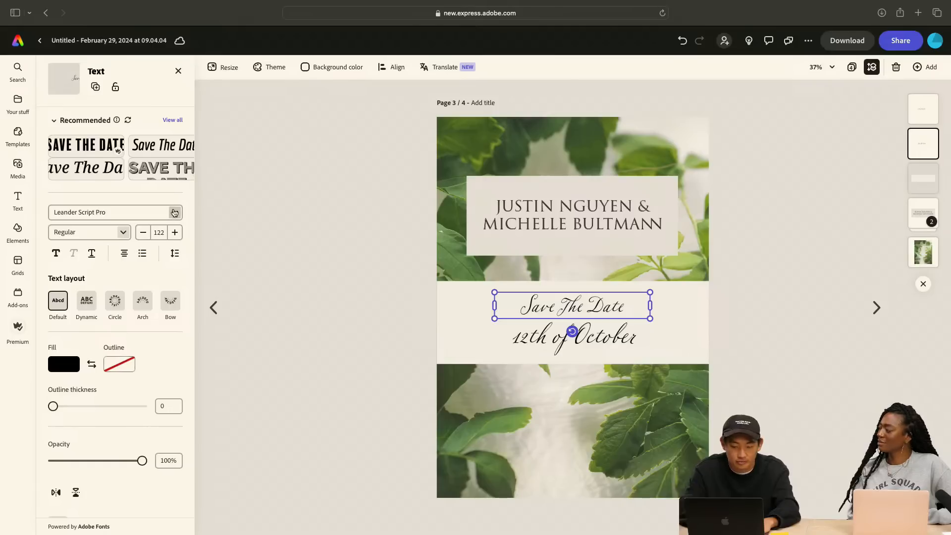
pyautogui.click(174, 254)
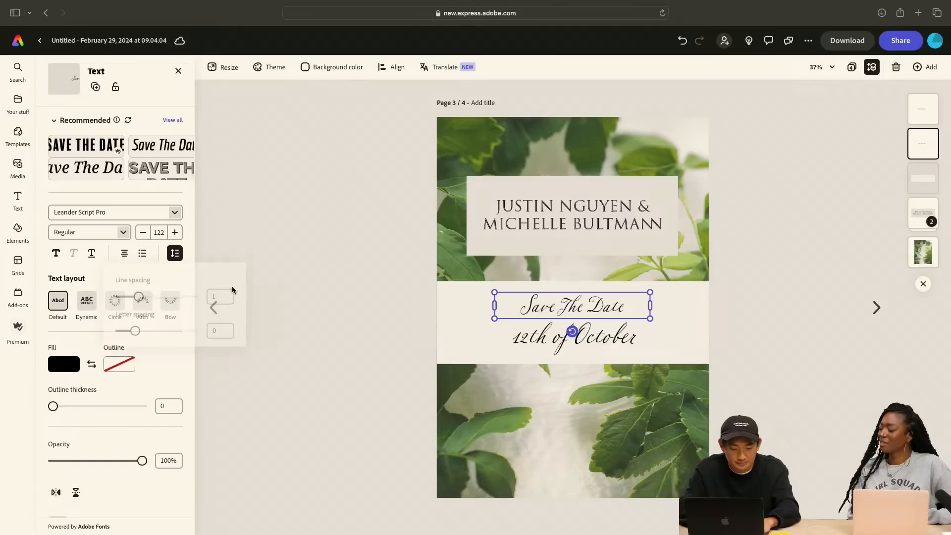
pyautogui.click(219, 332)
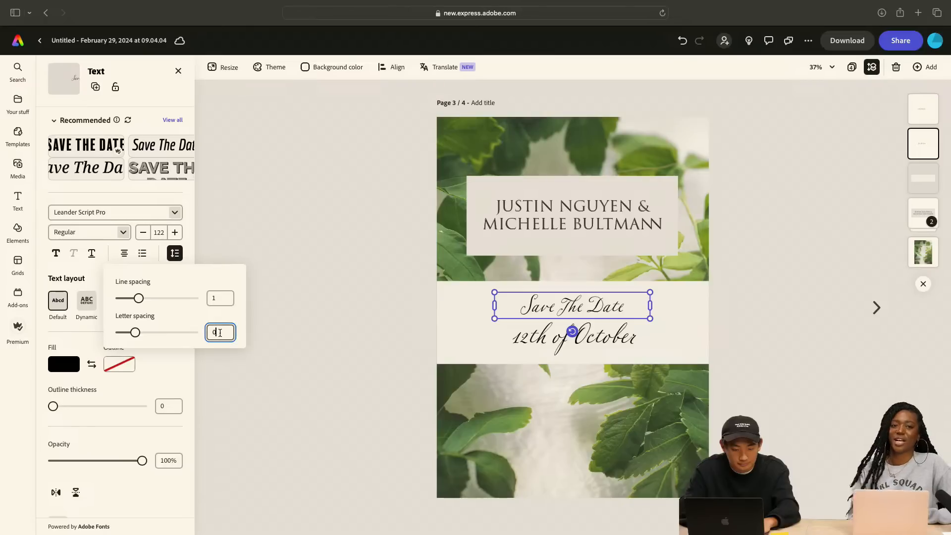
pyautogui.write('1')
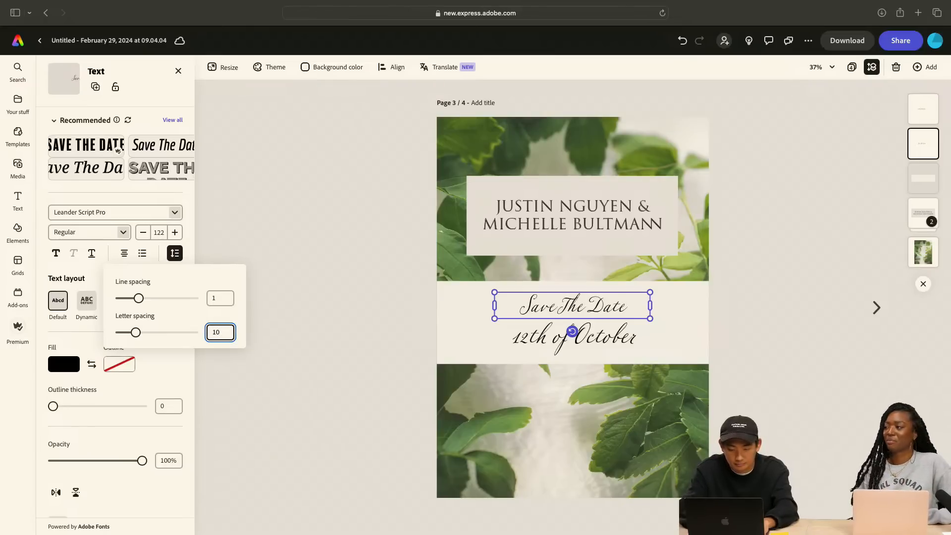
pyautogui.moveTo(136, 337); pyautogui.dragTo(144, 337)
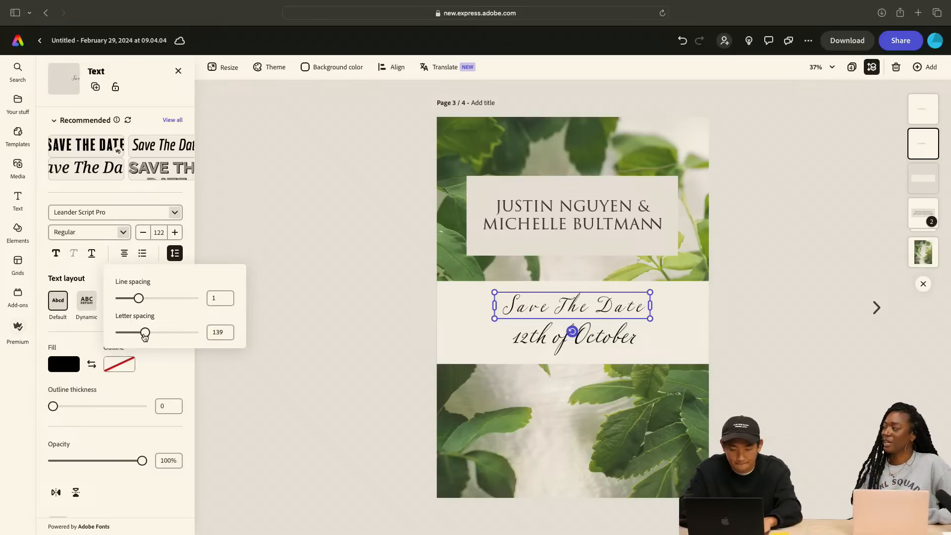
# Match the "12th of October" line to "Save The Date" by setting its letter spacing to 139
pyautogui.click(553, 342)
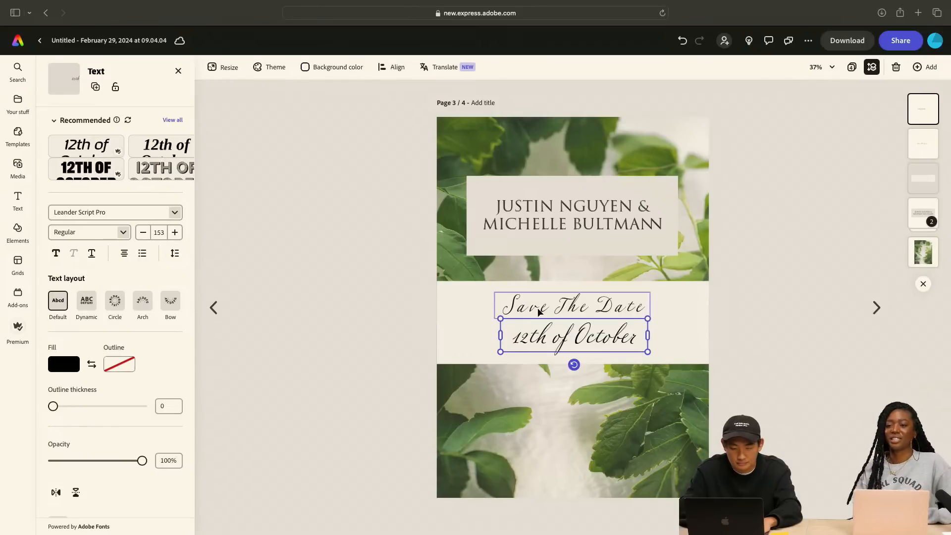
pyautogui.click(575, 305)
pyautogui.click(171, 256)
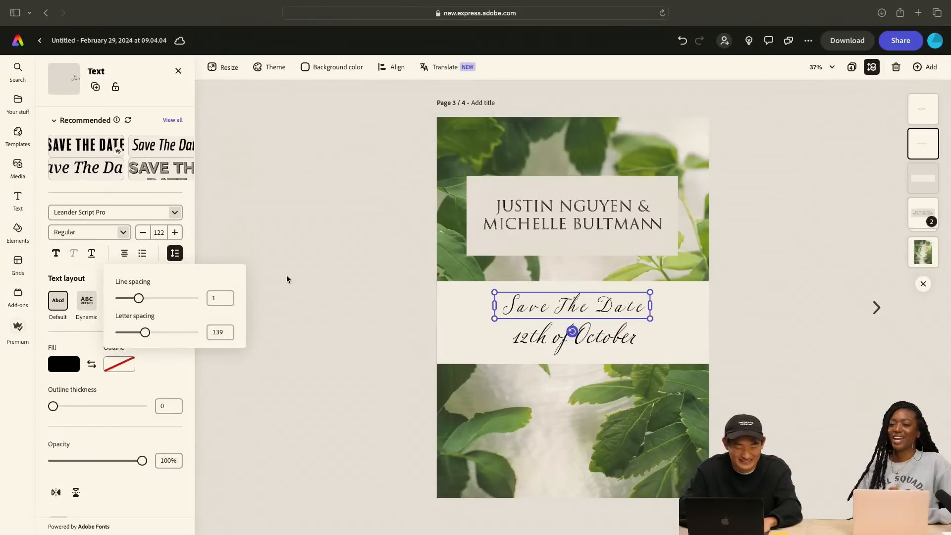
pyautogui.click(543, 337)
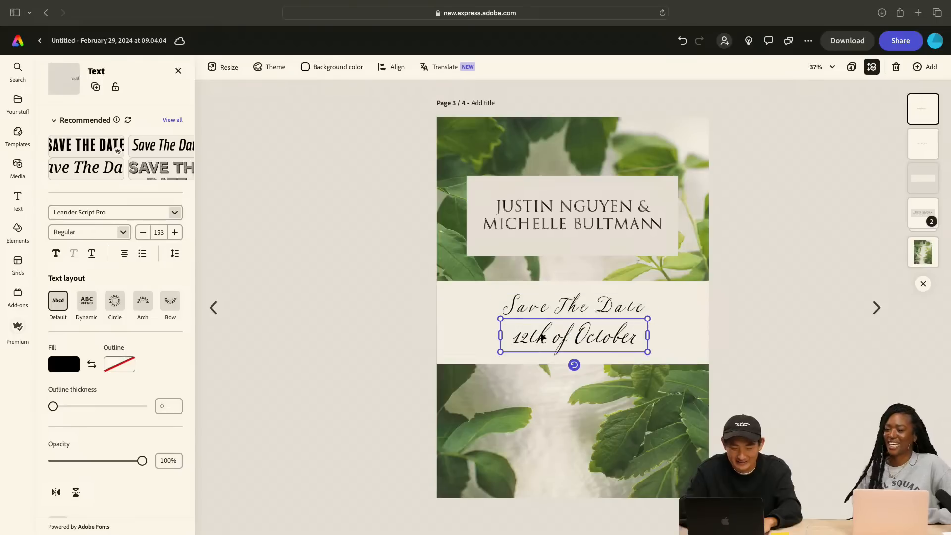
pyautogui.click(174, 253)
pyautogui.click(225, 332)
pyautogui.write('139')
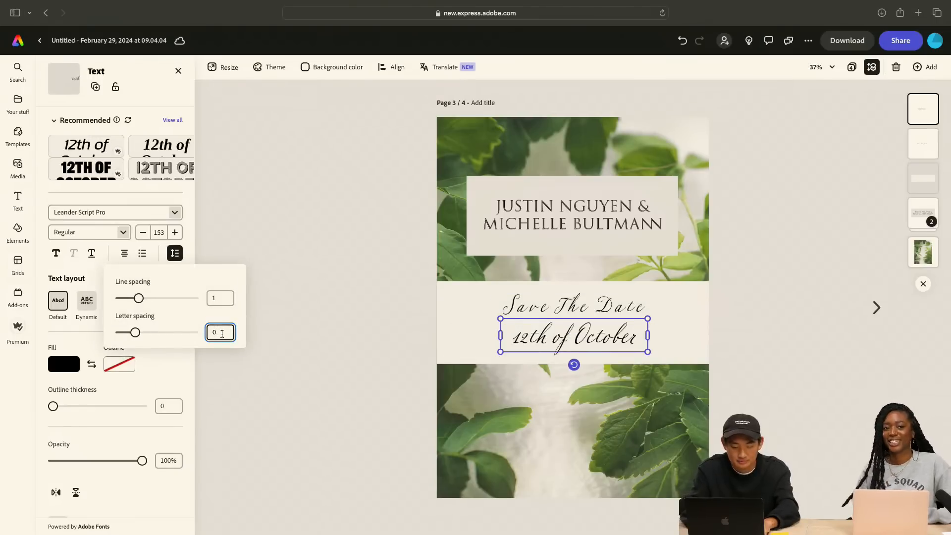
pyautogui.press('Return')
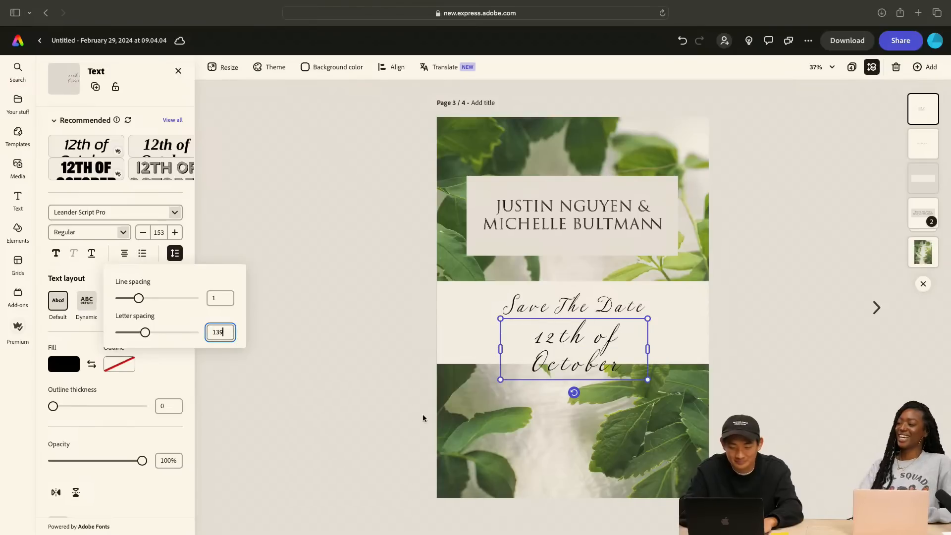
# Widen the "12th of October" text box so the date fits on one line, and centre it under "Save The Date"
pyautogui.click(500, 352)
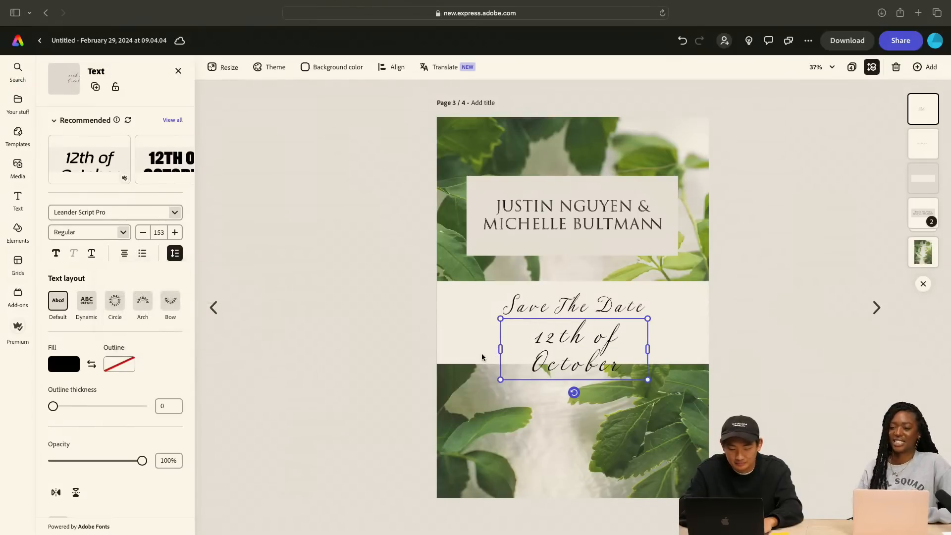
pyautogui.moveTo(500, 349); pyautogui.dragTo(452, 348)
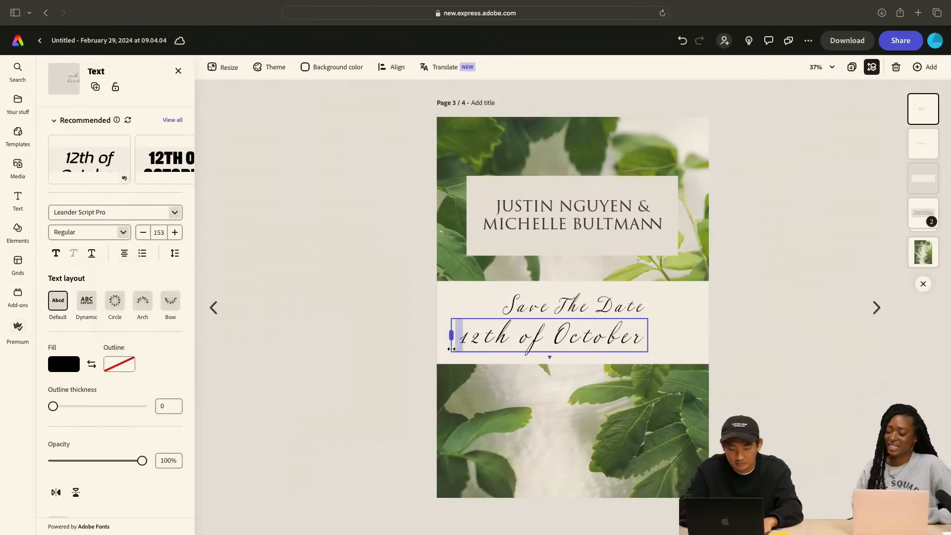
pyautogui.moveTo(563, 341); pyautogui.dragTo(586, 341)
pyautogui.click(804, 398)
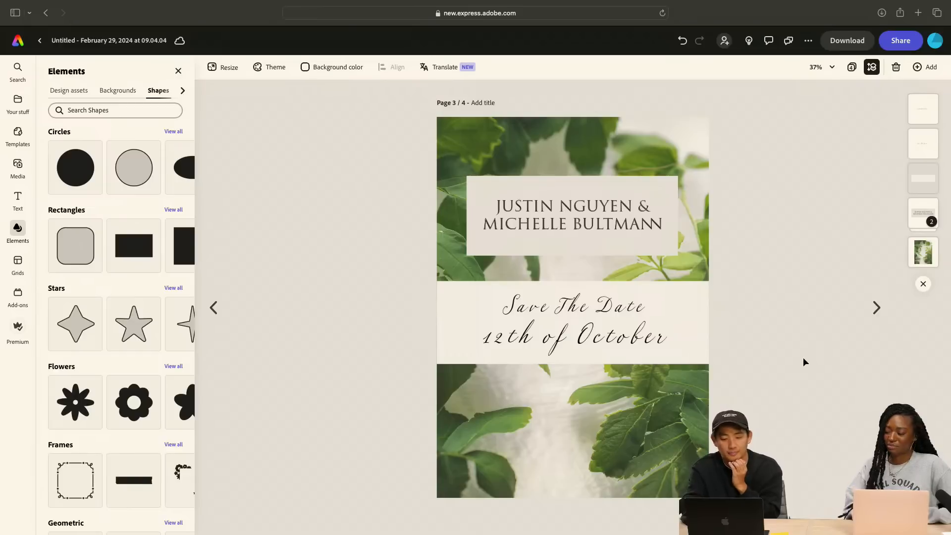
# Make the "Save The Date" and "12th of October" lines bold together
pyautogui.click(609, 304)
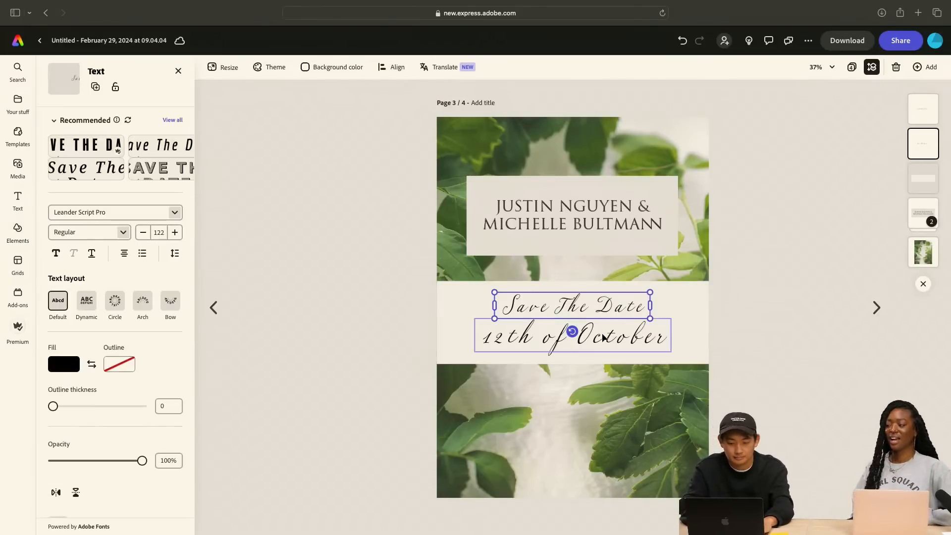
pyautogui.keyDown('shift'); pyautogui.click(569, 333); pyautogui.keyUp('shift')
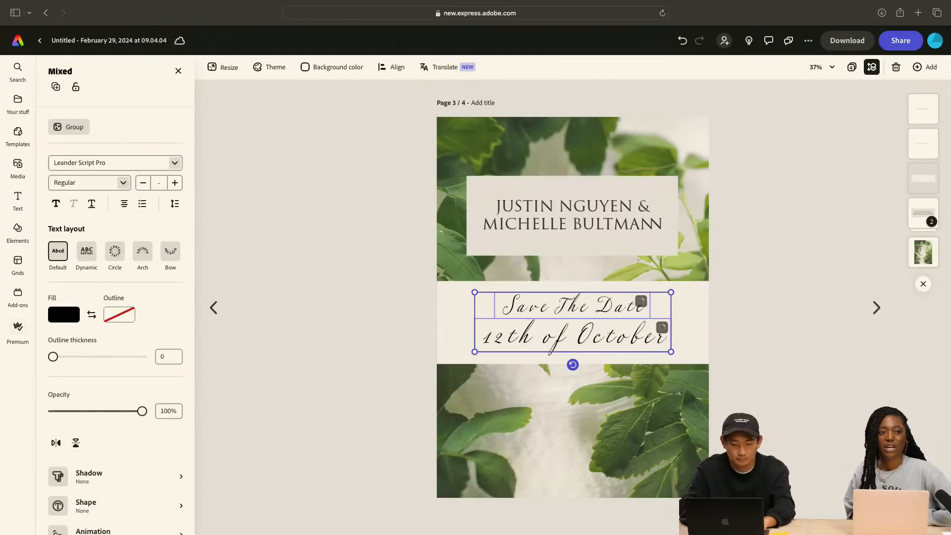
pyautogui.click(283, 303)
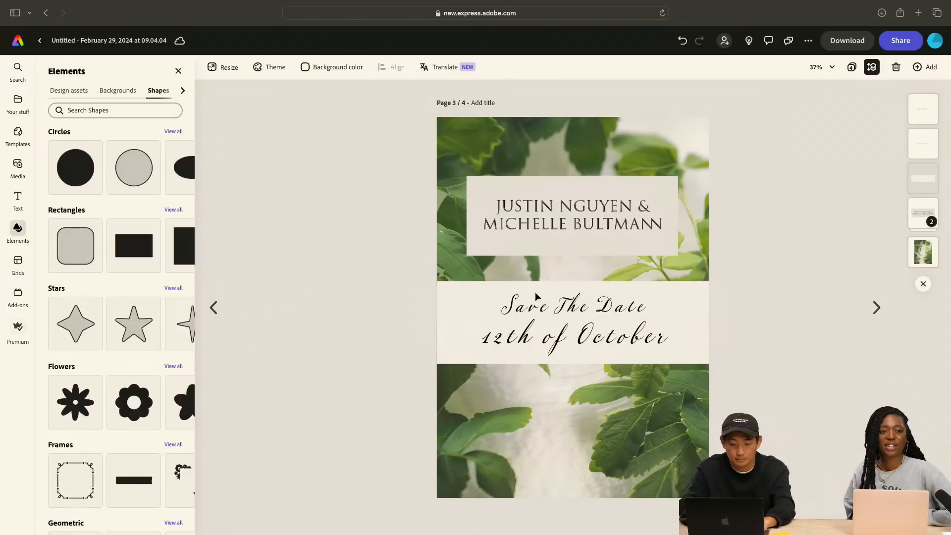
# Lower the opacity of the cream band behind the script lines to 82%
pyautogui.click(673, 302)
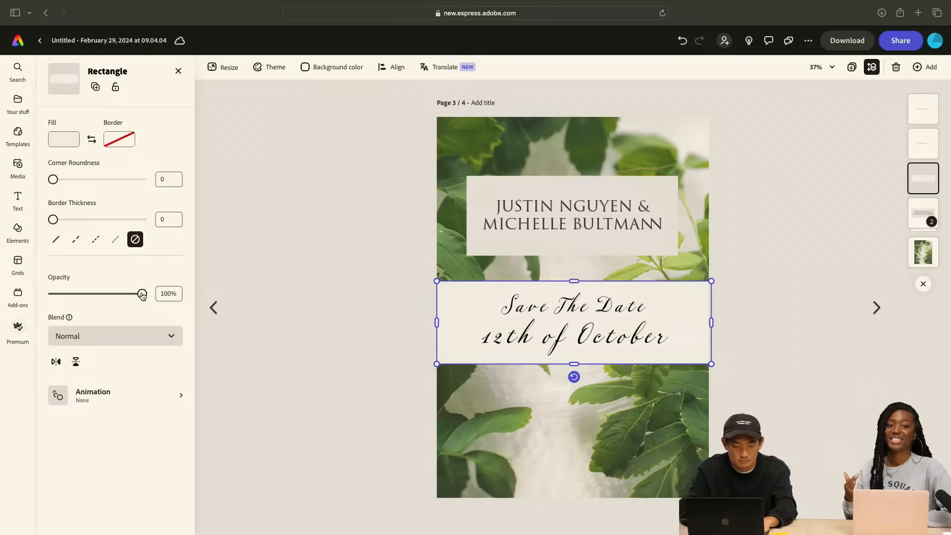
pyautogui.moveTo(142, 295)
pyautogui.mouseDown()
pyautogui.moveTo(117, 296)
pyautogui.moveTo(147, 297)
pyautogui.moveTo(130, 302)
pyautogui.mouseUp()
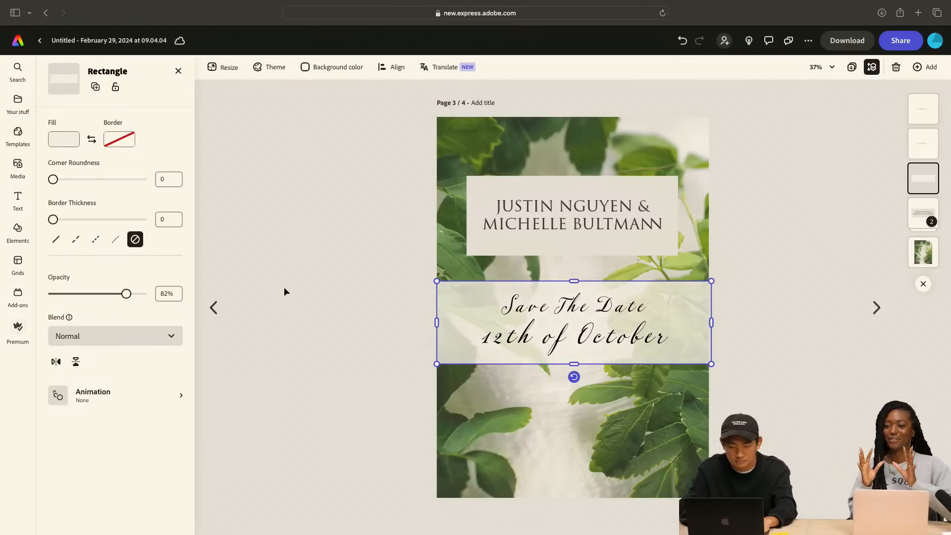
pyautogui.click(320, 277)
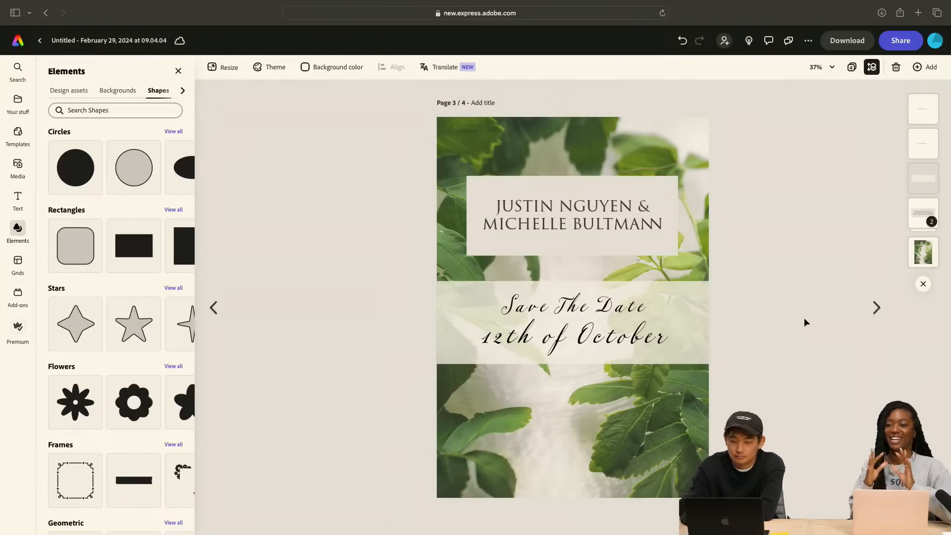
# Compare the date wording and layout of the card variations across all four pages
pyautogui.click(213, 308)
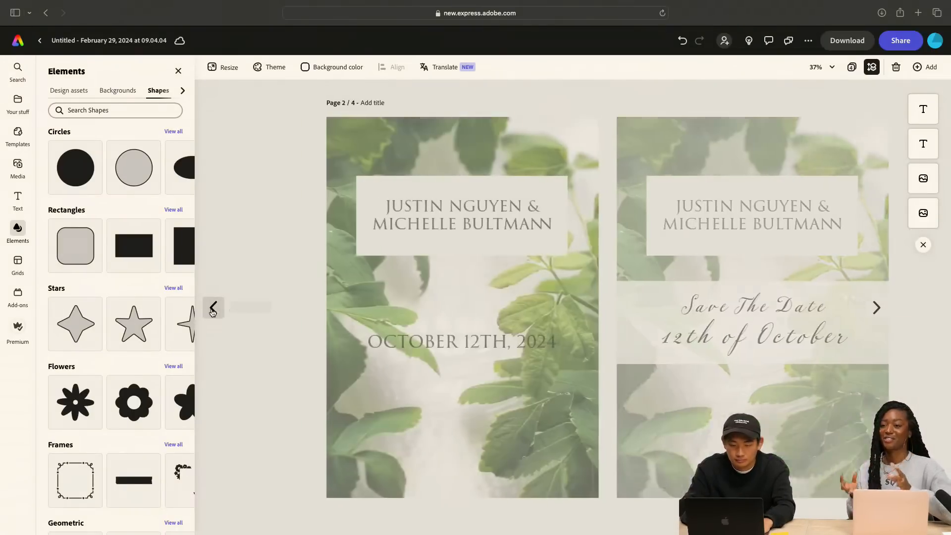
pyautogui.click(878, 309)
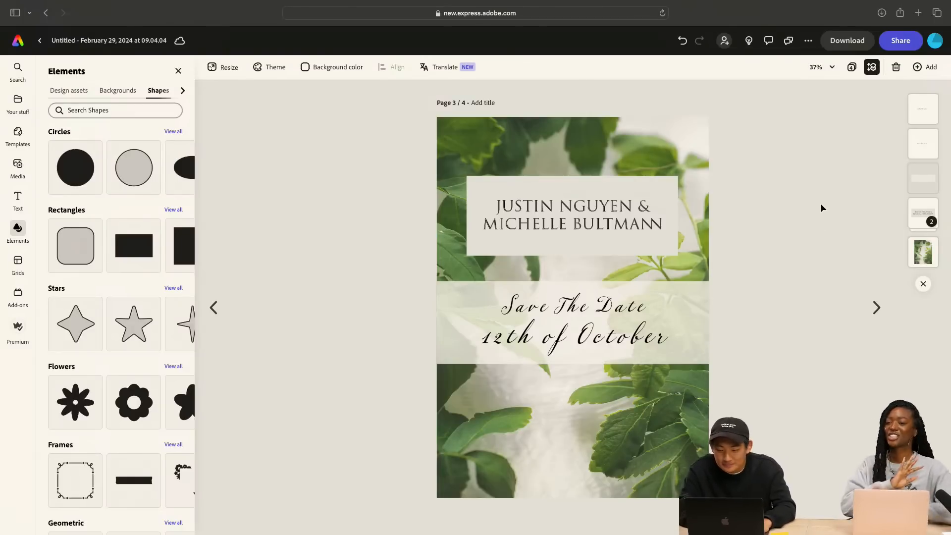
pyautogui.click(877, 308)
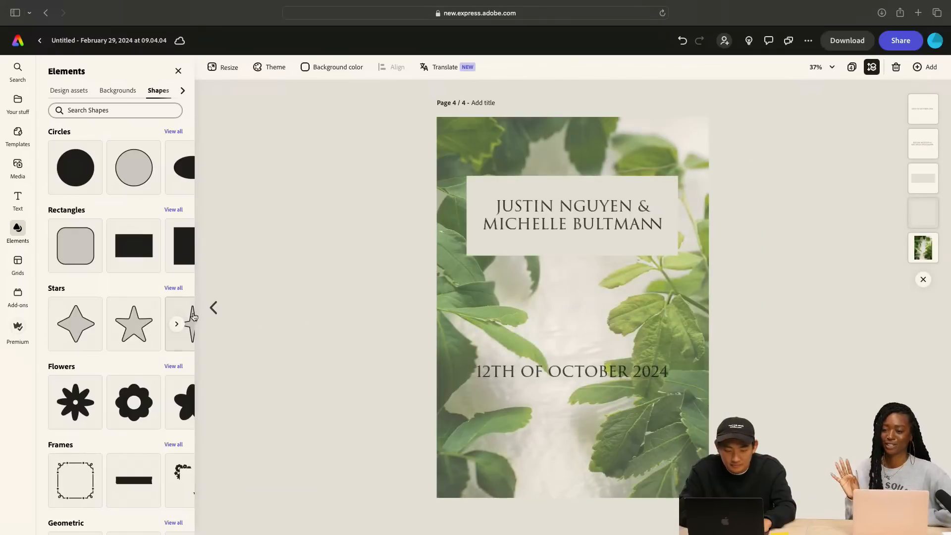
pyautogui.click(213, 307)
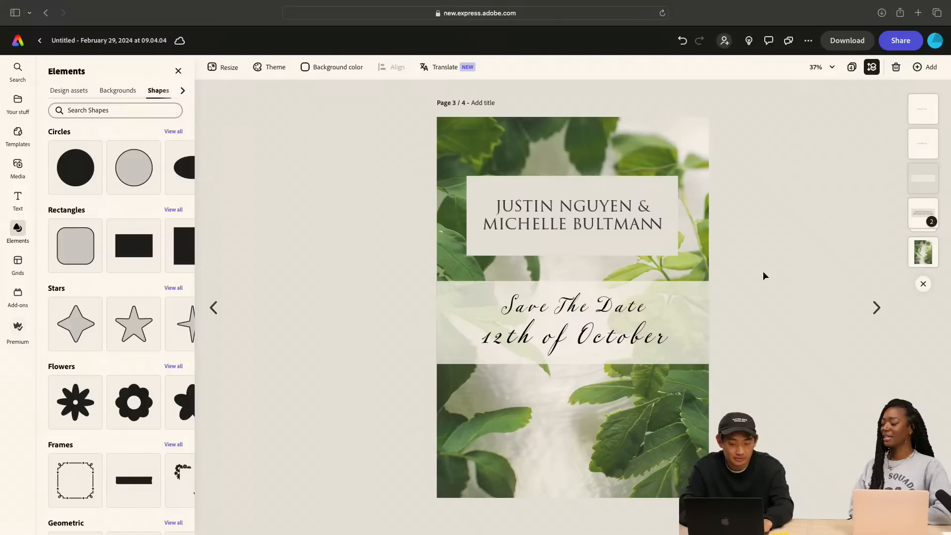
pyautogui.click(218, 309)
pyautogui.click(215, 307)
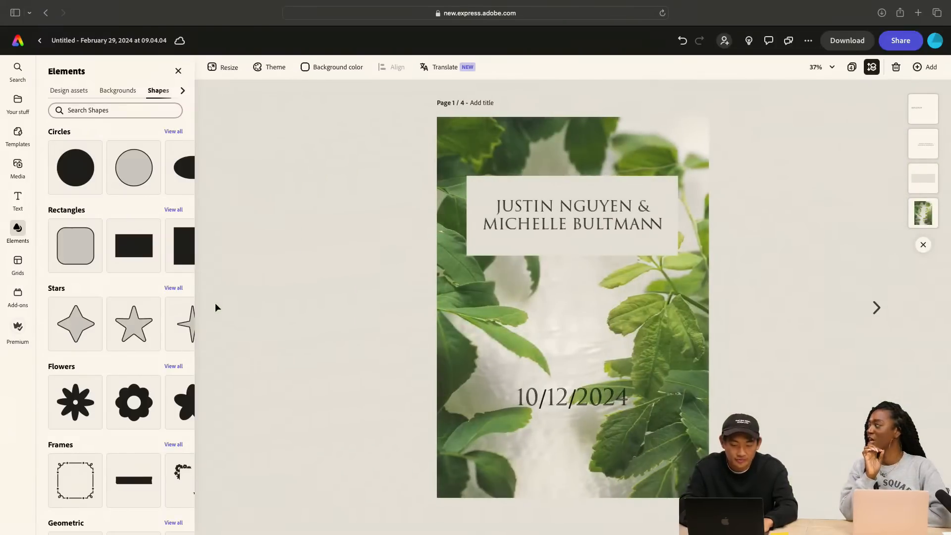
pyautogui.click(876, 307)
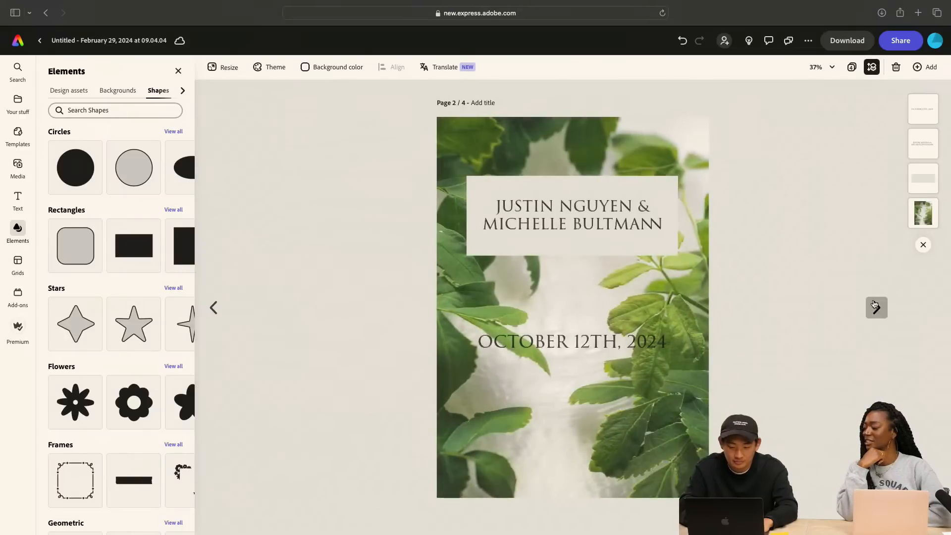
pyautogui.click(876, 307)
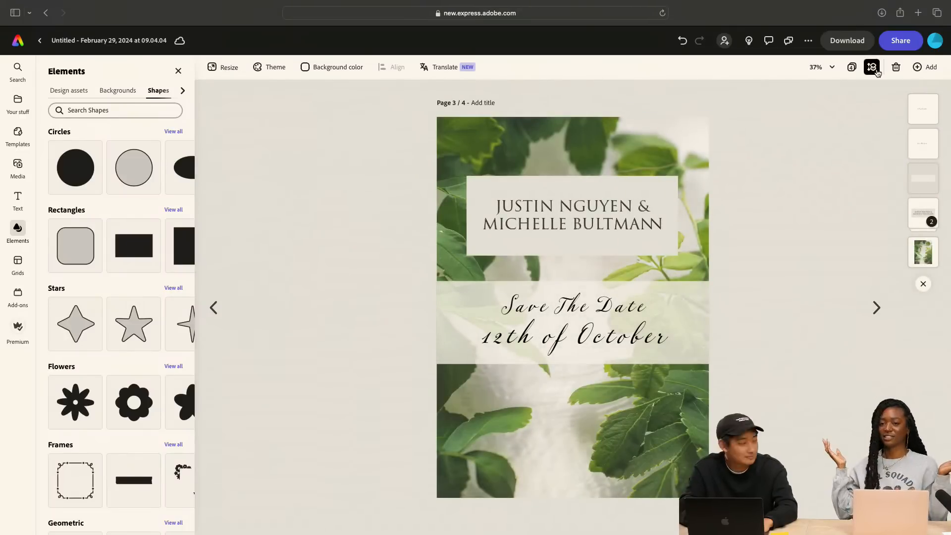
# Delete page 4 with the plain "12th of October 2024" line and add a blank page of the same size
pyautogui.click(876, 307)
pyautogui.click(896, 68)
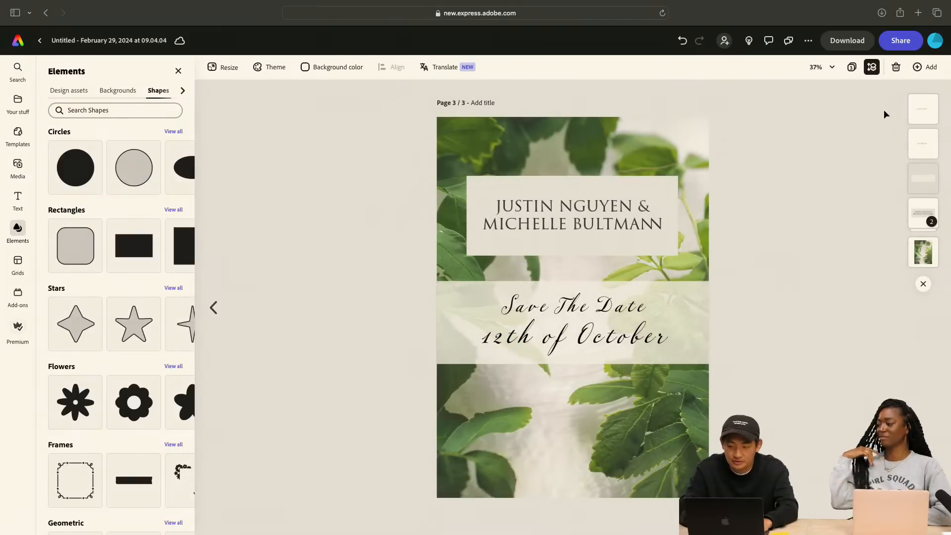
pyautogui.click(931, 67)
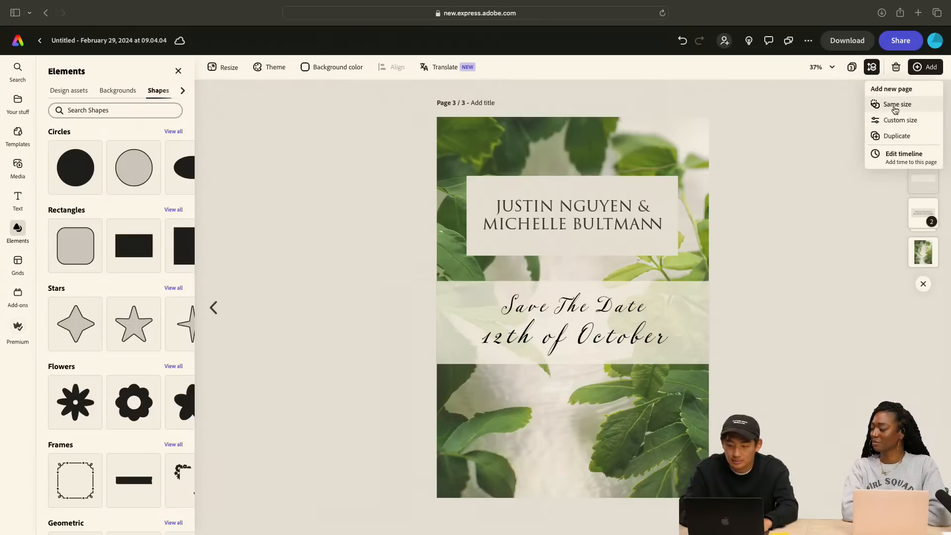
pyautogui.click(892, 104)
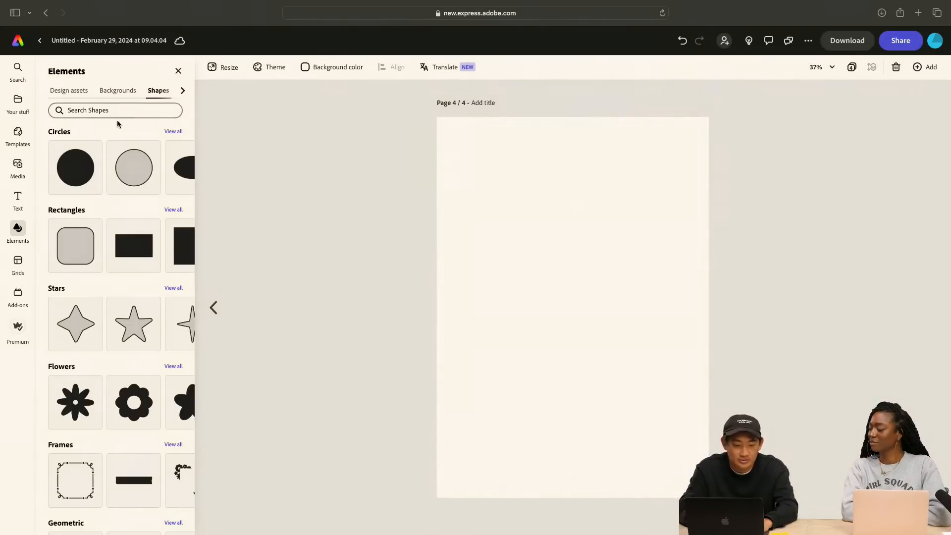
# Search the template library for "wedding invites"
pyautogui.click(18, 134)
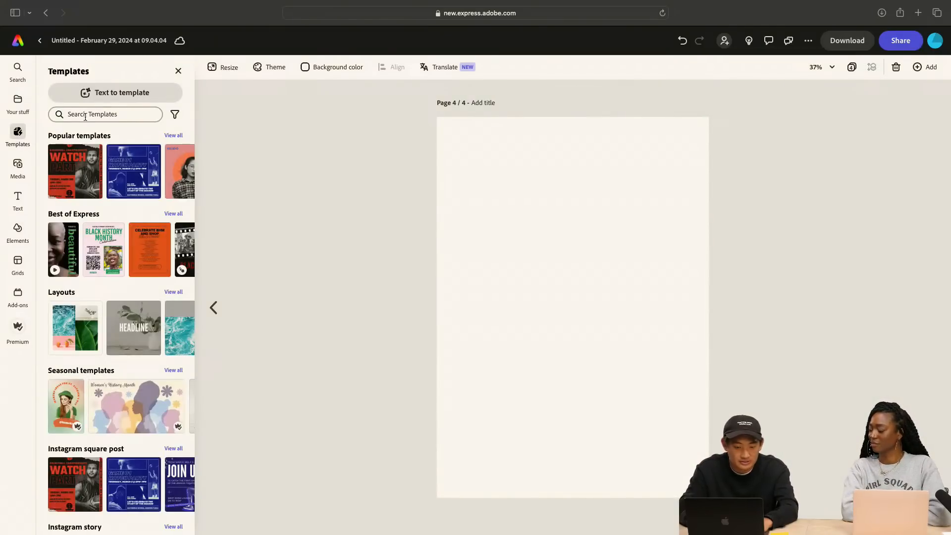
pyautogui.click(116, 93)
pyautogui.click(499, 376)
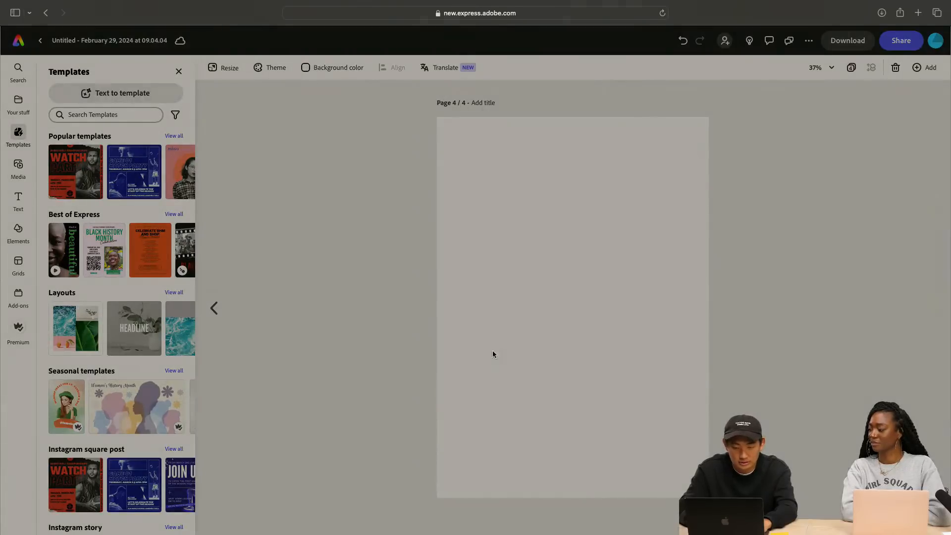
pyautogui.click(108, 114)
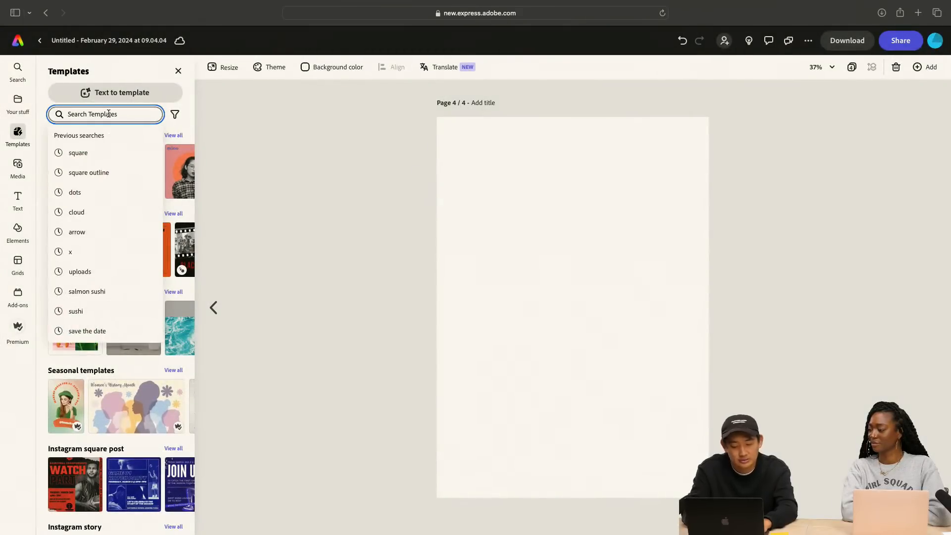
pyautogui.write('wedding invites')
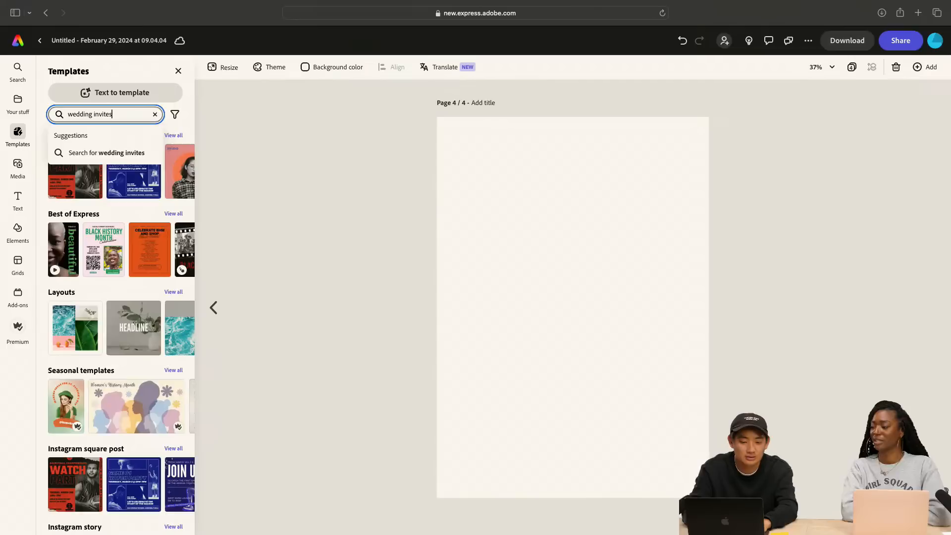
pyautogui.press('Return')
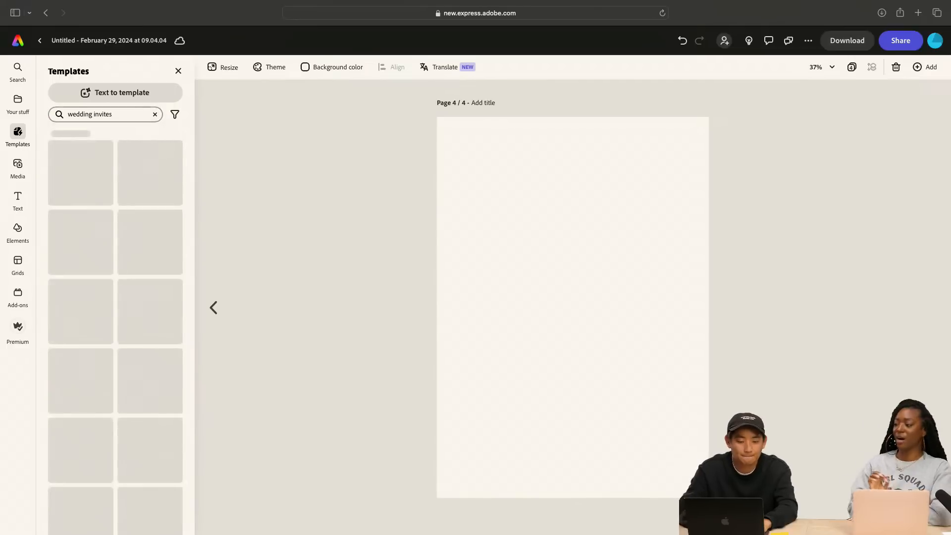
# Change the template search to "wedding save the date"
pyautogui.click(125, 111)
pyautogui.press('BackSpace')
pyautogui.press('BackSpace')
pyautogui.press('BackSpace')
pyautogui.press('BackSpace')
pyautogui.press('BackSpace')
pyautogui.press('BackSpace')
pyautogui.press('BackSpace')
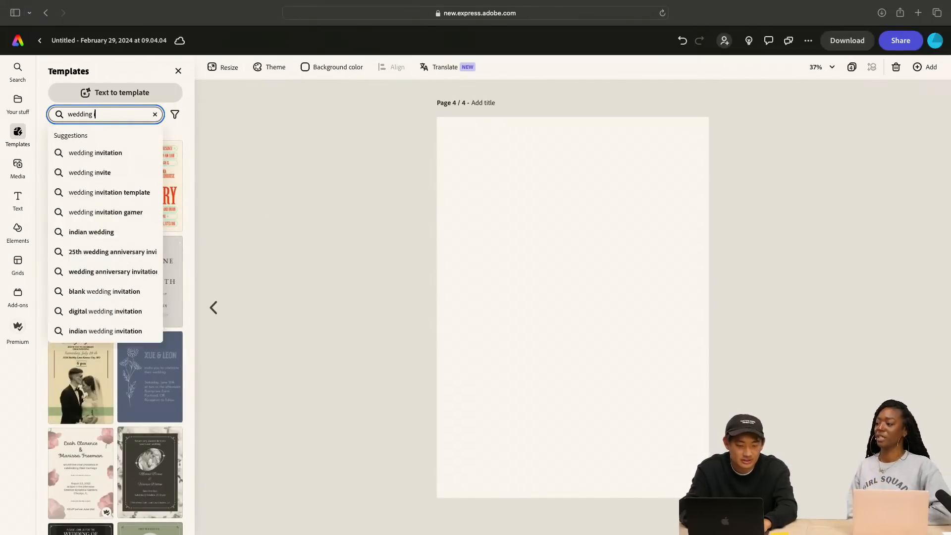
pyautogui.write('sa')
pyautogui.press('BackSpace')
pyautogui.write('save')
pyautogui.press('BackSpace')
pyautogui.press('BackSpace')
pyautogui.press('BackSpace')
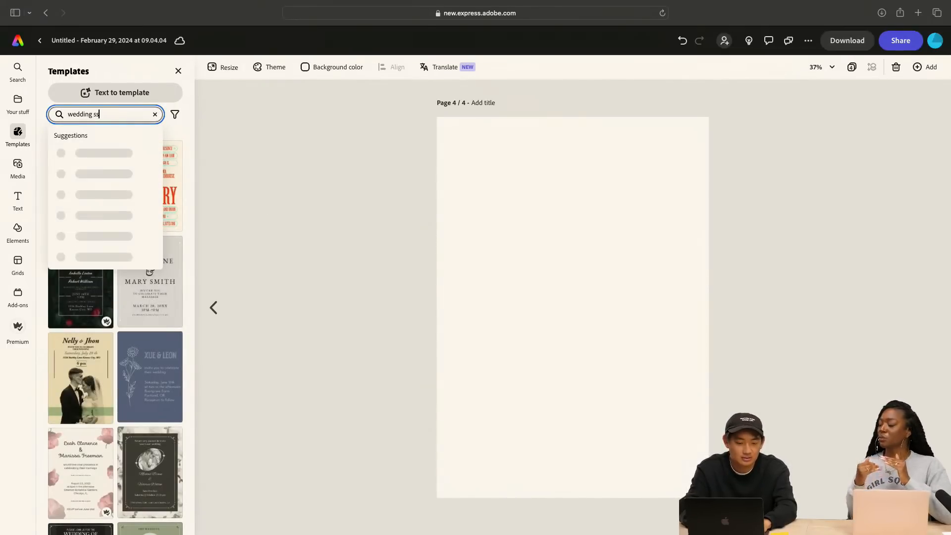
pyautogui.write('ave the date')
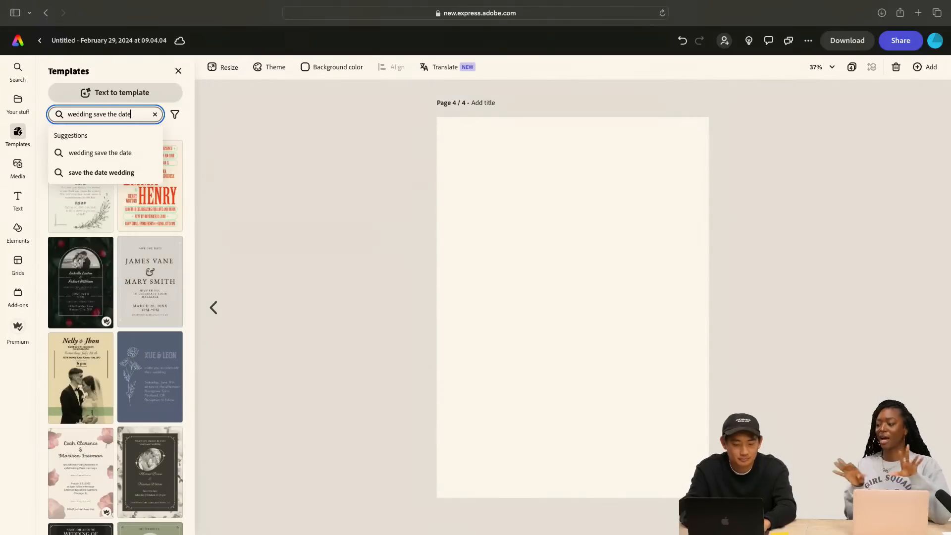
pyautogui.press('Return')
# Add the Floral Pink Wedding Save The Date template with the couple photo as a new page
pyautogui.scroll(-2, 118, 211)
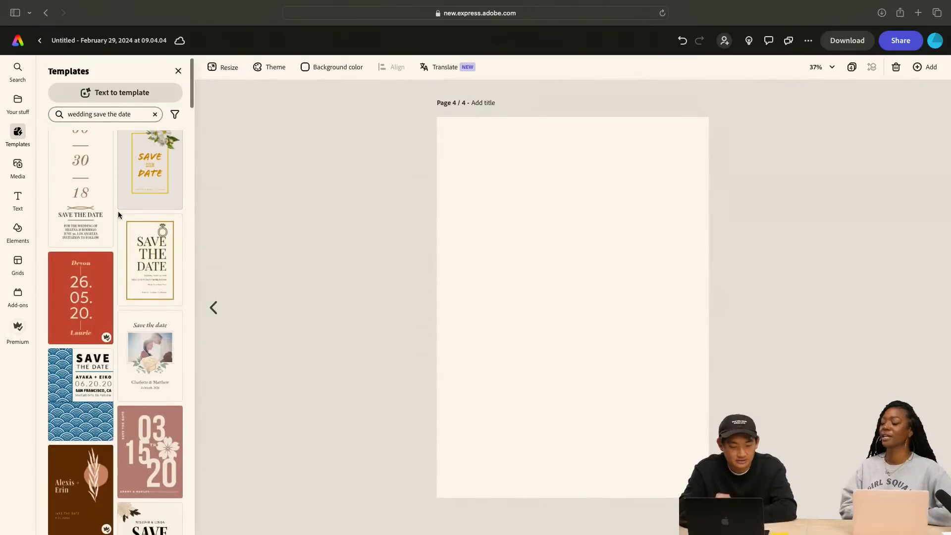
pyautogui.scroll(-5, 118, 211)
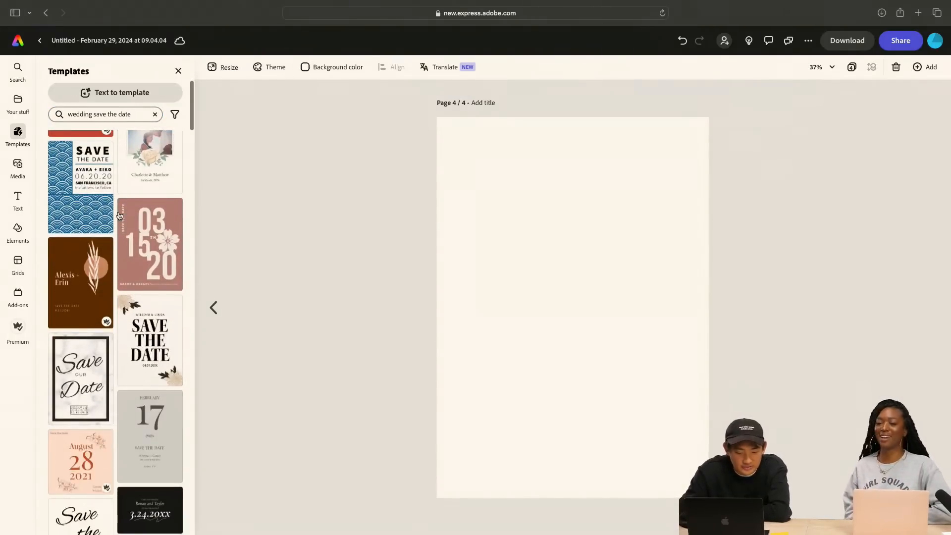
pyautogui.scroll(-4, 119, 216)
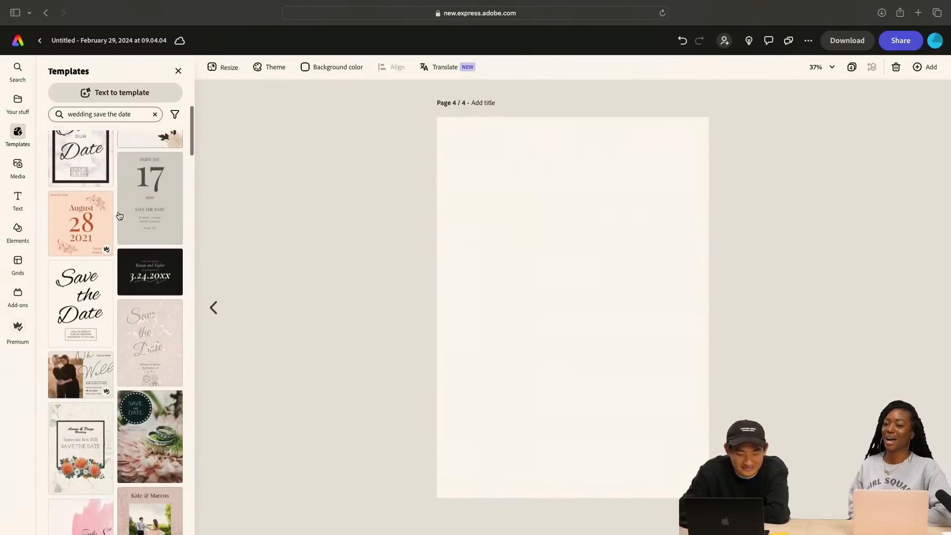
pyautogui.scroll(-3, 120, 216)
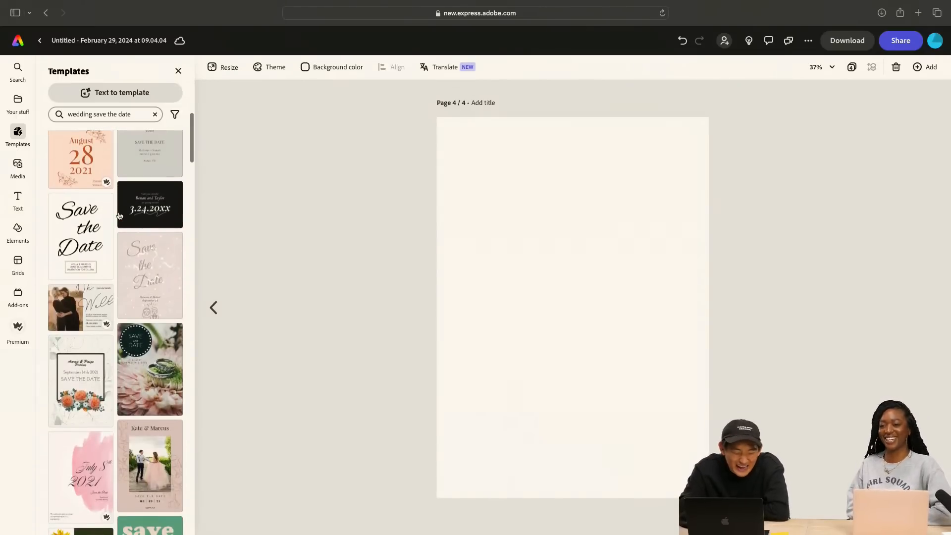
pyautogui.scroll(-2, 120, 216)
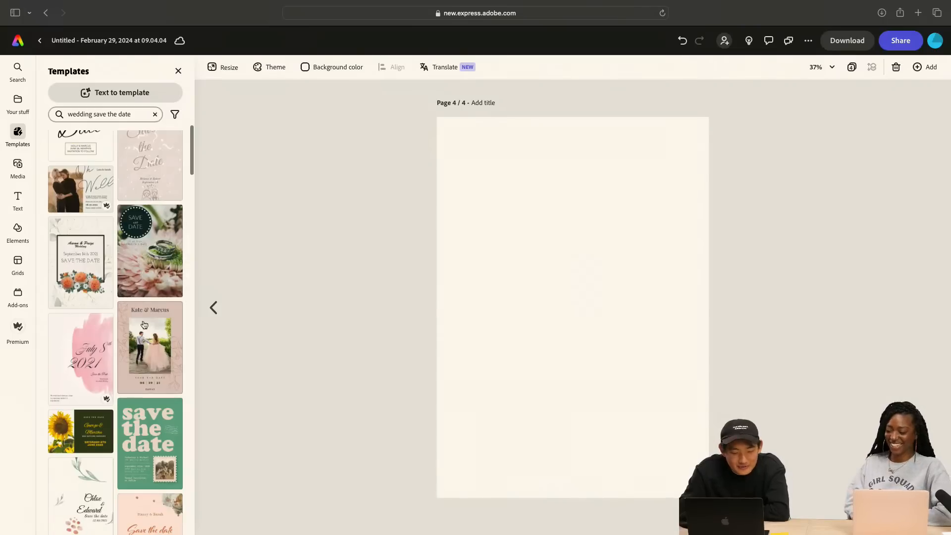
pyautogui.click(135, 343)
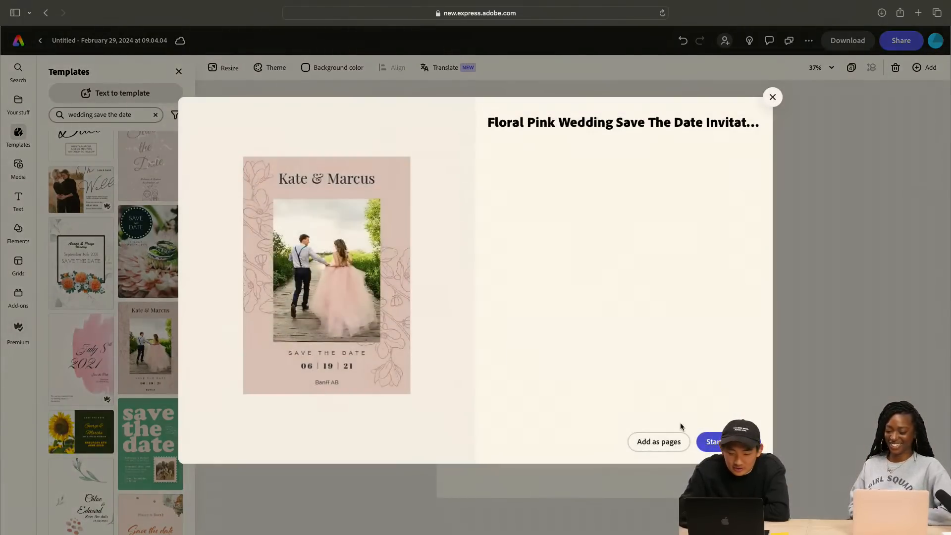
pyautogui.click(664, 443)
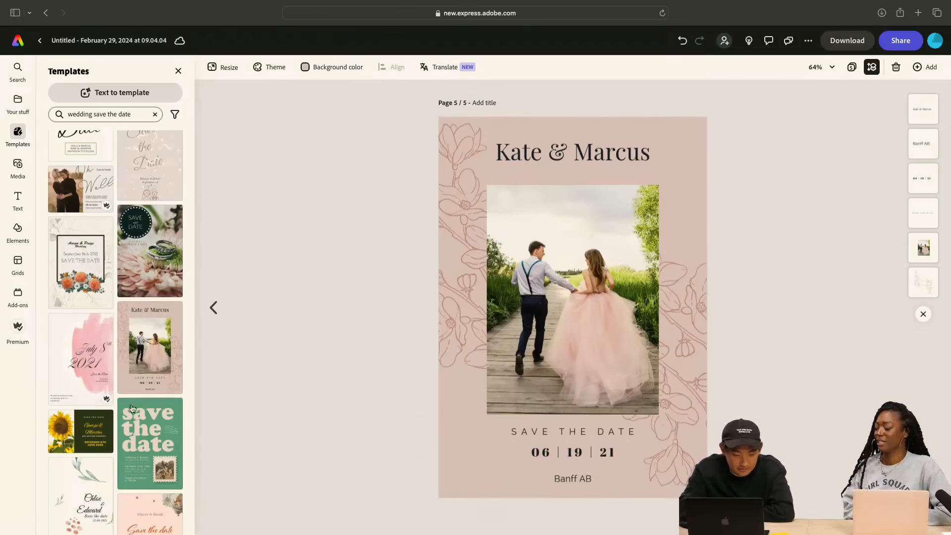
# Add the Pale Blue And Black Save The Date template with the white hearts icon as another page
pyautogui.scroll(-5, 119, 409)
pyautogui.scroll(-5, 119, 409)
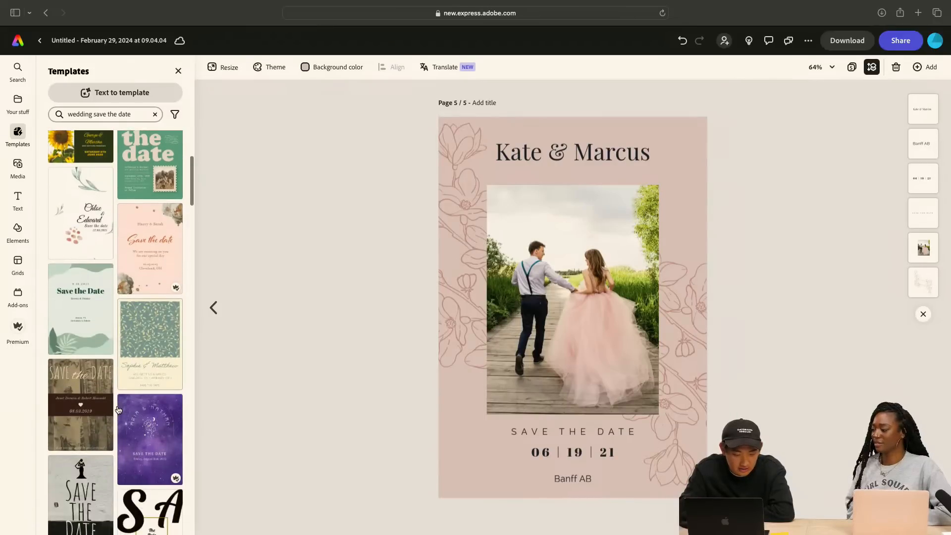
pyautogui.scroll(-3, 118, 409)
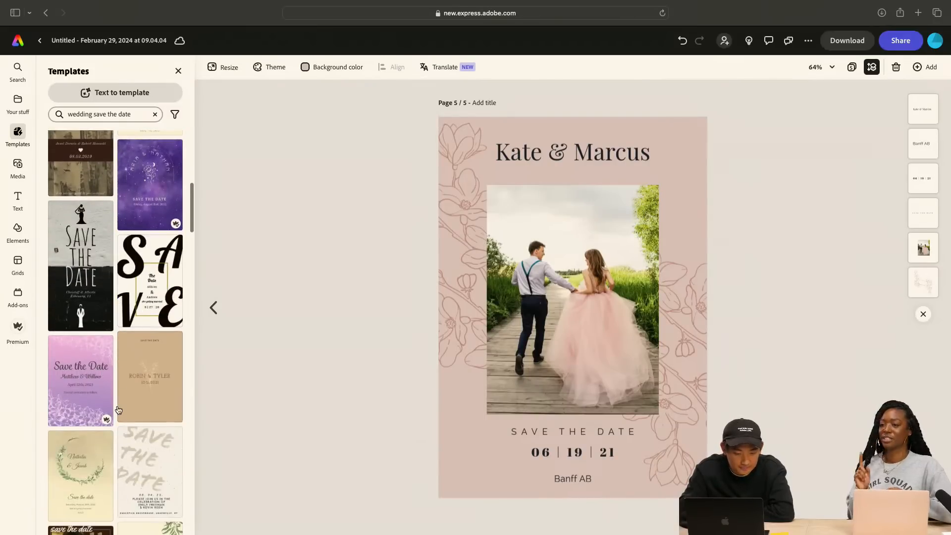
pyautogui.scroll(-1, 118, 409)
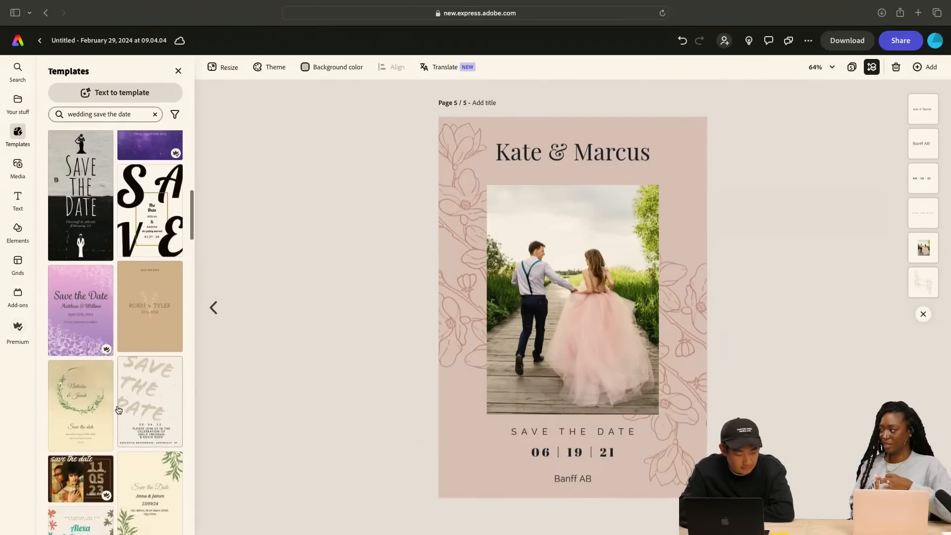
pyautogui.scroll(-6, 119, 409)
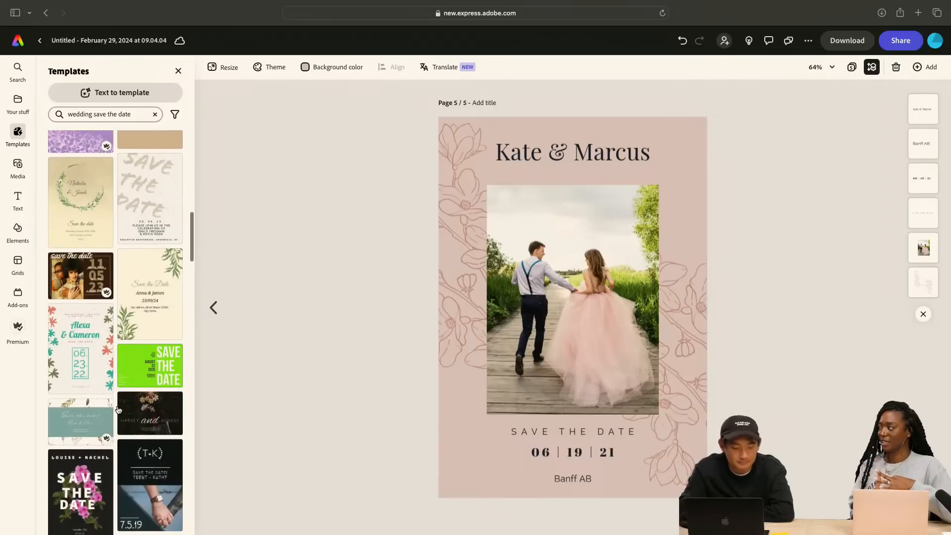
pyautogui.scroll(-7, 119, 410)
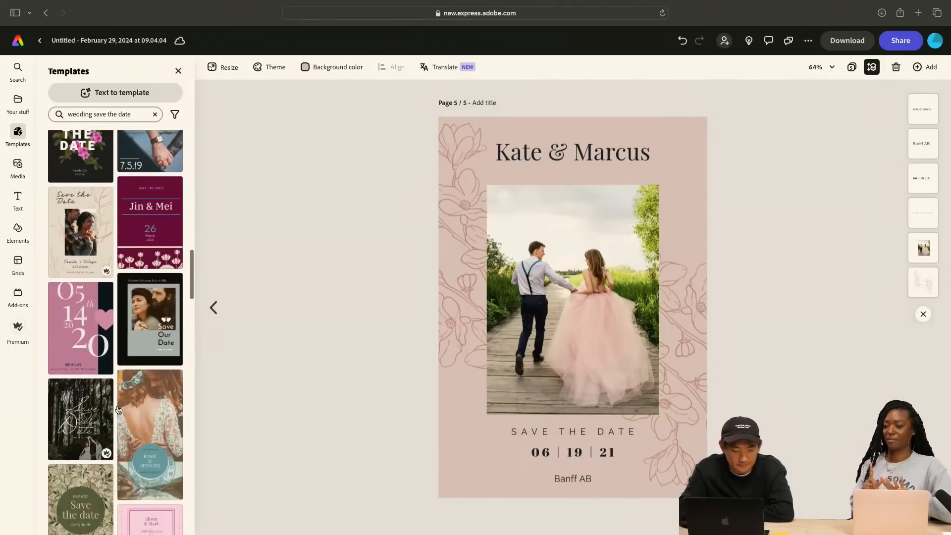
pyautogui.scroll(-1, 119, 410)
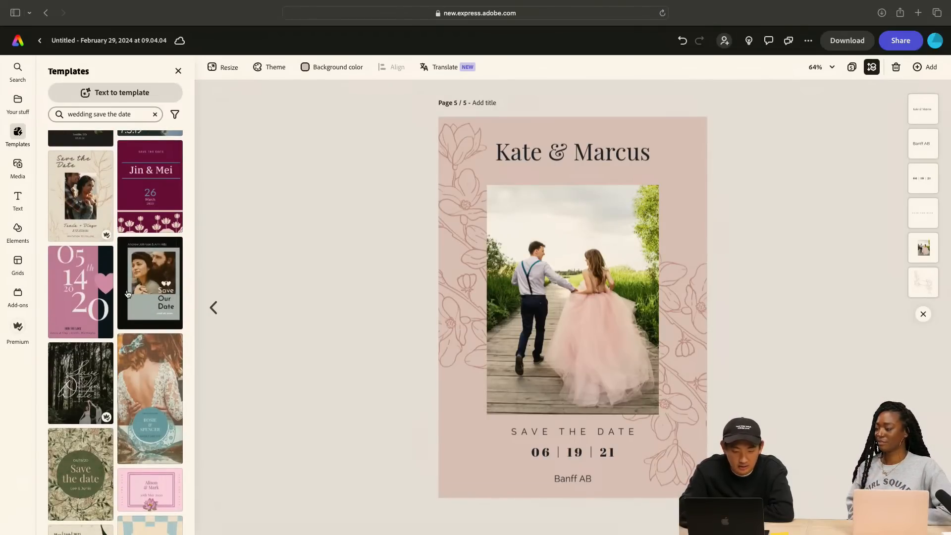
pyautogui.click(153, 307)
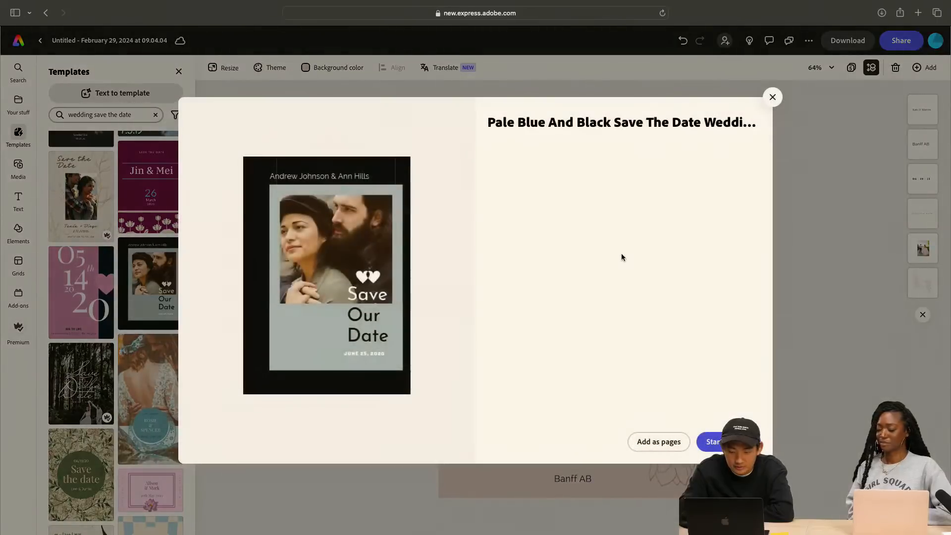
pyautogui.click(652, 442)
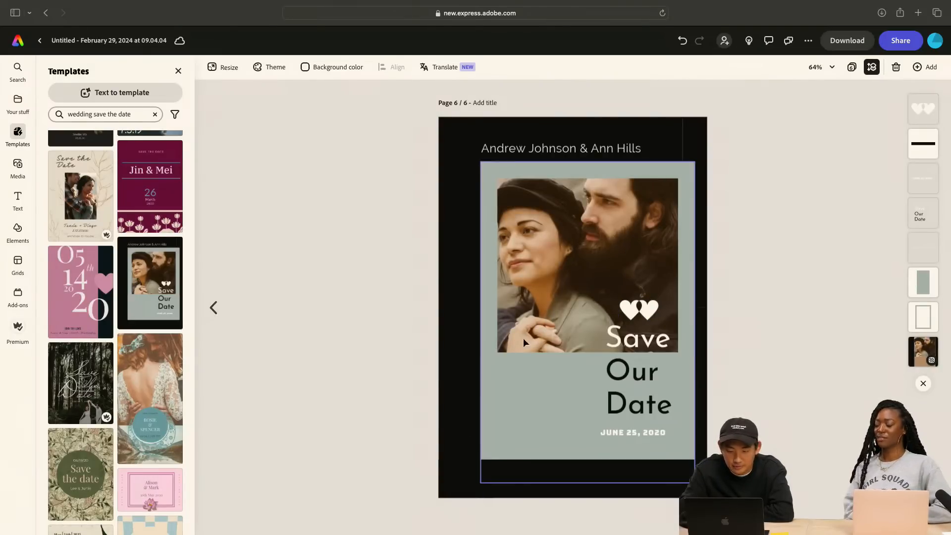
# Copy the white hearts icon from page 6 to page 5 and place it in the card's lower-left corner
pyautogui.click(639, 310)
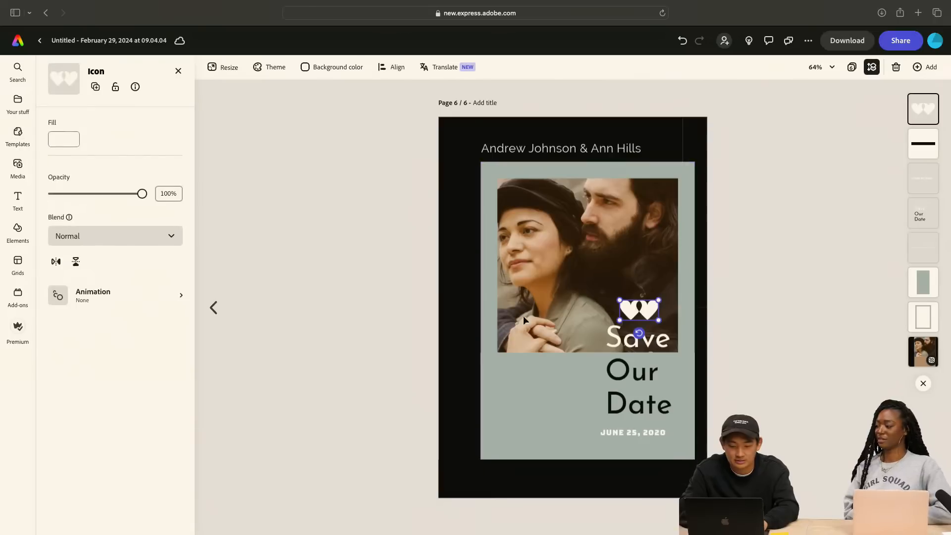
pyautogui.click(213, 308)
pyautogui.hotkey('ctrl', 'v')
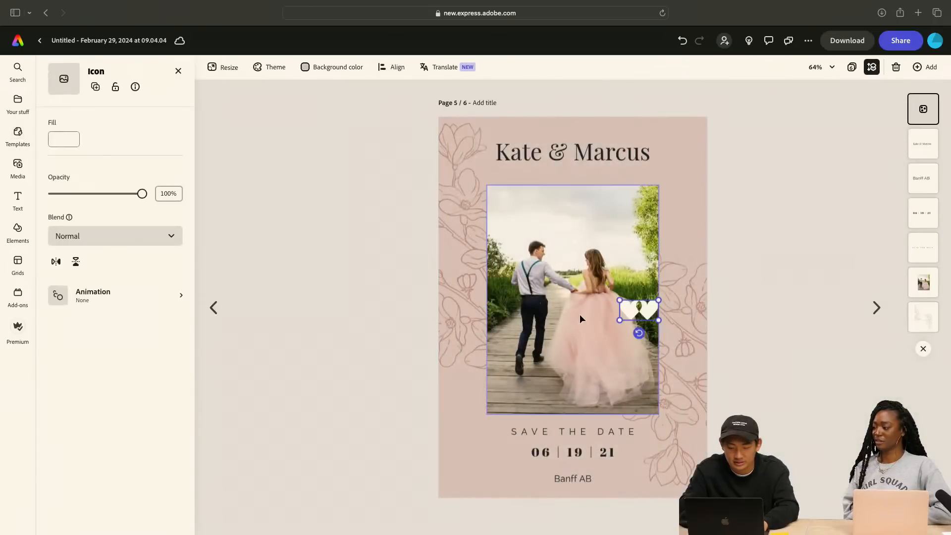
pyautogui.moveTo(634, 300); pyautogui.dragTo(474, 458)
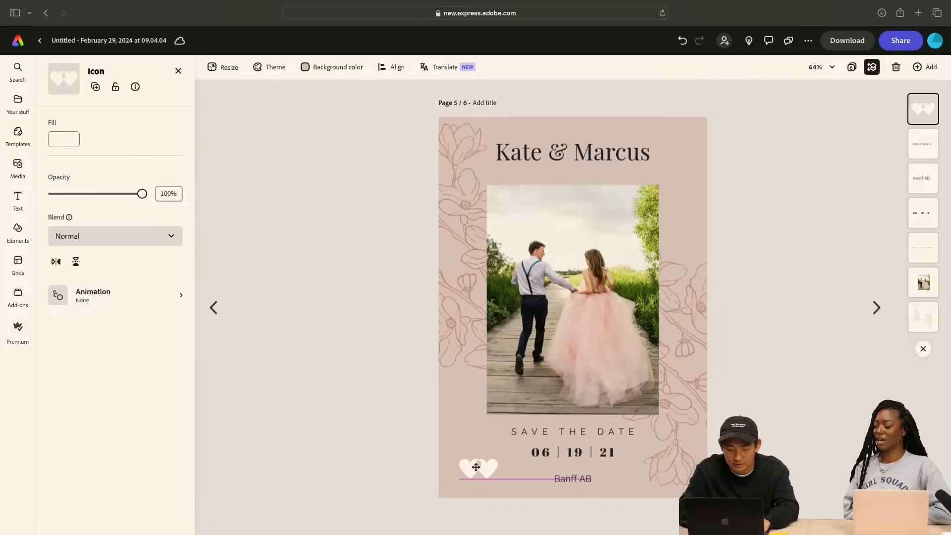
pyautogui.click(752, 144)
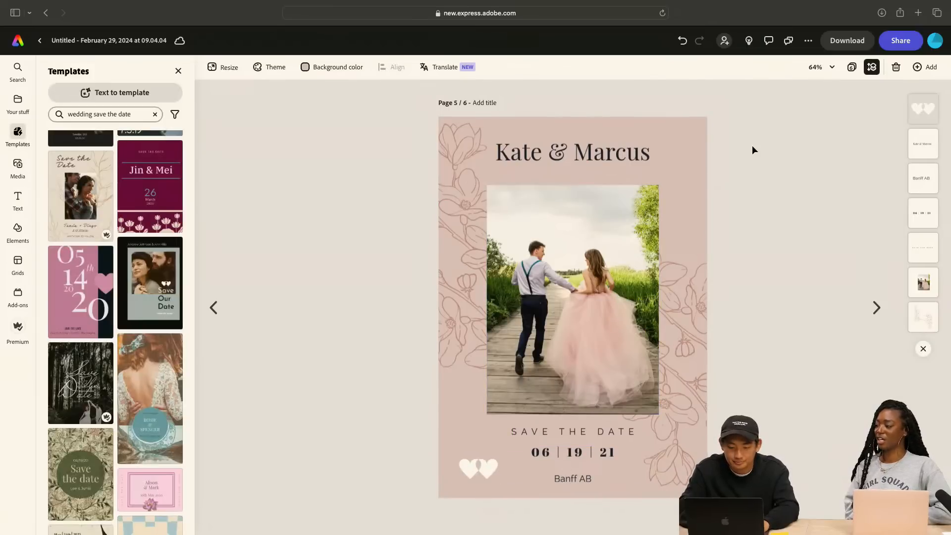
# Replace the heading above the photo on page 5 with the new couple's first names joined by an ampersand
pyautogui.click(581, 160)
pyautogui.doubleClick(581, 160)
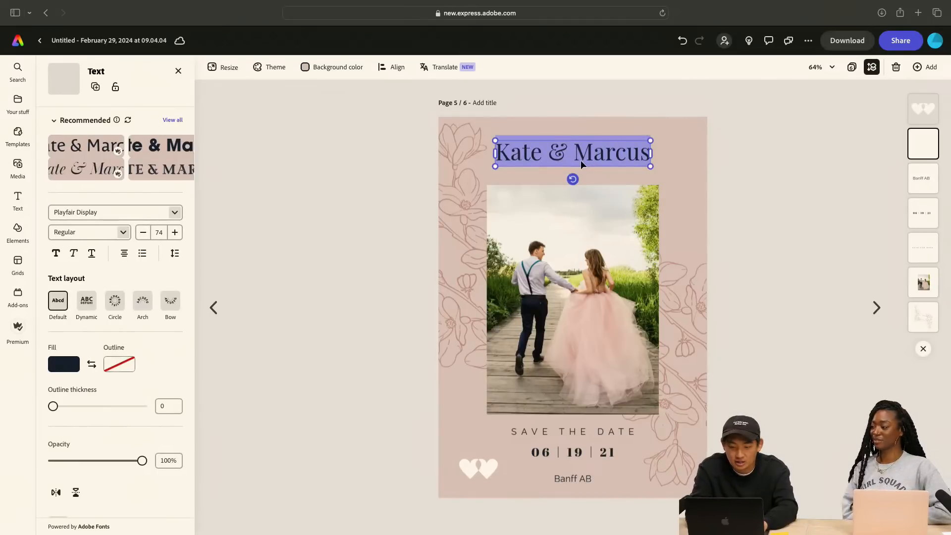
pyautogui.write('Michelle')
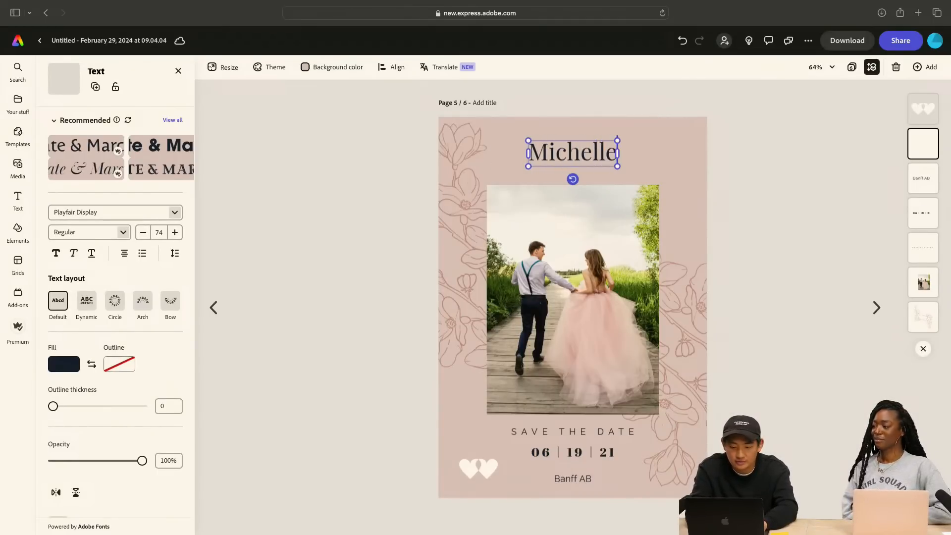
pyautogui.write(' &')
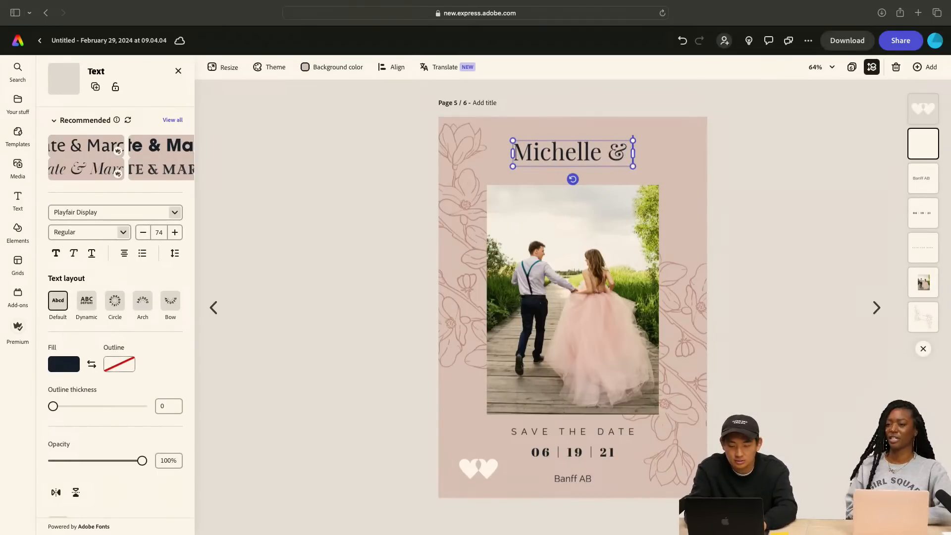
pyautogui.write(' Justin')
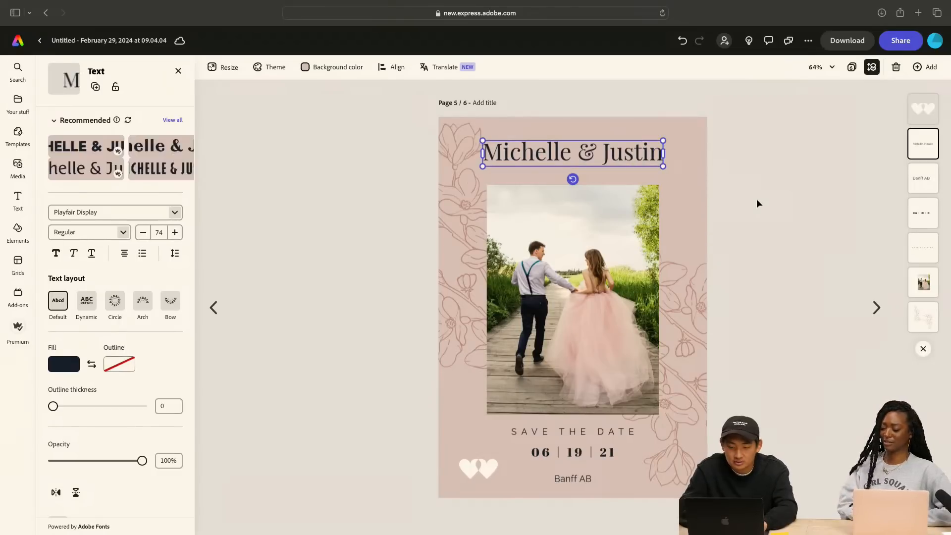
pyautogui.click(757, 198)
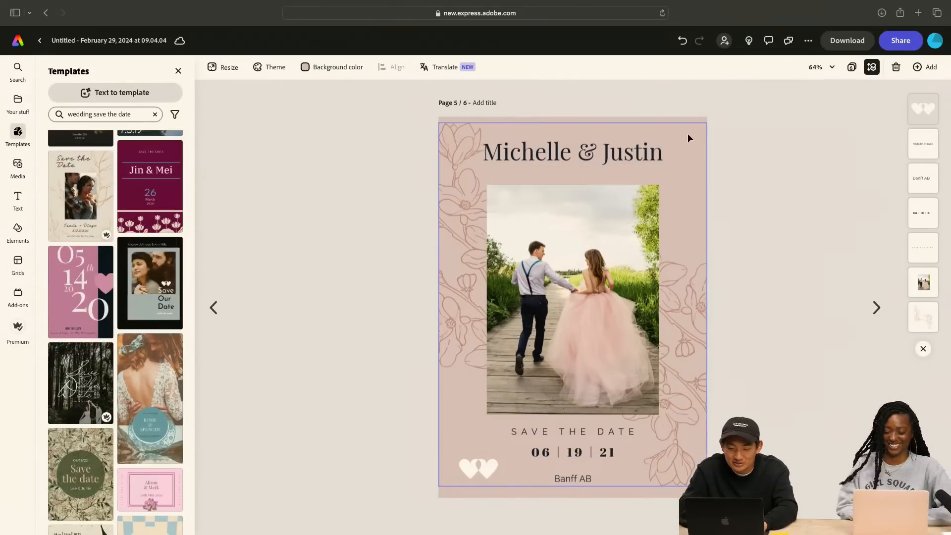
# Set the background color of page 5 to a custom muted sage green, #B2C2B6
pyautogui.click(687, 132)
pyautogui.click(686, 119)
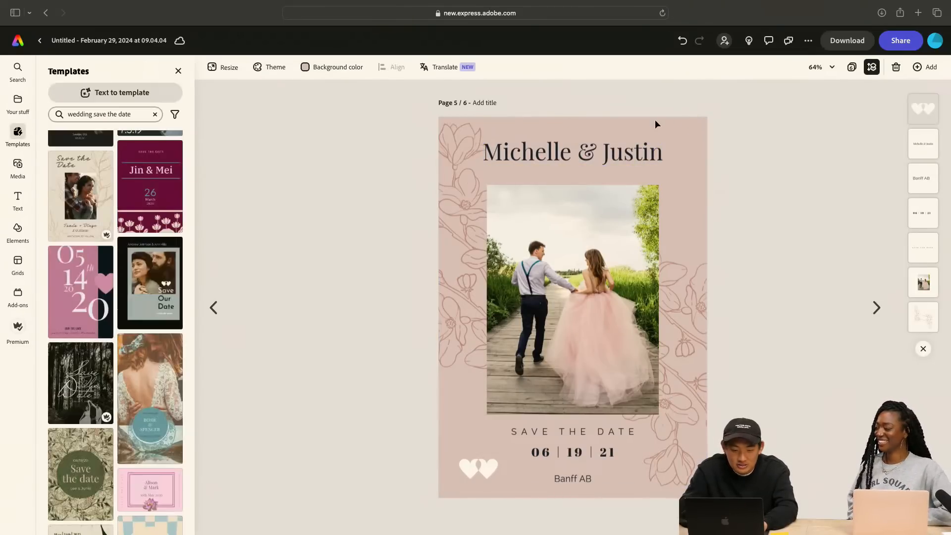
pyautogui.click(307, 72)
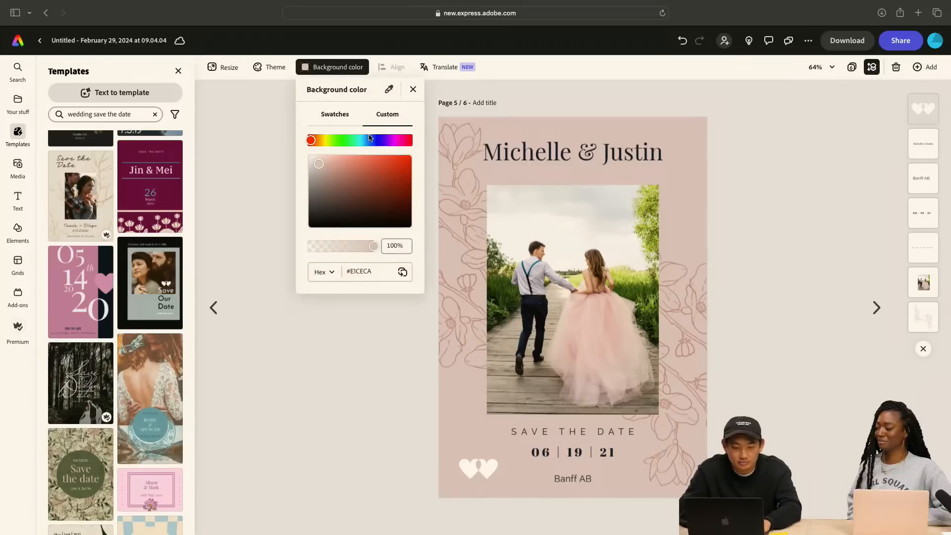
pyautogui.moveTo(336, 144); pyautogui.dragTo(316, 175)
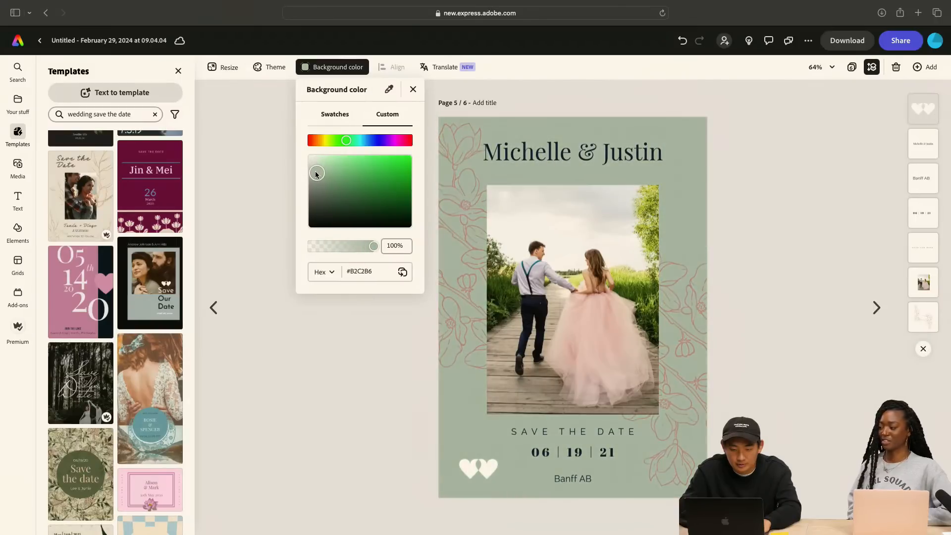
pyautogui.click(240, 242)
pyautogui.click(461, 152)
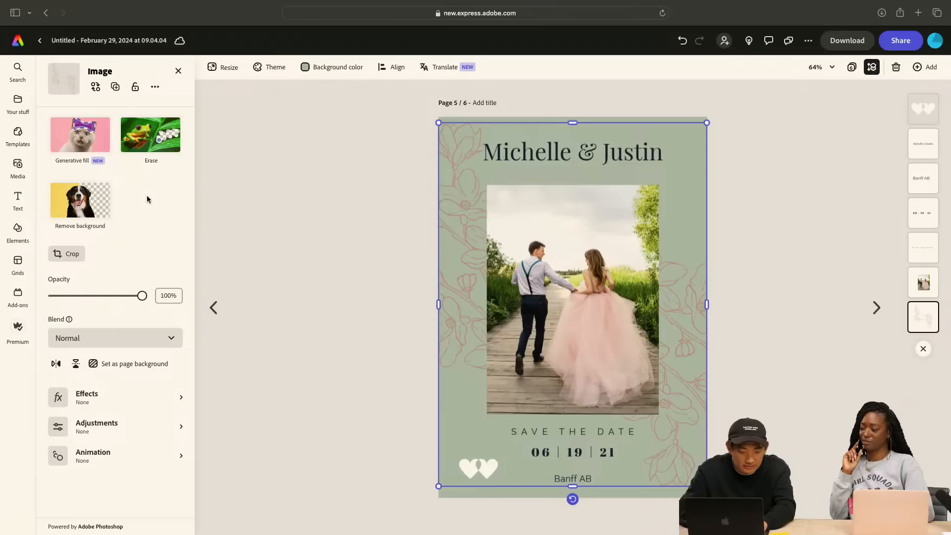
pyautogui.click(338, 277)
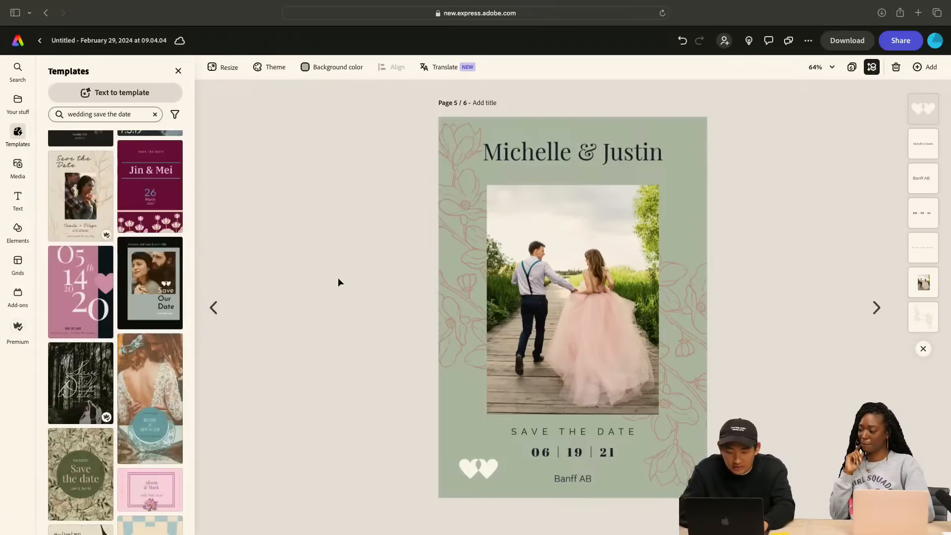
# Change the wedding date below the save-the-date line on page 5 to 10 | 12 | 24
pyautogui.click(548, 457)
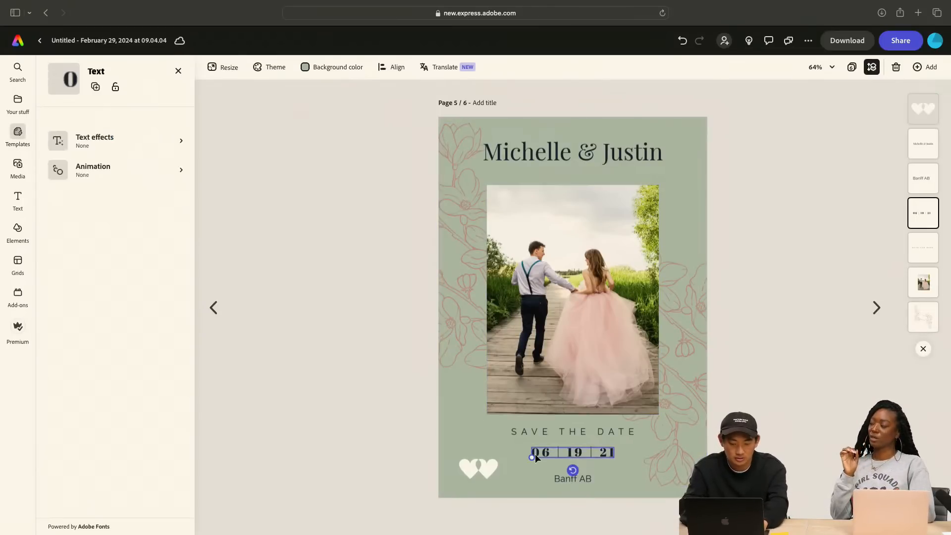
pyautogui.write('10')
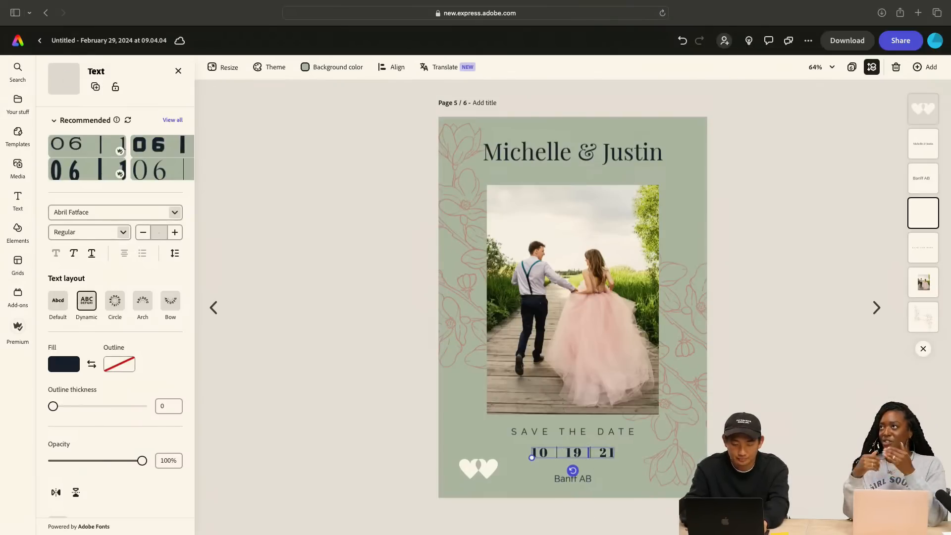
pyautogui.press('BackSpace')
pyautogui.write('2')
pyautogui.press('Right')
pyautogui.press('Right')
pyautogui.press('Right')
pyautogui.press('Right')
pyautogui.press('Right')
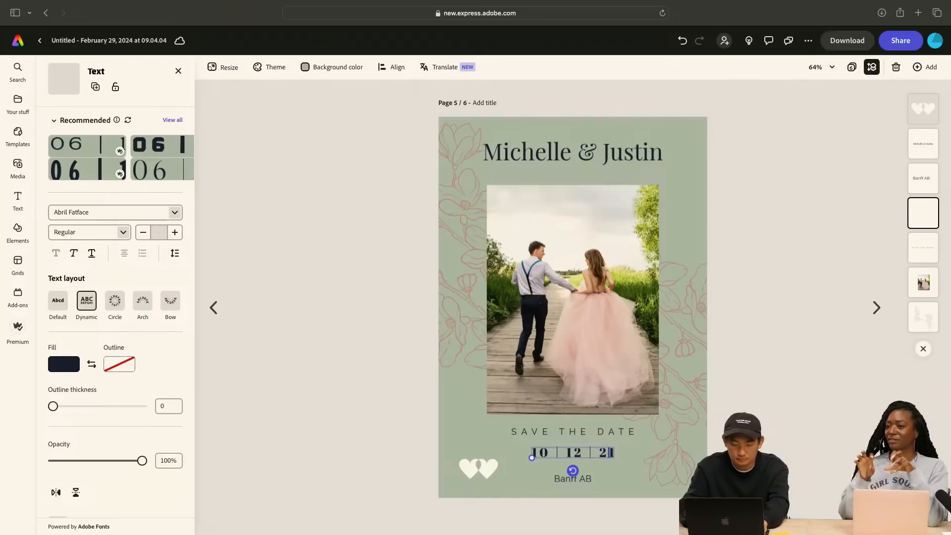
pyautogui.press('BackSpace')
pyautogui.write('4')
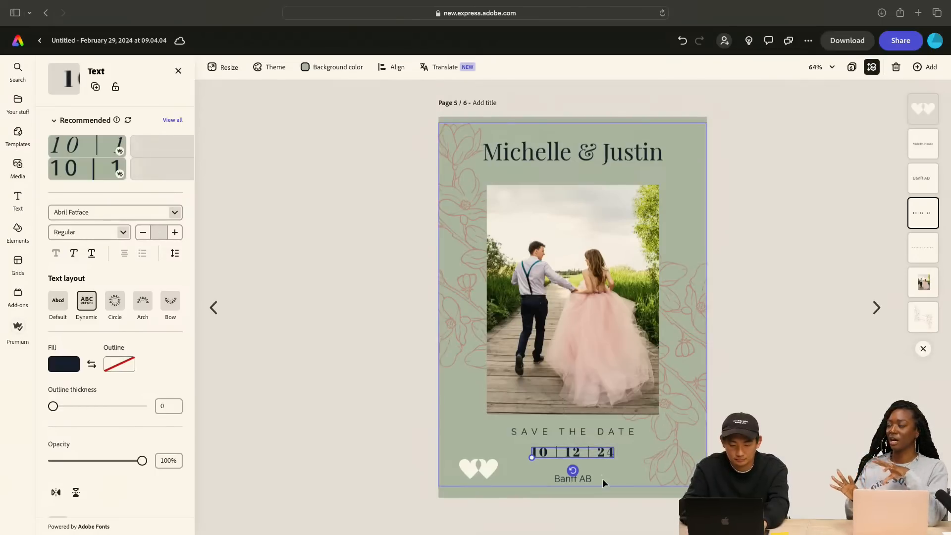
# Replace the location text below the date with "Orlando, FL"
pyautogui.doubleClick(579, 480)
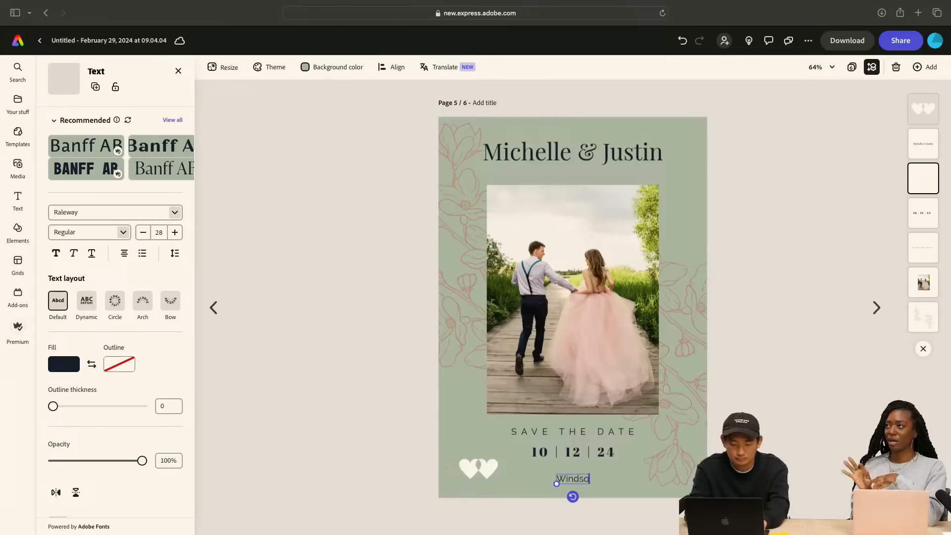
pyautogui.press('BackSpace')
pyautogui.write('Orlando, FL')
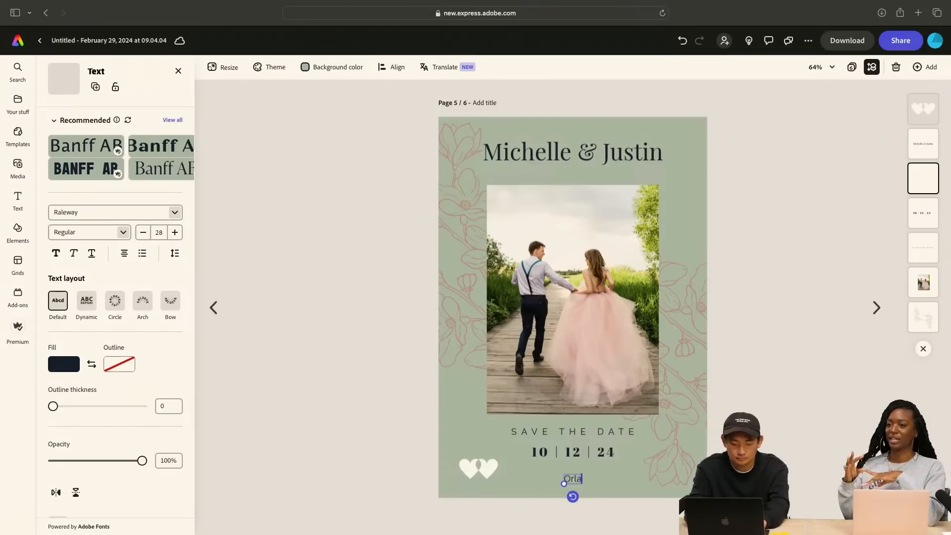
pyautogui.click(801, 468)
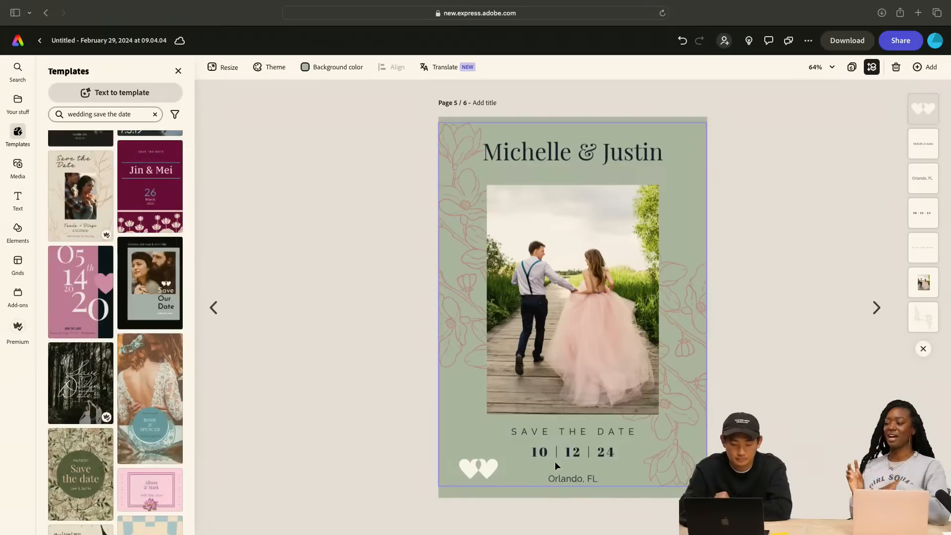
# Move the white hearts icon closer to the card's lower-left corner
pyautogui.click(479, 471)
pyautogui.moveTo(479, 471); pyautogui.dragTo(464, 480)
pyautogui.click(748, 478)
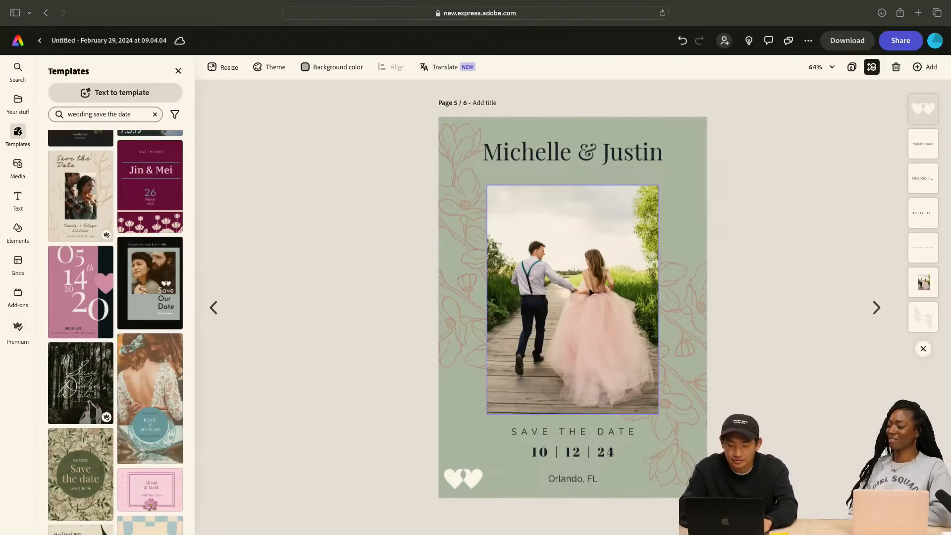
# Open the Google Drive add-on and browse through Adobe_Express_Livestream and Wedding Save The Date Aestetic to the Photos folder
pyautogui.click(532, 269)
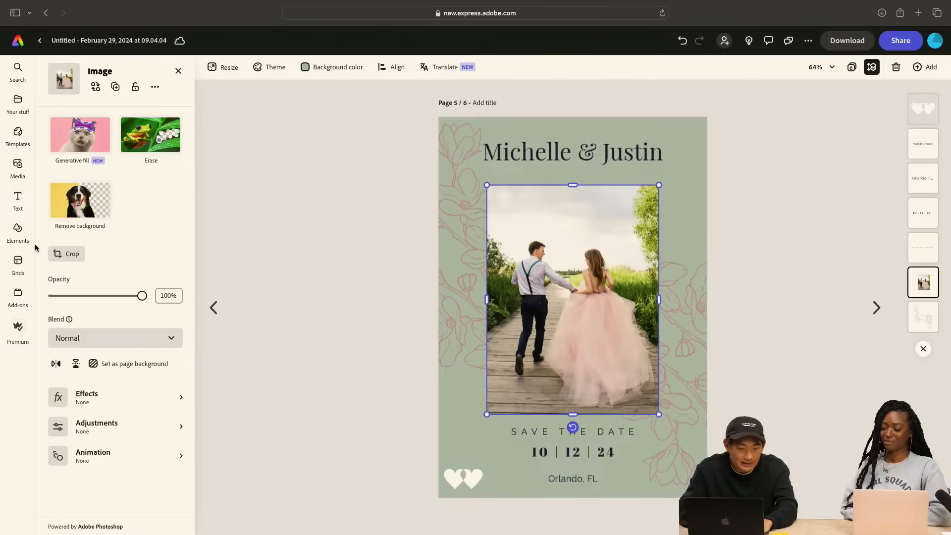
pyautogui.click(18, 294)
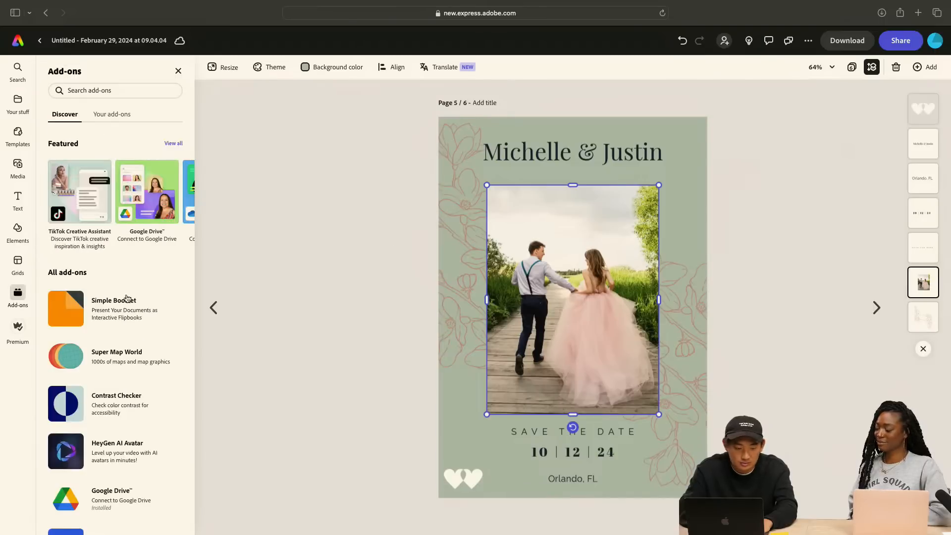
pyautogui.click(137, 218)
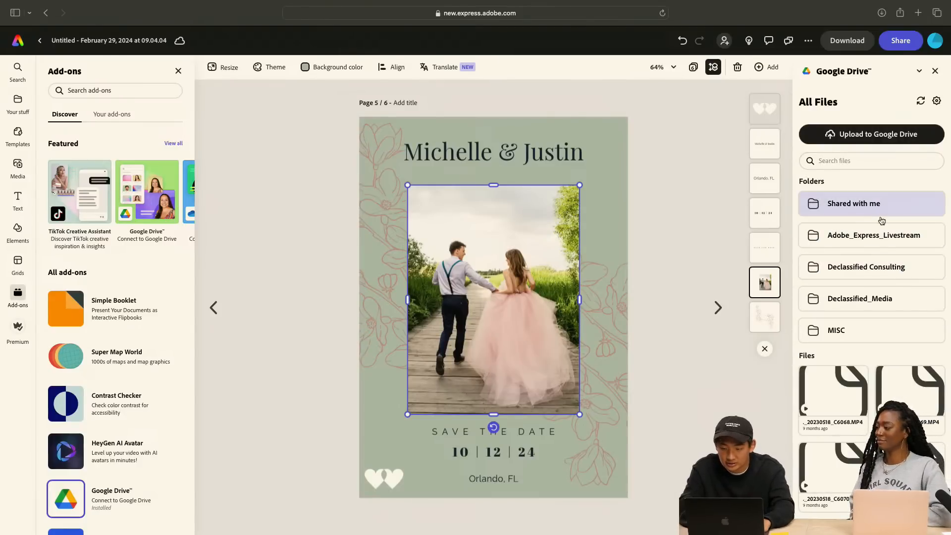
pyautogui.click(877, 237)
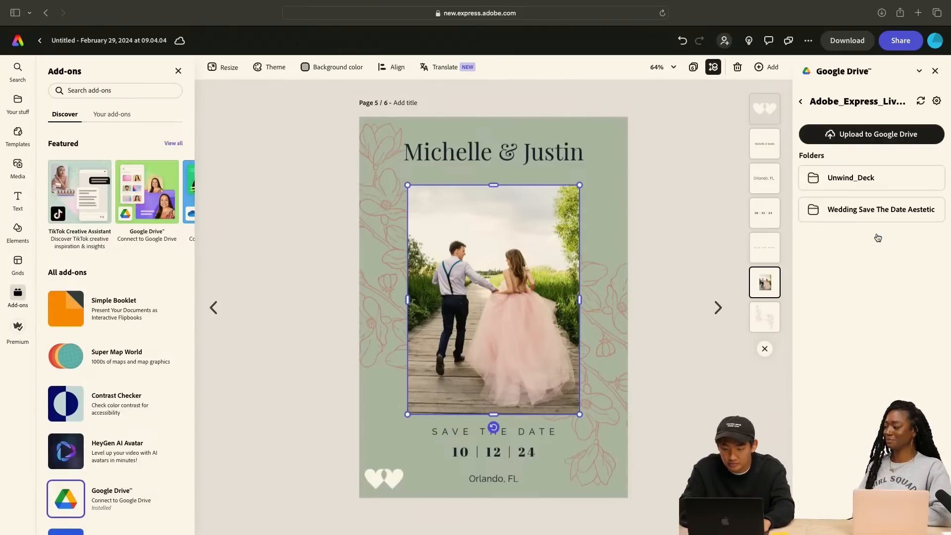
pyautogui.click(852, 211)
pyautogui.click(859, 191)
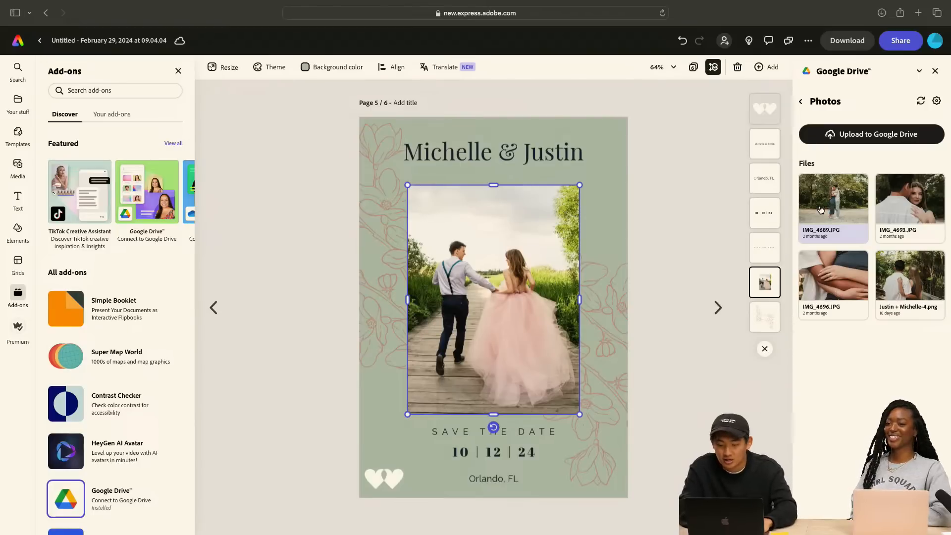
# Try IMG_4689.JPG over the card's photo, enlarged to the photo's height and centered, and delete it again
pyautogui.moveTo(626, 258); pyautogui.dragTo(521, 232)
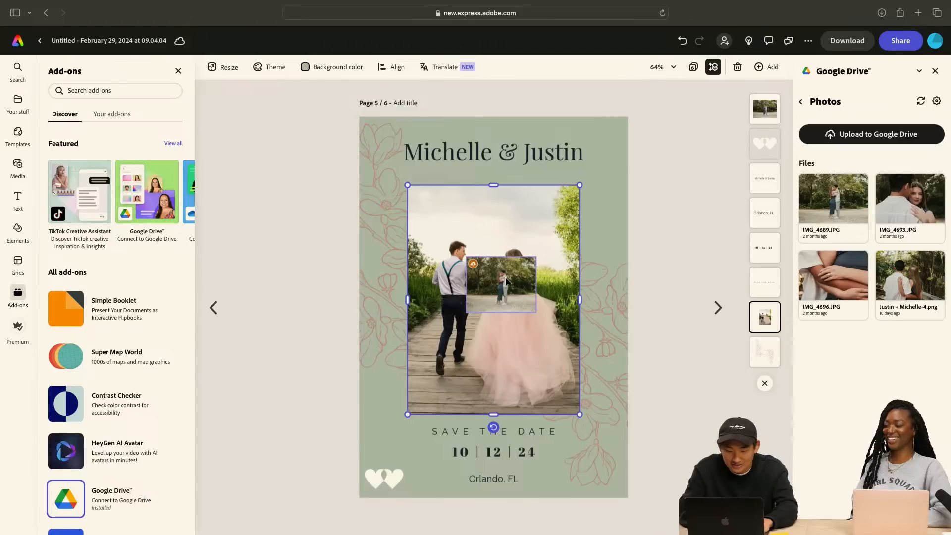
pyautogui.press('super+z')
pyautogui.moveTo(493, 279); pyautogui.dragTo(430, 202)
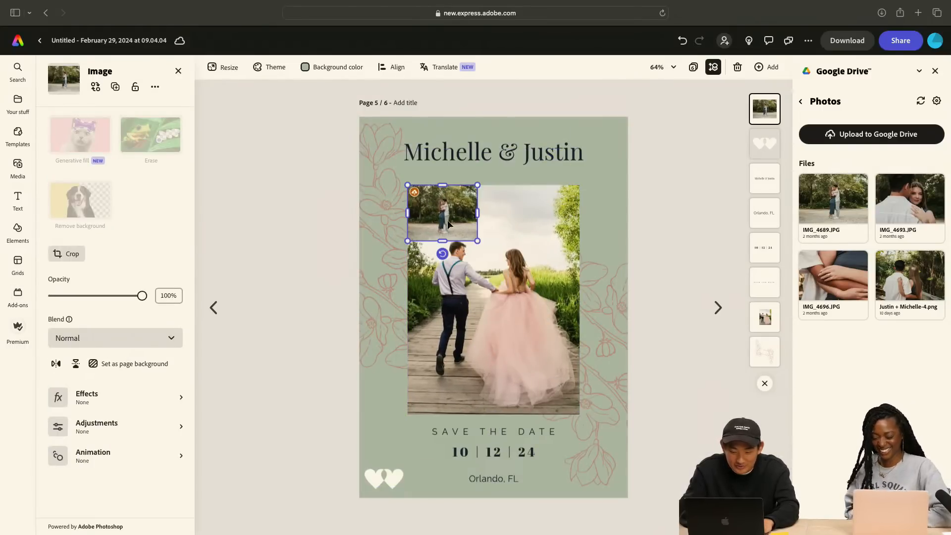
pyautogui.moveTo(477, 241); pyautogui.dragTo(643, 475)
pyautogui.moveTo(637, 322); pyautogui.dragTo(592, 319)
pyautogui.click(694, 272)
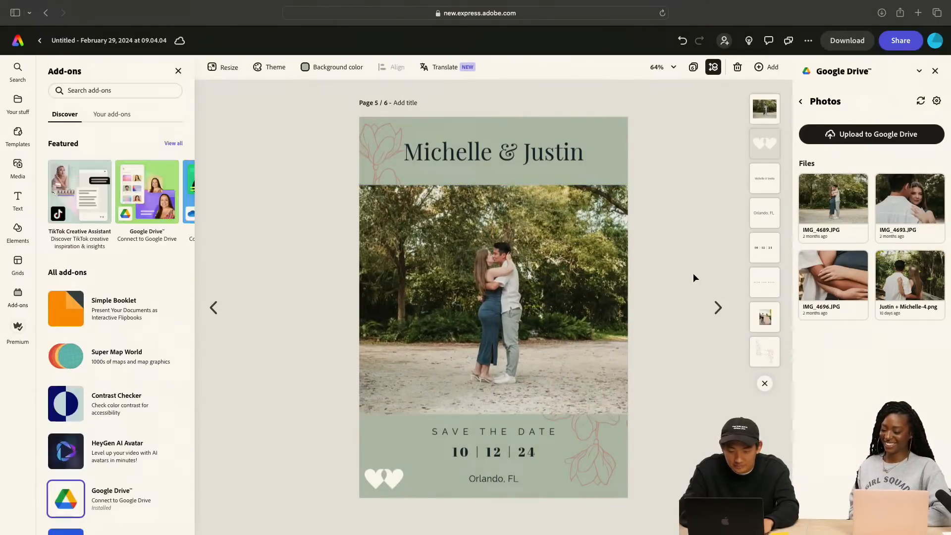
pyautogui.click(495, 296)
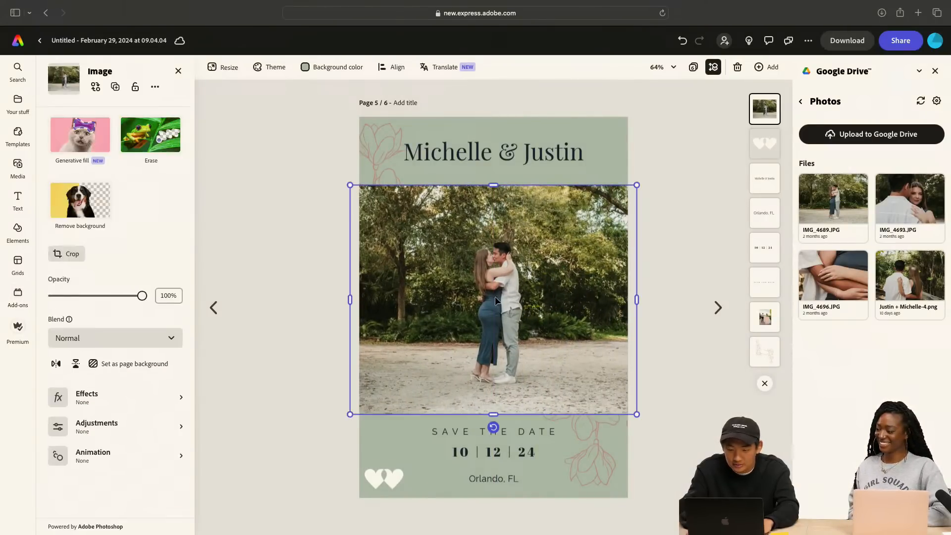
pyautogui.press('Delete')
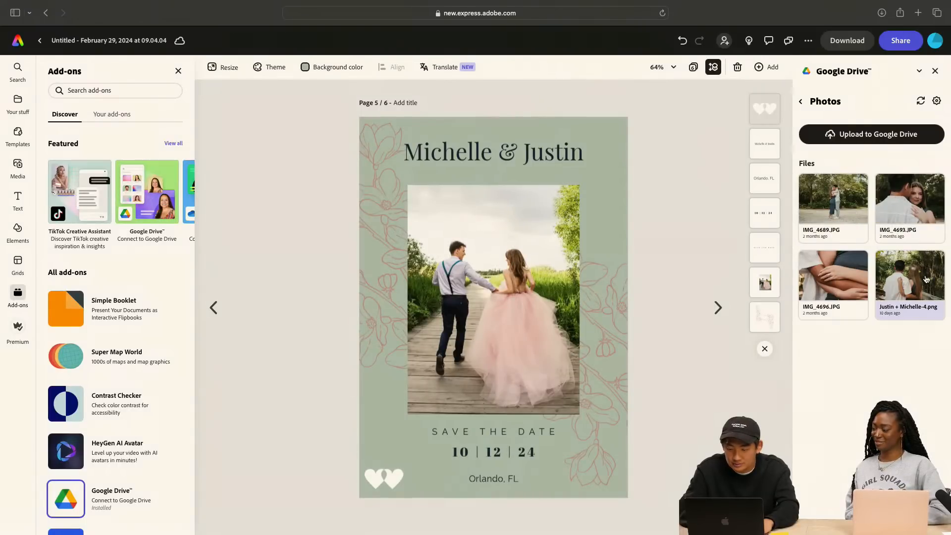
# Place the couple's PNG photo from the Photos folder over the card's main photo on page 5
pyautogui.moveTo(909, 286); pyautogui.dragTo(490, 272)
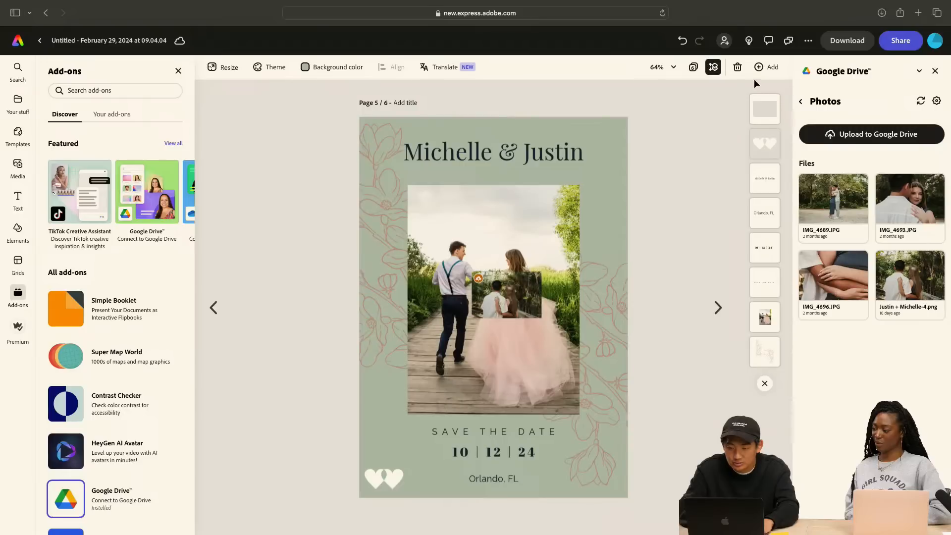
pyautogui.click(737, 70)
pyautogui.press('super+z')
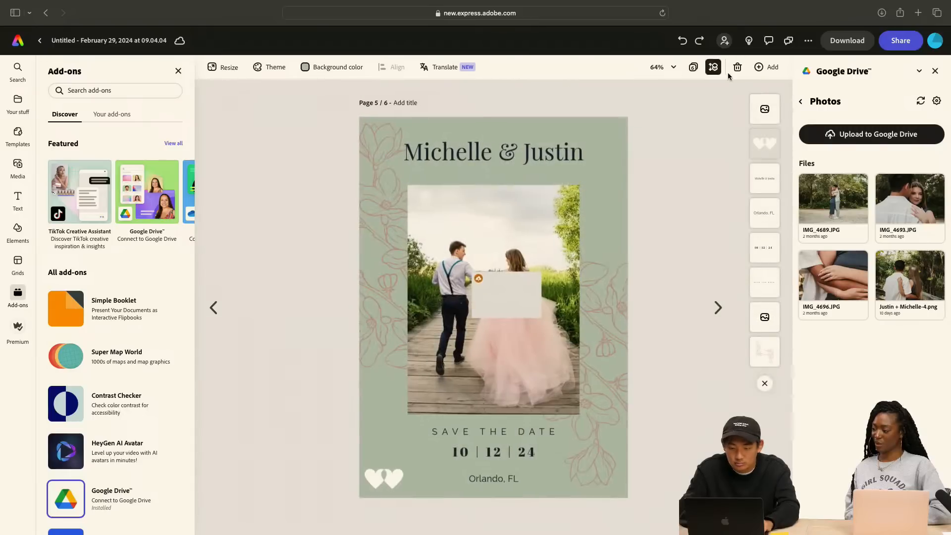
# Duplicate page 5 and delete the small inset couple photo from the copy
pyautogui.click(762, 69)
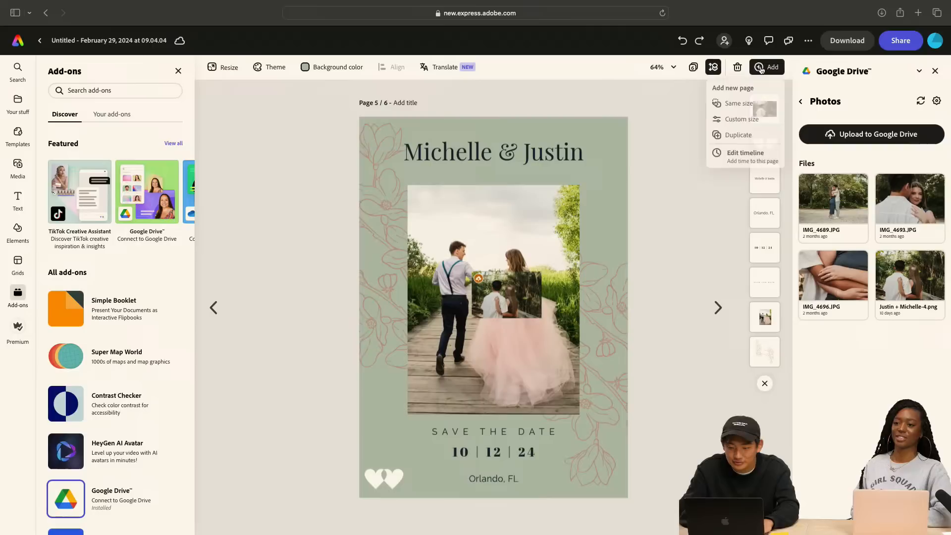
pyautogui.click(741, 134)
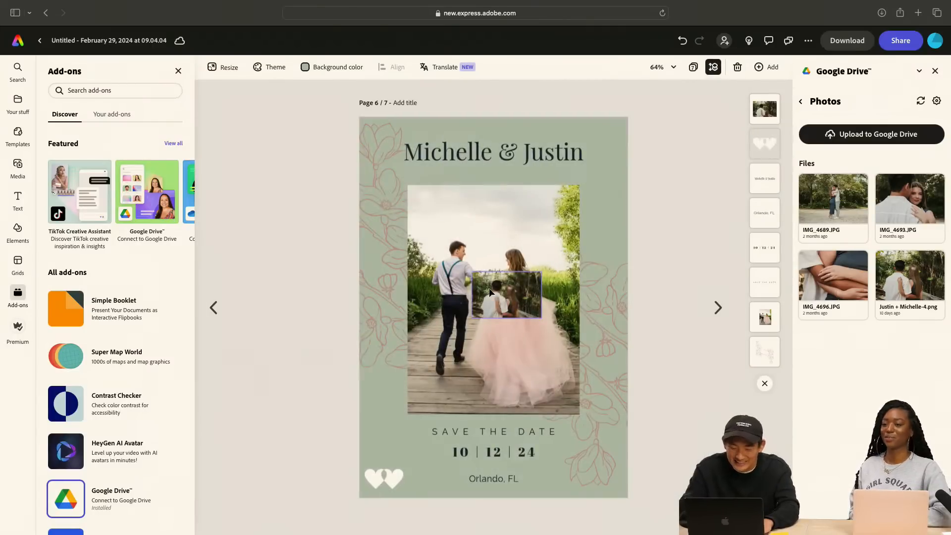
pyautogui.click(518, 302)
pyautogui.press('Delete')
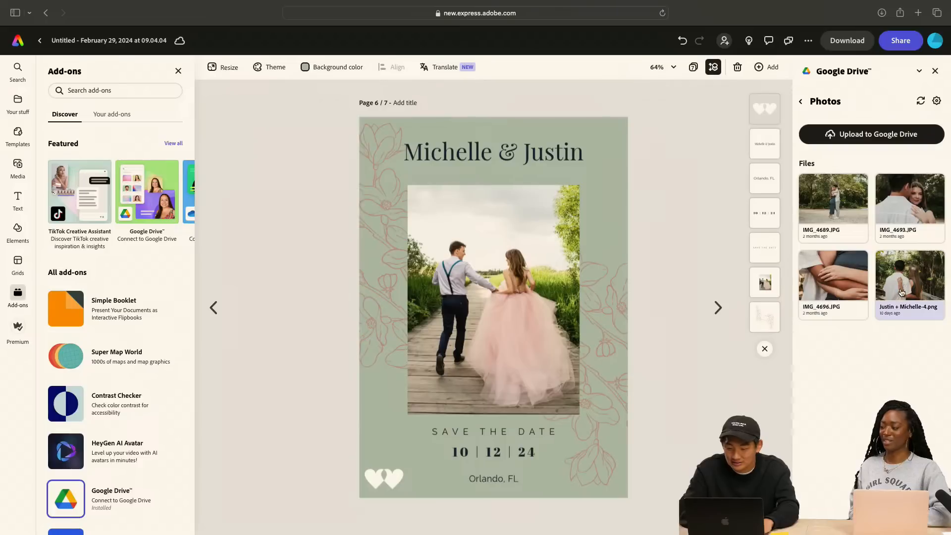
pyautogui.moveTo(908, 286); pyautogui.dragTo(459, 272)
pyautogui.click(220, 307)
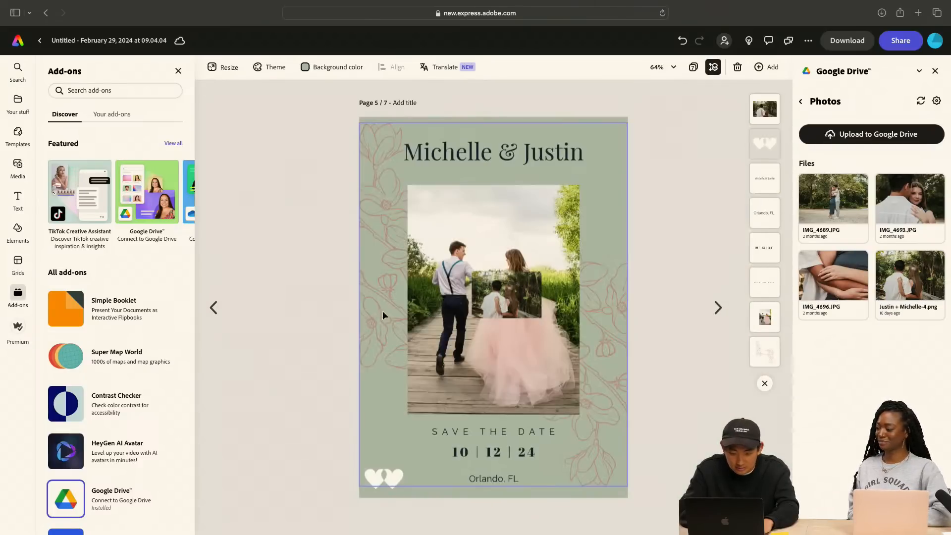
pyautogui.click(718, 308)
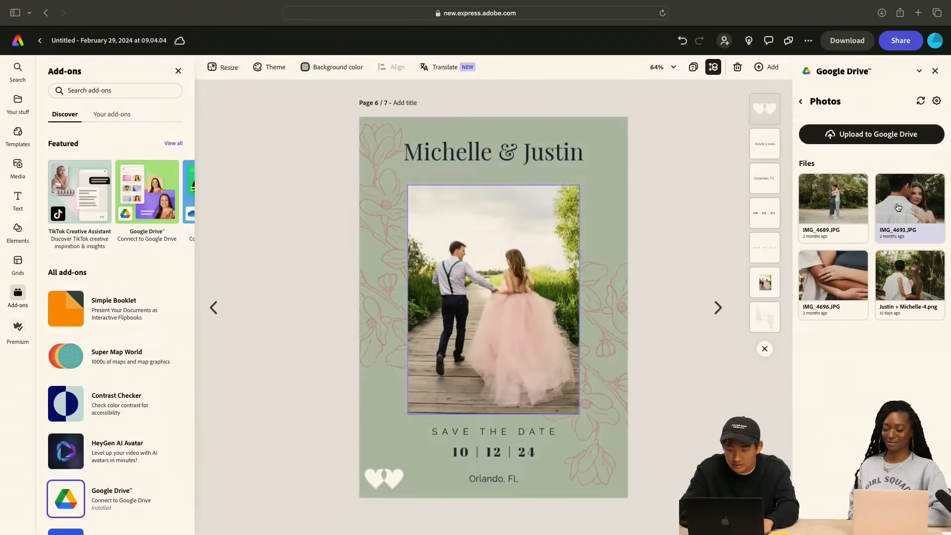
# Place IMG_4693.JPG enlarged and centered over the main photo on page 6, and delete the original template photo beneath it
pyautogui.moveTo(910, 208); pyautogui.dragTo(542, 268)
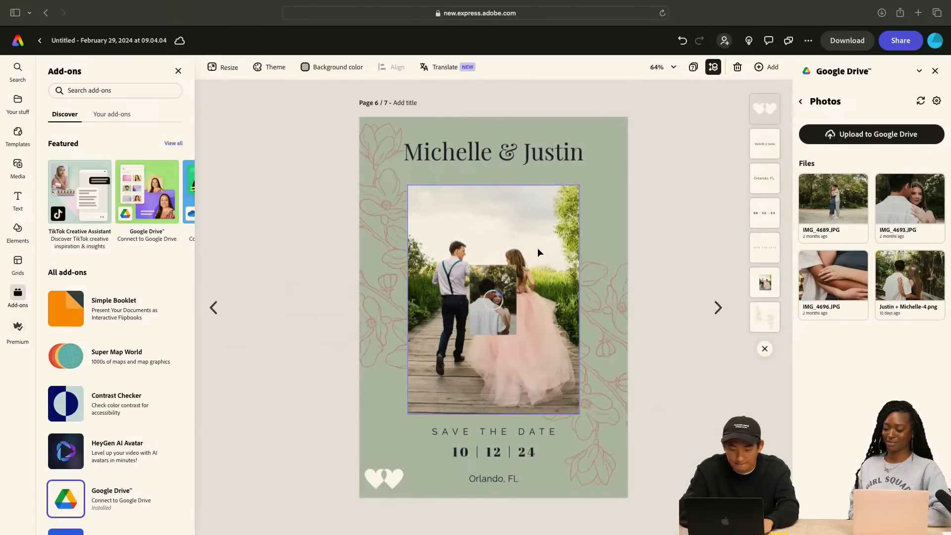
pyautogui.moveTo(486, 298); pyautogui.dragTo(430, 224)
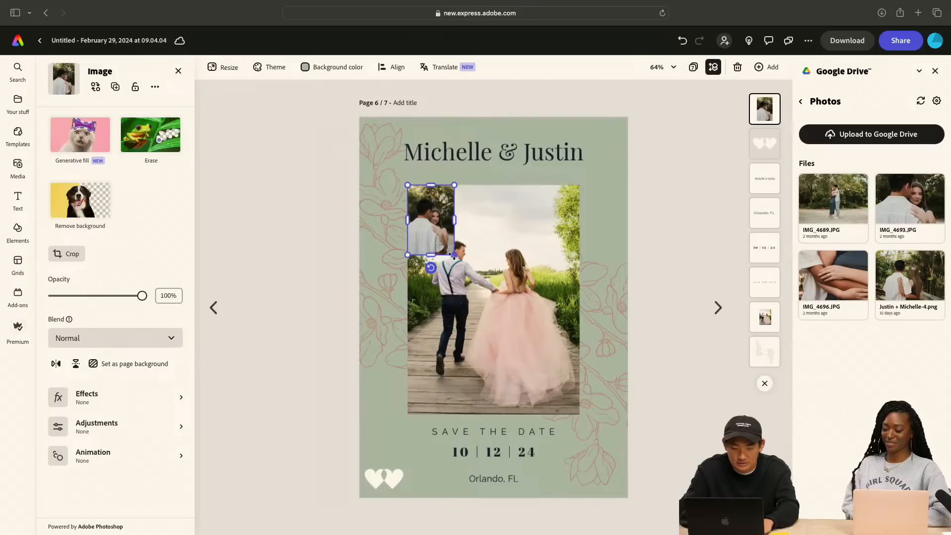
pyautogui.moveTo(454, 255); pyautogui.dragTo(617, 391)
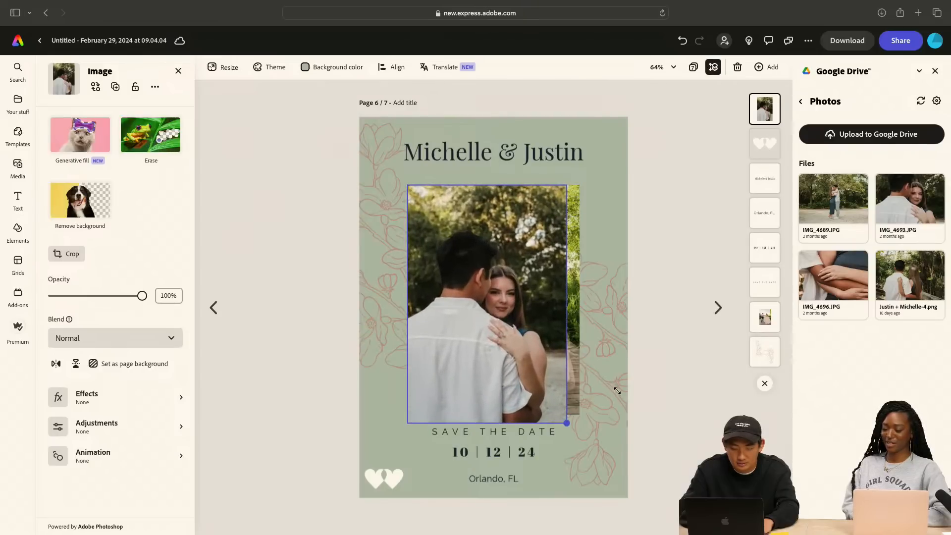
pyautogui.moveTo(503, 338); pyautogui.dragTo(507, 325)
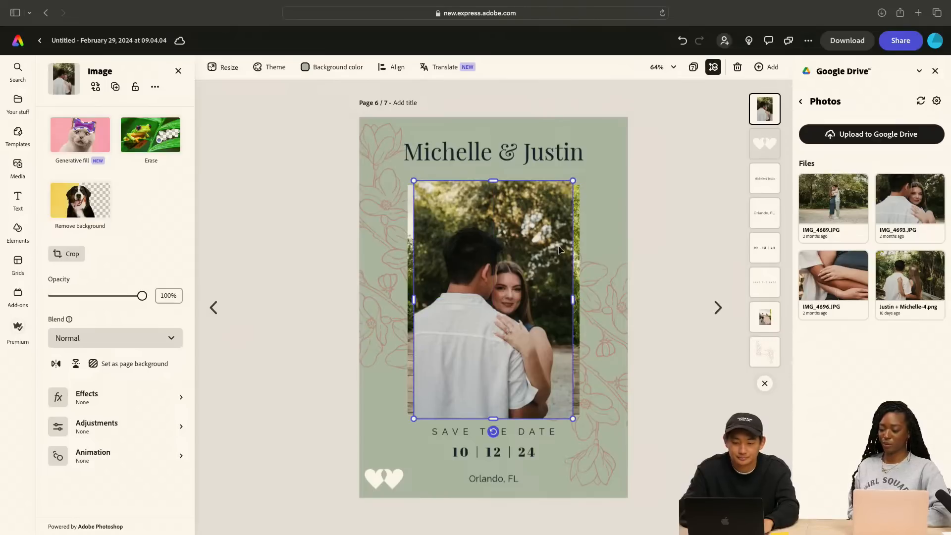
pyautogui.click(412, 246)
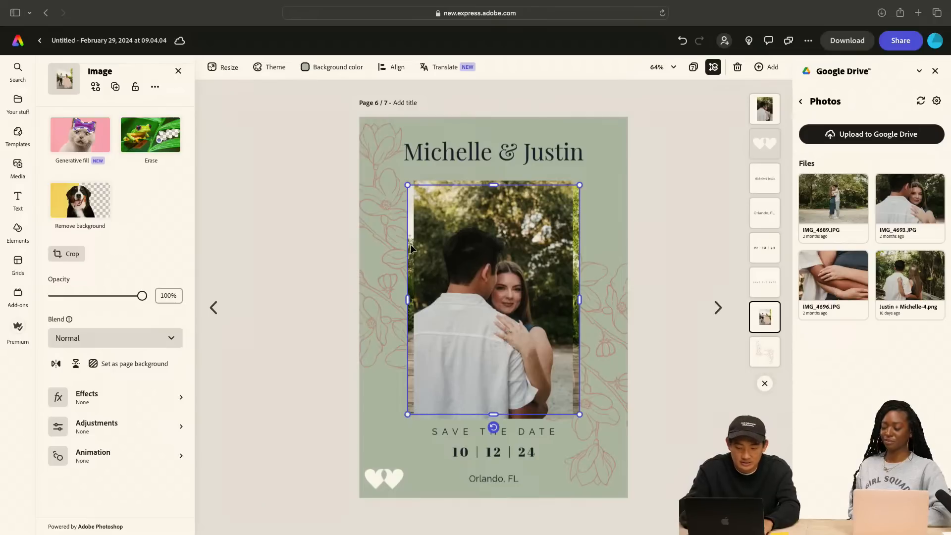
pyautogui.press('Delete')
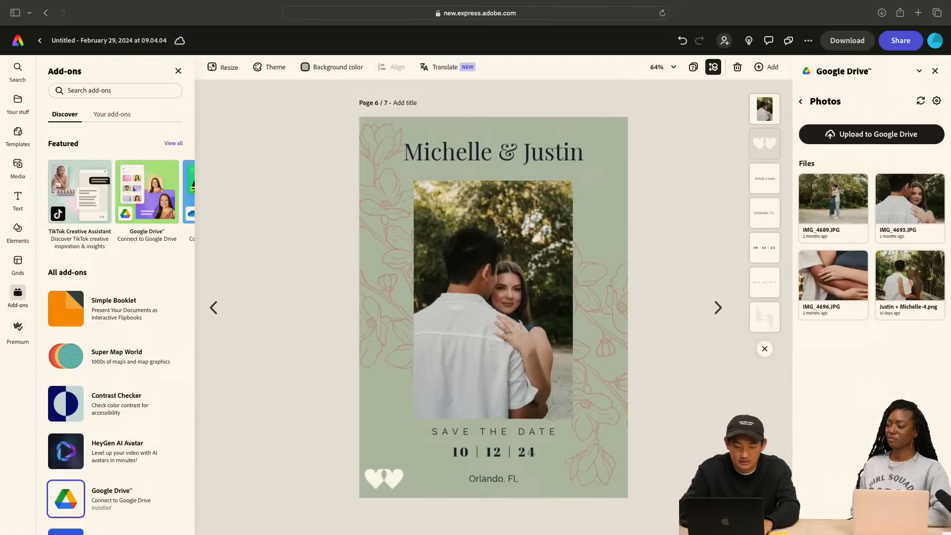
# Change page 6's background from sage green to the custom cream color #EDE0C5
pyautogui.click(603, 123)
pyautogui.click(377, 76)
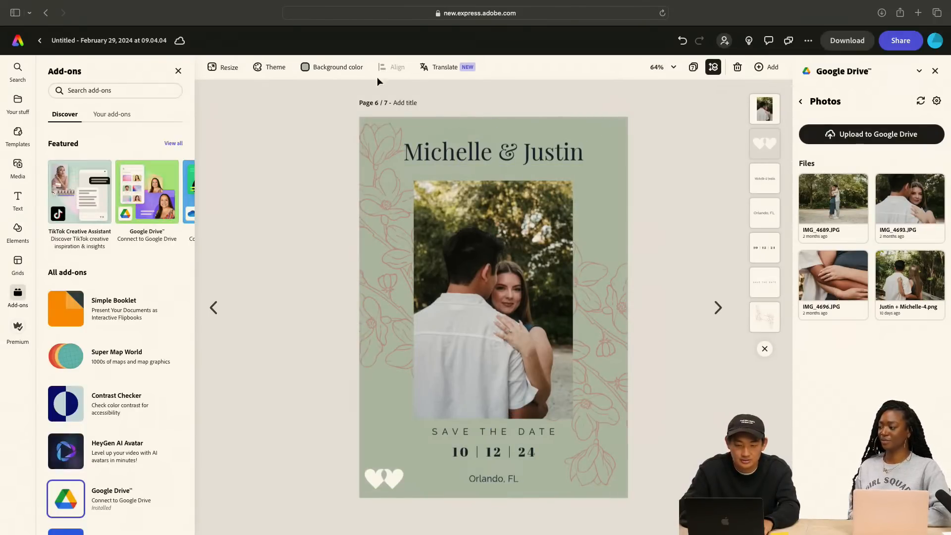
pyautogui.click(332, 67)
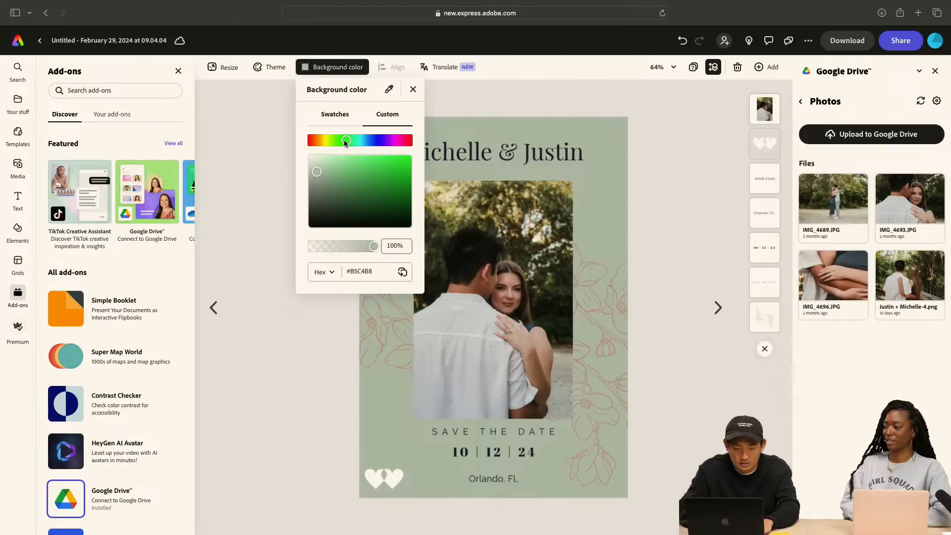
pyautogui.moveTo(345, 142); pyautogui.dragTo(319, 142)
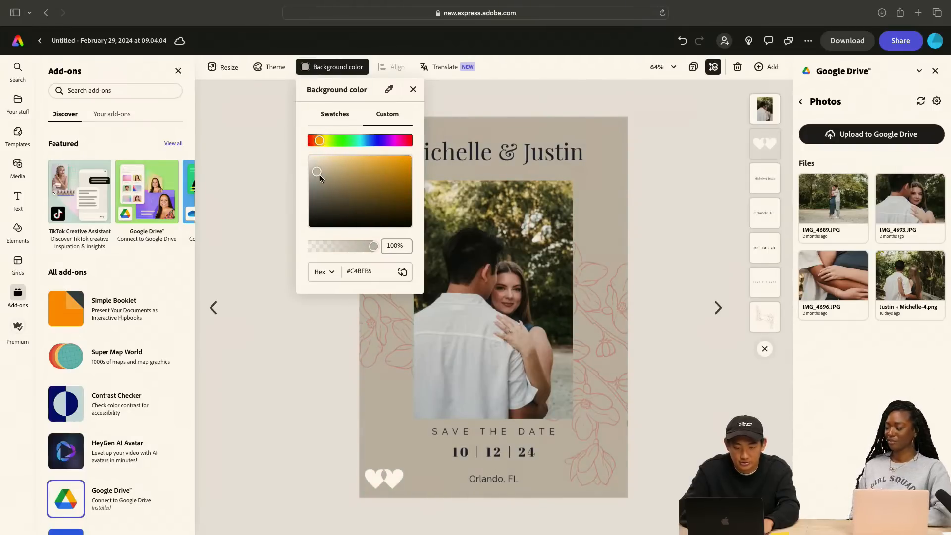
pyautogui.moveTo(320, 177)
pyautogui.mouseDown()
pyautogui.moveTo(341, 170)
pyautogui.moveTo(329, 161)
pyautogui.mouseUp()
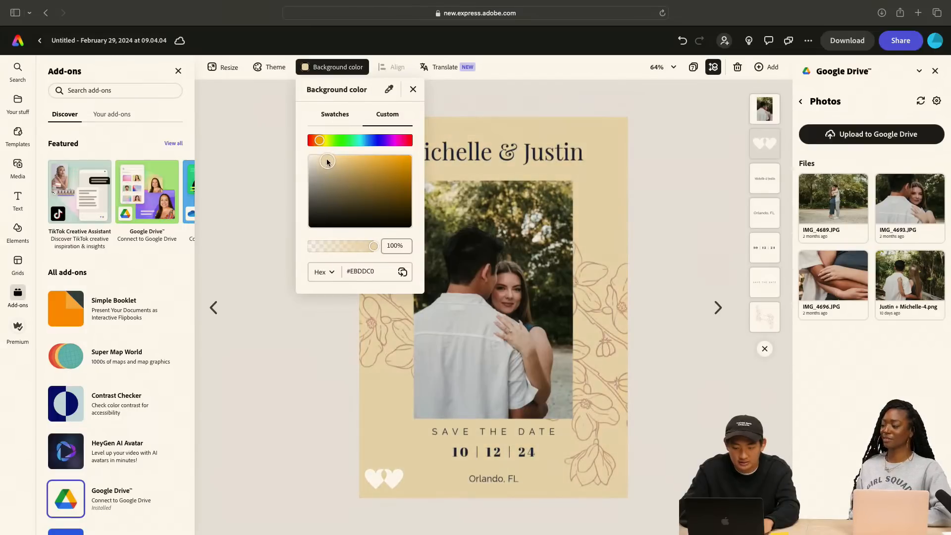
pyautogui.click(258, 171)
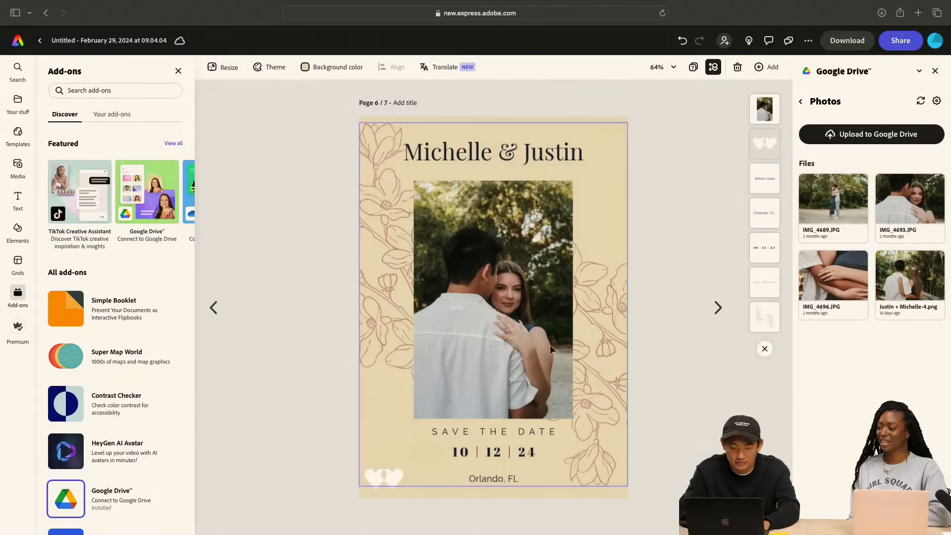
# On page 5, enlarge the couple's PNG photo to the main photo's height and position it over that photo
pyautogui.click(214, 316)
pyautogui.click(511, 294)
pyautogui.moveTo(512, 293); pyautogui.dragTo(447, 209)
pyautogui.moveTo(480, 236); pyautogui.dragTo(722, 448)
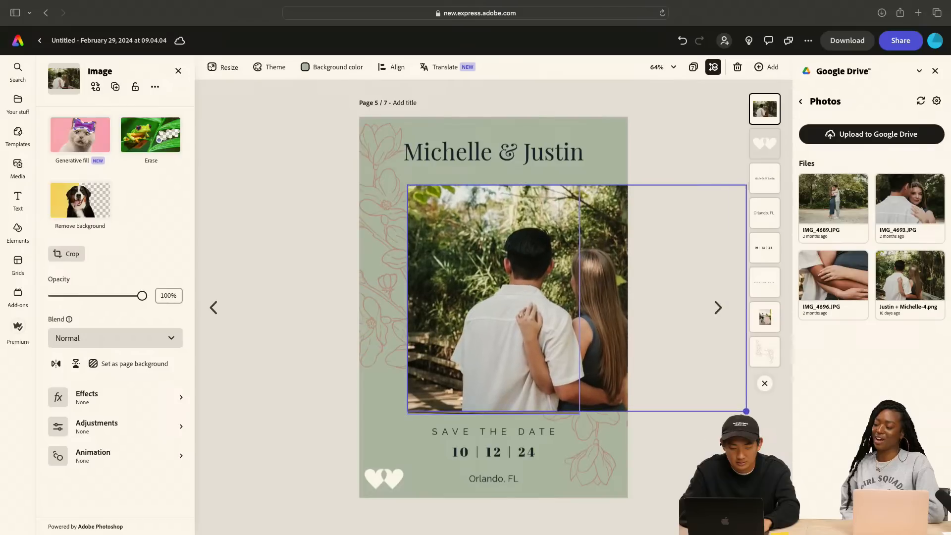
pyautogui.moveTo(746, 411); pyautogui.dragTo(748, 411)
pyautogui.moveTo(668, 316); pyautogui.dragTo(607, 313)
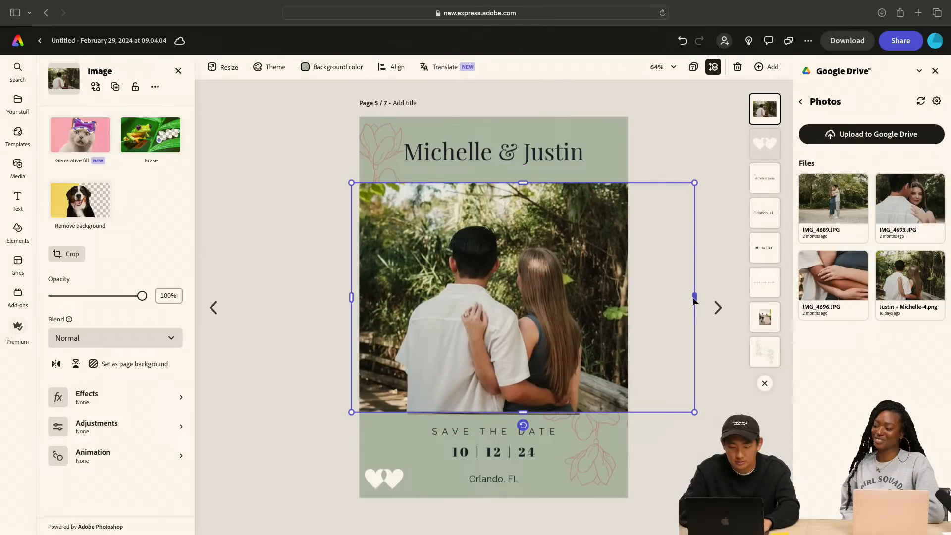
# Crop both sides of page 5's new photo, scale it down and center it, and delete the original template photo beneath
pyautogui.moveTo(693, 296); pyautogui.dragTo(583, 306)
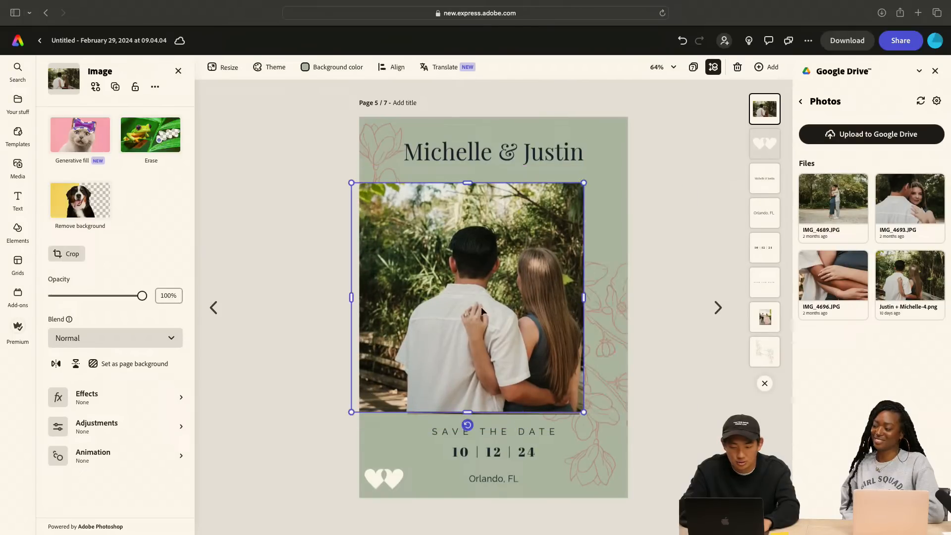
pyautogui.moveTo(352, 299); pyautogui.dragTo(389, 300)
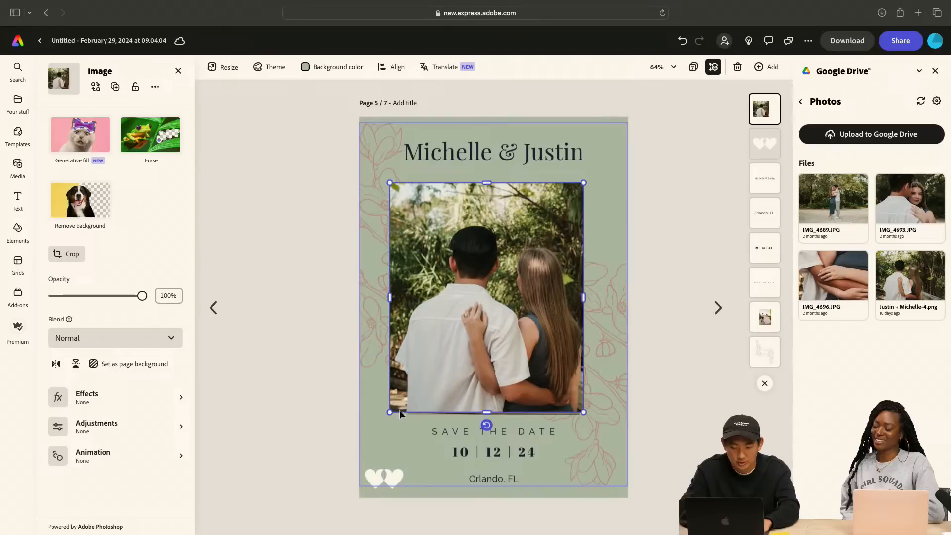
pyautogui.moveTo(398, 408); pyautogui.dragTo(408, 388)
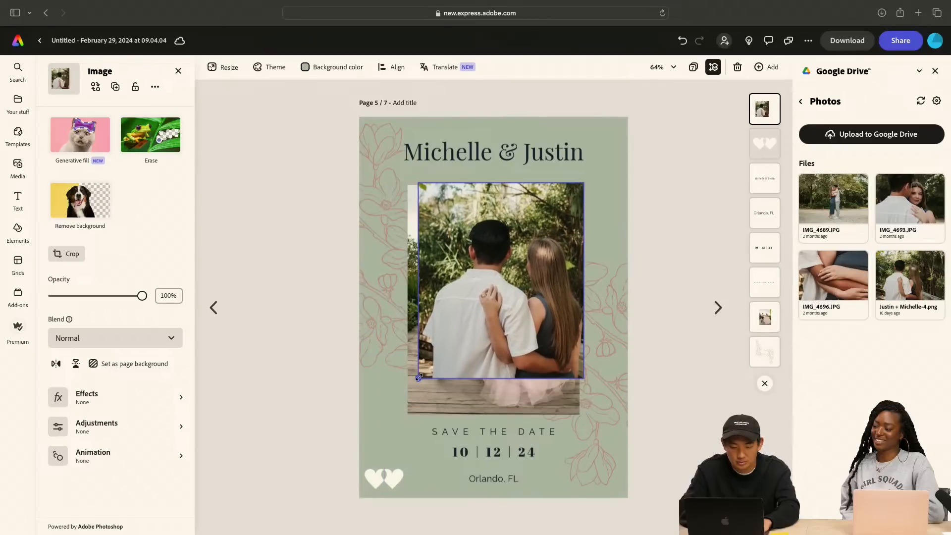
pyautogui.moveTo(498, 308); pyautogui.dragTo(491, 329)
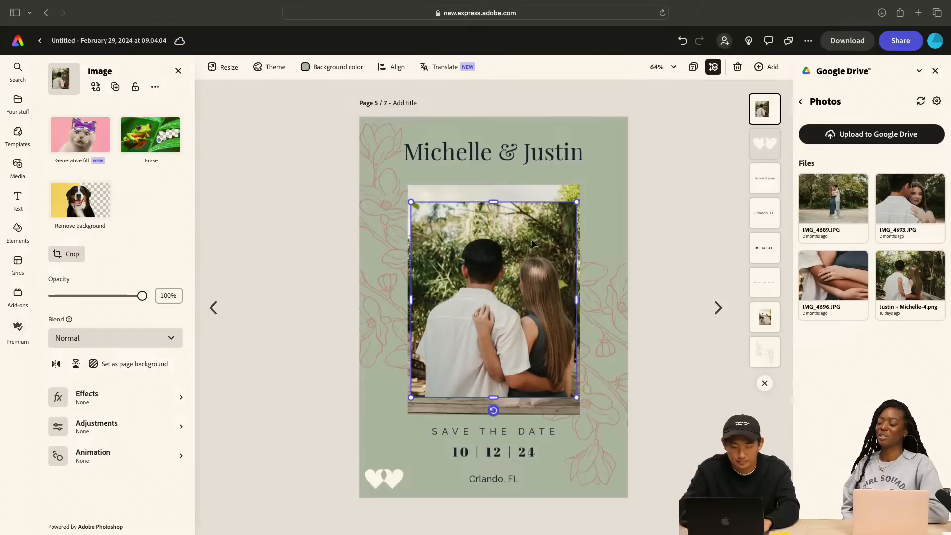
pyautogui.click(548, 191)
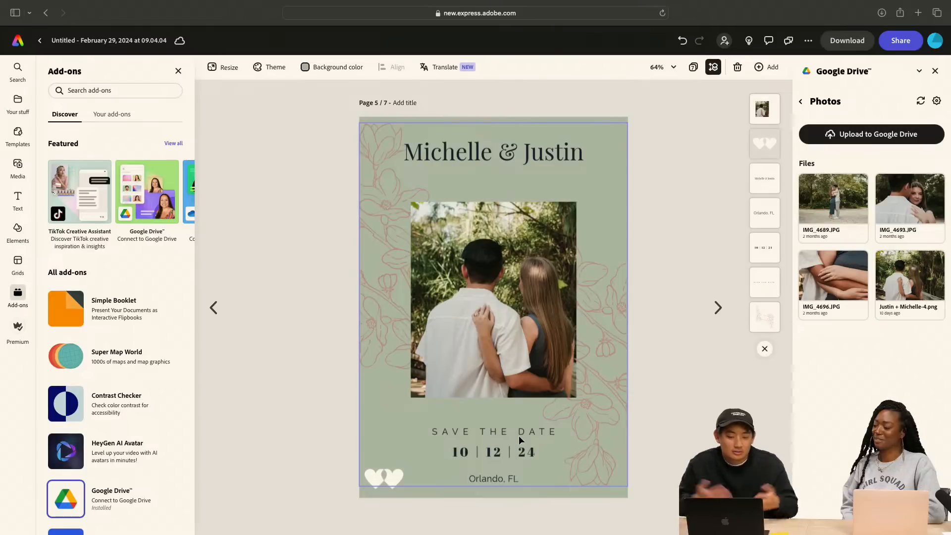
# Try the hearts icon centered between the couple's names and the photo, and return it to the card's lower-left corner
pyautogui.click(392, 478)
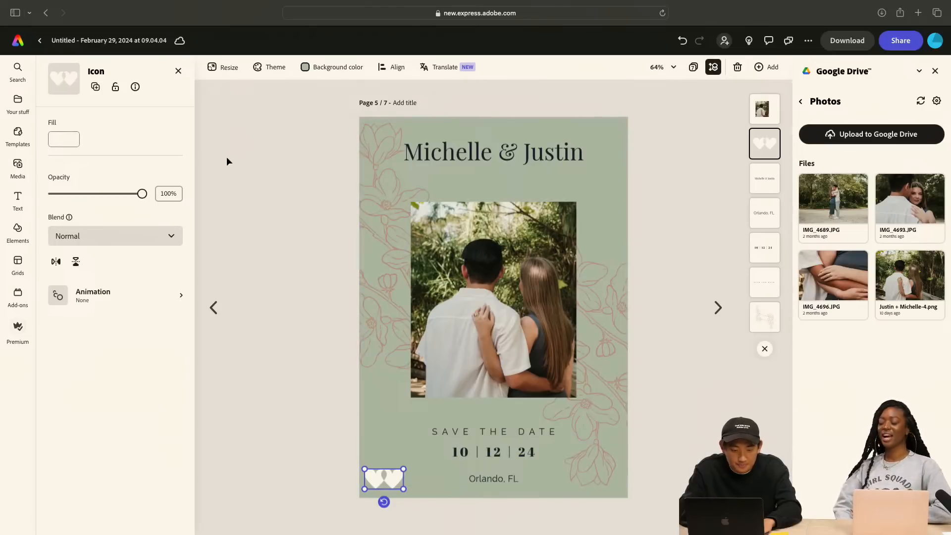
pyautogui.click(69, 144)
pyautogui.click(289, 161)
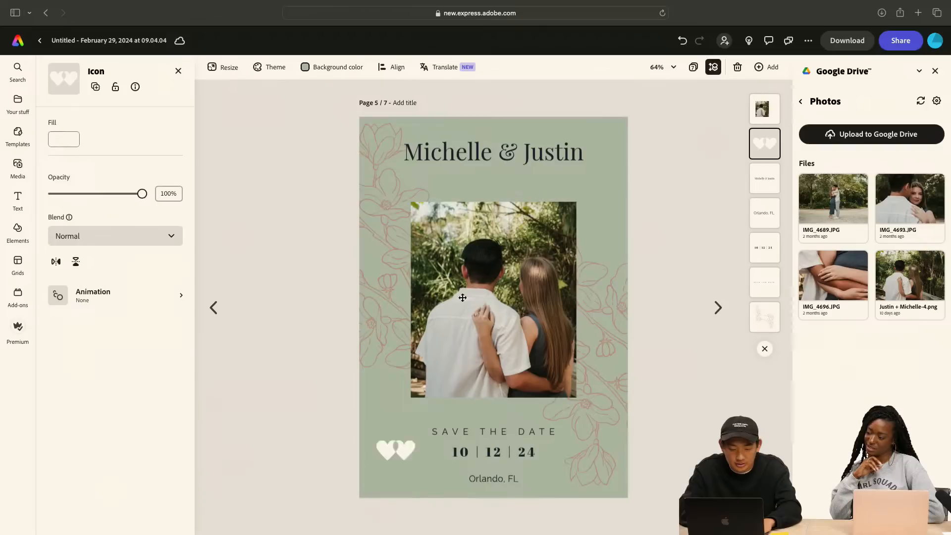
pyautogui.moveTo(462, 297); pyautogui.dragTo(452, 399)
pyautogui.click(606, 188)
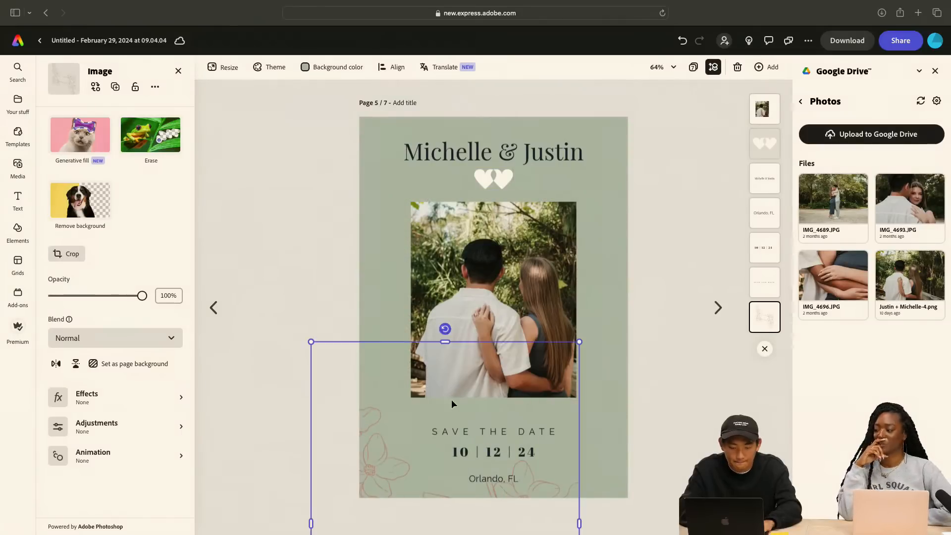
pyautogui.press('super+z')
pyautogui.click(494, 178)
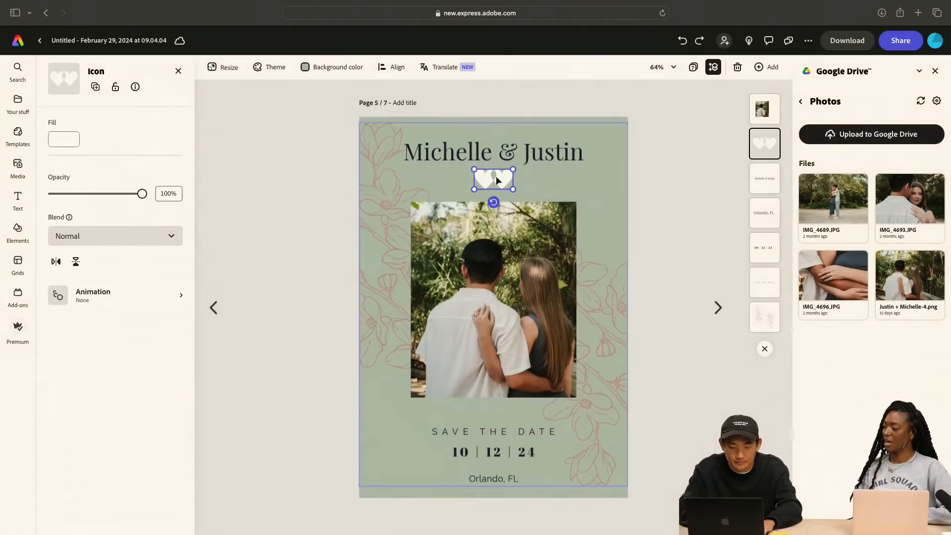
pyautogui.moveTo(496, 178); pyautogui.dragTo(383, 477)
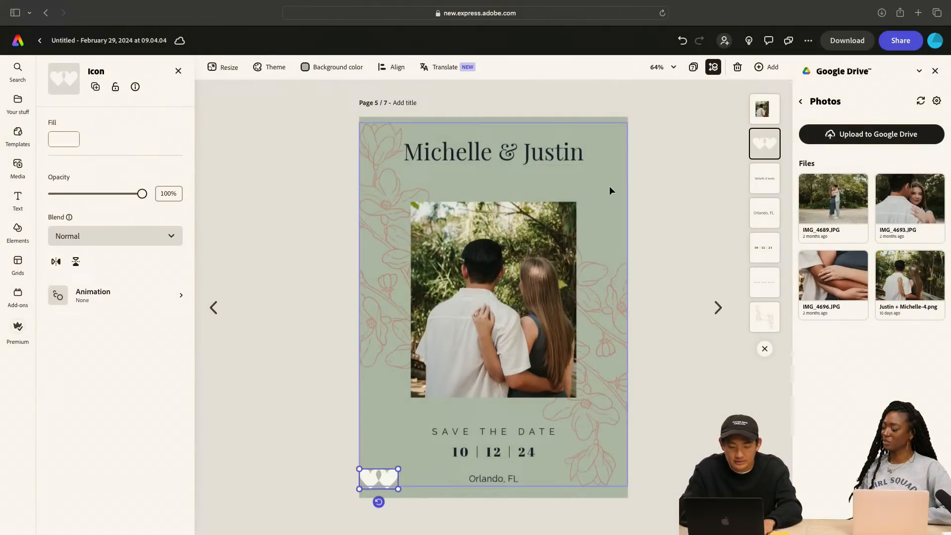
# Try shifting page 5's floral line art up and to the left, and undo the move
pyautogui.moveTo(610, 186); pyautogui.dragTo(588, 151)
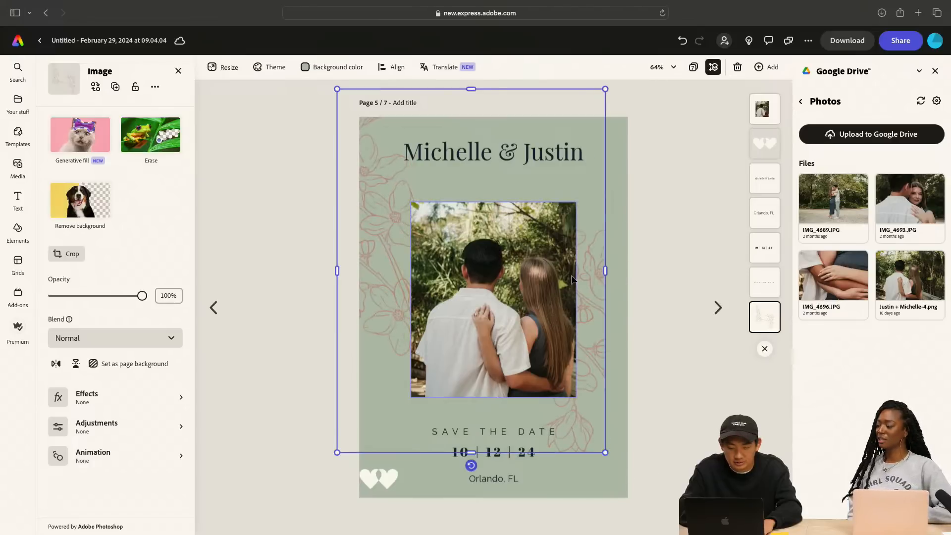
pyautogui.doubleClick(585, 267)
pyautogui.click(647, 268)
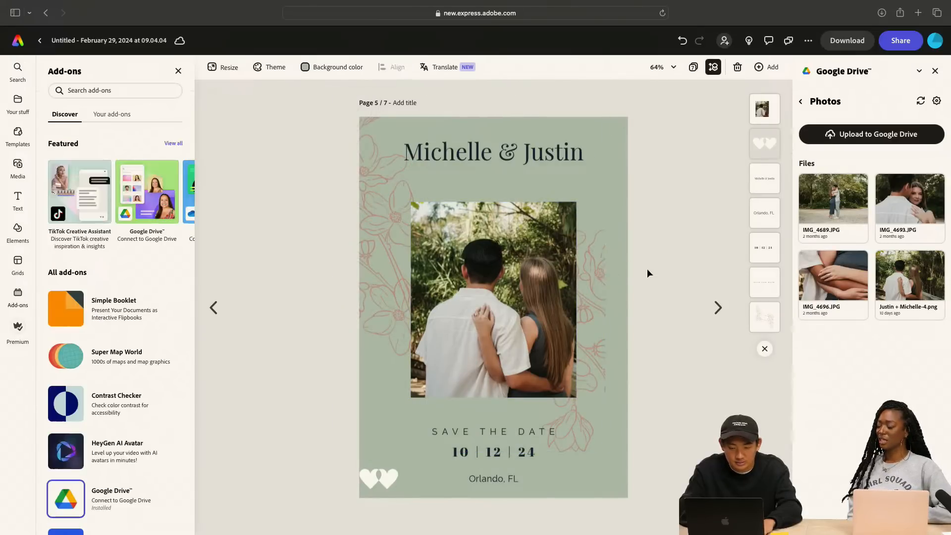
pyautogui.click(604, 282)
pyautogui.moveTo(607, 276); pyautogui.dragTo(639, 271)
pyautogui.press('super+z')
pyautogui.click(683, 376)
pyautogui.click(593, 421)
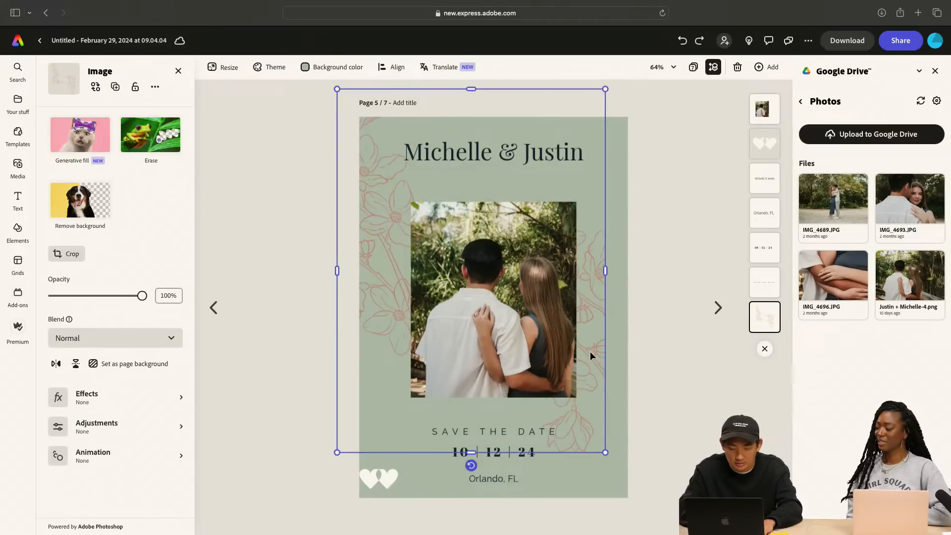
pyautogui.press('super+z')
pyautogui.click(685, 374)
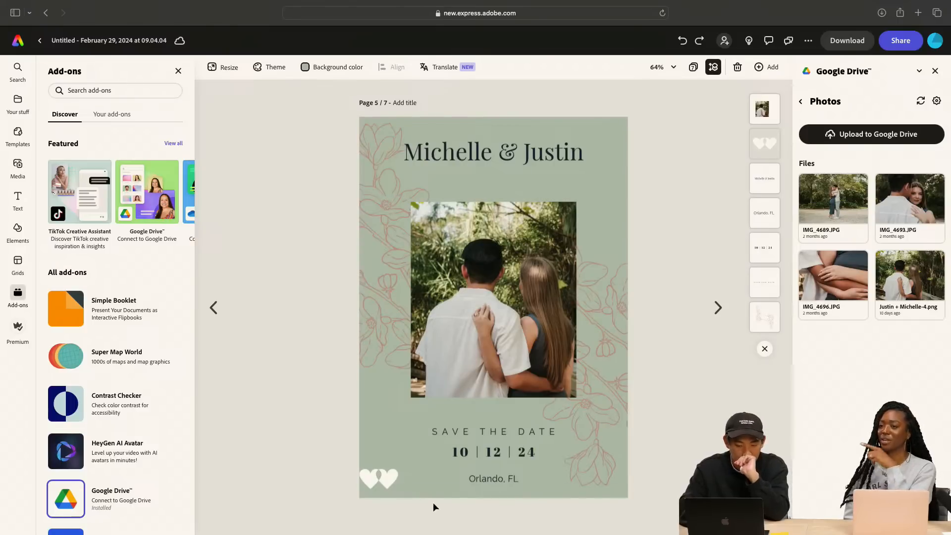
# Center the hearts icon above the Orlando, FL line and move the SAVE THE DATE and date lines up toward the photo
pyautogui.moveTo(390, 479); pyautogui.dragTo(505, 462)
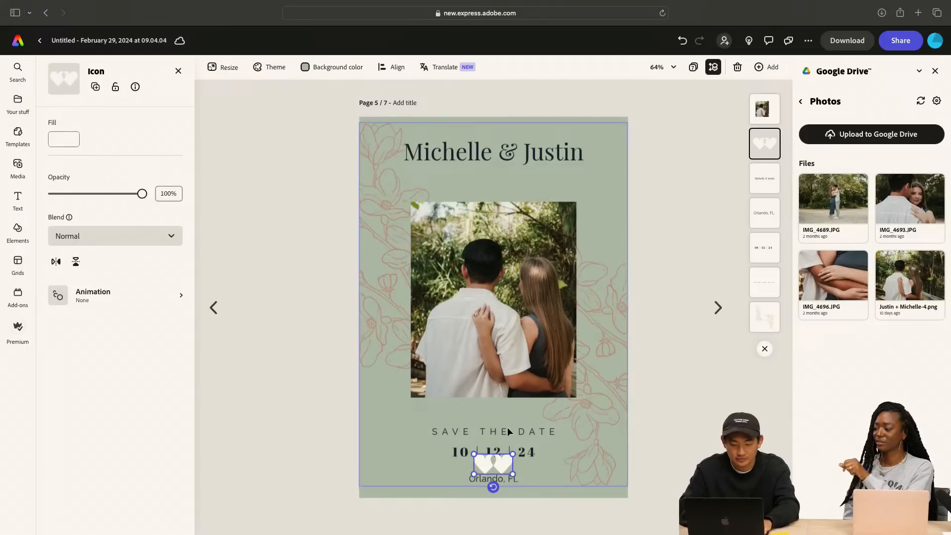
pyautogui.click(506, 431)
pyautogui.keyDown('shift'); pyautogui.click(526, 452); pyautogui.keyUp('shift')
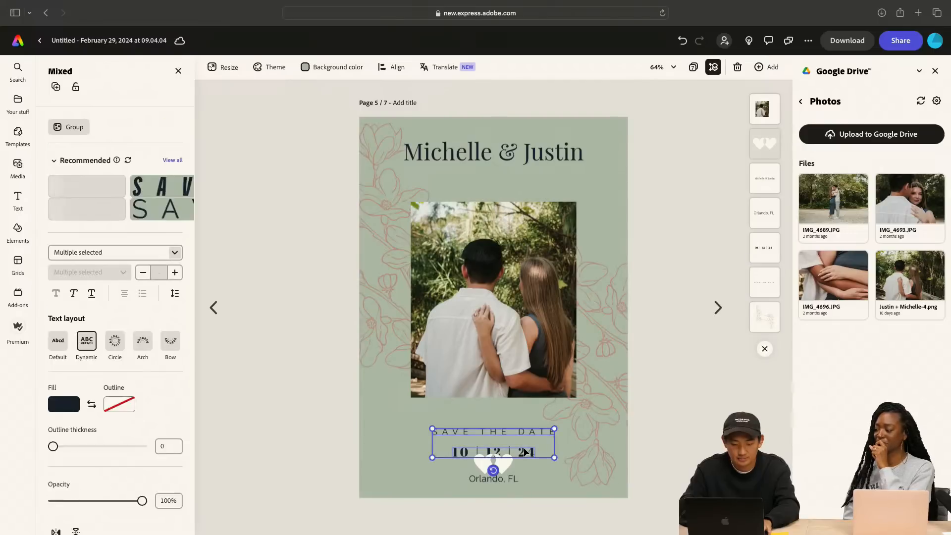
pyautogui.moveTo(526, 452); pyautogui.dragTo(526, 437)
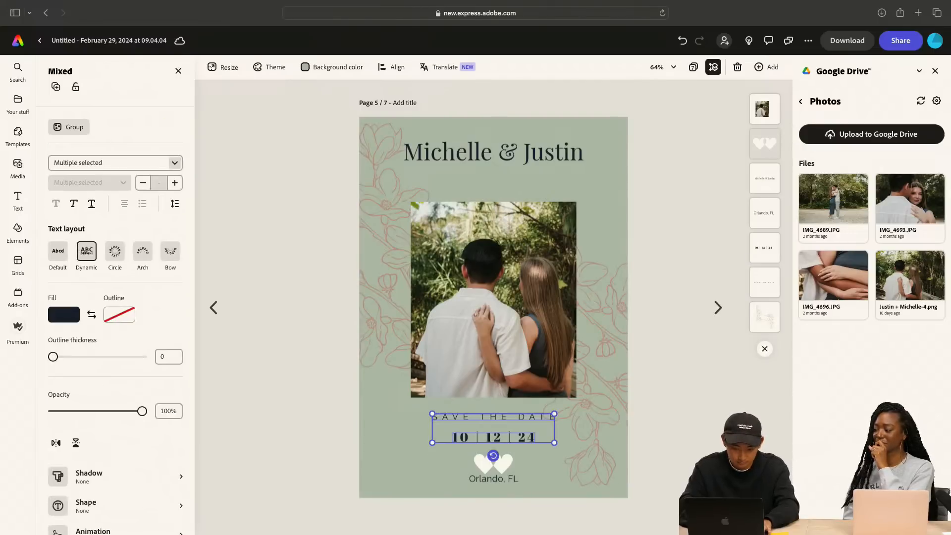
pyautogui.press('Up')
pyautogui.press('Up')
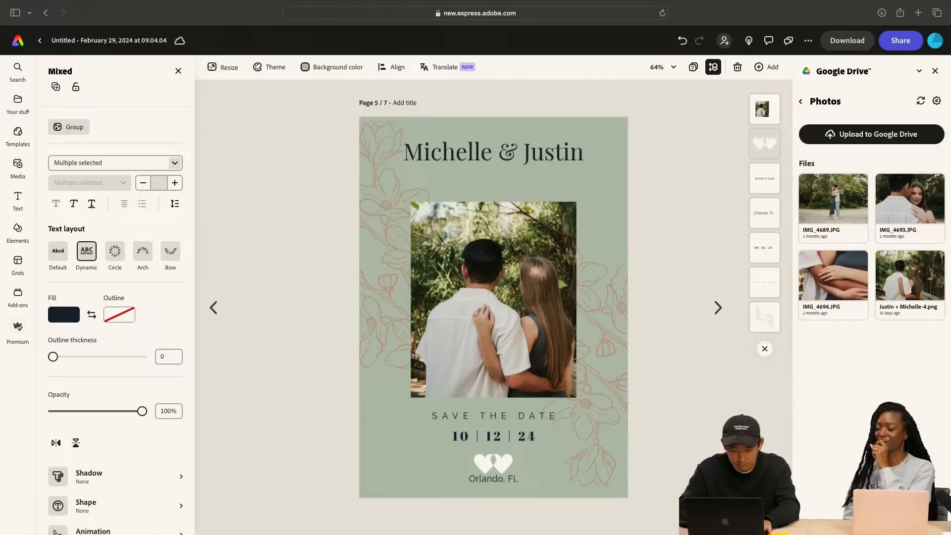
# Nudge the hearts icon and the SAVE THE DATE and date lines slightly upward to even out their spacing
pyautogui.click(501, 455)
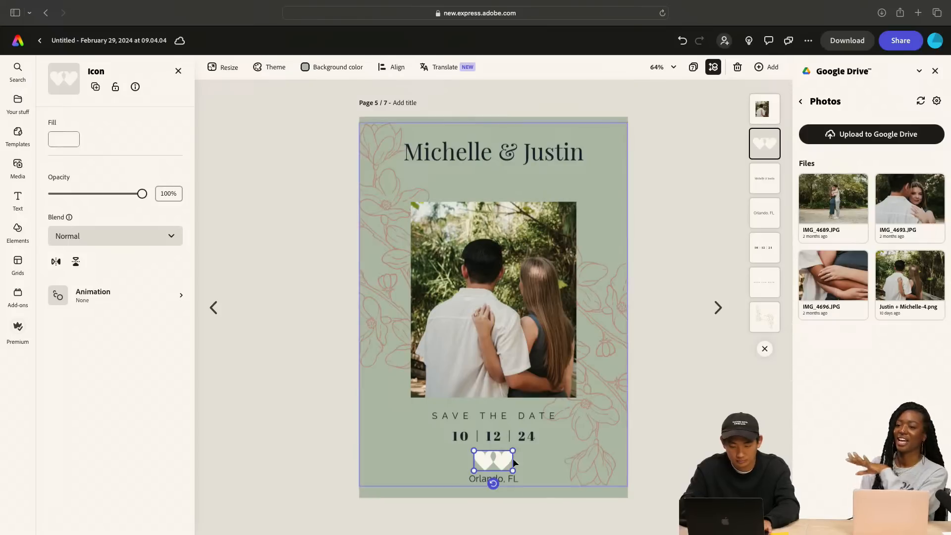
pyautogui.click(495, 436)
pyautogui.keyDown('shift'); pyautogui.click(498, 415); pyautogui.keyUp('shift')
pyautogui.press('Up')
pyautogui.press('Up')
pyautogui.press('Up')
pyautogui.press('Up')
pyautogui.press('Up')
pyautogui.press('Up')
pyautogui.press('Up')
pyautogui.press('Up')
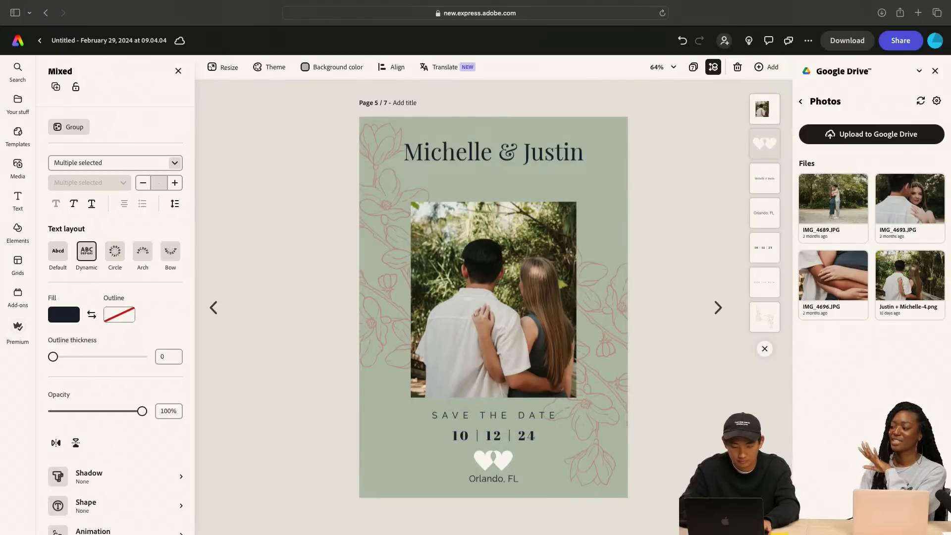
pyautogui.press('Down')
pyautogui.press('Down')
pyautogui.press('Down')
pyautogui.press('Down')
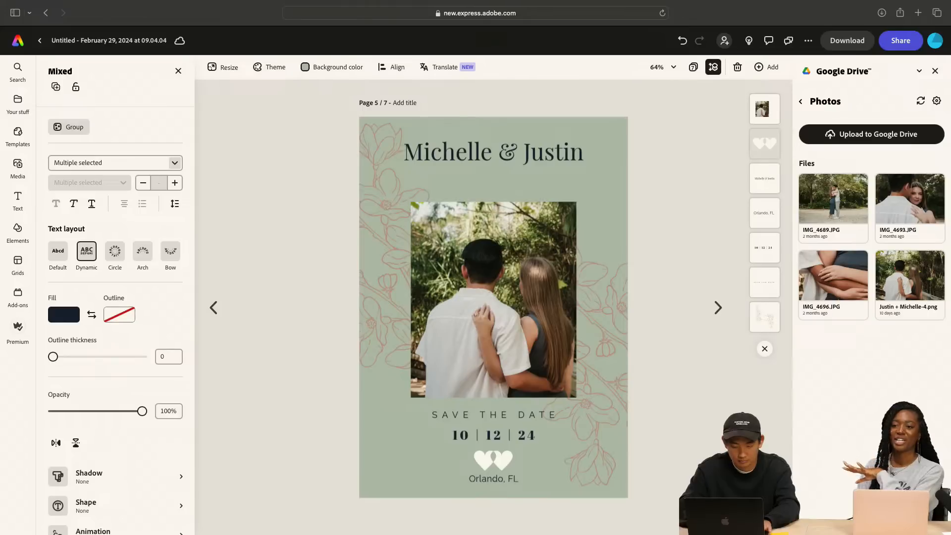
pyautogui.click(657, 400)
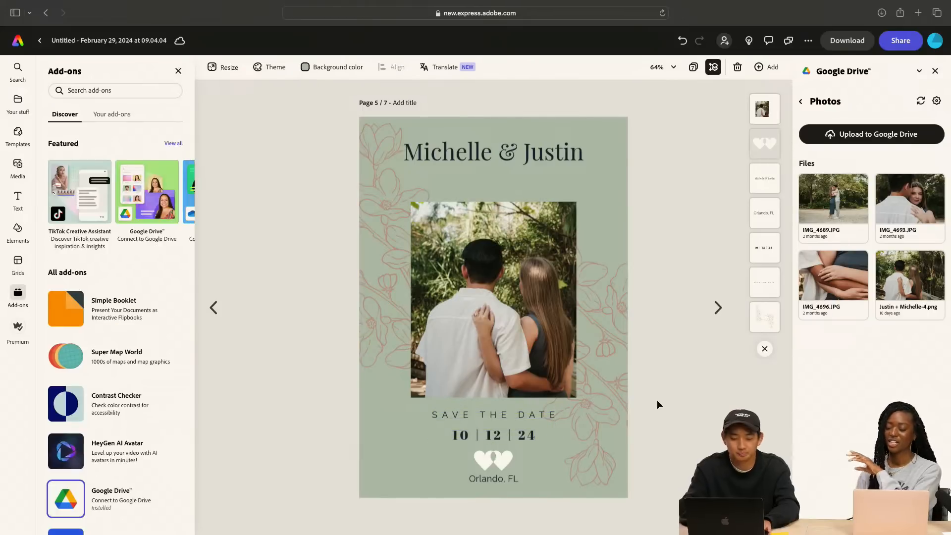
# Nudge the couple's names heading on page 5 down closer to the photo
pyautogui.click(498, 167)
pyautogui.press('Down')
pyautogui.press('Down')
pyautogui.press('Down')
pyautogui.press('Down')
pyautogui.press('Down')
pyautogui.press('Down')
pyautogui.press('Down')
pyautogui.press('Down')
pyautogui.press('Down')
pyautogui.press('Down')
pyautogui.press('Down')
pyautogui.press('Down')
pyautogui.press('Down')
pyautogui.press('Down')
pyautogui.press('Down')
pyautogui.press('Down')
pyautogui.press('Down')
pyautogui.press('Down')
pyautogui.press('Down')
pyautogui.press('Down')
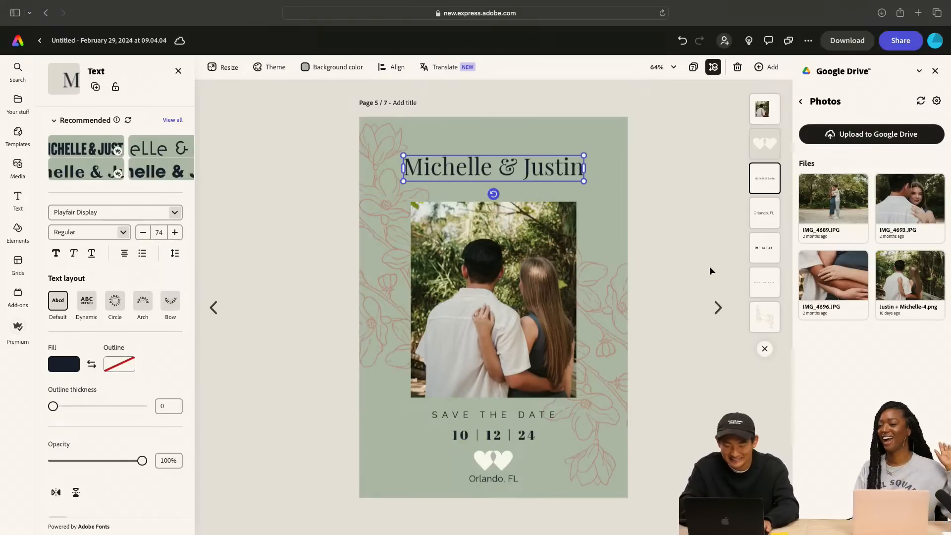
pyautogui.click(670, 369)
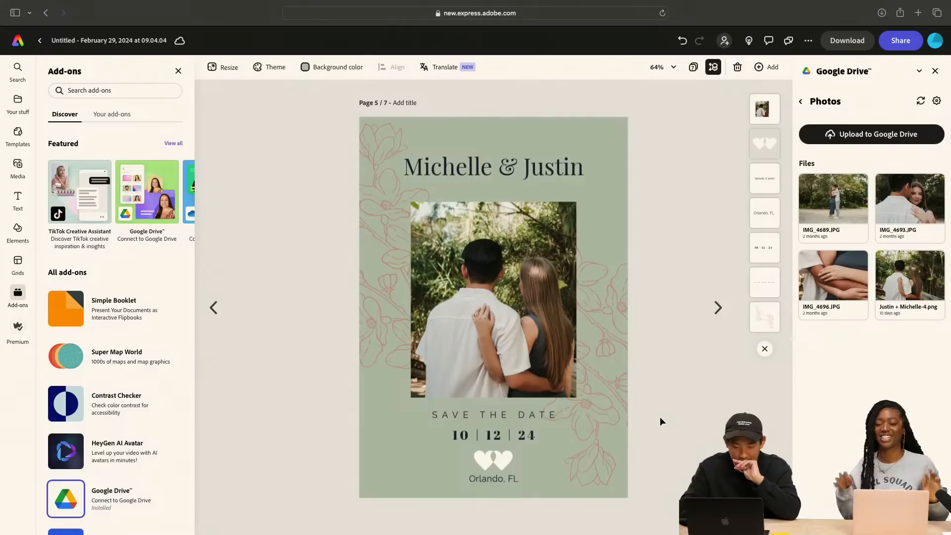
# On page 6, crop the top of the couple photo and move it up beneath the names heading
pyautogui.click(718, 308)
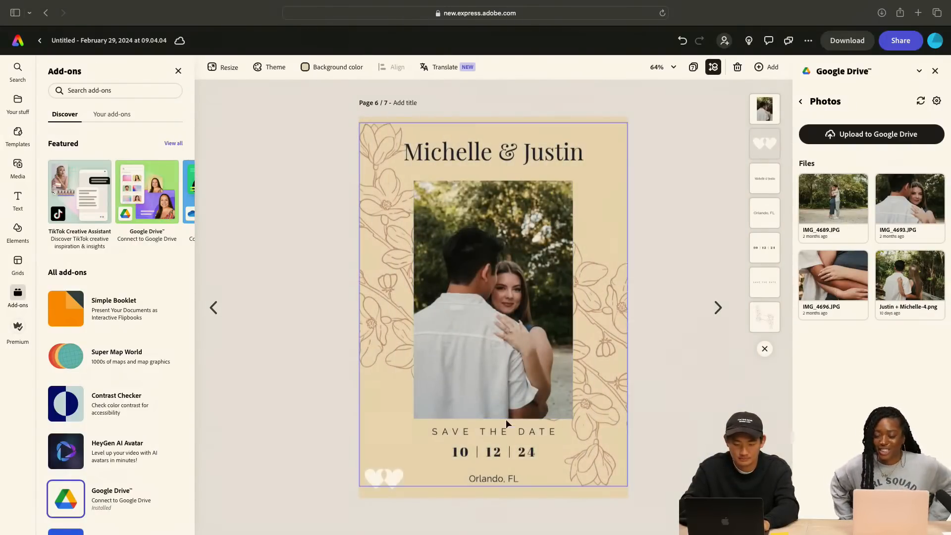
pyautogui.click(522, 322)
pyautogui.moveTo(496, 181); pyautogui.dragTo(496, 204)
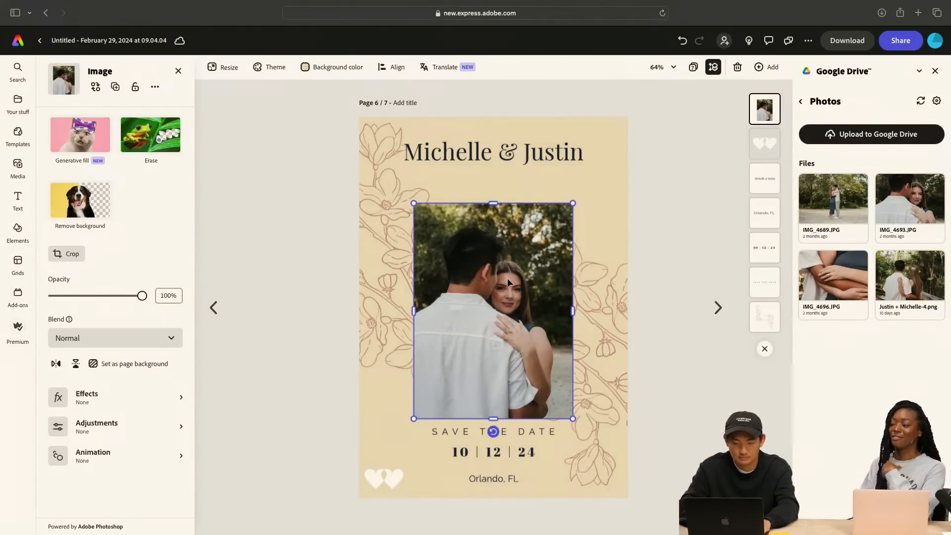
pyautogui.moveTo(507, 278); pyautogui.dragTo(507, 258)
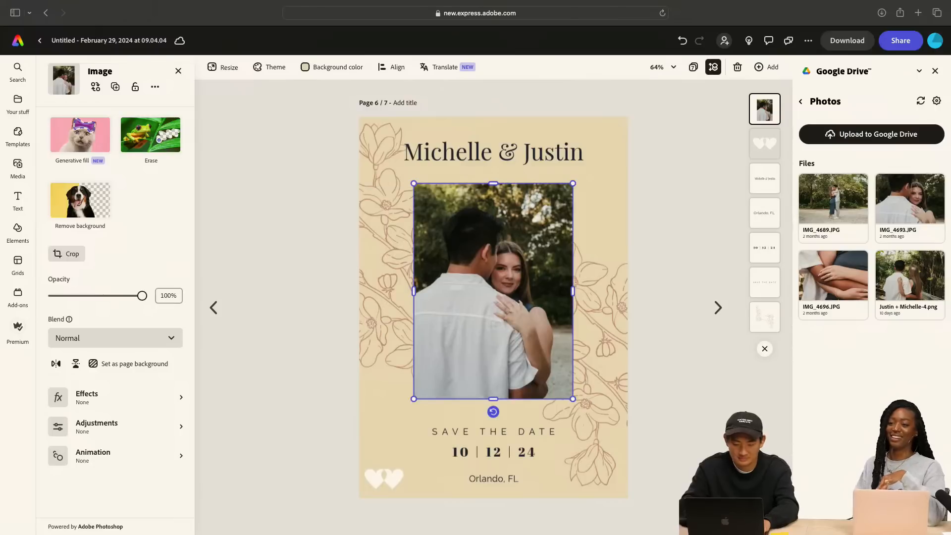
# On page 6, move the SAVE THE DATE and date lines up toward the photo and center the hearts icon above Orlando, FL
pyautogui.click(525, 430)
pyautogui.keyDown('shift'); pyautogui.click(525, 452); pyautogui.keyUp('shift')
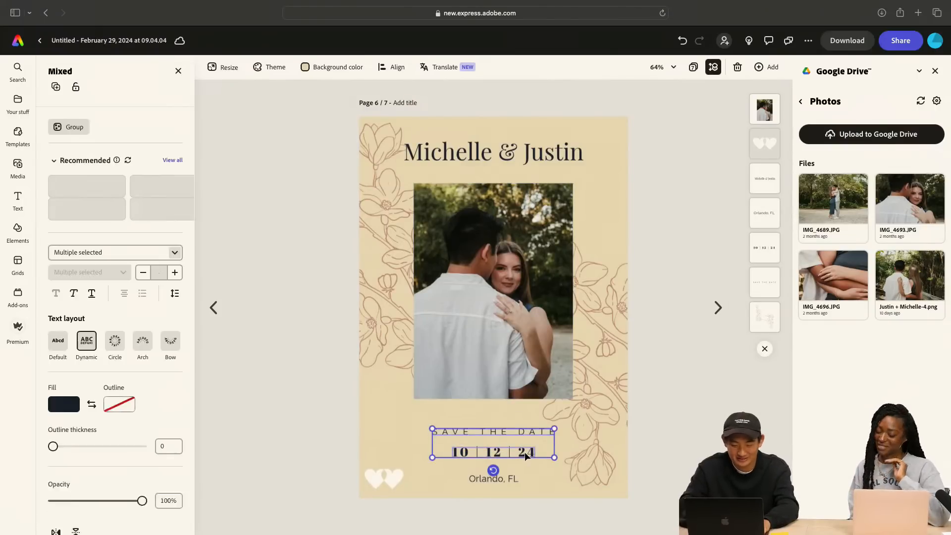
pyautogui.moveTo(525, 451); pyautogui.dragTo(524, 442)
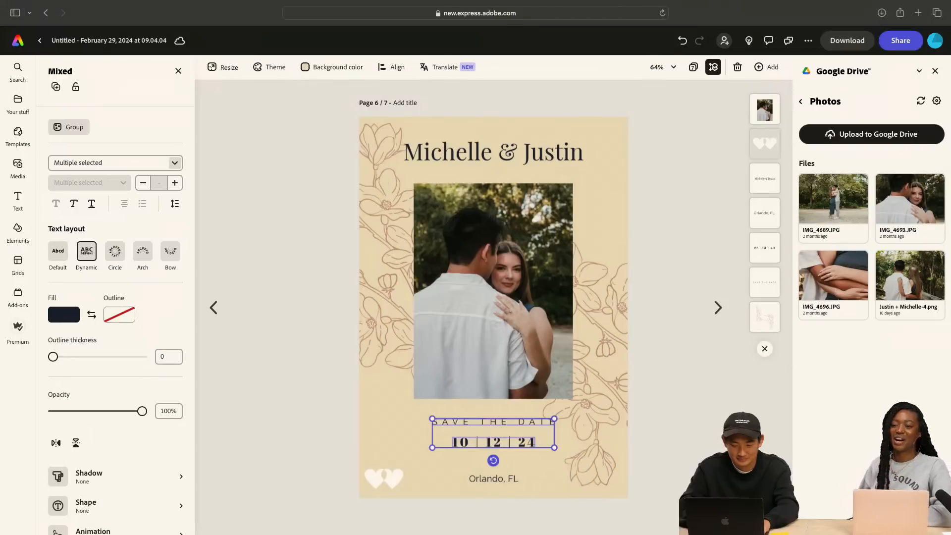
pyautogui.moveTo(393, 479); pyautogui.dragTo(498, 466)
# Nudge the SAVE THE DATE and date lines slightly further up to make room for the hearts icon
pyautogui.click(523, 445)
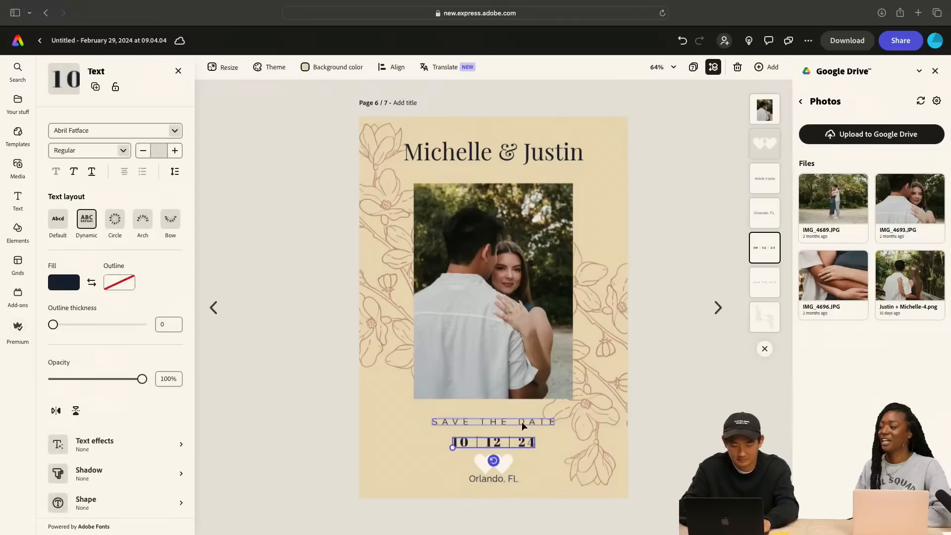
pyautogui.keyDown('shift'); pyautogui.click(521, 421); pyautogui.keyUp('shift')
pyautogui.press('Up')
pyautogui.press('Up')
pyautogui.press('Up')
pyautogui.press('Up')
pyautogui.press('Up')
pyautogui.press('Up')
pyautogui.press('Up')
pyautogui.press('Up')
pyautogui.press('Up')
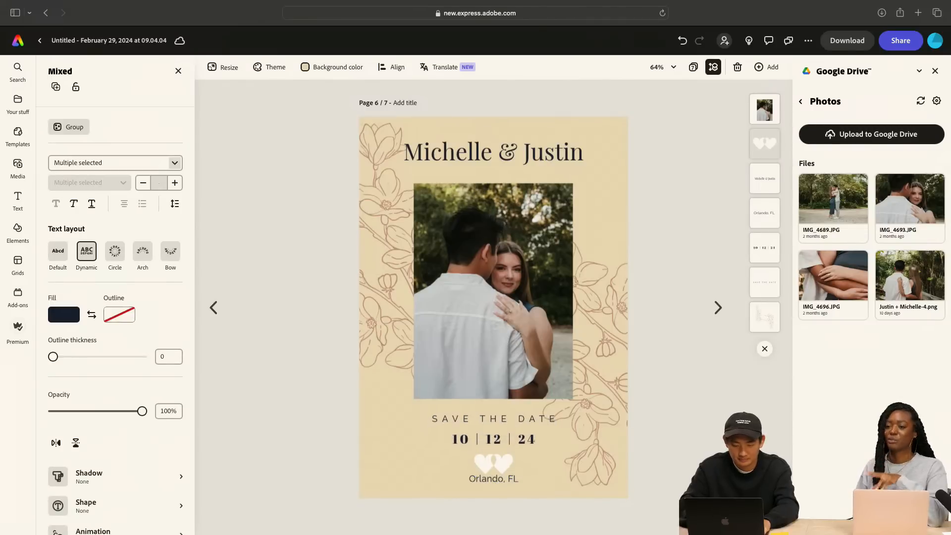
# Nudge the hearts icon up slightly to separate it from the Orlando, FL line
pyautogui.click(542, 467)
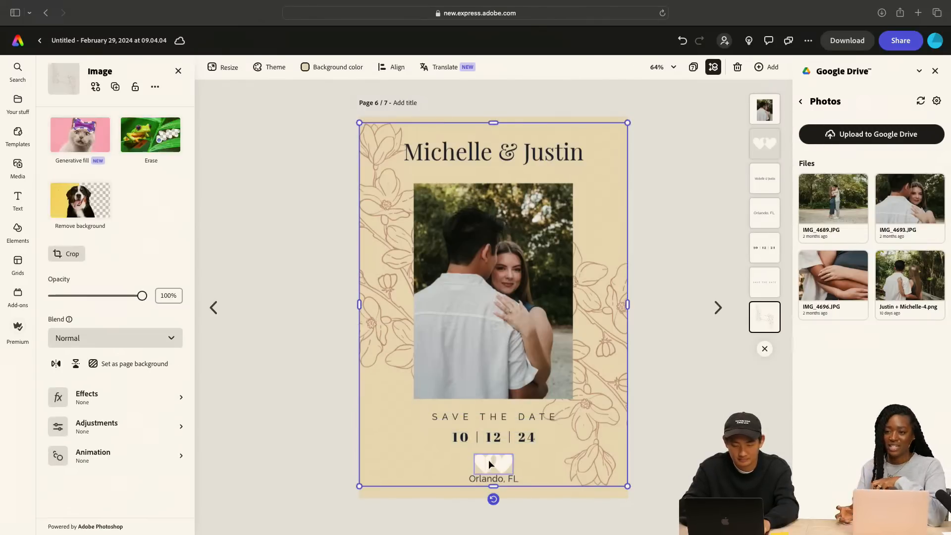
pyautogui.click(497, 462)
pyautogui.press('Up')
pyautogui.press('Up')
pyautogui.press('Up')
pyautogui.press('Up')
pyautogui.press('Up')
pyautogui.press('Up')
pyautogui.press('Up')
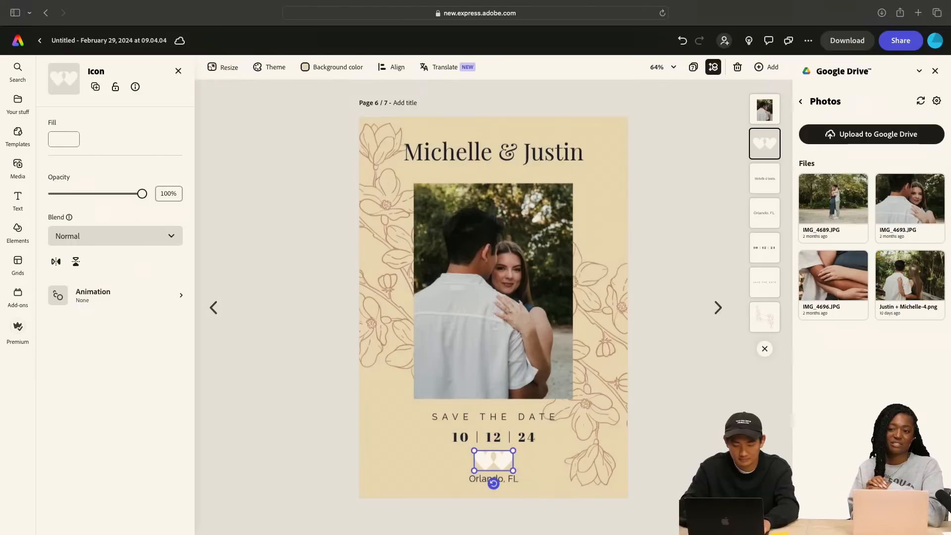
pyautogui.click(401, 444)
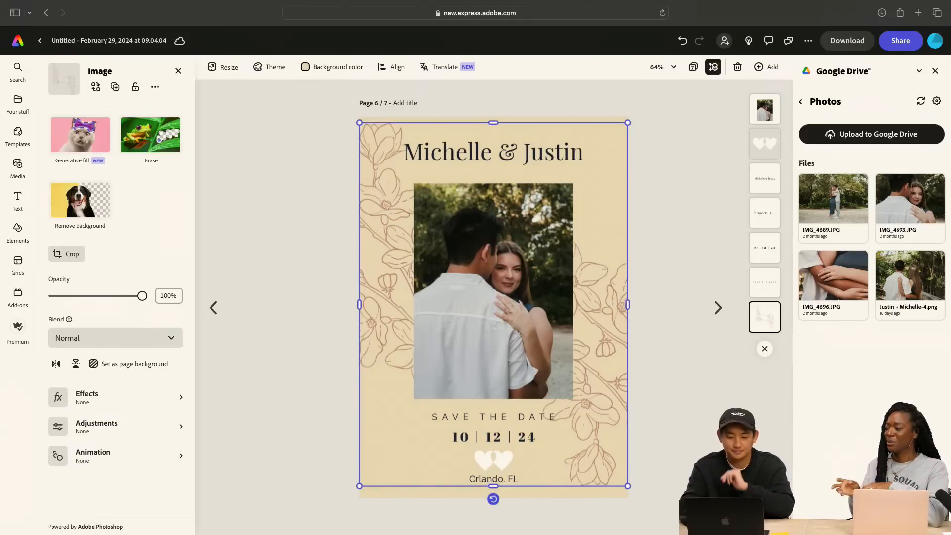
pyautogui.press('Escape')
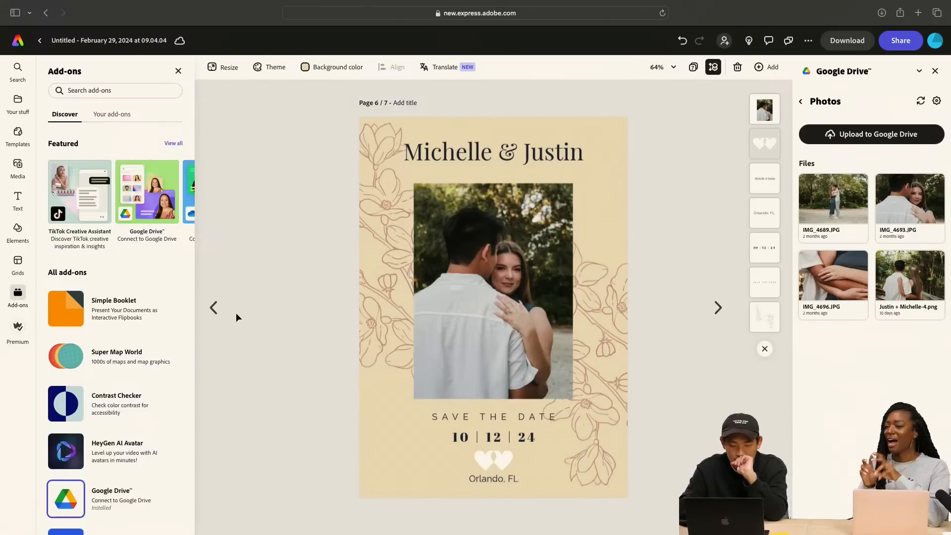
# Compare the green page 5 design with the yellow page 6 design, examining the page 5 photo up close
pyautogui.click(214, 308)
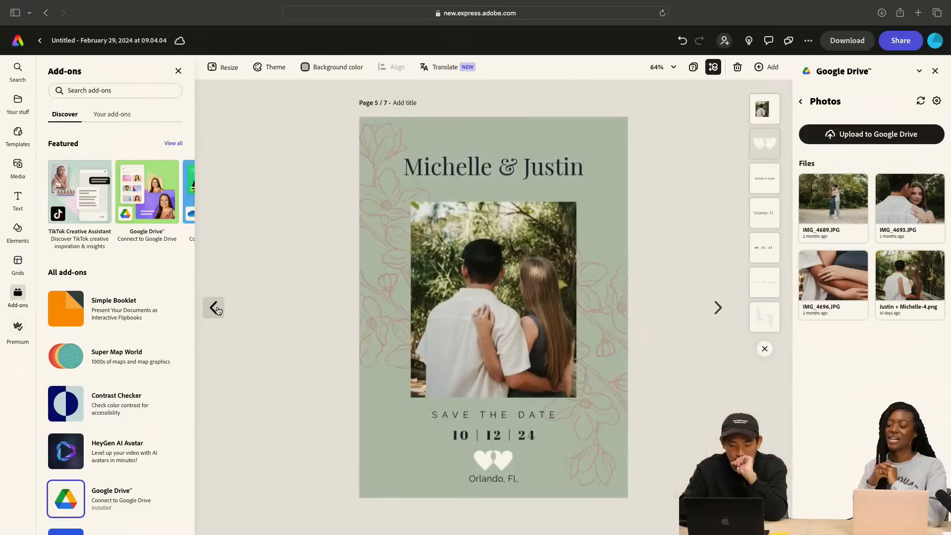
pyautogui.click(719, 307)
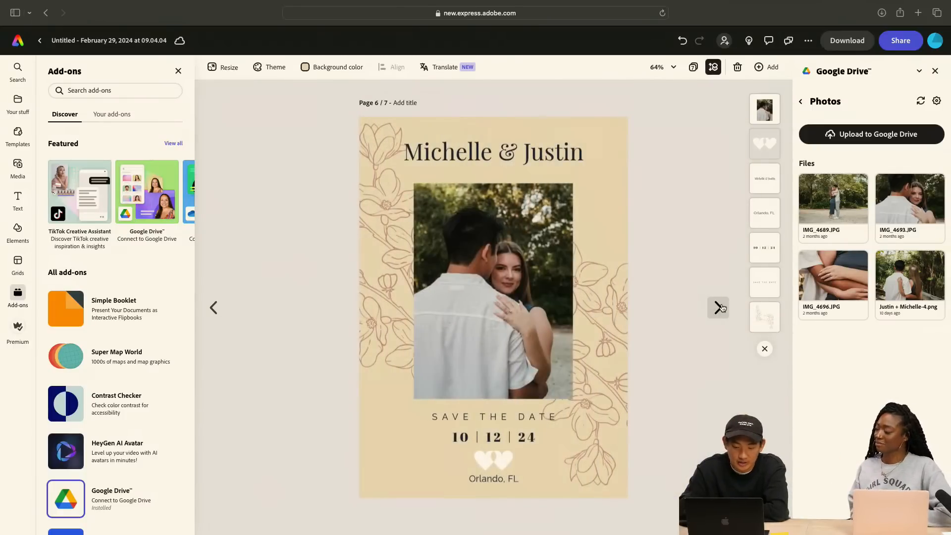
pyautogui.click(214, 308)
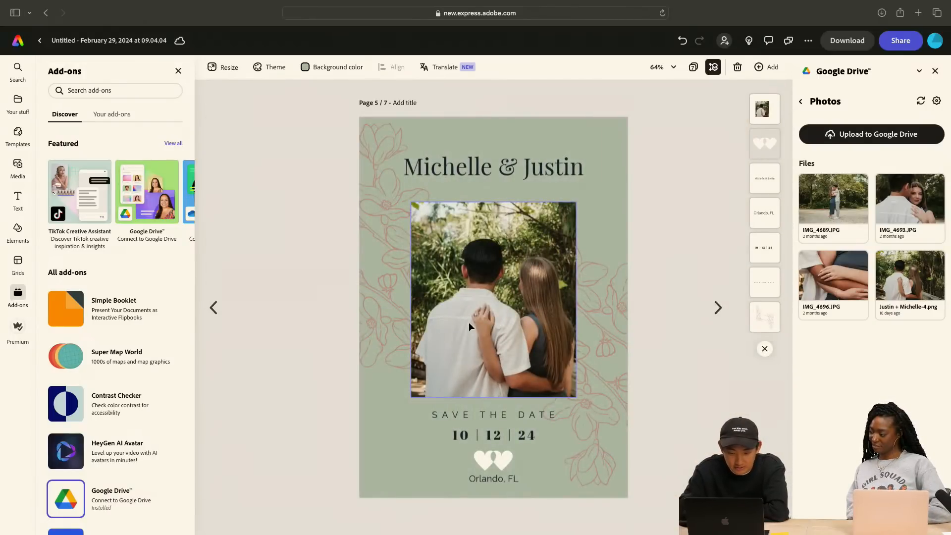
pyautogui.click(482, 325)
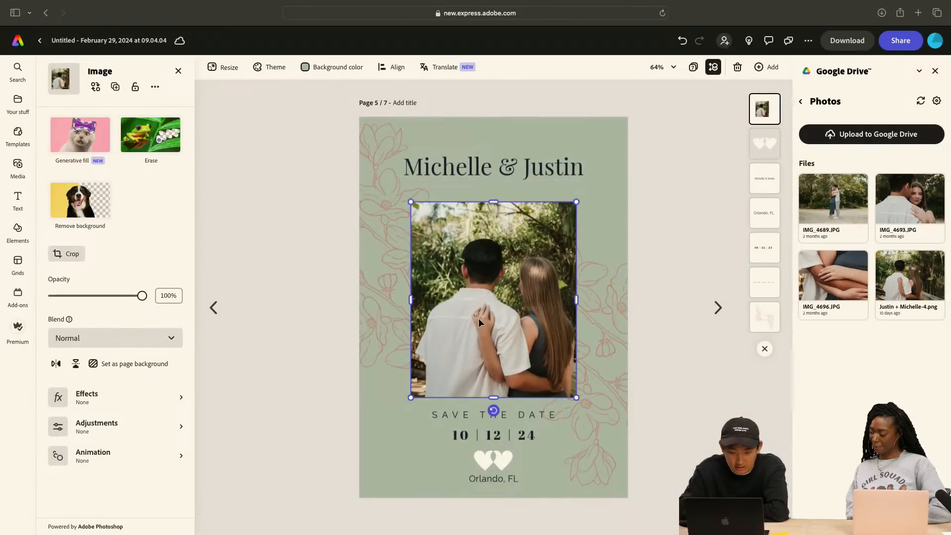
pyautogui.scroll(5, 478, 318)
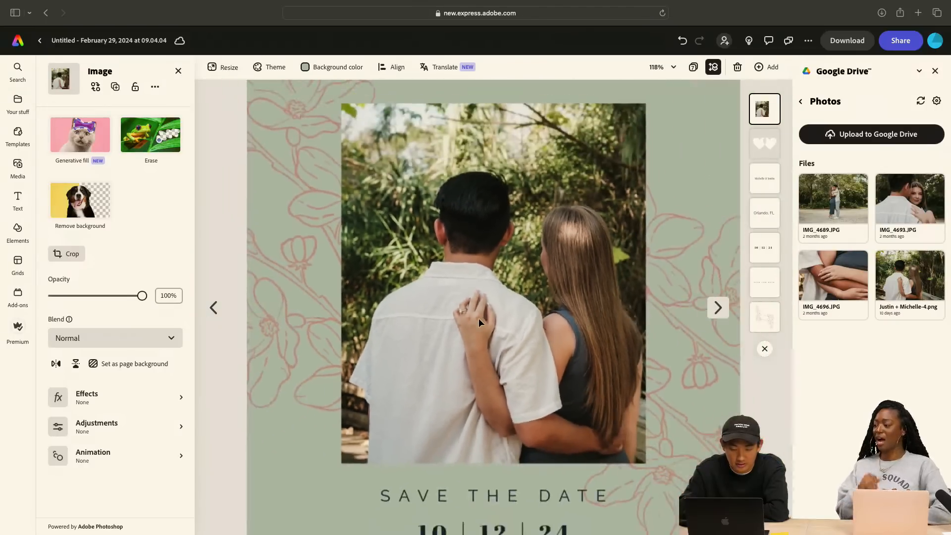
pyautogui.scroll(-5, 478, 318)
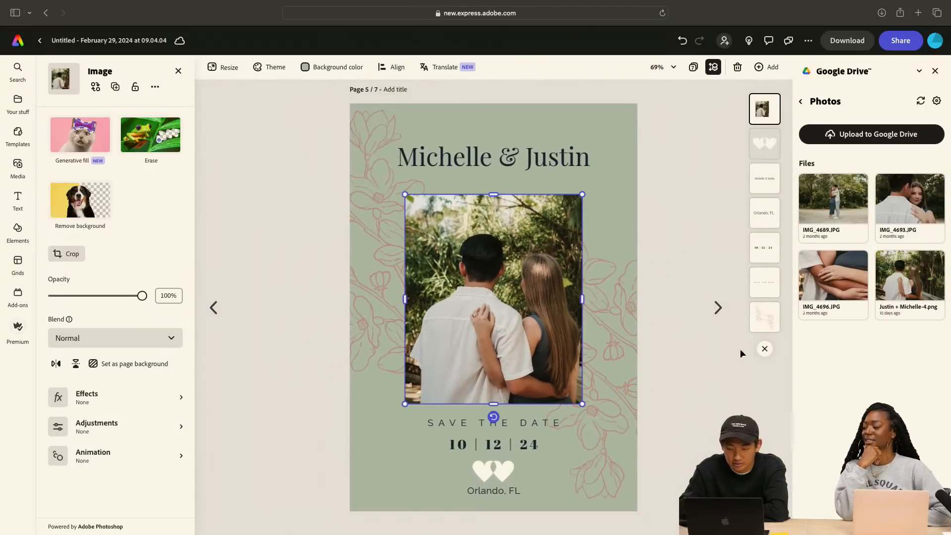
pyautogui.click(724, 314)
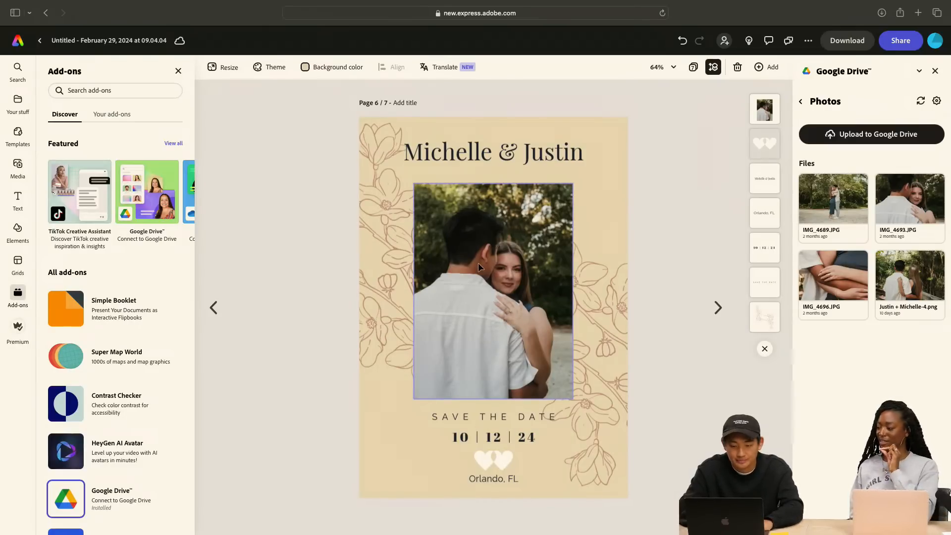
pyautogui.click(213, 308)
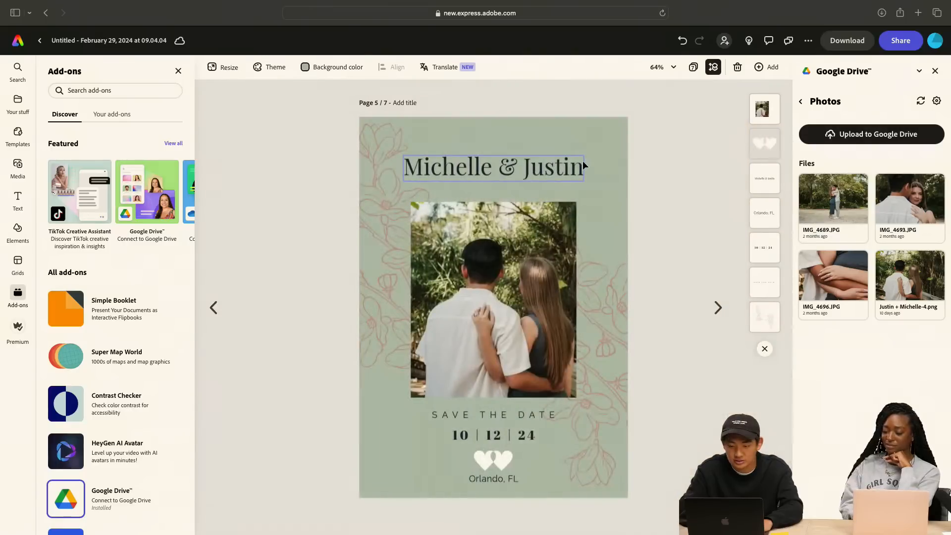
# Try deleting the green page 5 and the blank page before it, and undo both deletions
pyautogui.click(604, 123)
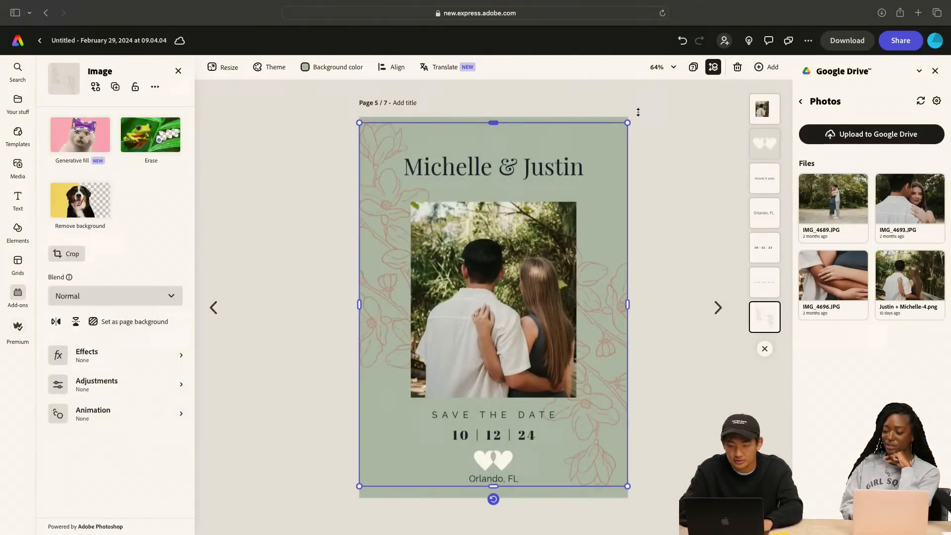
pyautogui.click(736, 70)
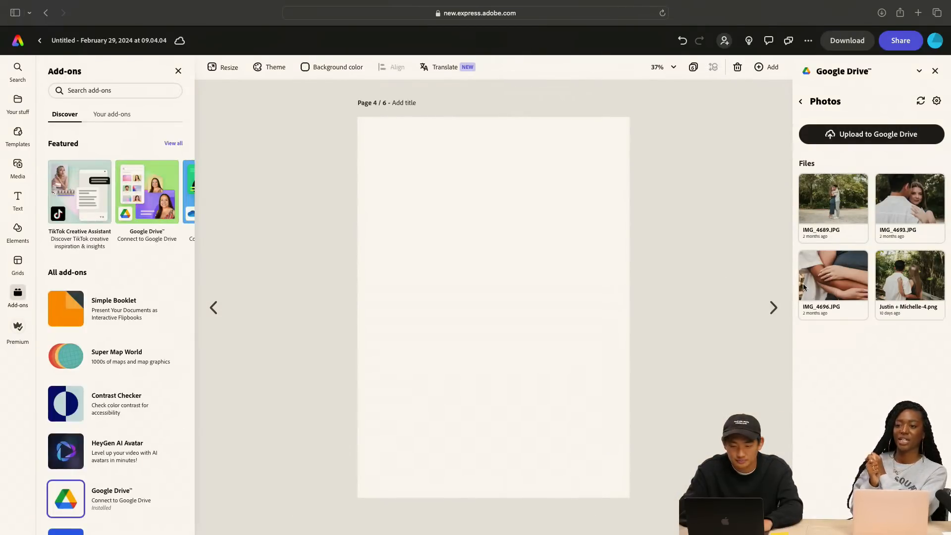
pyautogui.click(772, 308)
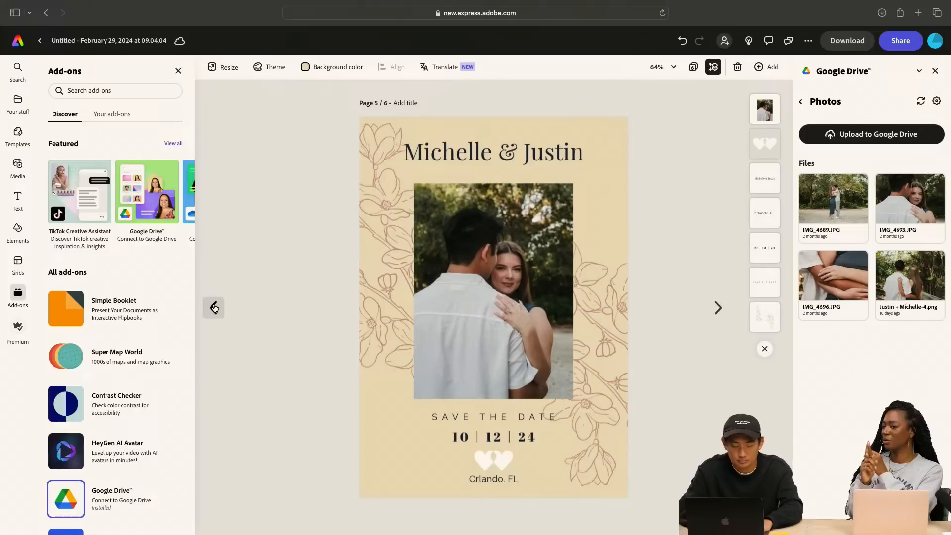
pyautogui.click(213, 307)
pyautogui.click(737, 68)
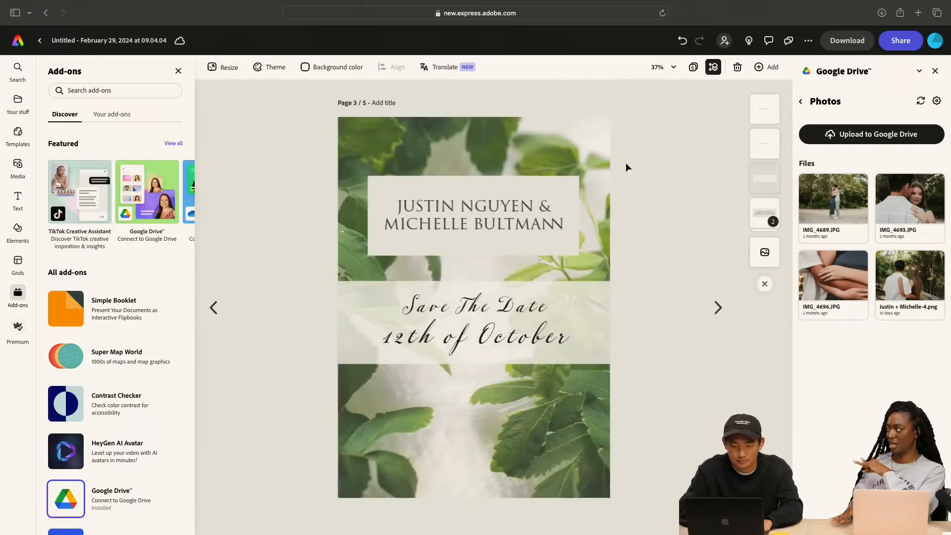
pyautogui.click(718, 307)
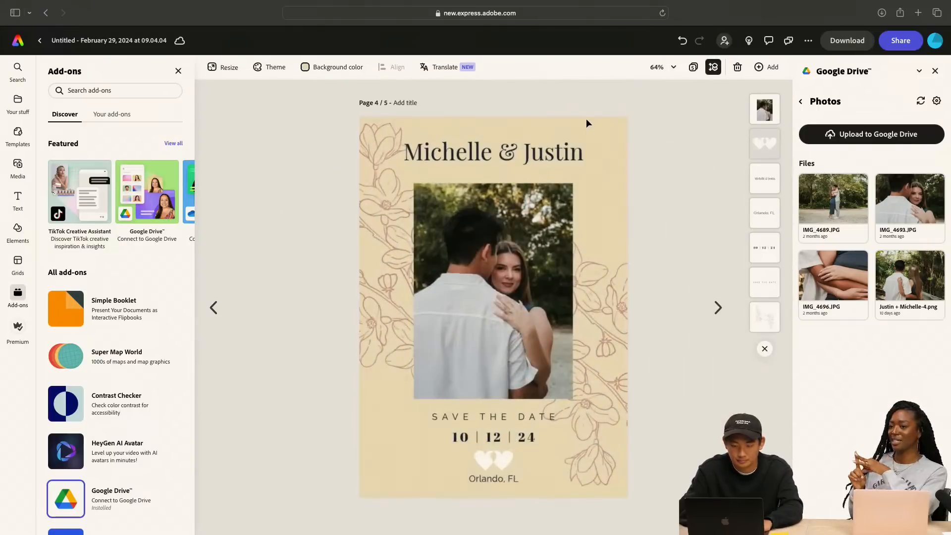
pyautogui.press('super+z')
pyautogui.press('super+z')
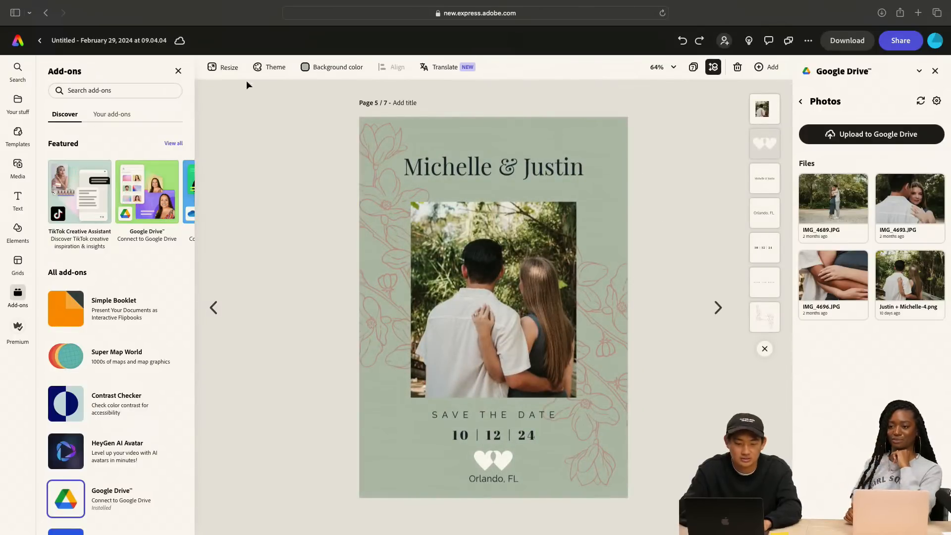
# Copy the green background color #B5C4B8 from page 5 and apply it as the page 6 background
pyautogui.click(332, 67)
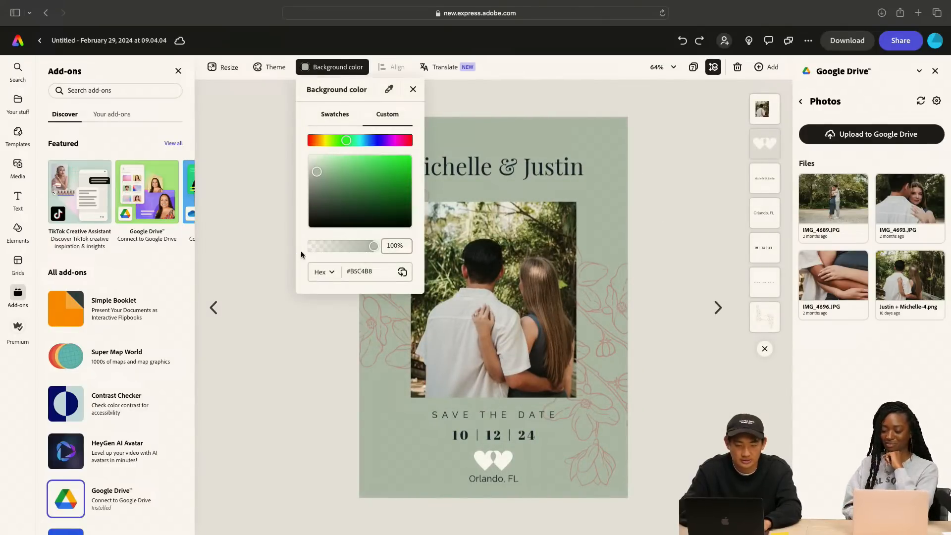
pyautogui.click(371, 271)
pyautogui.tripleClick(372, 271)
pyautogui.press('super+c')
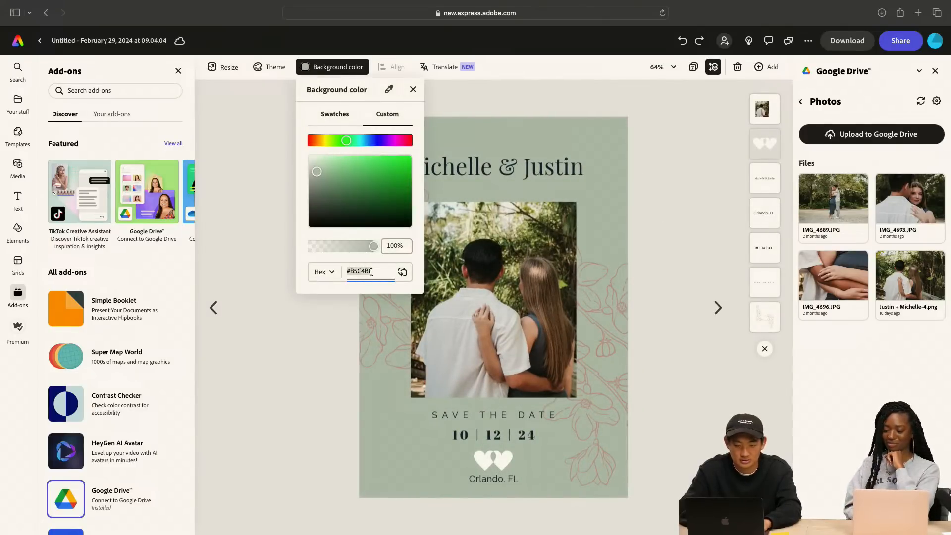
pyautogui.click(720, 306)
pyautogui.click(718, 308)
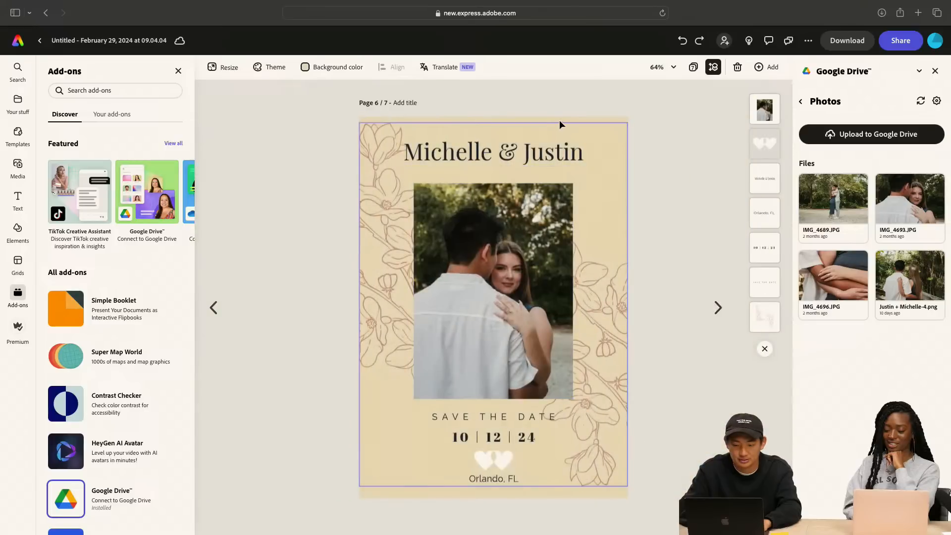
pyautogui.click(302, 76)
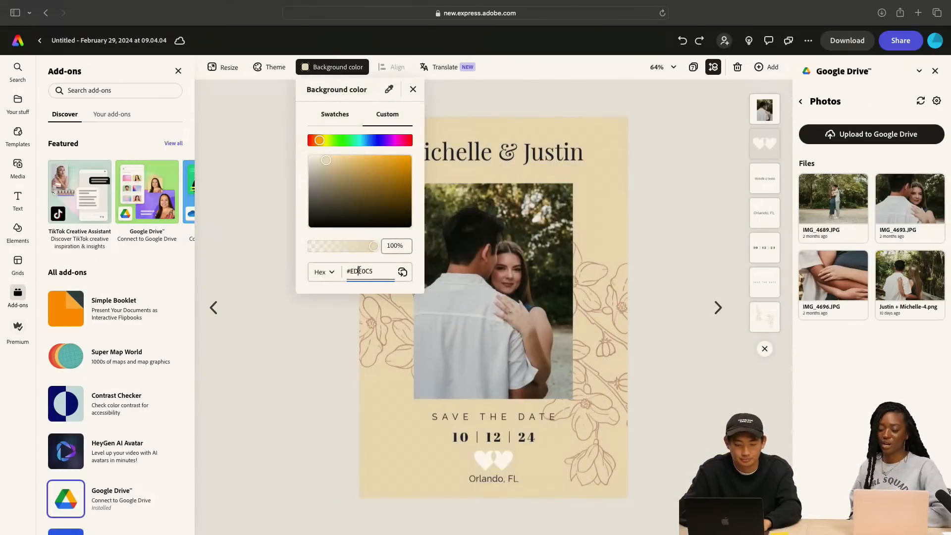
pyautogui.press('super+a')
pyautogui.press('super+v')
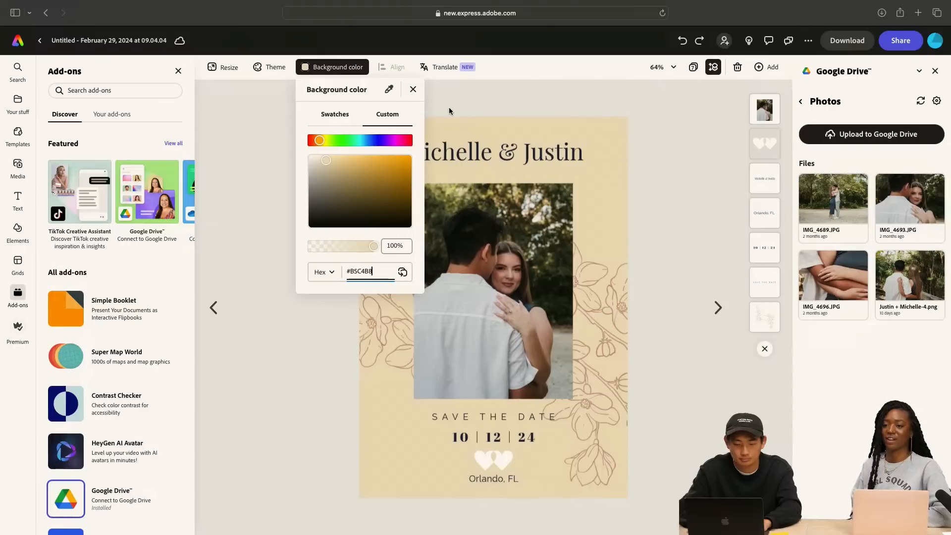
pyautogui.press('Return')
pyautogui.click(691, 136)
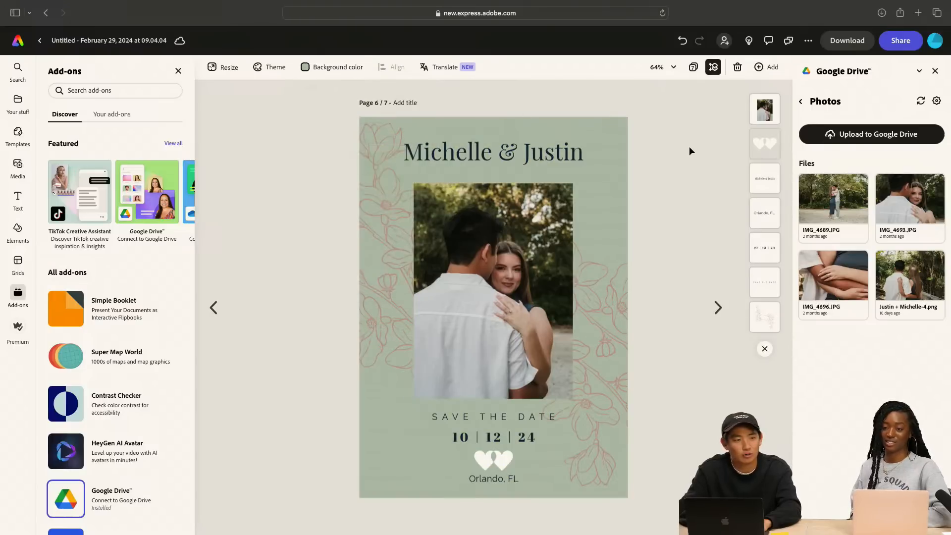
# Delete page 5 with the couple seen from behind and the blank page before it, and return to the remaining green card
pyautogui.click(221, 308)
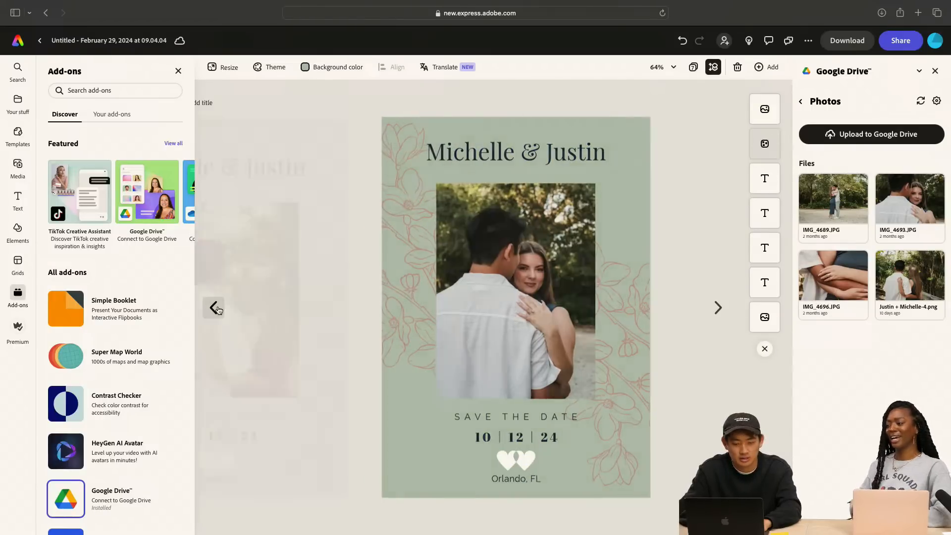
pyautogui.click(737, 68)
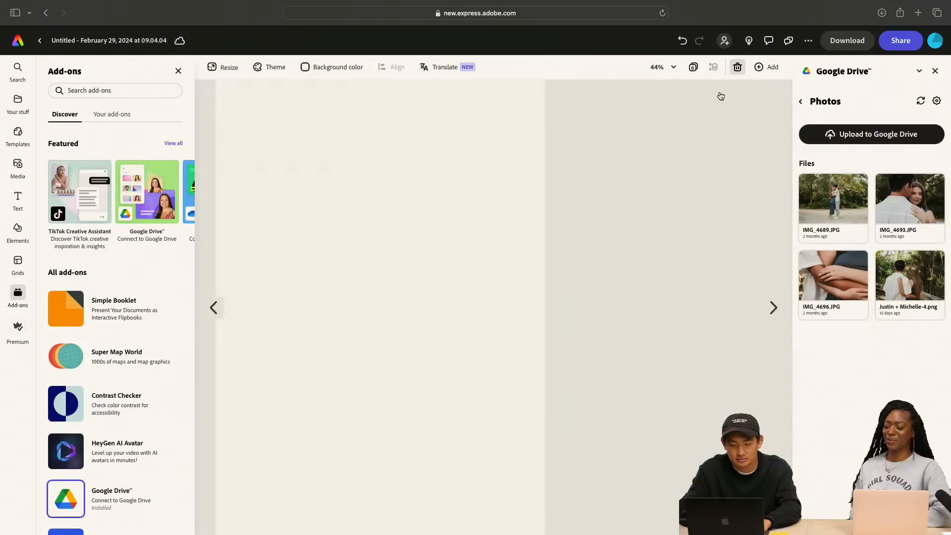
pyautogui.click(733, 72)
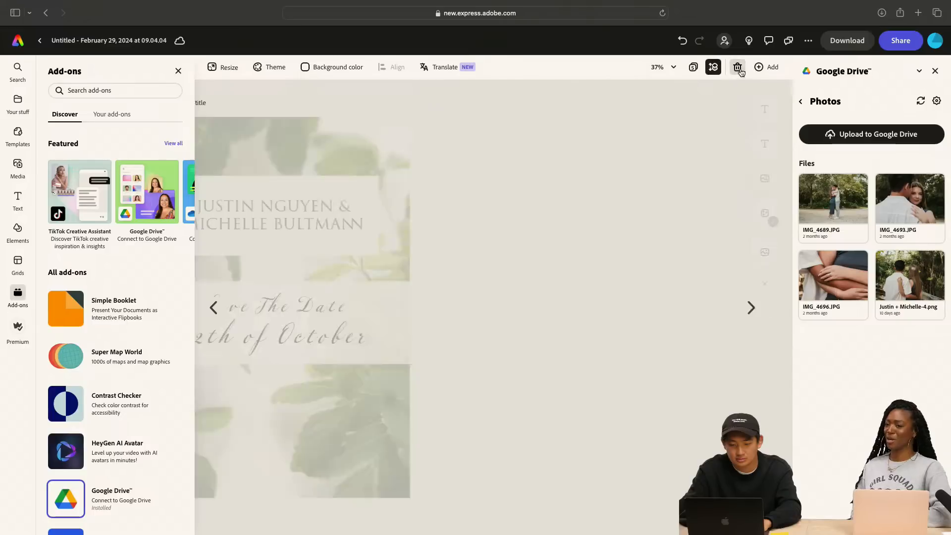
pyautogui.click(718, 308)
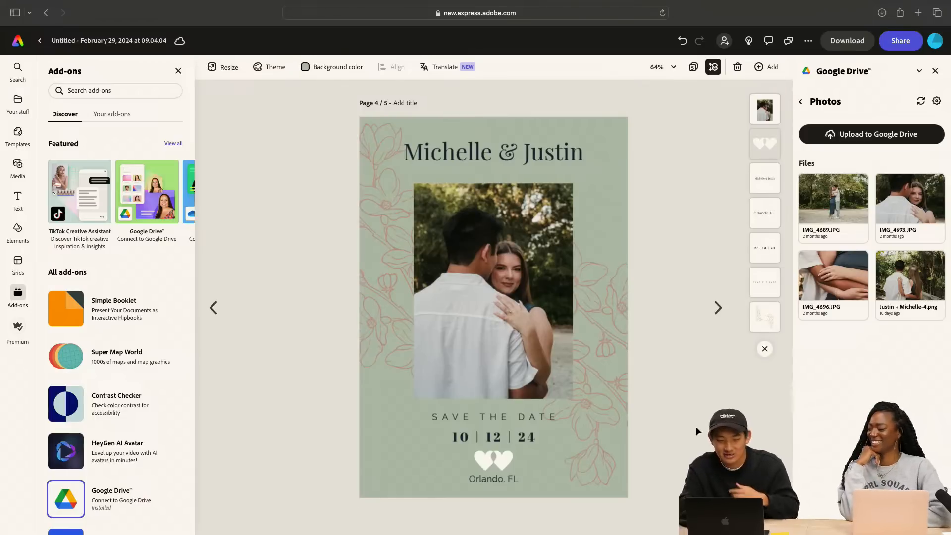
# Try adding a blank page of the same size after the green card, and delete it again
pyautogui.click(214, 308)
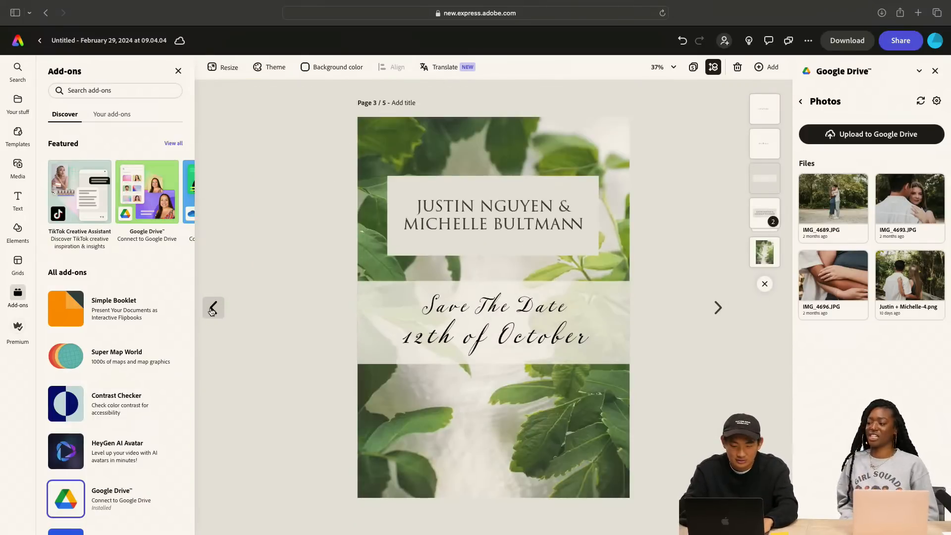
pyautogui.click(721, 308)
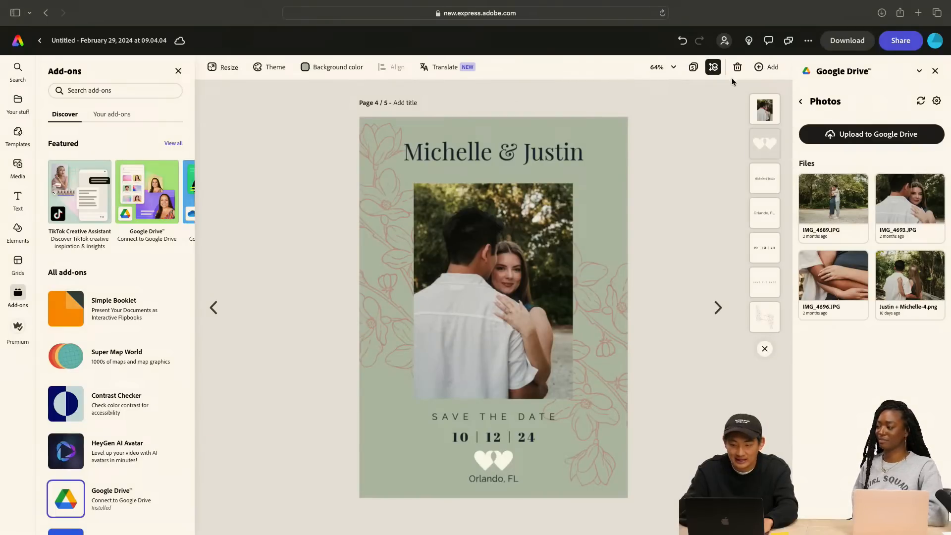
pyautogui.click(767, 66)
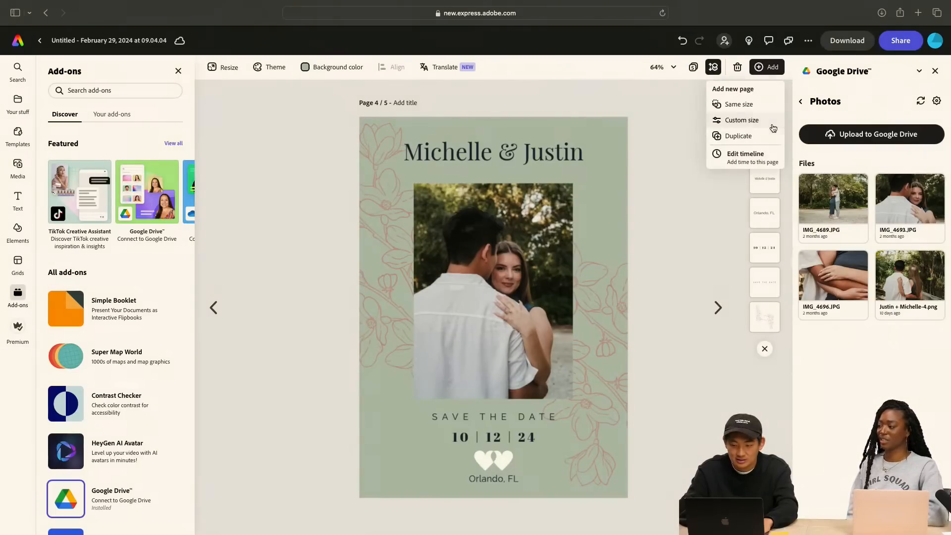
pyautogui.click(749, 103)
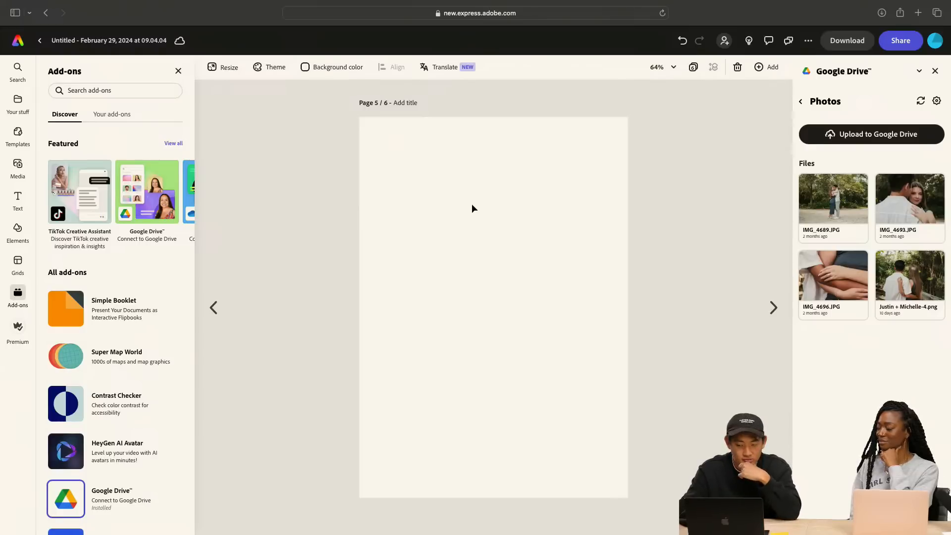
pyautogui.click(221, 309)
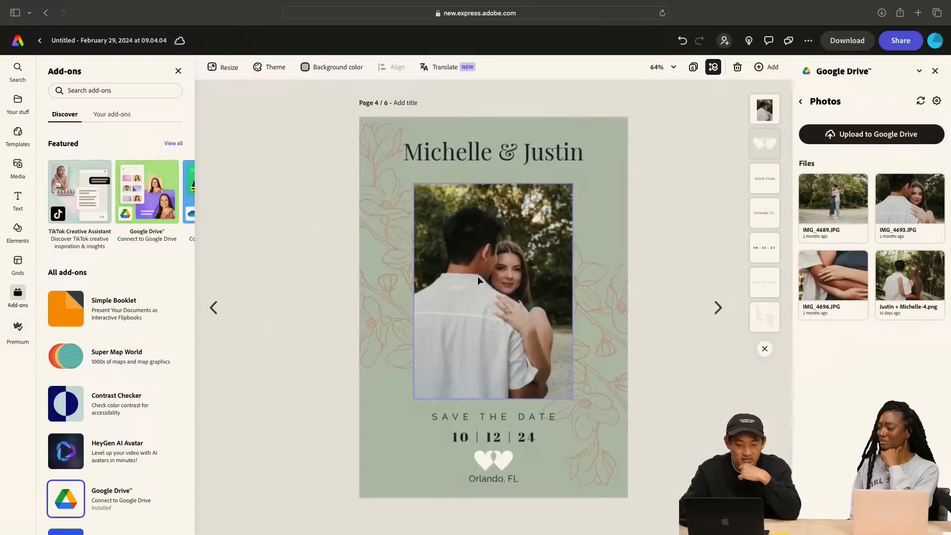
pyautogui.click(718, 308)
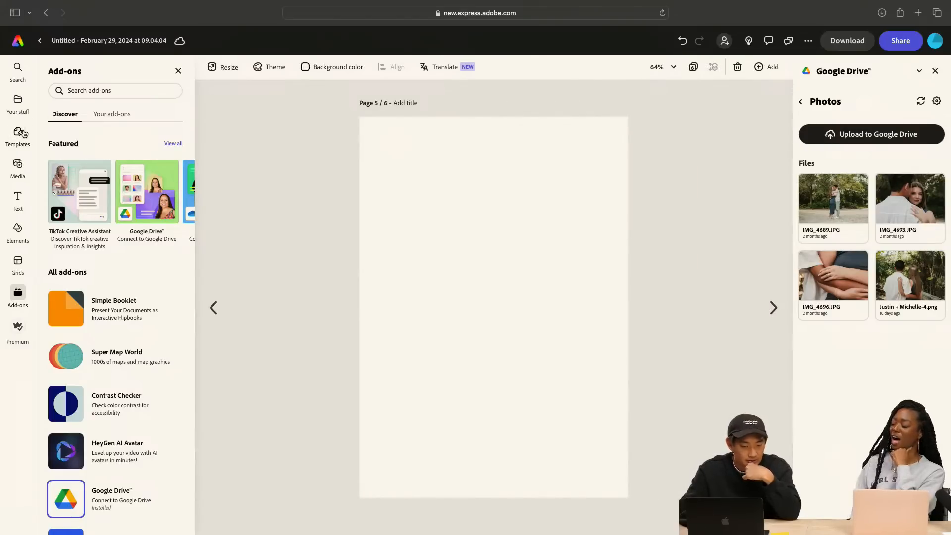
pyautogui.moveTo(22, 132)
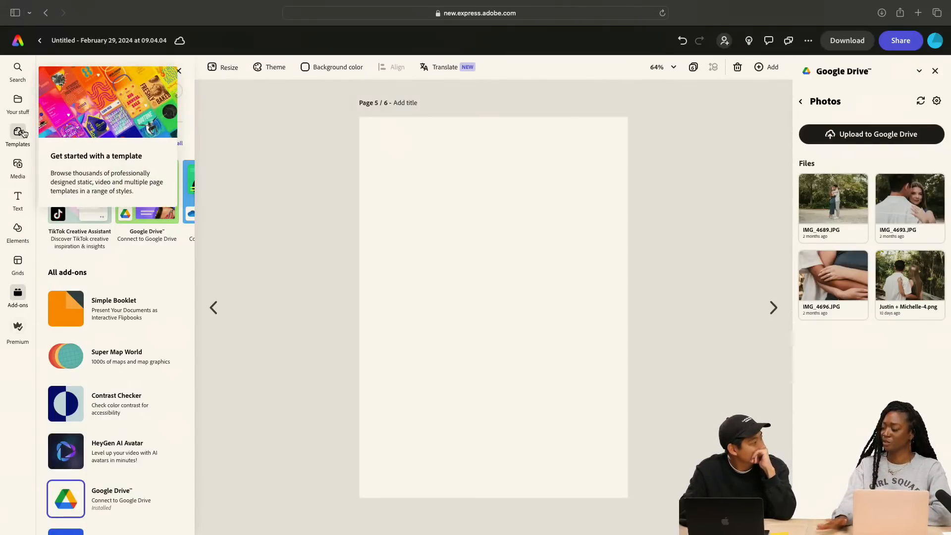
pyautogui.click(738, 67)
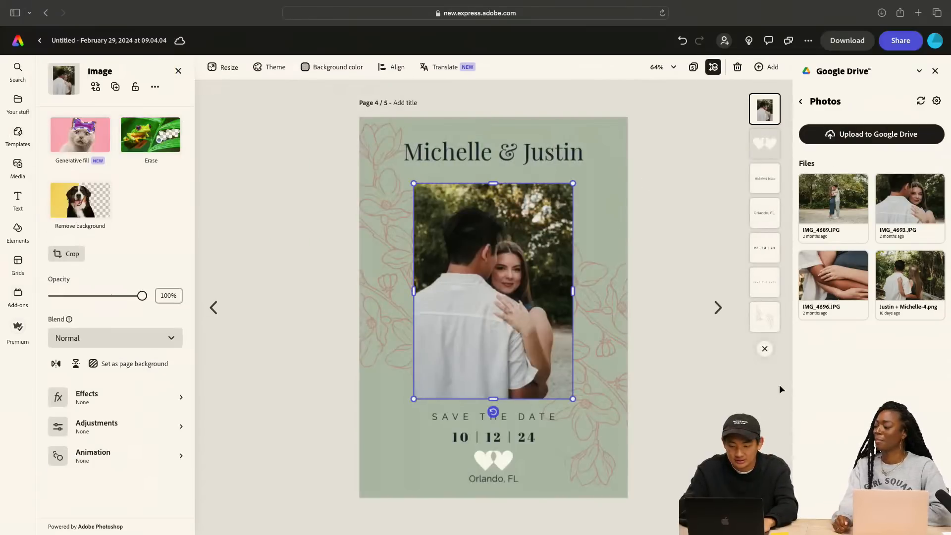
# Duplicate the green photo card page and select the couple's names heading on the copy
pyautogui.click(767, 67)
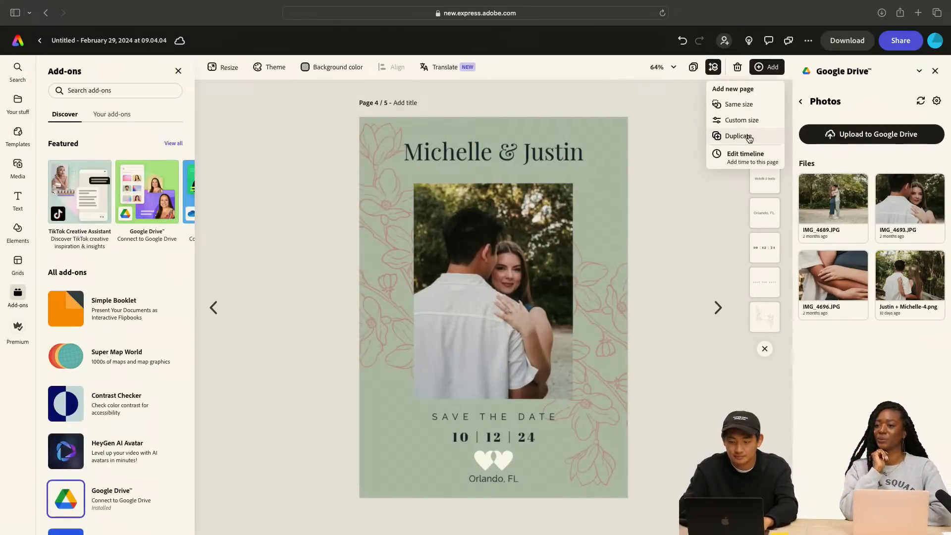
pyautogui.click(738, 135)
pyautogui.click(483, 163)
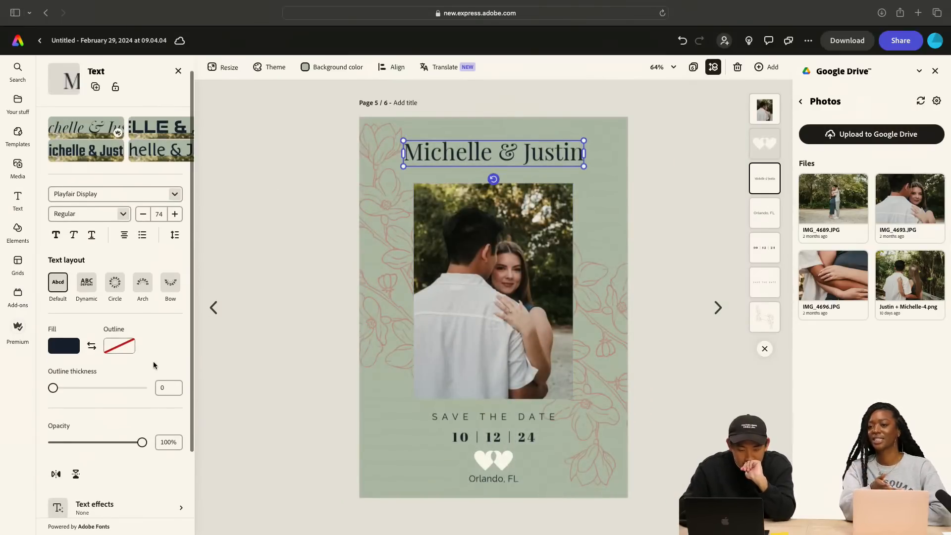
# Check the text effects for the couple's names heading and try the Flicker entrance animation on it
pyautogui.scroll(-4, 153, 365)
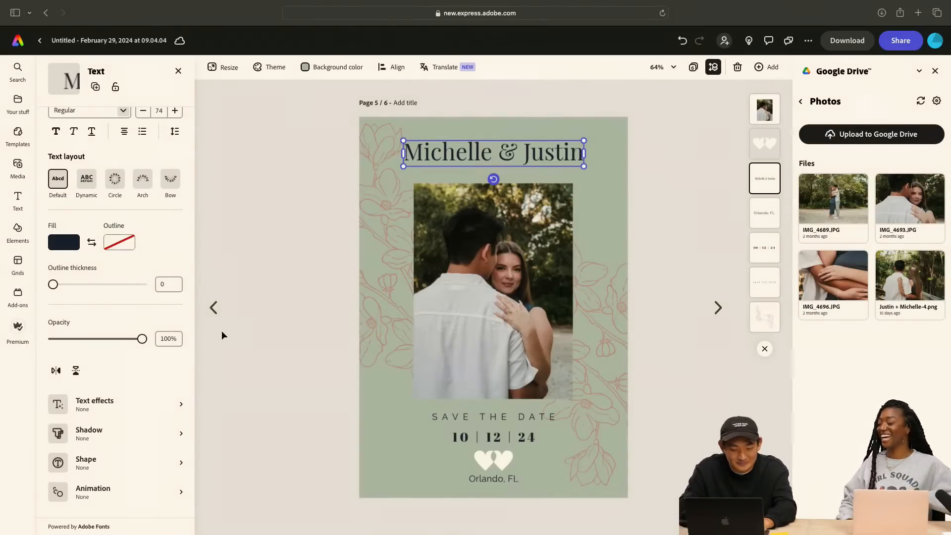
pyautogui.click(122, 402)
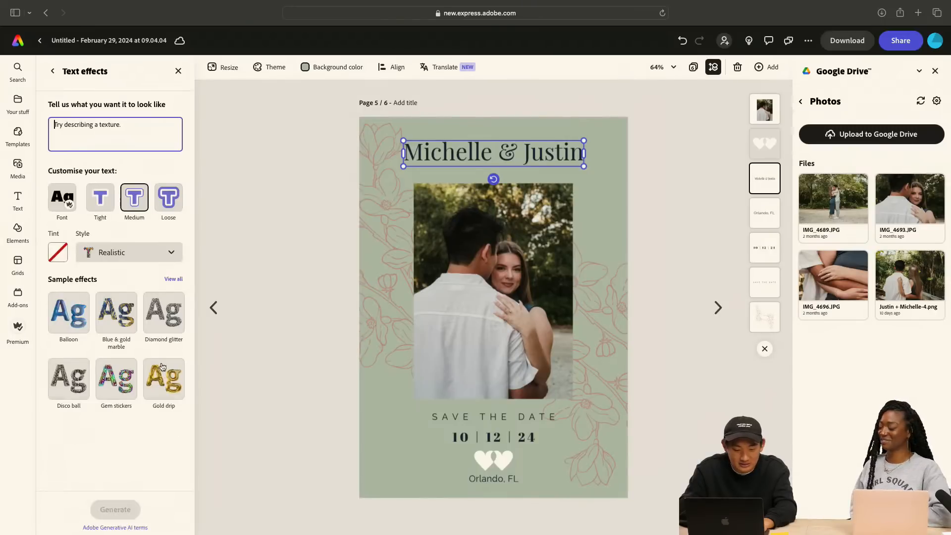
pyautogui.click(53, 72)
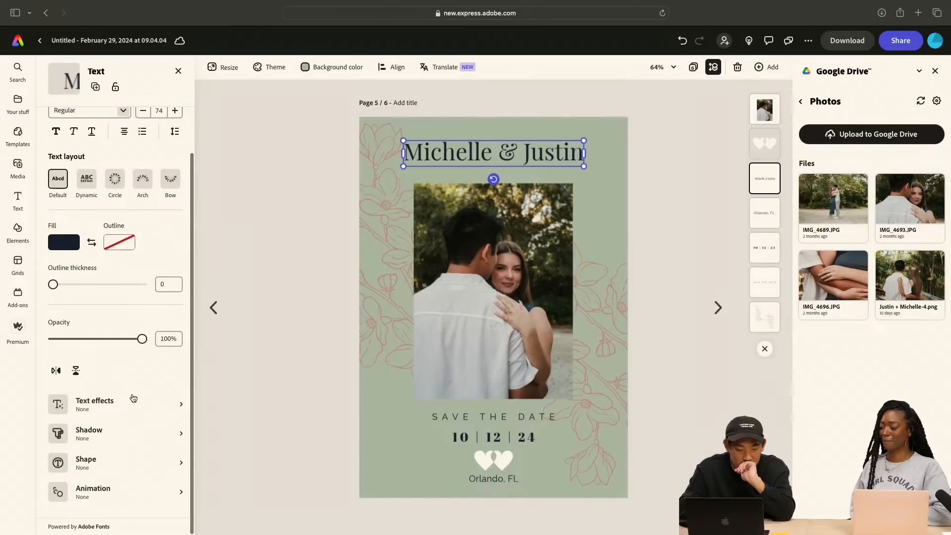
pyautogui.click(141, 495)
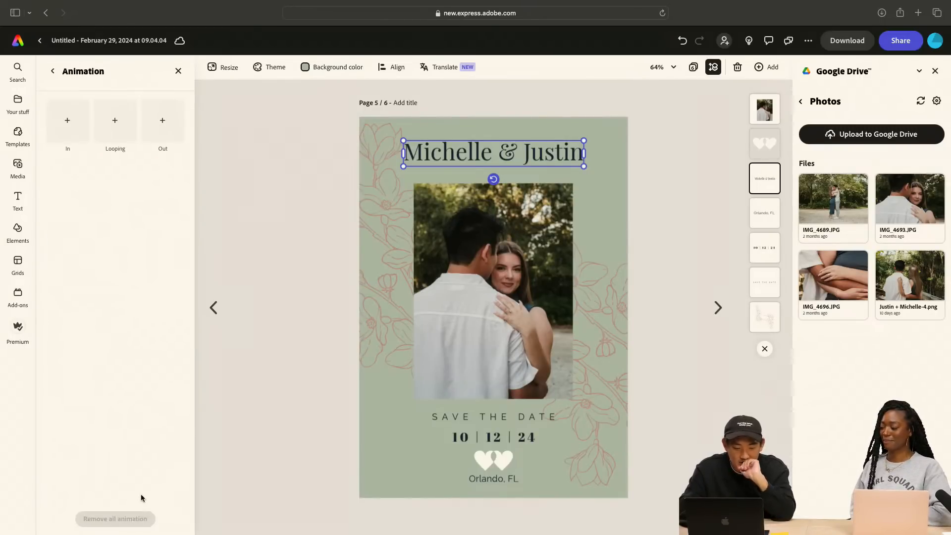
pyautogui.click(72, 130)
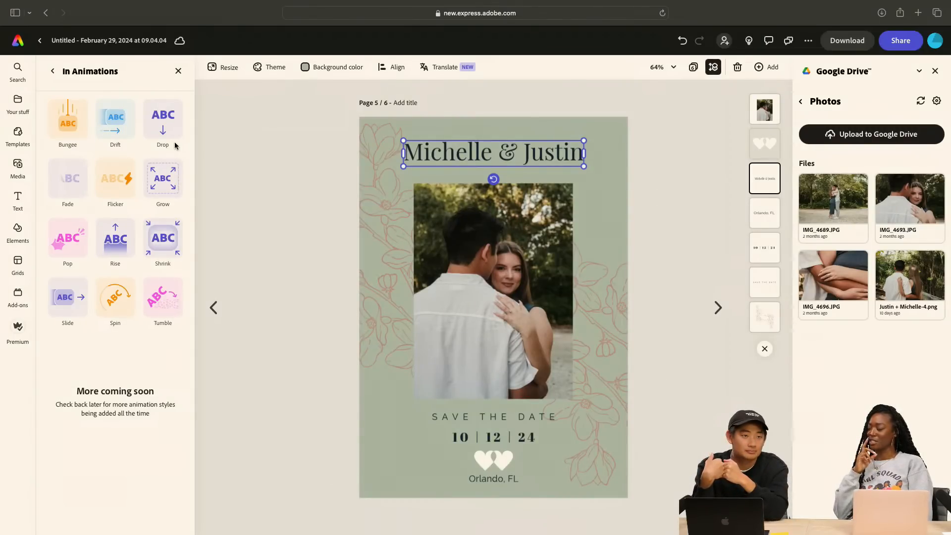
pyautogui.click(111, 177)
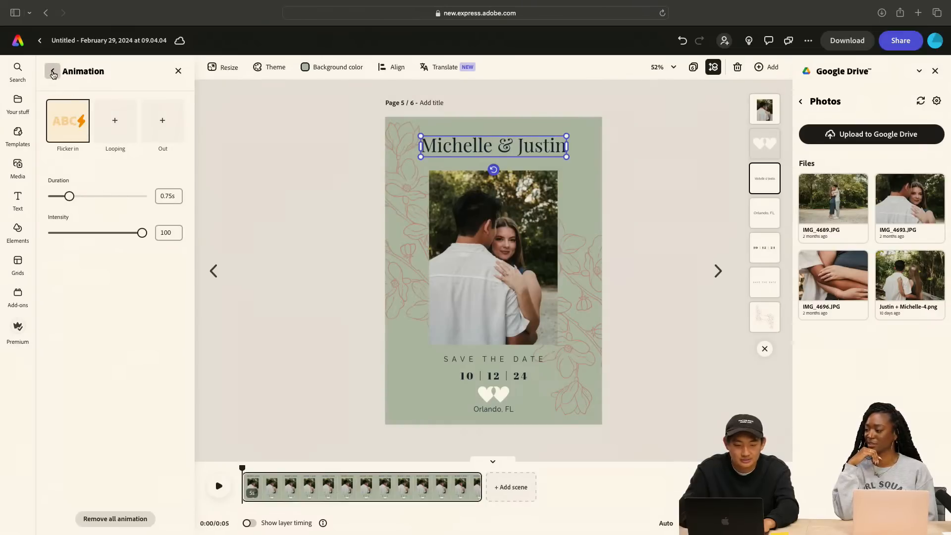
# Try the Grow entrance animation on the couple's names heading in place of Flicker
pyautogui.click(52, 71)
pyautogui.scroll(-5, 135, 354)
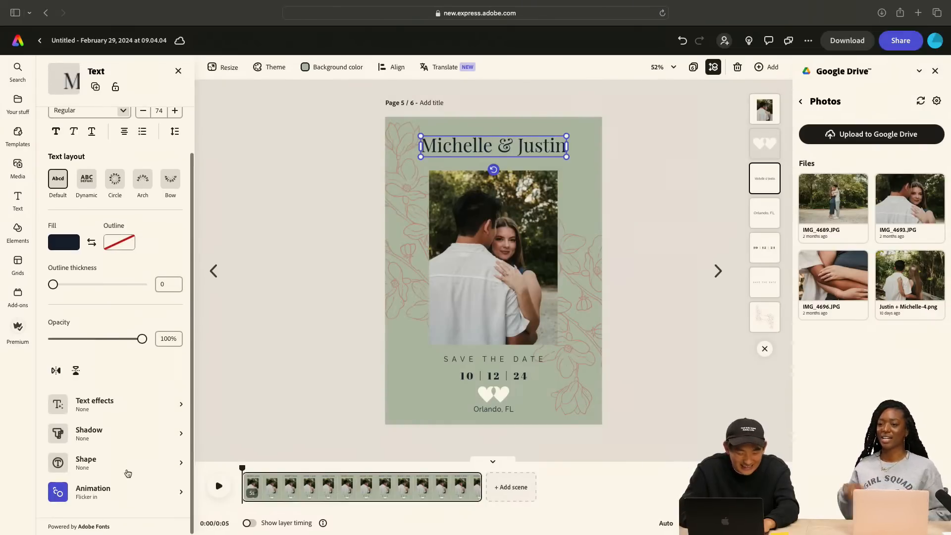
pyautogui.click(126, 498)
pyautogui.click(85, 130)
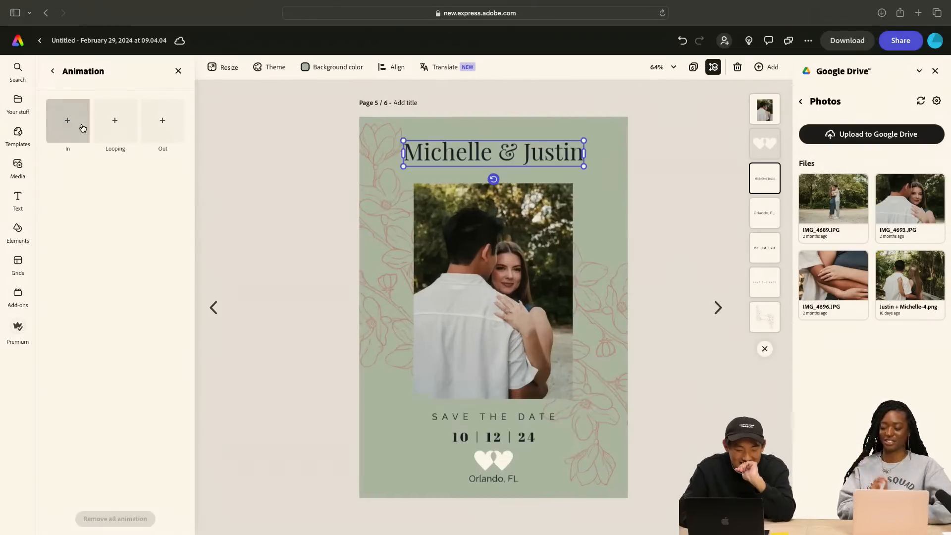
pyautogui.click(78, 128)
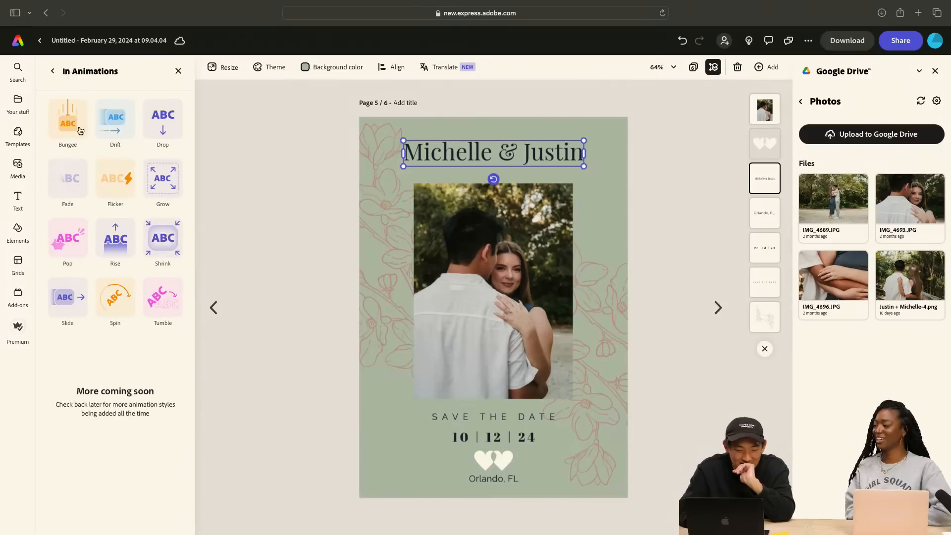
pyautogui.click(162, 181)
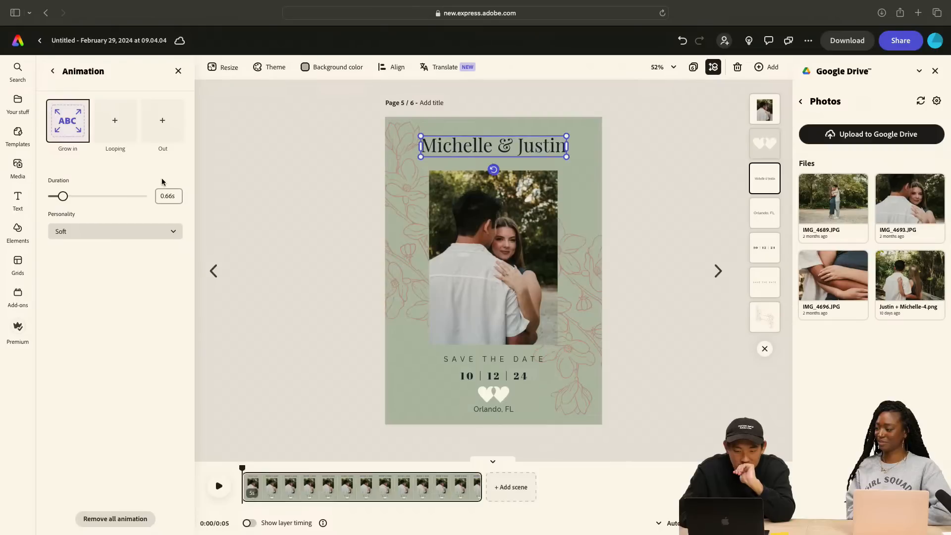
# Try the Fade entrance animation on the couple's names heading in place of Grow
pyautogui.click(52, 71)
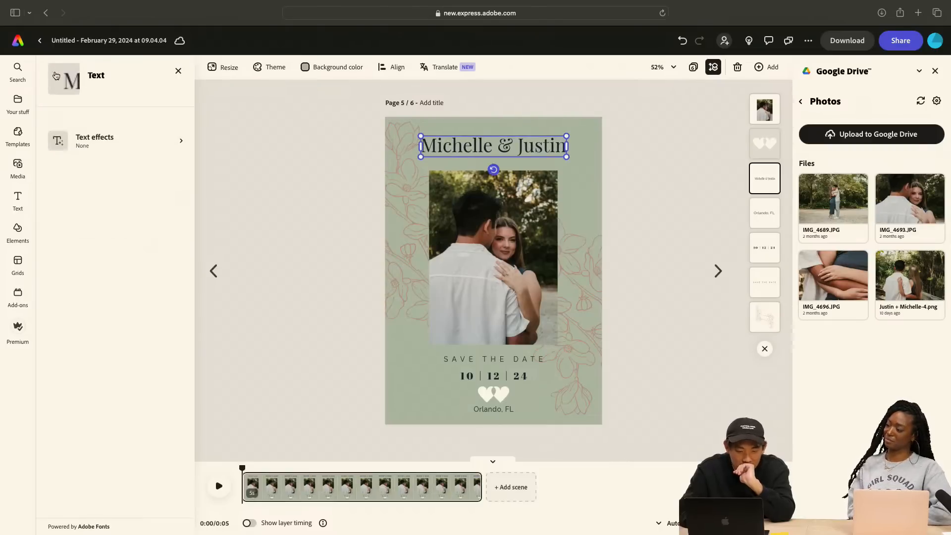
pyautogui.scroll(-5, 99, 312)
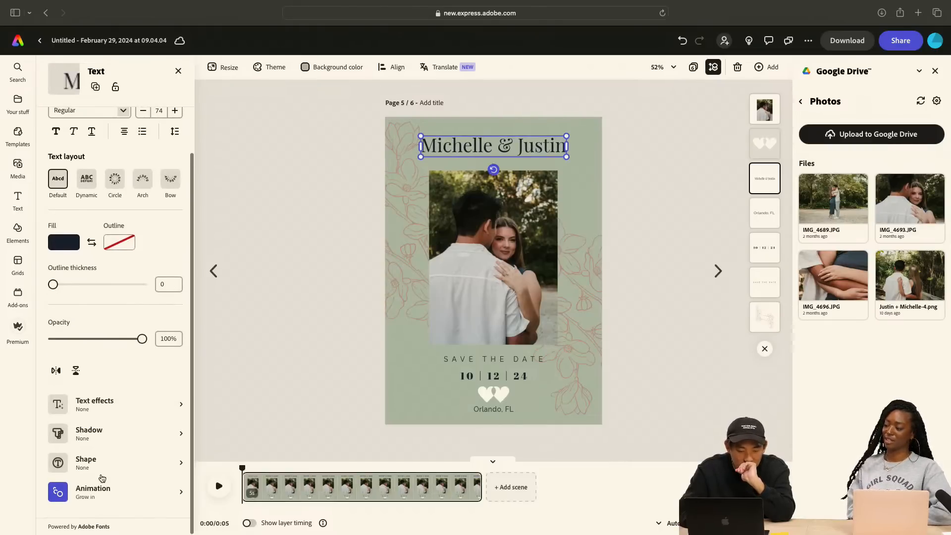
pyautogui.click(100, 493)
pyautogui.click(70, 121)
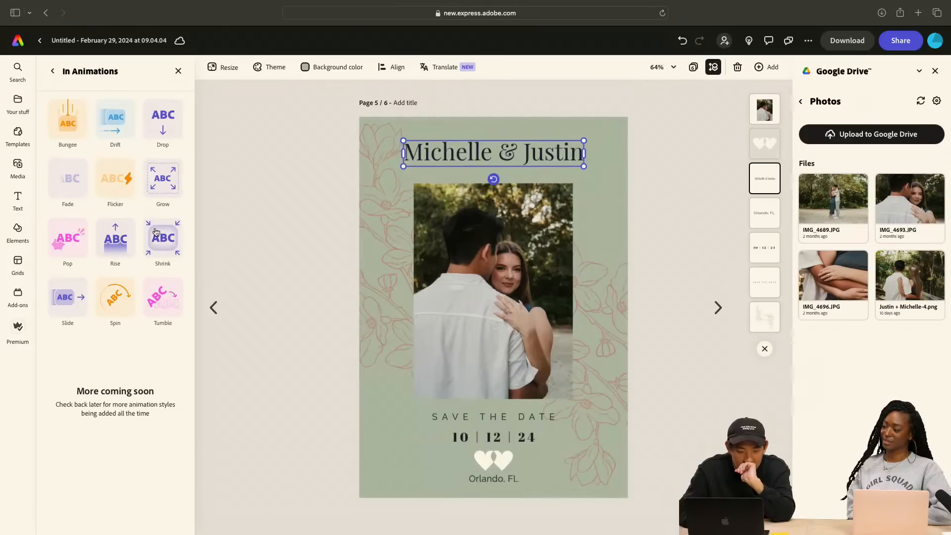
pyautogui.click(77, 176)
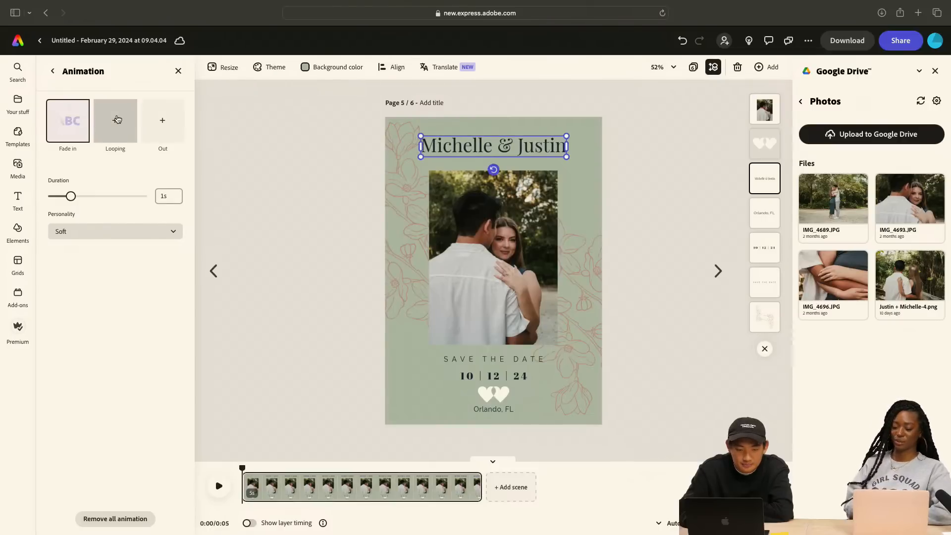
# Apply the Slide entrance animation to the couple's names heading with a duration of 1.02 s
pyautogui.click(73, 122)
pyautogui.click(72, 129)
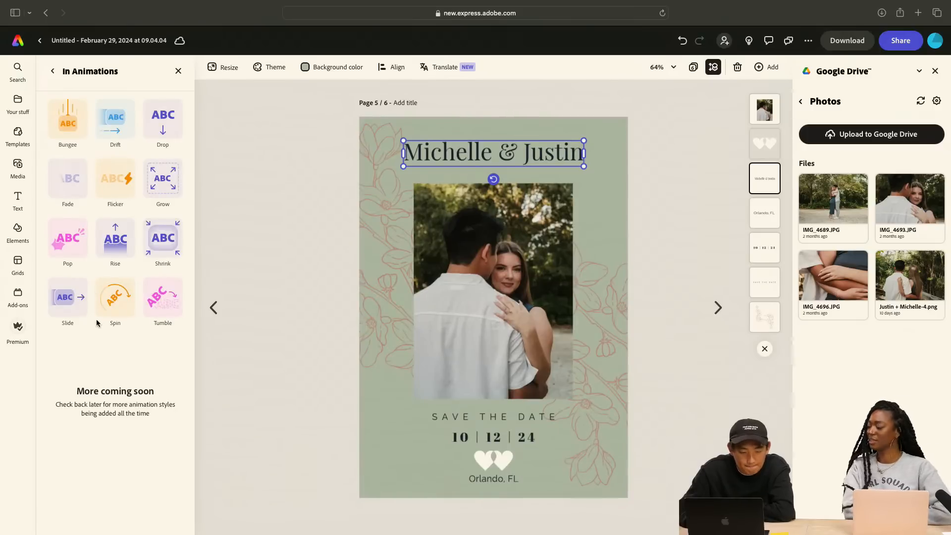
pyautogui.click(67, 303)
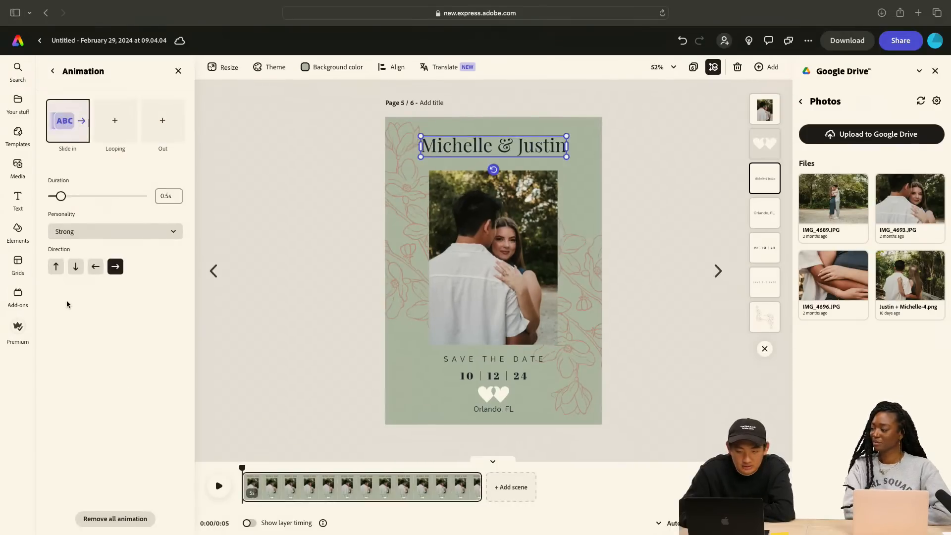
pyautogui.moveTo(79, 109)
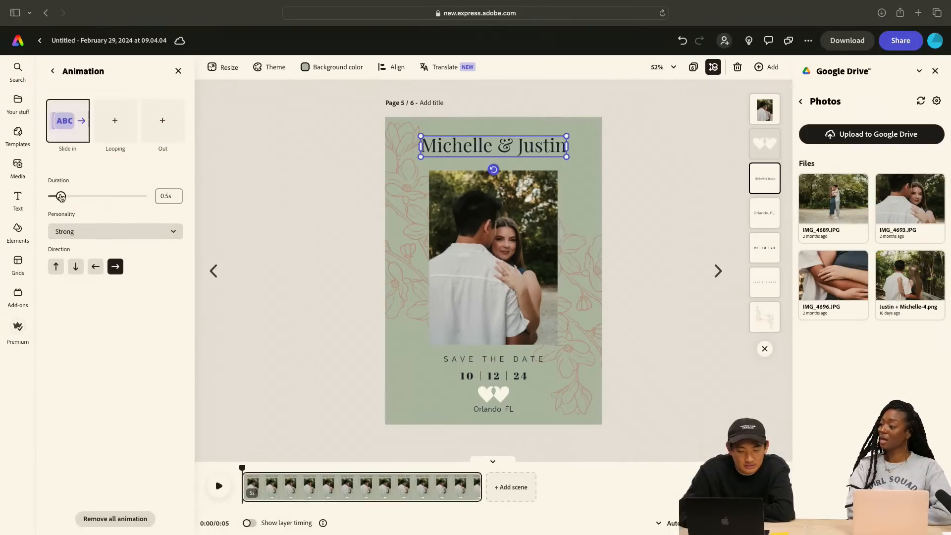
pyautogui.moveTo(68, 197); pyautogui.dragTo(74, 197)
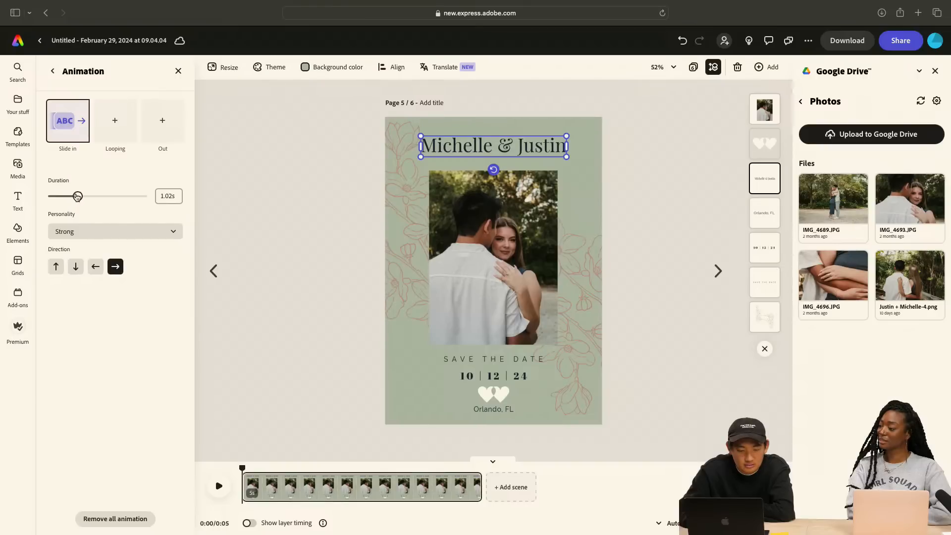
# Try the Soft, Smooth, Strong and Energetic personalities for the heading's slide-in animation, and settle on Loud
pyautogui.click(99, 230)
pyautogui.click(112, 254)
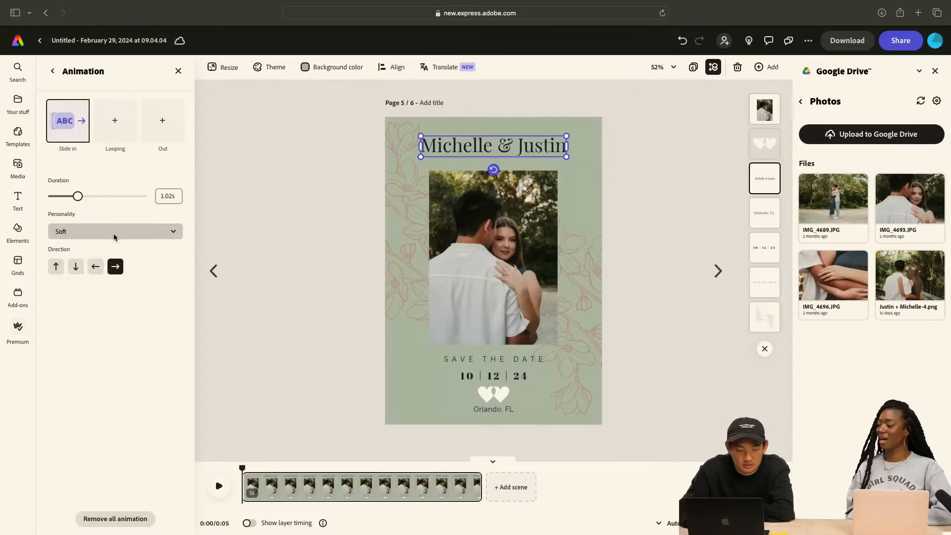
pyautogui.click(114, 237)
pyautogui.click(117, 265)
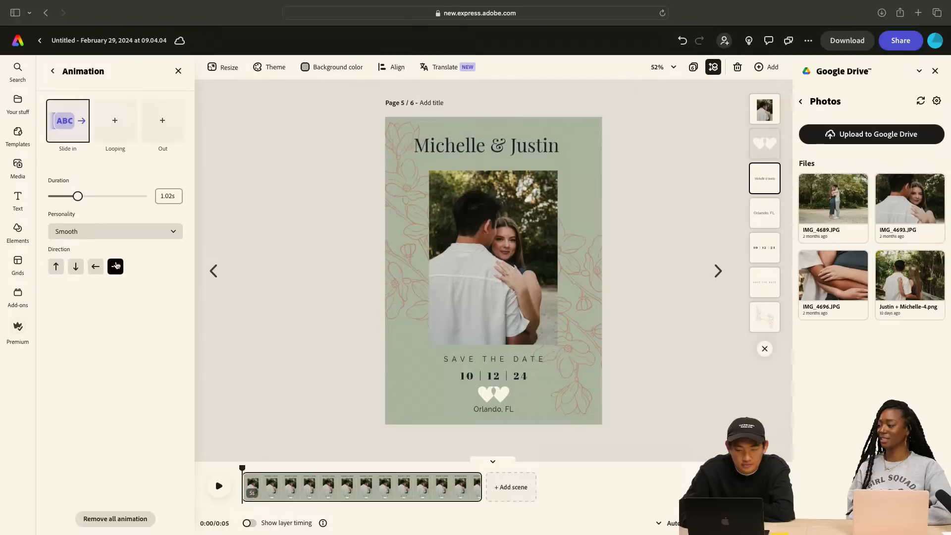
pyautogui.click(117, 237)
pyautogui.click(120, 281)
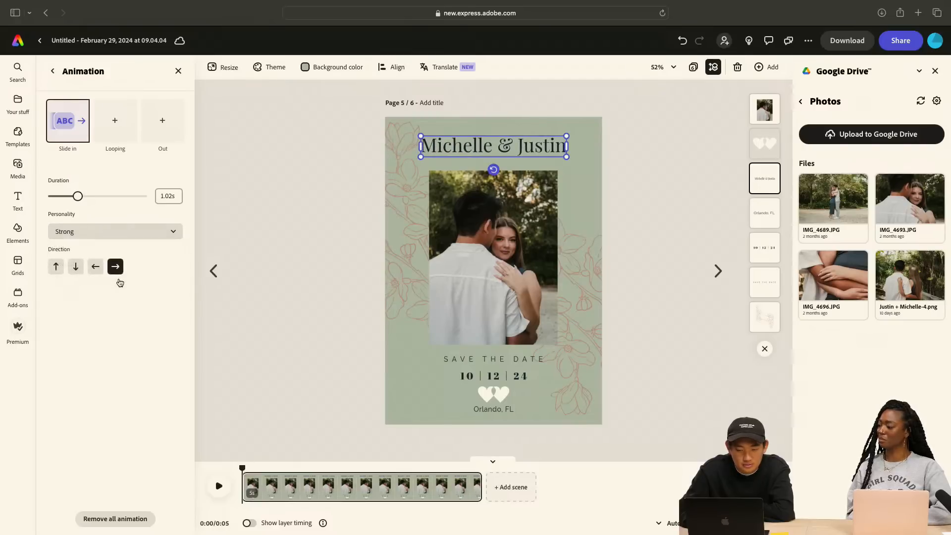
pyautogui.click(121, 231)
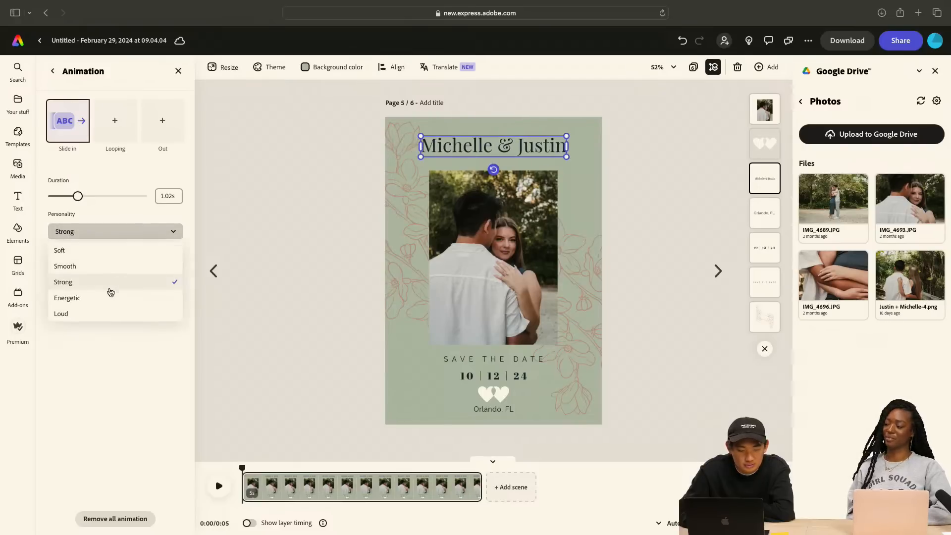
pyautogui.click(108, 297)
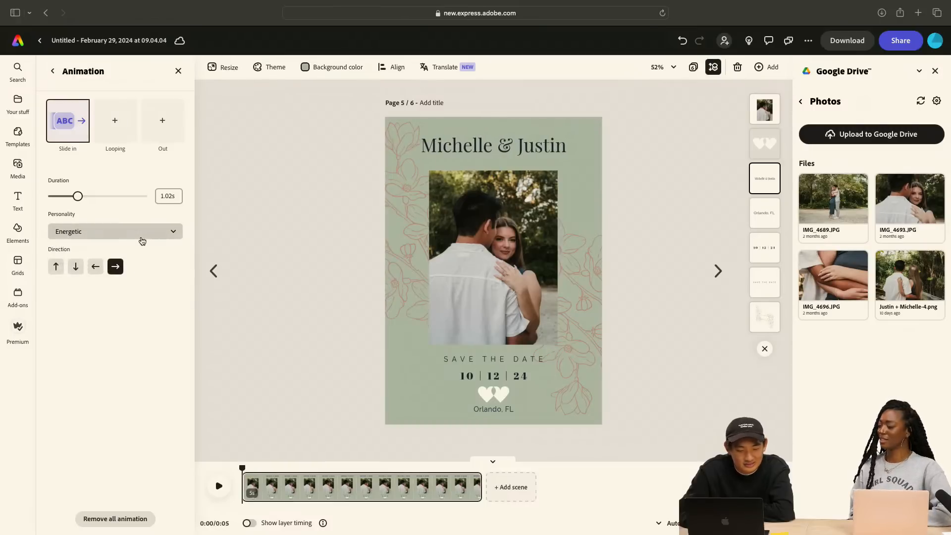
pyautogui.click(142, 237)
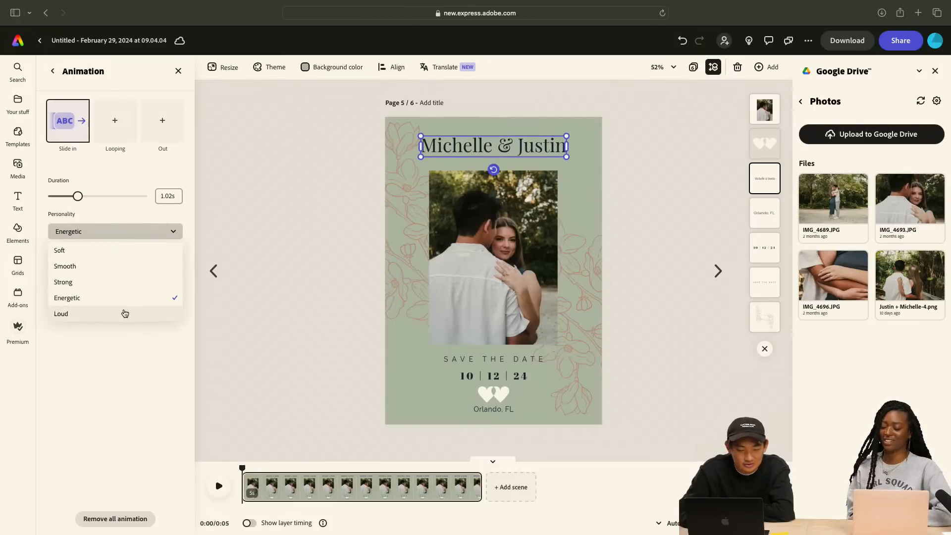
pyautogui.click(124, 312)
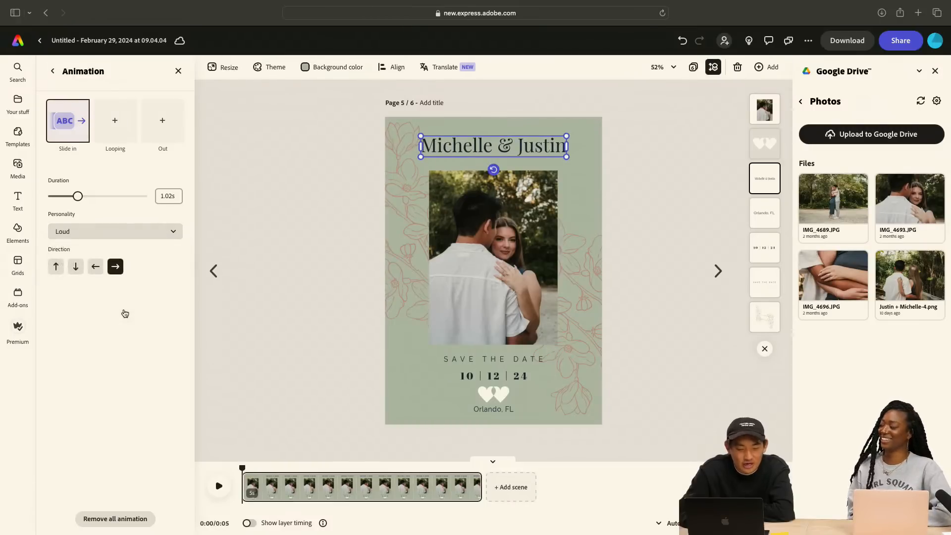
# Try the Soft and Smooth personalities for the slide-in animation of the couple's names heading
pyautogui.click(140, 237)
pyautogui.click(115, 248)
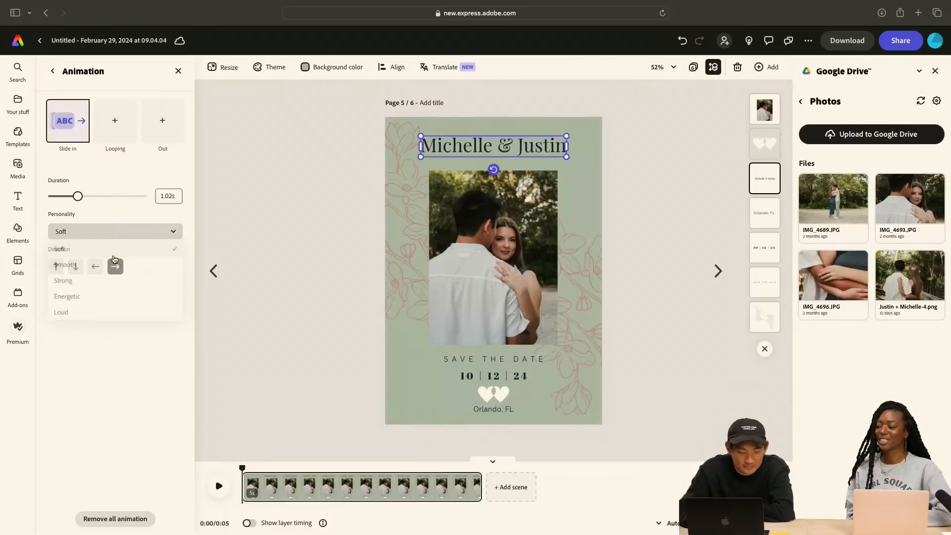
pyautogui.click(146, 238)
pyautogui.click(139, 268)
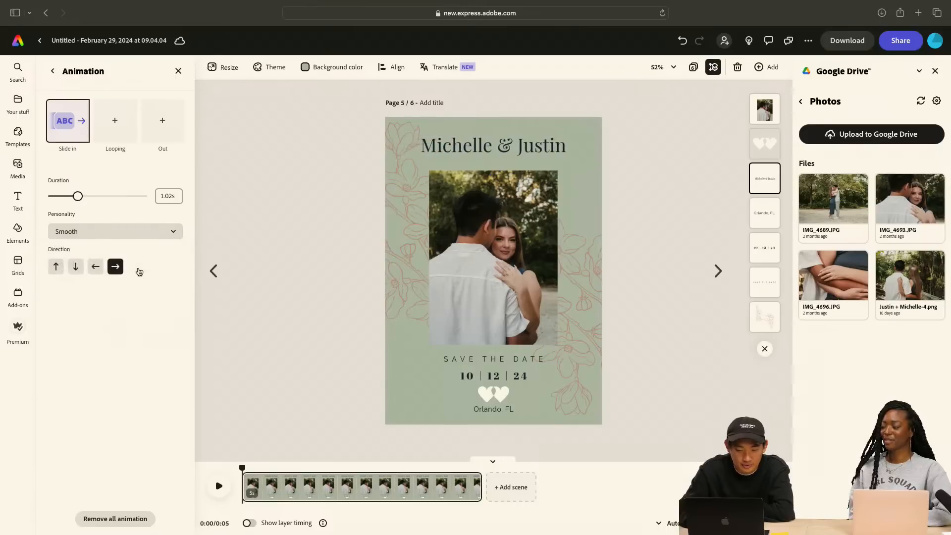
# Try a leftward direction for the heading's slide-in animation, combined with the Soft personality
pyautogui.click(101, 268)
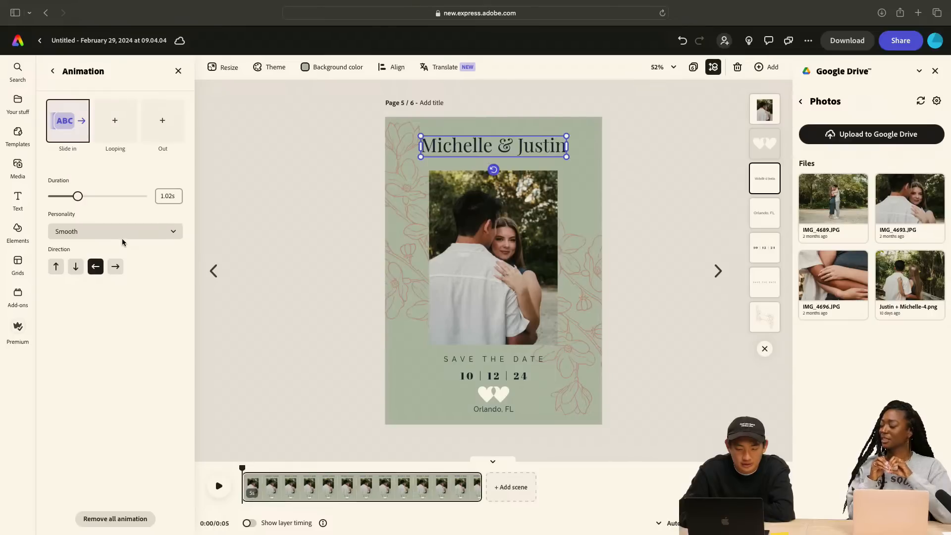
pyautogui.click(120, 236)
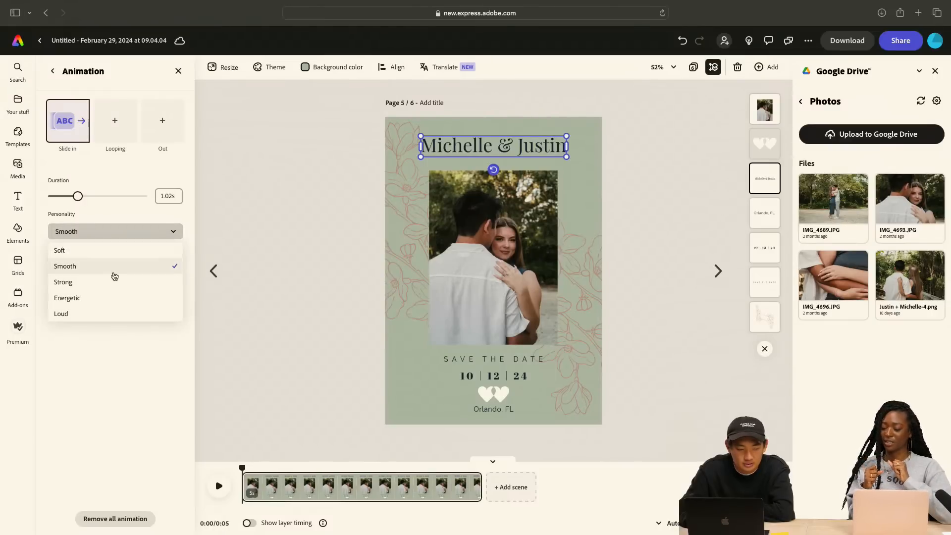
pyautogui.click(114, 250)
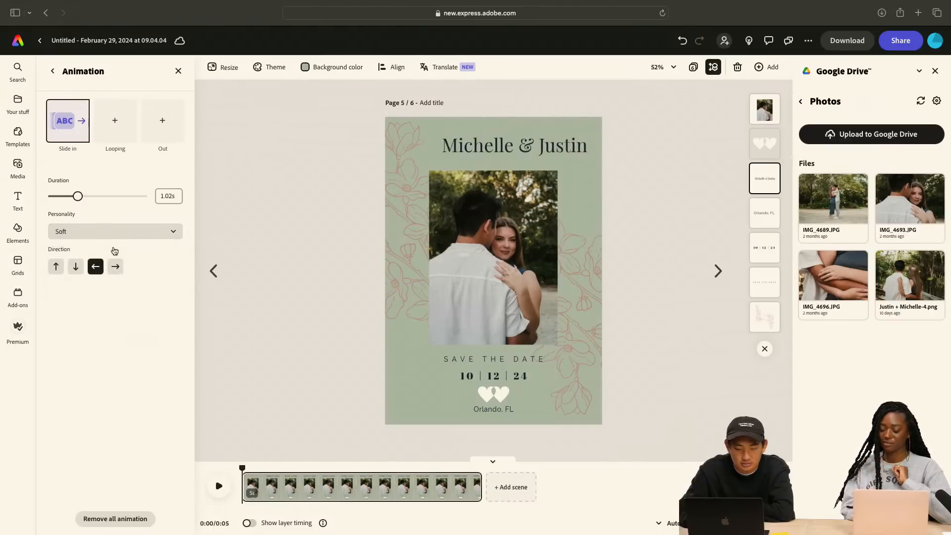
# Set the heading's slide-in direction to downward, compare the Smooth personality, and settle on Soft
pyautogui.click(76, 267)
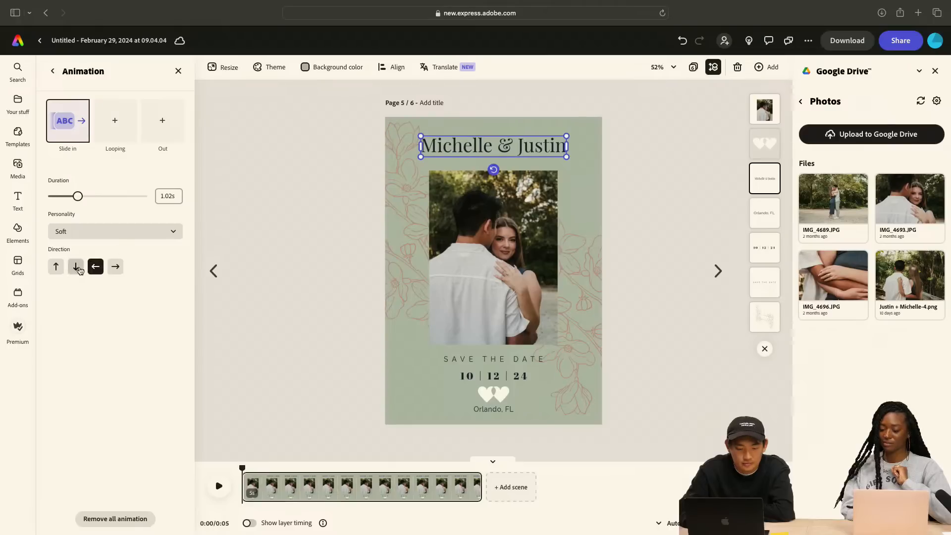
pyautogui.click(109, 234)
pyautogui.click(111, 266)
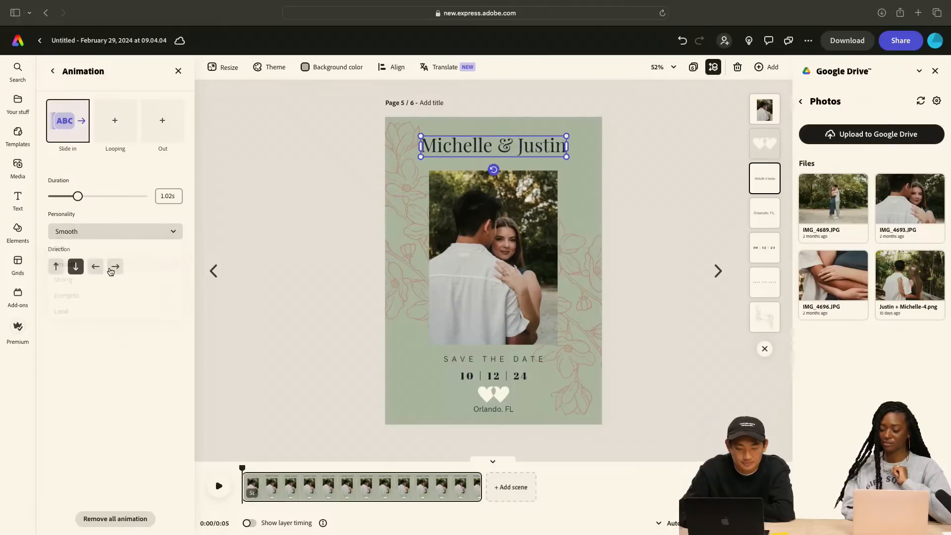
pyautogui.click(89, 235)
pyautogui.click(90, 251)
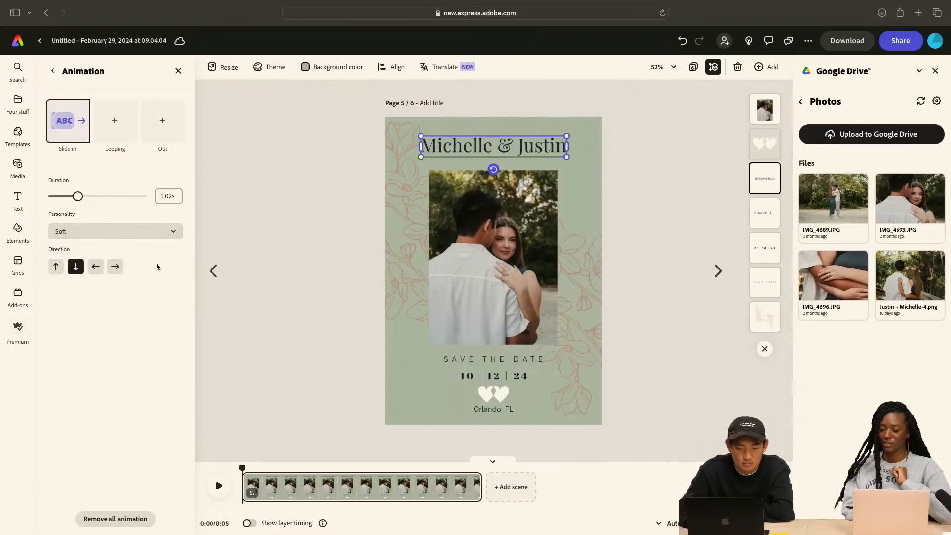
# Open the looping animation choices for the couple's names heading
pyautogui.click(127, 131)
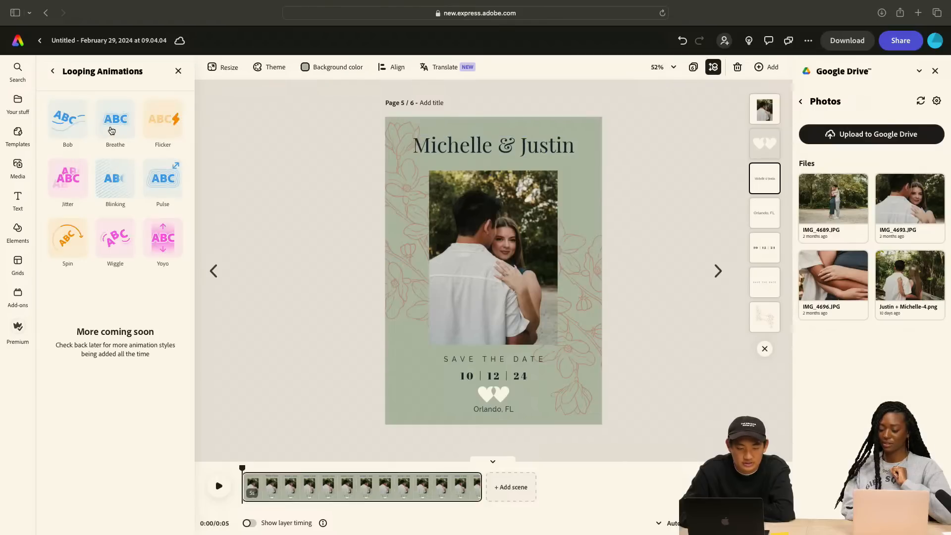
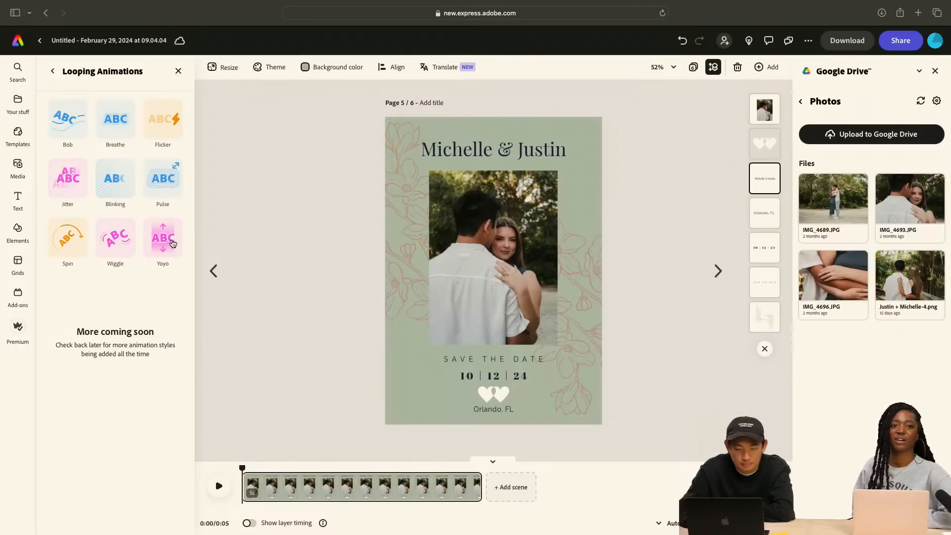
# Leave the heading's looping animation choices and open the effects for the floral line-art image
pyautogui.click(53, 73)
pyautogui.click(396, 141)
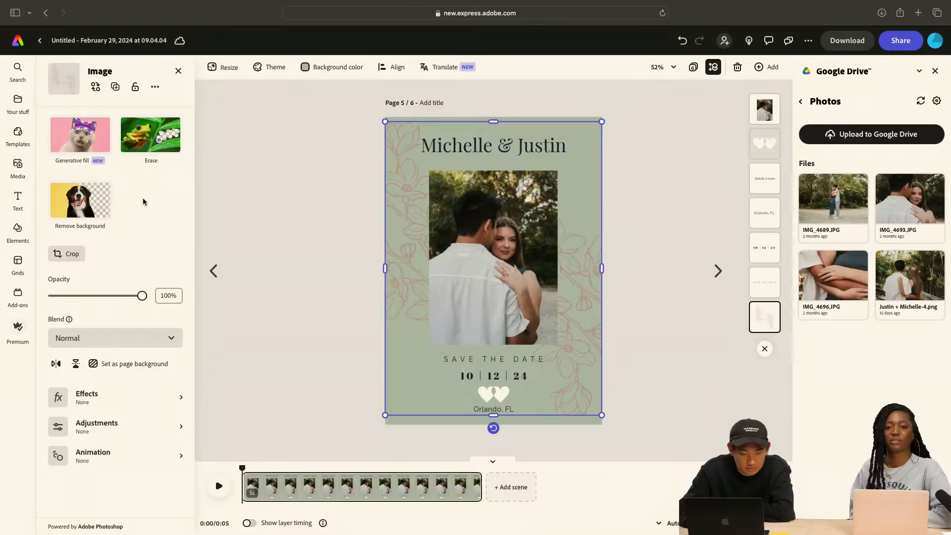
pyautogui.click(147, 405)
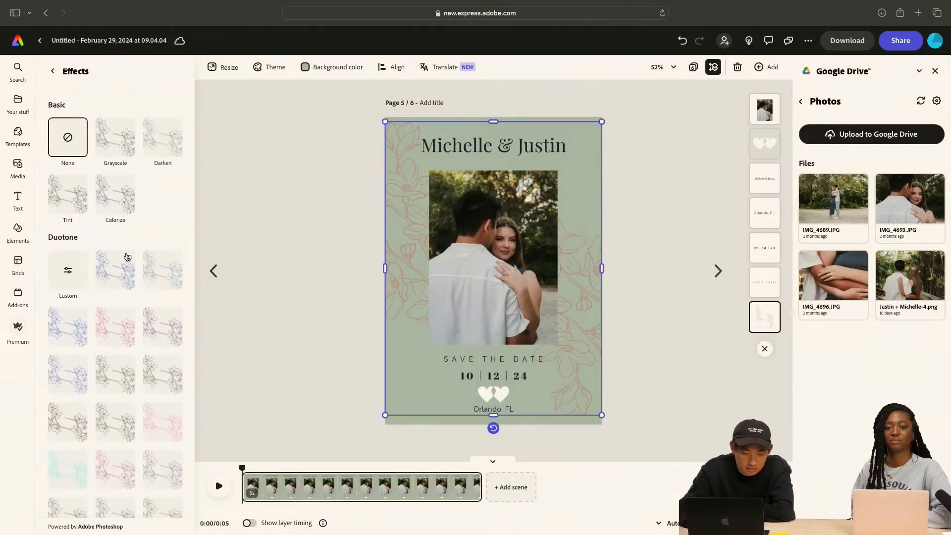
# Try red, light teal, blue, purple, green and pink duotone presets on the floral line art
pyautogui.click(123, 331)
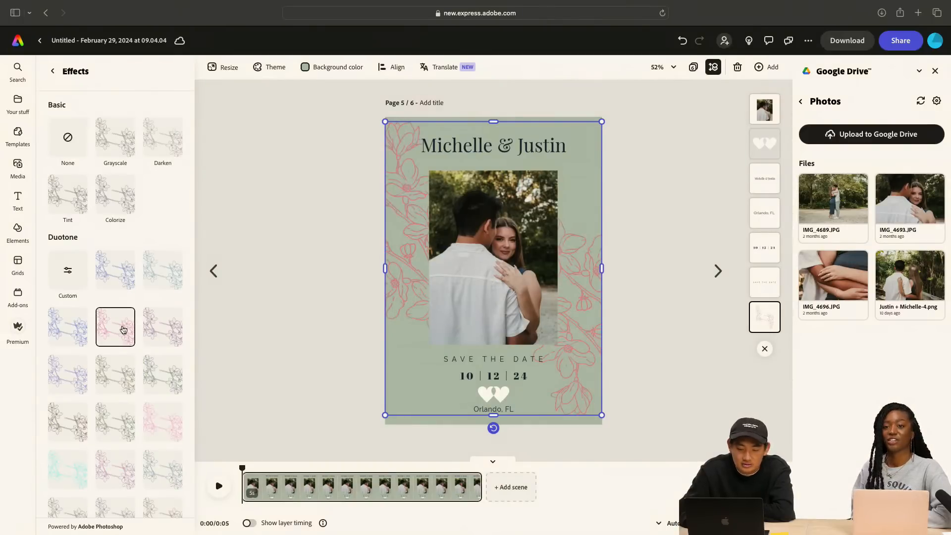
pyautogui.click(171, 285)
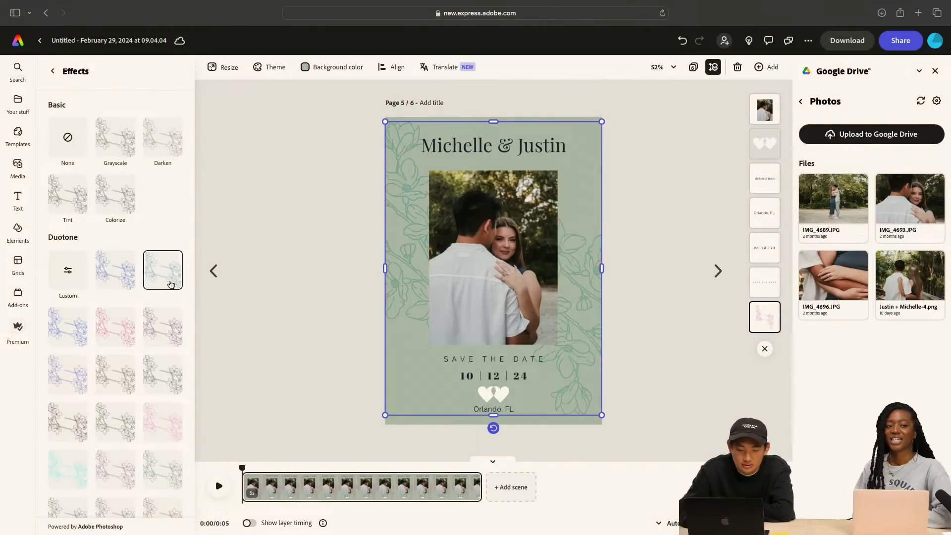
pyautogui.click(118, 284)
pyautogui.click(158, 331)
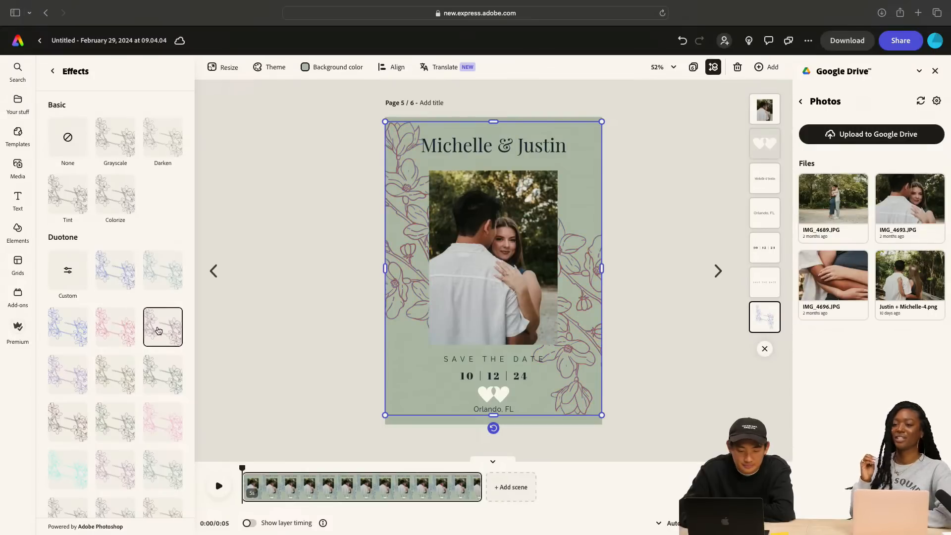
pyautogui.click(162, 373)
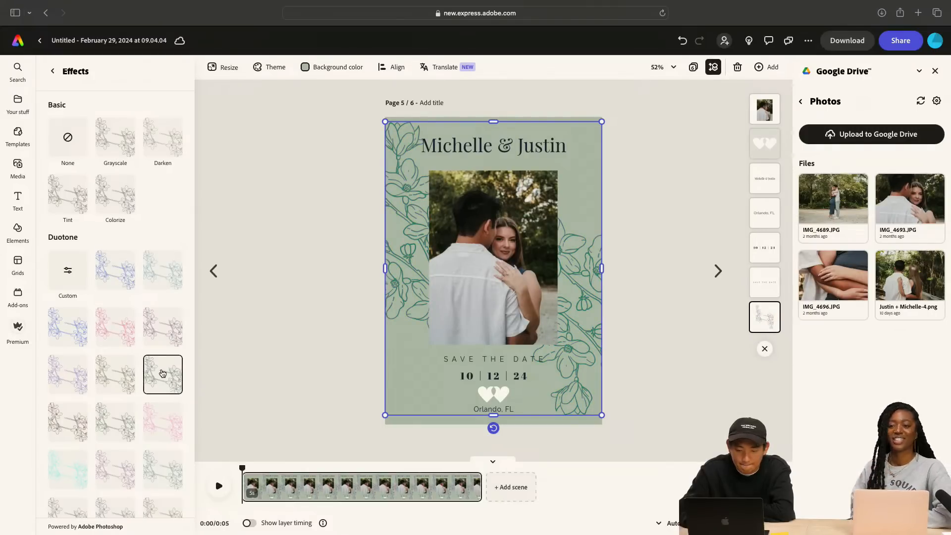
pyautogui.click(114, 418)
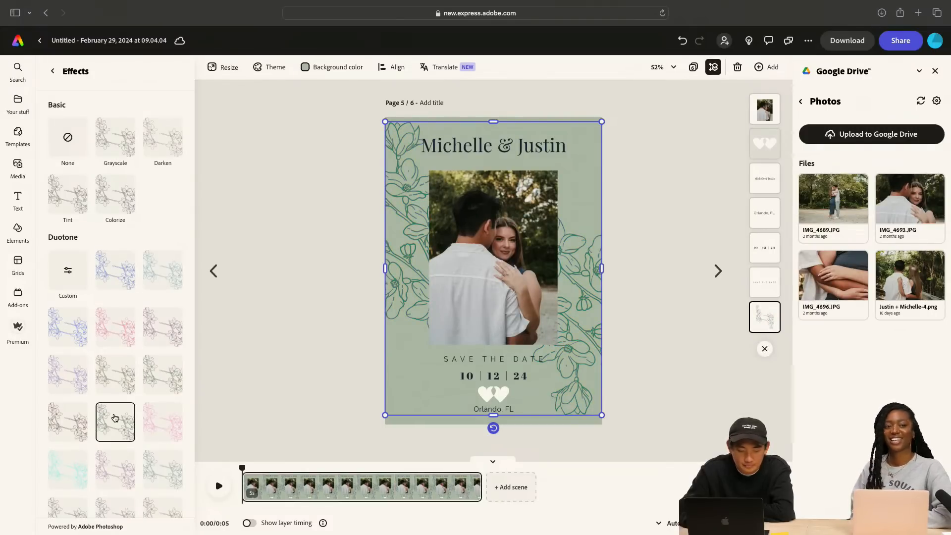
pyautogui.click(164, 421)
# Compare further duotone presets on the floral line art, including slate, aqua, gray, brown, soft pink and bright blue
pyautogui.scroll(-1, 156, 448)
pyautogui.click(157, 451)
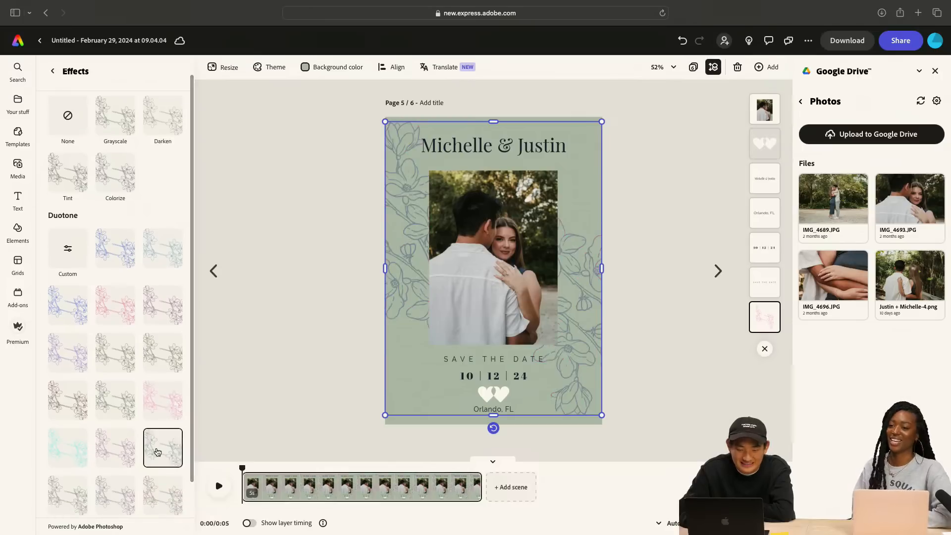
pyautogui.click(81, 453)
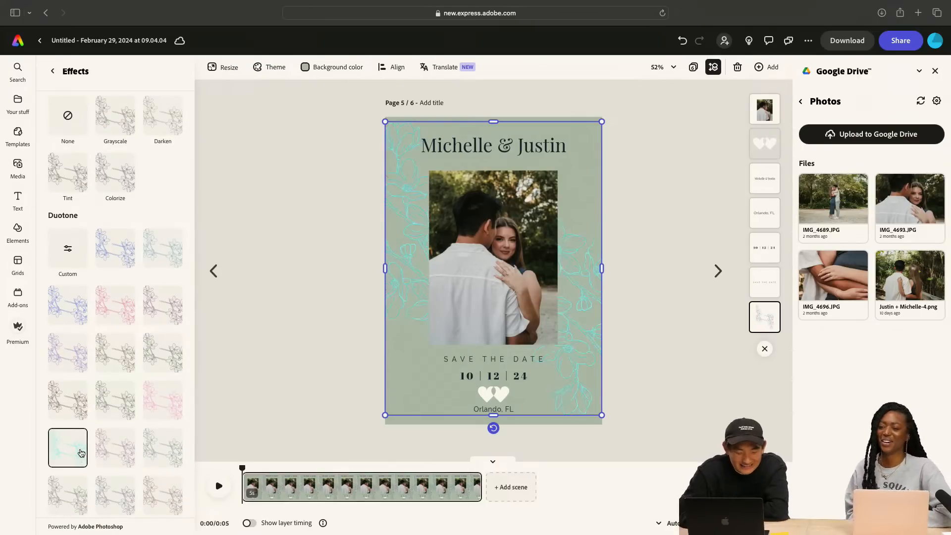
pyautogui.click(73, 489)
pyautogui.scroll(-2, 72, 485)
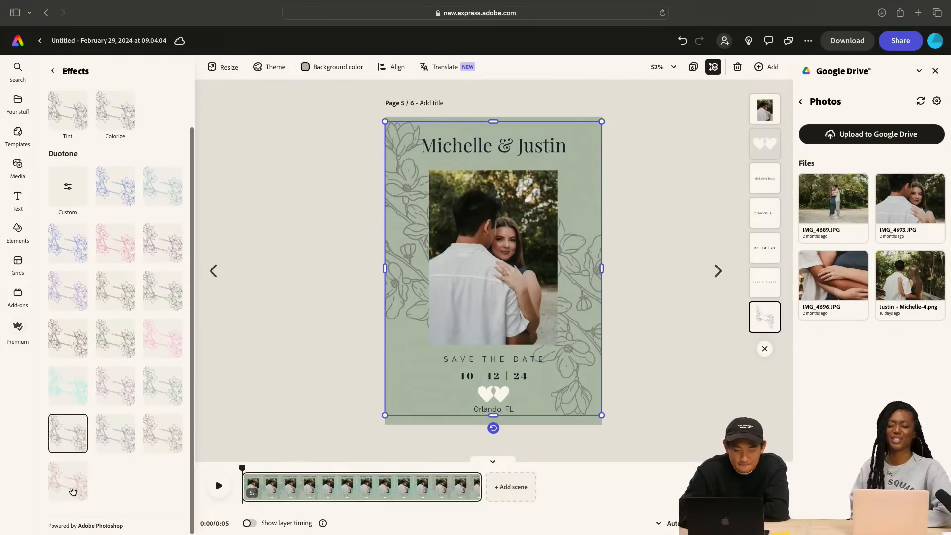
pyautogui.click(115, 436)
pyautogui.click(170, 430)
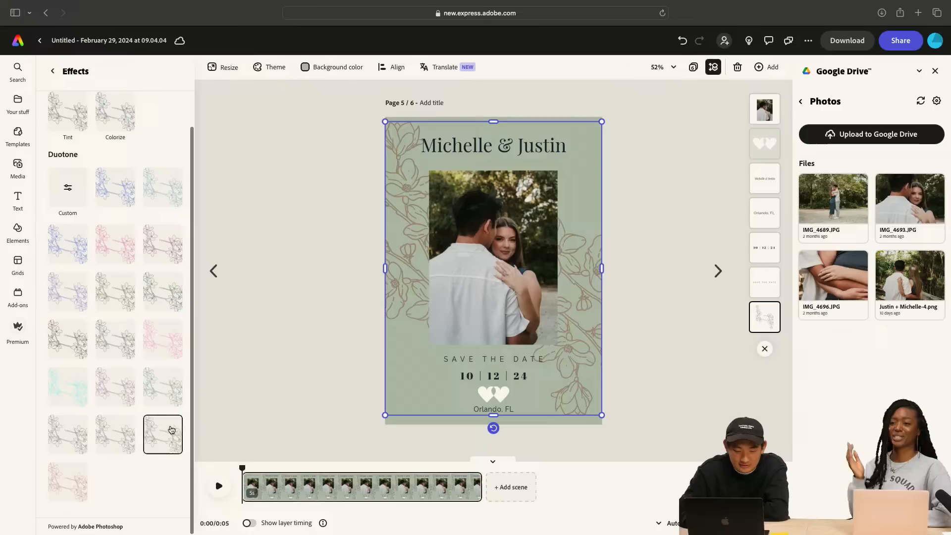
pyautogui.click(58, 491)
pyautogui.scroll(3, 99, 374)
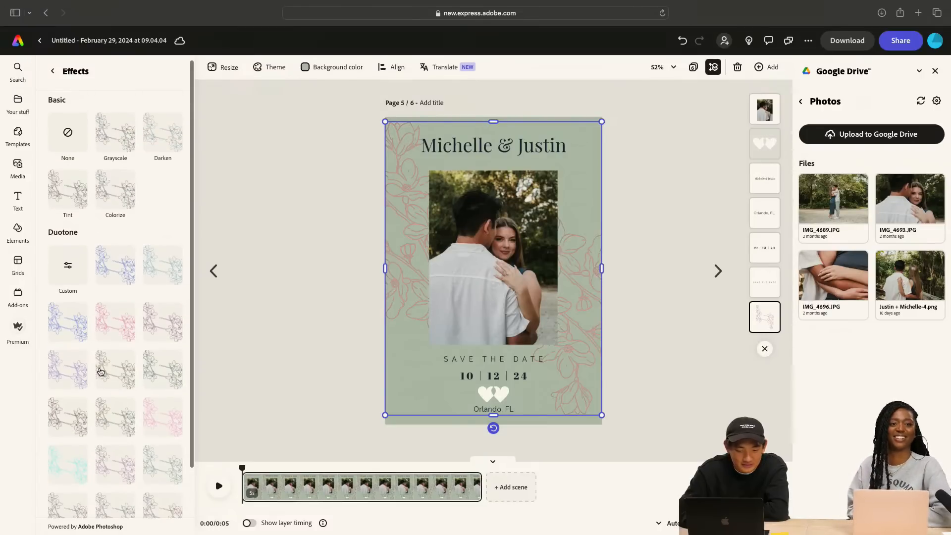
pyautogui.click(85, 336)
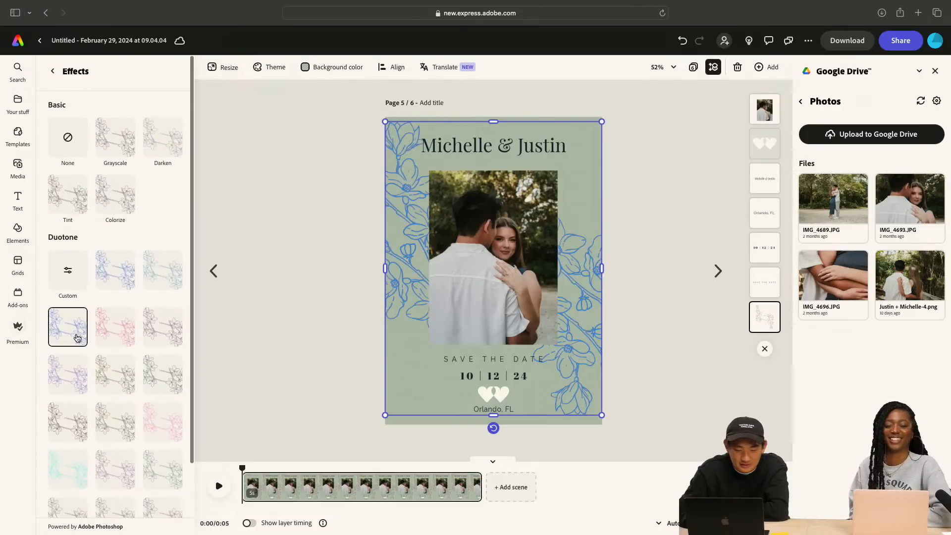
# Try a custom duotone with white shadows and cyan highlights on the floral line art
pyautogui.click(70, 271)
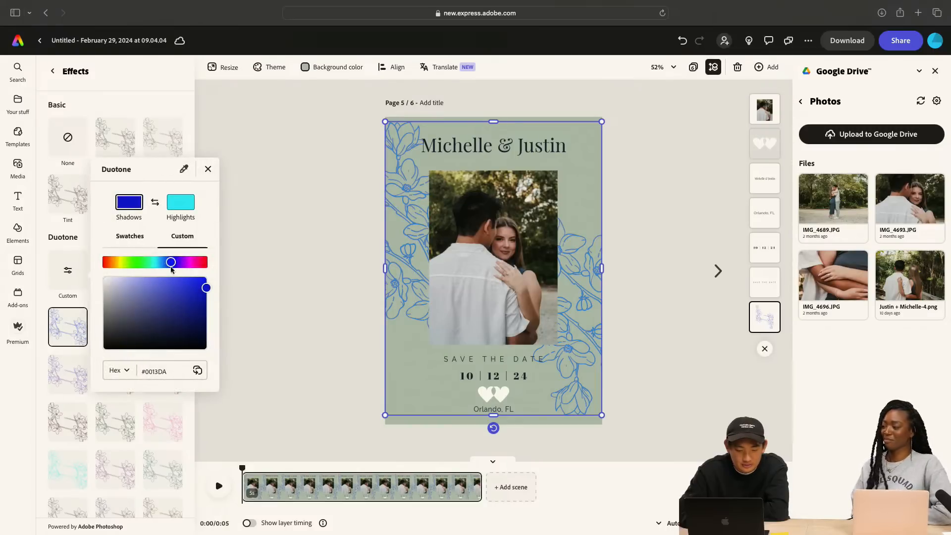
pyautogui.moveTo(171, 263); pyautogui.dragTo(95, 274)
pyautogui.moveTo(207, 288); pyautogui.dragTo(80, 273)
pyautogui.click(75, 273)
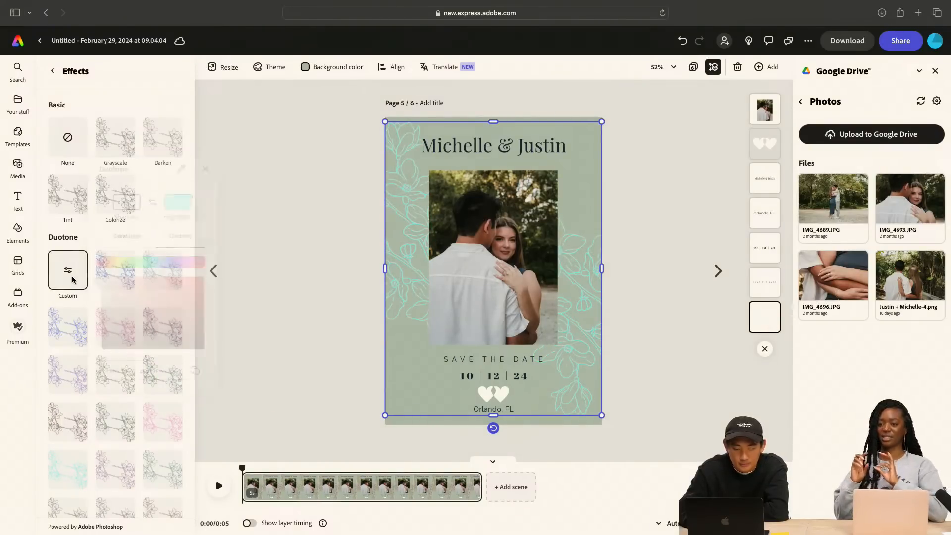
# Apply the first blue duotone preset to the floral line art and customize its shadows color to white (#FFFFFF)
pyautogui.click(112, 276)
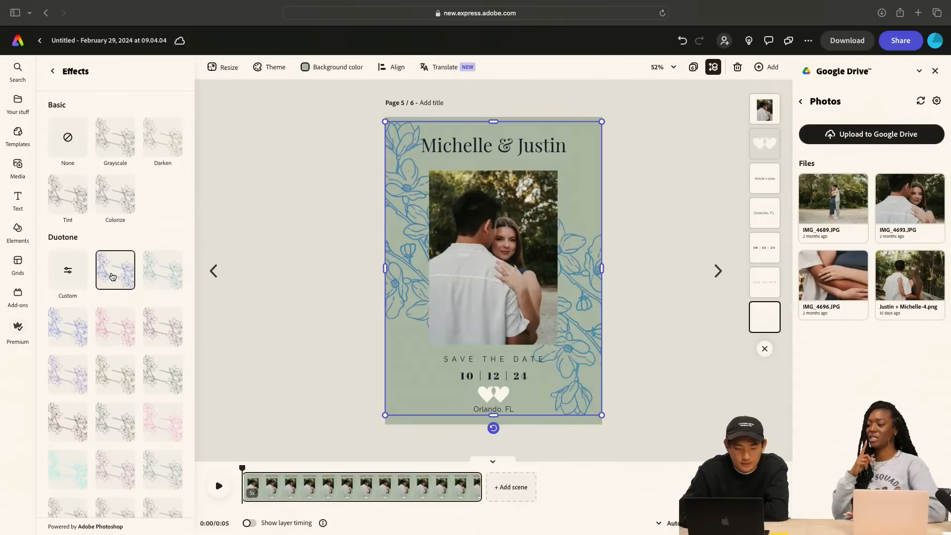
pyautogui.click(76, 276)
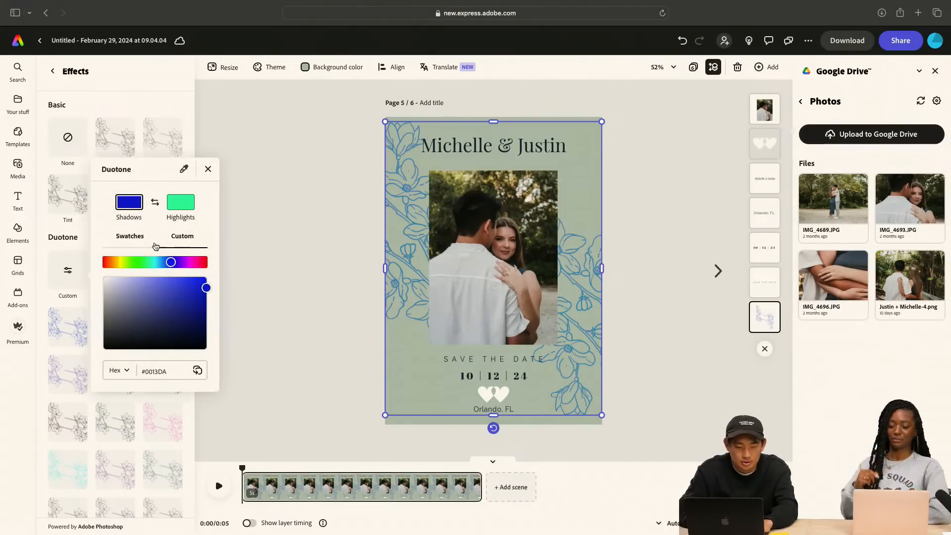
pyautogui.moveTo(206, 289); pyautogui.dragTo(88, 272)
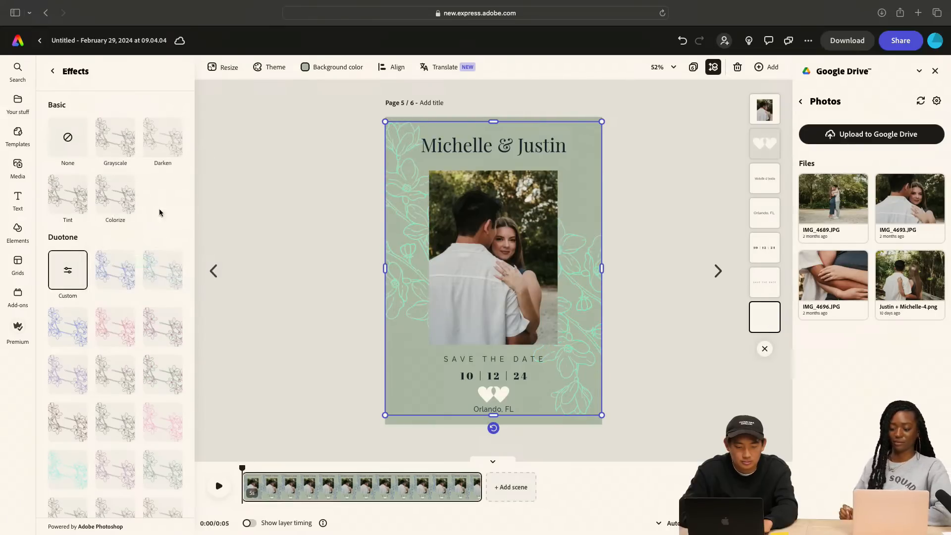
# Change the custom duotone's highlights color, trying red (#FF0F0F) before setting it to white, and deselect the floral line art
pyautogui.click(73, 272)
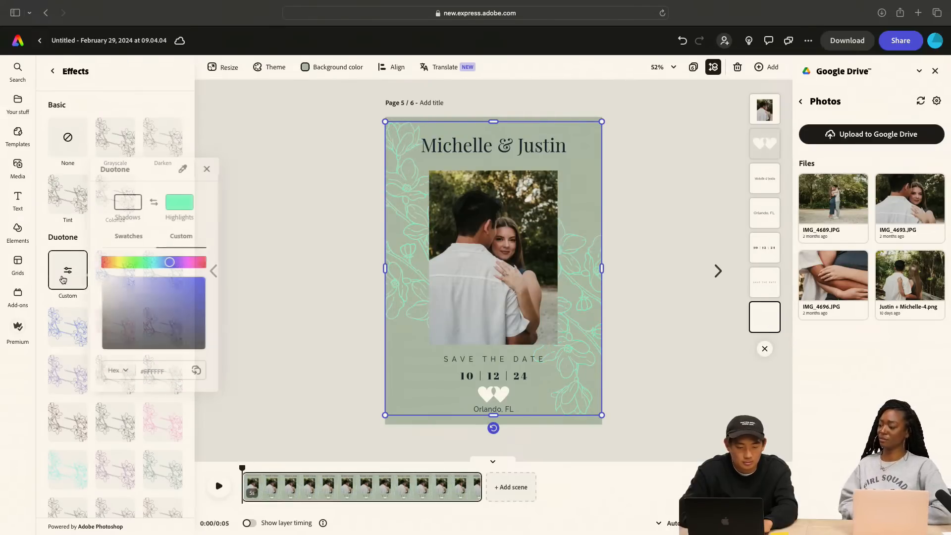
pyautogui.click(182, 203)
pyautogui.moveTo(148, 262); pyautogui.dragTo(71, 256)
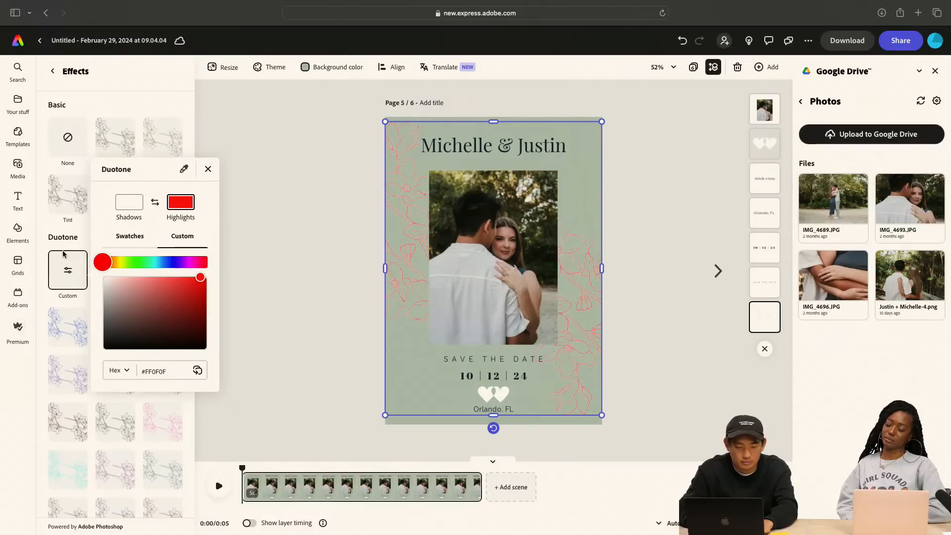
pyautogui.click(70, 265)
pyautogui.click(66, 270)
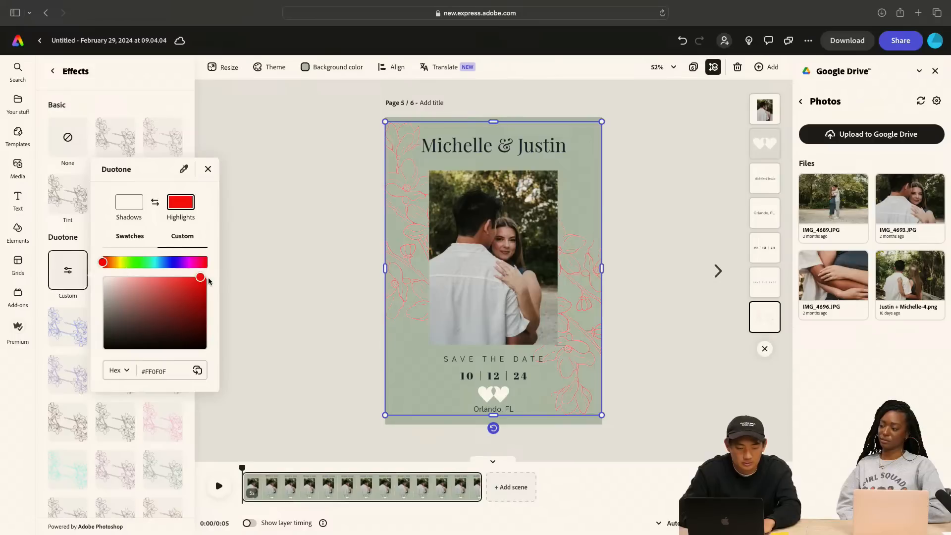
pyautogui.click(75, 281)
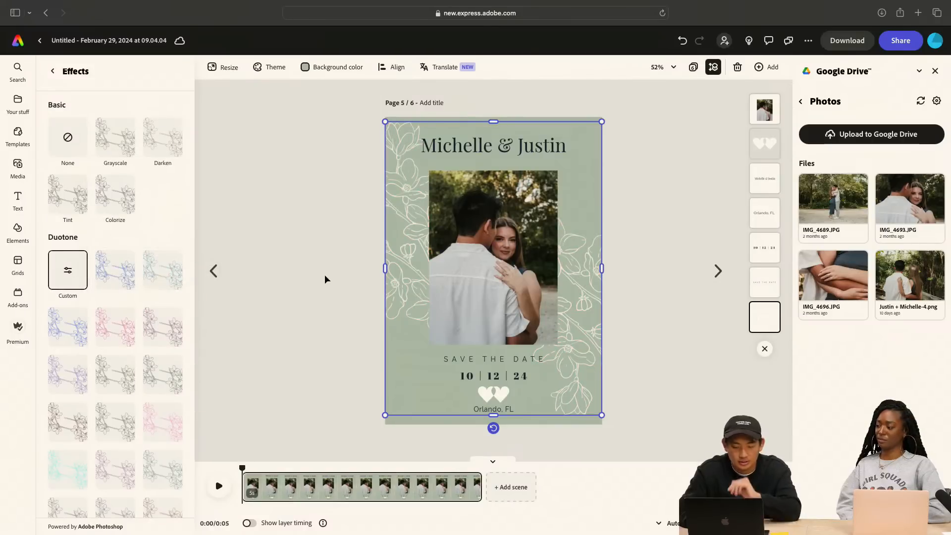
pyautogui.click(327, 298)
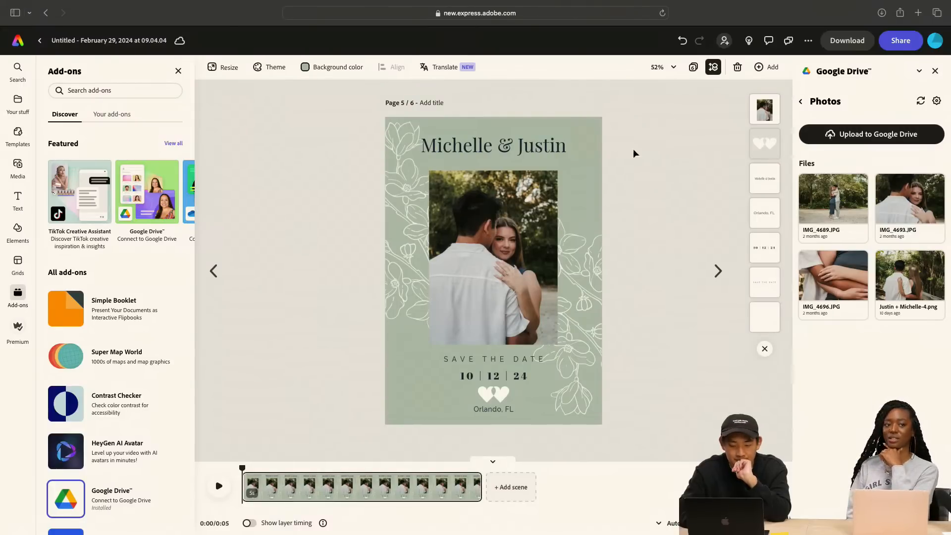
# Preview the animated card on the timeline, pause it, and return the playhead to the start
pyautogui.click(522, 147)
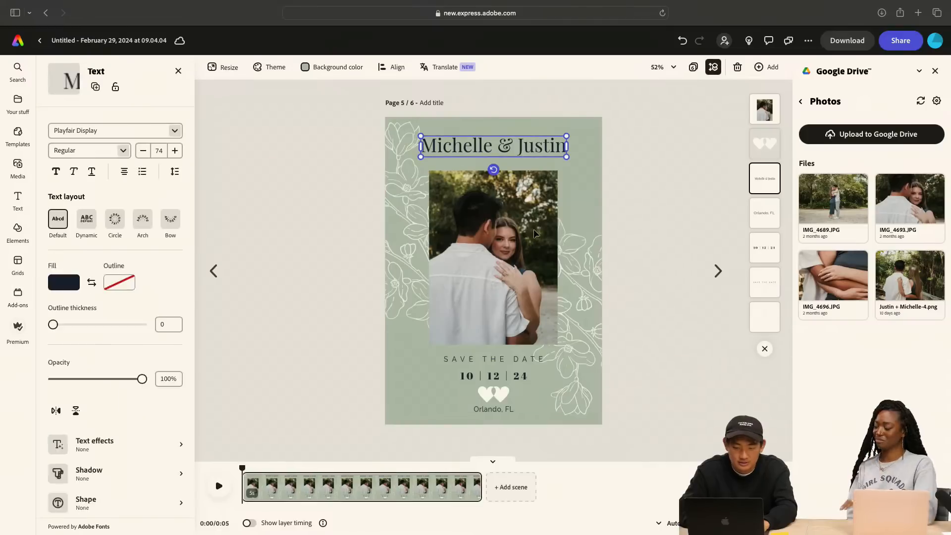
pyautogui.click(532, 255)
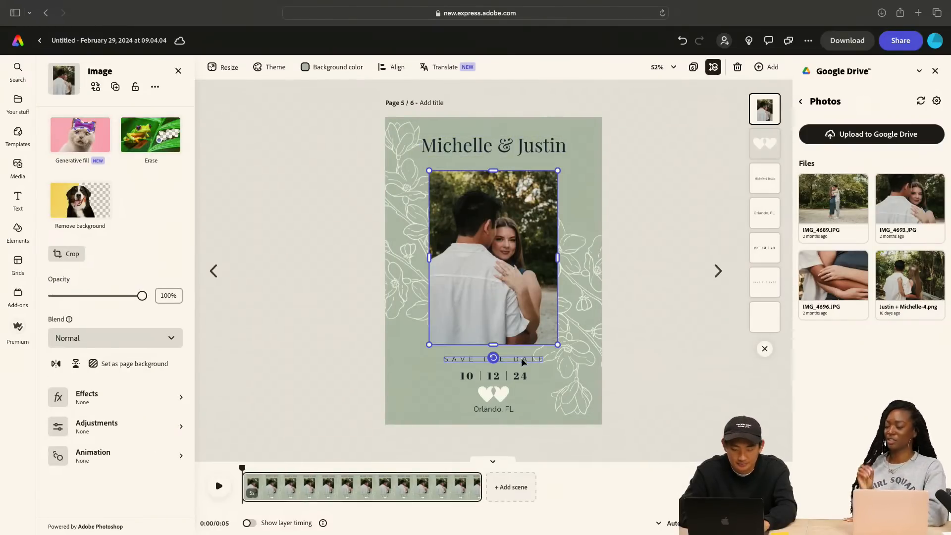
pyautogui.click(224, 490)
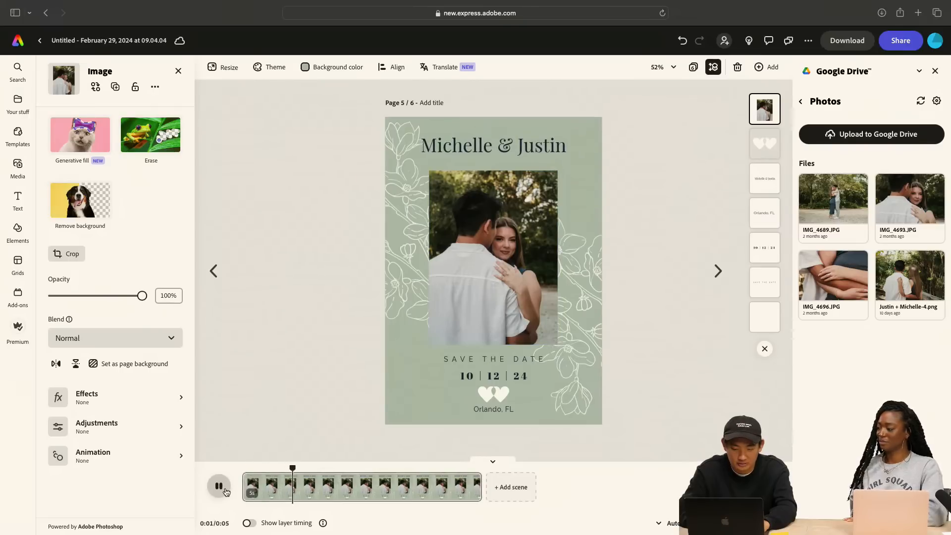
pyautogui.click(225, 489)
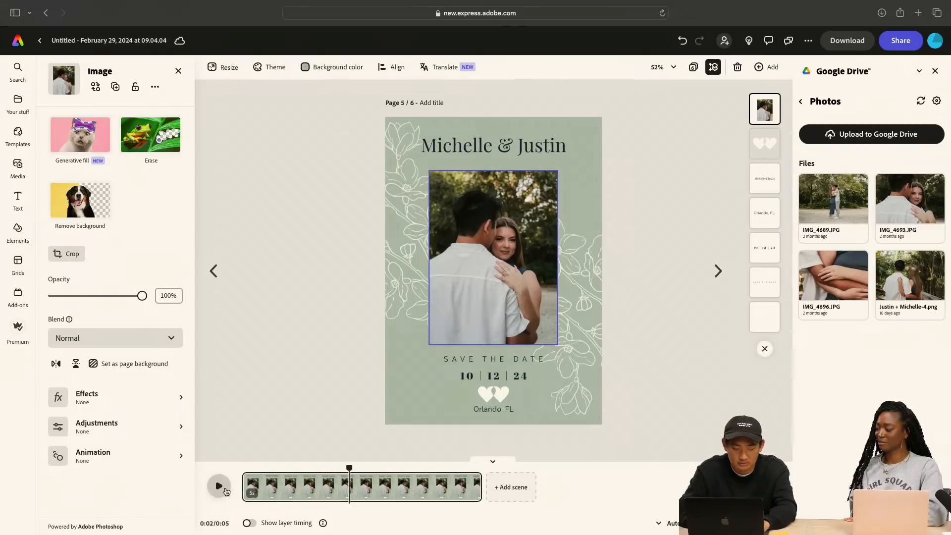
pyautogui.moveTo(349, 469); pyautogui.dragTo(242, 468)
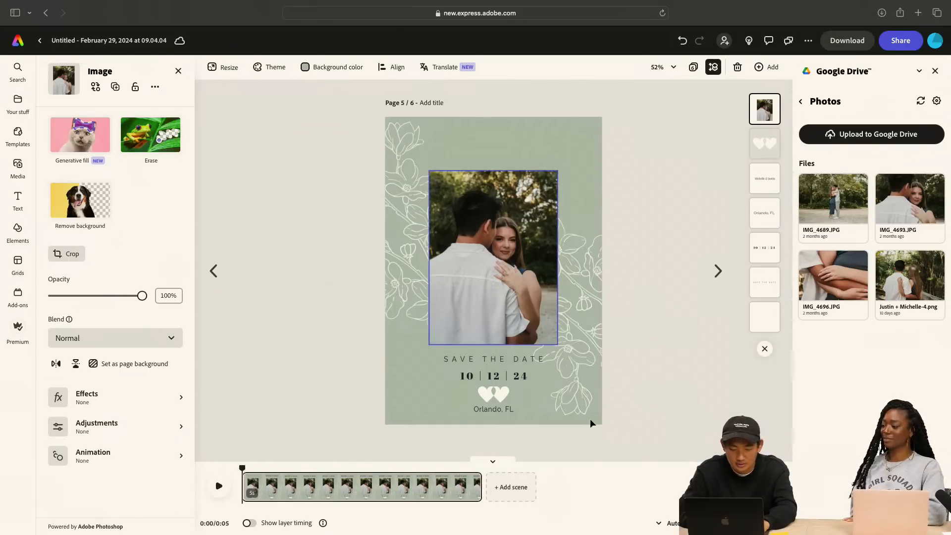
# Add the Pulse looping animation to the two-hearts icon and set its speed to 67
pyautogui.click(497, 395)
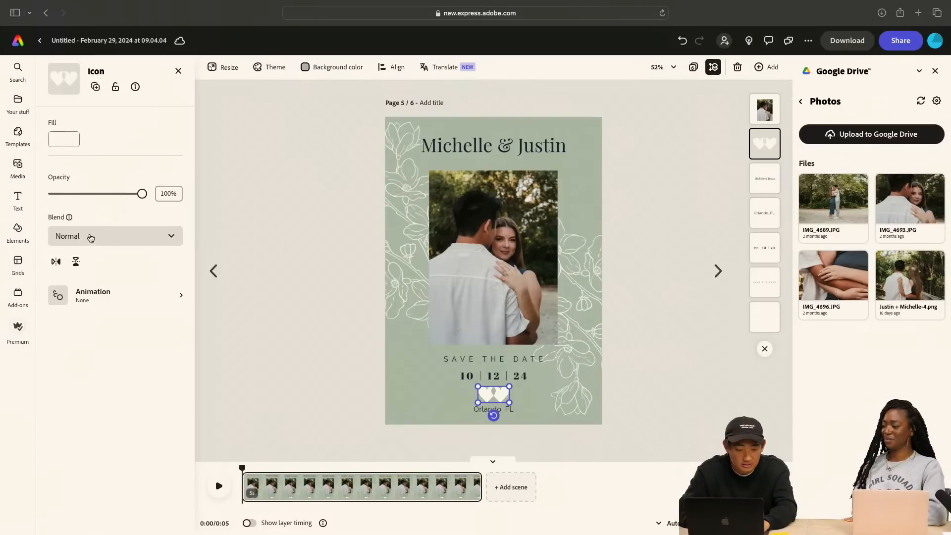
pyautogui.click(115, 295)
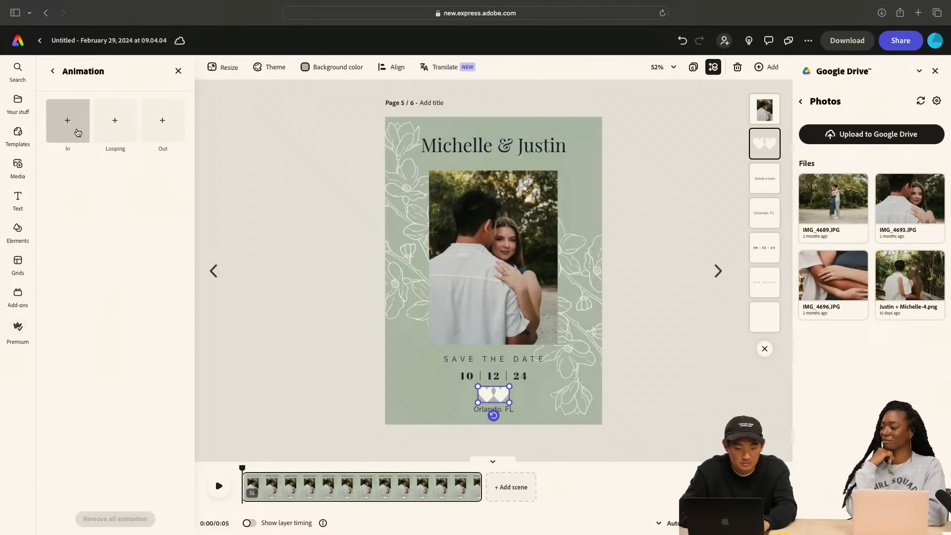
pyautogui.click(110, 128)
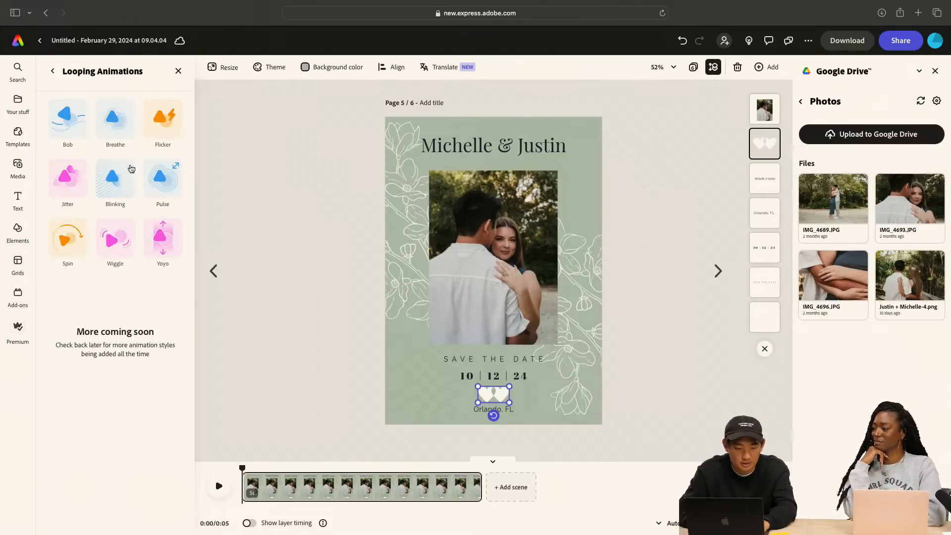
pyautogui.click(164, 193)
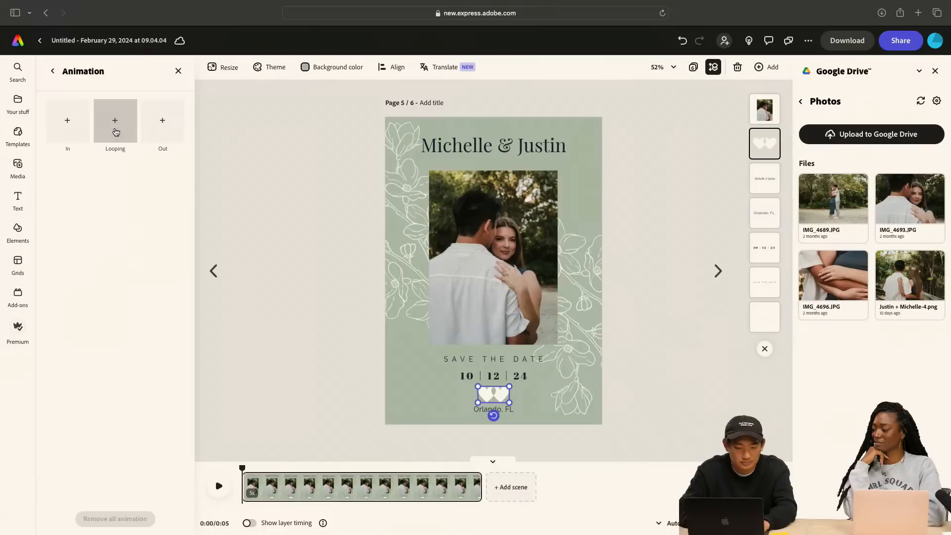
pyautogui.click(115, 127)
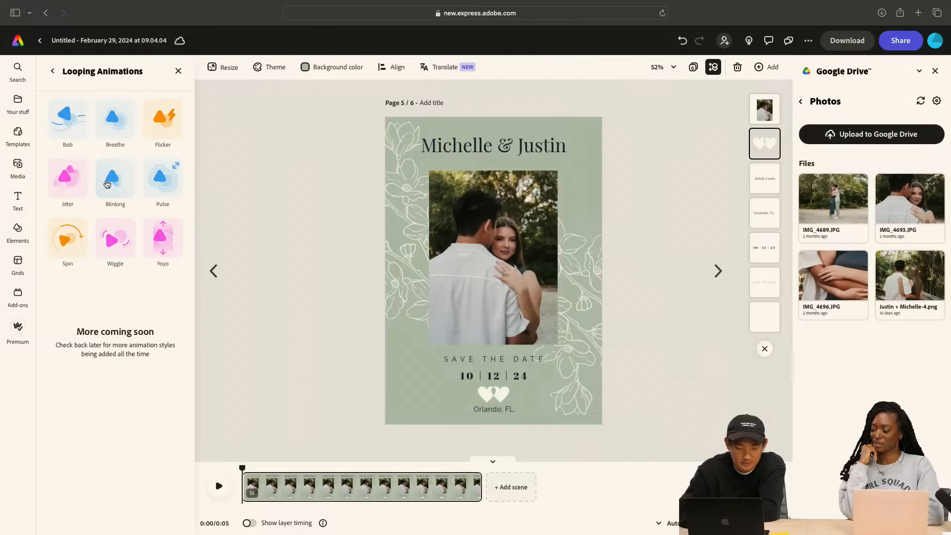
pyautogui.click(155, 184)
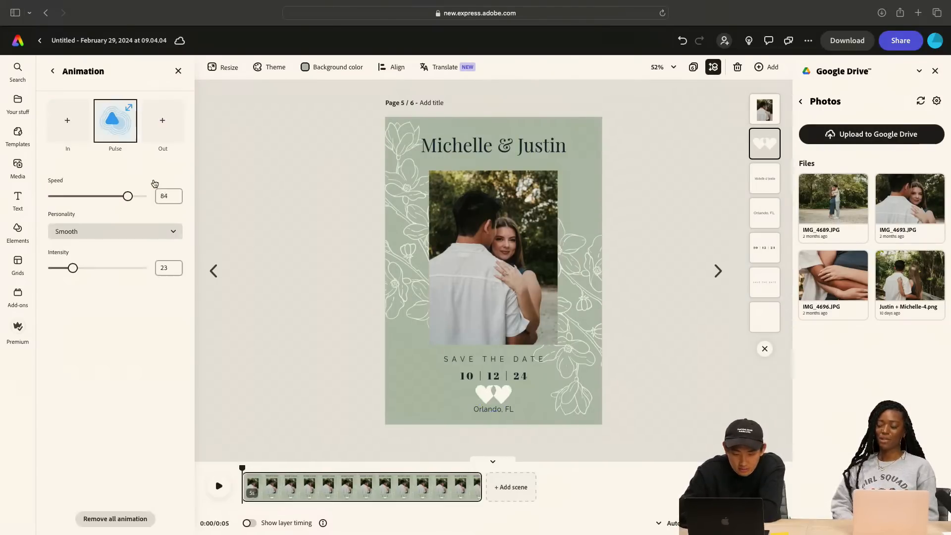
pyautogui.moveTo(129, 199); pyautogui.dragTo(114, 202)
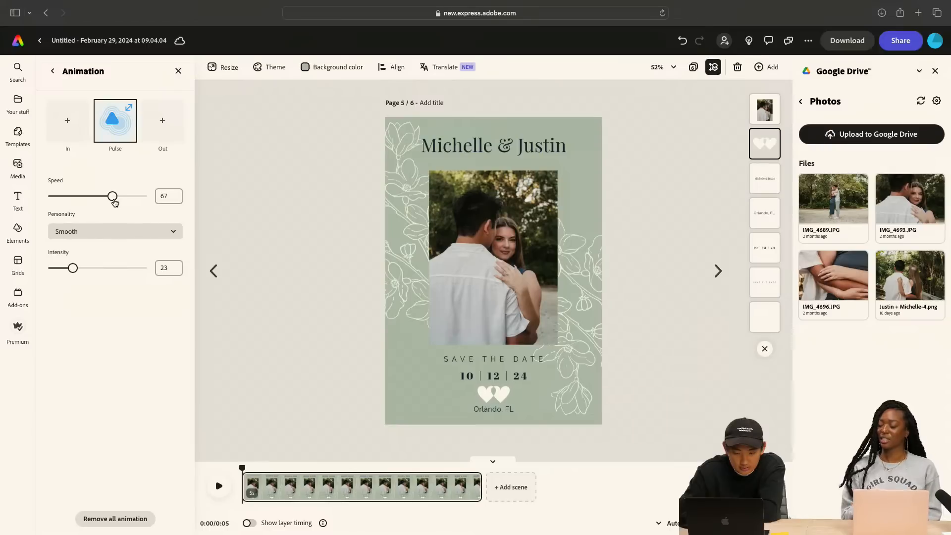
# Try different Pulse settings on the two-hearts icon, with speeds of 31, 59 and 36 and an intensity of 98
pyautogui.moveTo(114, 202); pyautogui.dragTo(79, 200)
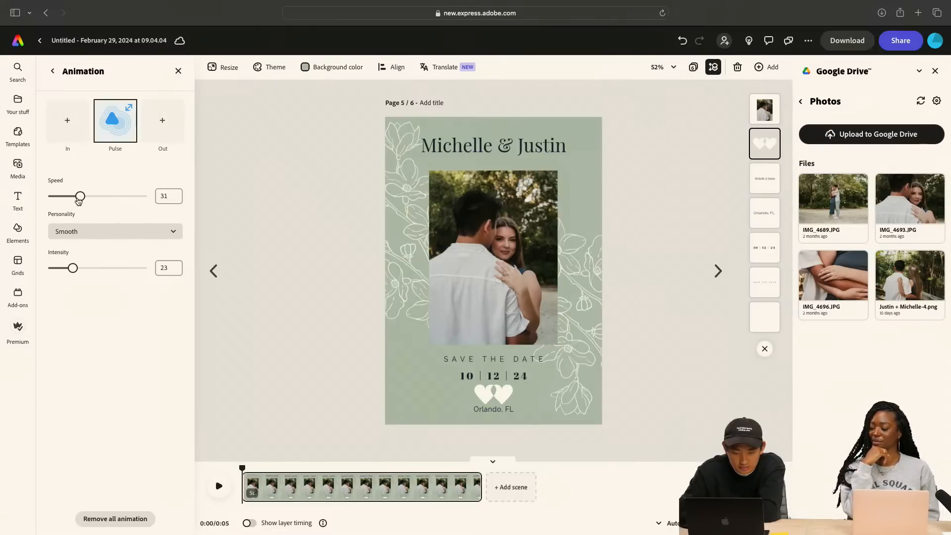
pyautogui.moveTo(78, 200); pyautogui.dragTo(107, 200)
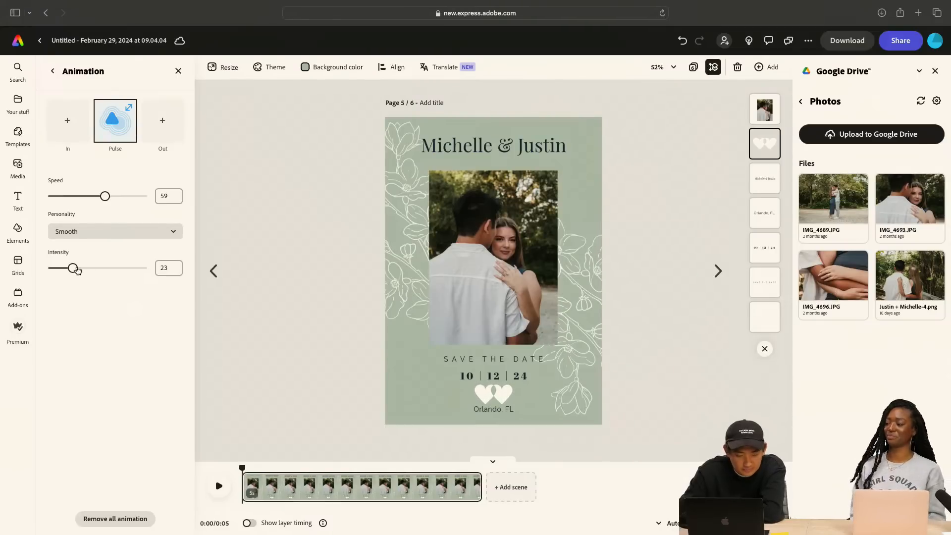
pyautogui.moveTo(77, 270); pyautogui.dragTo(142, 269)
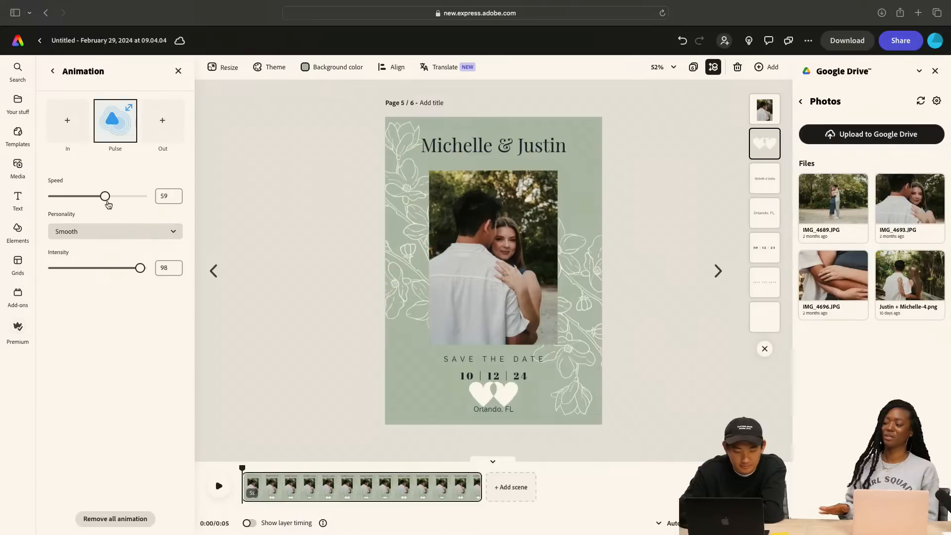
pyautogui.moveTo(104, 203); pyautogui.dragTo(84, 206)
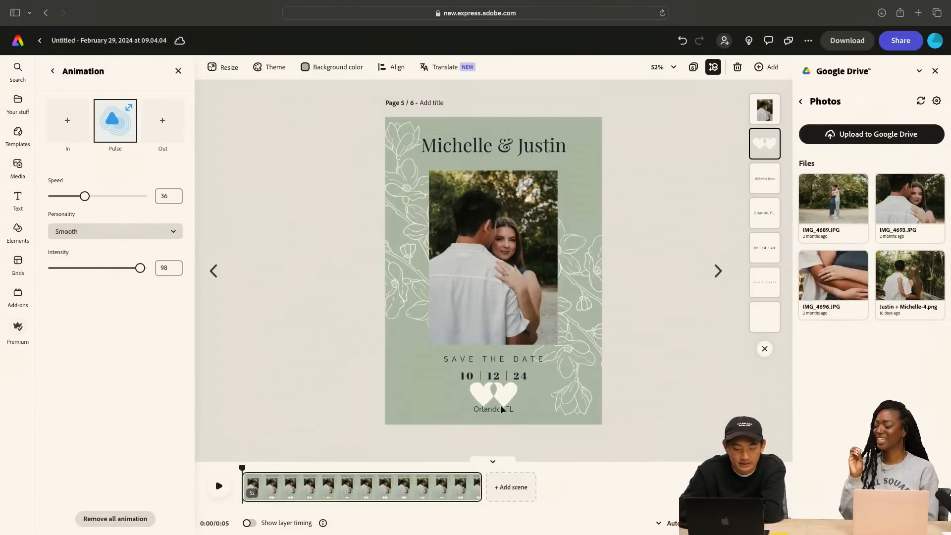
# Move the two-hearts layer directly below the date layer and set its Pulse speed to 80 and intensity to 42
pyautogui.moveTo(758, 151); pyautogui.dragTo(760, 250)
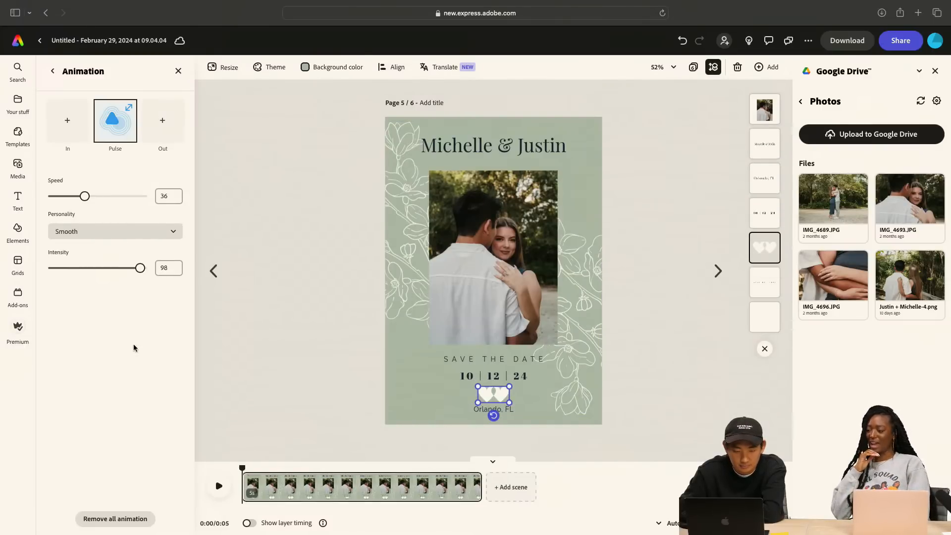
pyautogui.moveTo(139, 274); pyautogui.dragTo(120, 272)
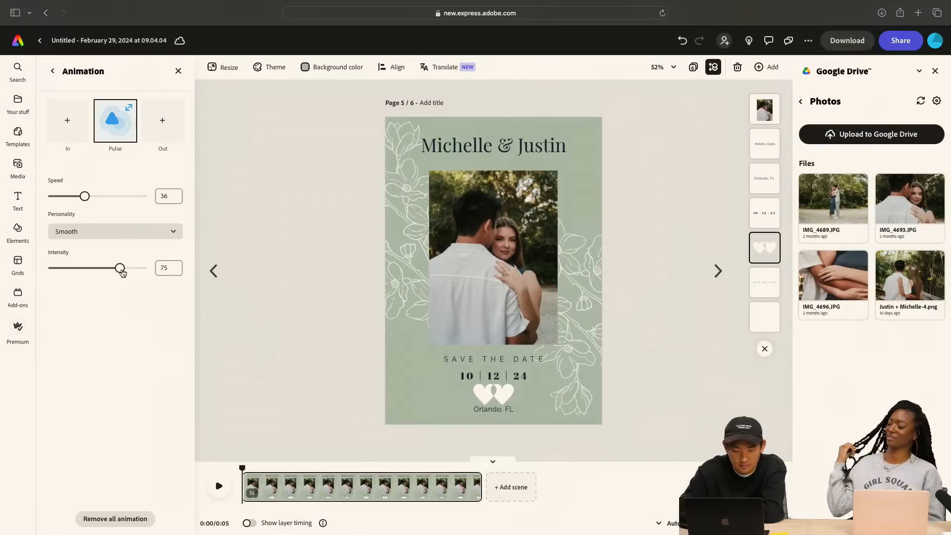
pyautogui.moveTo(85, 196); pyautogui.dragTo(124, 196)
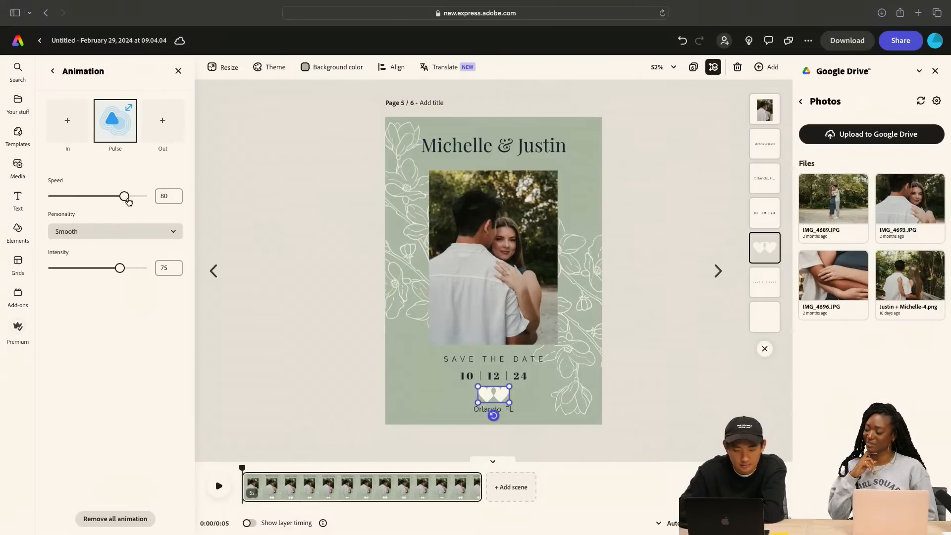
pyautogui.moveTo(120, 272); pyautogui.dragTo(94, 269)
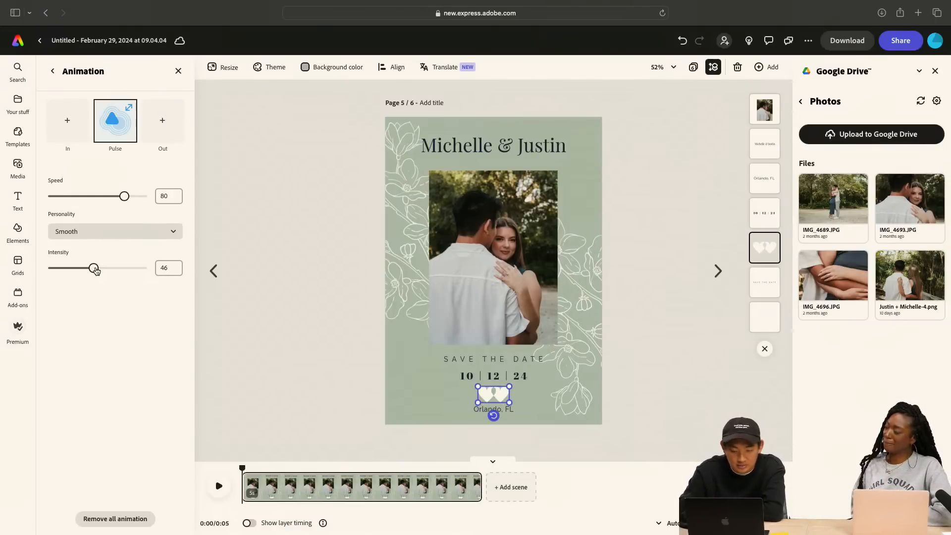
pyautogui.moveTo(91, 270)
pyautogui.mouseDown()
pyautogui.moveTo(82, 271)
pyautogui.moveTo(90, 270)
pyautogui.mouseUp()
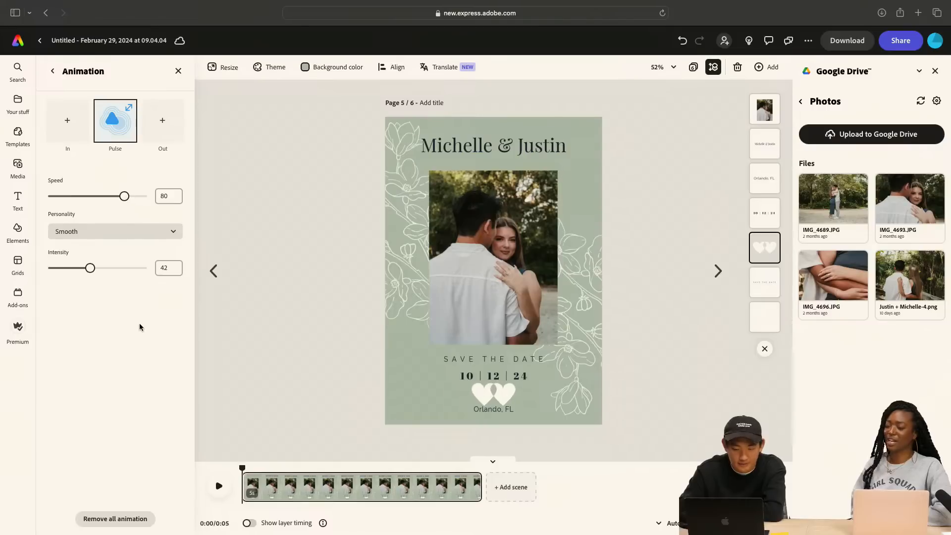
pyautogui.click(269, 288)
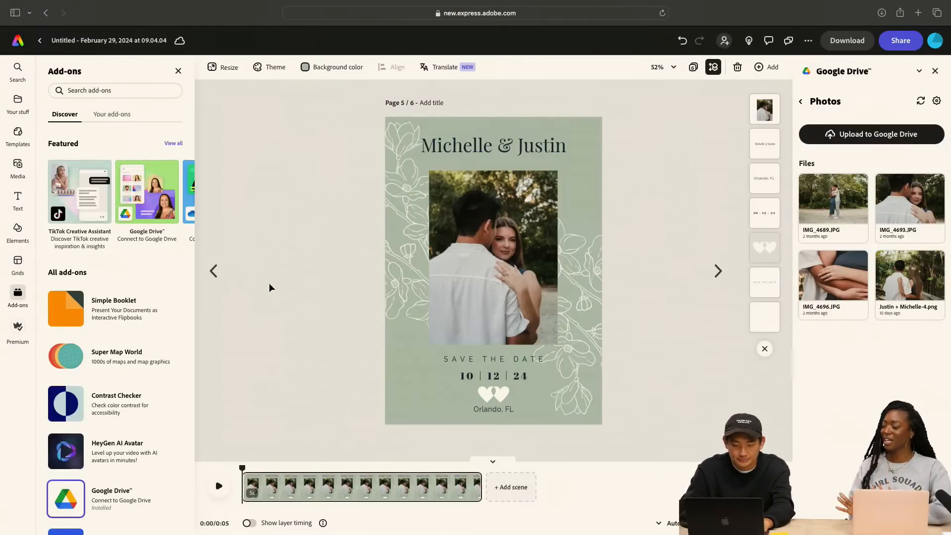
# Preview the animated card, set the two-hearts icon's Pulse speed to 61, and deselect the icon
pyautogui.click(219, 486)
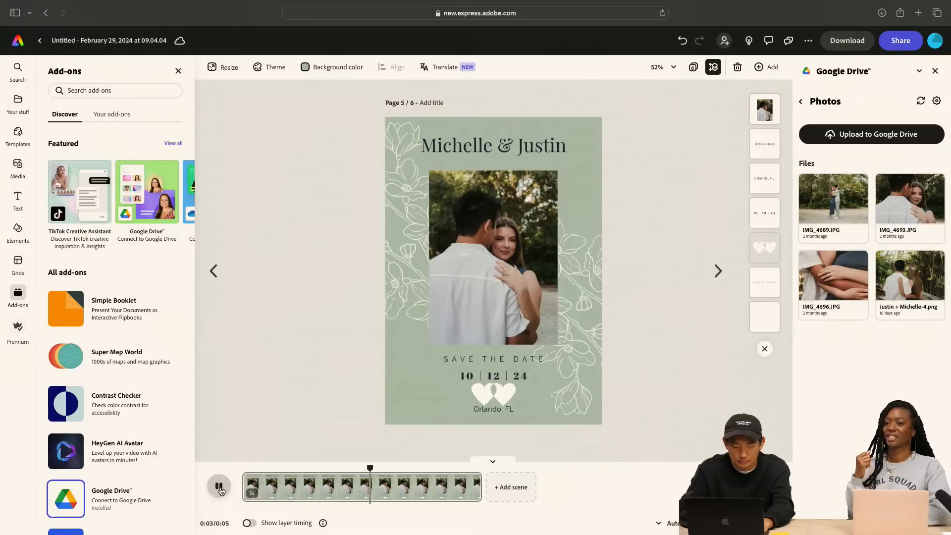
pyautogui.click(496, 392)
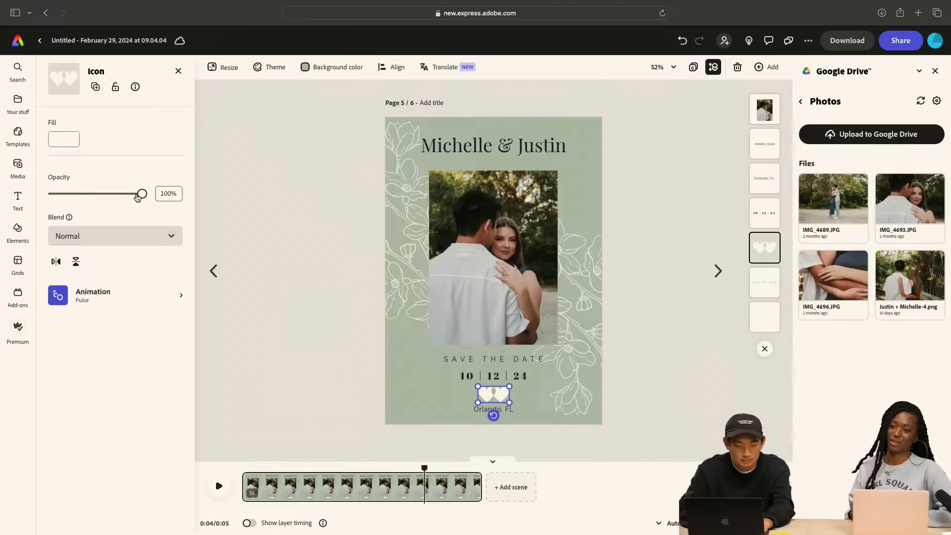
pyautogui.click(104, 297)
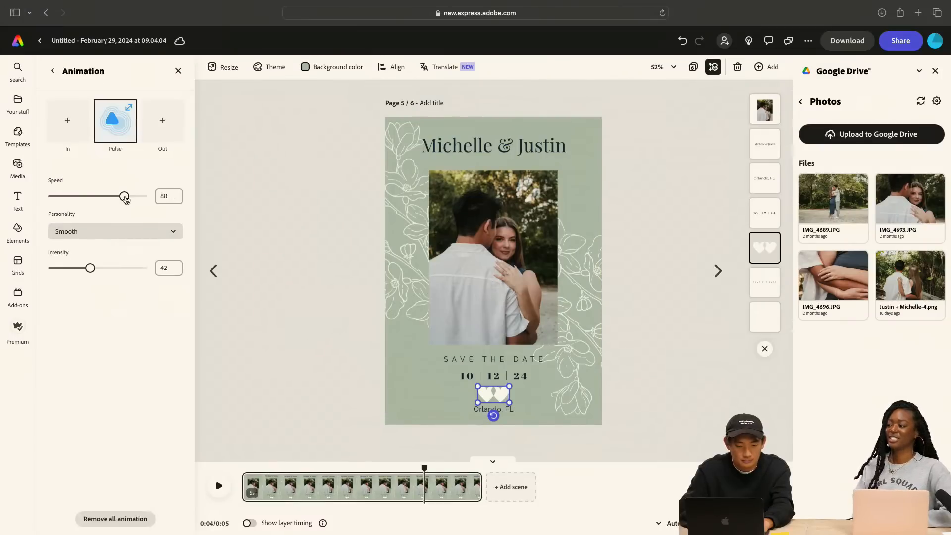
pyautogui.moveTo(126, 198); pyautogui.dragTo(107, 198)
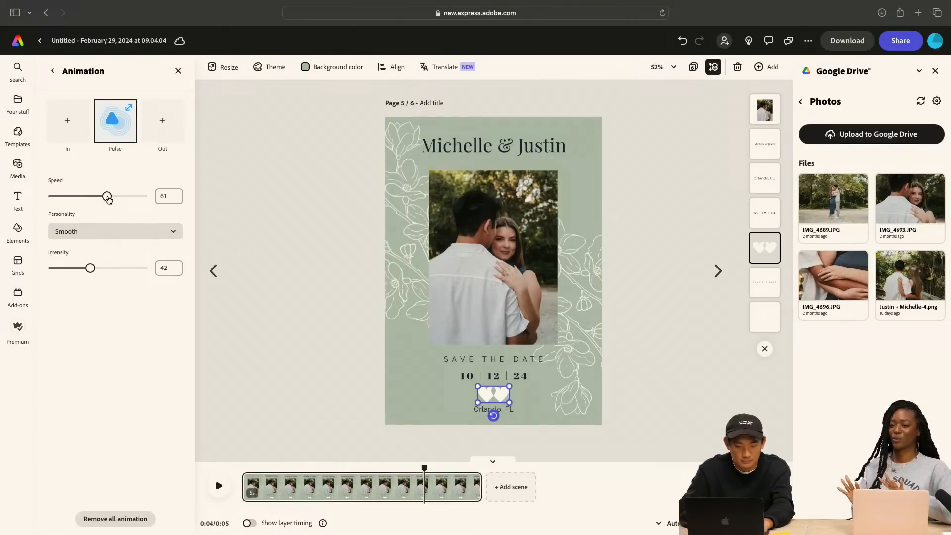
pyautogui.click(284, 290)
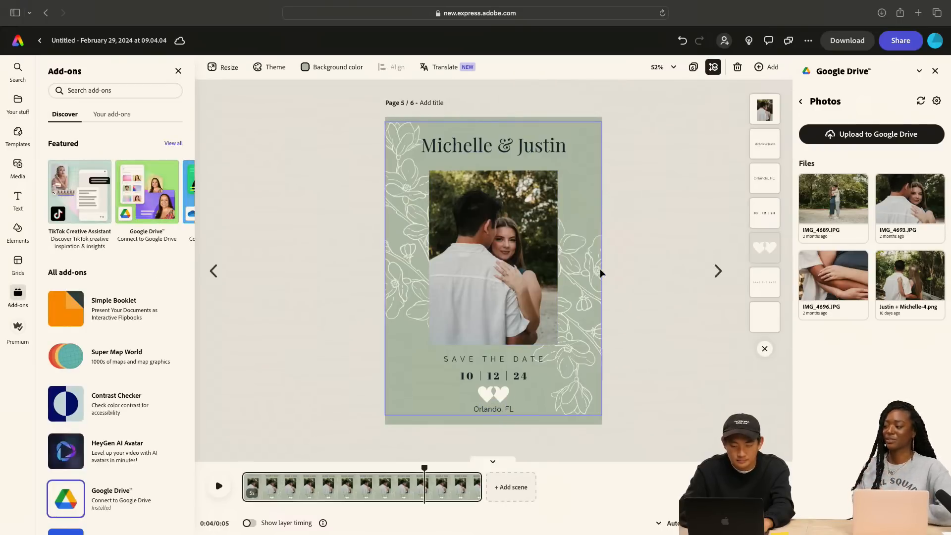
# Add the Rise entrance animation to the white floral line art behind the photo
pyautogui.click(586, 271)
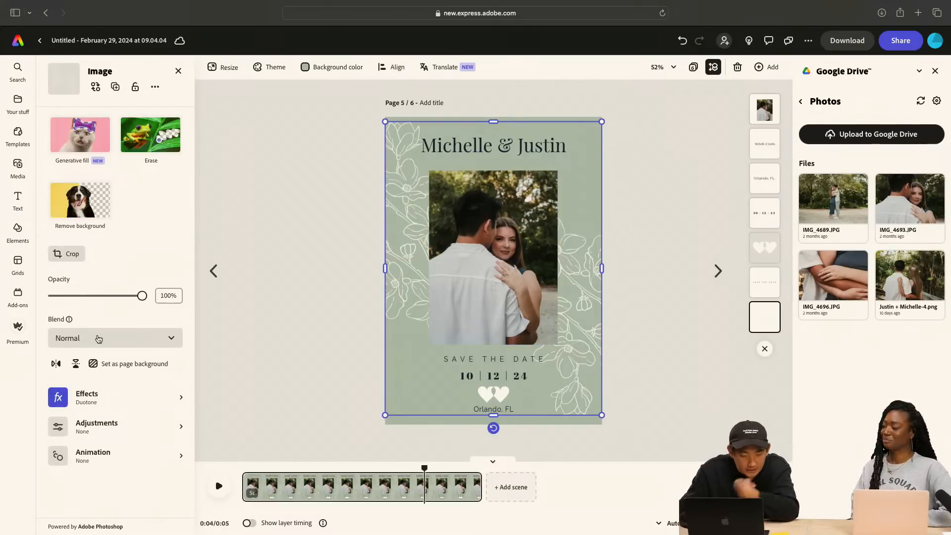
pyautogui.click(136, 456)
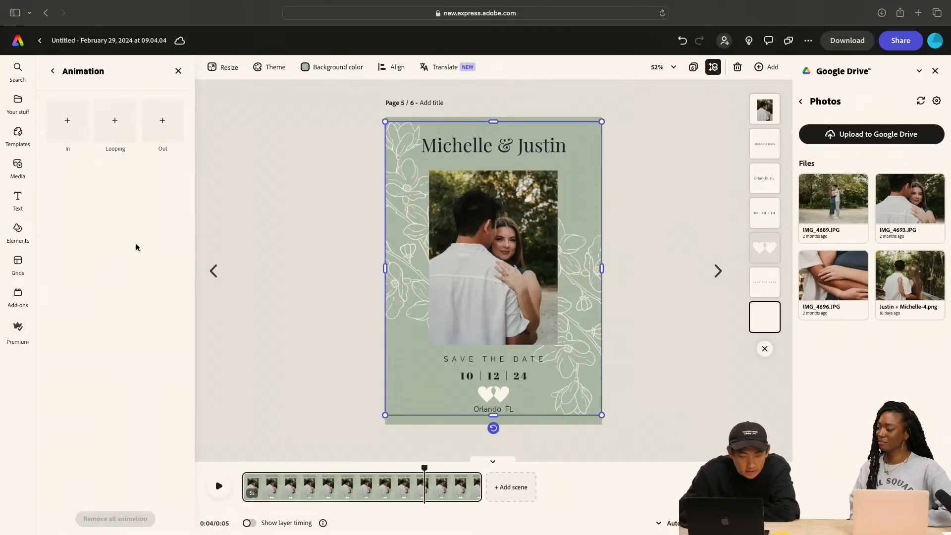
pyautogui.click(56, 125)
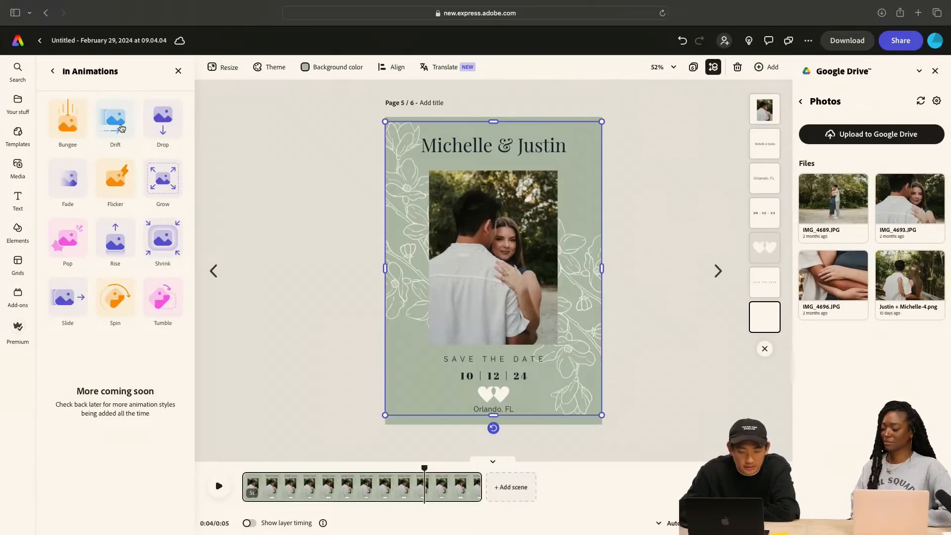
pyautogui.moveTo(122, 128)
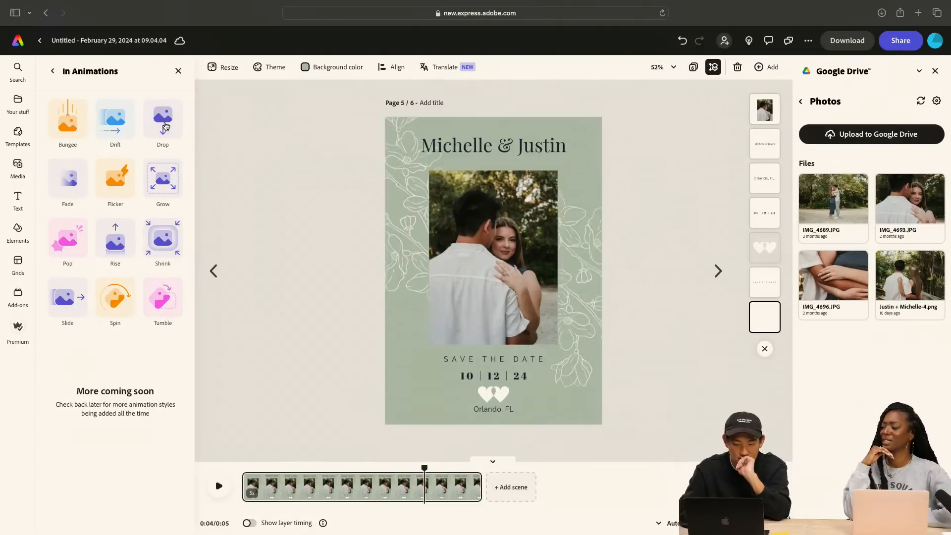
pyautogui.click(116, 242)
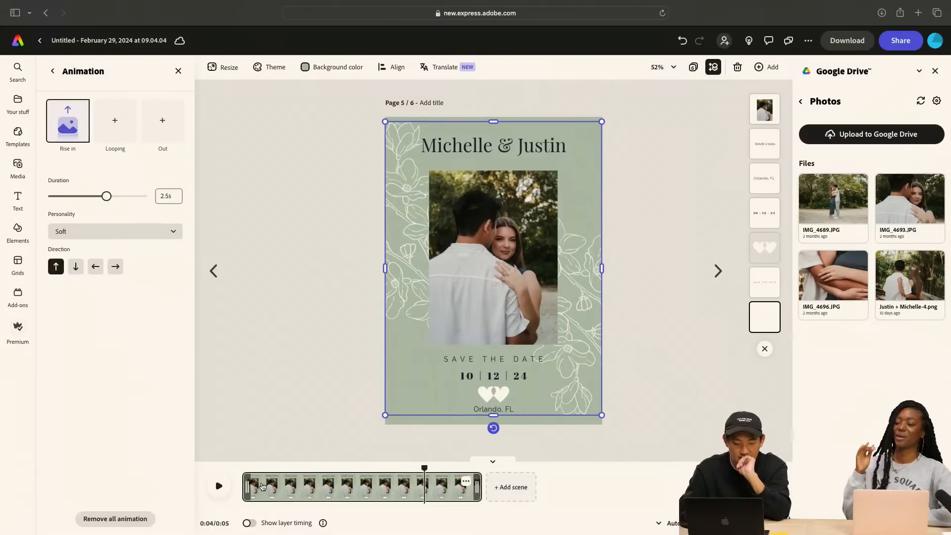
# Return the playhead to the start of the timeline and preview the floral line art's Rise in animation
pyautogui.moveTo(424, 466); pyautogui.dragTo(242, 469)
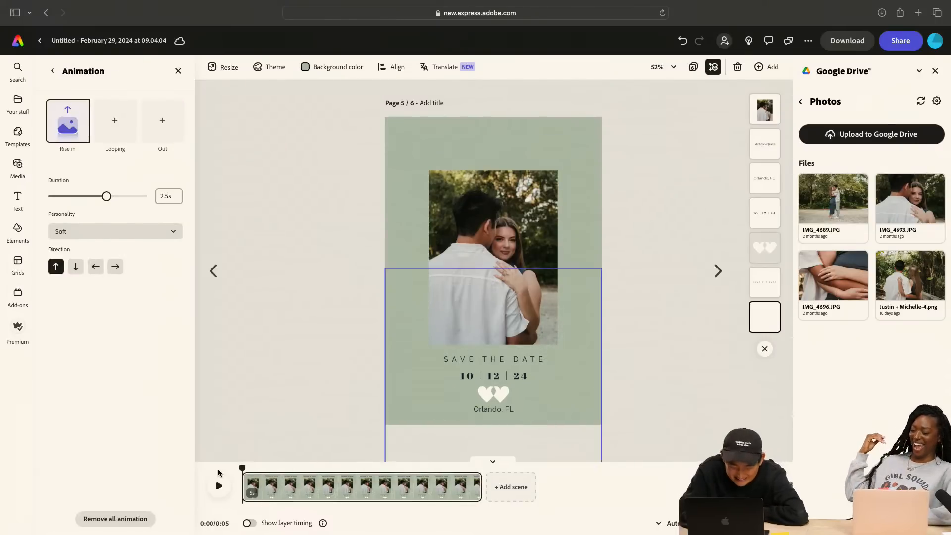
pyautogui.click(219, 486)
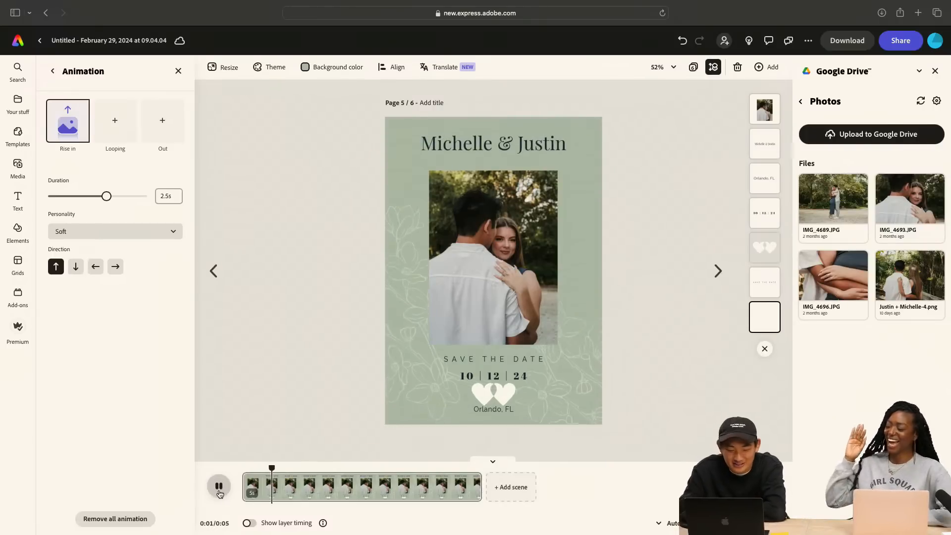
pyautogui.click(247, 468)
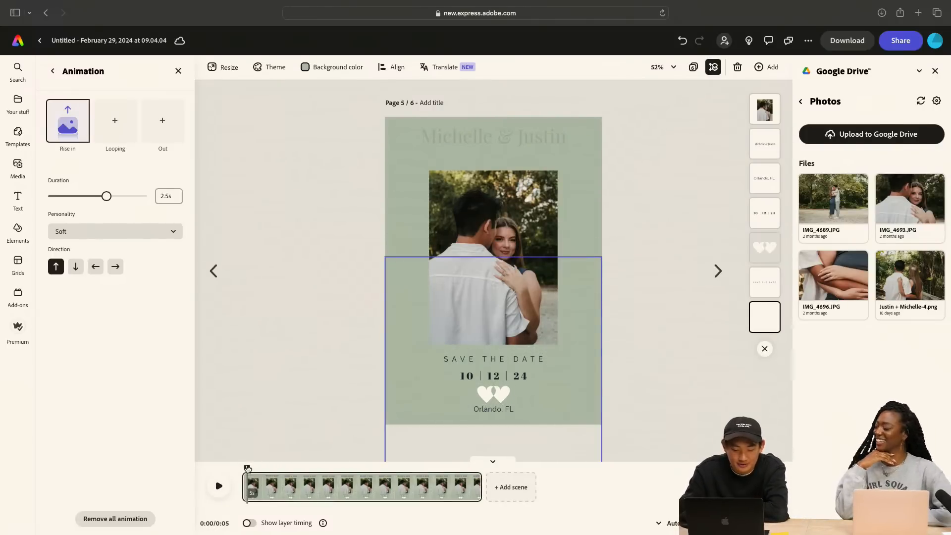
pyautogui.moveTo(247, 468); pyautogui.dragTo(234, 468)
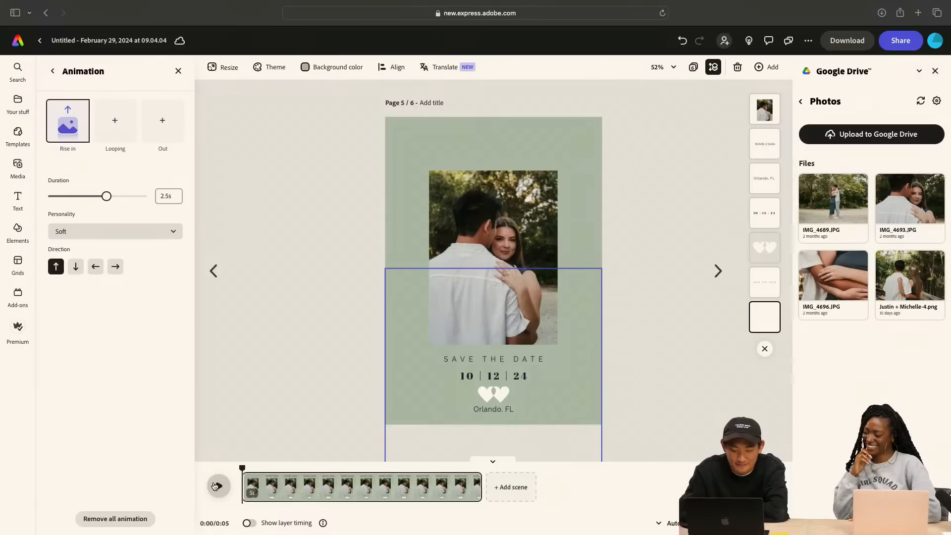
pyautogui.click(219, 486)
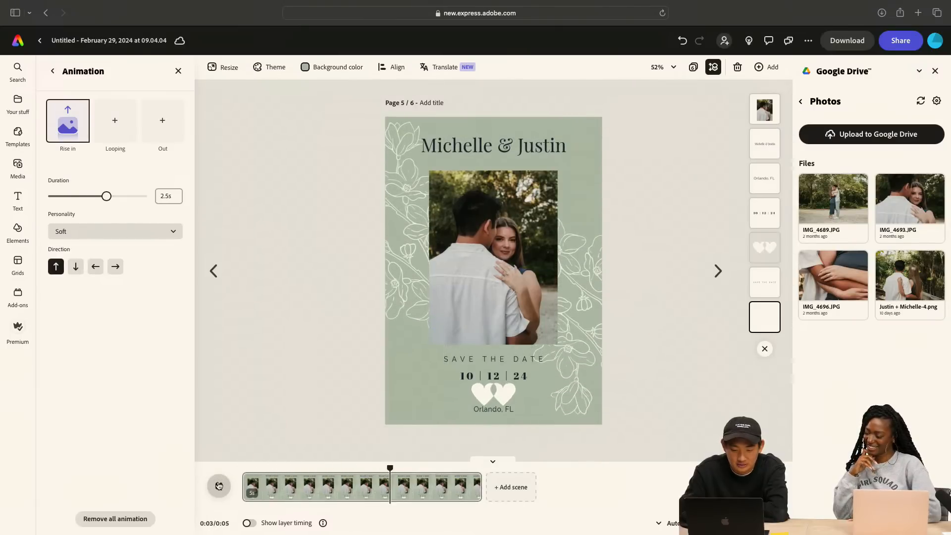
# Set the floral line art's Rise in duration to 1.49 s and play the card
pyautogui.moveTo(106, 196); pyautogui.dragTo(89, 198)
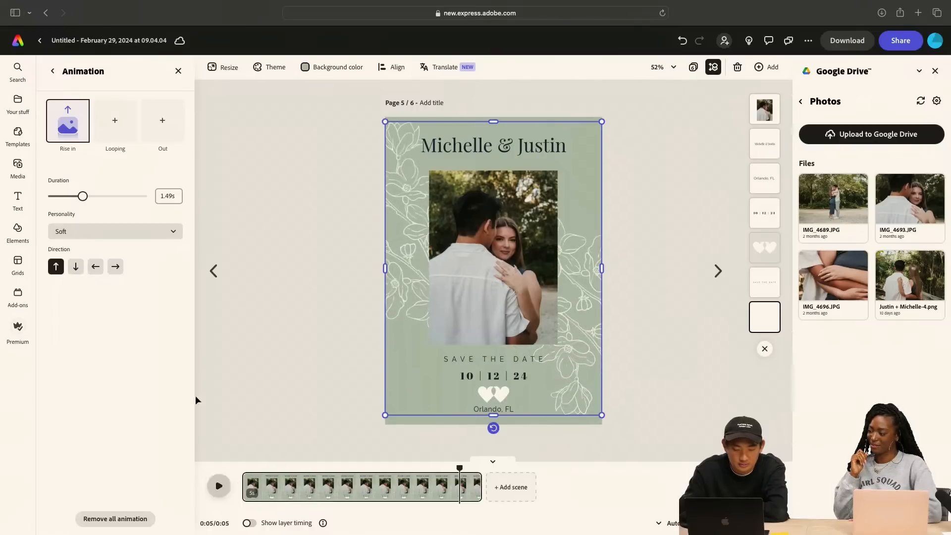
pyautogui.click(219, 486)
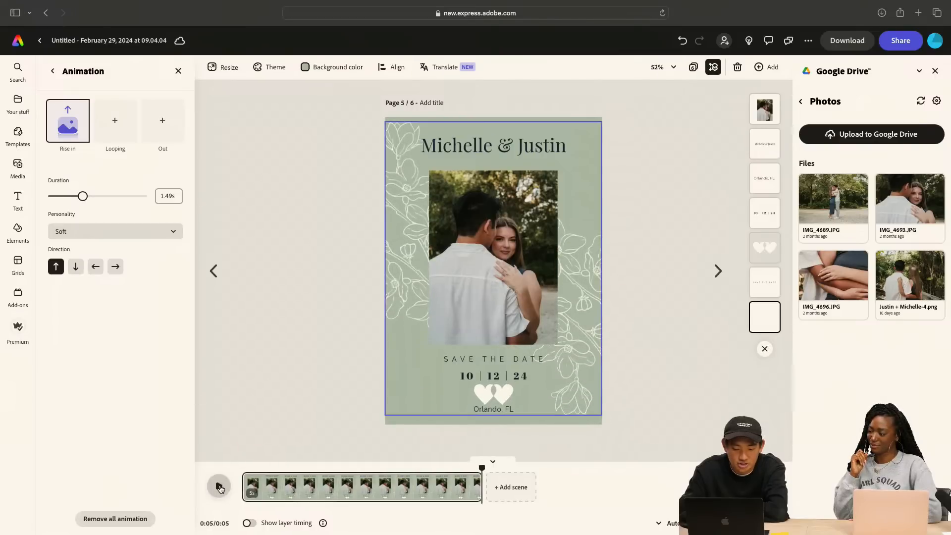
pyautogui.click(219, 487)
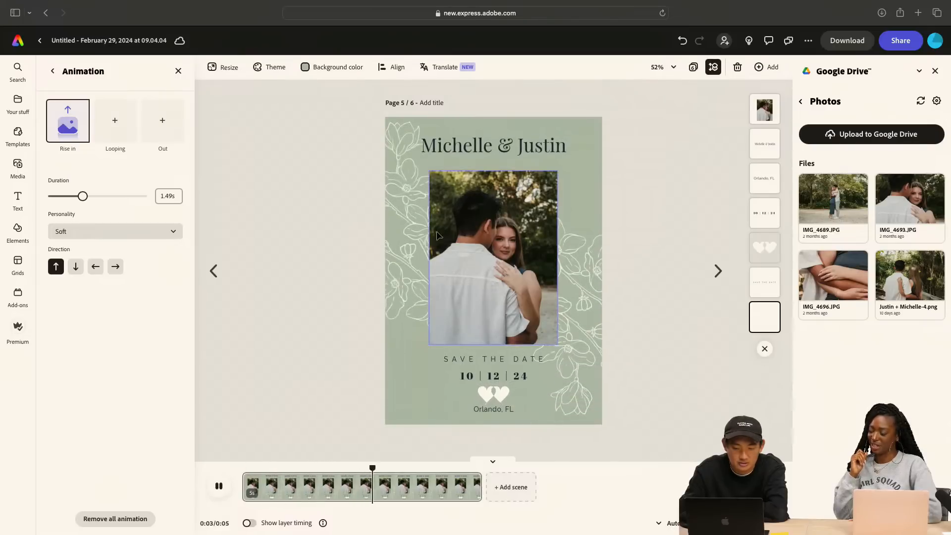
# Set the floral line art's Rise in direction to downward, preview the card from the start, and deselect the line art
pyautogui.click(76, 266)
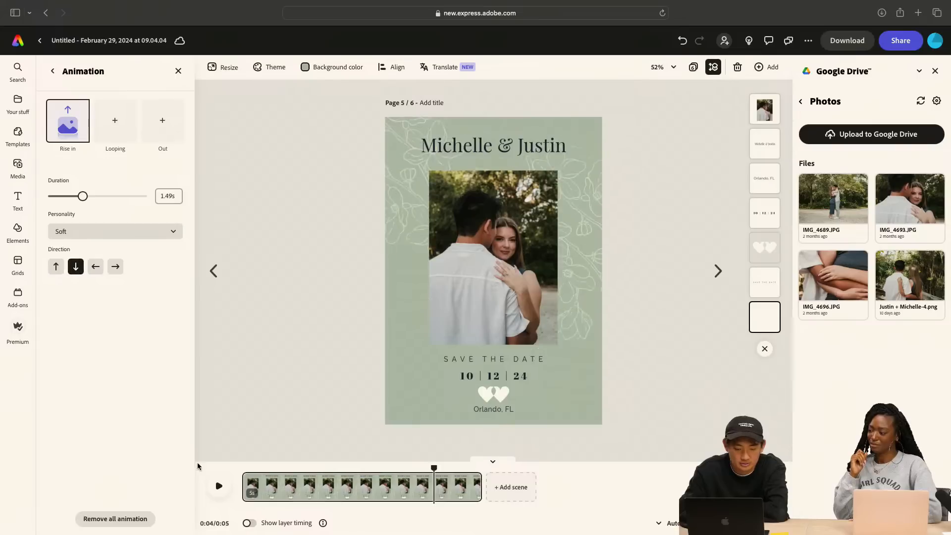
pyautogui.click(247, 470)
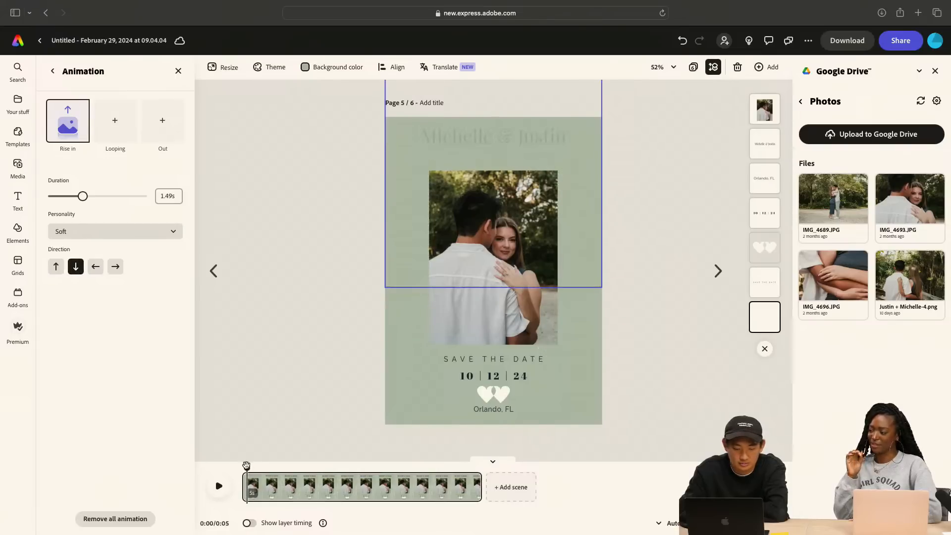
pyautogui.click(218, 486)
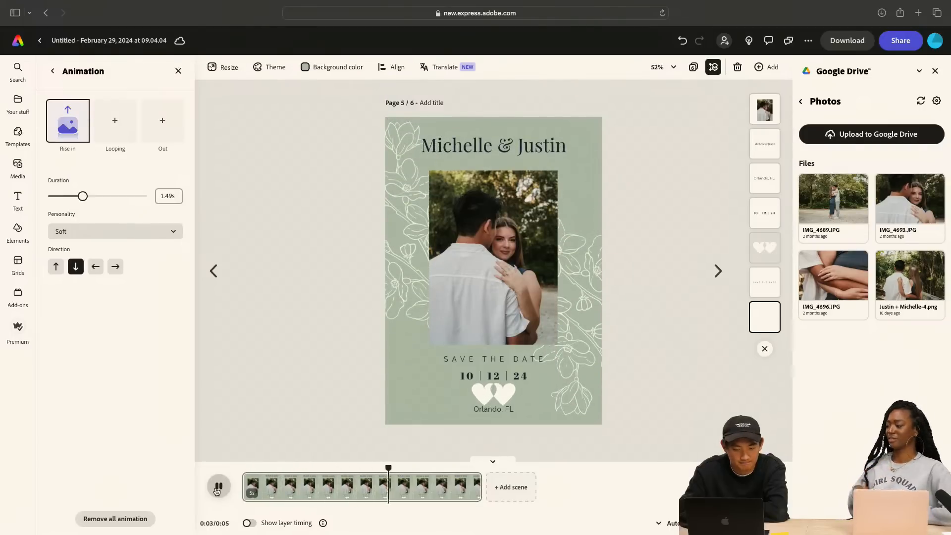
pyautogui.click(641, 409)
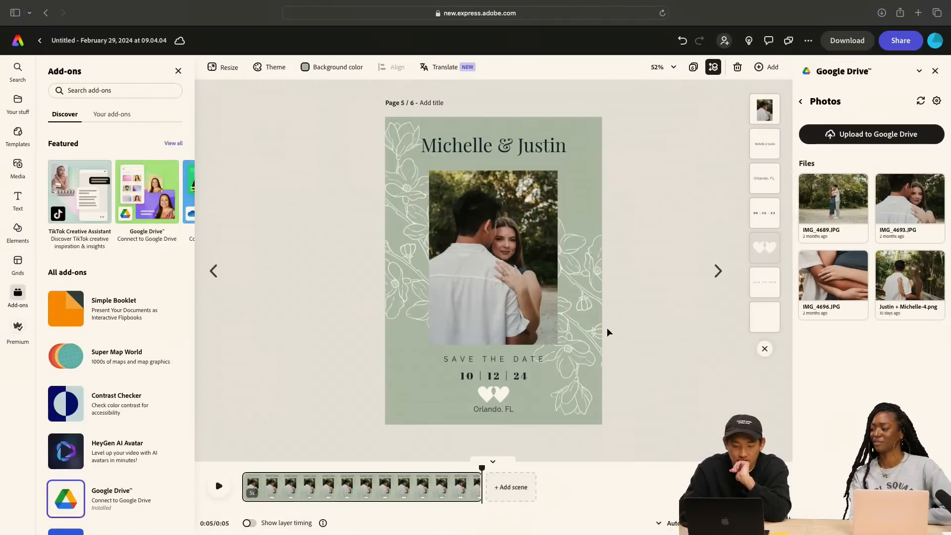
pyautogui.click(218, 486)
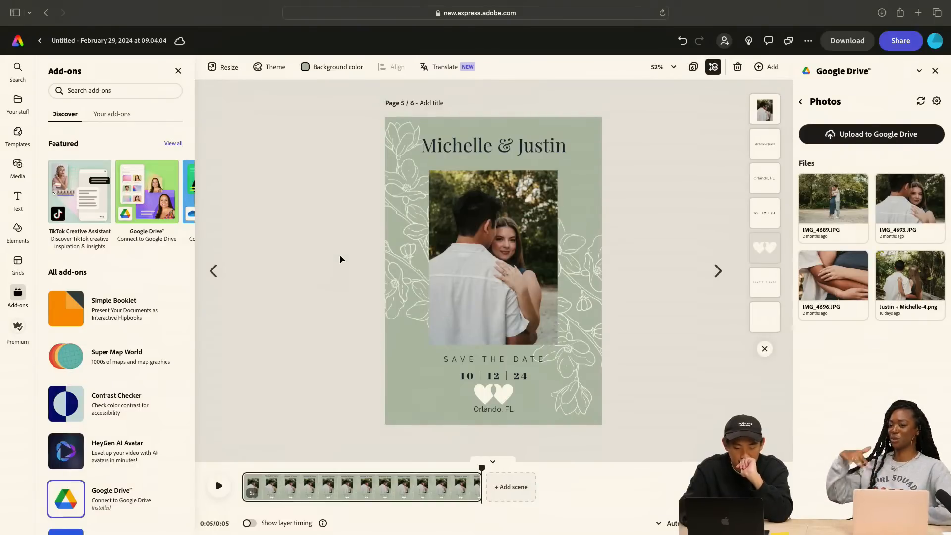
# Recolor the static green photo card's floral line art with a custom duotone, setting both shadows and highlights to #FFFFFF, and deselect it
pyautogui.click(213, 271)
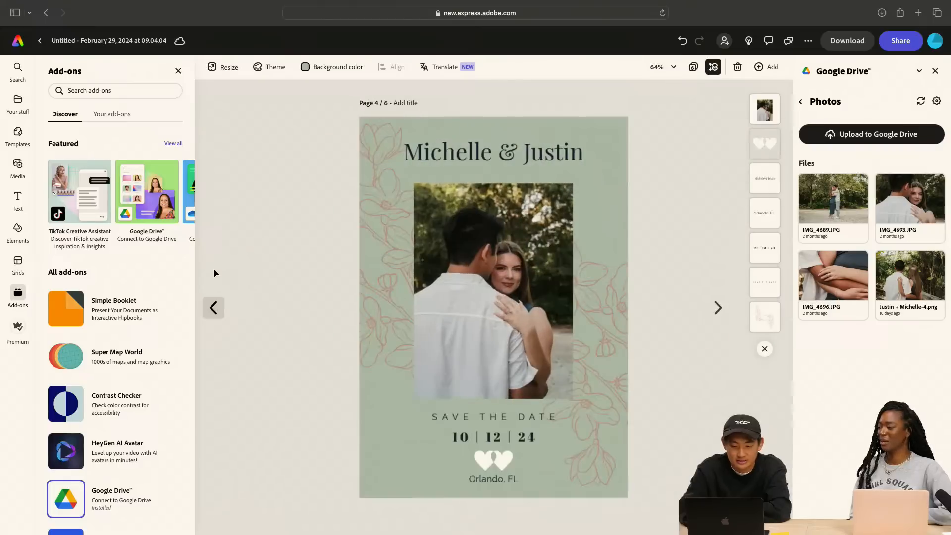
pyautogui.click(385, 132)
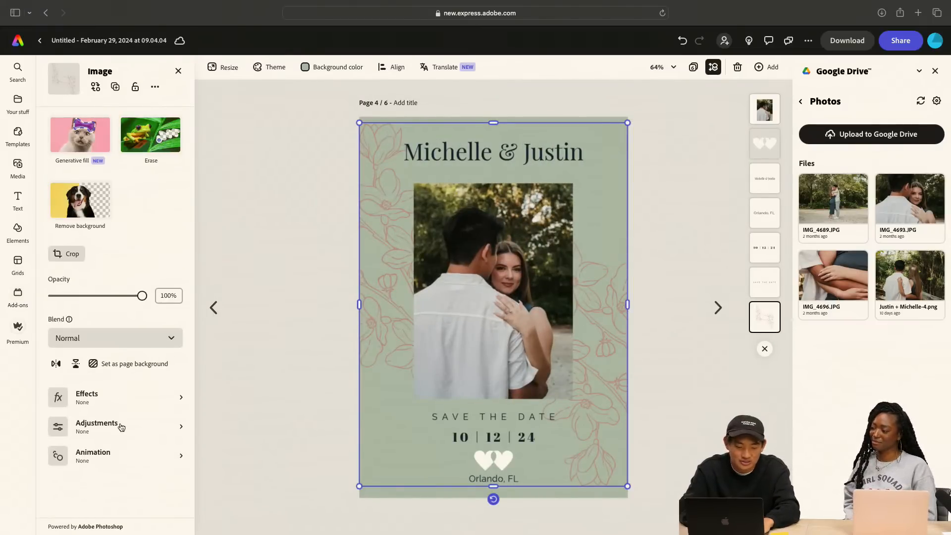
pyautogui.click(114, 407)
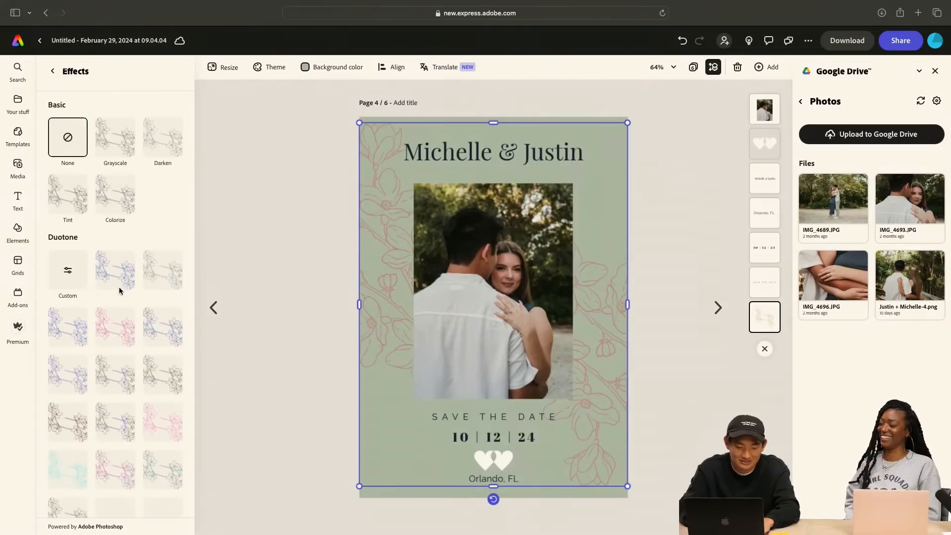
pyautogui.click(120, 288)
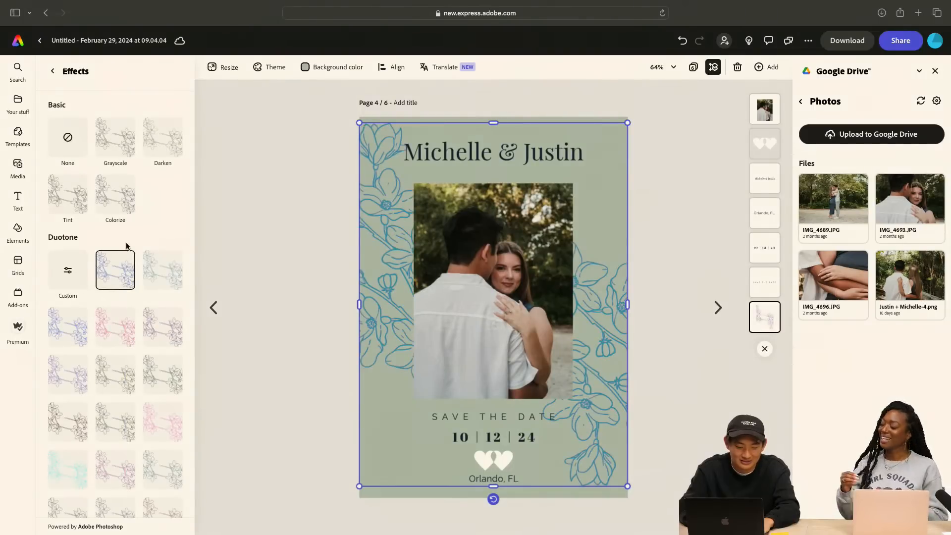
pyautogui.click(82, 267)
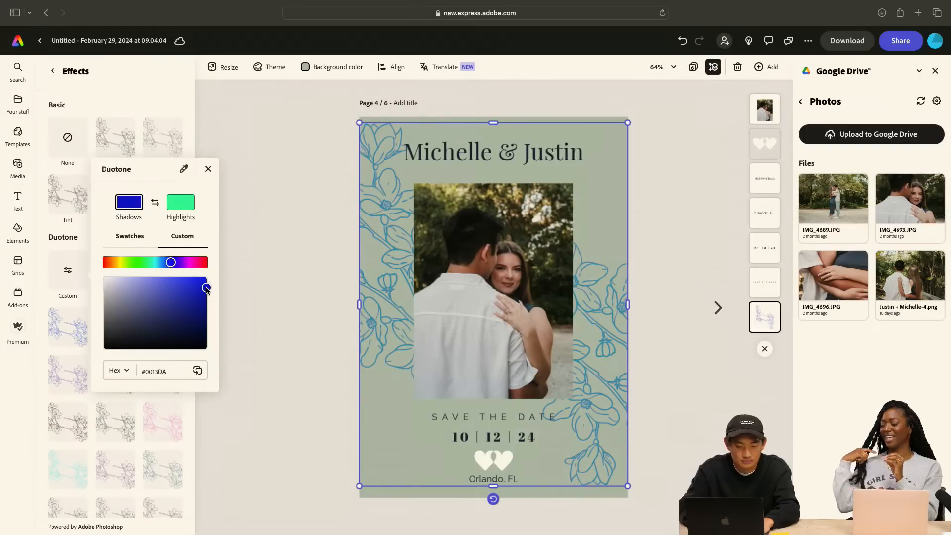
pyautogui.moveTo(207, 290); pyautogui.dragTo(104, 276)
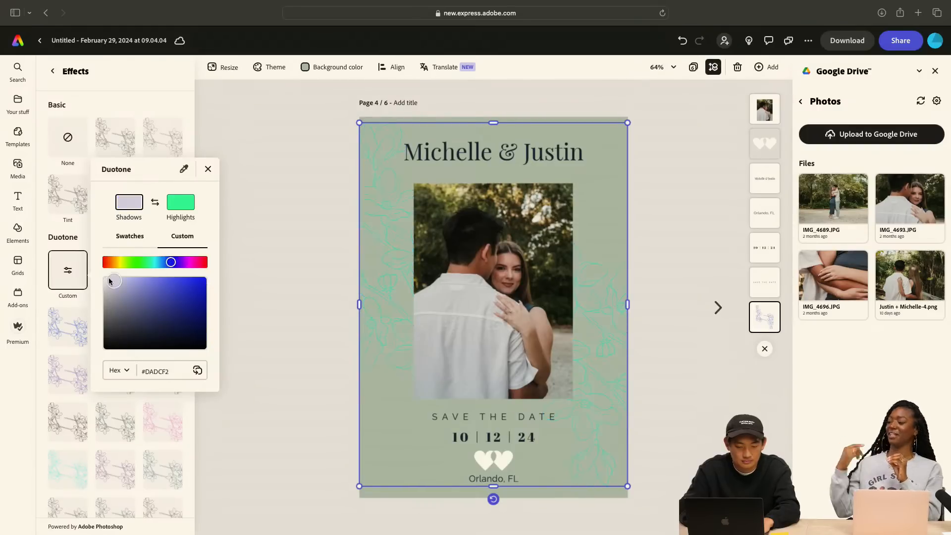
pyautogui.click(173, 206)
pyautogui.moveTo(204, 280); pyautogui.dragTo(103, 277)
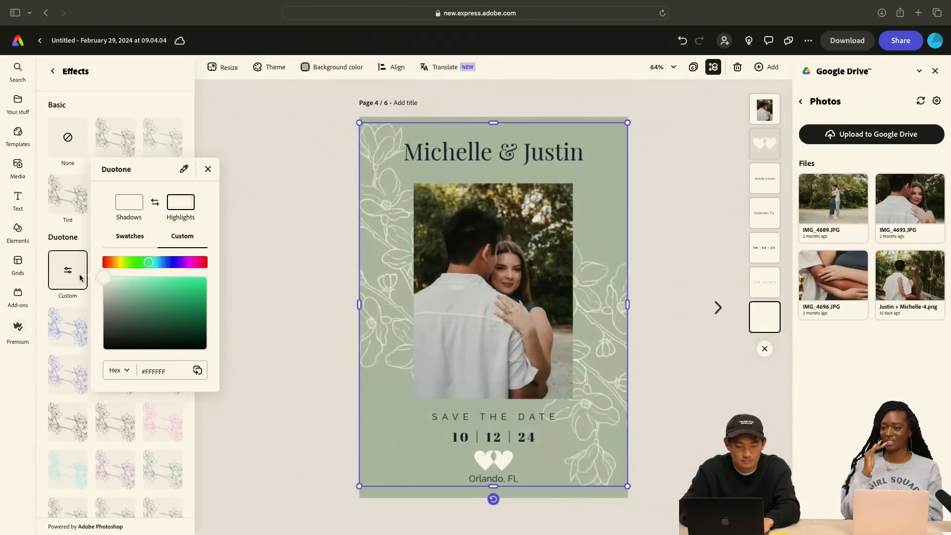
pyautogui.click(55, 272)
pyautogui.click(277, 271)
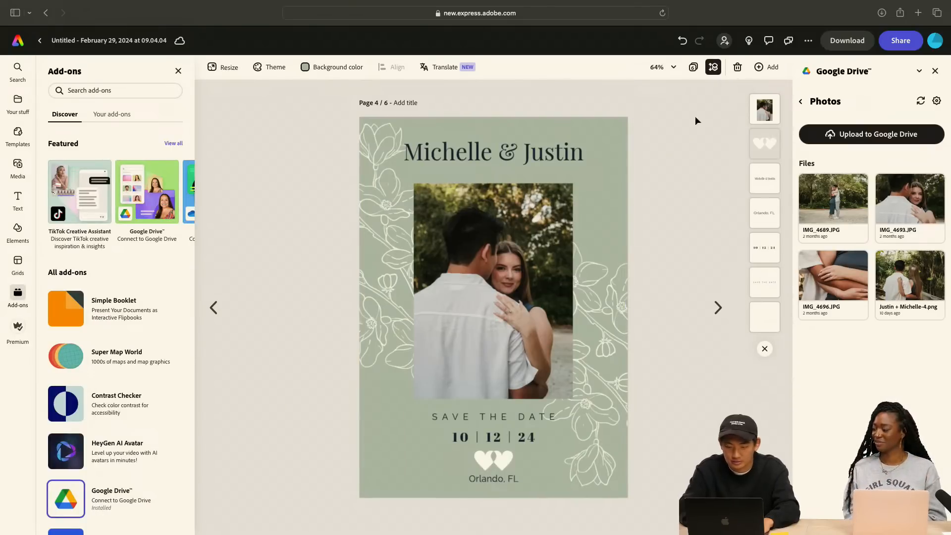
# Show all pages as thumbnails and delete the first two leaf cards, dated 10/12/2024 and October 12th, 2024
pyautogui.click(214, 308)
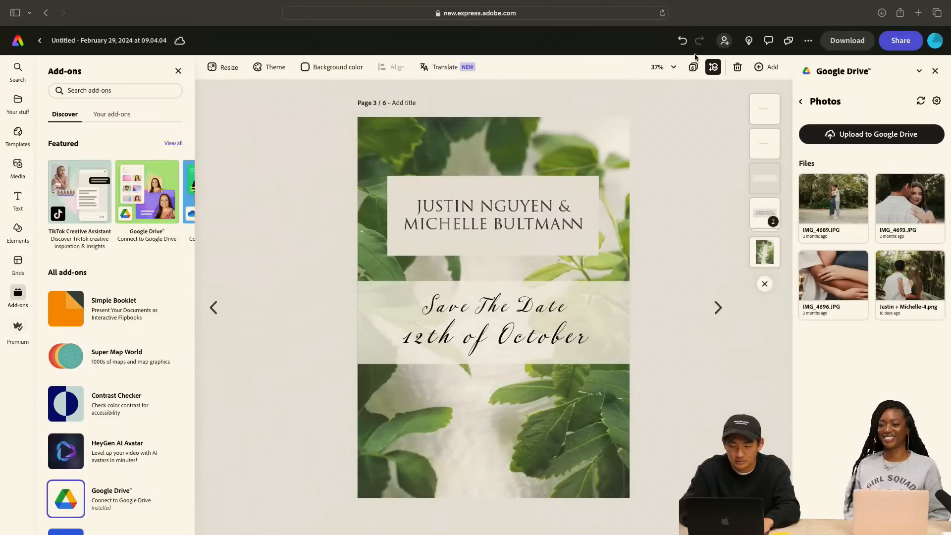
pyautogui.click(694, 67)
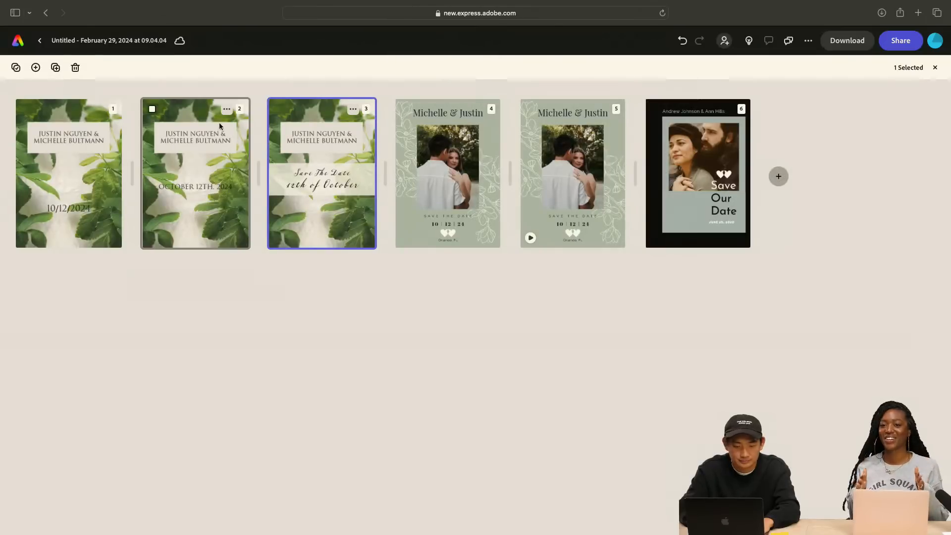
pyautogui.click(100, 108)
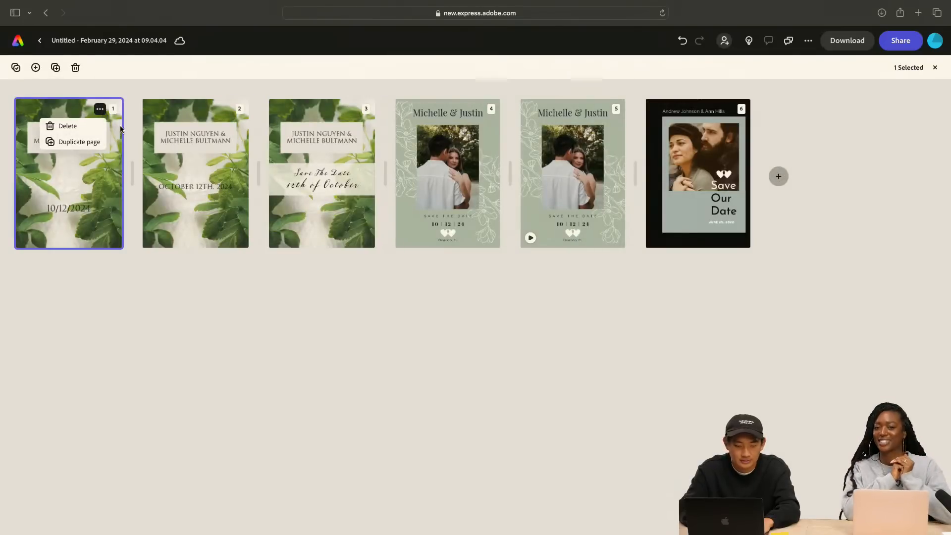
pyautogui.click(79, 127)
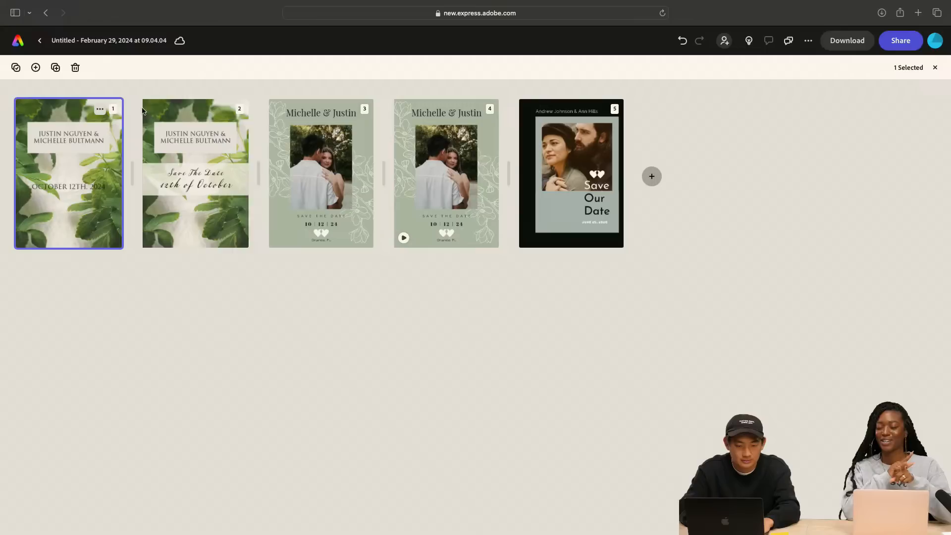
pyautogui.click(101, 110)
pyautogui.click(98, 133)
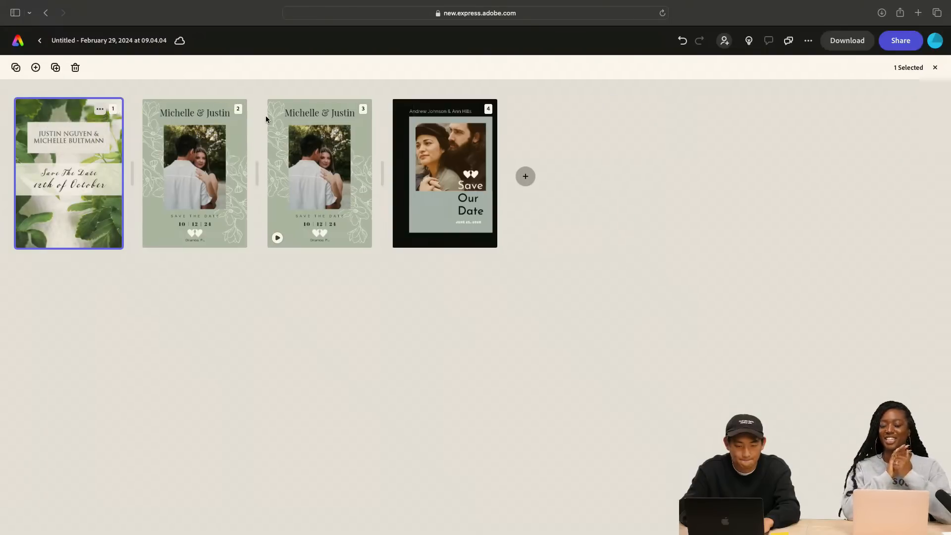
# Delete the black Save Our Date template card at the end of the pages
pyautogui.click(479, 112)
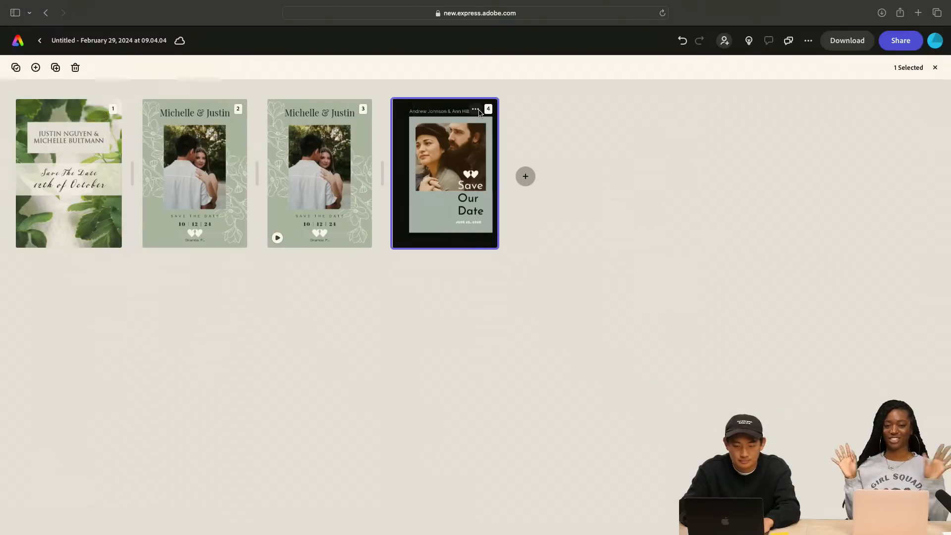
pyautogui.click(477, 110)
pyautogui.click(438, 126)
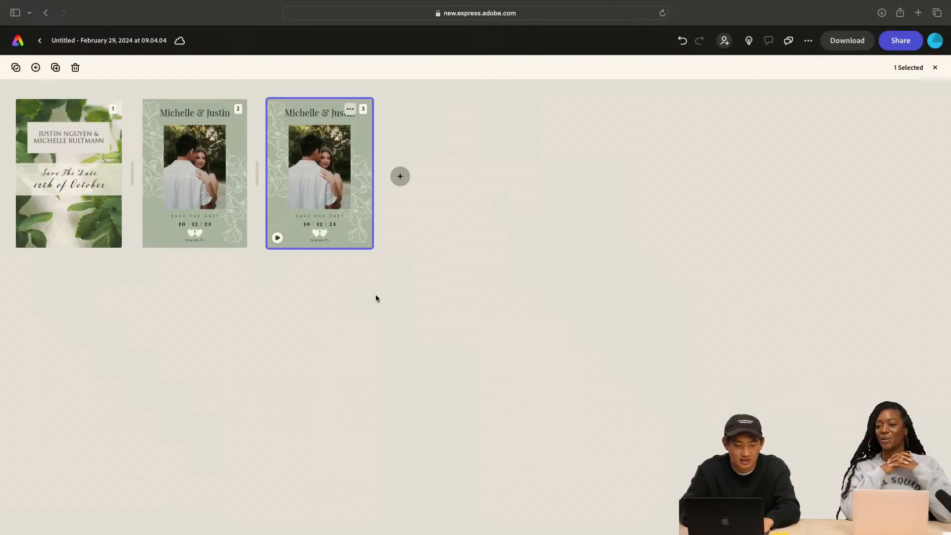
# Open the leaf card from the page overview and review the three remaining save-the-date cards one after another
pyautogui.moveTo(87, 220)
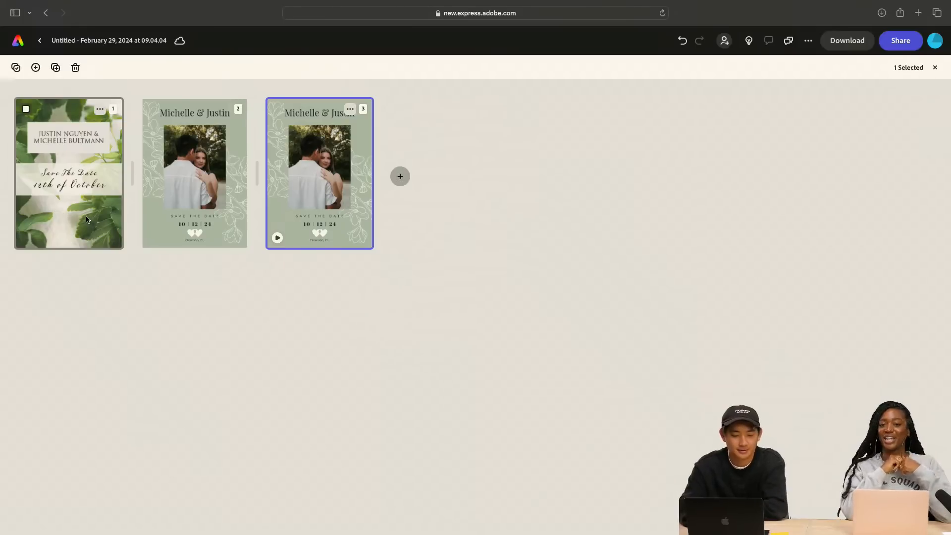
pyautogui.click(104, 203)
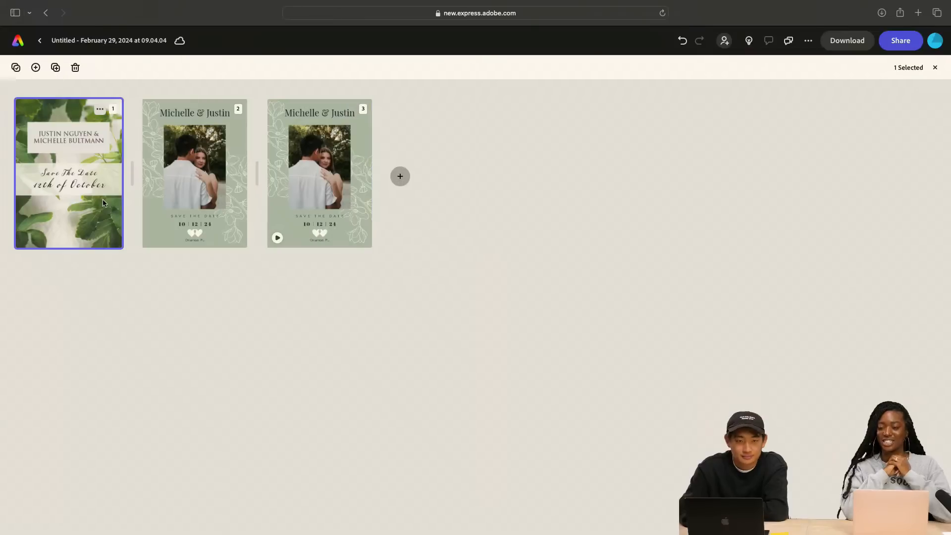
pyautogui.doubleClick(103, 201)
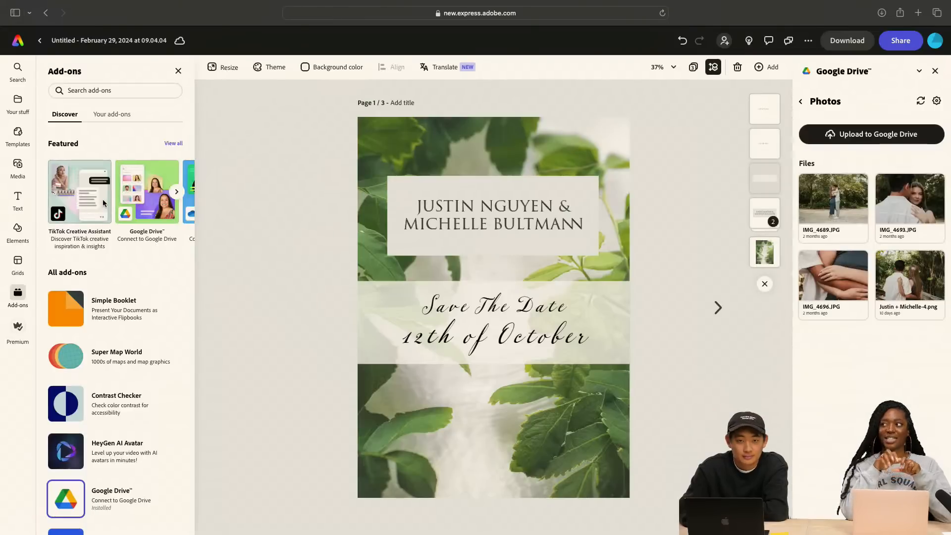
pyautogui.click(718, 307)
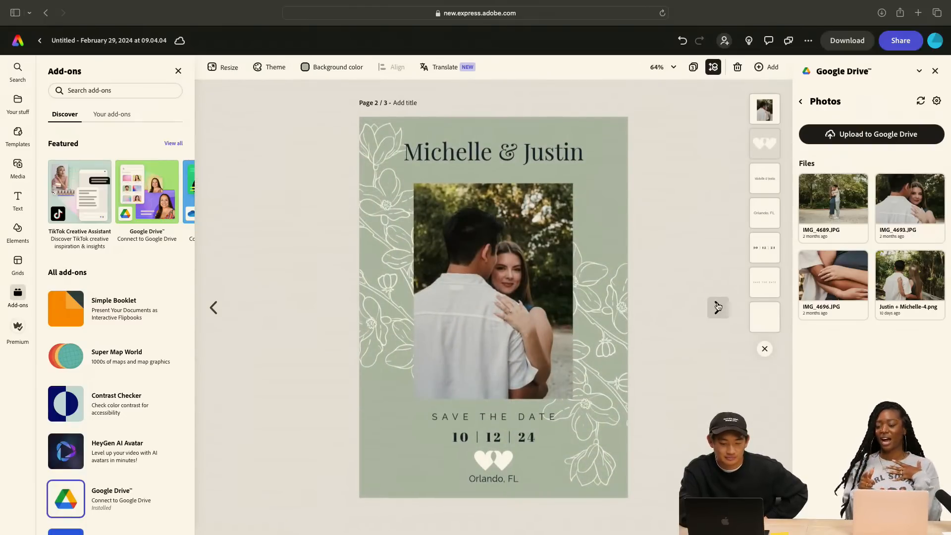
pyautogui.click(718, 307)
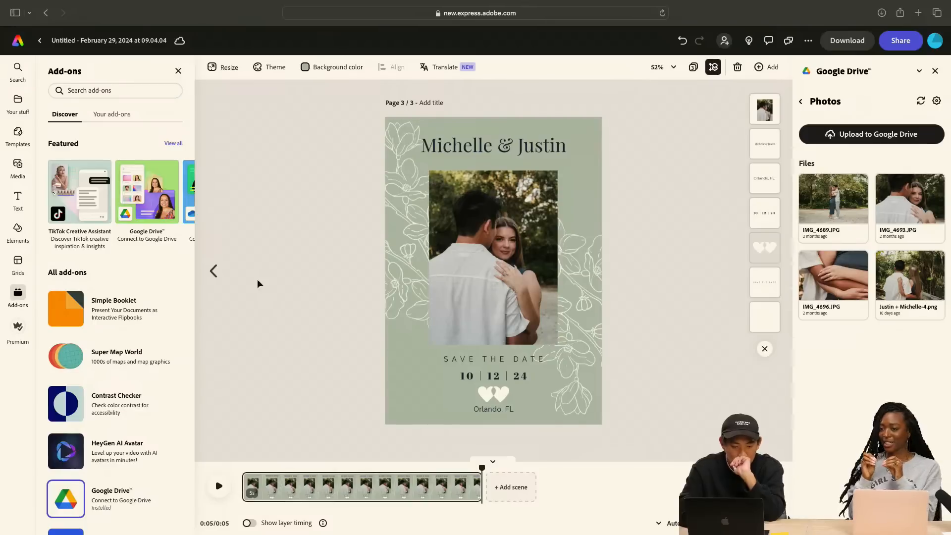
pyautogui.click(213, 272)
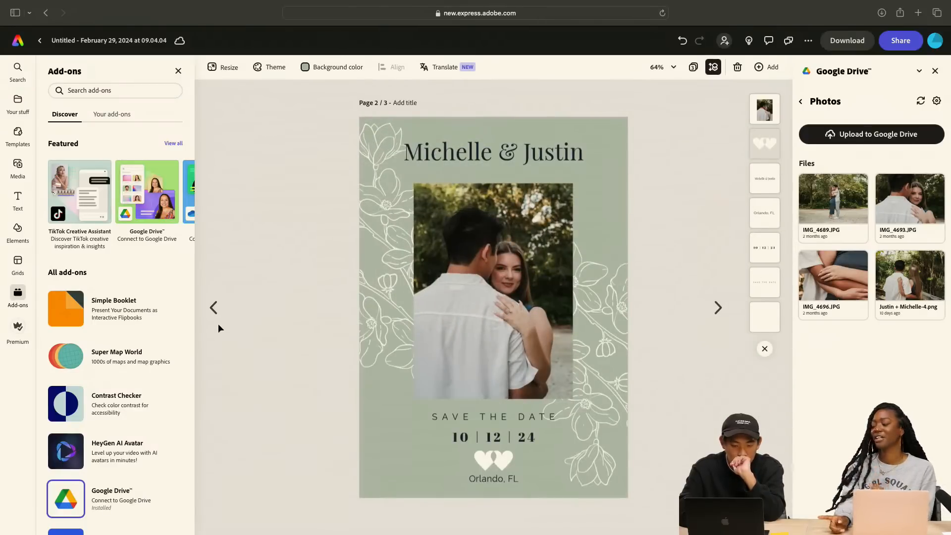
pyautogui.click(214, 307)
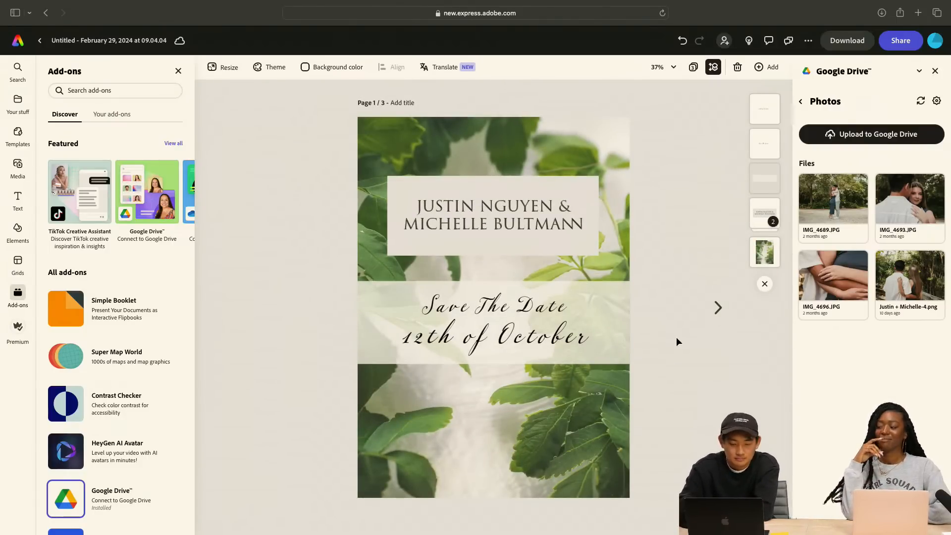
pyautogui.click(718, 309)
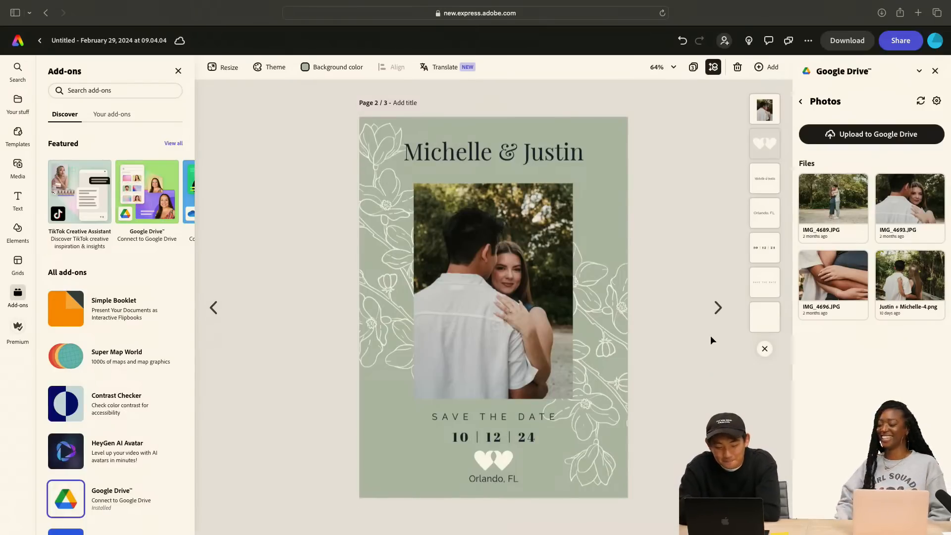
pyautogui.click(718, 308)
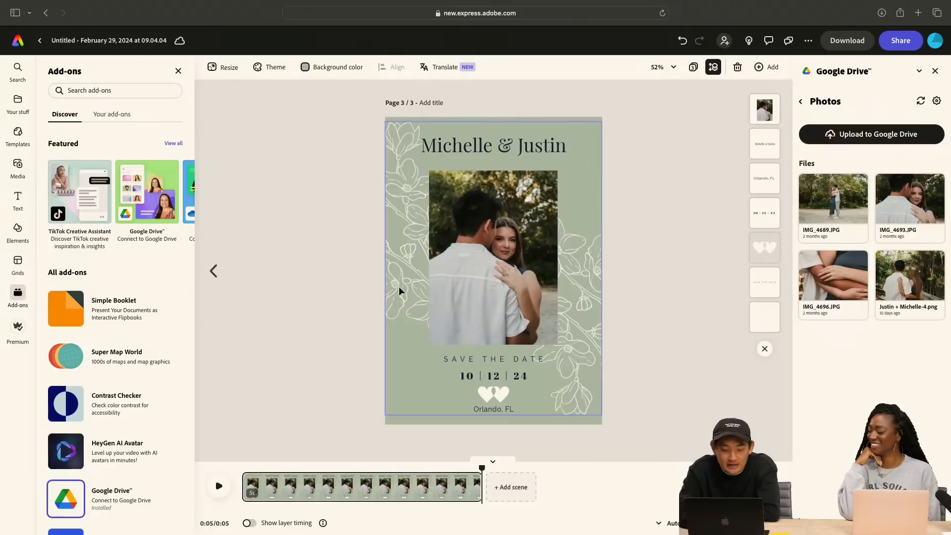
pyautogui.click(214, 271)
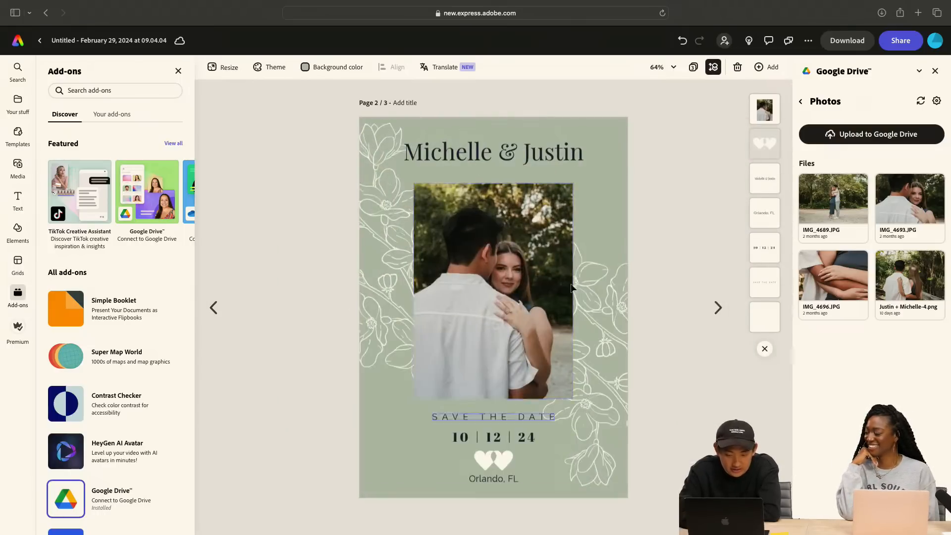
pyautogui.click(213, 307)
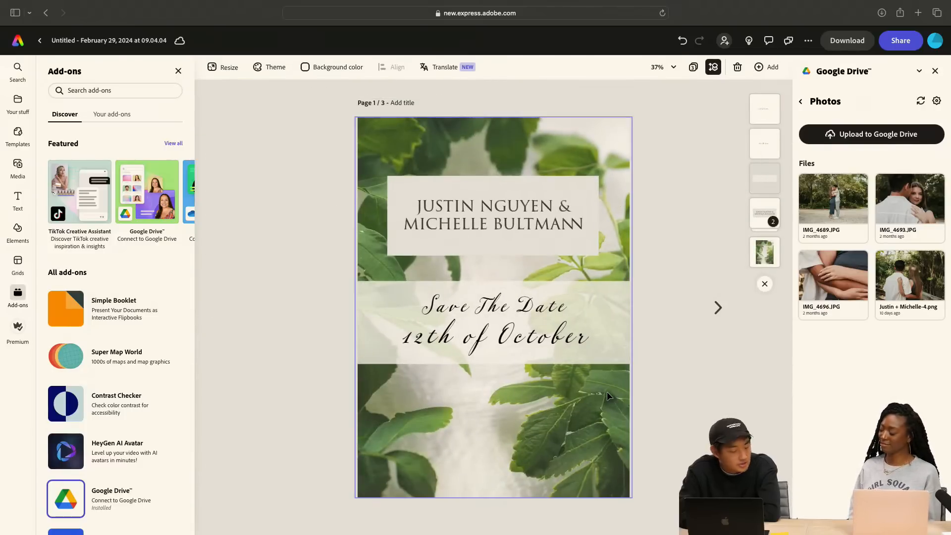
# Go to the animated green photo card on page 3 and play its animation from the start
pyautogui.click(718, 307)
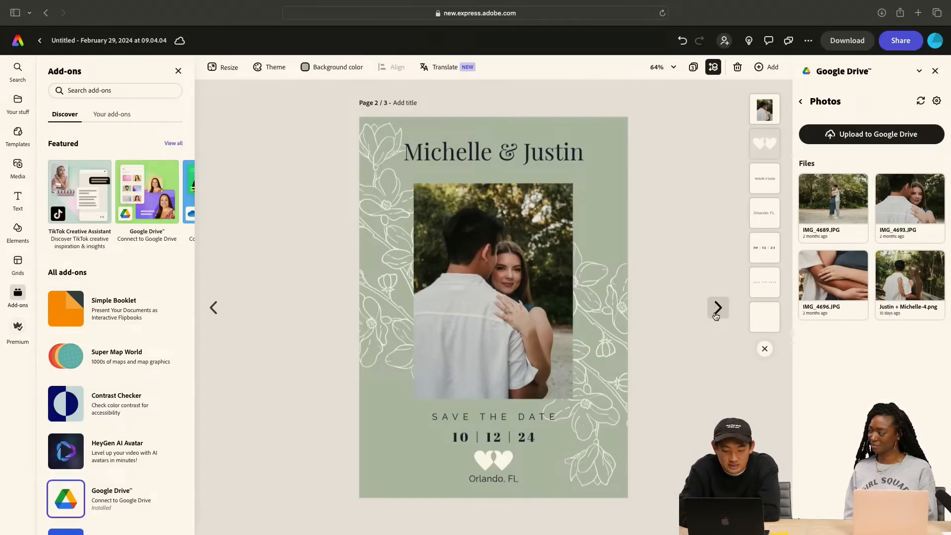
pyautogui.click(716, 312)
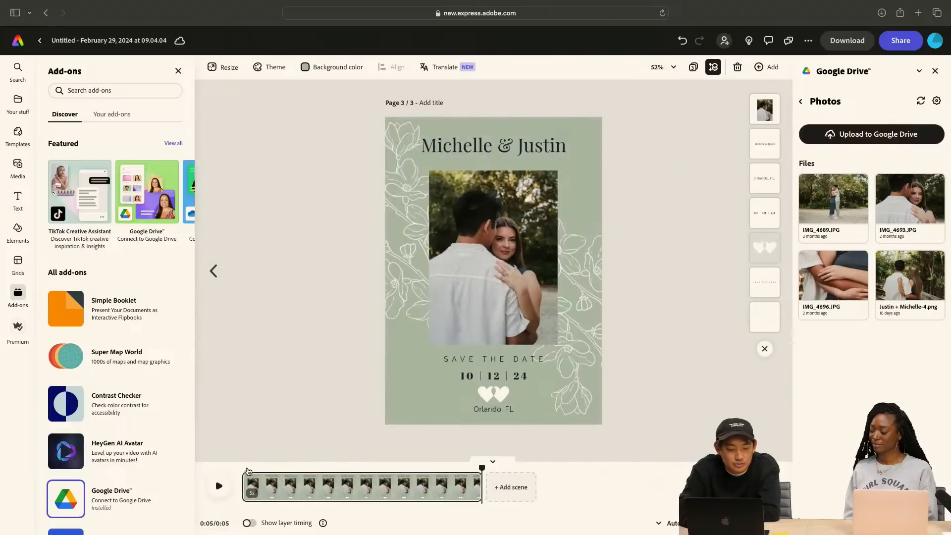
pyautogui.click(243, 470)
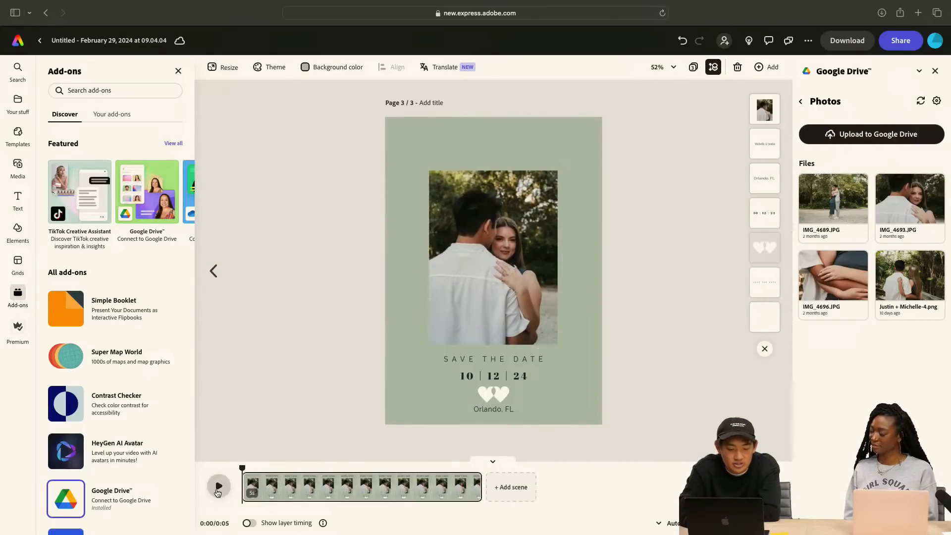
pyautogui.click(218, 488)
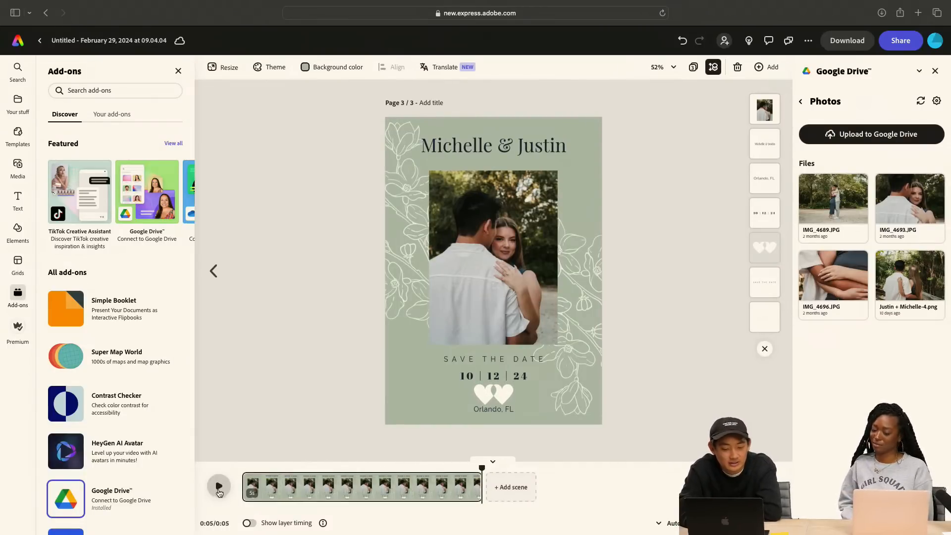
# Compare the static green photo card with the animated version and the leaf card, ending on the static photo card
pyautogui.click(214, 272)
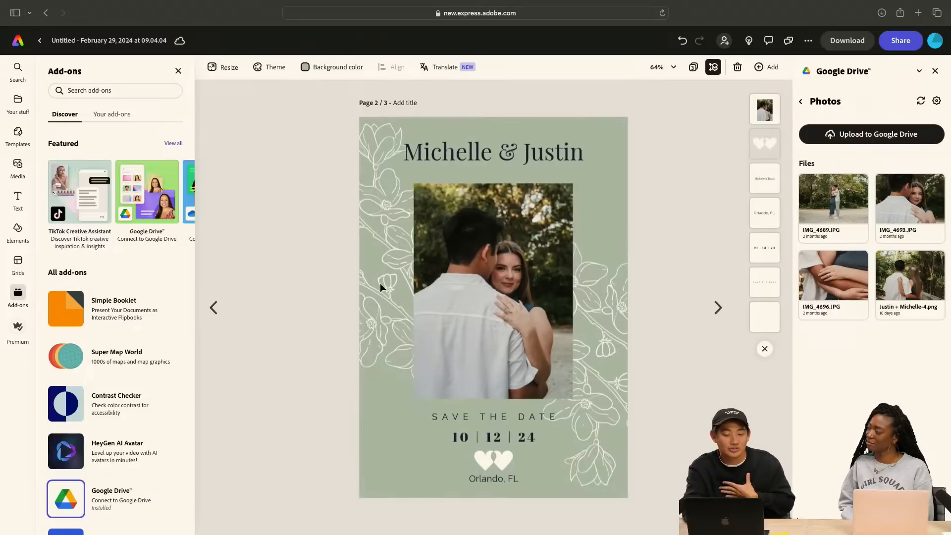
pyautogui.click(528, 264)
pyautogui.click(650, 199)
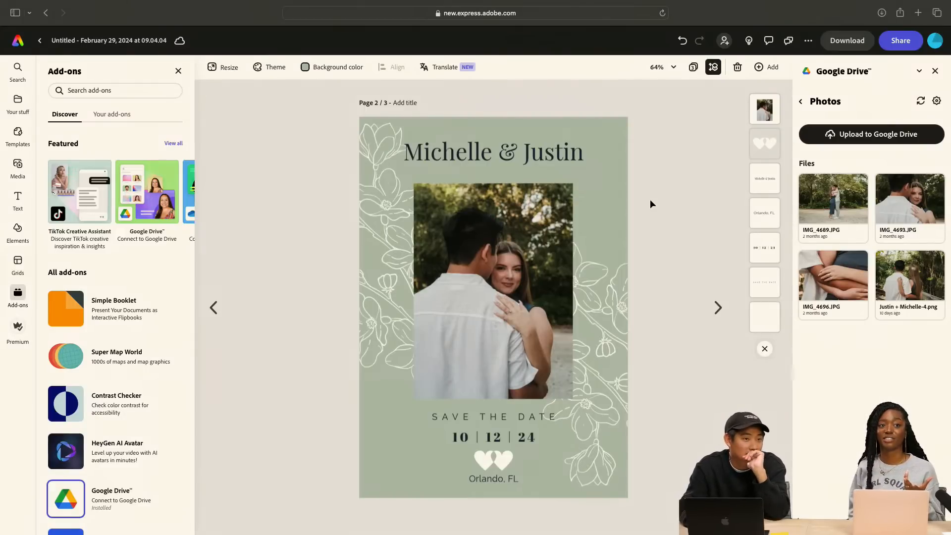
pyautogui.click(721, 307)
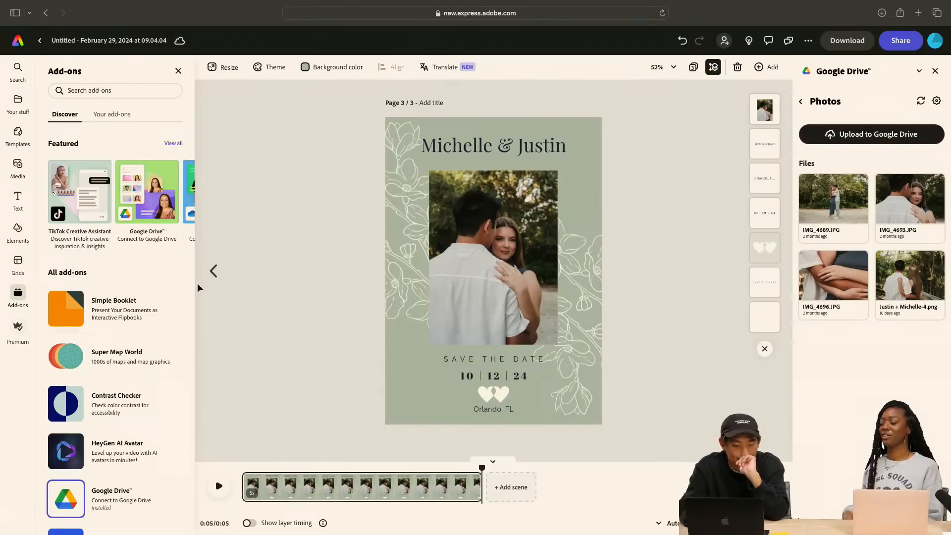
pyautogui.click(214, 270)
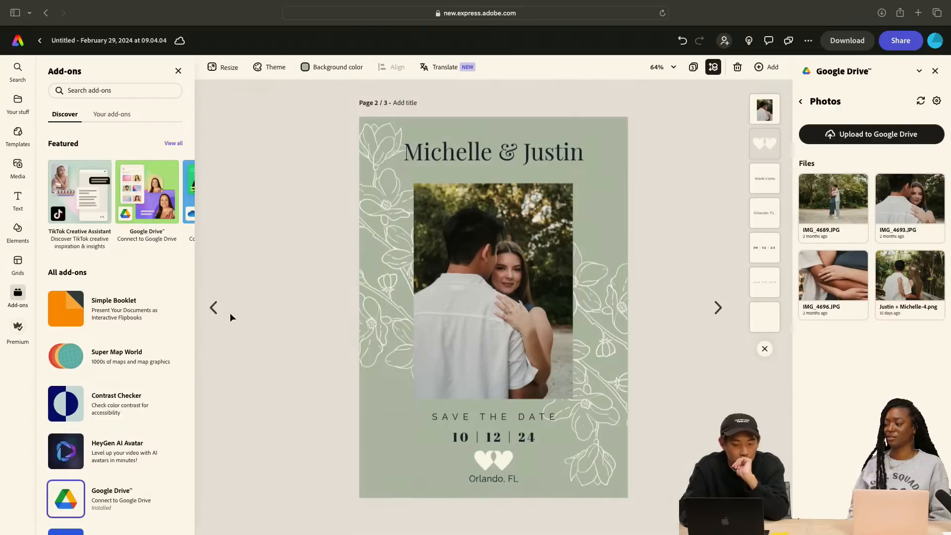
pyautogui.click(216, 308)
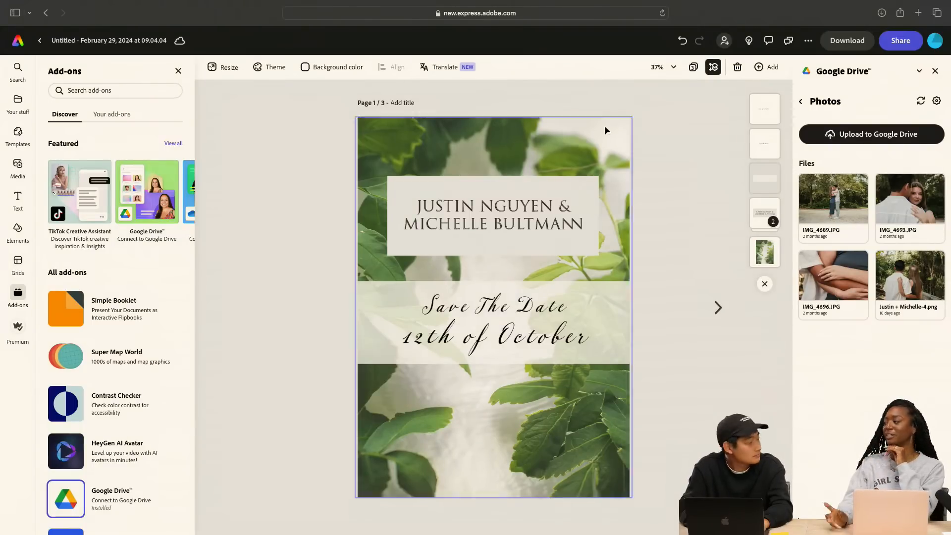
pyautogui.click(718, 305)
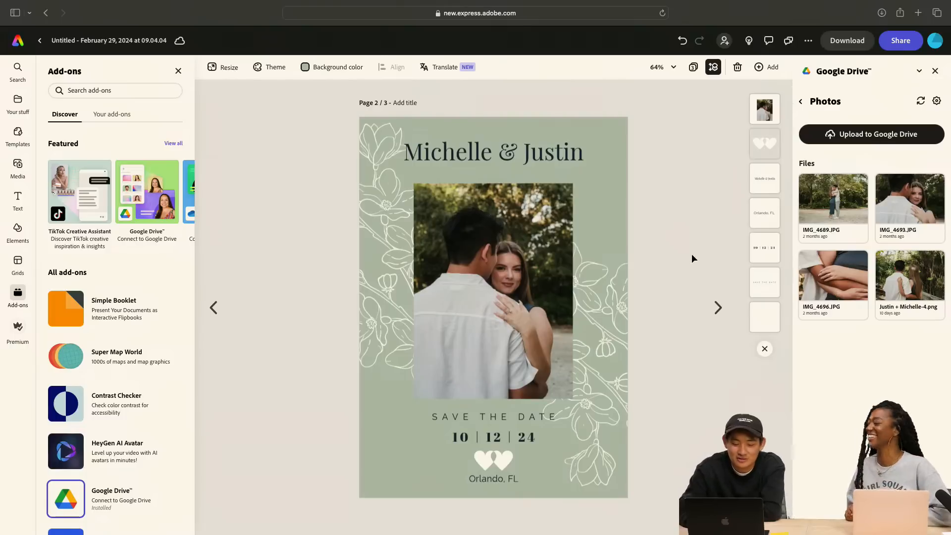
pyautogui.click(213, 308)
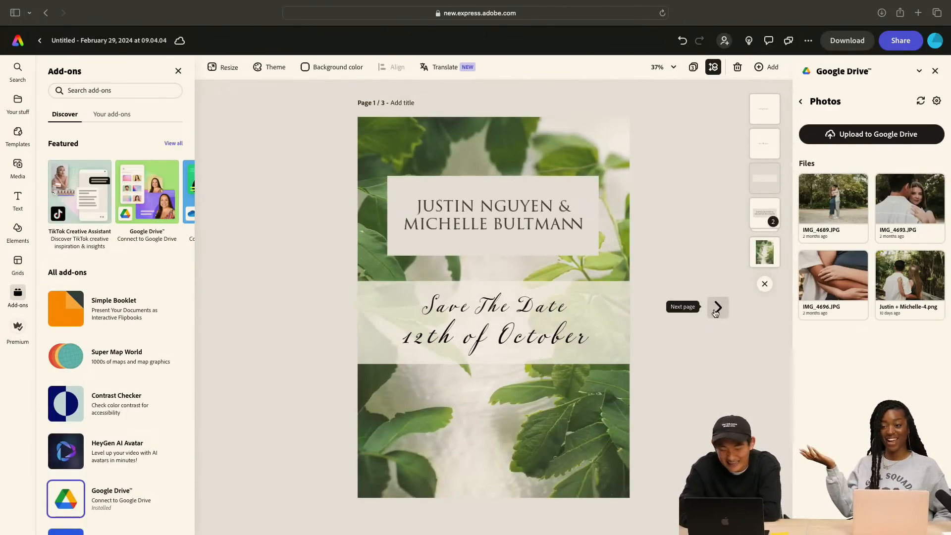
pyautogui.click(717, 308)
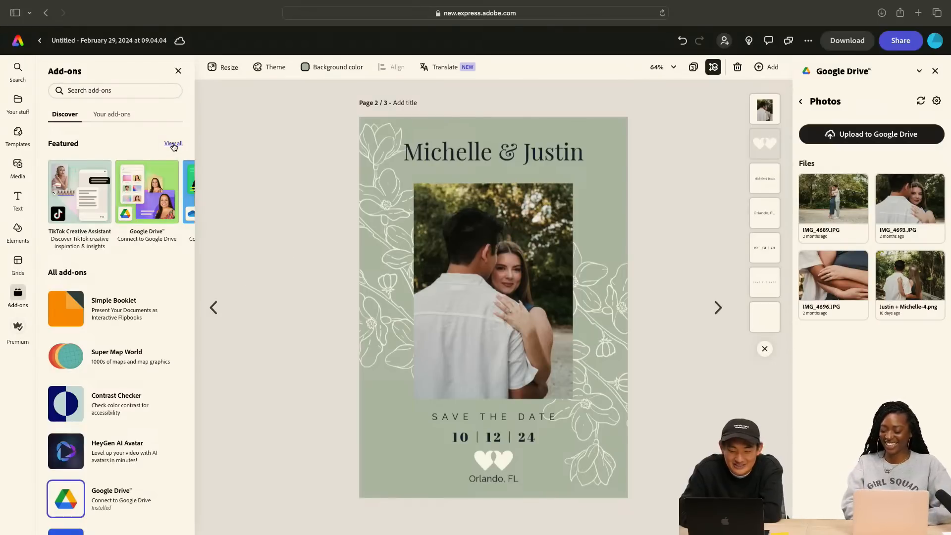
pyautogui.click(214, 307)
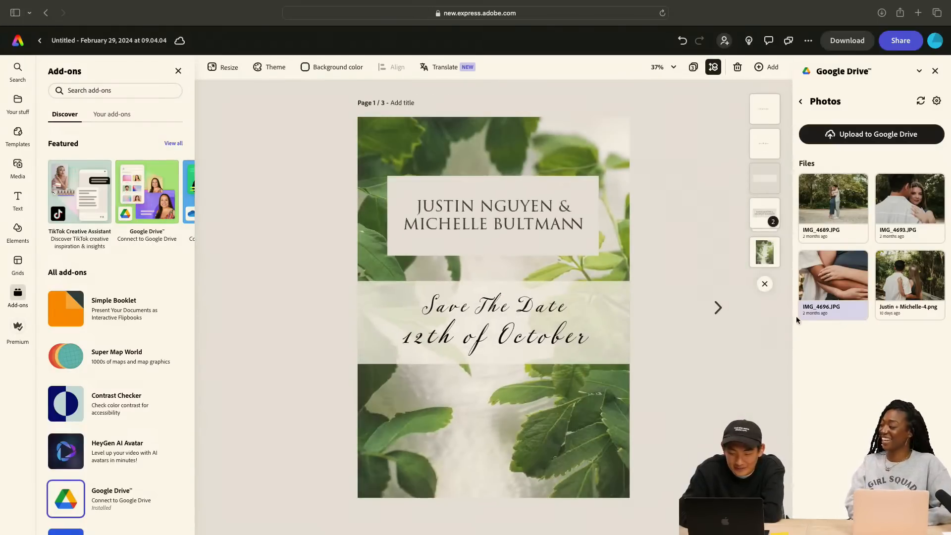
pyautogui.click(718, 308)
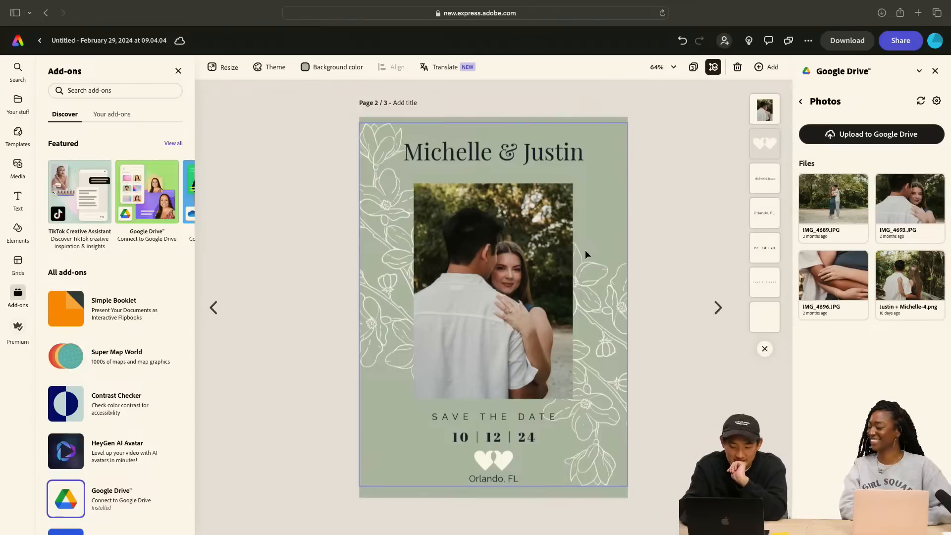
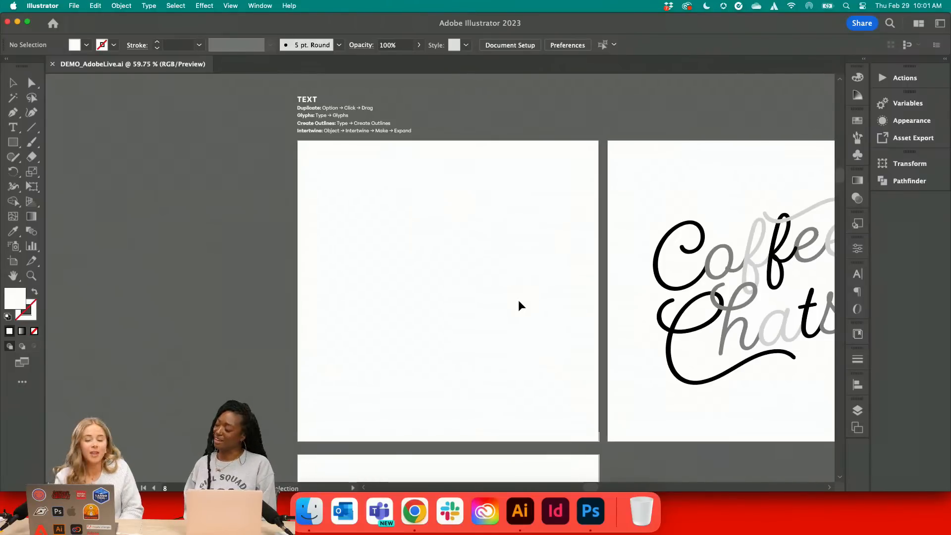
# Switch to Chrome and examine the Fairwater Script font family page on Adobe Fonts
pyautogui.click(421, 516)
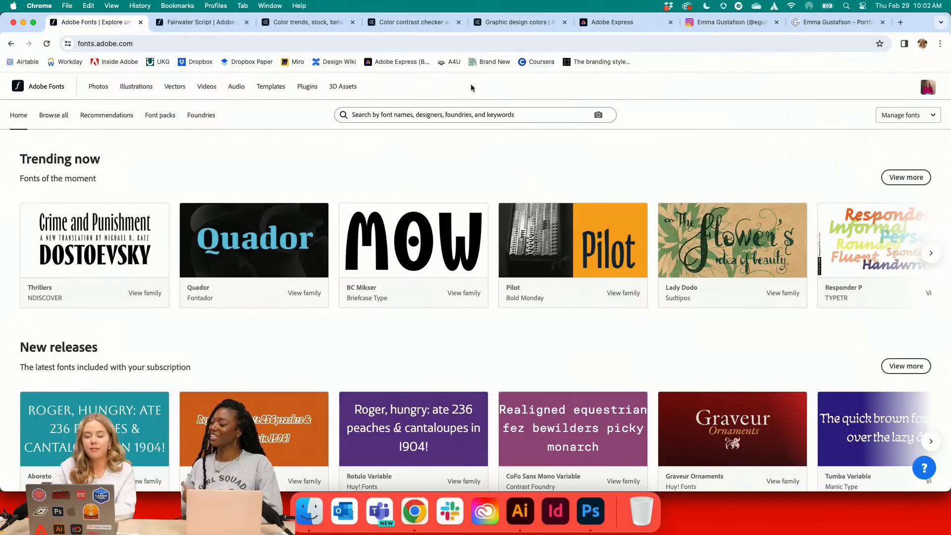
pyautogui.click(193, 21)
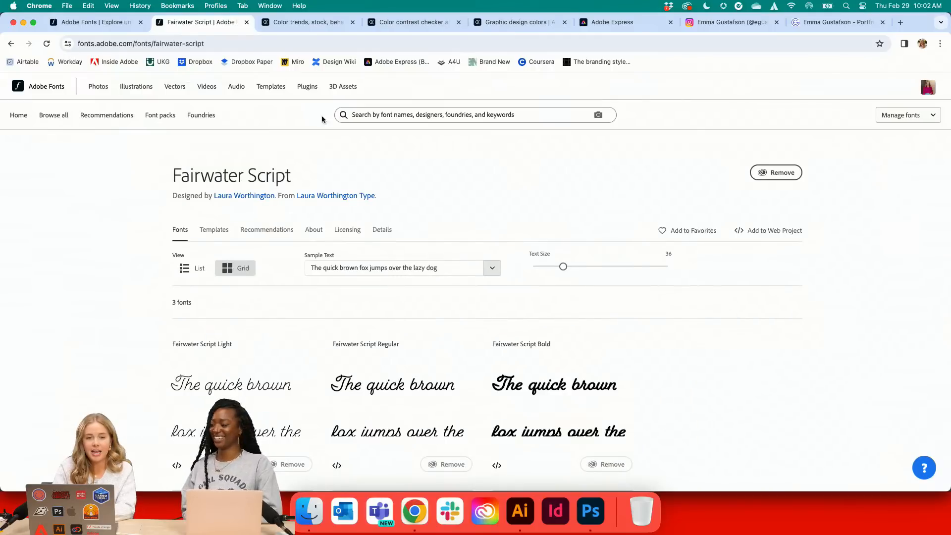
pyautogui.scroll(-3, 504, 289)
pyautogui.scroll(2, 504, 288)
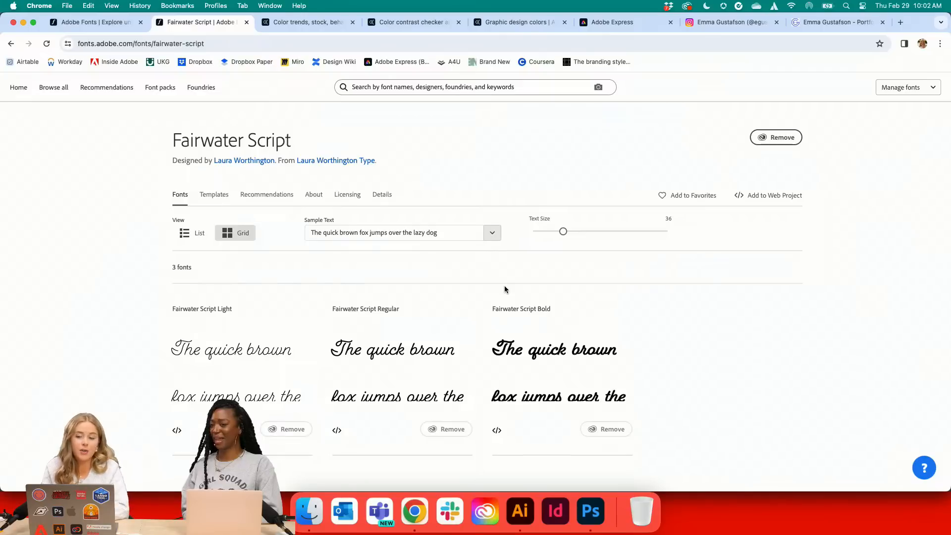
# Switch to Illustrator and draw an upward-slanting line across the upper half of the empty artboard beside the Coffee Chats artwork
pyautogui.click(528, 510)
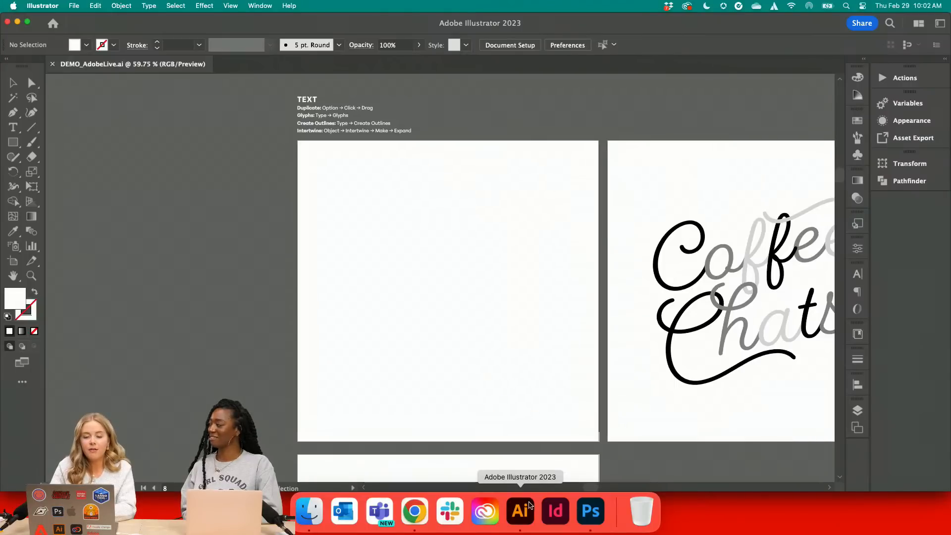
pyautogui.scroll(1, 550, 465)
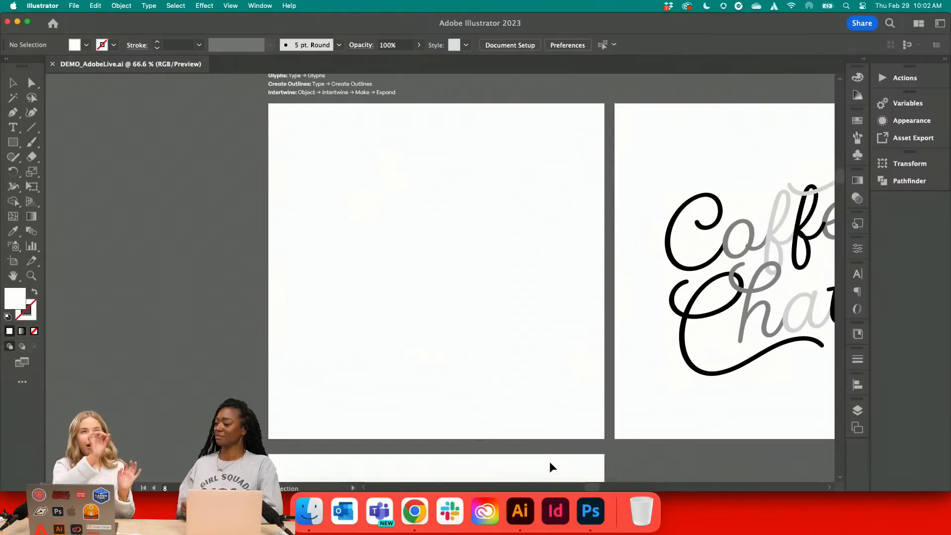
pyautogui.click(28, 132)
pyautogui.moveTo(309, 268)
pyautogui.mouseDown()
pyautogui.moveTo(522, 201)
pyautogui.moveTo(527, 219)
pyautogui.mouseUp()
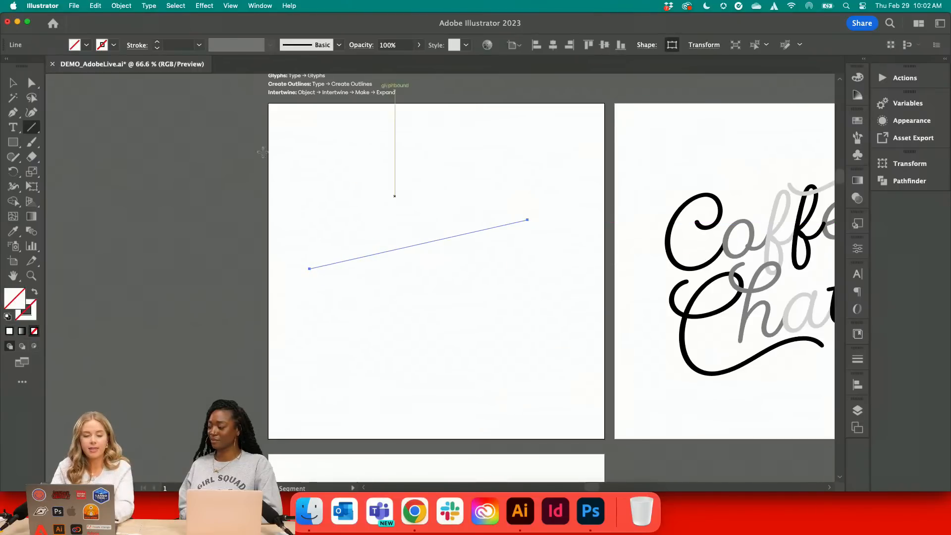
# Turn the slanted line into a type path and enter the text "Coffe" on it
pyautogui.click(11, 128)
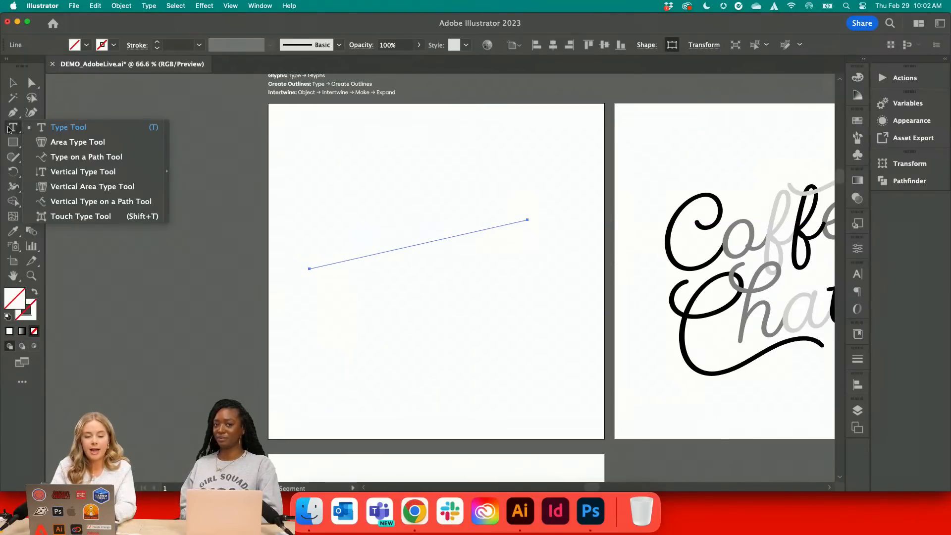
pyautogui.click(79, 156)
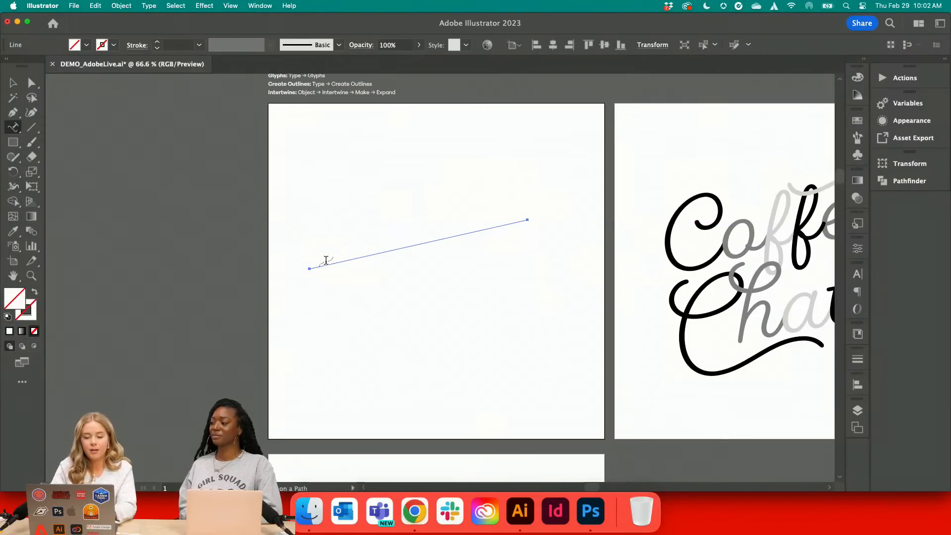
pyautogui.click(327, 262)
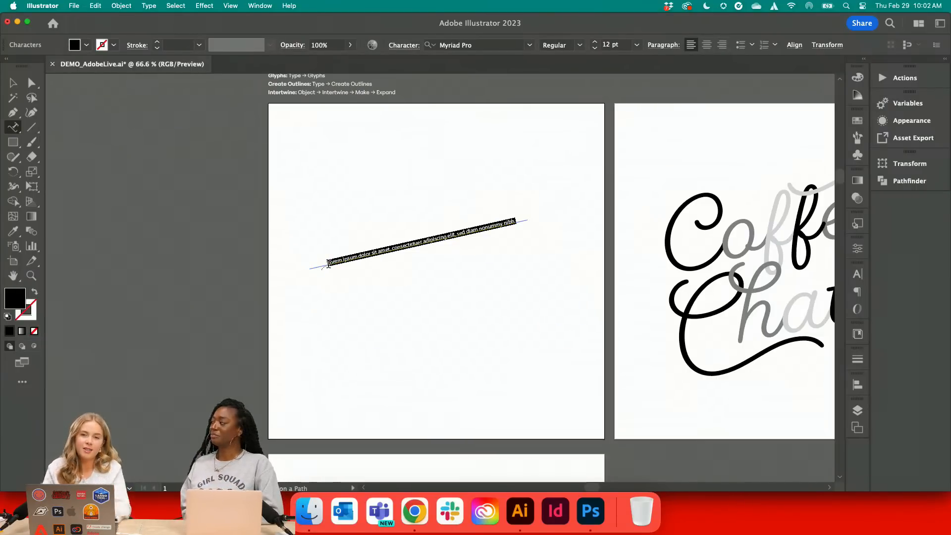
pyautogui.write('Co')
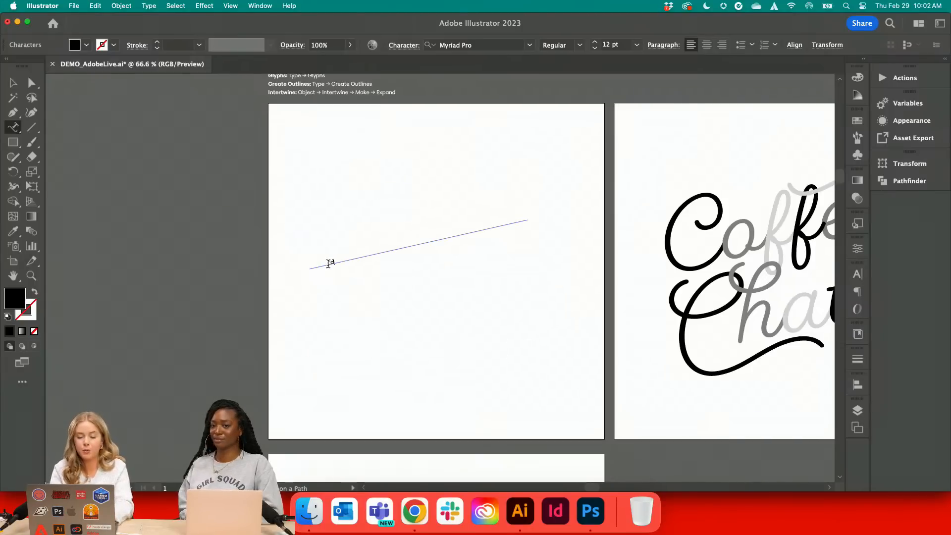
pyautogui.write('ffe')
pyautogui.click(10, 81)
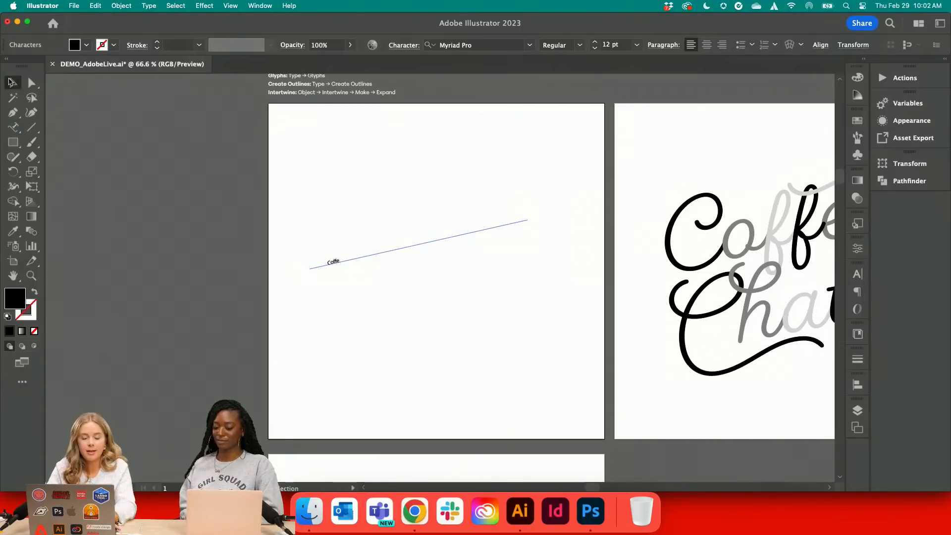
# Set the path text to 72 pt and complete the word to read "Coffee"
pyautogui.click(637, 45)
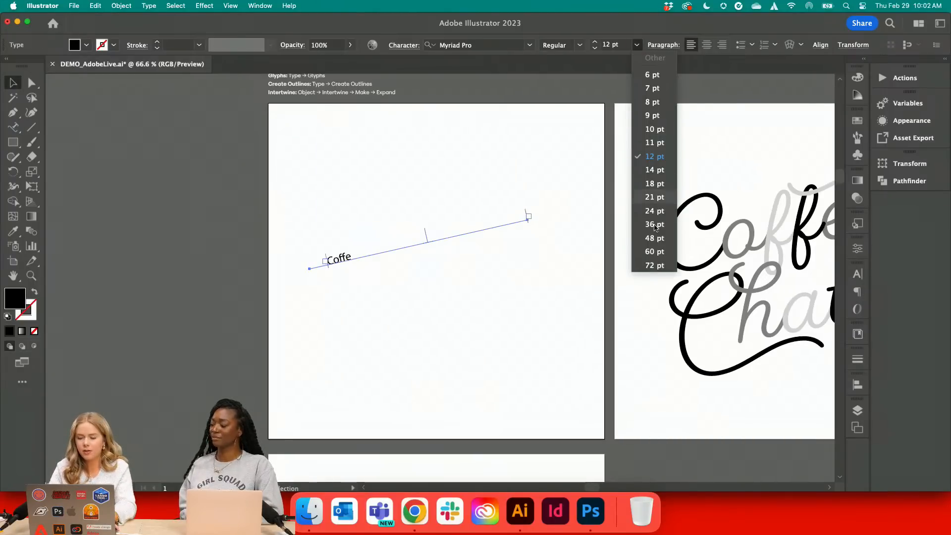
pyautogui.click(654, 265)
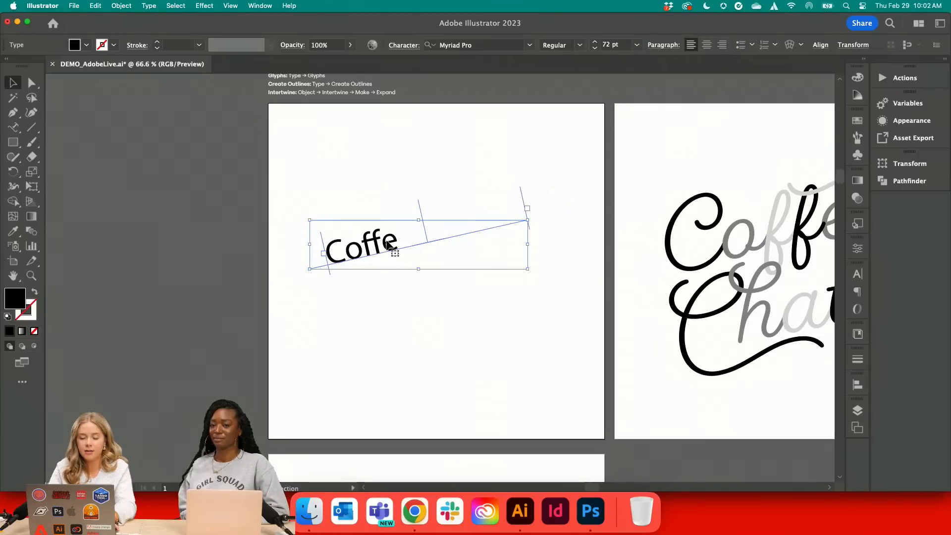
pyautogui.doubleClick(388, 243)
pyautogui.write('e')
pyautogui.click(12, 83)
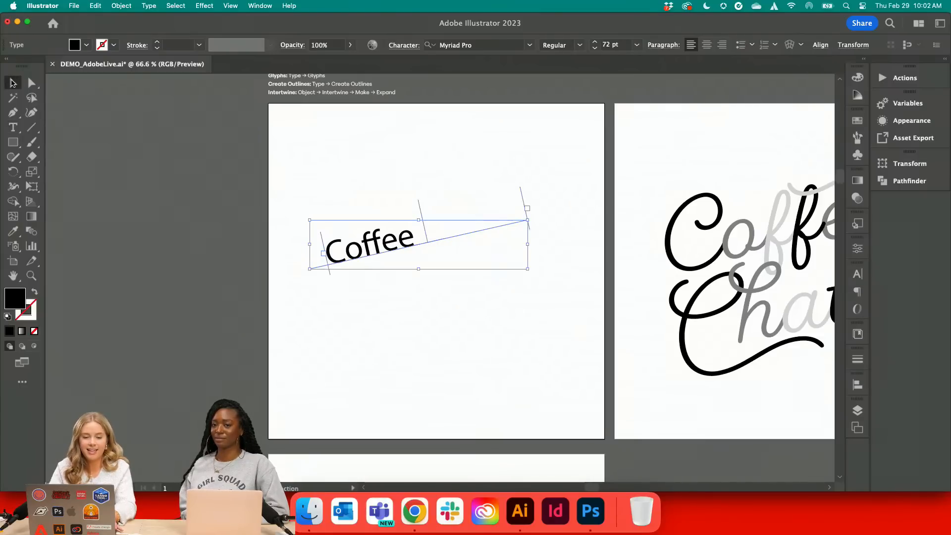
# Move the start of the Coffee text to the path's lower end and center the text along the path
pyautogui.scroll(5, 450, 259)
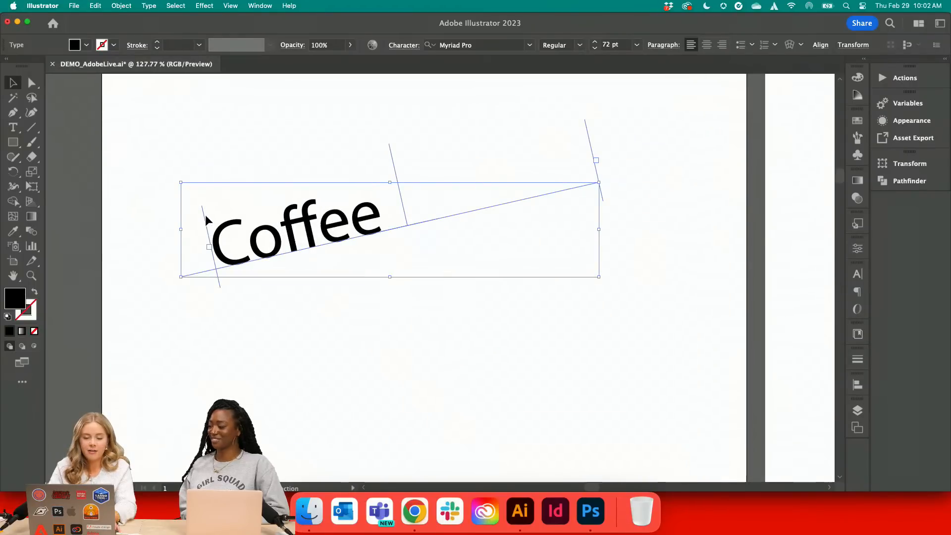
pyautogui.click(206, 216)
pyautogui.click(216, 235)
pyautogui.moveTo(206, 226); pyautogui.dragTo(147, 246)
pyautogui.click(707, 45)
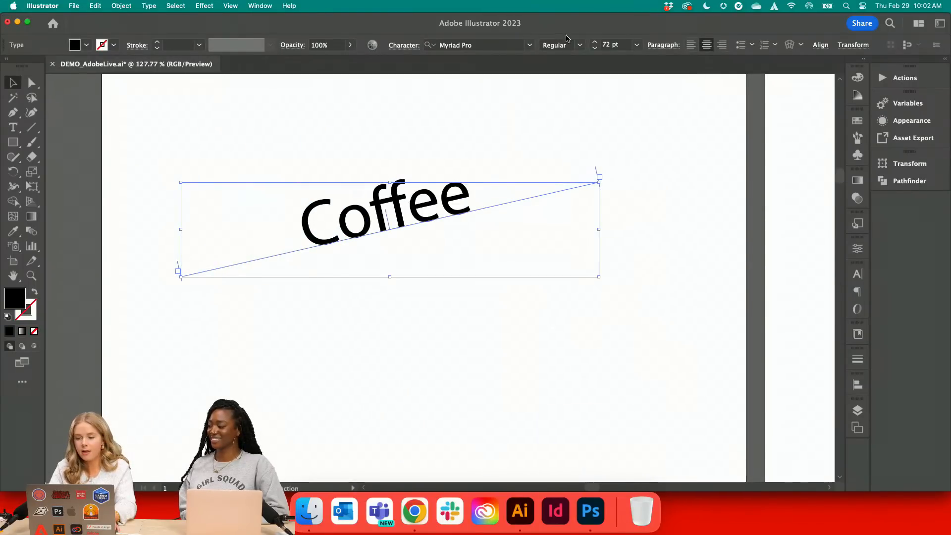
# Enlarge the Coffee text to 167 pt so that the whole word fits on the path
pyautogui.click(627, 43)
pyautogui.write('190')
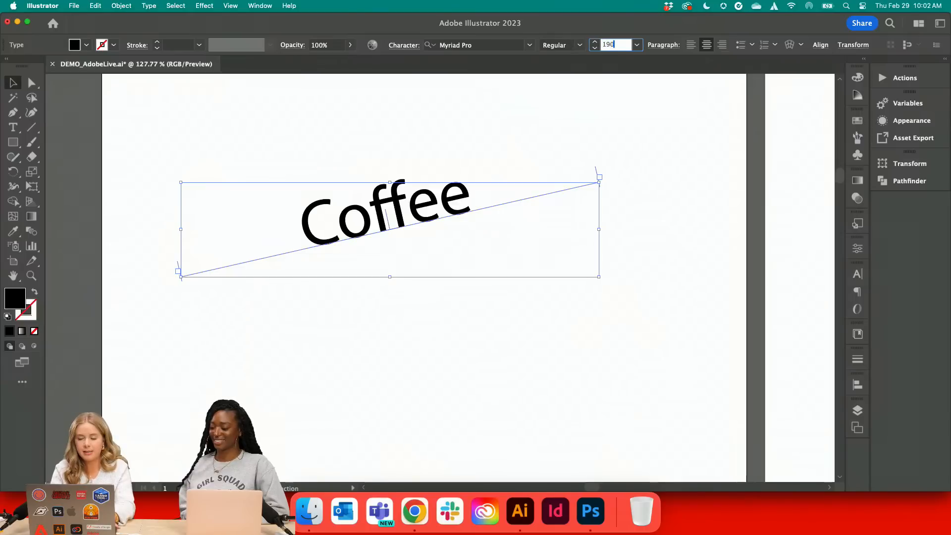
pyautogui.press('Return')
pyautogui.scroll(-2, 467, 194)
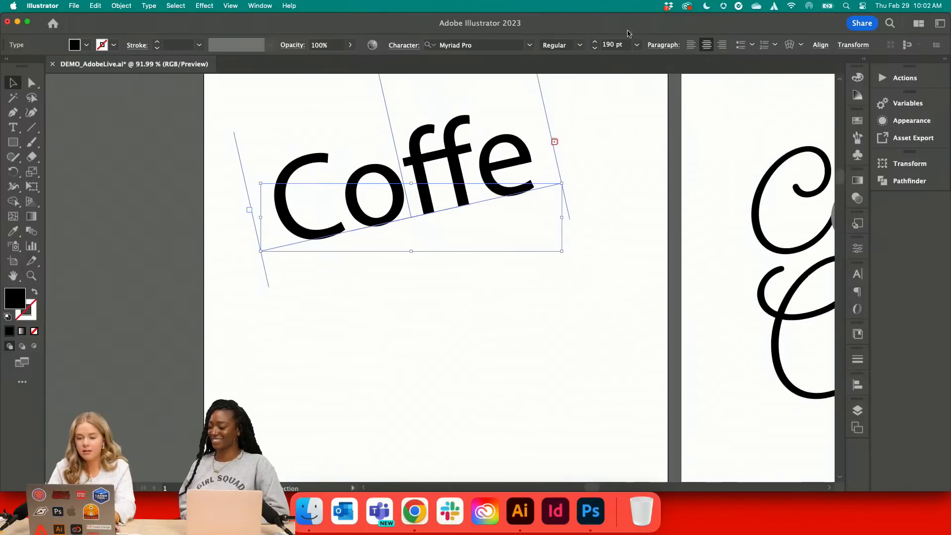
pyautogui.click(595, 49)
pyautogui.click(595, 48)
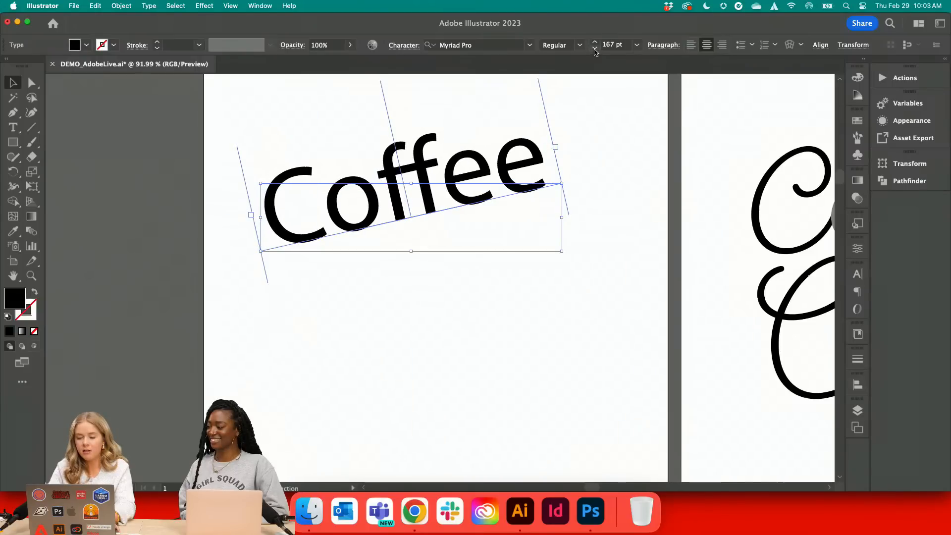
# Change the Coffee text's font to Fairwater Script Regular and center it horizontally on the artboard
pyautogui.click(483, 45)
pyautogui.write('fairwa')
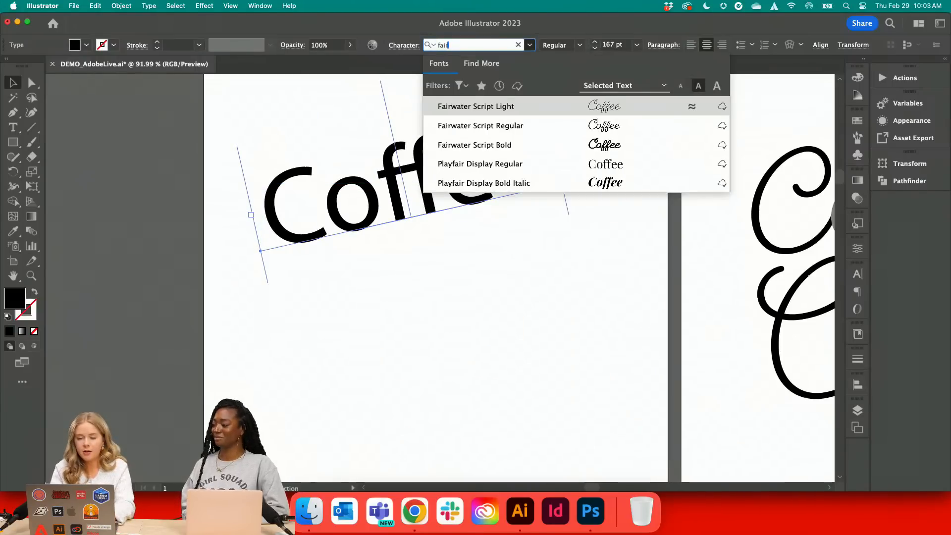
pyautogui.click(474, 126)
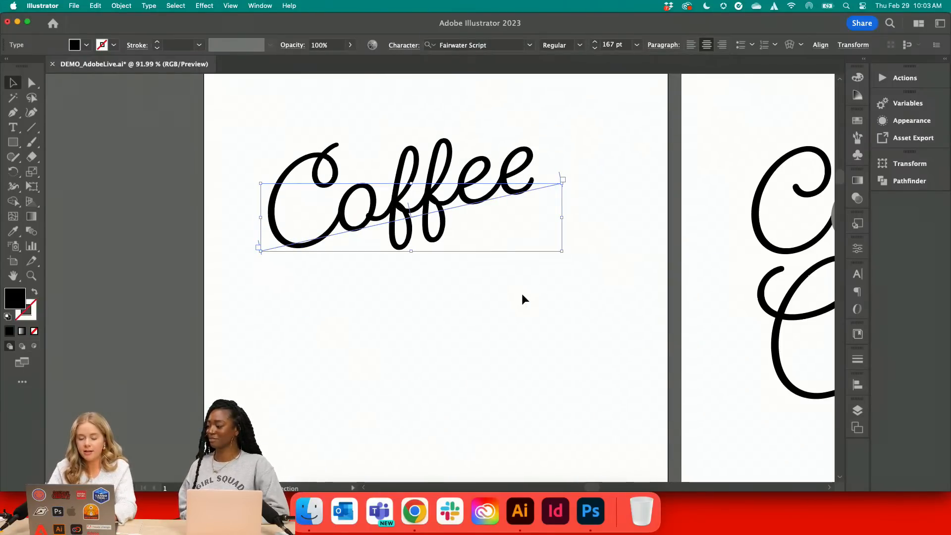
pyautogui.press('super+0')
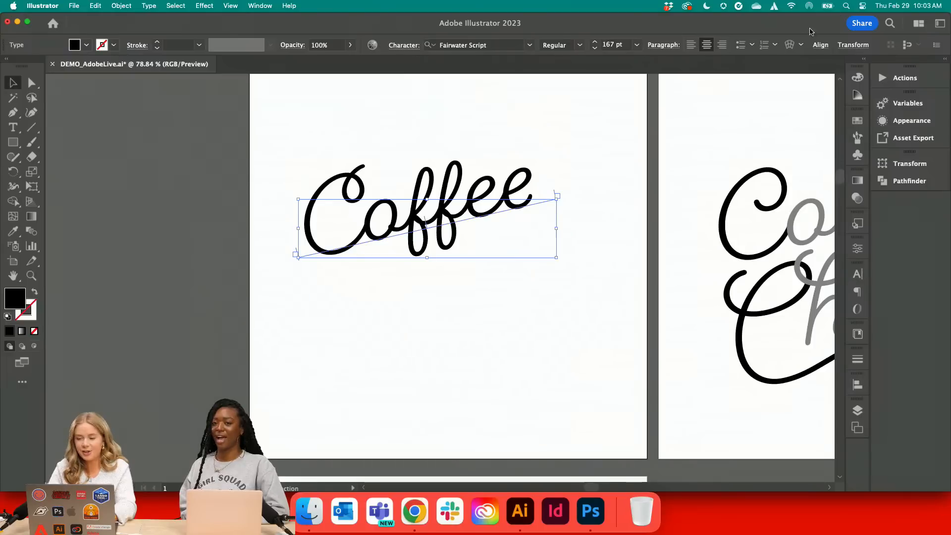
pyautogui.click(821, 44)
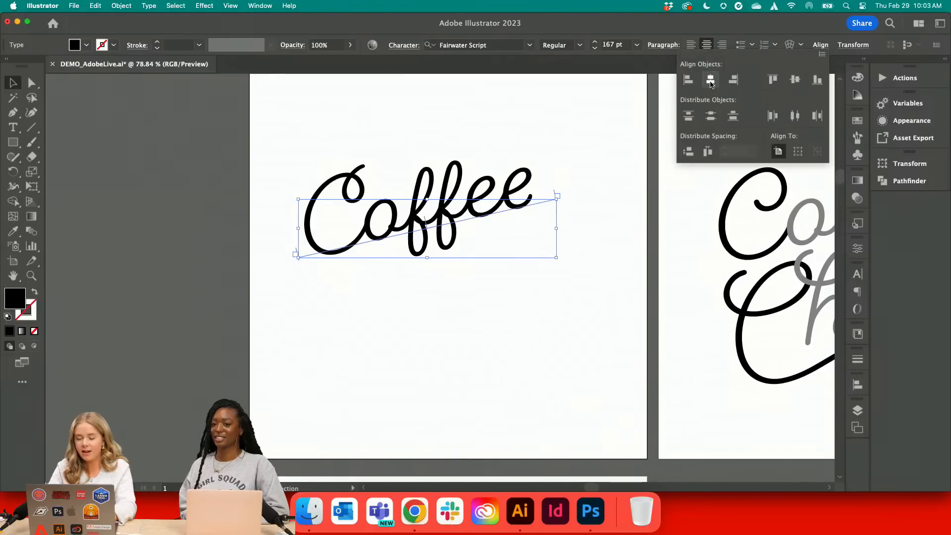
pyautogui.click(711, 81)
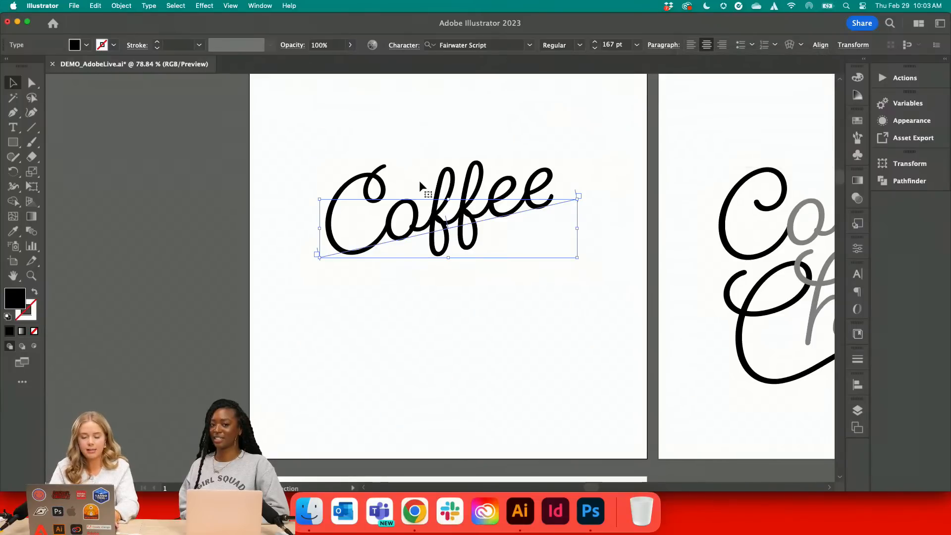
# Duplicate the Coffee text directly below the original and replace the copy's wording with "Chats"
pyautogui.moveTo(420, 184); pyautogui.dragTo(422, 285)
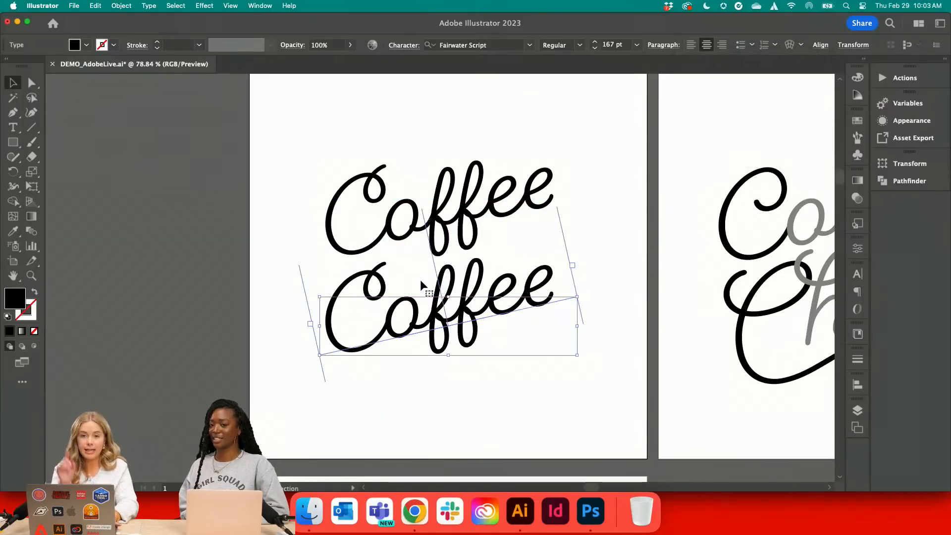
pyautogui.doubleClick(420, 280)
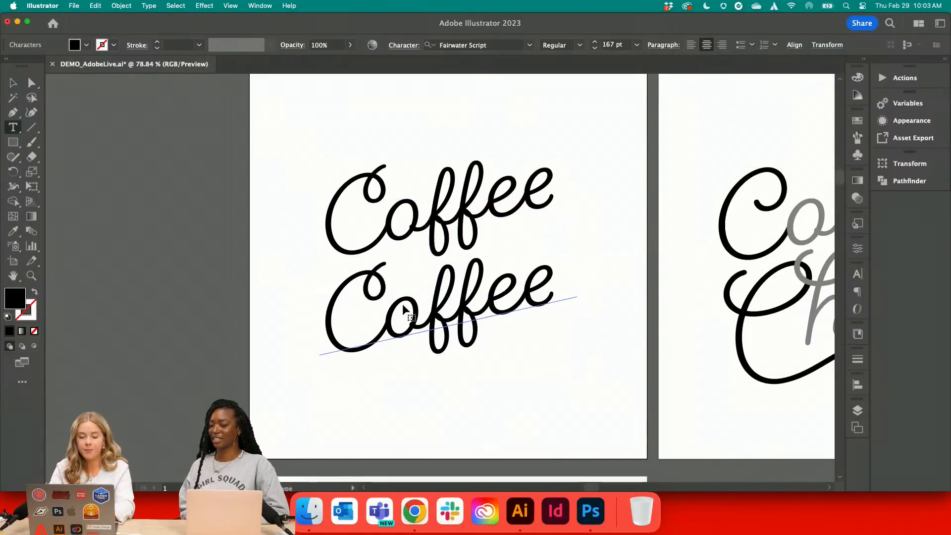
pyautogui.press('super+a')
pyautogui.write('Chats')
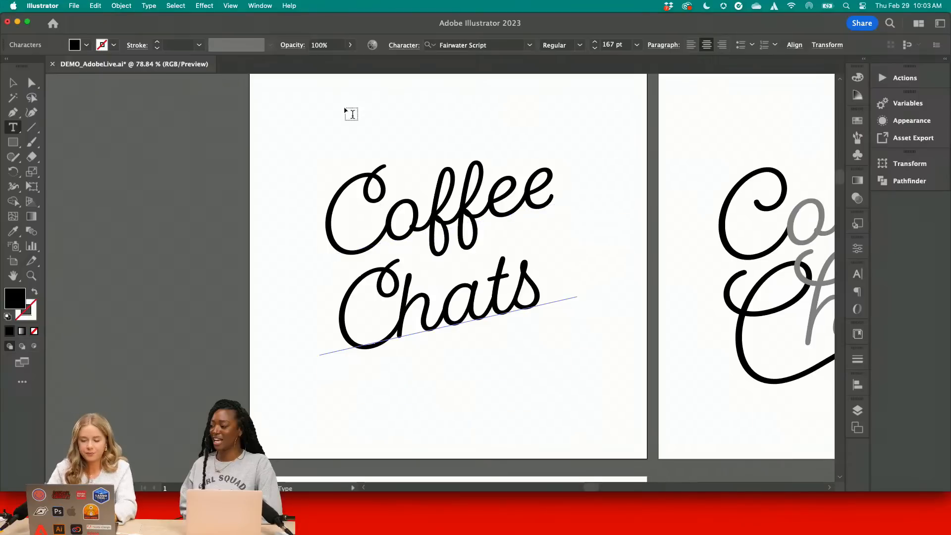
# Try an alternate C in Coffee and replace it with the ss16 alternate from the full set of glyphs
pyautogui.moveTo(392, 197); pyautogui.dragTo(338, 197)
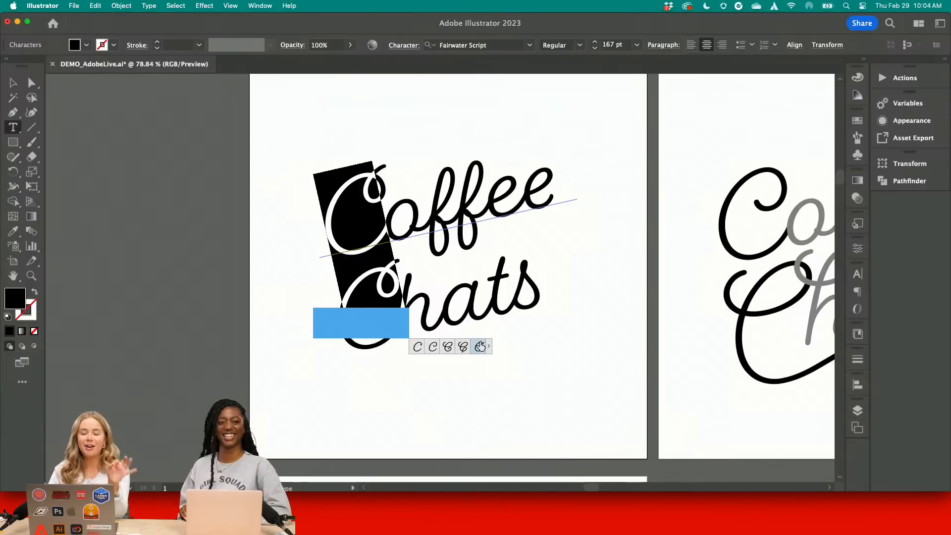
pyautogui.click(479, 347)
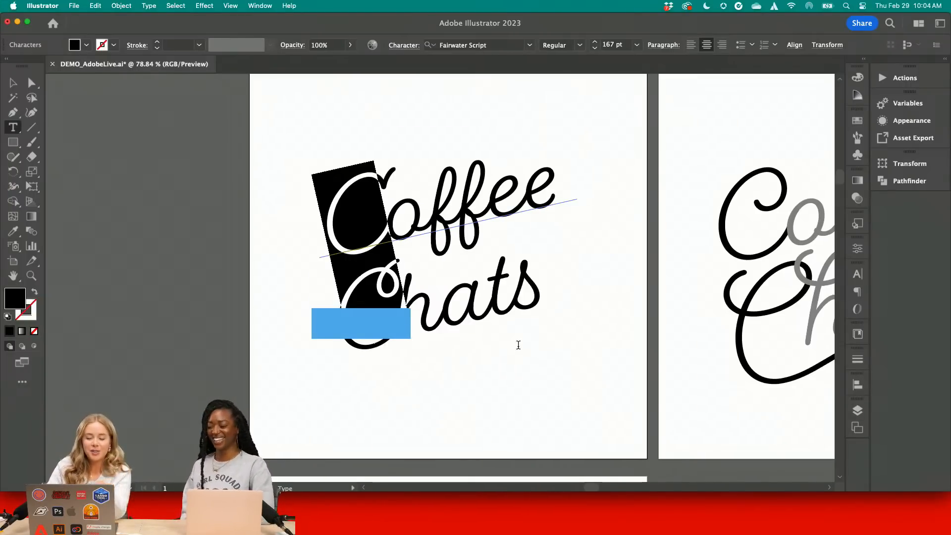
pyautogui.moveTo(388, 195); pyautogui.dragTo(338, 196)
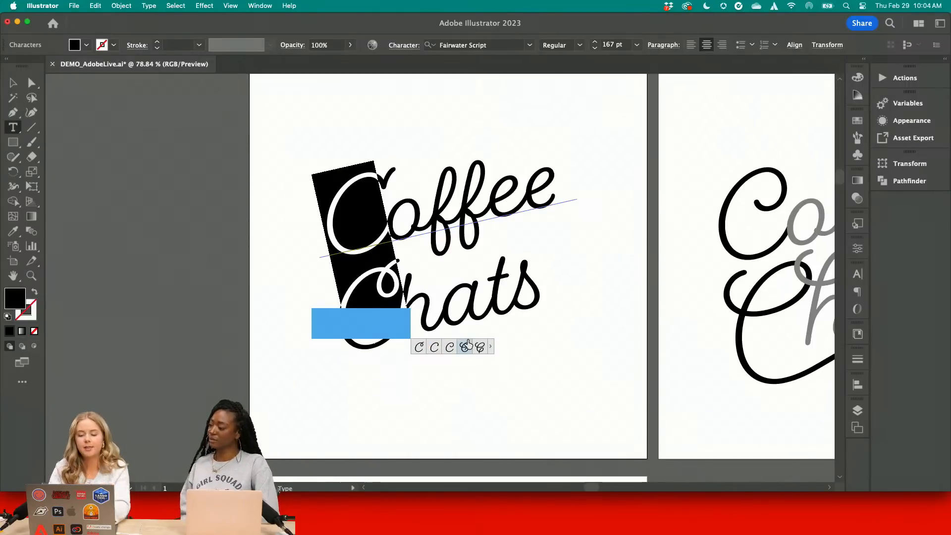
pyautogui.click(492, 349)
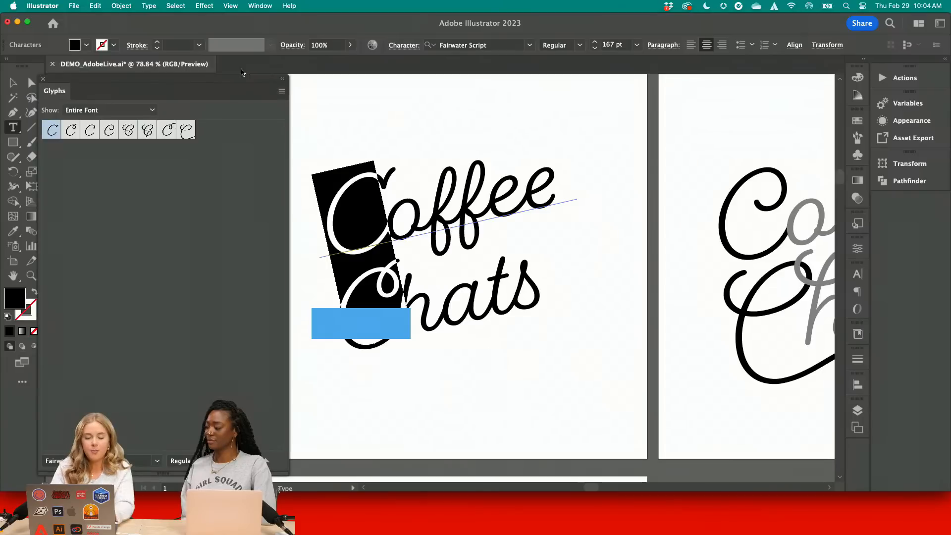
pyautogui.doubleClick(110, 131)
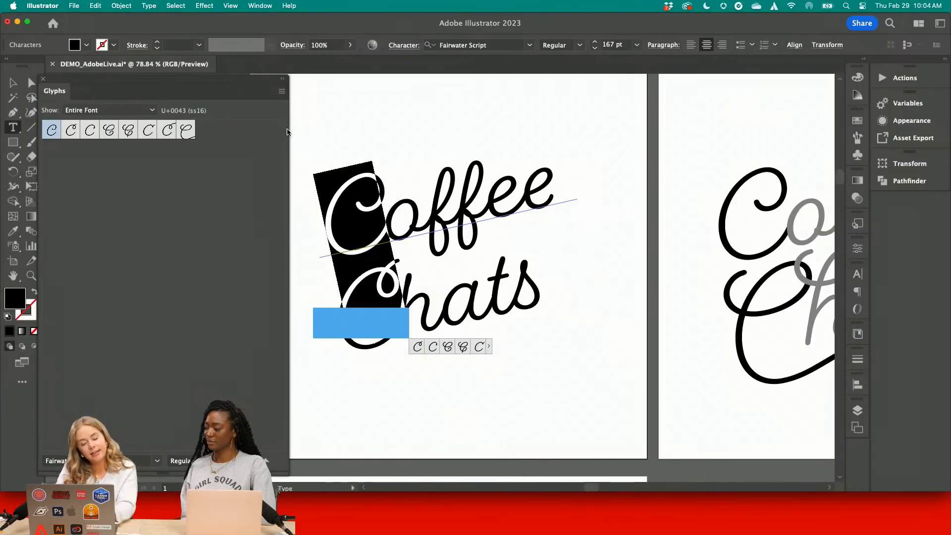
pyautogui.click(480, 192)
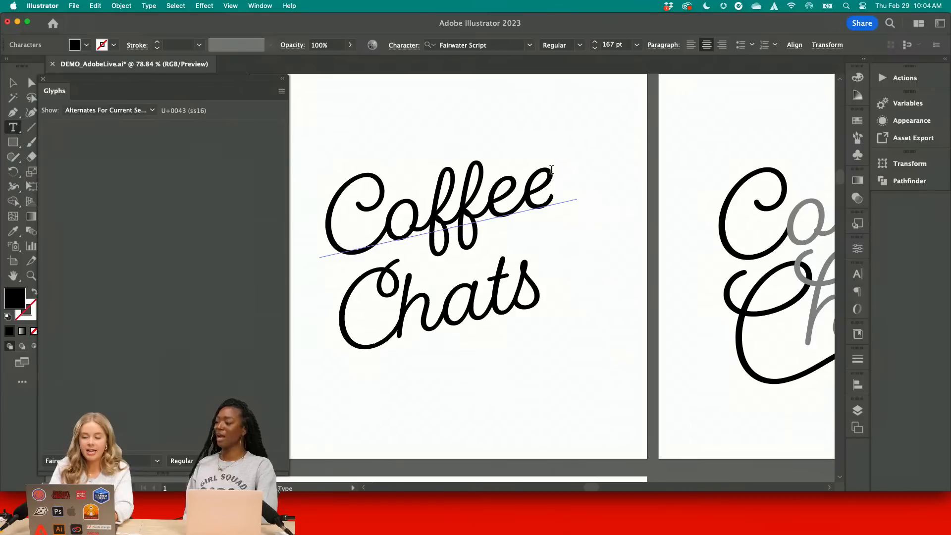
# Replace the last e of Coffee with the alternate glyph whose swash sweeps back over the word
pyautogui.moveTo(564, 176); pyautogui.dragTo(533, 170)
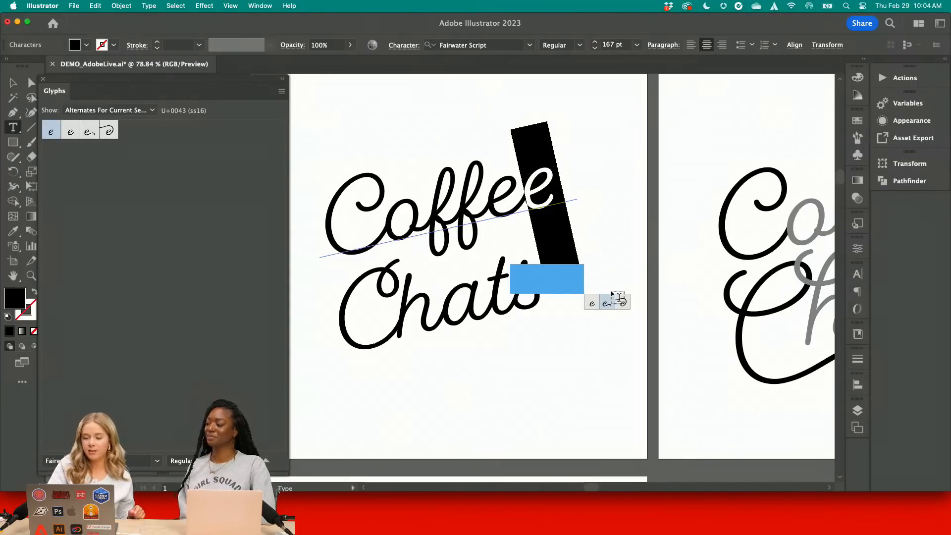
pyautogui.click(622, 303)
pyautogui.click(498, 158)
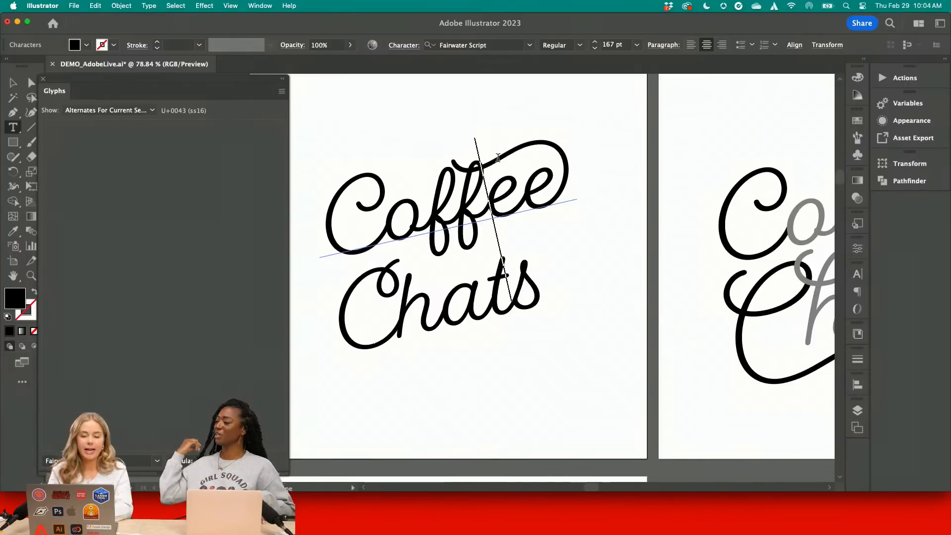
# Replace the C of Chats with the ss16 alternate glyph whose long swash sweeps beneath the word
pyautogui.moveTo(355, 271); pyautogui.dragTo(346, 271)
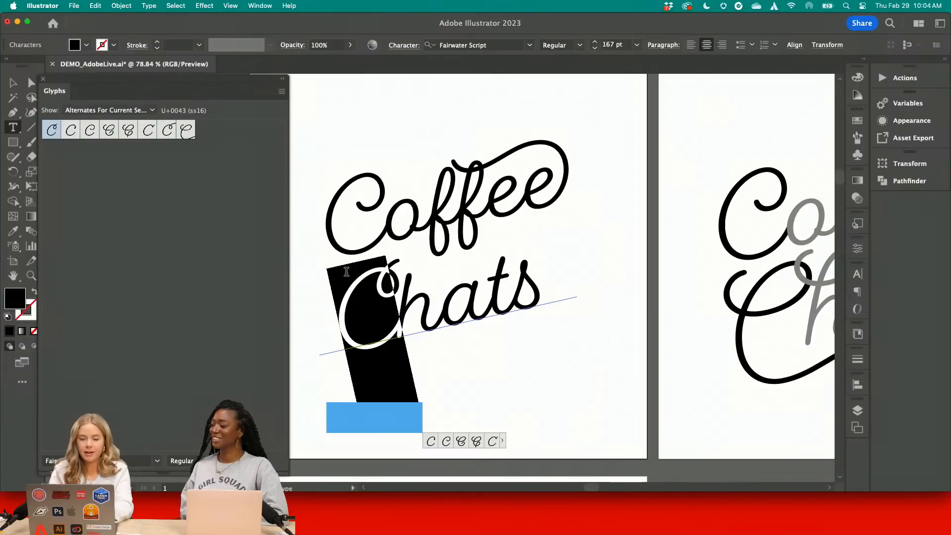
pyautogui.doubleClick(186, 130)
pyautogui.click(367, 291)
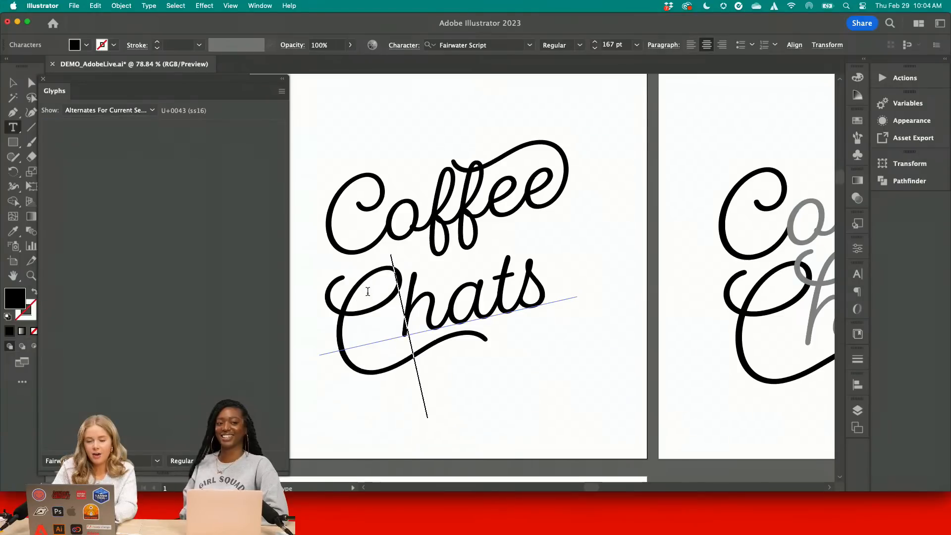
pyautogui.moveTo(382, 287); pyautogui.dragTo(339, 289)
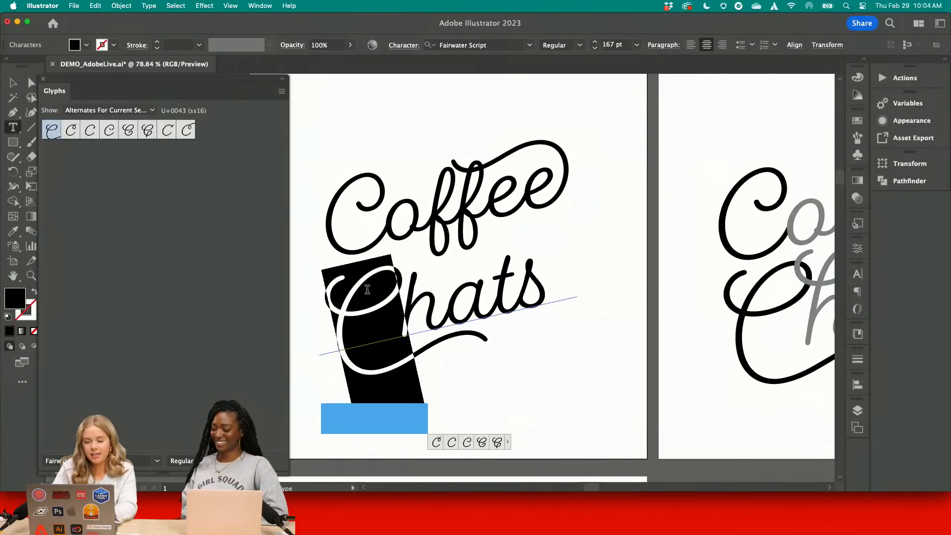
# Replace the h of Chats with its Titling alternate that has a looped swash at the top
pyautogui.click(425, 286)
pyautogui.moveTo(425, 286); pyautogui.dragTo(410, 286)
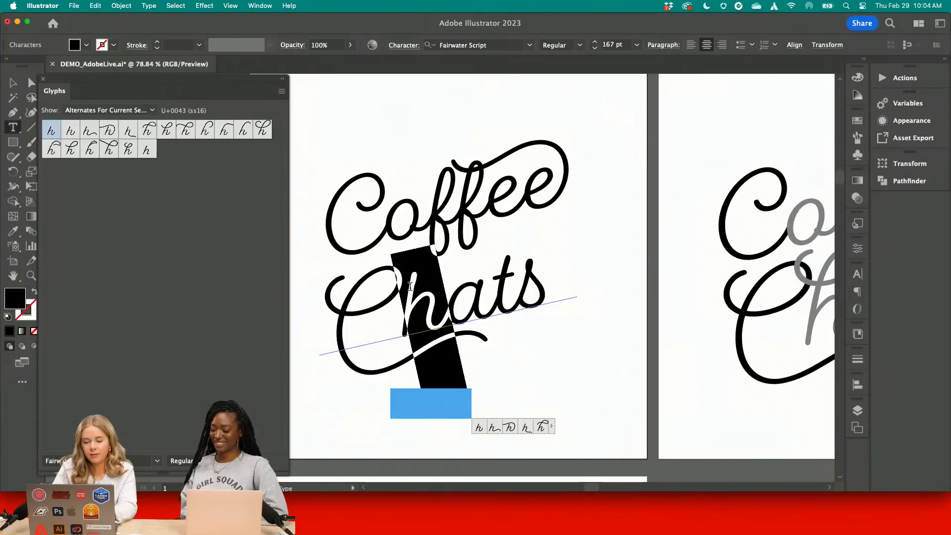
pyautogui.doubleClick(128, 149)
pyautogui.click(392, 276)
pyautogui.press('Escape')
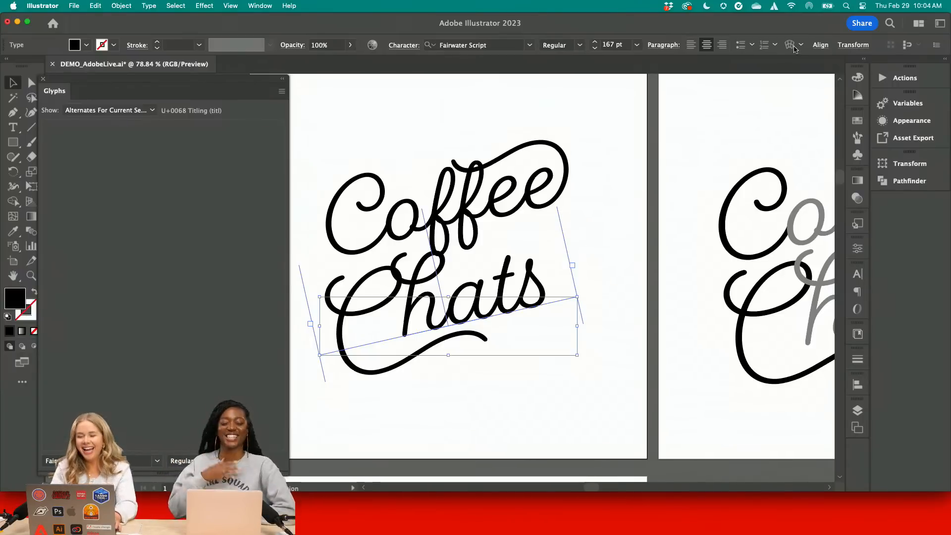
# Center the Chats text horizontally on the artboard and compare its position with the Coffee text
pyautogui.click(820, 45)
pyautogui.click(709, 84)
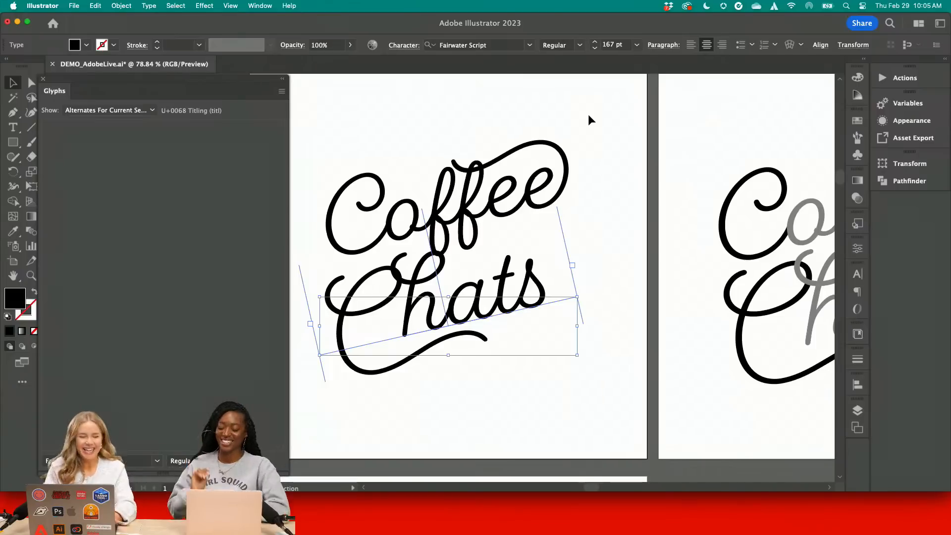
pyautogui.click(509, 141)
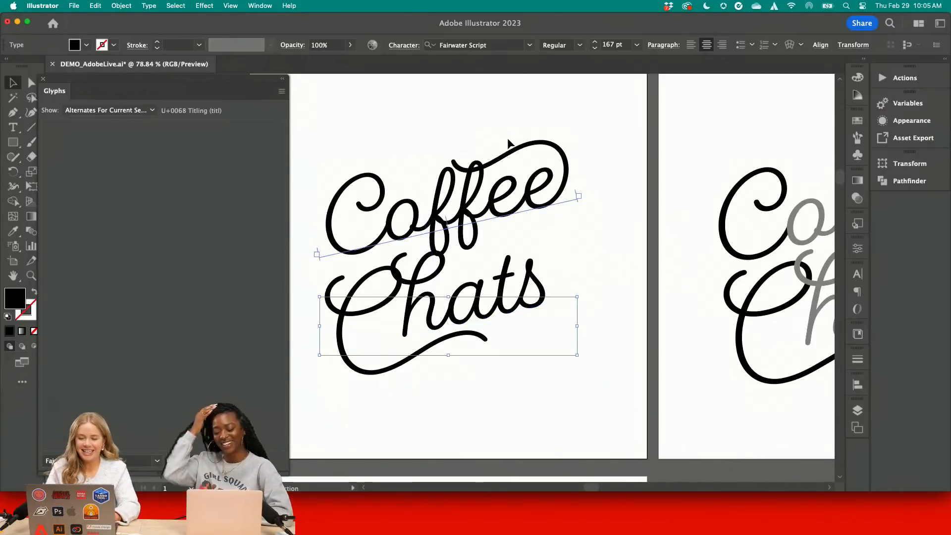
pyautogui.keyDown('shift'); pyautogui.click(481, 322); pyautogui.keyUp('shift')
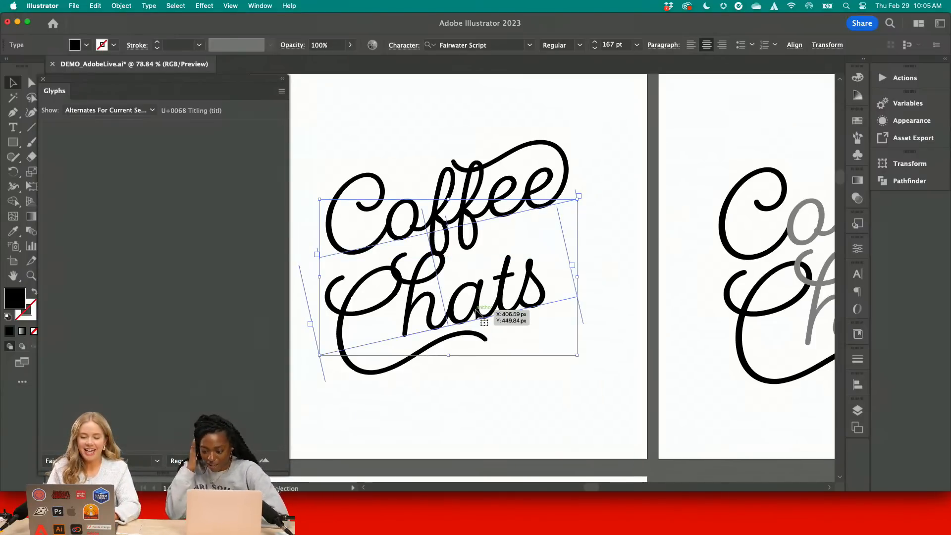
pyautogui.click(486, 410)
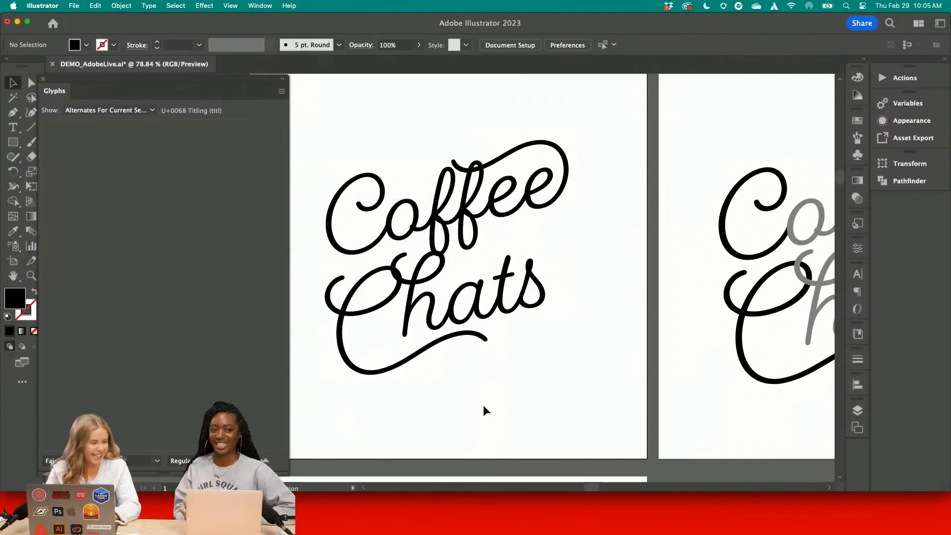
# Try moving the Chats text slightly to the right and center it horizontally on the artboard again
pyautogui.moveTo(477, 341); pyautogui.dragTo(492, 340)
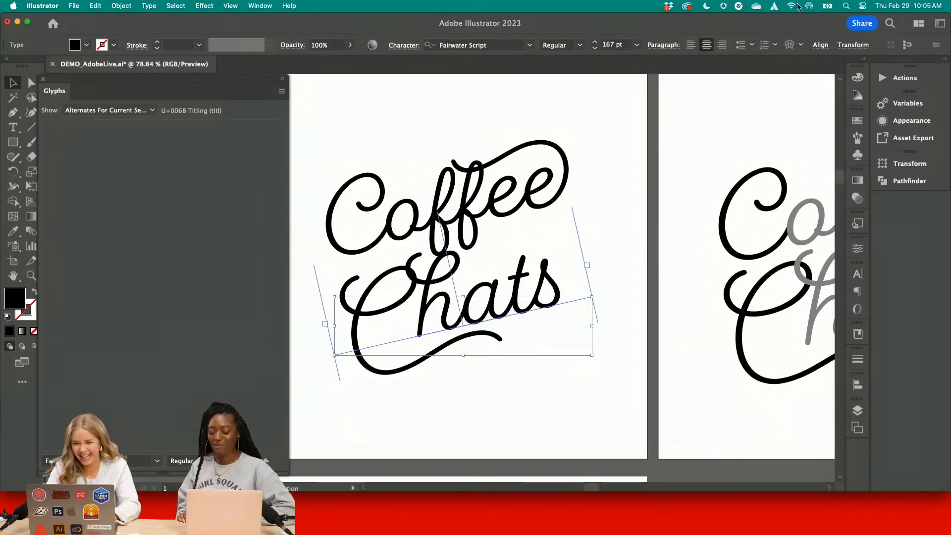
pyautogui.click(820, 45)
pyautogui.click(711, 80)
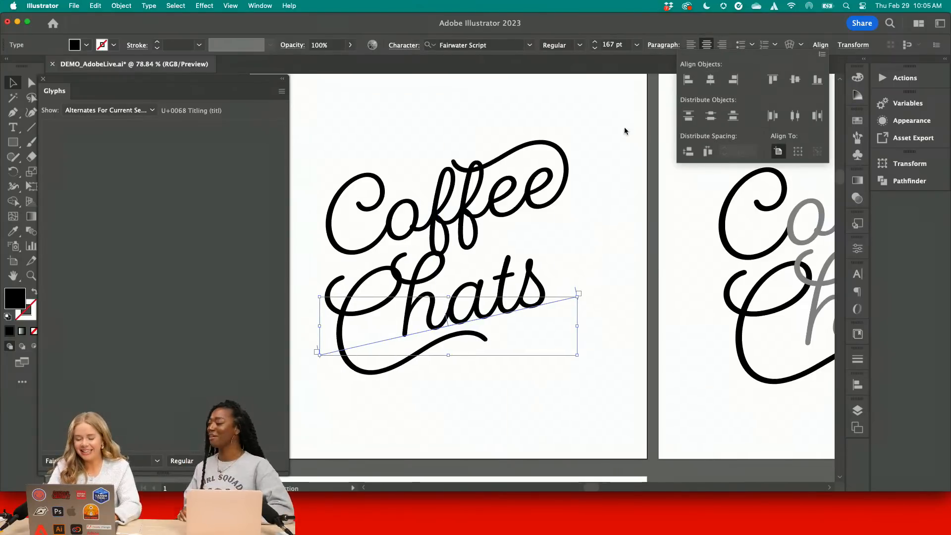
# Close the Glyphs panel and move the Chats text slightly upward, closer to the Coffee text
pyautogui.click(620, 157)
pyautogui.click(621, 157)
pyautogui.moveTo(645, 283); pyautogui.dragTo(462, 174)
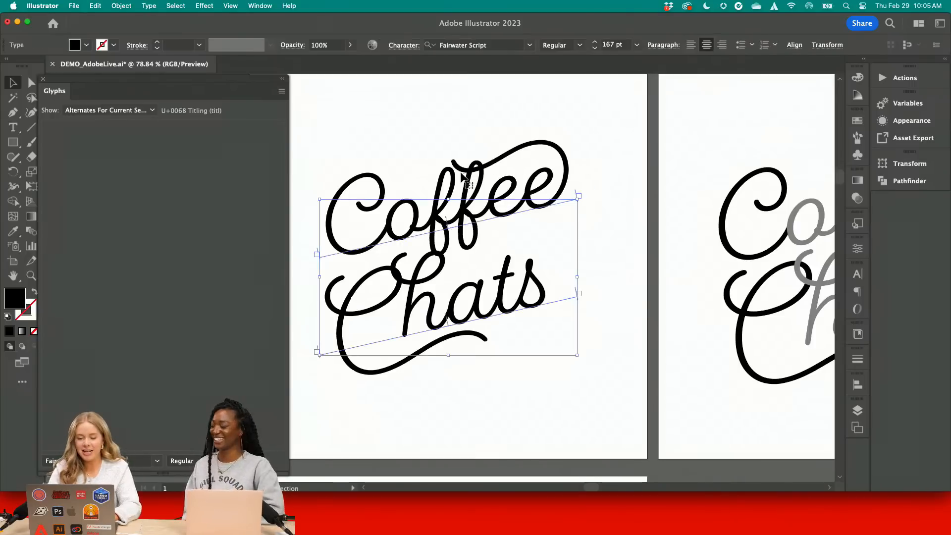
pyautogui.click(44, 78)
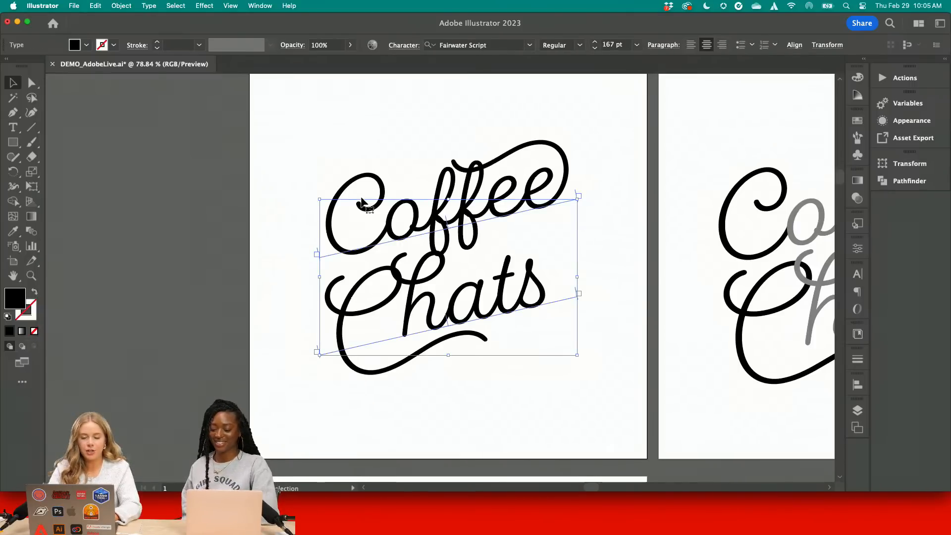
pyautogui.click(202, 183)
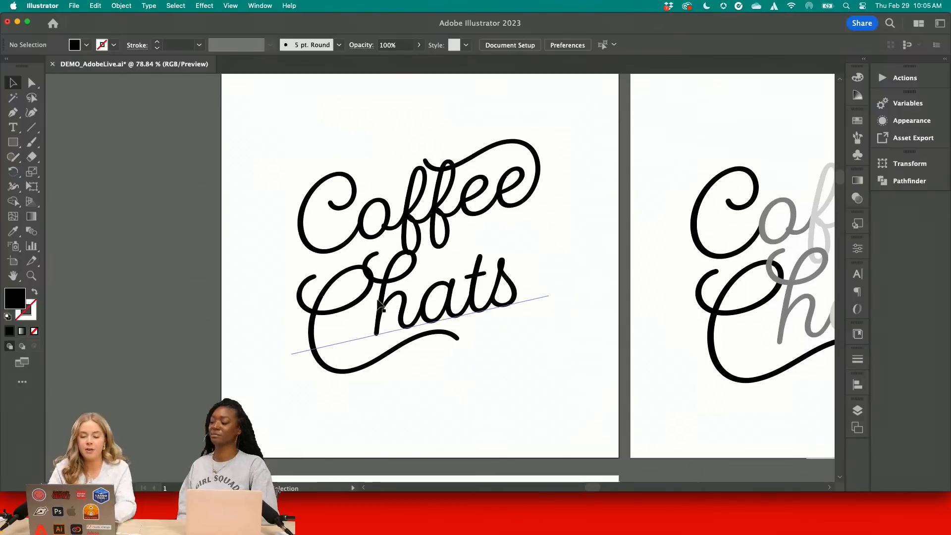
pyautogui.moveTo(379, 300); pyautogui.dragTo(379, 294)
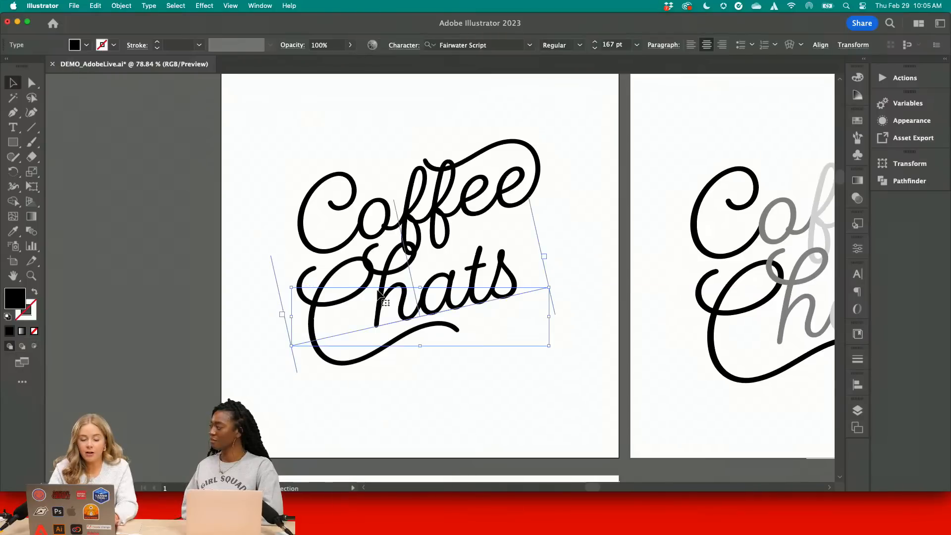
pyautogui.click(105, 144)
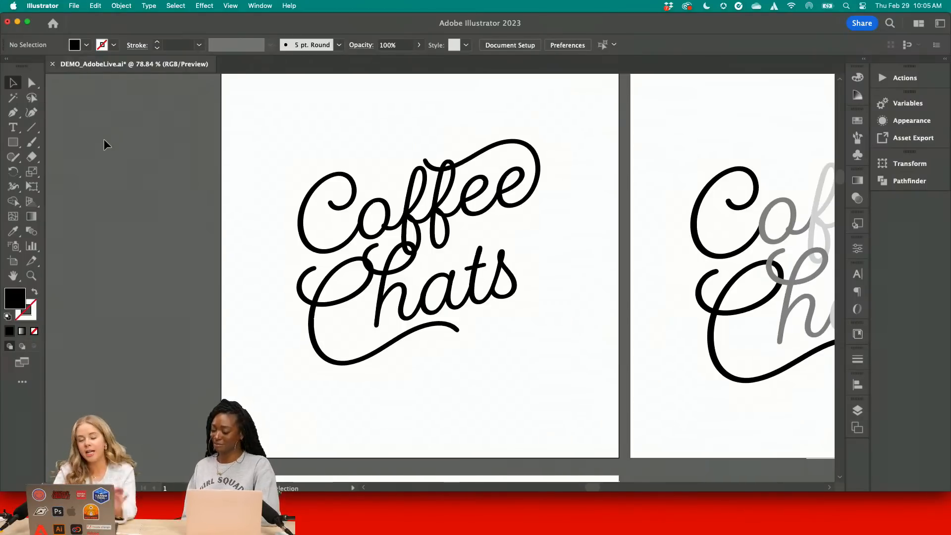
# Convert both the Coffee and Chats texts to outlines and ungroup them into separate letter shapes
pyautogui.moveTo(278, 151); pyautogui.dragTo(519, 358)
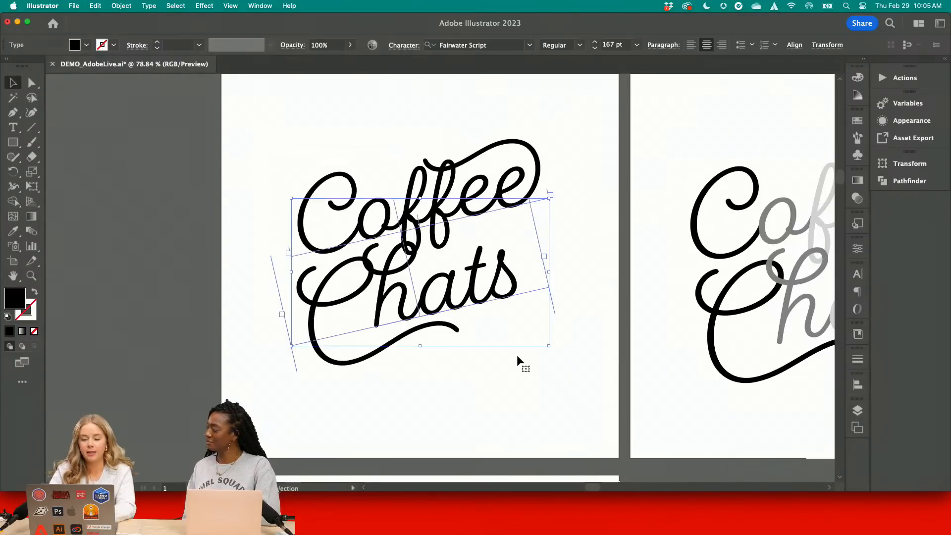
pyautogui.click(150, 5)
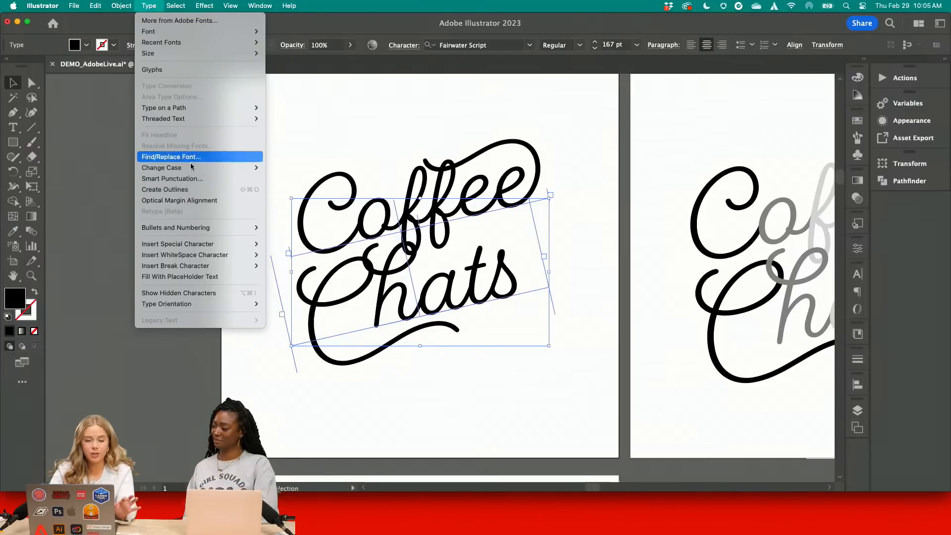
pyautogui.click(191, 189)
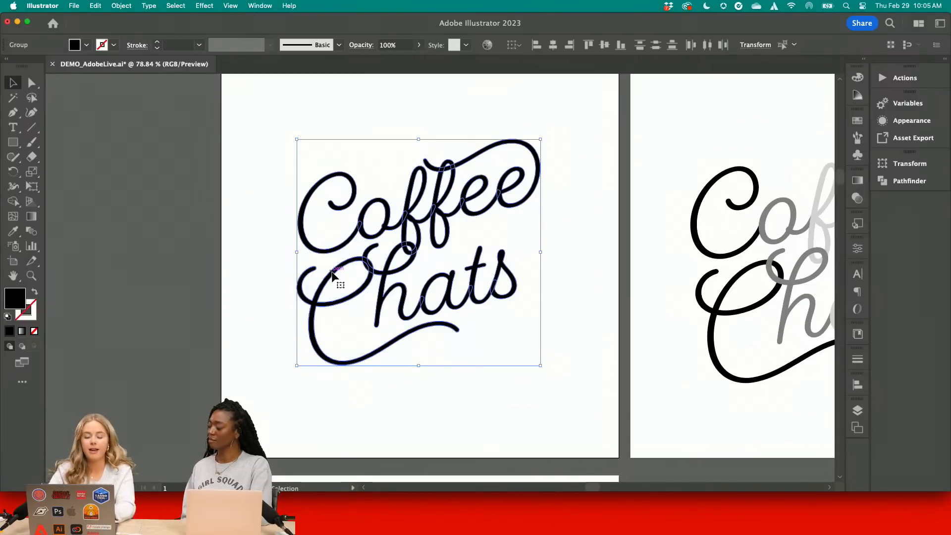
pyautogui.rightClick(332, 273)
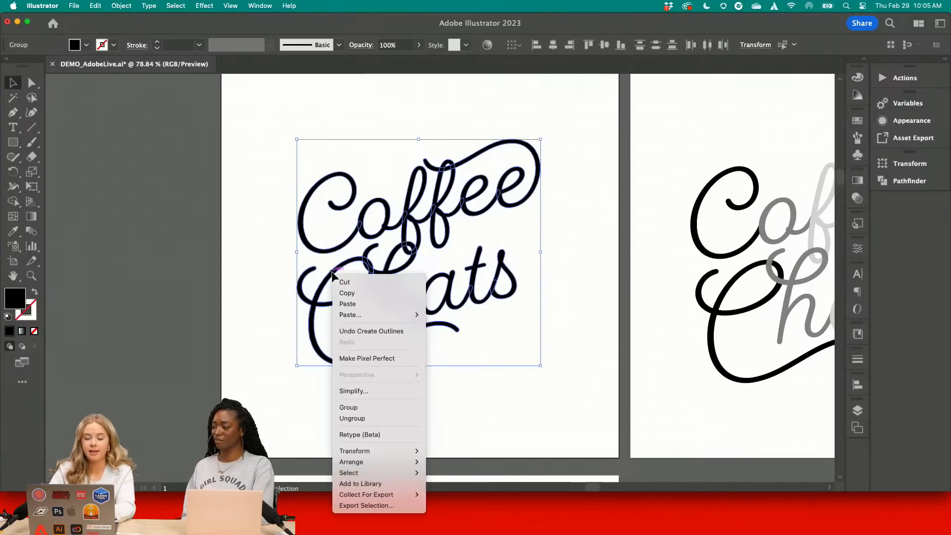
pyautogui.click(385, 420)
pyautogui.click(440, 415)
# Examine up close how the swashes of the outlined C and h in Chats overlap
pyautogui.scroll(5, 416, 319)
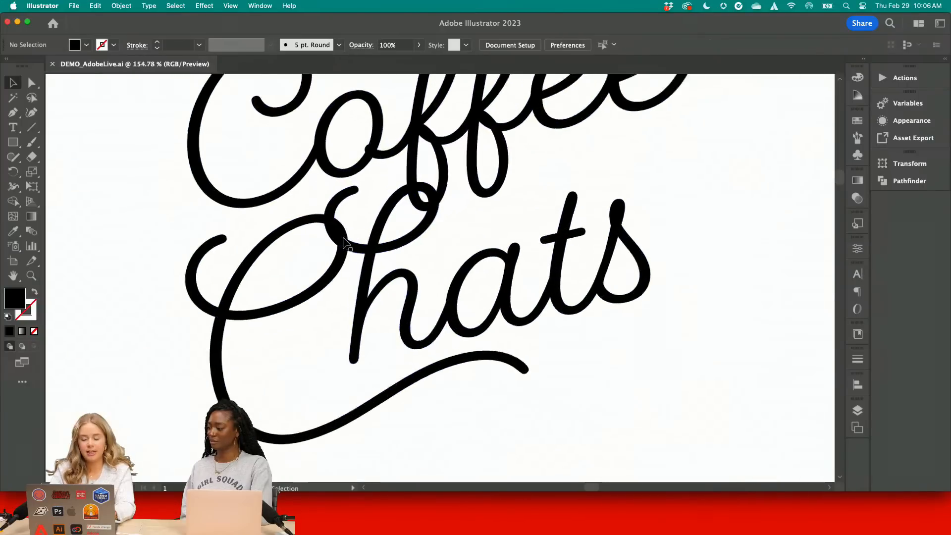
pyautogui.scroll(3, 347, 255)
pyautogui.moveTo(318, 300)
pyautogui.mouseDown()
pyautogui.moveTo(348, 282)
pyautogui.moveTo(329, 288)
pyautogui.mouseUp()
pyautogui.click(300, 374)
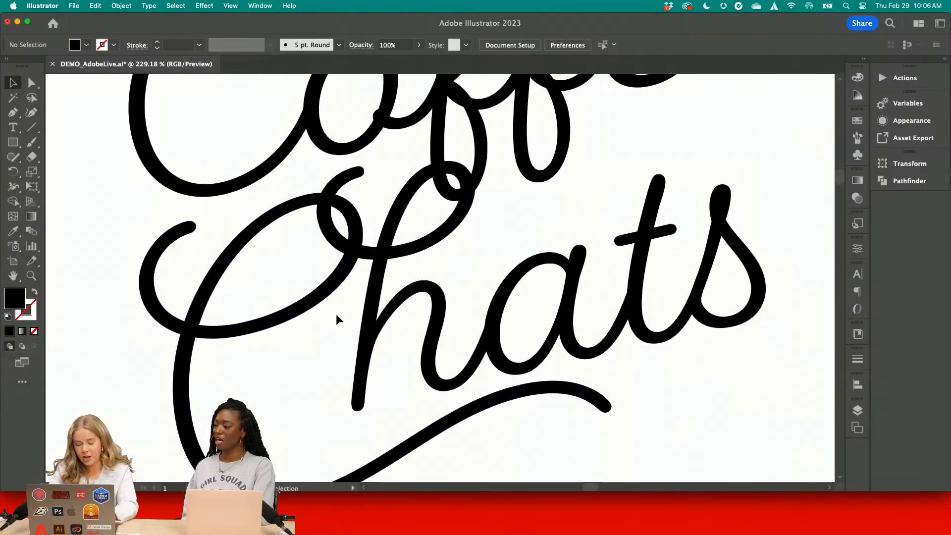
pyautogui.scroll(-5, 337, 320)
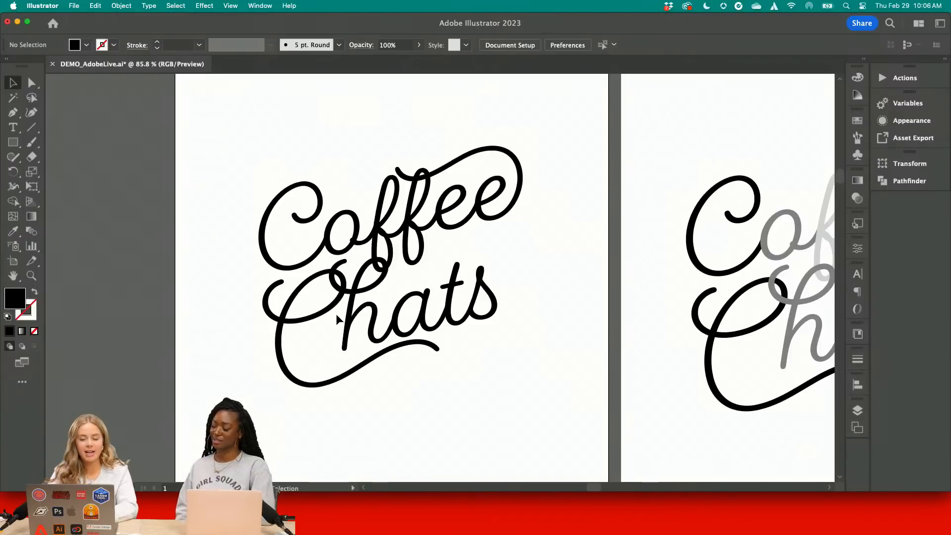
# Fill the o and the first e of Coffee with a medium gray
pyautogui.scroll(3, 336, 320)
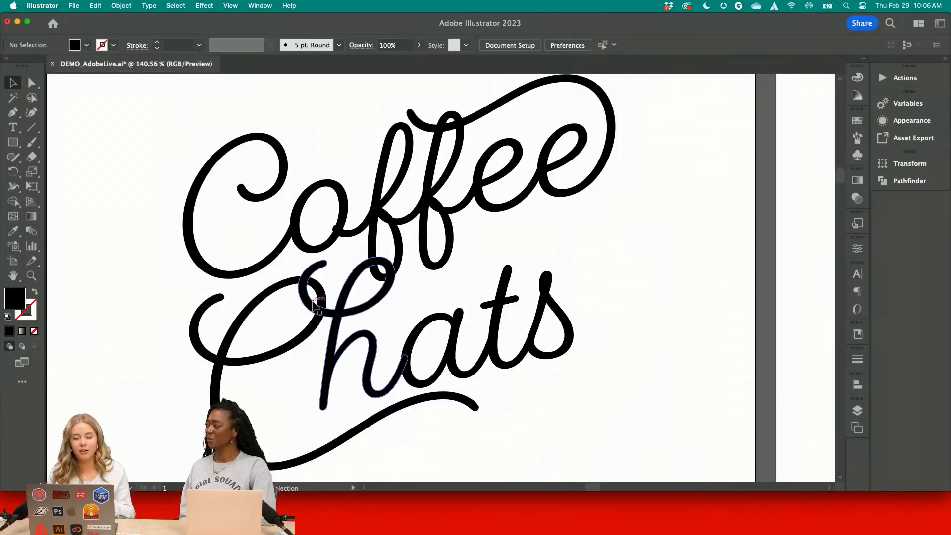
pyautogui.click(336, 192)
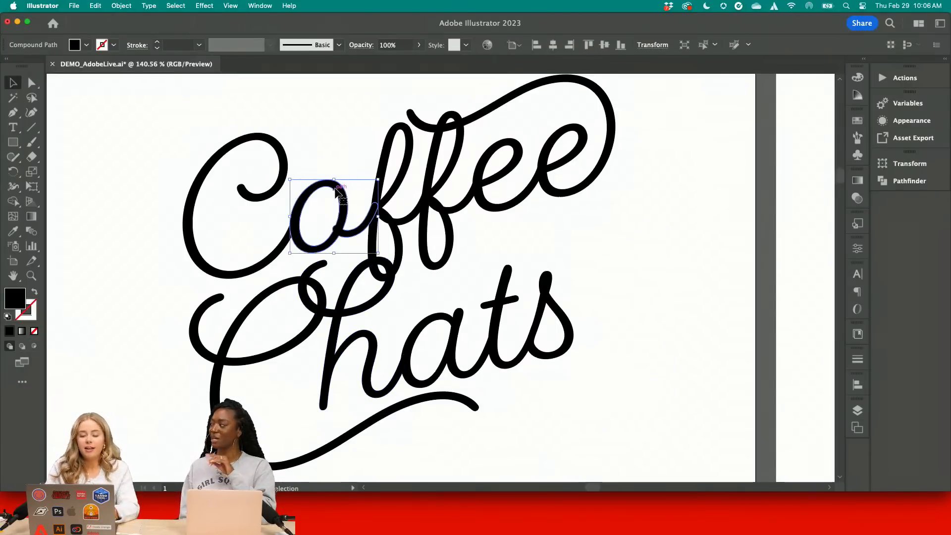
pyautogui.keyDown('shift'); pyautogui.click(484, 155); pyautogui.keyUp('shift')
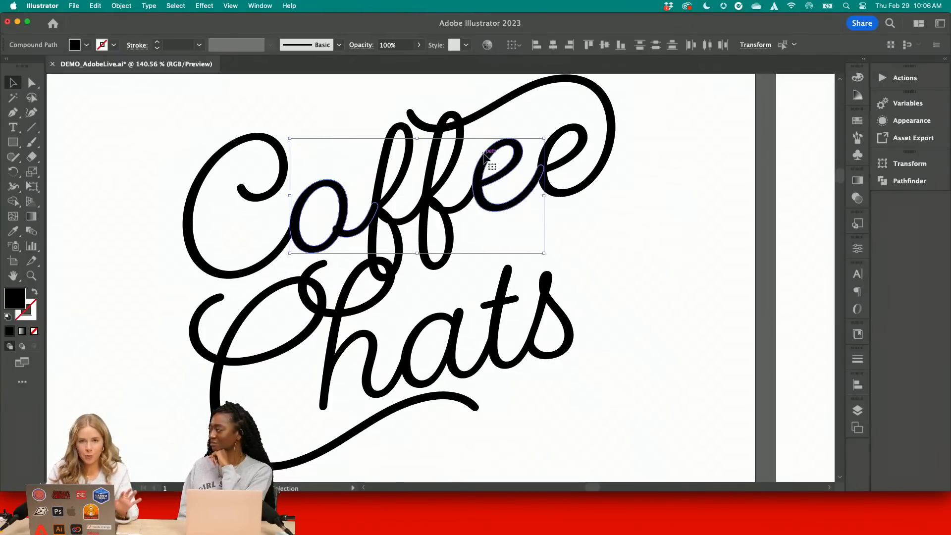
pyautogui.click(86, 46)
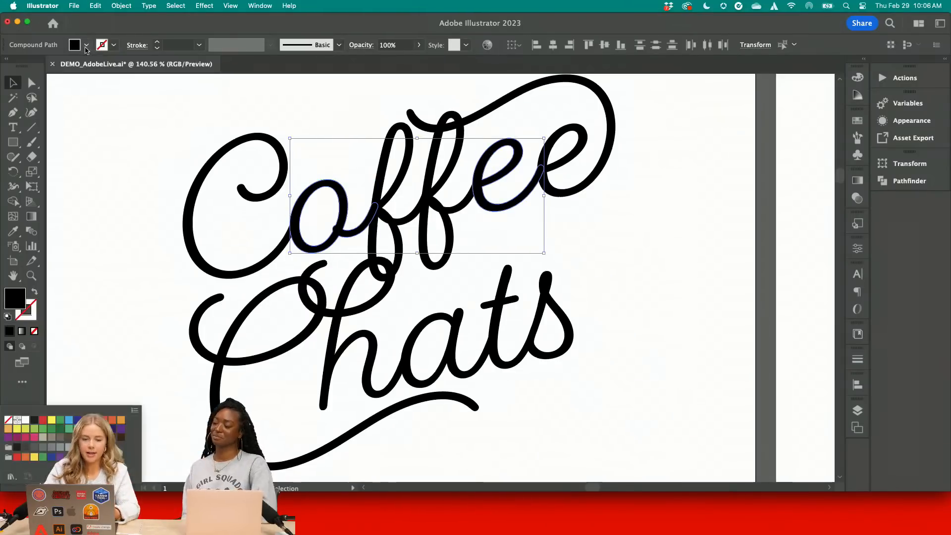
pyautogui.click(43, 447)
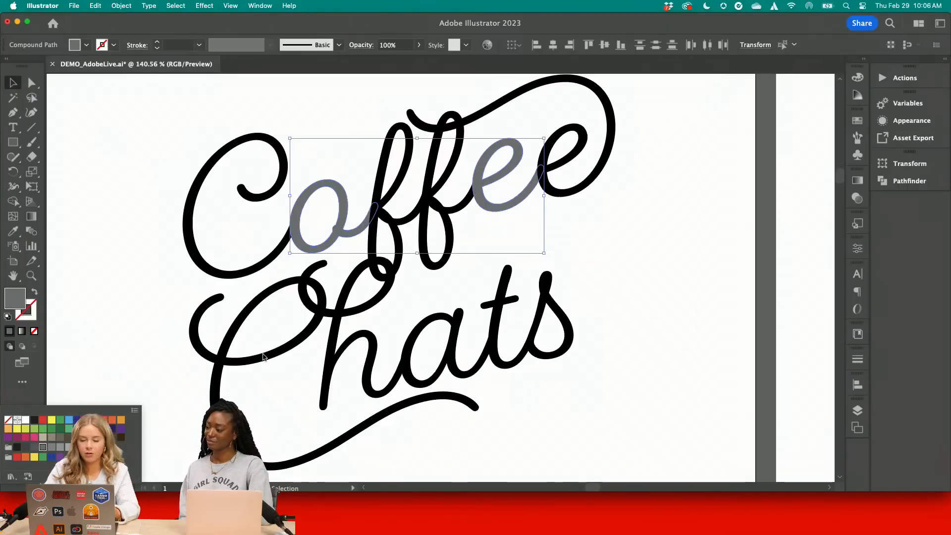
# Fill the first f of Coffee with a light gray swatch
pyautogui.click(385, 187)
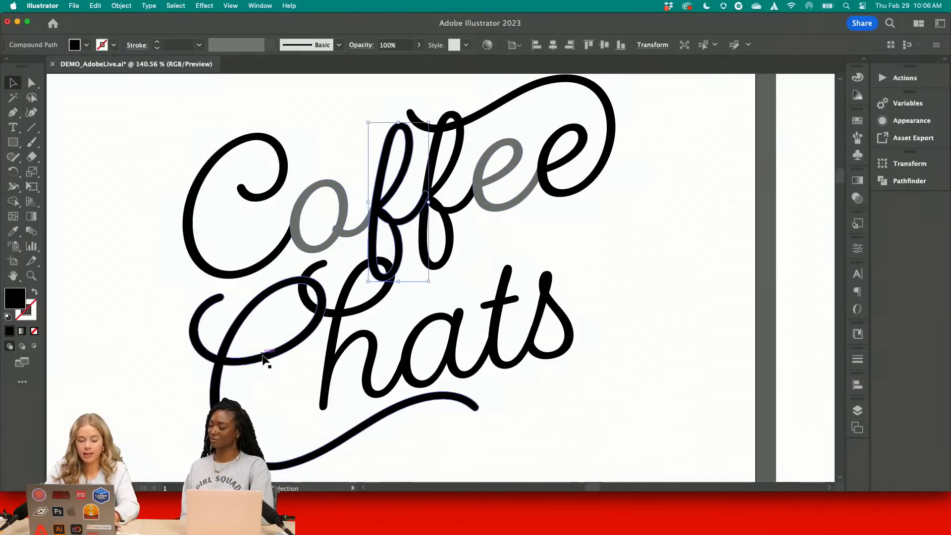
pyautogui.click(86, 46)
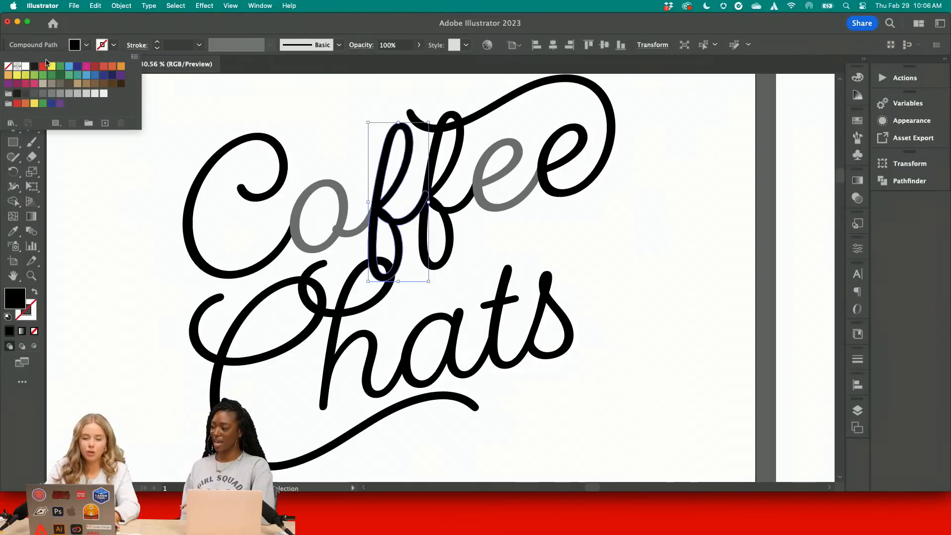
pyautogui.click(88, 94)
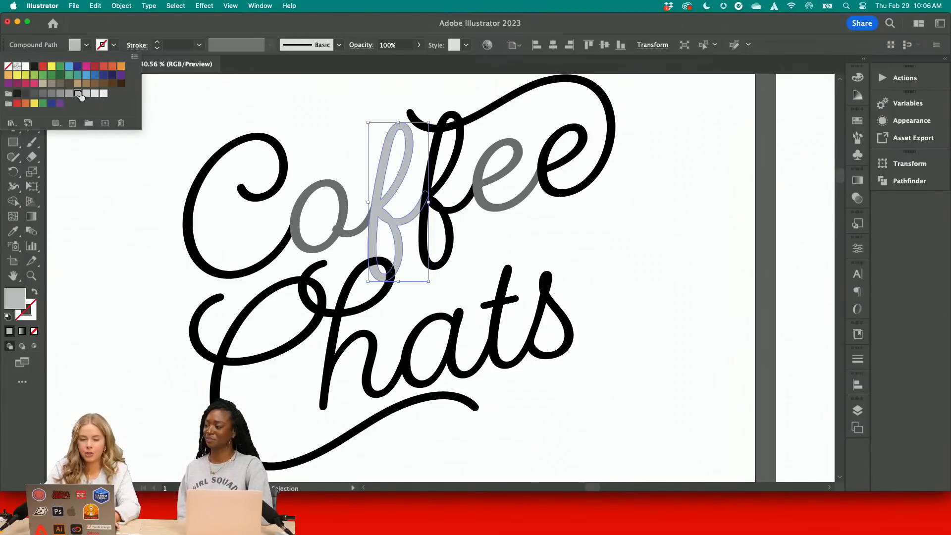
pyautogui.click(200, 195)
# Recolor the h and s of Chats with the medium gray sampled from the o of Coffee using the Eyedropper
pyautogui.click(340, 312)
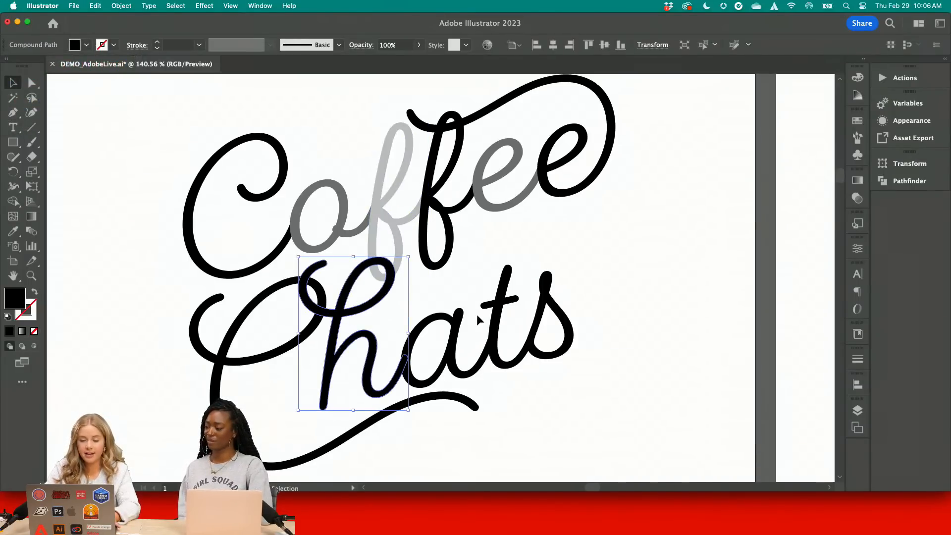
pyautogui.keyDown('shift'); pyautogui.click(554, 309); pyautogui.keyUp('shift')
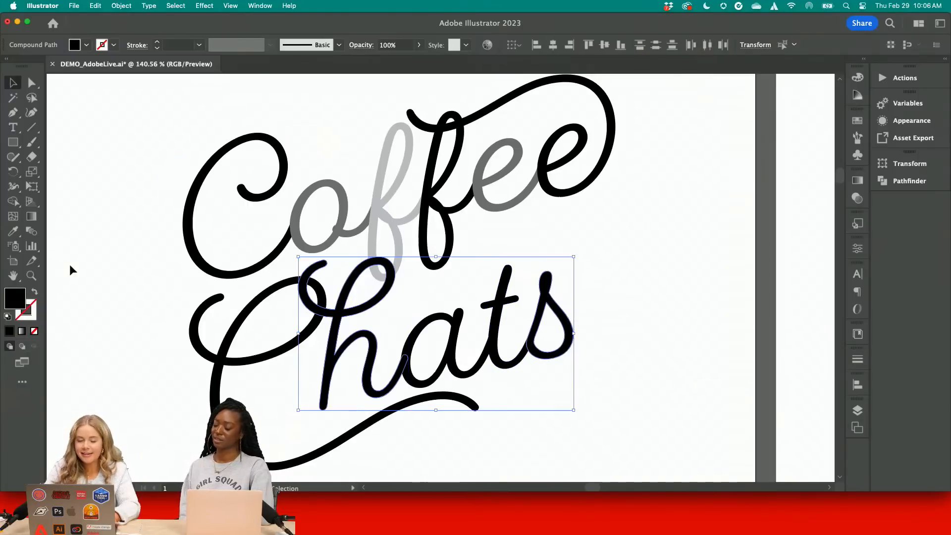
pyautogui.click(14, 231)
pyautogui.click(300, 194)
pyautogui.click(14, 82)
pyautogui.click(183, 102)
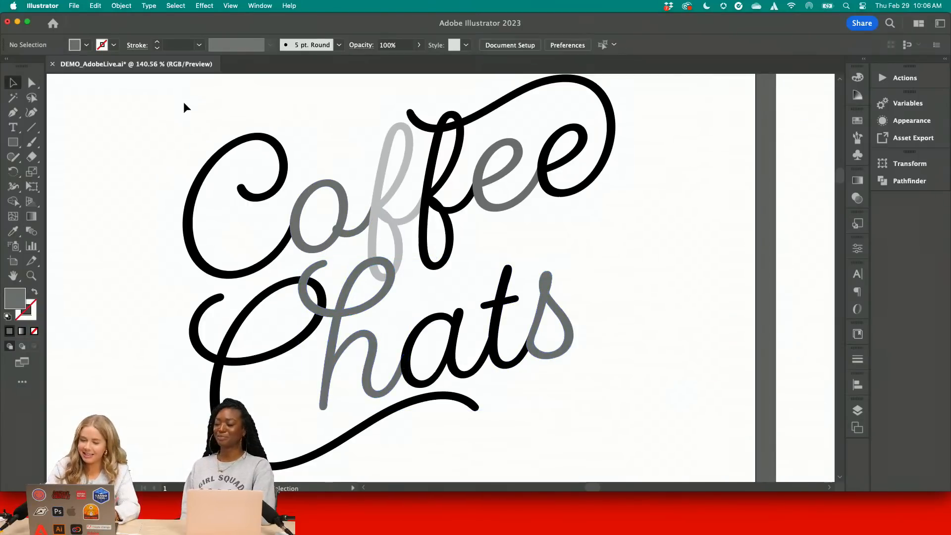
# Recolor the a of Chats with the light gray sampled from the first f of Coffee using the Eyedropper
pyautogui.click(435, 323)
pyautogui.click(14, 231)
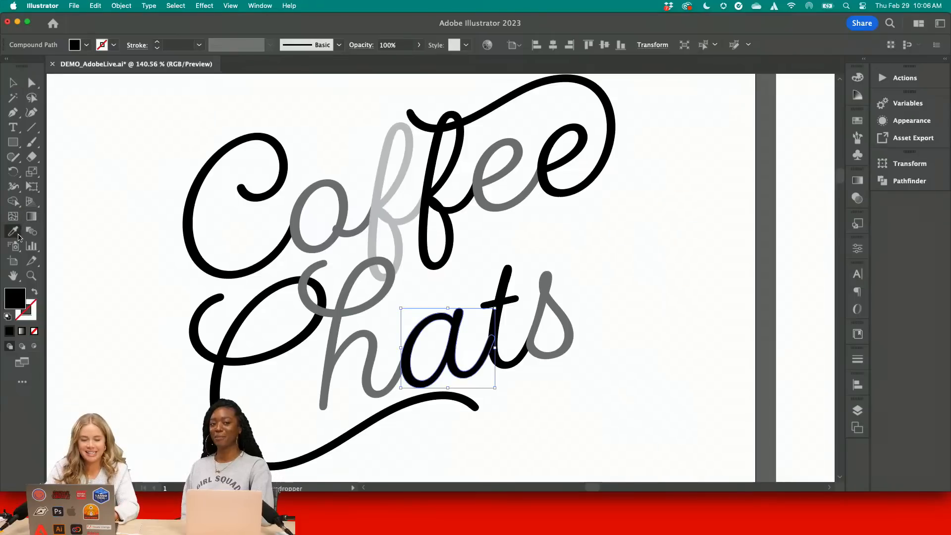
pyautogui.click(382, 143)
pyautogui.click(14, 82)
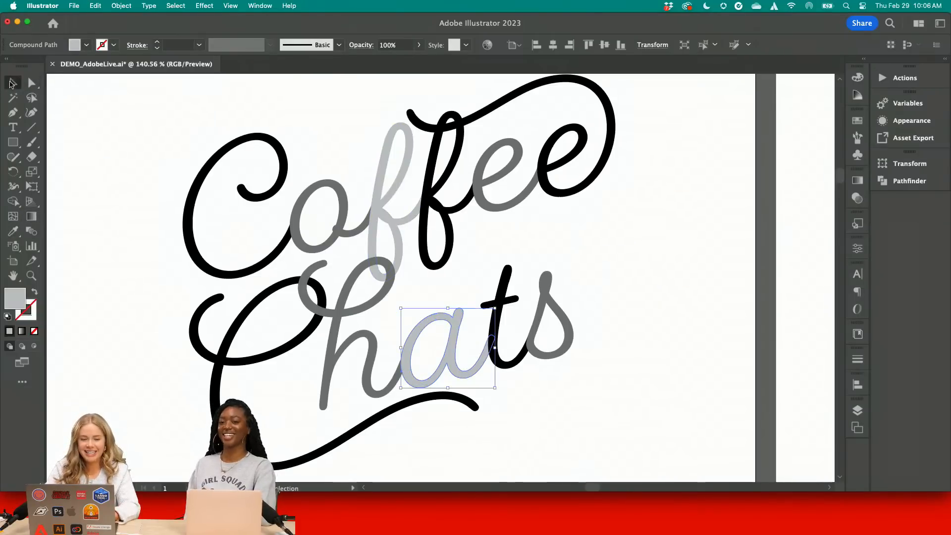
pyautogui.click(77, 115)
pyautogui.hscroll(-2, 76, 115)
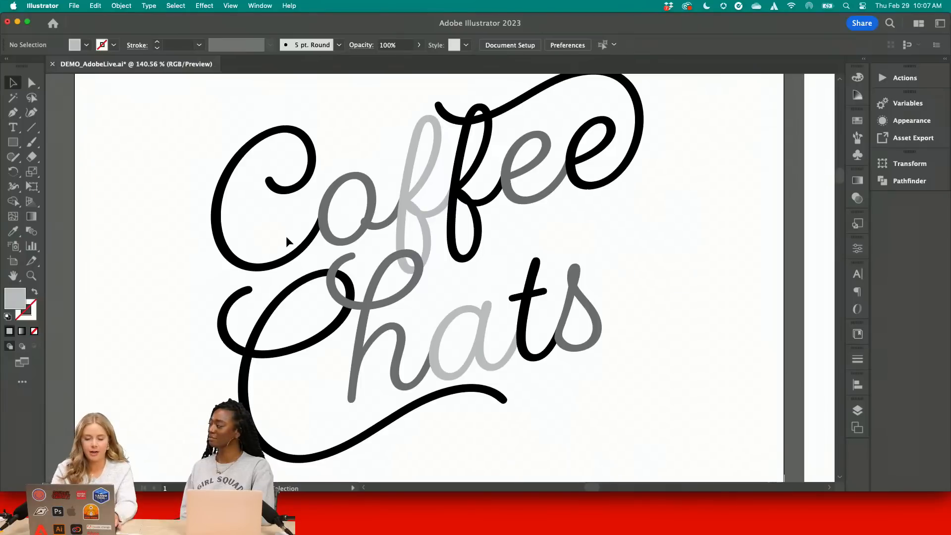
pyautogui.click(246, 356)
pyautogui.keyDown('shift'); pyautogui.click(367, 299); pyautogui.keyUp('shift')
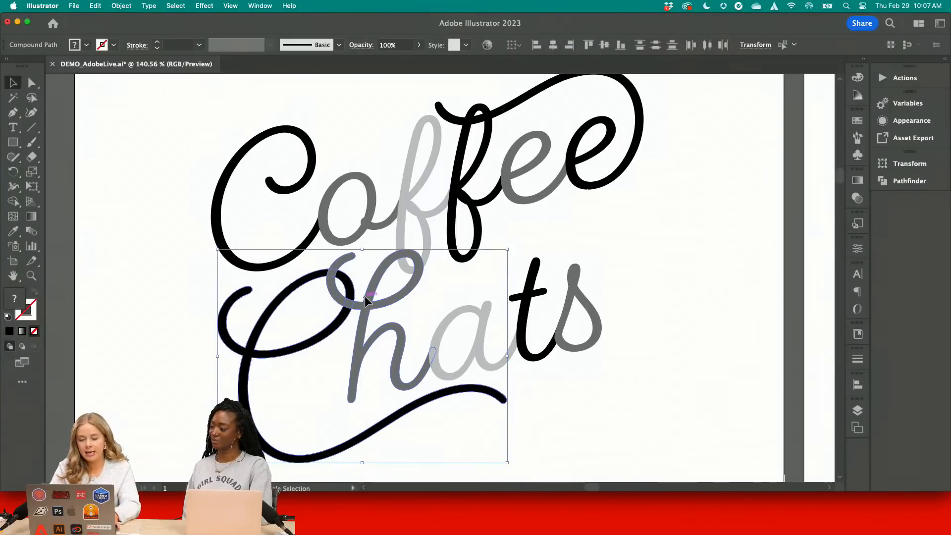
pyautogui.keyDown('shift'); pyautogui.click(406, 214); pyautogui.keyUp('shift')
pyautogui.keyDown('shift'); pyautogui.click(476, 168); pyautogui.keyUp('shift')
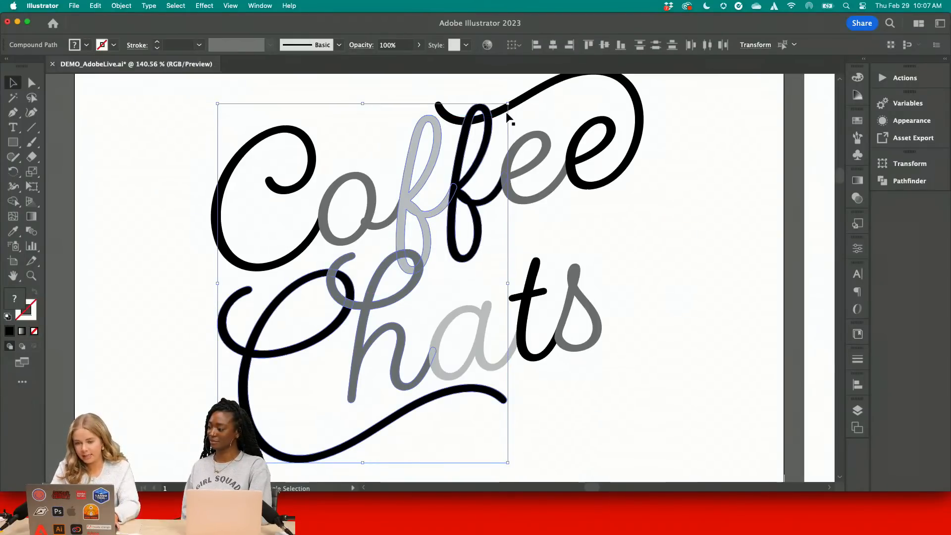
pyautogui.keyDown('shift'); pyautogui.click(503, 113); pyautogui.keyUp('shift')
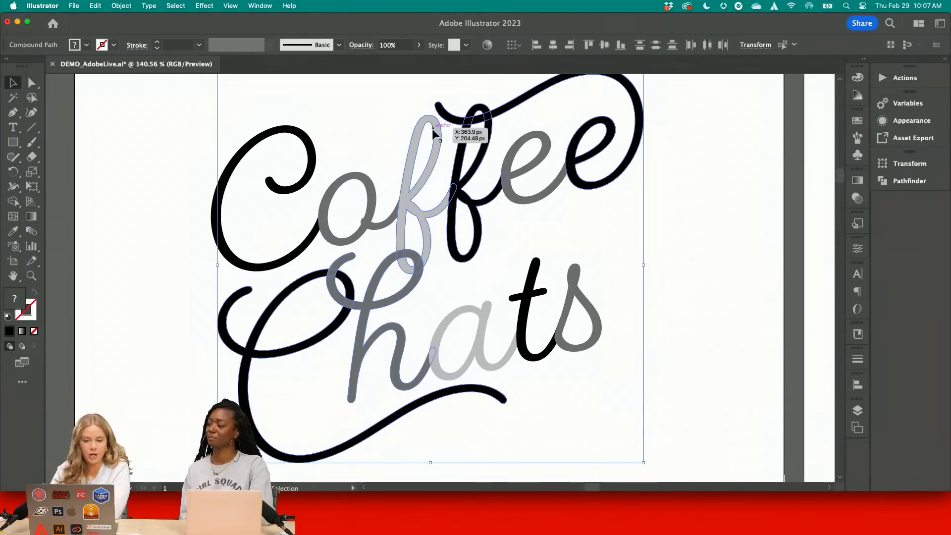
pyautogui.click(517, 128)
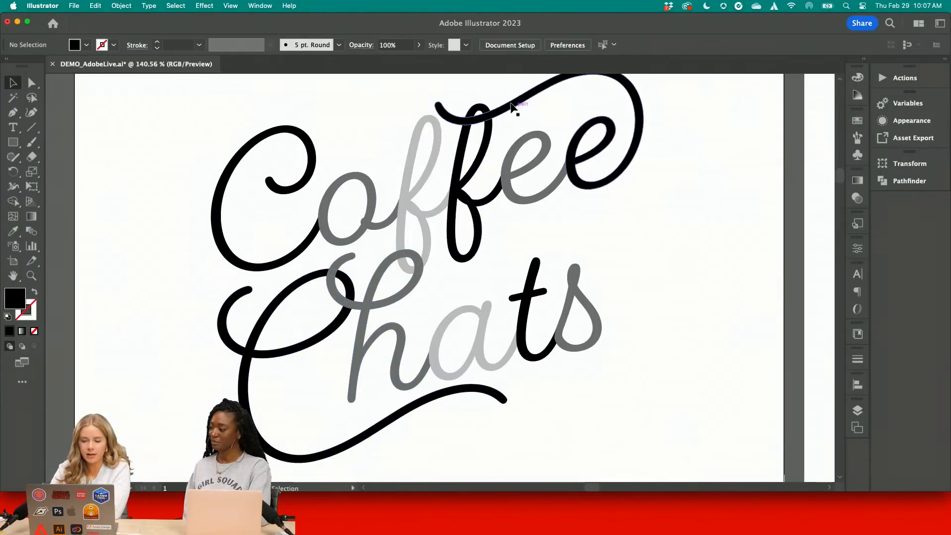
# Recolor the last e of Coffee and its swash with the light gray sampled from the first f
pyautogui.click(516, 107)
pyautogui.press('i')
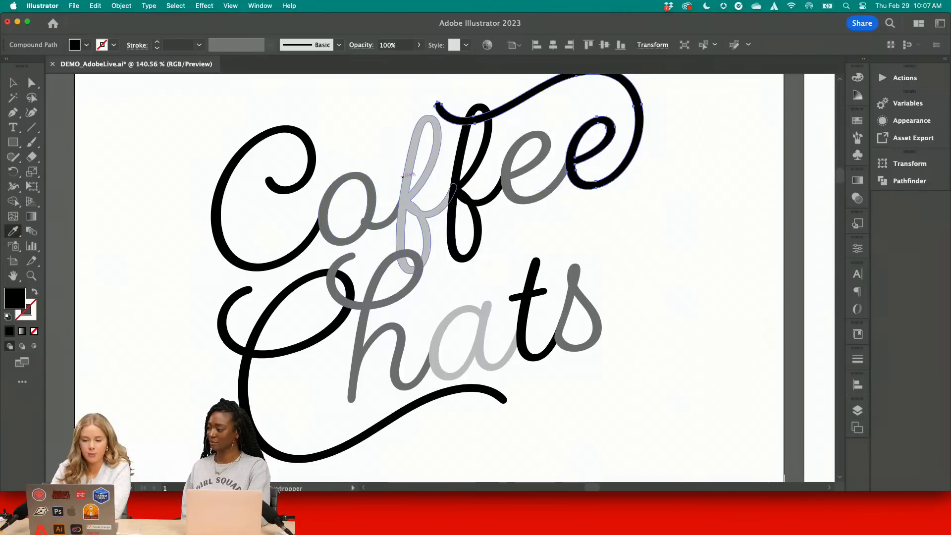
pyautogui.click(411, 189)
pyautogui.press('v')
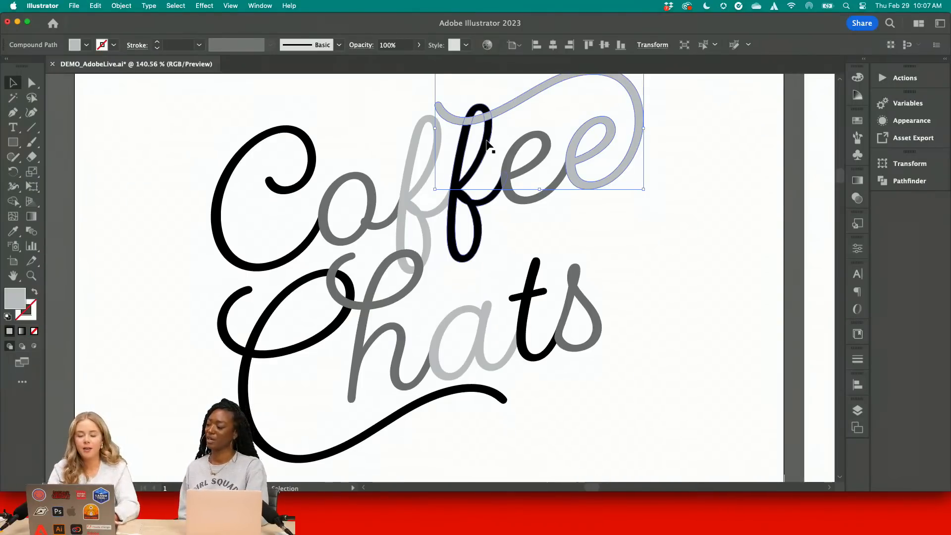
# Select both f's and the last e of Coffee together with the C and h of Chats
pyautogui.keyDown('shift'); pyautogui.click(487, 142); pyautogui.keyUp('shift')
pyautogui.keyDown('shift'); pyautogui.click(393, 259); pyautogui.keyUp('shift')
pyautogui.keyDown('shift'); pyautogui.click(390, 244); pyautogui.keyUp('shift')
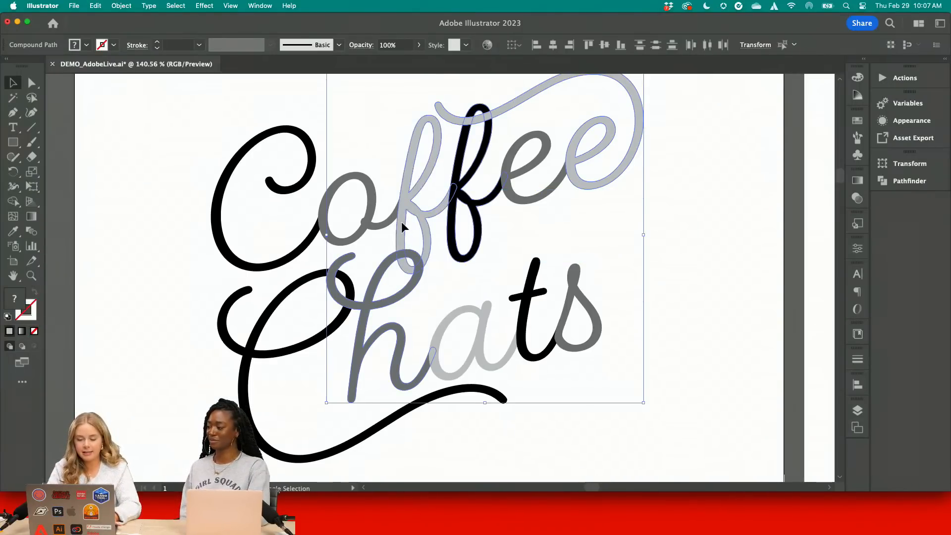
pyautogui.keyDown('shift'); pyautogui.click(270, 323); pyautogui.keyUp('shift')
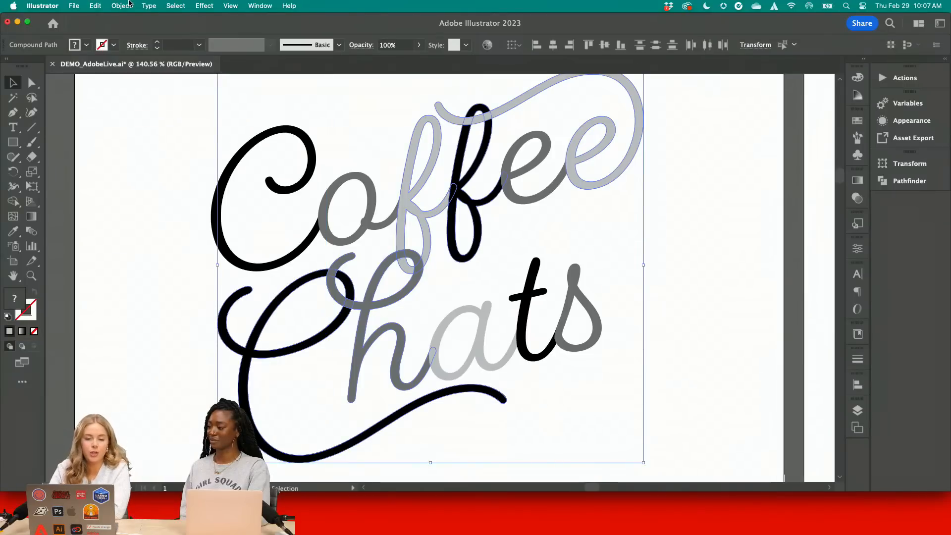
pyautogui.click(121, 6)
pyautogui.moveTo(177, 293)
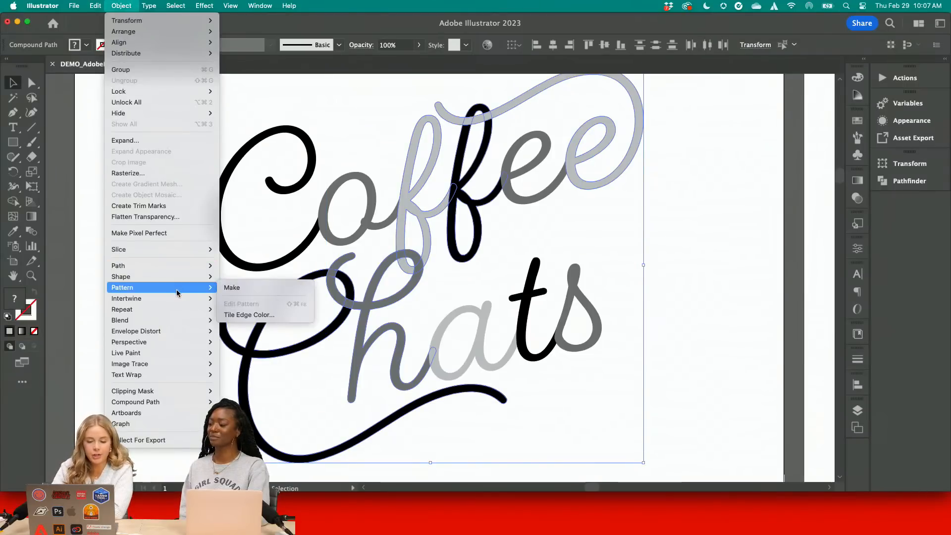
pyautogui.click(233, 288)
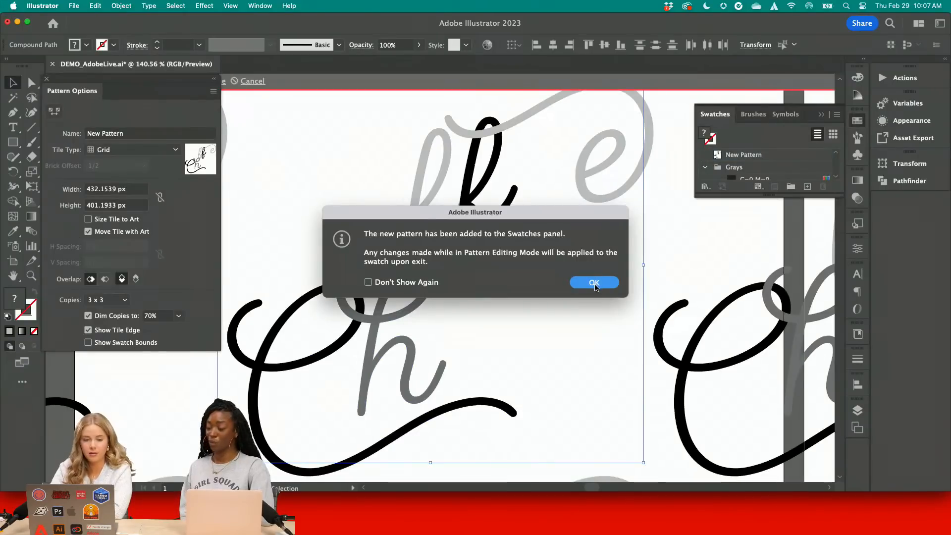
pyautogui.click(594, 282)
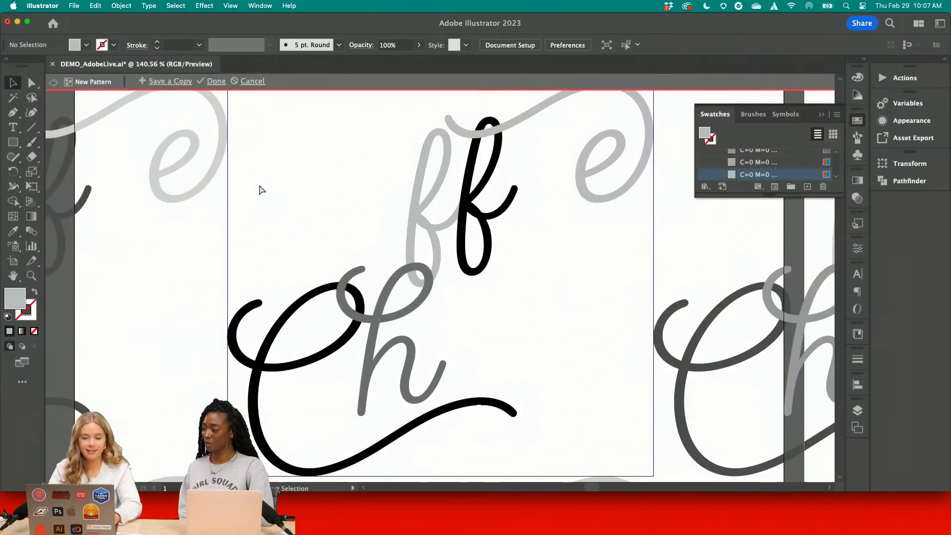
pyautogui.press('Escape')
# Make an Intertwine object from the selected overlapping letters
pyautogui.click(121, 5)
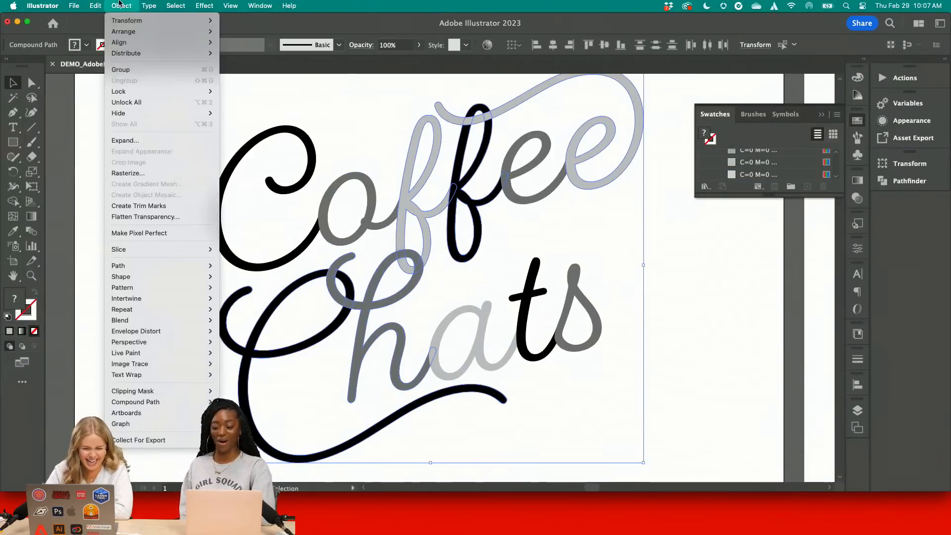
pyautogui.moveTo(188, 298)
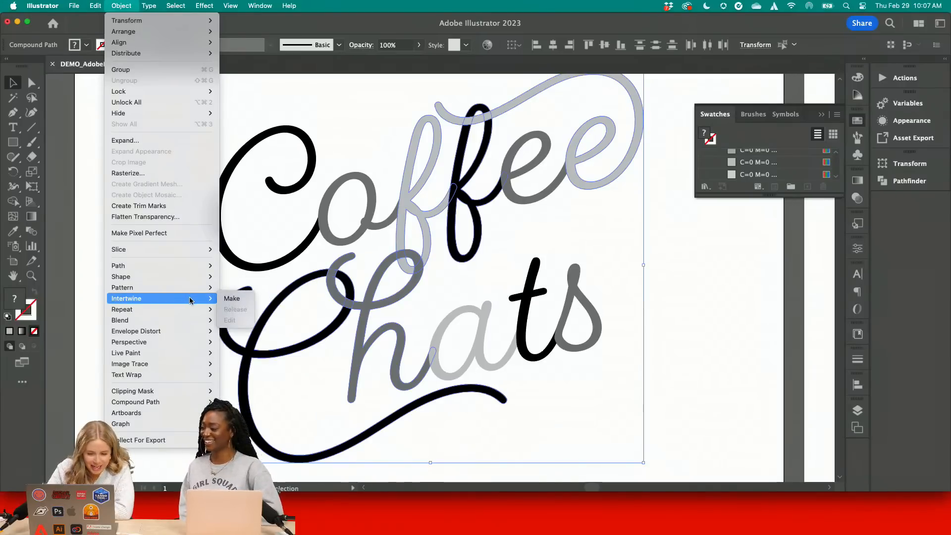
pyautogui.click(231, 298)
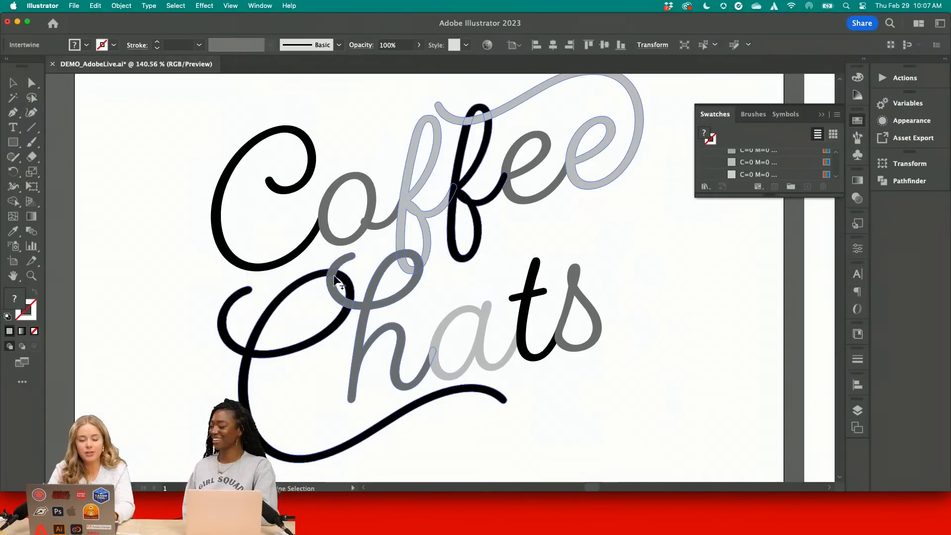
# Swap the stacking order where the h's swash crosses the C of Chats and the lower loop of the first f of Coffee
pyautogui.scroll(8, 335, 278)
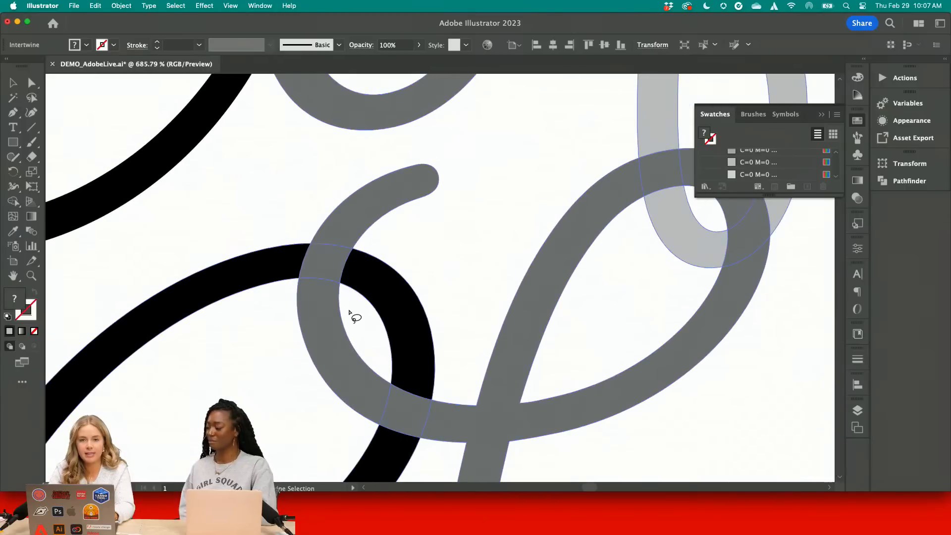
pyautogui.scroll(-5, 443, 364)
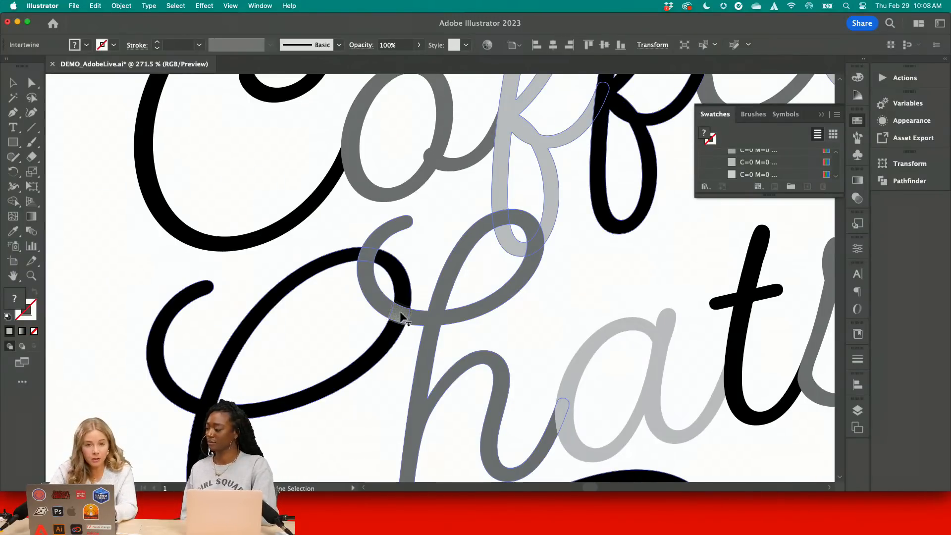
pyautogui.press('q')
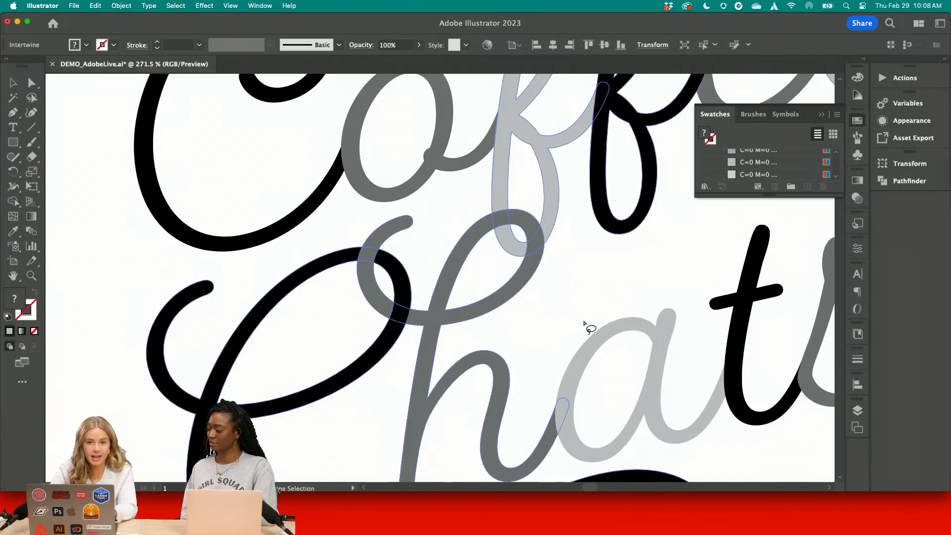
pyautogui.scroll(-4, 585, 323)
pyautogui.hscroll(3, 585, 323)
pyautogui.scroll(2, 587, 323)
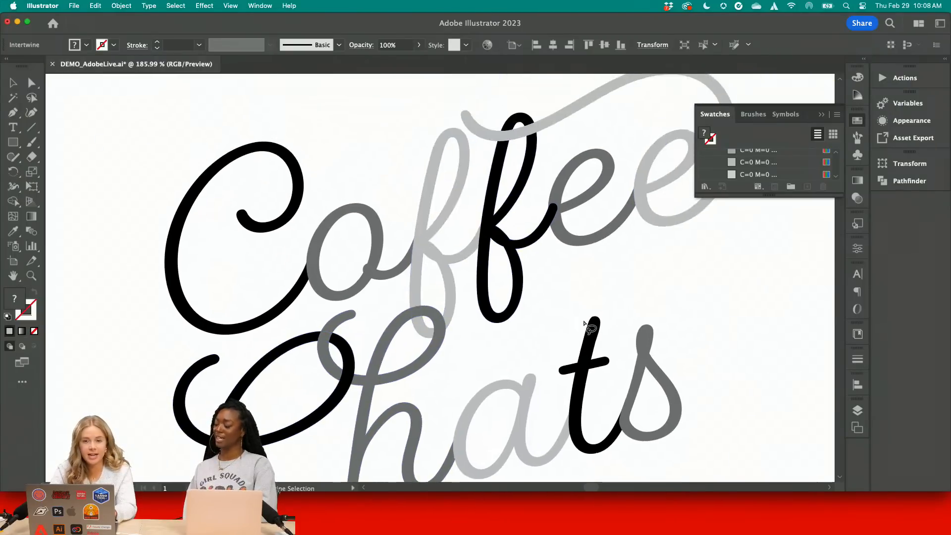
pyautogui.scroll(5, 484, 346)
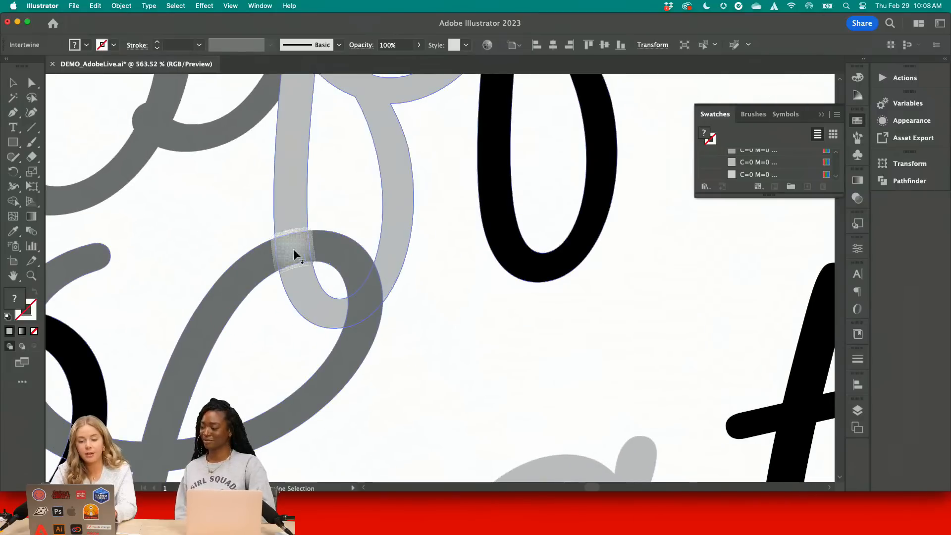
pyautogui.scroll(-5, 501, 321)
# Bring the second f of Coffee in front of the last e's swash at the crossing on the f's left stroke
pyautogui.scroll(1, 497, 318)
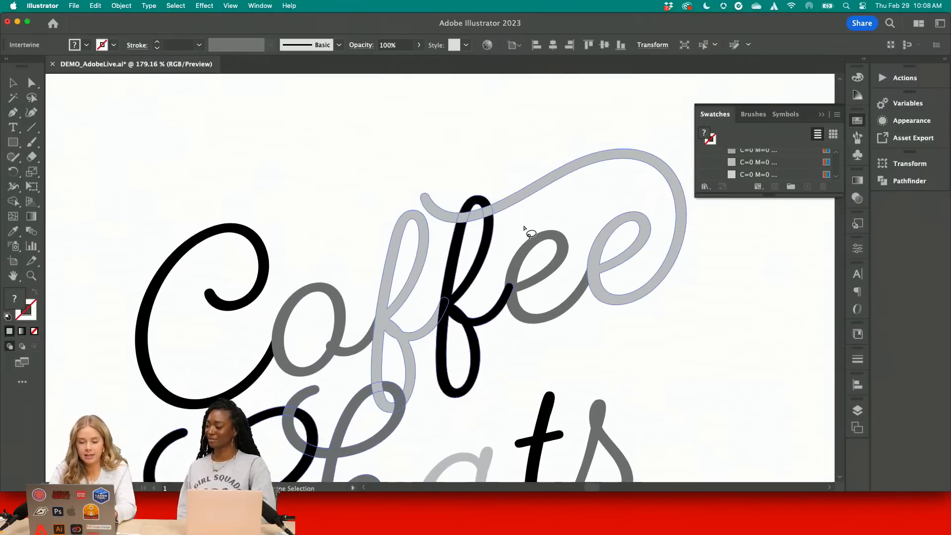
pyautogui.scroll(3, 524, 227)
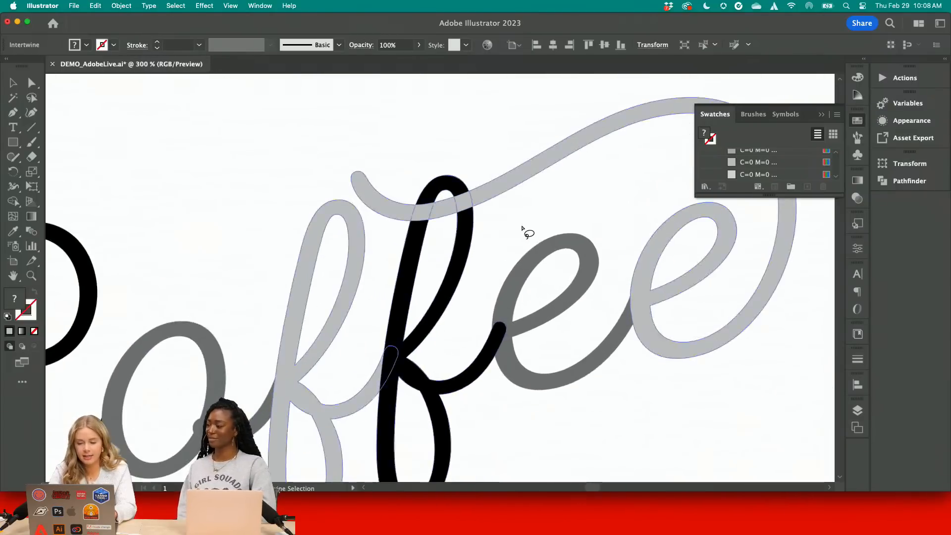
pyautogui.click(429, 209)
pyautogui.scroll(-4, 528, 224)
pyautogui.scroll(-2, 529, 223)
pyautogui.press('v')
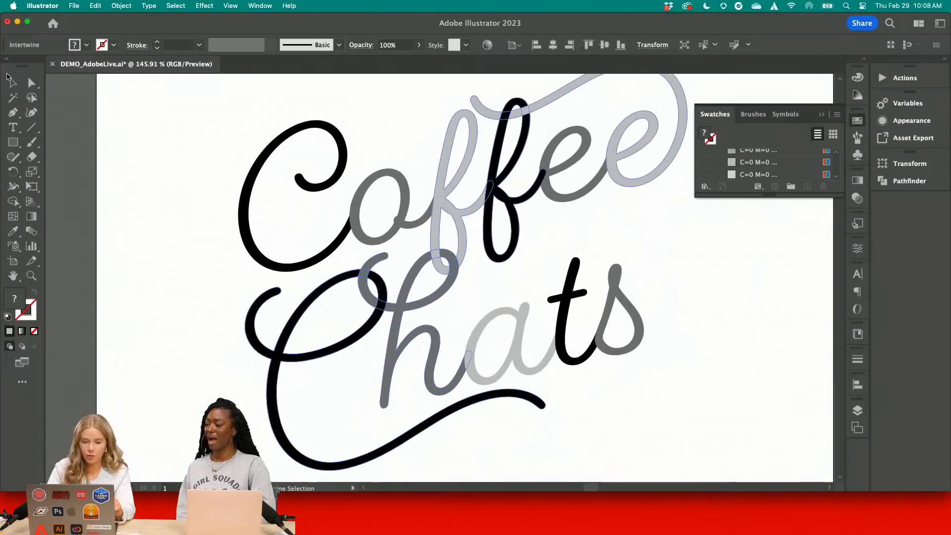
pyautogui.click(102, 142)
pyautogui.scroll(-4, 102, 142)
pyautogui.press('super+0')
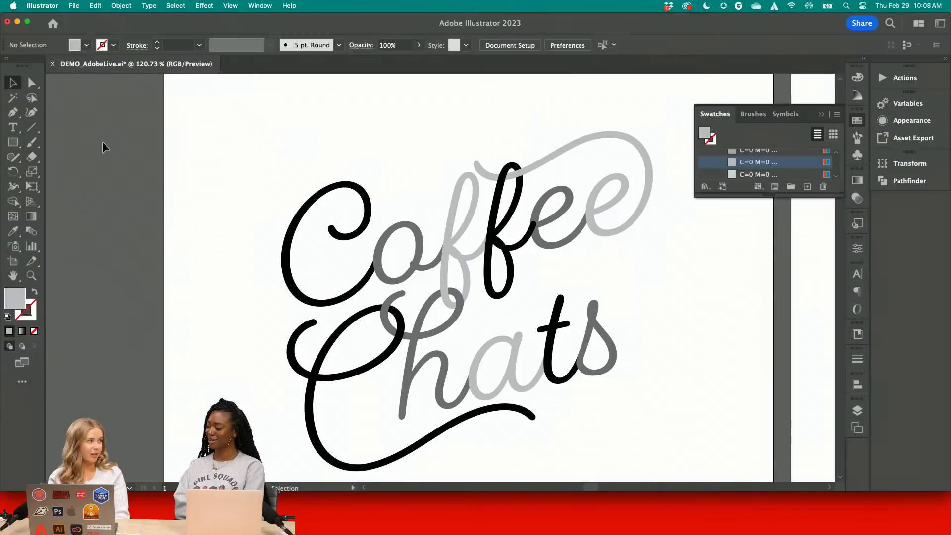
# Compare the interwoven lettering with the neighboring example and examine the gray Coffee Chats lettering on the Highlights & Shadows artboard
pyautogui.scroll(-2, 102, 142)
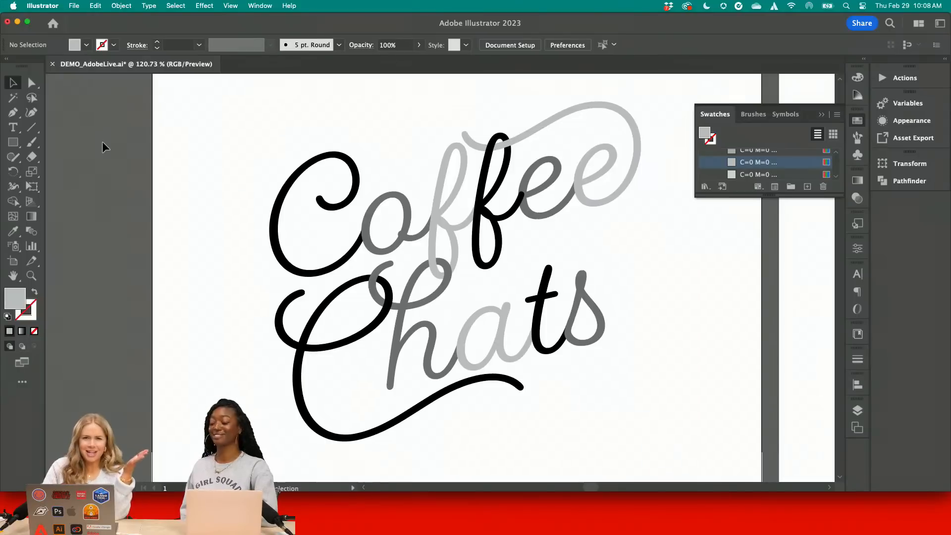
pyautogui.scroll(-3, 102, 141)
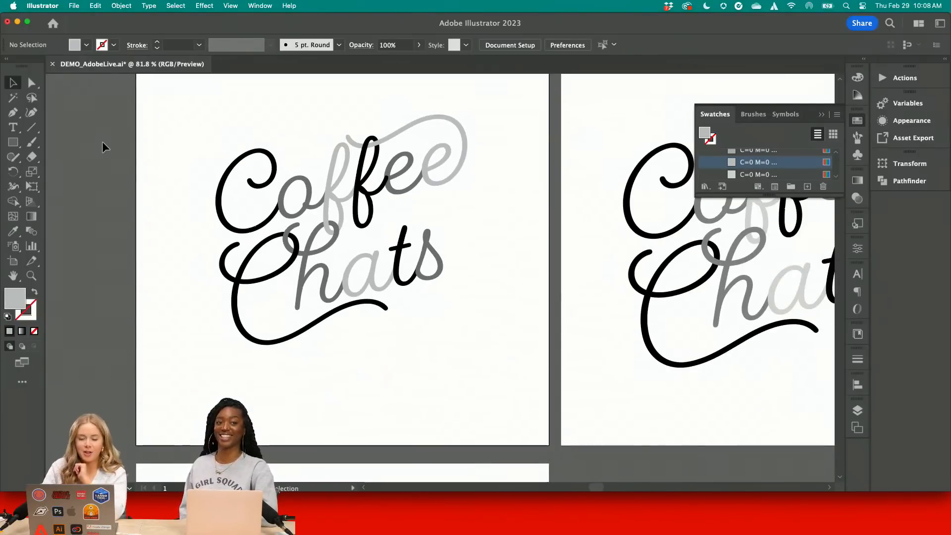
pyautogui.scroll(-5, 210, 169)
pyautogui.scroll(-4, 210, 170)
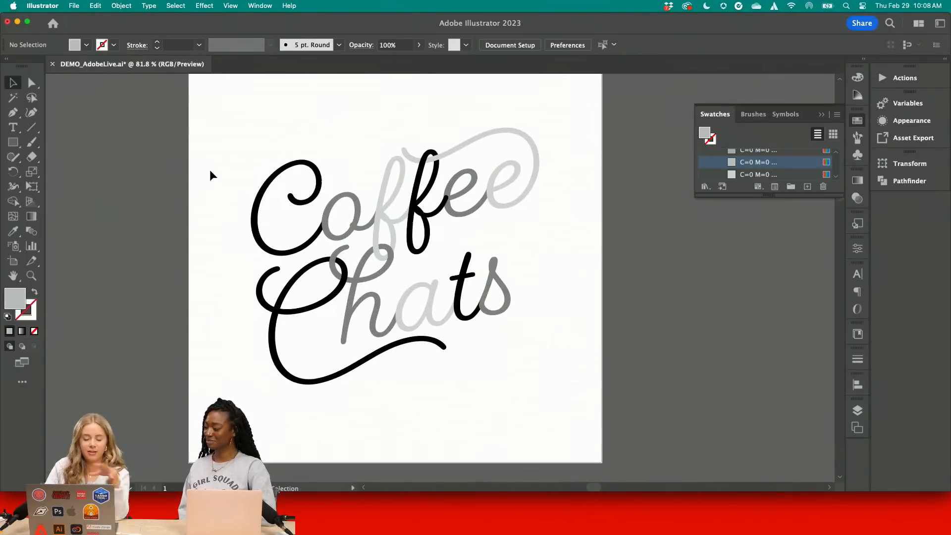
pyautogui.scroll(-3, 278, 233)
pyautogui.scroll(-6, 289, 246)
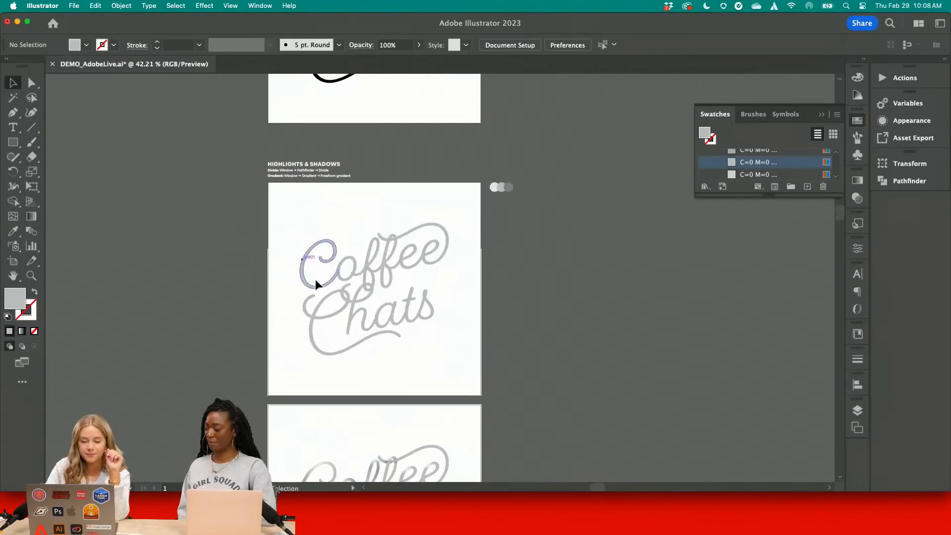
pyautogui.scroll(3, 316, 281)
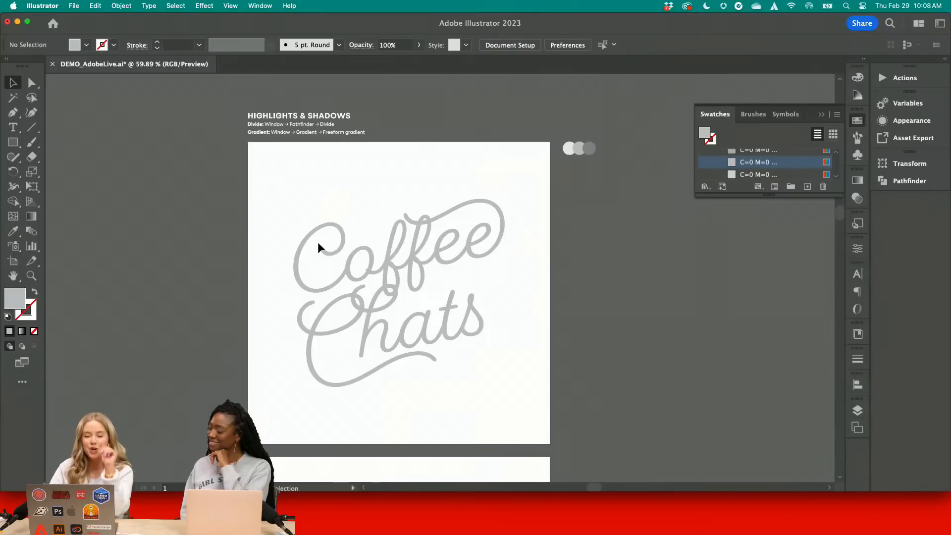
pyautogui.scroll(2, 320, 331)
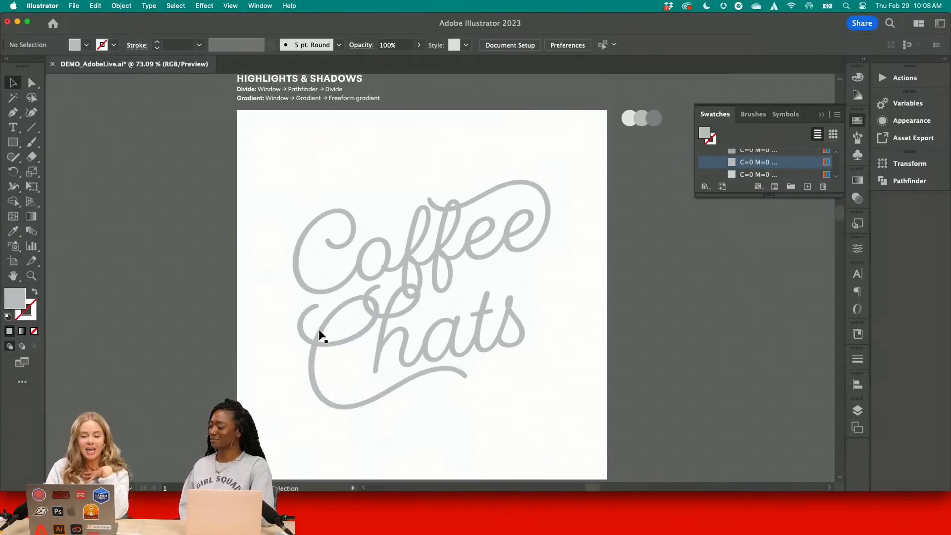
pyautogui.scroll(1, 320, 335)
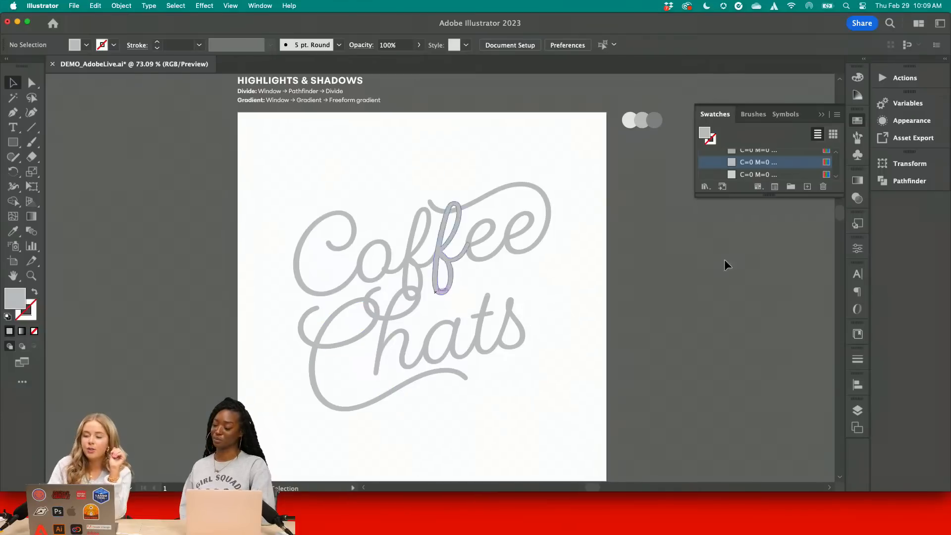
# Examine the C of Coffee and the three gray color circles beside the artboard
pyautogui.click(822, 115)
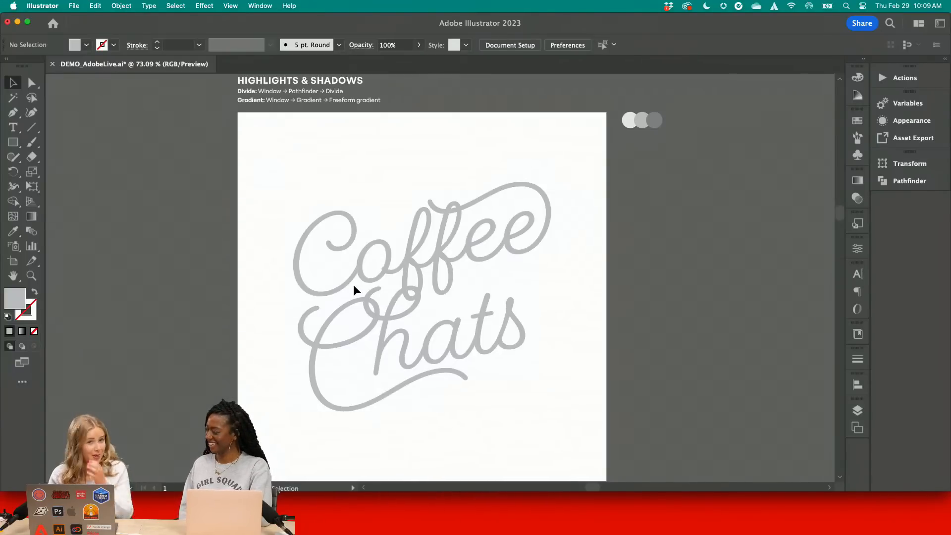
pyautogui.scroll(5, 311, 230)
pyautogui.click(308, 235)
pyautogui.scroll(3, 307, 233)
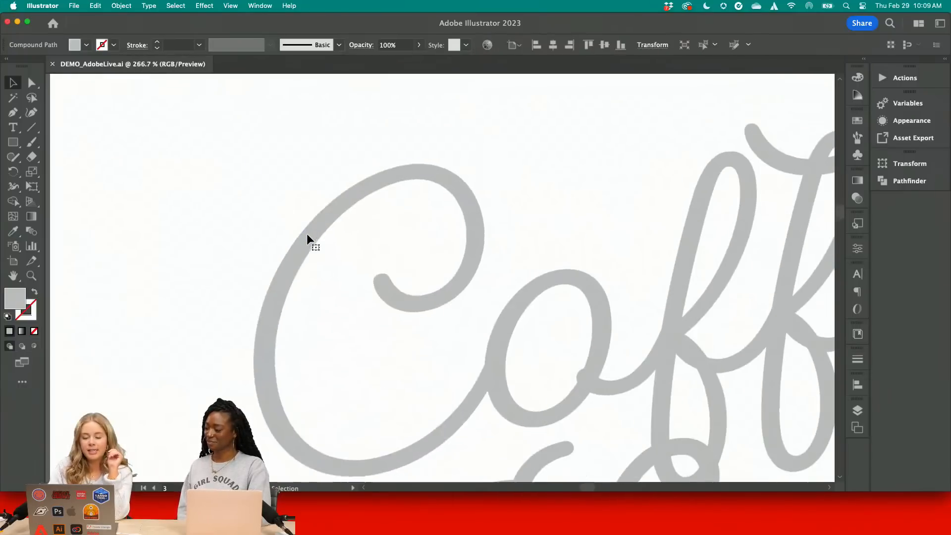
pyautogui.scroll(-1, 323, 305)
pyautogui.click(324, 307)
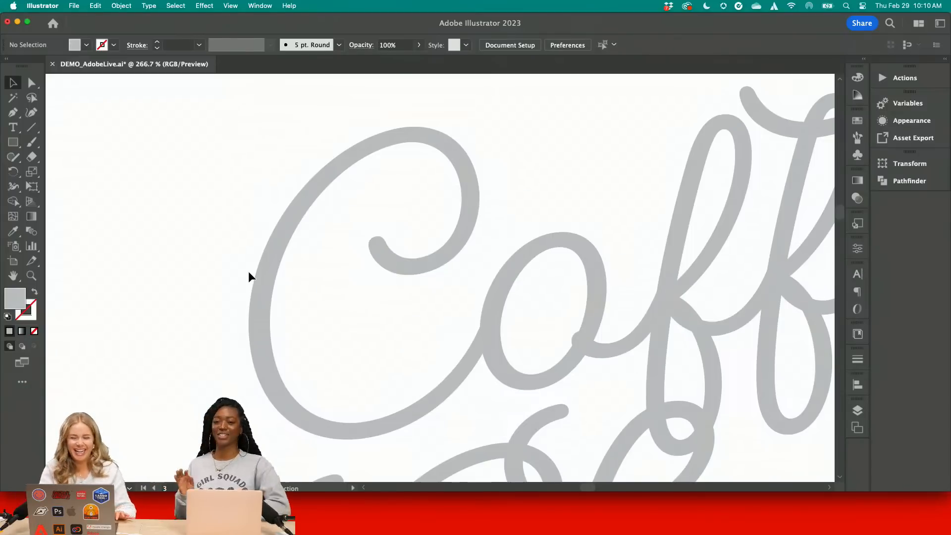
pyautogui.scroll(-10, 244, 278)
pyautogui.press('super+s')
pyautogui.scroll(3, 575, 105)
pyautogui.hscroll(3, 576, 105)
pyautogui.scroll(10, 532, 186)
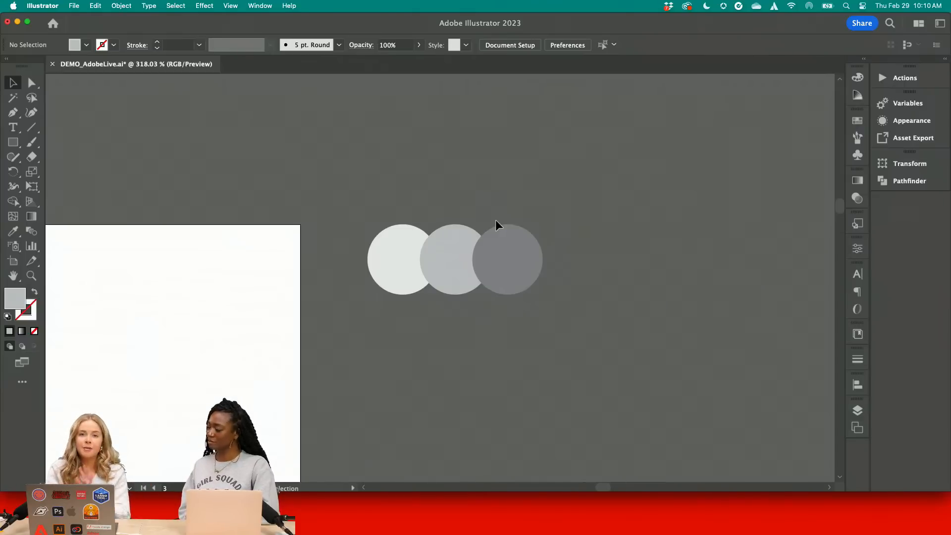
pyautogui.hscroll(-10, 536, 280)
pyautogui.scroll(-4, 536, 281)
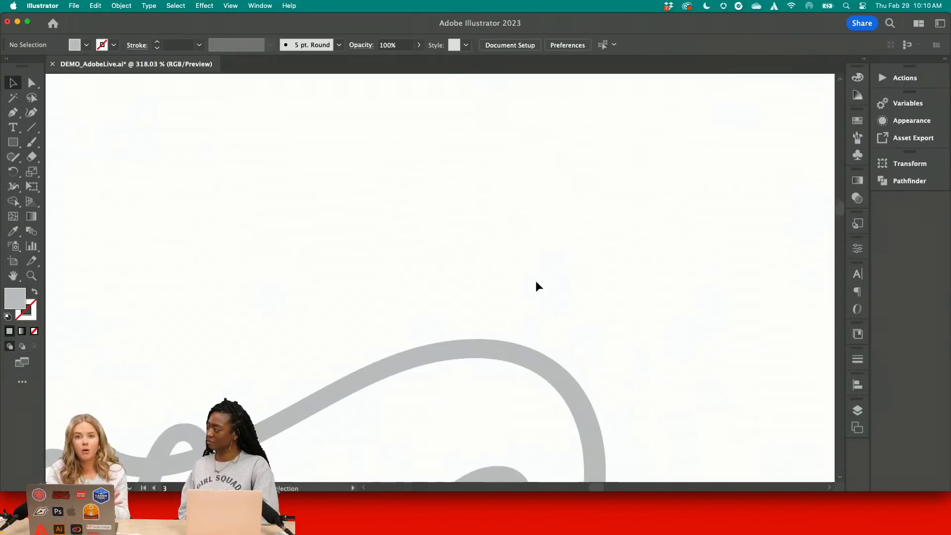
pyautogui.scroll(-5, 536, 280)
pyautogui.hscroll(-10, 536, 281)
pyautogui.scroll(-5, 536, 280)
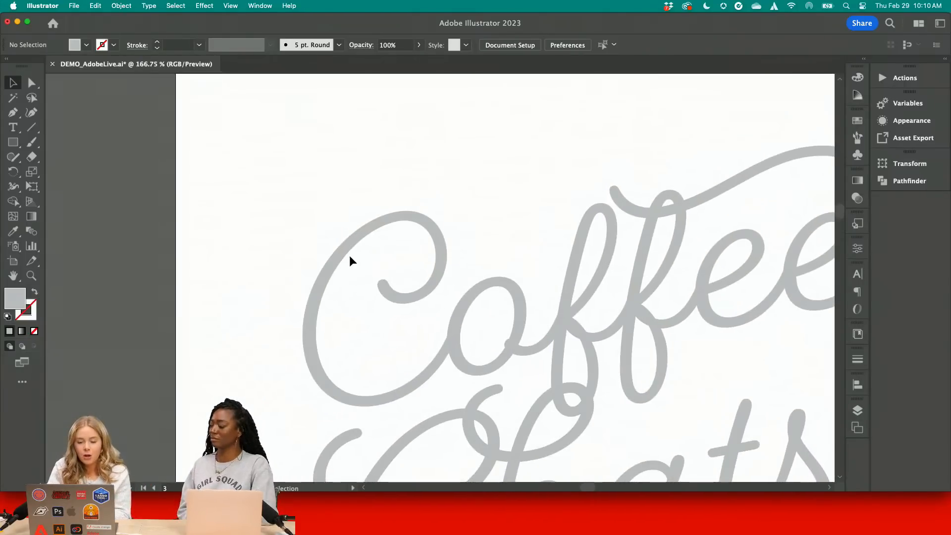
# Draw two short straight lines crossing the upper-left curve of the C of Coffee with the Line Segment tool
pyautogui.click(350, 257)
pyautogui.scroll(5, 346, 252)
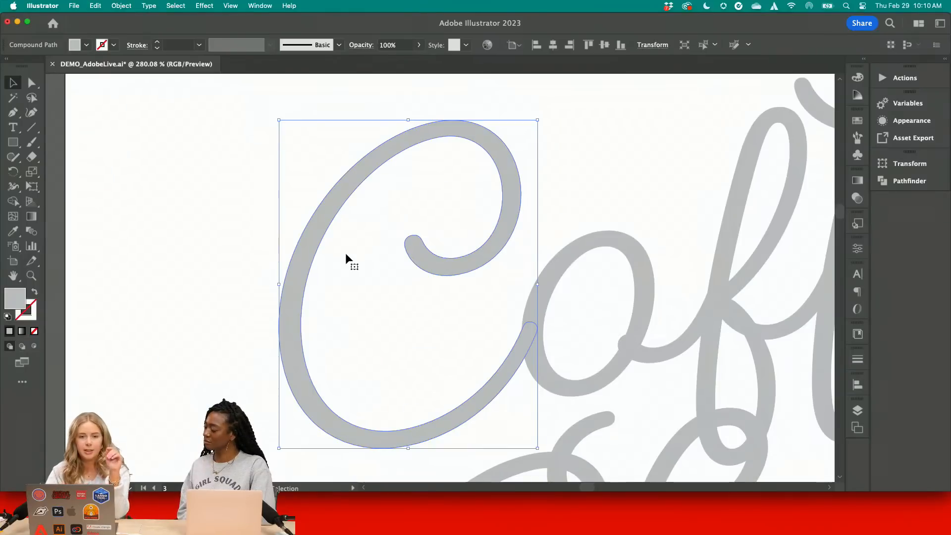
pyautogui.click(213, 227)
pyautogui.click(32, 127)
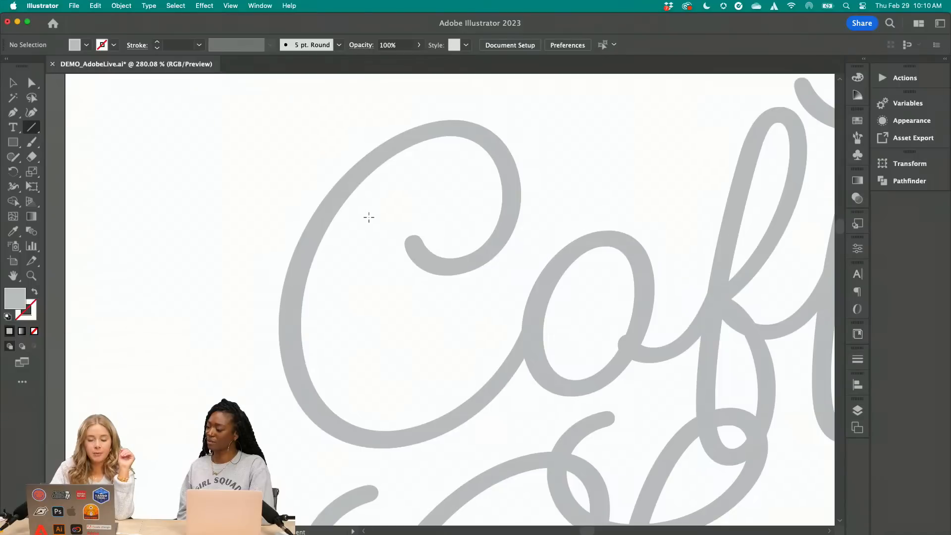
pyautogui.moveTo(305, 179); pyautogui.dragTo(344, 219)
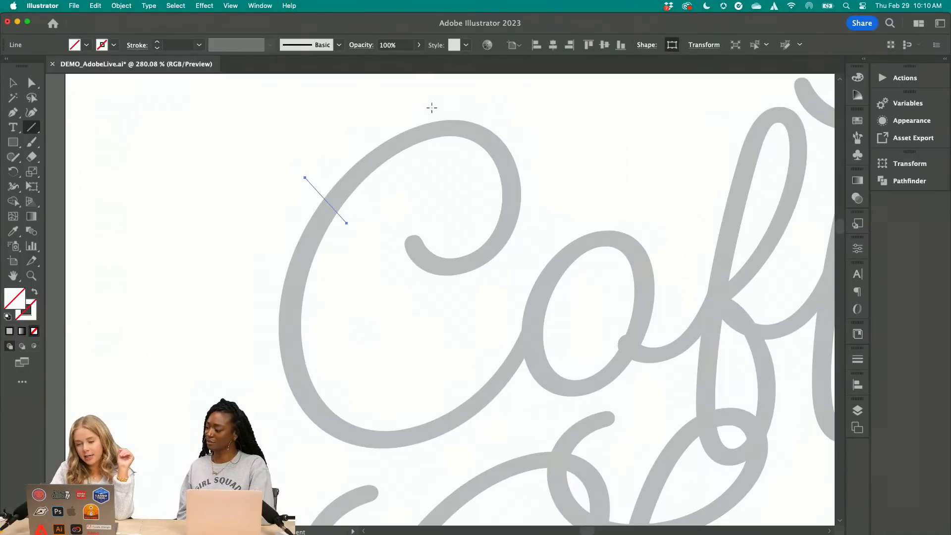
pyautogui.moveTo(431, 106); pyautogui.dragTo(438, 160)
# Divide the C of Coffee along the two crossing lines using Pathfinder Divide
pyautogui.press('v')
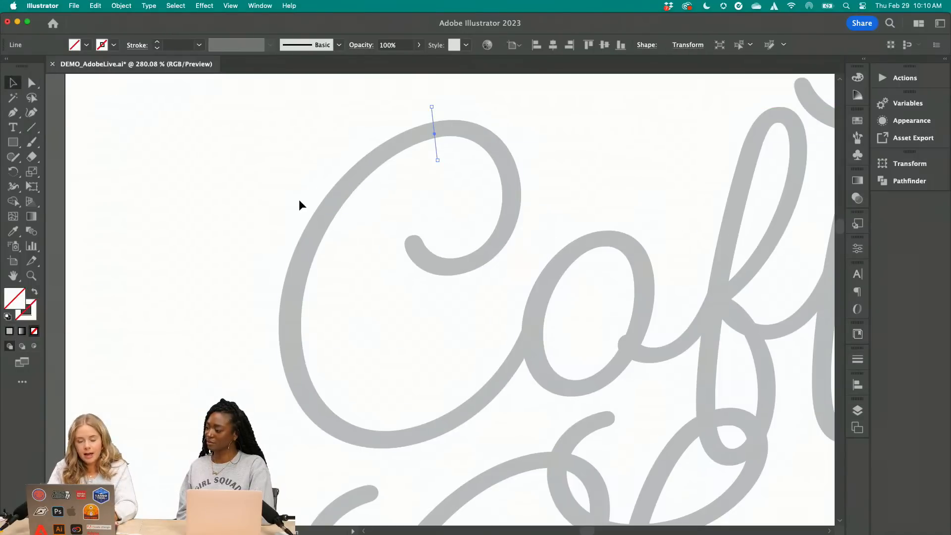
pyautogui.keyDown('shift'); pyautogui.click(333, 211); pyautogui.keyUp('shift')
pyautogui.keyDown('shift'); pyautogui.click(352, 181); pyautogui.keyUp('shift')
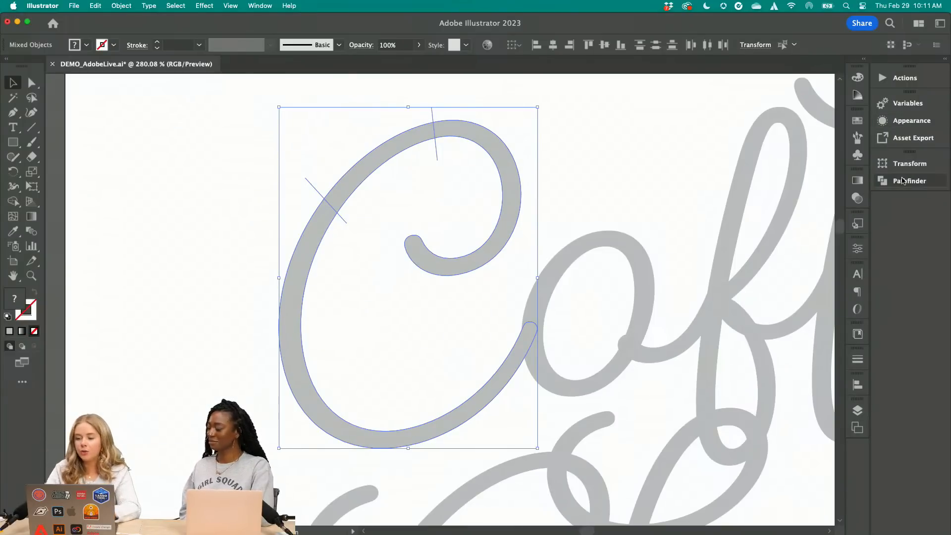
pyautogui.click(903, 180)
pyautogui.click(732, 224)
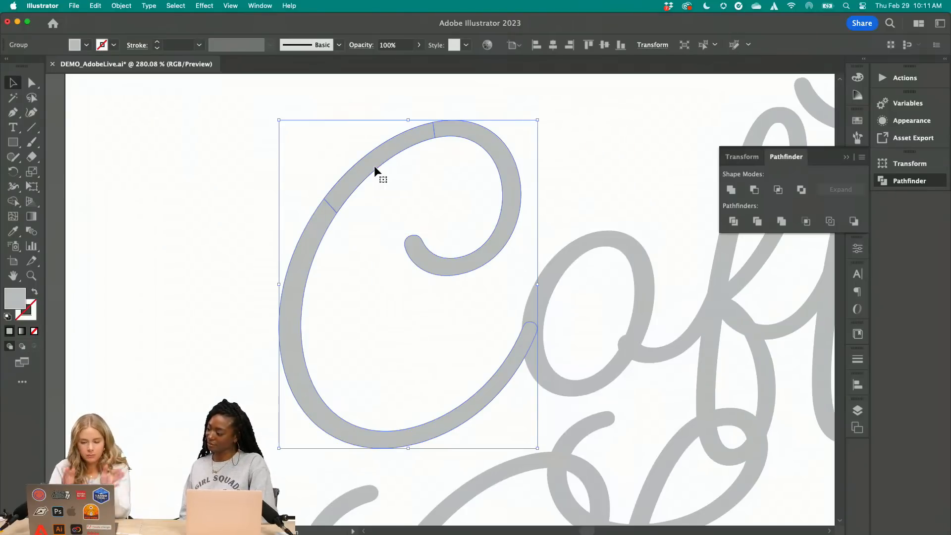
# Ungroup the divided C of Coffee and select the separate segment between its two cuts
pyautogui.click(121, 5)
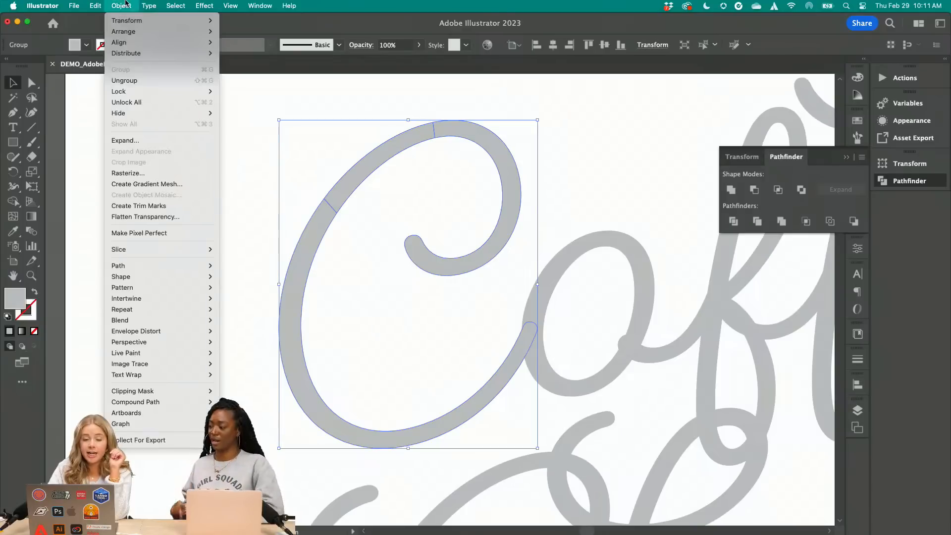
pyautogui.click(136, 79)
pyautogui.click(227, 140)
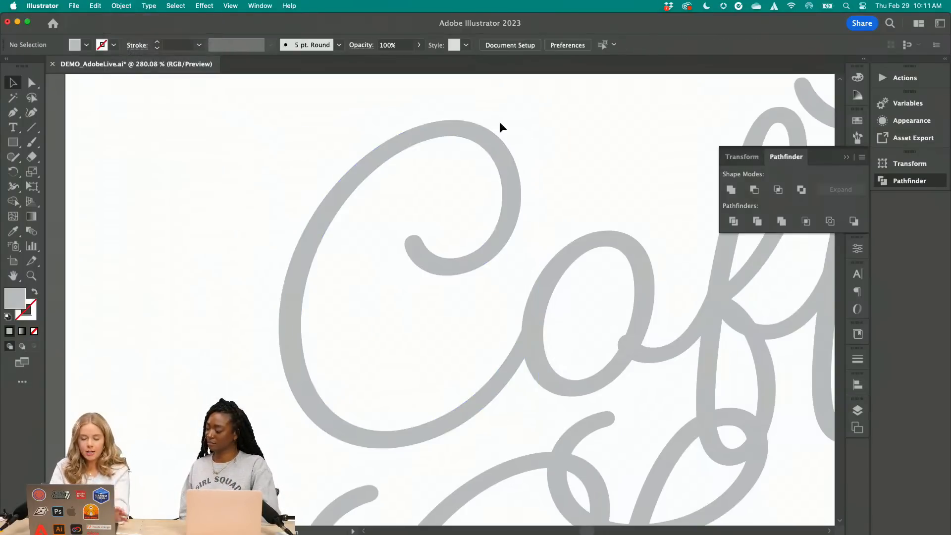
pyautogui.moveTo(372, 161); pyautogui.dragTo(372, 127)
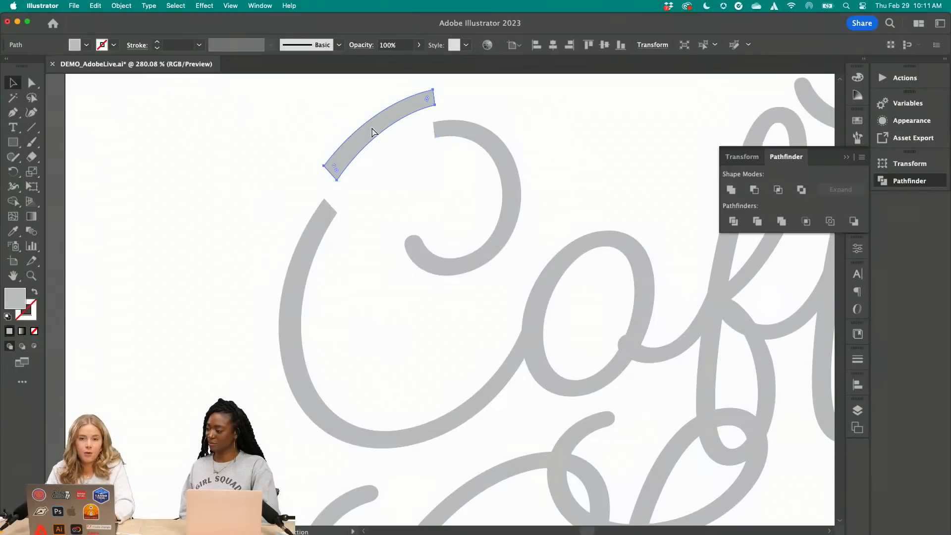
pyautogui.press('super+z')
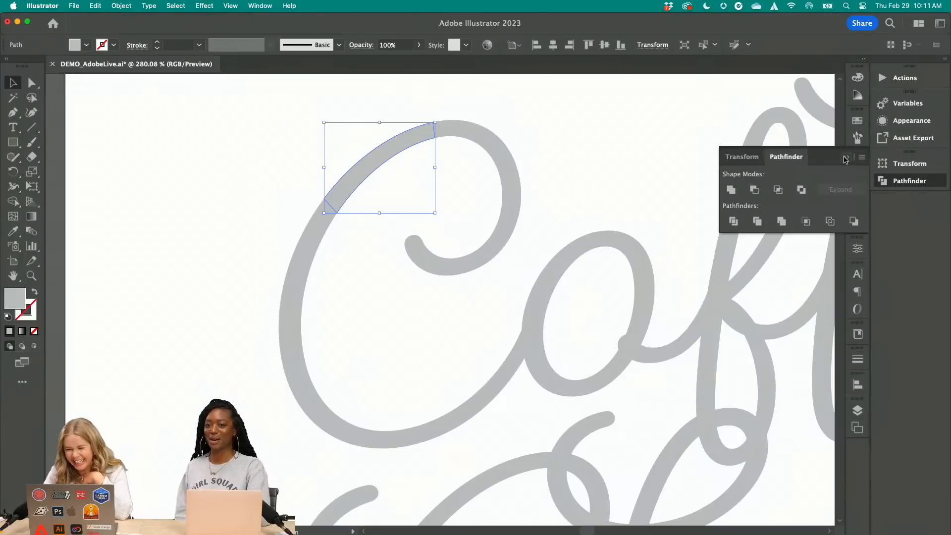
# Fill the selected C segment with a freeform gradient in Points mode and add a white color point at its middle
pyautogui.click(846, 157)
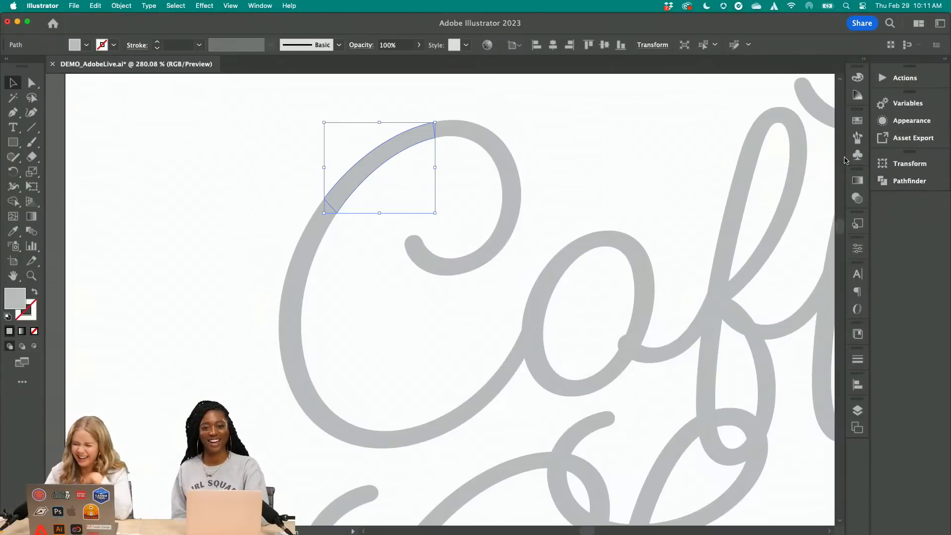
pyautogui.click(857, 181)
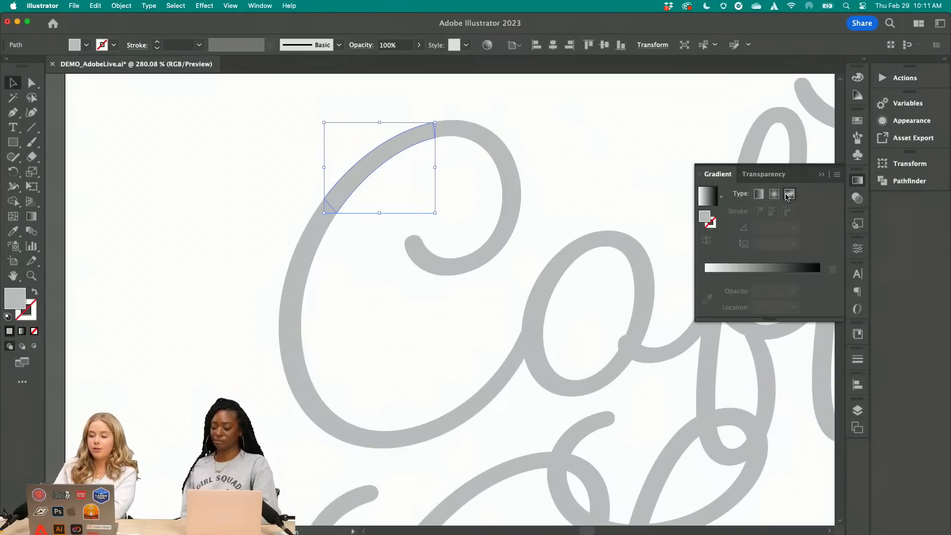
pyautogui.click(790, 194)
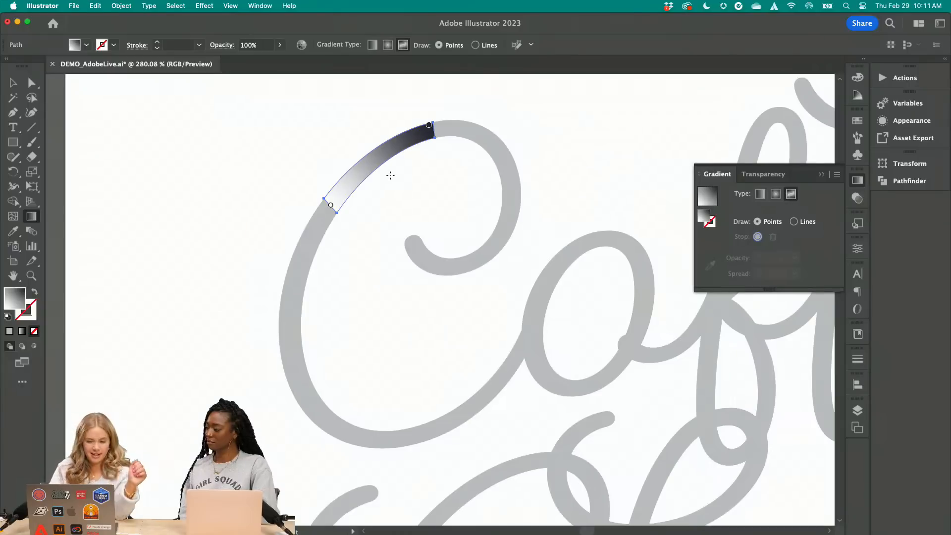
pyautogui.click(378, 151)
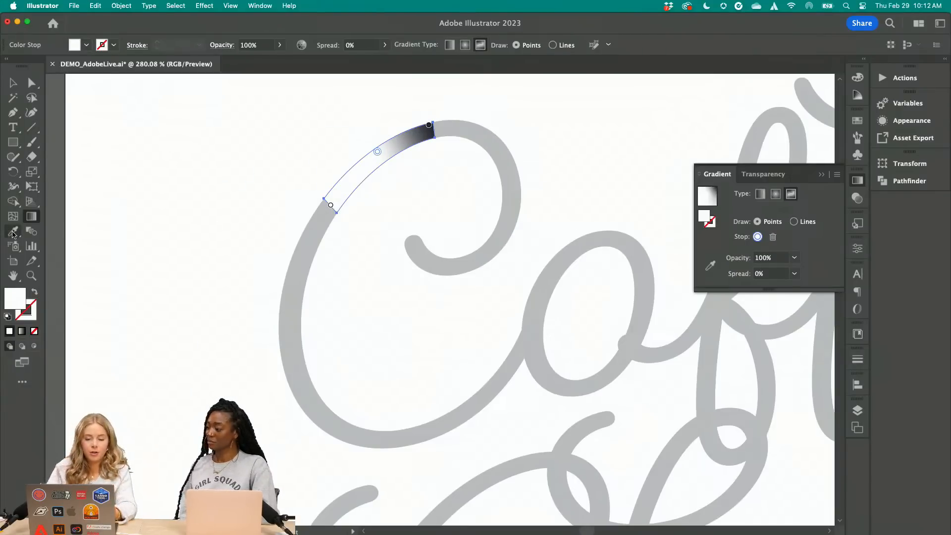
pyautogui.click(330, 205)
pyautogui.press('i')
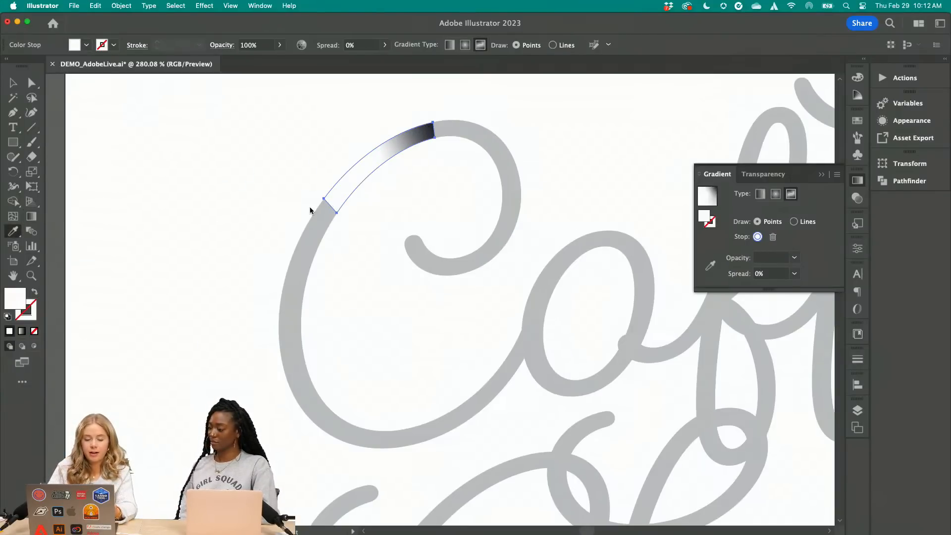
pyautogui.click(312, 238)
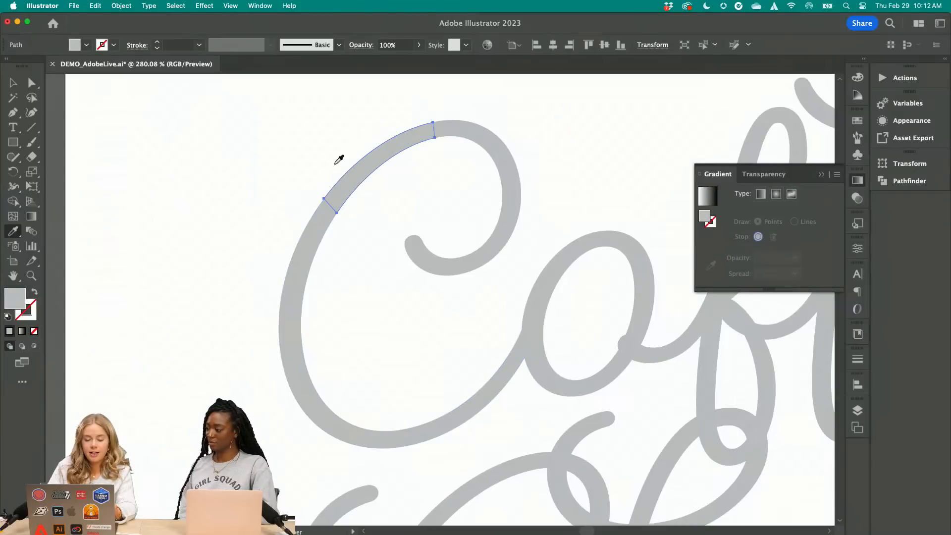
pyautogui.press('super+z')
pyautogui.click(779, 215)
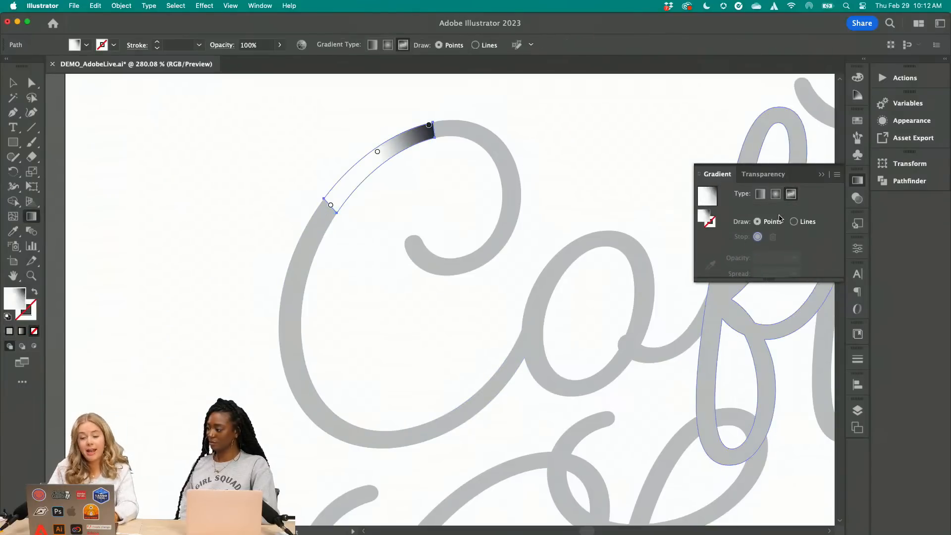
pyautogui.click(330, 204)
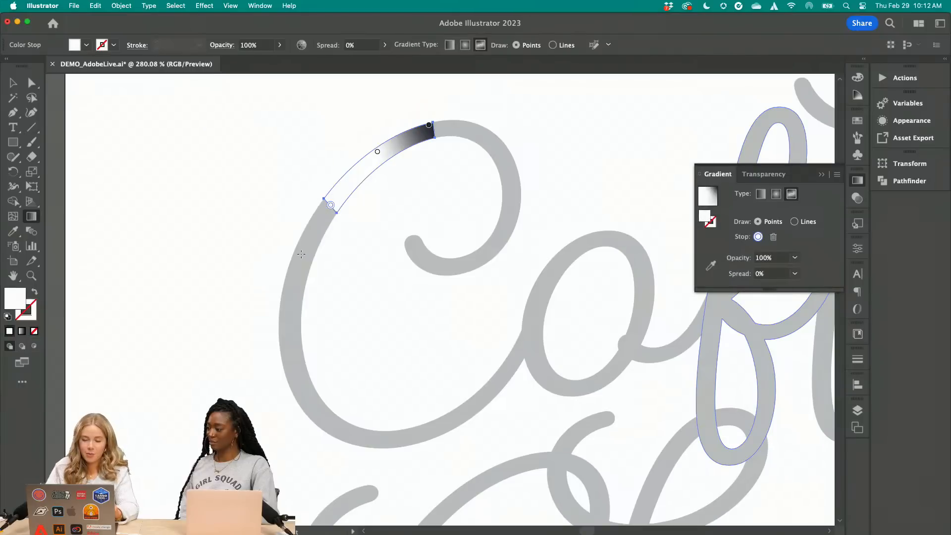
pyautogui.click(12, 232)
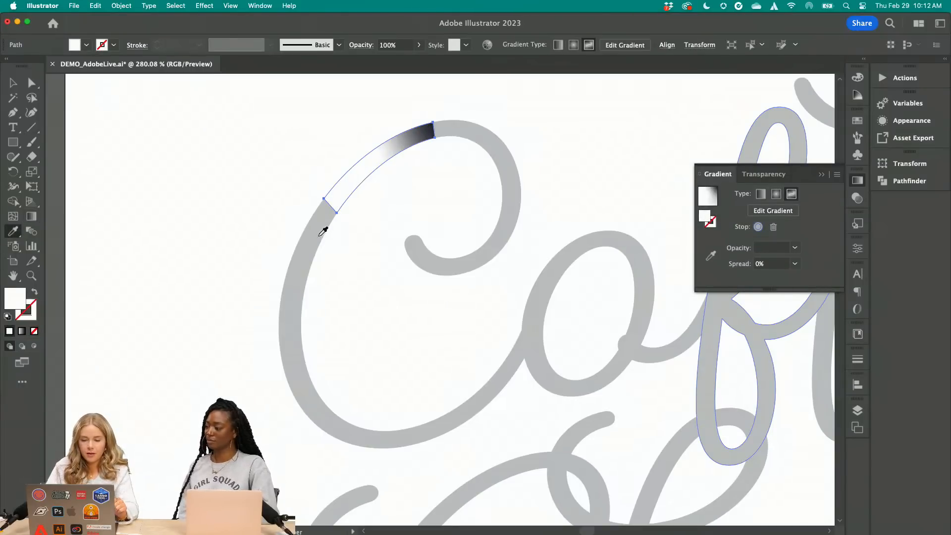
pyautogui.click(13, 83)
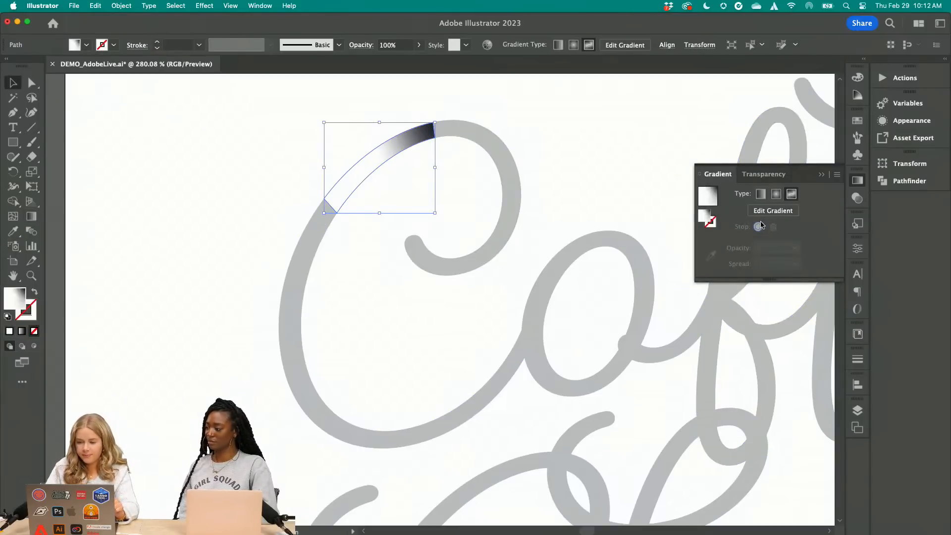
# Recolor the gradient points at both ends of the C segment with the gray sampled from the adjoining parts of the letter
pyautogui.click(772, 211)
pyautogui.click(330, 204)
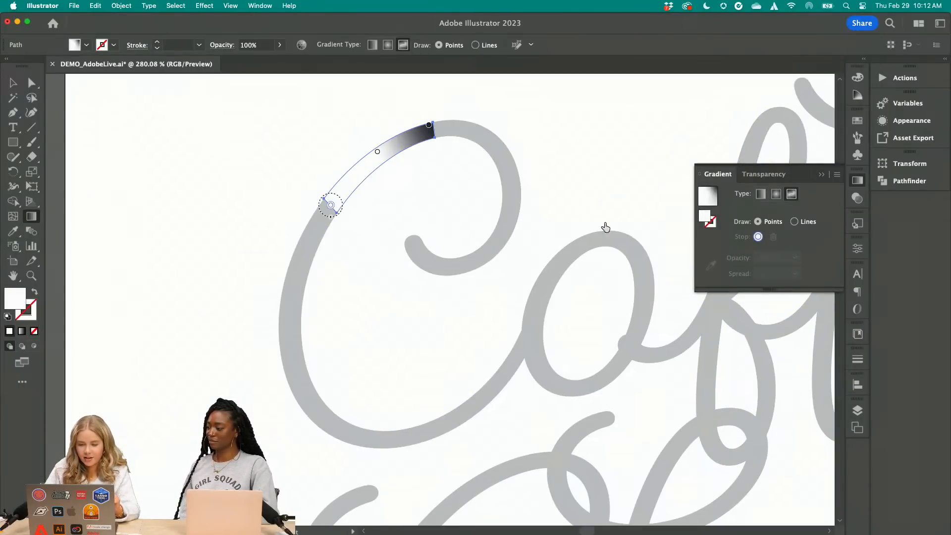
pyautogui.click(710, 268)
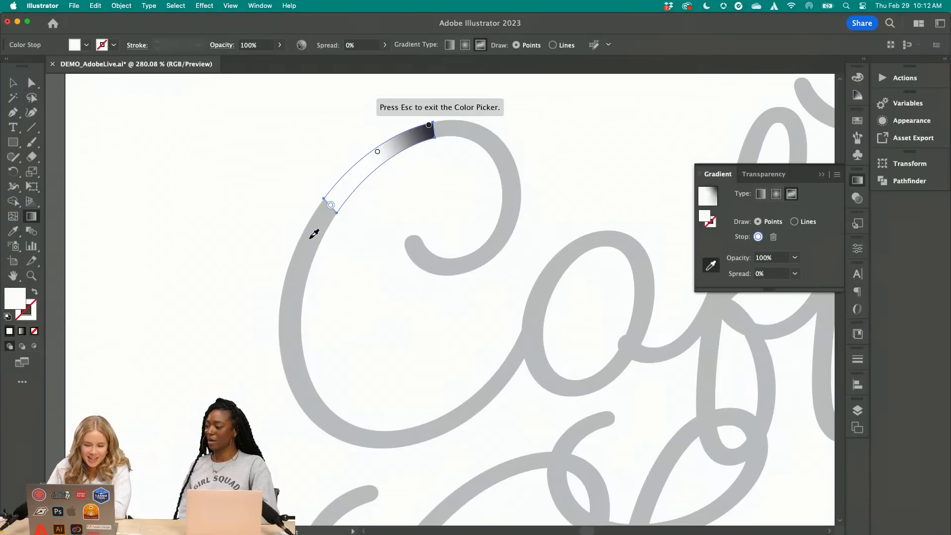
pyautogui.click(315, 233)
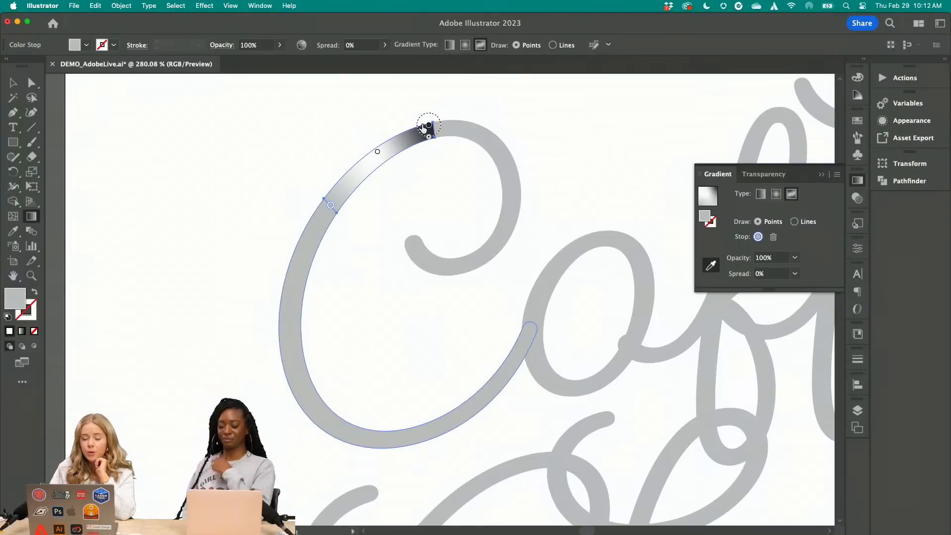
pyautogui.click(429, 127)
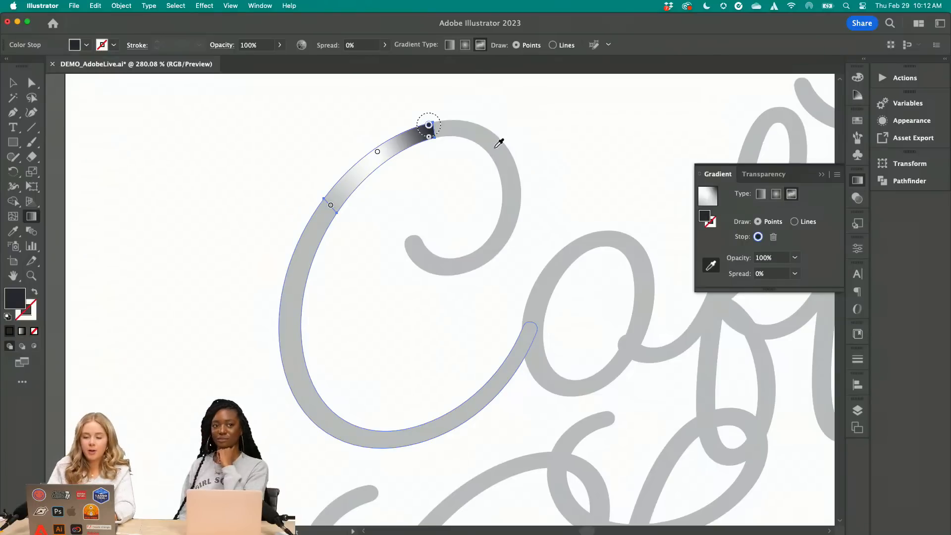
pyautogui.click(502, 138)
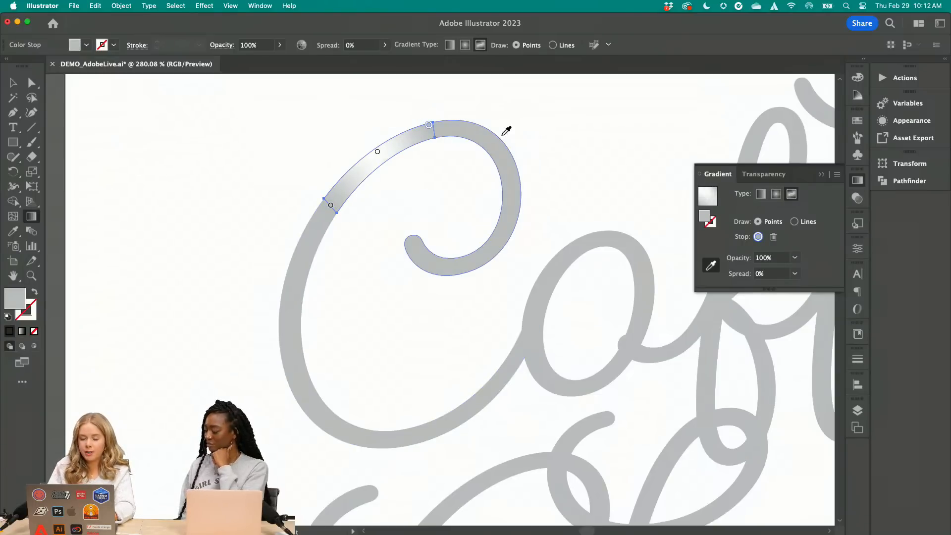
# Recolor the gradient's middle point with the lightest gray sampled from the color circles beside the artboard
pyautogui.scroll(5, 443, 130)
pyautogui.scroll(-5, 444, 131)
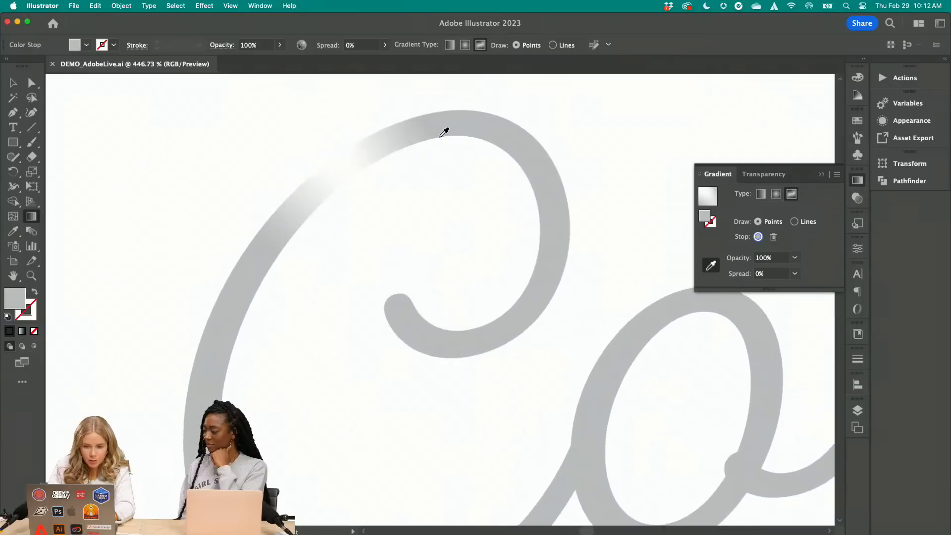
pyautogui.scroll(5, 431, 126)
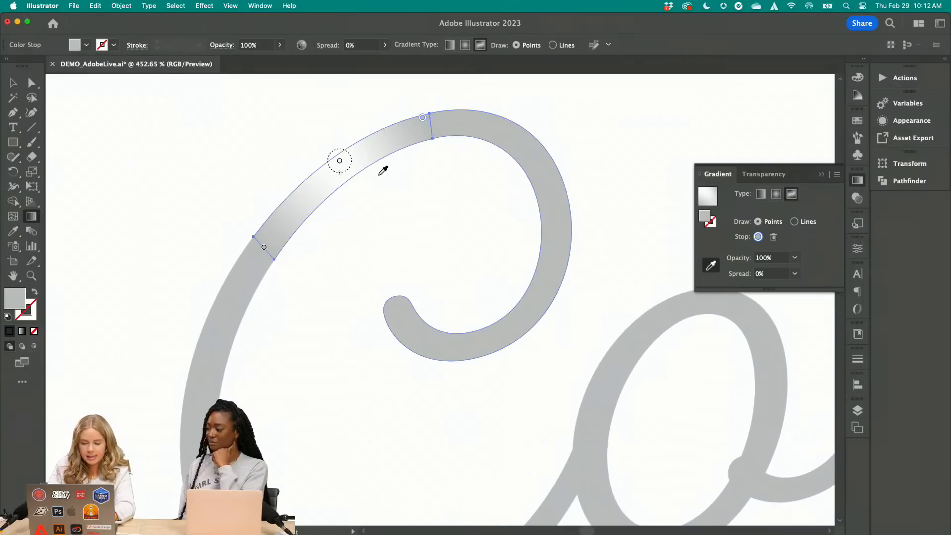
pyautogui.scroll(-5, 382, 169)
pyautogui.click(465, 205)
pyautogui.scroll(-3, 465, 204)
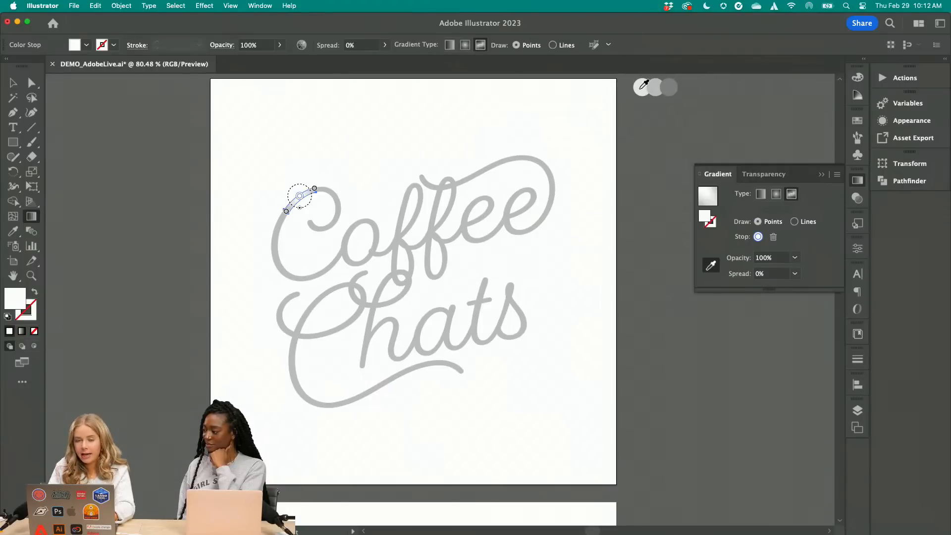
pyautogui.click(640, 89)
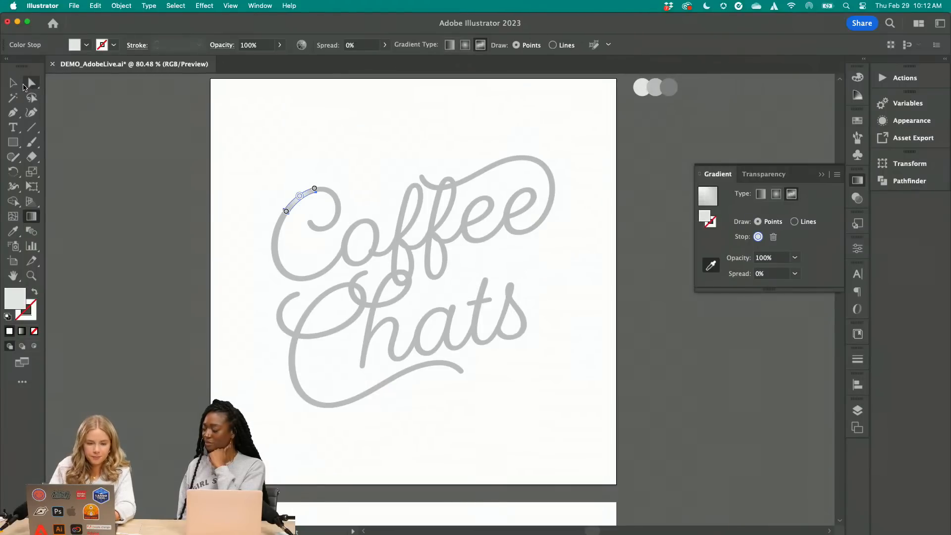
# Deselect the C segment and examine the highlight on the letter's upper curve up close
pyautogui.click(14, 83)
pyautogui.click(214, 206)
pyautogui.scroll(5, 213, 206)
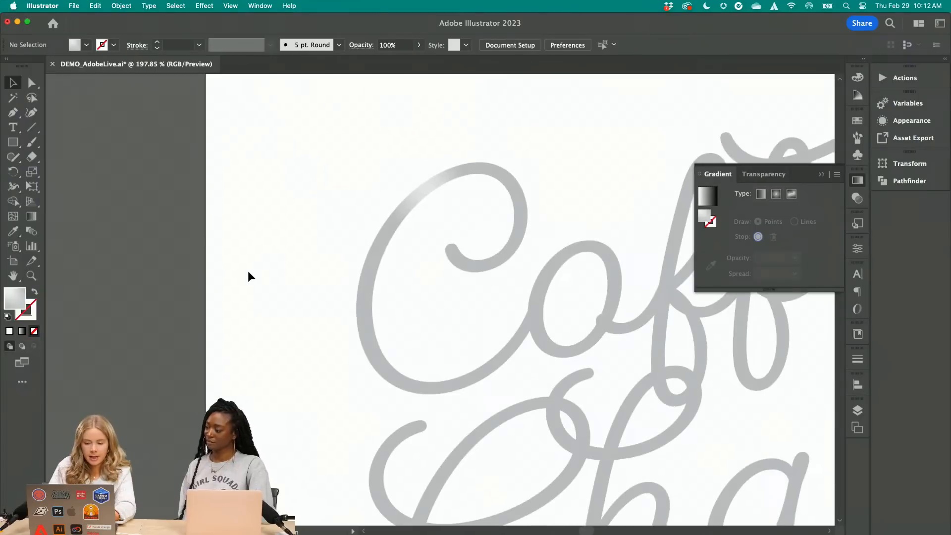
pyautogui.hscroll(2, 248, 274)
pyautogui.scroll(-1, 248, 274)
pyautogui.scroll(3, 248, 272)
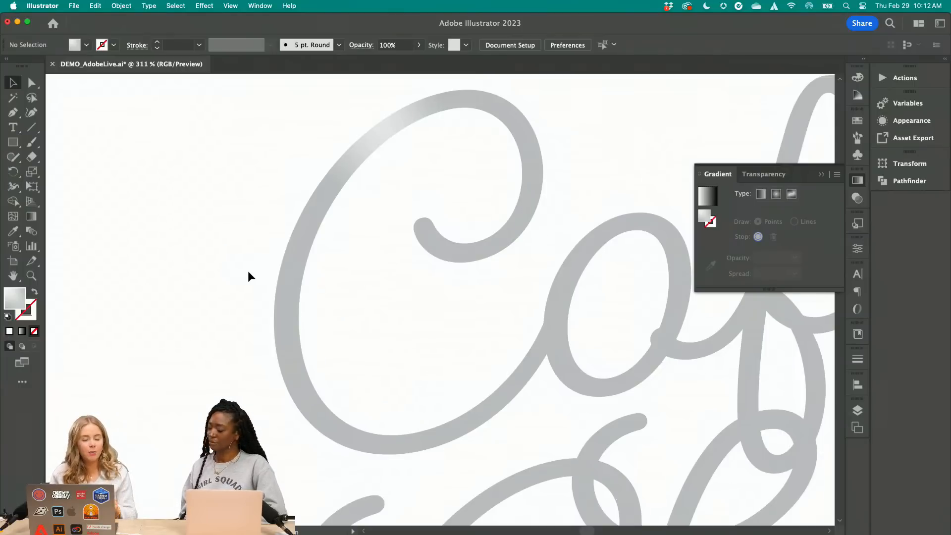
pyautogui.click(305, 246)
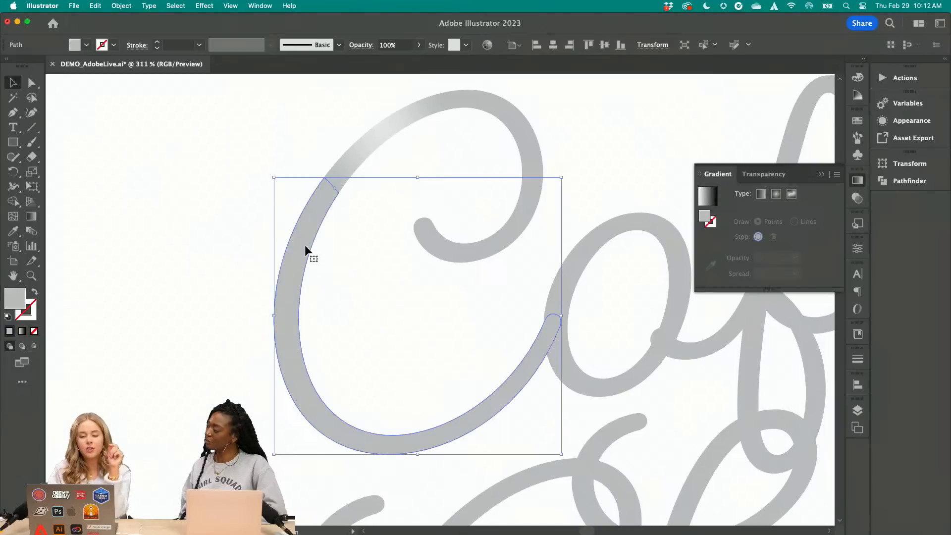
pyautogui.click(86, 45)
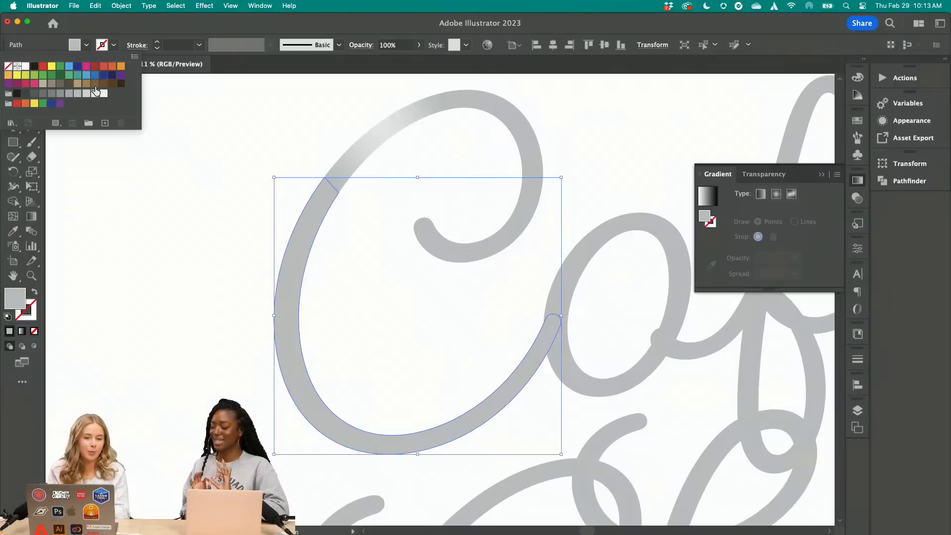
pyautogui.click(146, 128)
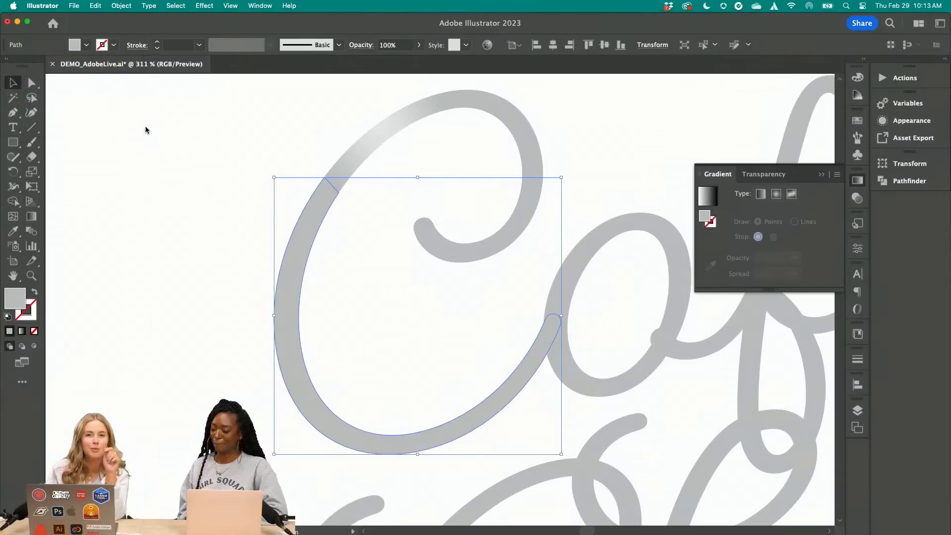
pyautogui.click(166, 156)
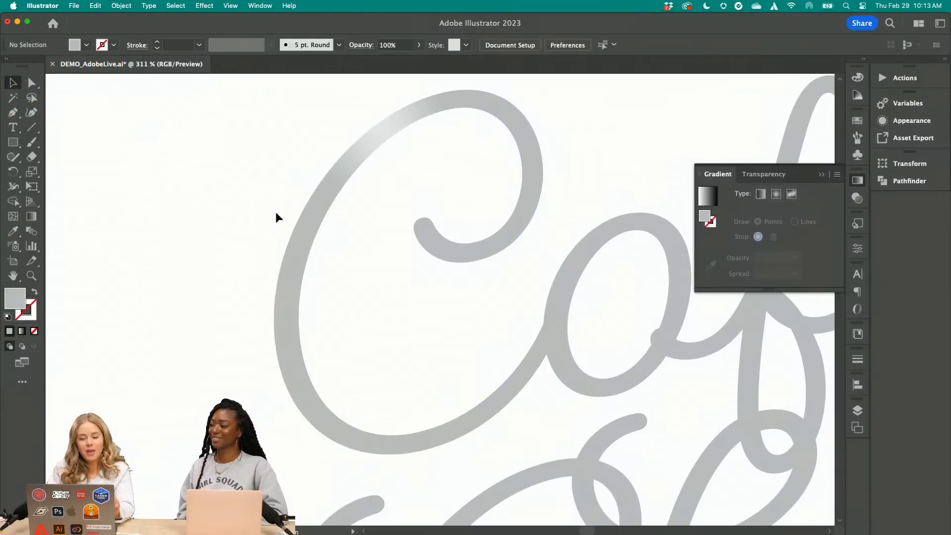
# Draw a straight line across the C's lower stroke just before it meets the o
pyautogui.hscroll(4, 276, 213)
pyautogui.scroll(-1, 276, 213)
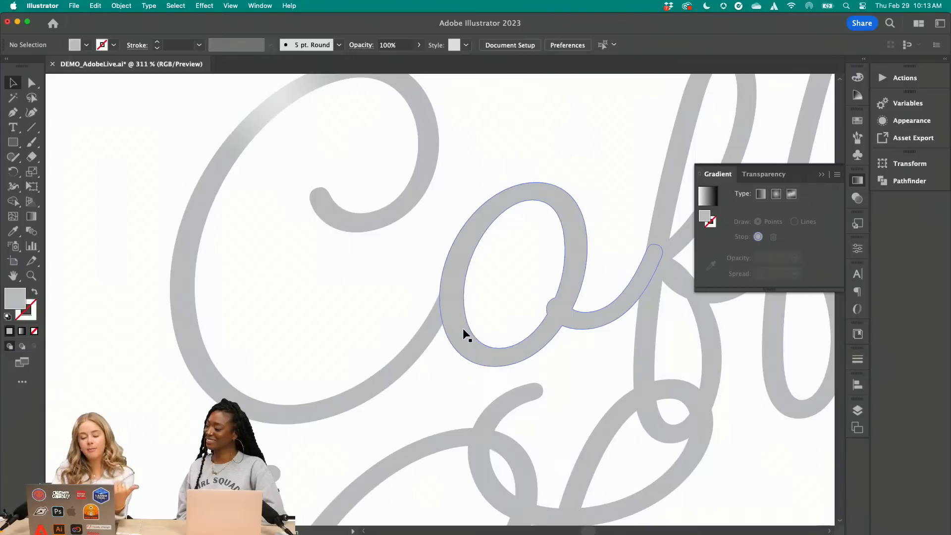
pyautogui.click(420, 351)
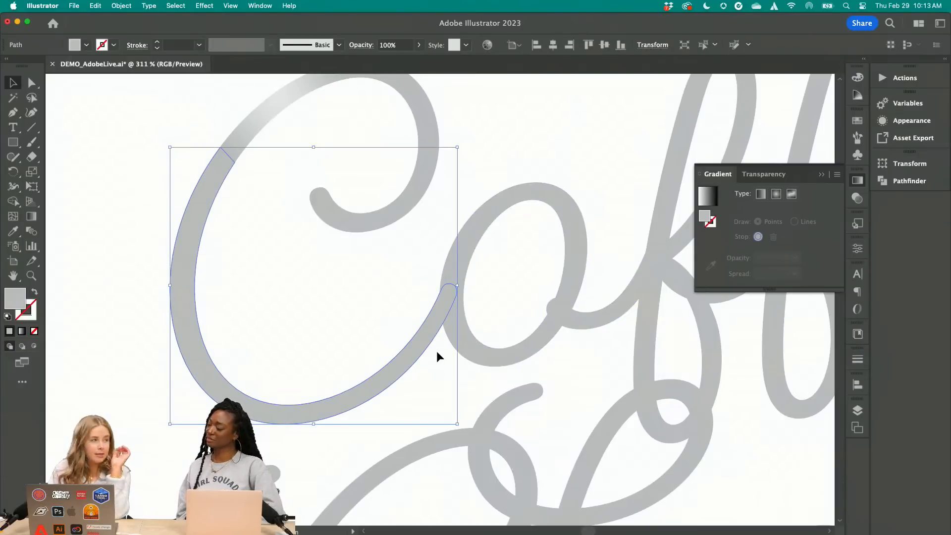
pyautogui.scroll(5, 429, 376)
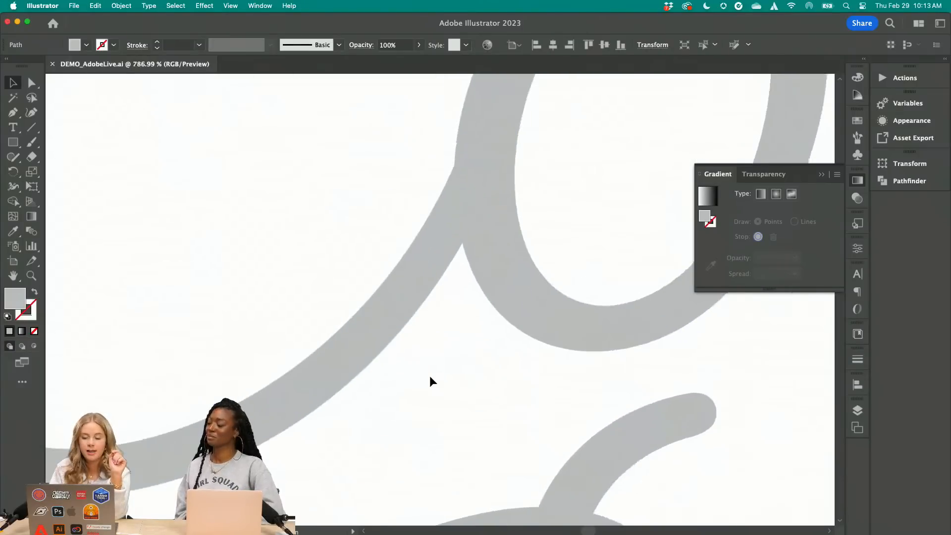
pyautogui.click(30, 130)
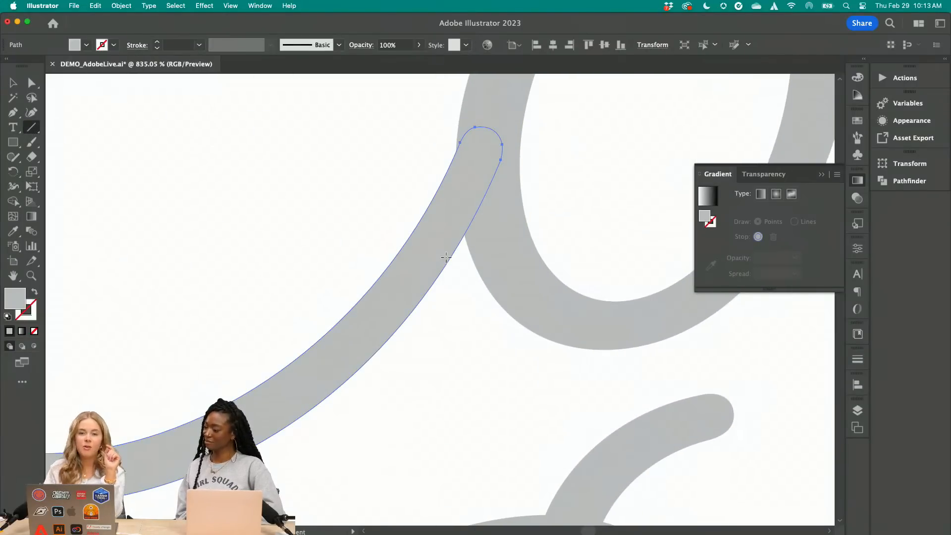
pyautogui.scroll(-6, 445, 257)
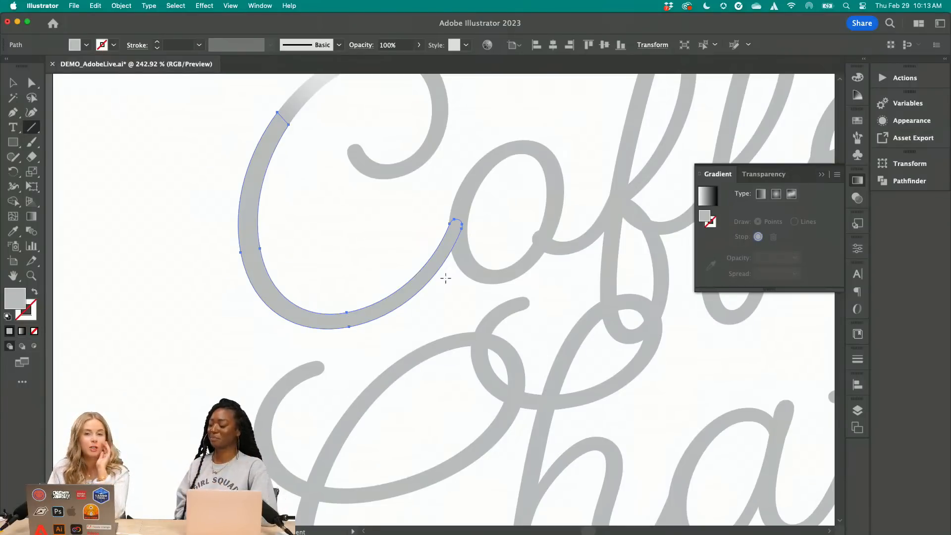
pyautogui.scroll(5, 445, 290)
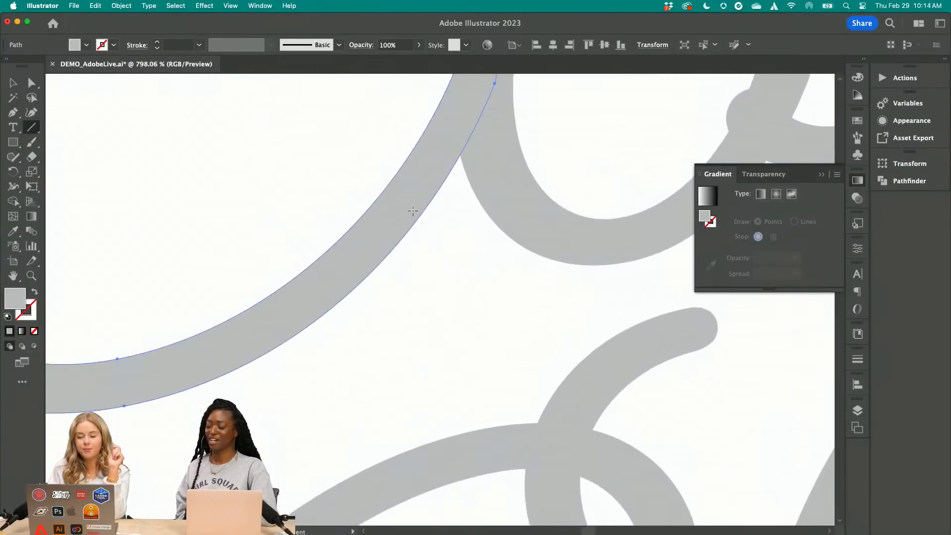
pyautogui.moveTo(384, 124); pyautogui.dragTo(431, 255)
pyautogui.scroll(3, 431, 254)
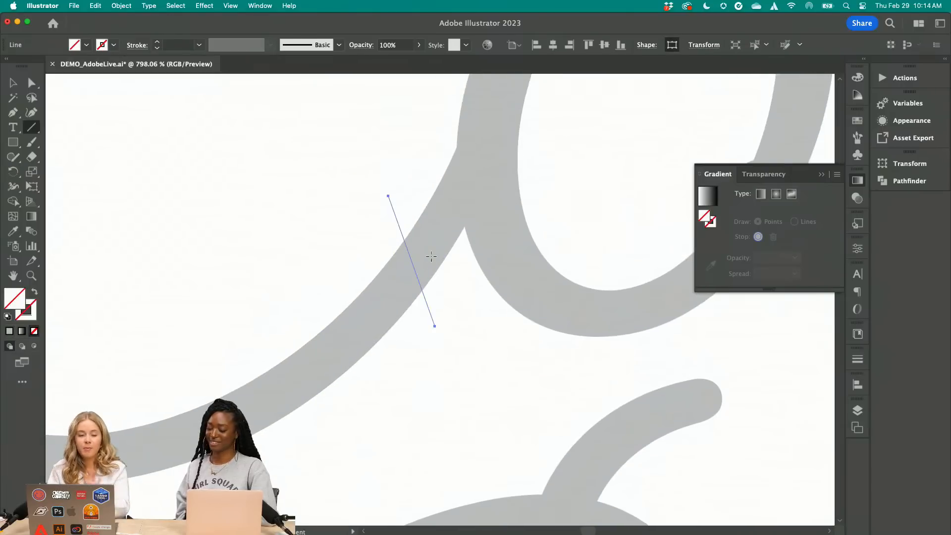
# Select the cutting line together with the C's lower stroke and split them with Pathfinder Divide
pyautogui.click(19, 90)
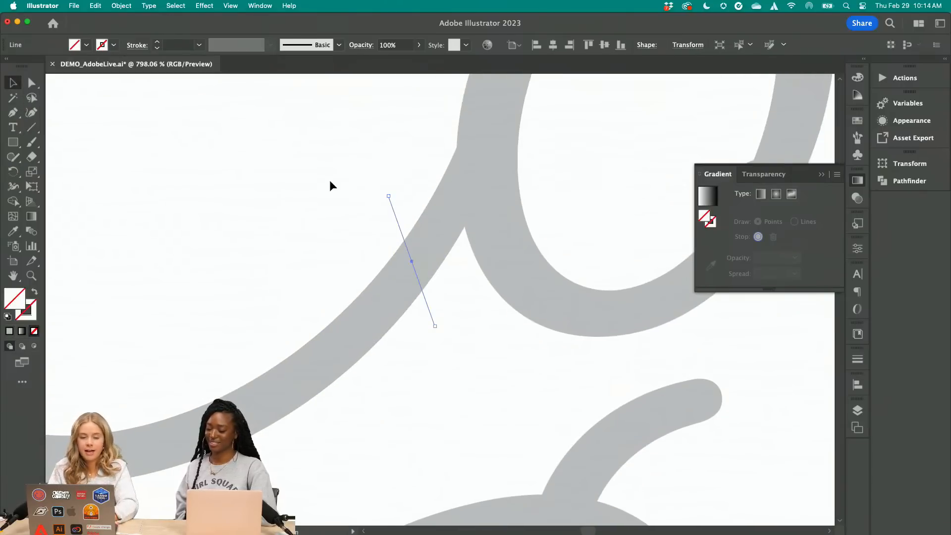
pyautogui.click(444, 223)
pyautogui.click(890, 187)
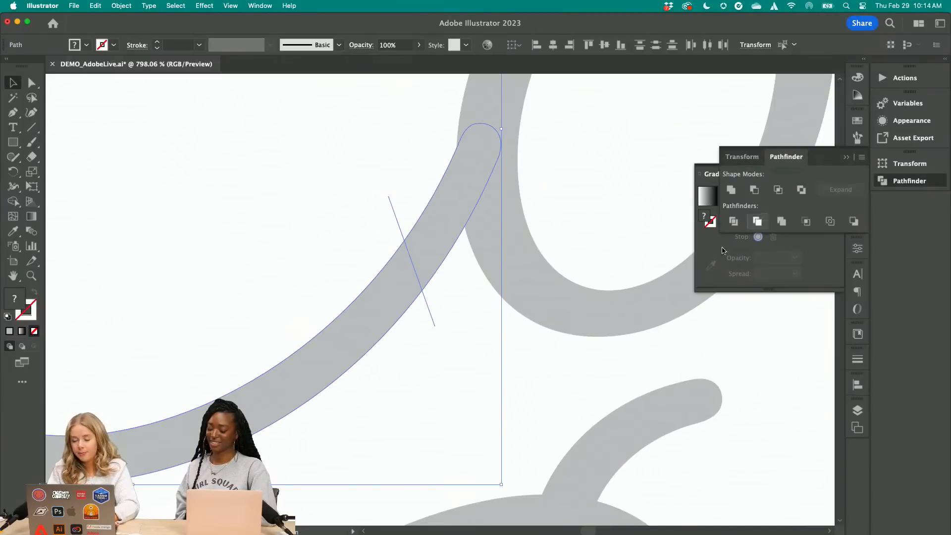
pyautogui.click(734, 221)
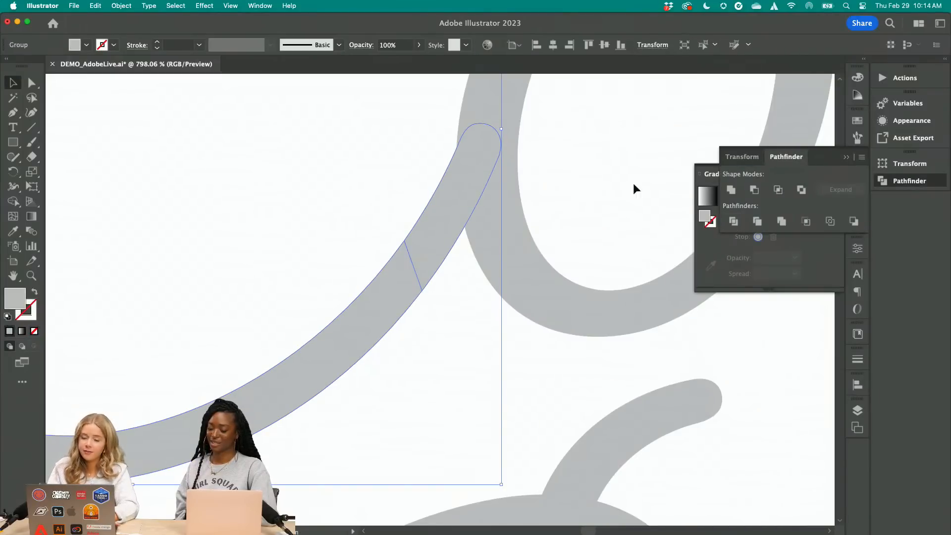
# Ungroup the divided C stroke and select only the end piece that overlaps the o
pyautogui.click(122, 6)
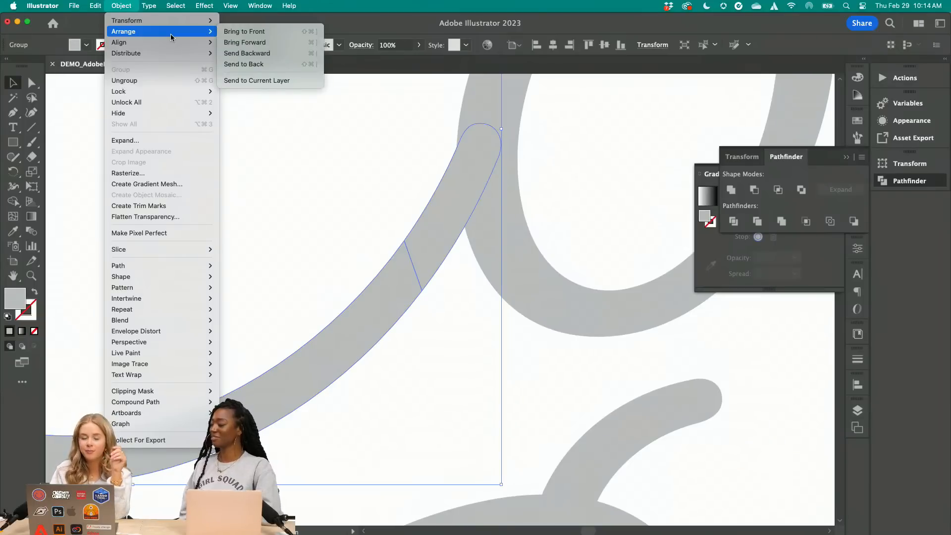
pyautogui.moveTo(169, 44)
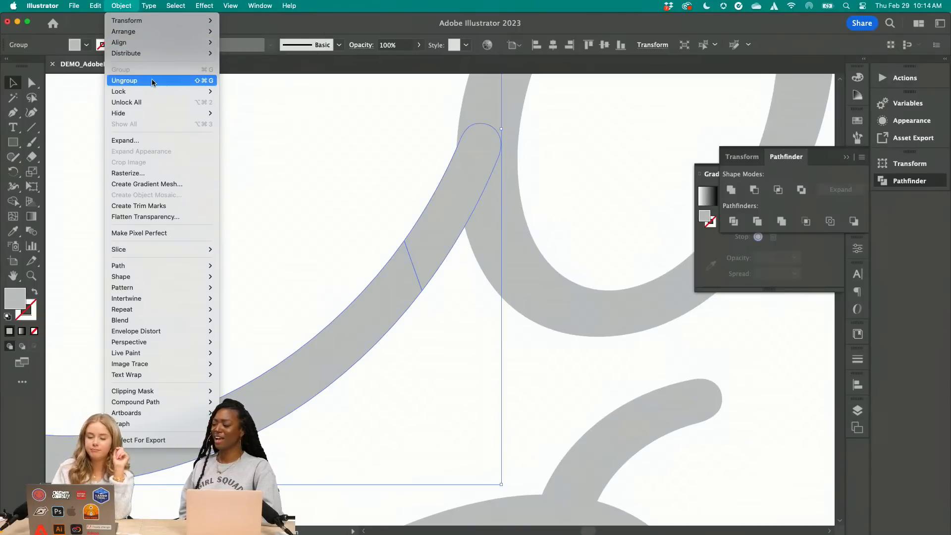
pyautogui.click(151, 81)
pyautogui.click(293, 111)
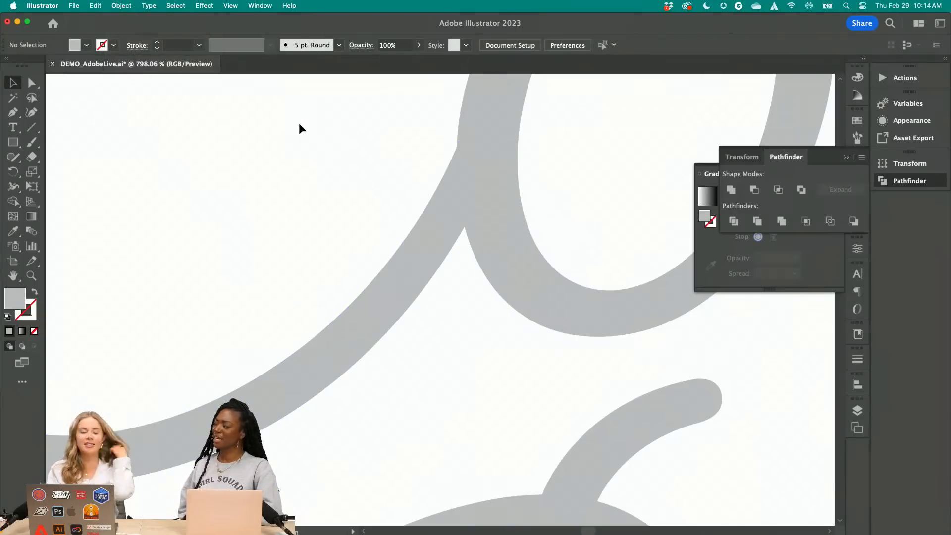
pyautogui.click(434, 226)
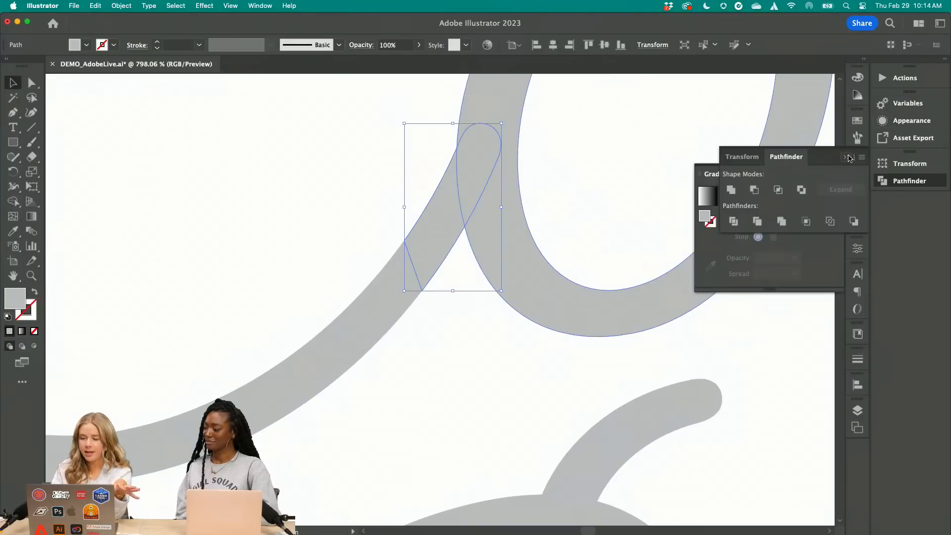
# Fill the end piece with a freeform Points gradient, placing the white point near the cut at 93% spread and the black point inside the tip at 48%
pyautogui.click(847, 157)
pyautogui.click(792, 194)
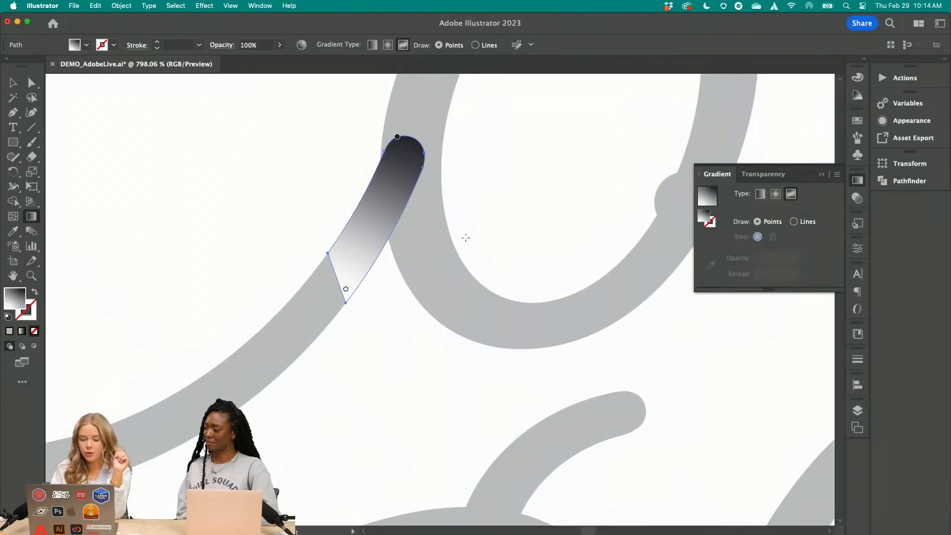
pyautogui.moveTo(345, 290); pyautogui.dragTo(344, 346)
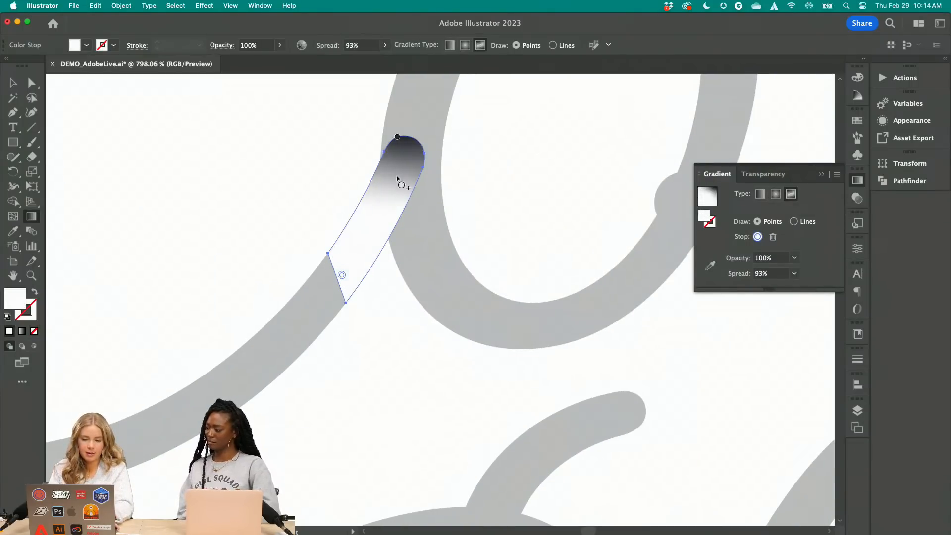
pyautogui.click(401, 157)
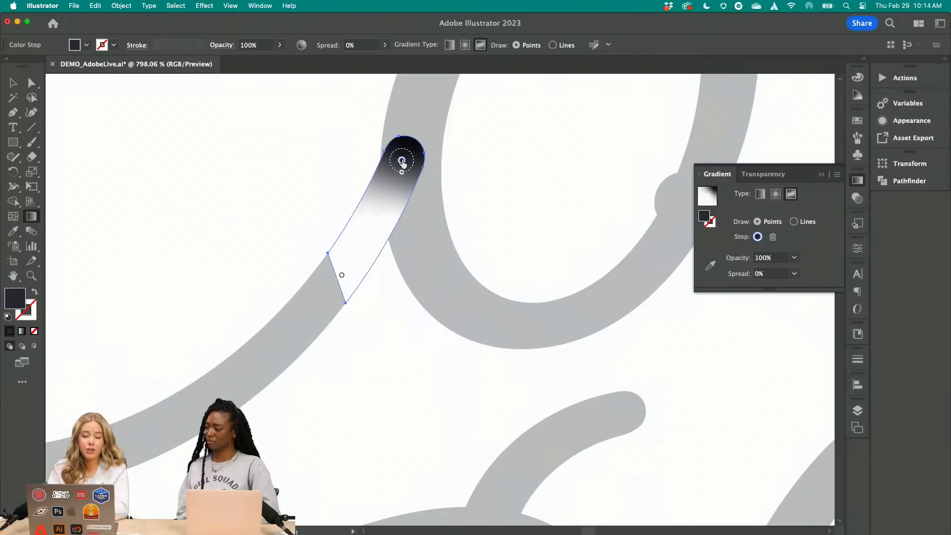
pyautogui.moveTo(401, 172)
pyautogui.mouseDown()
pyautogui.moveTo(401, 190)
pyautogui.moveTo(399, 183)
pyautogui.mouseUp()
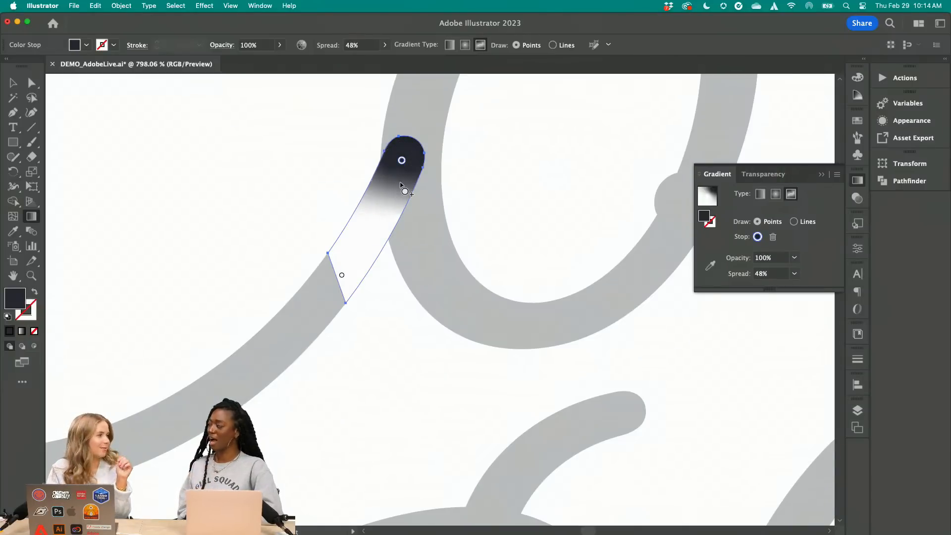
# Recolor the gradient point near the cut with the gray sampled from the adjoining C stroke
pyautogui.click(342, 275)
pyautogui.press('i')
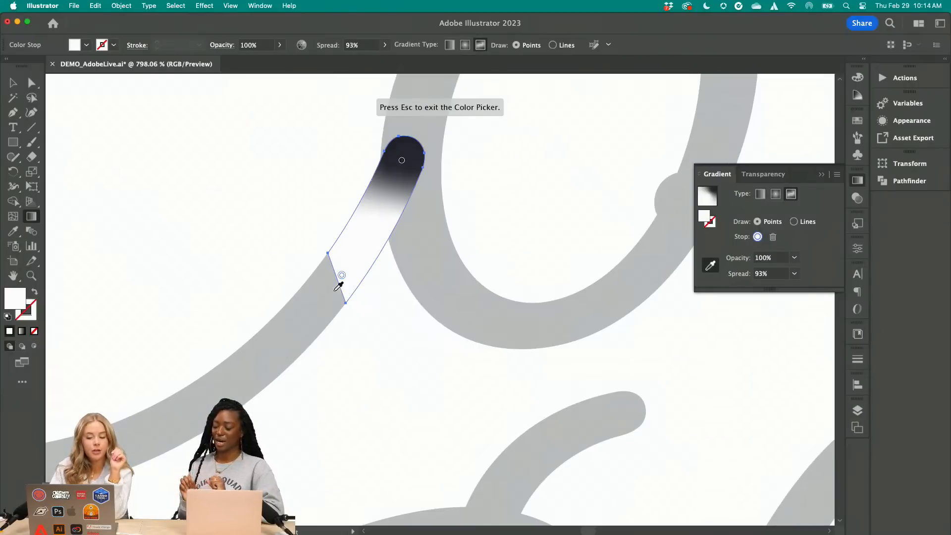
pyautogui.click(300, 319)
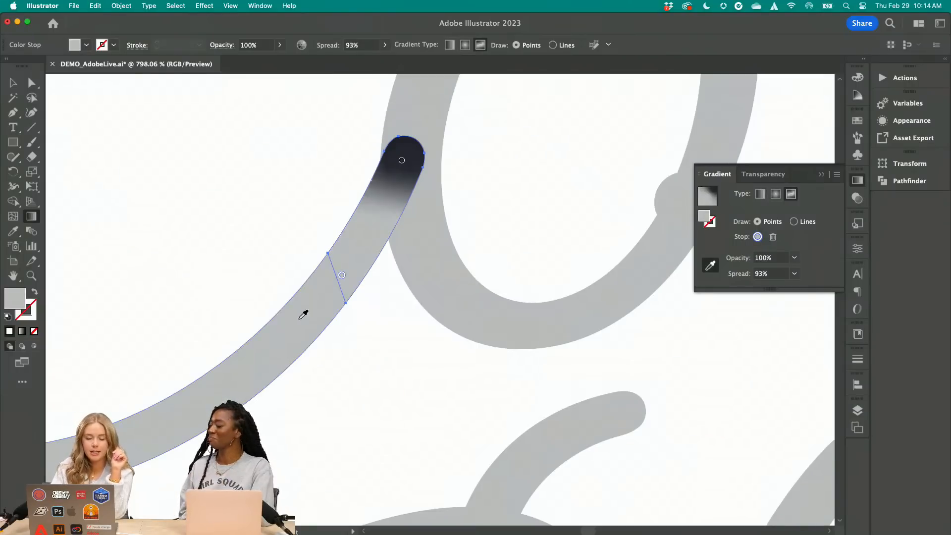
# Recolor the tip's gradient point with the darkest gray sampled from the circles beside the artboard and set its spread to 95%
pyautogui.click(402, 164)
pyautogui.scroll(-10, 502, 247)
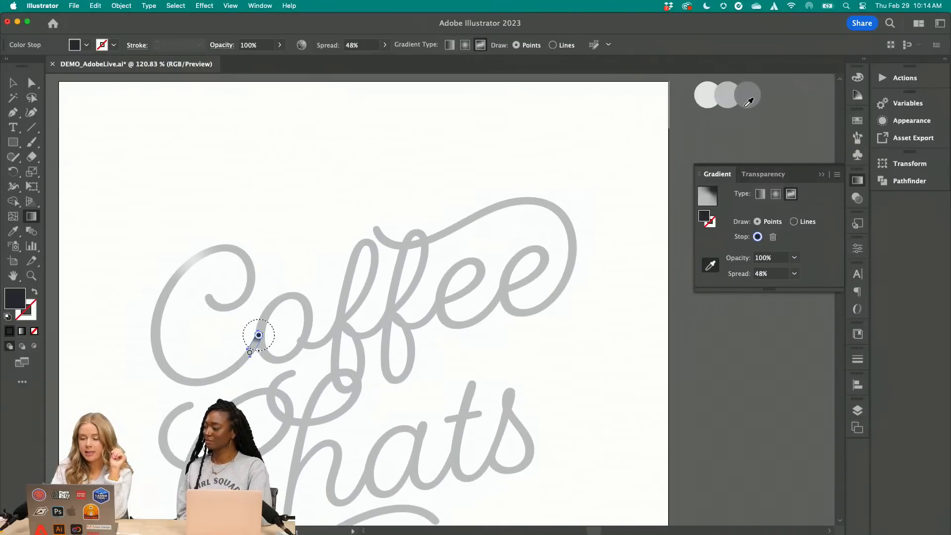
pyautogui.click(757, 93)
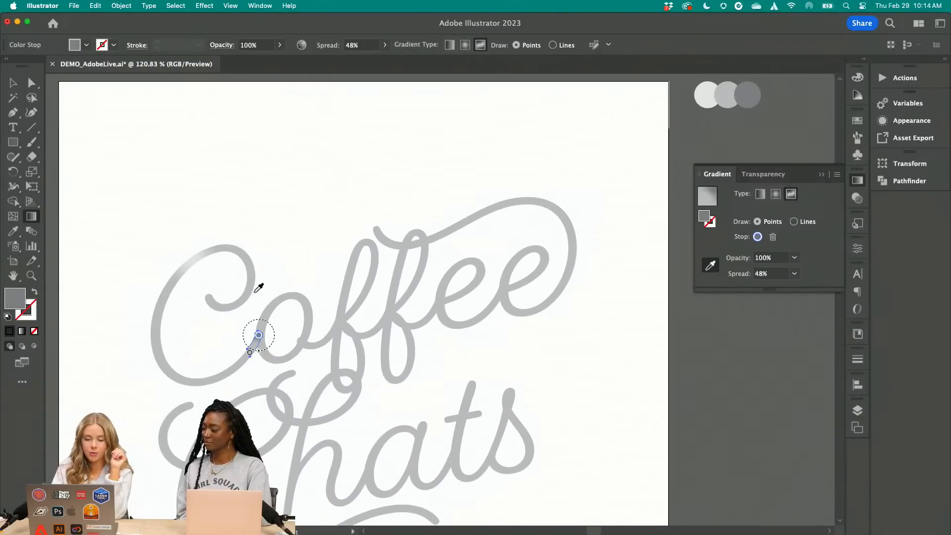
pyautogui.scroll(5, 245, 357)
pyautogui.scroll(3, 242, 362)
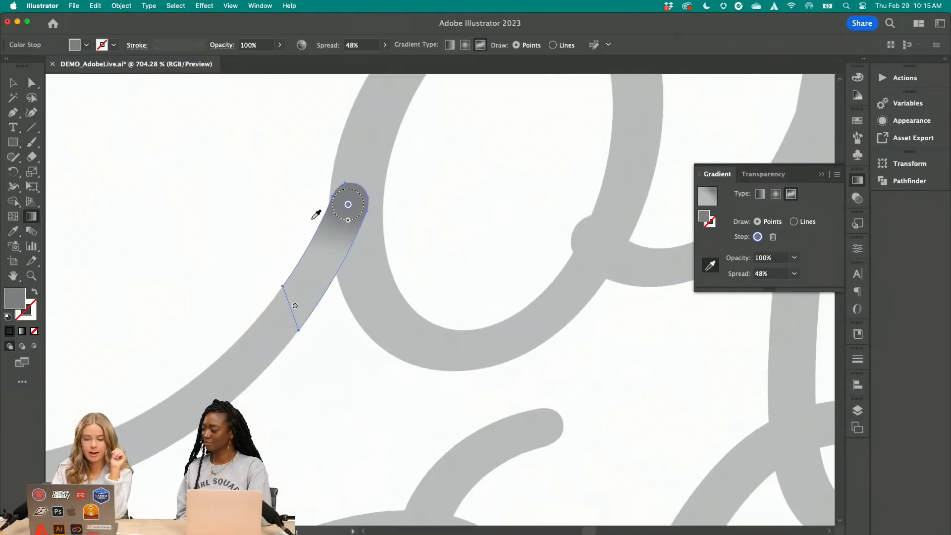
pyautogui.moveTo(348, 221); pyautogui.dragTo(346, 224)
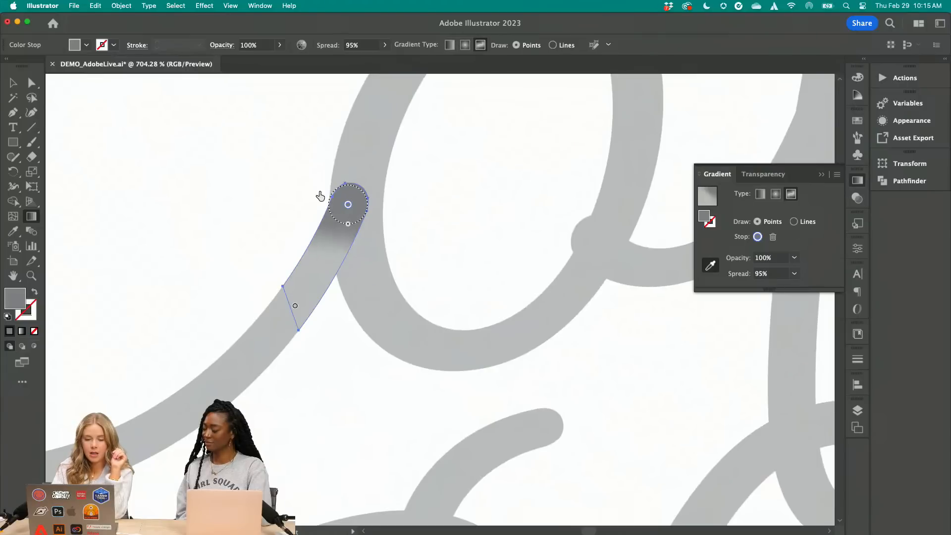
# Send the shaded end piece of the C to the back so it sits behind the o, and deselect it
pyautogui.press('v')
pyautogui.click(150, 198)
pyautogui.click(297, 287)
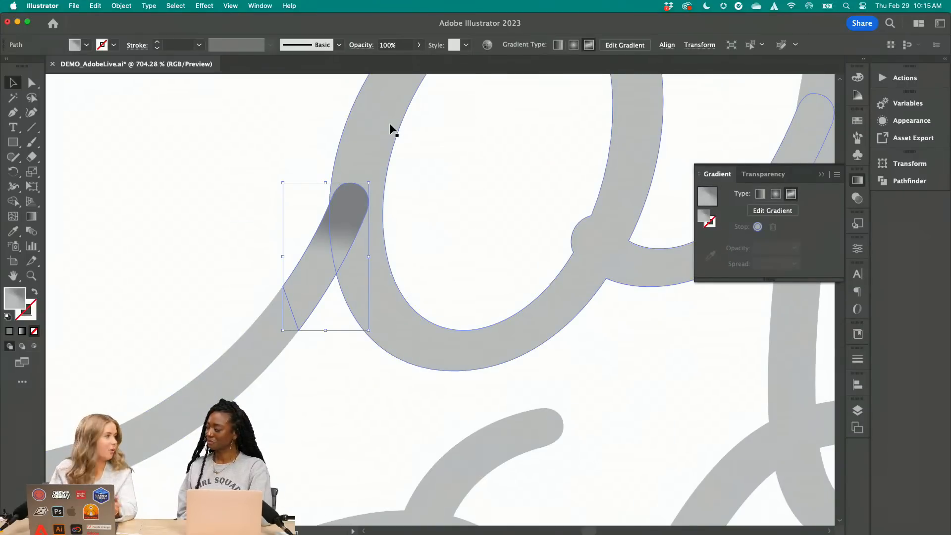
pyautogui.press('a')
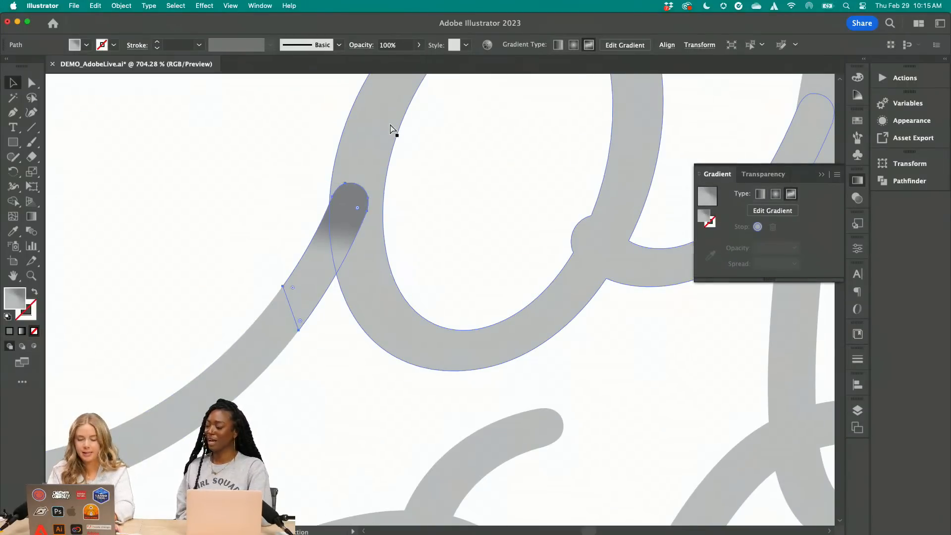
pyautogui.press('v')
pyautogui.click(121, 5)
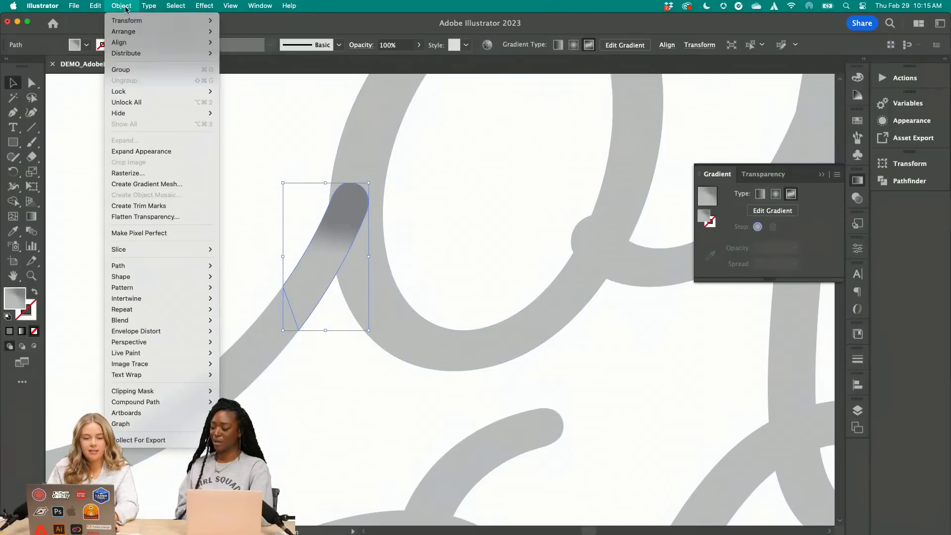
pyautogui.moveTo(133, 32)
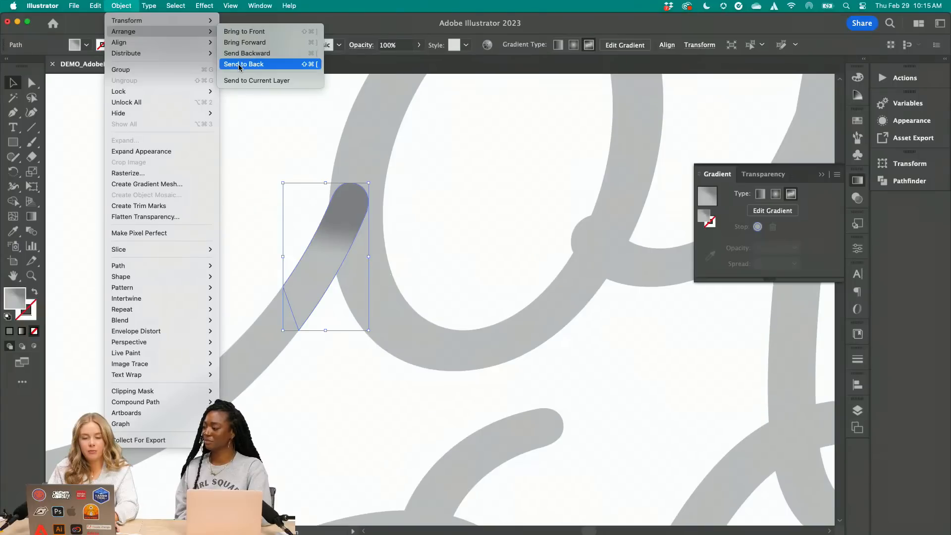
pyautogui.click(239, 65)
pyautogui.click(354, 401)
pyautogui.scroll(-5, 354, 400)
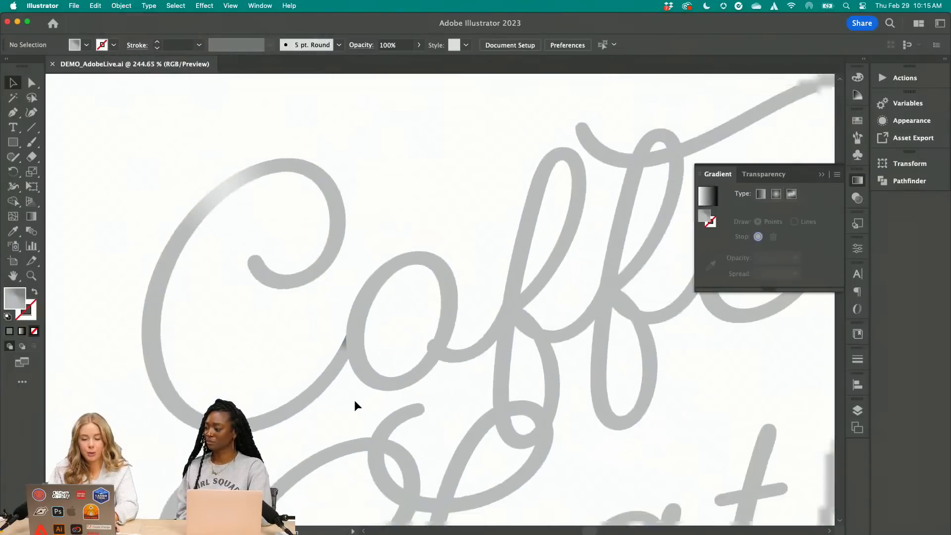
# Examine the plain and fully shaded Coffee Chats lettering on the highlights and shadows artboards, and close the gradient settings
pyautogui.scroll(3, 371, 382)
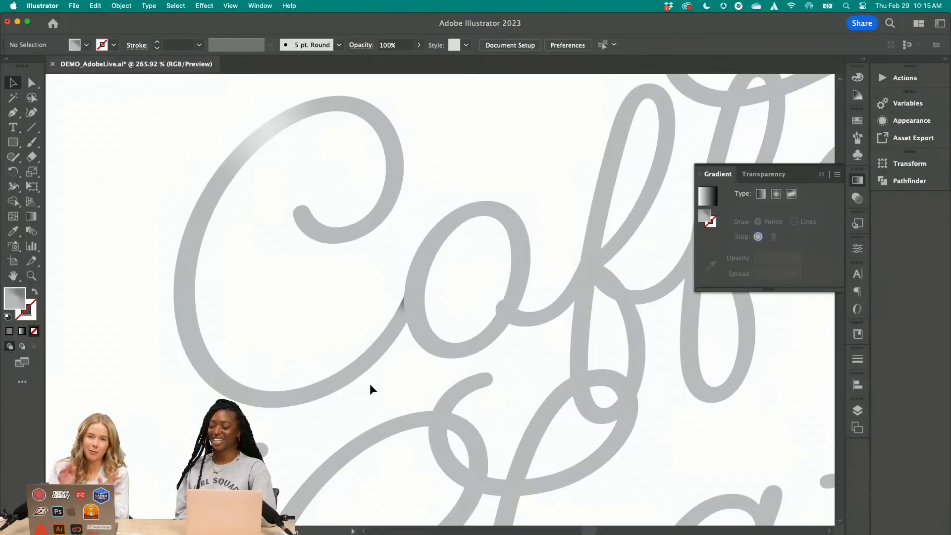
pyautogui.scroll(-3, 370, 385)
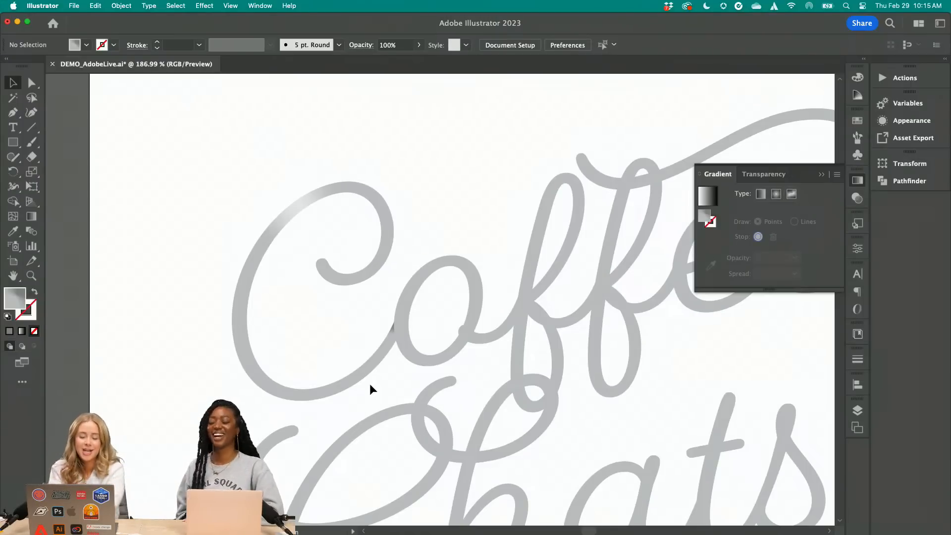
pyautogui.scroll(-5, 370, 383)
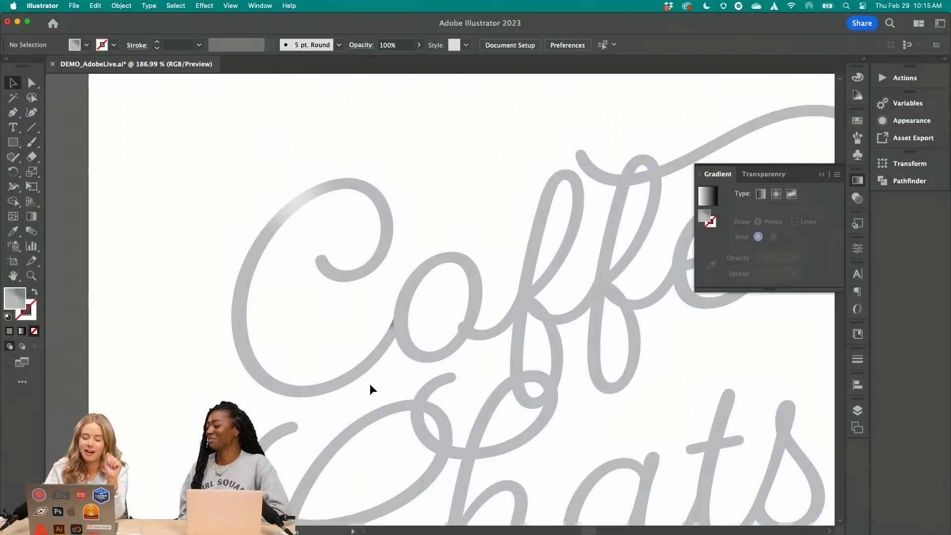
pyautogui.scroll(-5, 370, 383)
pyautogui.scroll(3, 369, 383)
pyautogui.scroll(-10, 370, 382)
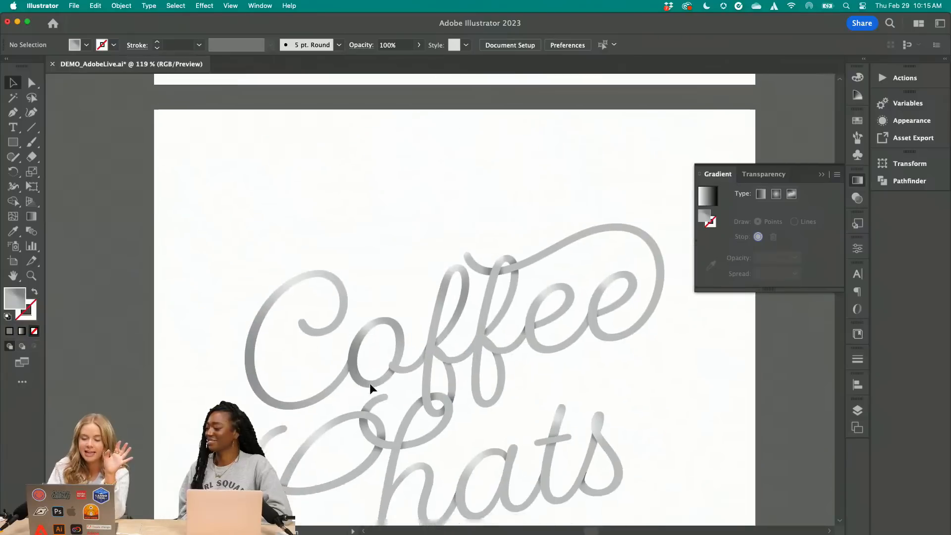
pyautogui.click(819, 173)
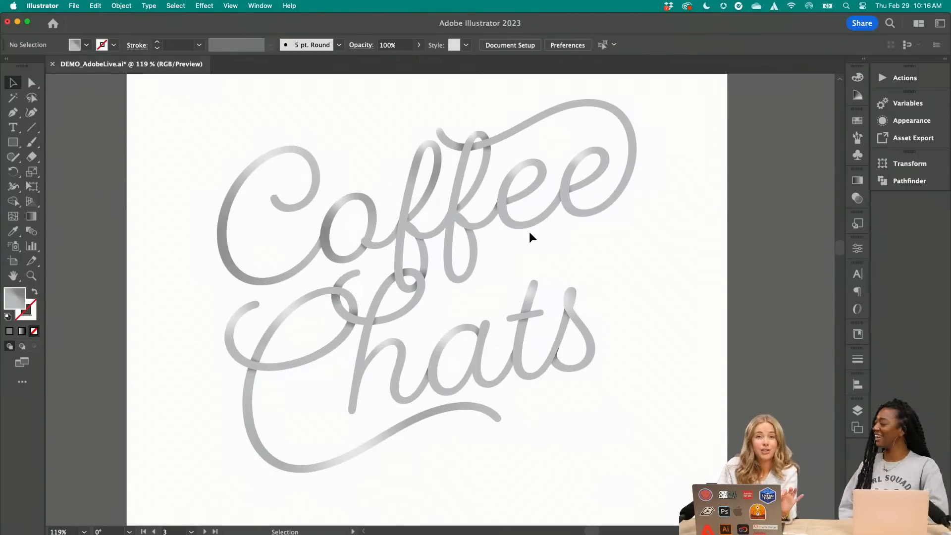
# Examine the flat gray lettering on the 3D artboard and compare it with the interwoven and shaded versions on the other artboards
pyautogui.scroll(-5, 528, 233)
pyautogui.scroll(-5, 527, 235)
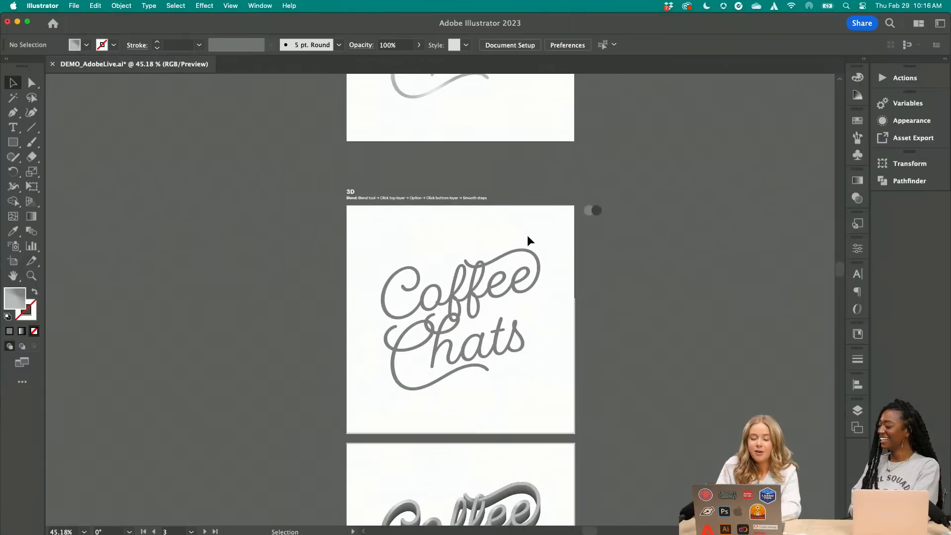
pyautogui.scroll(3, 525, 281)
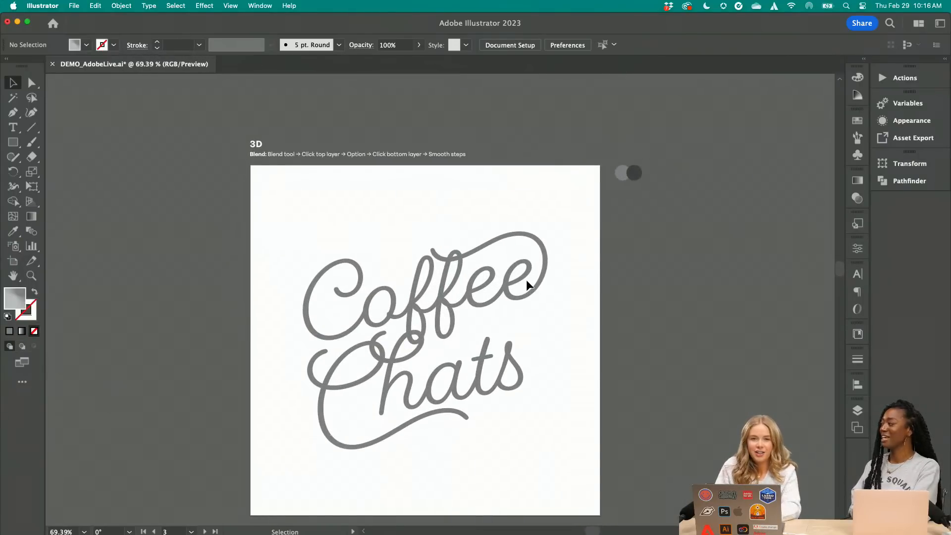
pyautogui.scroll(3, 527, 283)
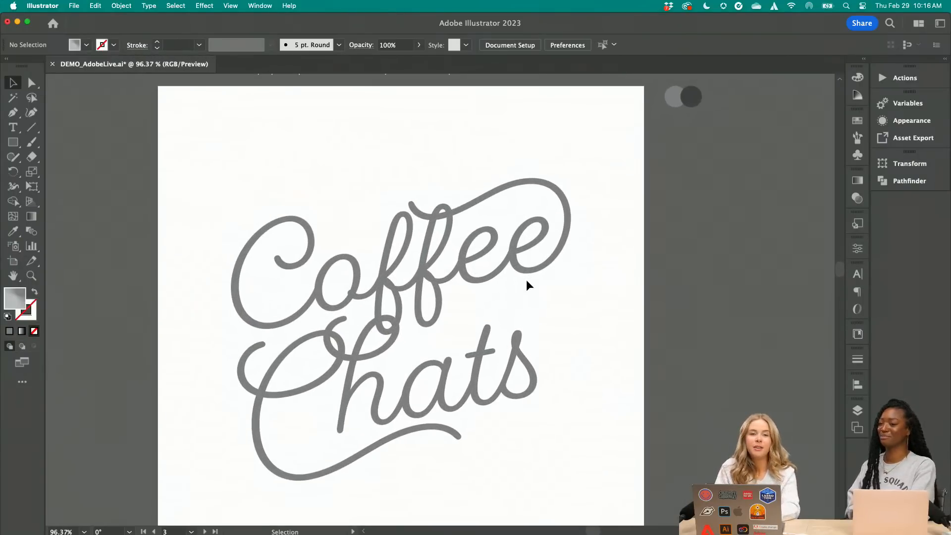
pyautogui.scroll(-2, 526, 284)
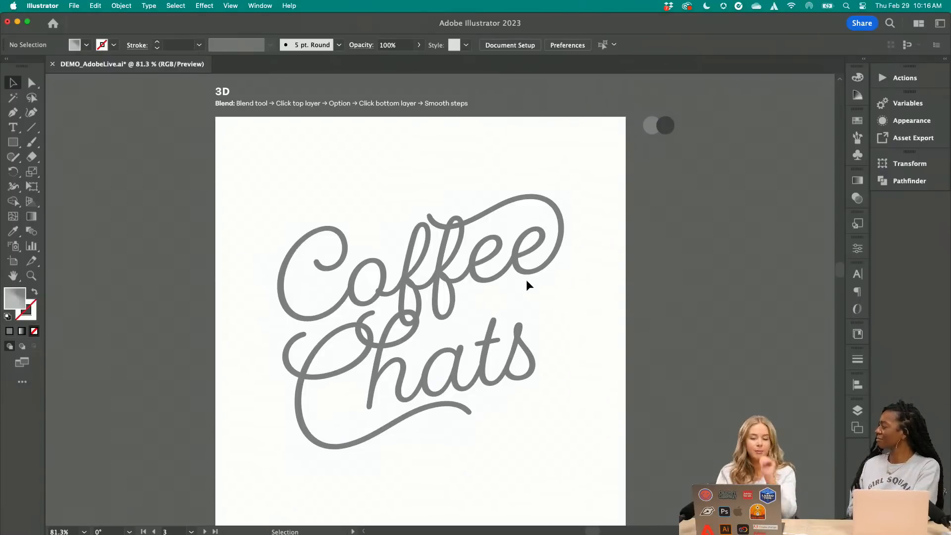
pyautogui.click(391, 325)
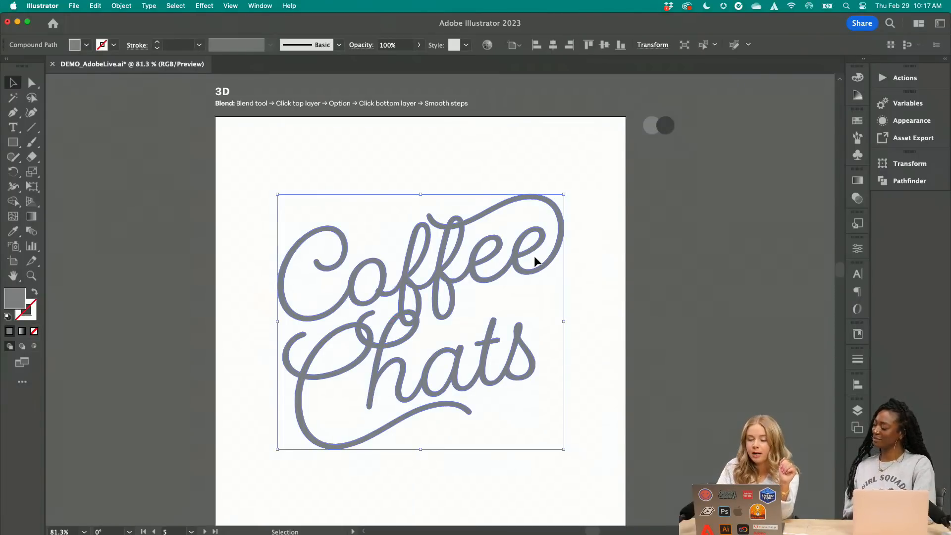
pyautogui.scroll(-6, 534, 256)
pyautogui.scroll(8, 534, 256)
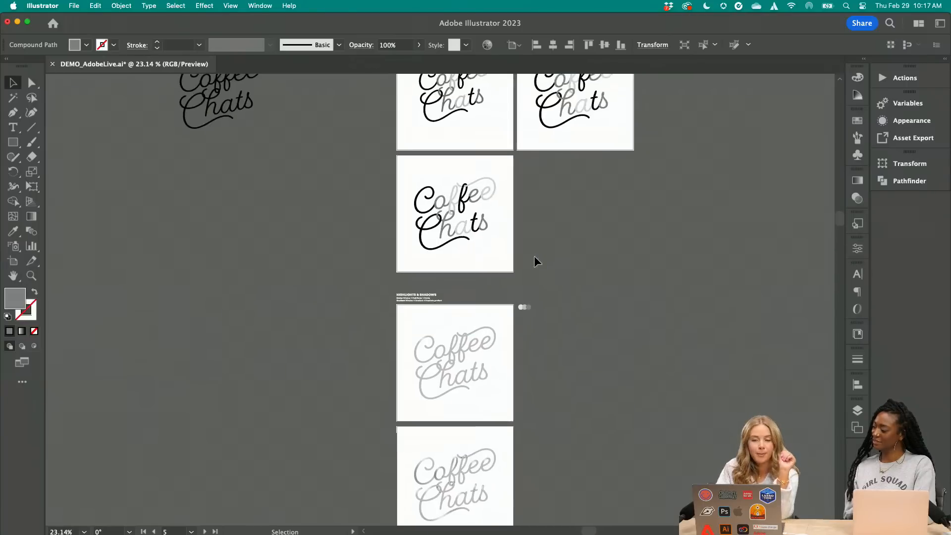
pyautogui.scroll(3, 534, 255)
pyautogui.scroll(-2, 501, 277)
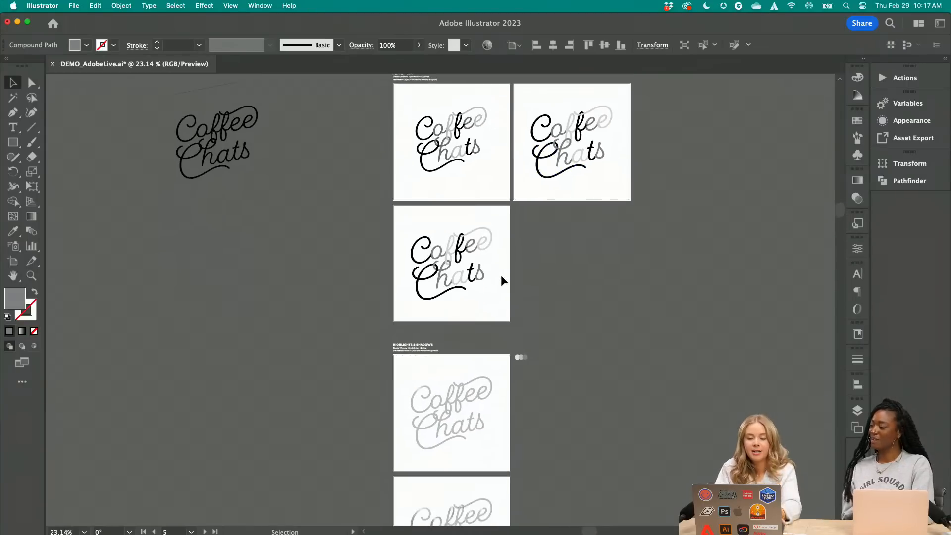
pyautogui.scroll(-8, 551, 331)
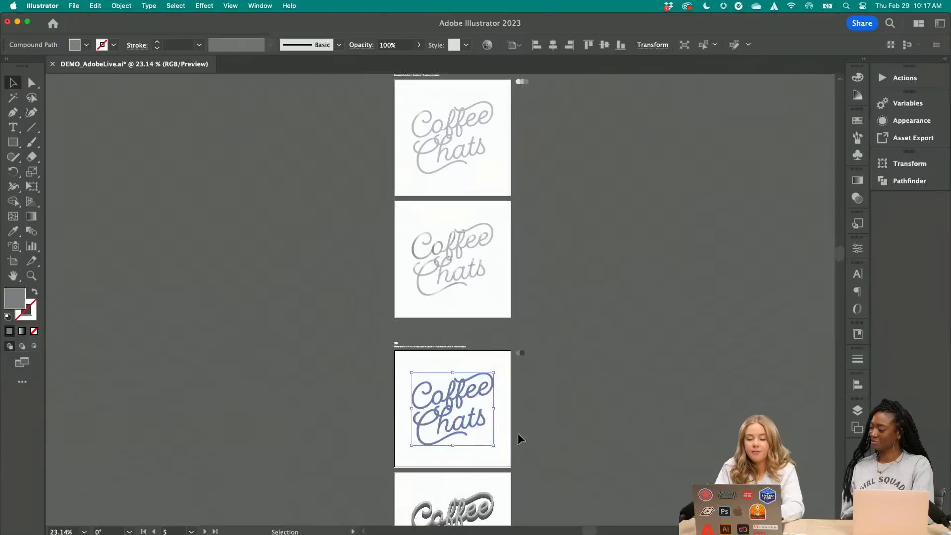
pyautogui.scroll(6, 519, 433)
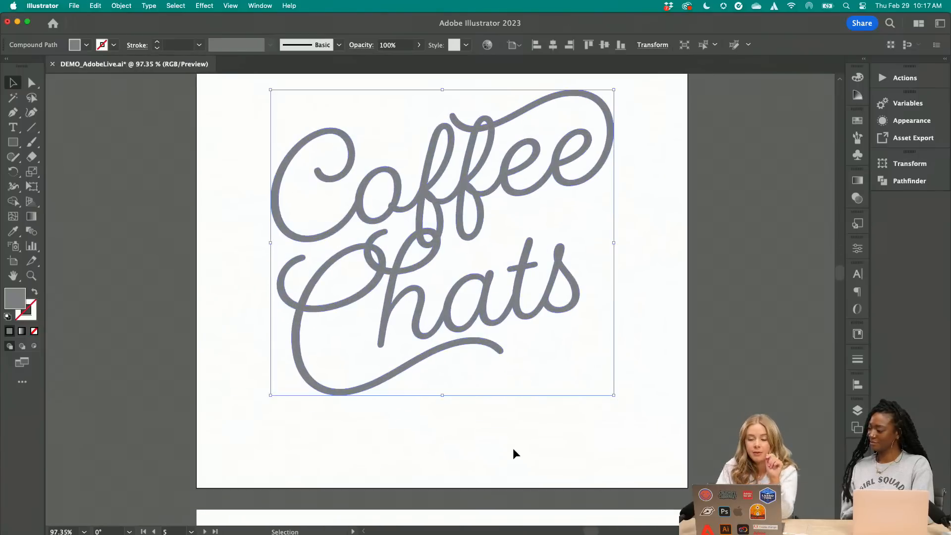
pyautogui.scroll(1, 513, 454)
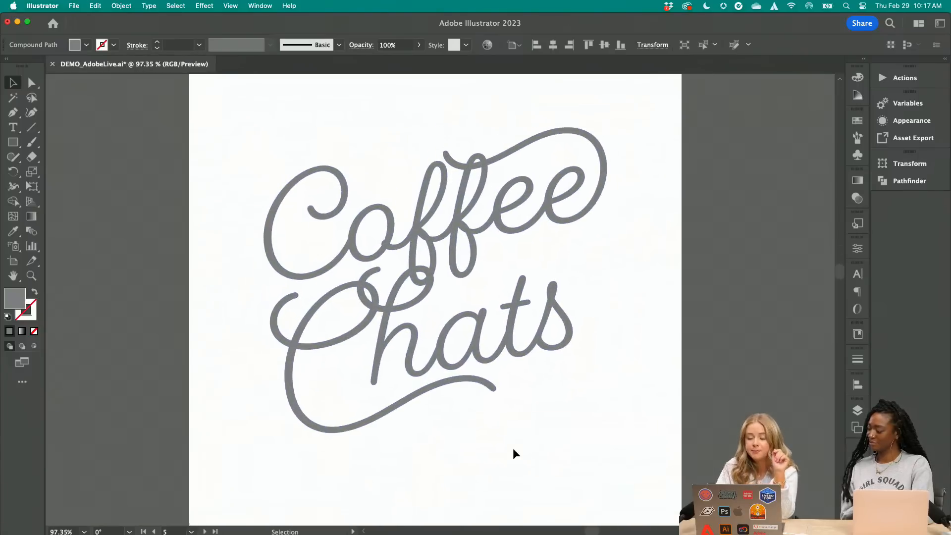
pyautogui.click(907, 187)
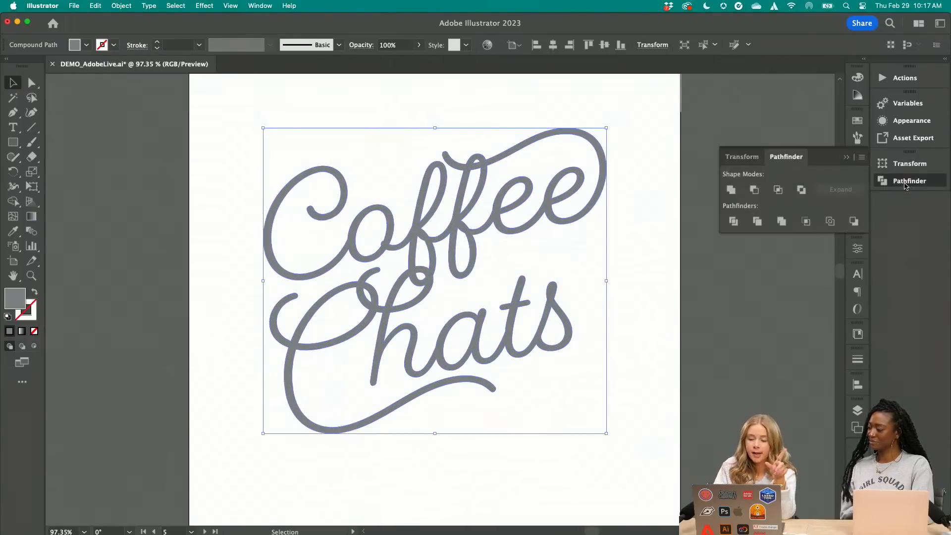
pyautogui.click(631, 314)
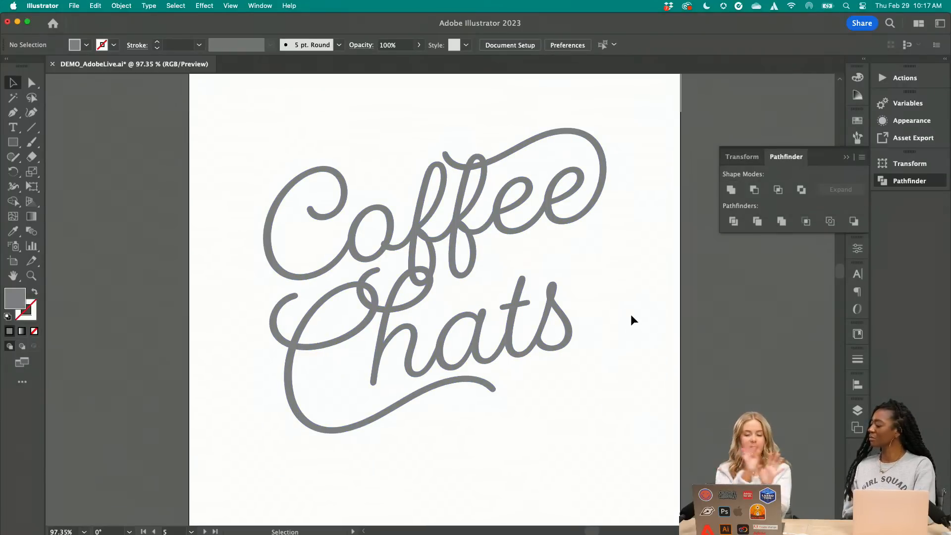
pyautogui.click(846, 157)
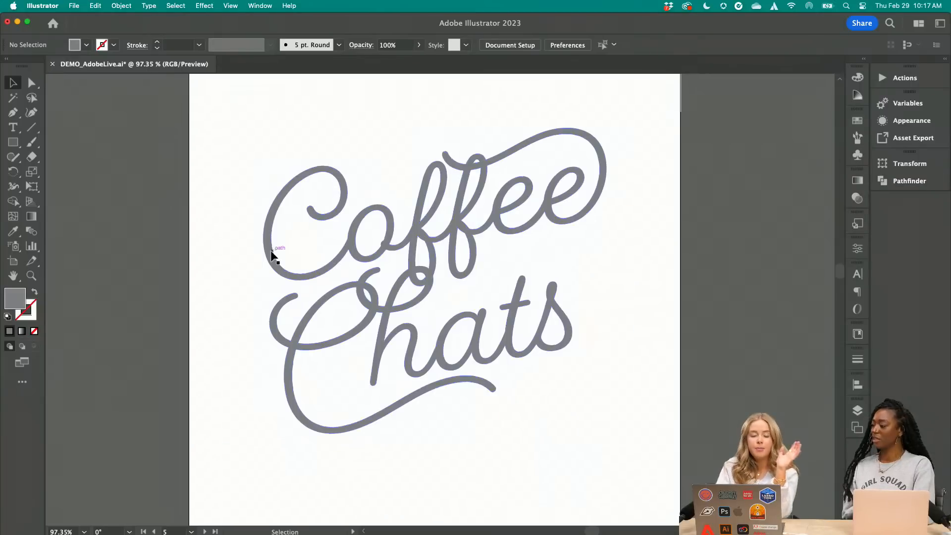
# Draw a gray circle beside the 3D artboard with the Ellipse tool and place a copy of it directly below
pyautogui.hscroll(-4, 271, 252)
pyautogui.moveTo(13, 143); pyautogui.dragTo(67, 170)
pyautogui.hscroll(-2, 263, 199)
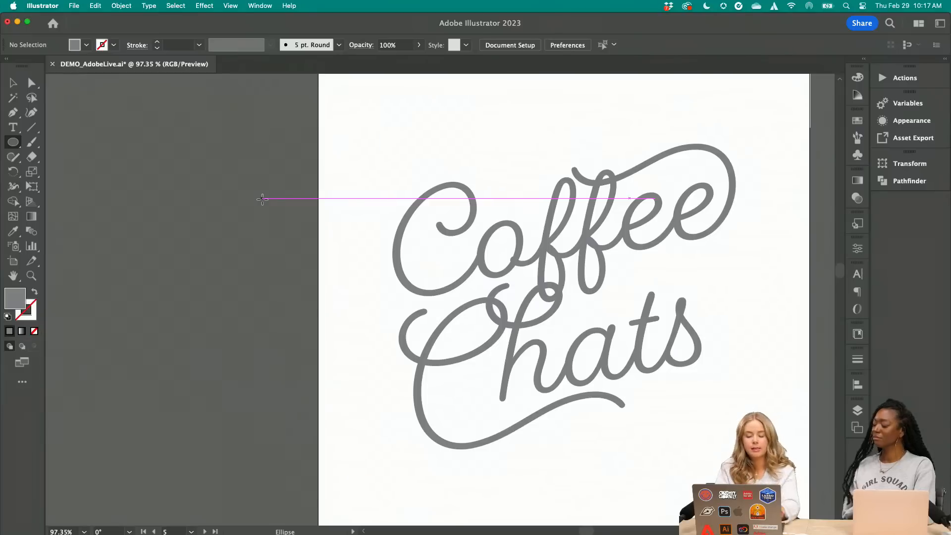
pyautogui.moveTo(124, 179); pyautogui.dragTo(185, 239)
pyautogui.click(14, 82)
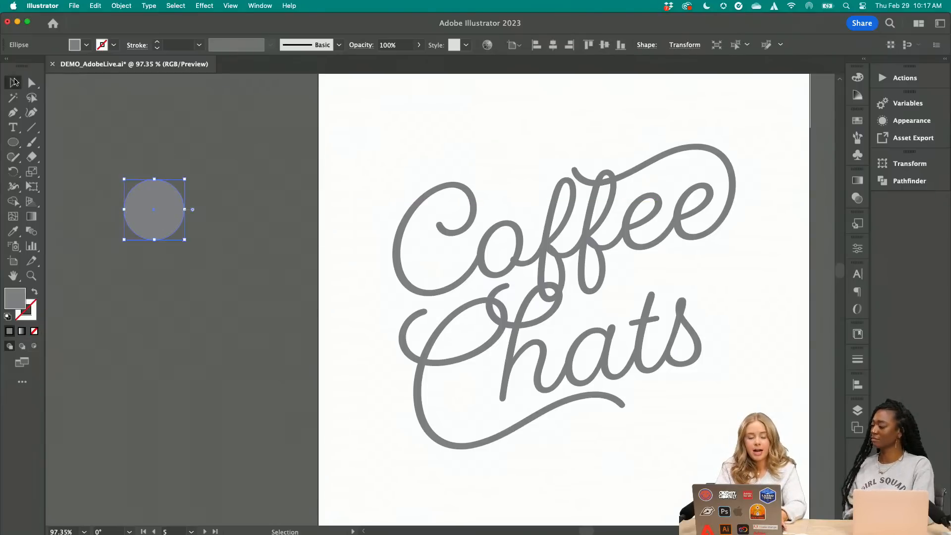
pyautogui.moveTo(170, 206); pyautogui.dragTo(168, 292)
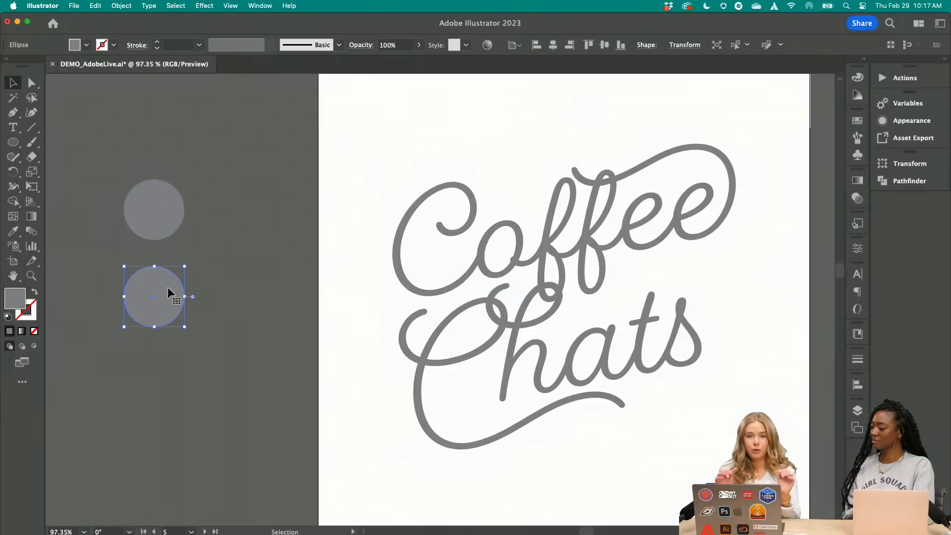
# Fill the lower circle with black and move it up so that it overlaps the gray circle
pyautogui.click(86, 45)
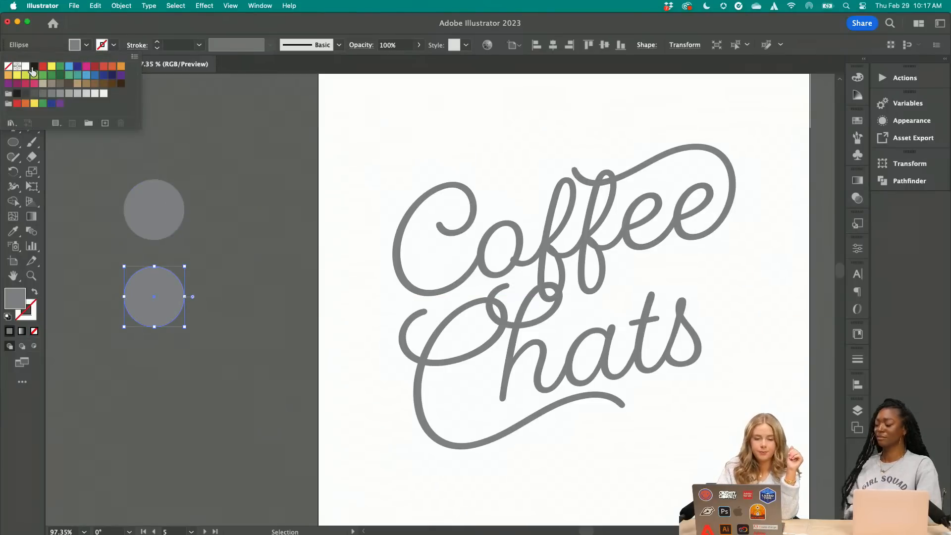
pyautogui.click(32, 68)
pyautogui.click(86, 46)
pyautogui.moveTo(160, 300); pyautogui.dragTo(162, 251)
# Bring the gray circle to the front so that it sits on top of the black one
pyautogui.click(161, 207)
pyautogui.click(121, 5)
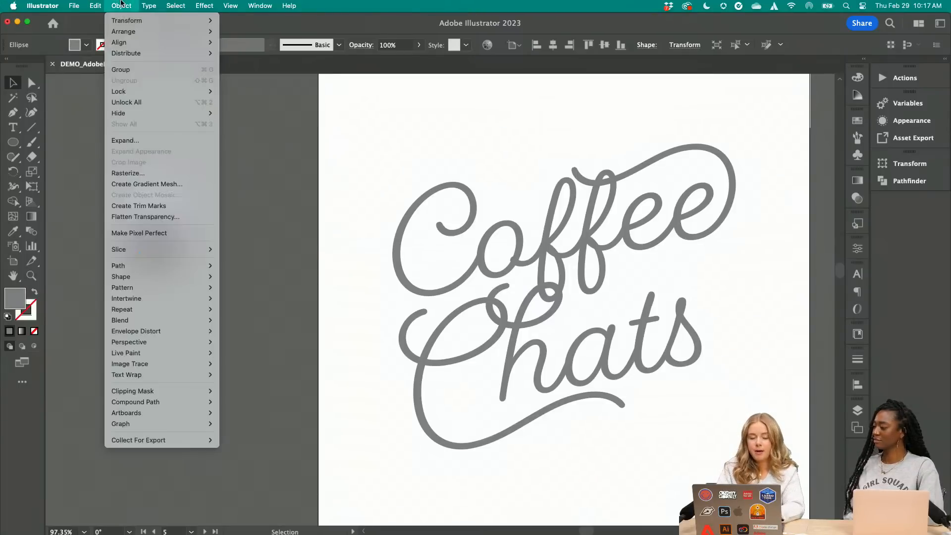
pyautogui.moveTo(178, 32)
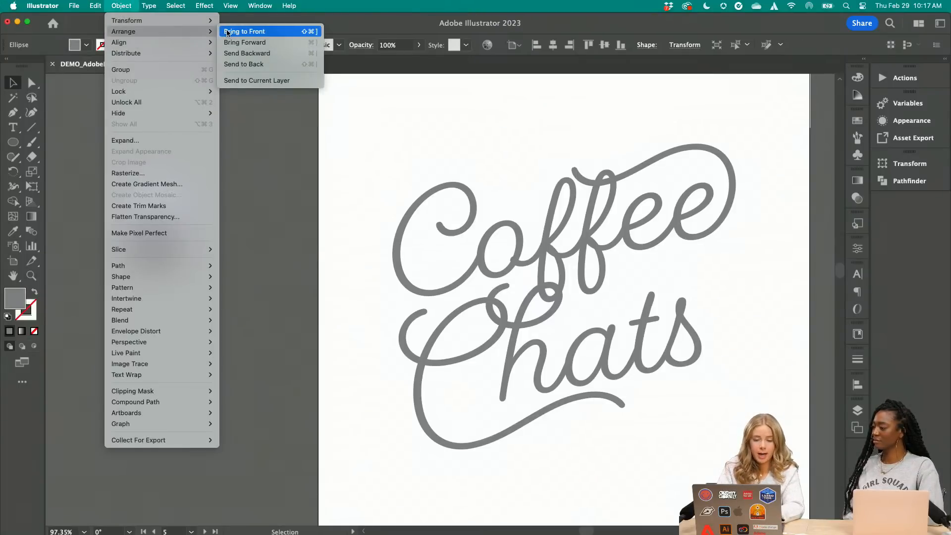
pyautogui.click(228, 31)
# Place overlapping copies of the gray and black circles just beside the originals to illustrate the effect
pyautogui.click(218, 256)
pyautogui.moveTo(218, 256); pyautogui.dragTo(185, 209)
pyautogui.click(195, 208)
pyautogui.moveTo(158, 256); pyautogui.dragTo(190, 257)
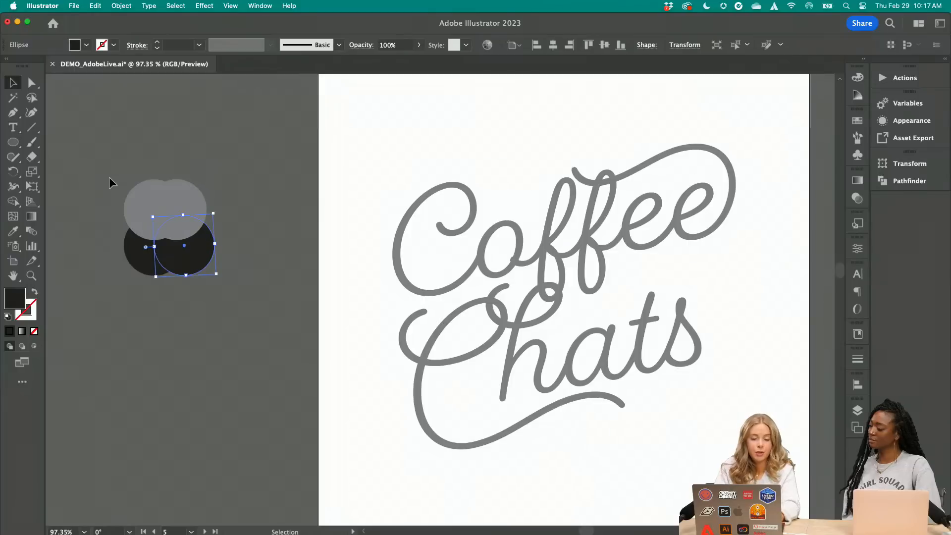
pyautogui.moveTo(109, 178); pyautogui.dragTo(221, 262)
pyautogui.click(241, 203)
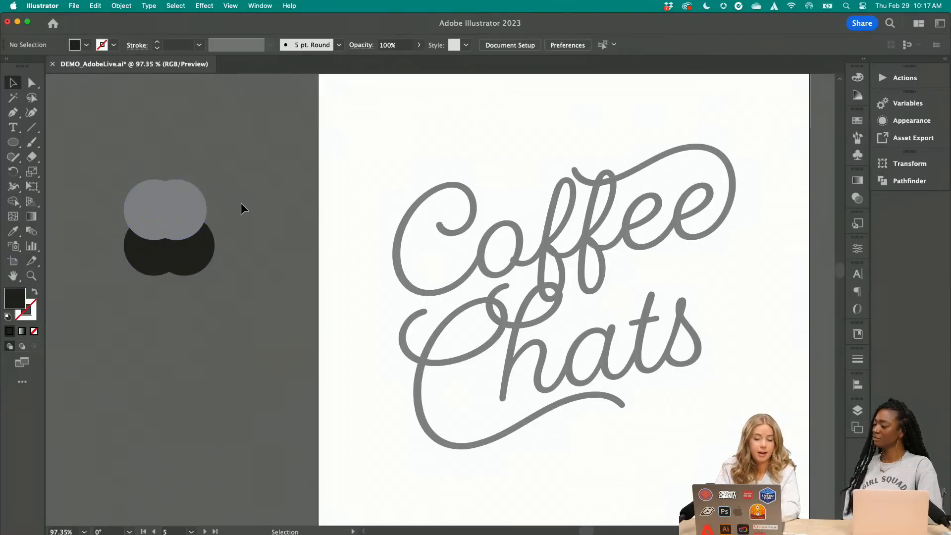
pyautogui.moveTo(240, 203); pyautogui.dragTo(123, 189)
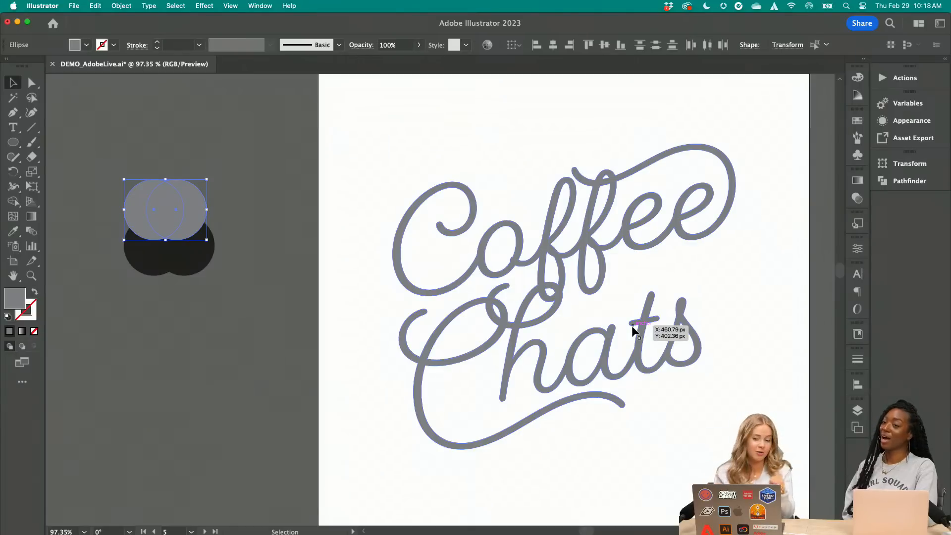
pyautogui.click(231, 293)
# Delete the offset copies of the black and gray circles, leaving only the original pair
pyautogui.click(184, 254)
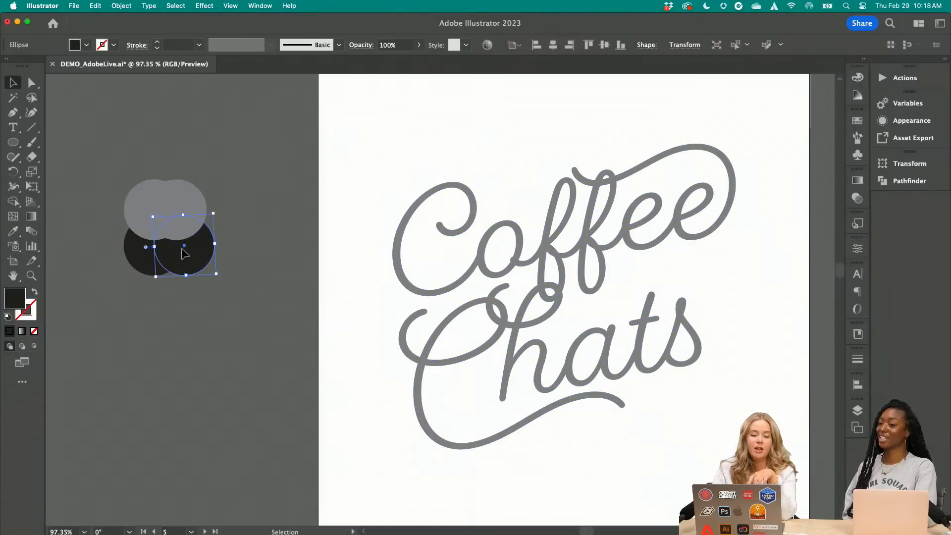
pyautogui.press('Delete')
pyautogui.click(181, 224)
pyautogui.press('Delete')
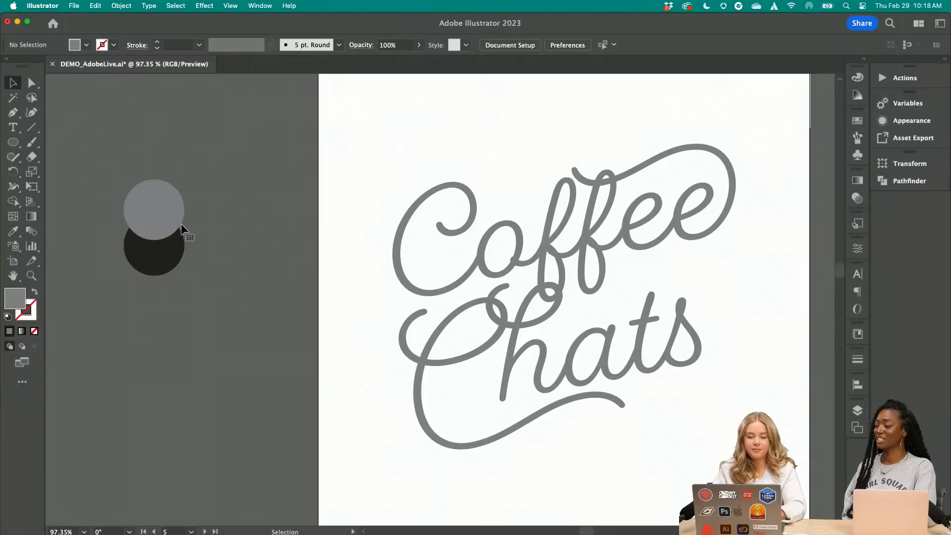
# Duplicate the gray lettering straight below itself and recolor the copy with the black sampled from the dark circle
pyautogui.scroll(-2, 382, 155)
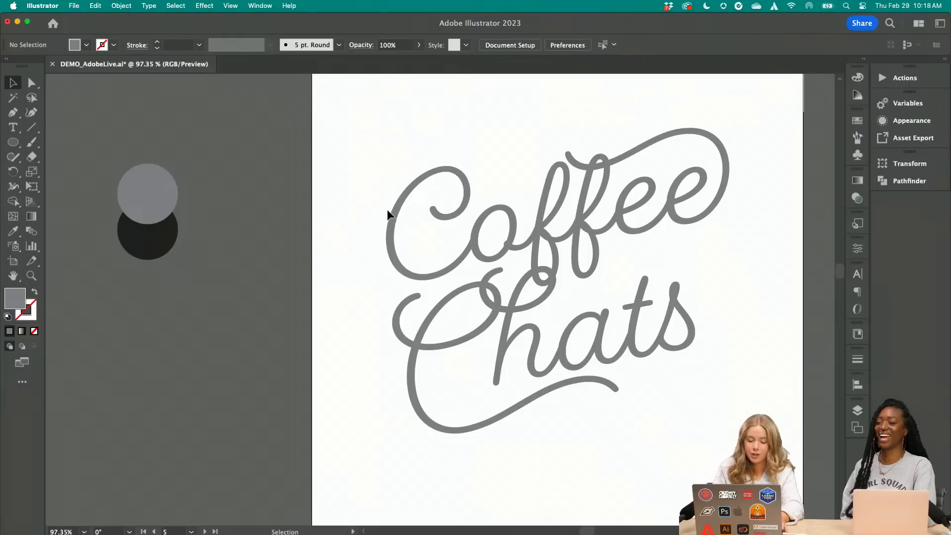
pyautogui.press('l')
pyautogui.moveTo(396, 211); pyautogui.dragTo(382, 271)
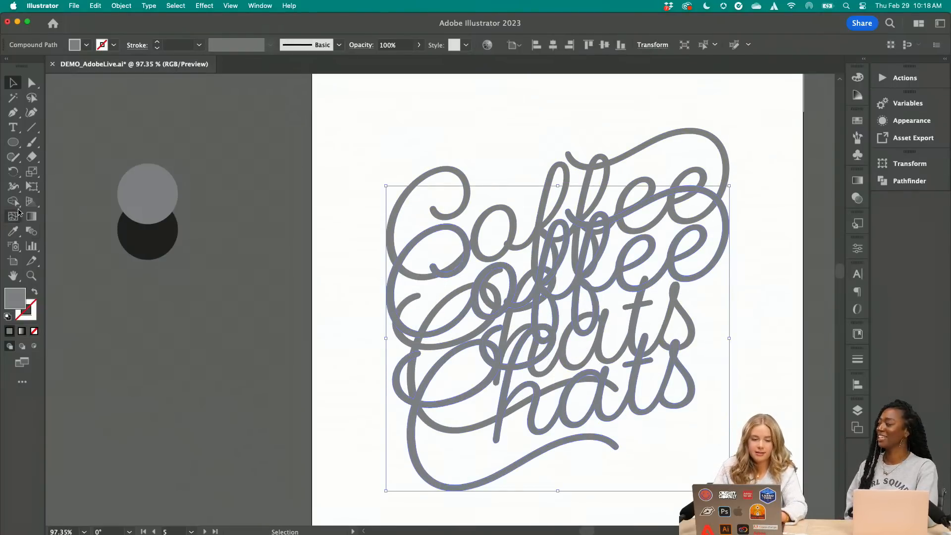
pyautogui.click(13, 231)
pyautogui.click(142, 243)
pyautogui.click(13, 82)
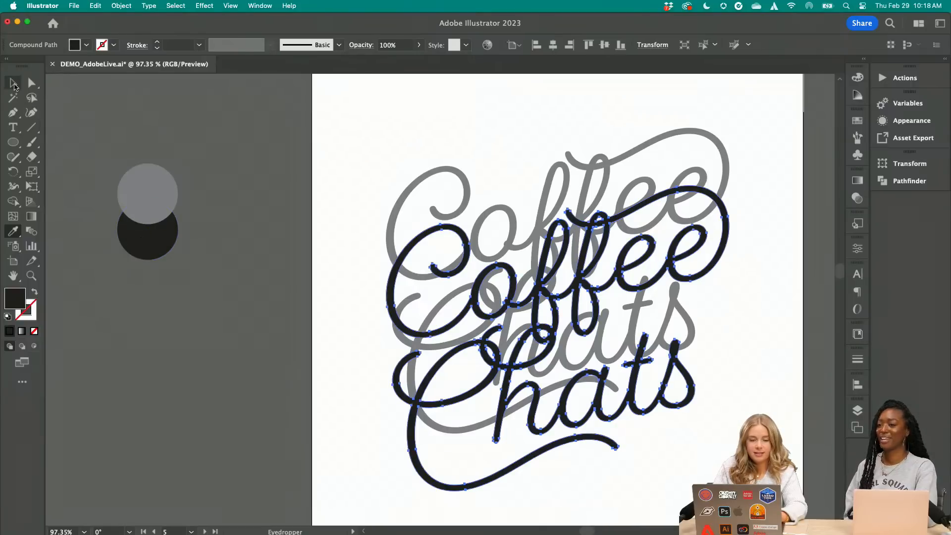
# Send the black lettering copy to the back, behind the gray lettering, and deselect it
pyautogui.click(122, 6)
pyautogui.moveTo(140, 33)
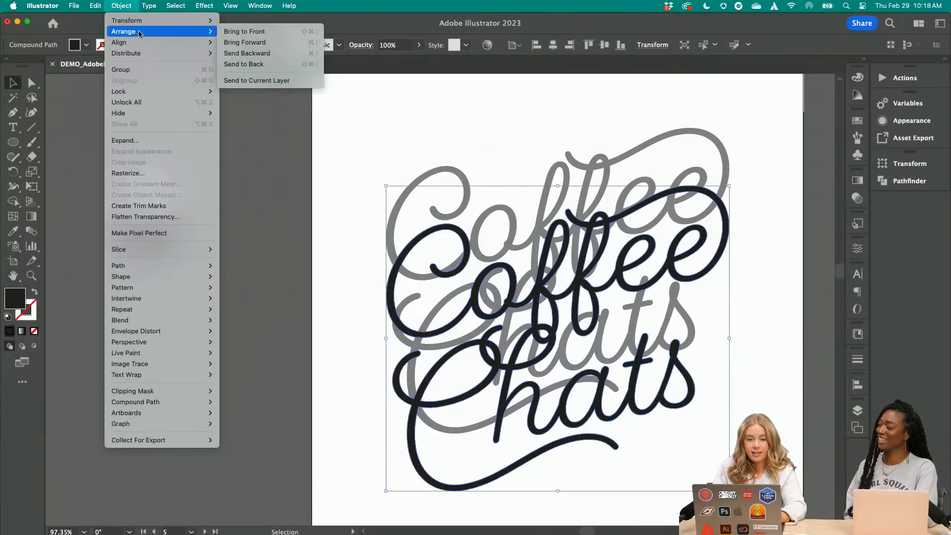
pyautogui.click(244, 64)
pyautogui.click(266, 211)
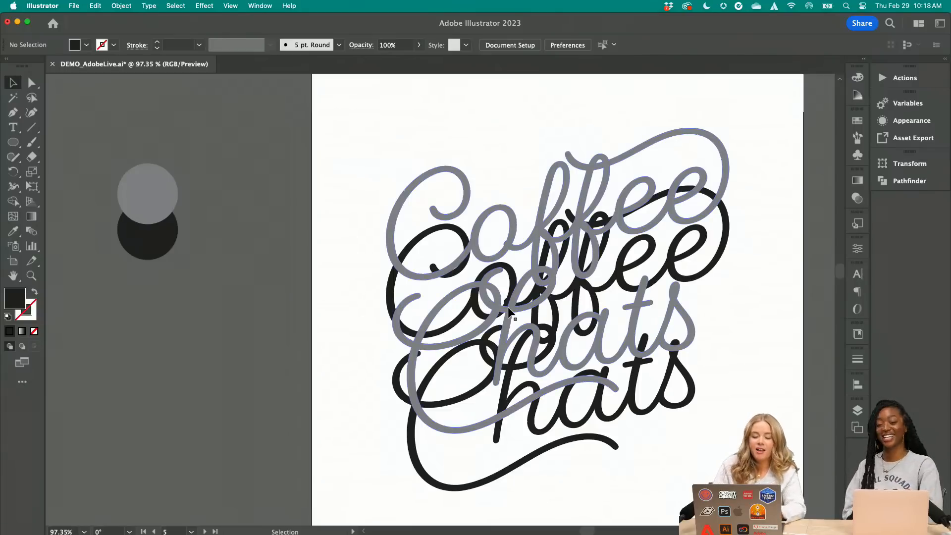
pyautogui.hscroll(3, 358, 302)
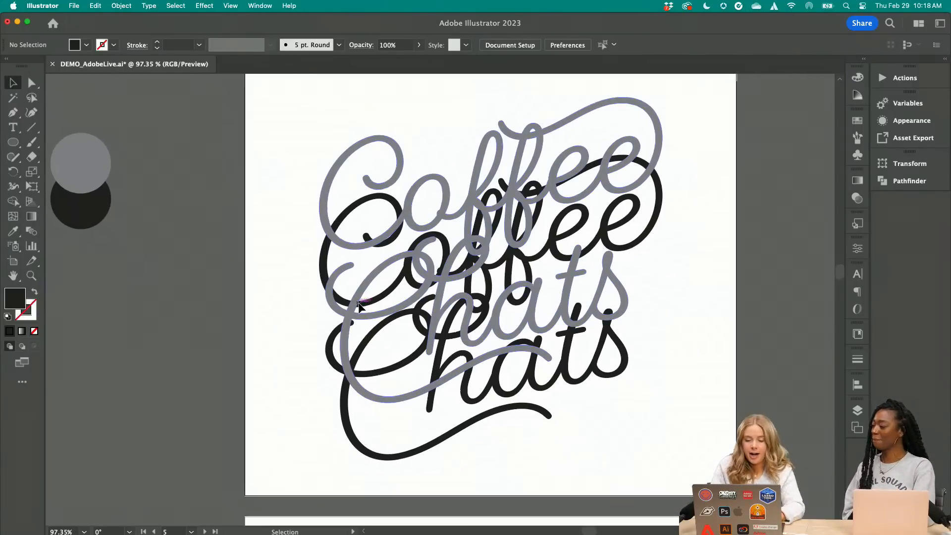
# Blend the gray lettering with the black copy behind it using the Blend tool, and deselect the result
pyautogui.click(323, 260)
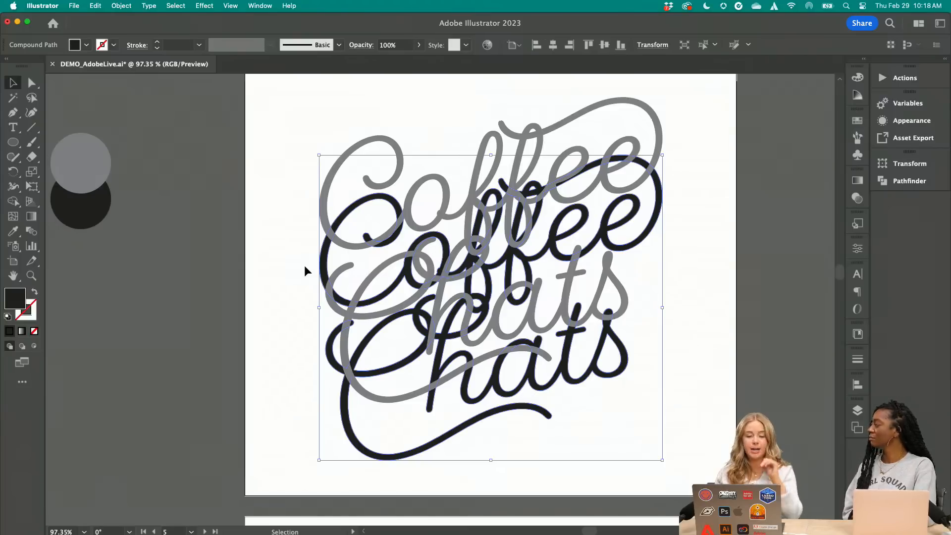
pyautogui.click(230, 151)
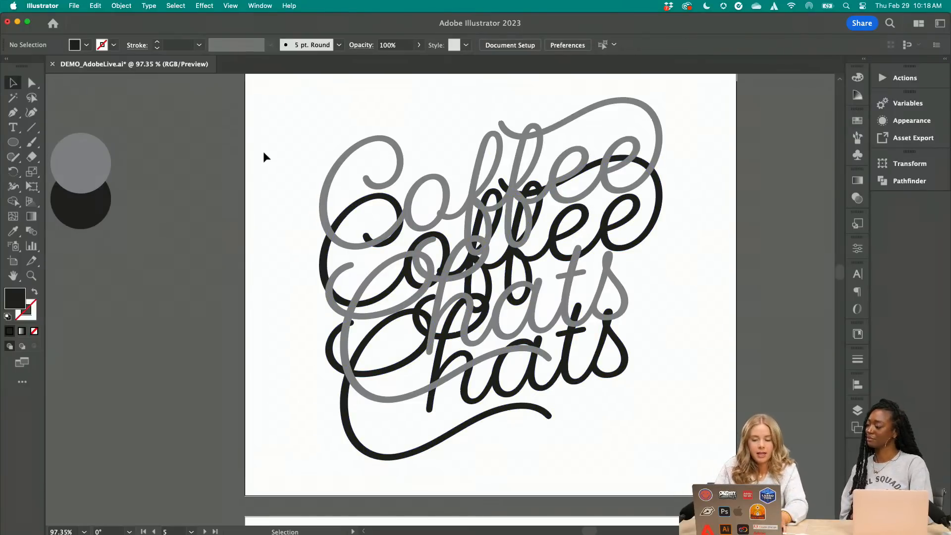
pyautogui.click(32, 230)
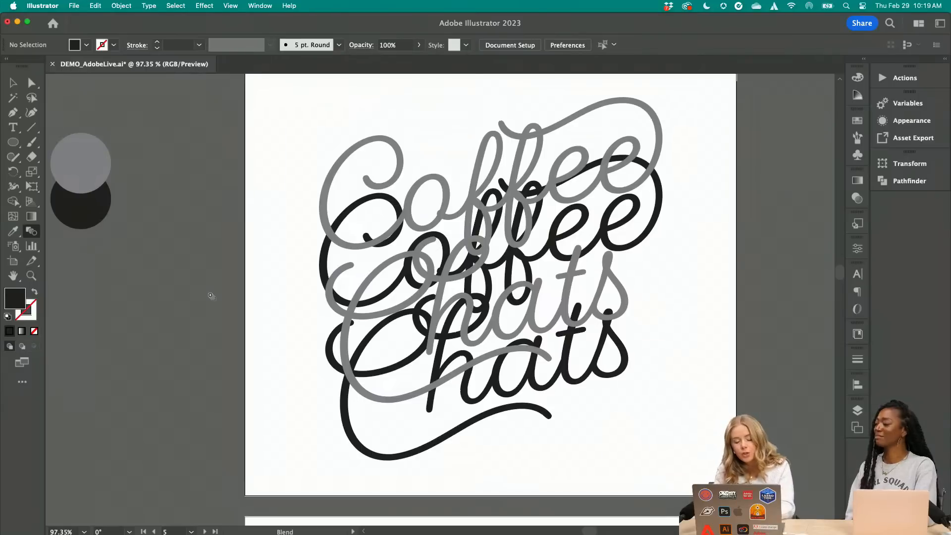
pyautogui.click(32, 231)
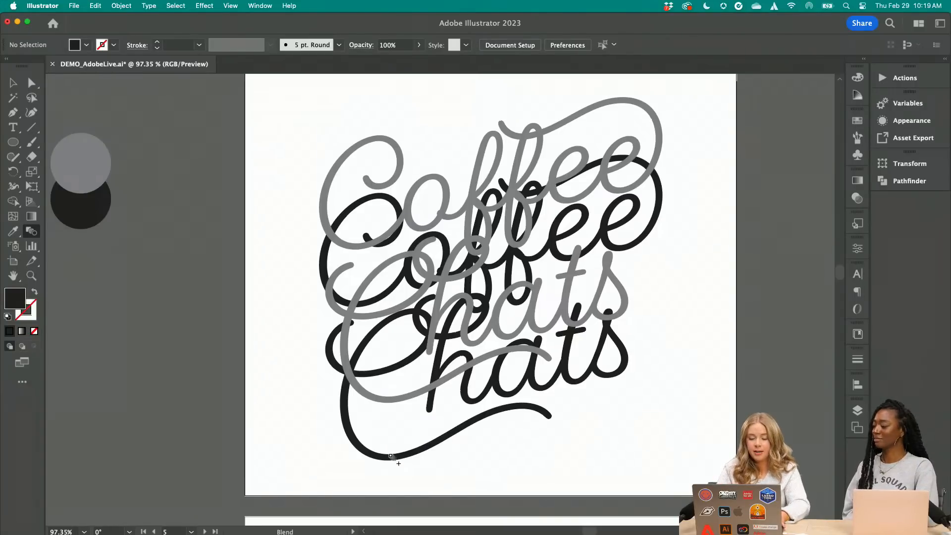
pyautogui.click(391, 455)
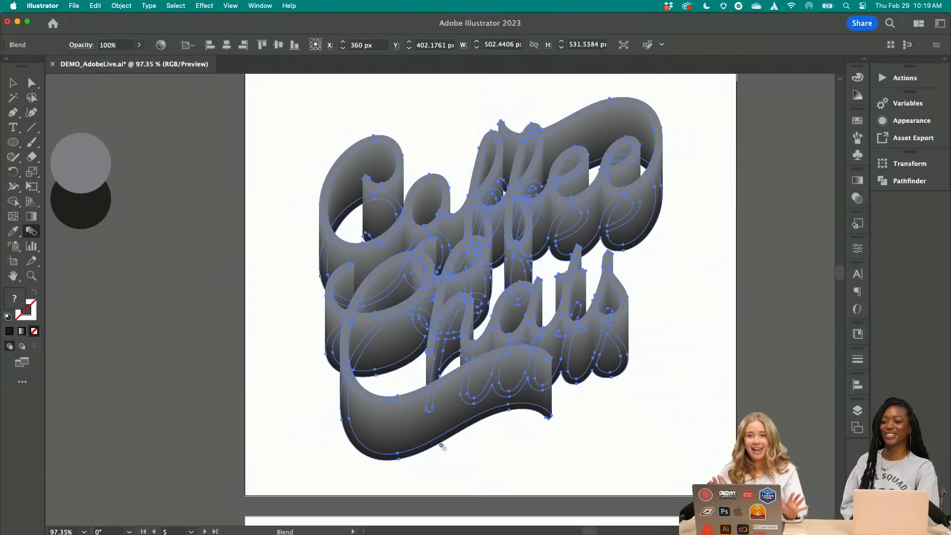
pyautogui.click(13, 83)
pyautogui.click(161, 181)
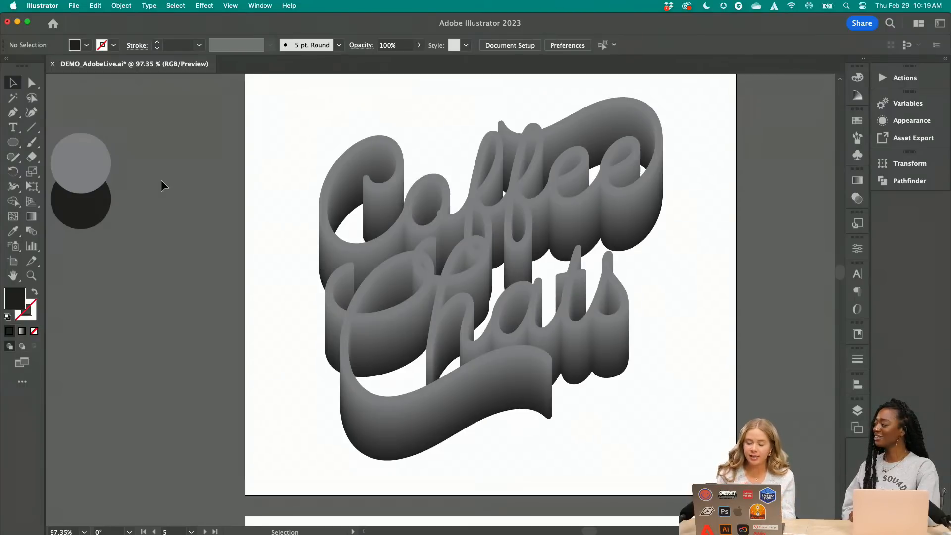
# Isolate the blend, move its black lettering up to just below the gray lettering for a shallower extrusion, and exit isolation
pyautogui.doubleClick(405, 450)
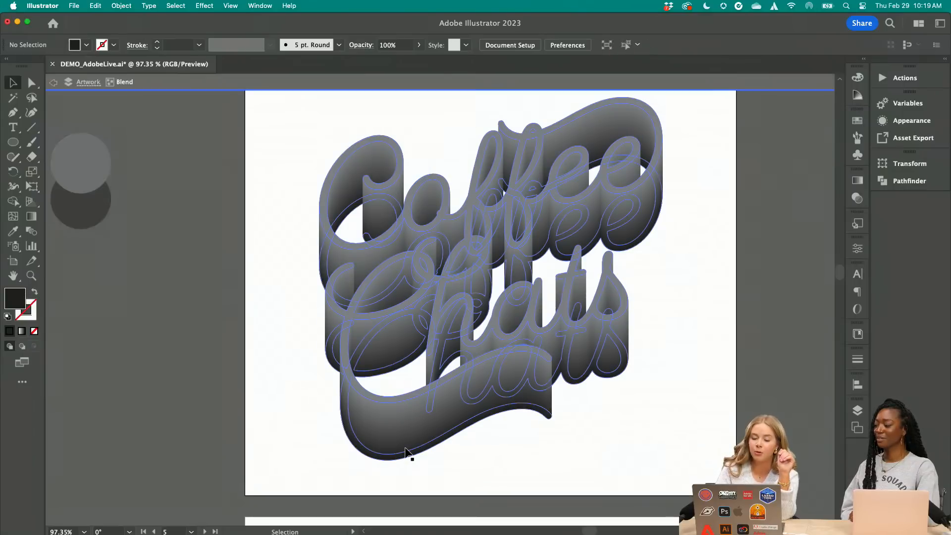
pyautogui.click(403, 455)
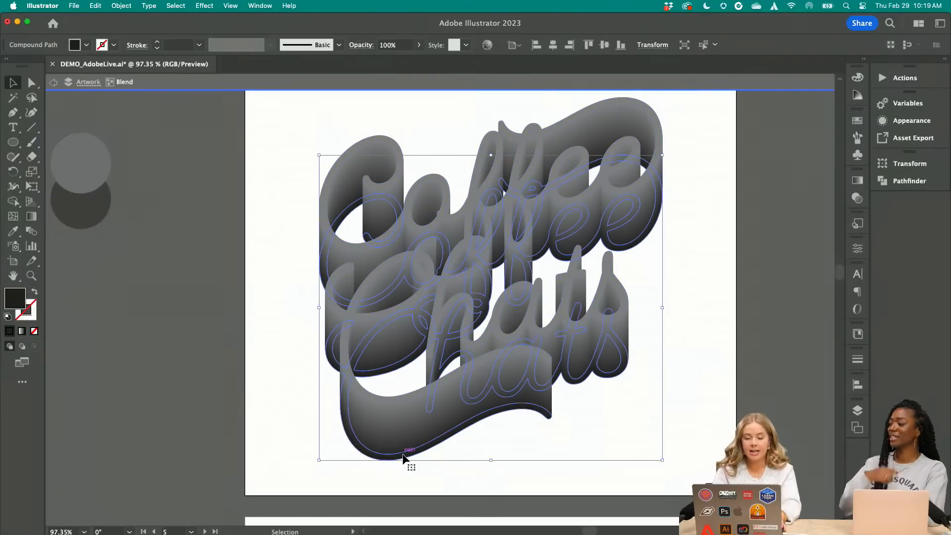
pyautogui.scroll(-2, 403, 456)
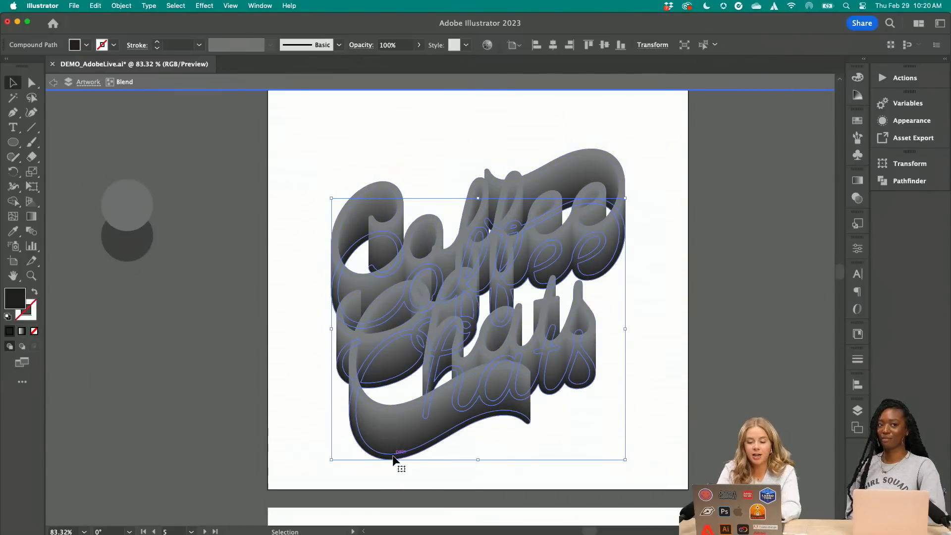
pyautogui.moveTo(419, 446); pyautogui.dragTo(445, 389)
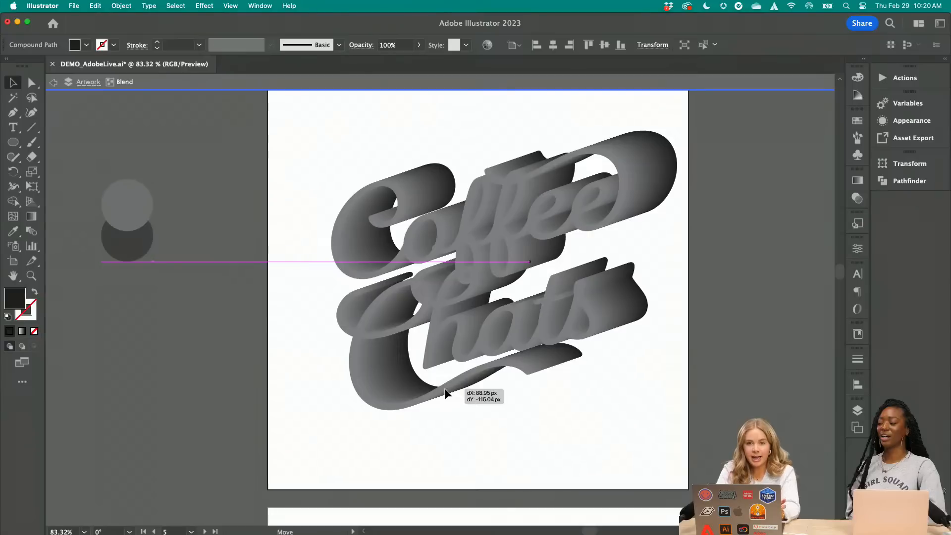
pyautogui.moveTo(445, 387); pyautogui.dragTo(394, 421)
pyautogui.click(151, 114)
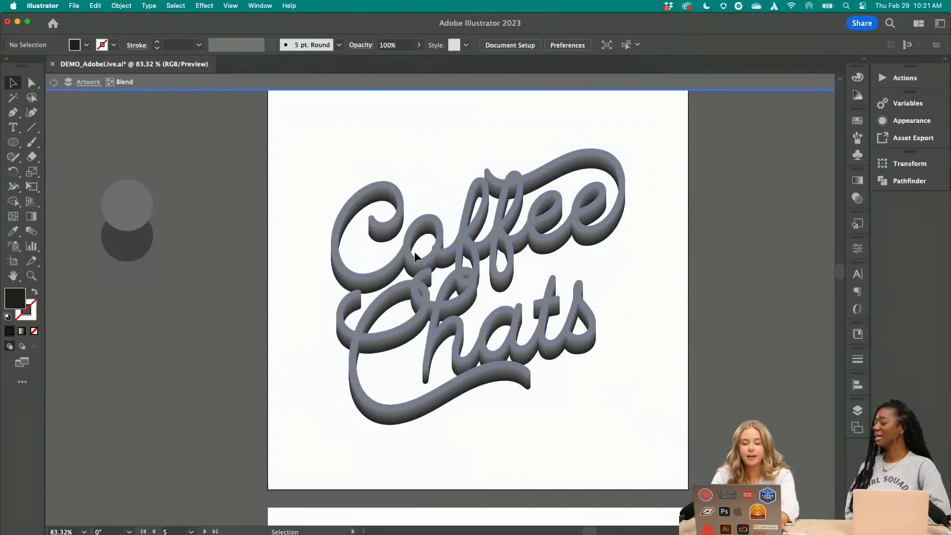
pyautogui.doubleClick(313, 306)
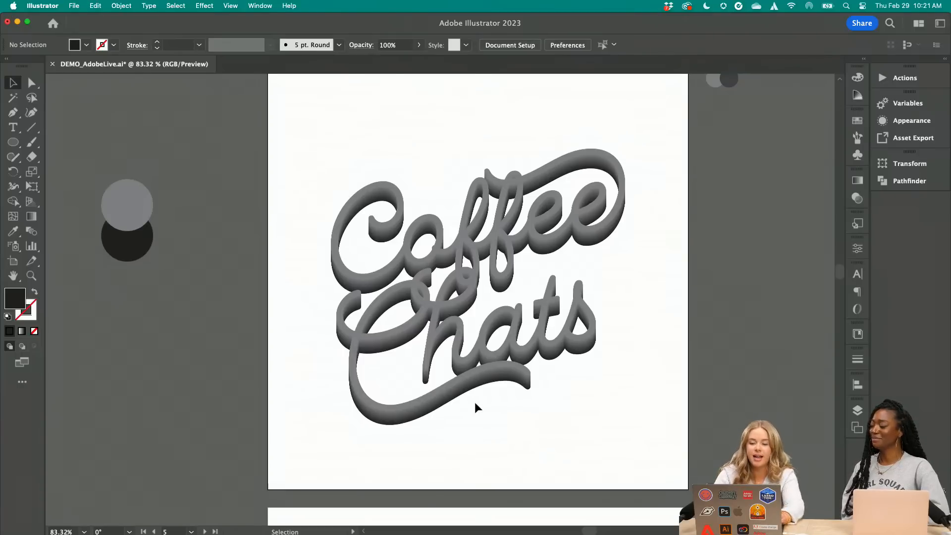
# Bring the gradient-shaded lettering from the artboard above onto the 3D artboard, near the blended lettering
pyautogui.scroll(-5, 475, 402)
pyautogui.scroll(2, 442, 314)
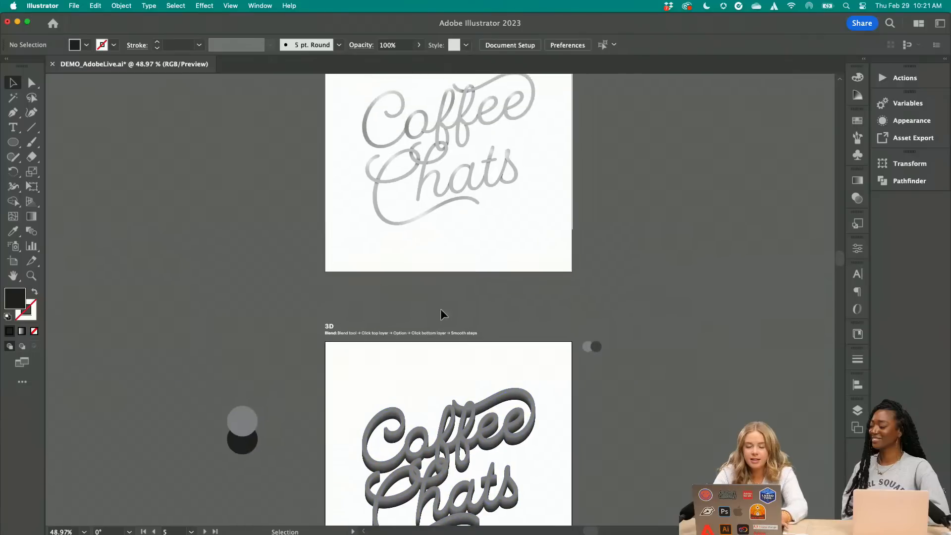
pyautogui.scroll(-2, 421, 210)
pyautogui.moveTo(352, 132); pyautogui.dragTo(554, 278)
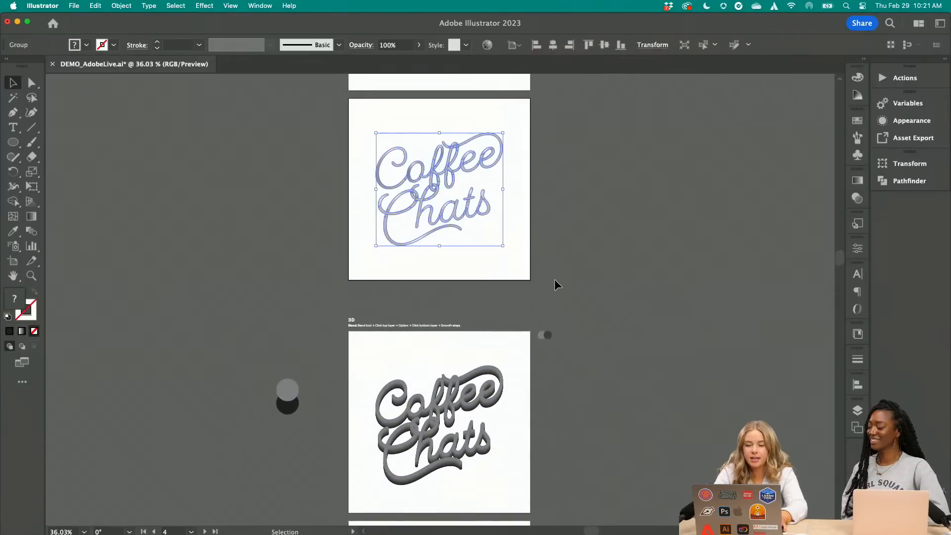
pyautogui.scroll(-2, 554, 279)
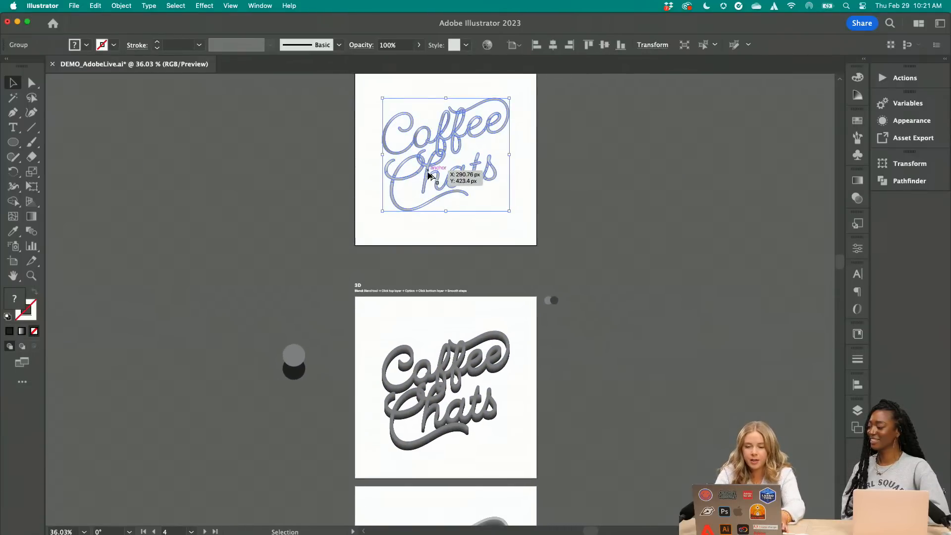
pyautogui.moveTo(440, 183); pyautogui.dragTo(421, 388)
pyautogui.scroll(8, 423, 406)
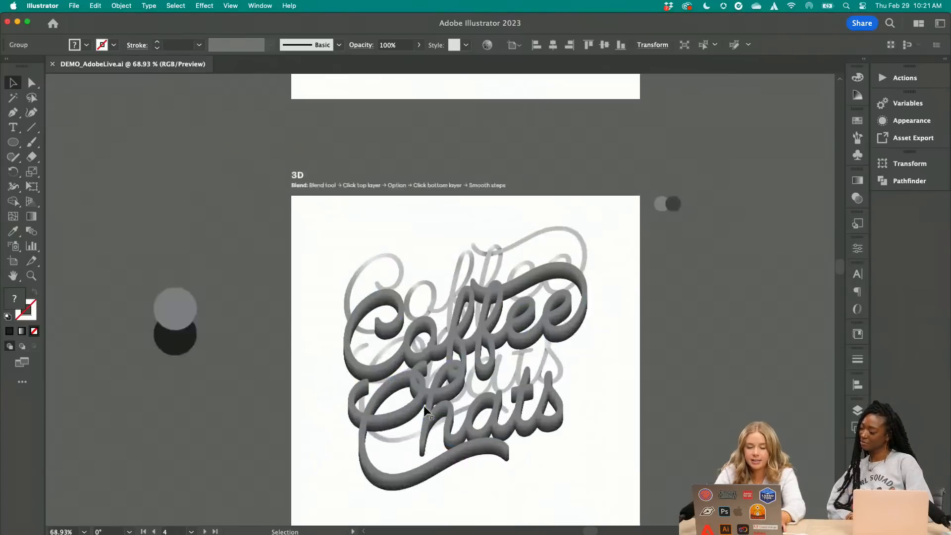
# Bring the gradient-shaded lettering to the front and position it over the face of the 3D blend
pyautogui.scroll(-1, 423, 406)
pyautogui.click(117, 5)
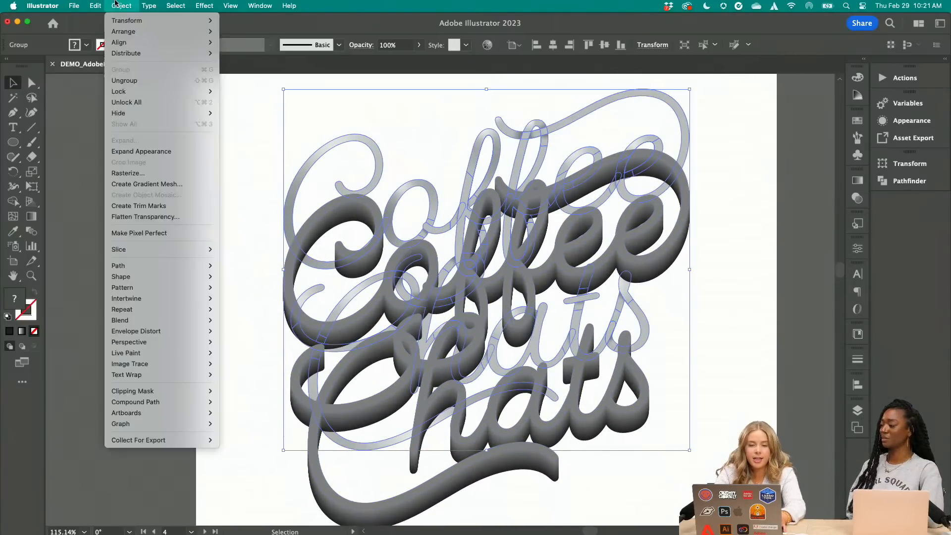
pyautogui.moveTo(151, 31)
pyautogui.click(253, 32)
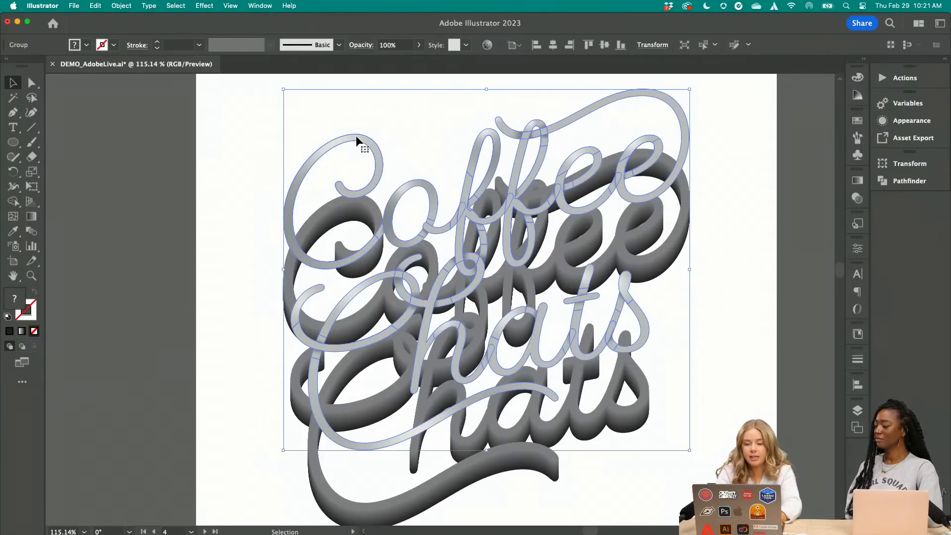
pyautogui.moveTo(355, 139); pyautogui.dragTo(353, 199)
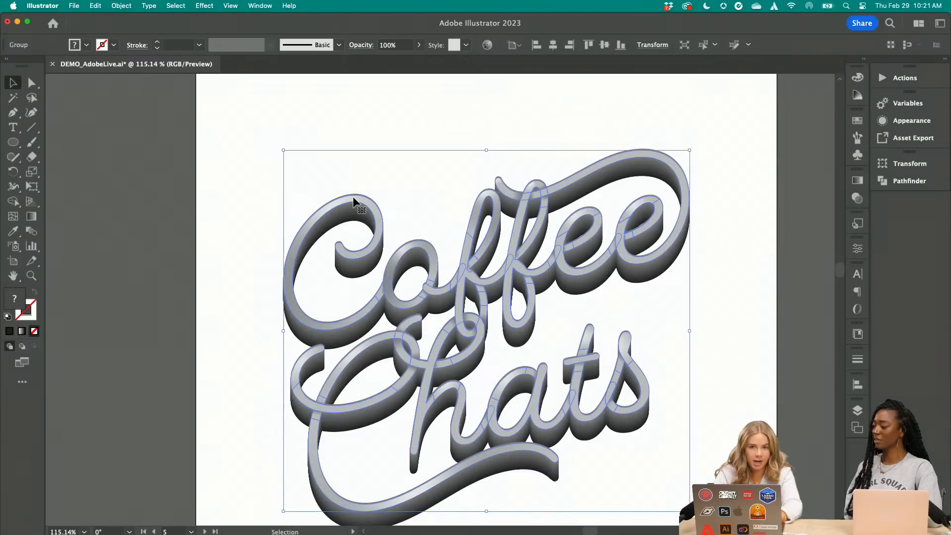
# In Outline view, align the gradient lettering exactly with the blend's upper outline, return to Preview, and save the document
pyautogui.scroll(5, 353, 196)
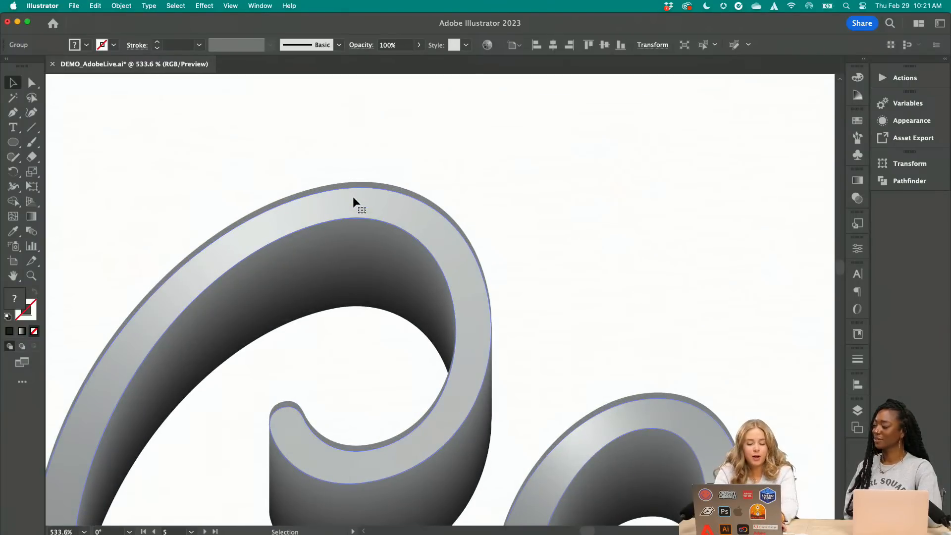
pyautogui.press('a')
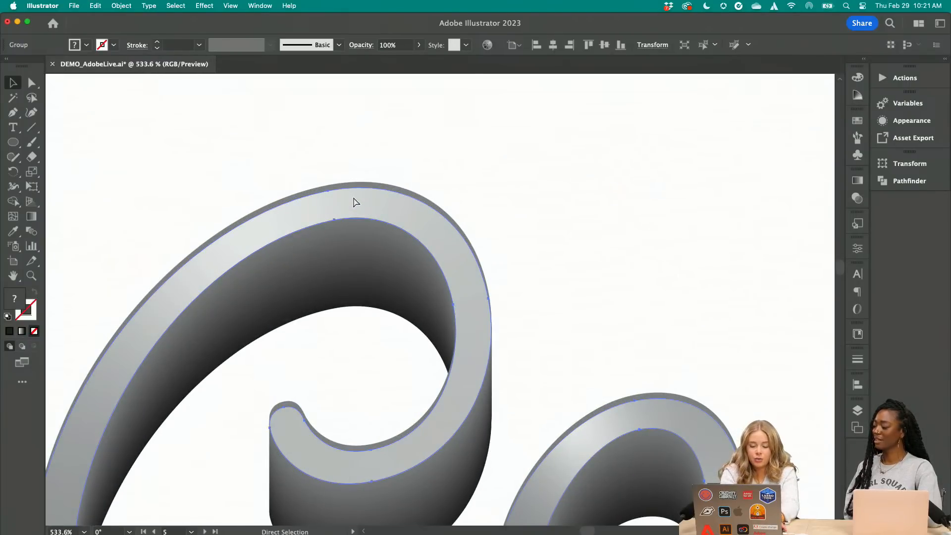
pyautogui.press('super+y')
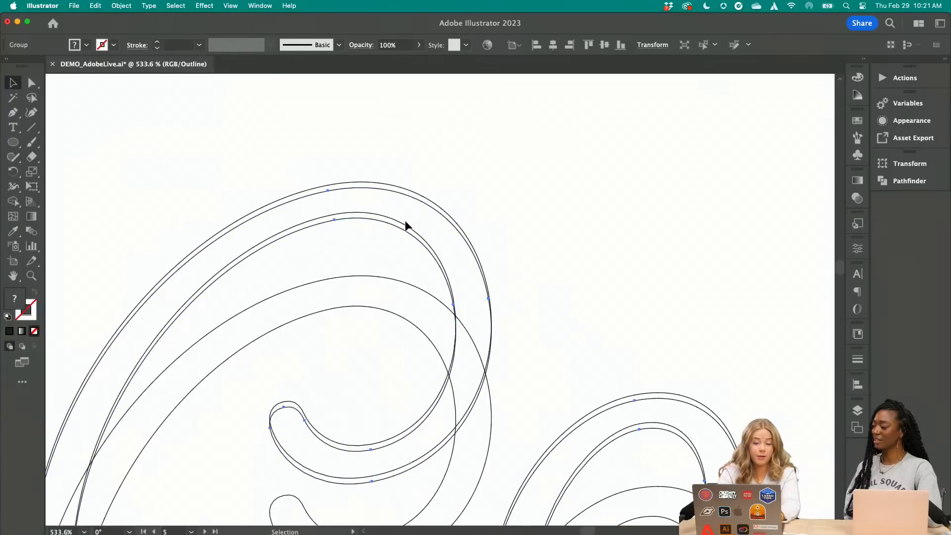
pyautogui.scroll(3, 405, 221)
pyautogui.hscroll(-5, 405, 221)
pyautogui.scroll(3, 405, 222)
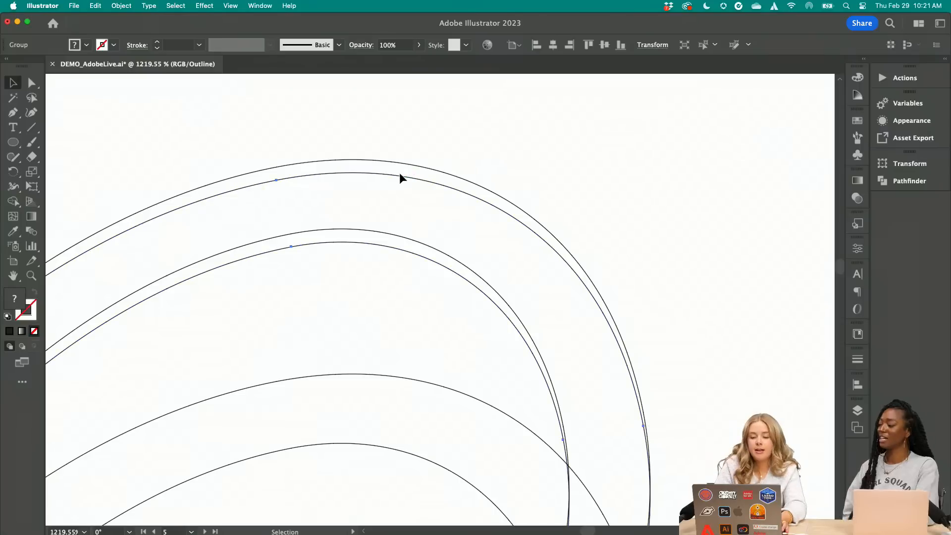
pyautogui.moveTo(399, 175)
pyautogui.mouseDown()
pyautogui.moveTo(400, 208)
pyautogui.moveTo(400, 163)
pyautogui.mouseUp()
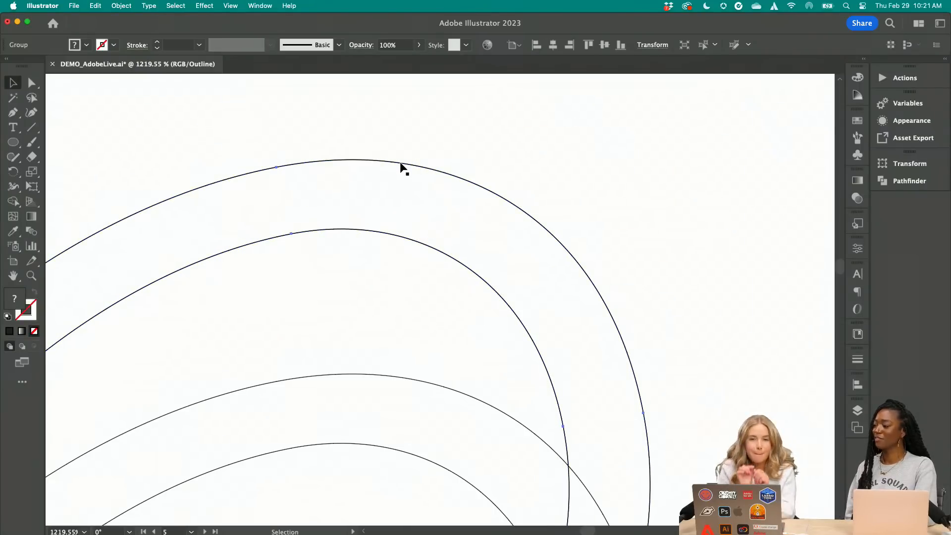
pyautogui.click(696, 88)
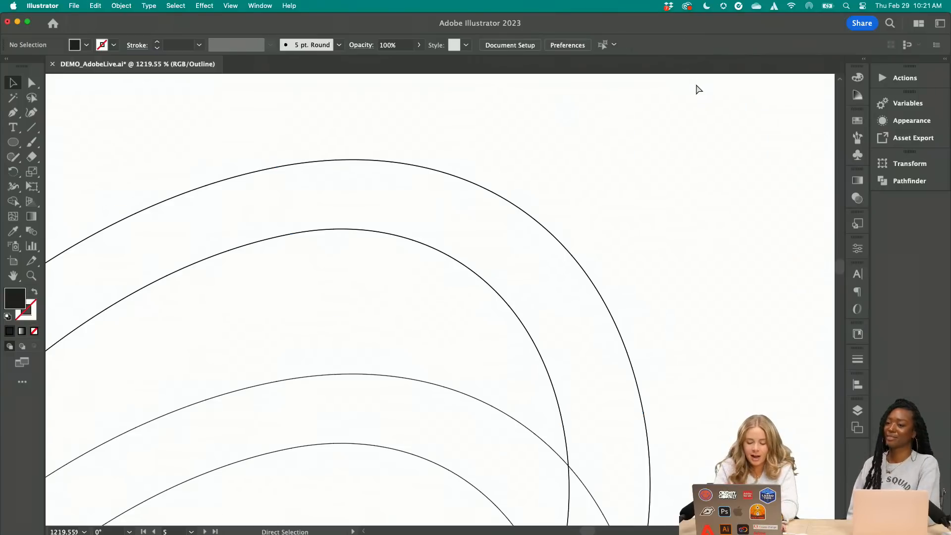
pyautogui.press('super+y')
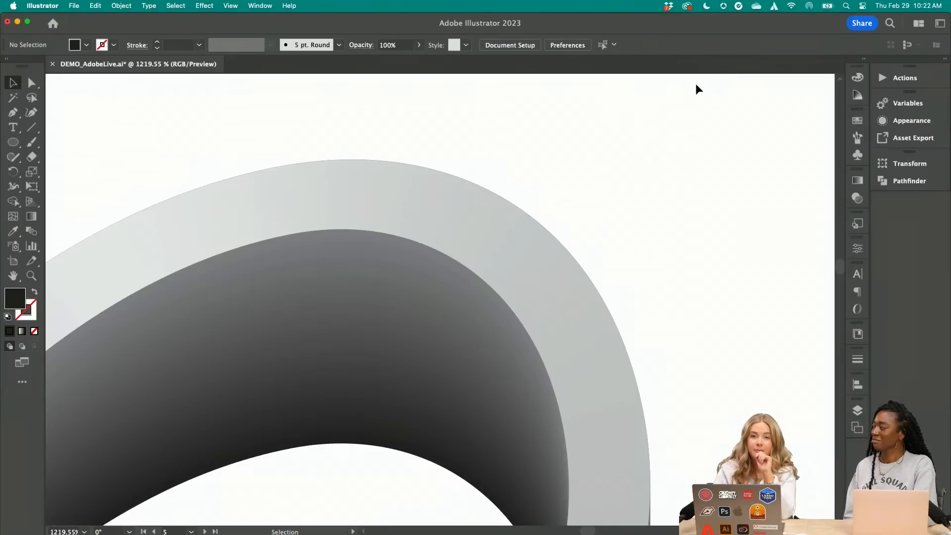
pyautogui.scroll(-5, 651, 151)
pyautogui.press('super+s')
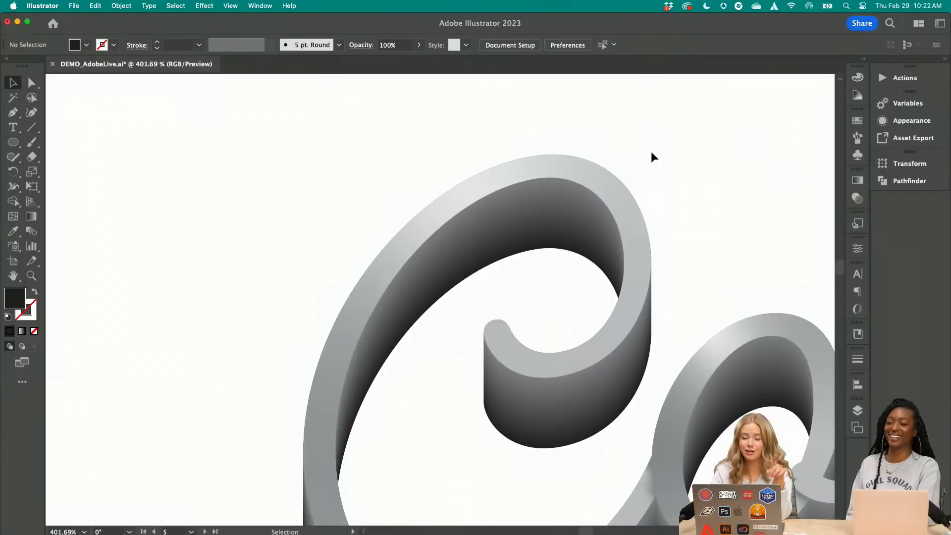
# Inspect the combined 3D lettering up close and as a whole on its artboard
pyautogui.scroll(-5, 651, 151)
pyautogui.hscroll(5, 651, 152)
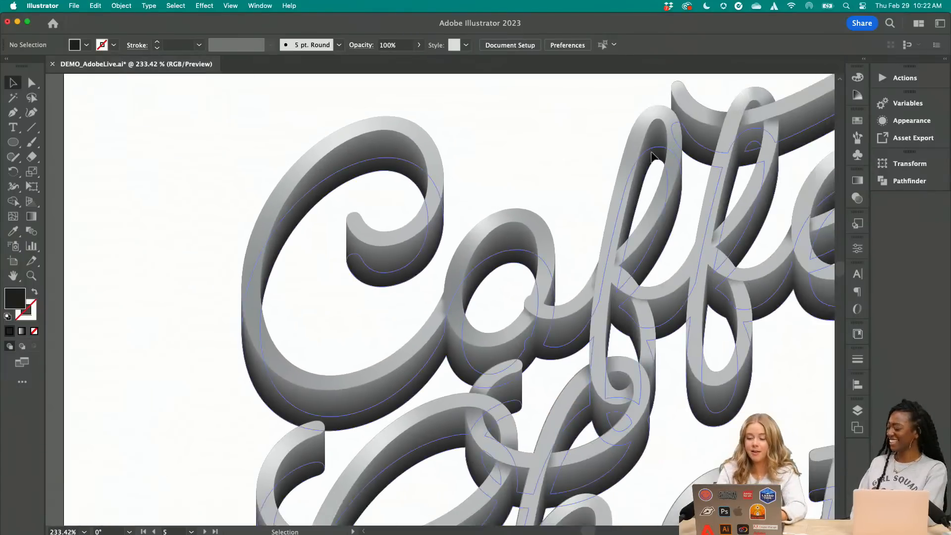
pyautogui.scroll(-5, 651, 151)
pyautogui.hscroll(4, 651, 151)
pyautogui.hscroll(3, 650, 150)
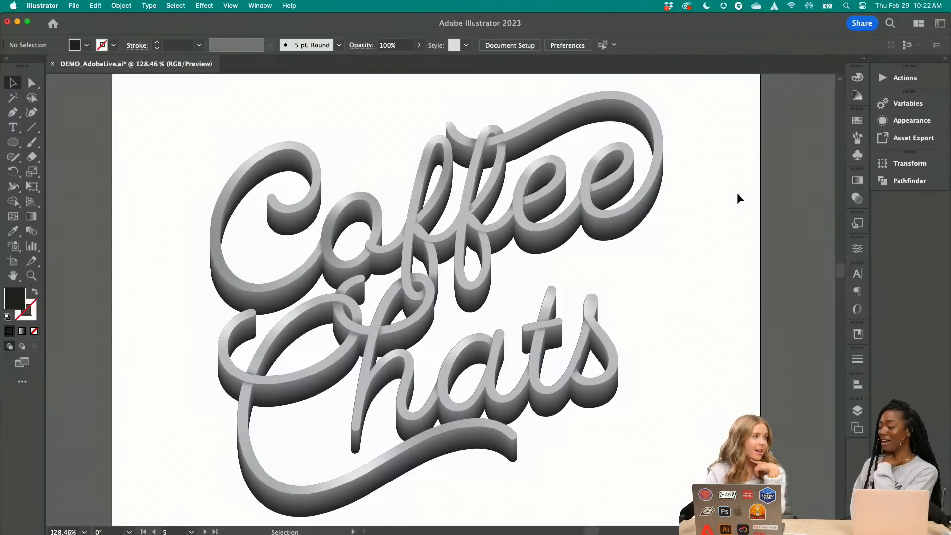
pyautogui.scroll(-5, 737, 194)
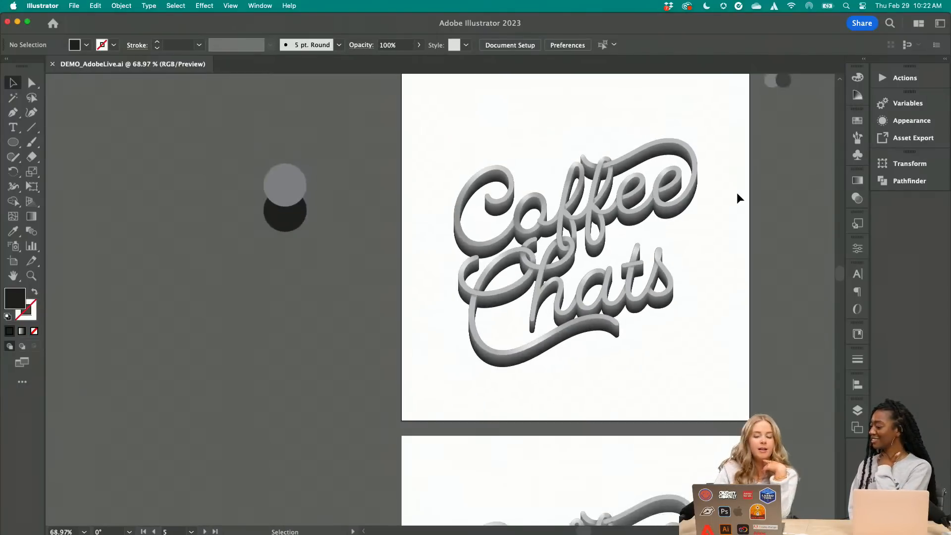
pyautogui.scroll(-6, 737, 194)
pyautogui.hscroll(2, 737, 194)
pyautogui.scroll(-5, 737, 194)
pyautogui.hscroll(1, 737, 194)
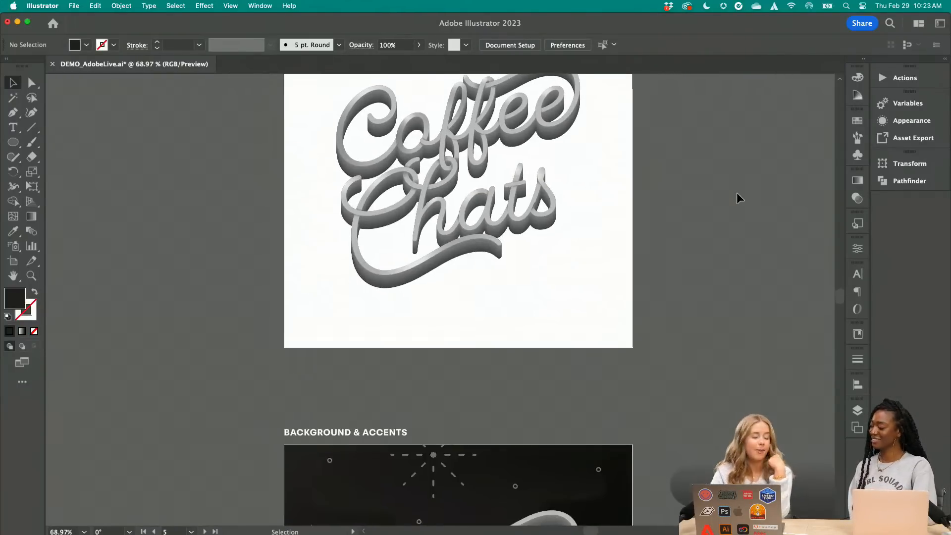
pyautogui.scroll(2, 737, 194)
pyautogui.hscroll(1, 737, 194)
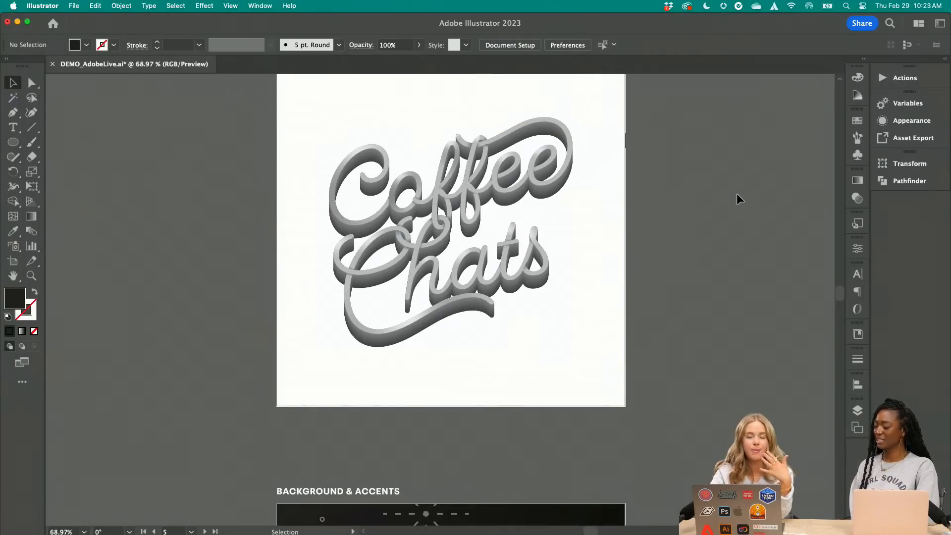
# Examine the Background & Accents artboard, the separate drip shape and accents, and the plain black square beside them
pyautogui.scroll(-12, 736, 193)
pyautogui.hscroll(2, 736, 193)
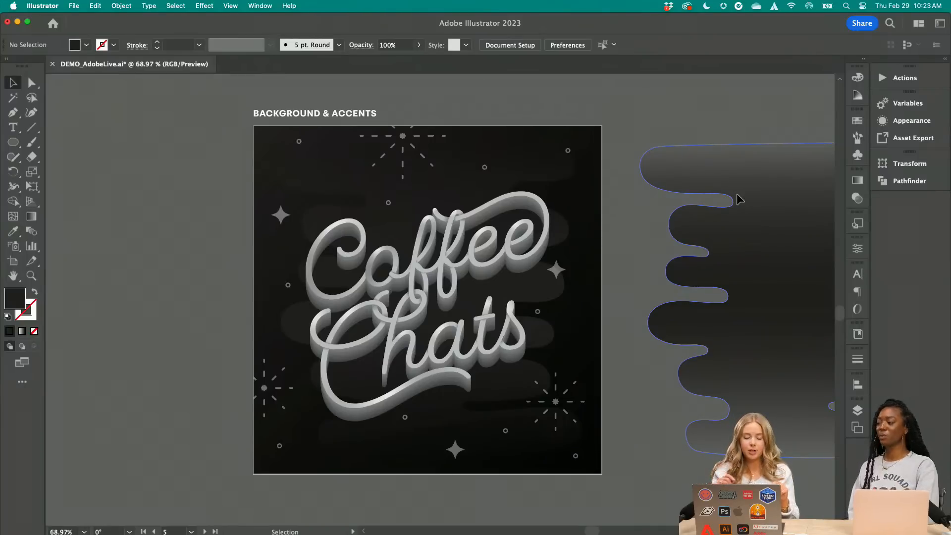
pyautogui.scroll(-5, 636, 167)
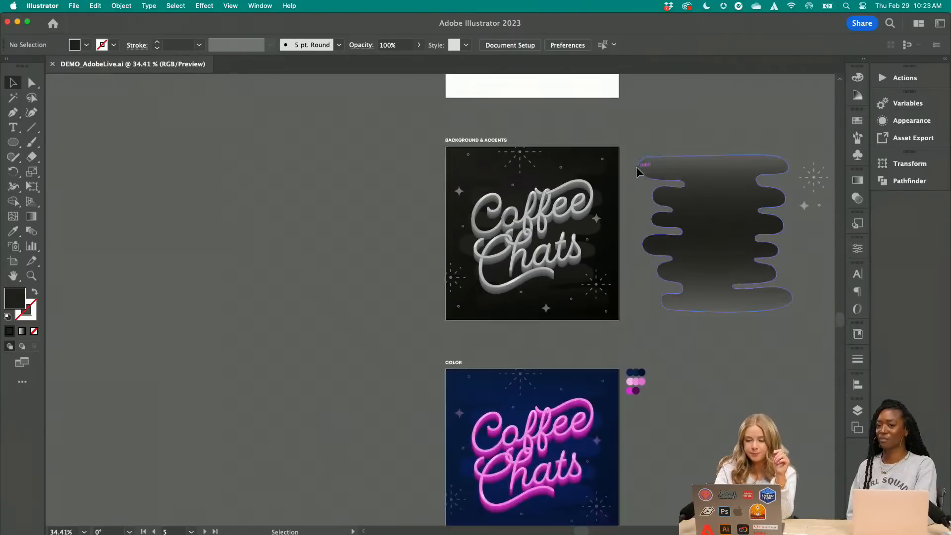
pyautogui.hscroll(4, 720, 191)
pyautogui.hscroll(3, 718, 191)
pyautogui.scroll(5, 728, 295)
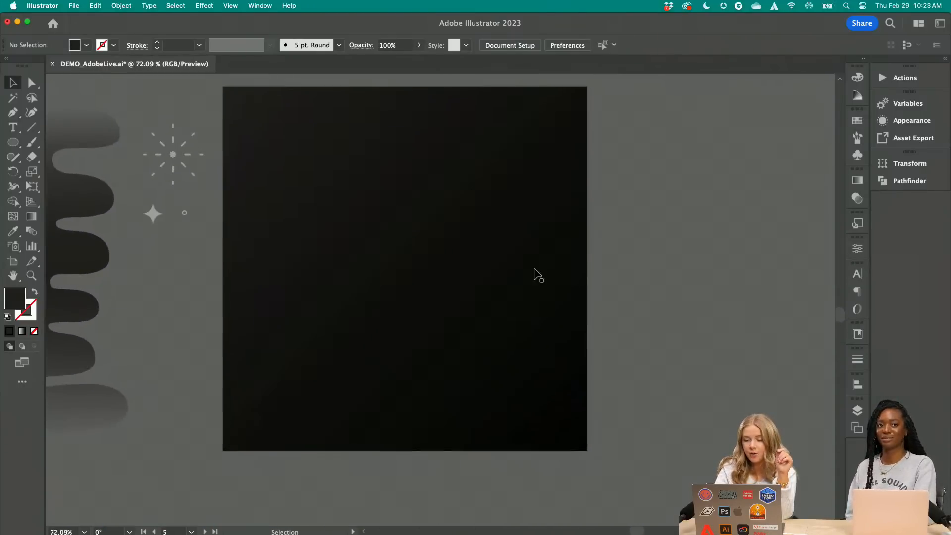
# Open the black square's gradient for on-canvas editing, try moving its starting colour stop to about 41%, and undo the move
pyautogui.click(502, 268)
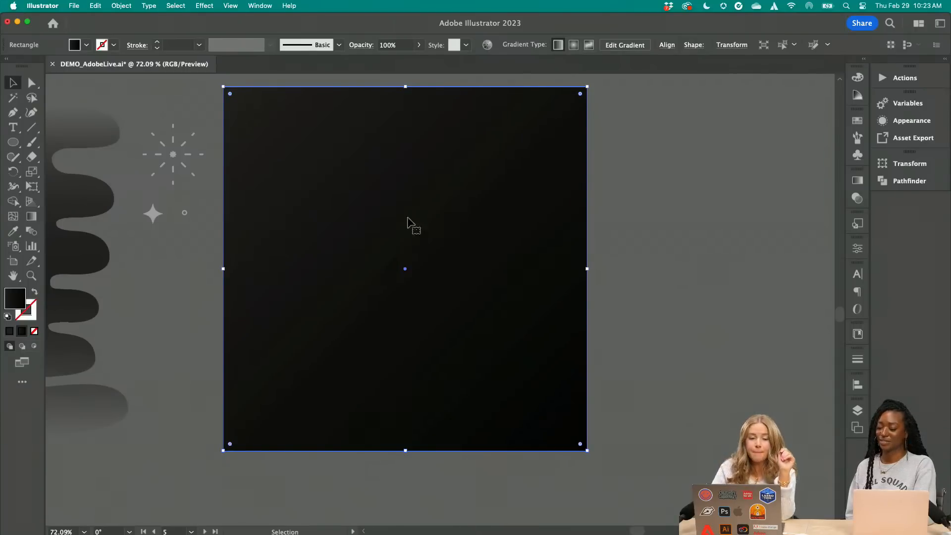
pyautogui.click(859, 180)
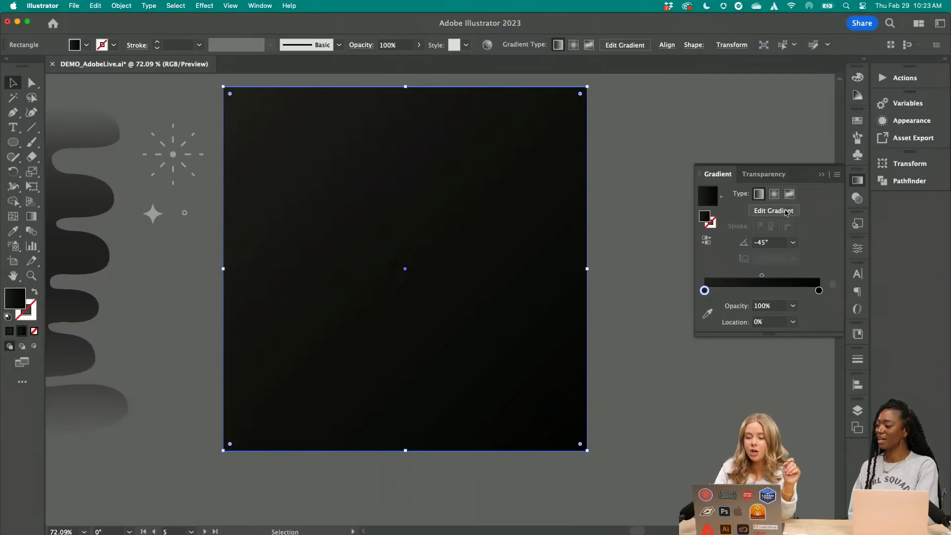
pyautogui.click(773, 210)
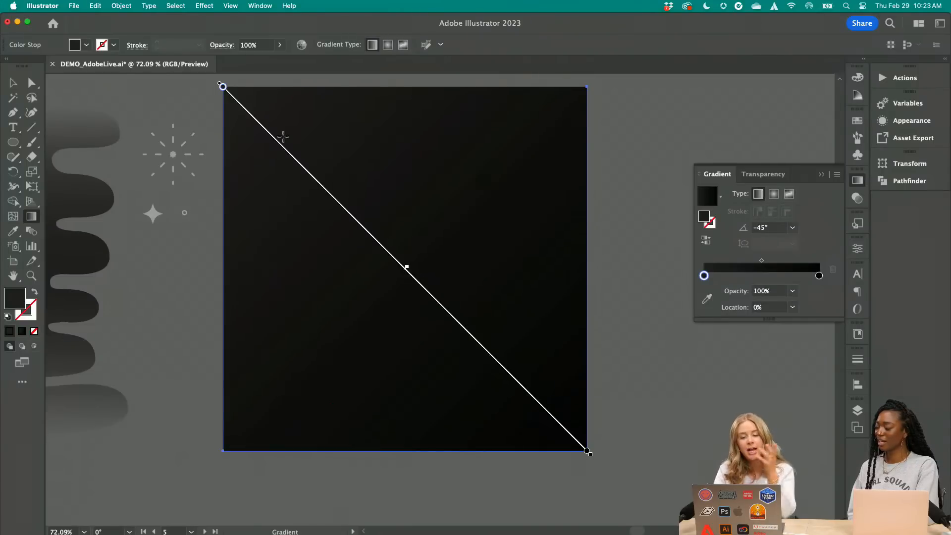
pyautogui.moveTo(223, 87); pyautogui.dragTo(372, 236)
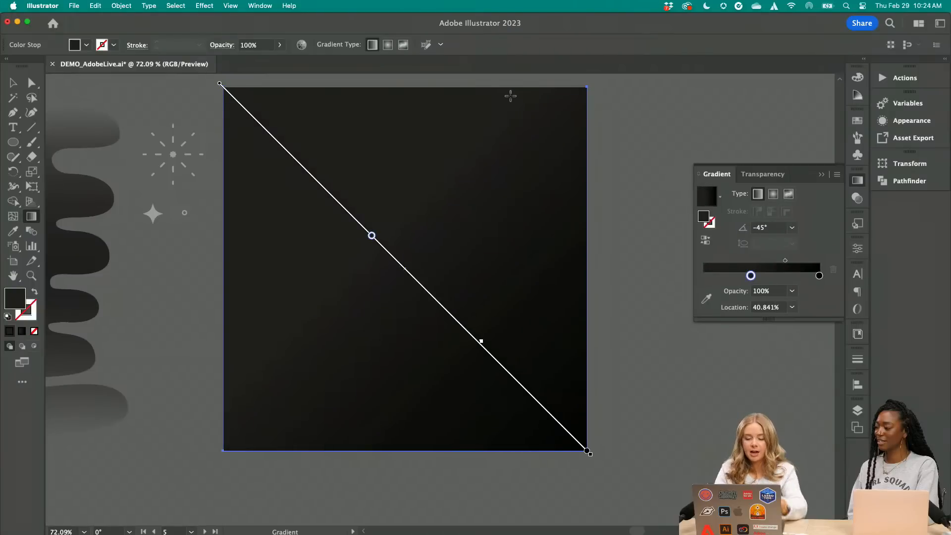
pyautogui.press('super+z')
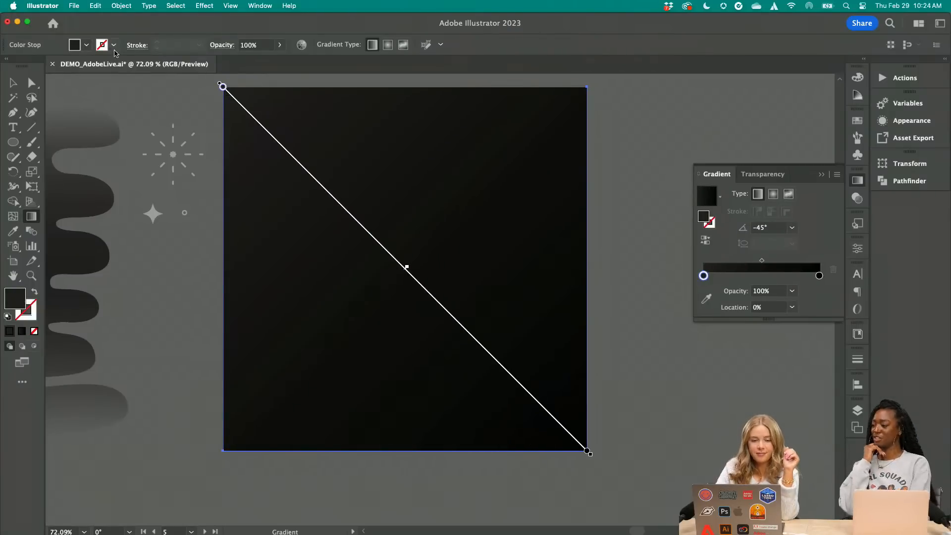
# Recolour the starting stop of the square's diagonal gradient with a medium gray swatch and deselect the square
pyautogui.click(86, 44)
pyautogui.click(52, 93)
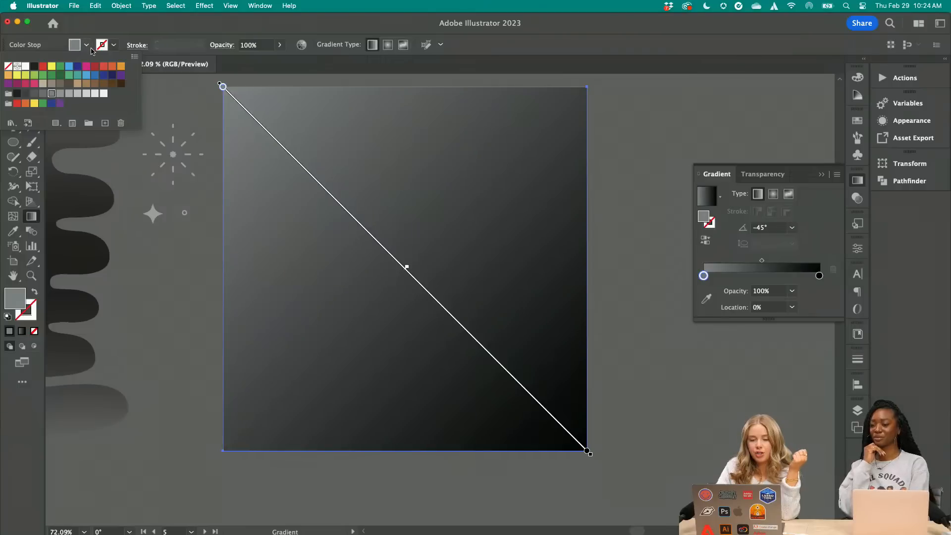
pyautogui.click(86, 45)
pyautogui.click(13, 83)
pyautogui.click(131, 84)
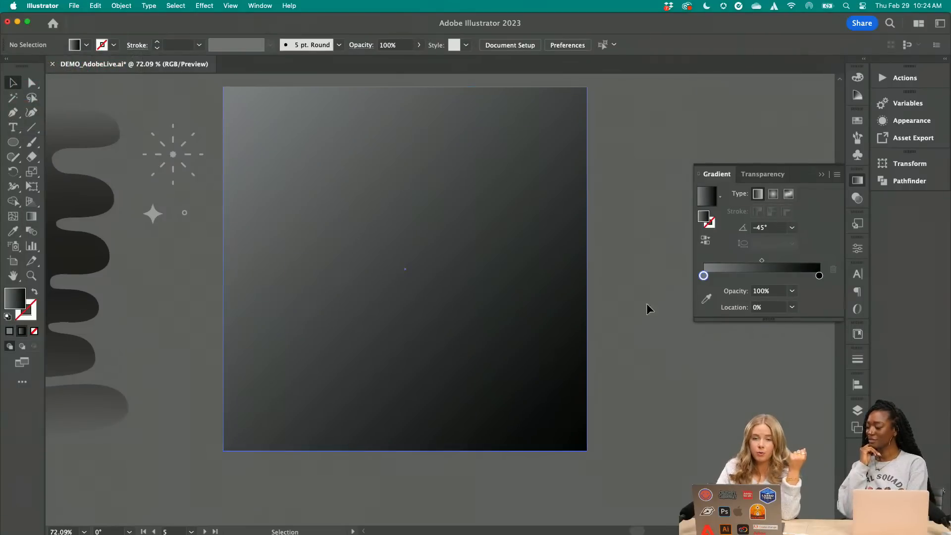
# Try running the square's gradient vertically at a -90° angle, and undo the angle change
pyautogui.click(584, 353)
pyautogui.click(784, 210)
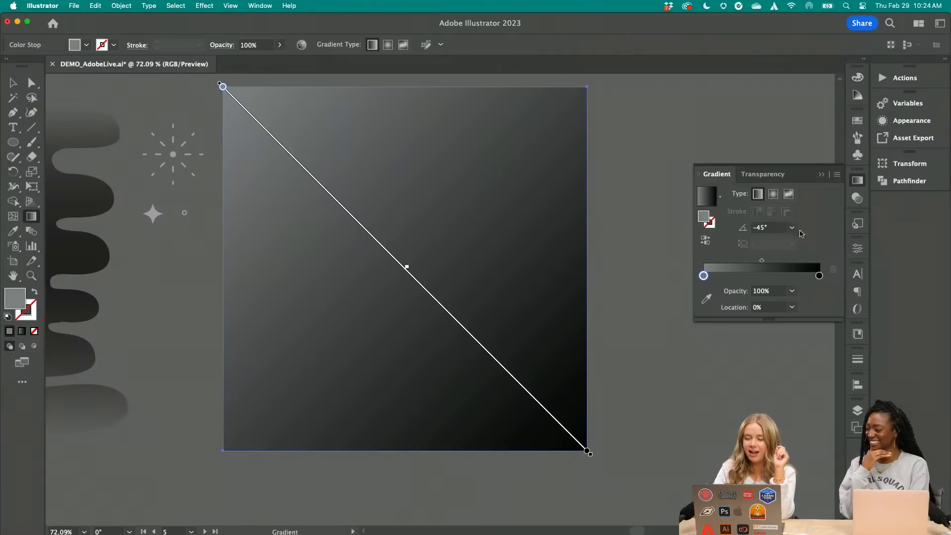
pyautogui.click(792, 227)
pyautogui.click(806, 410)
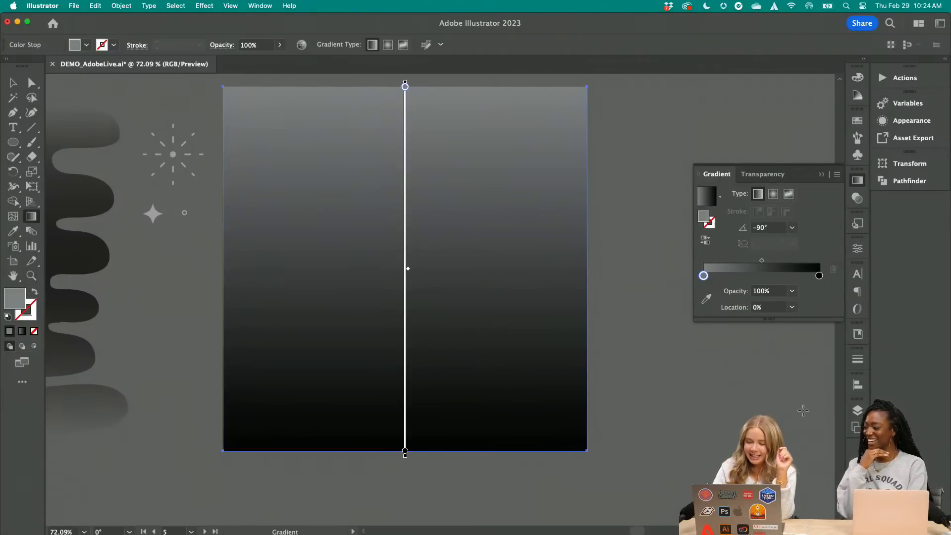
pyautogui.click(13, 82)
pyautogui.click(101, 91)
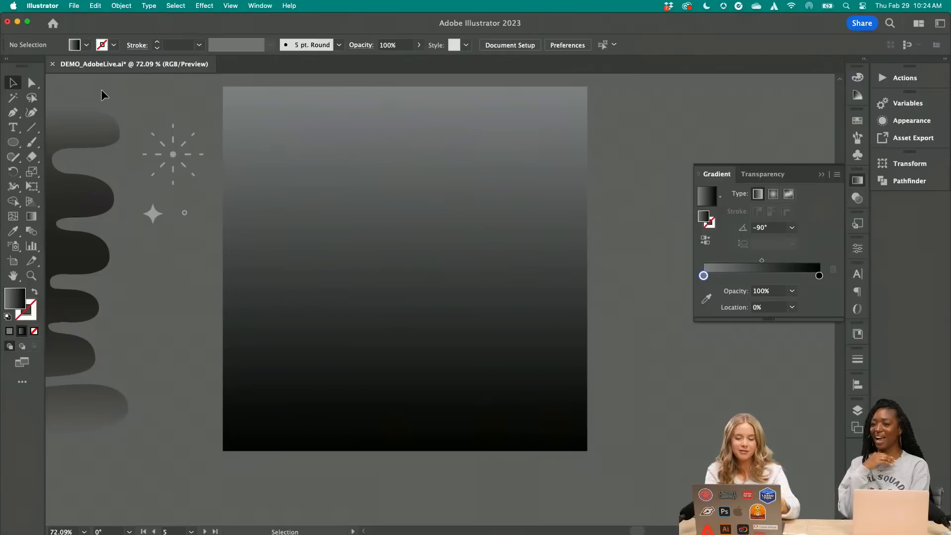
pyautogui.press('super+z')
pyautogui.click(596, 117)
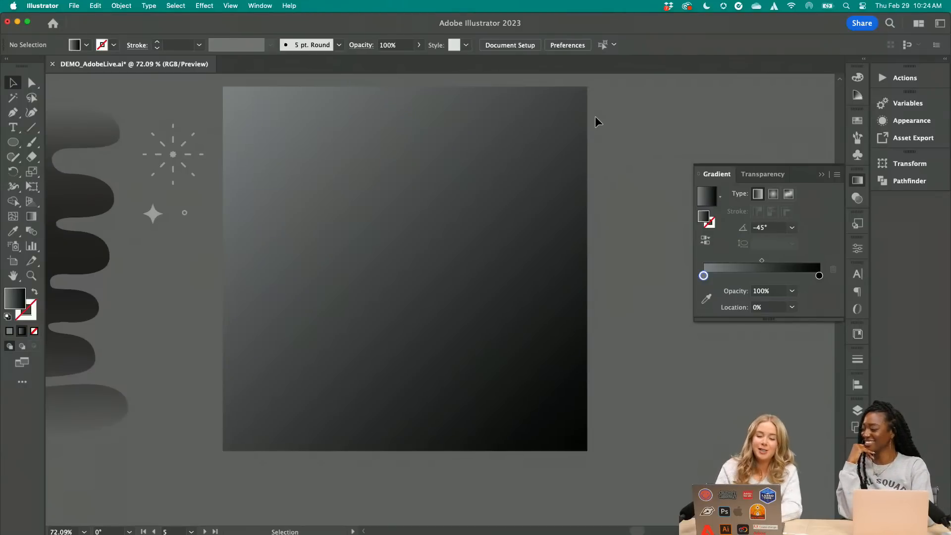
# Examine the separate drip shape between the artboard and the square, along with the gradient applied to its fill
pyautogui.hscroll(-10, 596, 116)
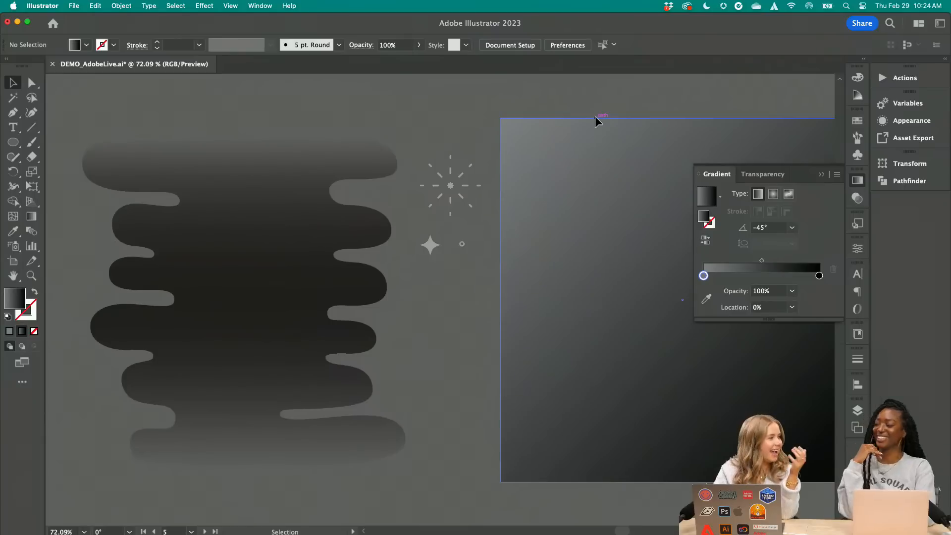
pyautogui.hscroll(-2, 596, 117)
pyautogui.scroll(1, 595, 118)
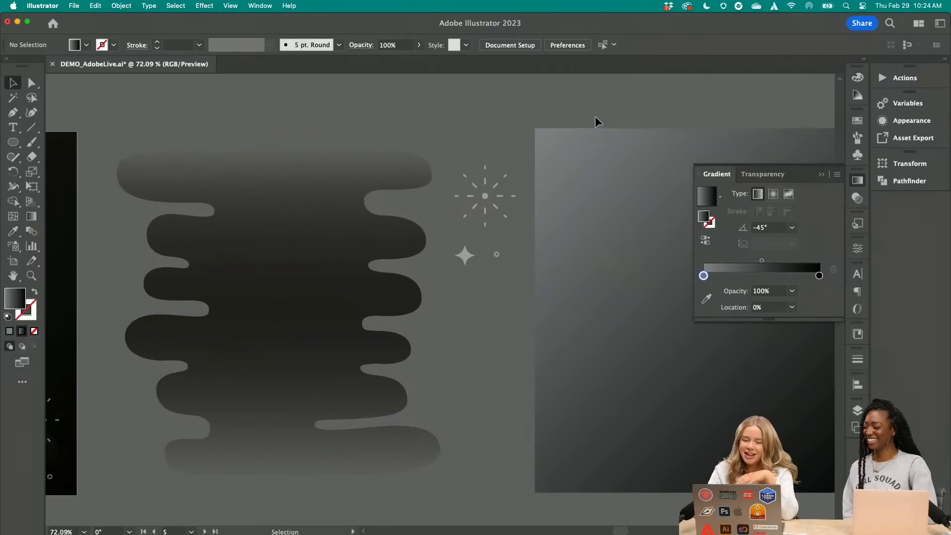
pyautogui.hscroll(-1, 596, 118)
pyautogui.scroll(1, 595, 118)
pyautogui.hscroll(-1, 595, 122)
pyautogui.scroll(1, 596, 122)
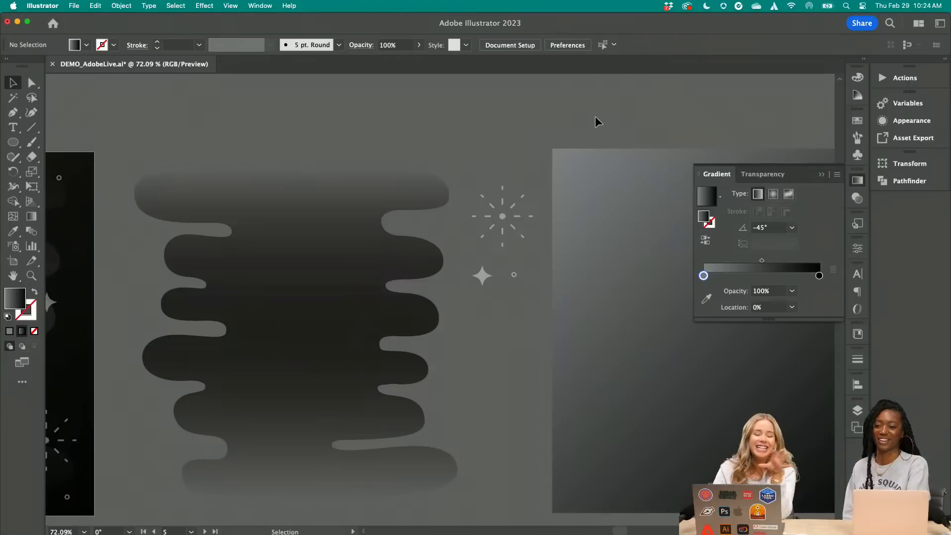
pyautogui.hscroll(-3, 595, 121)
pyautogui.scroll(-1, 595, 121)
pyautogui.click(426, 302)
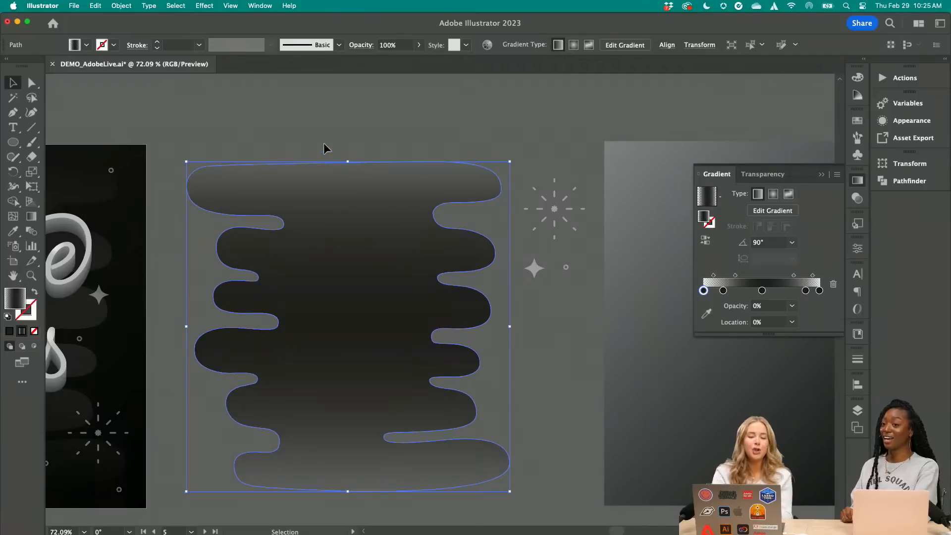
pyautogui.click(324, 105)
# Ready the Pen tool with a solid black fill for drawing a new shape in the empty canvas above the drip shape
pyautogui.scroll(10, 324, 105)
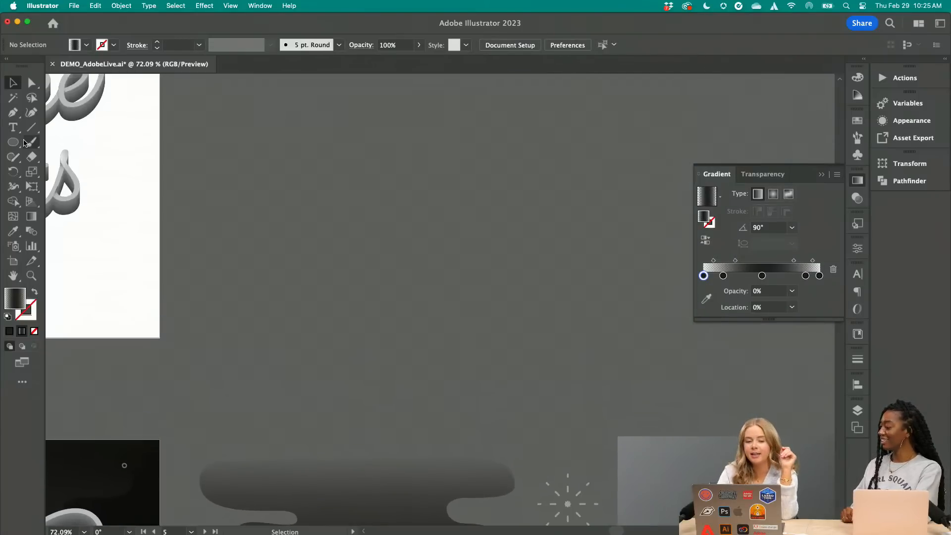
pyautogui.click(12, 112)
pyautogui.click(86, 44)
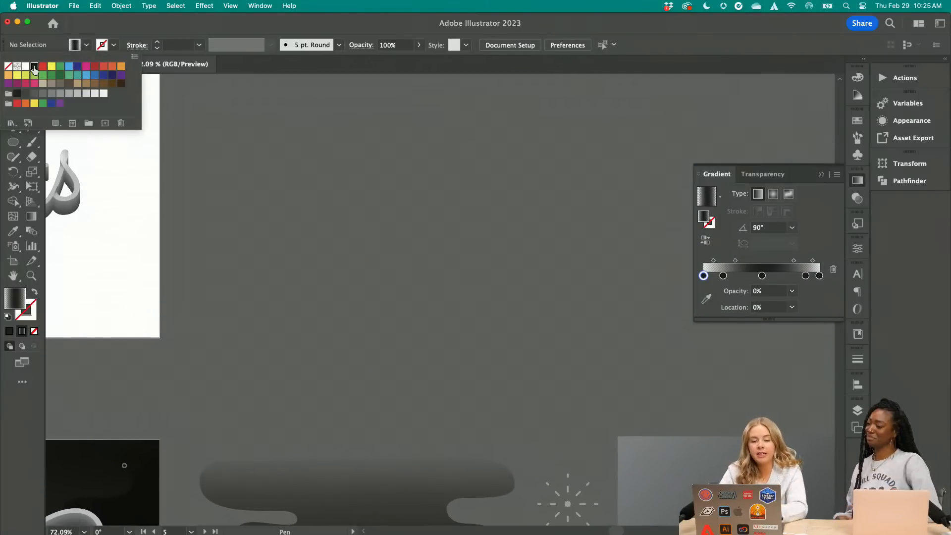
pyautogui.click(35, 66)
pyautogui.click(87, 45)
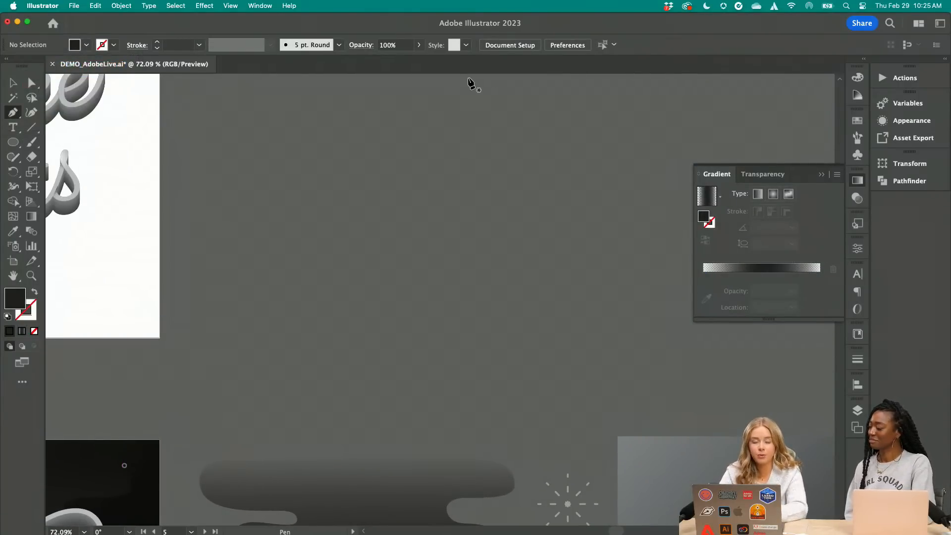
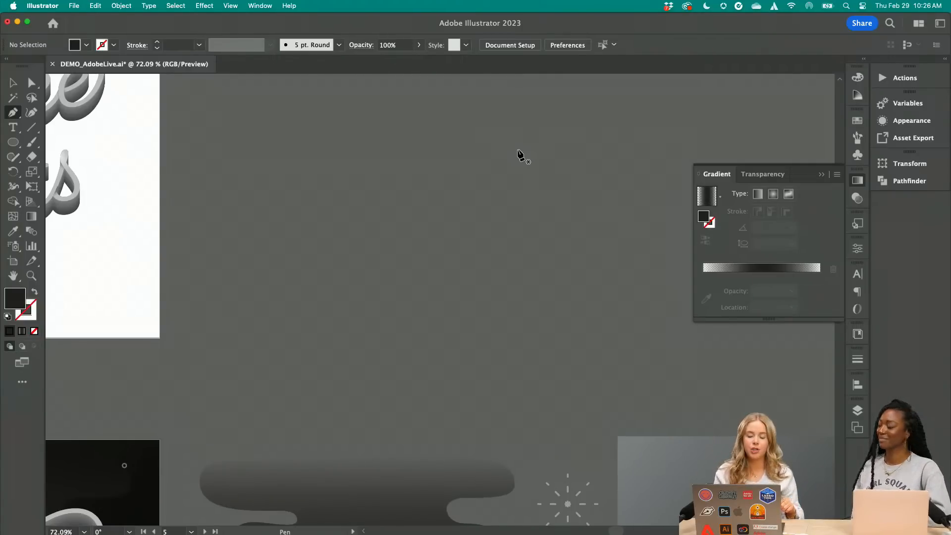
# Draw a closed dark wavy shape with two rounded lobes using the Pen tool in the empty area above the gradient blob, then deselect it
pyautogui.click(565, 118)
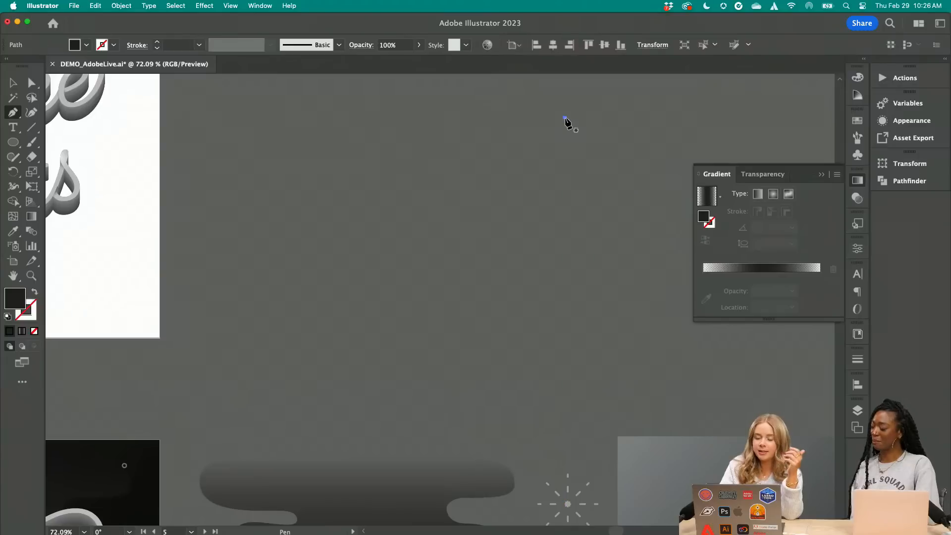
pyautogui.moveTo(310, 150); pyautogui.dragTo(308, 191)
pyautogui.moveTo(383, 205); pyautogui.dragTo(449, 208)
pyautogui.moveTo(530, 219); pyautogui.dragTo(535, 243)
pyautogui.moveTo(477, 259); pyautogui.dragTo(408, 262)
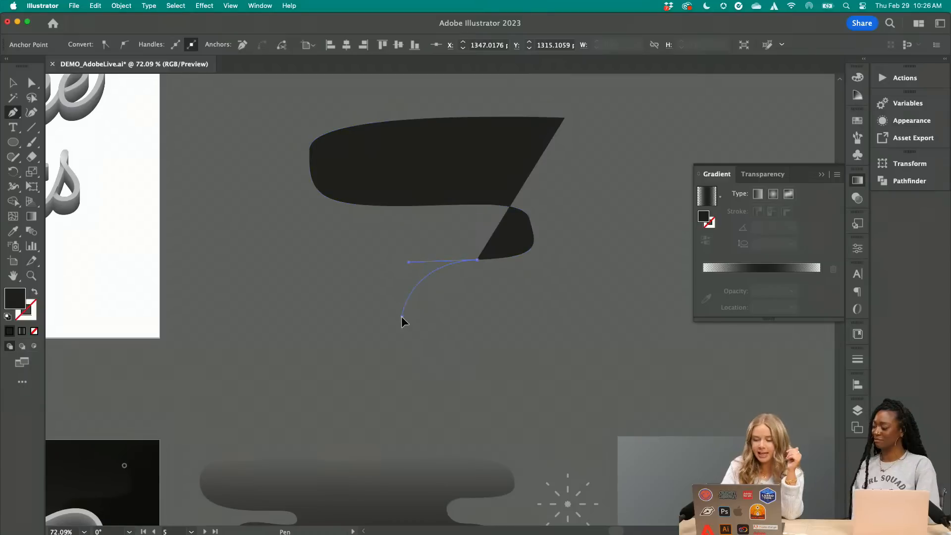
pyautogui.moveTo(438, 322); pyautogui.dragTo(438, 323)
pyautogui.click(532, 306)
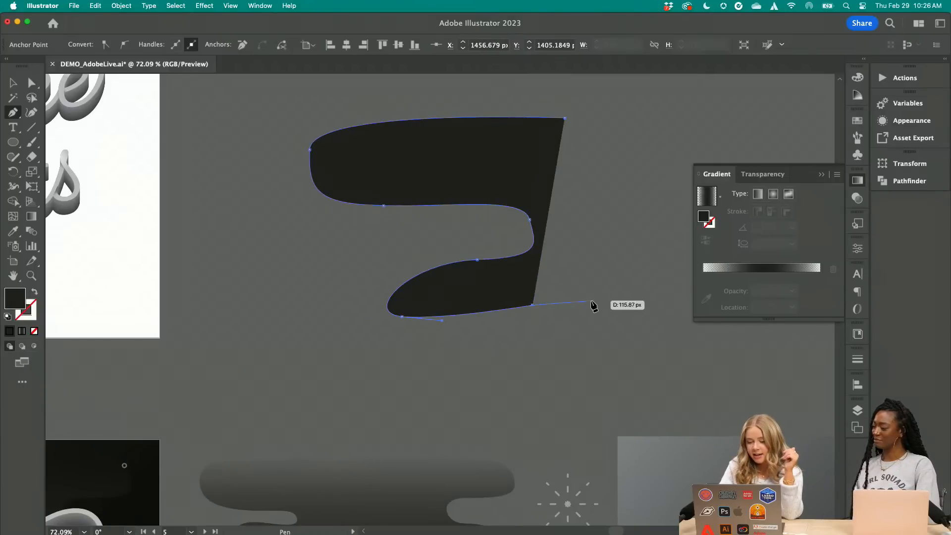
pyautogui.click(611, 301)
pyautogui.click(565, 119)
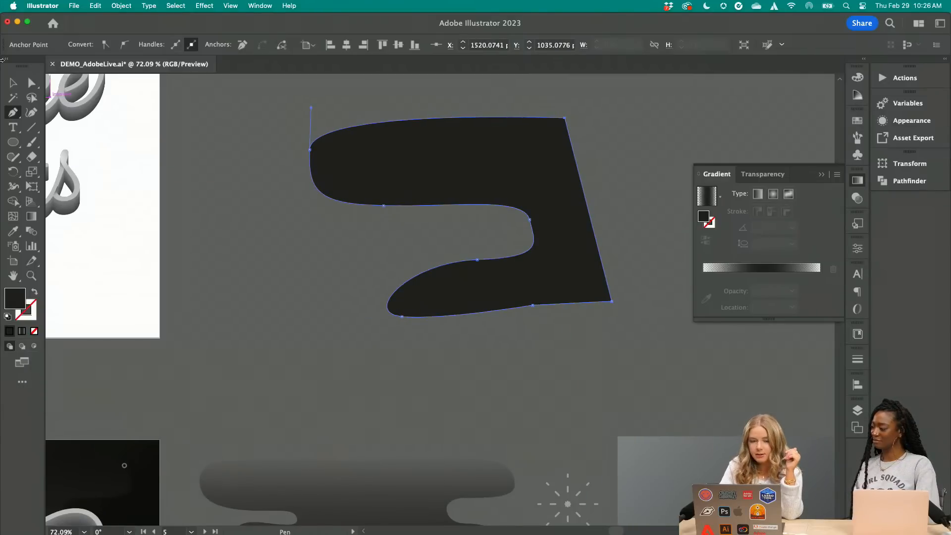
pyautogui.click(13, 84)
pyautogui.click(153, 243)
# Paint a closed wavy outline above the dark shape with the Paintbrush tool, using a 1 pt stroke
pyautogui.scroll(-5, 153, 243)
pyautogui.scroll(4, 153, 243)
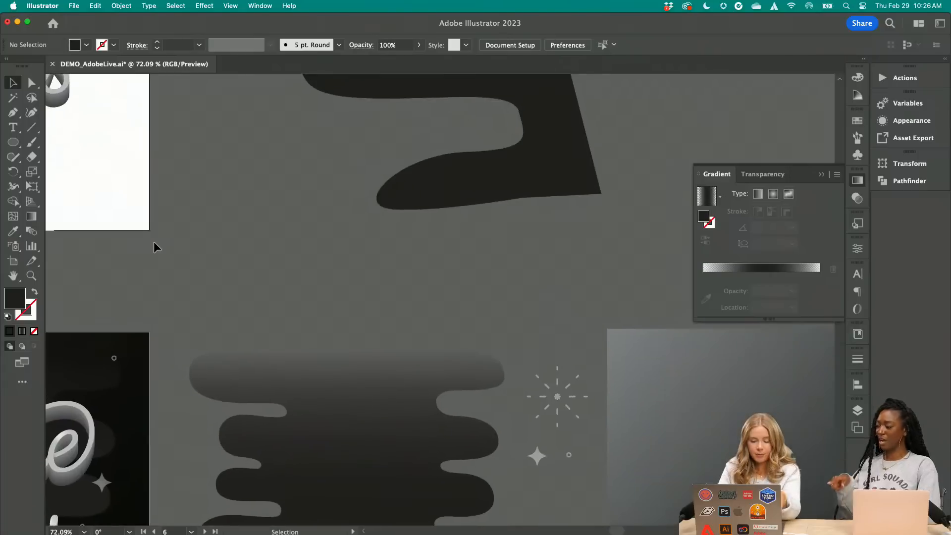
pyautogui.scroll(10, 154, 241)
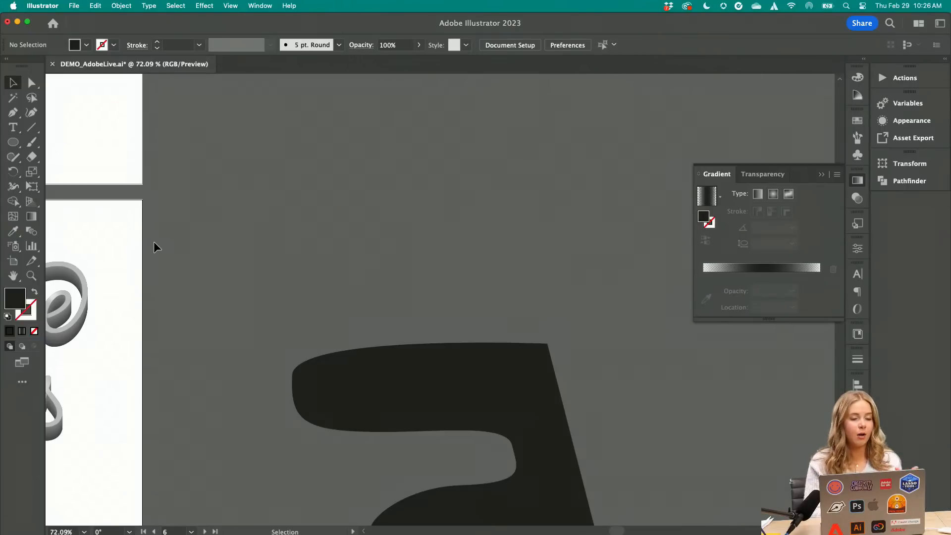
pyautogui.click(31, 142)
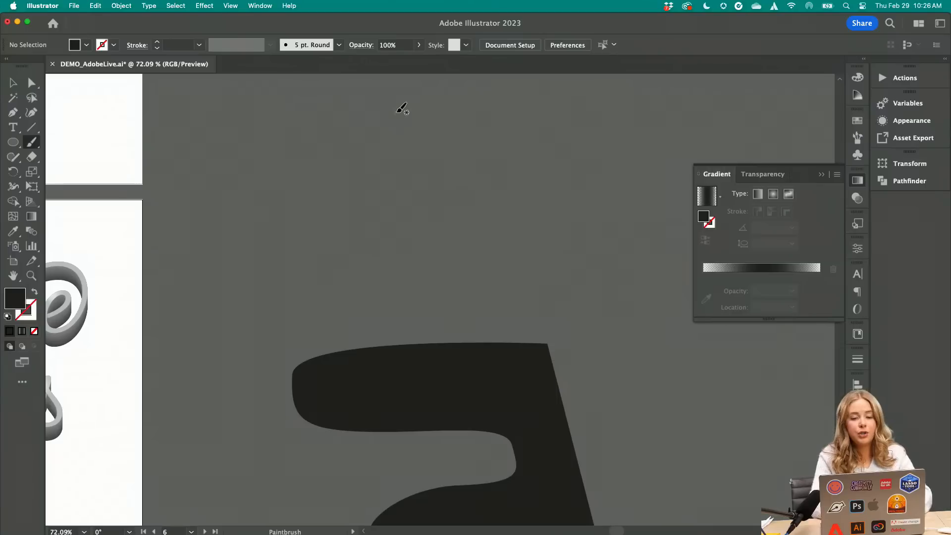
pyautogui.click(157, 42)
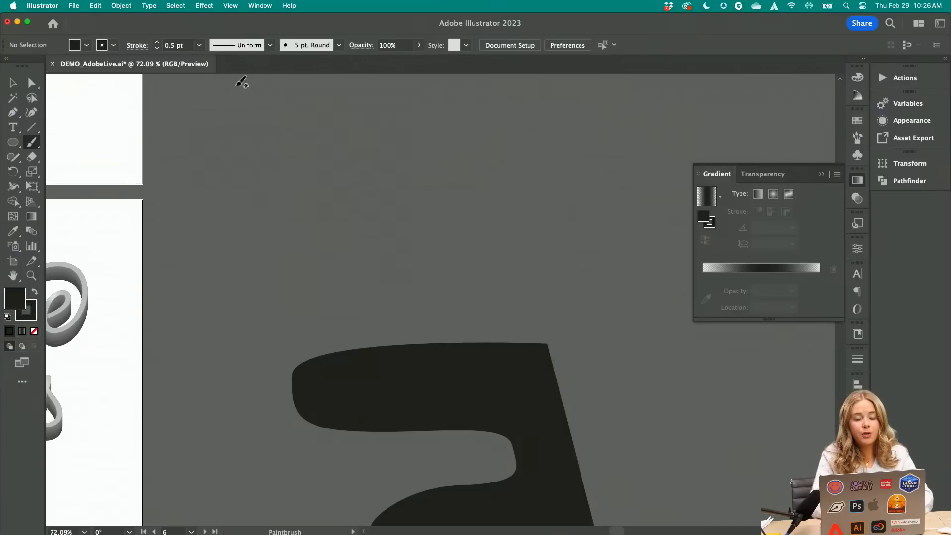
pyautogui.click(198, 45)
pyautogui.click(213, 221)
pyautogui.moveTo(368, 133)
pyautogui.mouseDown()
pyautogui.moveTo(279, 166)
pyautogui.moveTo(321, 189)
pyautogui.moveTo(337, 214)
pyautogui.moveTo(295, 230)
pyautogui.moveTo(306, 255)
pyautogui.moveTo(339, 274)
pyautogui.moveTo(332, 293)
pyautogui.moveTo(414, 285)
pyautogui.moveTo(445, 254)
pyautogui.moveTo(401, 222)
pyautogui.moveTo(451, 184)
pyautogui.moveTo(406, 158)
pyautogui.moveTo(399, 144)
pyautogui.moveTo(413, 129)
pyautogui.moveTo(368, 133)
pyautogui.mouseUp()
pyautogui.press('v')
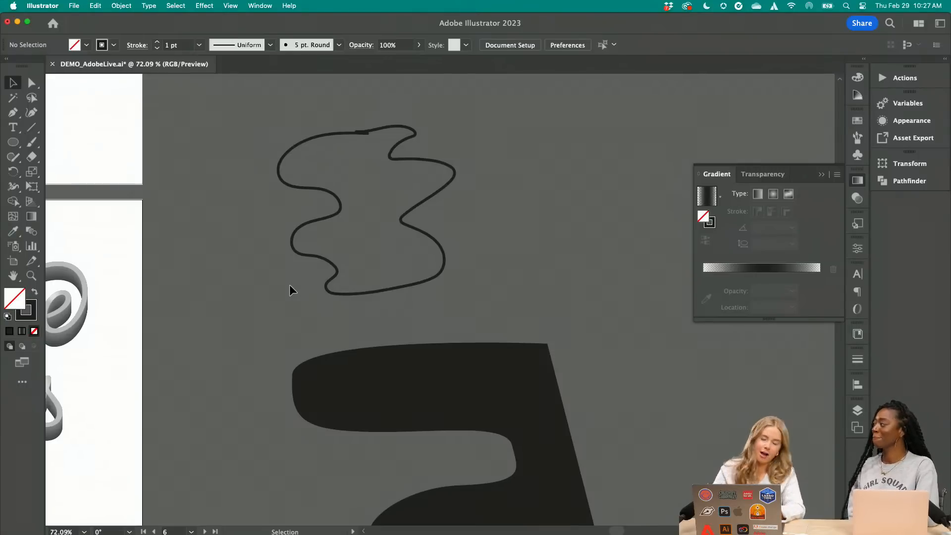
# Select the dark pen-drawn shape and compare its curves with those of the finished gradient blob
pyautogui.scroll(-5, 291, 290)
pyautogui.hscroll(-1, 292, 290)
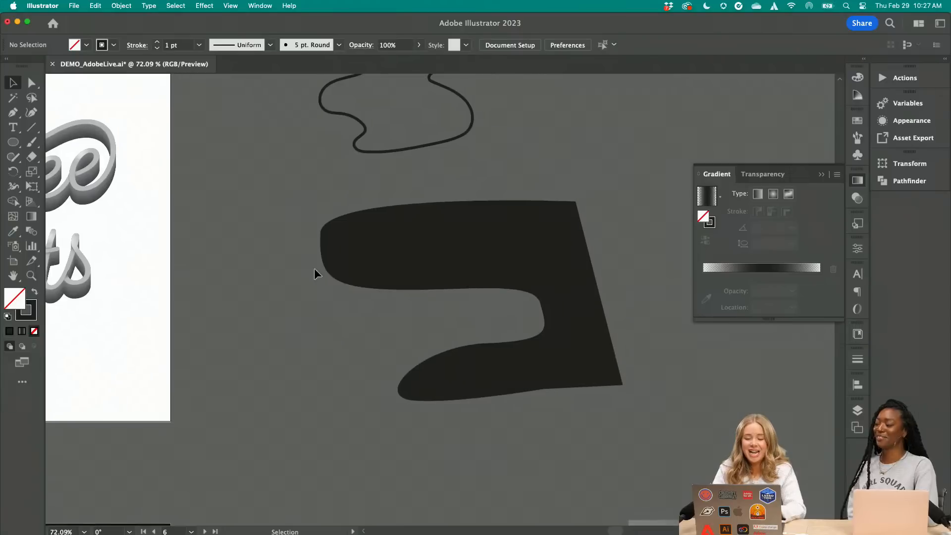
pyautogui.click(343, 253)
pyautogui.scroll(-5, 343, 253)
pyautogui.scroll(-4, 343, 253)
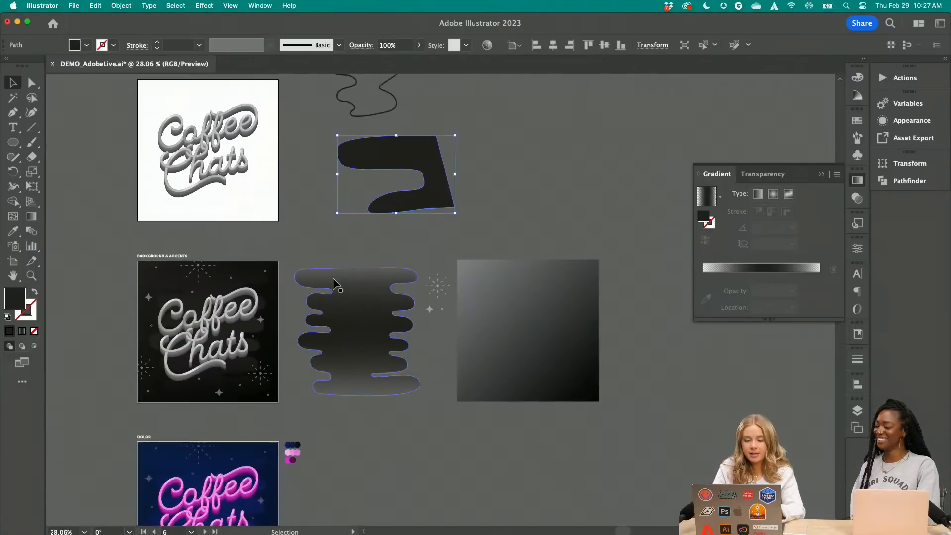
pyautogui.scroll(6, 334, 280)
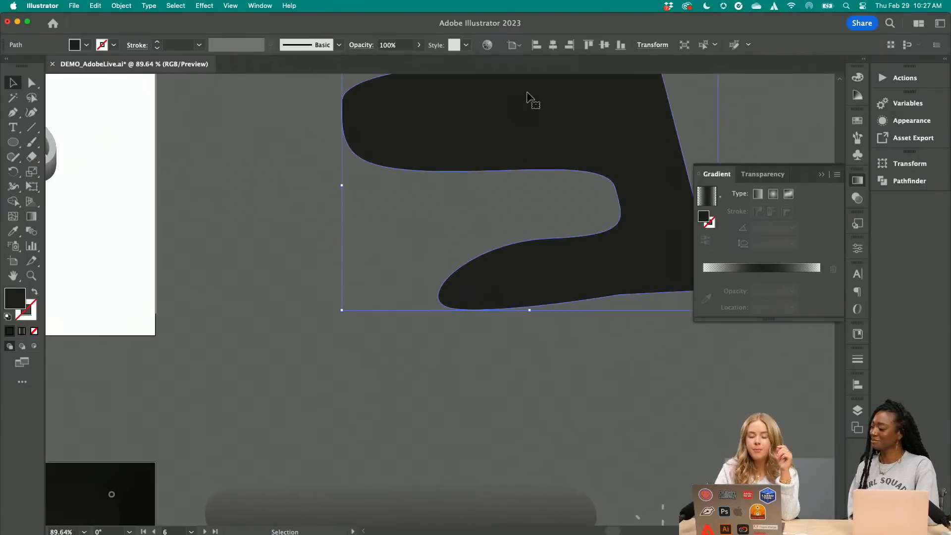
pyautogui.scroll(-3, 528, 91)
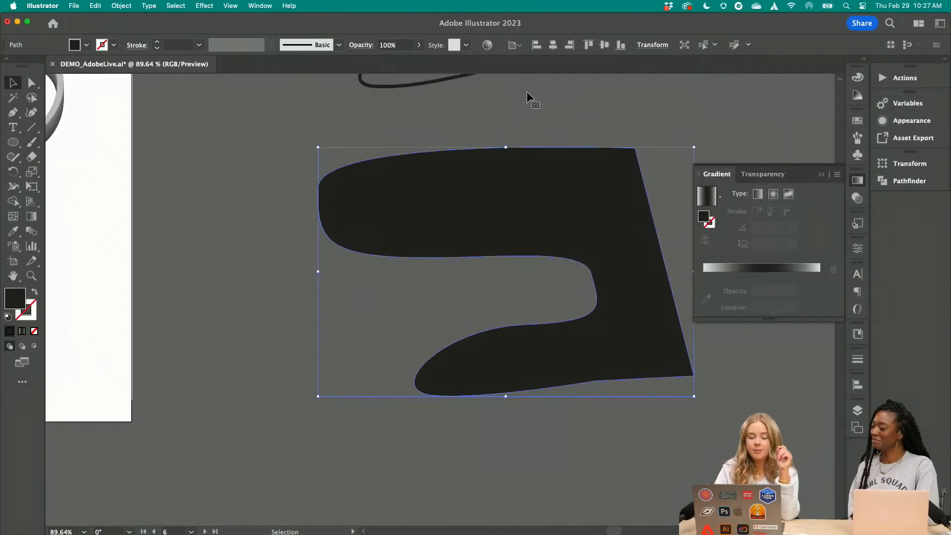
pyautogui.click(462, 122)
pyautogui.scroll(4, 462, 122)
# Move the anchor point at the upper lobe's rounded end slightly down and adjust both its handles with Direct Selection
pyautogui.click(30, 84)
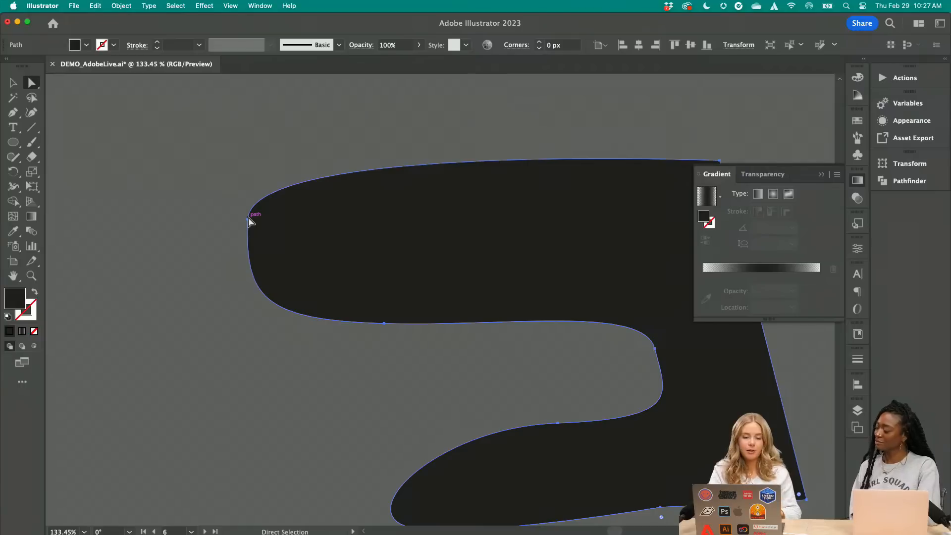
pyautogui.click(15, 84)
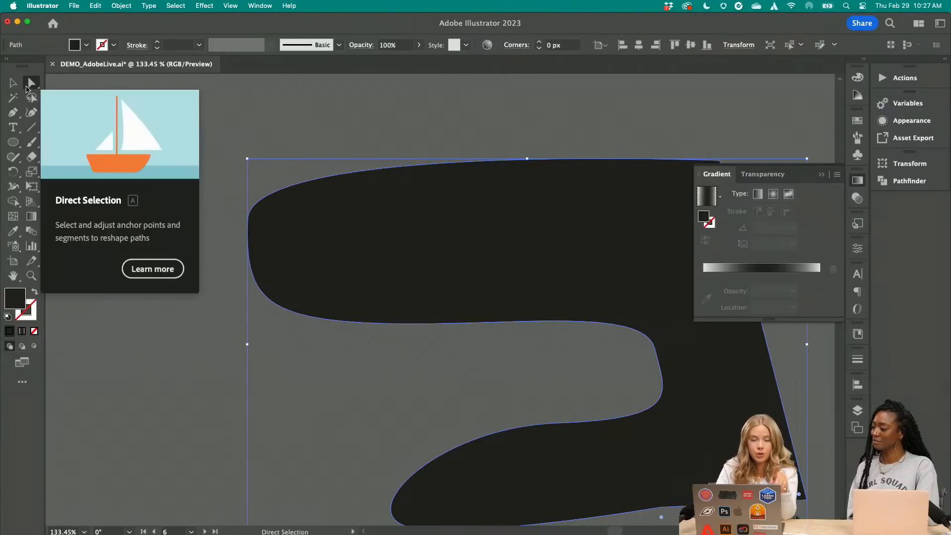
pyautogui.click(28, 87)
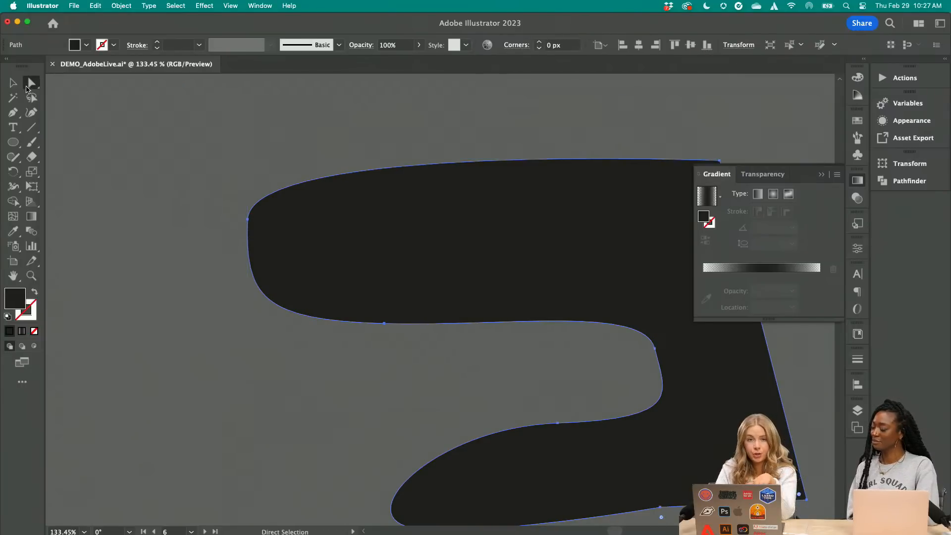
pyautogui.click(248, 219)
pyautogui.moveTo(248, 219); pyautogui.dragTo(246, 242)
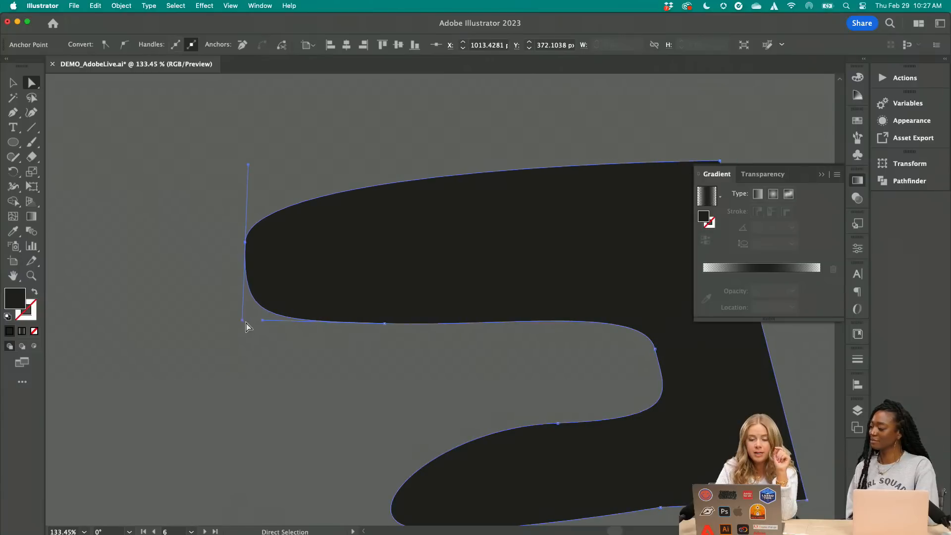
pyautogui.moveTo(243, 321); pyautogui.dragTo(246, 300)
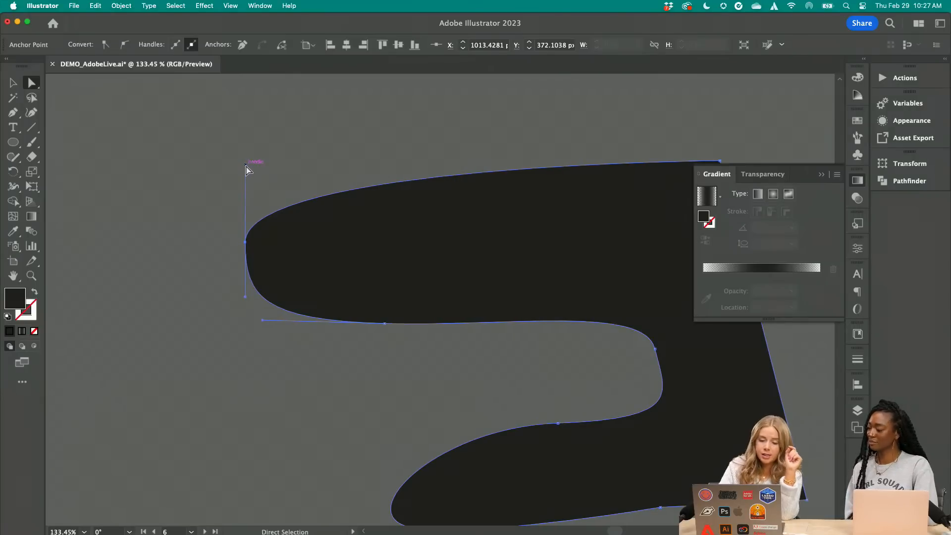
pyautogui.moveTo(246, 165); pyautogui.dragTo(263, 185)
# Shorten the lower handle of the inner notch's anchor point to round the curve, then deselect the shape
pyautogui.scroll(-5, 263, 186)
pyautogui.hscroll(5, 263, 186)
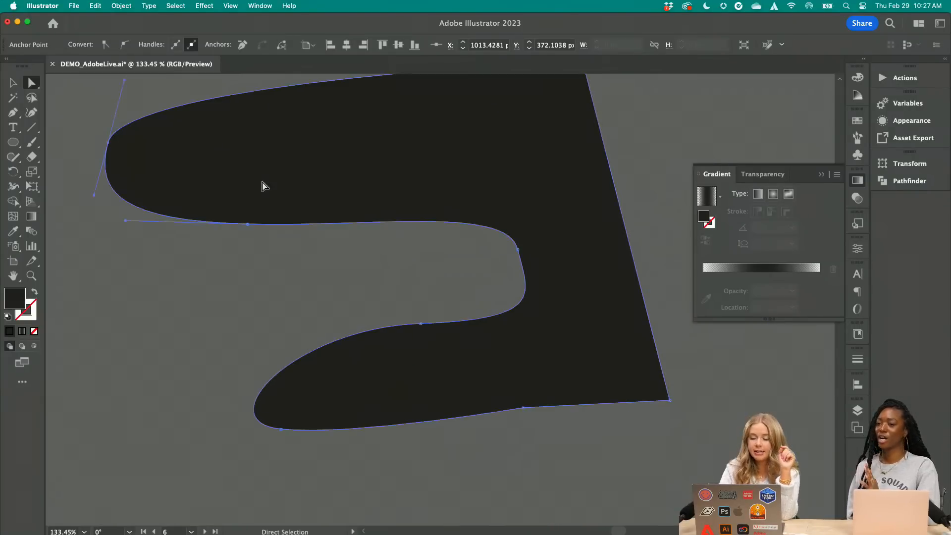
pyautogui.click(519, 250)
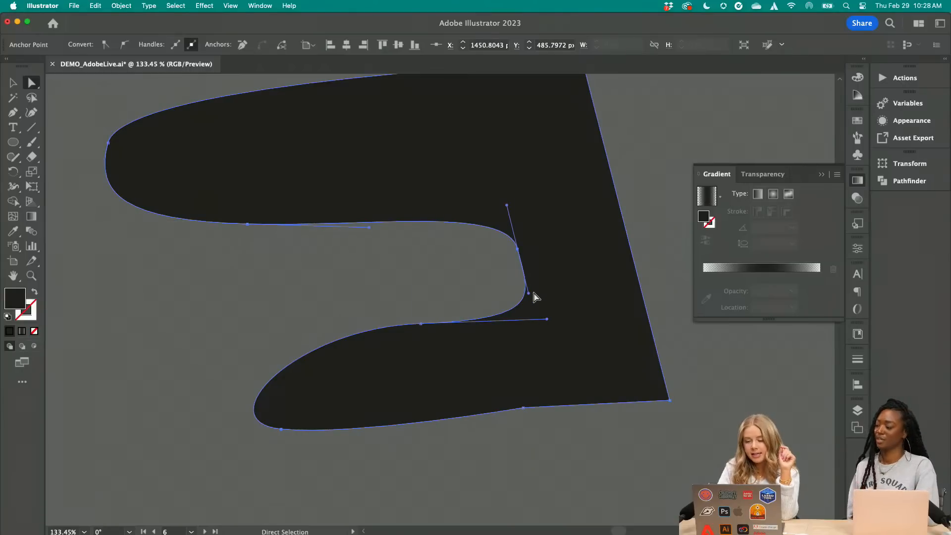
pyautogui.moveTo(528, 293); pyautogui.dragTo(521, 263)
pyautogui.click(15, 84)
pyautogui.click(129, 233)
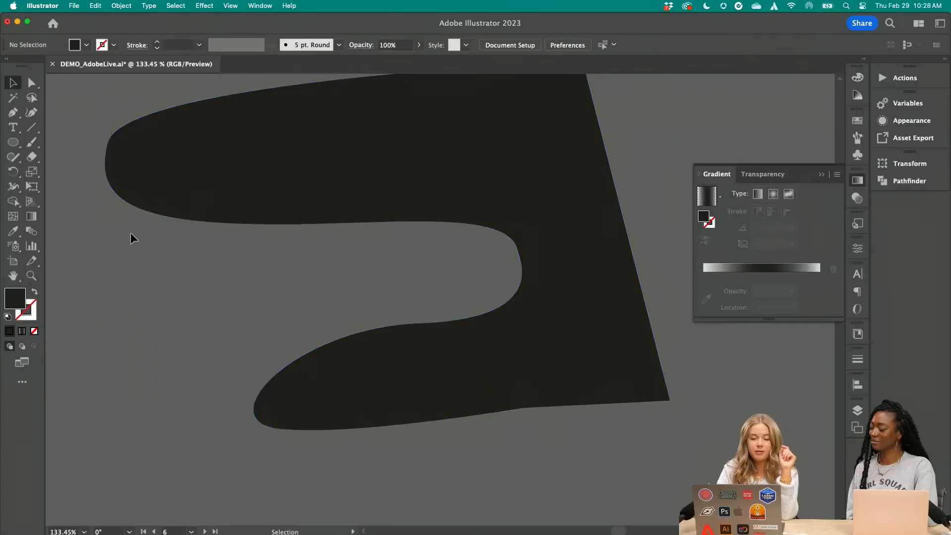
# Open the wavy gradient blob's gradient for editing and examine the opacity and location of its color stops
pyautogui.scroll(-6, 130, 233)
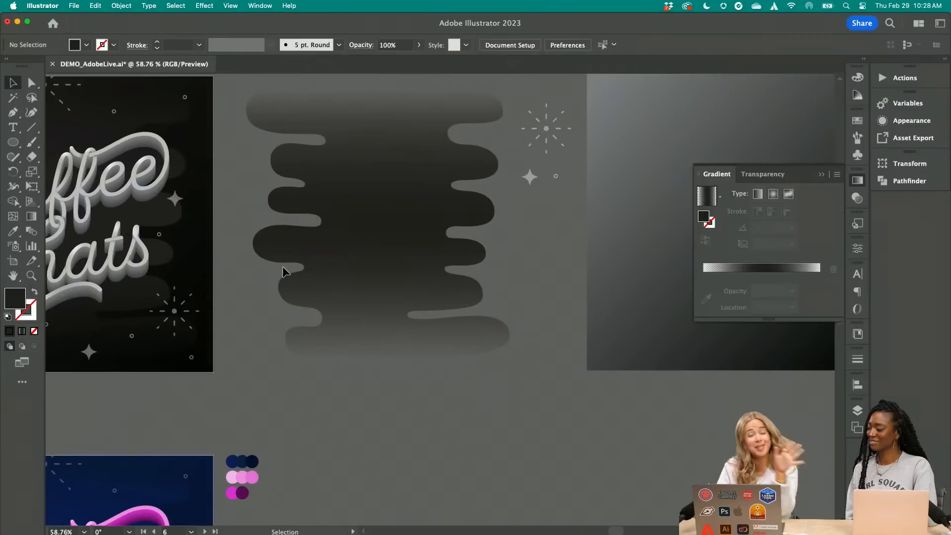
pyautogui.scroll(2, 284, 268)
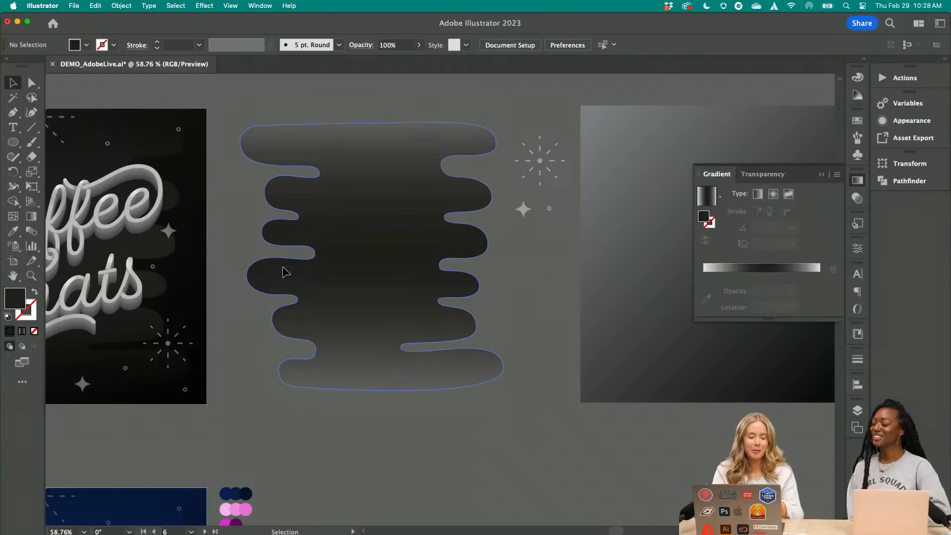
pyautogui.click(286, 272)
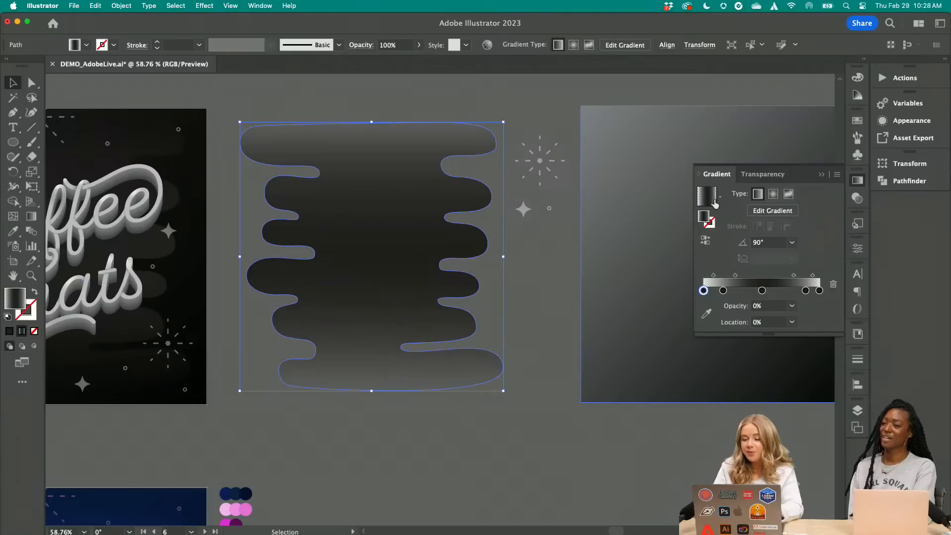
pyautogui.click(757, 211)
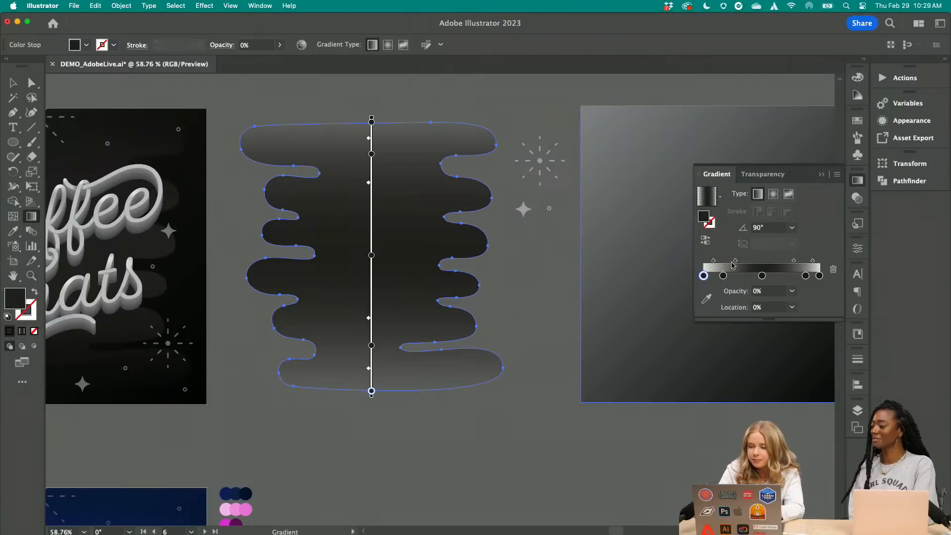
pyautogui.click(724, 276)
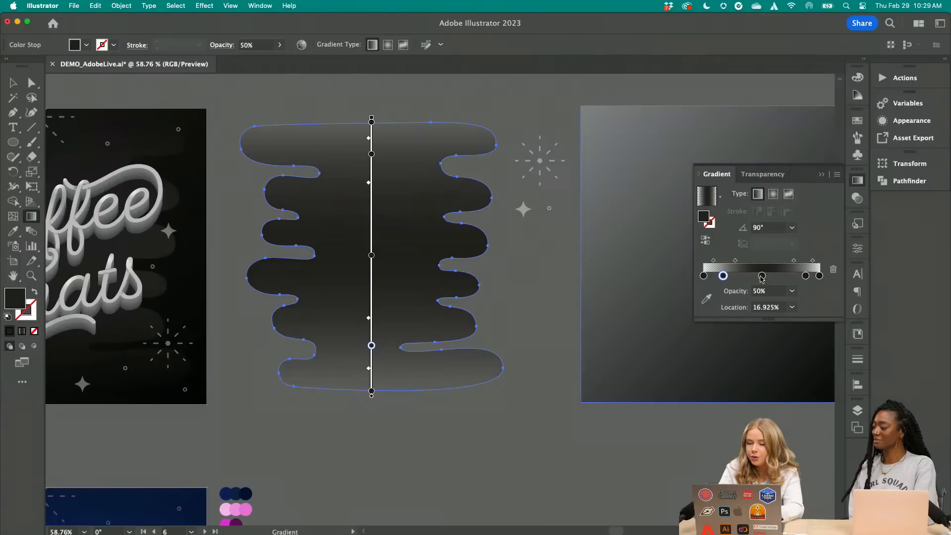
pyautogui.click(762, 276)
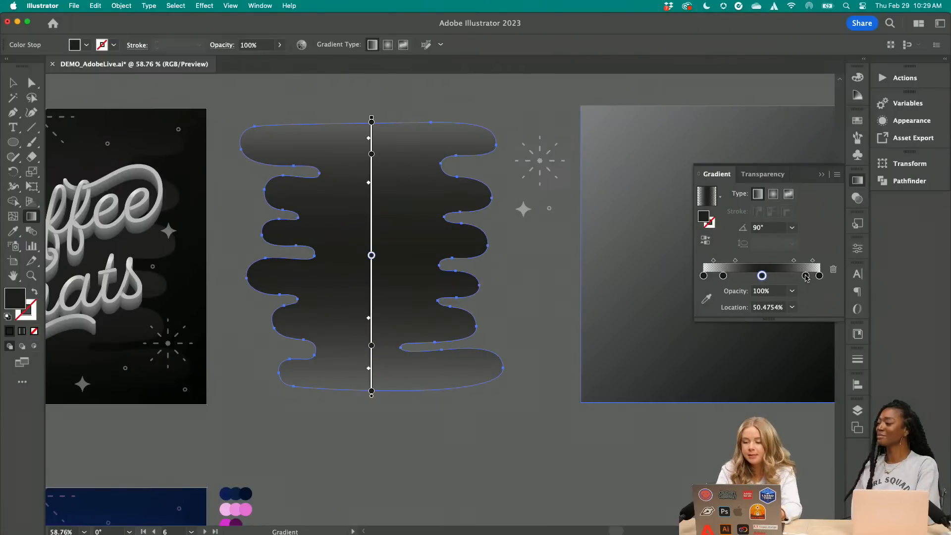
pyautogui.click(819, 276)
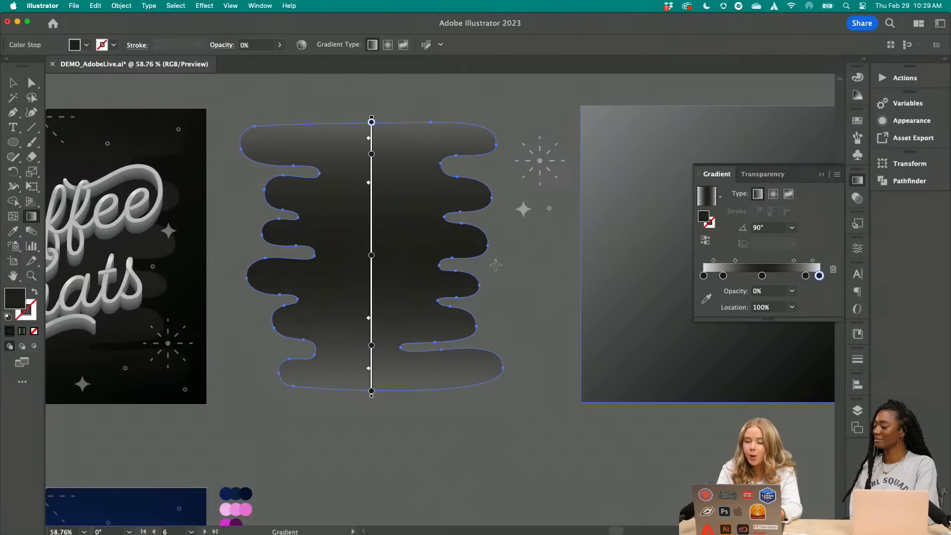
# Nudge the gradient's middle stop to 51.4516% and the lower inner stop slightly upward, checking the opacity of the other stops
pyautogui.click(371, 255)
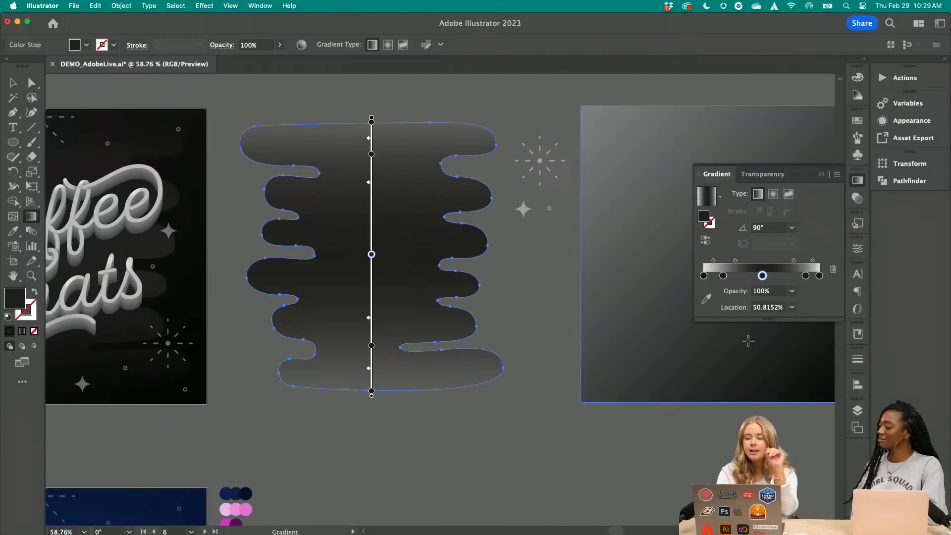
pyautogui.click(723, 276)
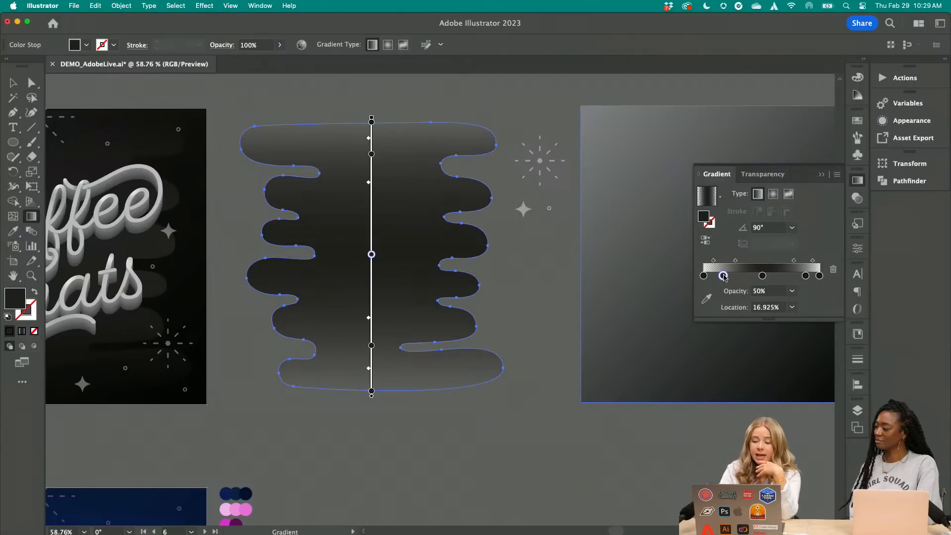
pyautogui.click(703, 275)
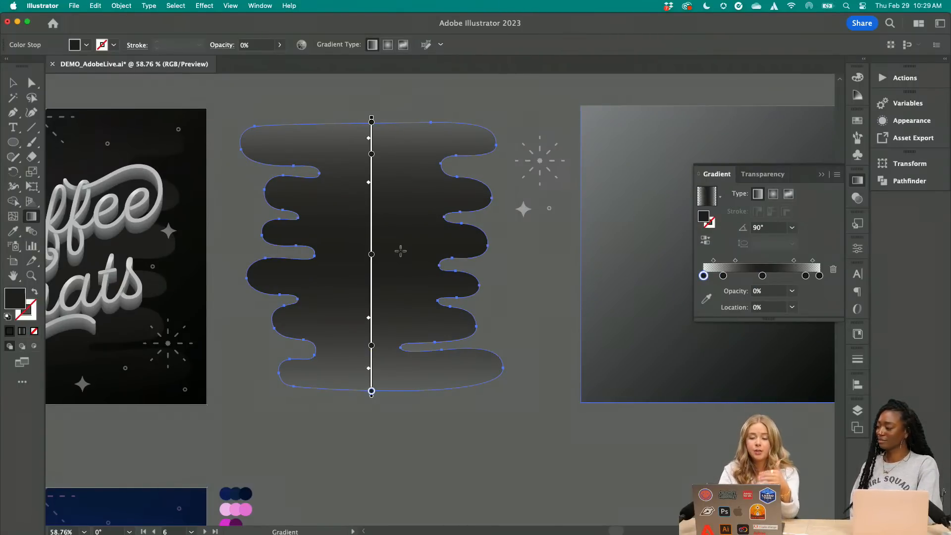
pyautogui.click(372, 254)
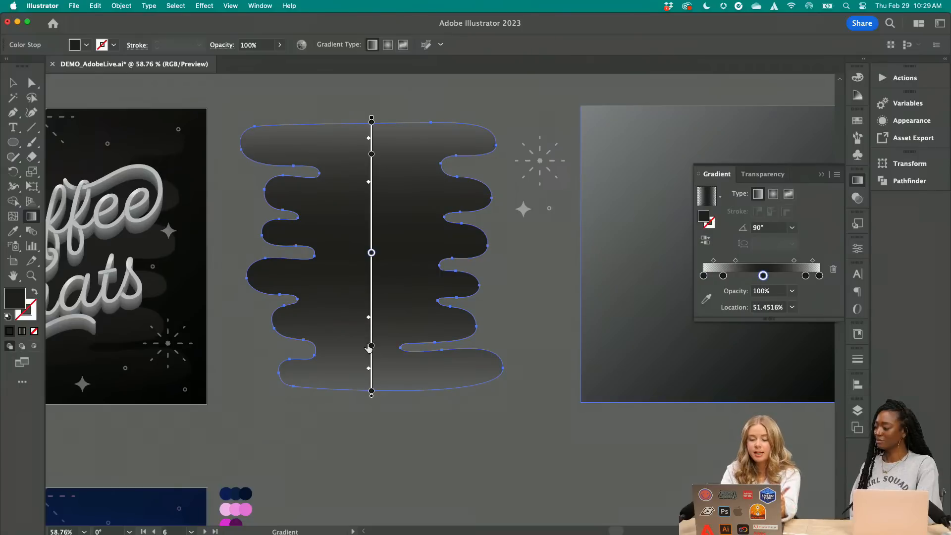
pyautogui.moveTo(371, 345); pyautogui.dragTo(371, 344)
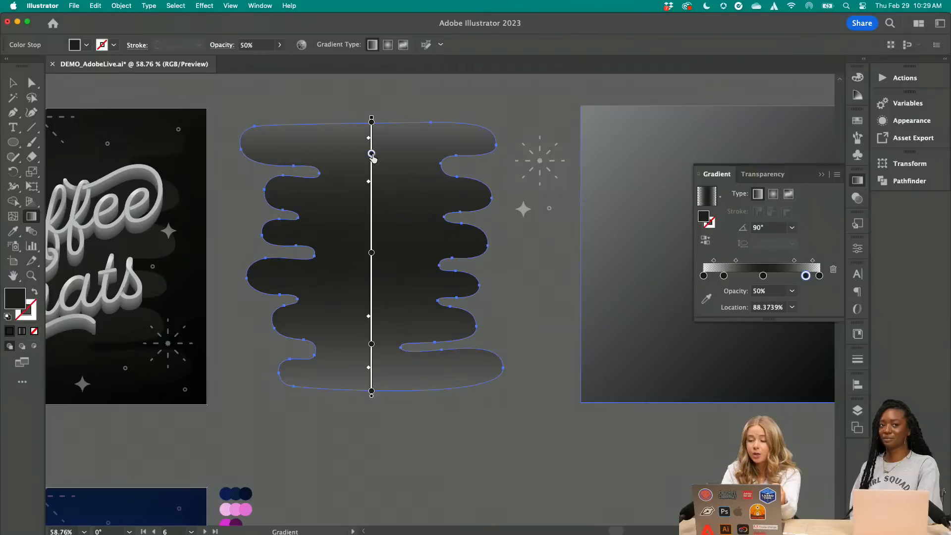
pyautogui.click(371, 121)
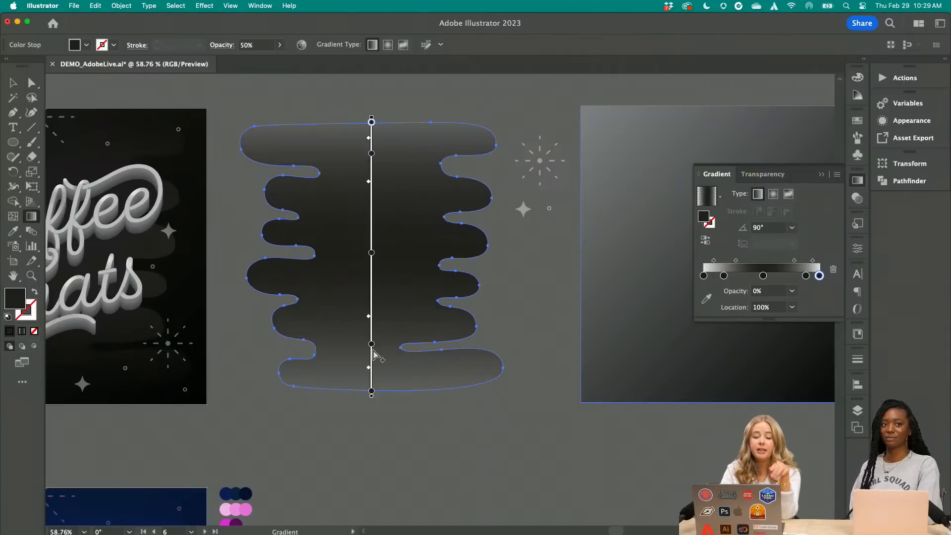
pyautogui.click(372, 392)
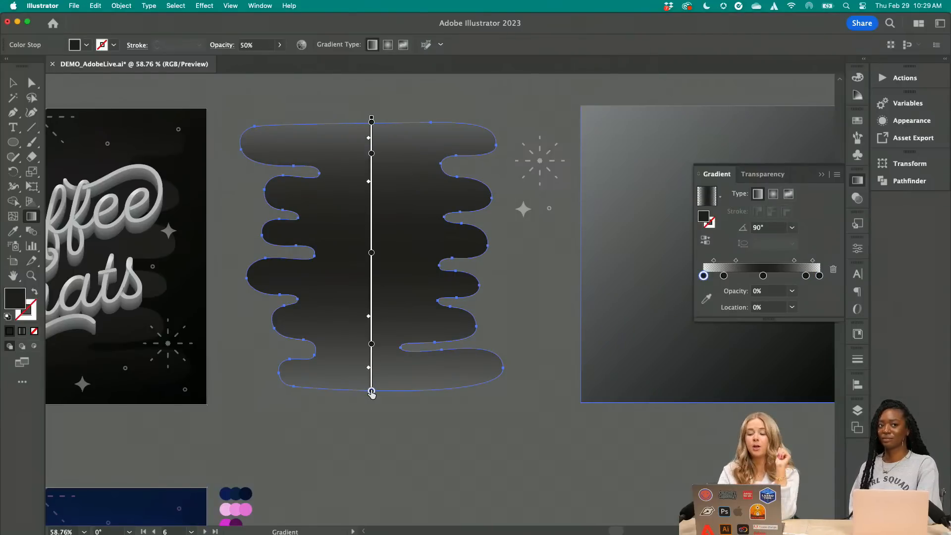
# Leave gradient editing, move the wavy gradient shape onto the grey gradient background square, and deselect it
pyautogui.click(13, 83)
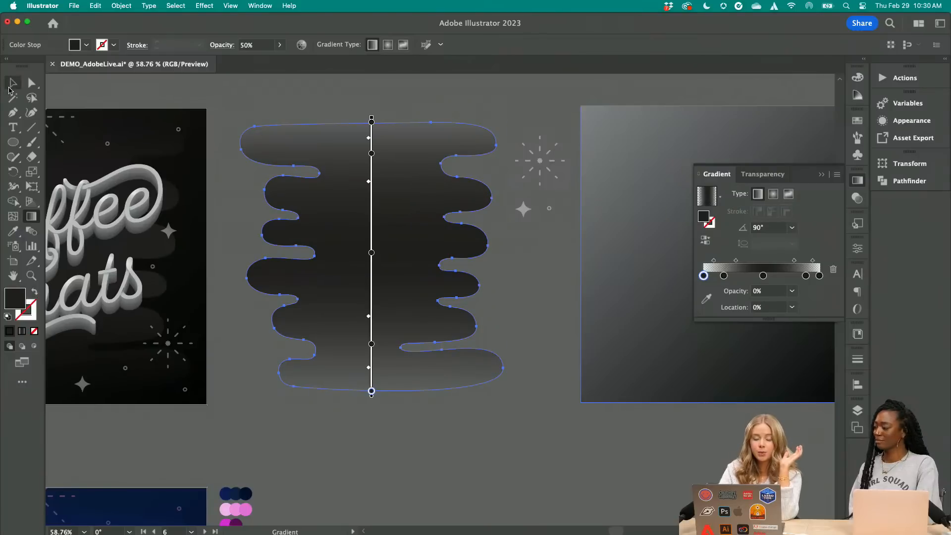
pyautogui.click(224, 112)
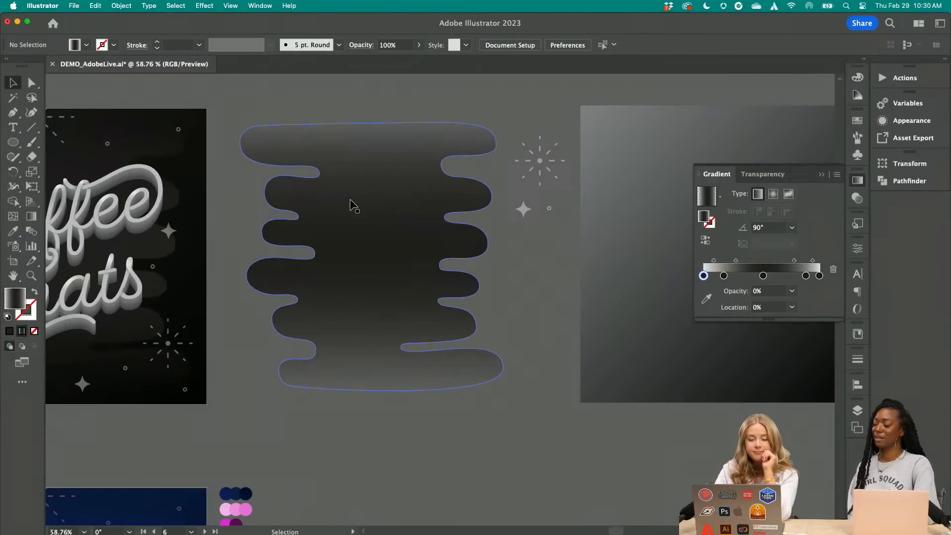
pyautogui.hscroll(-1, 462, 199)
pyautogui.hscroll(5, 462, 199)
pyautogui.moveTo(270, 257); pyautogui.dragTo(620, 250)
pyautogui.hscroll(3, 620, 249)
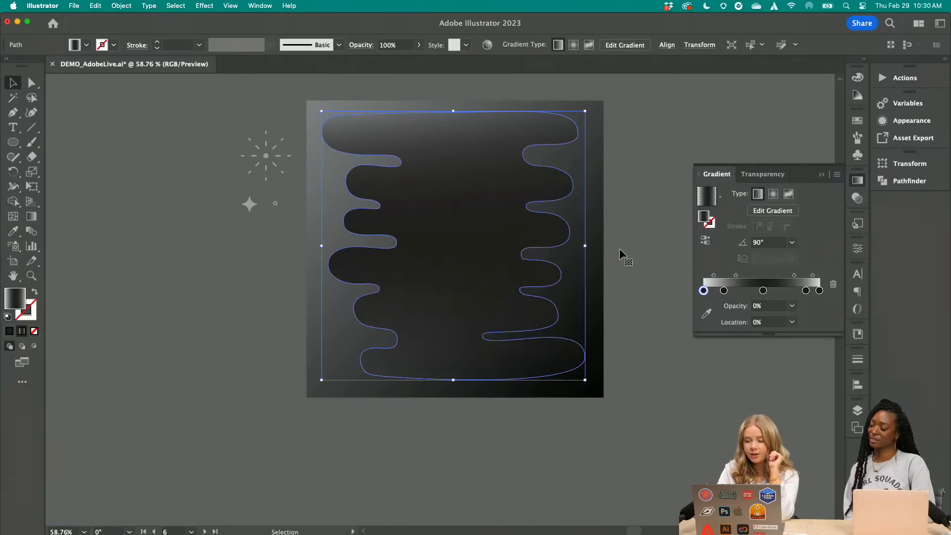
pyautogui.click(619, 248)
# Inspect how the wavy shape blends into the background square and set the default fill color to white
pyautogui.scroll(5, 561, 136)
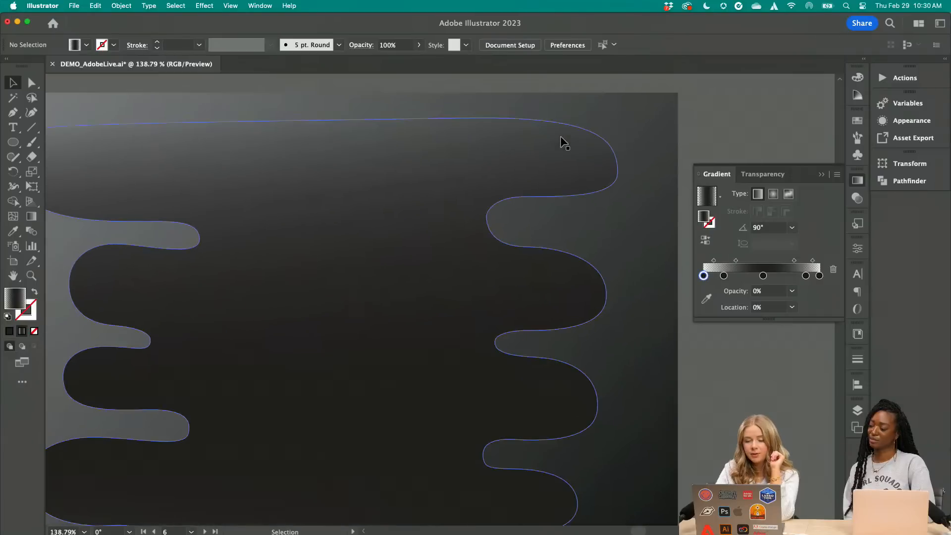
pyautogui.scroll(-4, 403, 170)
pyautogui.scroll(-2, 496, 403)
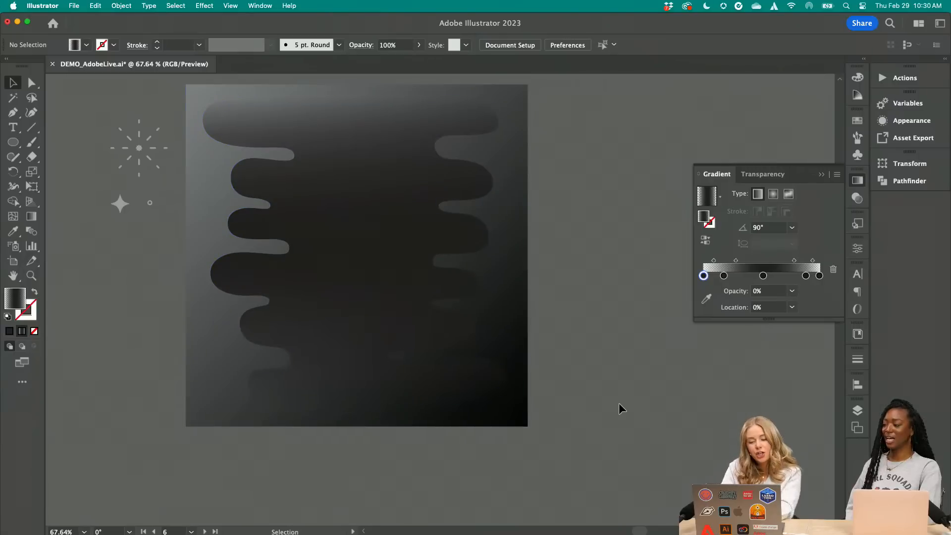
pyautogui.hscroll(-4, 304, 178)
pyautogui.scroll(2, 304, 177)
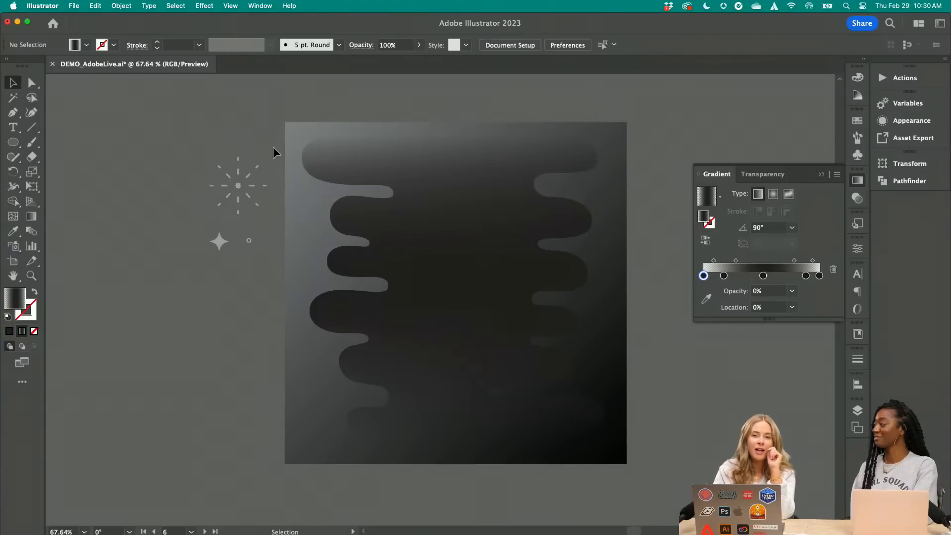
pyautogui.hscroll(-5, 274, 148)
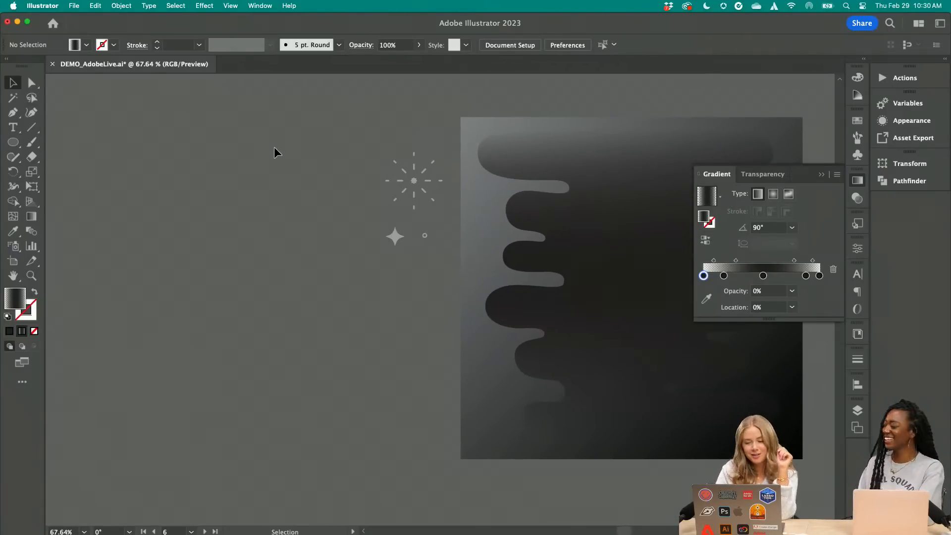
pyautogui.click(86, 44)
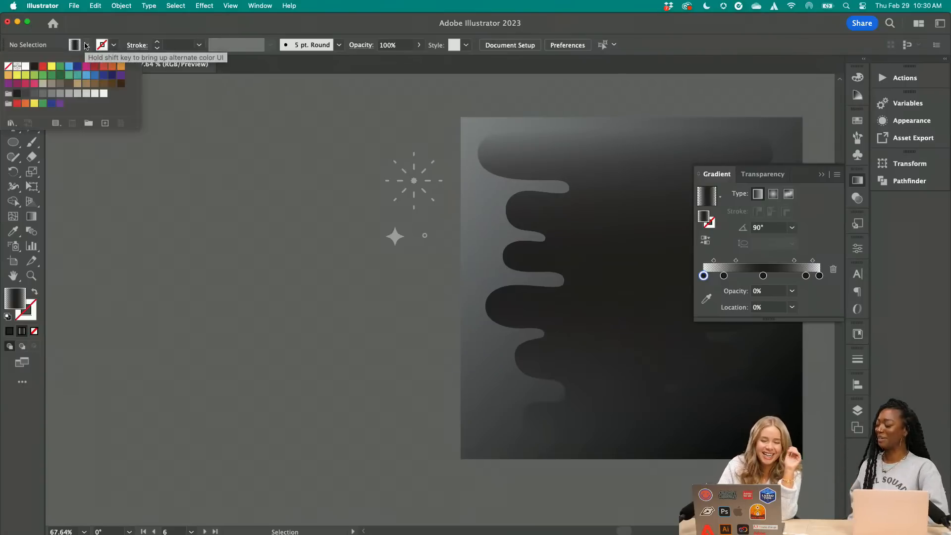
pyautogui.click(26, 65)
pyautogui.click(86, 45)
# Draw a white circle with the Ellipse tool in the empty space beside the Background & Accents artwork
pyautogui.scroll(-5, 102, 262)
pyautogui.hscroll(-6, 102, 262)
pyautogui.scroll(5, 189, 297)
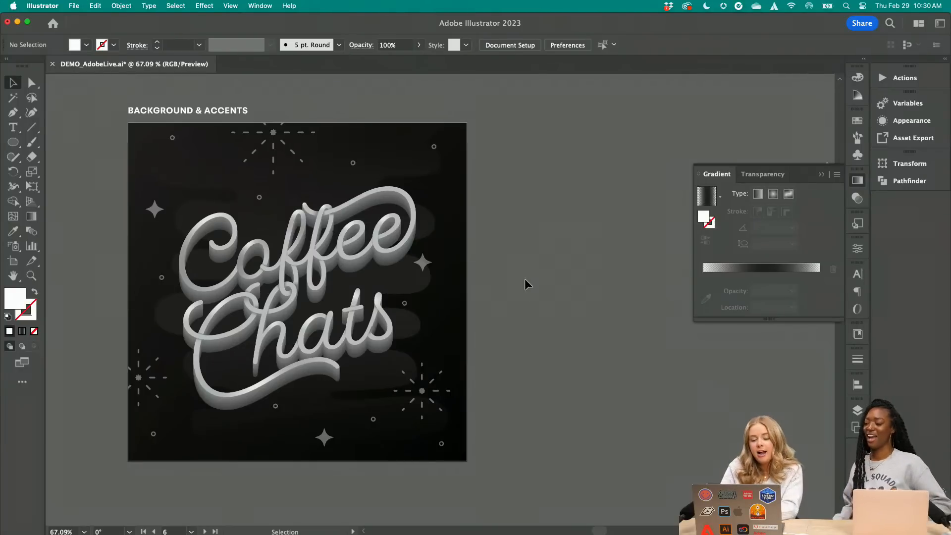
pyautogui.scroll(5, 510, 263)
pyautogui.hscroll(3, 509, 268)
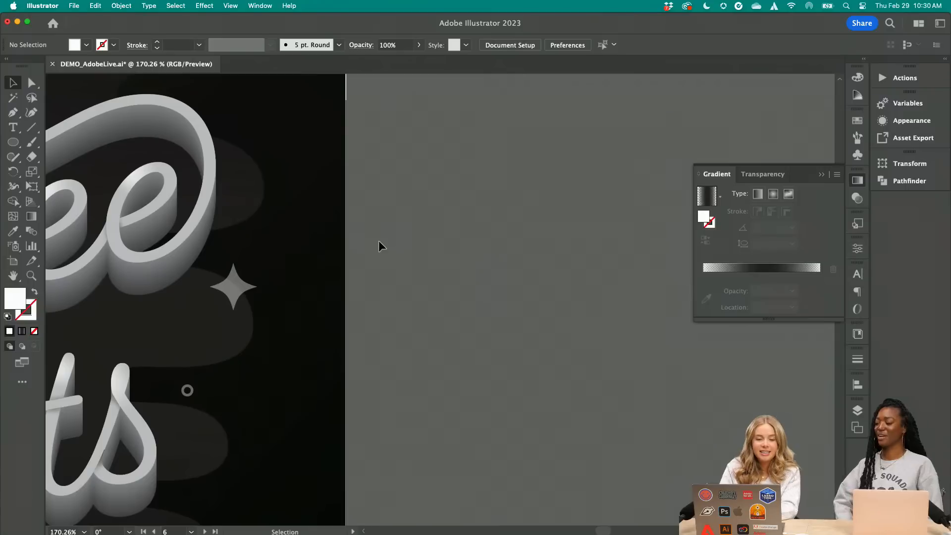
pyautogui.press('l')
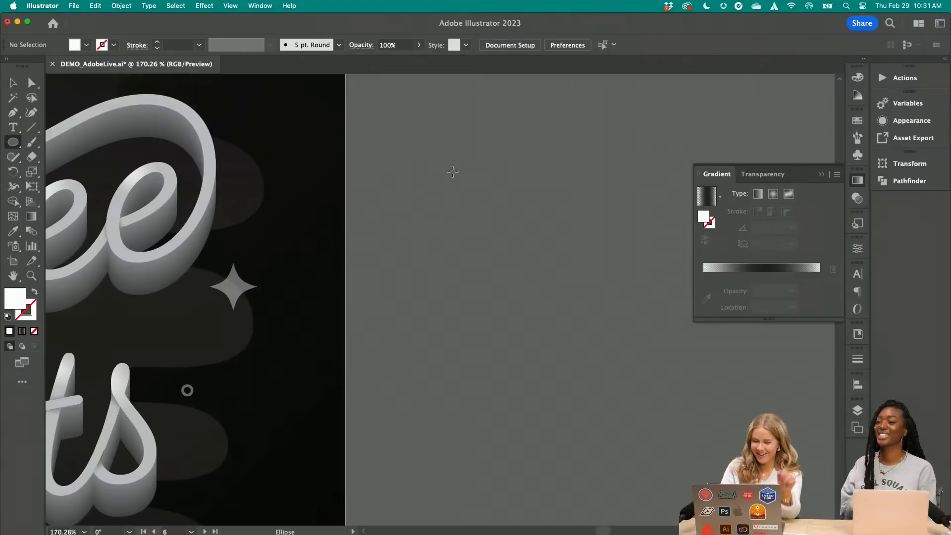
pyautogui.moveTo(447, 188); pyautogui.dragTo(530, 286)
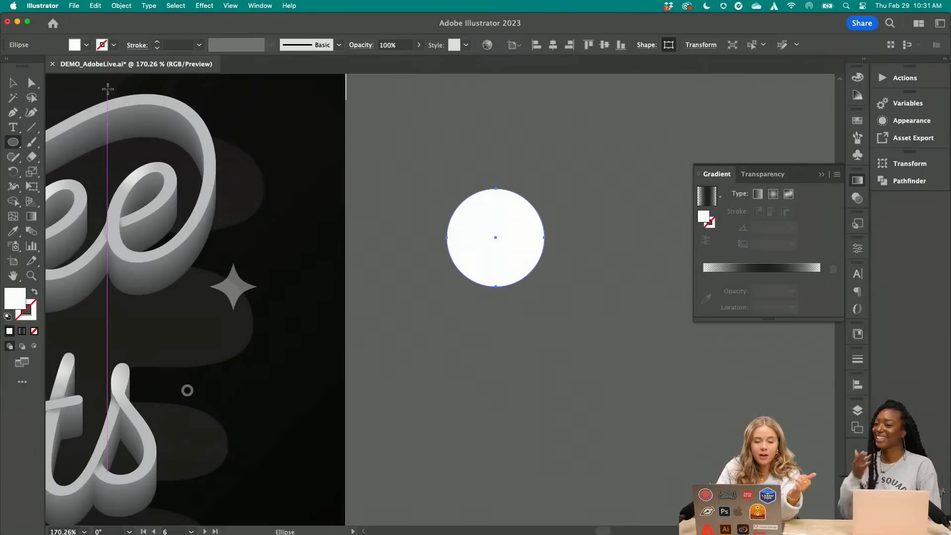
# Apply a Pucker & Bloat effect with 58% bloat to the white circle, forming a four-petal shape
pyautogui.click(12, 83)
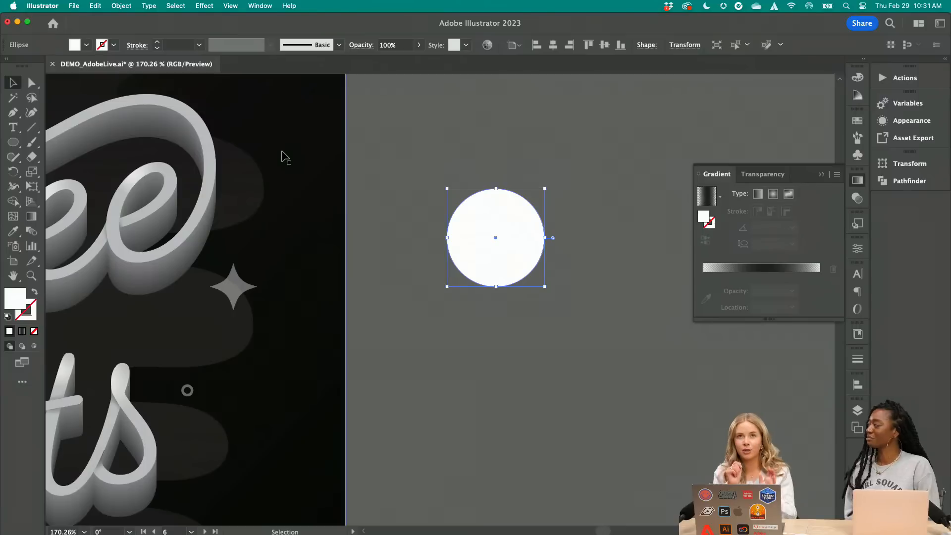
pyautogui.click(247, 7)
pyautogui.moveTo(206, 7)
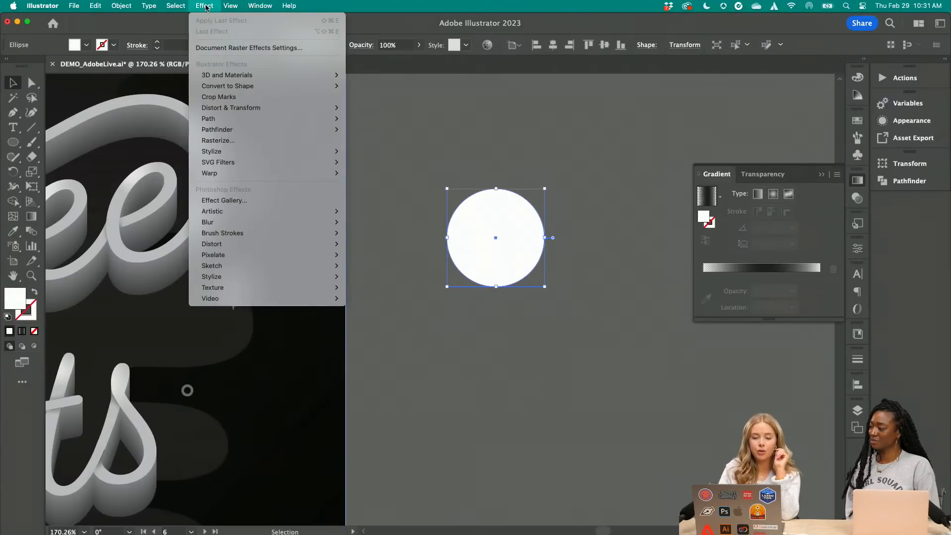
pyautogui.moveTo(249, 111)
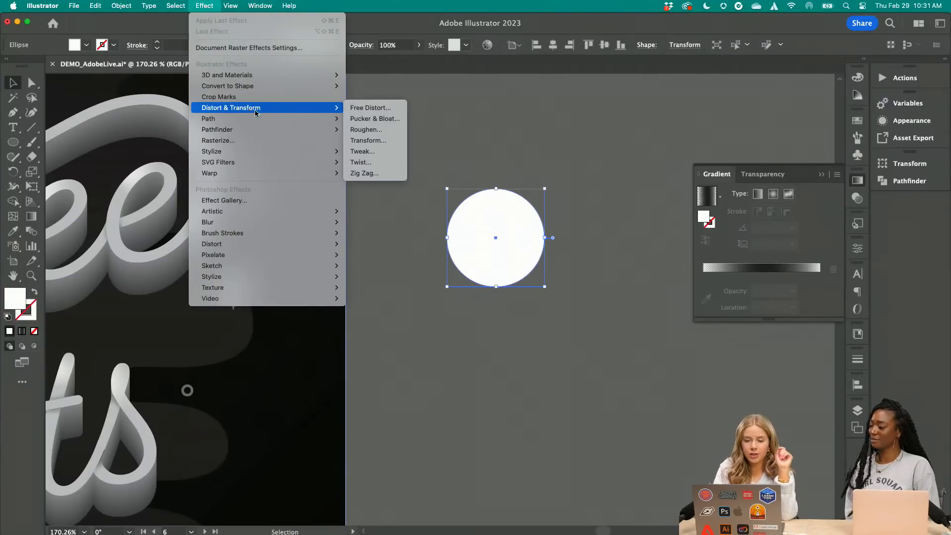
pyautogui.click(385, 118)
pyautogui.moveTo(639, 389); pyautogui.dragTo(634, 187)
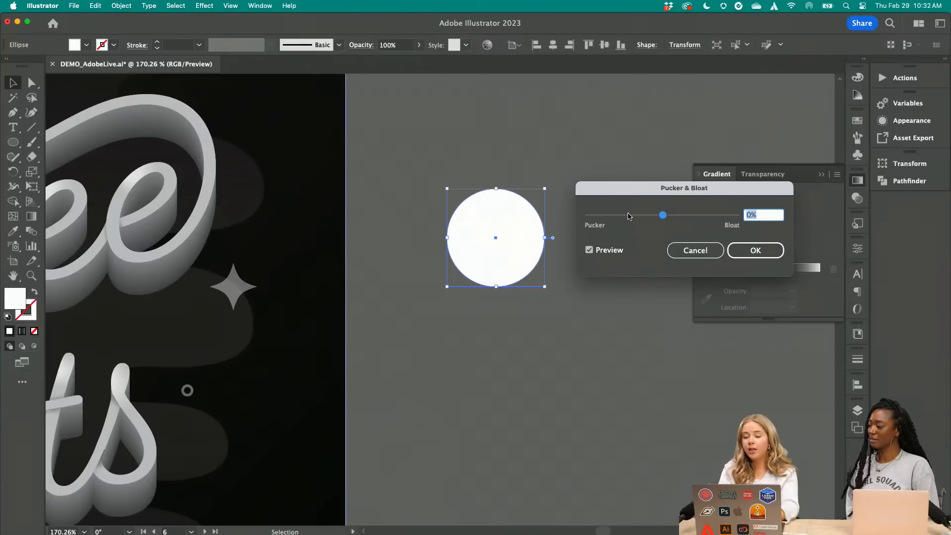
pyautogui.moveTo(626, 215); pyautogui.dragTo(684, 220)
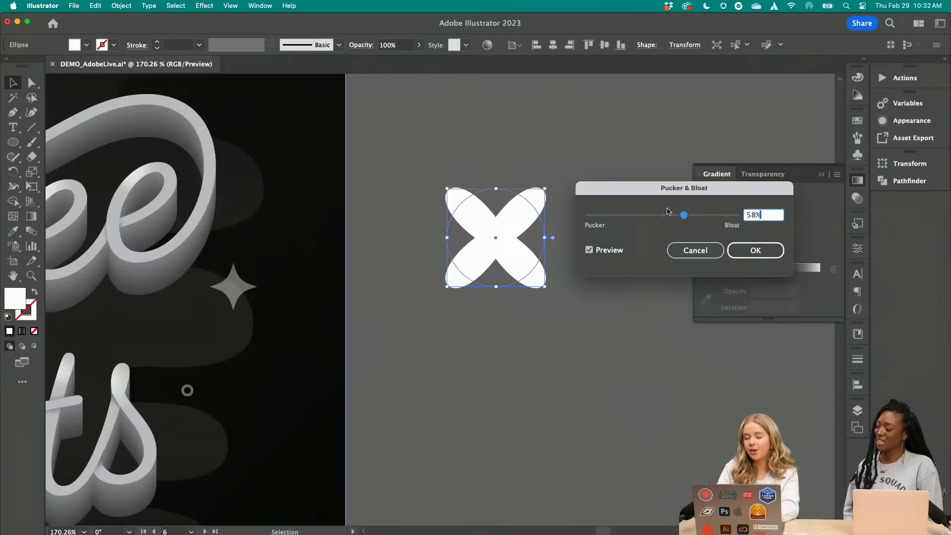
pyautogui.click(749, 249)
# Build an eight-petal flower by duplicating the four-petal shape, rotating the copy 45°, centre-aligning both horizontally and vertically, and grouping them
pyautogui.moveTo(488, 230); pyautogui.dragTo(488, 269)
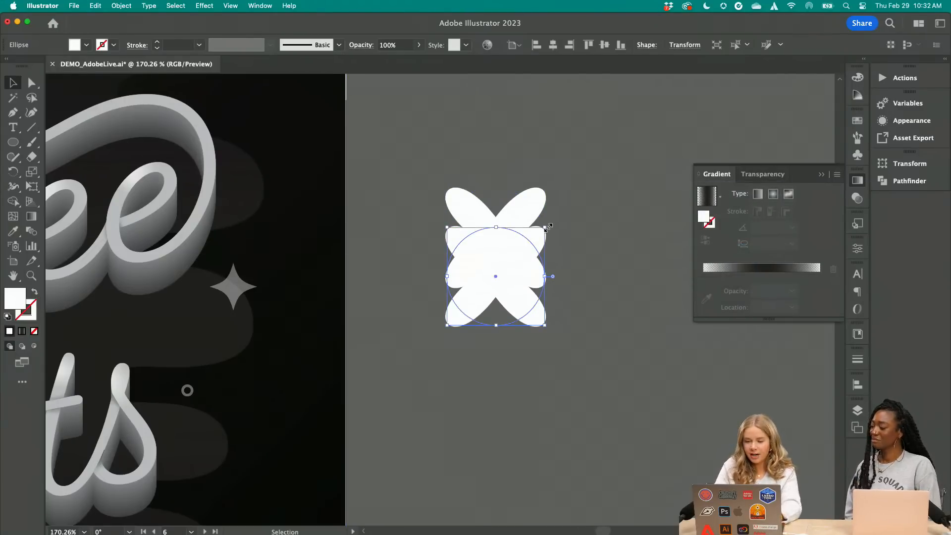
pyautogui.moveTo(548, 226); pyautogui.dragTo(498, 241)
pyautogui.moveTo(591, 281); pyautogui.dragTo(500, 236)
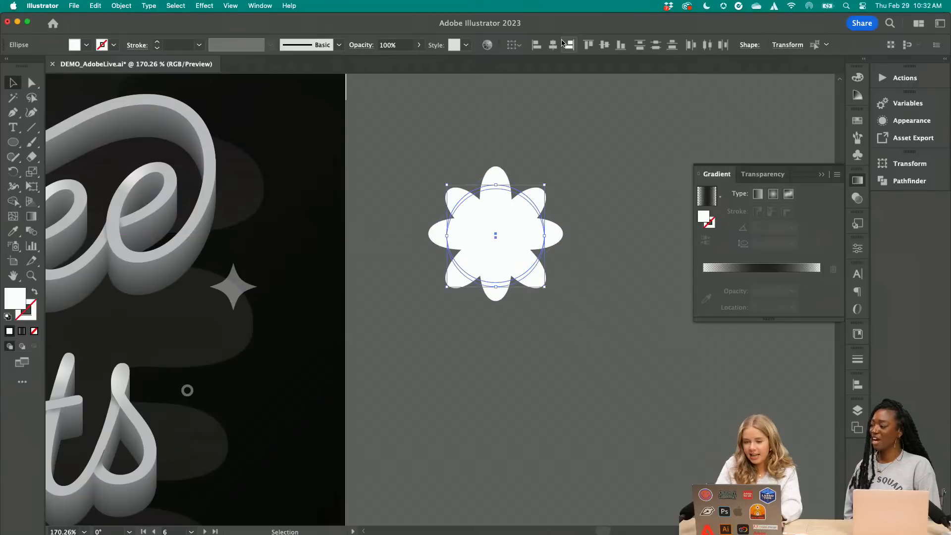
pyautogui.click(553, 45)
pyautogui.click(603, 45)
pyautogui.press('super+s')
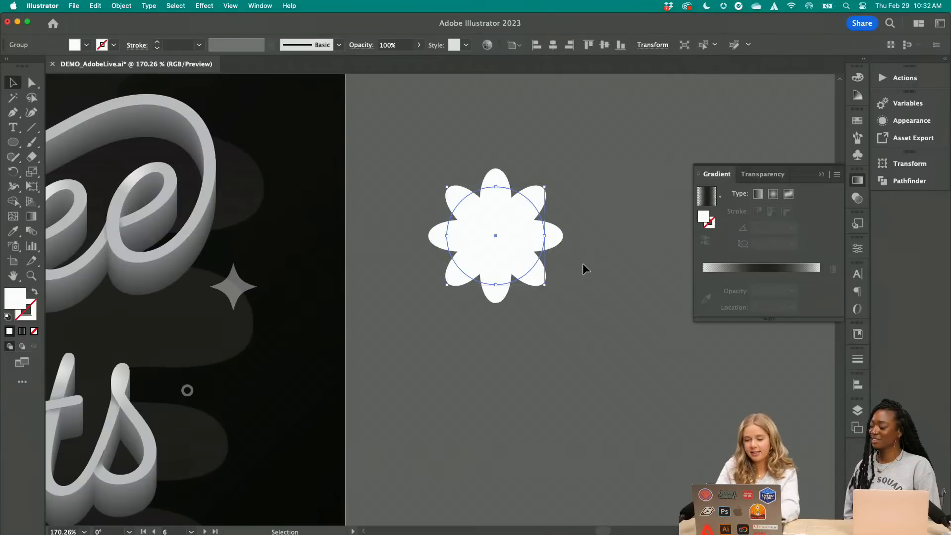
pyautogui.click(584, 264)
# Draw a smaller white circle with the Ellipse tool above the eight-petal flower
pyautogui.scroll(-2, 584, 264)
pyautogui.scroll(1, 578, 271)
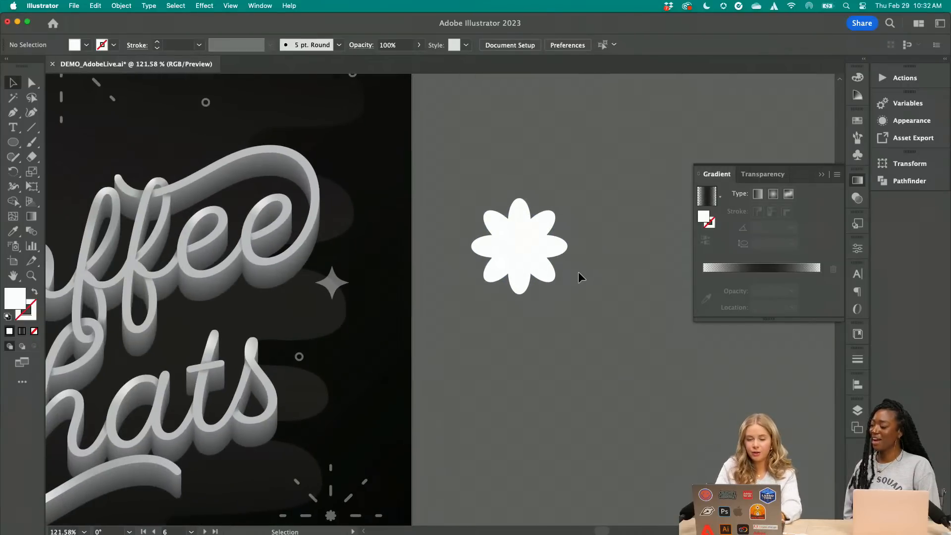
pyautogui.press('l')
pyautogui.moveTo(465, 95); pyautogui.dragTo(522, 152)
pyautogui.click(13, 83)
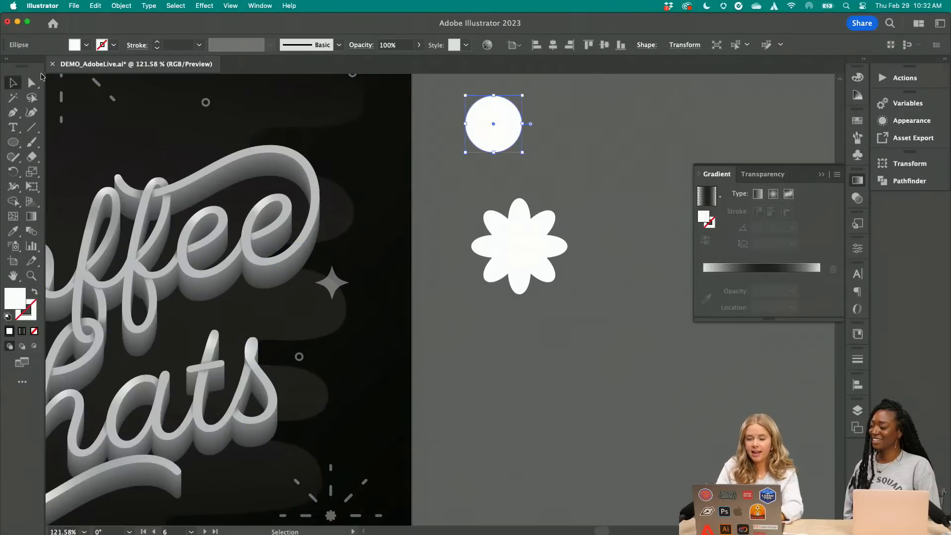
# Apply Pucker & Bloat at -43% to the smaller circle and scale the resulting four-point star down to about half size
pyautogui.click(204, 5)
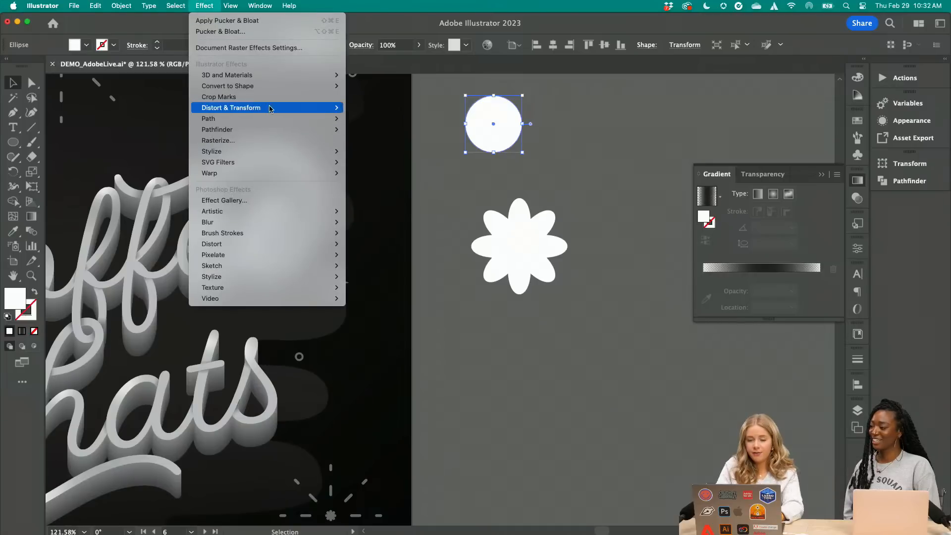
pyautogui.moveTo(271, 108)
pyautogui.click(371, 119)
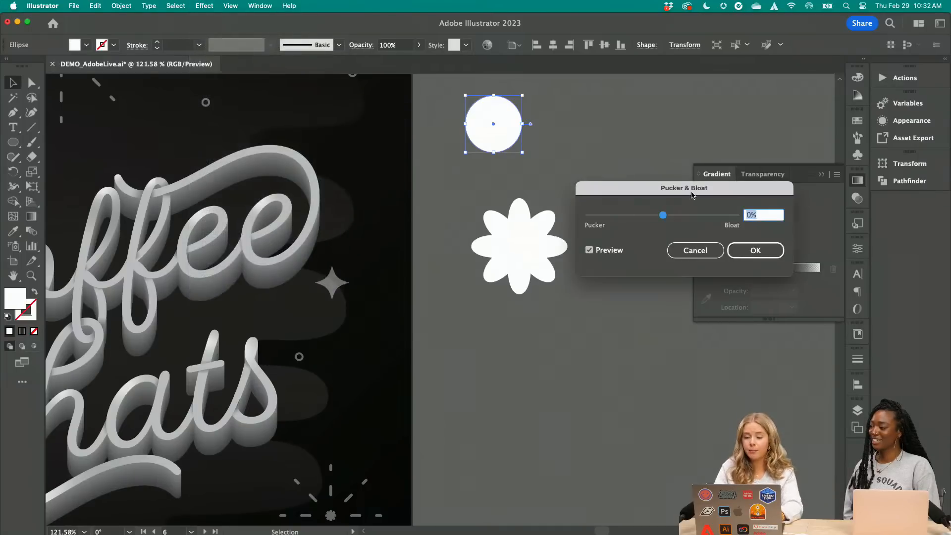
pyautogui.moveTo(648, 216); pyautogui.dragTo(646, 216)
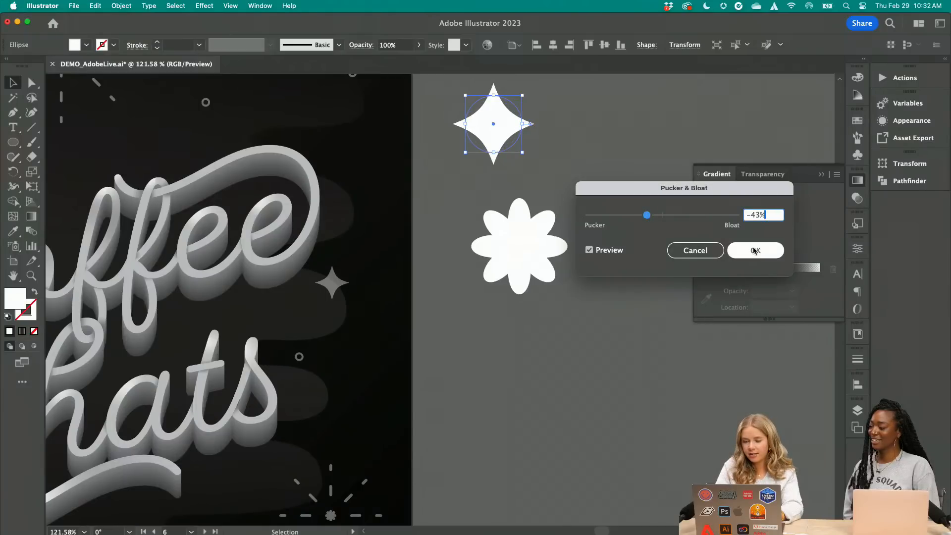
pyautogui.click(755, 251)
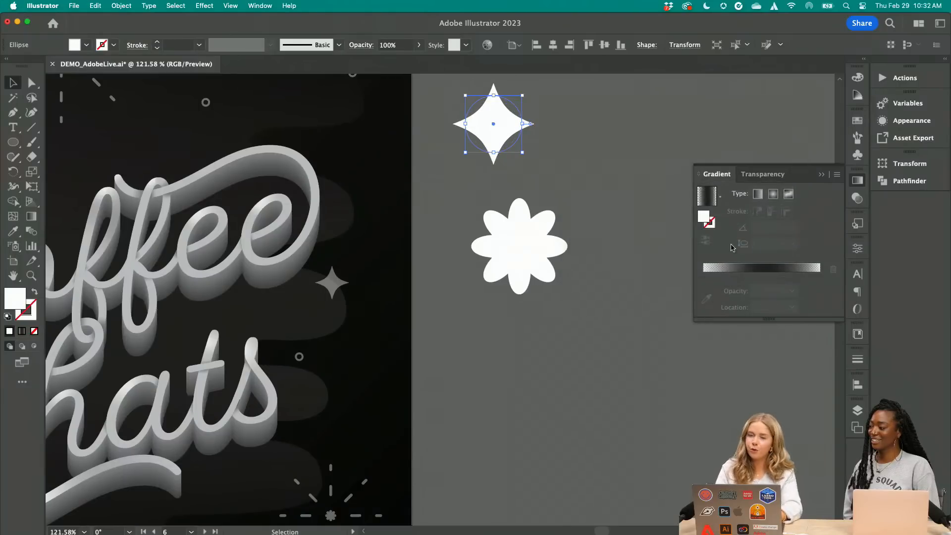
pyautogui.moveTo(519, 139); pyautogui.dragTo(495, 141)
pyautogui.click(520, 145)
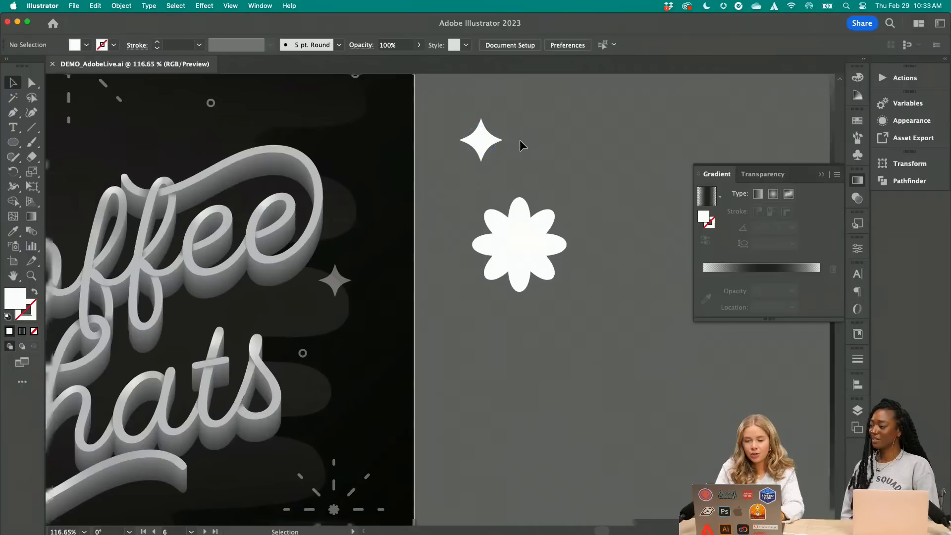
# Compare the new star and flower with the finished artwork and examine the dashed burst, star and ring accents
pyautogui.scroll(5, 519, 140)
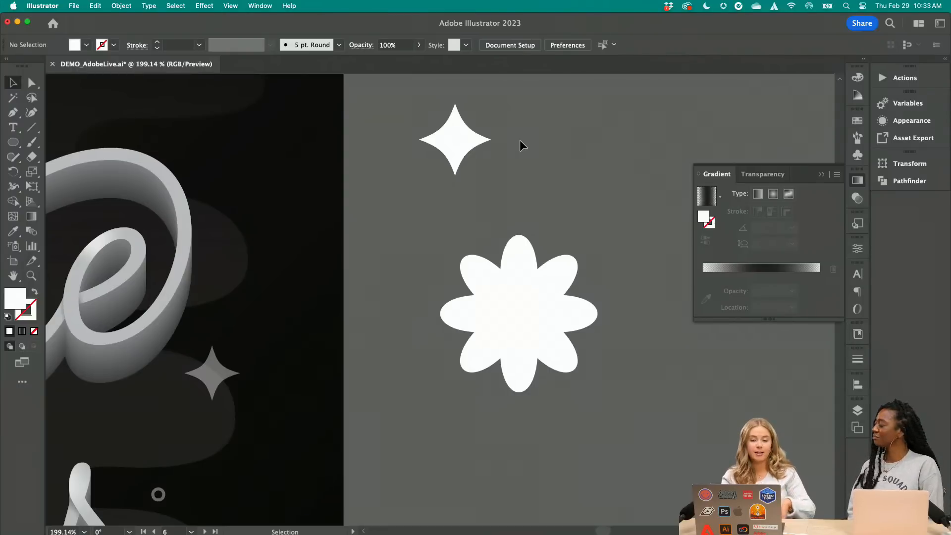
pyautogui.scroll(-10, 520, 139)
pyautogui.hscroll(2, 506, 146)
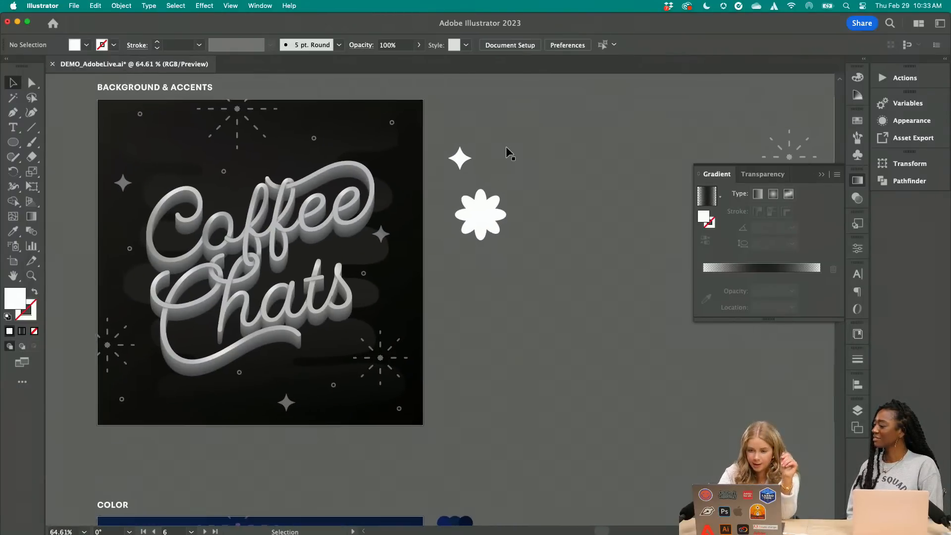
pyautogui.hscroll(3, 507, 147)
pyautogui.hscroll(3, 443, 176)
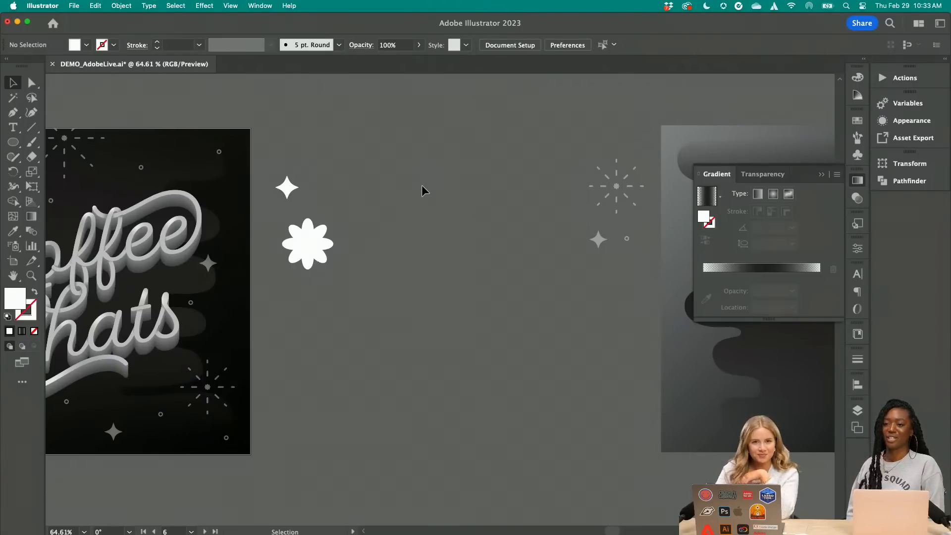
pyautogui.scroll(5, 422, 186)
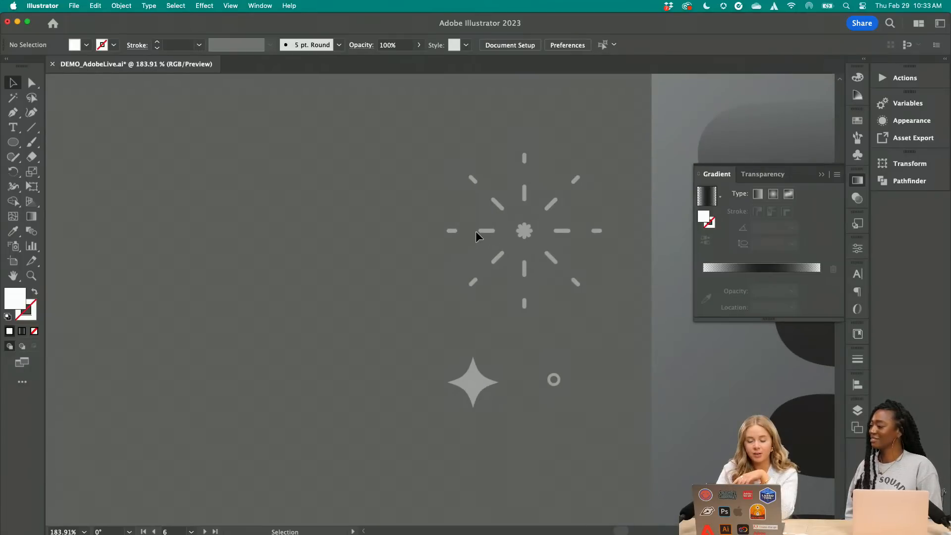
pyautogui.click(475, 231)
pyautogui.click(308, 249)
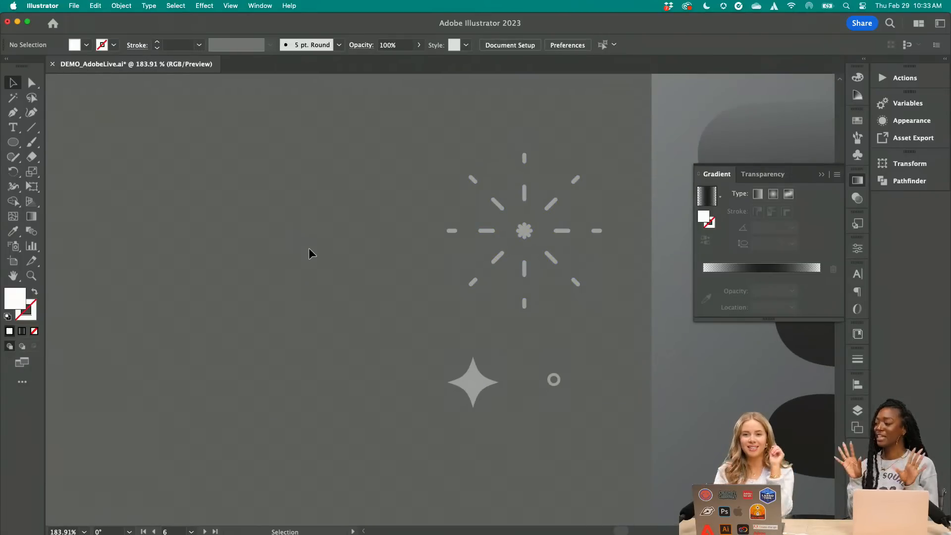
# Draw a vertical line about 111 px long with the Line Segment tool in the empty area beside the gray dashed burst
pyautogui.hscroll(-3, 308, 247)
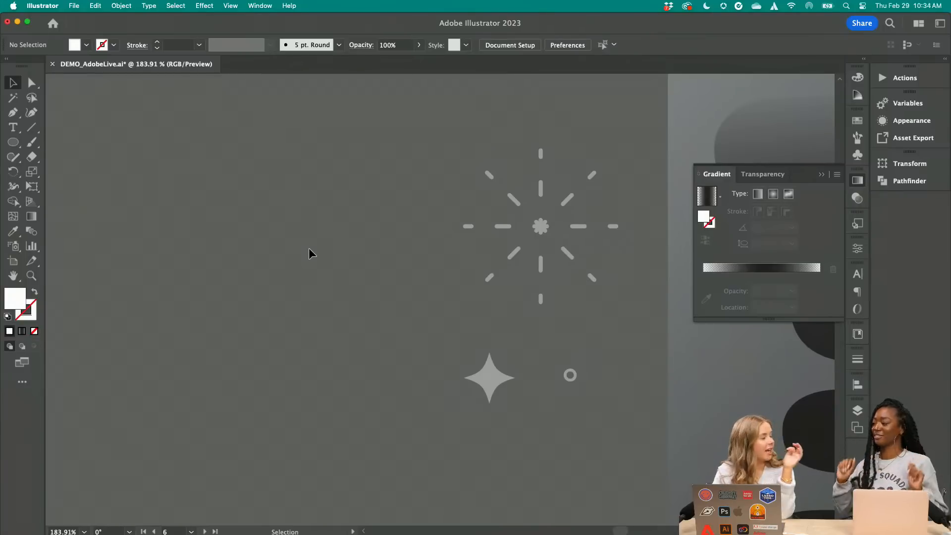
pyautogui.hscroll(-4, 309, 248)
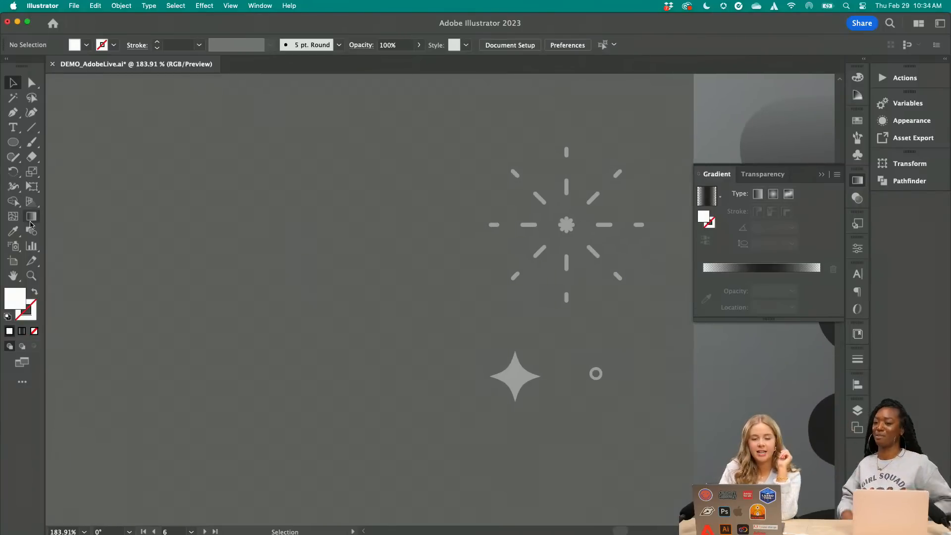
pyautogui.click(32, 127)
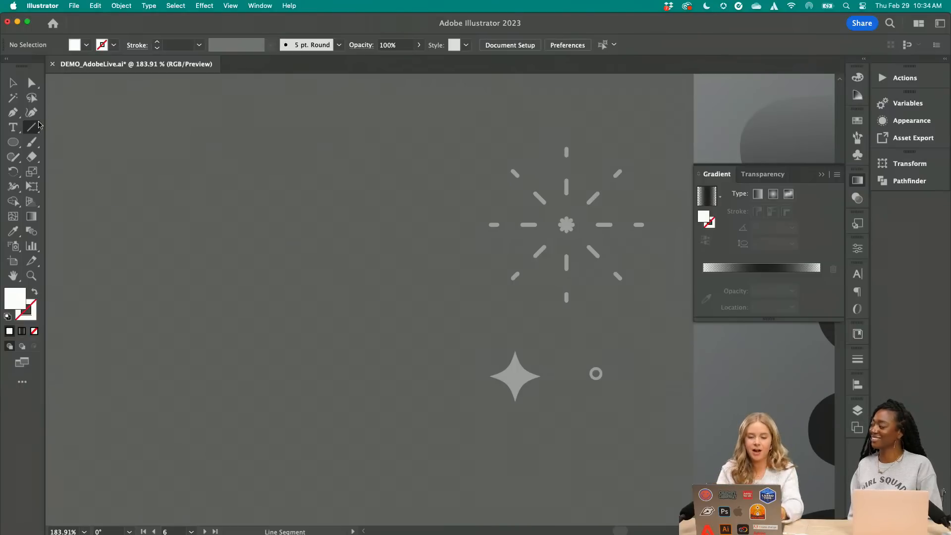
pyautogui.moveTo(249, 128); pyautogui.dragTo(249, 272)
# Give the vertical line a 2 pt white stroke
pyautogui.click(156, 43)
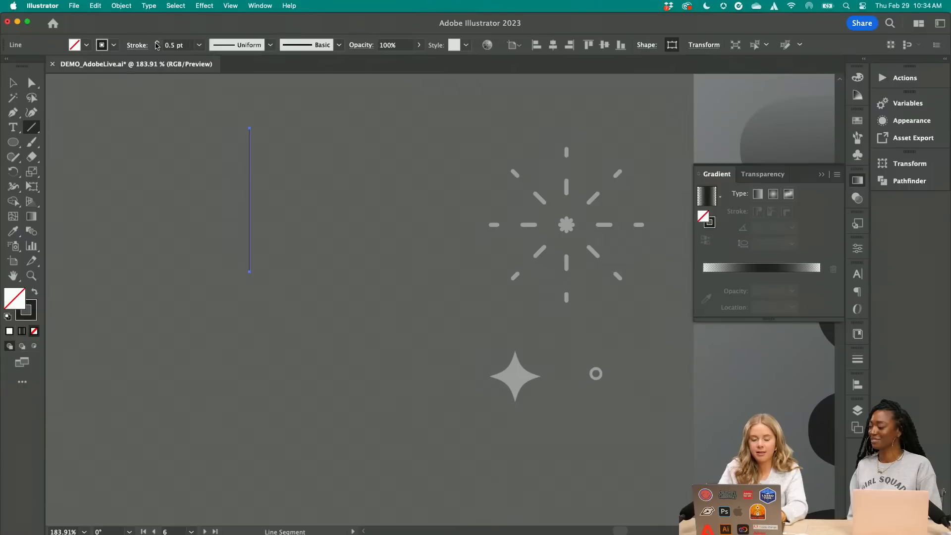
pyautogui.click(157, 43)
pyautogui.click(115, 46)
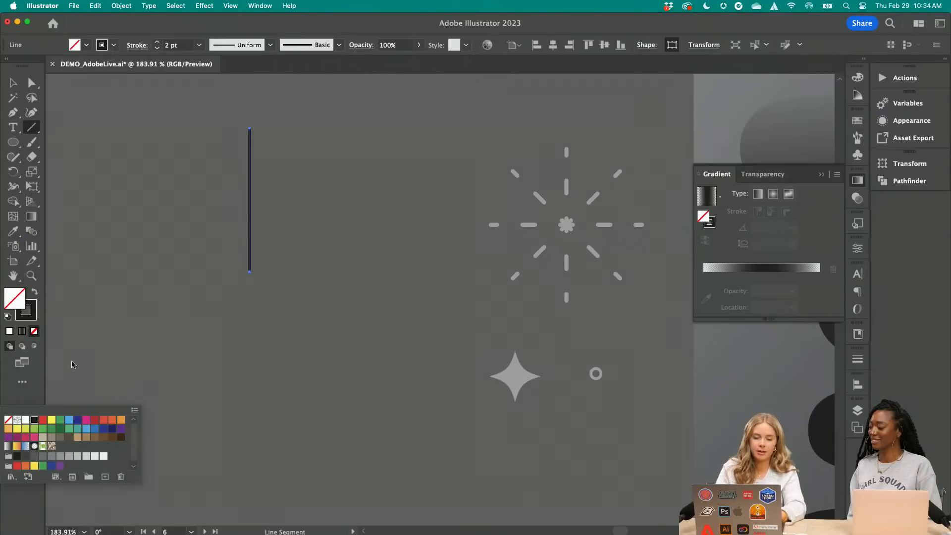
pyautogui.click(26, 420)
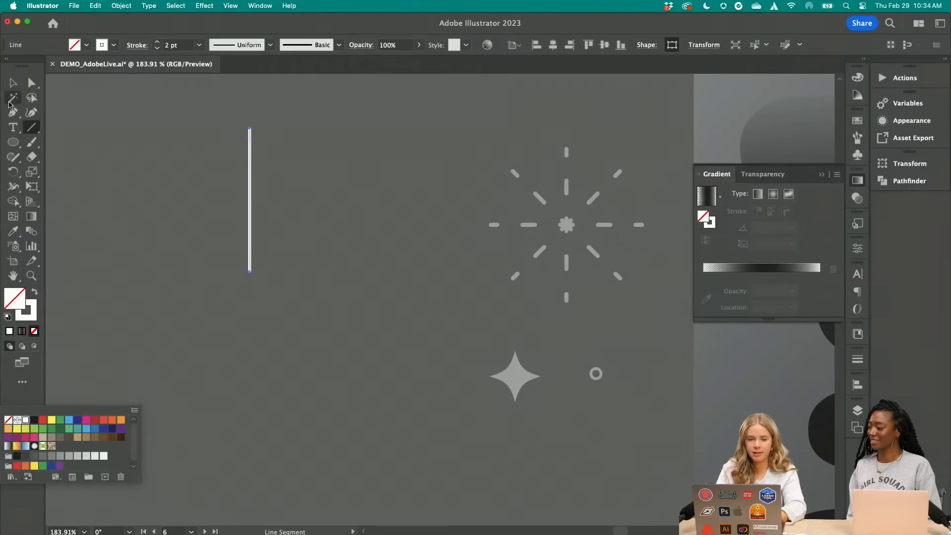
pyautogui.click(150, 177)
pyautogui.press('Escape')
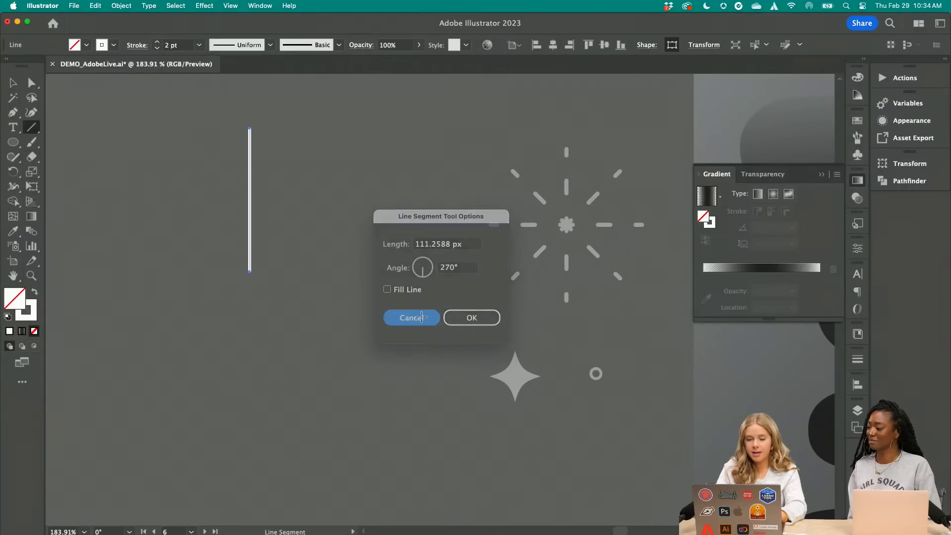
pyautogui.press('v')
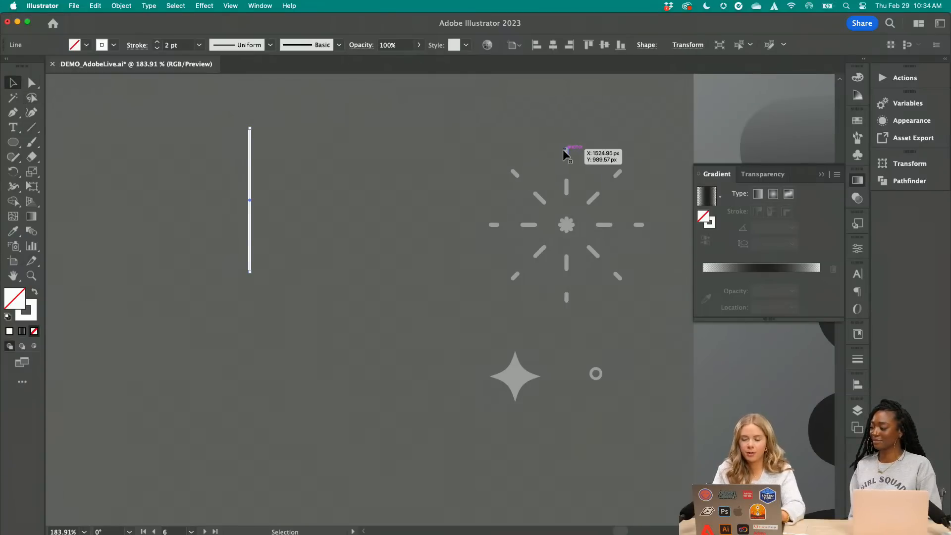
# Apply a round cap to the ends of the white line
pyautogui.click(822, 175)
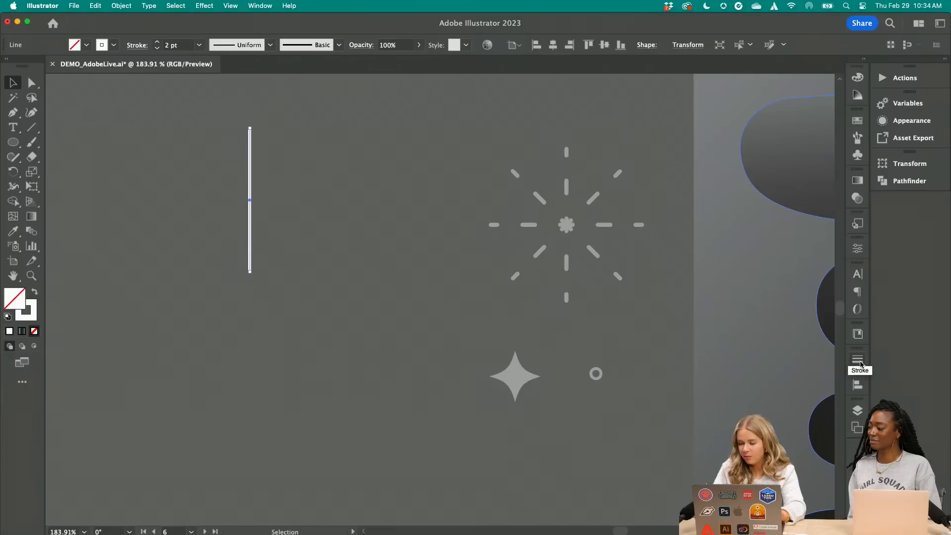
pyautogui.click(858, 359)
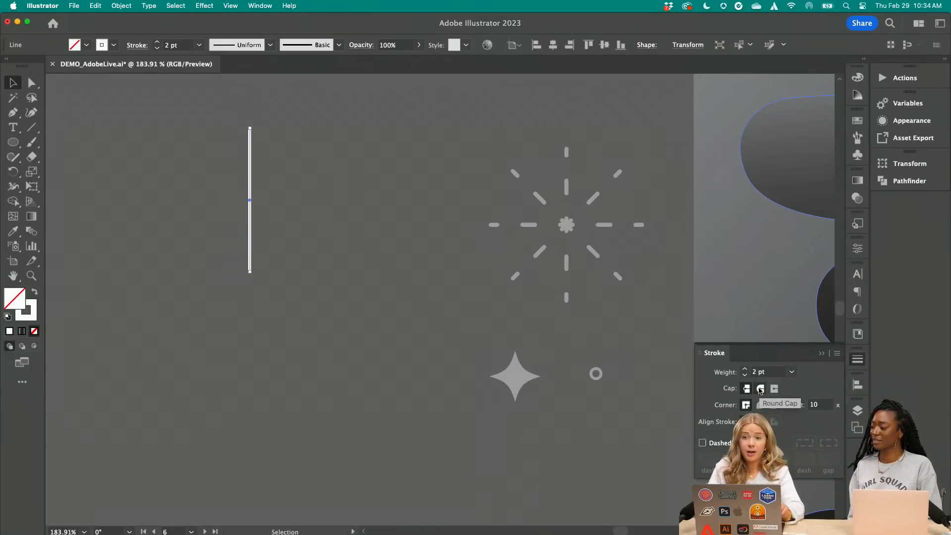
pyautogui.scroll(5, 263, 167)
pyautogui.click(263, 167)
pyautogui.hscroll(-3, 263, 166)
pyautogui.scroll(2, 264, 167)
pyautogui.scroll(3, 305, 155)
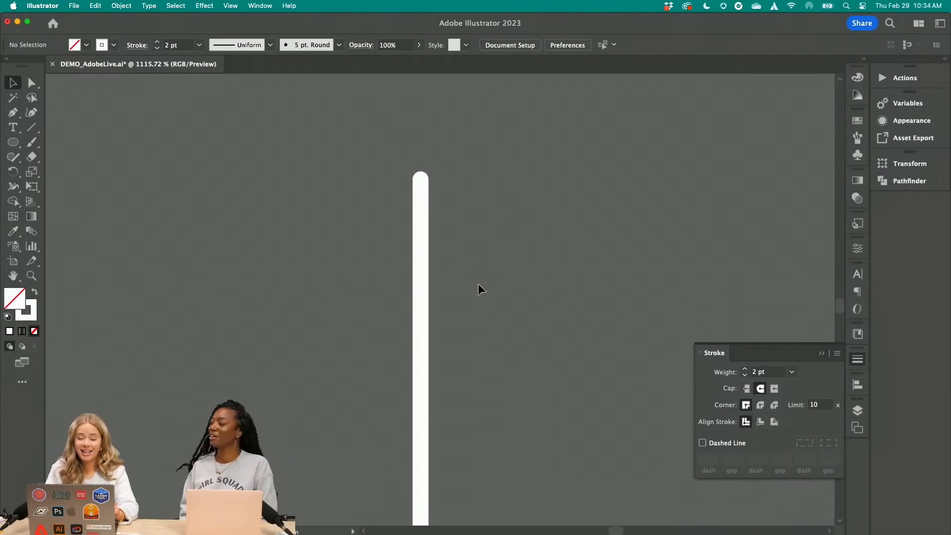
# Try the butt and projecting caps on the white line and return it to the round cap
pyautogui.click(421, 272)
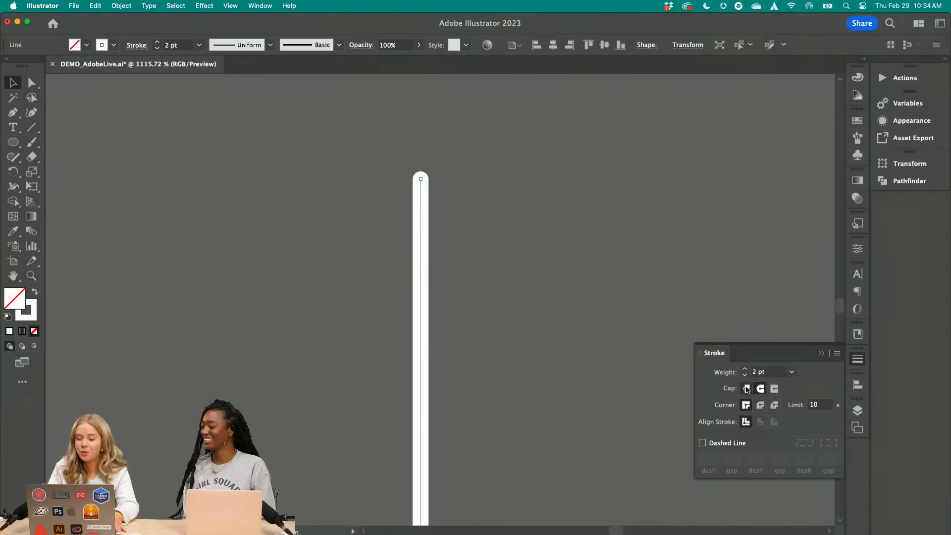
pyautogui.click(746, 389)
pyautogui.click(774, 388)
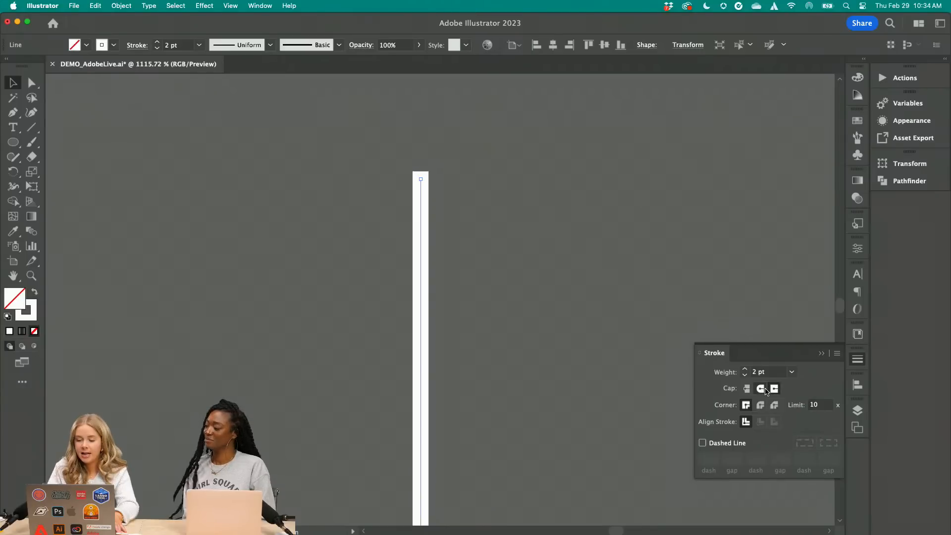
pyautogui.click(765, 389)
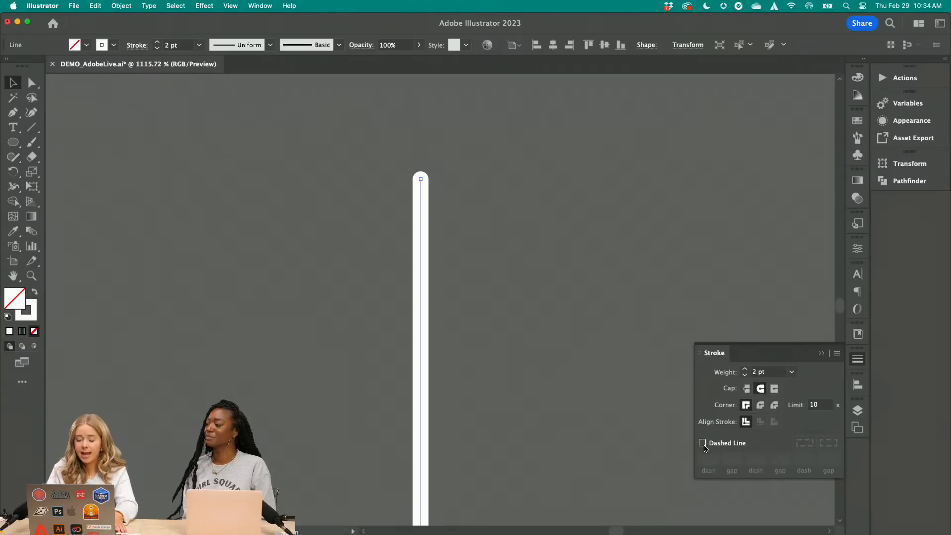
# Turn the white line into a dashed line with a 6 pt dash
pyautogui.click(705, 445)
pyautogui.scroll(-3, 575, 350)
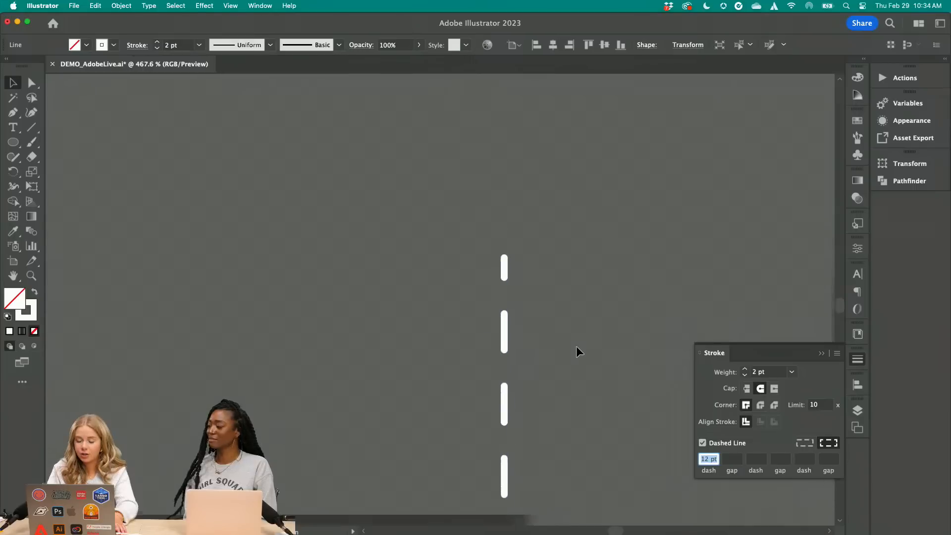
pyautogui.scroll(-2, 580, 352)
pyautogui.scroll(-4, 601, 382)
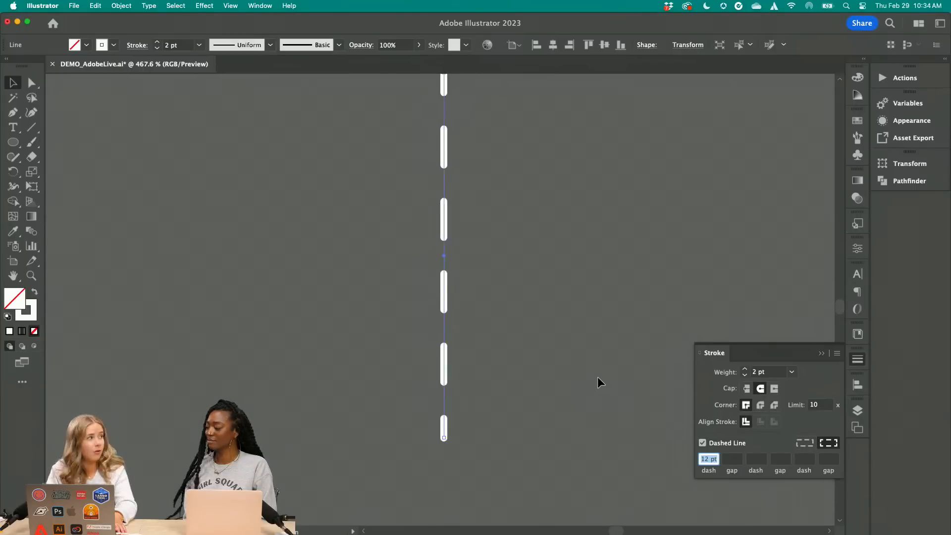
pyautogui.scroll(-3, 600, 383)
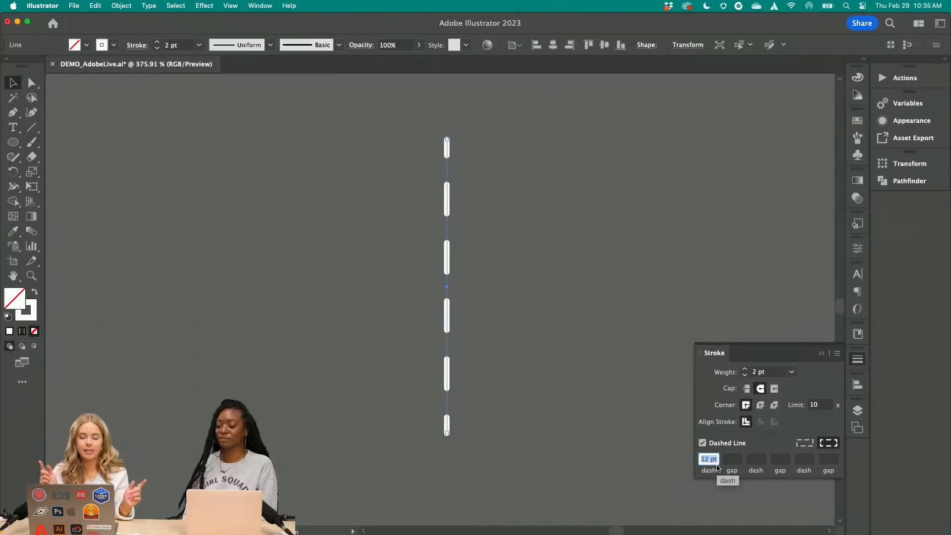
pyautogui.write('6')
# Set the gap between the line's dashes to 12 pt
pyautogui.click(735, 457)
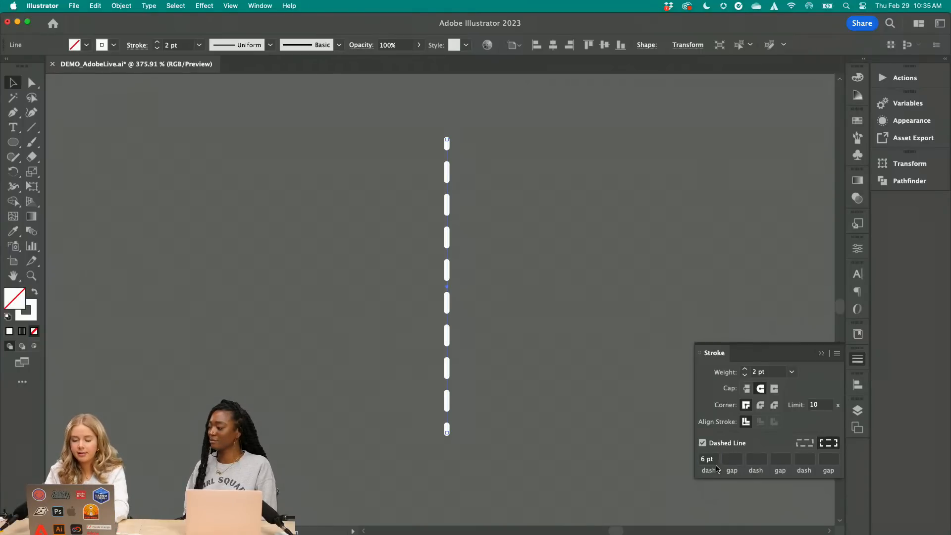
pyautogui.click(736, 459)
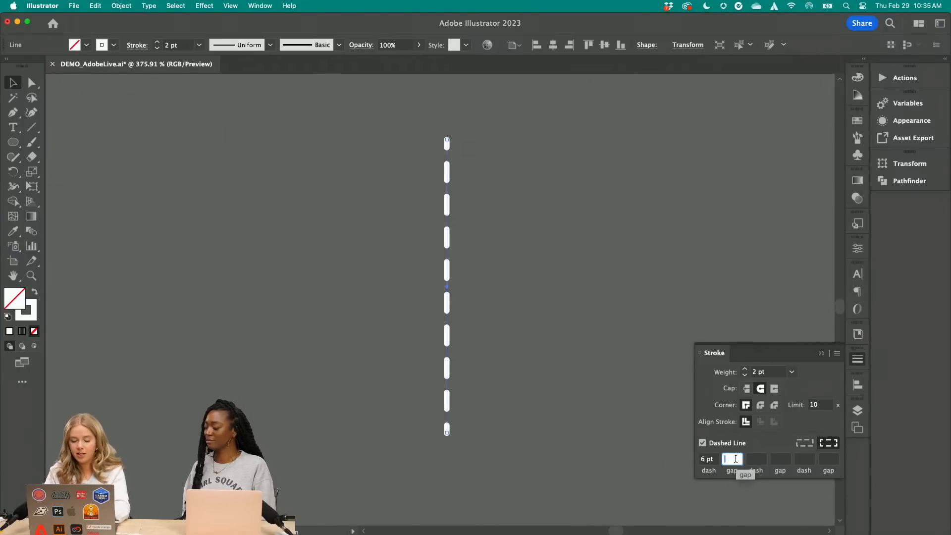
pyautogui.write('1')
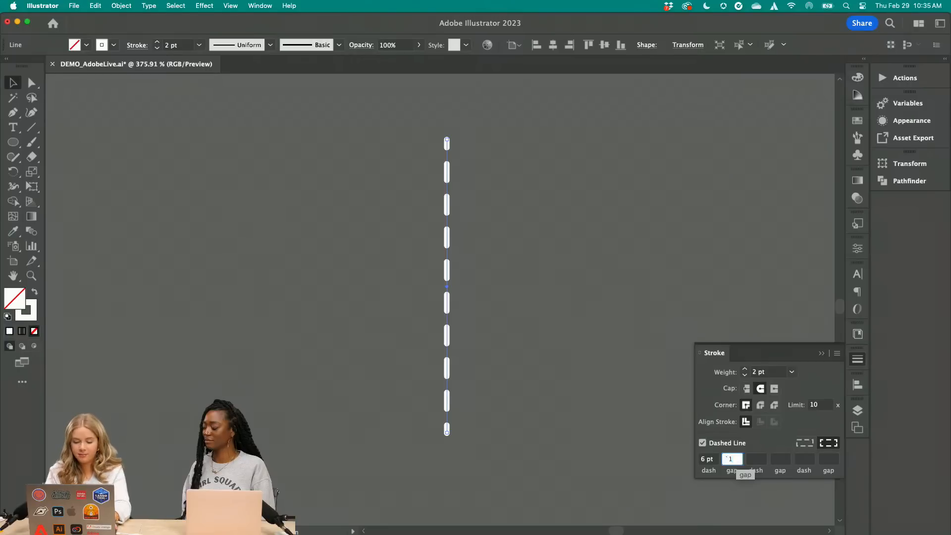
pyautogui.write('2')
pyautogui.press('Return')
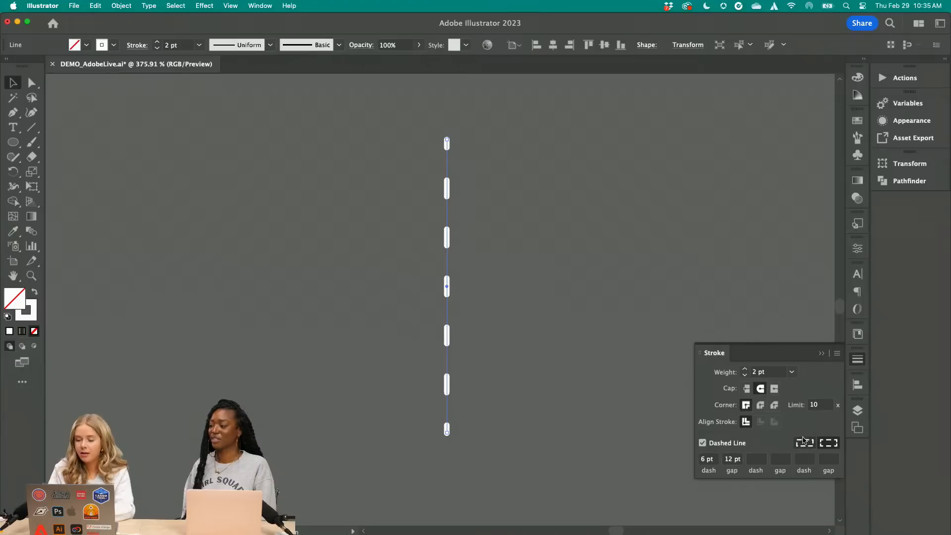
pyautogui.click(579, 310)
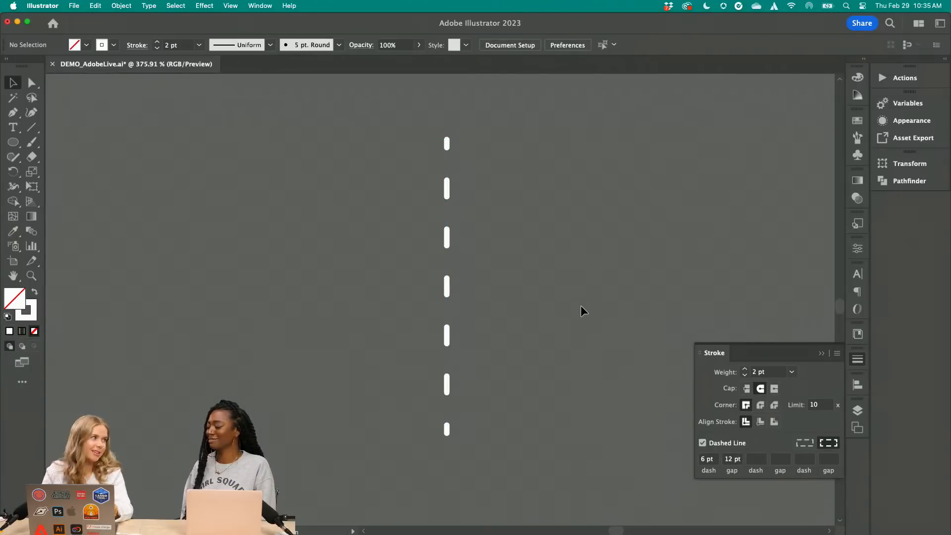
# Duplicate the vertical dashed line and rotate the copy 90° to make it horizontal
pyautogui.moveTo(446, 243); pyautogui.dragTo(390, 243)
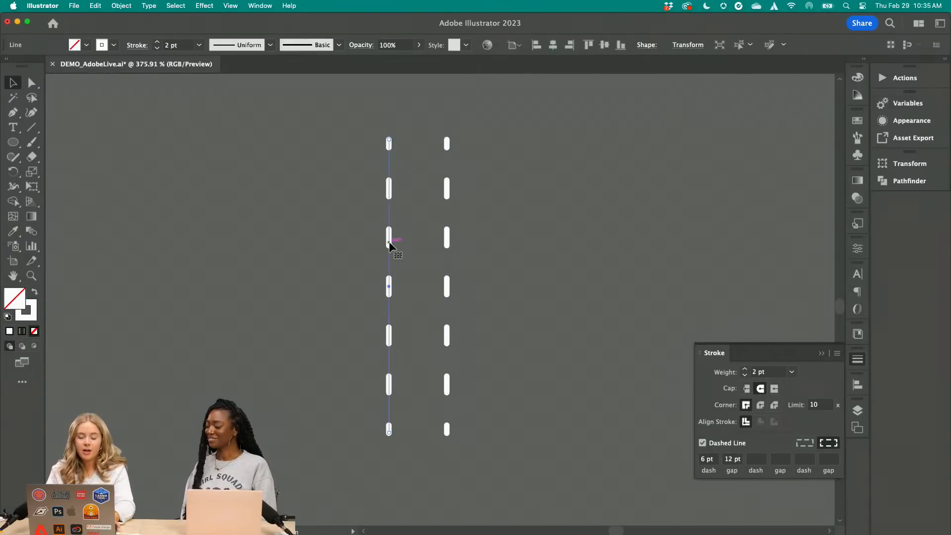
pyautogui.moveTo(394, 137); pyautogui.dragTo(458, 205)
pyautogui.click(450, 136)
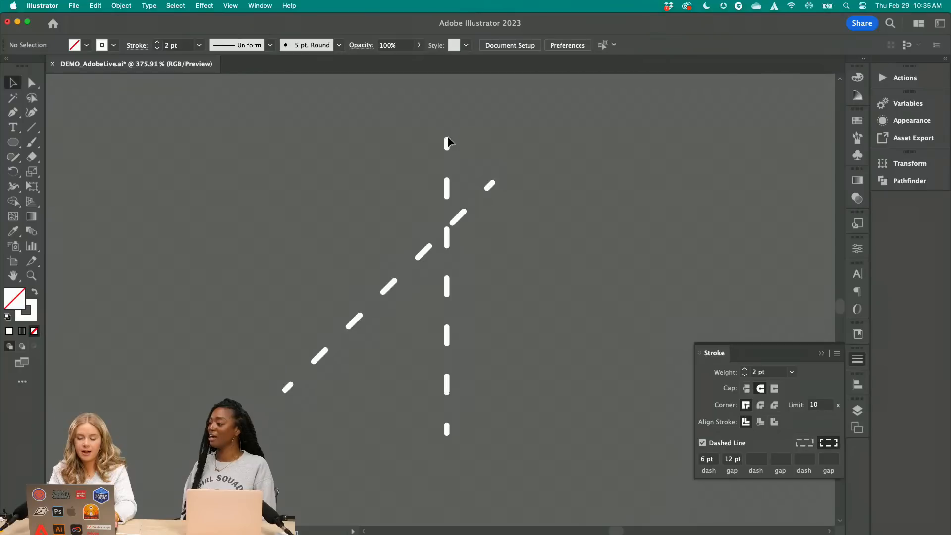
pyautogui.click(471, 205)
pyautogui.moveTo(498, 182); pyautogui.dragTo(516, 286)
# Centre-align the two dashed lines horizontally and vertically into a cross and group them
pyautogui.press('super+a')
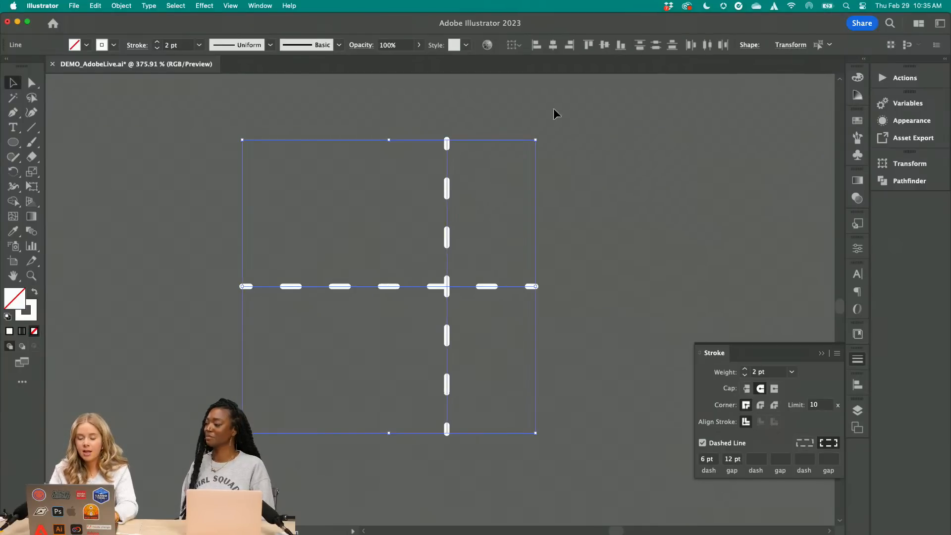
pyautogui.click(553, 46)
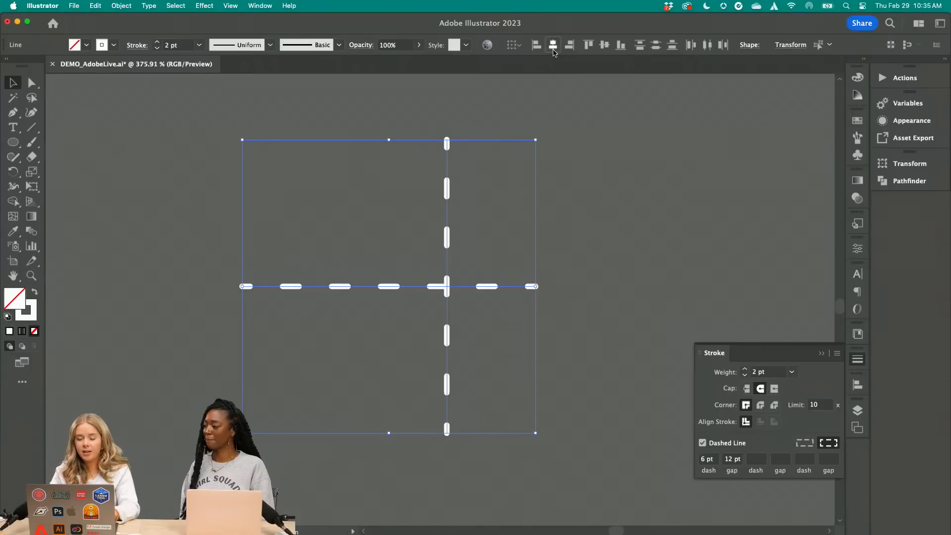
pyautogui.click(605, 46)
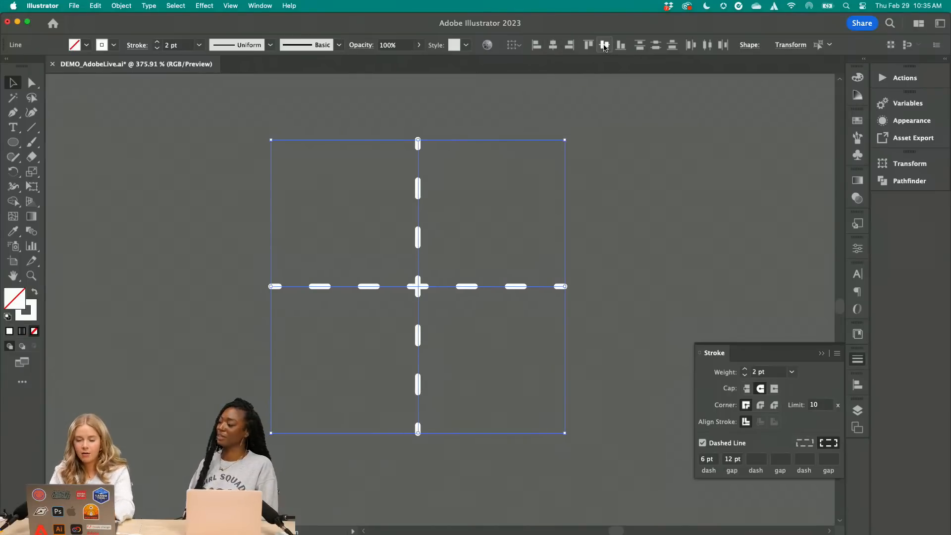
pyautogui.press('super+g')
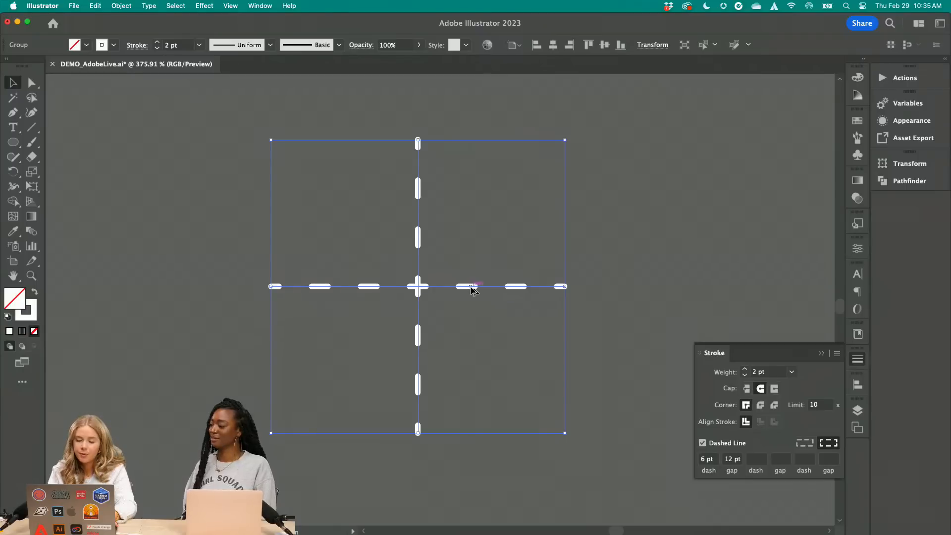
# Build an eight-ray burst by duplicating the dashed cross, rotating the copy 45° and centre-aligning both crosses horizontally
pyautogui.moveTo(471, 290); pyautogui.dragTo(392, 290)
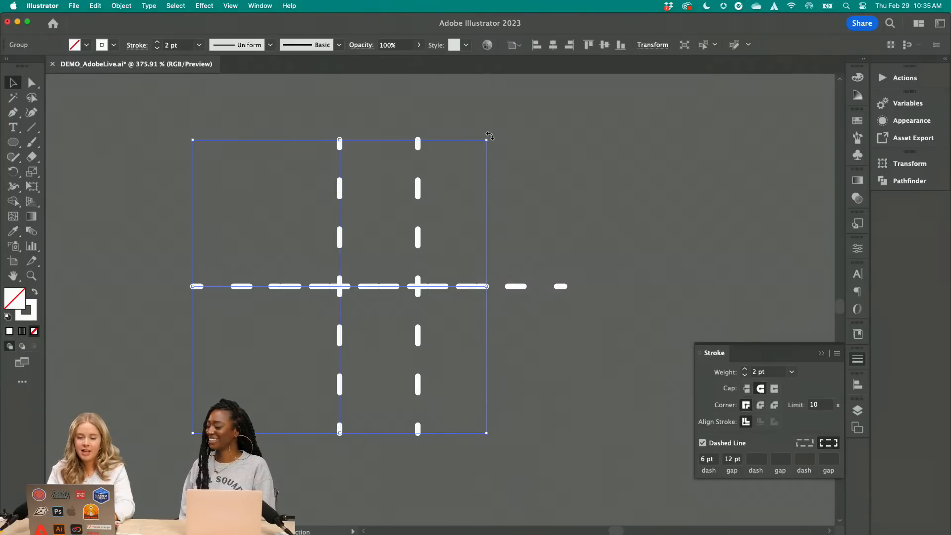
pyautogui.moveTo(489, 136); pyautogui.dragTo(378, 89)
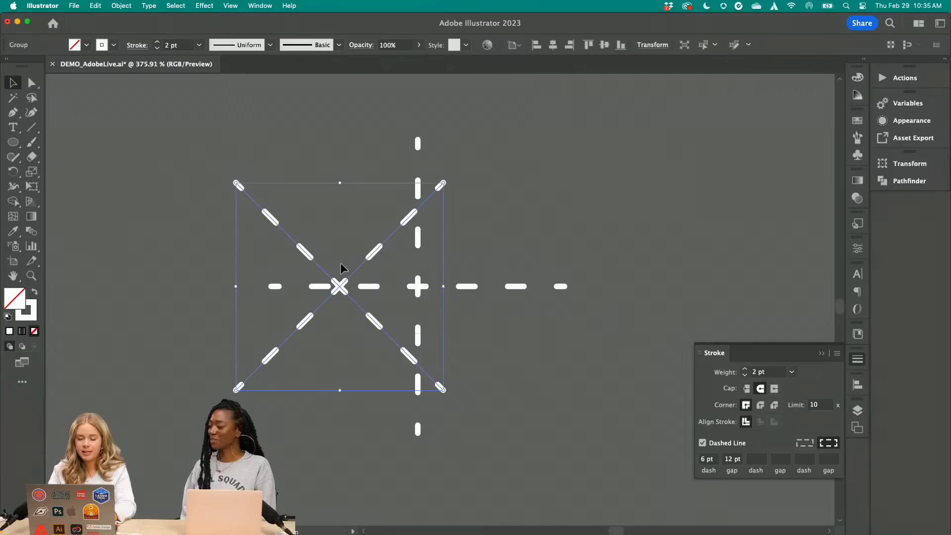
pyautogui.press('super+a')
pyautogui.click(553, 45)
pyautogui.click(635, 238)
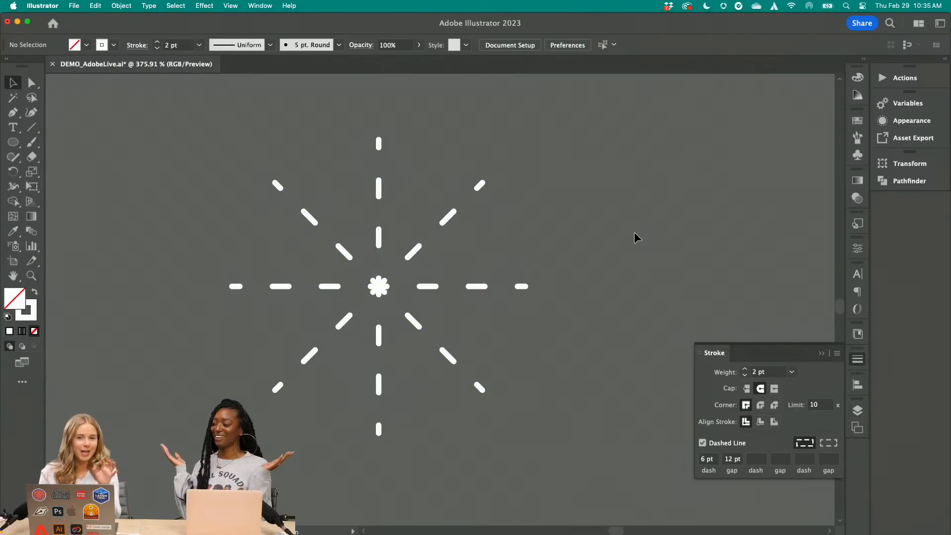
# Compare the new accents with the bursts, stars and rings in the finished Coffee Chats artwork
pyautogui.scroll(-5, 635, 237)
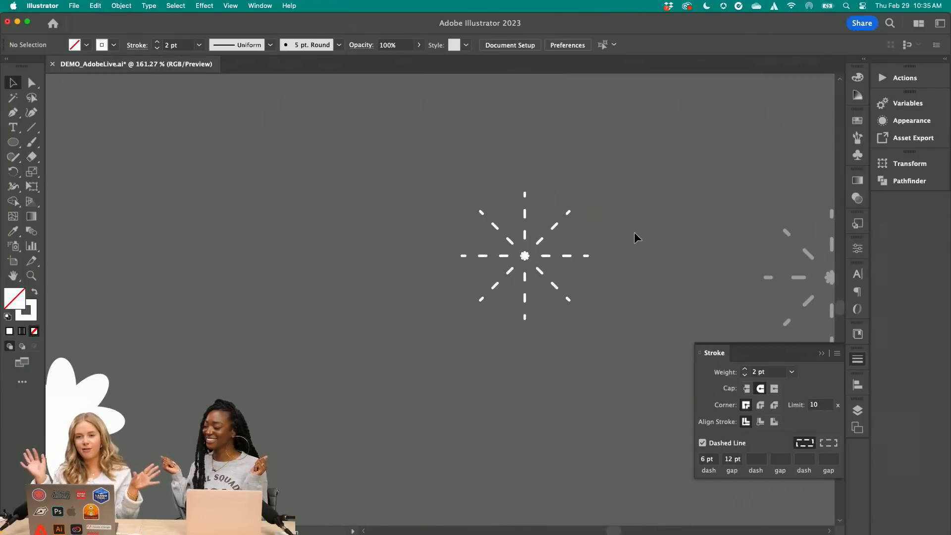
pyautogui.scroll(-4, 635, 238)
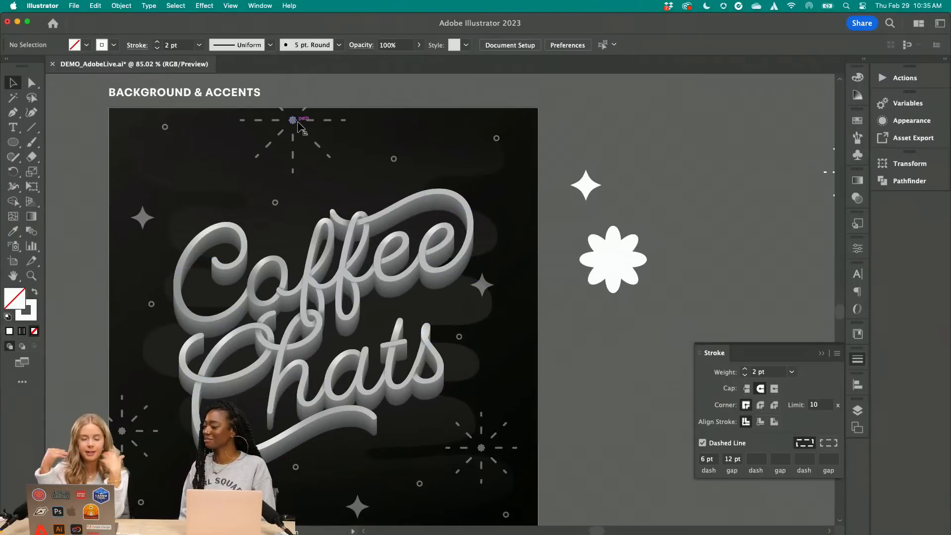
pyautogui.scroll(-2, 601, 198)
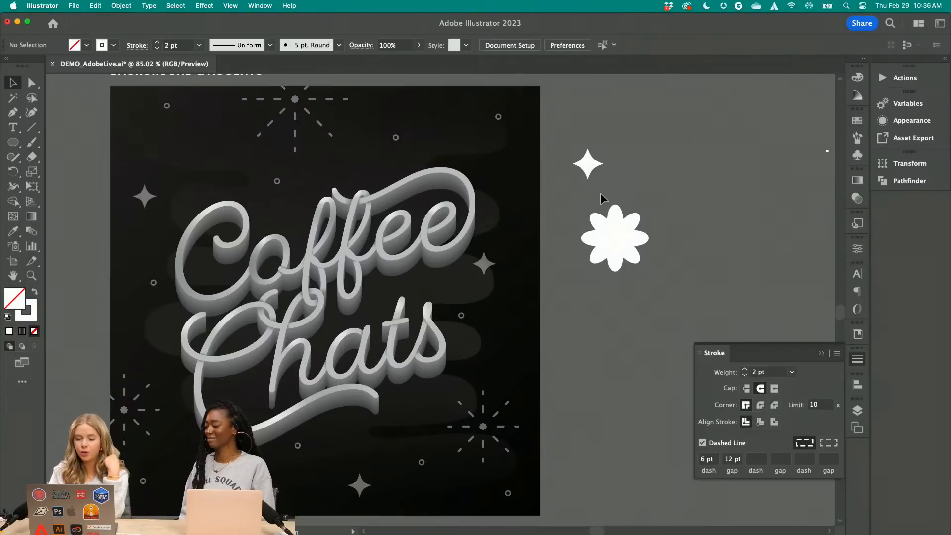
pyautogui.hscroll(-3, 600, 197)
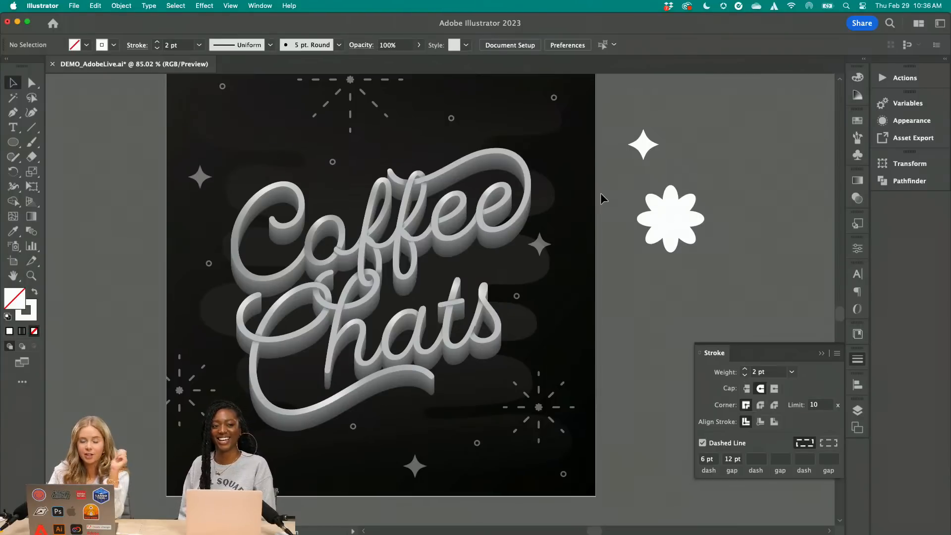
# Examine the colour version of the Coffee Chats artwork and the palette swatches beside it
pyautogui.scroll(-5, 601, 198)
pyautogui.scroll(-5, 601, 329)
pyautogui.scroll(3, 598, 334)
pyautogui.scroll(5, 599, 334)
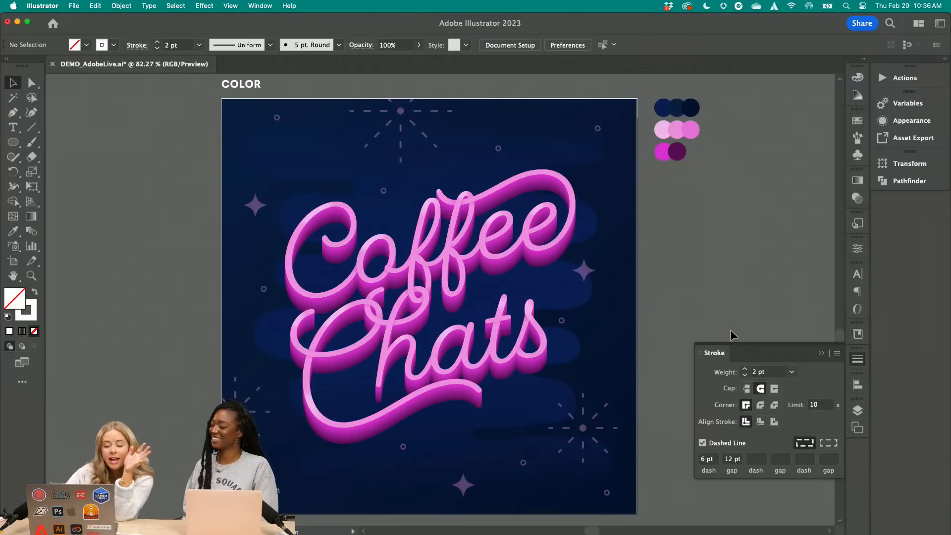
# Switch to Chrome and browse the full Graphic Design collection of Adobe Color's trend palettes
pyautogui.moveTo(411, 532)
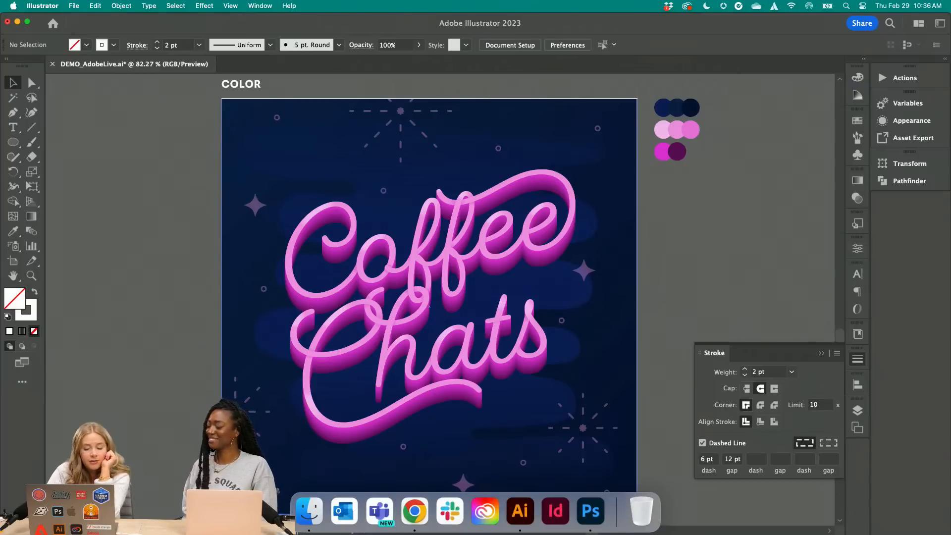
pyautogui.click(413, 507)
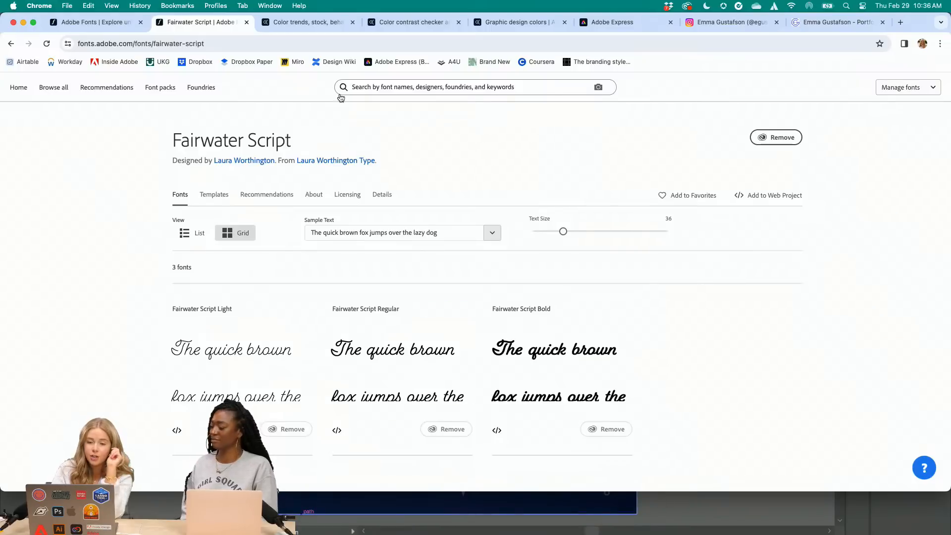
pyautogui.click(313, 23)
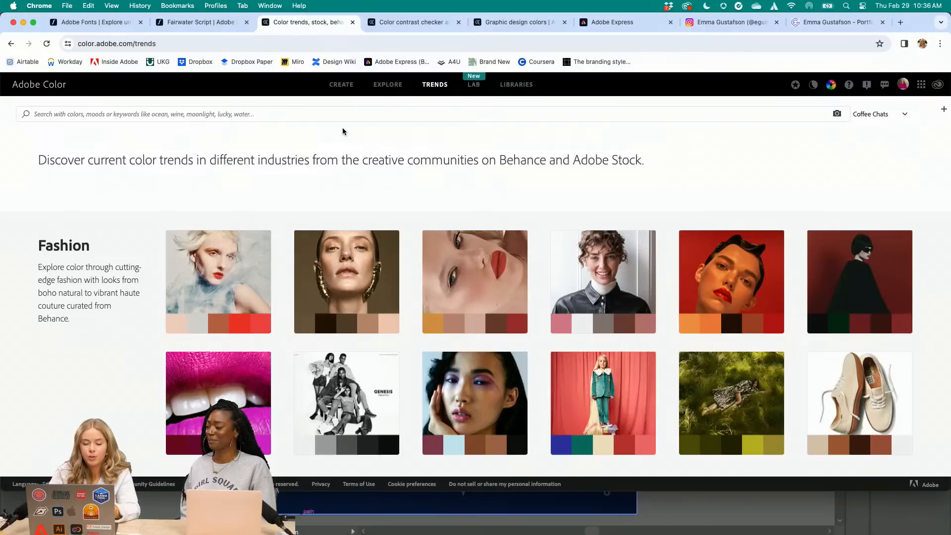
pyautogui.scroll(-5, 343, 132)
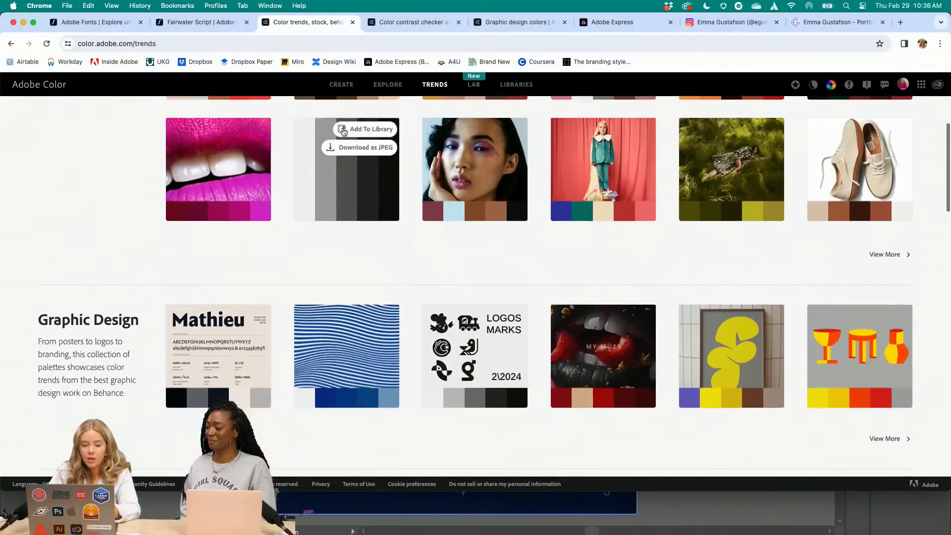
pyautogui.scroll(-3, 416, 200)
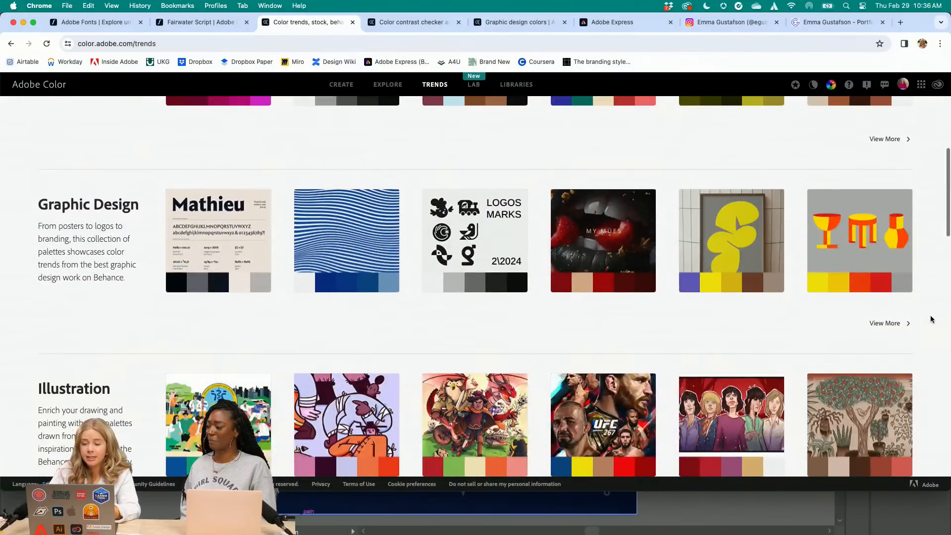
pyautogui.click(887, 323)
pyautogui.scroll(-8, 643, 372)
pyautogui.scroll(-3, 643, 373)
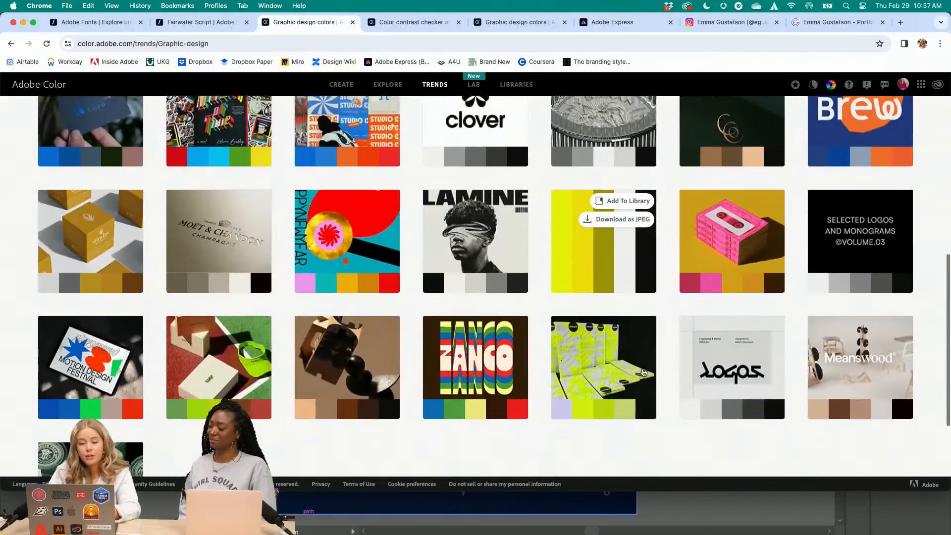
# Review the Marti Sans colour theme and the contrast check of #F291E2 text on a #021F59 background
pyautogui.click(510, 24)
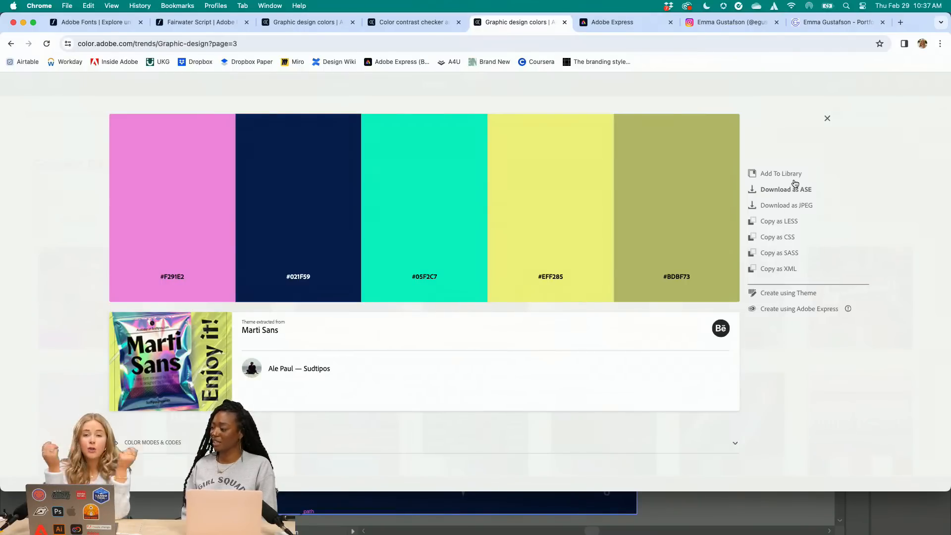
pyautogui.click(422, 24)
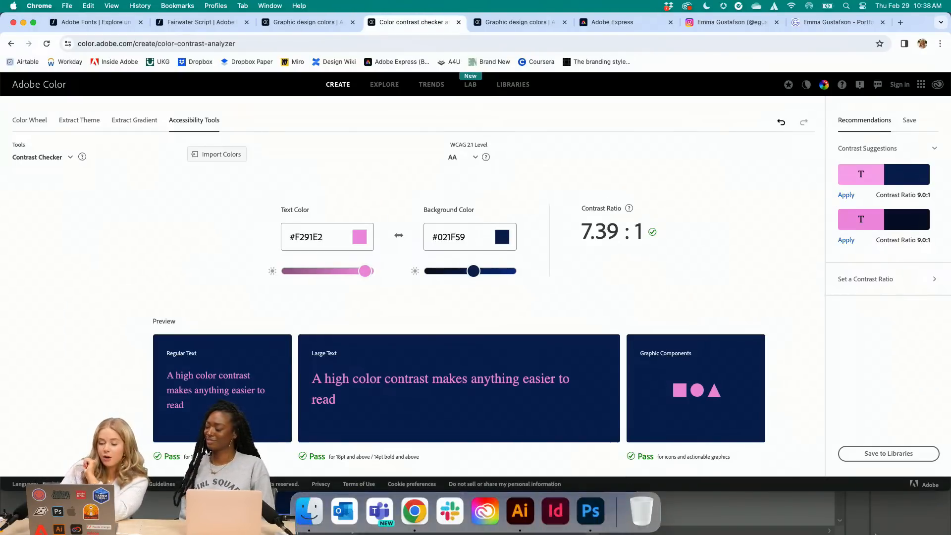
# Switch to Photoshop and view the Kyle's FX Box noise and grain presets for the Brush tool
pyautogui.click(768, 504)
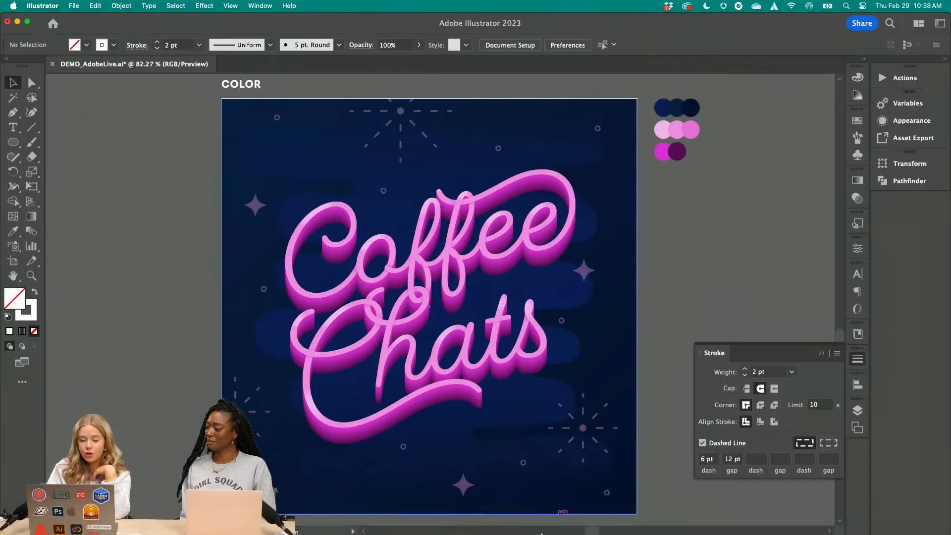
pyautogui.click(591, 522)
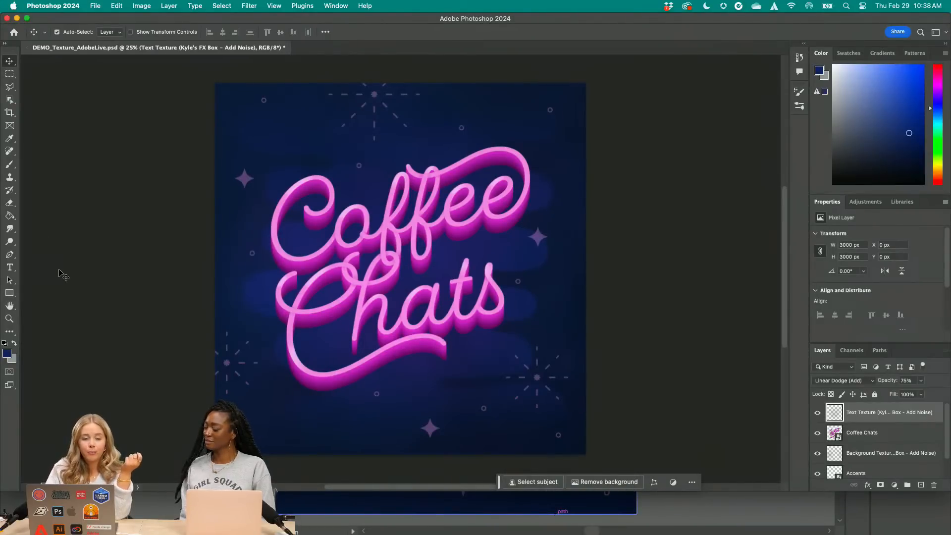
pyautogui.click(10, 164)
pyautogui.click(72, 33)
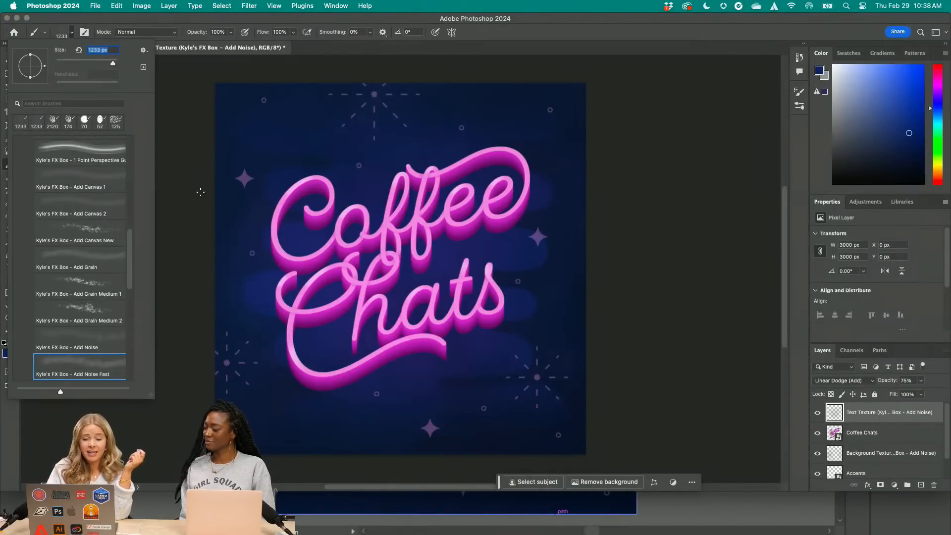
pyautogui.click(244, 173)
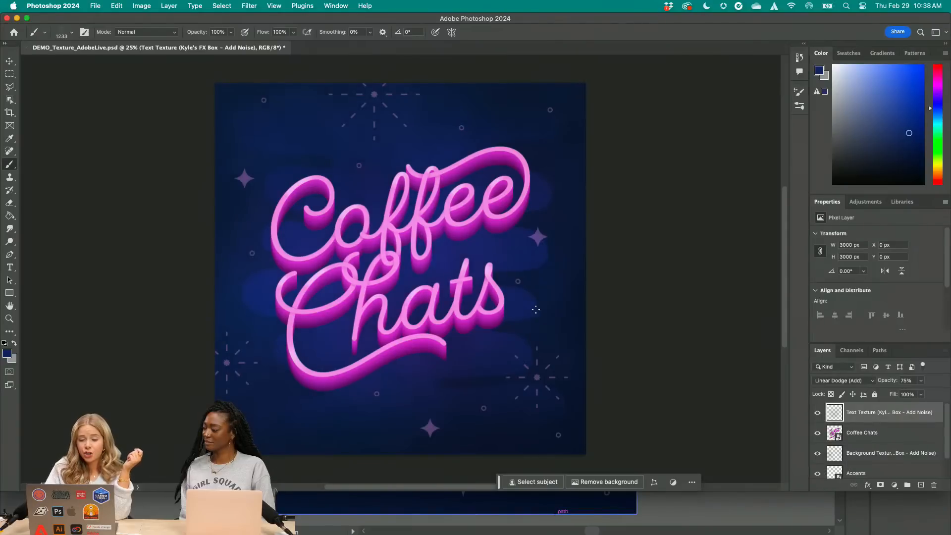
# Inspect the noise texture on the Coffee Chats lettering and background up close
pyautogui.moveTo(536, 309); pyautogui.dragTo(477, 400)
pyautogui.press('super+plus')
pyautogui.press('super+plus')
pyautogui.press('super+plus')
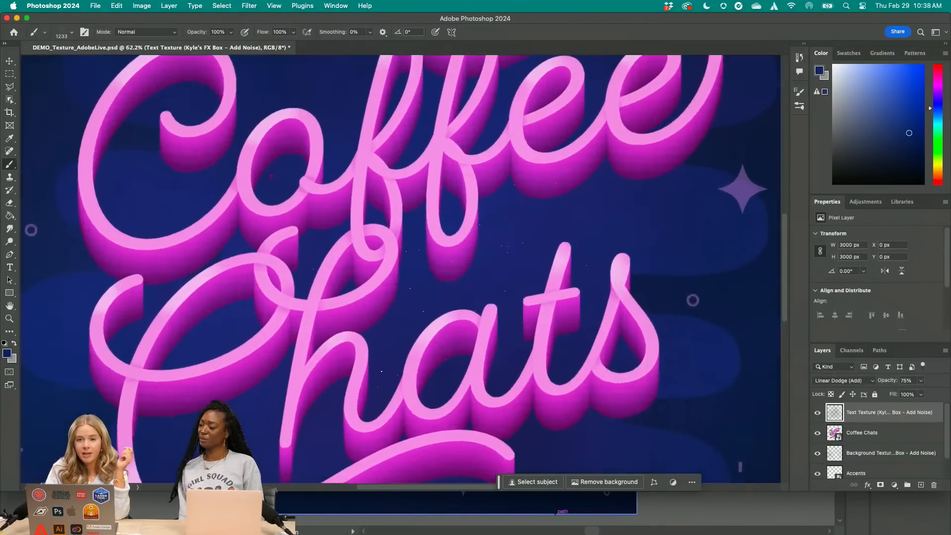
pyautogui.press('super+plus')
pyautogui.press('super+plus')
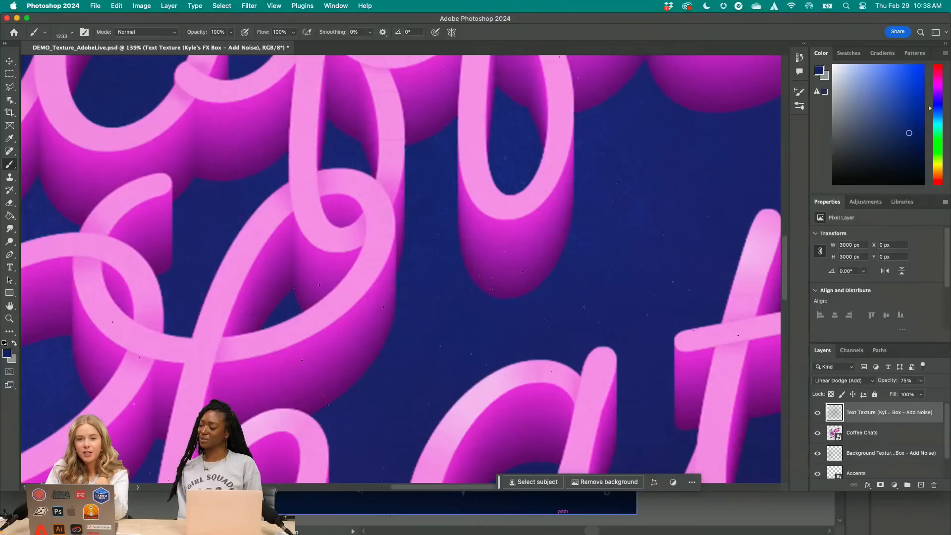
# Check the blend modes for the text texture layer, keep Linear Dodge (Add), and review the whole textured artwork
pyautogui.click(10, 61)
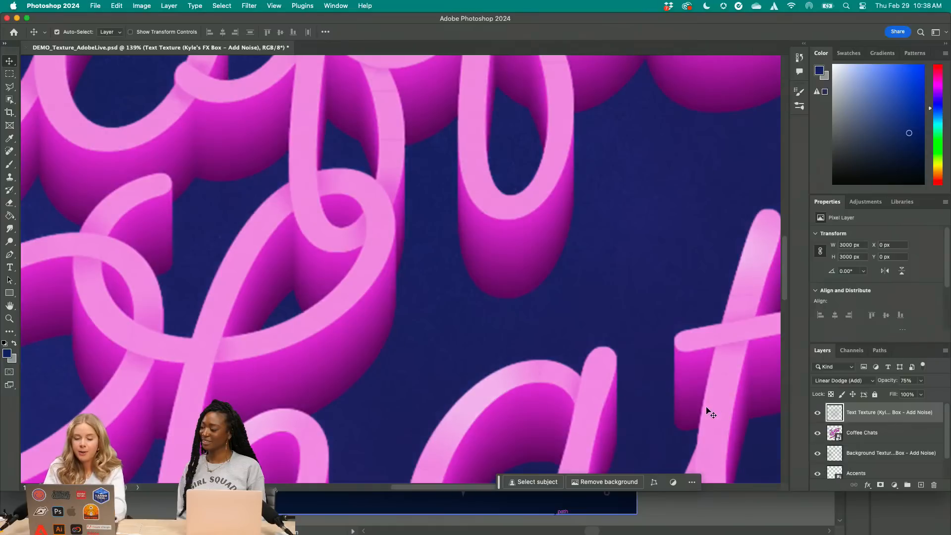
pyautogui.click(851, 380)
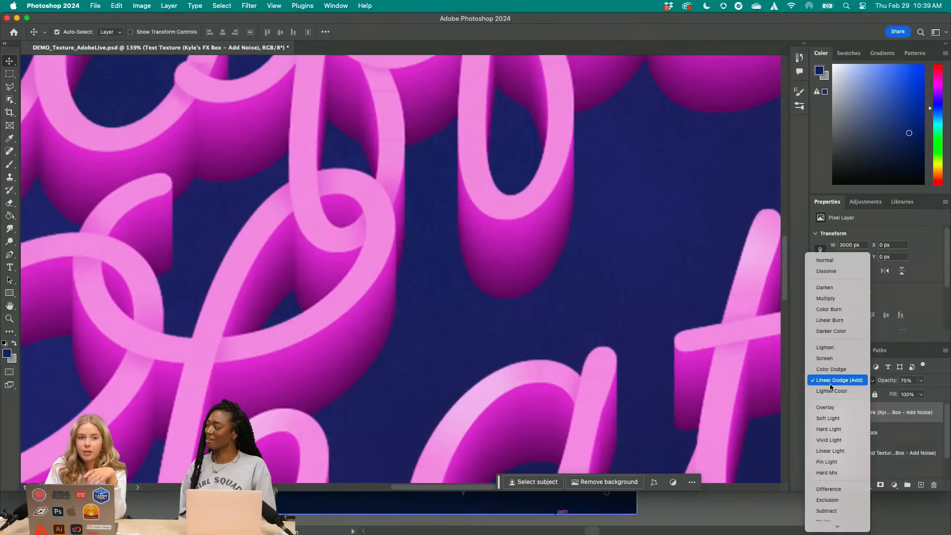
pyautogui.click(830, 383)
pyautogui.scroll(-3, 518, 415)
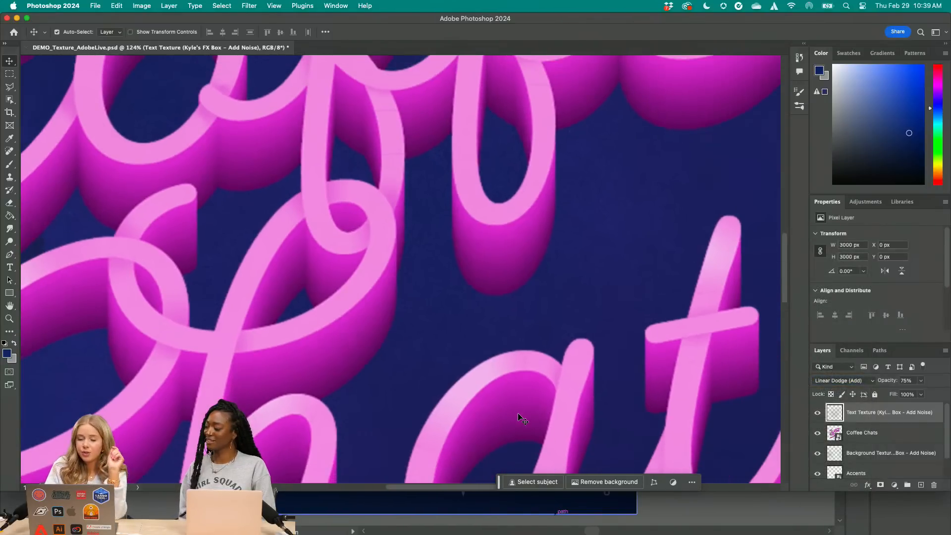
pyautogui.scroll(-6, 520, 419)
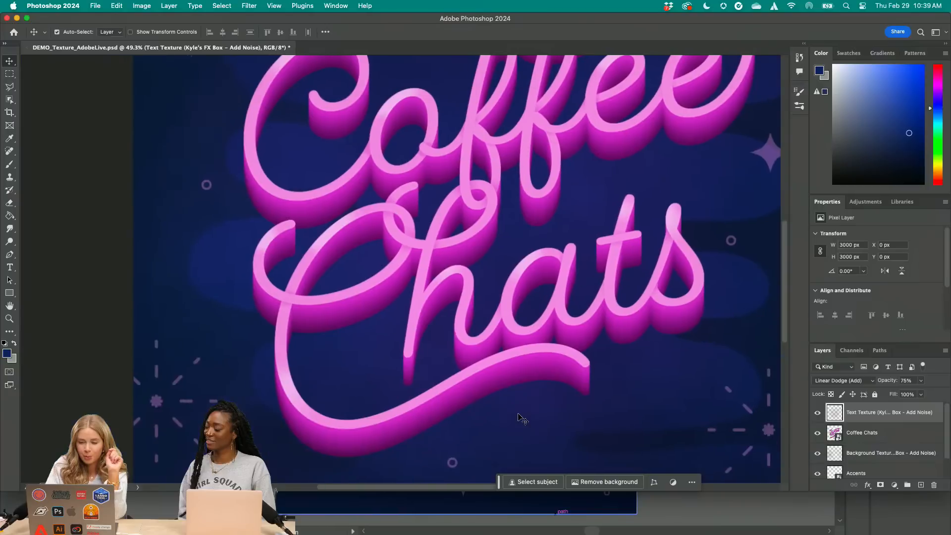
pyautogui.scroll(-4, 521, 418)
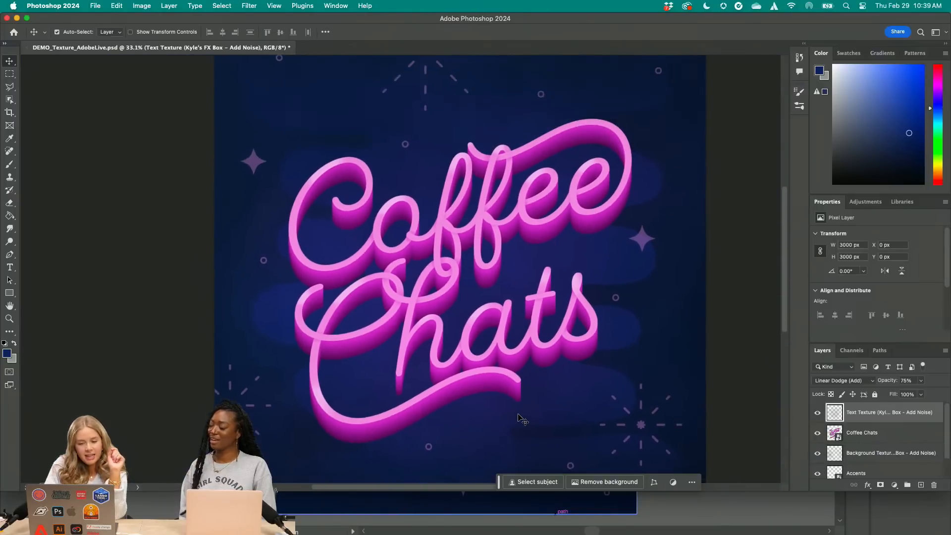
pyautogui.scroll(1, 518, 418)
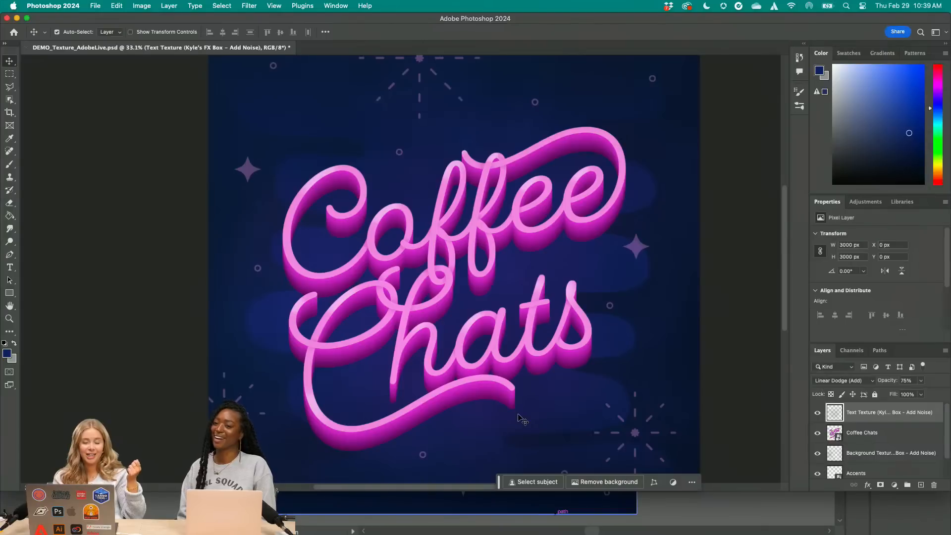
# Switch to Adobe Express in Chrome and open the Coffee Chats brand from the saved brands
pyautogui.moveTo(418, 533)
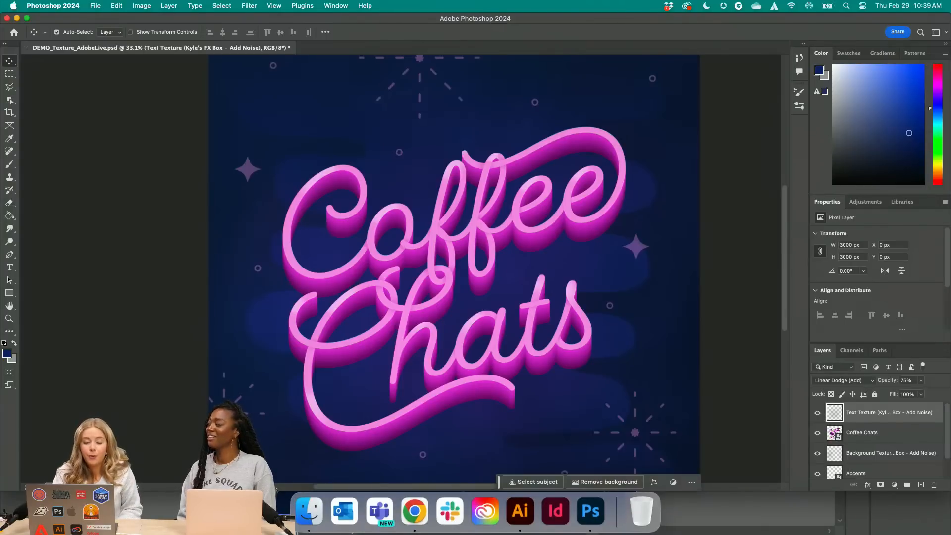
pyautogui.click(416, 531)
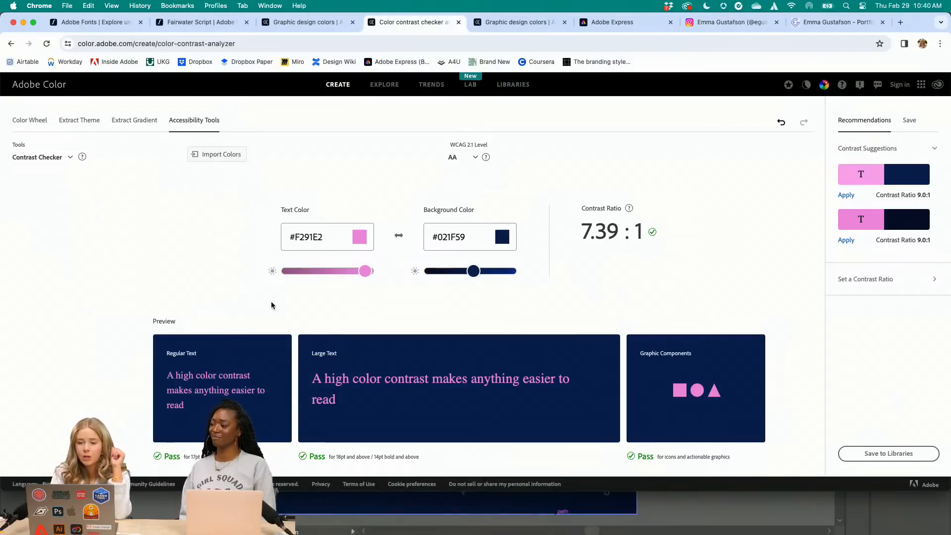
pyautogui.click(626, 22)
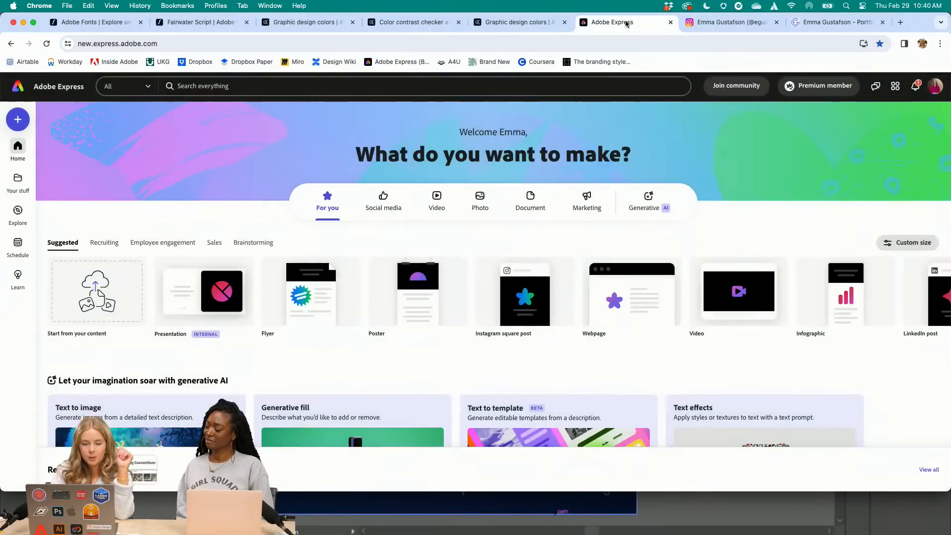
pyautogui.click(18, 180)
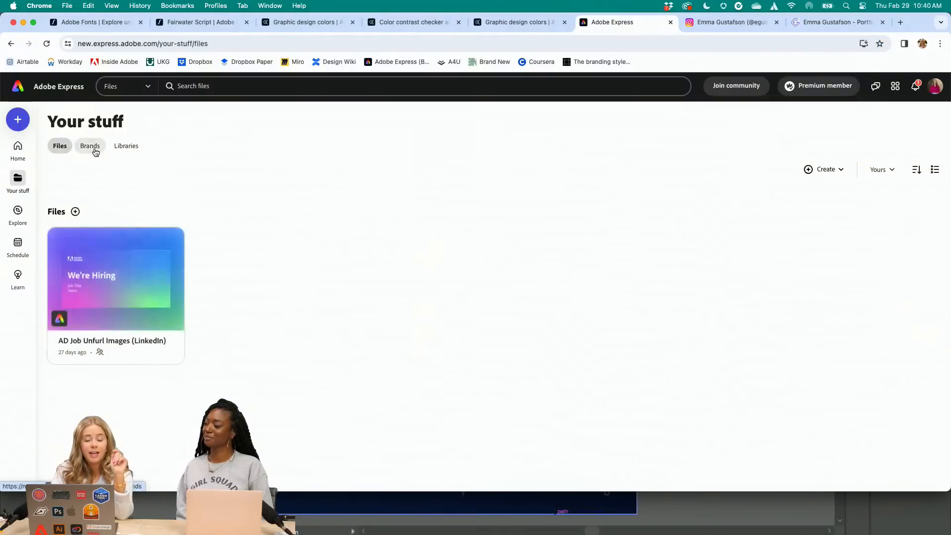
pyautogui.click(92, 147)
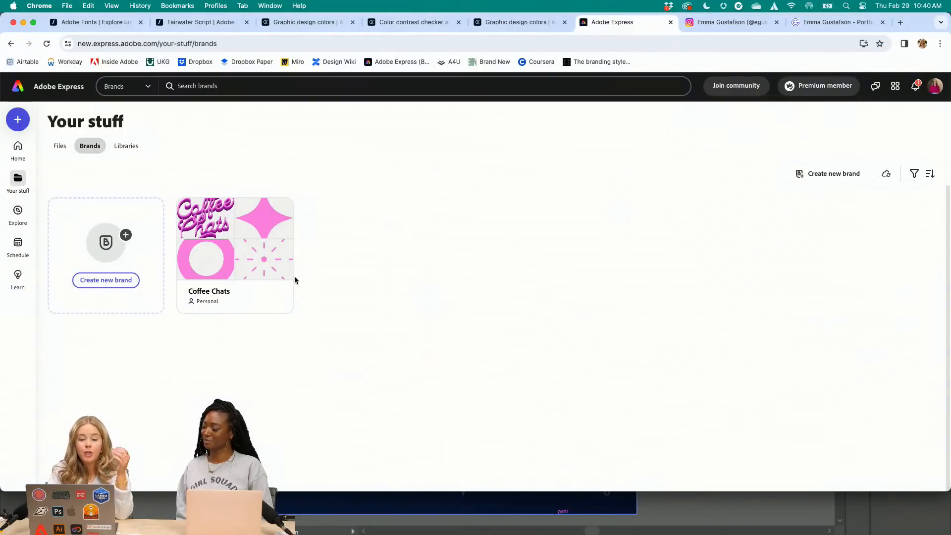
pyautogui.click(273, 304)
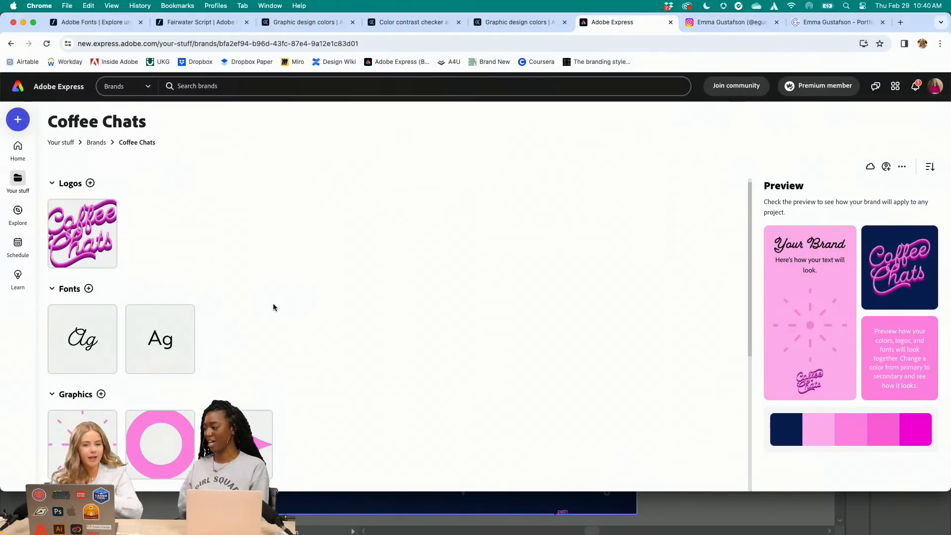
# Review the Coffee Chats brand's logo, font choices, graphics, template area and colours
pyautogui.moveTo(91, 250)
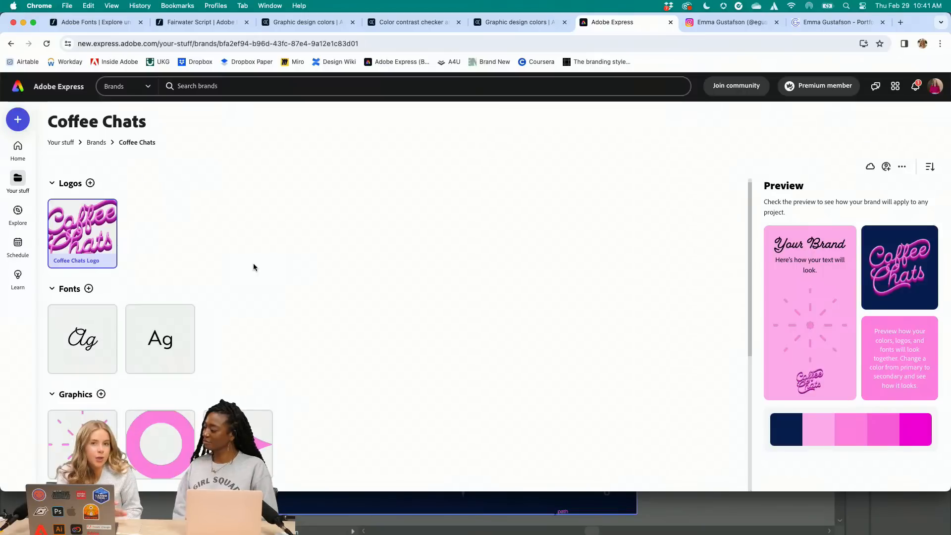
pyautogui.click(89, 289)
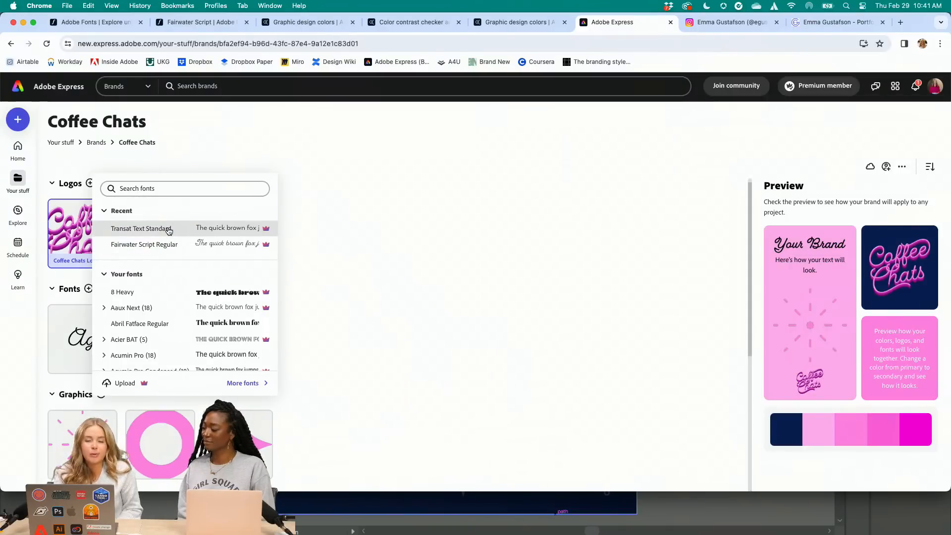
pyautogui.click(399, 290)
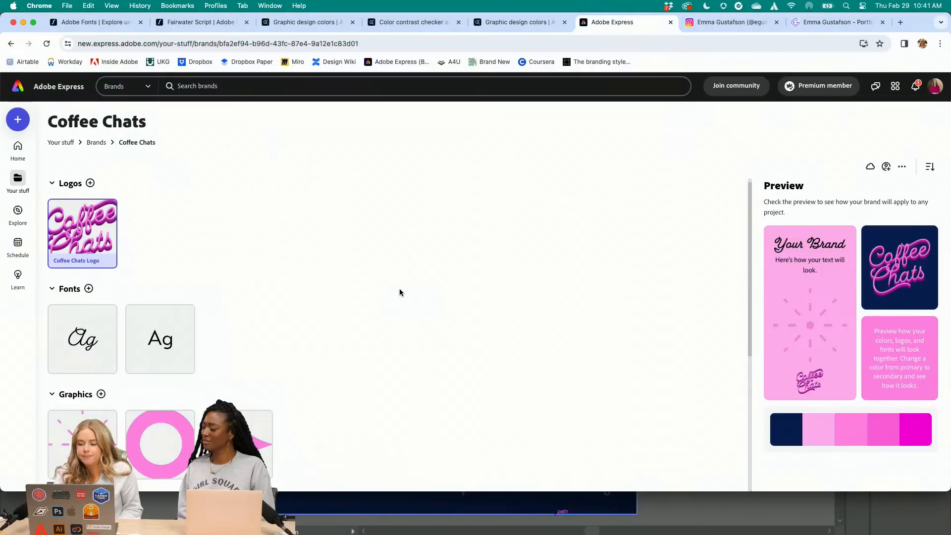
pyautogui.scroll(-3, 399, 291)
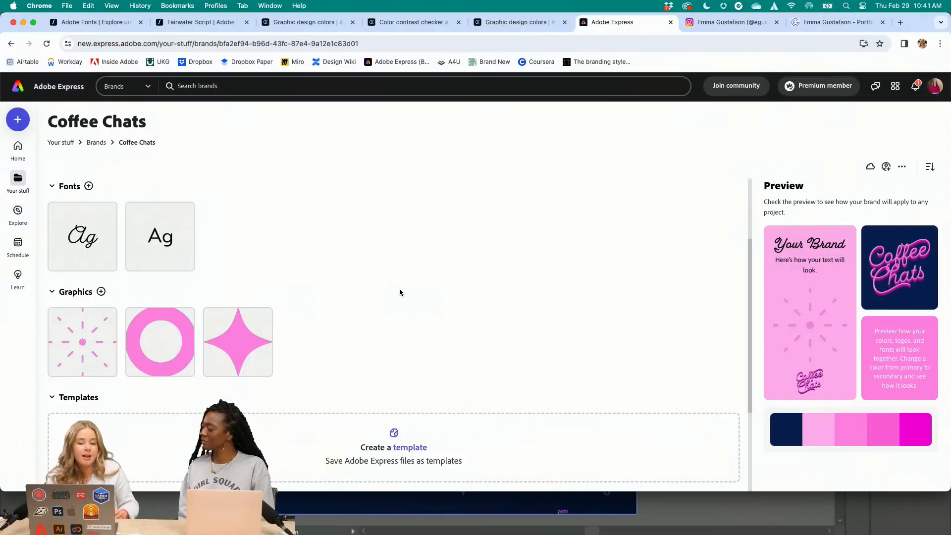
pyautogui.scroll(-2, 399, 289)
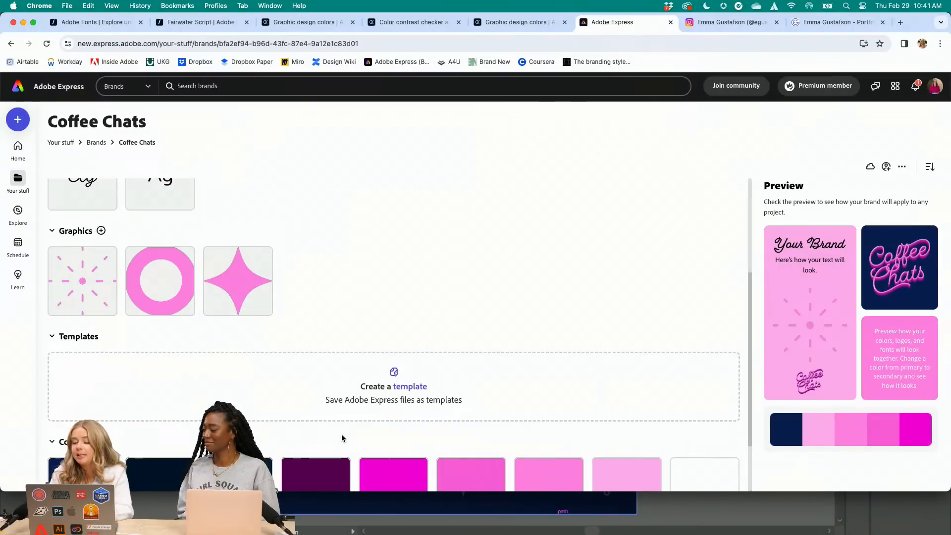
pyautogui.scroll(-3, 341, 434)
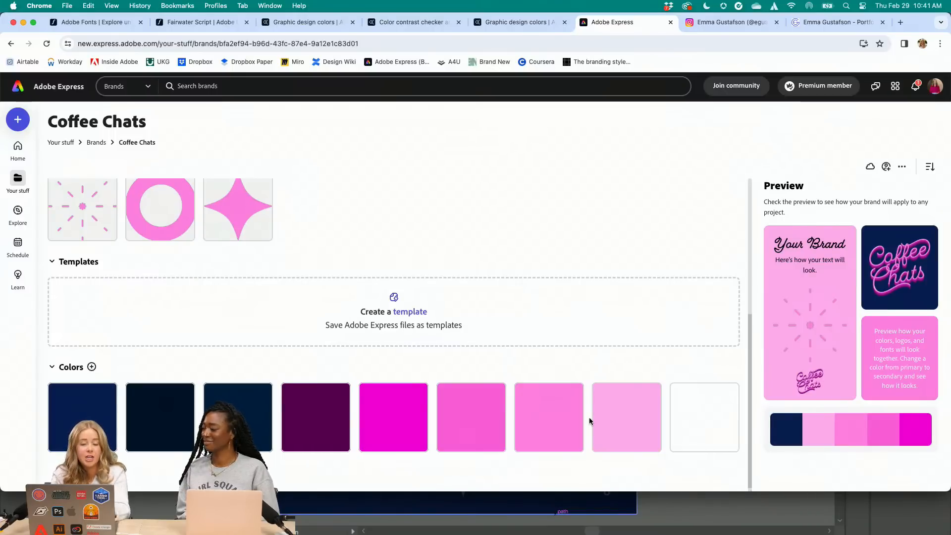
# Create a blank Instagram square post
pyautogui.click(20, 124)
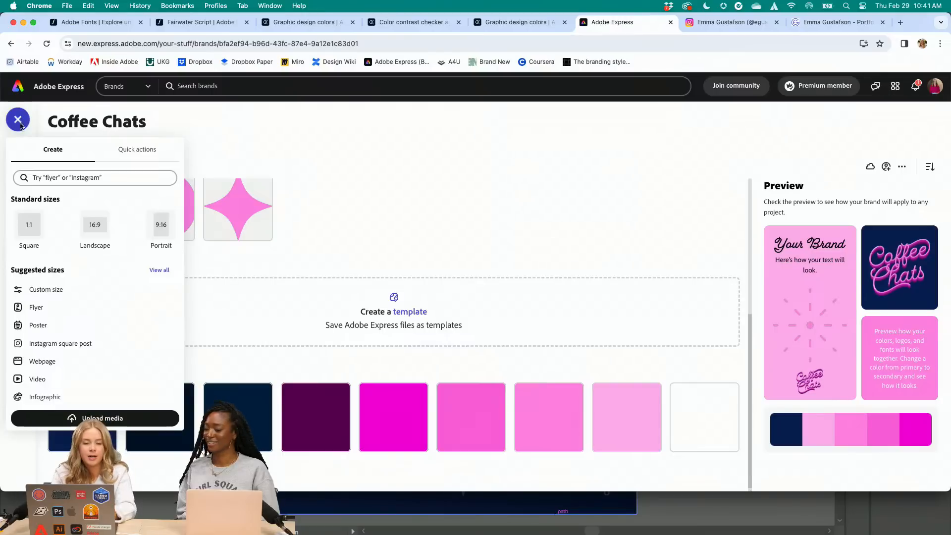
pyautogui.click(84, 344)
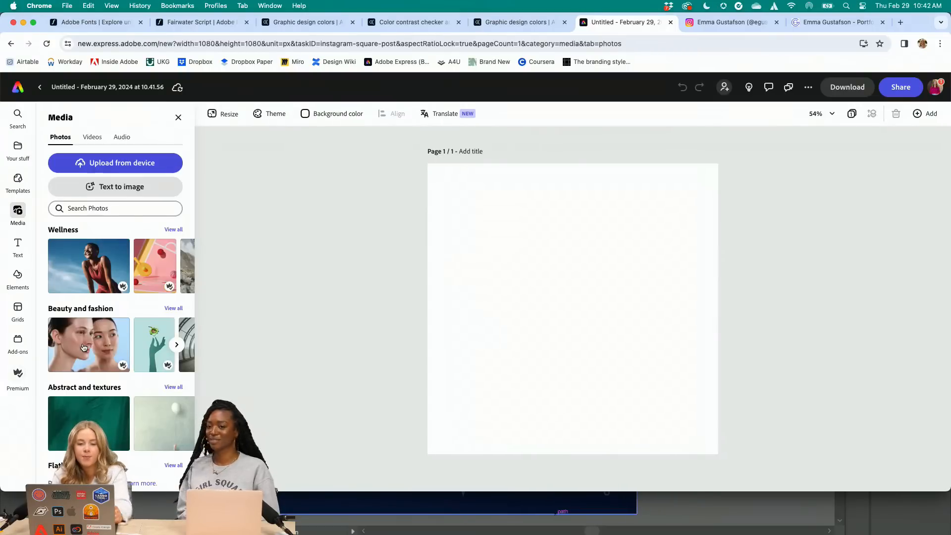
# Set the page background to the first navy colour of the Coffee Chats brand palette
pyautogui.click(309, 113)
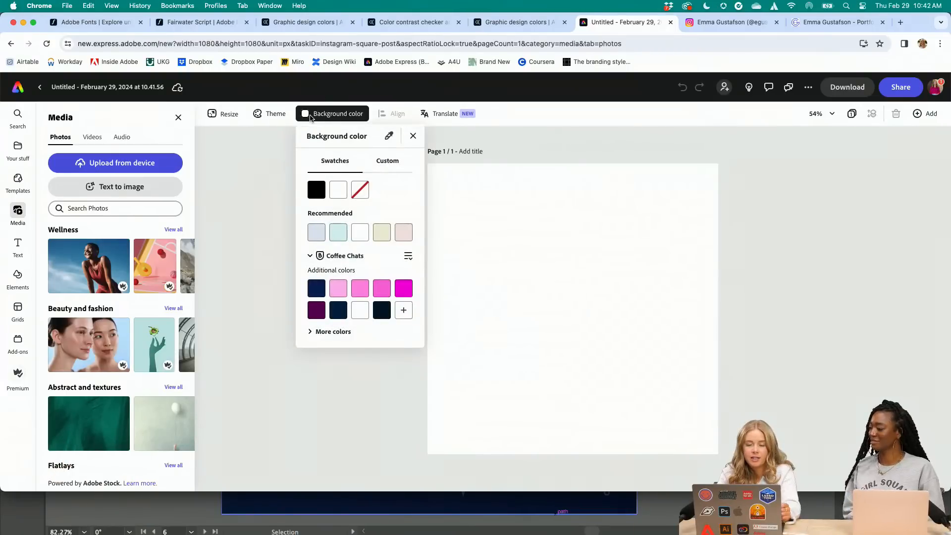
pyautogui.click(318, 295)
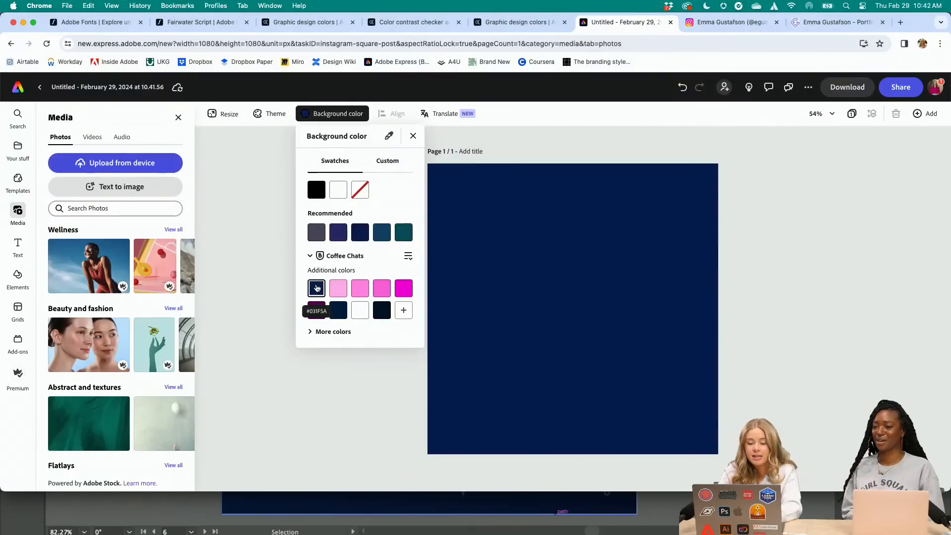
pyautogui.click(256, 290)
# Add the Coffee Chats logo from the saved brand to the page and centre it
pyautogui.click(18, 149)
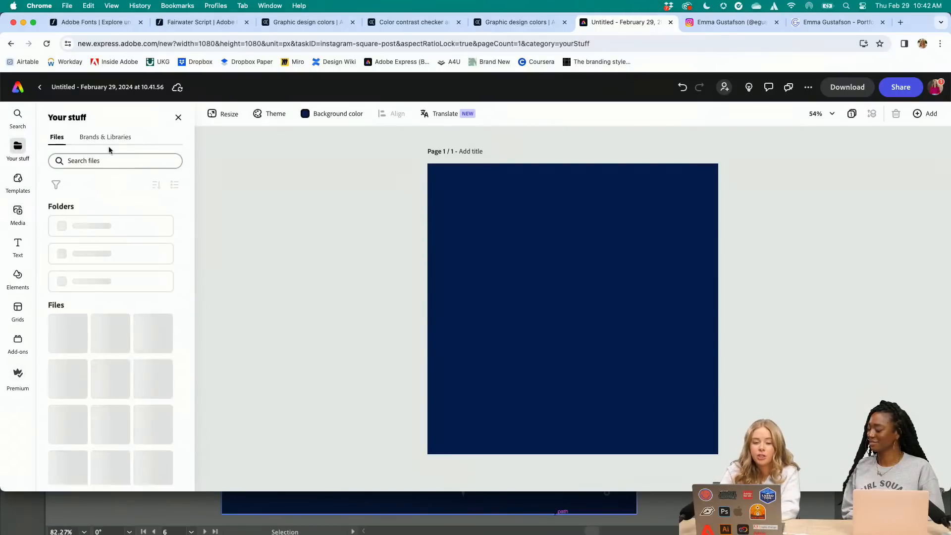
pyautogui.click(106, 138)
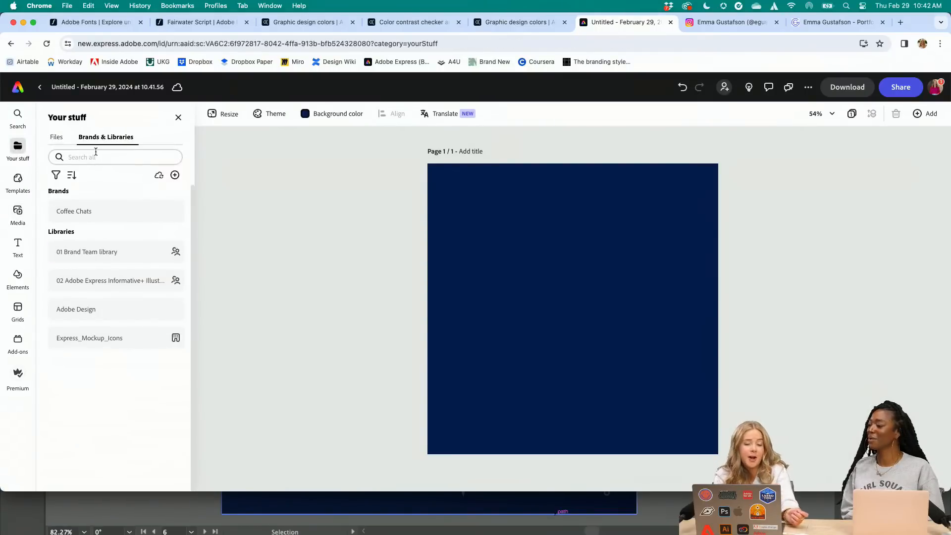
pyautogui.click(111, 212)
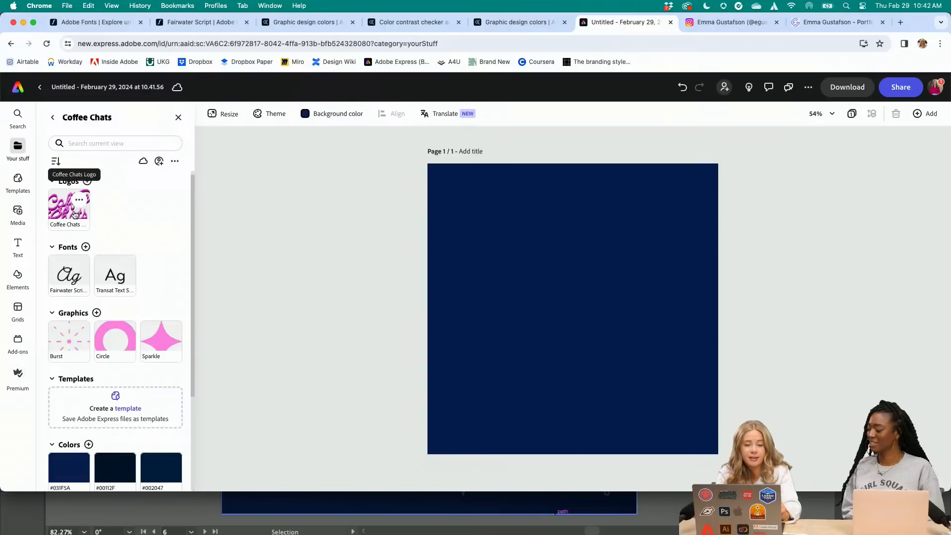
pyautogui.moveTo(72, 213); pyautogui.dragTo(618, 216)
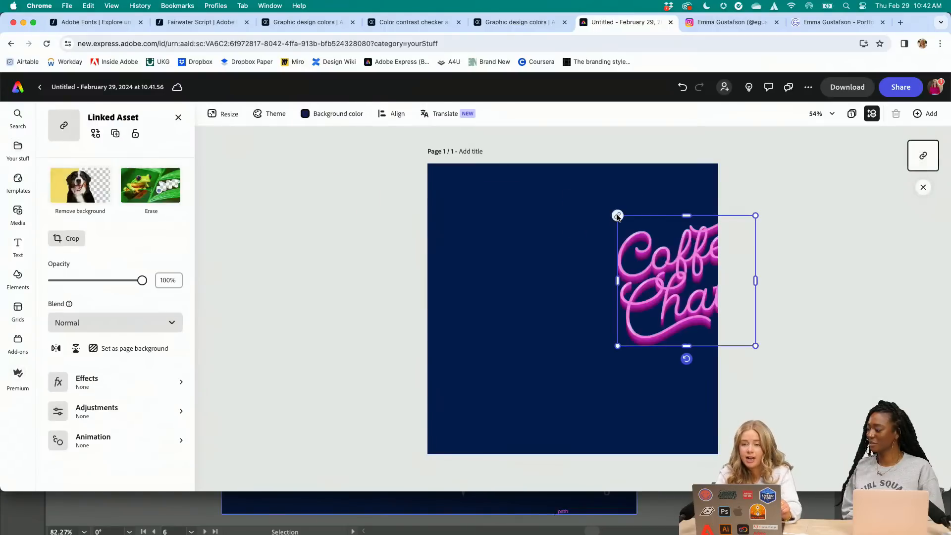
pyautogui.moveTo(664, 258); pyautogui.dragTo(555, 294)
pyautogui.click(555, 294)
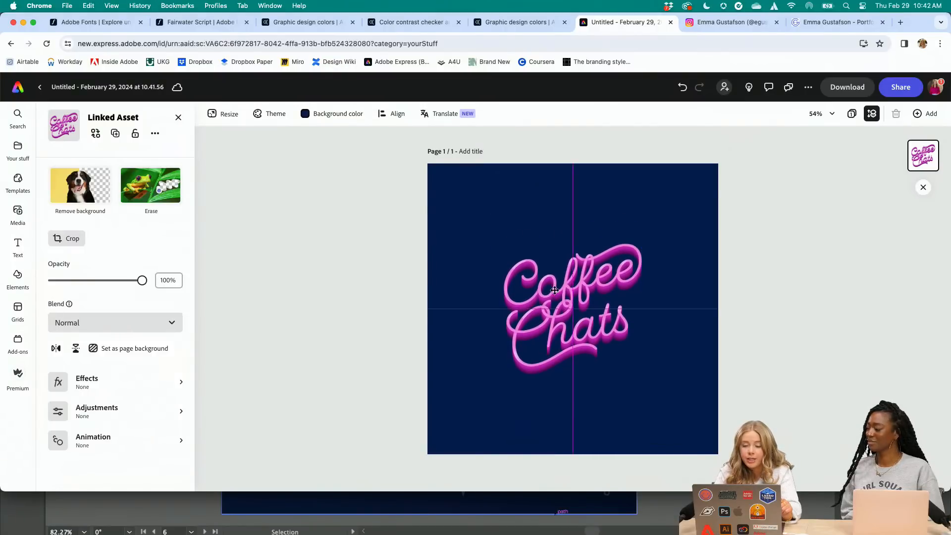
pyautogui.click(233, 292)
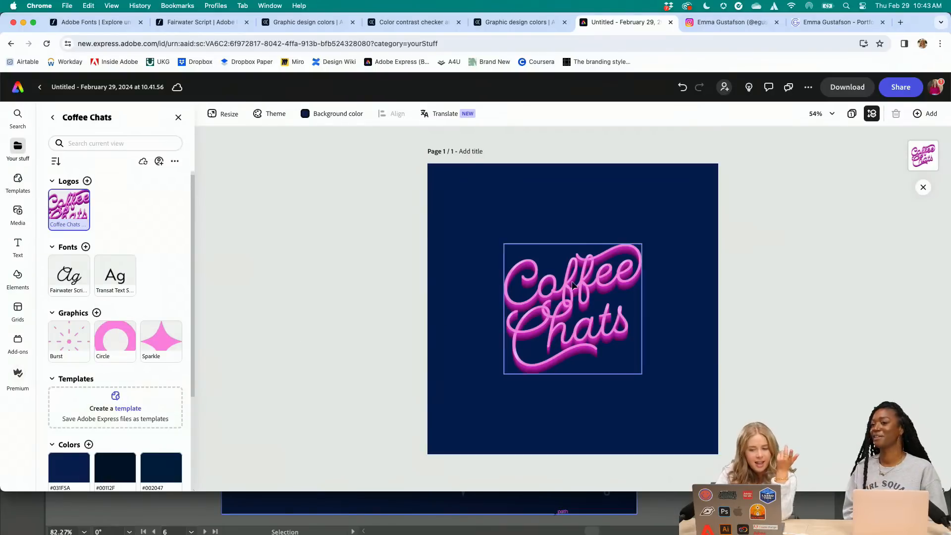
# Scale the Coffee Chats logo down to about half its size and centre it near the page's upper edge
pyautogui.moveTo(573, 285); pyautogui.dragTo(573, 235)
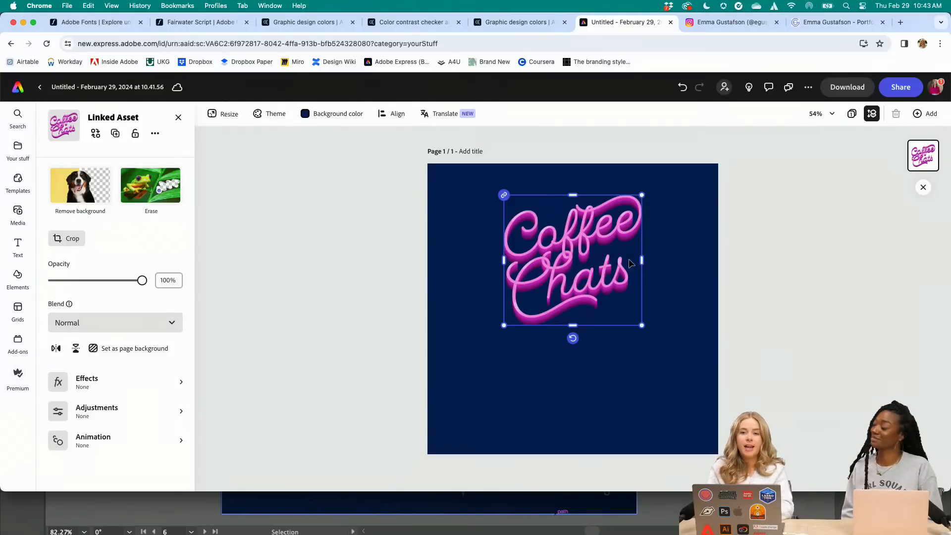
pyautogui.moveTo(642, 260); pyautogui.dragTo(606, 262)
pyautogui.press('super+z')
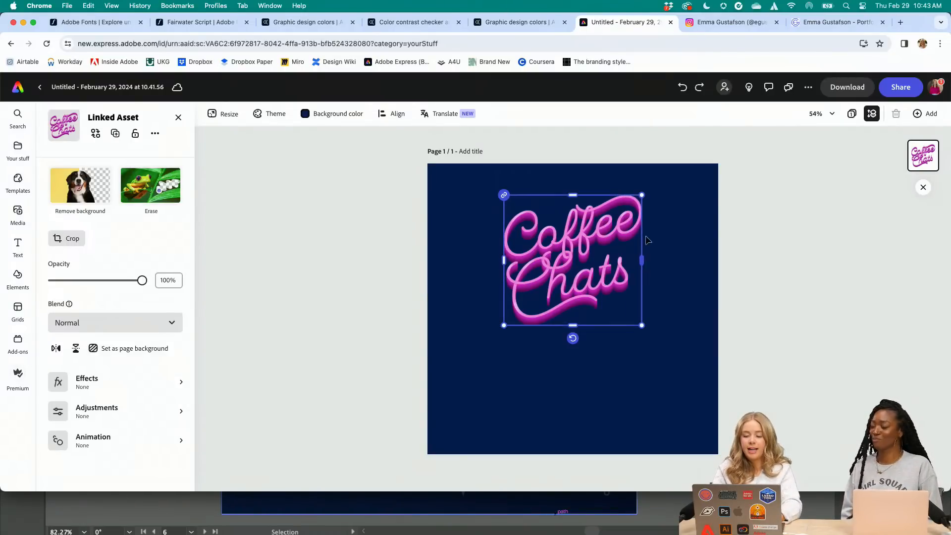
pyautogui.moveTo(642, 195); pyautogui.dragTo(575, 270)
pyautogui.click(622, 284)
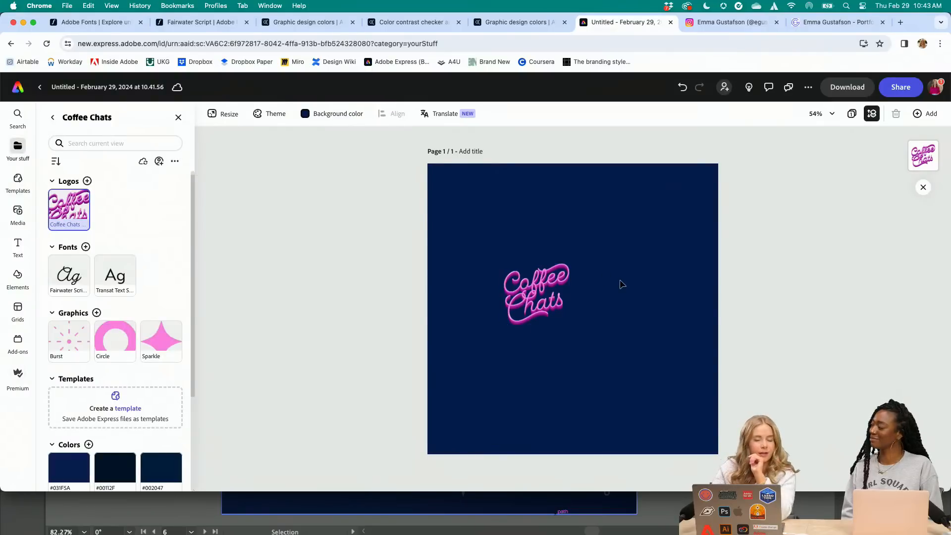
pyautogui.moveTo(538, 285); pyautogui.dragTo(572, 203)
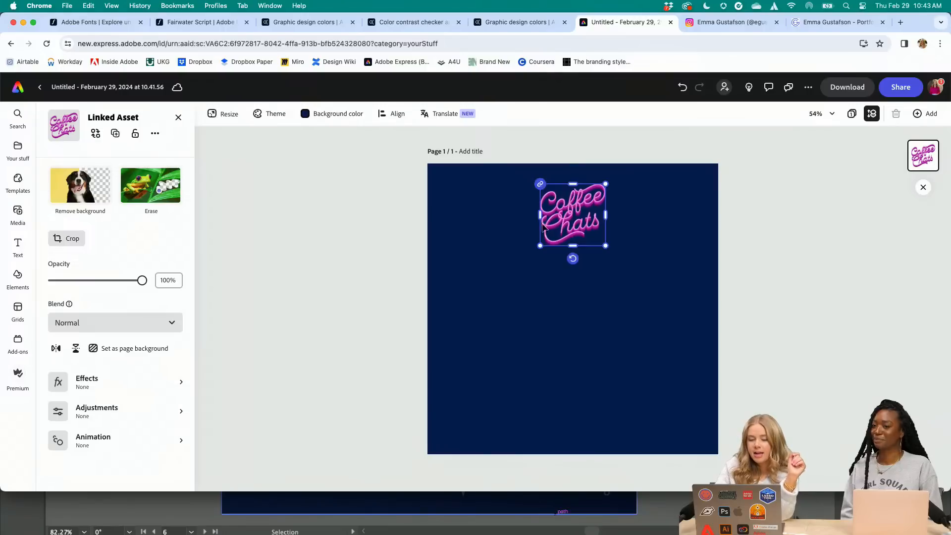
pyautogui.click(395, 290)
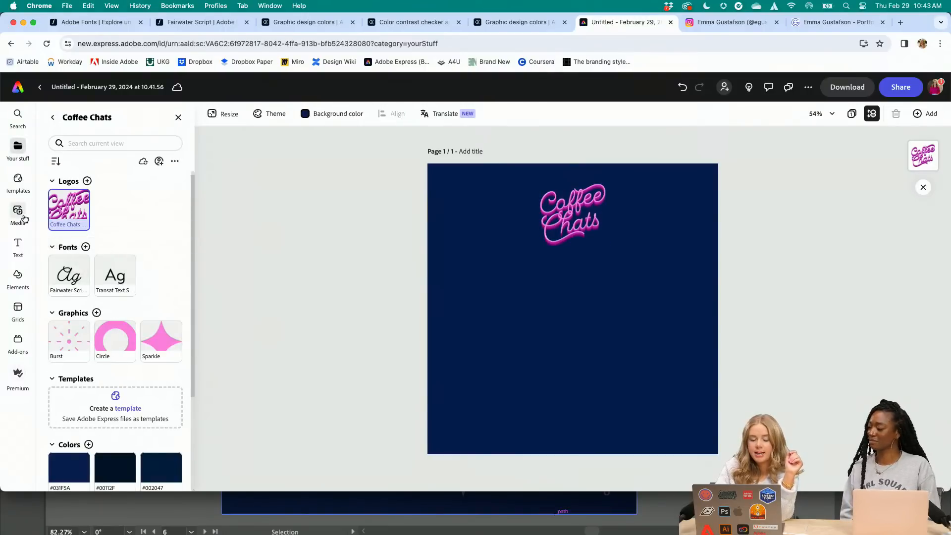
# Add a text reading "New Episode" below the logo
pyautogui.click(15, 250)
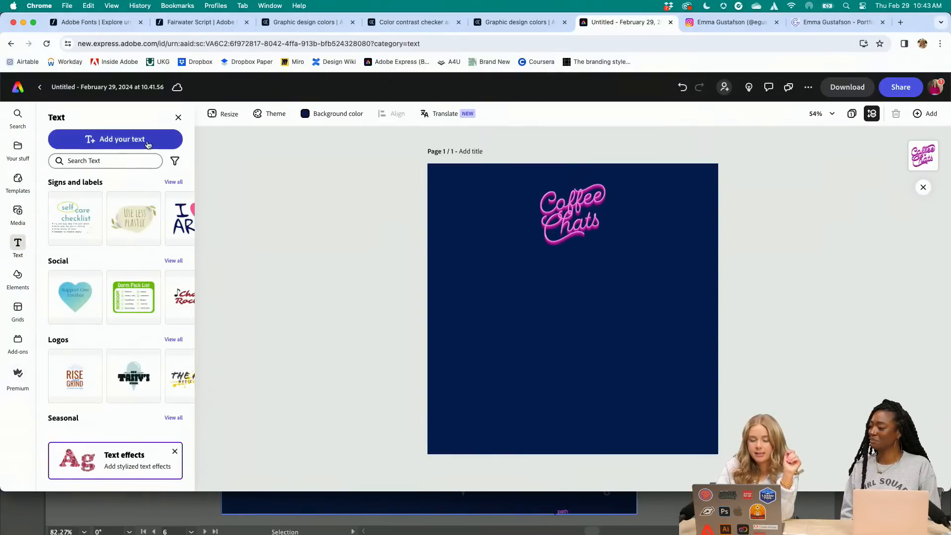
pyautogui.click(128, 138)
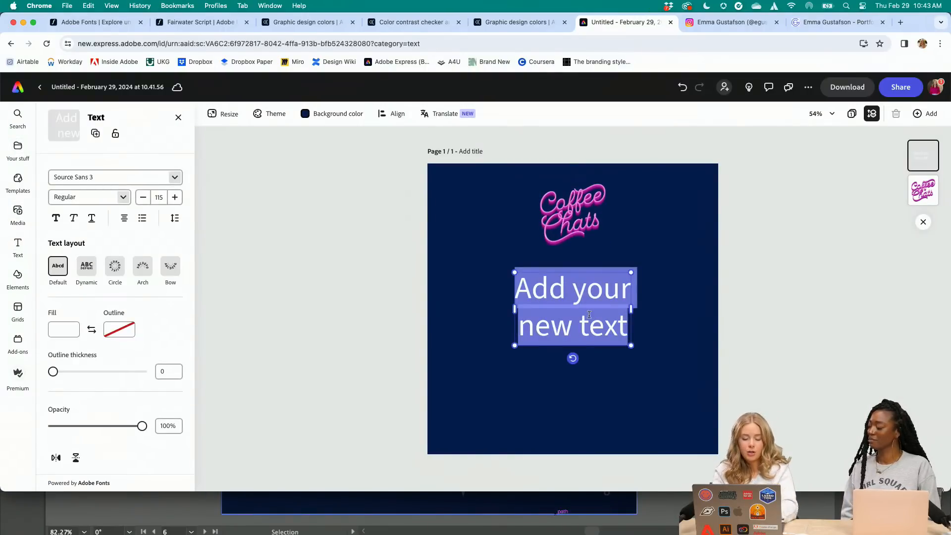
pyautogui.write('New Episod')
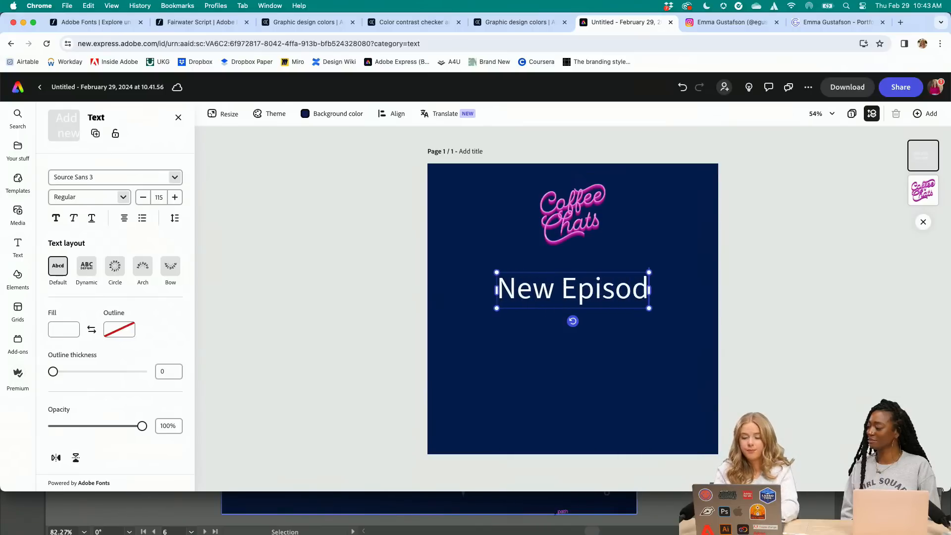
pyautogui.write('e')
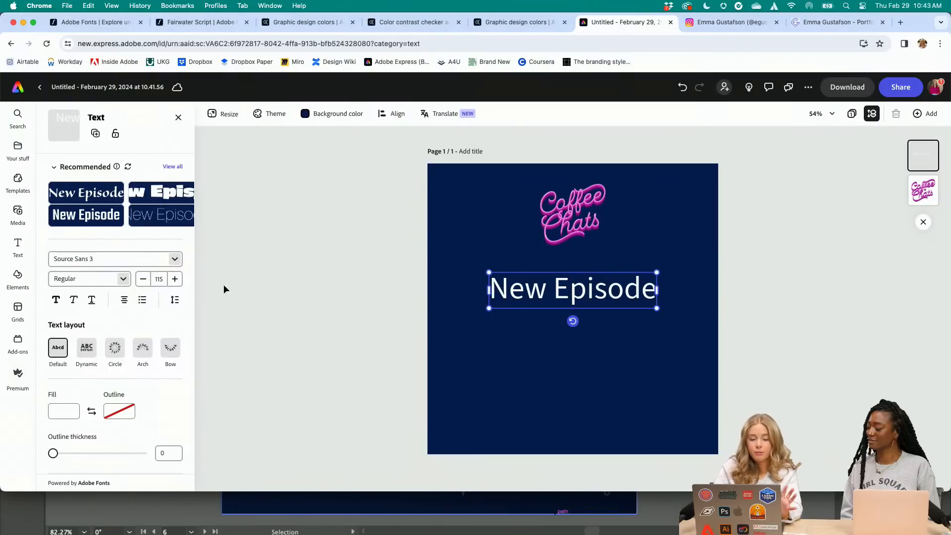
# Review the brand font choices, then Fairwater Script's styles, similar fonts and pairings and the Ed's Market family on Adobe Fonts
pyautogui.click(178, 263)
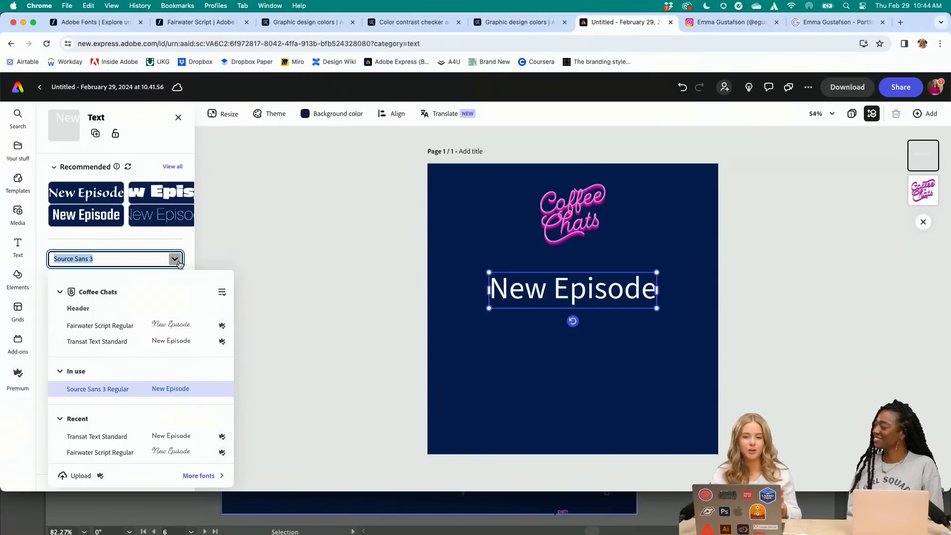
pyautogui.click(194, 22)
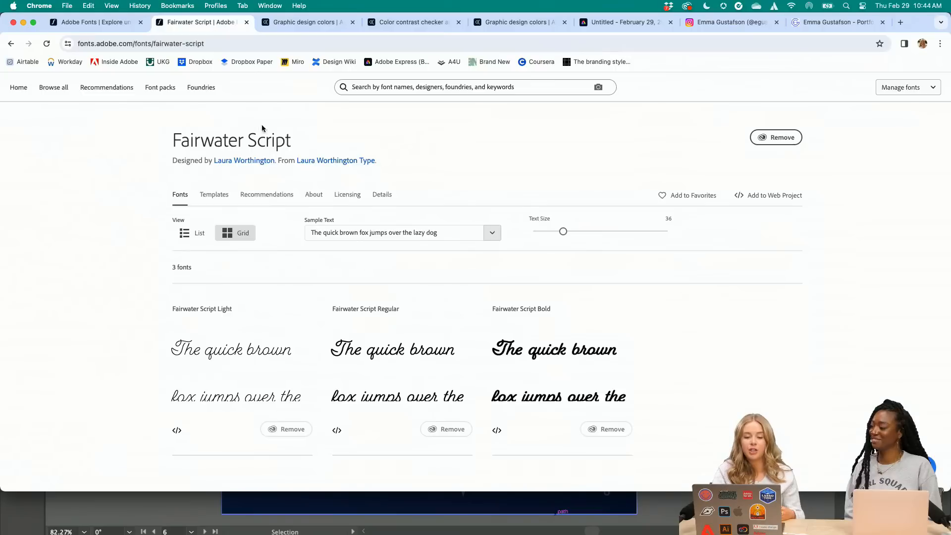
pyautogui.scroll(-1, 367, 308)
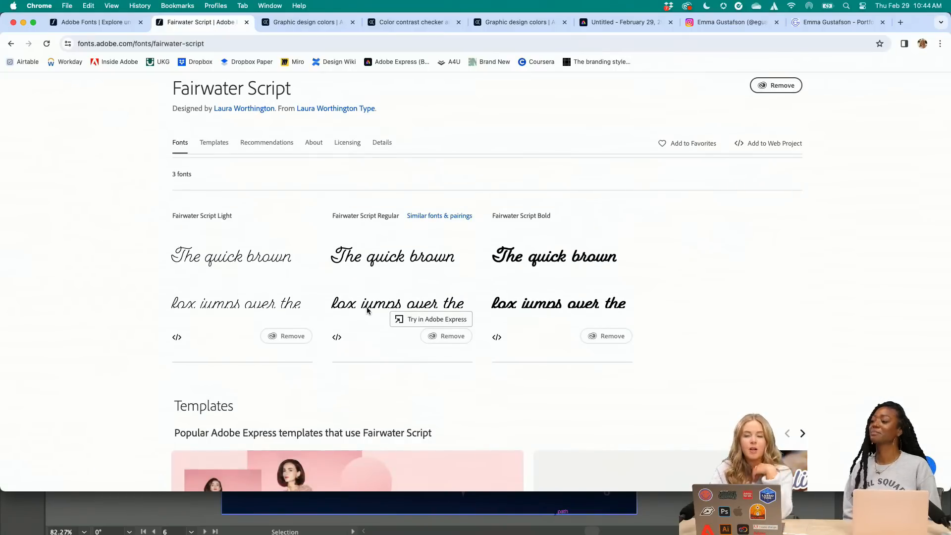
pyautogui.scroll(-10, 367, 311)
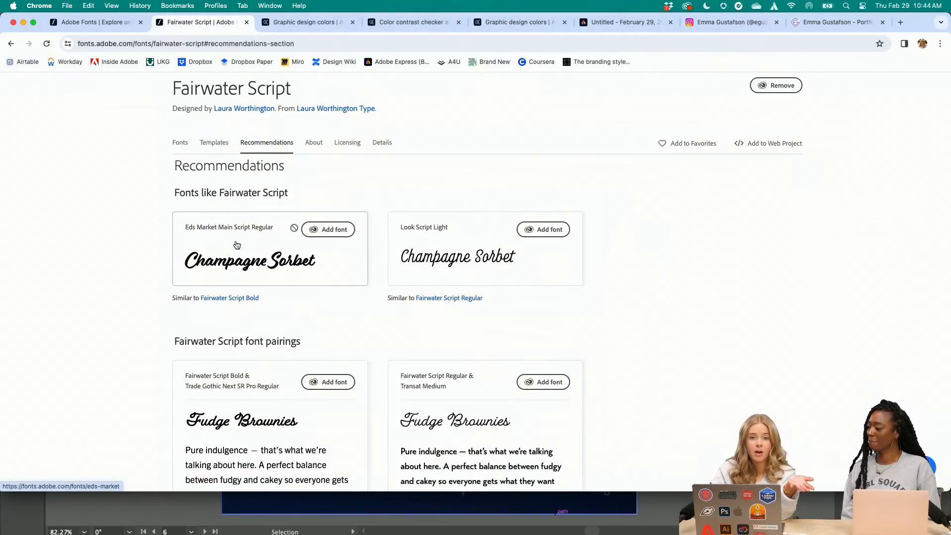
pyautogui.scroll(-5, 303, 337)
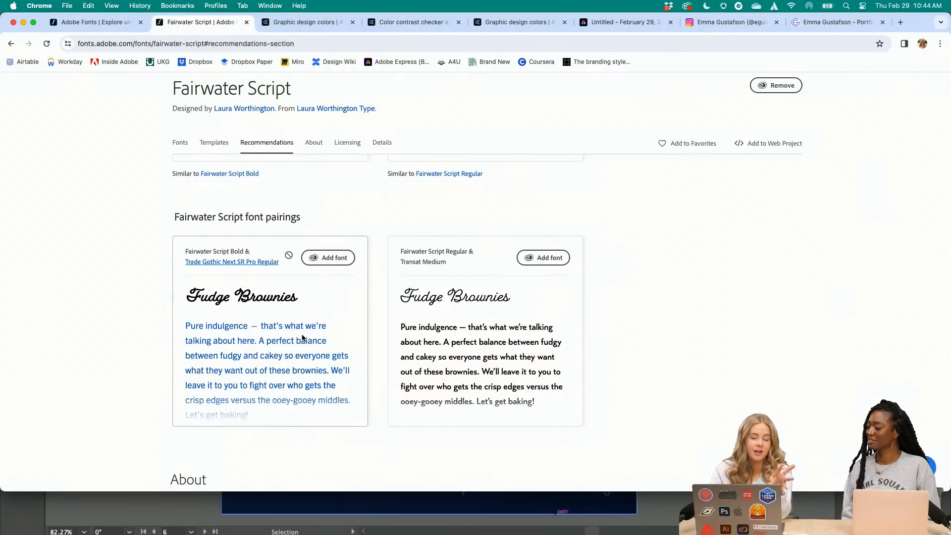
pyautogui.scroll(6, 303, 338)
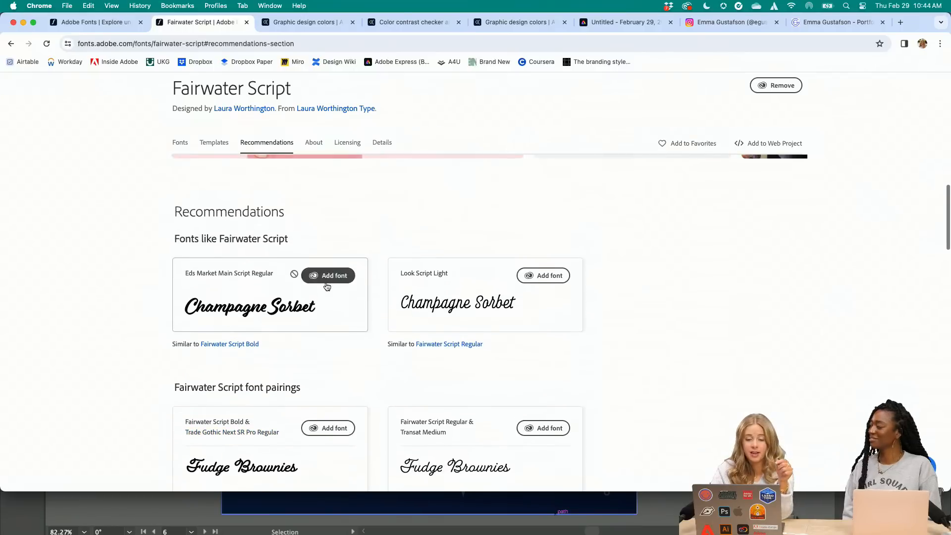
pyautogui.click(327, 275)
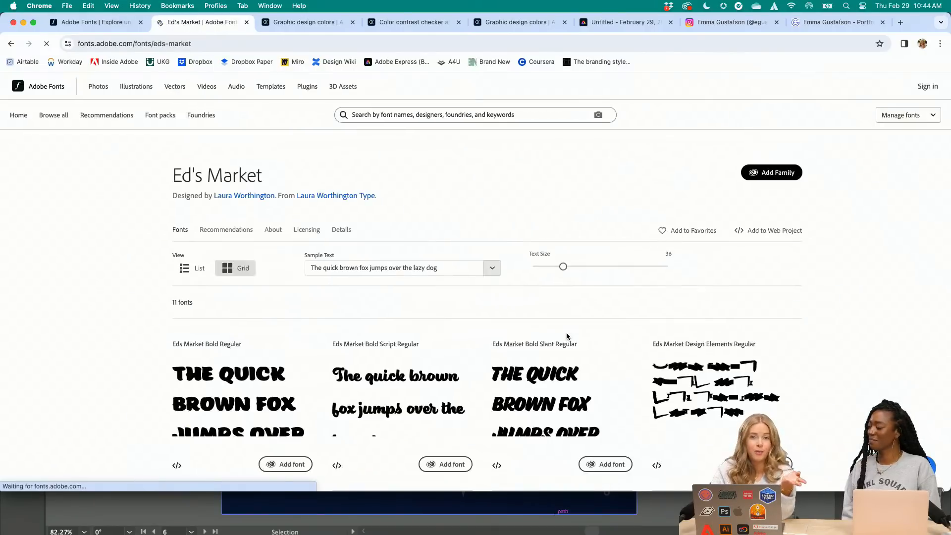
pyautogui.scroll(-4, 568, 337)
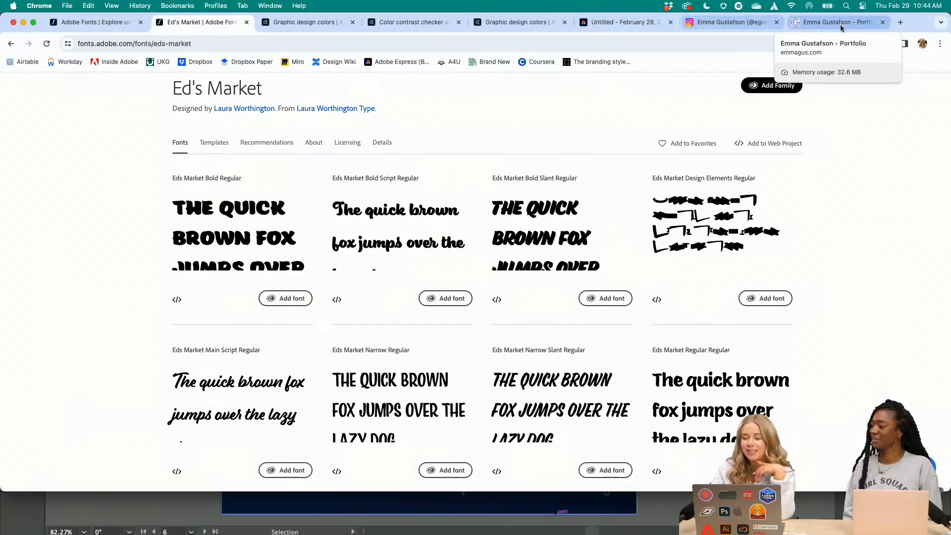
# Return to the Adobe Express post, set "New Episode" in Fairwater Script Regular and move it slightly lower
pyautogui.click(642, 21)
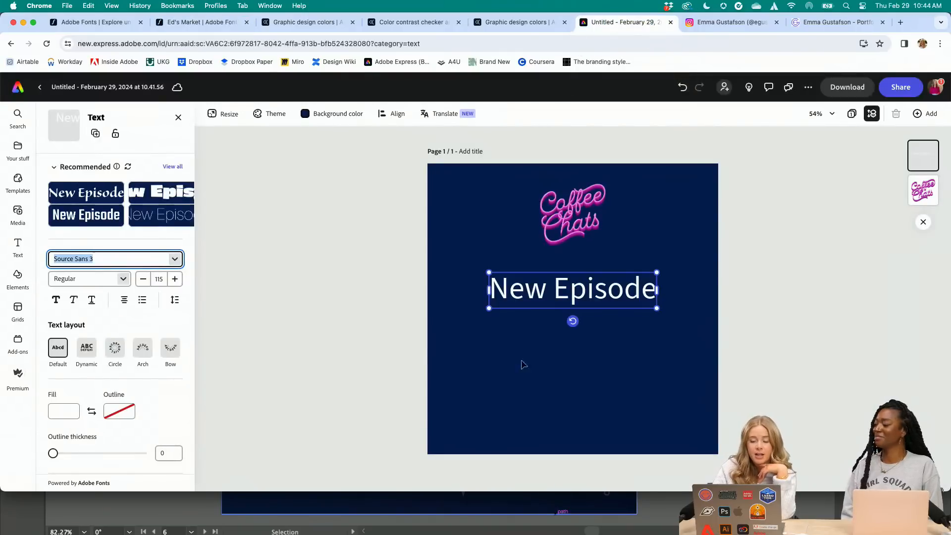
pyautogui.click(174, 259)
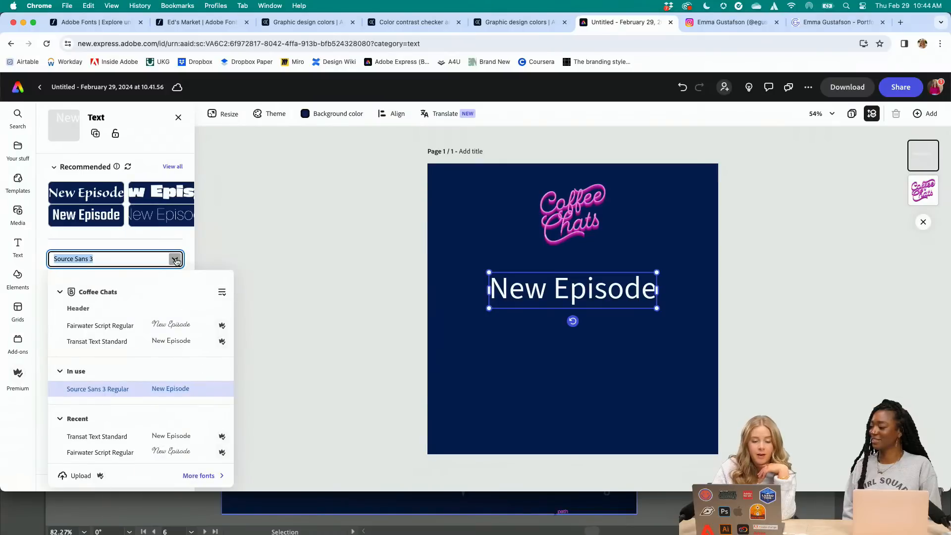
pyautogui.click(150, 330)
pyautogui.moveTo(596, 281); pyautogui.dragTo(593, 301)
pyautogui.click(435, 302)
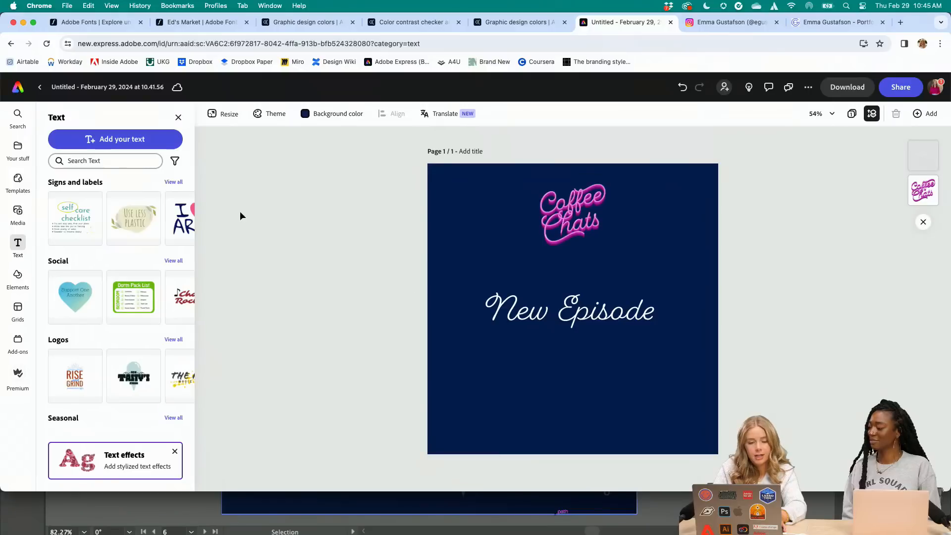
# Add a second text with the guest's first name in capitals and place it directly below "New Episode"
pyautogui.click(122, 140)
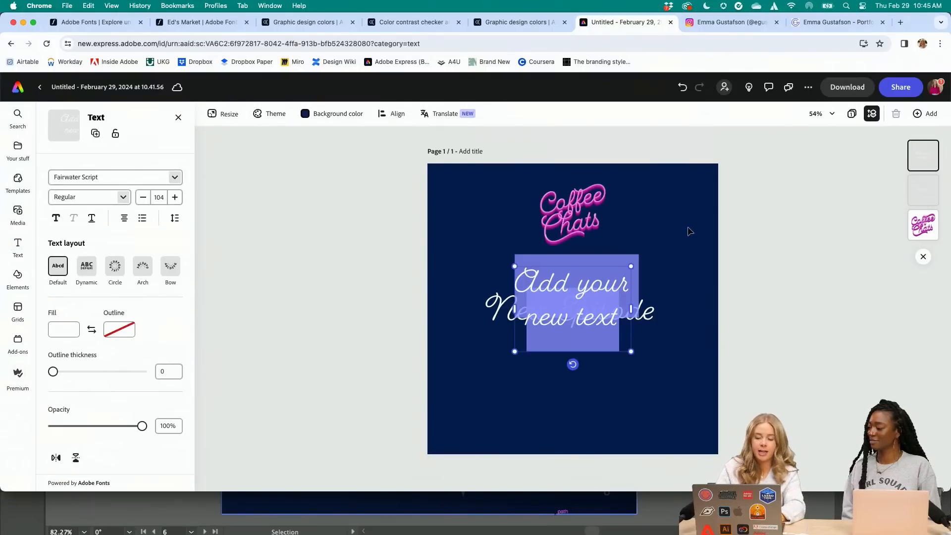
pyautogui.write('JUST ONE')
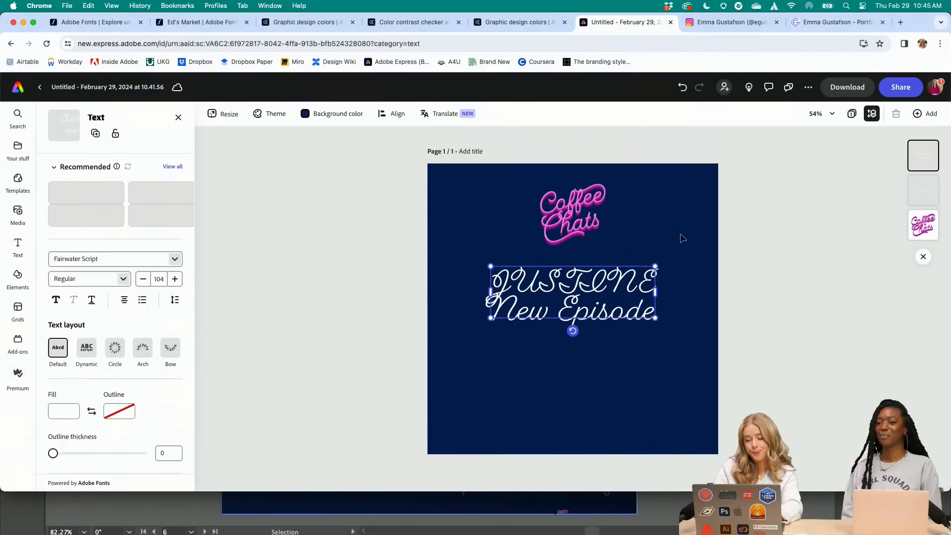
pyautogui.moveTo(620, 278); pyautogui.dragTo(618, 347)
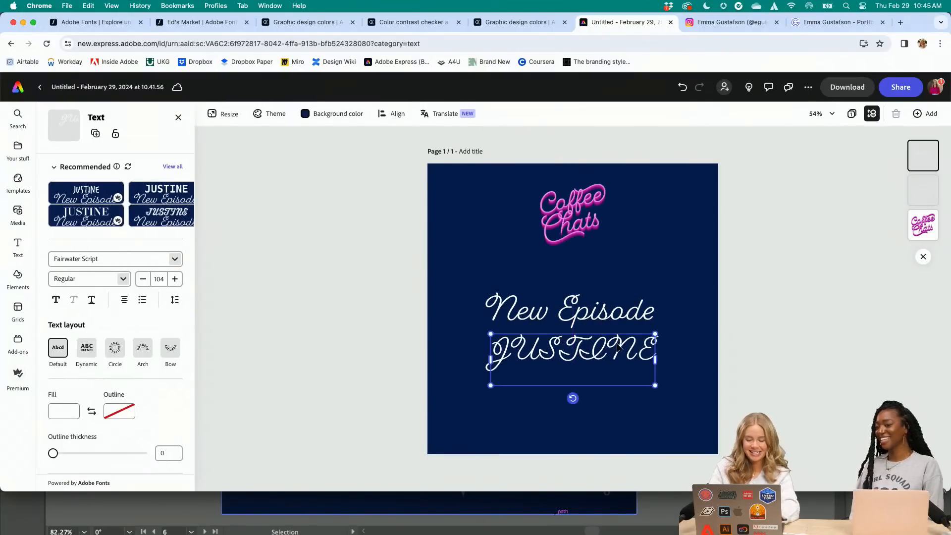
# Set the guest name in the brand font Transat Text Standard and reduce its size to 68
pyautogui.click(174, 258)
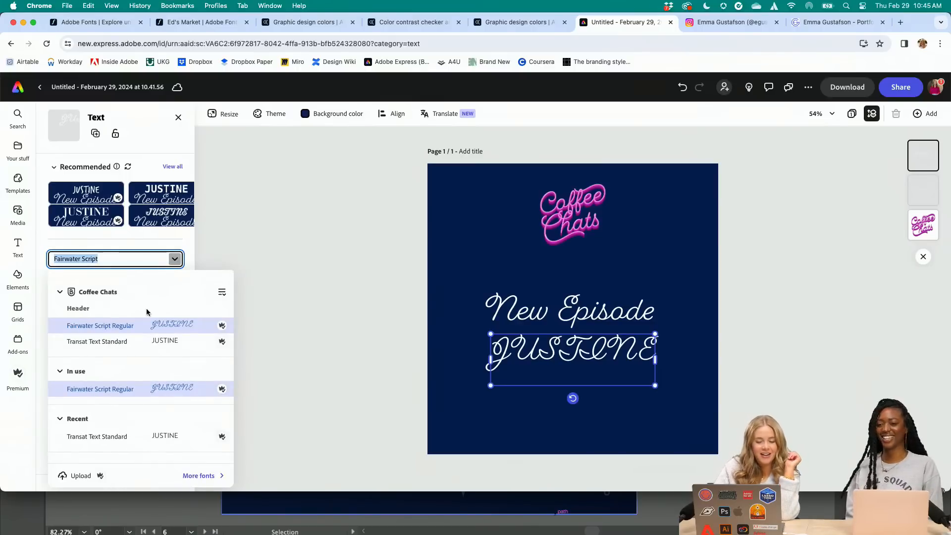
pyautogui.click(126, 342)
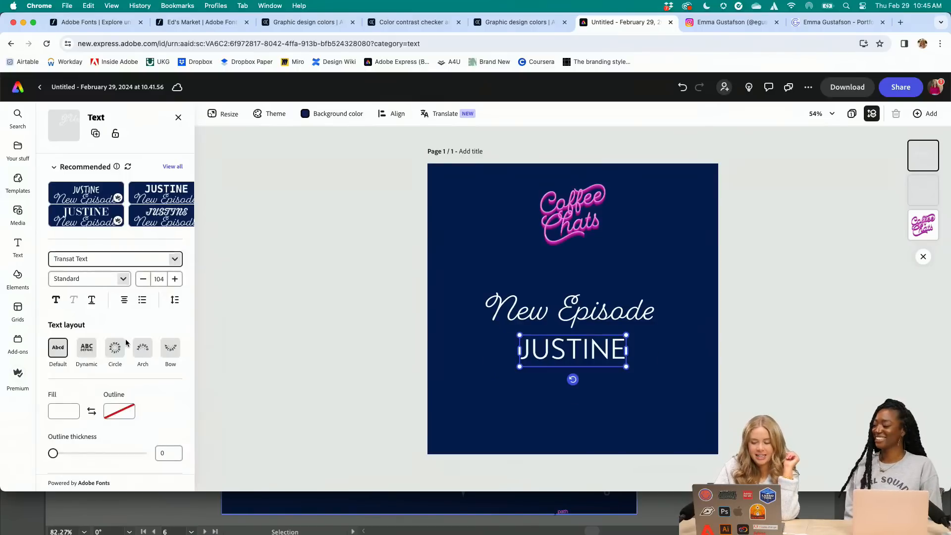
pyautogui.click(143, 280)
pyautogui.click(143, 280)
pyautogui.click(144, 279)
pyautogui.click(143, 280)
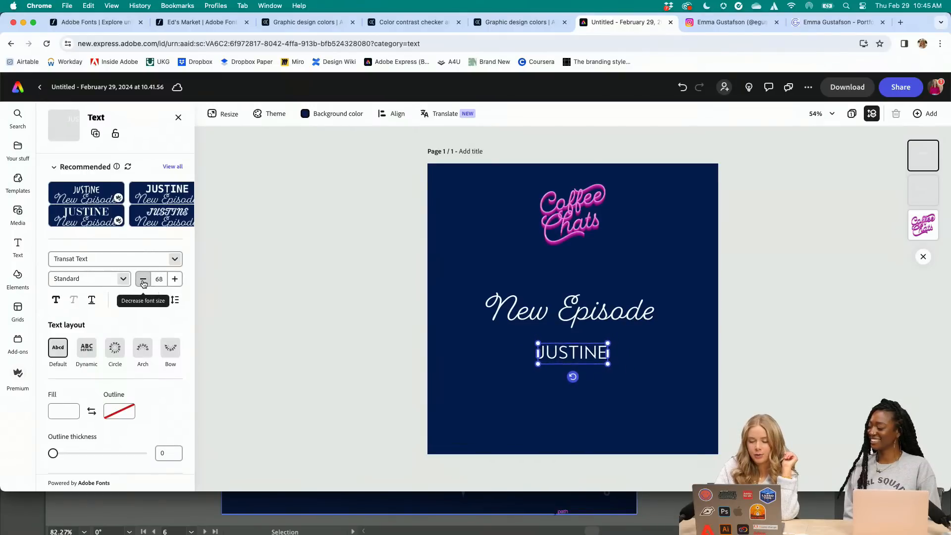
# Move "New Episode" slightly down, closer to the guest name
pyautogui.click(302, 316)
pyautogui.moveTo(586, 313); pyautogui.dragTo(586, 321)
pyautogui.click(322, 311)
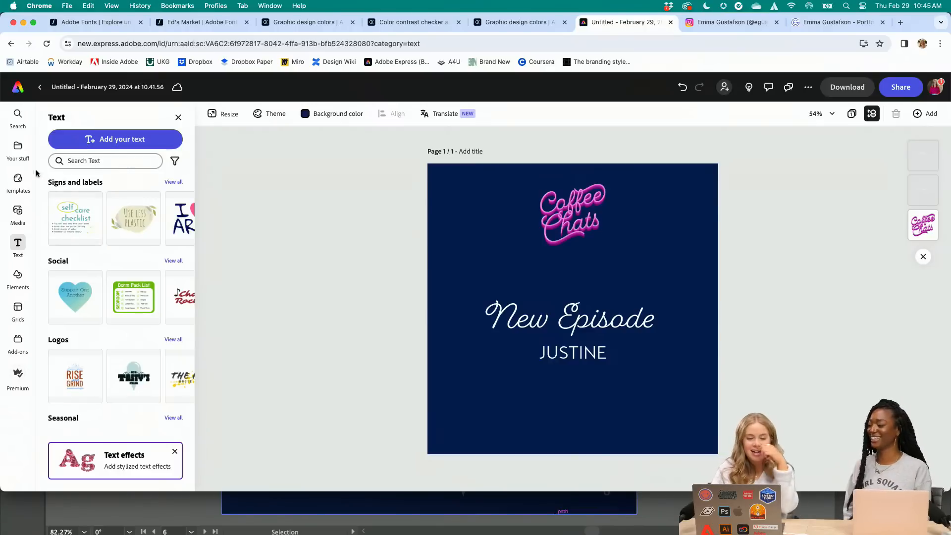
# Add the Burst graphic from the Coffee Chats brand kit, shrink it and place it in the post's upper-left corner
pyautogui.click(18, 146)
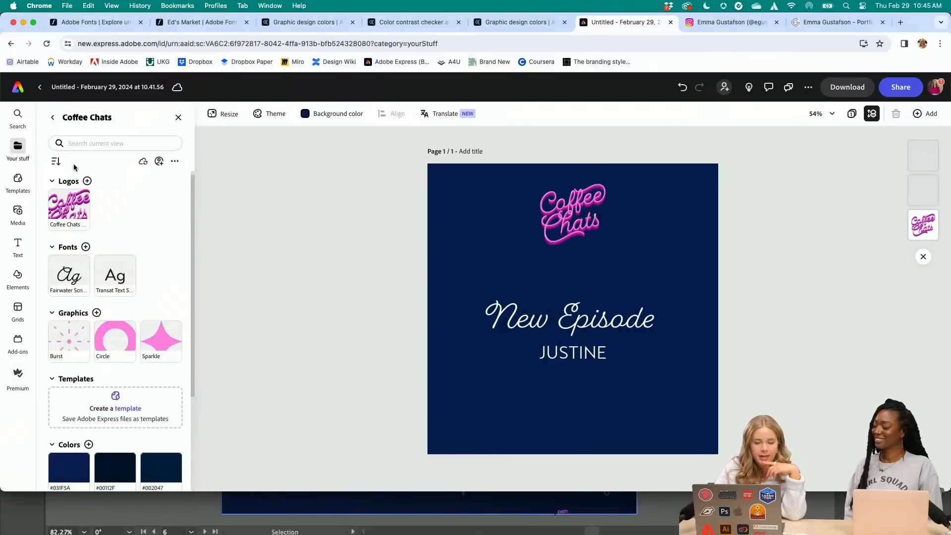
pyautogui.scroll(-1, 97, 296)
pyautogui.moveTo(73, 331); pyautogui.dragTo(459, 263)
pyautogui.moveTo(536, 367); pyautogui.dragTo(505, 279)
pyautogui.moveTo(565, 315); pyautogui.dragTo(463, 230)
pyautogui.click(527, 269)
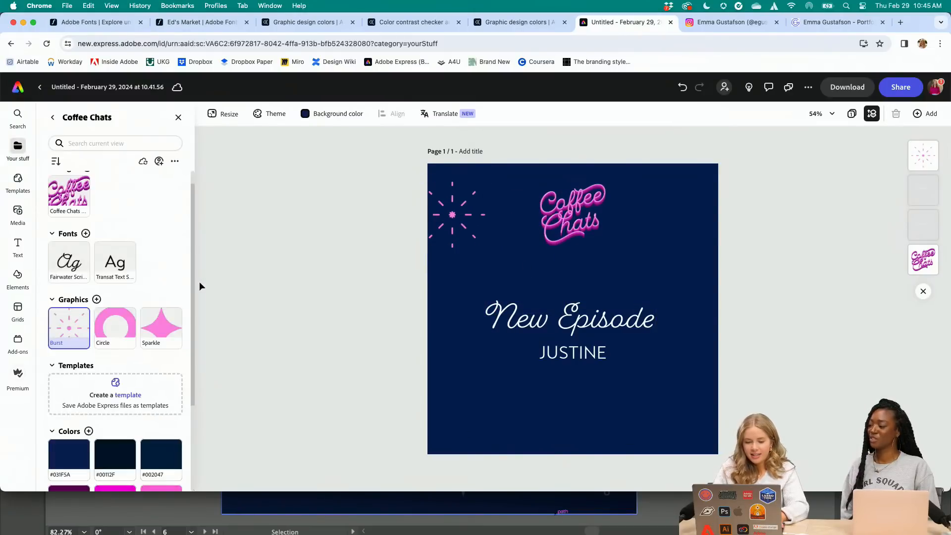
# Add a second, larger Burst graphic from the brand kit in the lower-right corner, extending past the post's edges
pyautogui.click(81, 316)
pyautogui.click(62, 322)
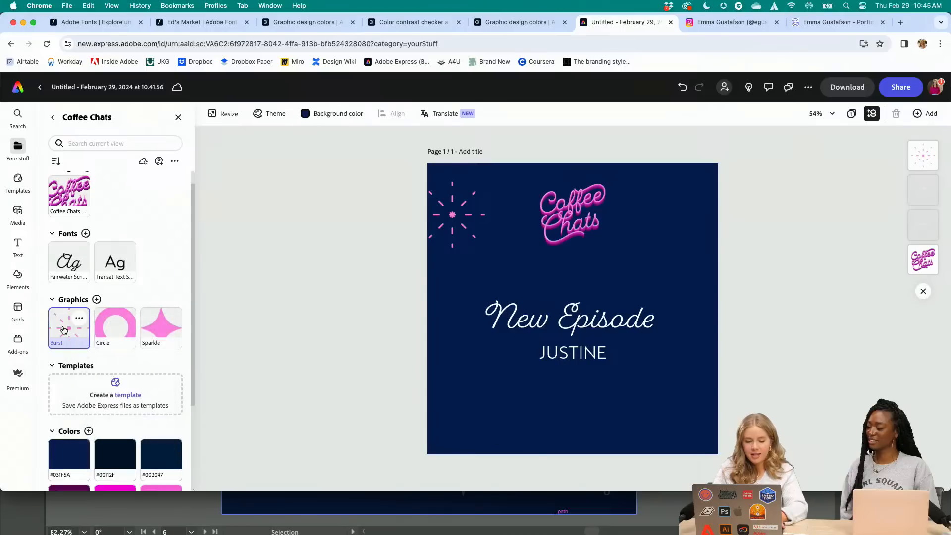
pyautogui.moveTo(65, 330); pyautogui.dragTo(675, 413)
pyautogui.click(700, 264)
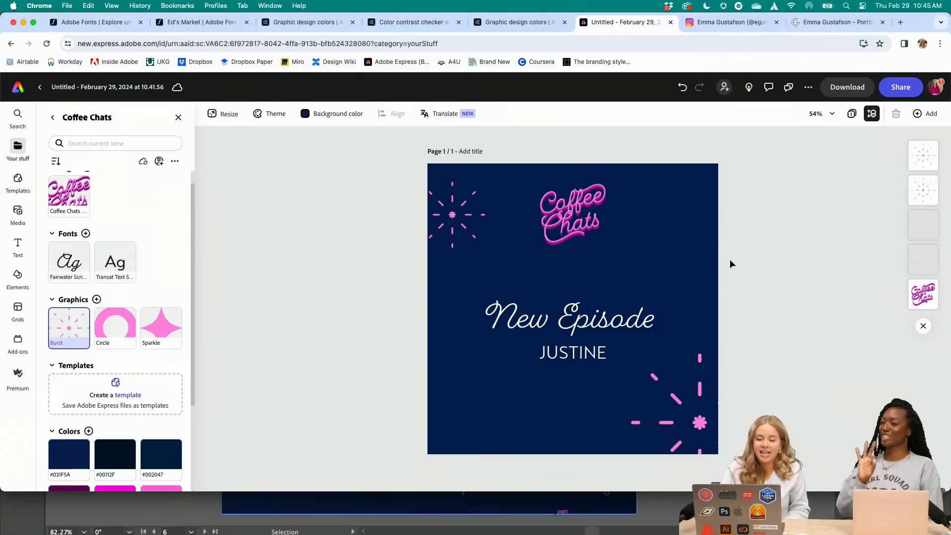
# Preview the looping animations on the upper-left burst, including Breathe, Bob and Flicker, and apply Pulse to it
pyautogui.click(439, 212)
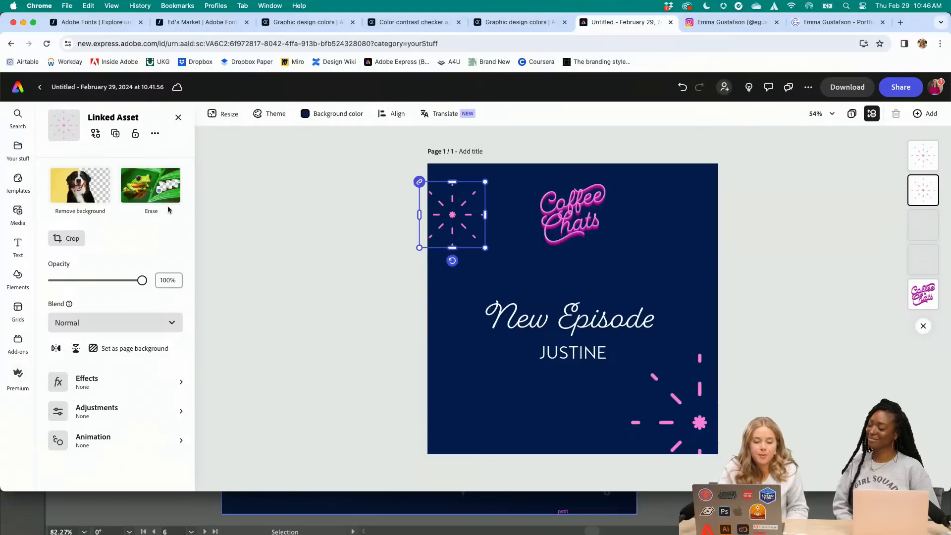
pyautogui.click(19, 277)
pyautogui.click(452, 213)
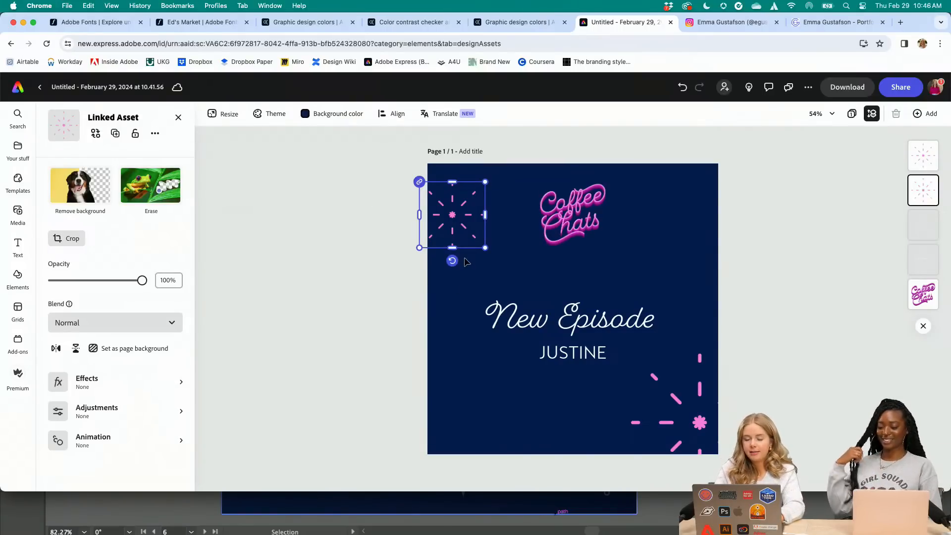
pyautogui.click(117, 441)
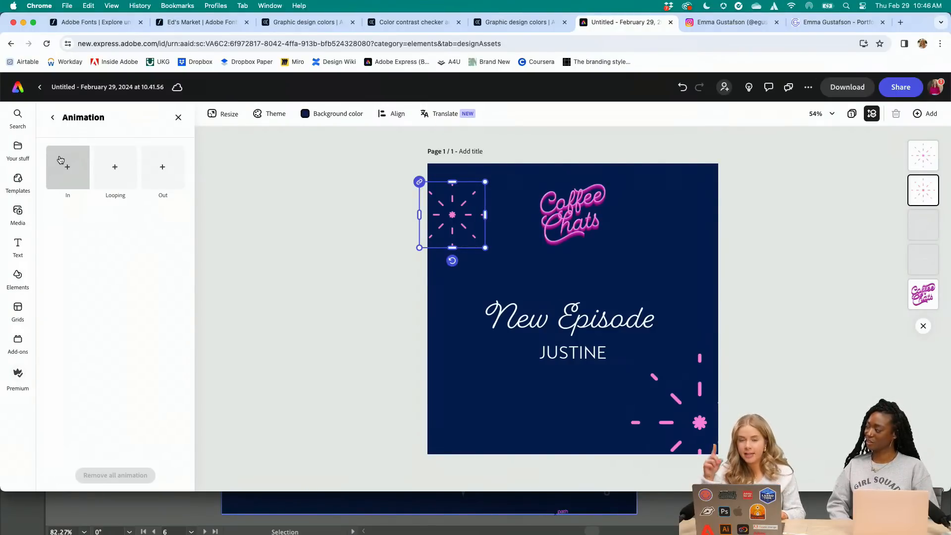
pyautogui.click(114, 166)
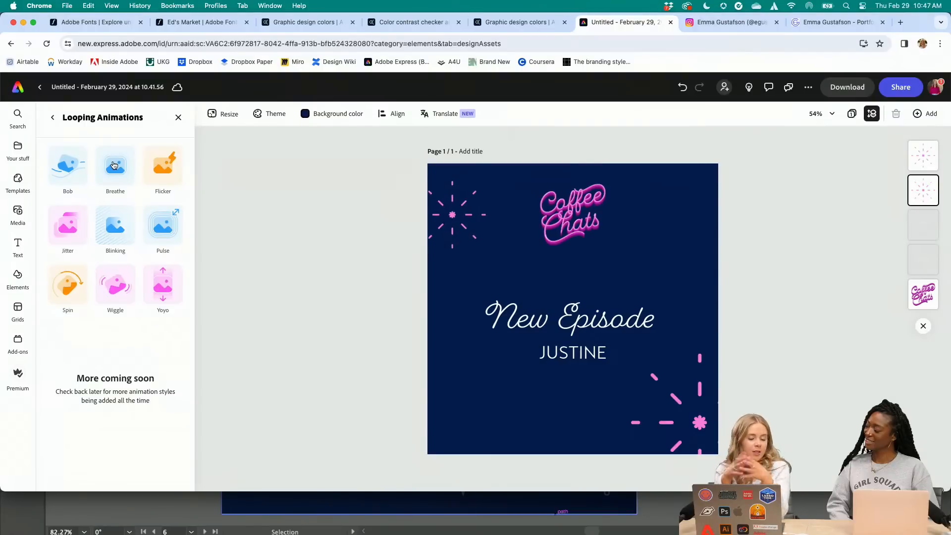
pyautogui.click(115, 166)
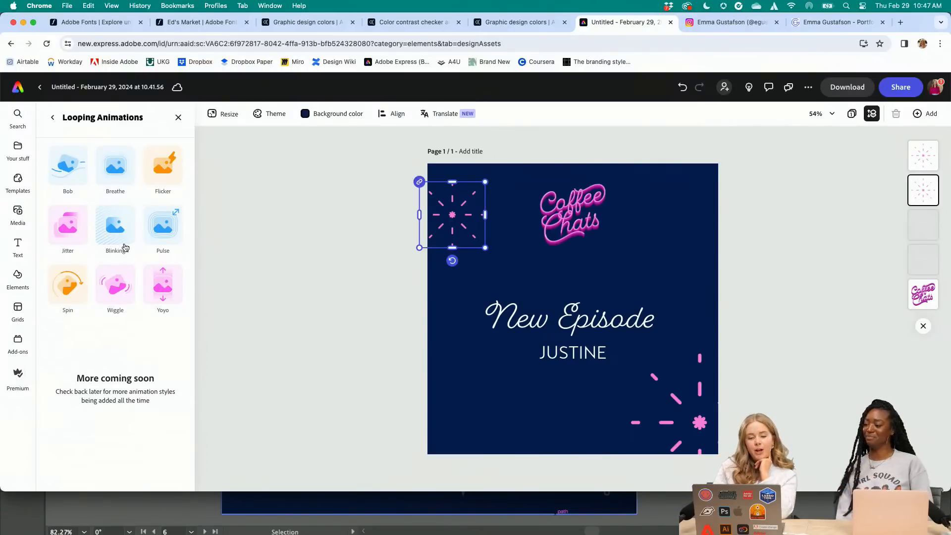
pyautogui.click(62, 166)
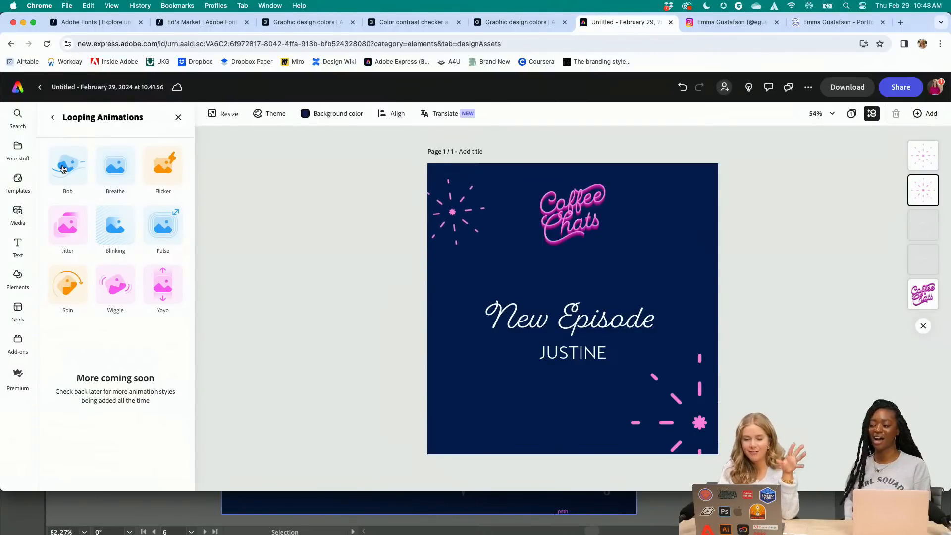
pyautogui.click(164, 173)
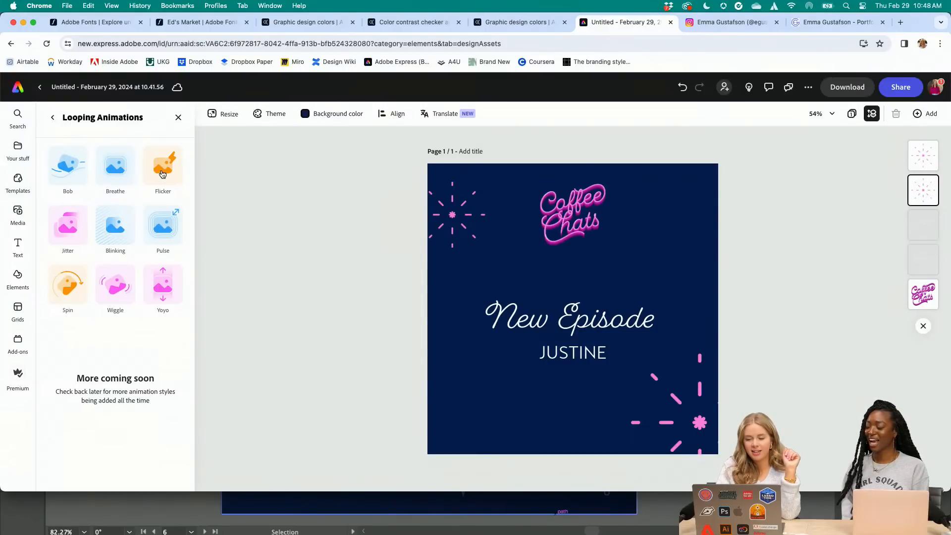
pyautogui.click(166, 223)
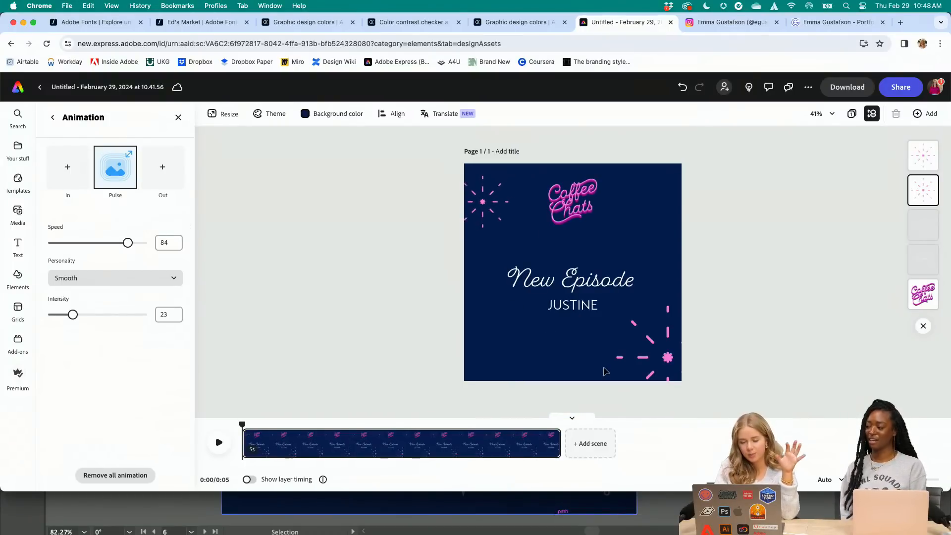
# Apply the looping Pulse animation to the lower-right burst
pyautogui.click(634, 369)
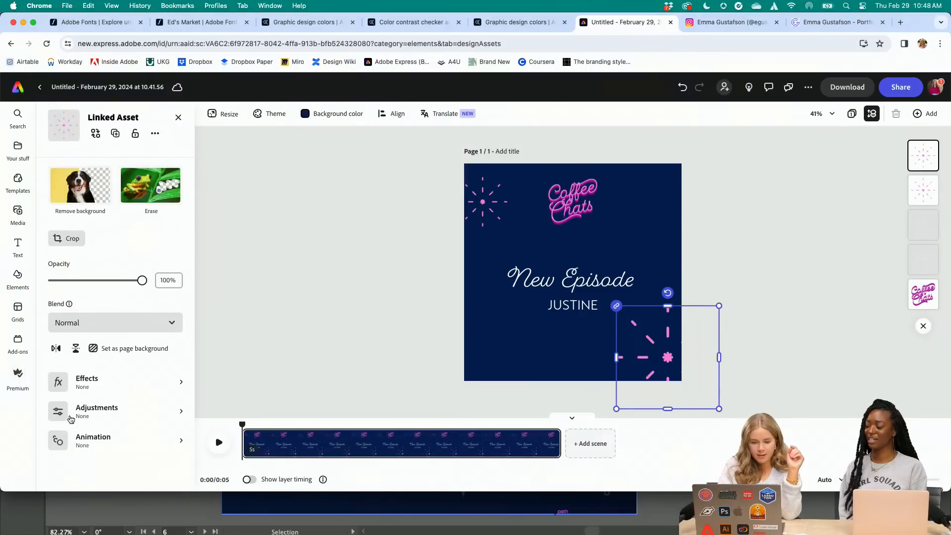
pyautogui.click(82, 440)
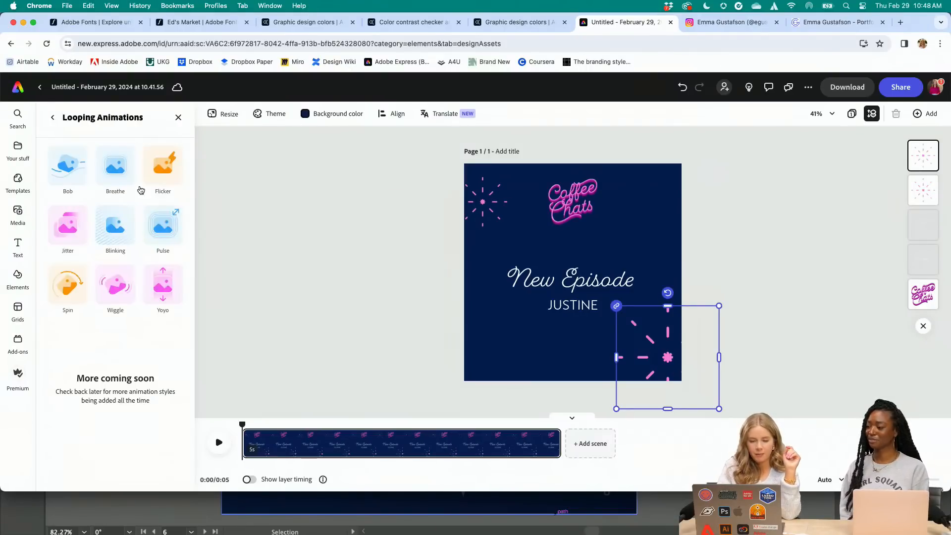
pyautogui.click(163, 225)
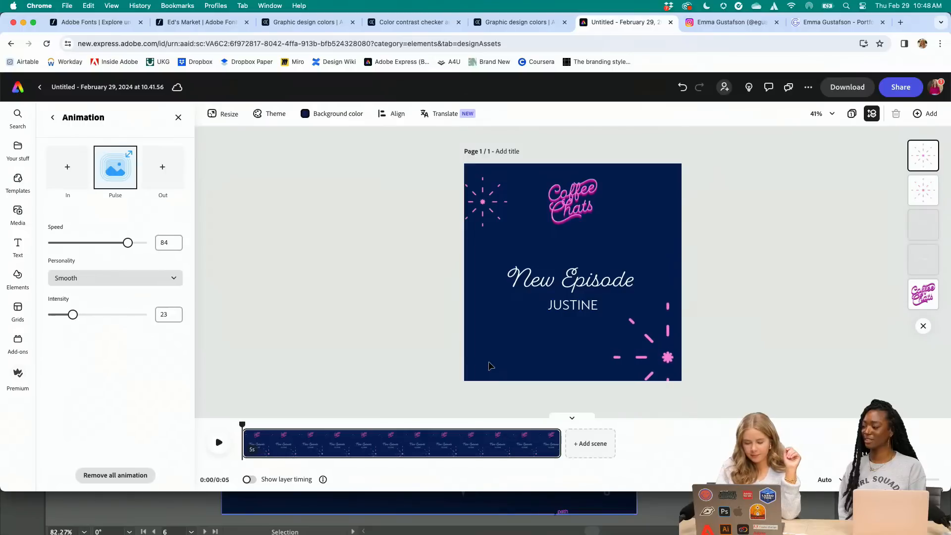
# Shorten the animated scene to 2.2 seconds and play it back
pyautogui.moveTo(243, 425); pyautogui.dragTo(360, 430)
pyautogui.click(315, 453)
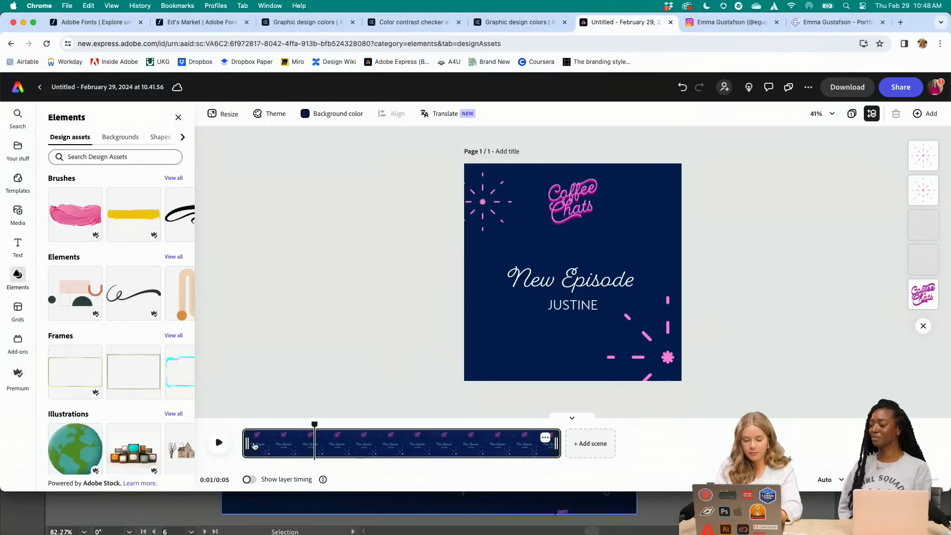
pyautogui.click(254, 446)
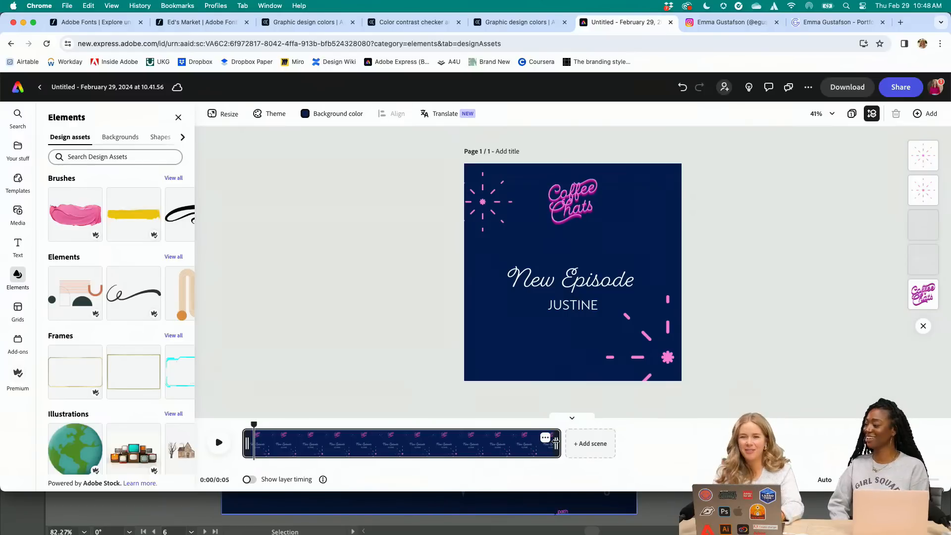
pyautogui.moveTo(556, 443); pyautogui.dragTo(382, 444)
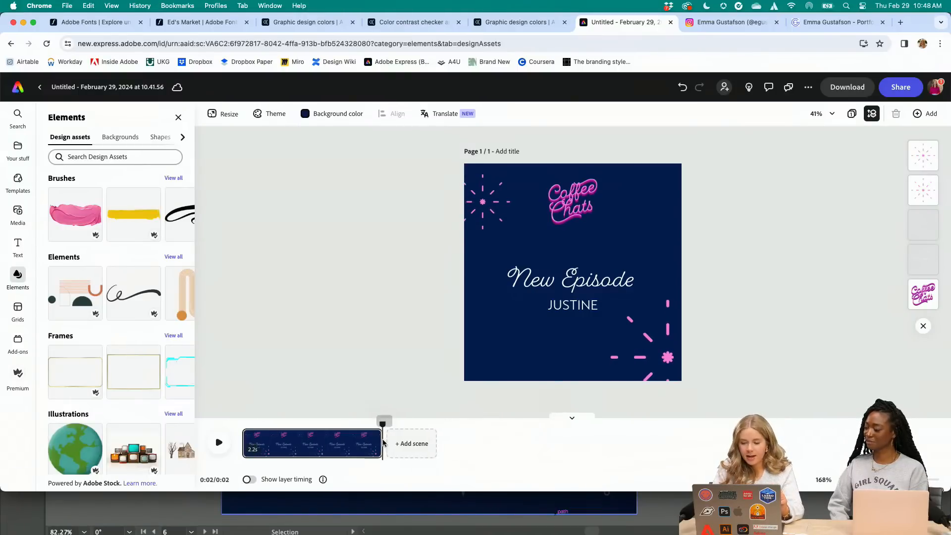
pyautogui.click(218, 442)
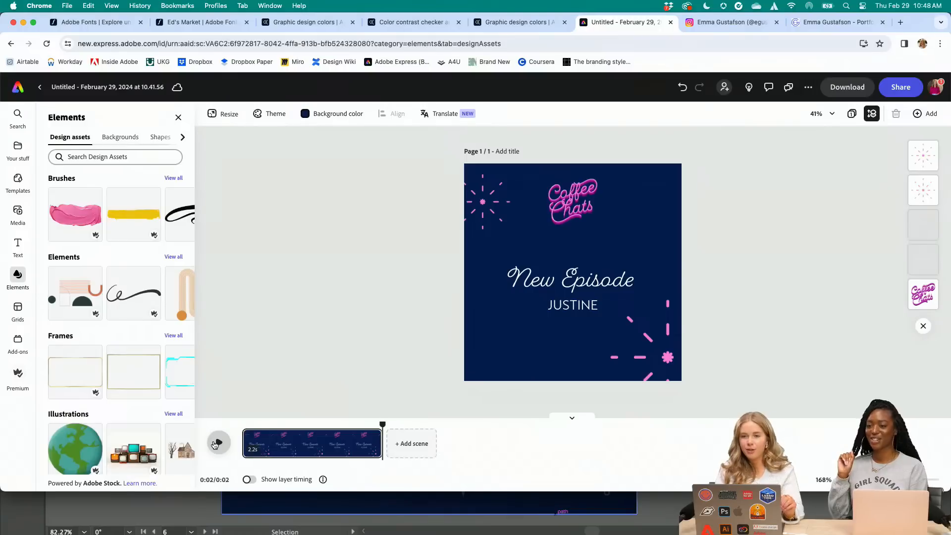
pyautogui.click(217, 443)
pyautogui.click(217, 443)
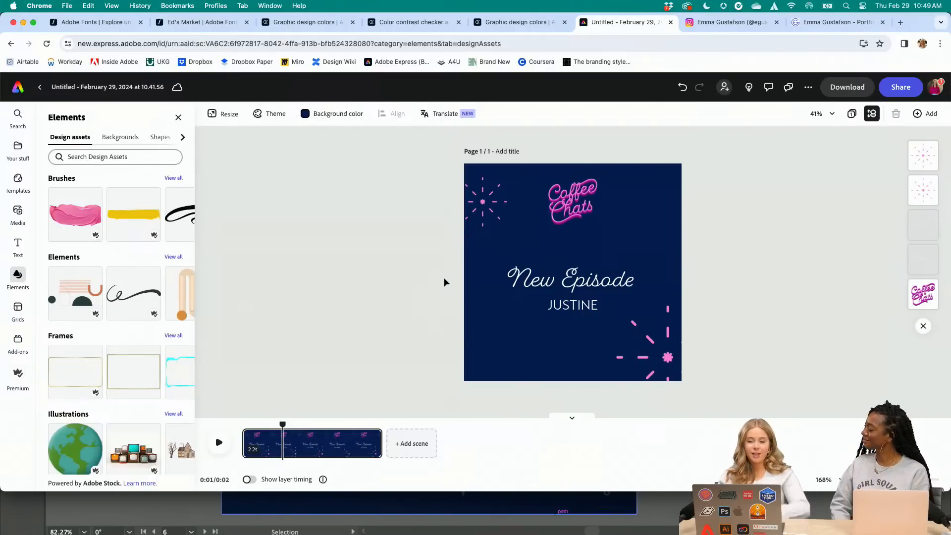
# Review the Coffee Chats artboards in Illustrator from text through 3D to color, and switch to the textured version in Photoshop
pyautogui.click(167, 517)
pyautogui.scroll(-8, 357, 264)
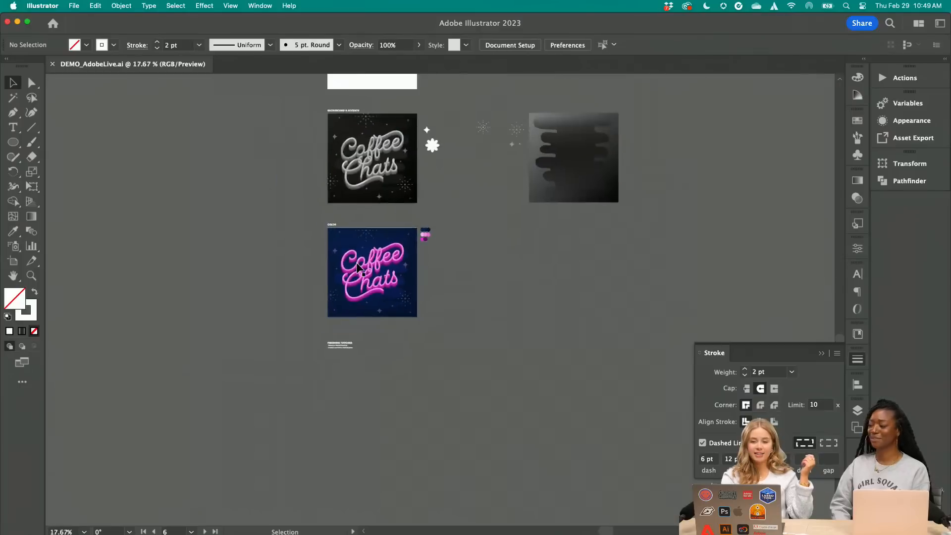
pyautogui.scroll(-4, 357, 268)
pyautogui.scroll(6, 357, 267)
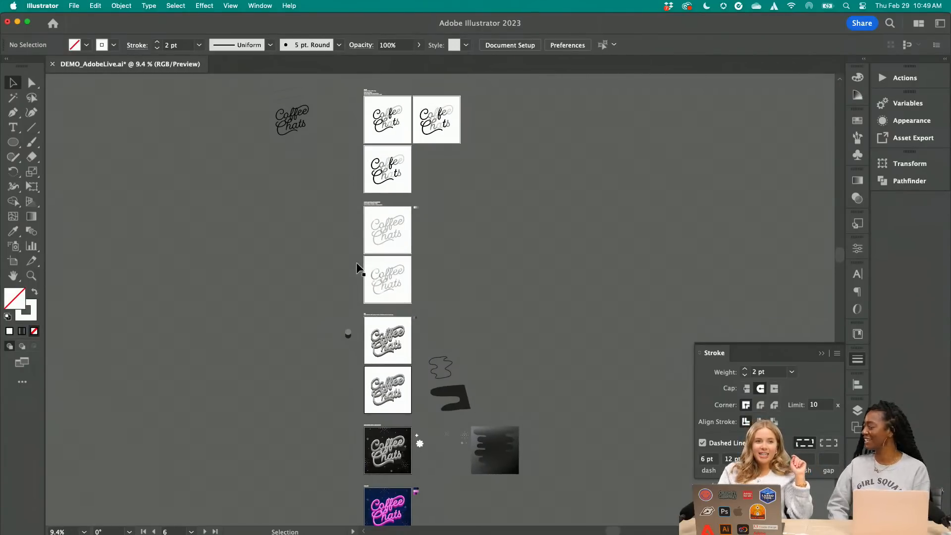
pyautogui.scroll(4, 374, 90)
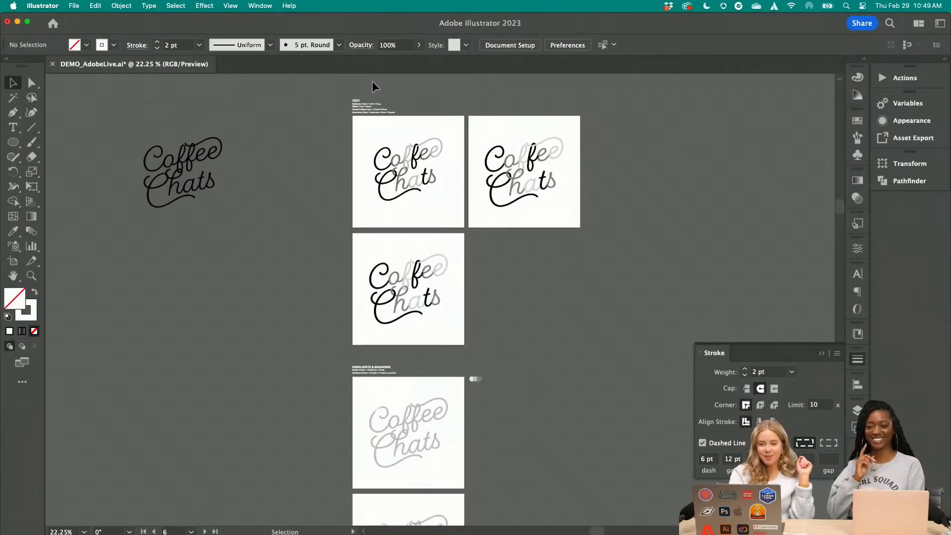
pyautogui.scroll(-2, 393, 154)
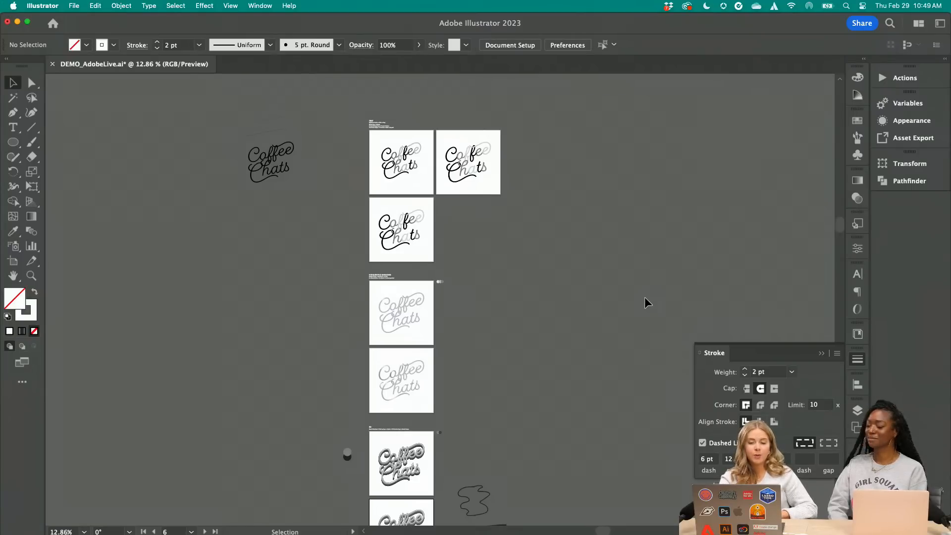
pyautogui.scroll(6, 471, 279)
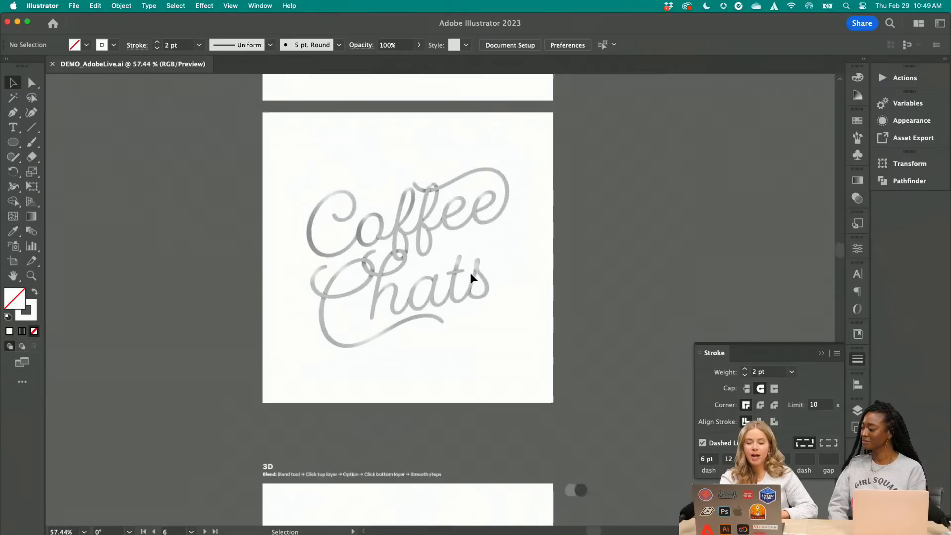
pyautogui.scroll(2, 471, 273)
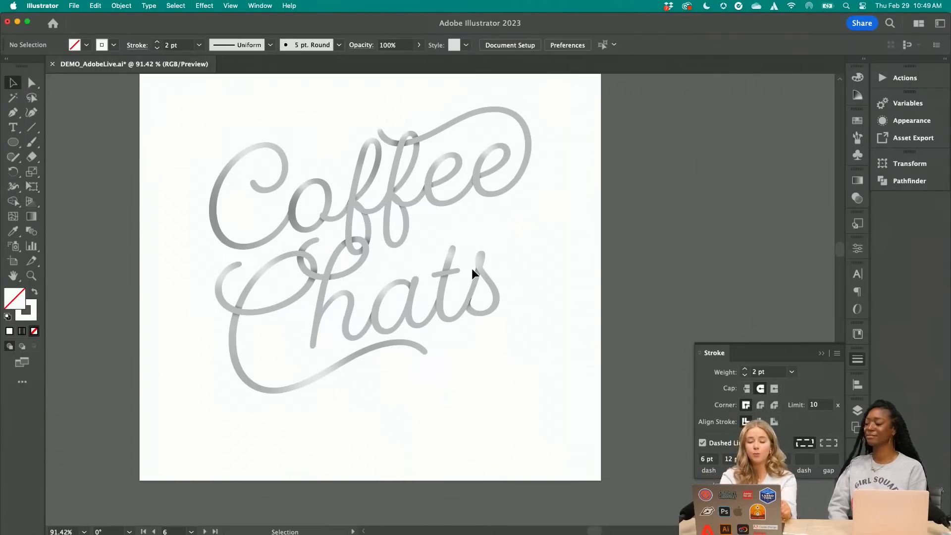
pyautogui.scroll(-3, 584, 322)
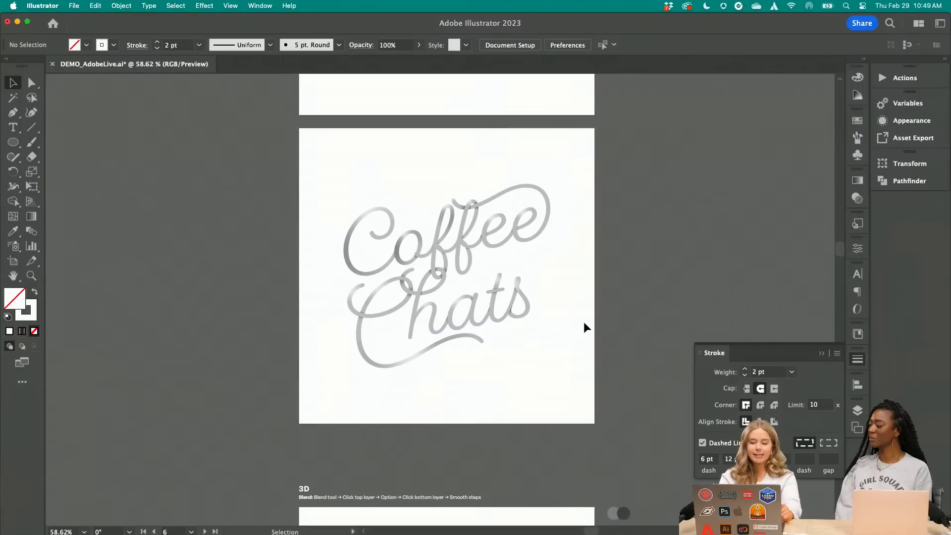
pyautogui.scroll(-10, 584, 323)
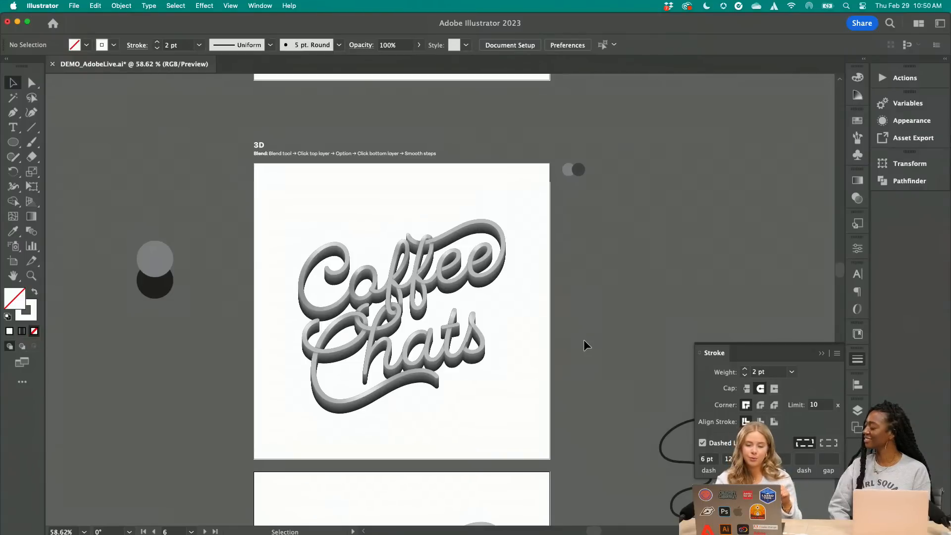
pyautogui.scroll(-15, 584, 340)
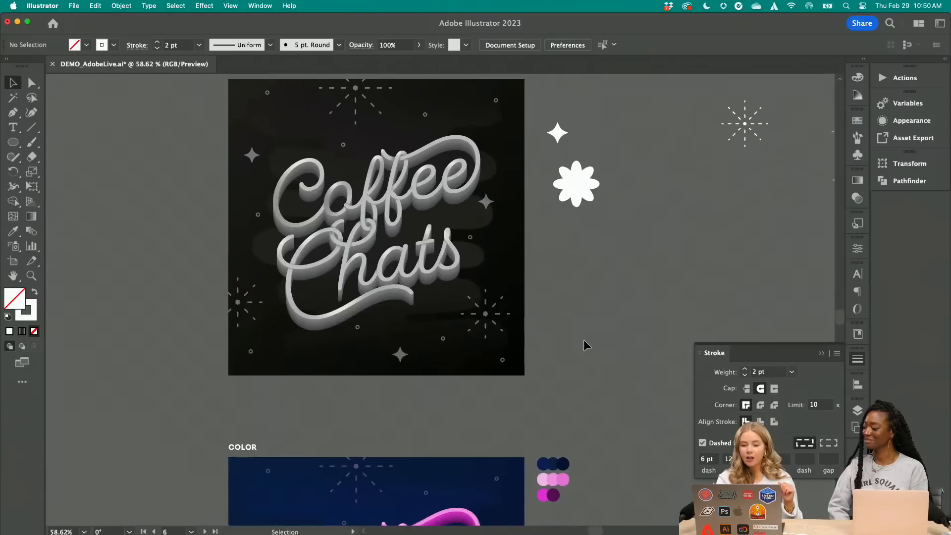
pyautogui.scroll(-10, 584, 341)
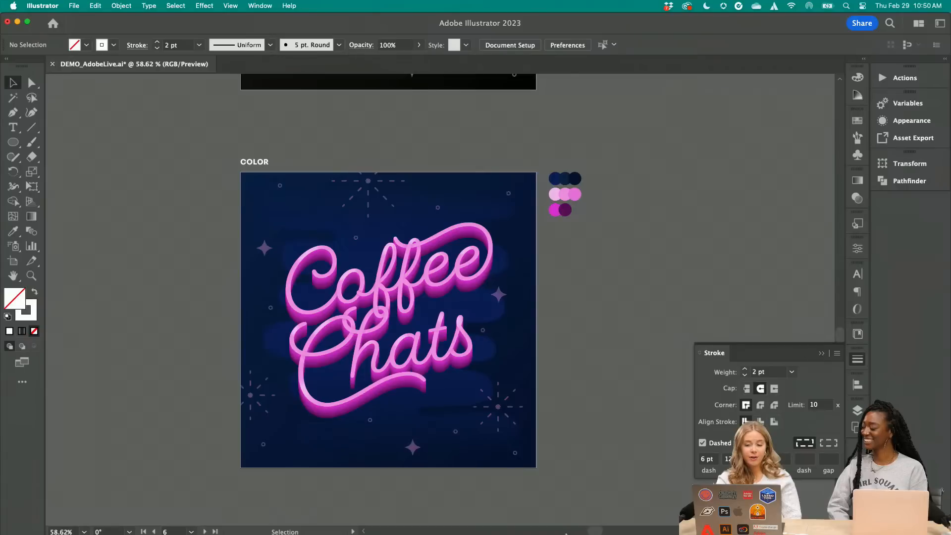
pyautogui.click(592, 511)
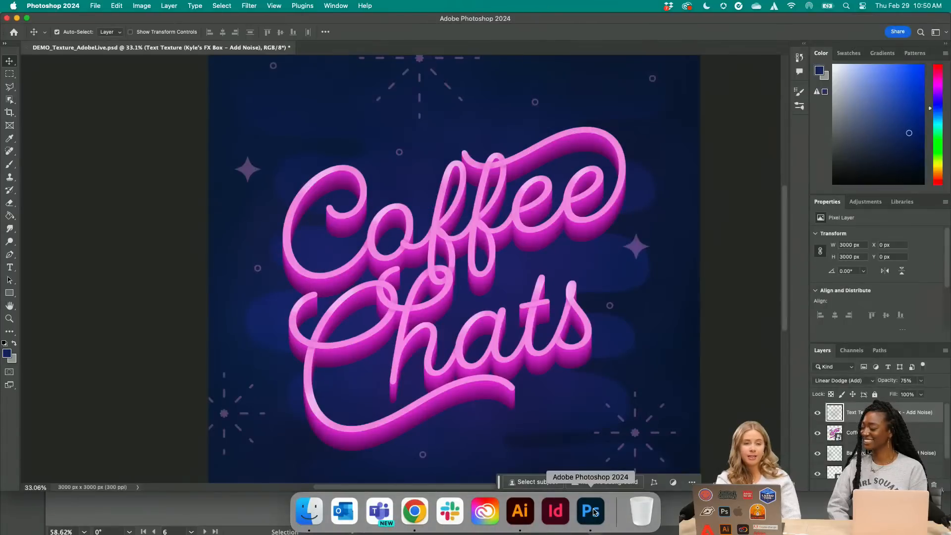
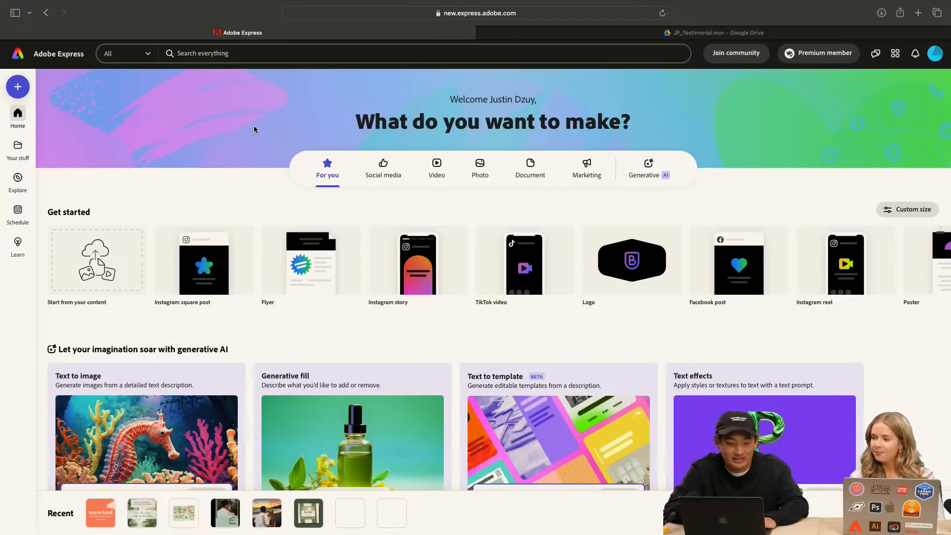
# Look over the home page's generative AI tools, suggested quick actions and popular templates
pyautogui.scroll(-3, 371, 248)
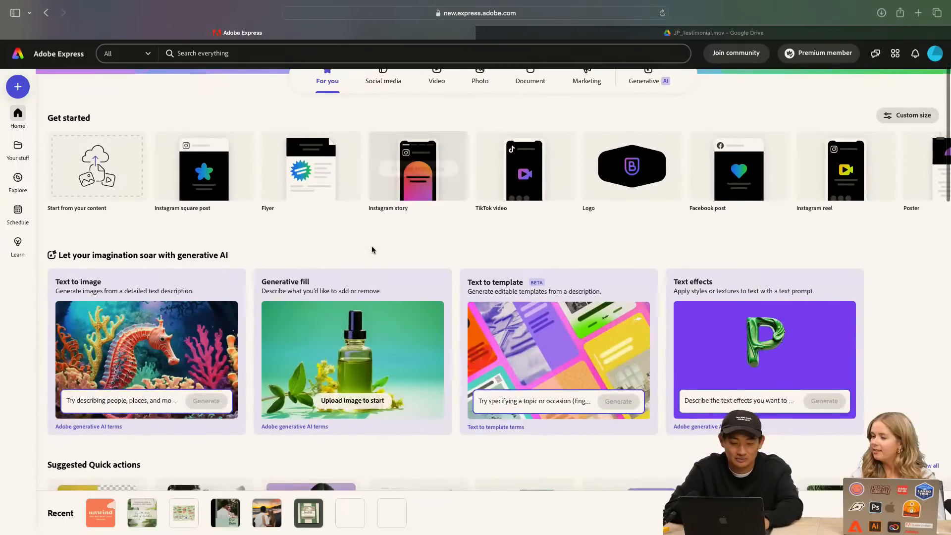
pyautogui.scroll(-1, 373, 249)
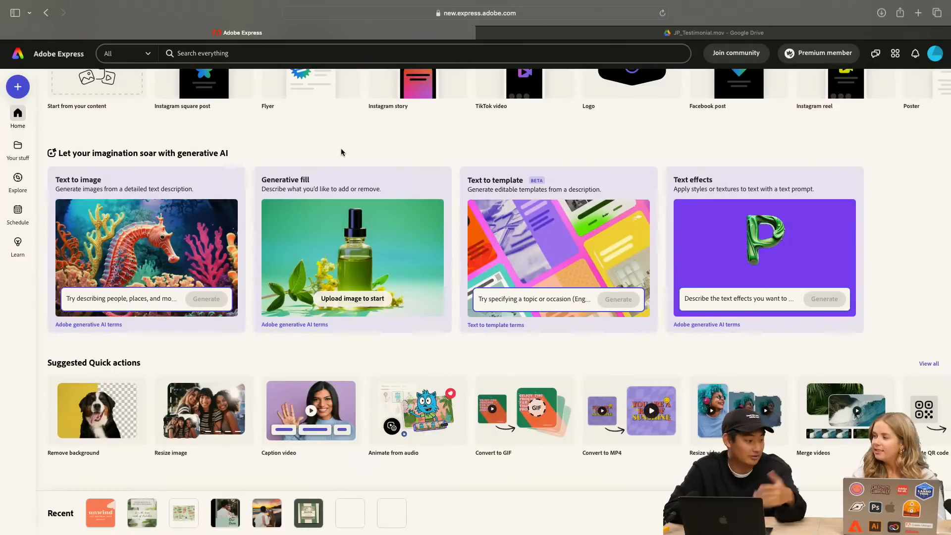
pyautogui.scroll(-2, 341, 153)
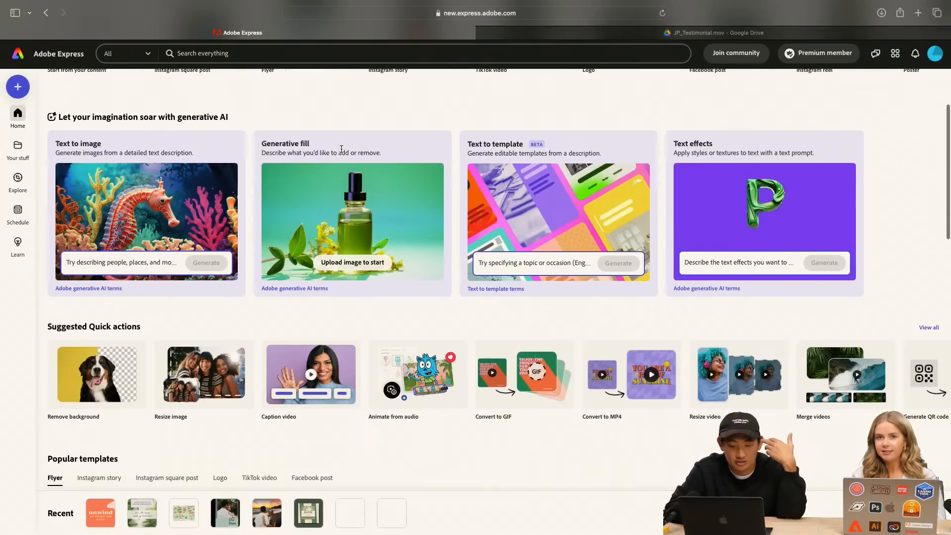
pyautogui.scroll(-2, 341, 148)
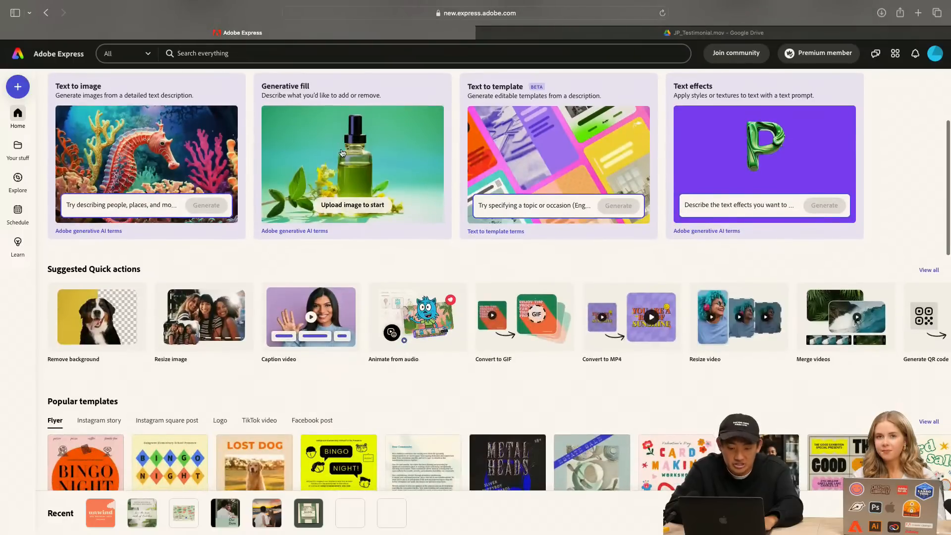
pyautogui.scroll(5, 342, 151)
pyautogui.scroll(2, 341, 152)
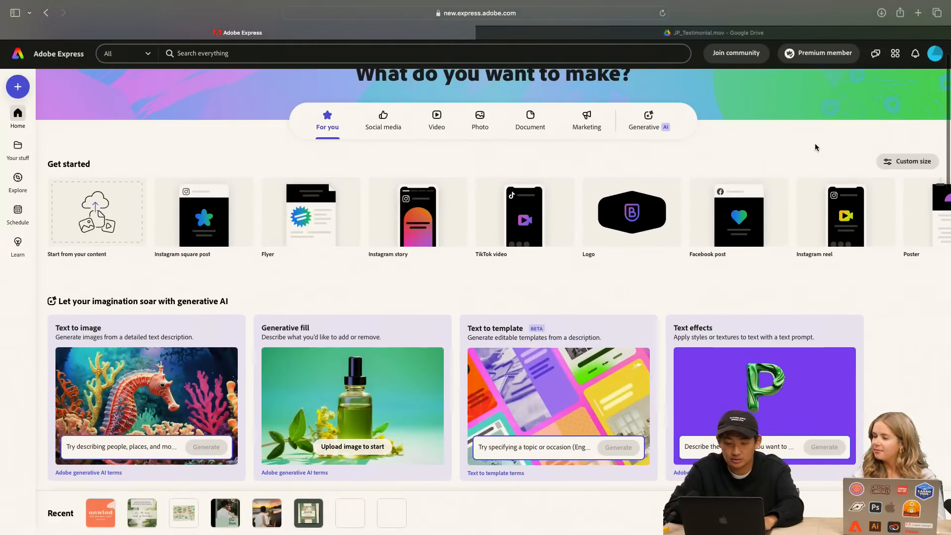
pyautogui.scroll(-5, 582, 294)
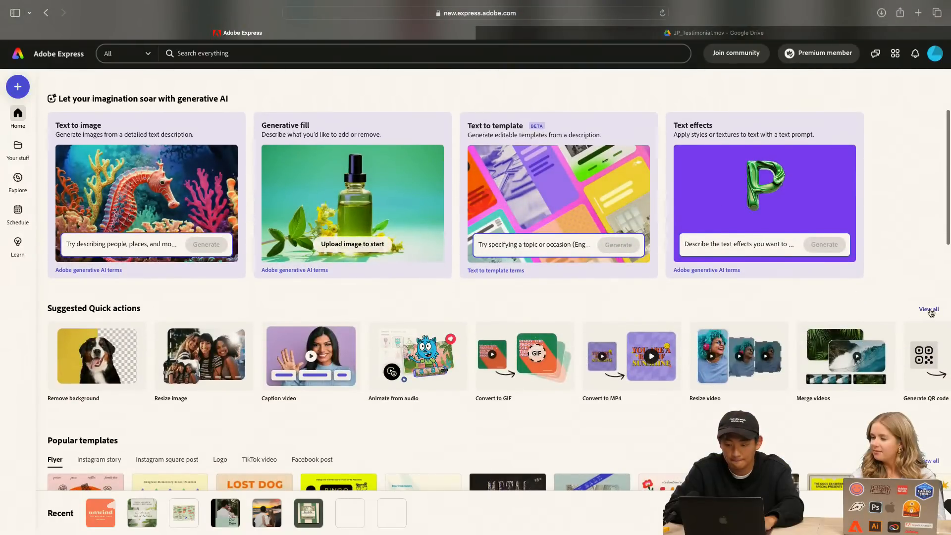
# Start the Edit text & images quick action and upload the Unwind 2023 Retreat 2023.pdf deck
pyautogui.click(924, 311)
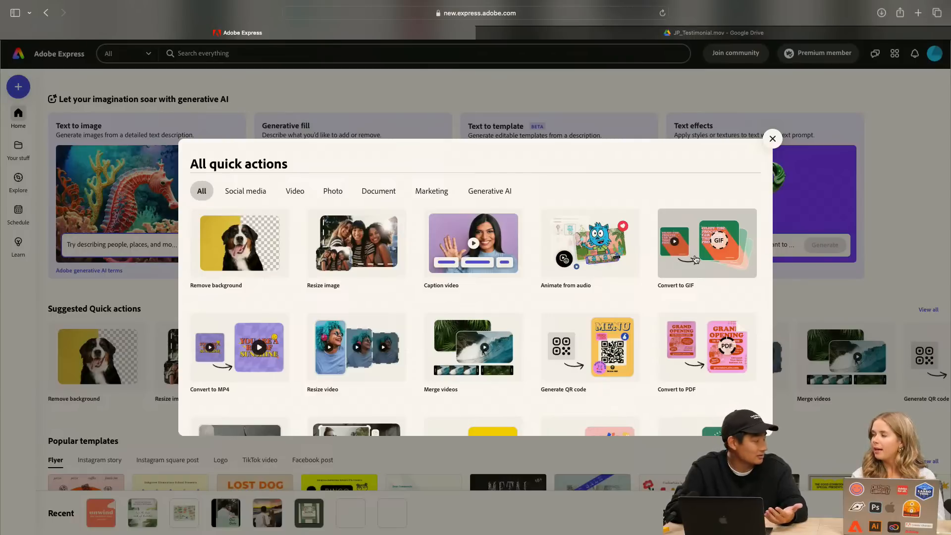
pyautogui.scroll(-3, 580, 267)
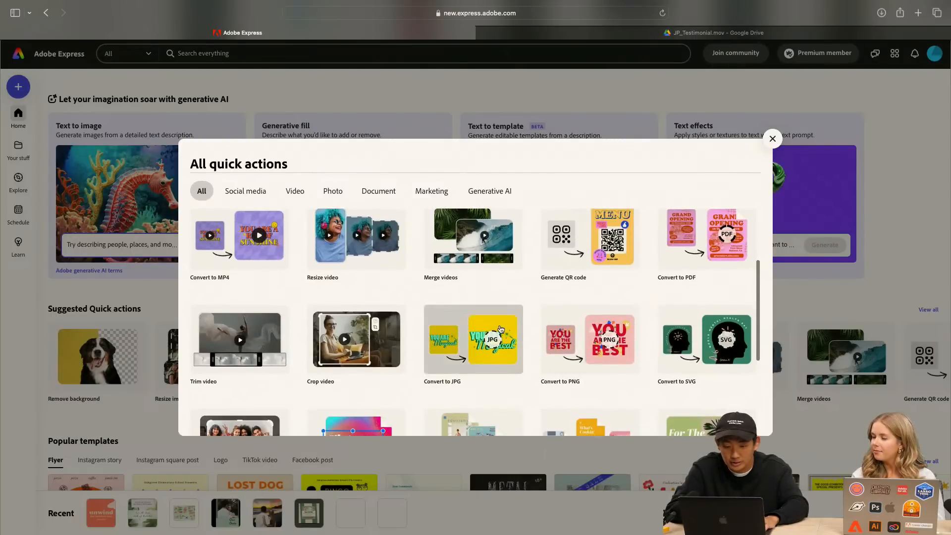
pyautogui.scroll(-3, 495, 342)
pyautogui.press('Escape')
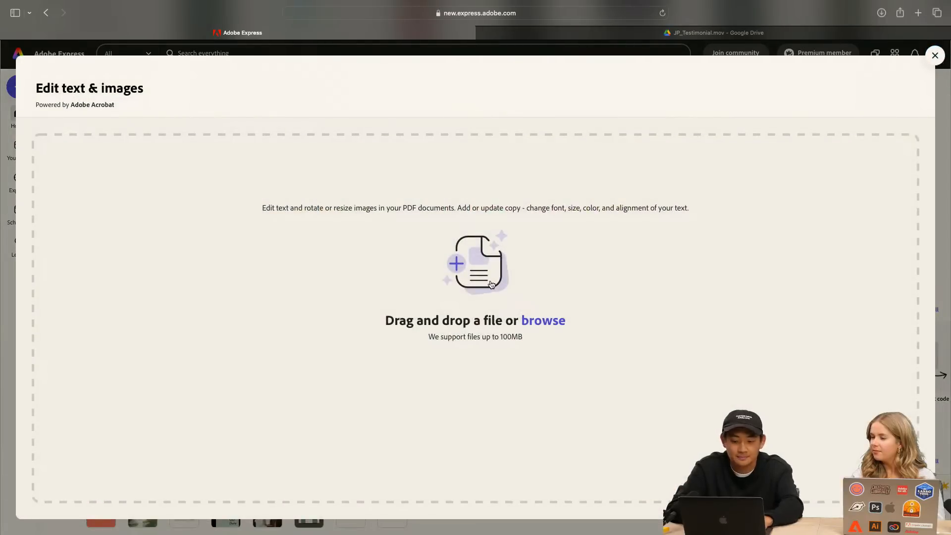
pyautogui.click(492, 284)
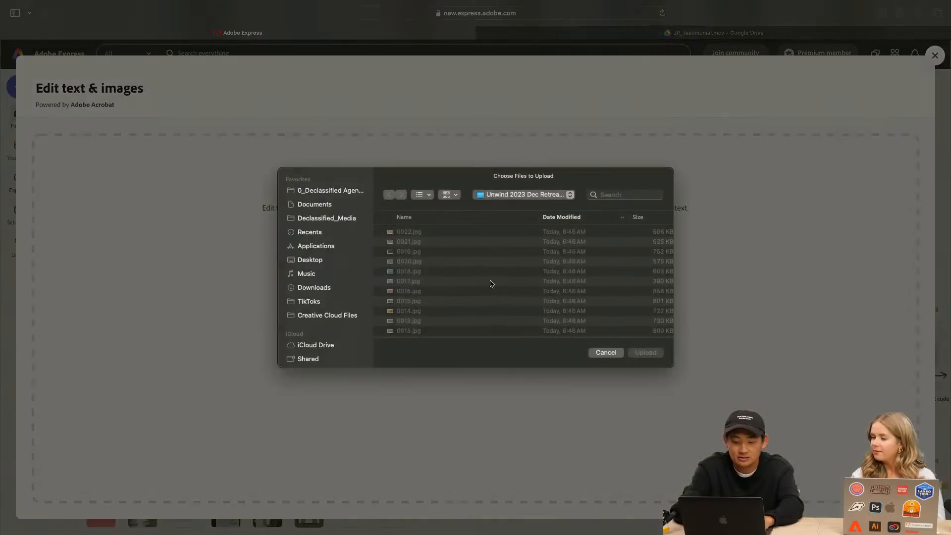
pyautogui.click(623, 194)
pyautogui.write('unwind')
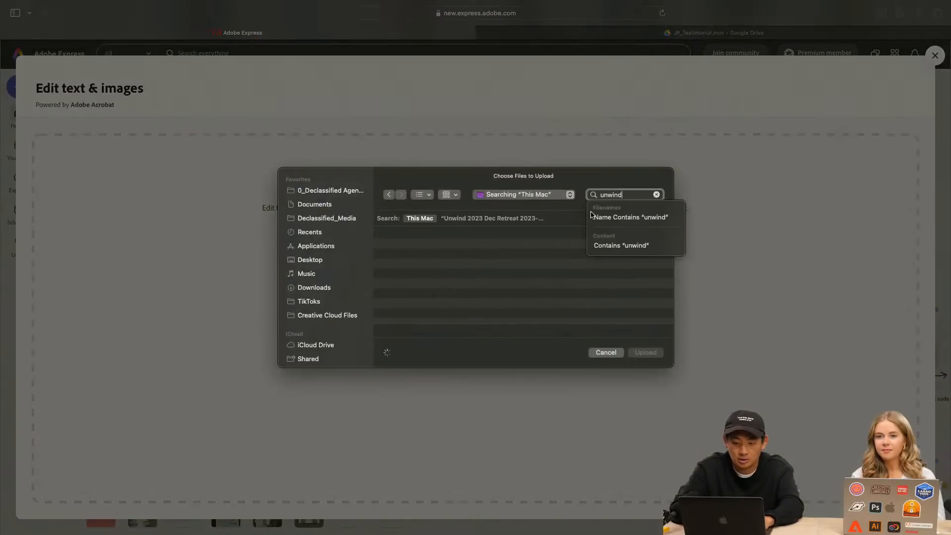
pyautogui.click(503, 248)
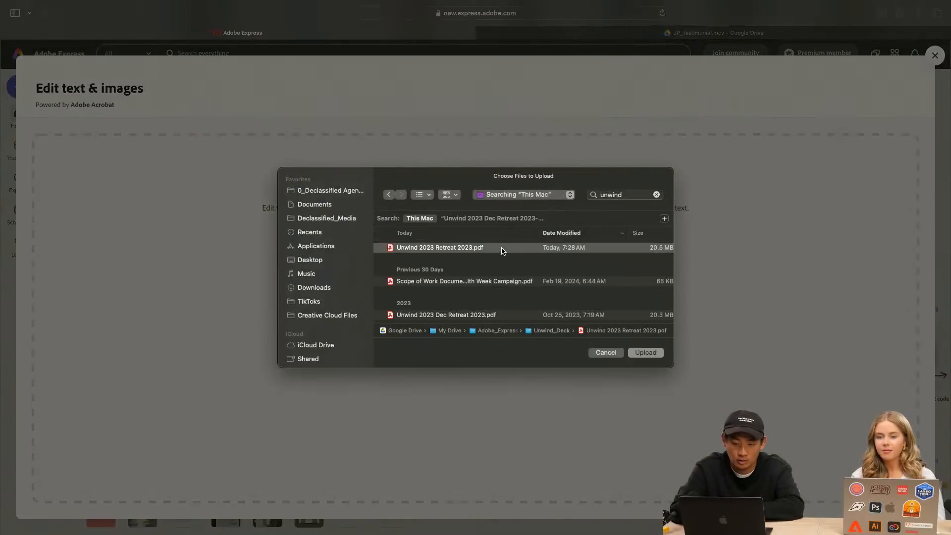
pyautogui.click(651, 355)
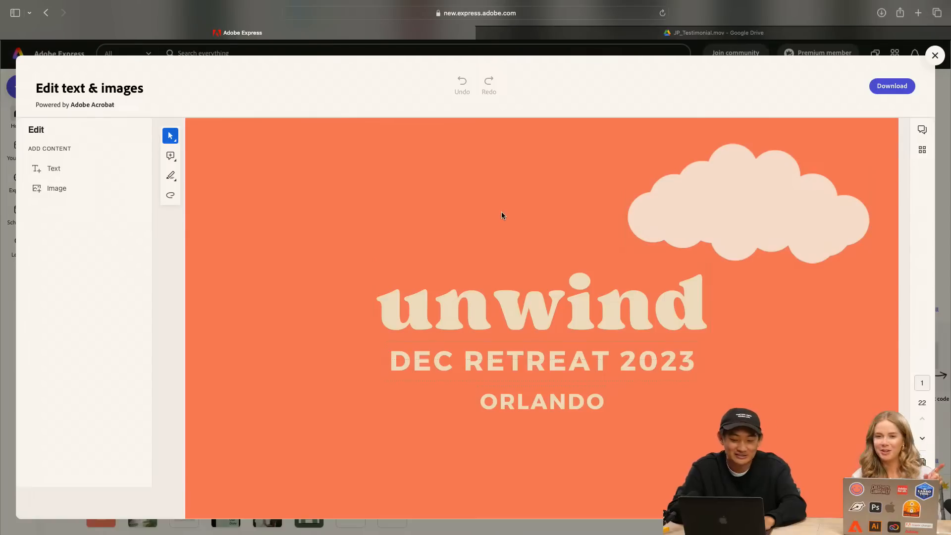
# Delete the "DEC RETREAT 2023" text line from the cover page
pyautogui.tripleClick(620, 365)
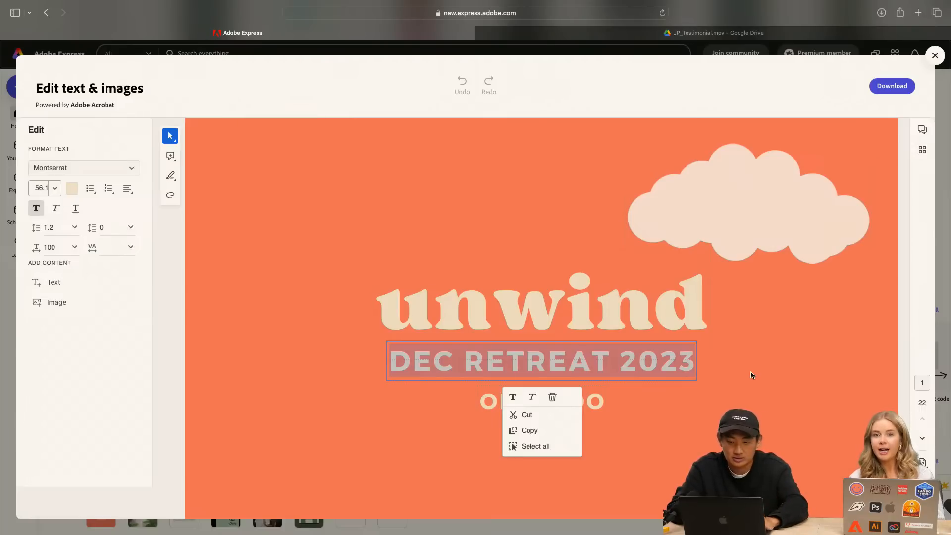
pyautogui.click(705, 185)
pyautogui.click(567, 307)
pyautogui.click(621, 369)
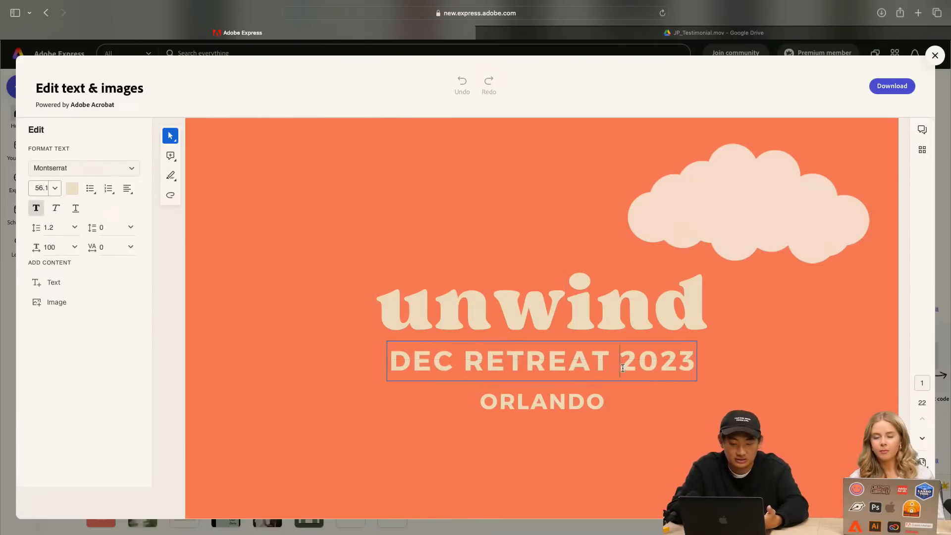
pyautogui.tripleClick(664, 361)
pyautogui.press('BackSpace')
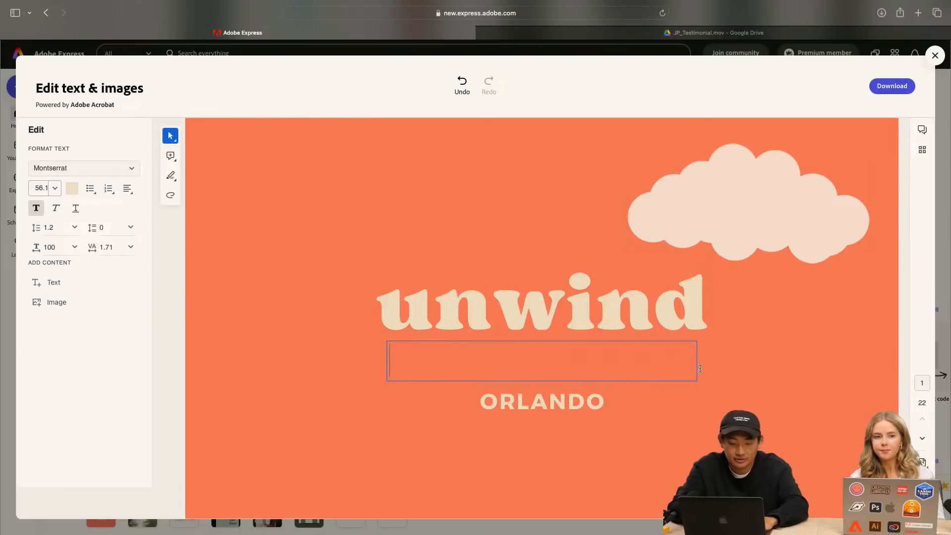
pyautogui.click(796, 388)
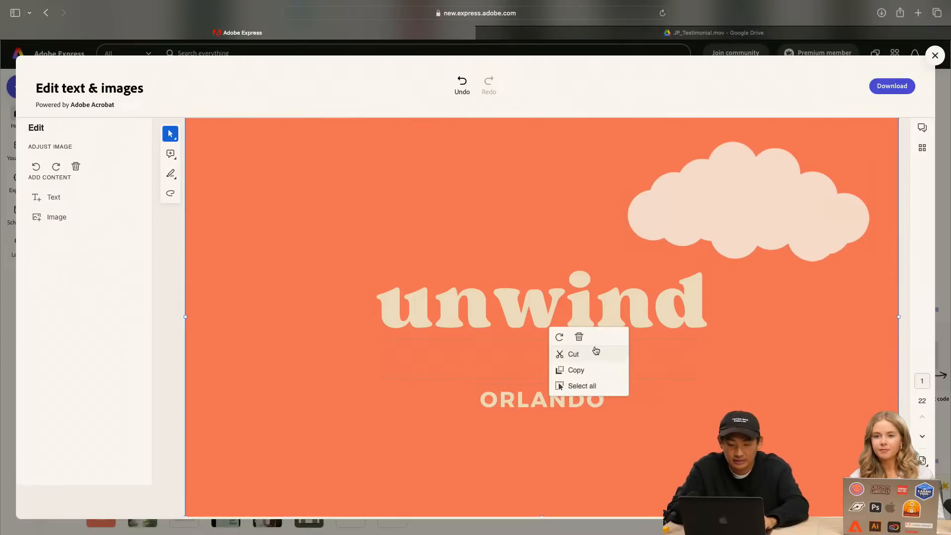
pyautogui.click(577, 338)
pyautogui.press('super+z')
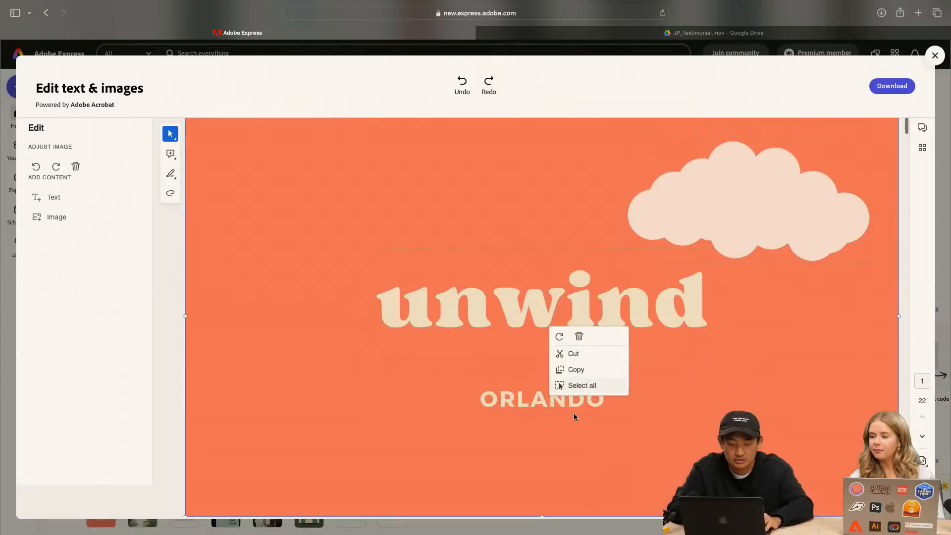
# Move the "ORLANDO" text up so it sits directly beneath the unwind title on the cover
pyautogui.click(494, 392)
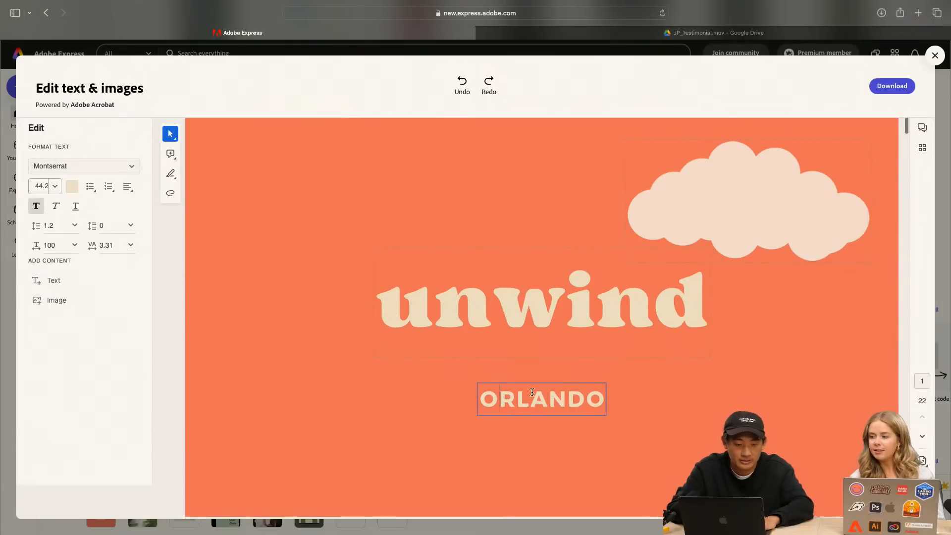
pyautogui.moveTo(543, 382); pyautogui.dragTo(543, 358)
pyautogui.click(540, 358)
pyautogui.click(578, 388)
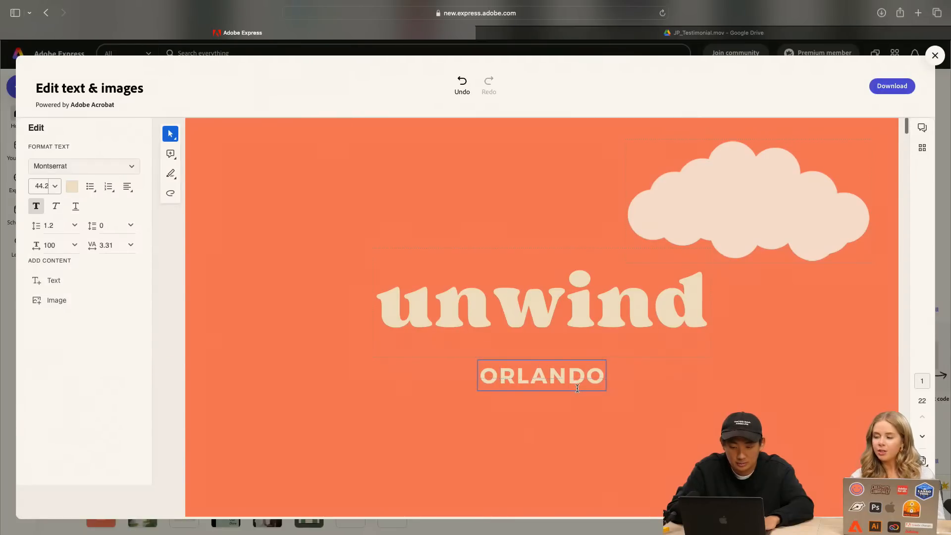
pyautogui.moveTo(543, 358); pyautogui.dragTo(541, 343)
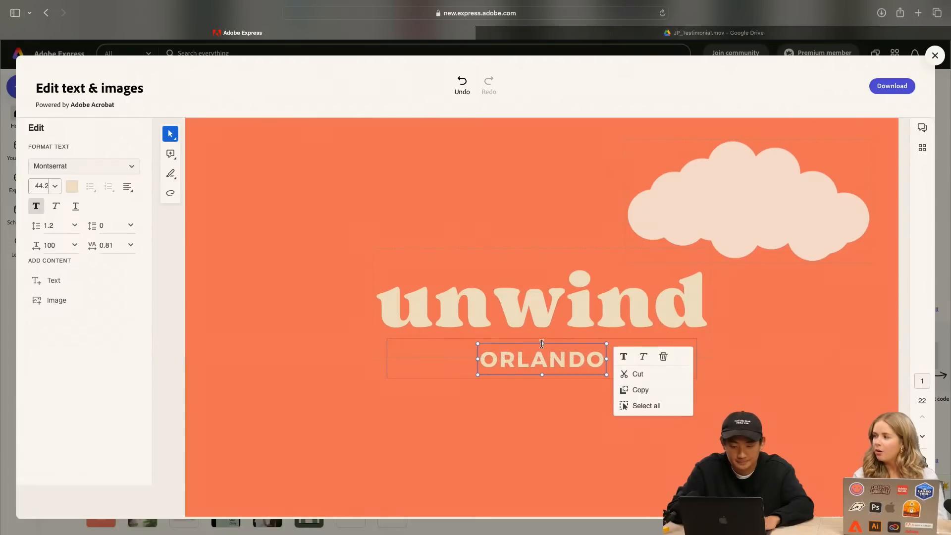
pyautogui.click(587, 430)
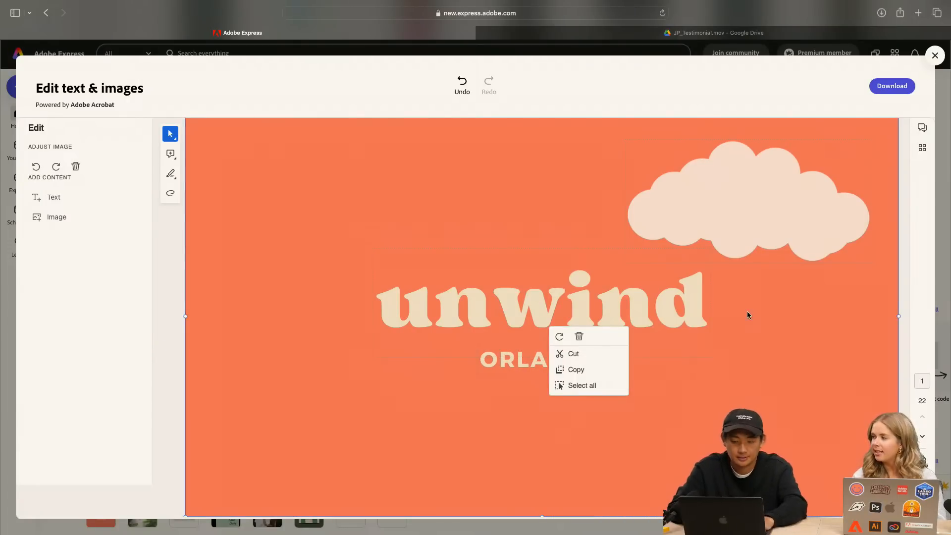
# Go to page 2 and select parts of the daisy, the body paragraph and the sushi to check which elements are editable
pyautogui.click(923, 438)
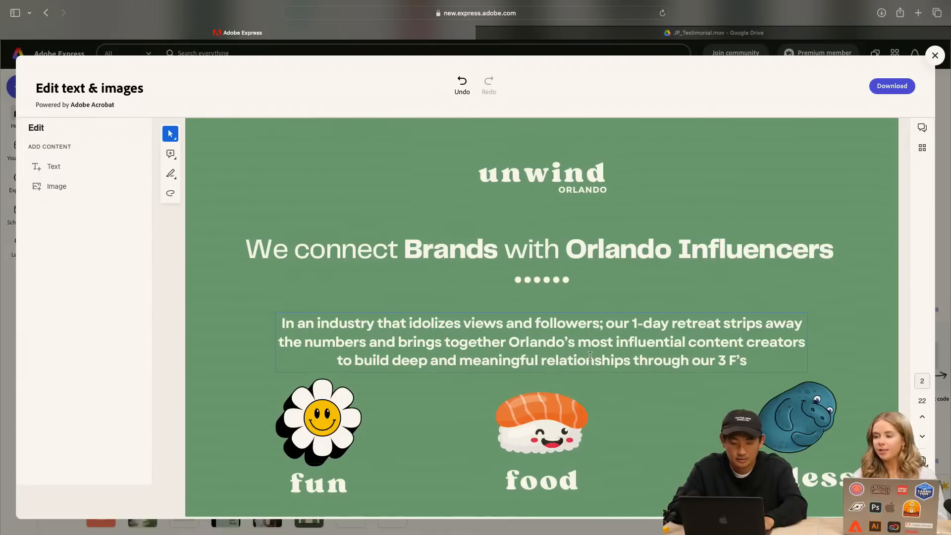
pyautogui.click(330, 412)
pyautogui.click(317, 414)
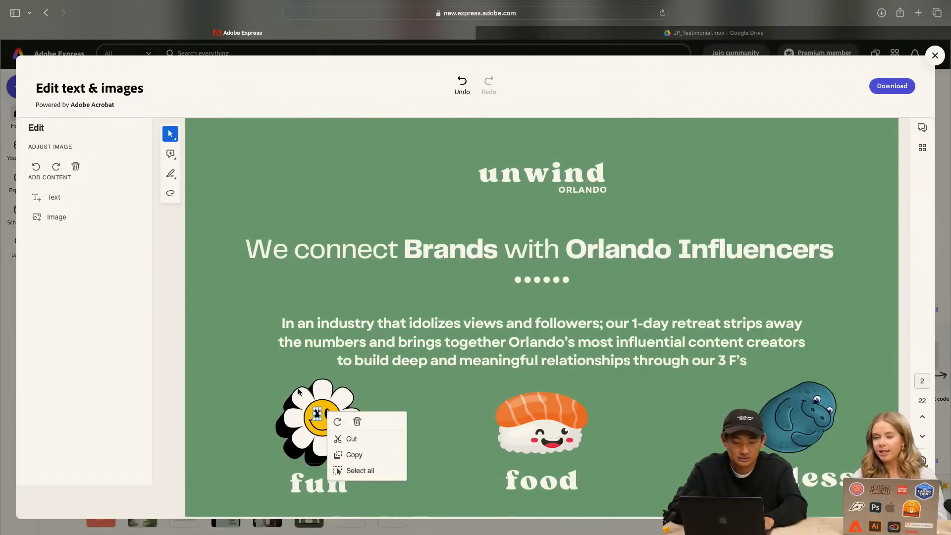
pyautogui.click(595, 353)
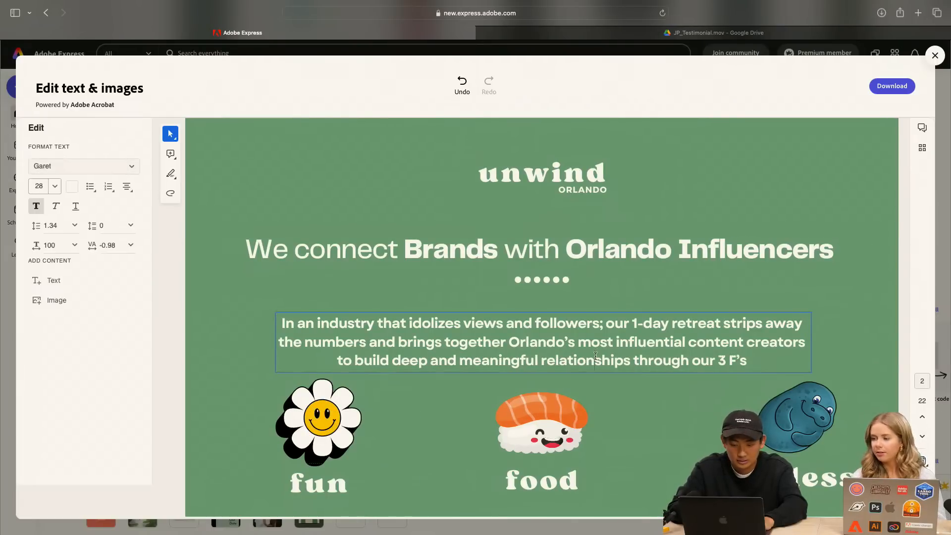
pyautogui.click(572, 422)
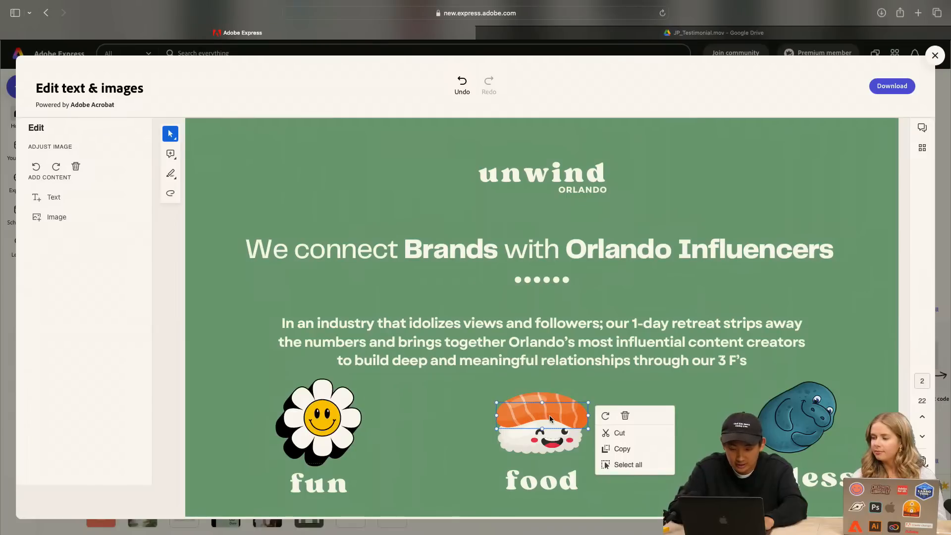
pyautogui.click(566, 429)
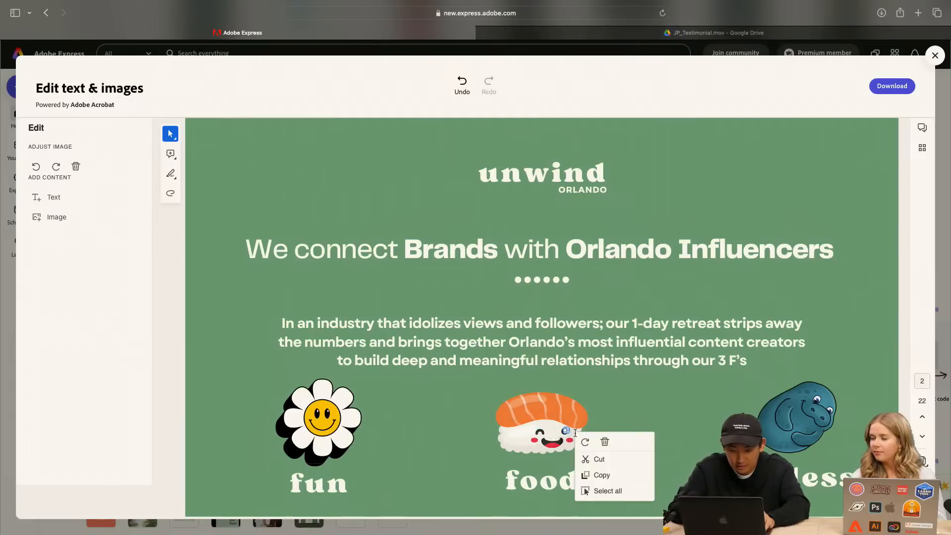
pyautogui.scroll(-5, 603, 445)
pyautogui.scroll(5, 603, 444)
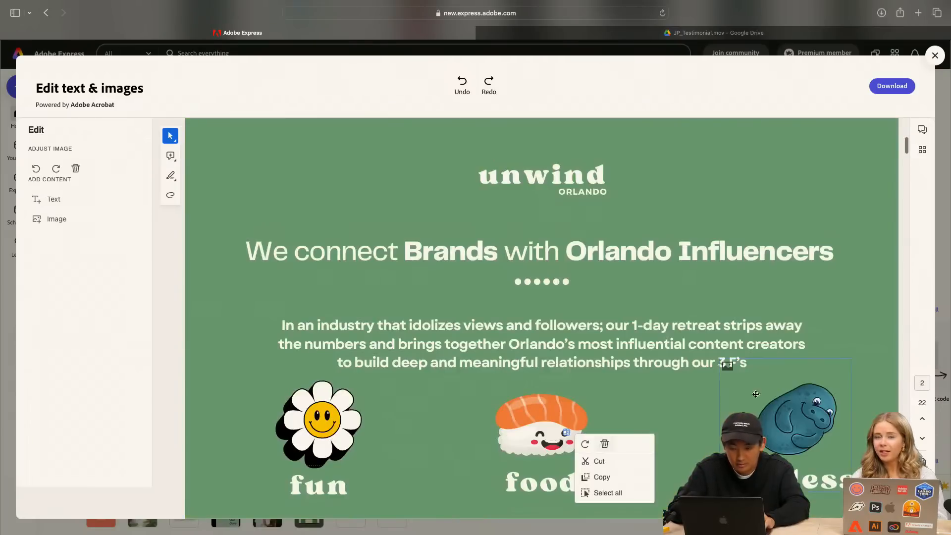
# Delete the manatee illustration on page 2 and, piece by piece, the smiling daisy above "fun"
pyautogui.click(771, 370)
pyautogui.click(453, 417)
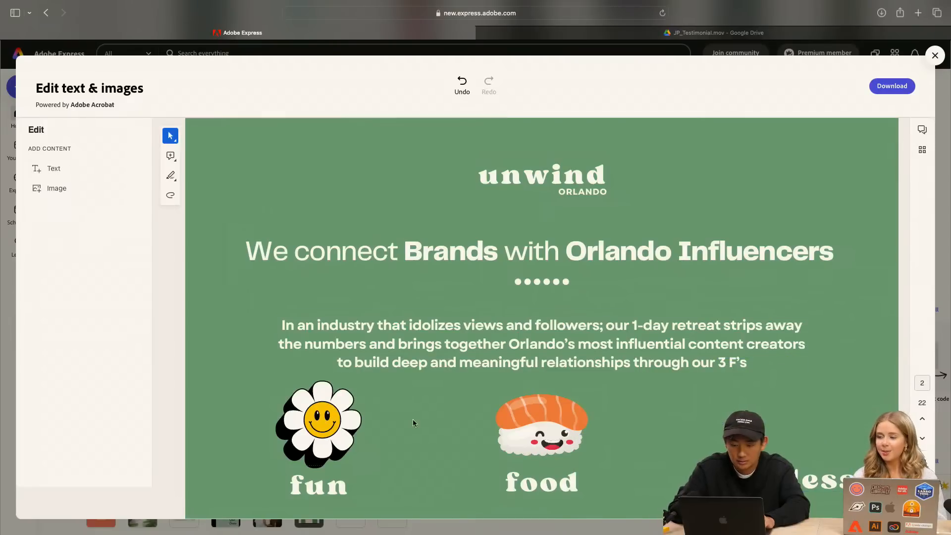
pyautogui.click(322, 420)
pyautogui.press('Delete')
pyautogui.click(326, 423)
pyautogui.press('Delete')
pyautogui.click(328, 417)
pyautogui.press('Delete')
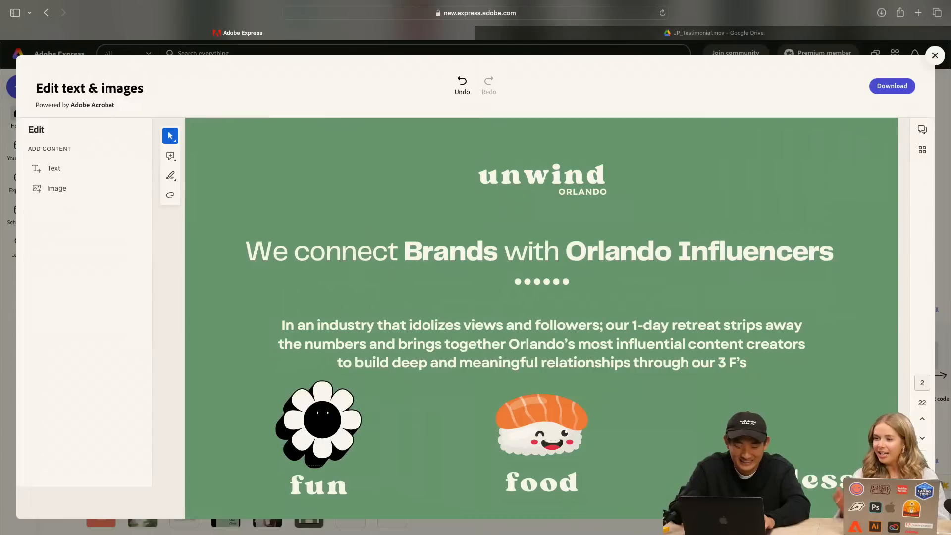
pyautogui.click(317, 413)
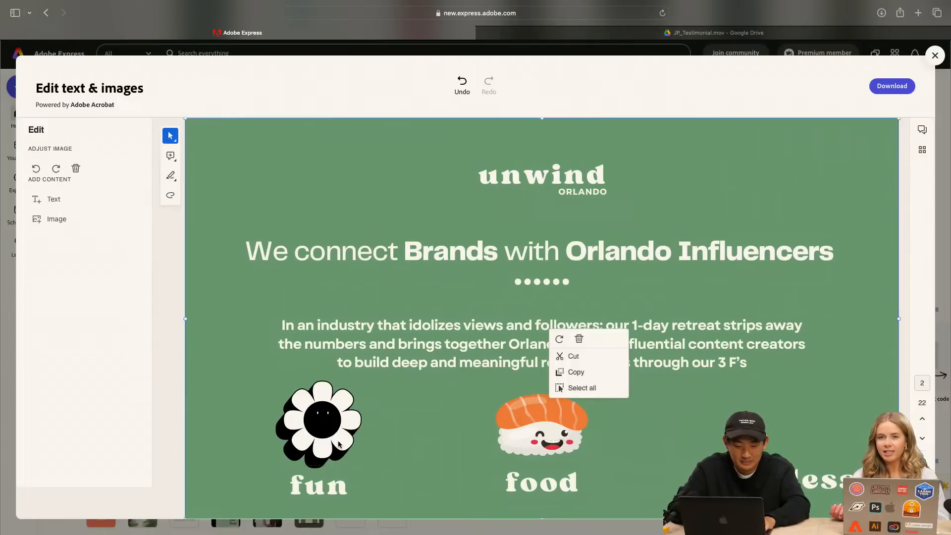
pyautogui.click(332, 417)
pyautogui.press('Delete')
pyautogui.click(318, 418)
pyautogui.press('Delete')
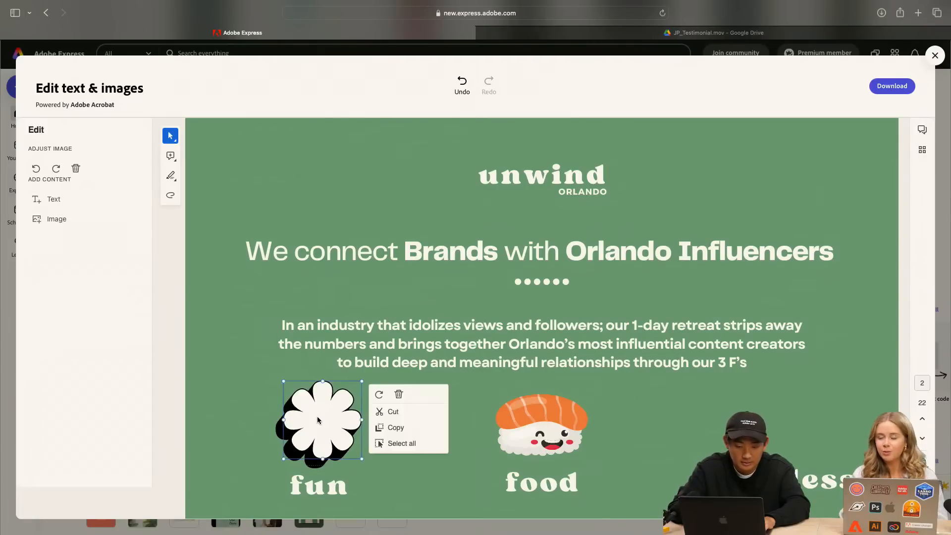
pyautogui.click(317, 417)
pyautogui.press('Delete')
pyautogui.click(317, 418)
pyautogui.press('Delete')
pyautogui.click(316, 413)
pyautogui.press('Delete')
pyautogui.click(327, 414)
pyautogui.press('Delete')
# Delete the sushi's orange salmon topping and its stripes above "food" on page 2, piece by piece
pyautogui.click(527, 417)
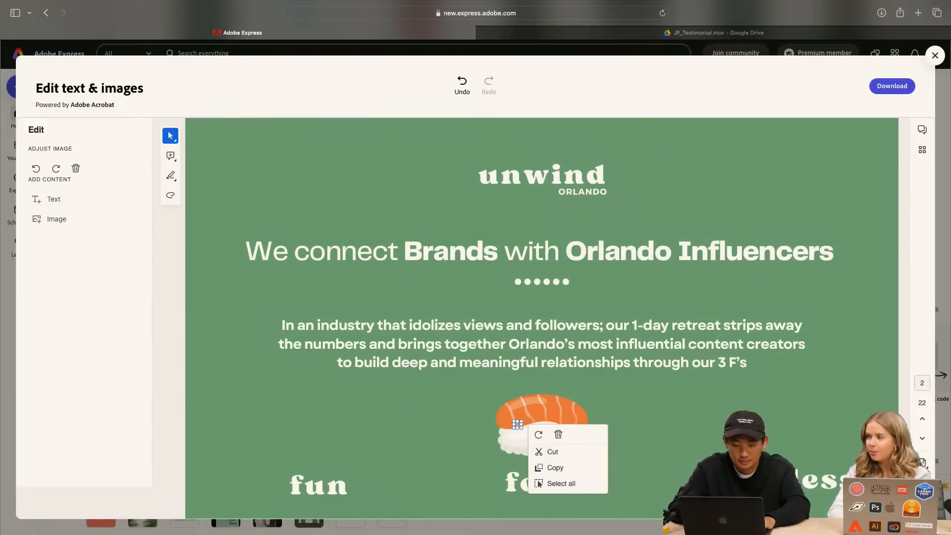
pyautogui.press('Delete')
pyautogui.click(516, 406)
pyautogui.press('Delete')
pyautogui.click(521, 402)
pyautogui.press('Delete')
pyautogui.click(523, 405)
pyautogui.press('Delete')
pyautogui.click(525, 400)
pyautogui.press('Delete')
pyautogui.click(543, 403)
pyautogui.press('Delete')
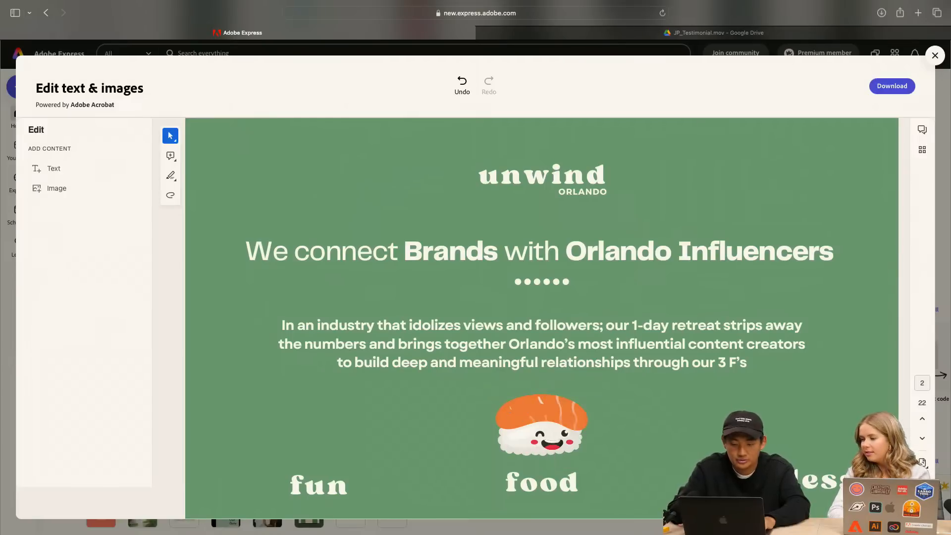
pyautogui.click(544, 417)
pyautogui.press('Delete')
pyautogui.click(532, 419)
pyautogui.press('Delete')
pyautogui.click(508, 407)
pyautogui.press('Delete')
pyautogui.click(543, 400)
pyautogui.press('Delete')
pyautogui.click(563, 409)
pyautogui.press('Delete')
pyautogui.click(562, 411)
pyautogui.press('Delete')
pyautogui.click(574, 413)
pyautogui.press('Delete')
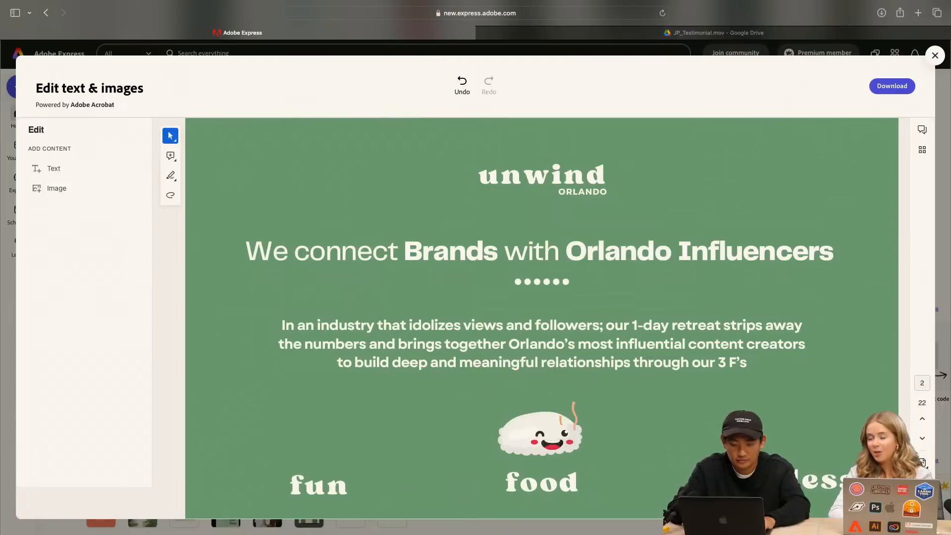
pyautogui.click(574, 404)
pyautogui.press('Delete')
pyautogui.click(561, 423)
pyautogui.press('Delete')
# Delete the sushi's white rice shapes and the parts on the face's left side, one piece at a time
pyautogui.click(543, 420)
pyautogui.press('Delete')
pyautogui.click(548, 432)
pyautogui.press('Delete')
pyautogui.click(518, 437)
pyautogui.press('BackSpace')
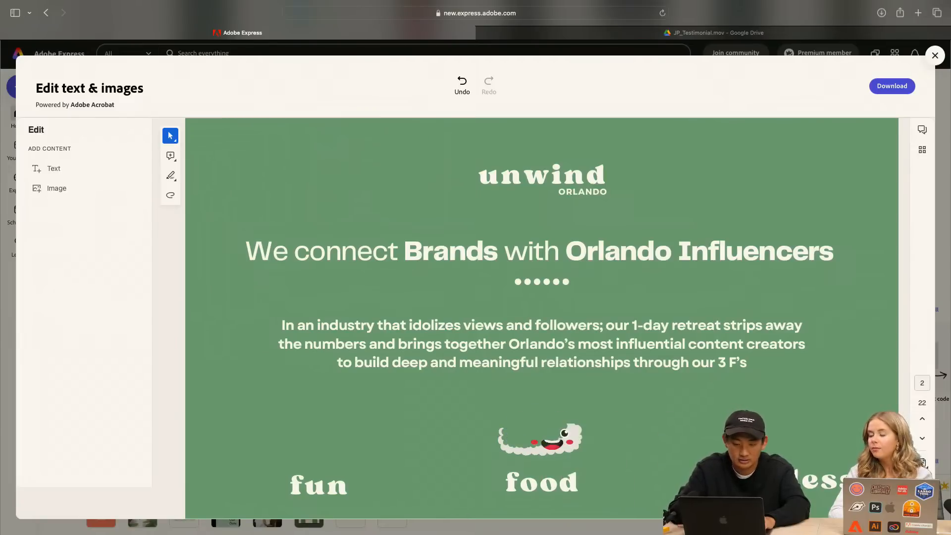
pyautogui.click(535, 444)
pyautogui.press('BackSpace')
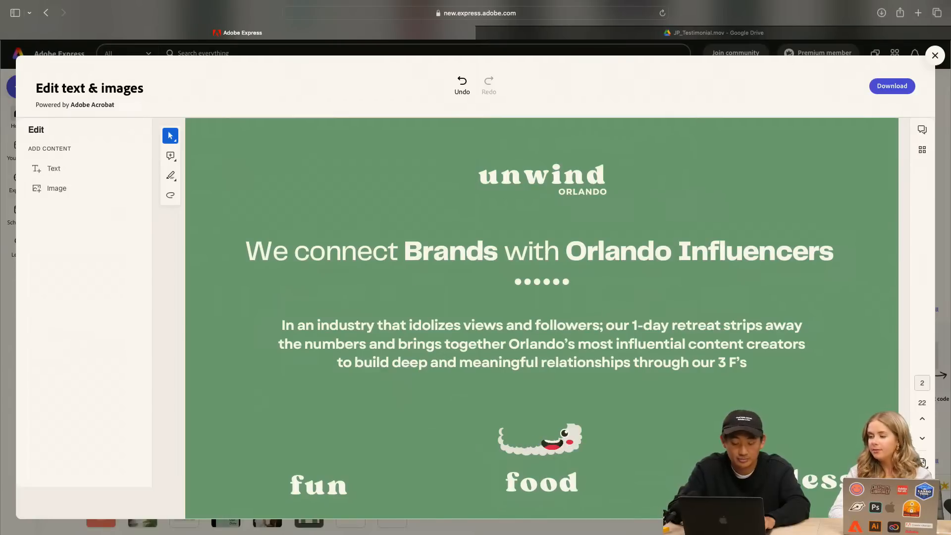
pyautogui.click(539, 452)
pyautogui.press('BackSpace')
pyautogui.click(546, 450)
pyautogui.press('BackSpace')
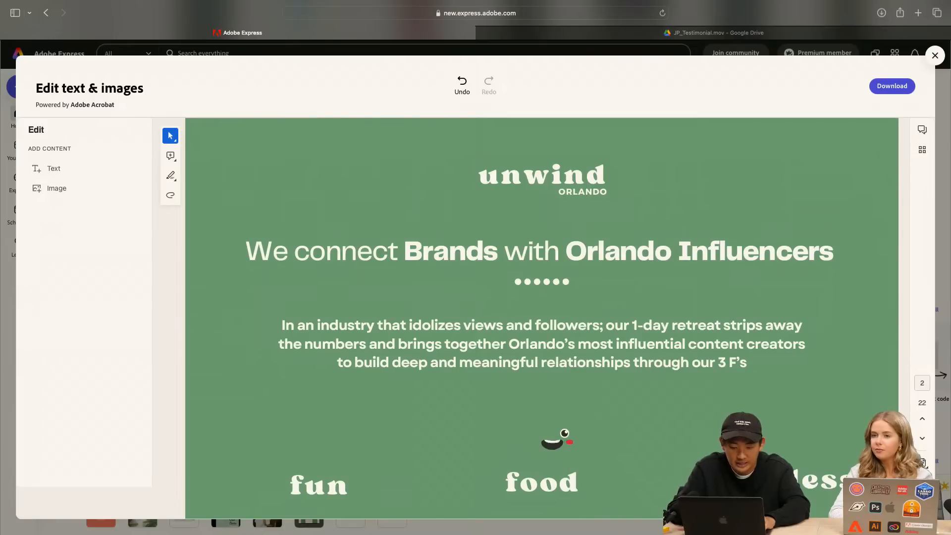
# Delete the remaining sushi face parts above "food": the mouth, cheek and eye
pyautogui.click(551, 442)
pyautogui.press('BackSpace')
pyautogui.click(551, 443)
pyautogui.click(552, 442)
pyautogui.press('BackSpace')
pyautogui.click(553, 442)
pyautogui.press('BackSpace')
pyautogui.click(572, 442)
pyautogui.press('BackSpace')
pyautogui.click(566, 433)
pyautogui.press('BackSpace')
pyautogui.click(565, 434)
pyautogui.press('BackSpace')
pyautogui.click(566, 434)
pyautogui.press('BackSpace')
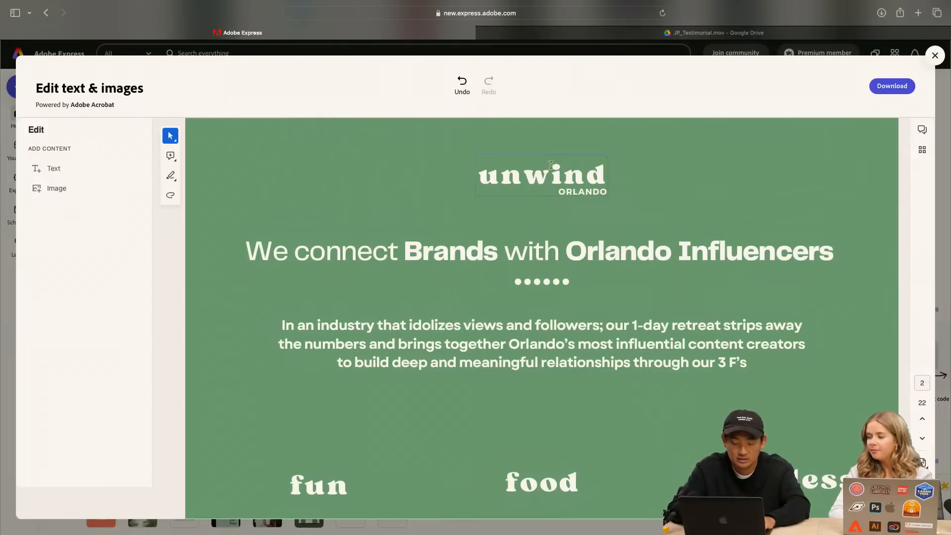
# Replace the word "with" by "x" in the page 2 heading "We connect Brands with Orlando Influencers"
pyautogui.tripleClick(516, 256)
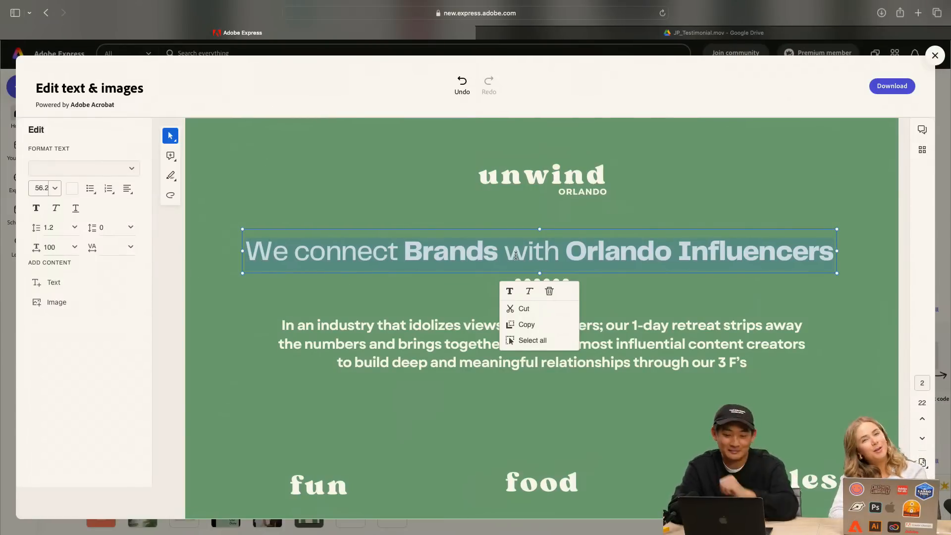
pyautogui.click(614, 204)
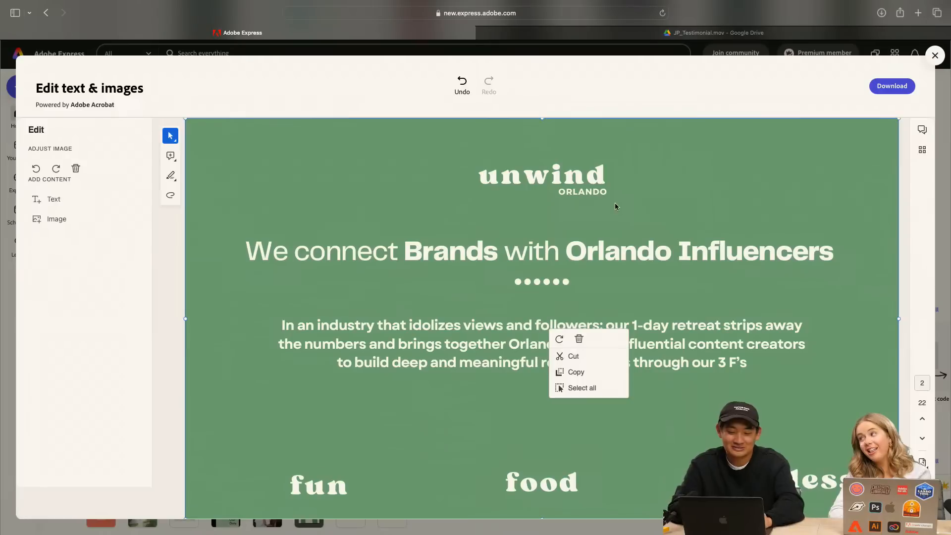
pyautogui.click(555, 250)
pyautogui.doubleClick(548, 254)
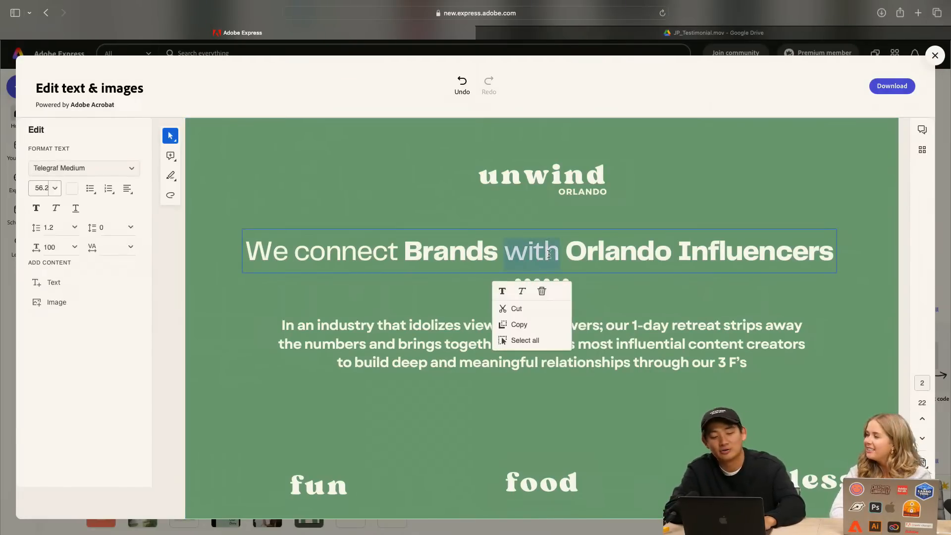
pyautogui.tripleClick(485, 250)
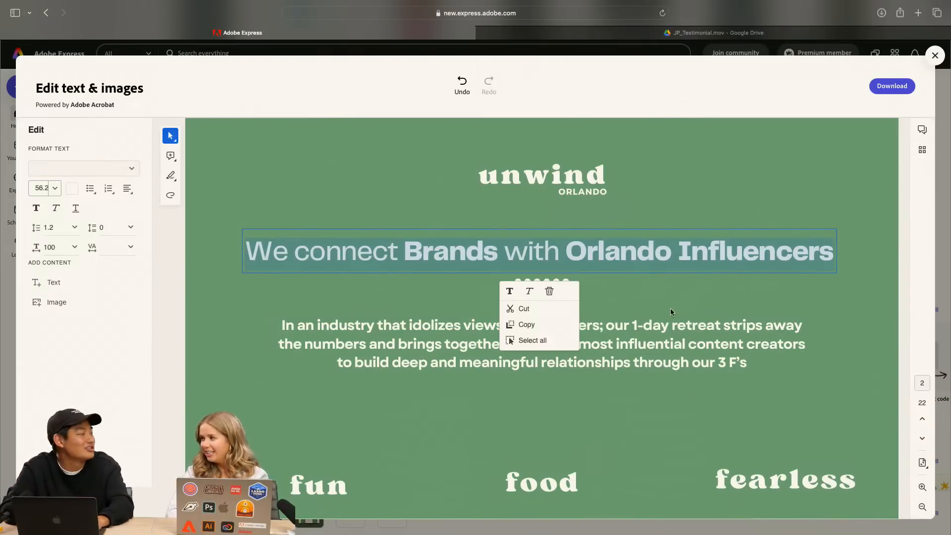
pyautogui.click(581, 252)
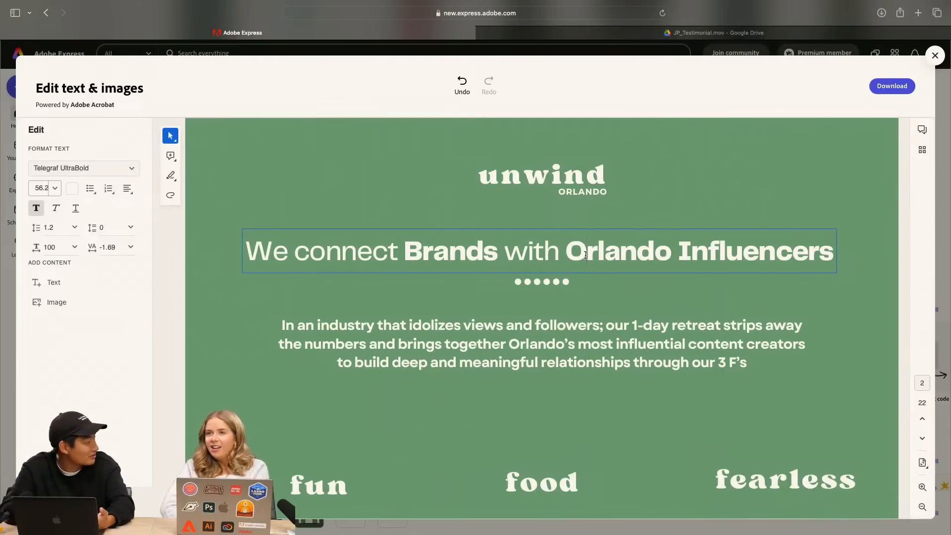
pyautogui.click(558, 257)
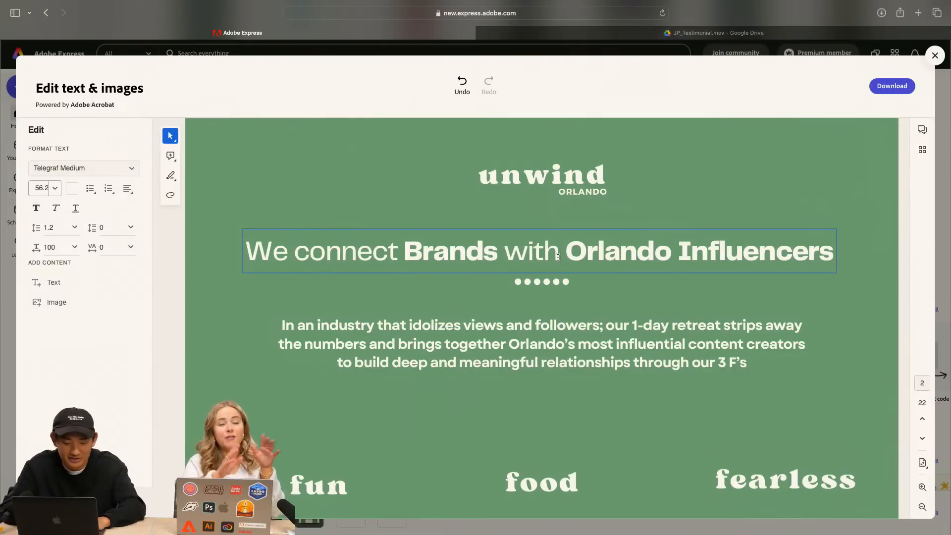
pyautogui.press('BackSpace')
pyautogui.press('BackSpace')
pyautogui.press('BackSpace')
pyautogui.press('BackSpace')
pyautogui.write('x')
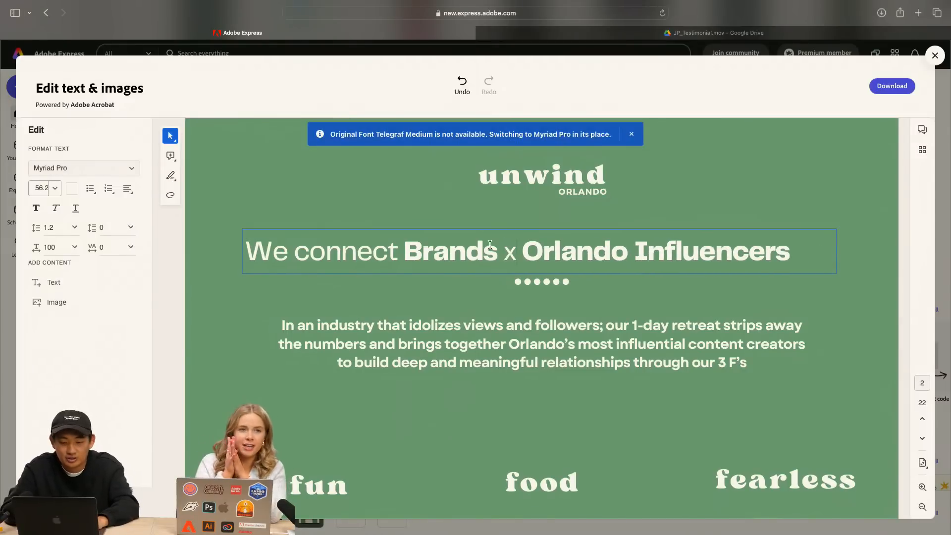
# Remove "We connect" so the heading reads "Brands x Orlando Influencers", dismissing the font notice
pyautogui.click(400, 256)
pyautogui.press('BackSpace')
pyautogui.press('BackSpace')
pyautogui.press('BackSpace')
pyautogui.press('BackSpace')
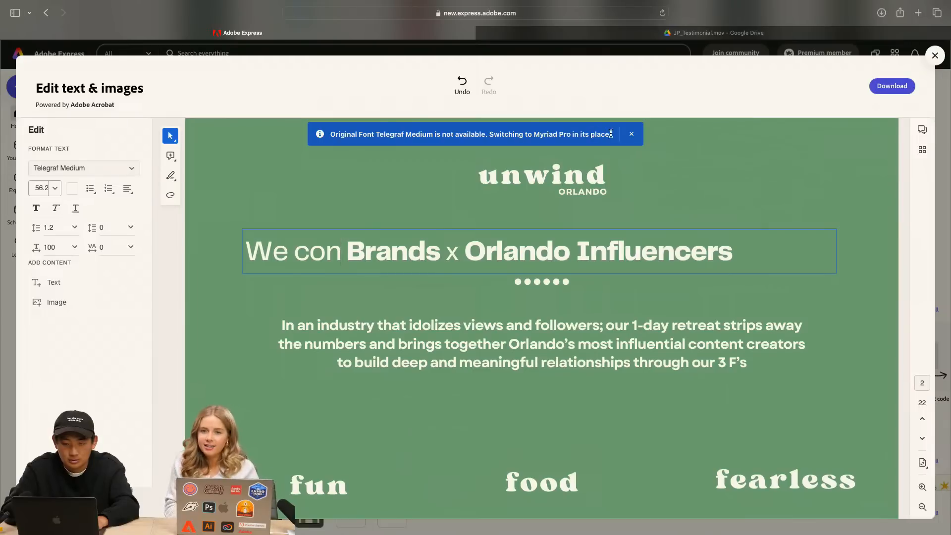
pyautogui.click(628, 137)
pyautogui.click(350, 250)
pyautogui.press('BackSpace')
pyautogui.press('BackSpace')
pyautogui.press('BackSpace')
pyautogui.press('BackSpace')
pyautogui.press('BackSpace')
pyautogui.press('BackSpace')
pyautogui.press('BackSpace')
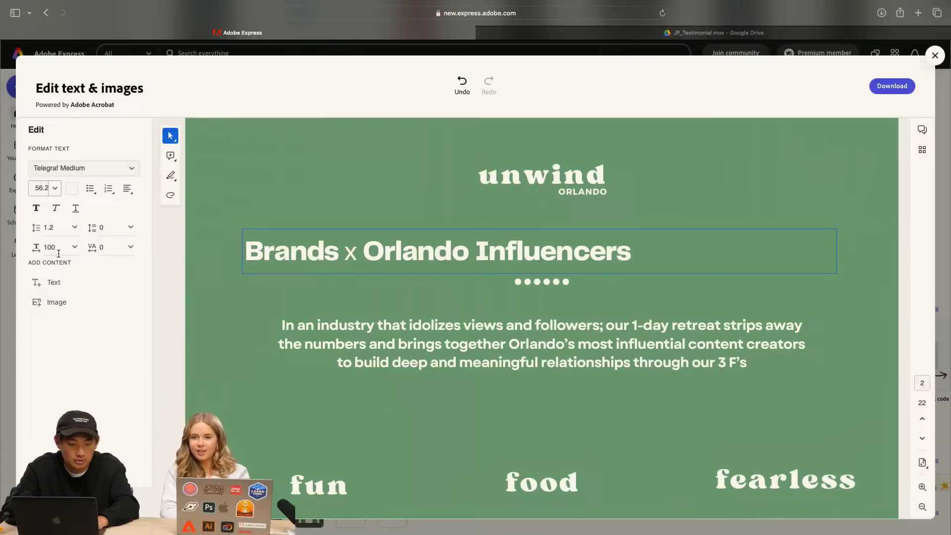
# Centre-align the heading "Brands x Orlando Influencers" and select the body paragraph below it
pyautogui.click(128, 189)
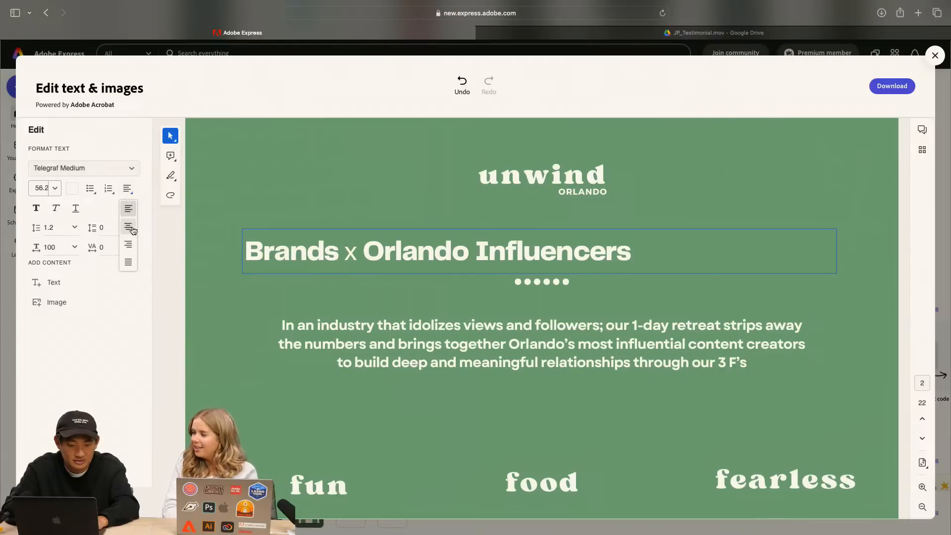
pyautogui.click(131, 229)
pyautogui.rightClick(550, 328)
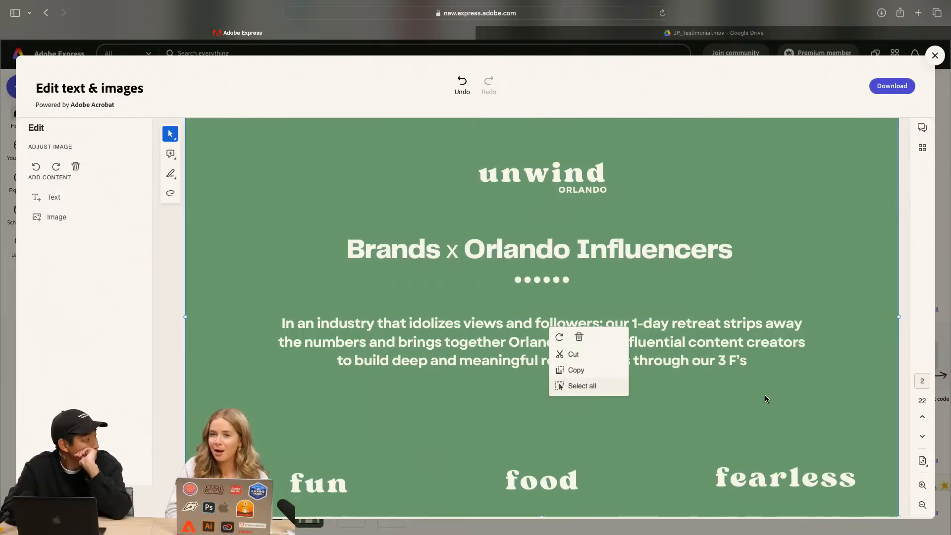
pyautogui.click(515, 341)
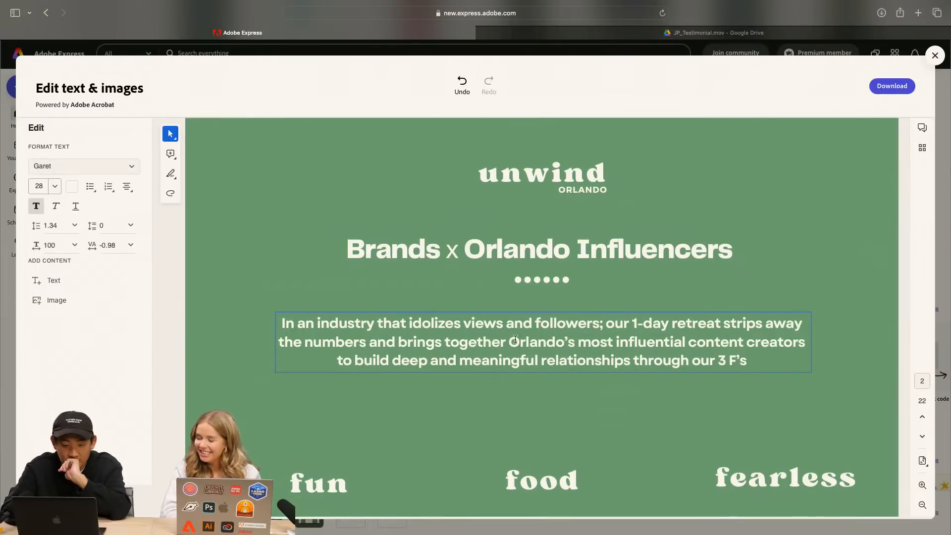
pyautogui.tripleClick(448, 329)
# Break the heading into three lines: "Brands", "x" and "Orlando Influencers"
pyautogui.click(536, 263)
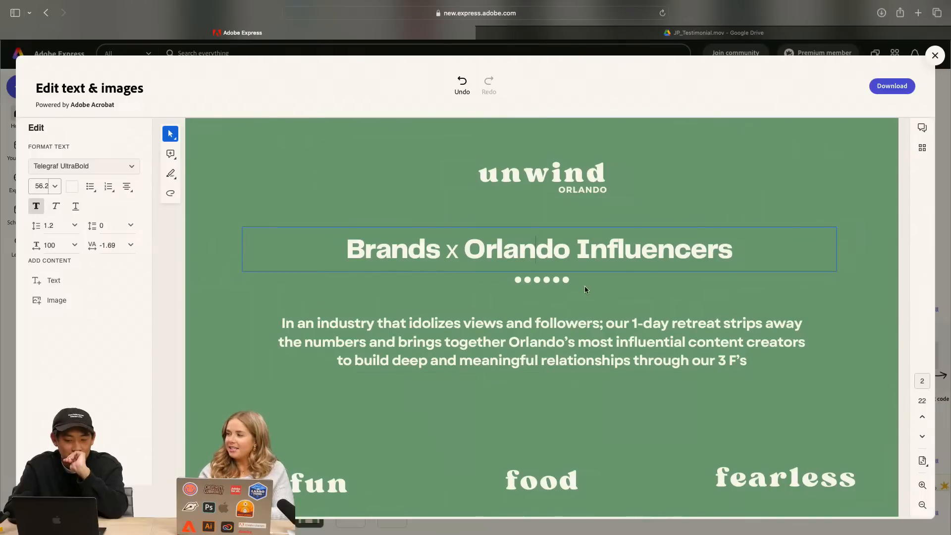
pyautogui.click(453, 251)
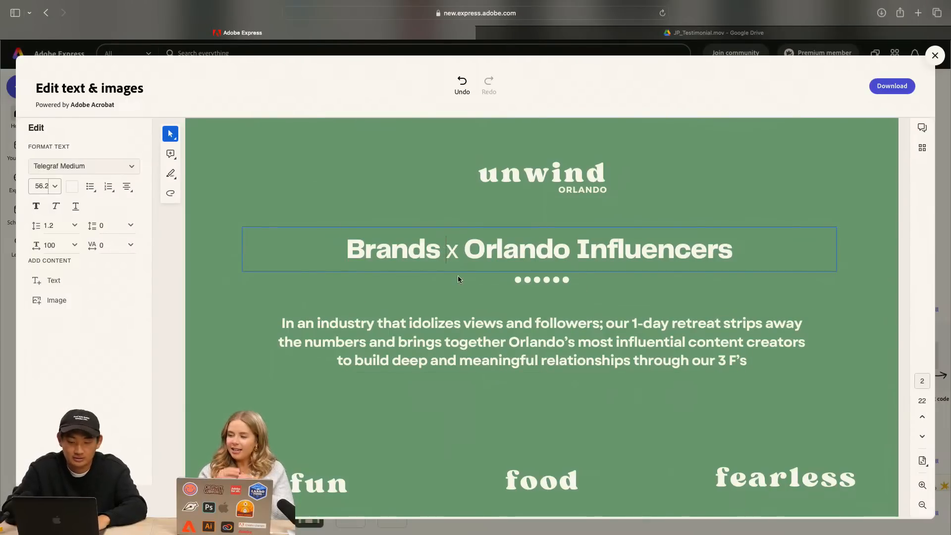
pyautogui.press('Return')
pyautogui.click(416, 283)
pyautogui.press('Return')
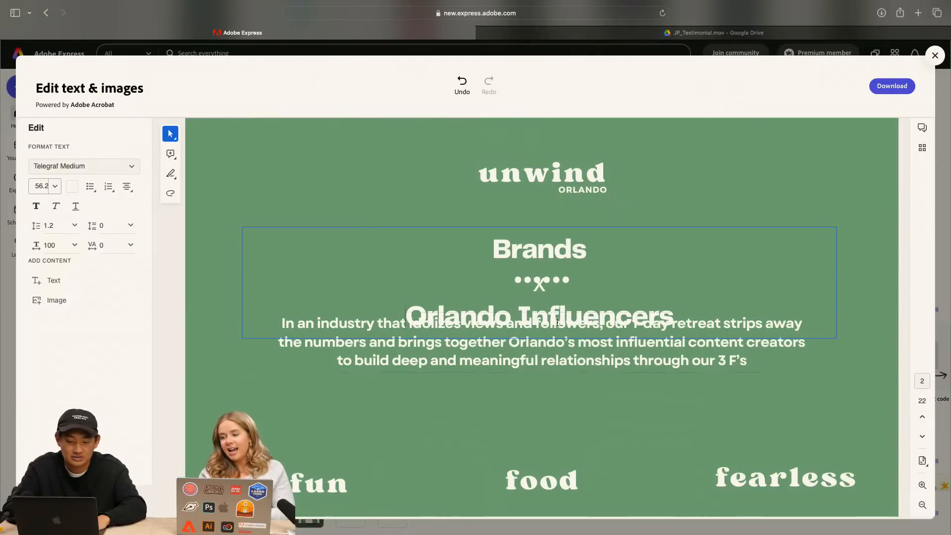
# Try to set the heading's paragraph spacing after to -10
pyautogui.click(132, 226)
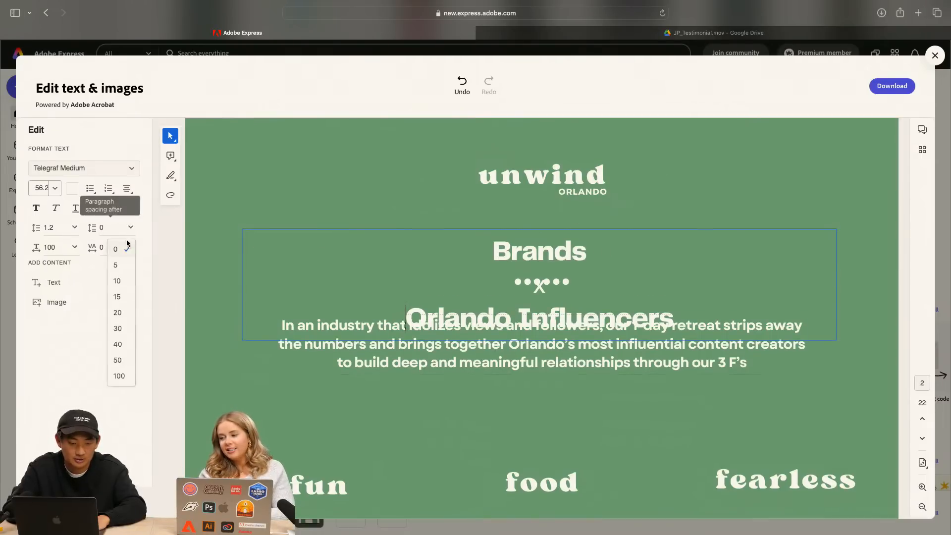
pyautogui.press('BackSpace')
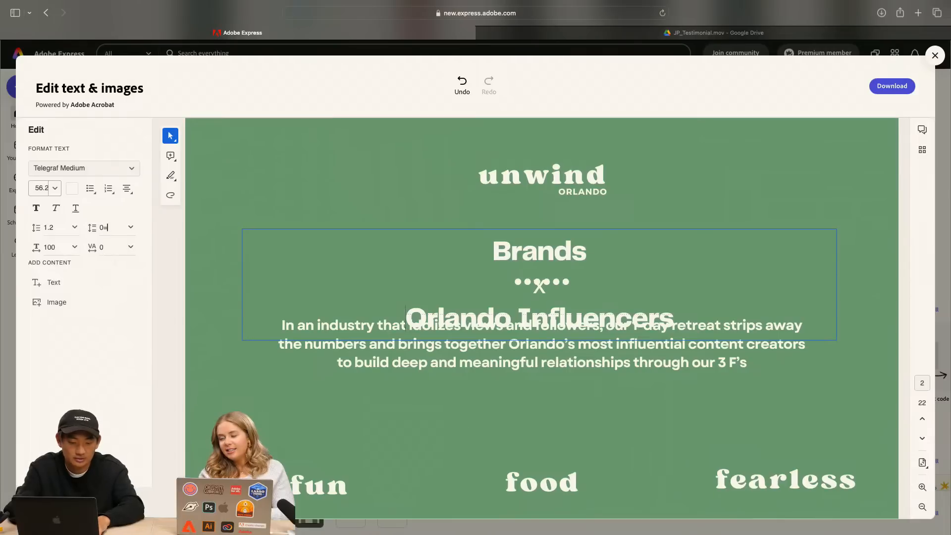
pyautogui.write('-10')
pyautogui.press('Return')
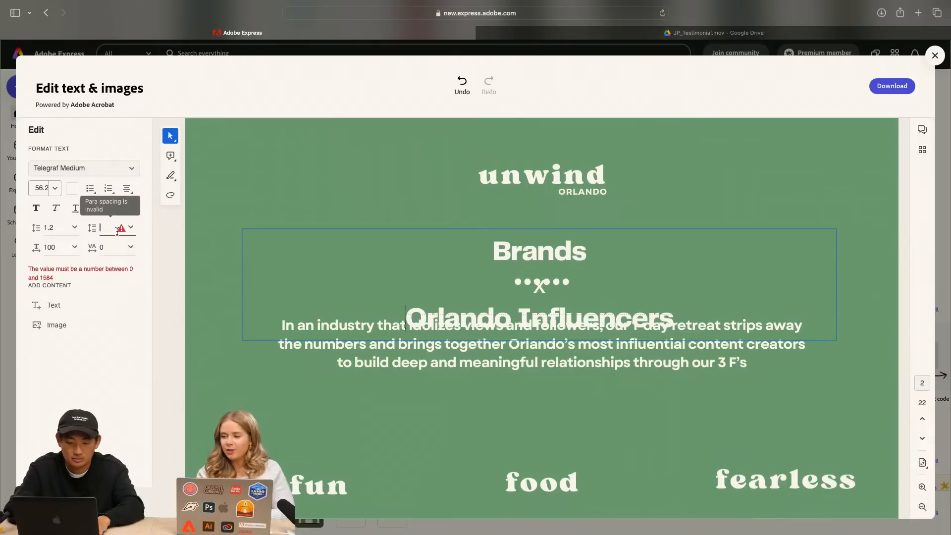
pyautogui.click(503, 278)
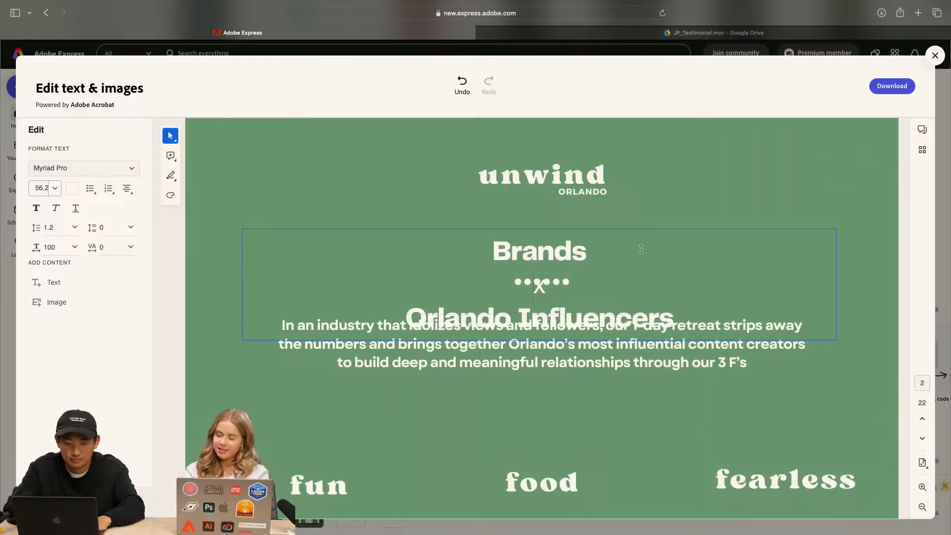
pyautogui.click(653, 193)
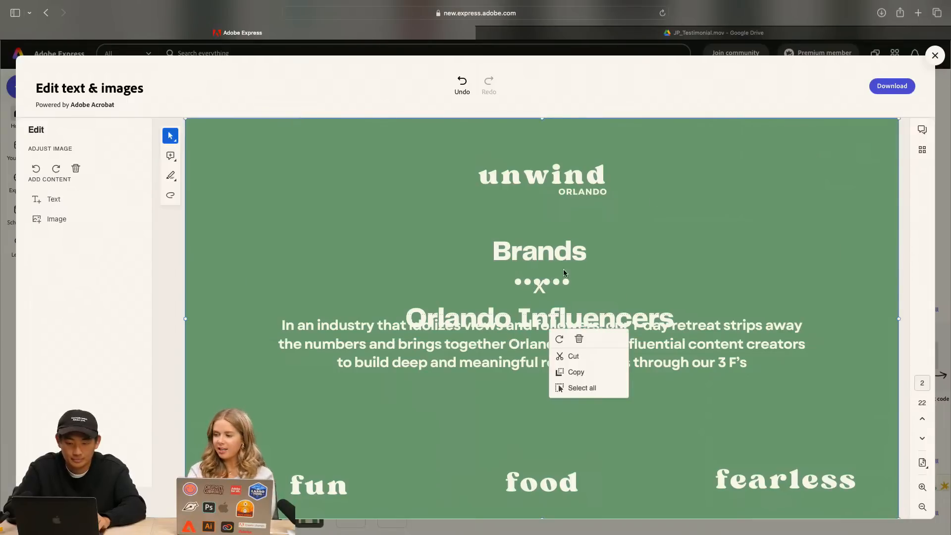
# Set the line spacing of the heading's "x" line to 1 and select the heading's three lines
pyautogui.click(545, 288)
pyautogui.click(71, 227)
pyautogui.click(66, 252)
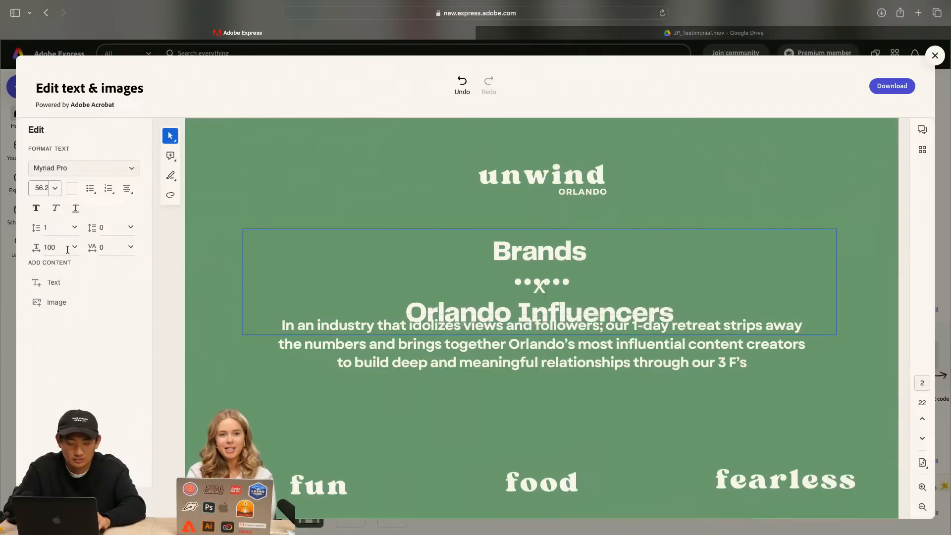
pyautogui.moveTo(490, 241); pyautogui.dragTo(670, 308)
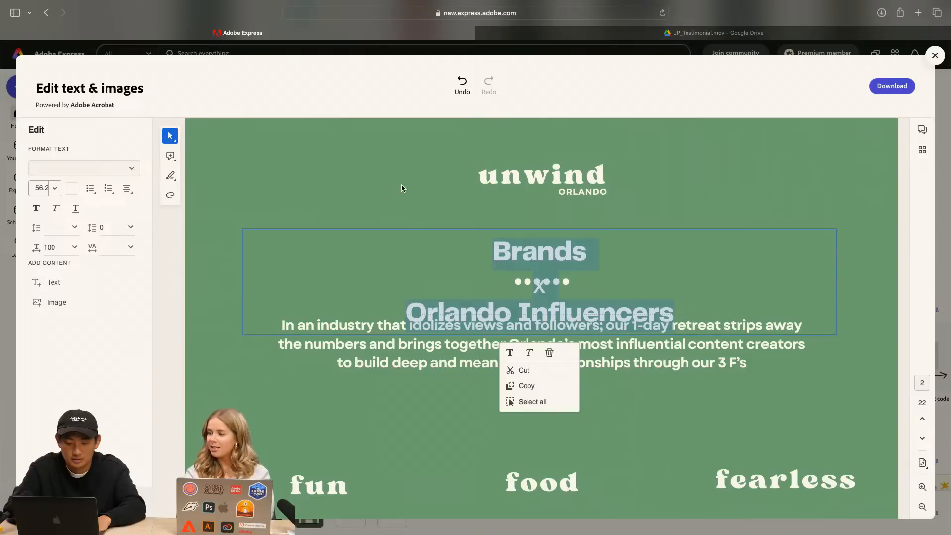
# Move the three-line heading up out of the way and delete the row of dots above the body paragraph
pyautogui.click(383, 276)
pyautogui.moveTo(485, 231); pyautogui.dragTo(460, 159)
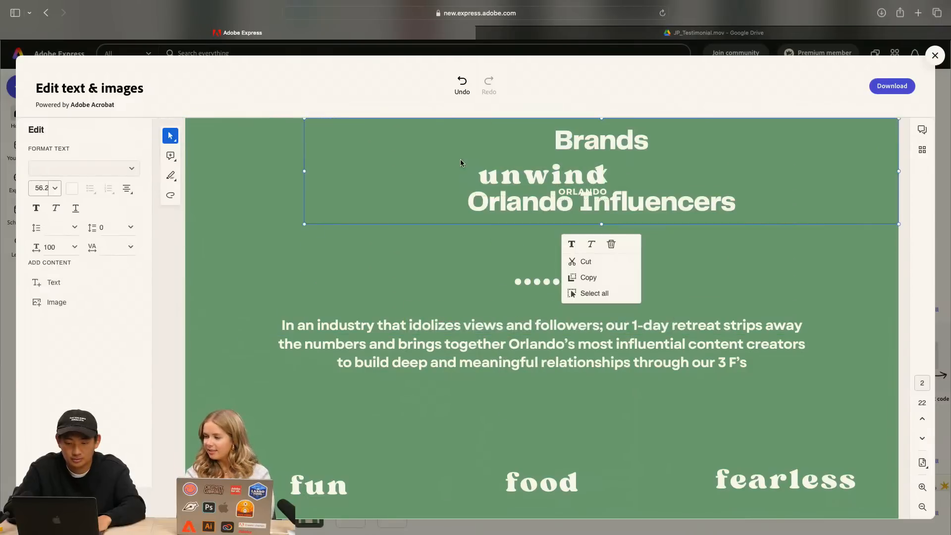
pyautogui.click(531, 285)
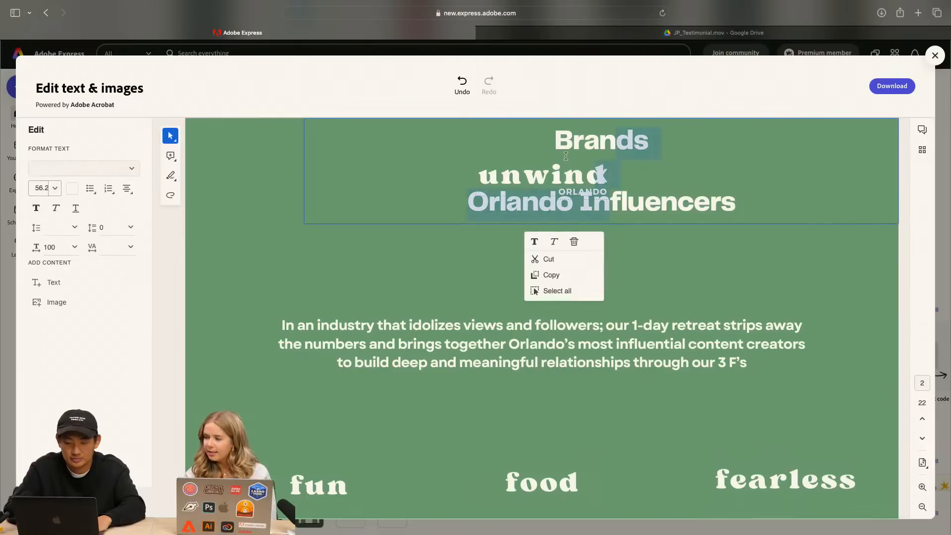
# Position the three-line heading centred between "ORLANDO" and the body paragraph
pyautogui.click(575, 137)
pyautogui.moveTo(586, 225); pyautogui.dragTo(546, 359)
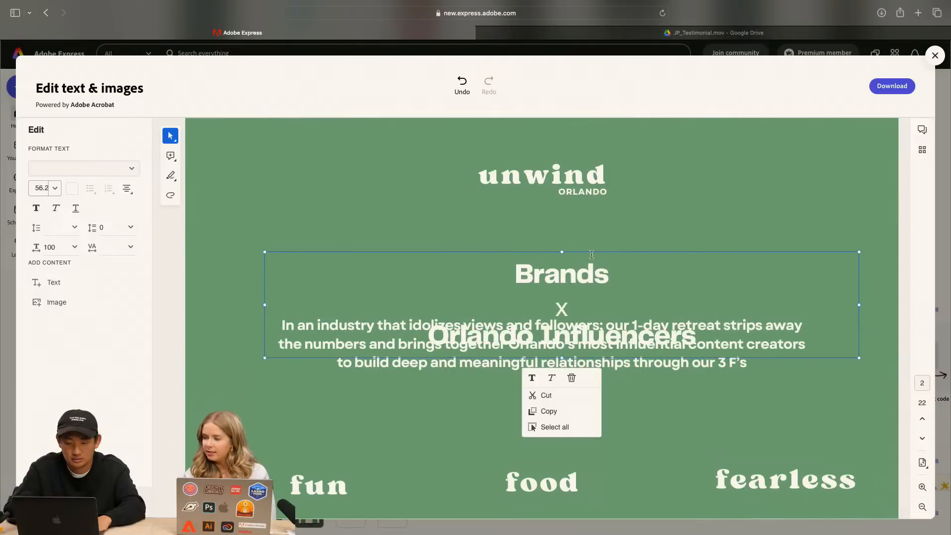
pyautogui.moveTo(593, 250)
pyautogui.mouseDown()
pyautogui.moveTo(580, 198)
pyautogui.moveTo(568, 200)
pyautogui.mouseUp()
pyautogui.click(689, 170)
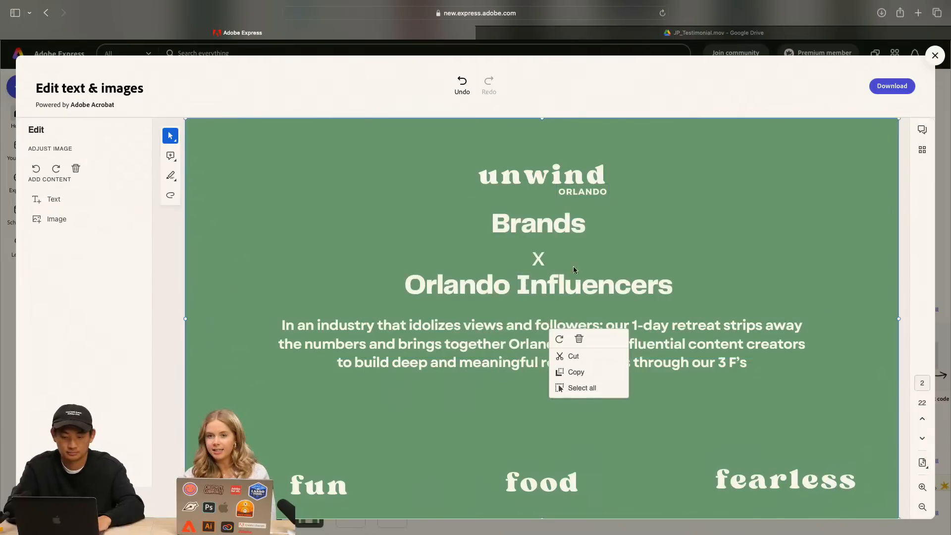
# Select the heading's three lines, from "Brands" to "Orlando Influencers", and set their line spacing to 1
pyautogui.click(551, 251)
pyautogui.doubleClick(506, 230)
pyautogui.click(506, 228)
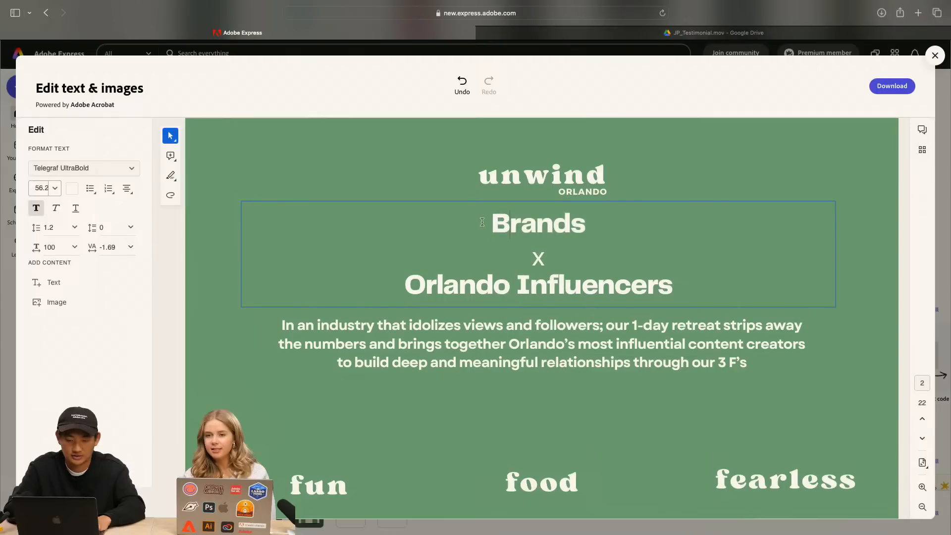
pyautogui.moveTo(482, 222); pyautogui.dragTo(670, 298)
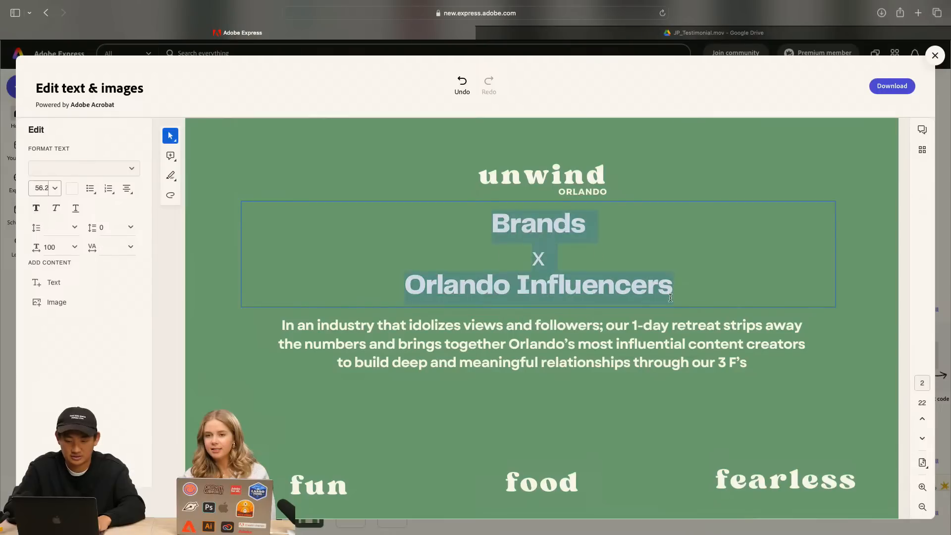
pyautogui.click(74, 227)
pyautogui.click(67, 252)
pyautogui.click(357, 169)
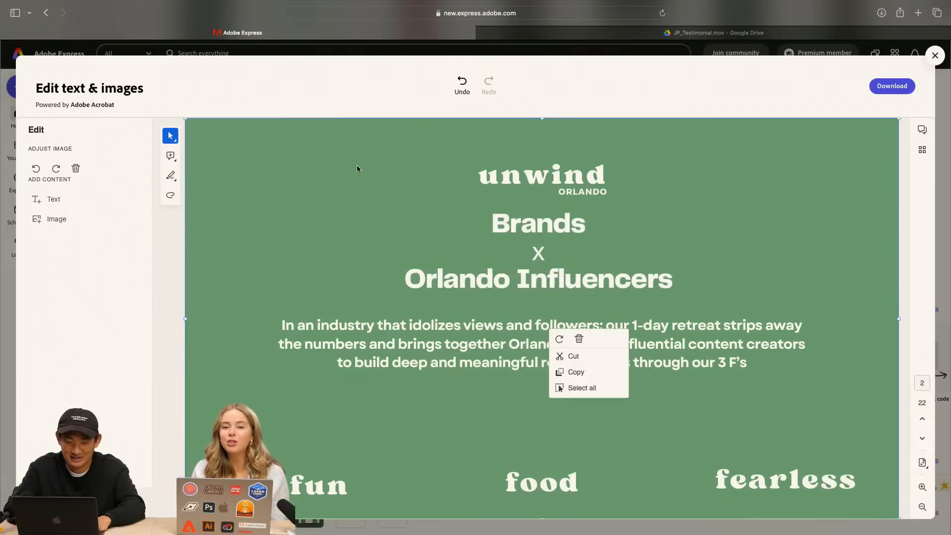
pyautogui.doubleClick(545, 226)
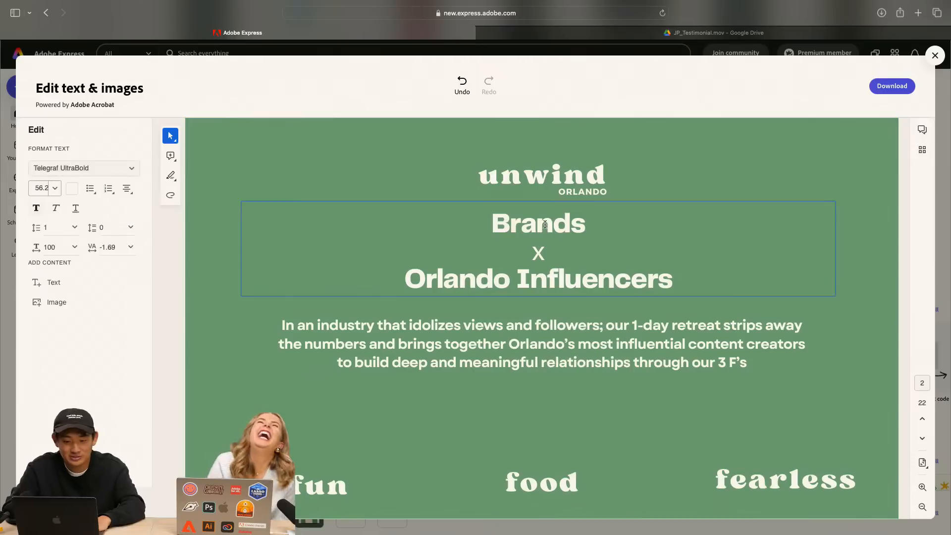
pyautogui.click(681, 179)
pyautogui.tripleClick(528, 230)
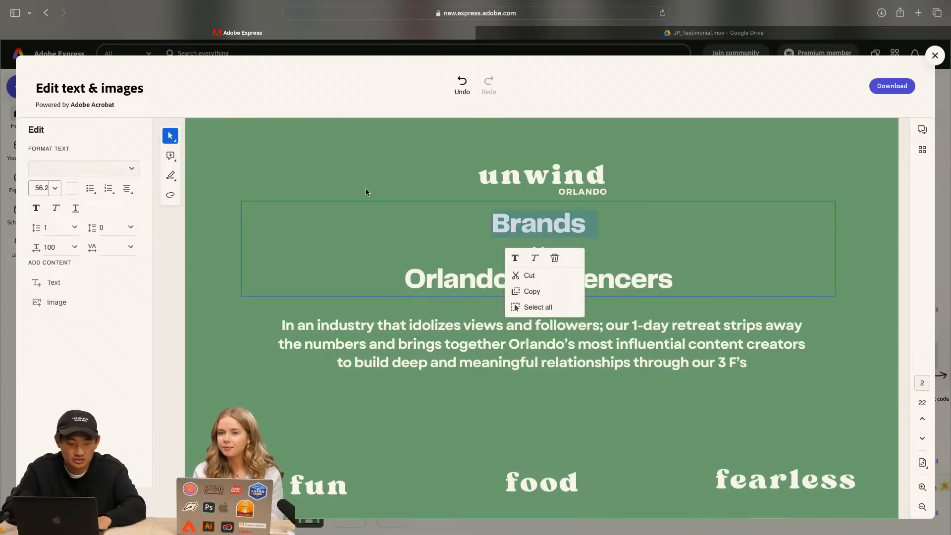
pyautogui.click(171, 177)
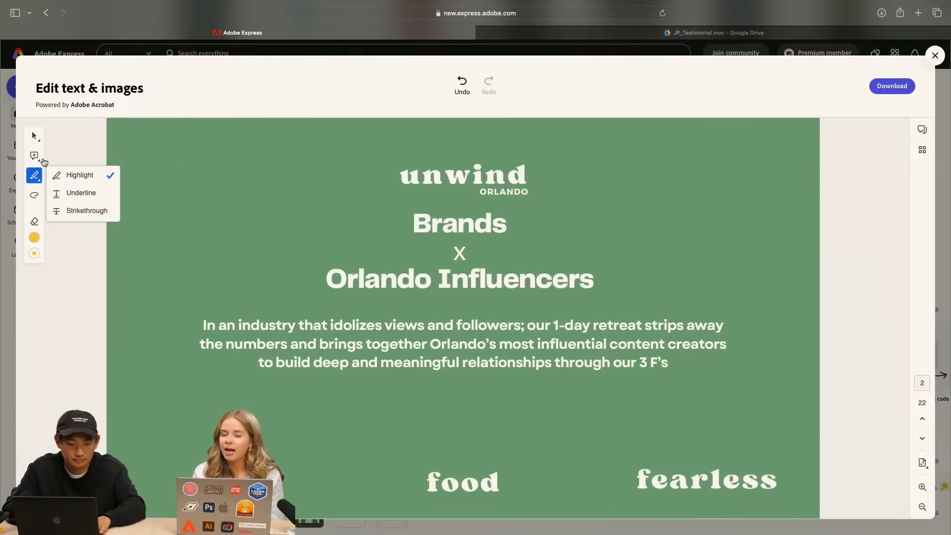
pyautogui.click(35, 238)
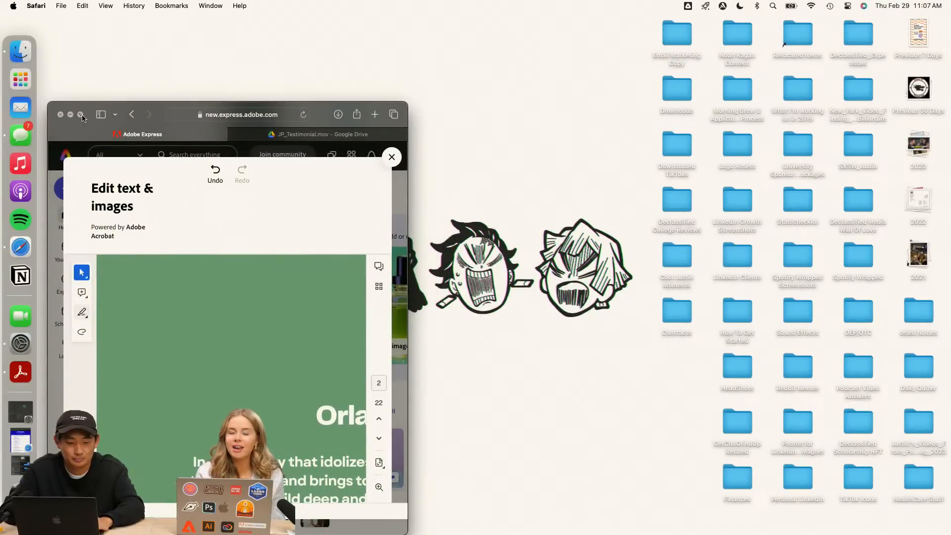
pyautogui.click(82, 115)
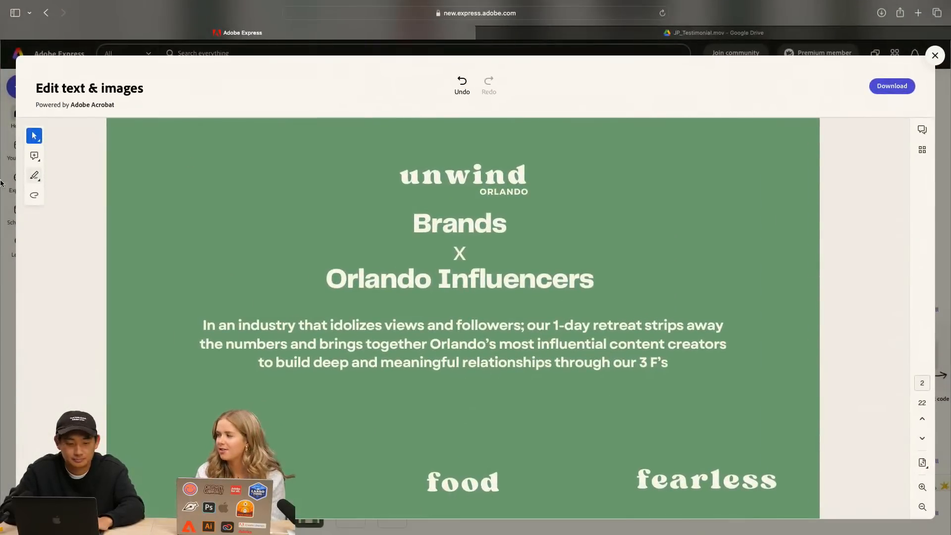
pyautogui.click(34, 135)
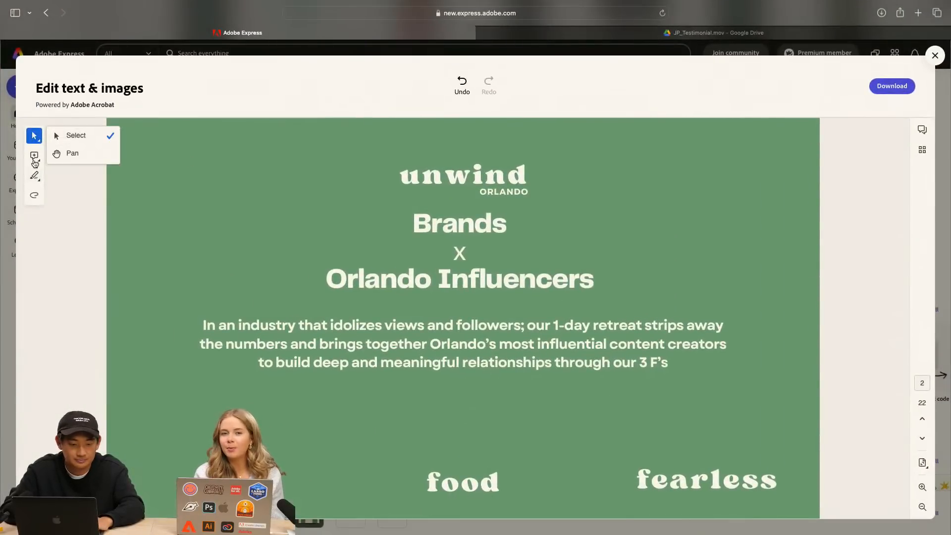
pyautogui.click(99, 204)
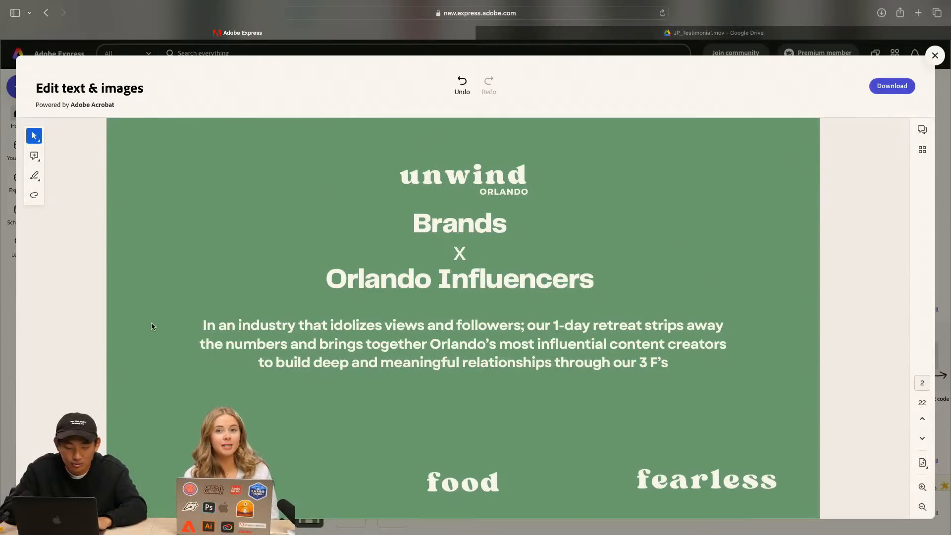
# Try a light green highlight on the "B" of "Brands", undo it and close the comments
pyautogui.click(36, 176)
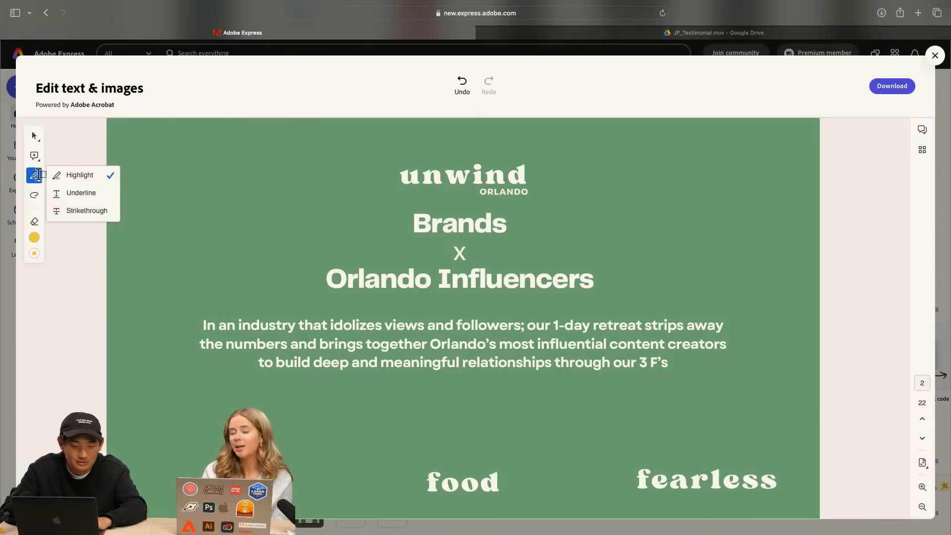
pyautogui.click(34, 238)
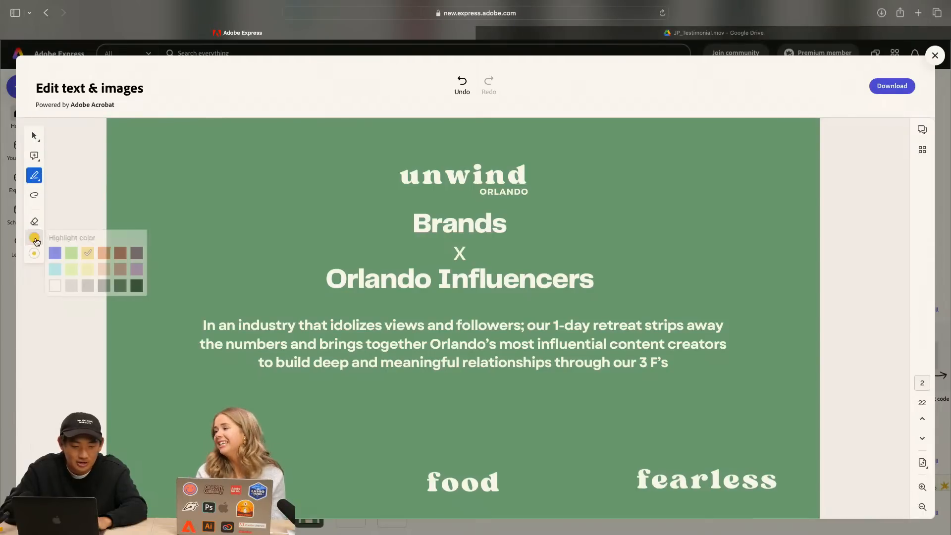
pyautogui.click(74, 272)
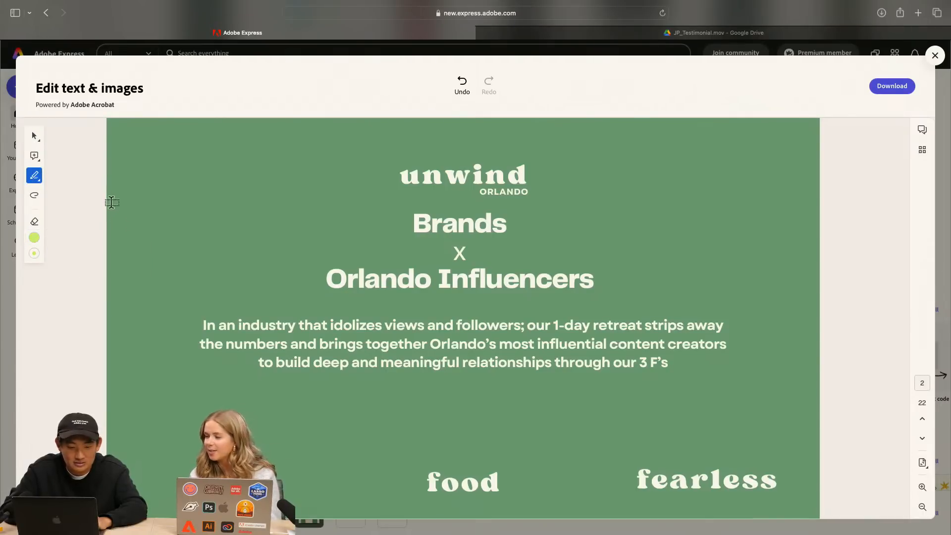
pyautogui.moveTo(419, 230); pyautogui.dragTo(431, 230)
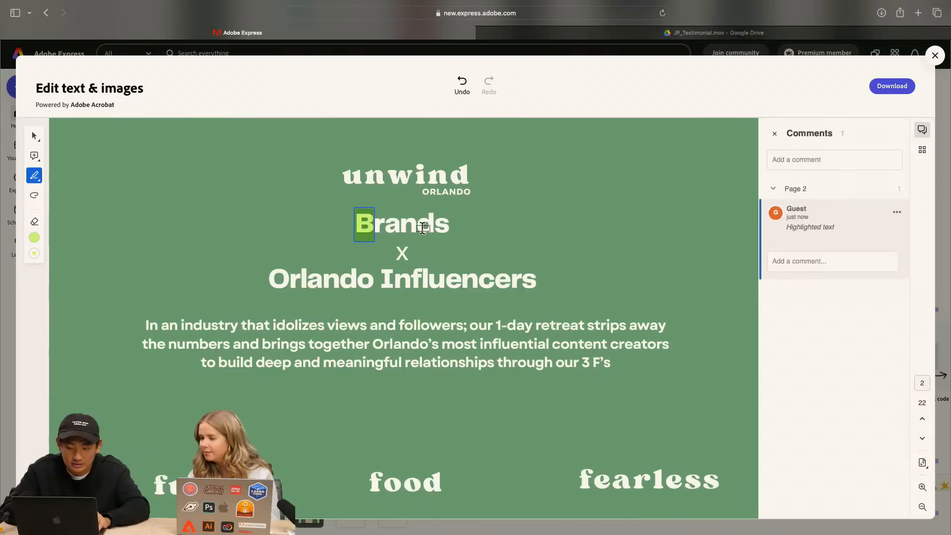
pyautogui.press('super+z')
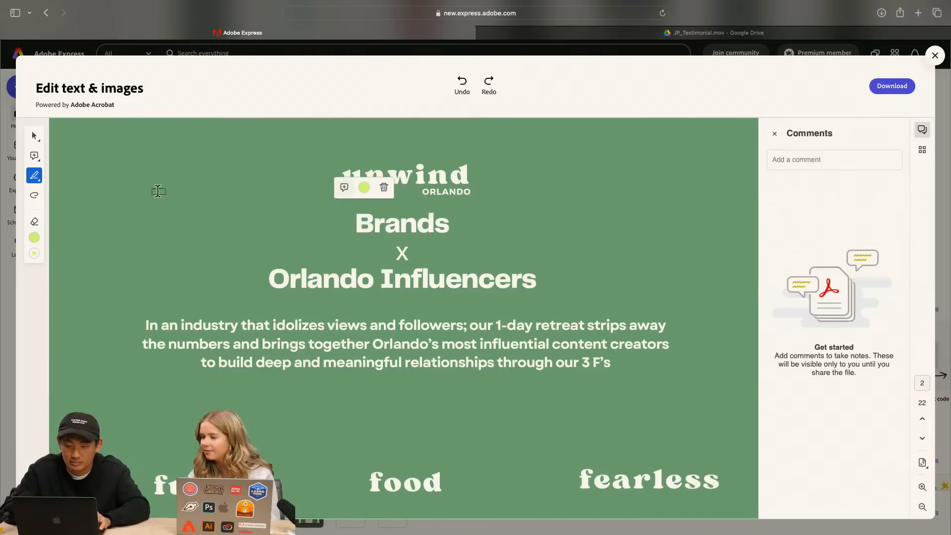
pyautogui.click(775, 136)
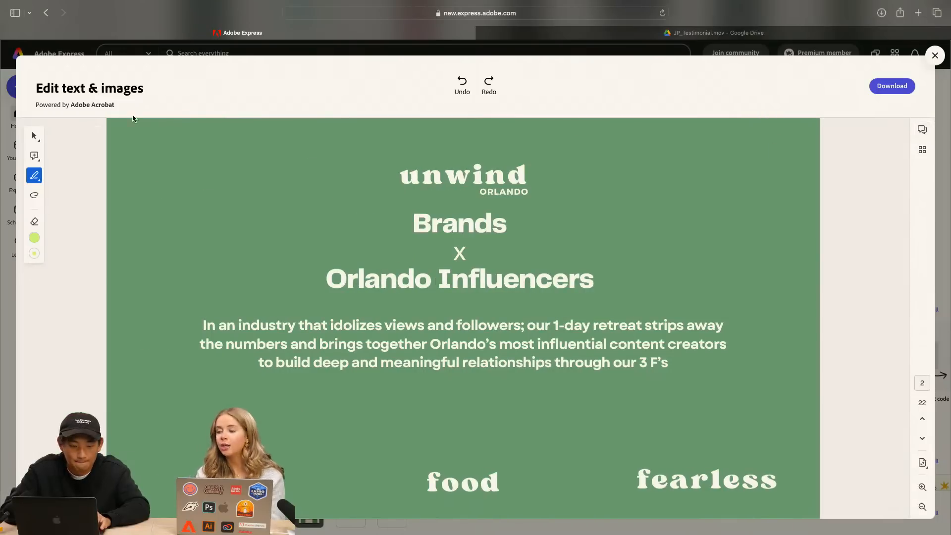
# Look through the selection, comment, markup and drawing tools for a way to recolour the "Brands" heading text
pyautogui.click(36, 158)
pyautogui.click(33, 135)
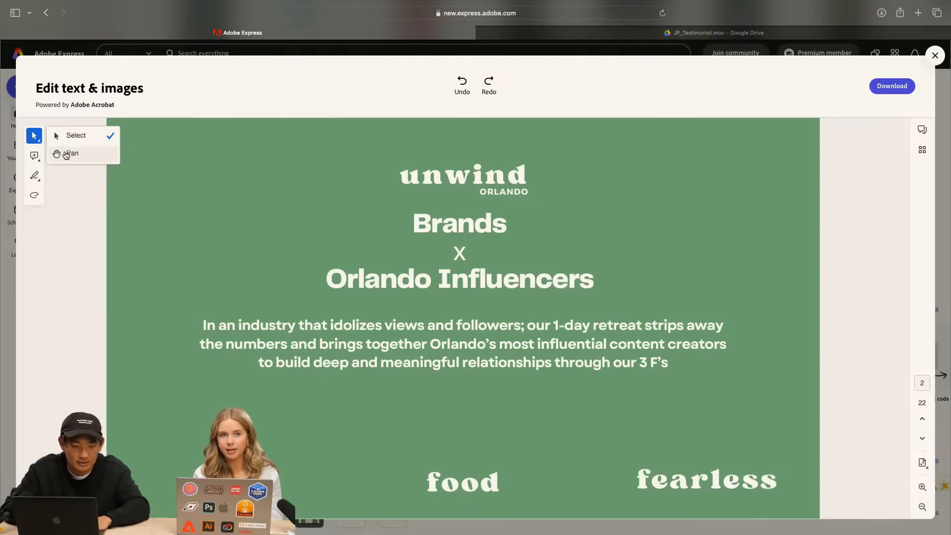
pyautogui.click(34, 175)
pyautogui.click(35, 194)
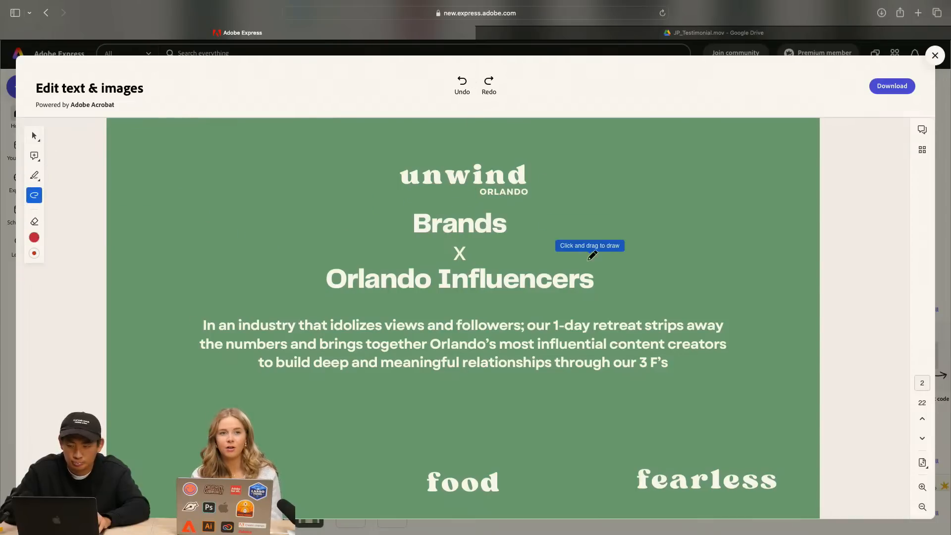
pyautogui.scroll(-2, 590, 263)
pyautogui.scroll(-4, 589, 263)
pyautogui.scroll(6, 588, 263)
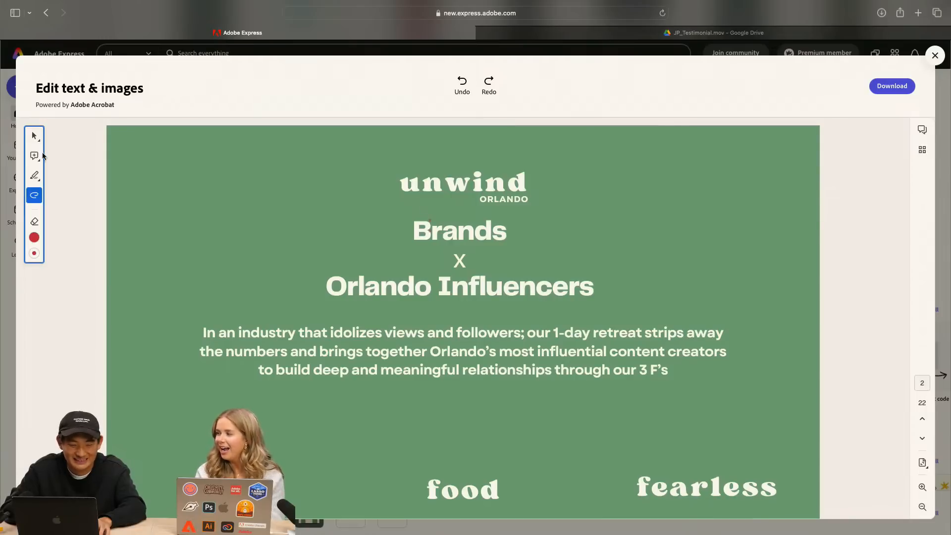
pyautogui.click(34, 135)
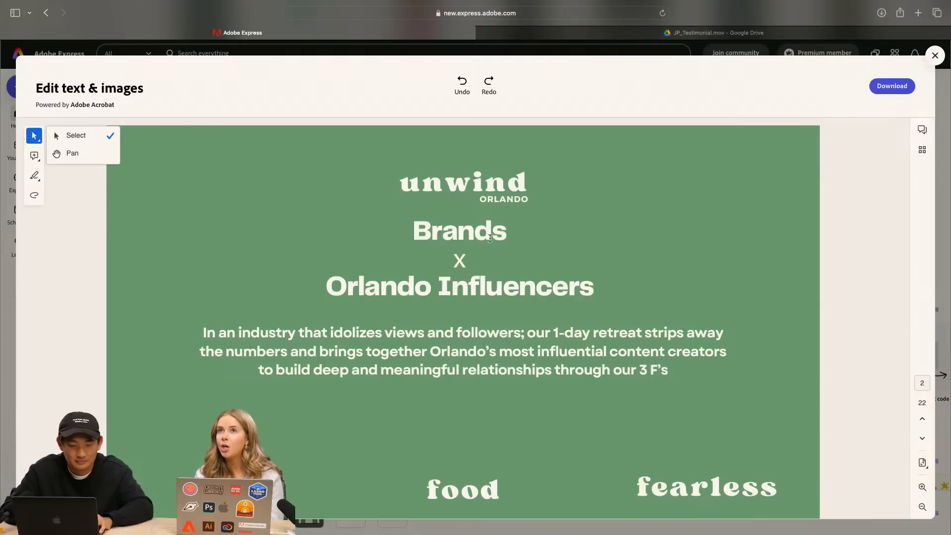
pyautogui.click(439, 239)
pyautogui.moveTo(412, 234); pyautogui.dragTo(498, 252)
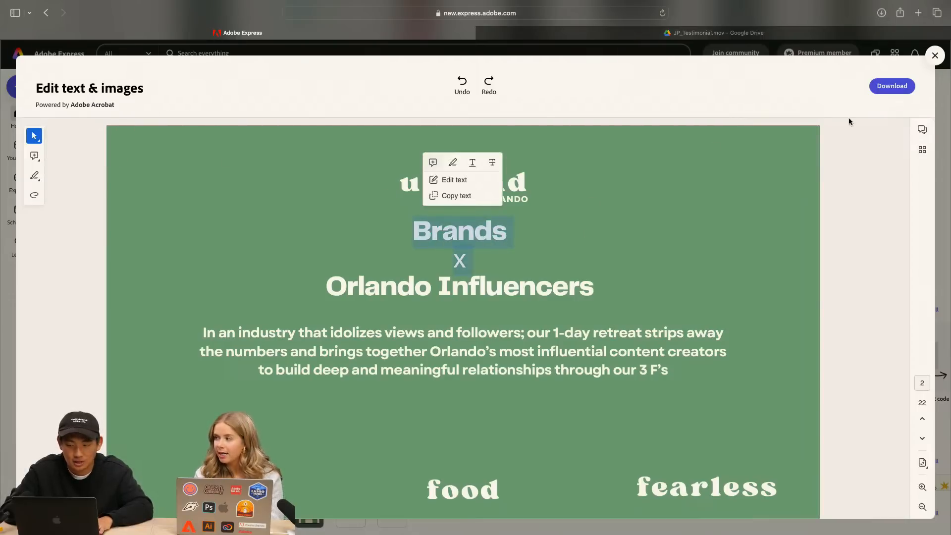
# Check the neighbouring pages, page thumbnails and markup tools for the text formatting options, and return to page 2
pyautogui.scroll(-10, 706, 347)
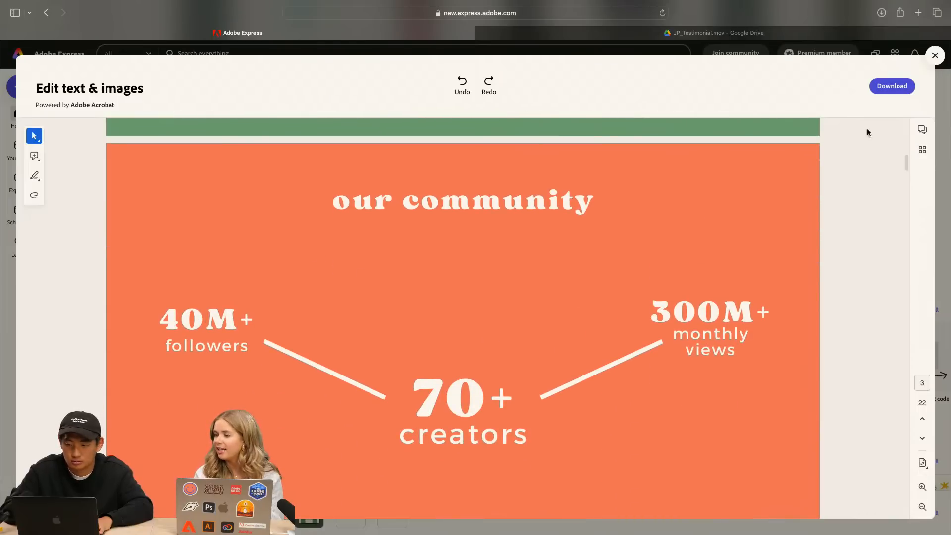
pyautogui.click(923, 151)
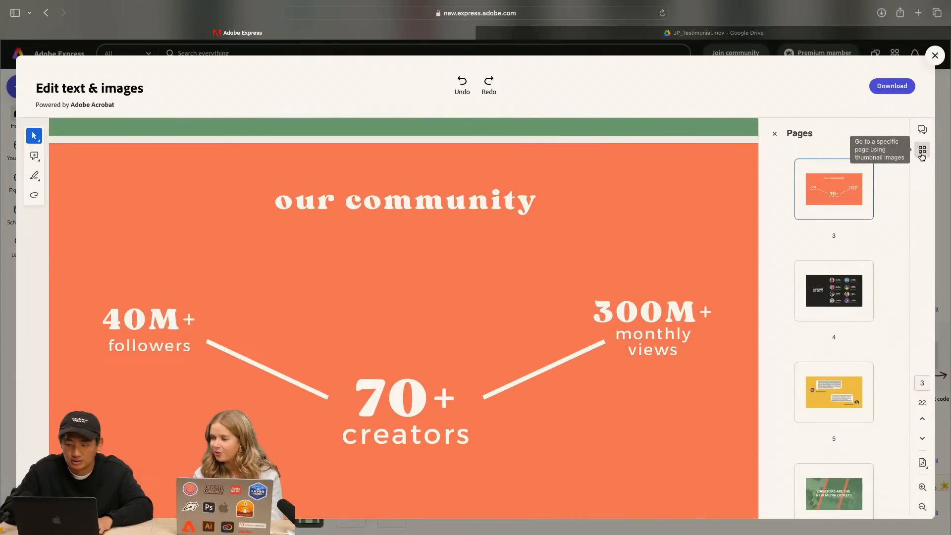
pyautogui.click(923, 150)
pyautogui.scroll(-2, 597, 374)
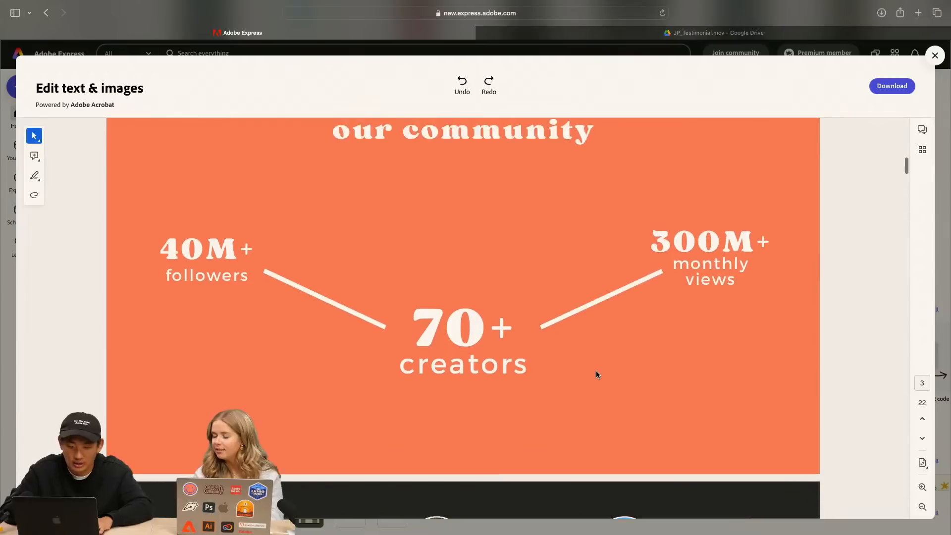
pyautogui.scroll(10, 545, 346)
pyautogui.scroll(7, 151, 136)
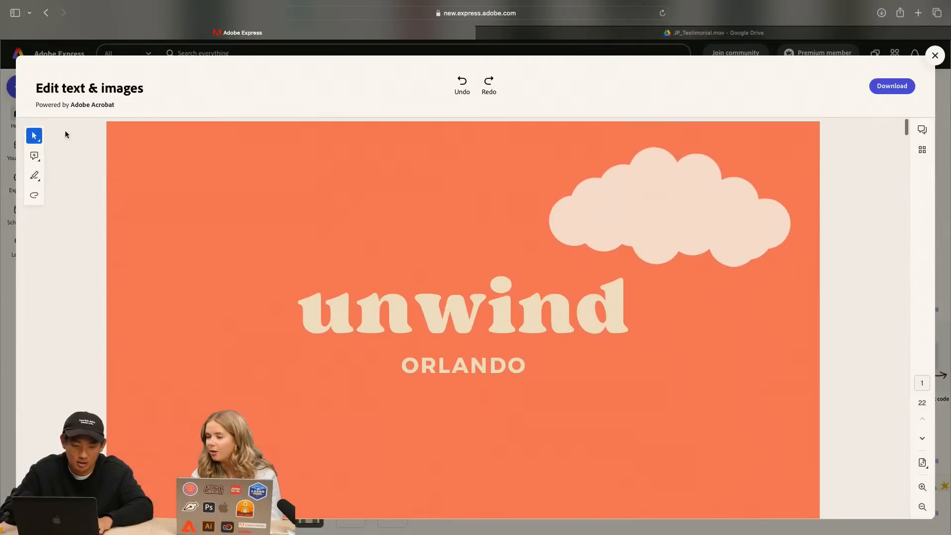
pyautogui.click(35, 136)
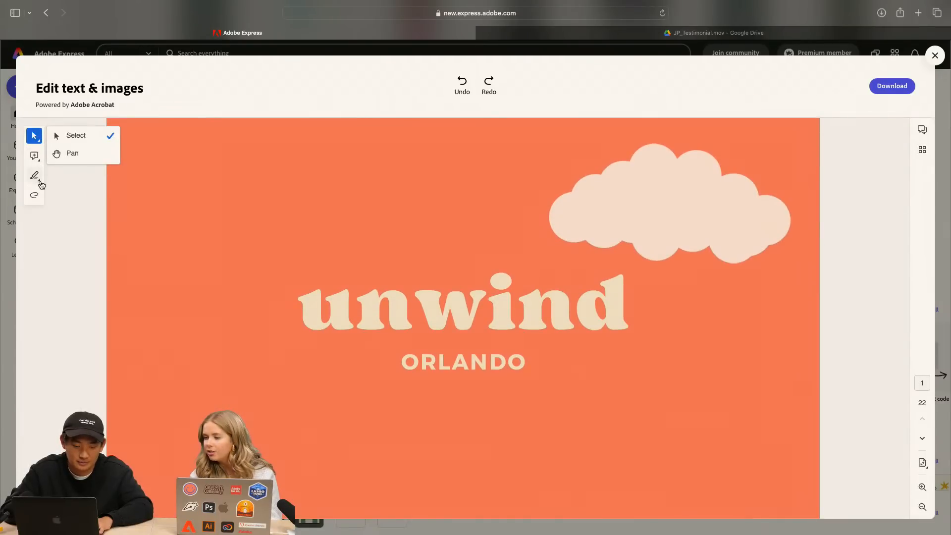
pyautogui.click(35, 176)
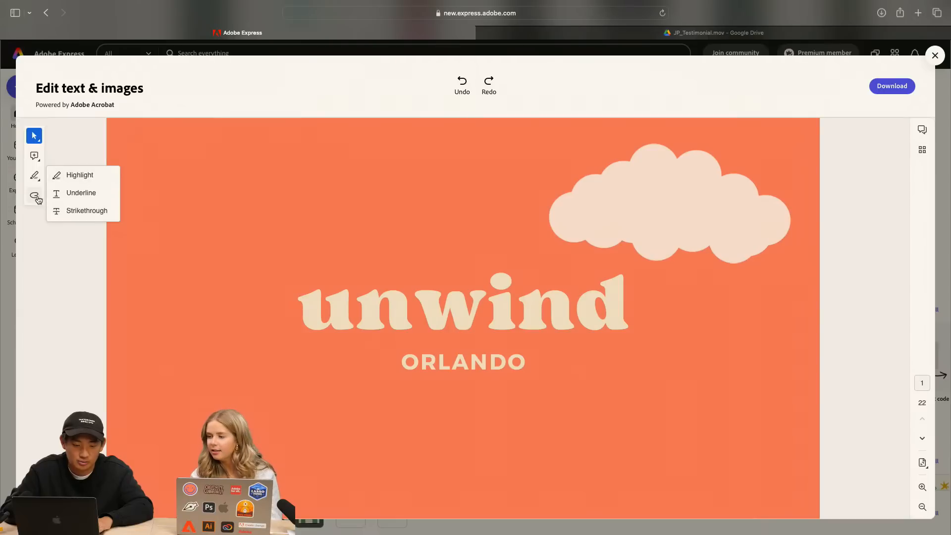
pyautogui.click(34, 195)
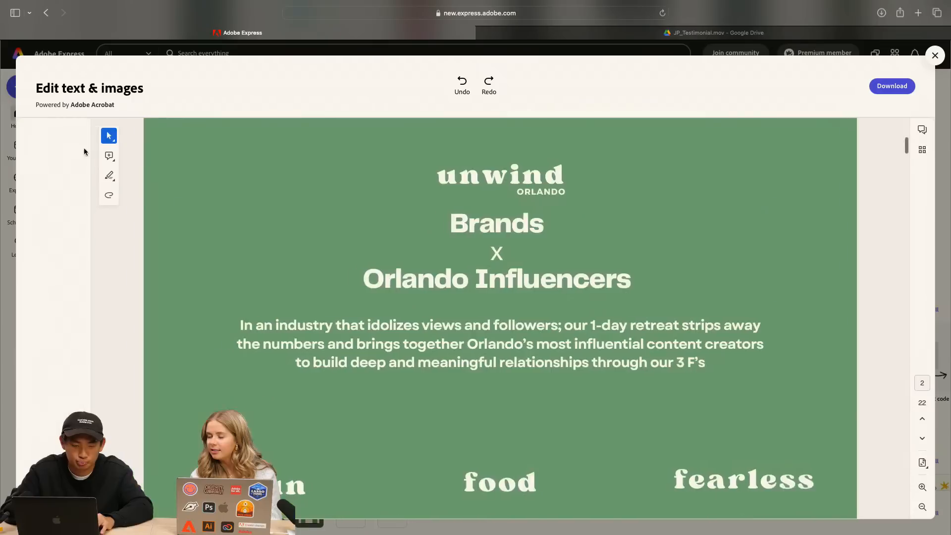
# Set the text colour of the word "Brands" in page 2's heading to orange
pyautogui.click(318, 173)
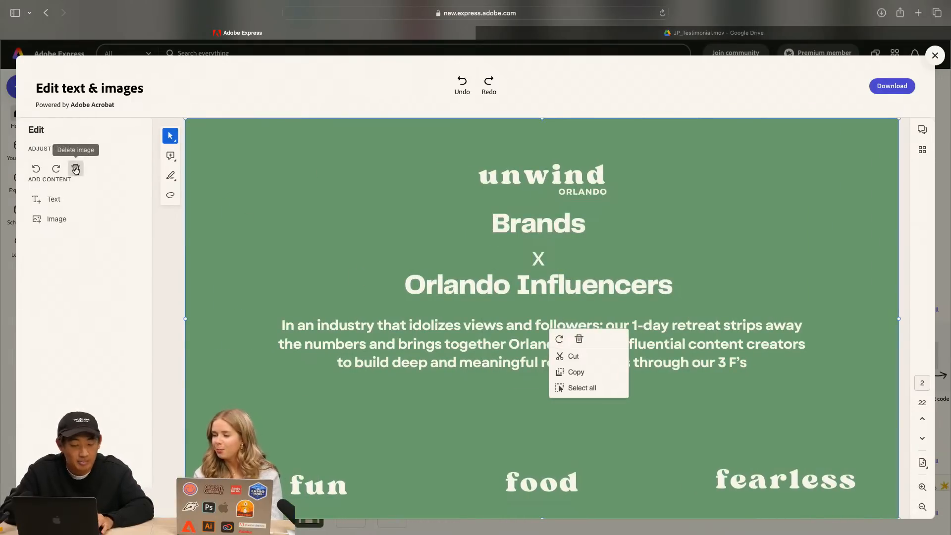
pyautogui.click(525, 283)
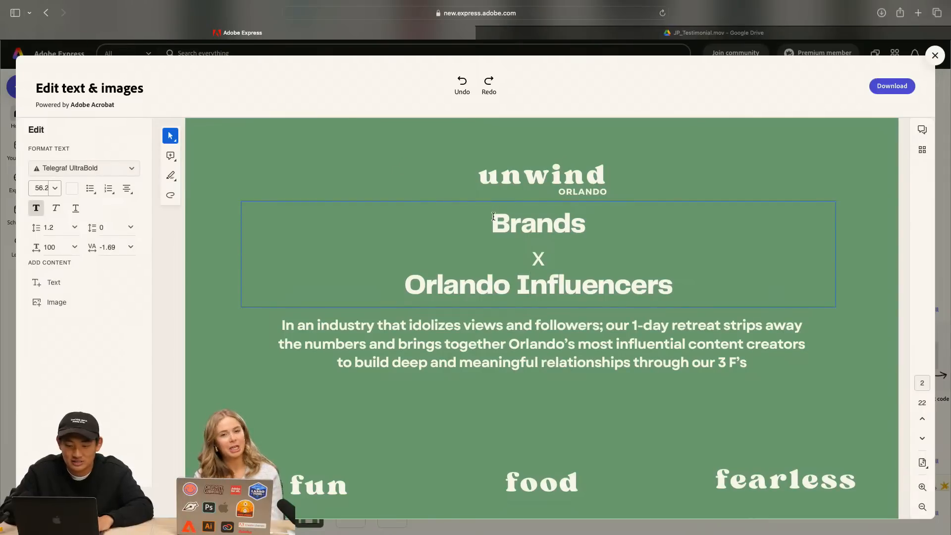
pyautogui.moveTo(493, 223); pyautogui.dragTo(604, 215)
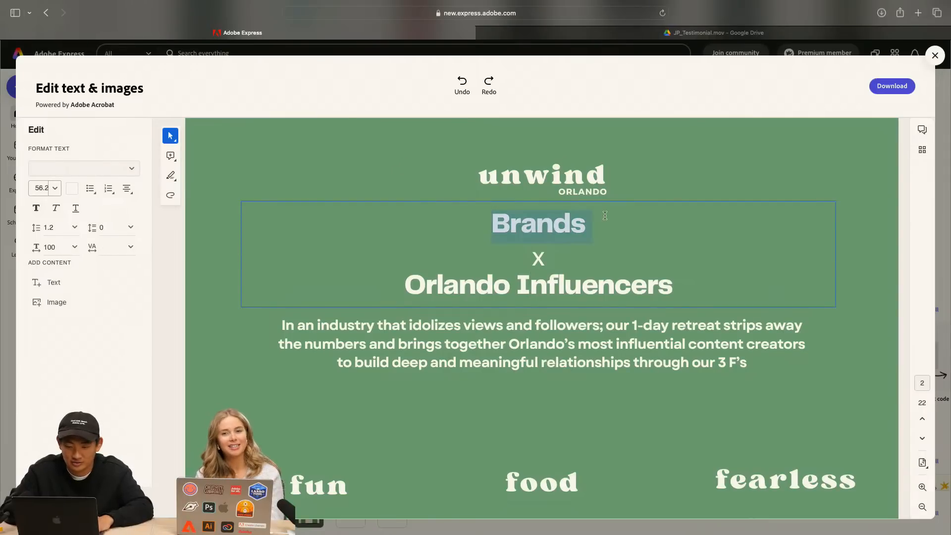
pyautogui.click(72, 188)
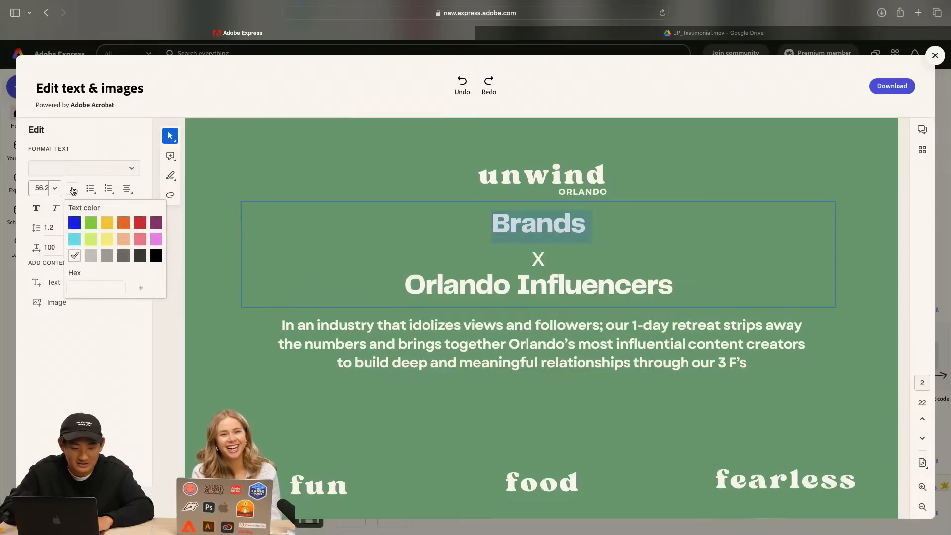
pyautogui.click(101, 285)
pyautogui.click(104, 288)
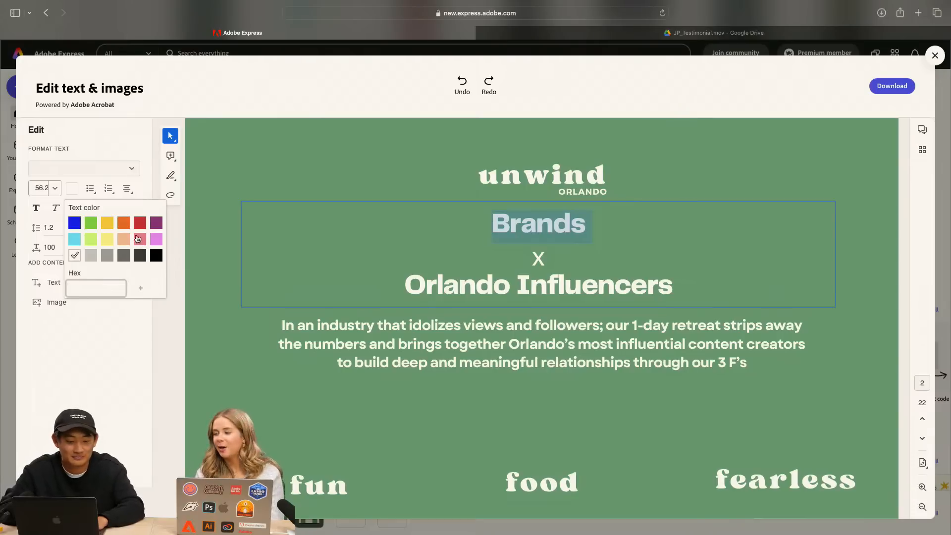
pyautogui.click(124, 227)
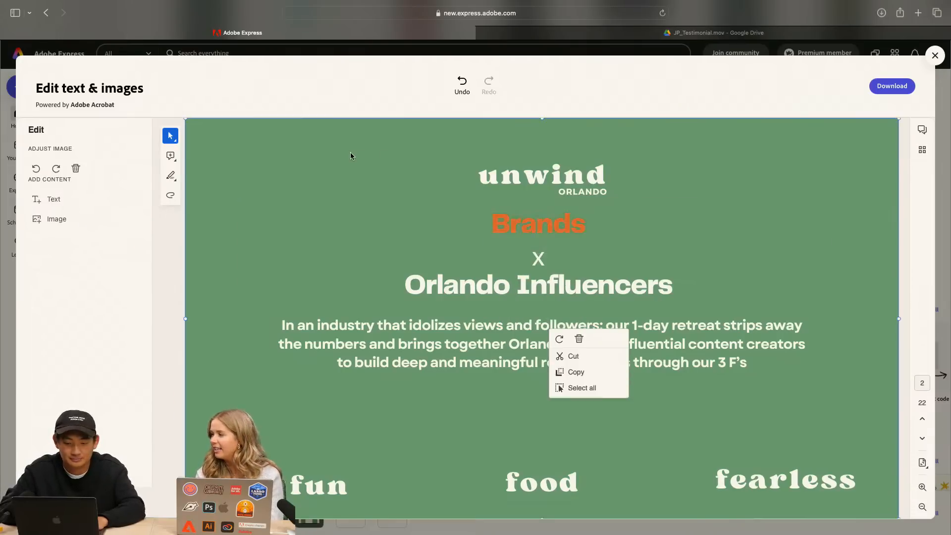
pyautogui.click(549, 226)
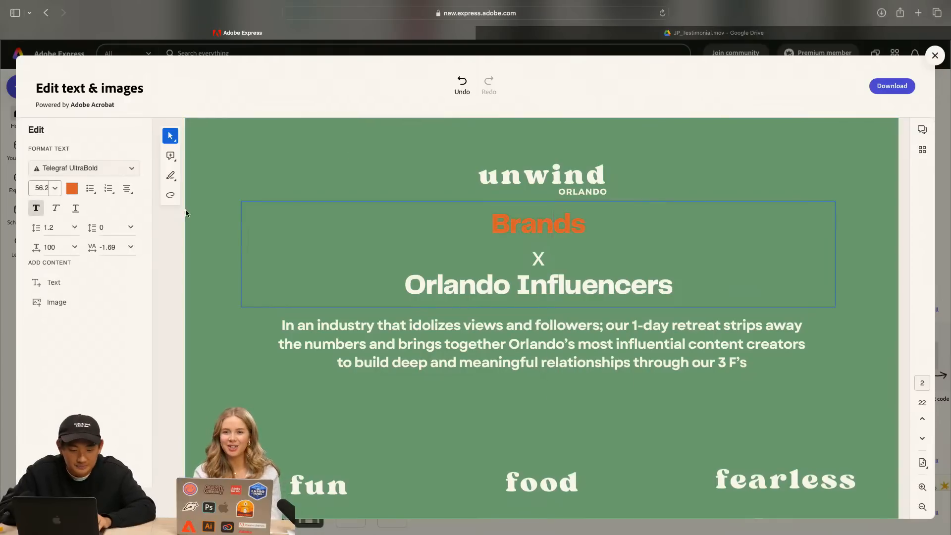
# Open Adobe Express in a new browser tab and open the project "Untitled - February 28, 2024 at 22.44.19" containing the orange Unwind Orlando page
pyautogui.click(72, 189)
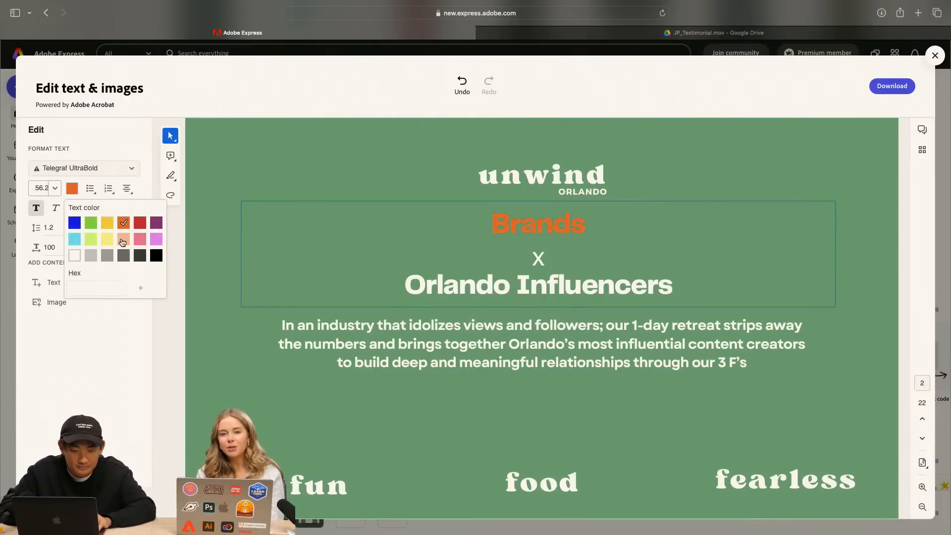
pyautogui.click(920, 18)
pyautogui.write('adobe express')
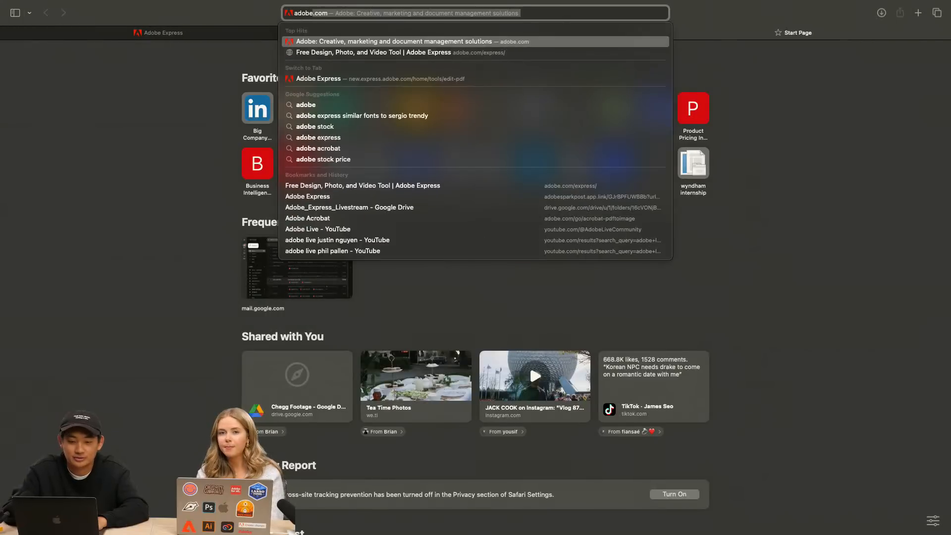
pyautogui.click(428, 52)
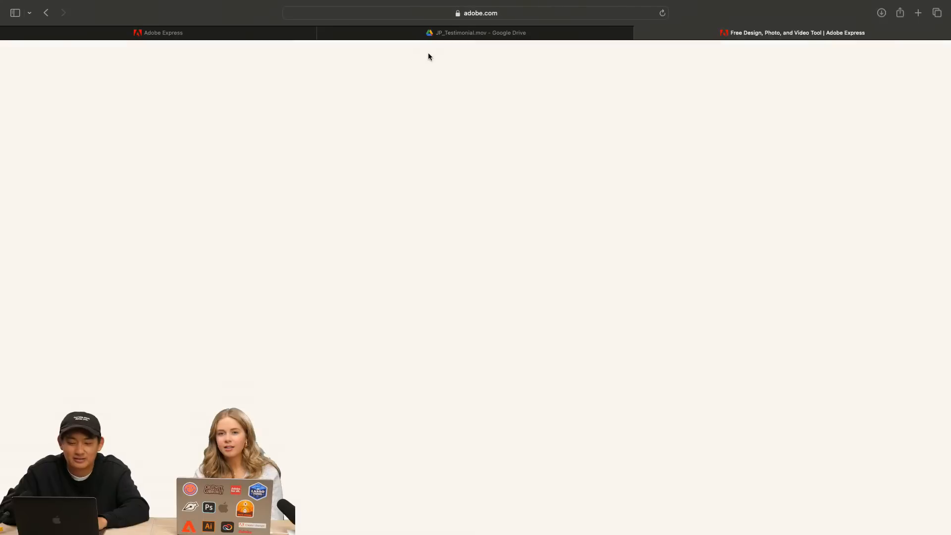
pyautogui.scroll(-6, 465, 307)
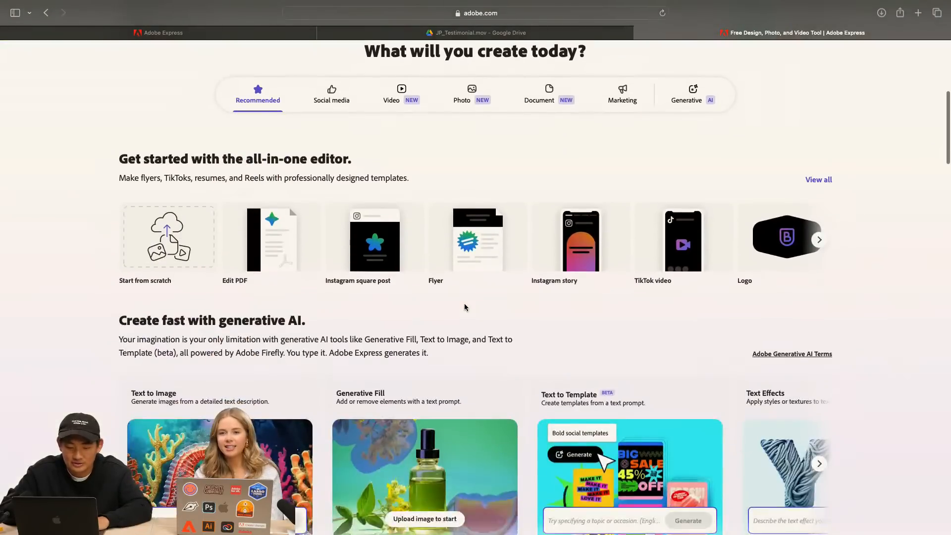
pyautogui.click(476, 506)
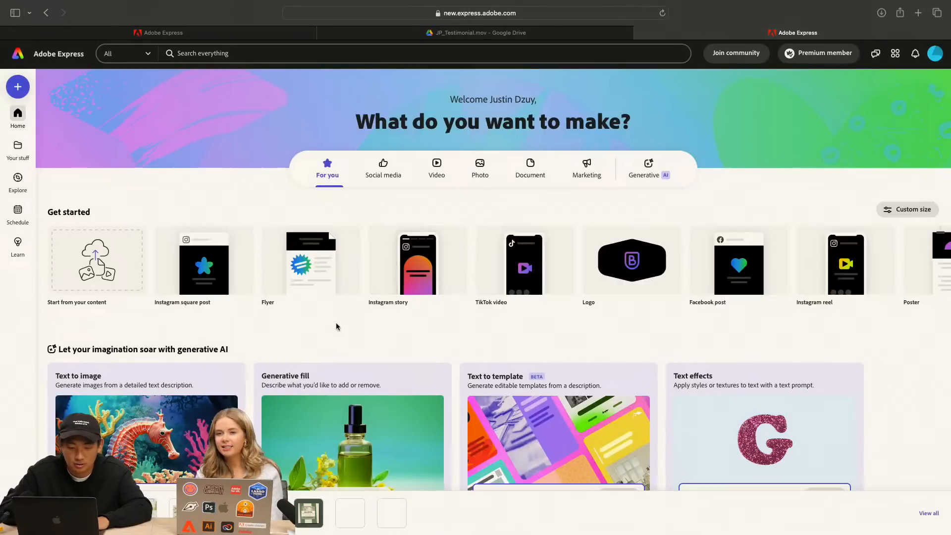
pyautogui.scroll(-3, 335, 327)
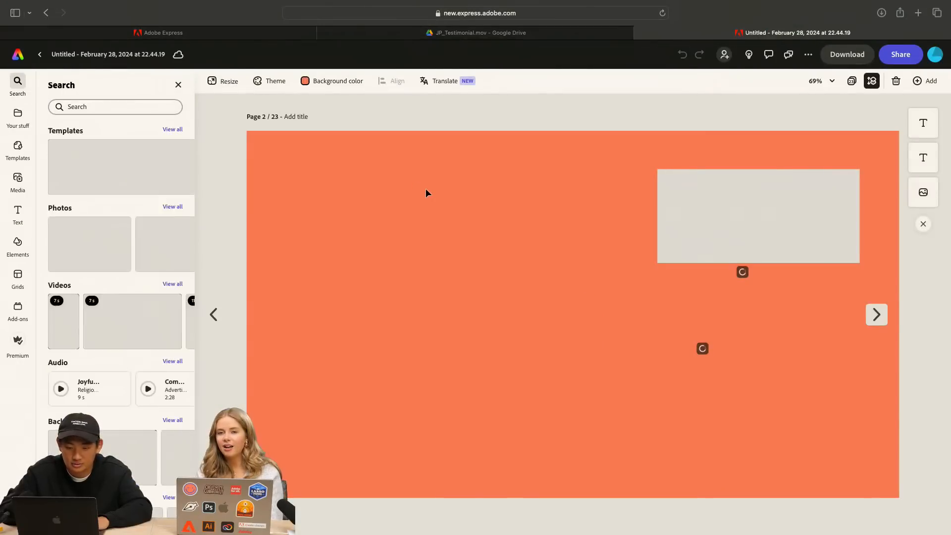
# Sample page 2's orange background into the LinkedIn Assets colours and copy its hex code
pyautogui.click(309, 83)
pyautogui.click(389, 103)
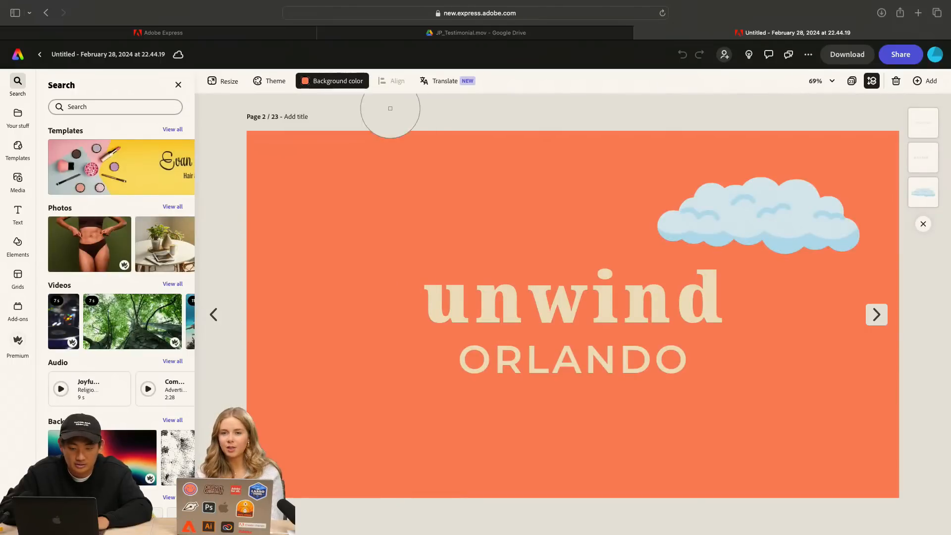
pyautogui.click(291, 173)
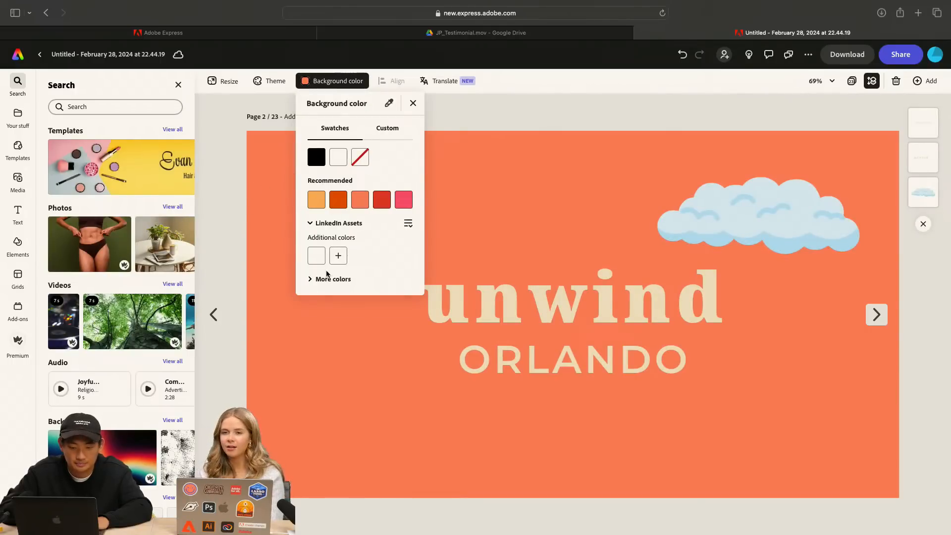
pyautogui.click(339, 256)
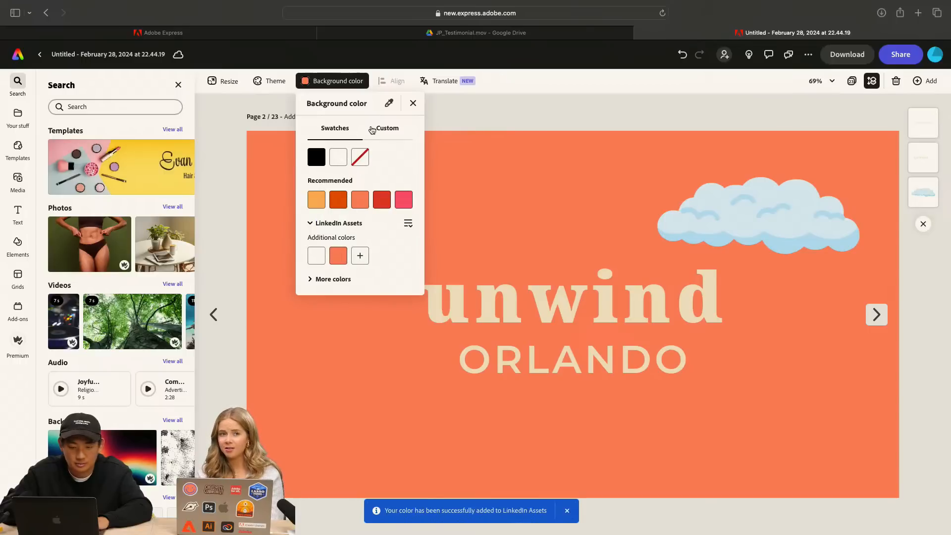
pyautogui.click(387, 128)
pyautogui.click(360, 284)
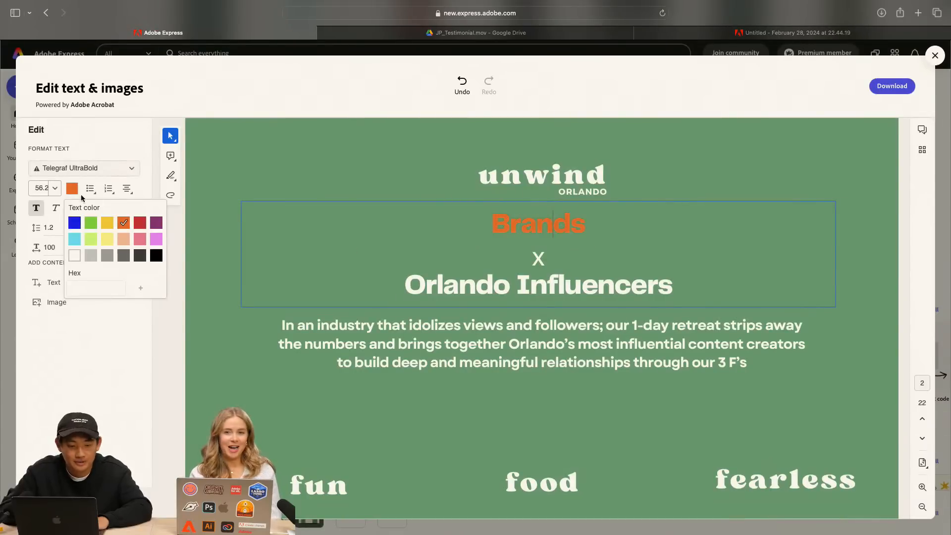
# Back in the PDF editor, try to recolour the heading word "Brands" with the copied hex value #FF8966
pyautogui.doubleClick(524, 220)
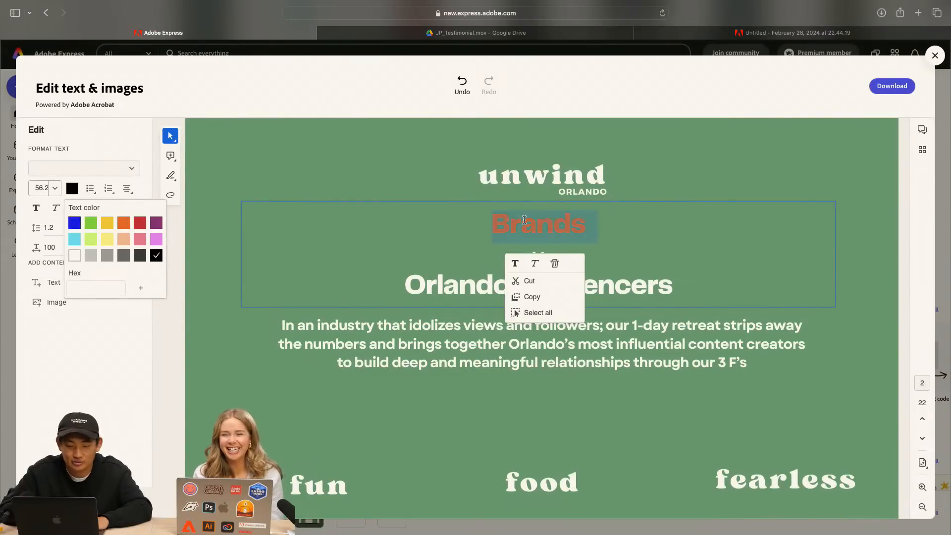
pyautogui.click(106, 290)
pyautogui.write('#FF8966')
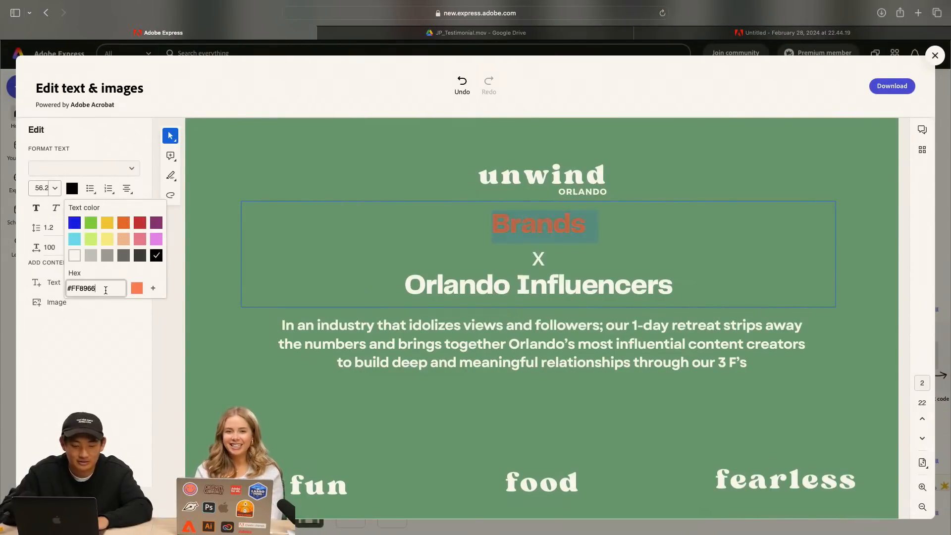
pyautogui.click(250, 350)
pyautogui.click(313, 213)
pyautogui.rightClick(748, 385)
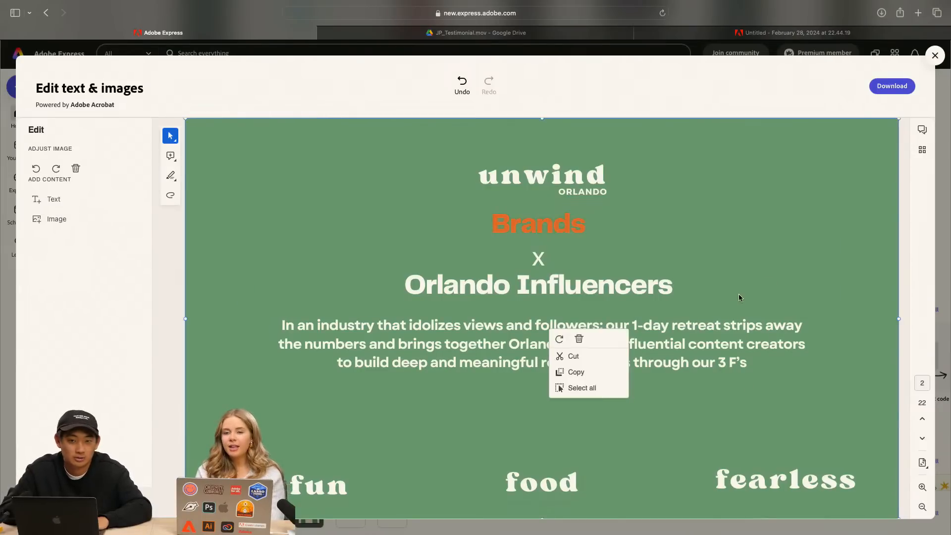
# Undo the orange text colour on "Brands" and try the hex colour #FF8966 on the word again
pyautogui.rightClick(548, 237)
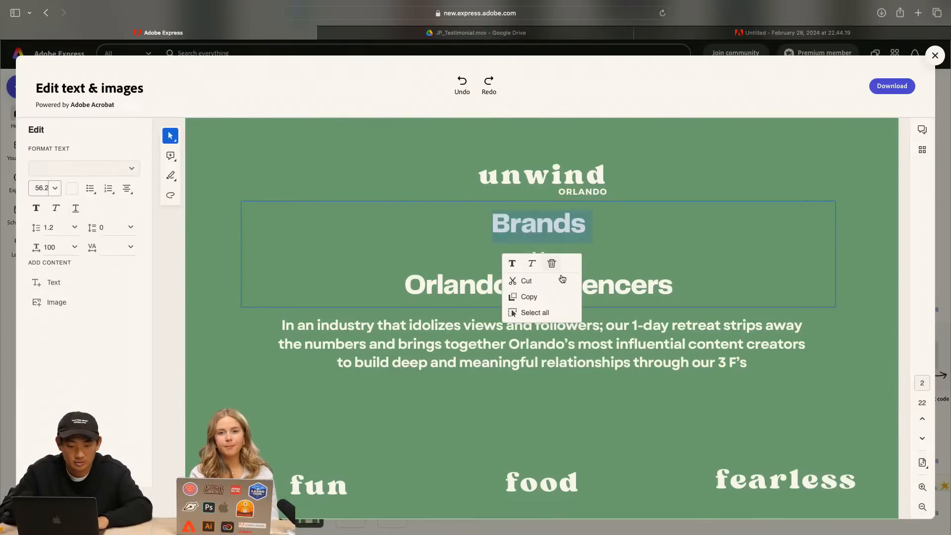
pyautogui.click(72, 188)
pyautogui.click(96, 288)
pyautogui.write('#FF8966')
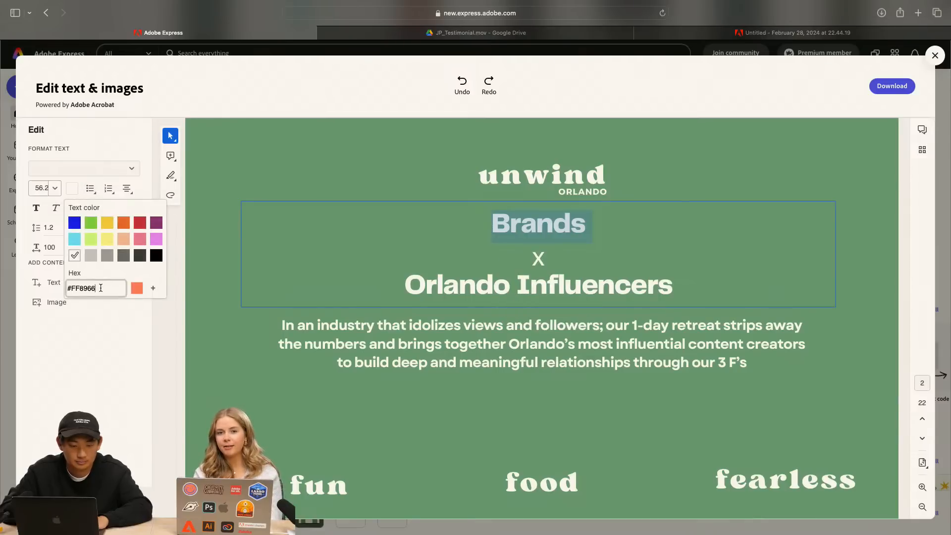
pyautogui.click(513, 300)
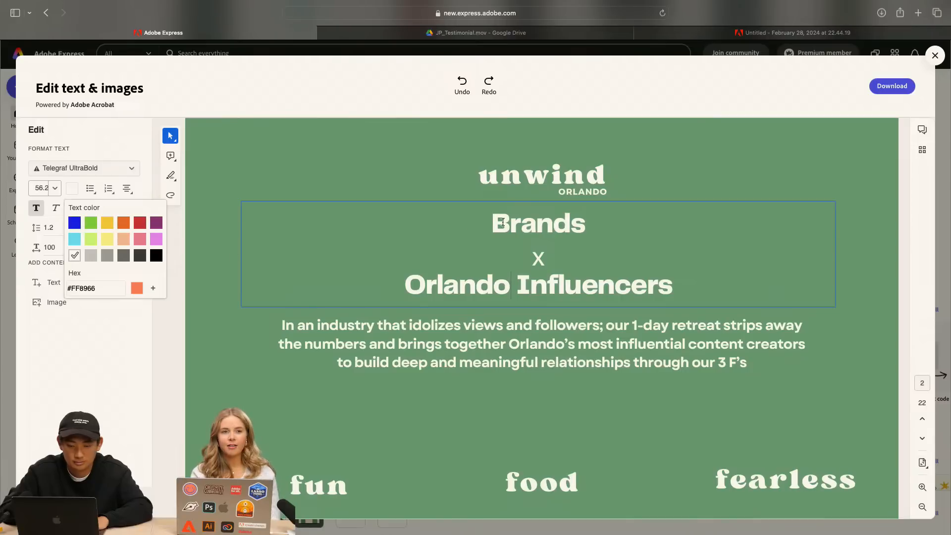
# Reselect "Brands", enter #FF8966 as its text colour and try to apply the previewed colour
pyautogui.doubleClick(519, 219)
pyautogui.click(118, 288)
pyautogui.click(75, 192)
pyautogui.click(74, 191)
pyautogui.click(99, 287)
pyautogui.write('#FF8966')
pyautogui.click(136, 291)
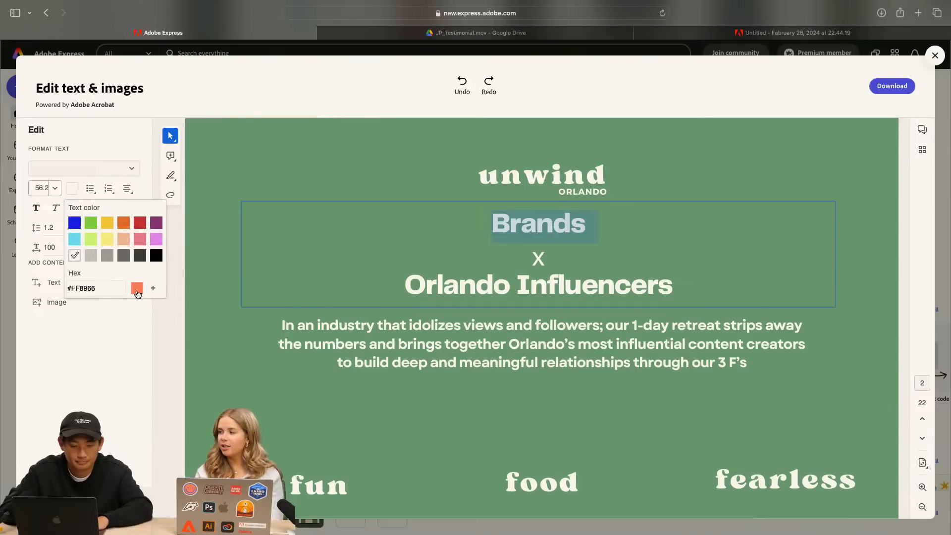
# Set the "Orlando Influencers" line to the preset orange and try replacing it with hex colour #FF8966
pyautogui.tripleClick(552, 278)
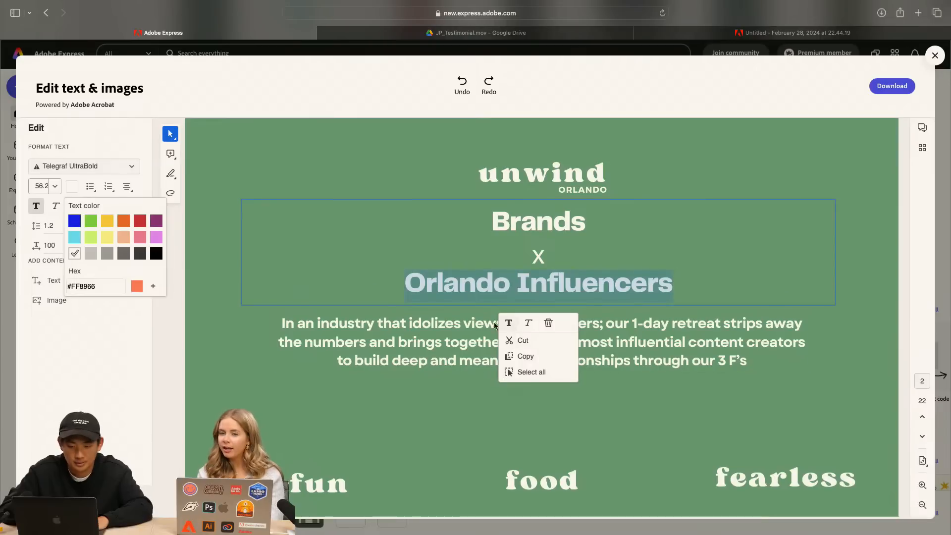
pyautogui.click(122, 223)
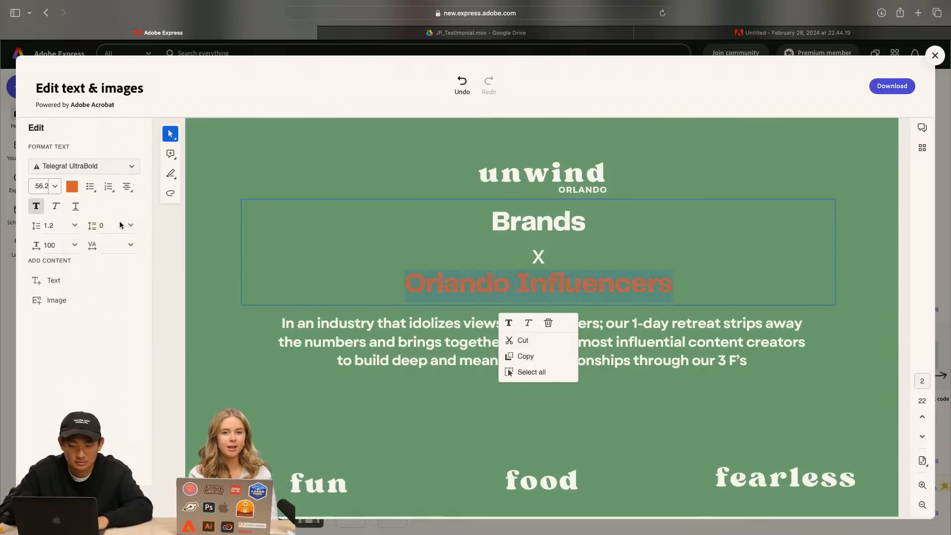
pyautogui.click(72, 188)
pyautogui.click(99, 290)
pyautogui.write('#FF8966')
pyautogui.click(337, 271)
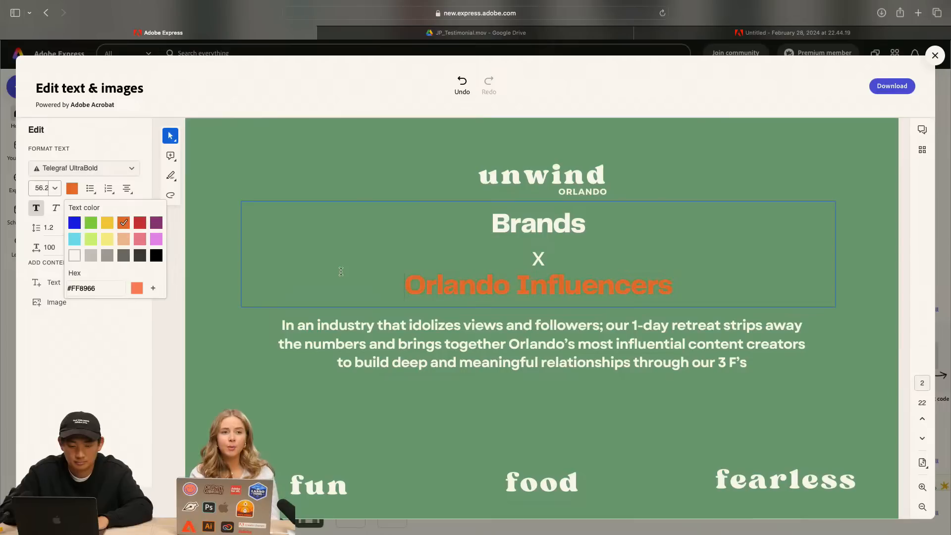
# Try pasting #FF8966 as the text colour for "Brands" and clear the hex value
pyautogui.doubleClick(531, 224)
pyautogui.click(92, 290)
pyautogui.write('#FF8966')
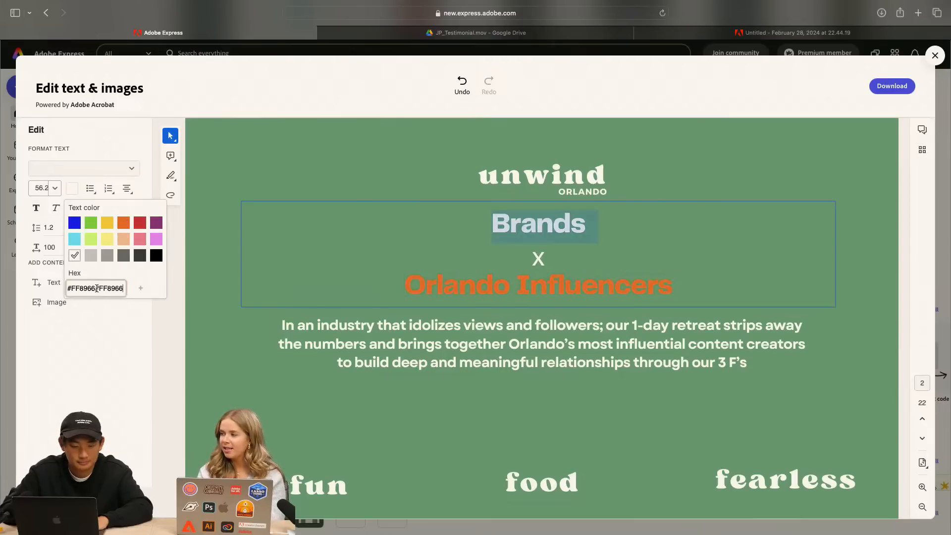
pyautogui.tripleClick(113, 290)
pyautogui.press('BackSpace')
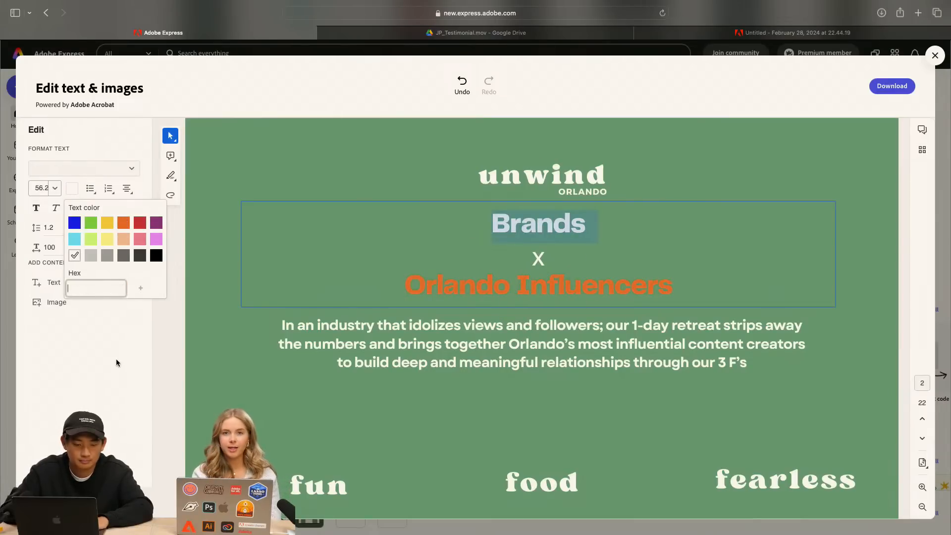
# Set the text colour of "Brands" to the preset orange
pyautogui.click(117, 352)
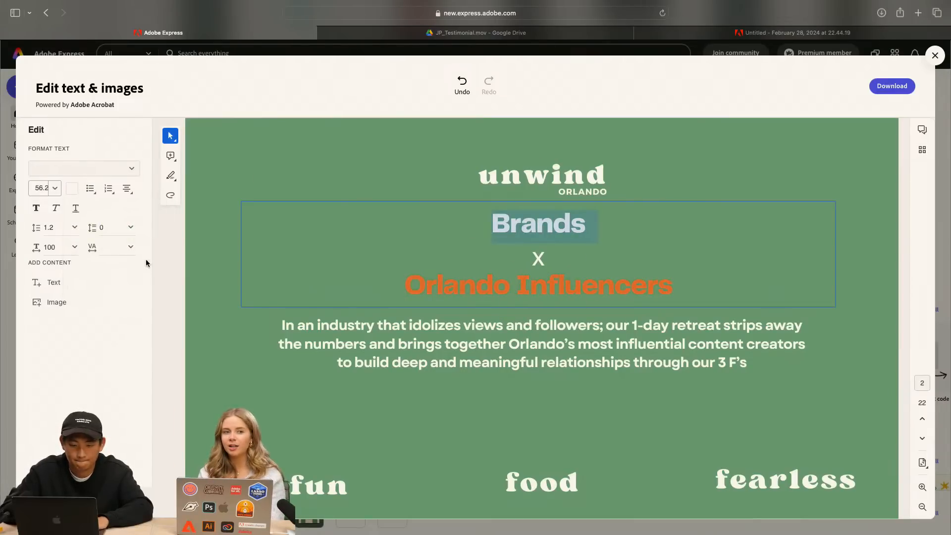
pyautogui.click(73, 191)
pyautogui.click(125, 223)
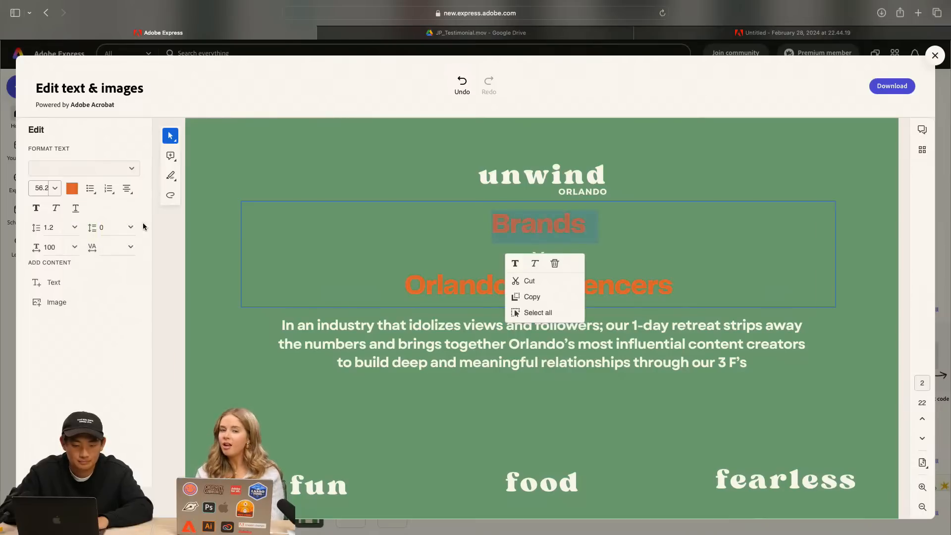
pyautogui.click(358, 146)
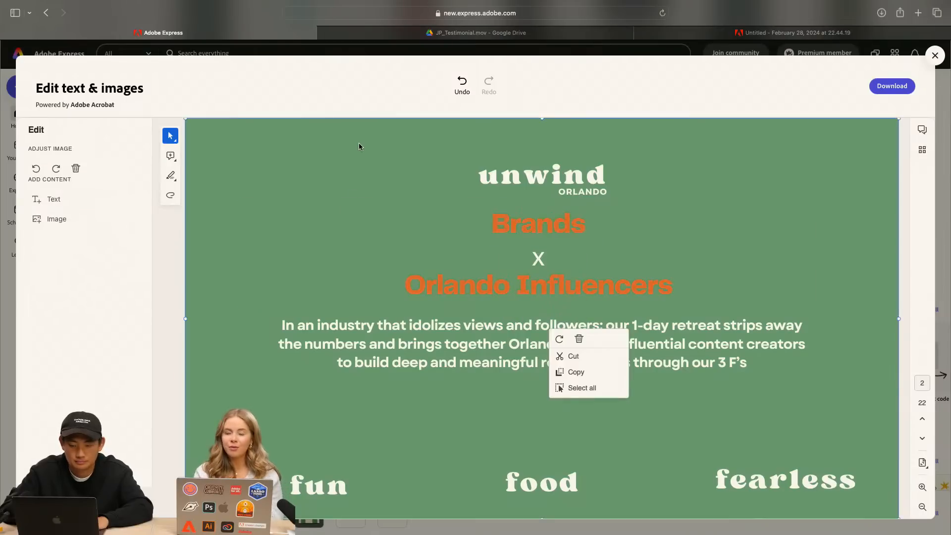
# Undo the orange colouring of both heading lines and reposition the heading just below the Unwind Orlando logo
pyautogui.click(570, 276)
pyautogui.tripleClick(560, 284)
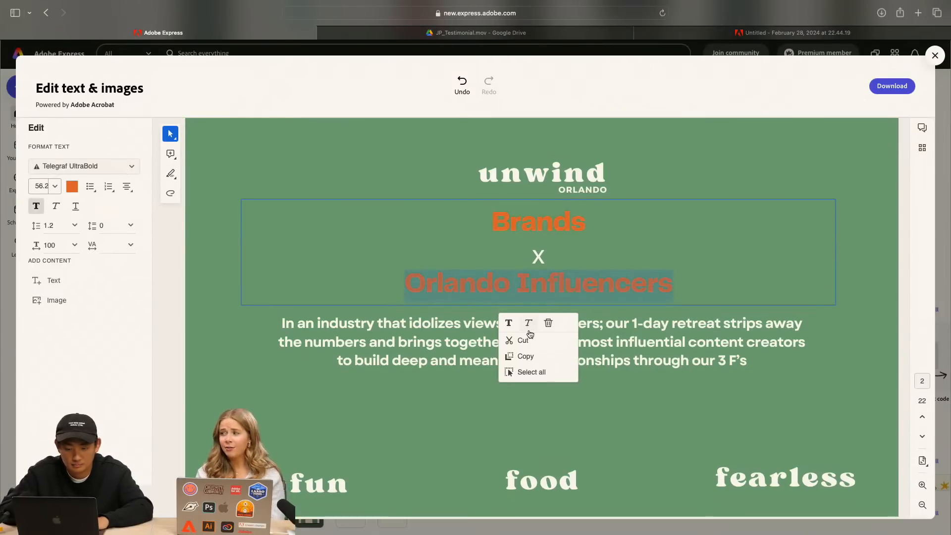
pyautogui.press('super+z')
pyautogui.press('super+z')
pyautogui.press('super+z')
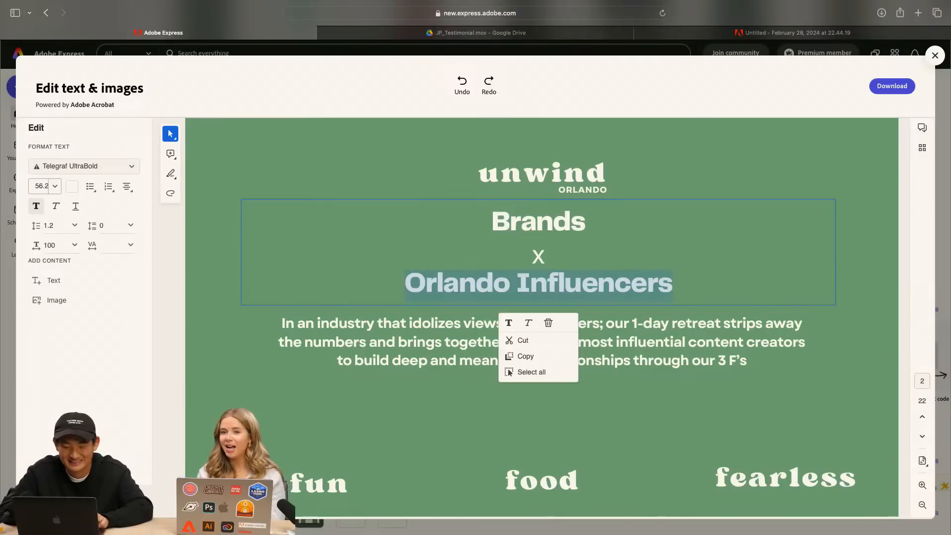
pyautogui.press('super+z')
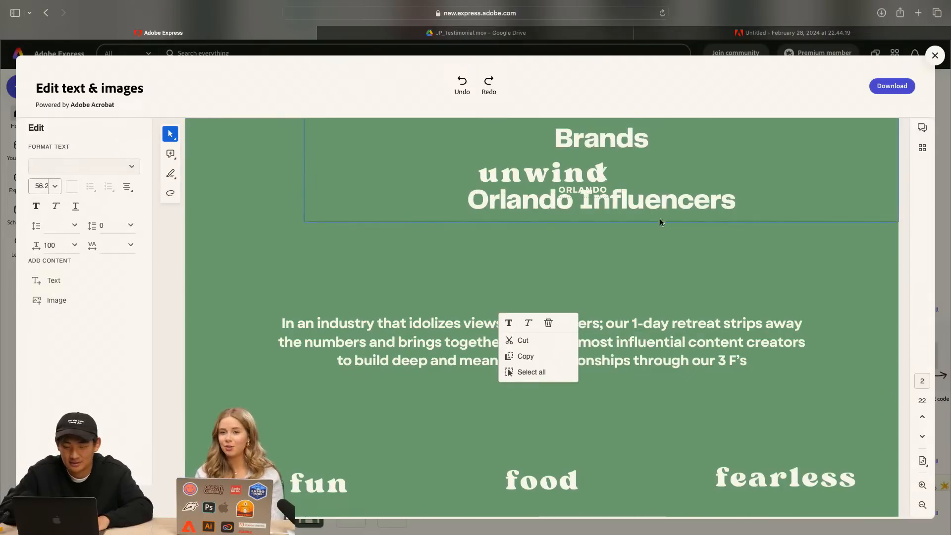
pyautogui.moveTo(660, 223); pyautogui.dragTo(601, 307)
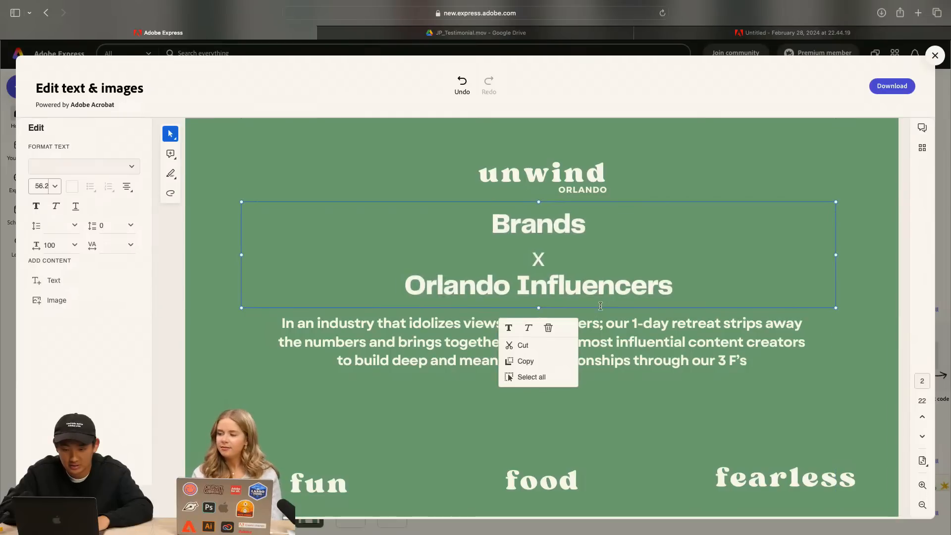
# Add #FF8966 as a custom text colour swatch and apply it to the word "Brands"
pyautogui.doubleClick(519, 228)
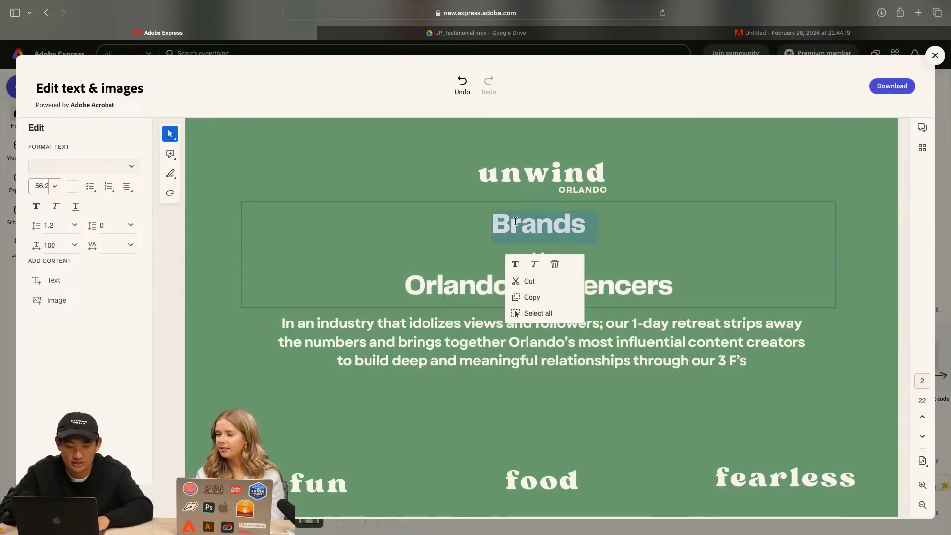
pyautogui.click(77, 188)
pyautogui.click(101, 289)
pyautogui.write('#FF8966')
pyautogui.click(153, 288)
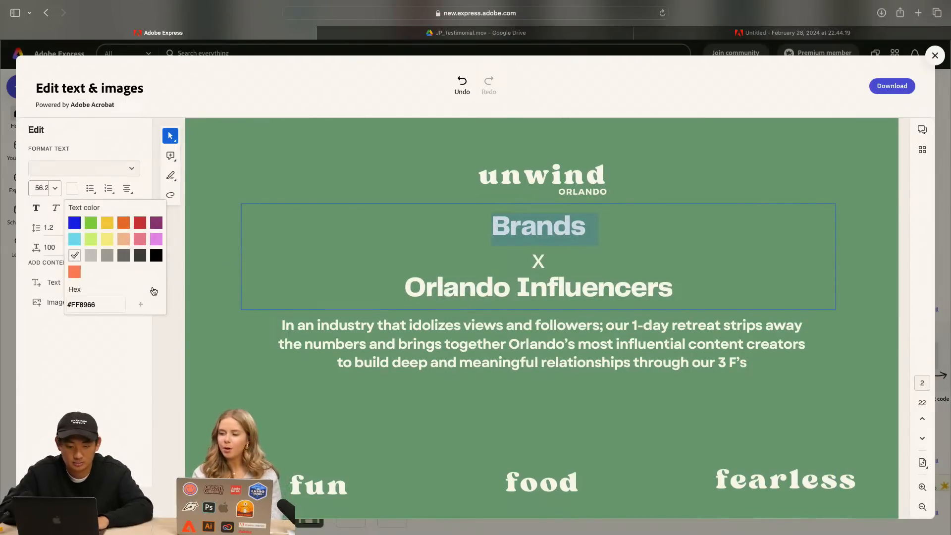
pyautogui.click(76, 279)
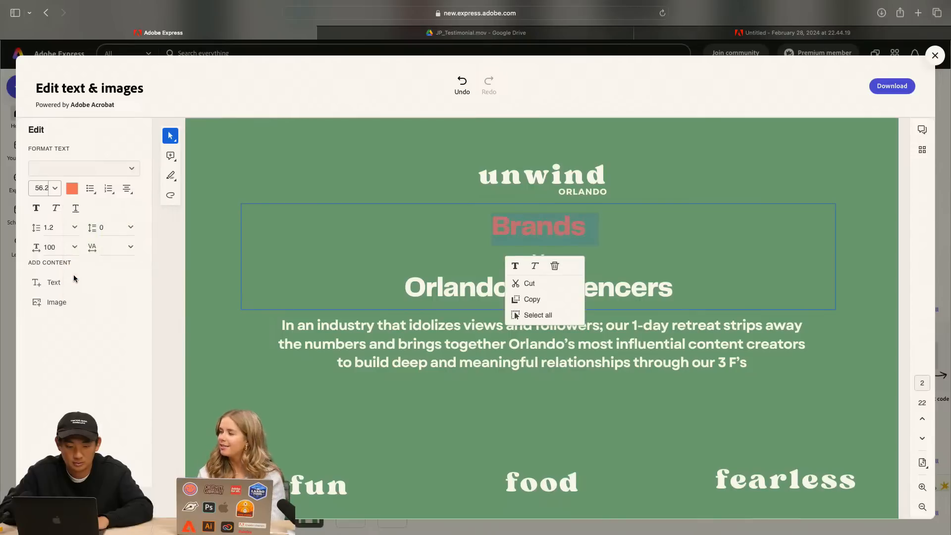
# Apply the custom #FF8966 swatch to the "Orlando Influencers" line and deselect the heading
pyautogui.tripleClick(452, 282)
pyautogui.click(72, 189)
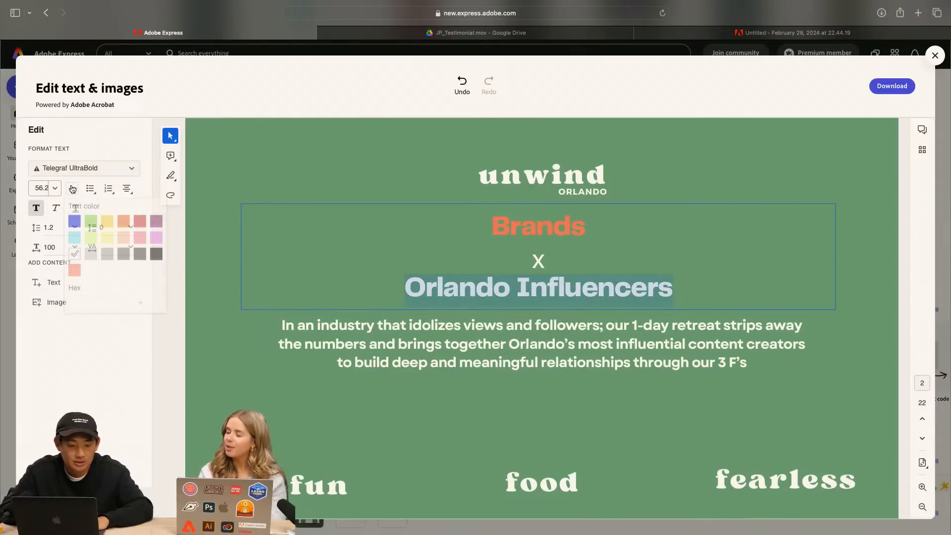
pyautogui.click(76, 271)
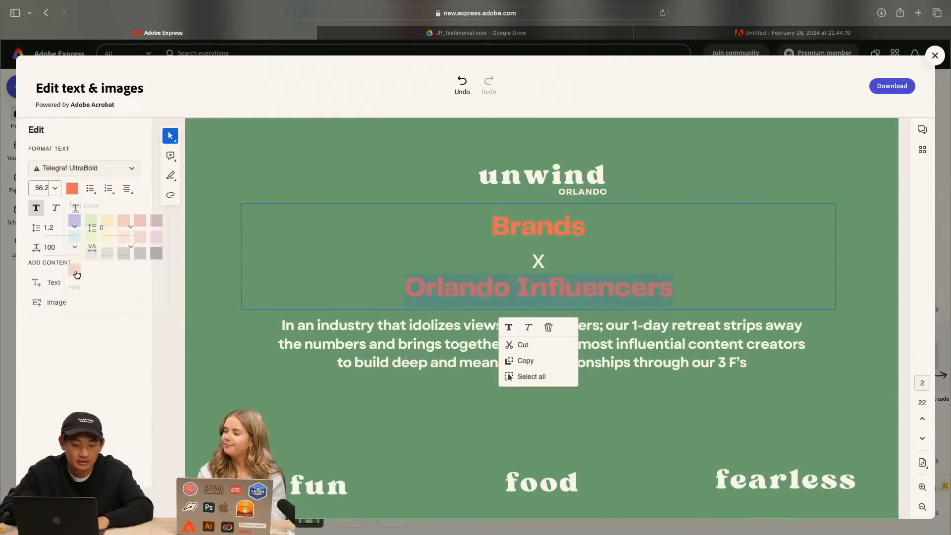
pyautogui.click(376, 171)
pyautogui.scroll(-1, 602, 350)
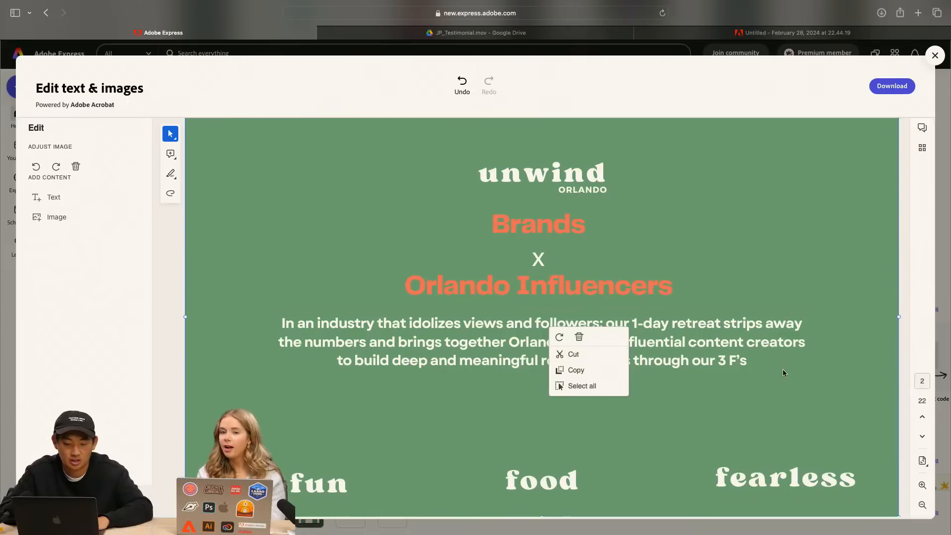
# Delete the two diagonal lines connecting the figures on the "our community" page
pyautogui.click(758, 303)
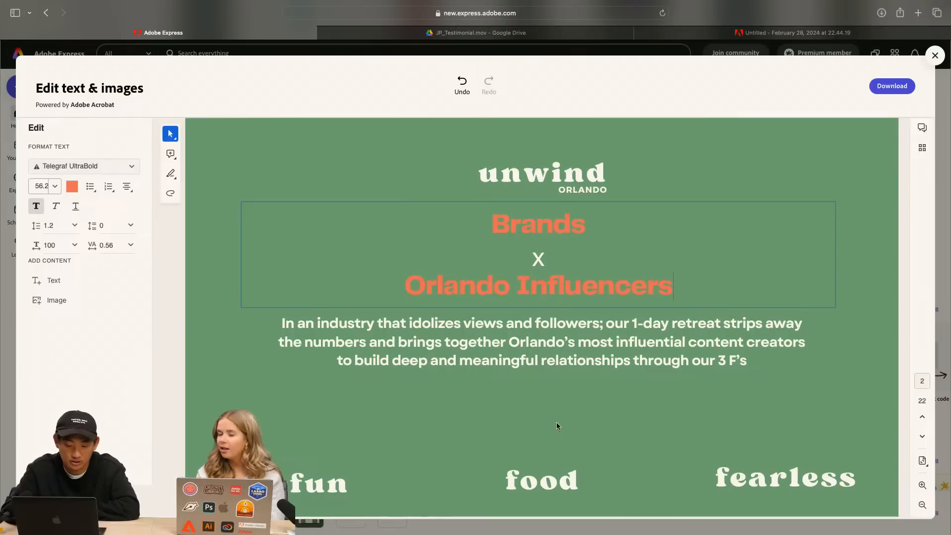
pyautogui.scroll(-10, 828, 352)
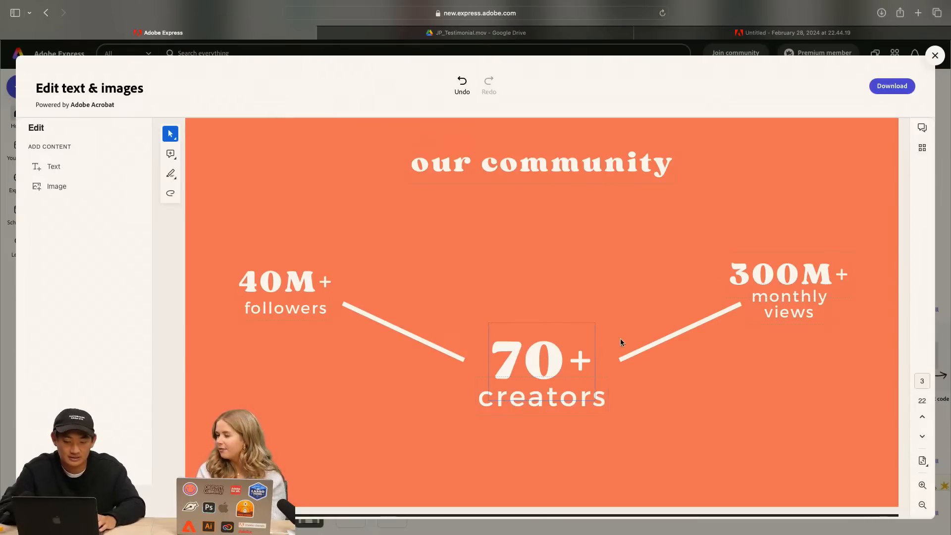
pyautogui.scroll(-2, 690, 347)
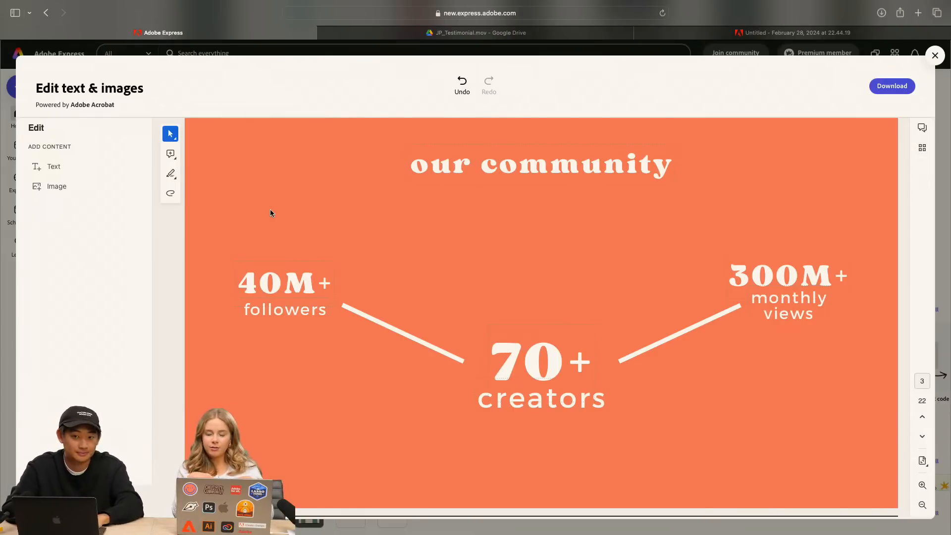
pyautogui.rightClick(659, 339)
pyautogui.click(777, 365)
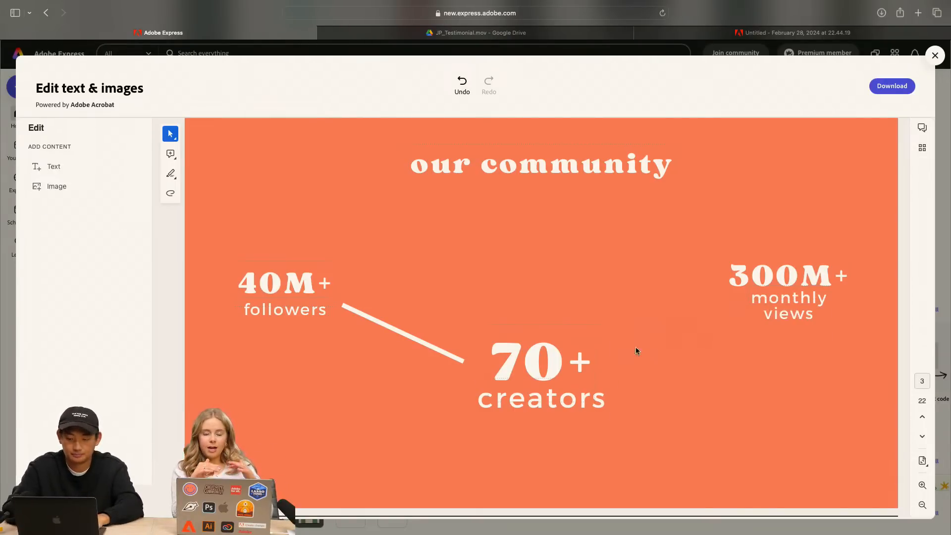
pyautogui.rightClick(433, 354)
pyautogui.press('Delete')
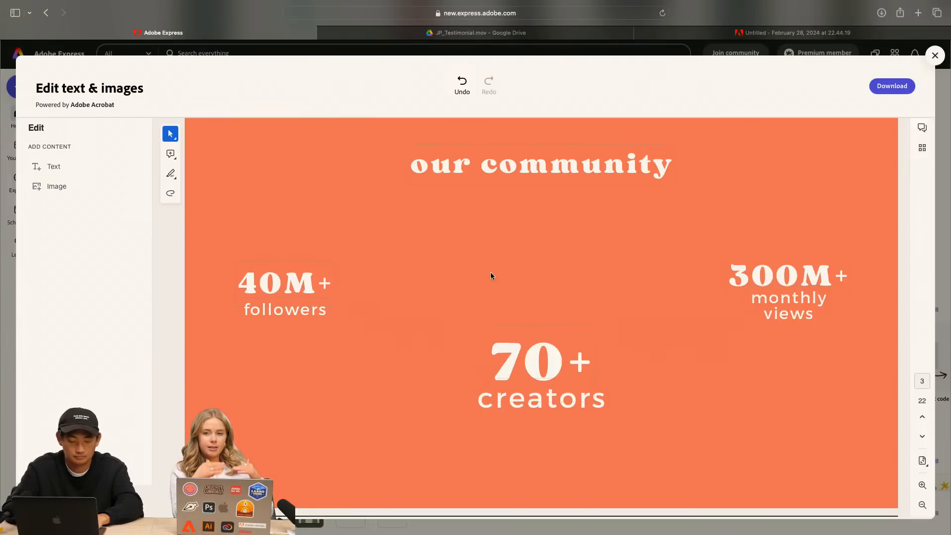
# Try to move the "70+" text up towards the middle of the "our community" page, and undo the move
pyautogui.rightClick(548, 327)
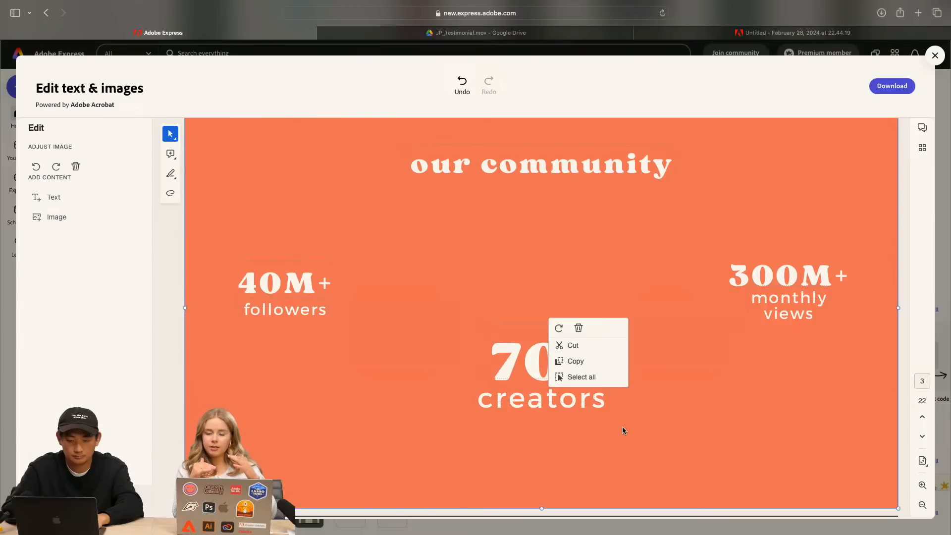
pyautogui.click(543, 328)
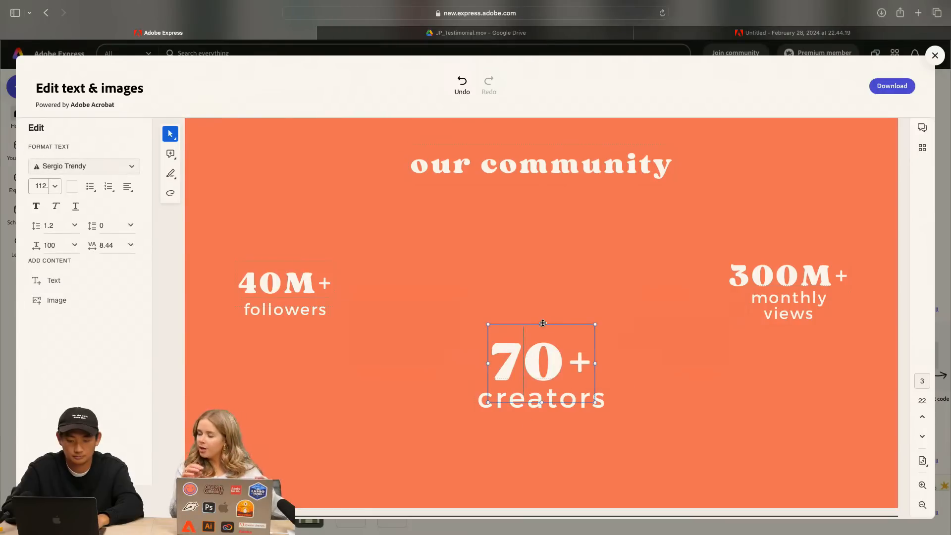
pyautogui.moveTo(542, 324); pyautogui.dragTo(534, 260)
pyautogui.hotkey('ctrl', 'z')
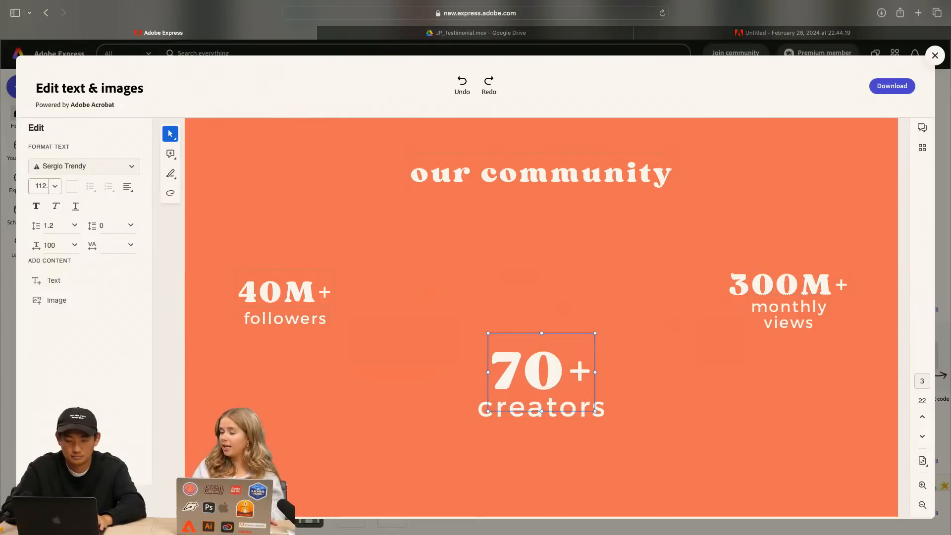
# Move the "70+" text up so it sits between the "40M+" and "300M+" figures
pyautogui.rightClick(544, 340)
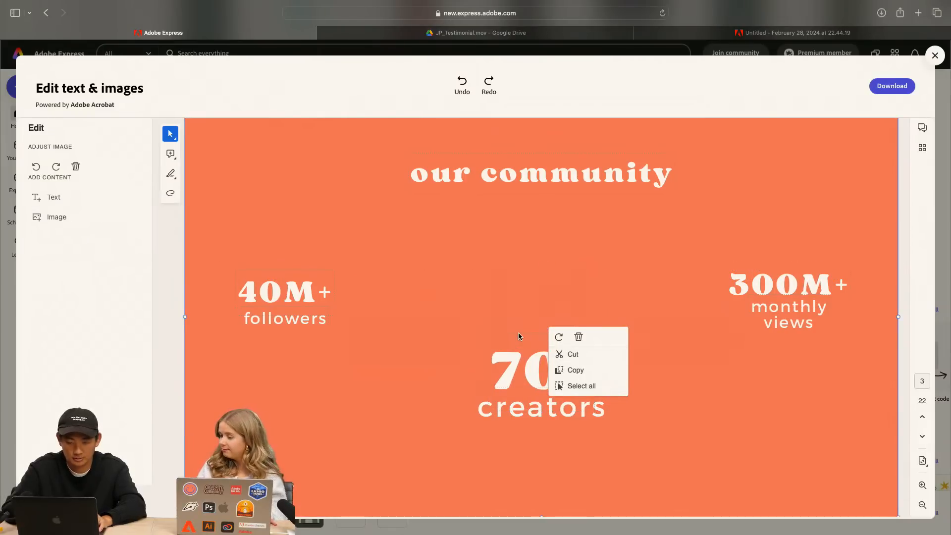
pyautogui.click(774, 299)
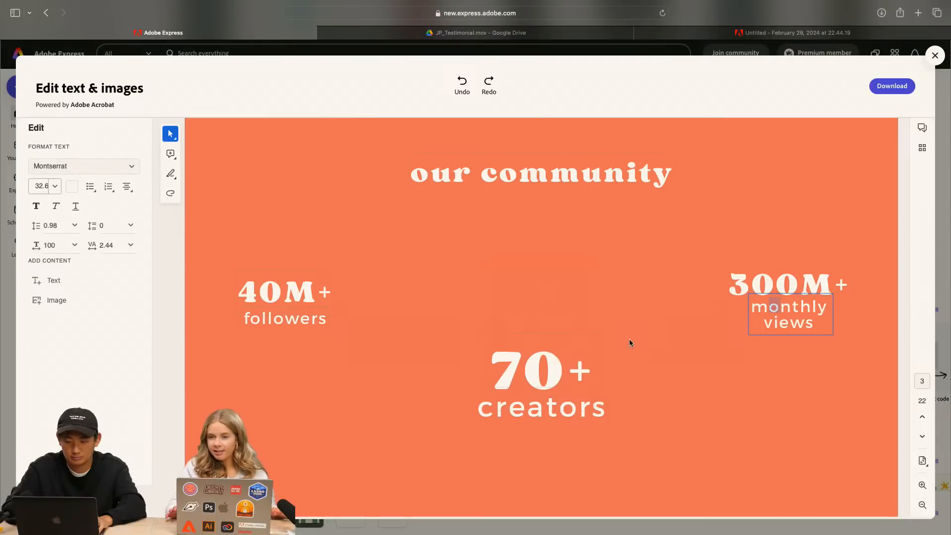
pyautogui.click(583, 333)
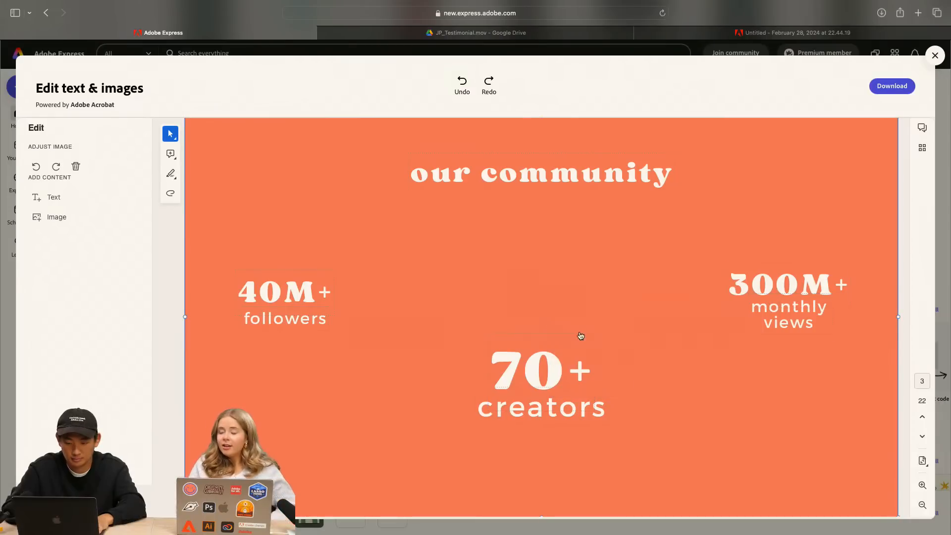
pyautogui.rightClick(520, 335)
pyautogui.click(507, 336)
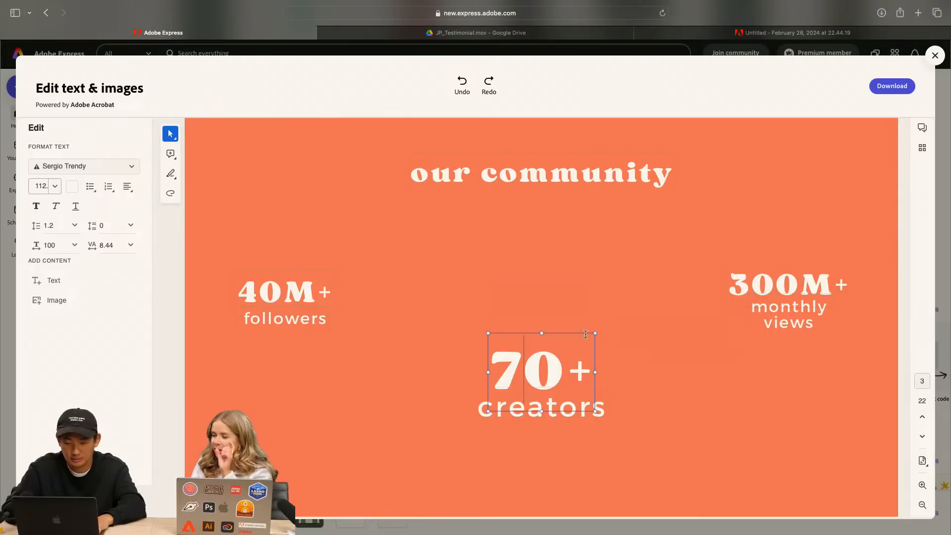
pyautogui.moveTo(584, 332); pyautogui.dragTo(580, 282)
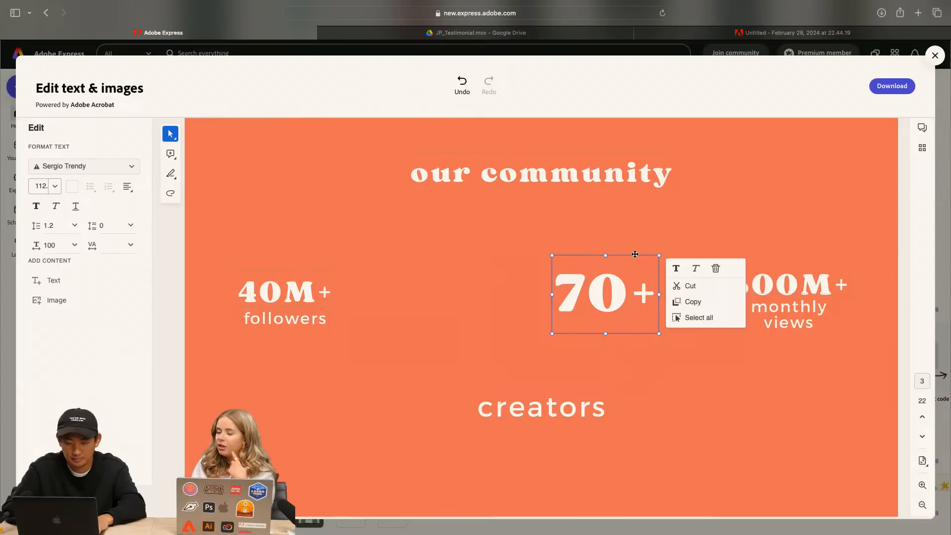
pyautogui.moveTo(636, 254); pyautogui.dragTo(551, 261)
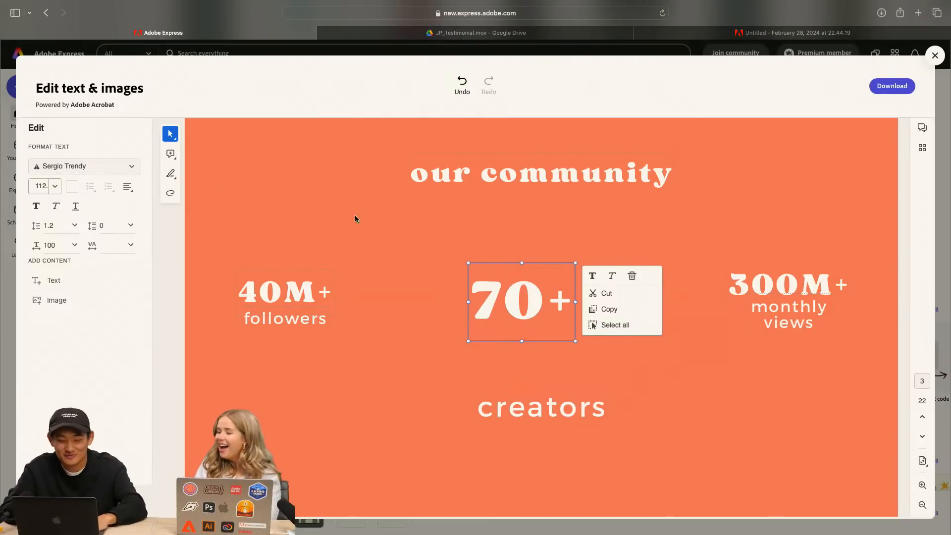
# Enlarge the "70+" text to font size 150 and shift it slightly up to recentre it
pyautogui.click(54, 186)
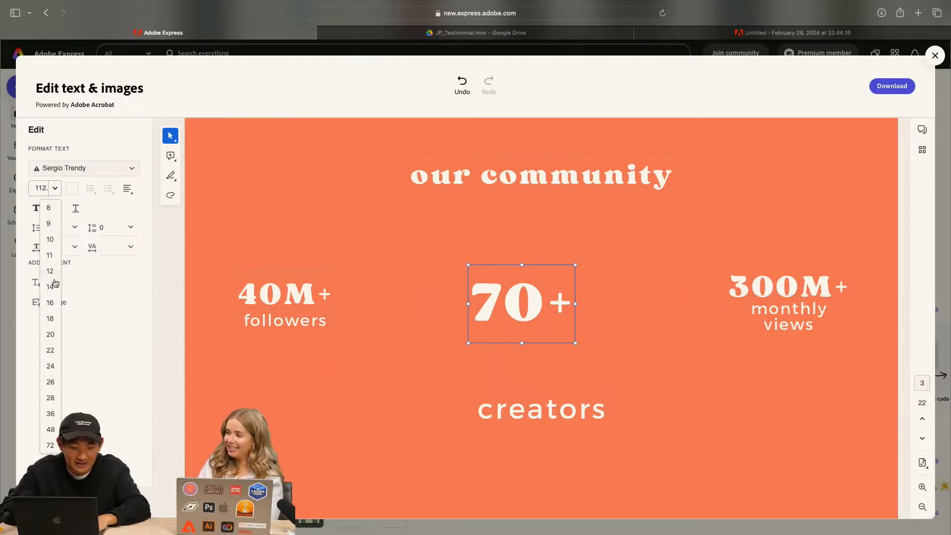
pyautogui.click(44, 185)
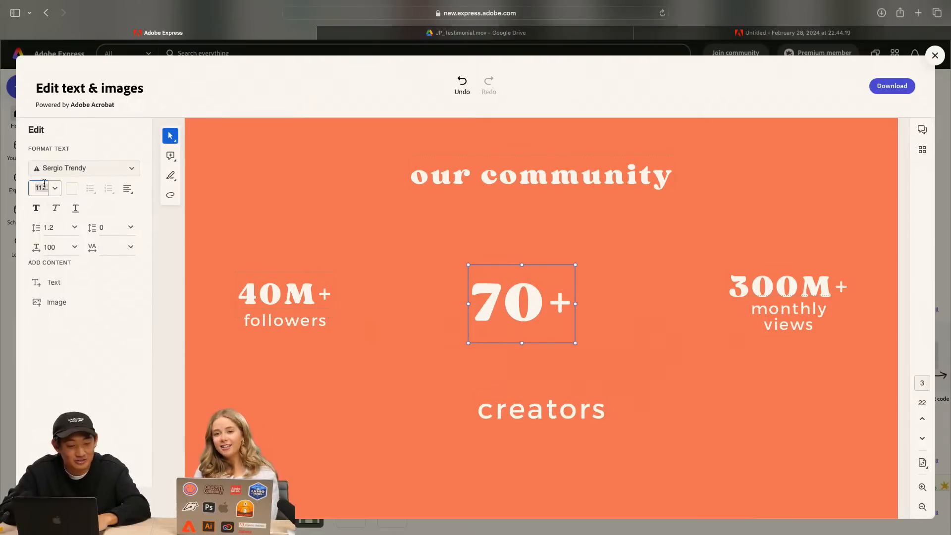
pyautogui.write('150')
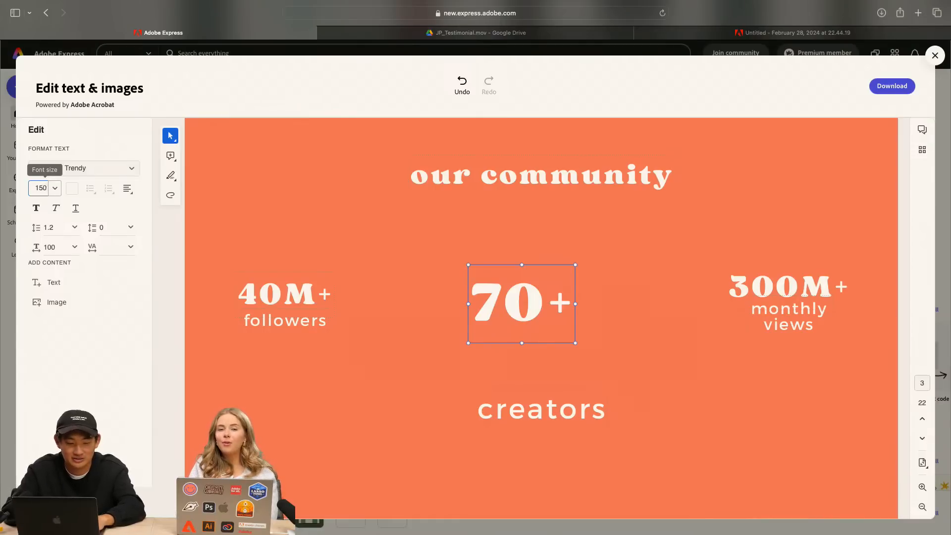
pyautogui.press('Return')
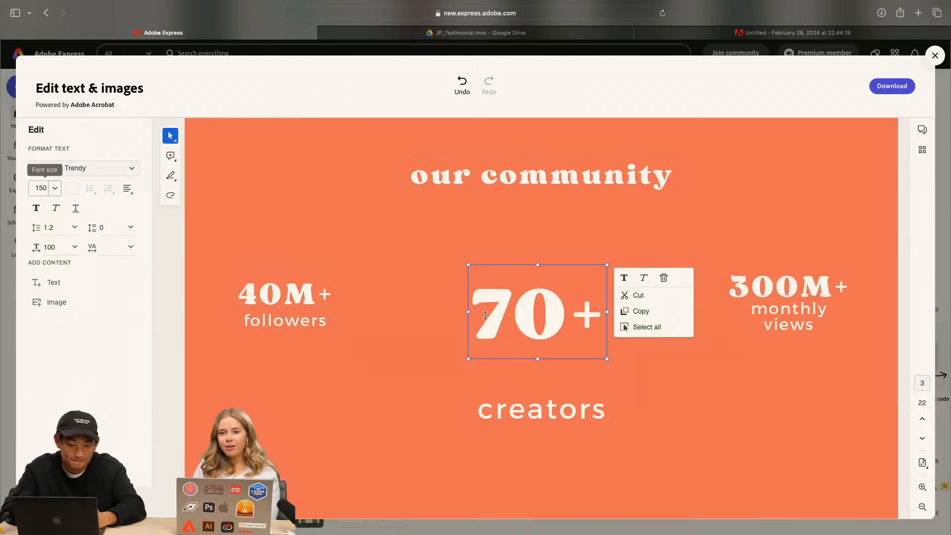
pyautogui.moveTo(571, 265); pyautogui.dragTo(559, 257)
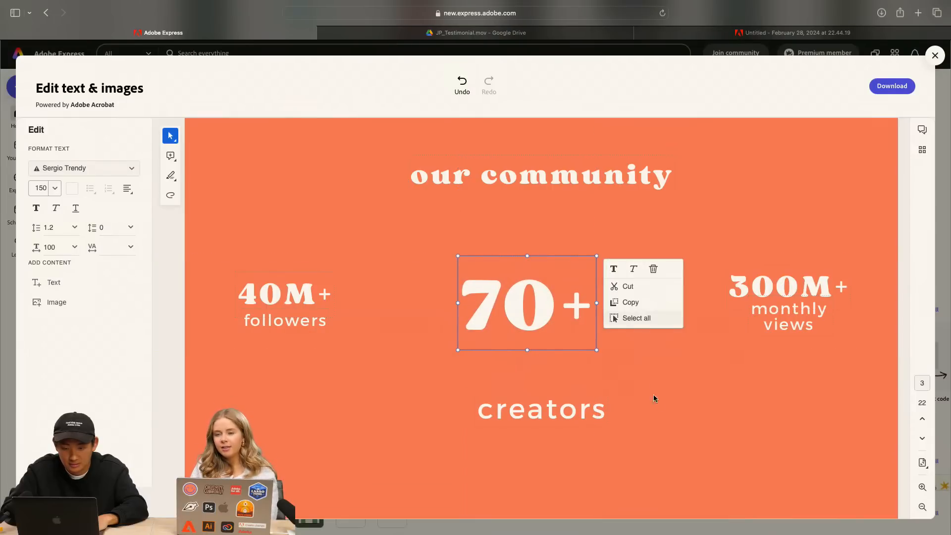
# Move the "creators" label up so it is centred beneath the enlarged "70+"
pyautogui.click(534, 395)
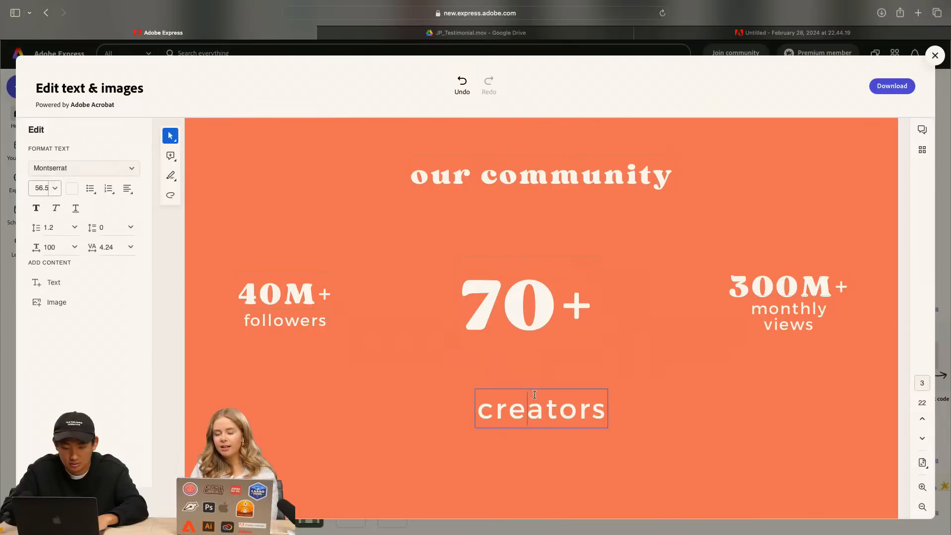
pyautogui.moveTo(551, 389); pyautogui.dragTo(513, 366)
pyautogui.click(685, 400)
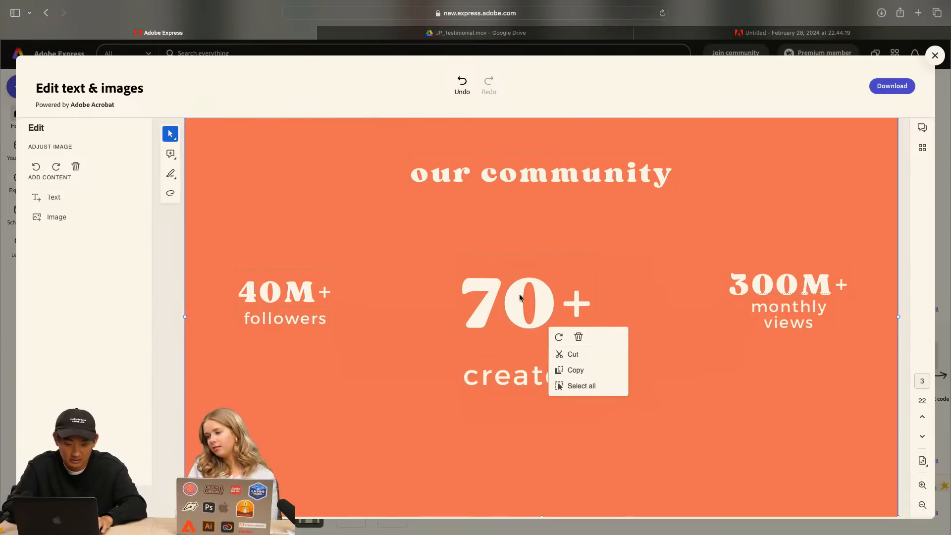
# Raise the "70+" text slightly and bring the "creators" label up directly beneath it, leaving both deselected
pyautogui.click(540, 260)
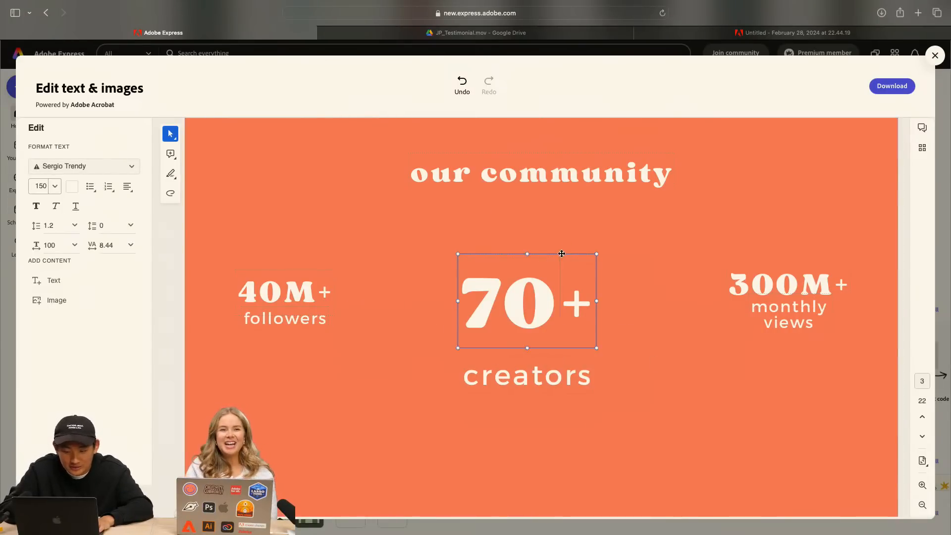
pyautogui.moveTo(562, 254); pyautogui.dragTo(549, 228)
pyautogui.click(566, 377)
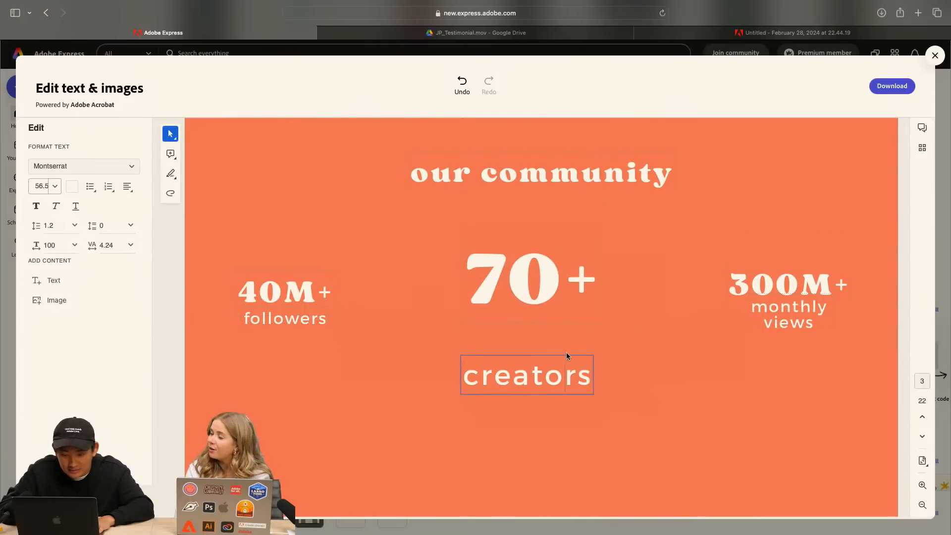
pyautogui.click(567, 356)
pyautogui.moveTo(567, 356); pyautogui.dragTo(569, 329)
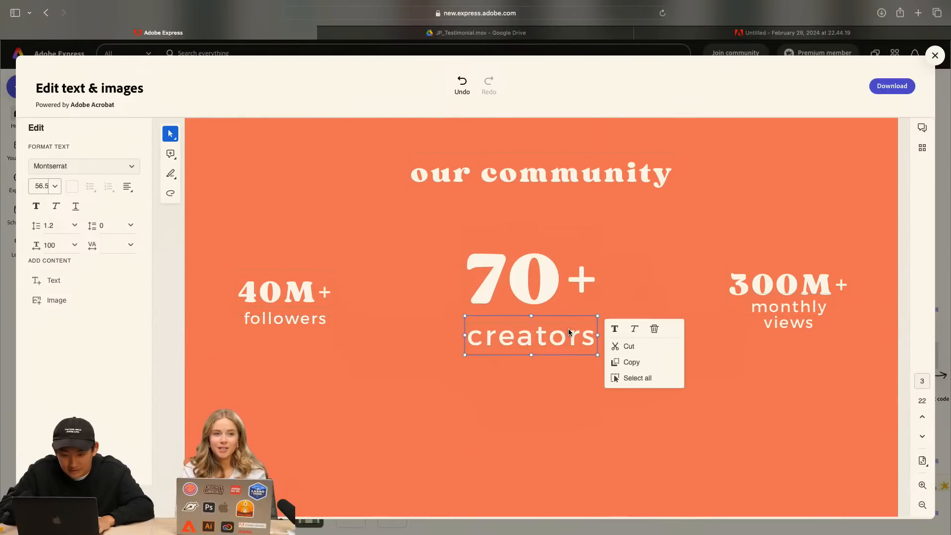
pyautogui.click(612, 433)
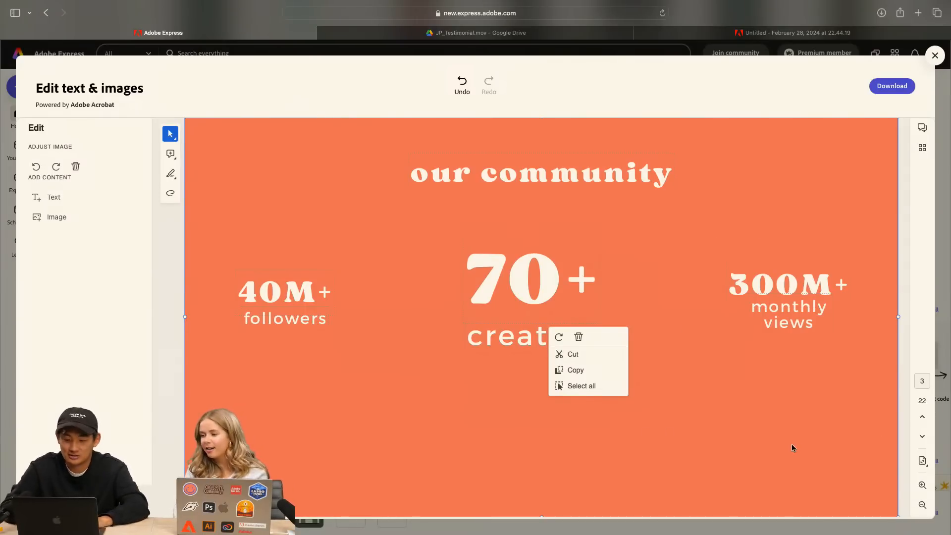
# Look over the "unwind creators" page, including its profile pictures, follower figures and editable title text
pyautogui.scroll(-10, 791, 444)
pyautogui.scroll(-2, 793, 448)
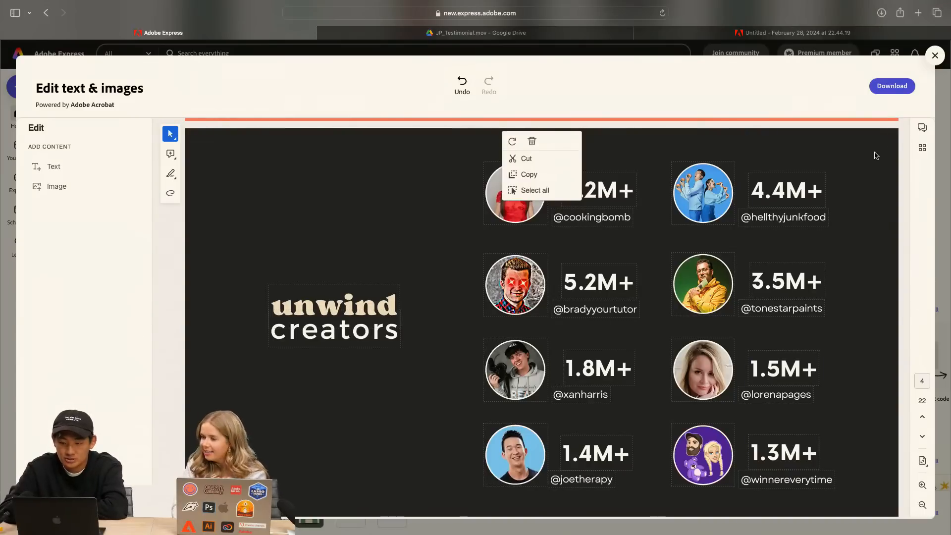
pyautogui.click(305, 151)
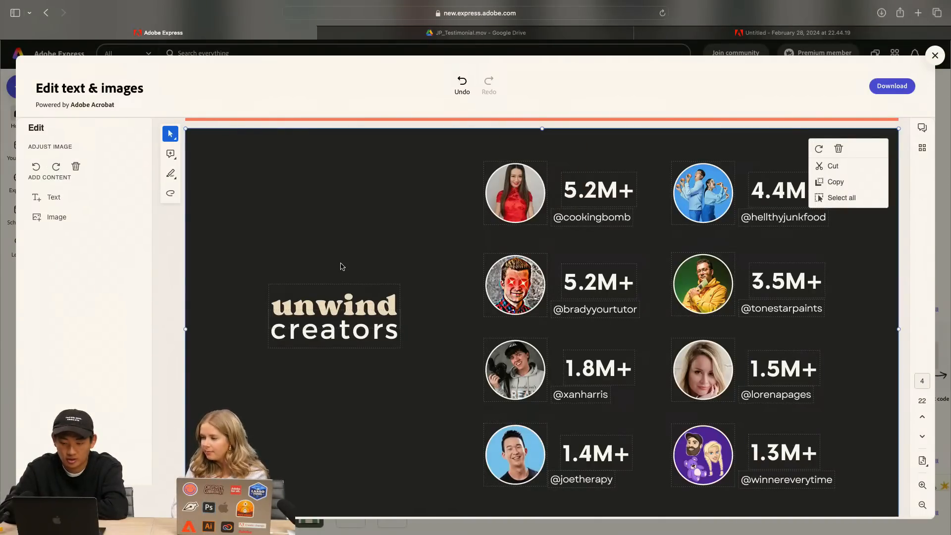
pyautogui.scroll(-1, 341, 266)
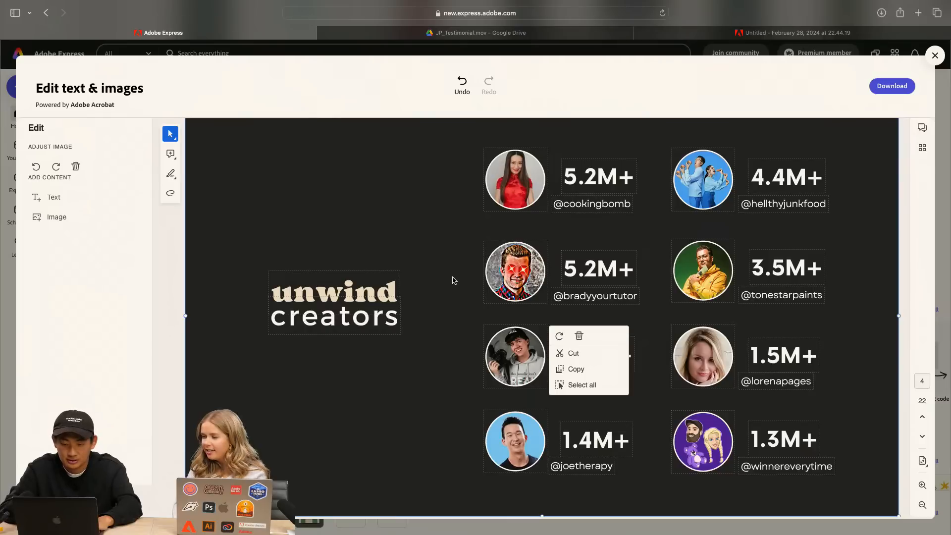
pyautogui.scroll(-2, 453, 278)
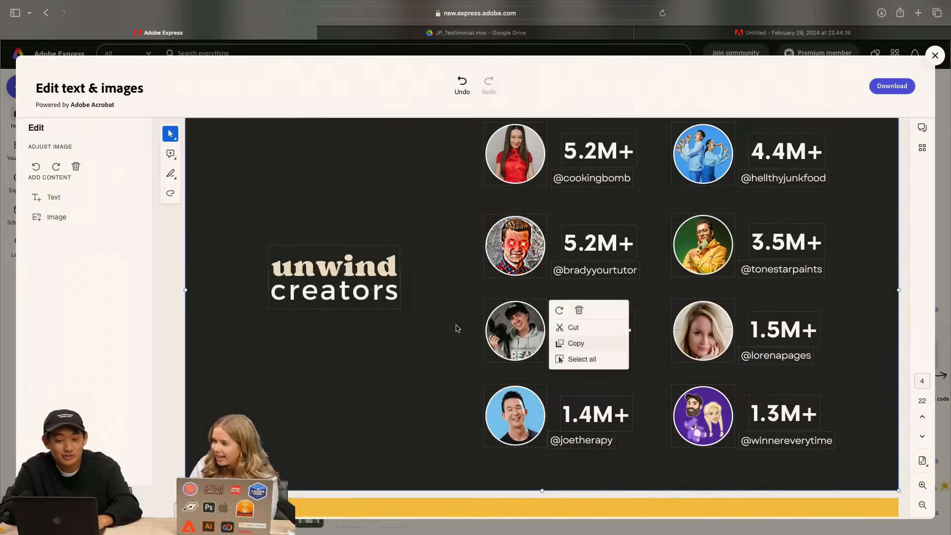
pyautogui.scroll(1, 457, 329)
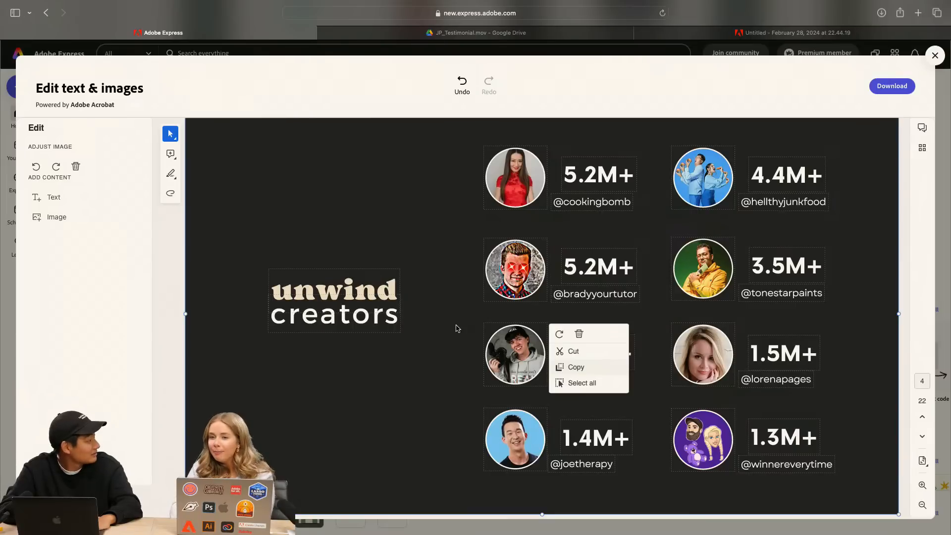
pyautogui.scroll(-1, 457, 328)
pyautogui.scroll(1, 457, 329)
pyautogui.scroll(-1, 456, 328)
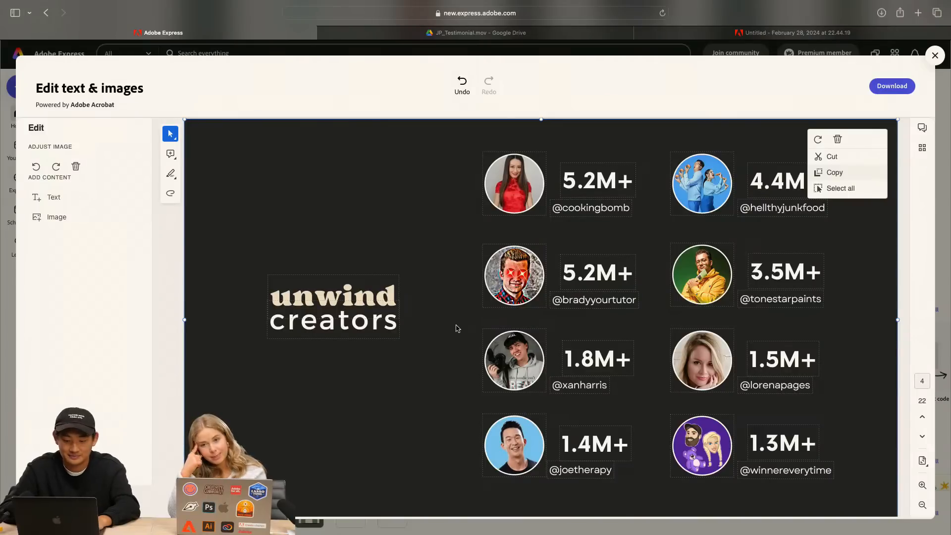
pyautogui.scroll(-1, 457, 329)
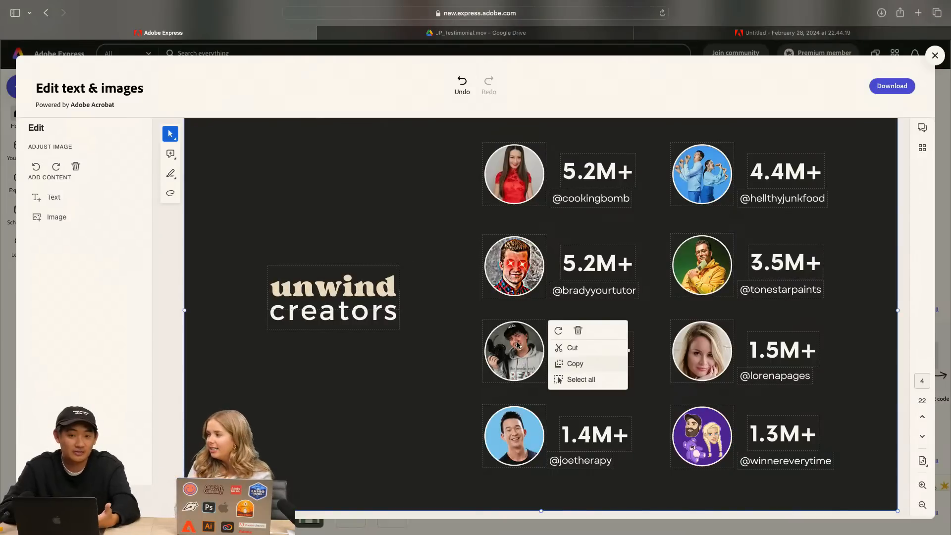
pyautogui.click(347, 321)
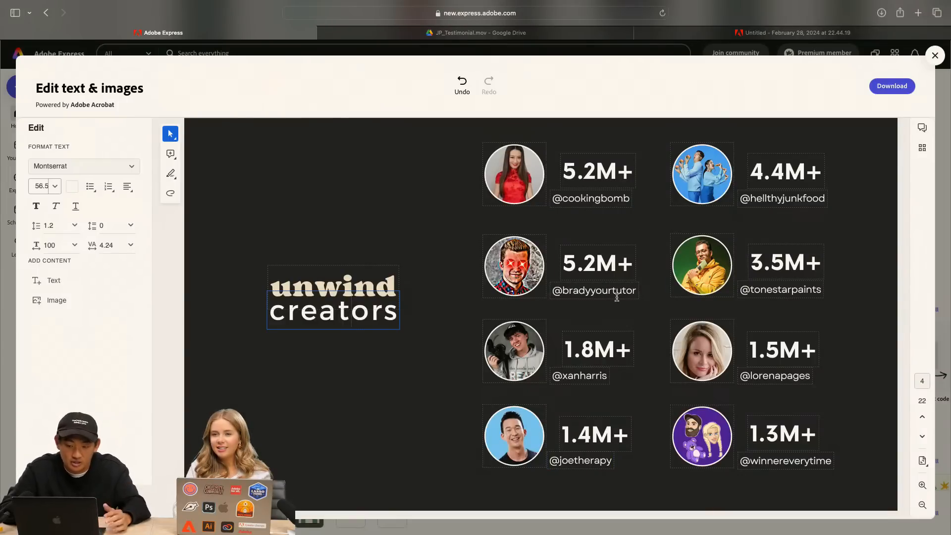
pyautogui.scroll(-2, 616, 297)
pyautogui.scroll(1, 616, 292)
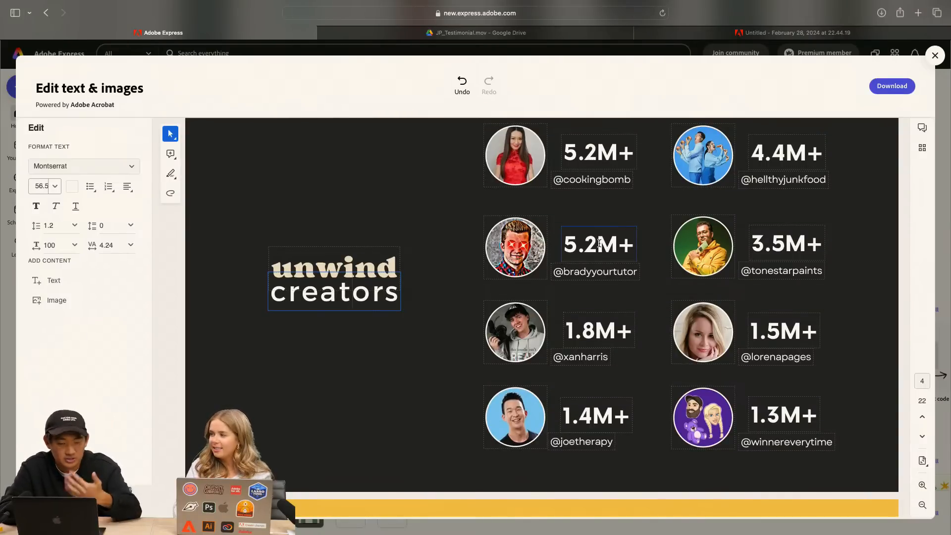
pyautogui.scroll(-5, 599, 243)
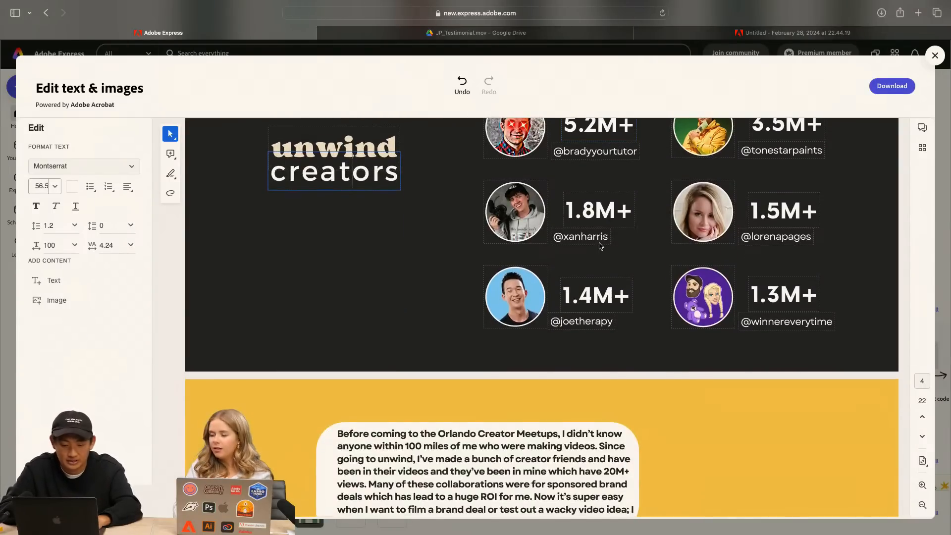
# Delete the right-hand crowd photo from the background of page 6, "Creators are the new media outlets"
pyautogui.scroll(6, 601, 245)
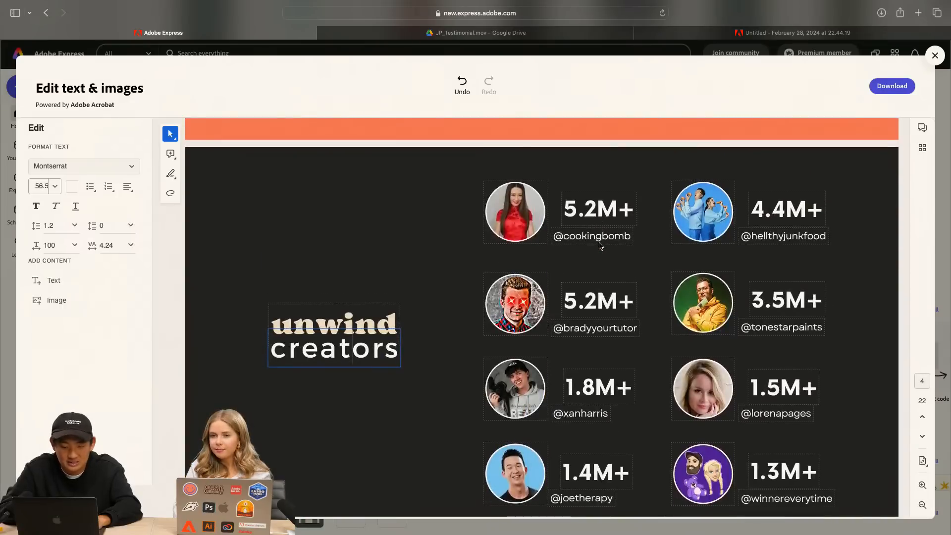
pyautogui.scroll(-5, 599, 245)
pyautogui.scroll(-4, 600, 245)
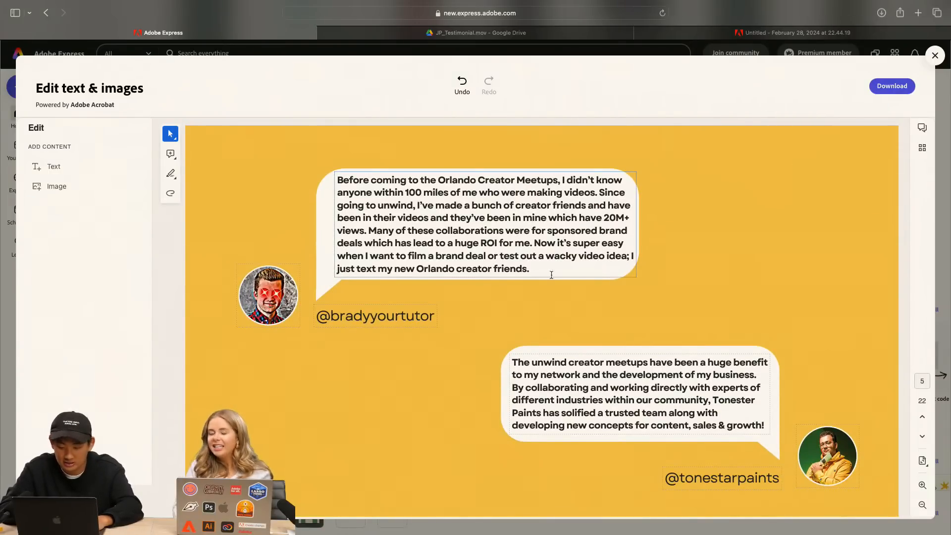
pyautogui.scroll(-2, 550, 278)
pyautogui.scroll(1, 567, 304)
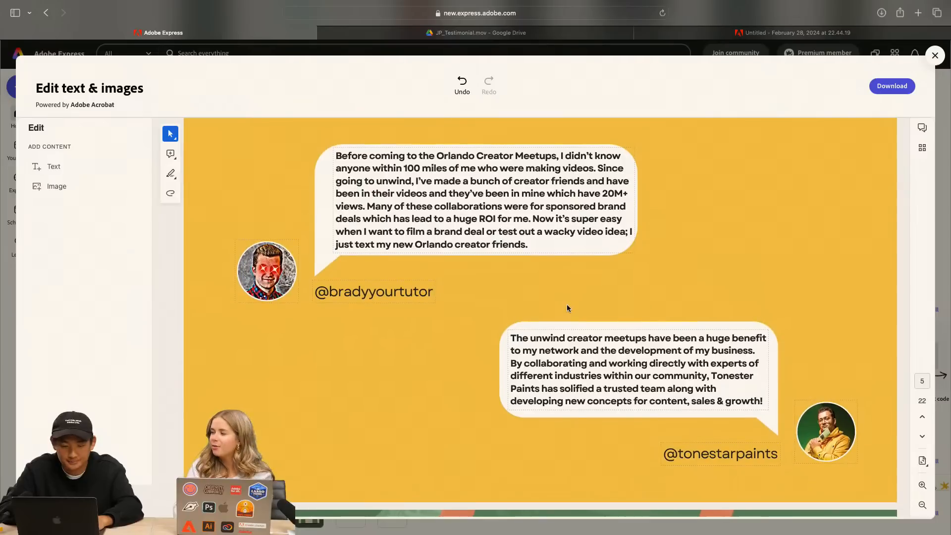
pyautogui.scroll(-8, 567, 305)
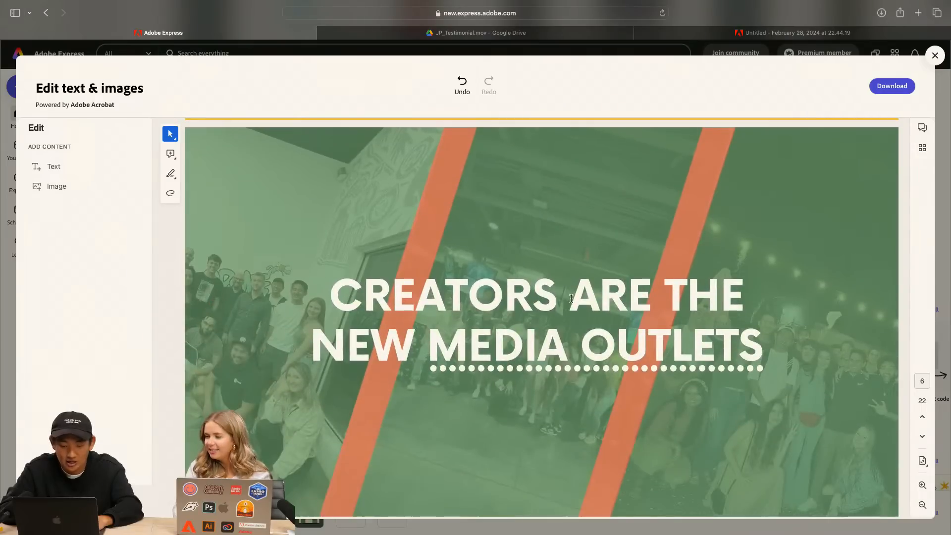
pyautogui.click(790, 207)
pyautogui.press('Delete')
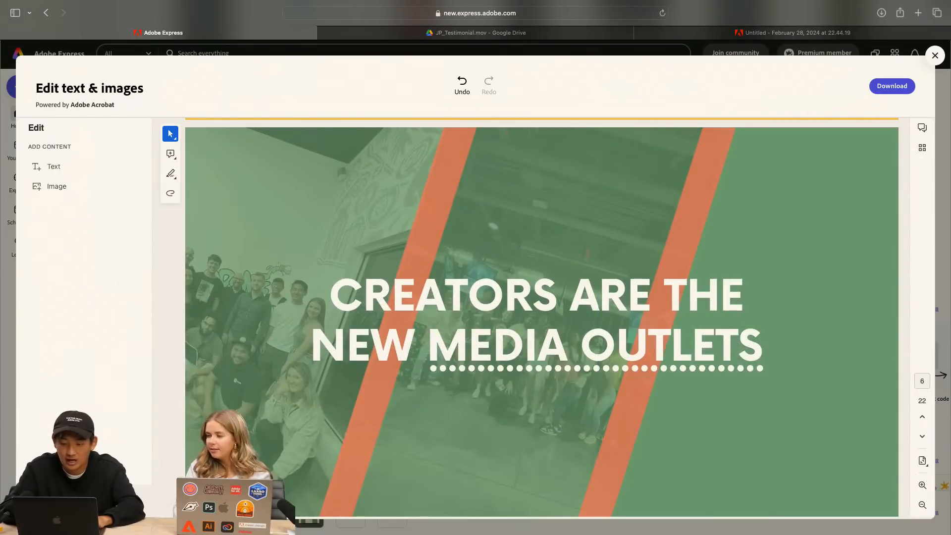
# Delete the middle and left-hand crowd photos from page 6, keeping the green background, orange stripes and heading
pyautogui.scroll(-1, 587, 180)
pyautogui.scroll(1, 586, 145)
pyautogui.click(585, 188)
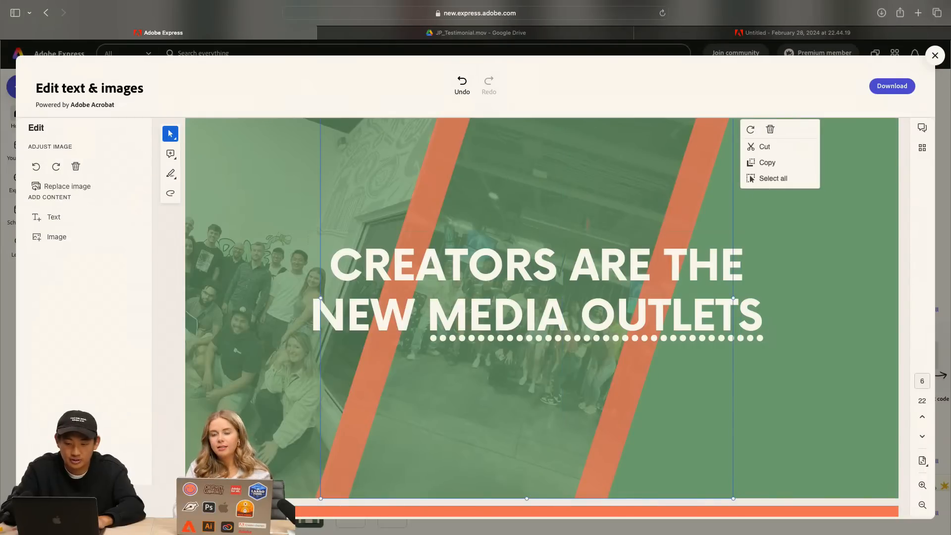
pyautogui.press('Delete')
pyautogui.click(239, 159)
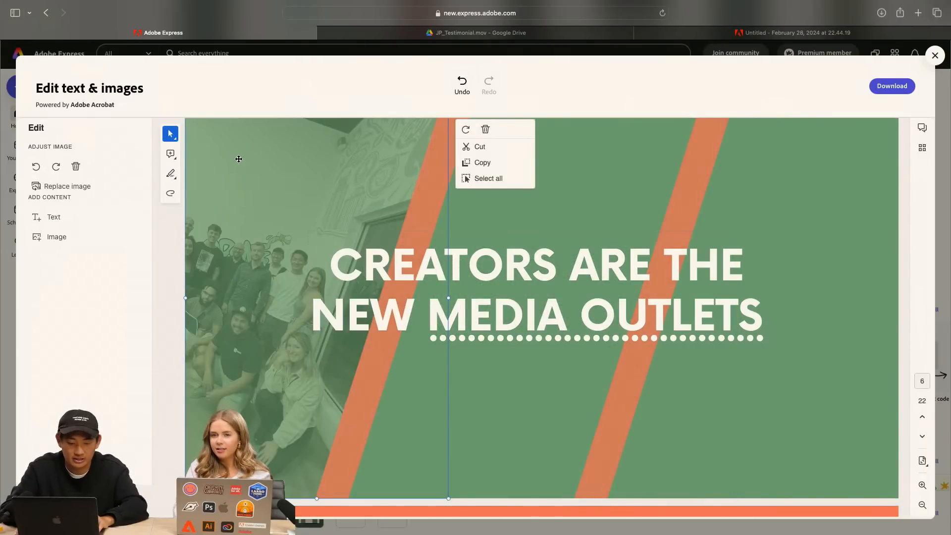
pyautogui.press('Delete')
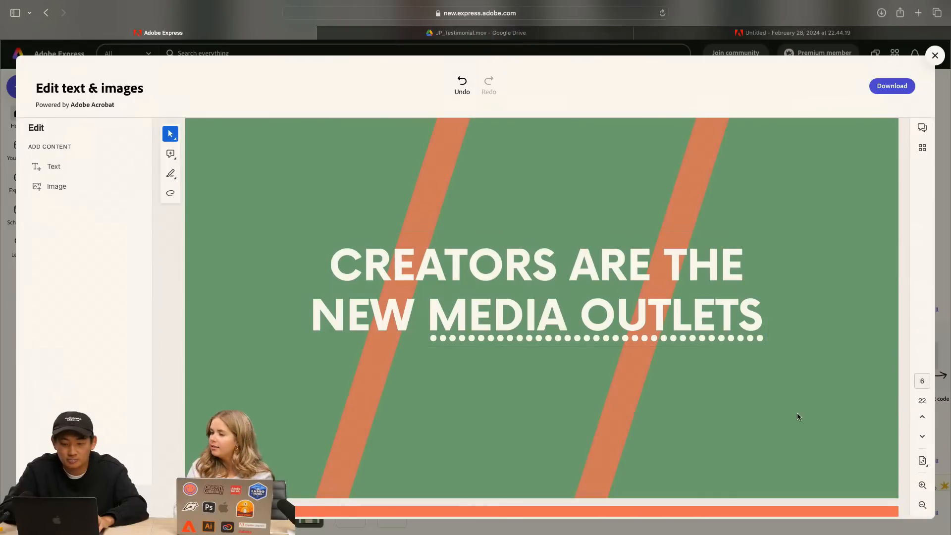
pyautogui.scroll(-1, 798, 413)
pyautogui.scroll(2, 797, 413)
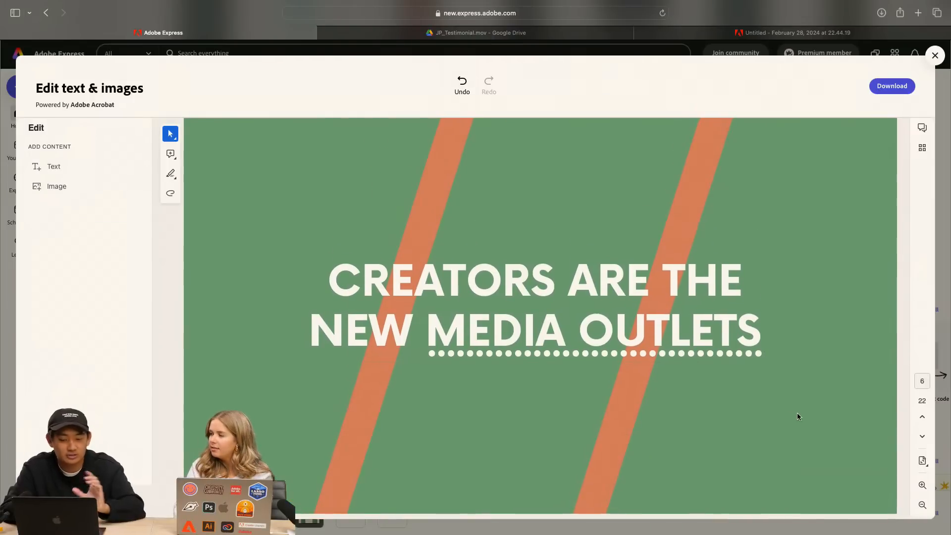
pyautogui.scroll(-1, 797, 413)
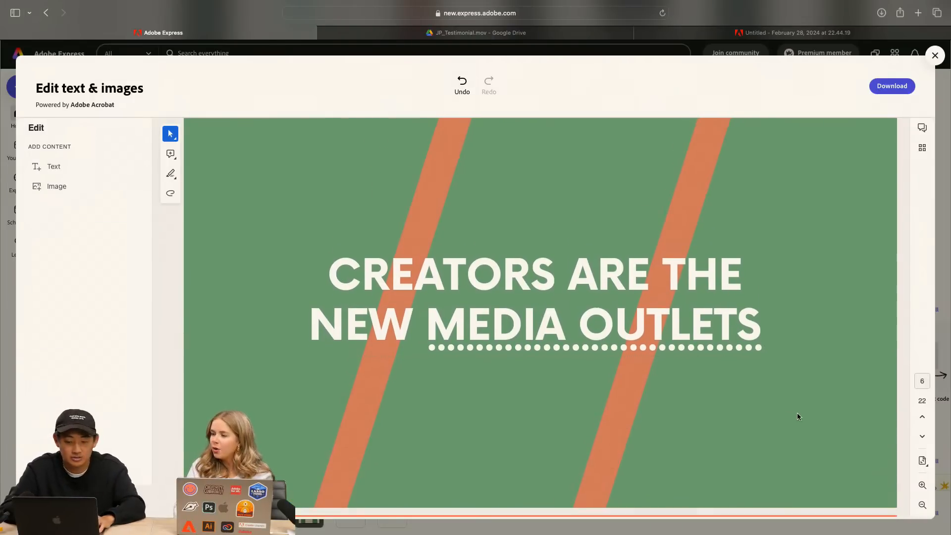
pyautogui.scroll(-6, 798, 417)
pyautogui.scroll(5, 798, 416)
pyautogui.scroll(2, 798, 416)
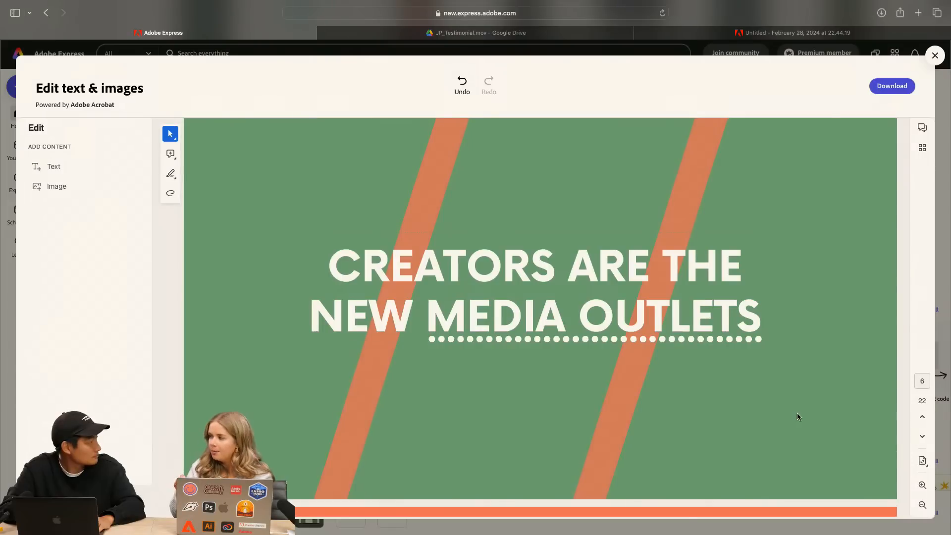
# Look over the Forbes quote on page 7 and the creator portraits on page 8, "Unwind Monthly Meetups"
pyautogui.scroll(-7, 798, 416)
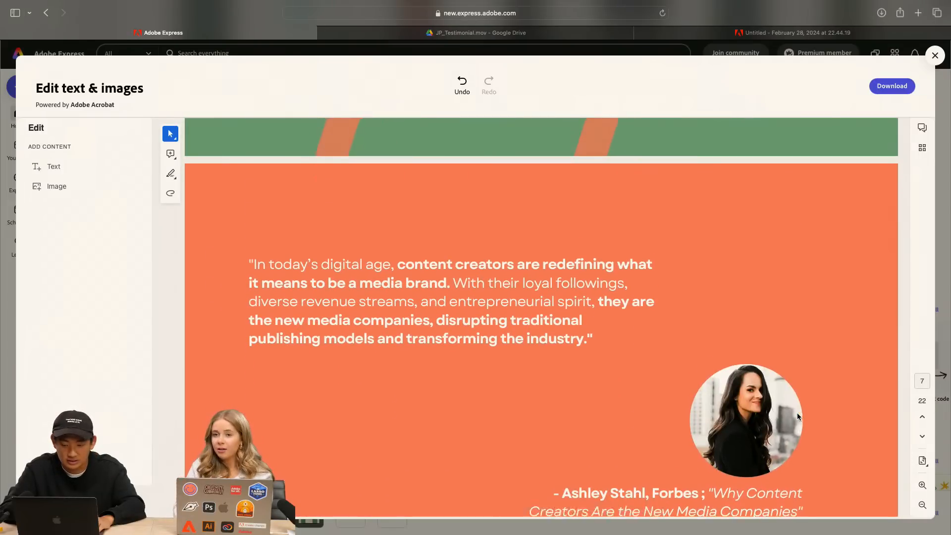
pyautogui.scroll(-4, 790, 350)
pyautogui.scroll(-10, 791, 350)
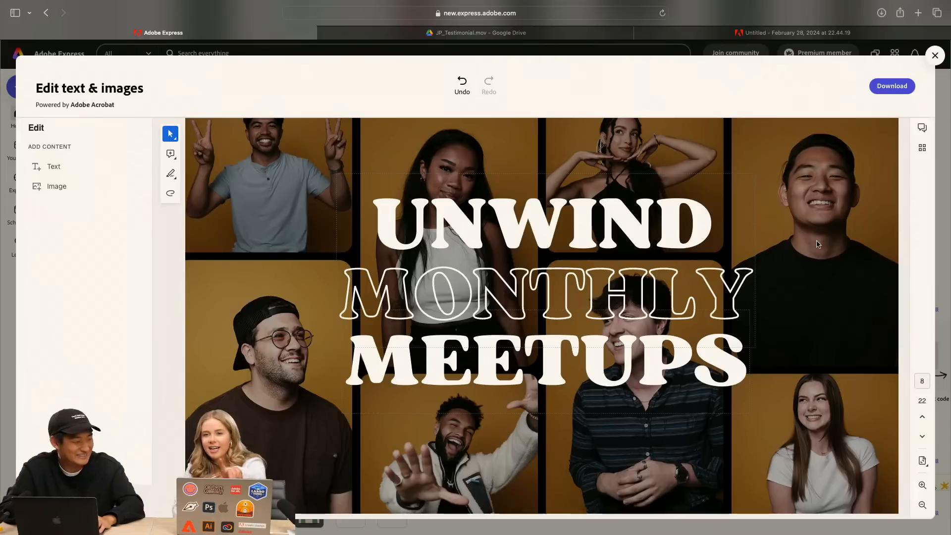
pyautogui.scroll(2, 277, 189)
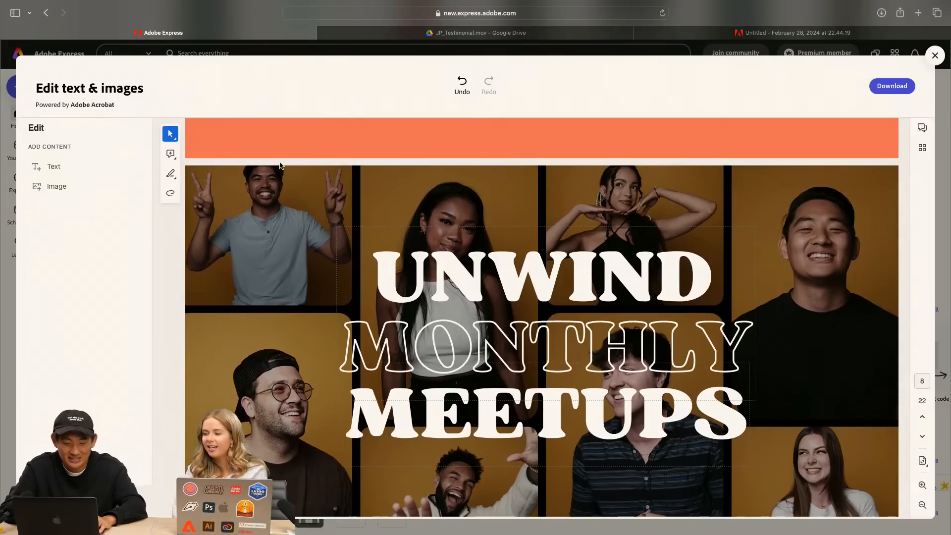
pyautogui.scroll(-4, 795, 329)
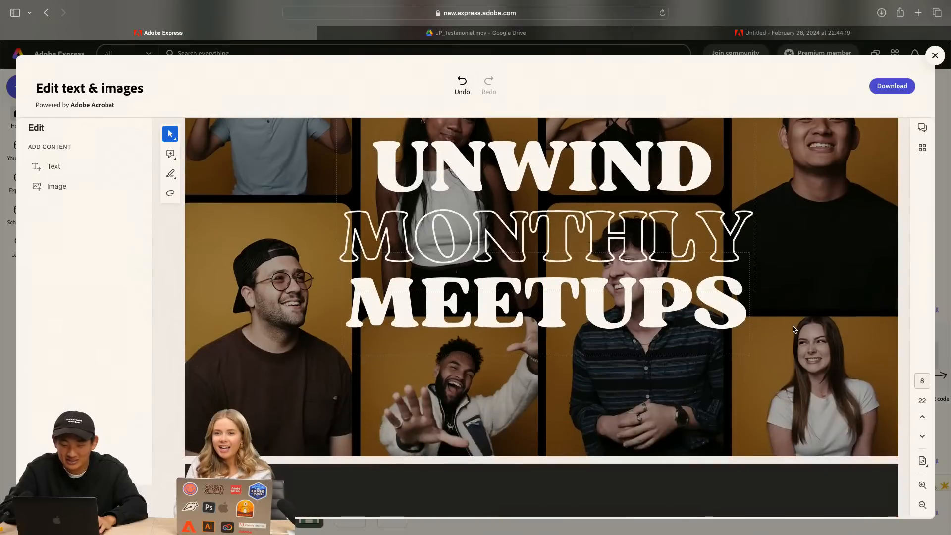
pyautogui.scroll(-6, 795, 329)
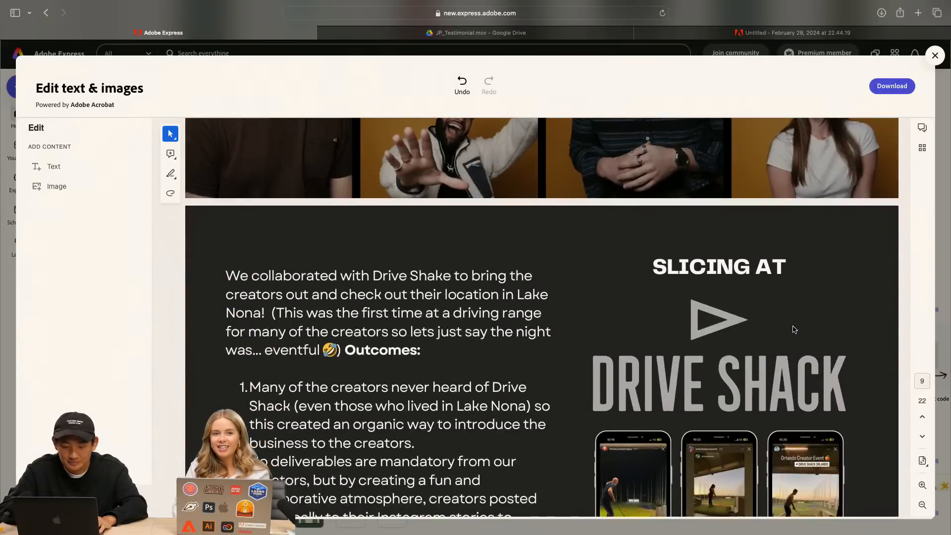
pyautogui.scroll(4, 794, 330)
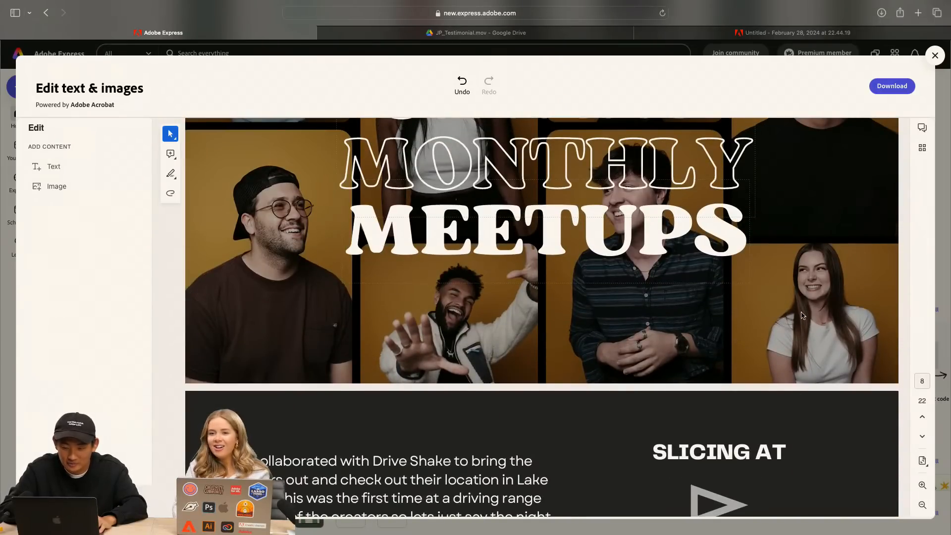
# Review the Drive Shack case study on page 9 and its influencer marketing value on page 10
pyautogui.scroll(-6, 743, 350)
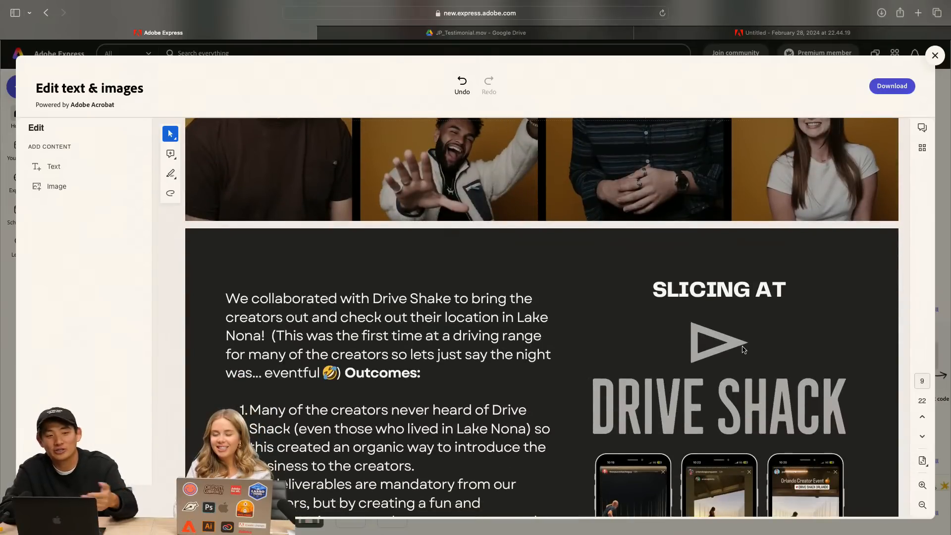
pyautogui.scroll(-4, 837, 237)
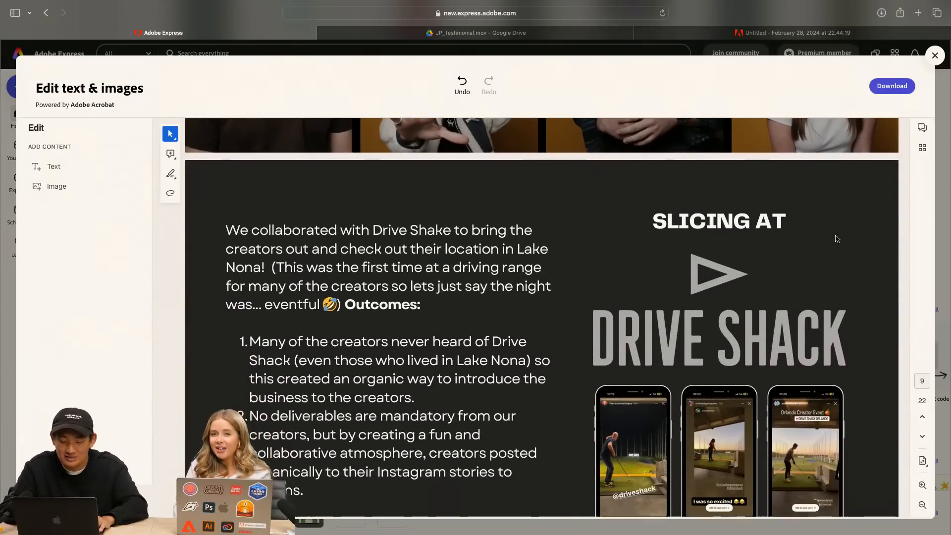
pyautogui.scroll(-1, 837, 239)
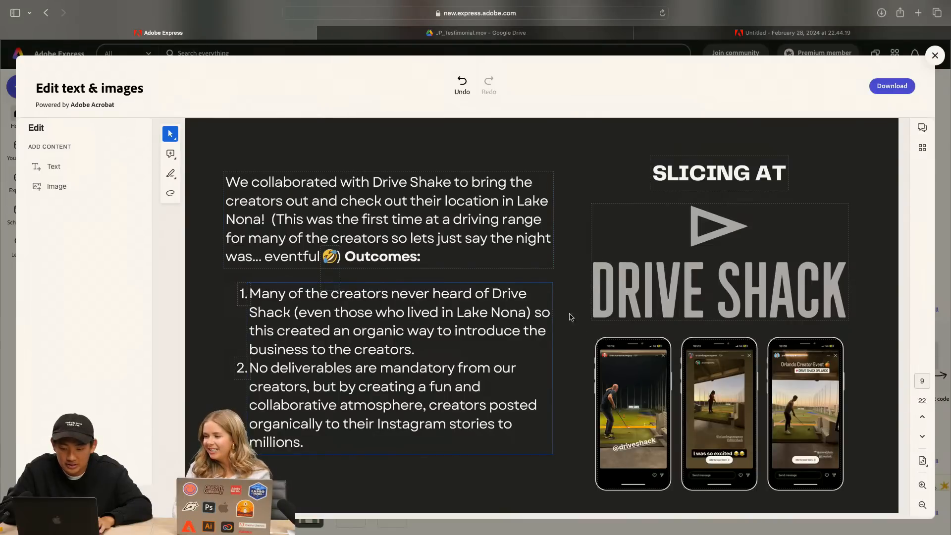
pyautogui.scroll(-10, 625, 380)
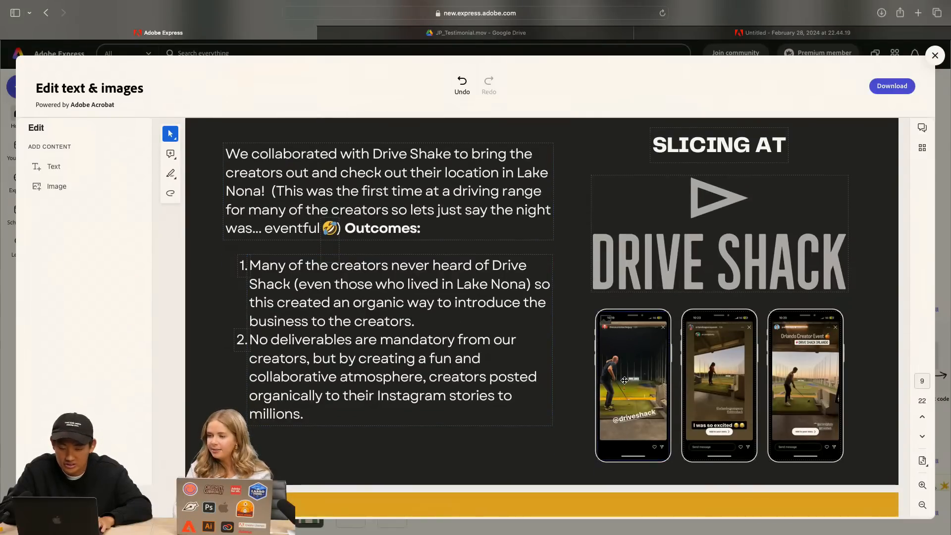
pyautogui.scroll(-5, 625, 380)
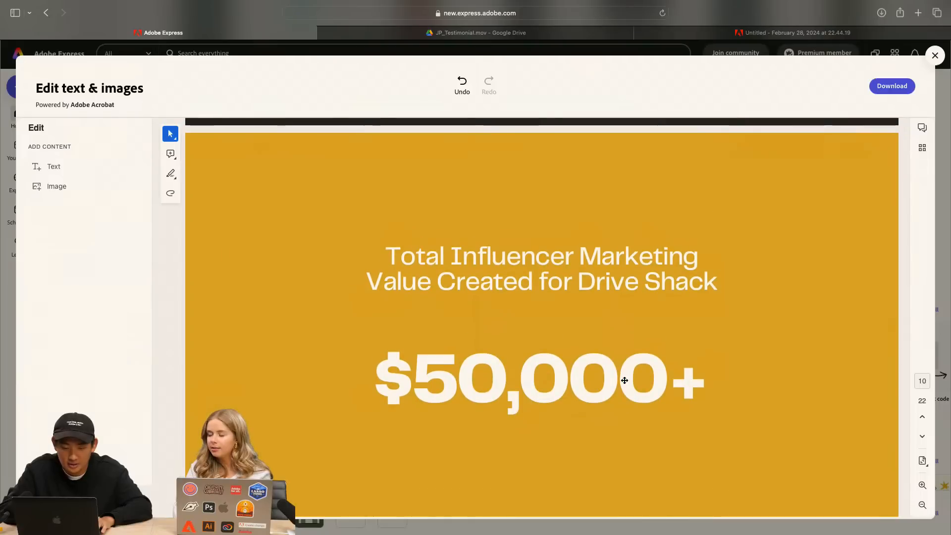
# Examine page 11, the Orlando City case study, including its testimonial, slanted photo collage and organic posts figure
pyautogui.scroll(-5, 624, 380)
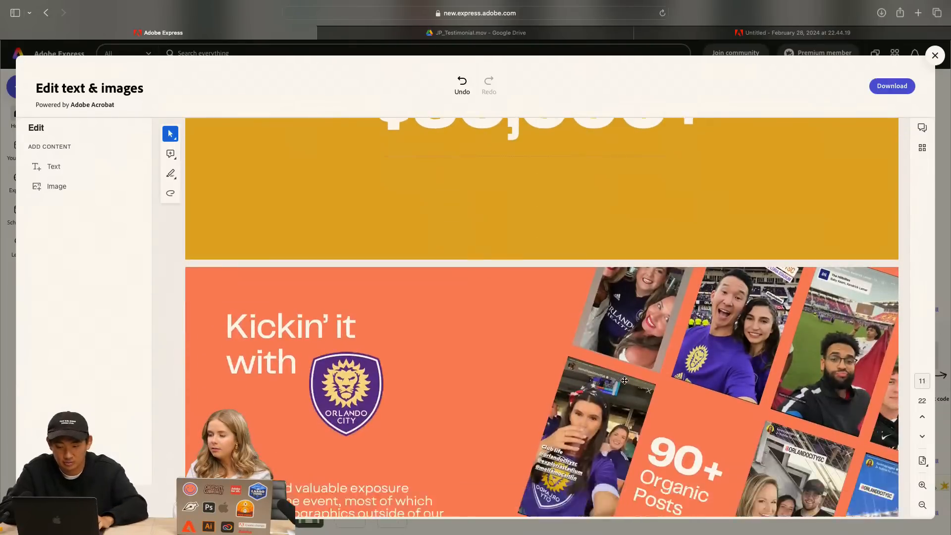
pyautogui.hscroll(1, 625, 381)
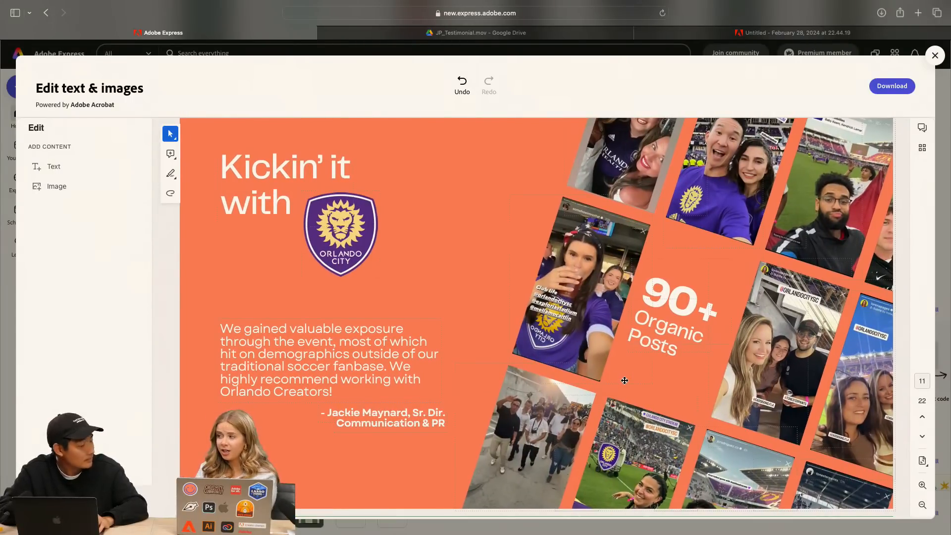
pyautogui.scroll(1, 625, 381)
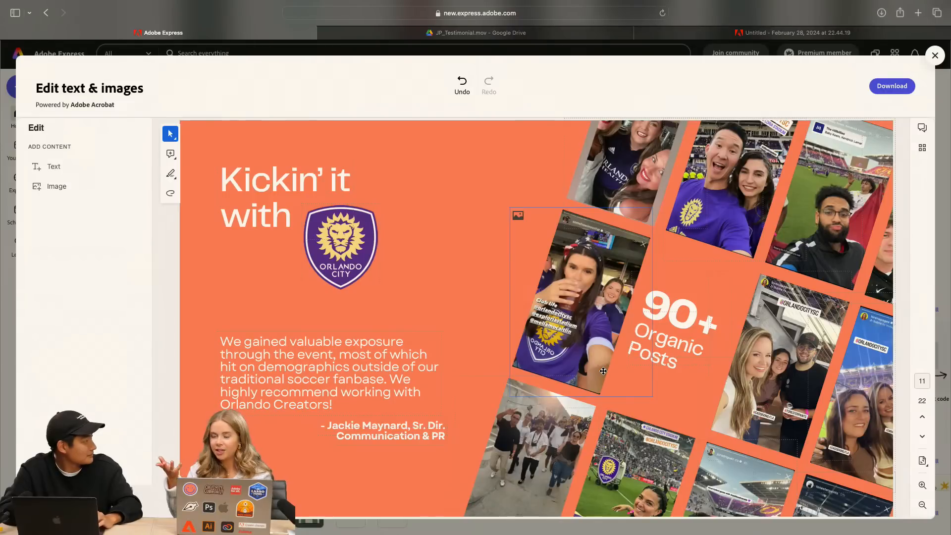
pyautogui.scroll(-2, 604, 371)
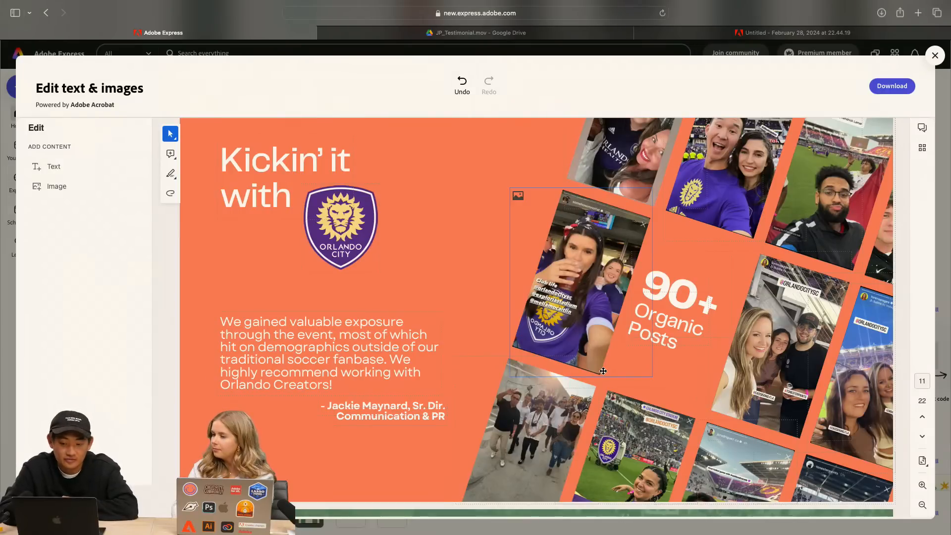
pyautogui.scroll(-1, 603, 372)
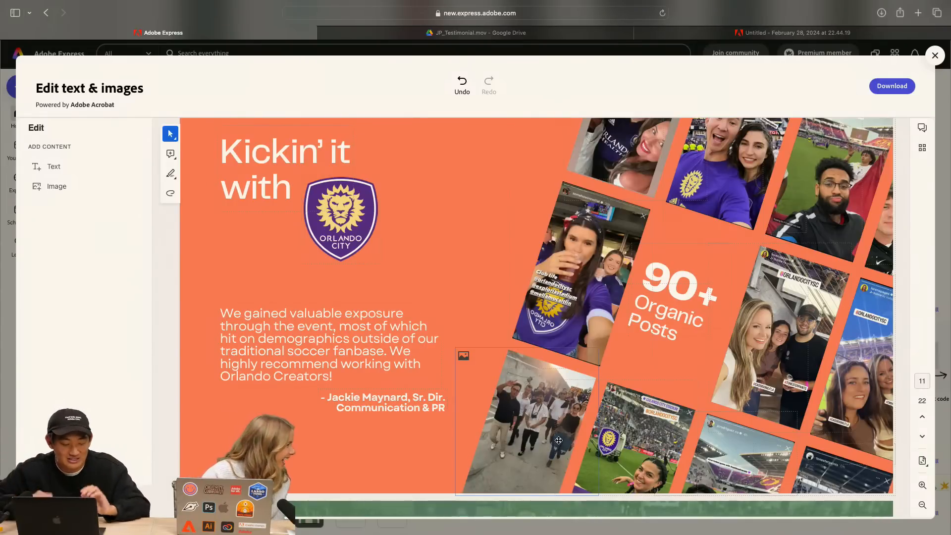
pyautogui.click(570, 220)
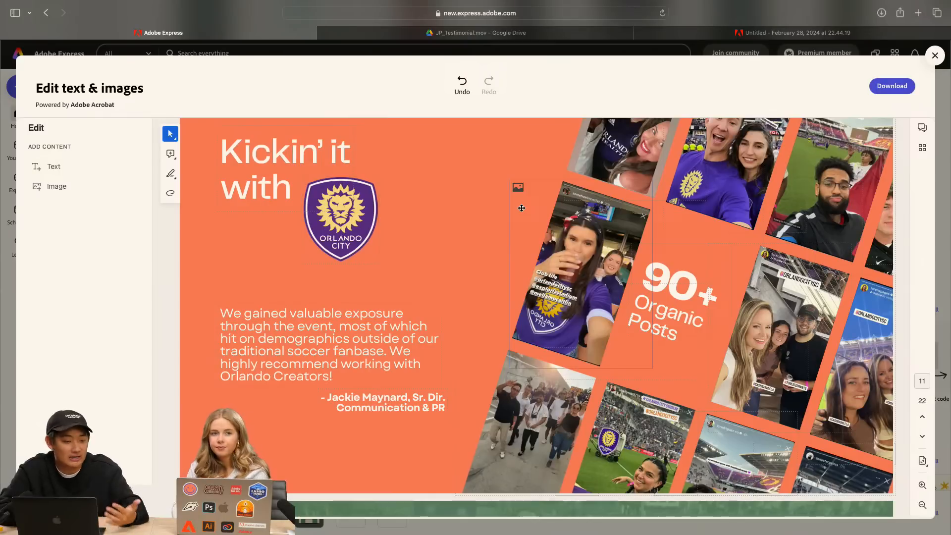
pyautogui.scroll(2, 521, 208)
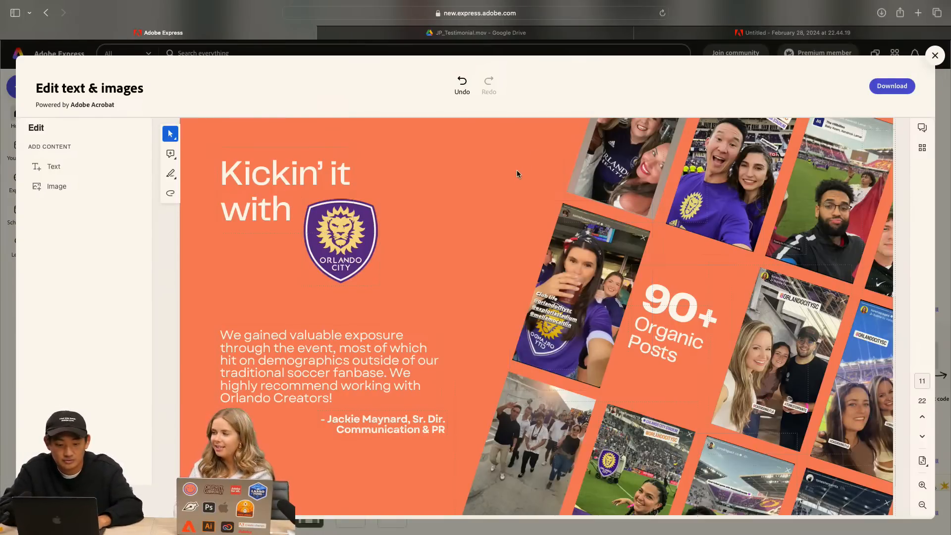
pyautogui.scroll(-1, 516, 173)
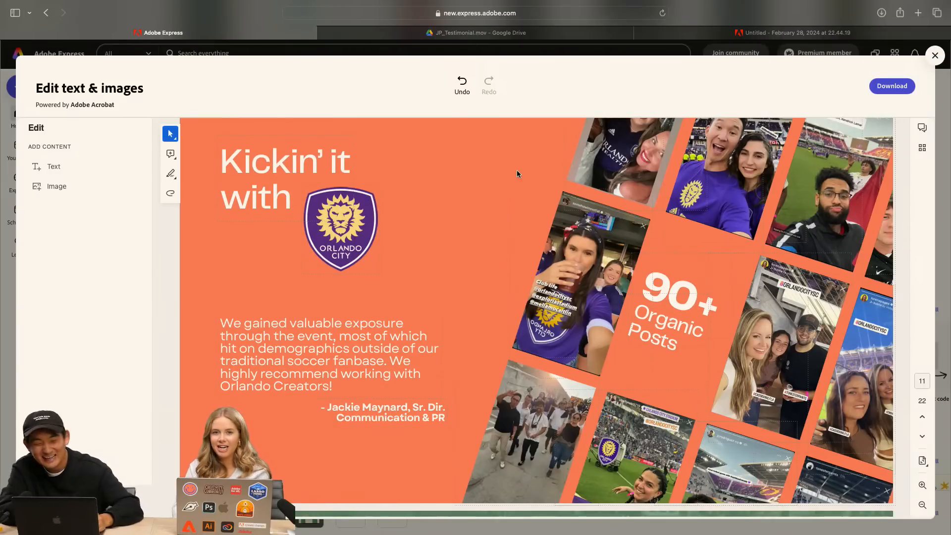
pyautogui.scroll(-3, 516, 173)
pyautogui.scroll(4, 517, 174)
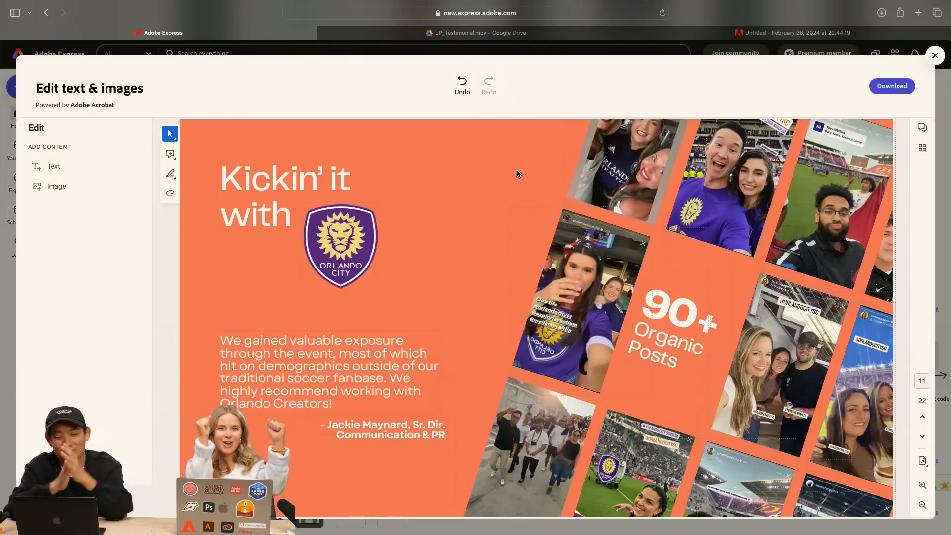
pyautogui.scroll(-5, 517, 170)
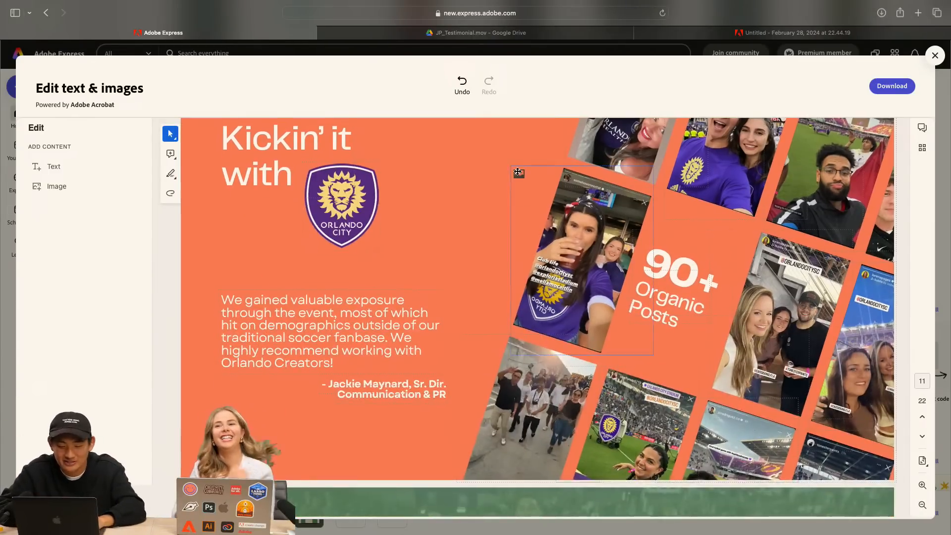
pyautogui.scroll(3, 518, 171)
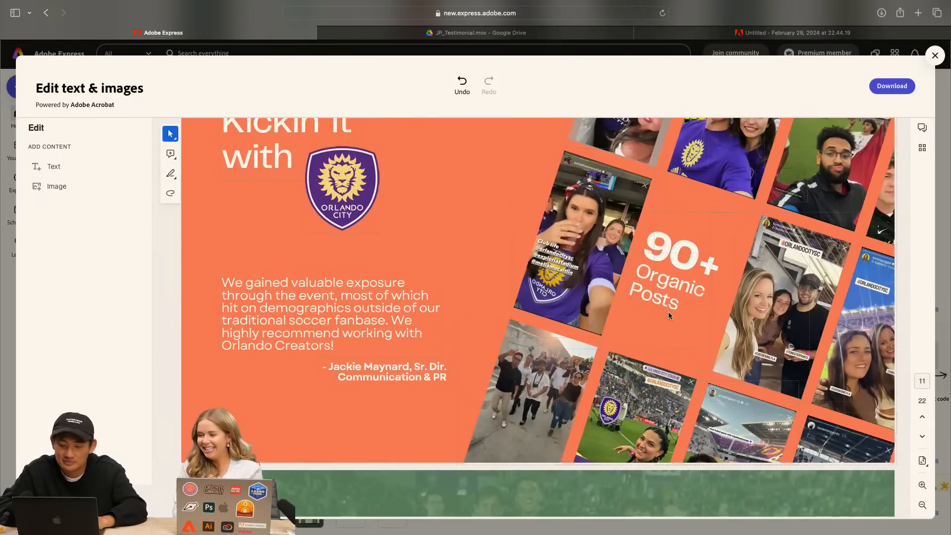
# Delete the background crowd photo from page 12, "The advantages we offer our partners"
pyautogui.scroll(-4, 636, 354)
pyautogui.scroll(-3, 636, 355)
pyautogui.click(834, 156)
pyautogui.press('Delete')
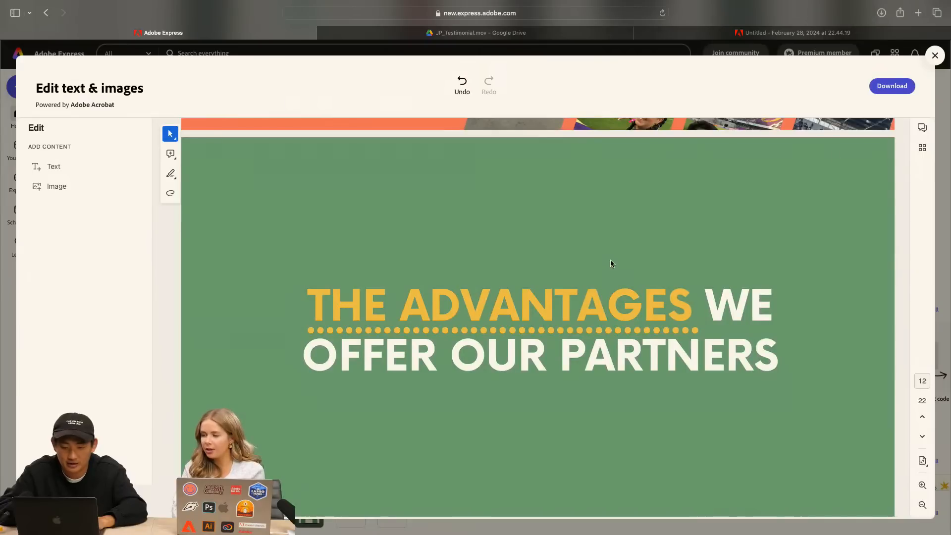
# Examine the creator requirements and the featured creator profiles on page 13, "Curation"
pyautogui.scroll(-1, 611, 259)
pyautogui.scroll(-7, 500, 295)
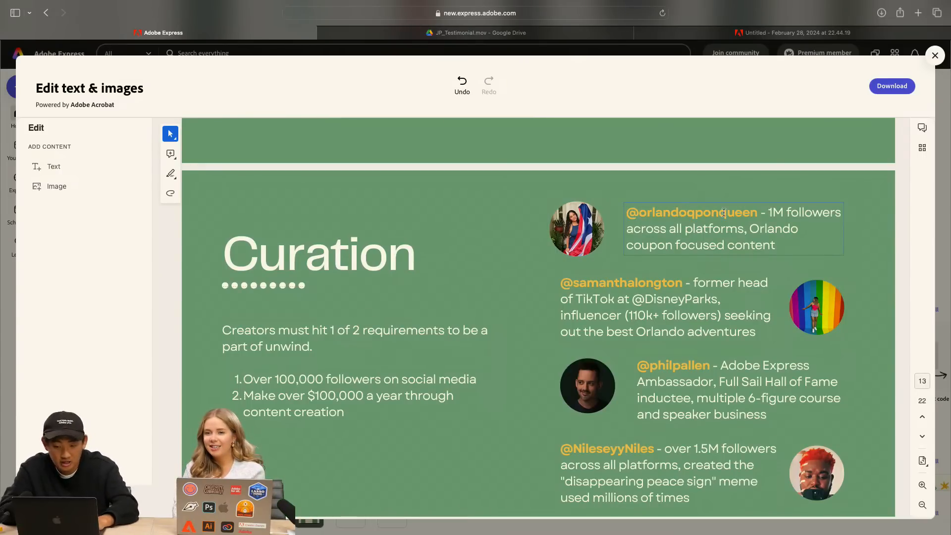
pyautogui.scroll(-1, 691, 211)
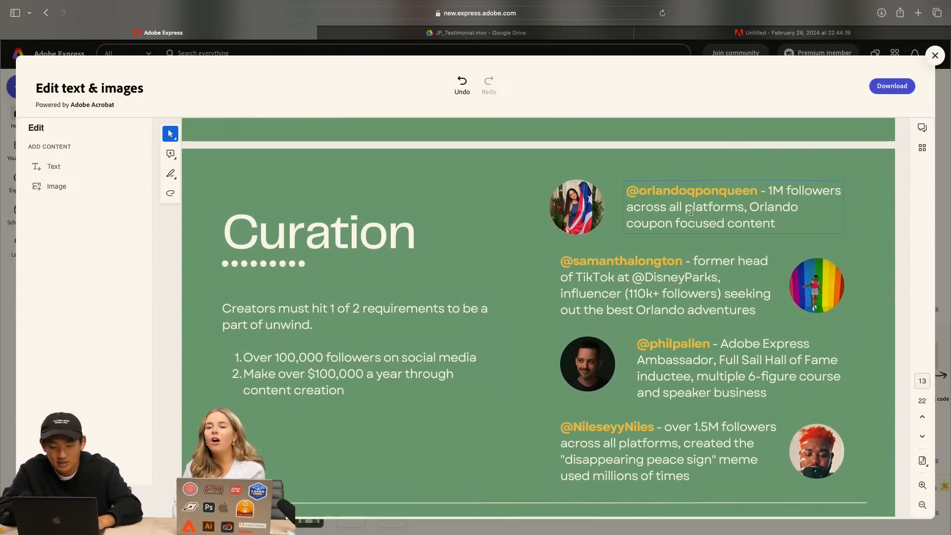
pyautogui.scroll(-3, 708, 239)
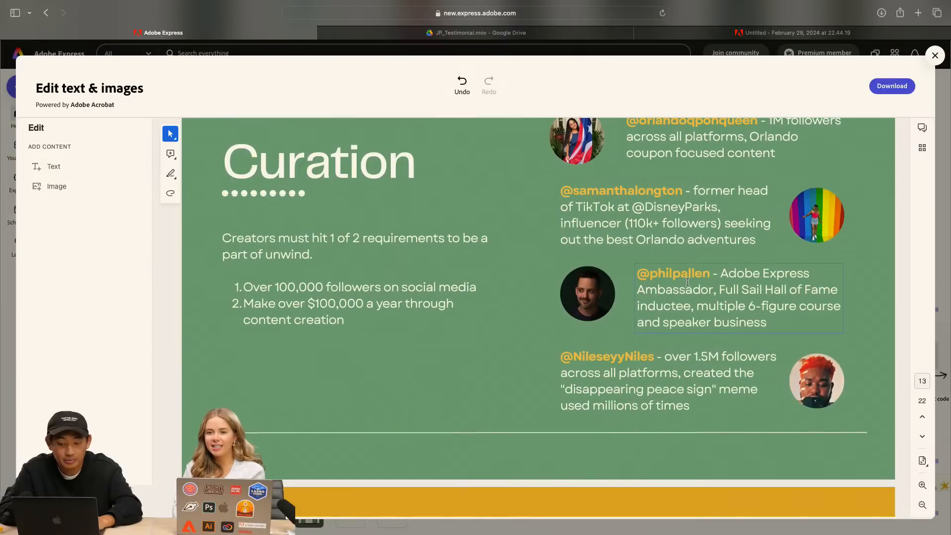
pyautogui.scroll(2, 688, 280)
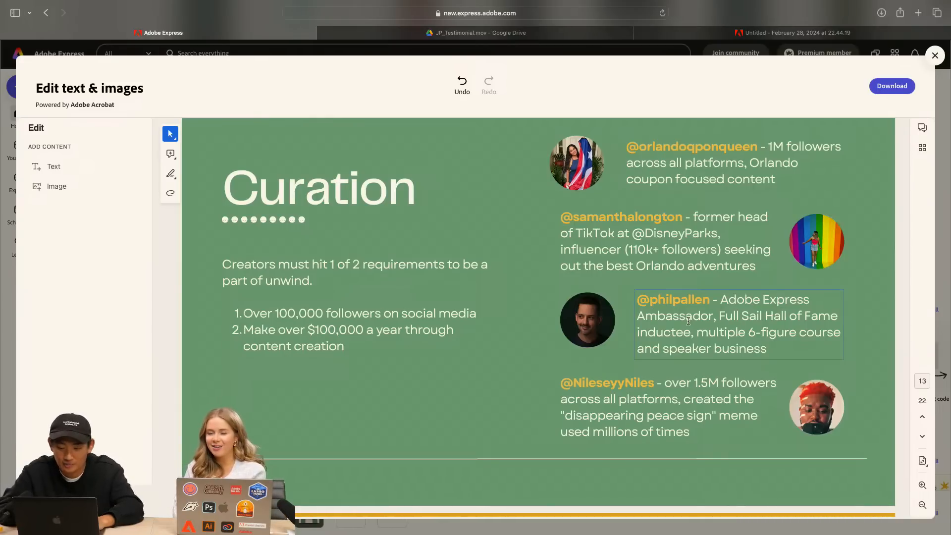
pyautogui.scroll(-5, 688, 321)
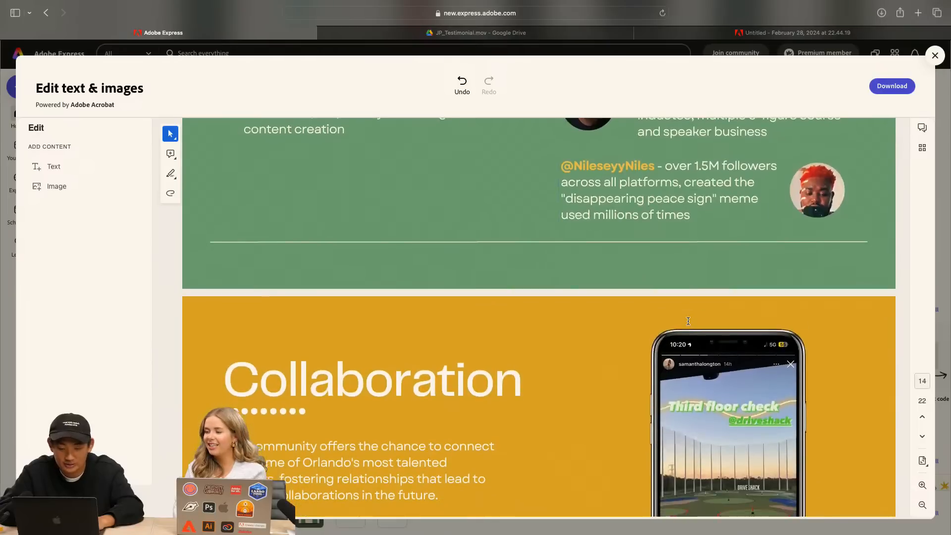
pyautogui.scroll(6, 689, 321)
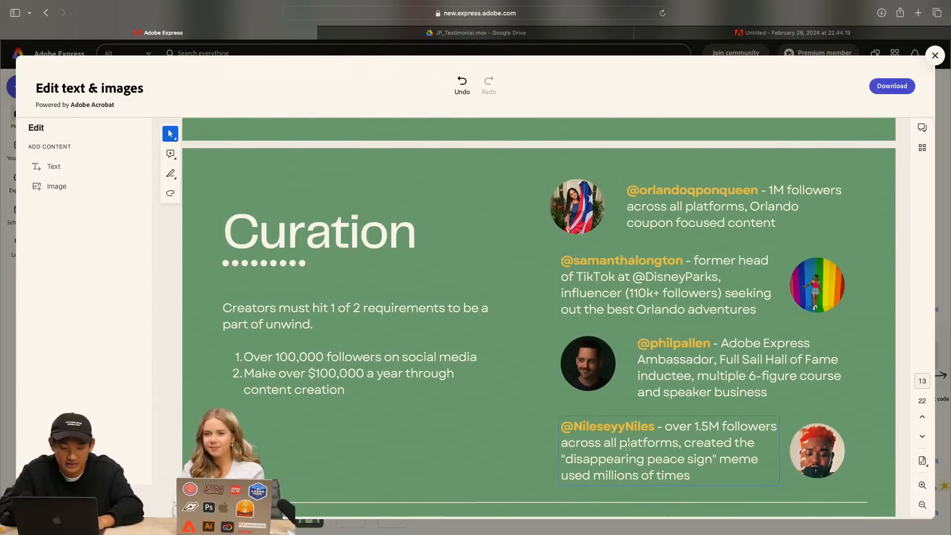
pyautogui.scroll(-1, 625, 431)
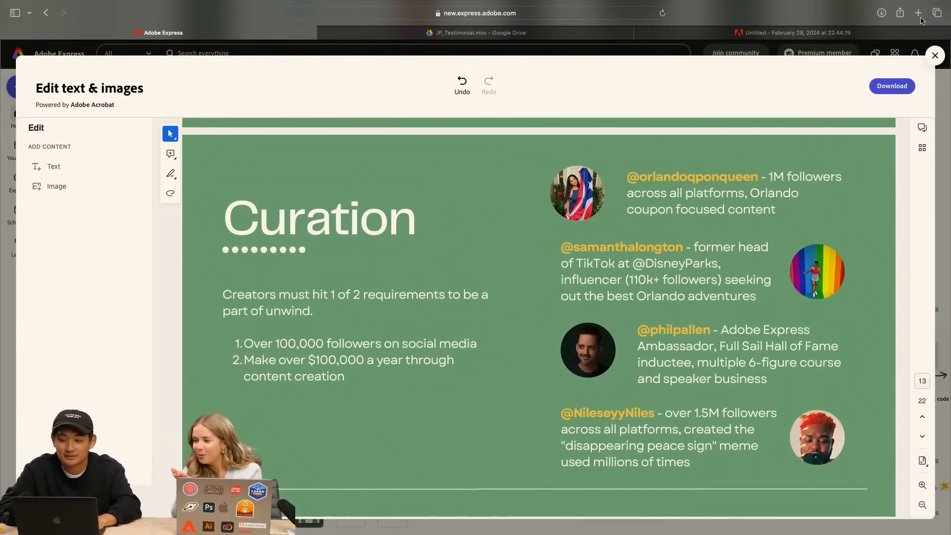
pyautogui.click(918, 13)
pyautogui.write('retr')
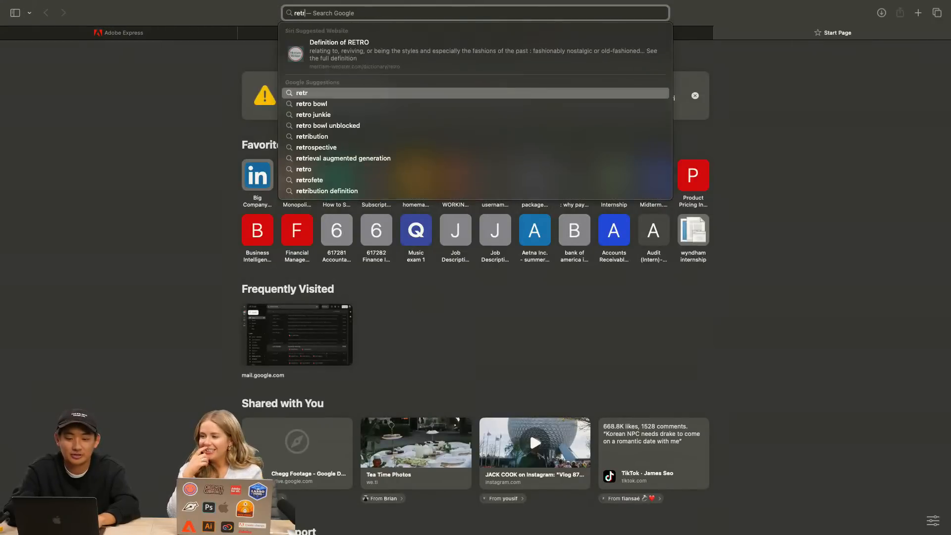
pyautogui.write('o')
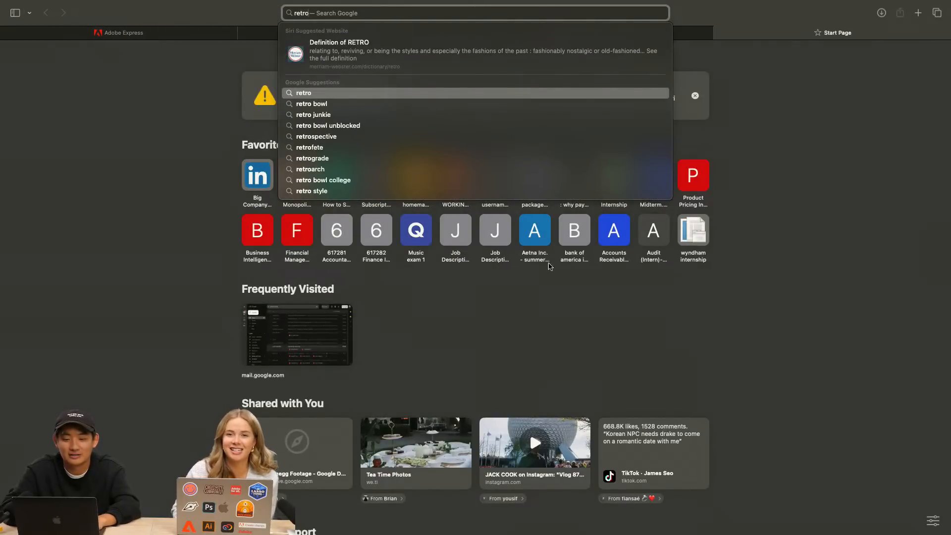
pyautogui.click(159, 31)
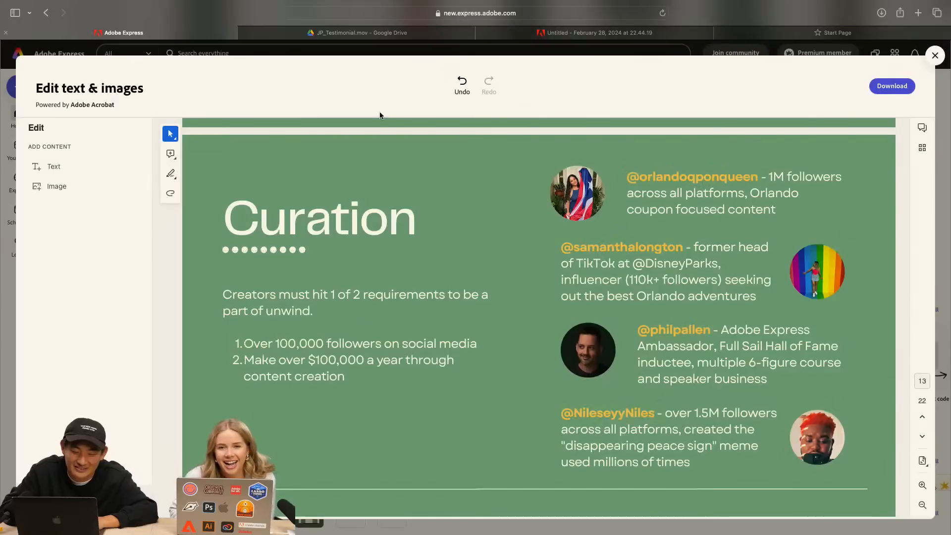
# Look over the "Collaboration" and "Community" pages, the testimonials on page 16 and the December retreat title on page 17
pyautogui.scroll(-2, 597, 258)
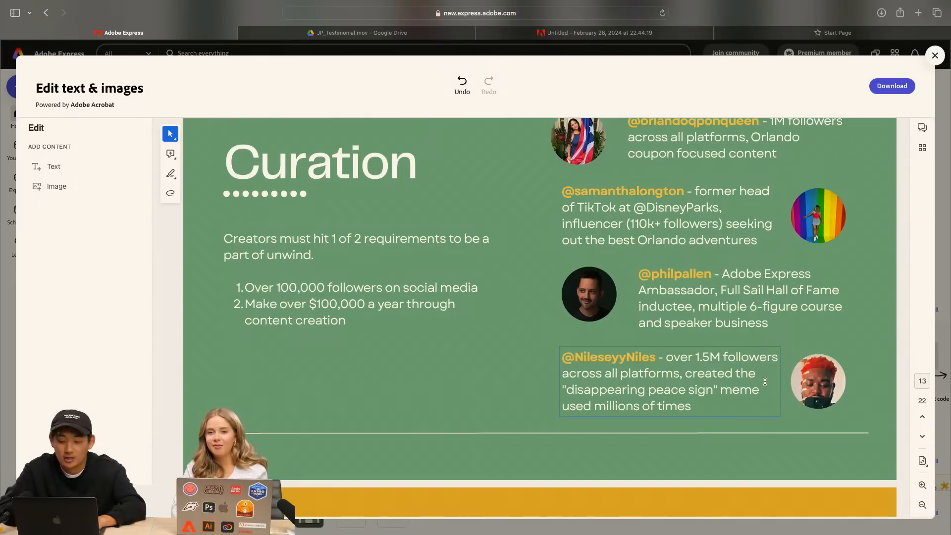
pyautogui.scroll(-5, 754, 372)
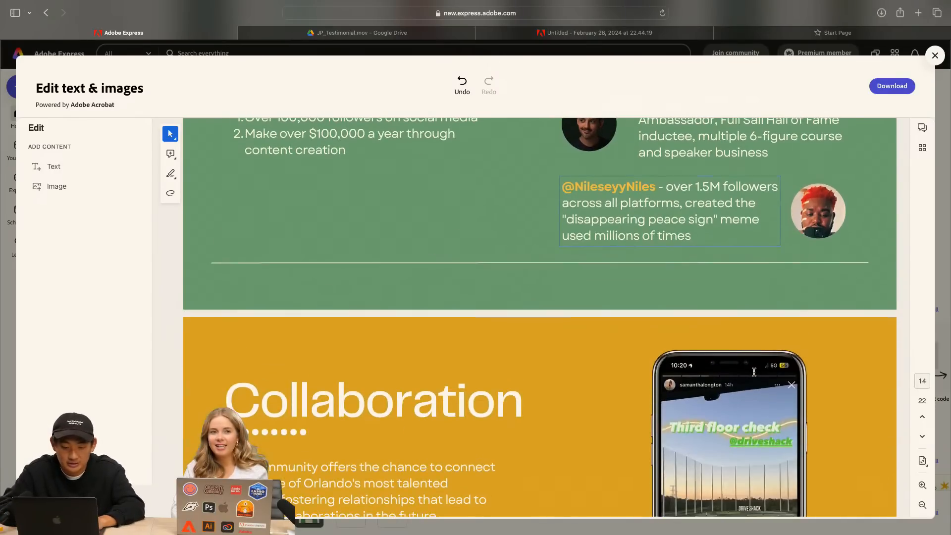
pyautogui.scroll(-4, 753, 372)
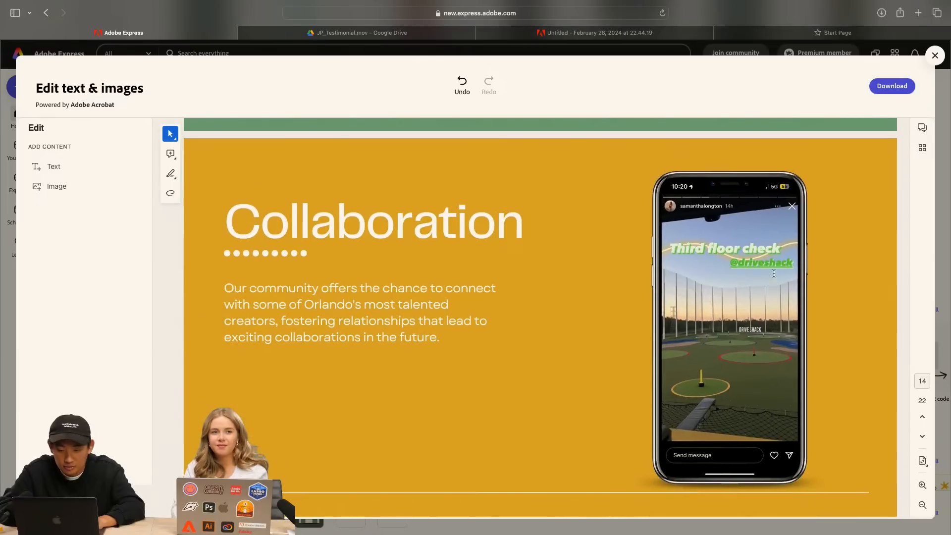
pyautogui.scroll(-10, 593, 343)
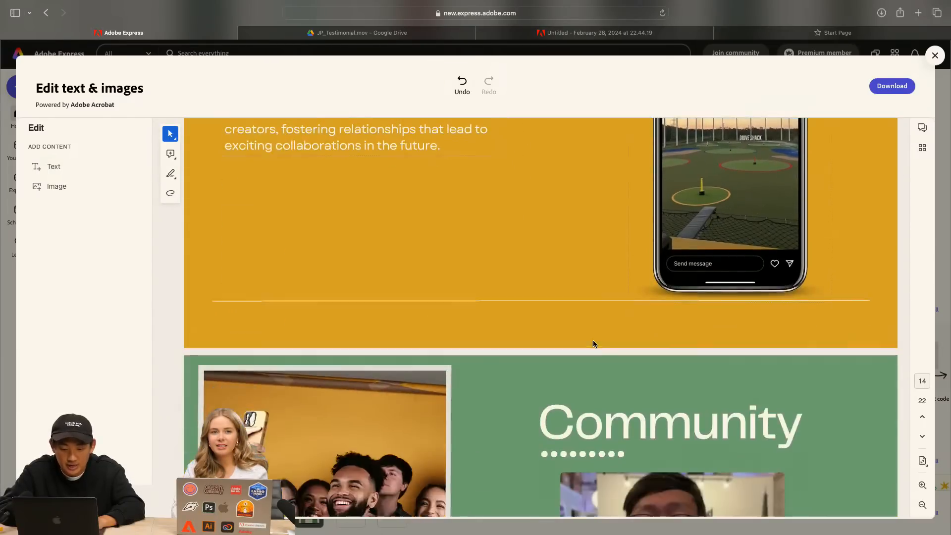
pyautogui.scroll(-5, 593, 339)
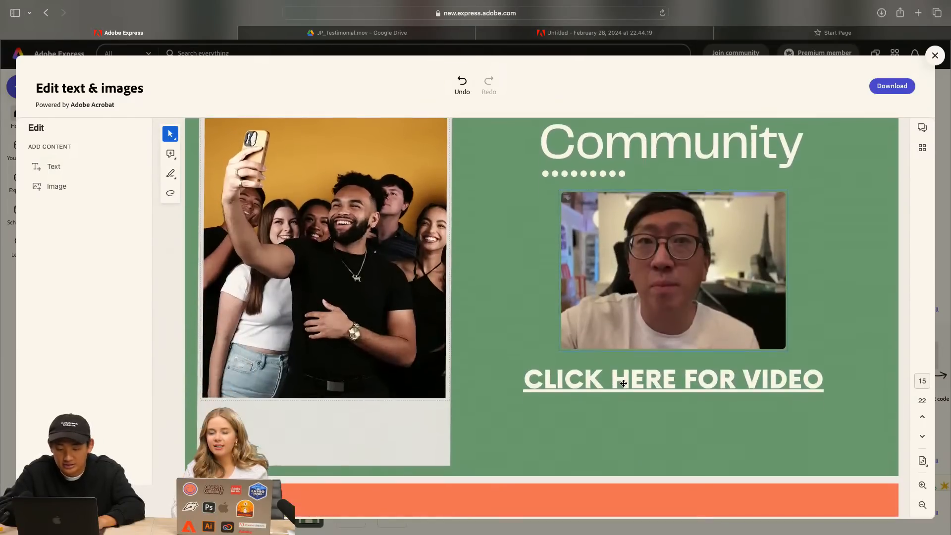
pyautogui.scroll(-7, 625, 396)
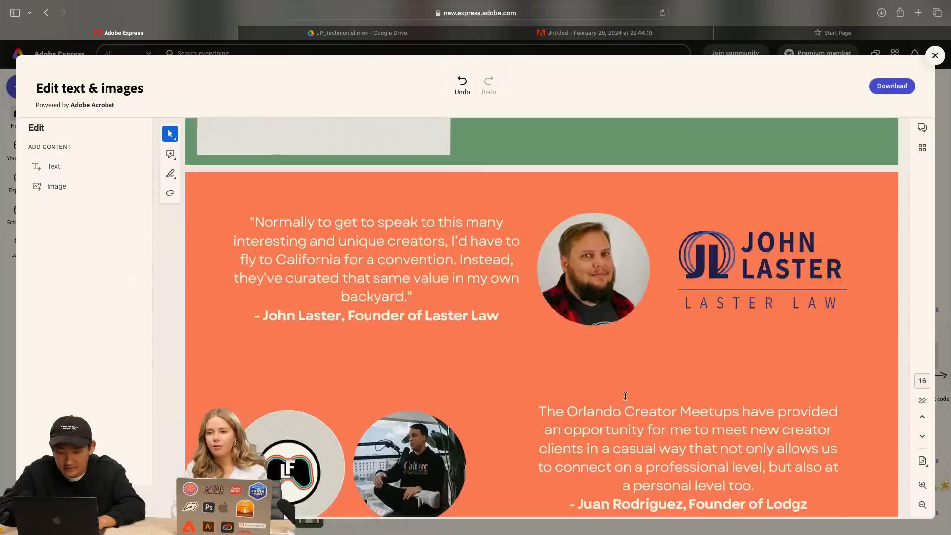
pyautogui.scroll(-9, 626, 396)
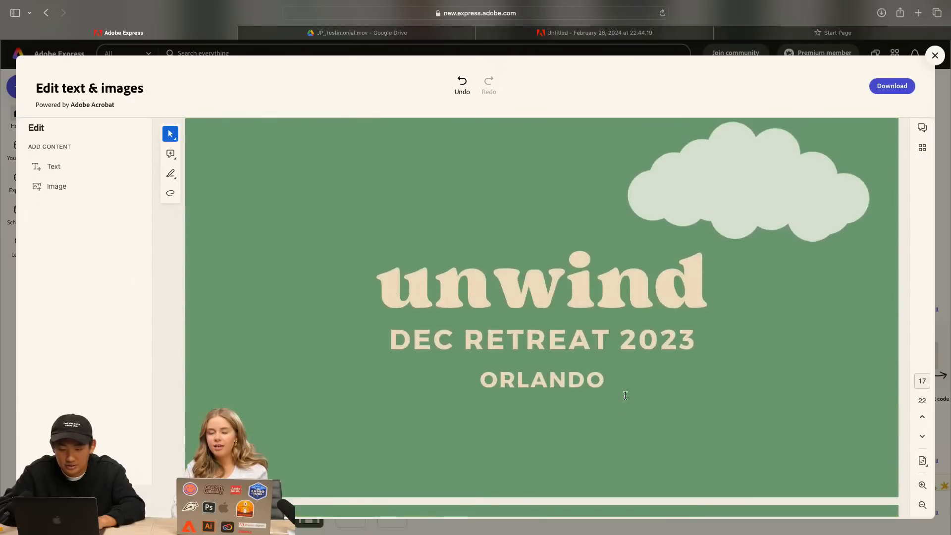
# Go back to page 15, "Community", and place the text cursor in the "CLICK HERE FOR VIDEO" line
pyautogui.scroll(15, 590, 224)
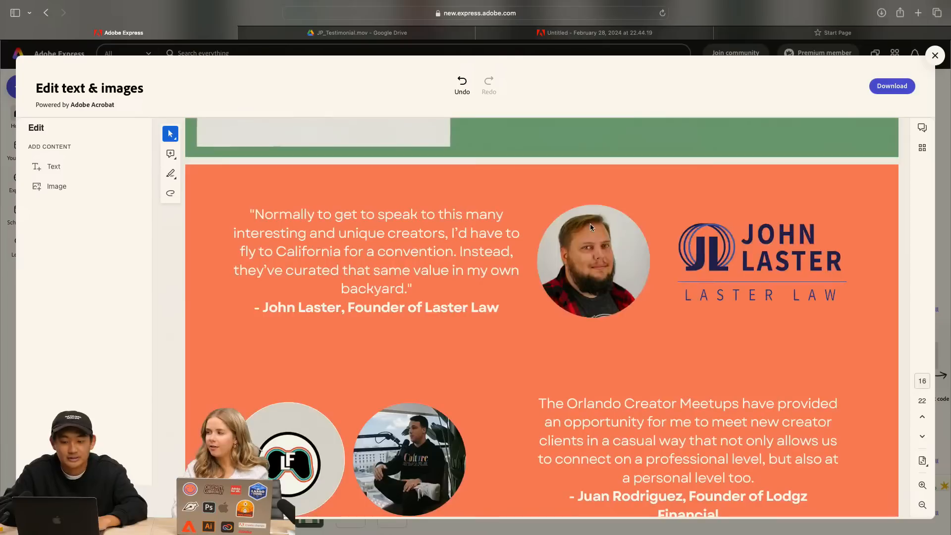
pyautogui.scroll(4, 590, 227)
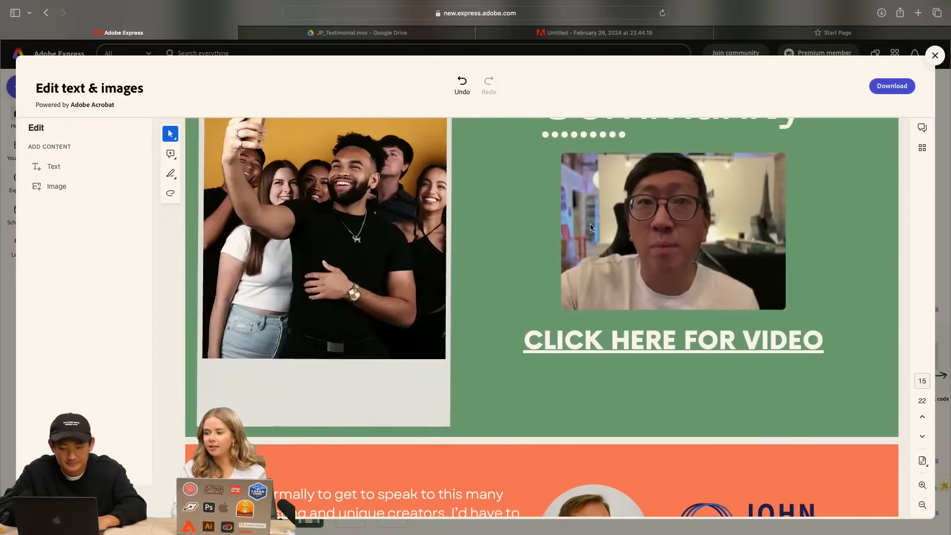
pyautogui.click(623, 341)
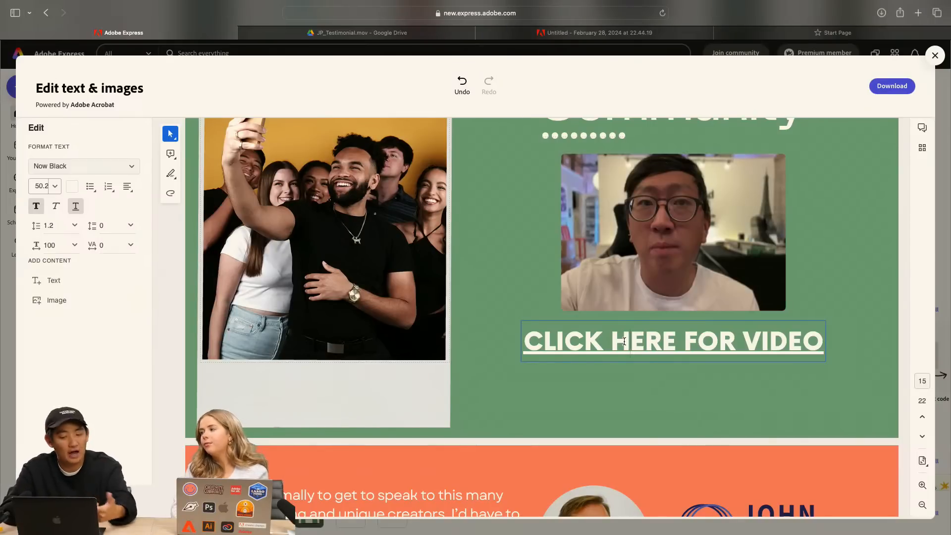
# Delete the green full-page background image from page 17, "unwind Dec Retreat 2023"
pyautogui.scroll(-4, 625, 342)
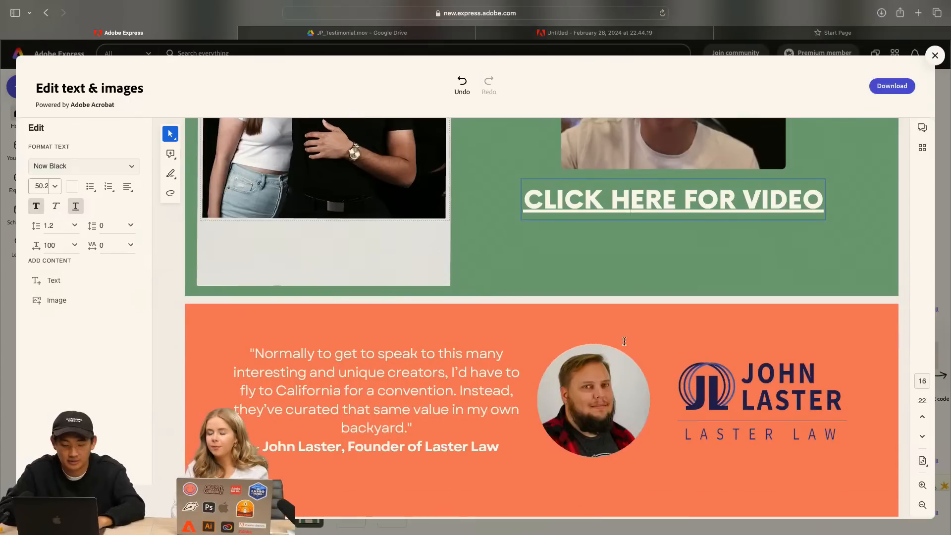
pyautogui.scroll(-9, 623, 342)
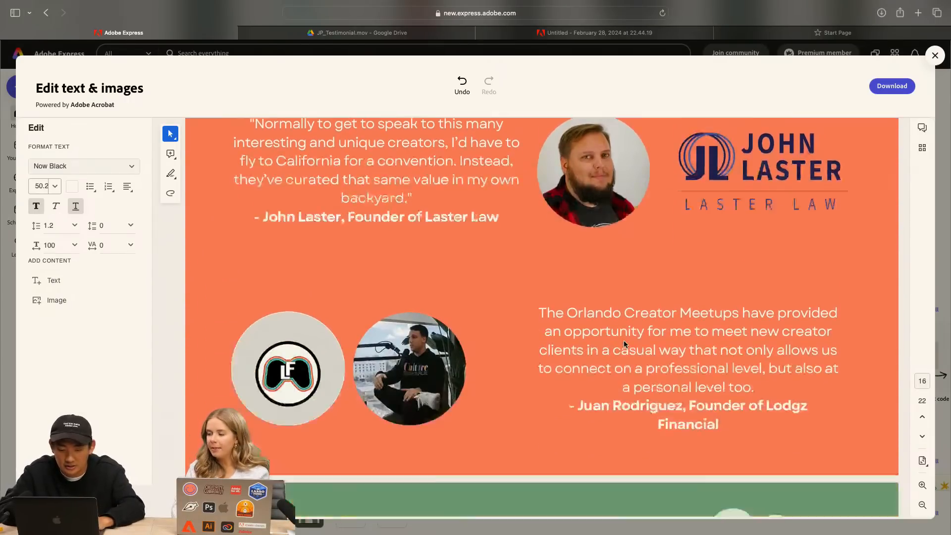
pyautogui.scroll(-5, 646, 321)
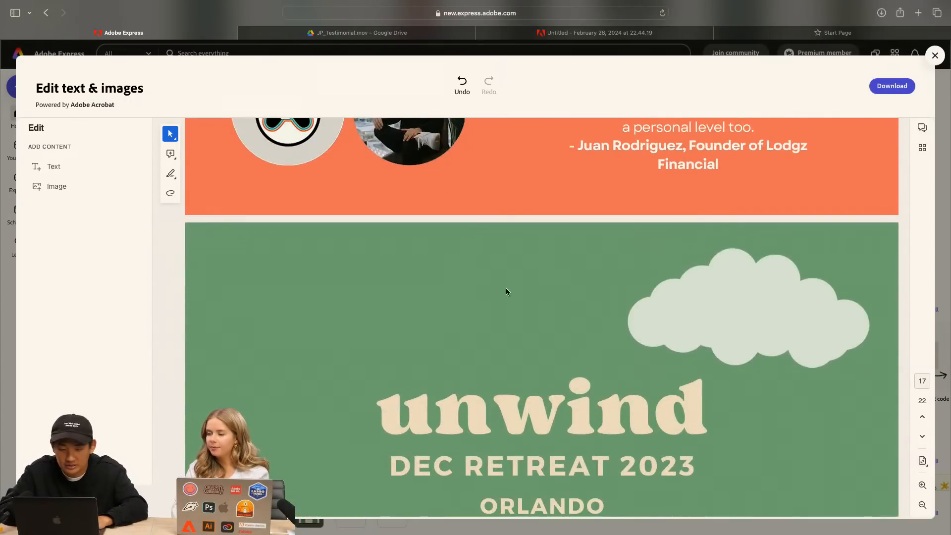
pyautogui.scroll(-2, 497, 287)
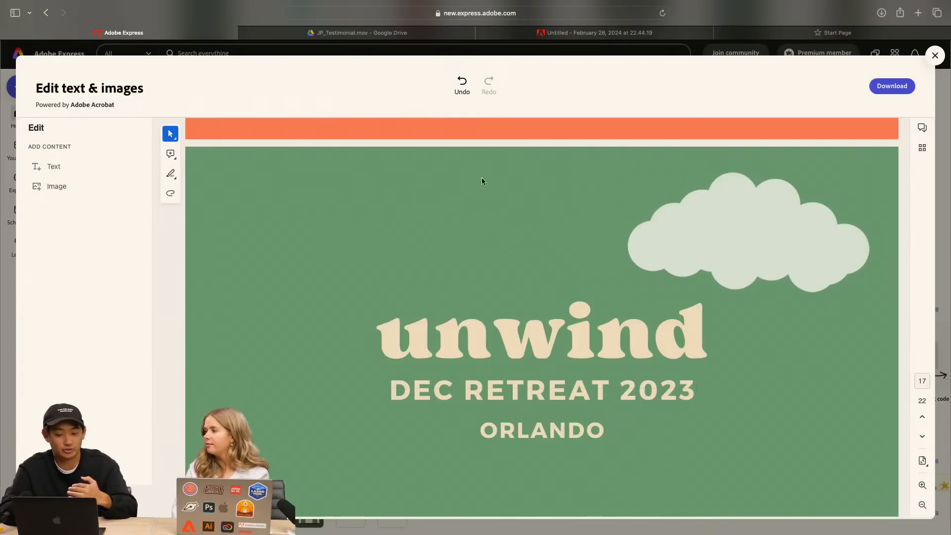
pyautogui.click(466, 198)
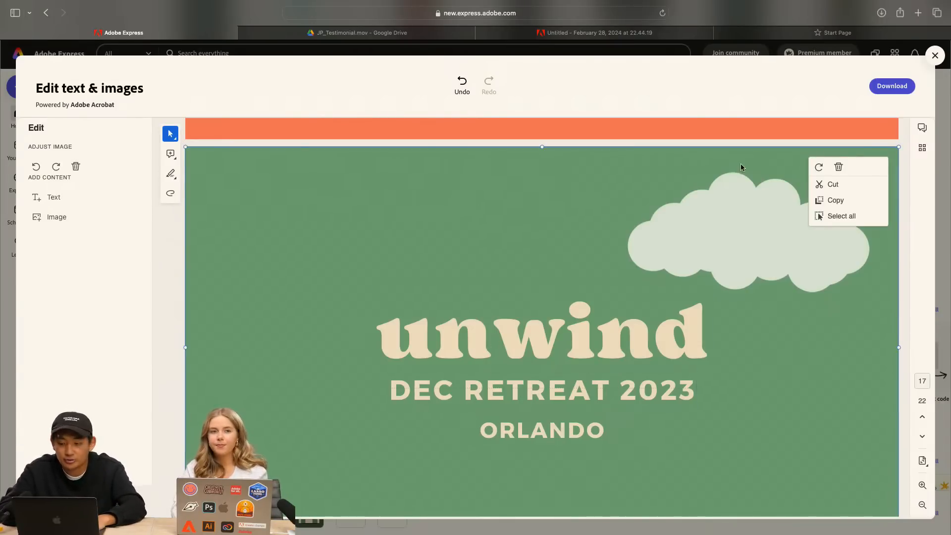
# Delete the full-page background images from page 18, "our 1-day retreat", and page 19, "1-day retreat schedule"
pyautogui.scroll(-10, 842, 168)
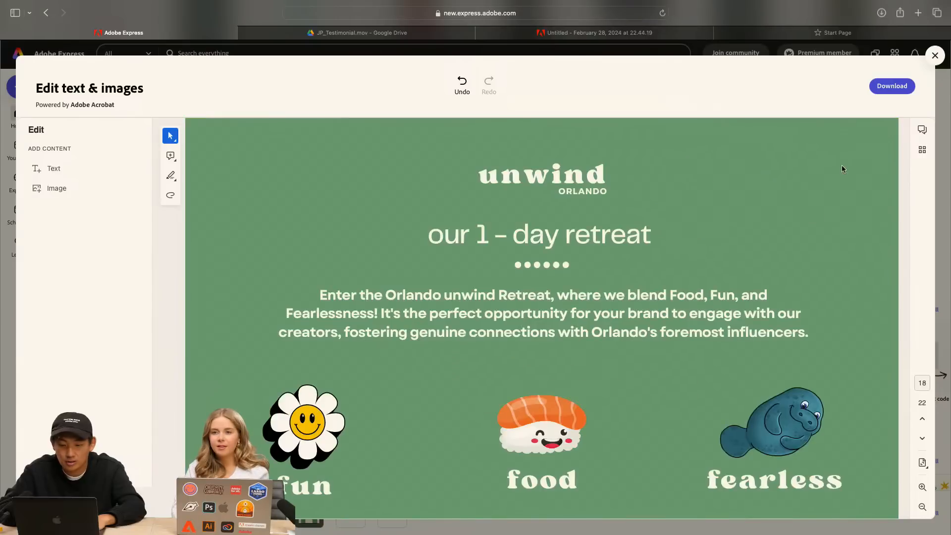
pyautogui.scroll(1, 825, 280)
pyautogui.click(798, 184)
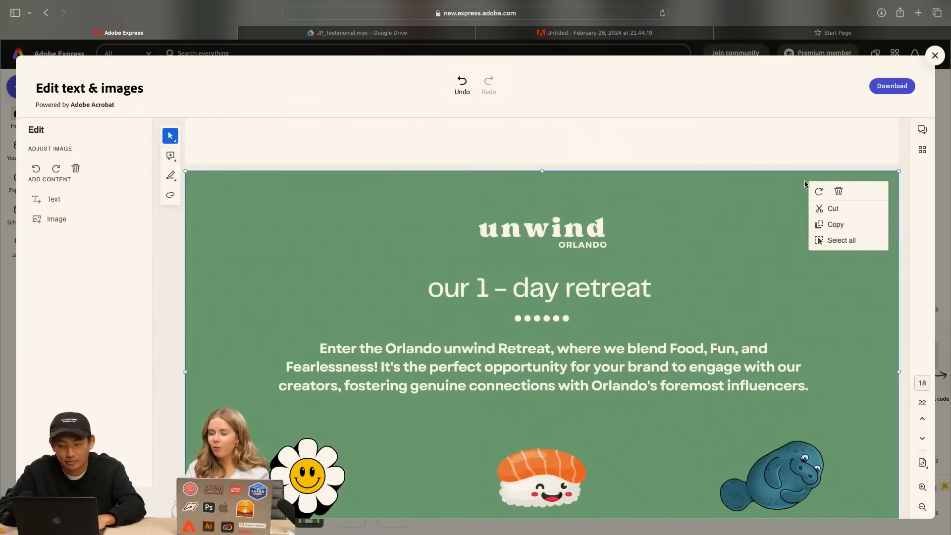
pyautogui.scroll(-10, 767, 201)
pyautogui.click(746, 137)
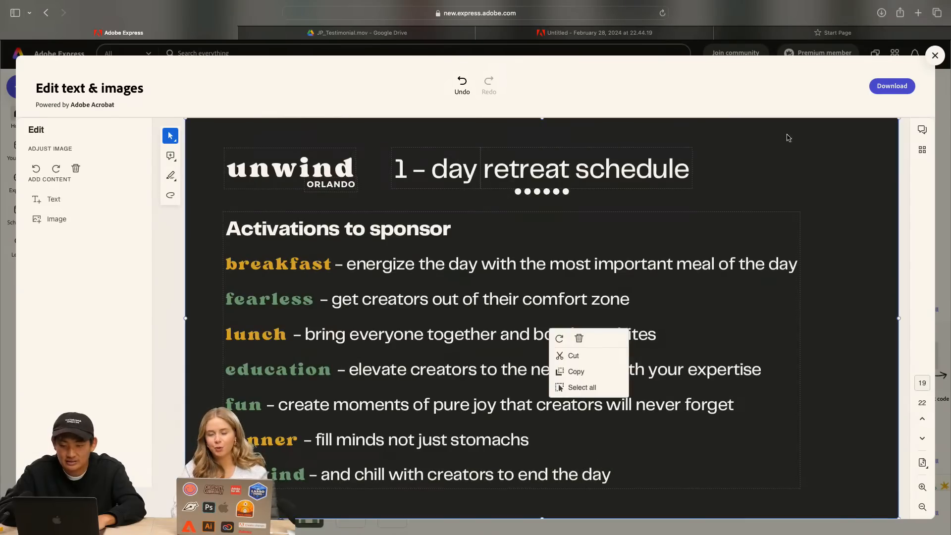
# Select page 20's background, "How to work with us", and look over the quote on page 21 and the "Thank you" page
pyautogui.scroll(-10, 589, 339)
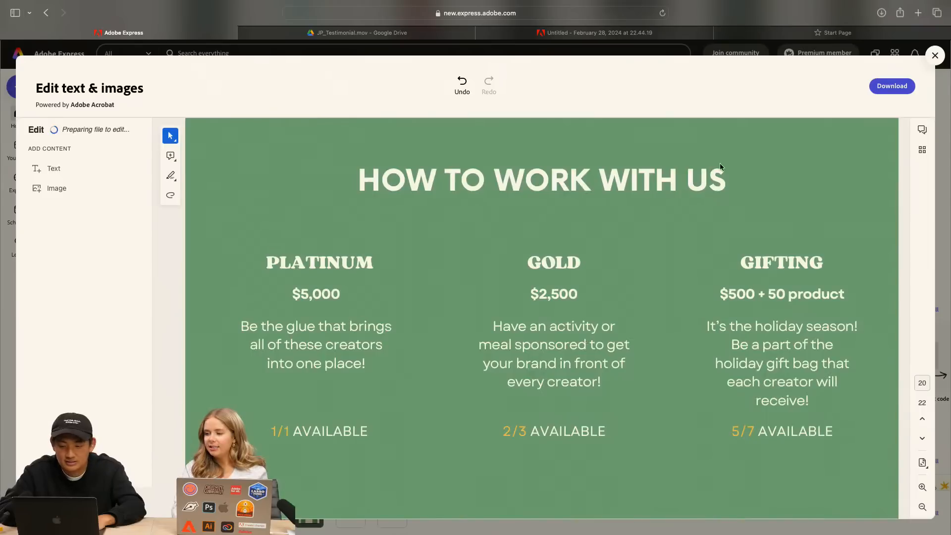
pyautogui.click(668, 140)
pyautogui.scroll(-10, 580, 337)
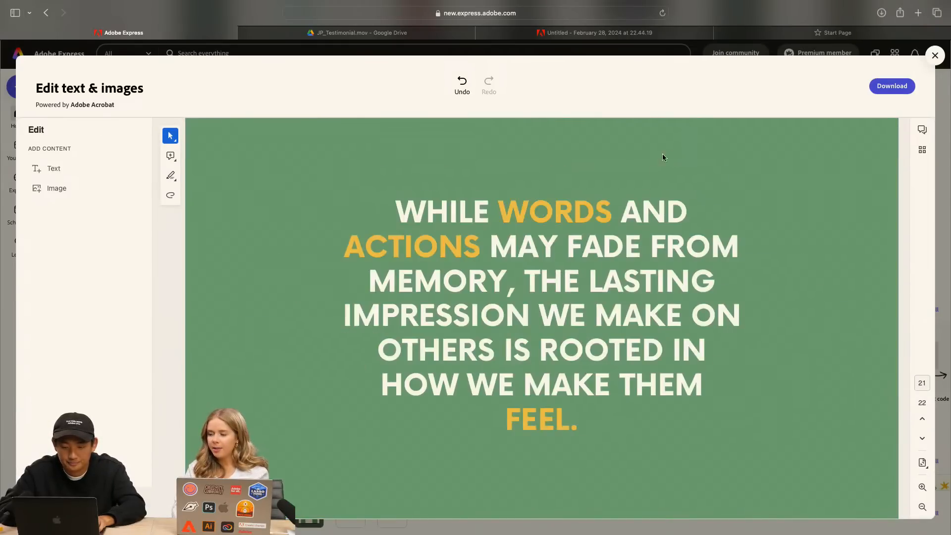
pyautogui.scroll(-5, 675, 141)
pyautogui.scroll(4, 609, 355)
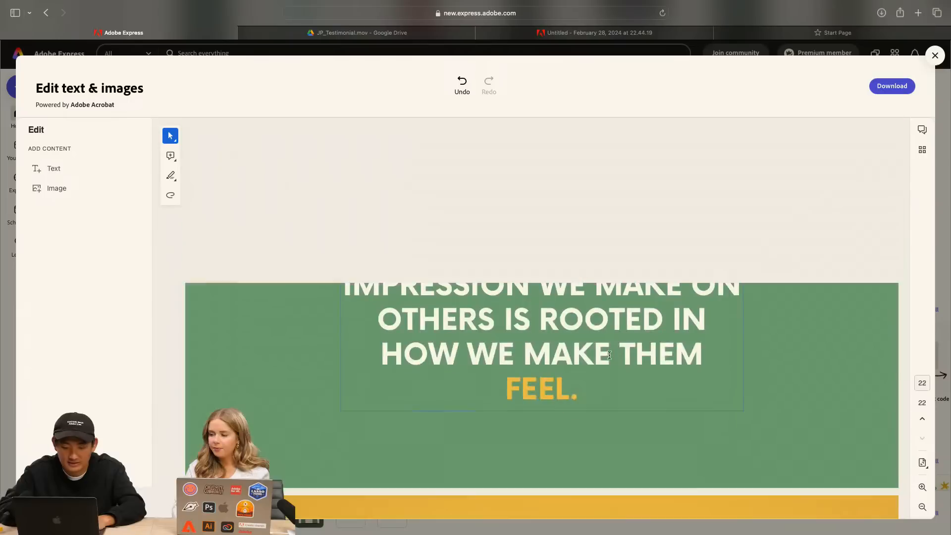
pyautogui.scroll(-5, 610, 355)
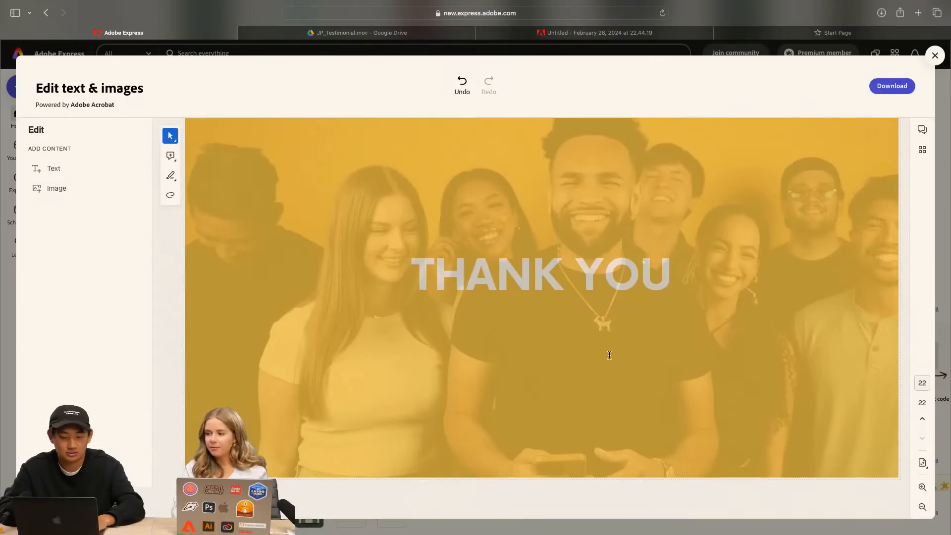
pyautogui.scroll(20, 732, 262)
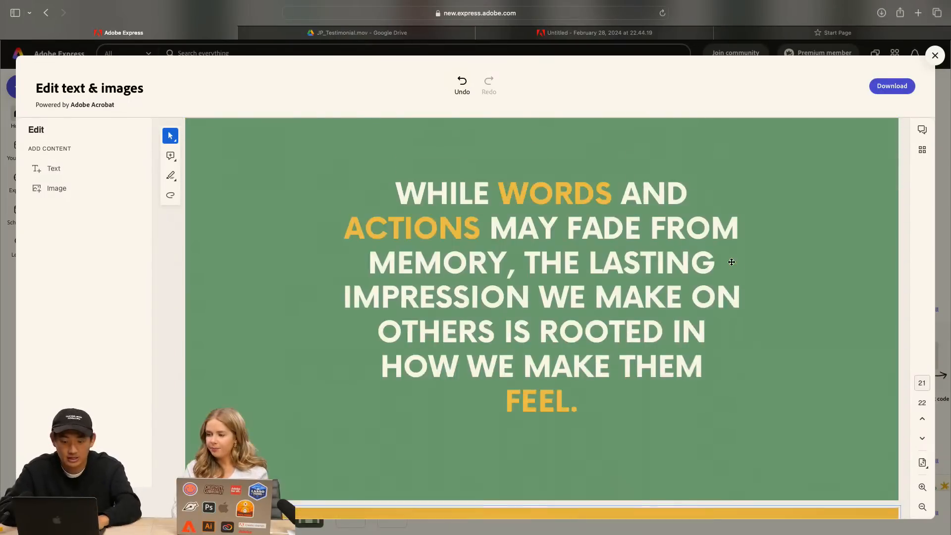
# Delete the full-page image still selectable on page 19 of the retreat PDF
pyautogui.scroll(-10, 732, 262)
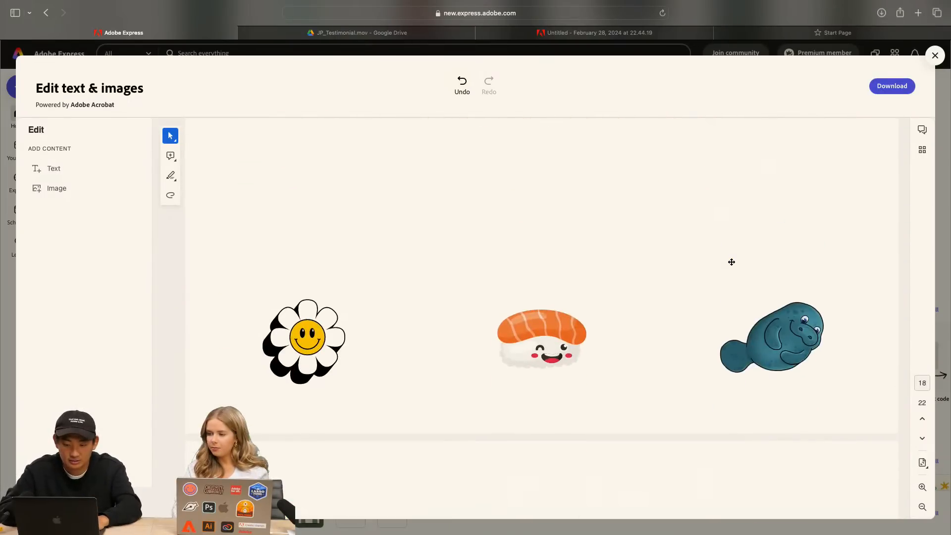
pyautogui.click(860, 271)
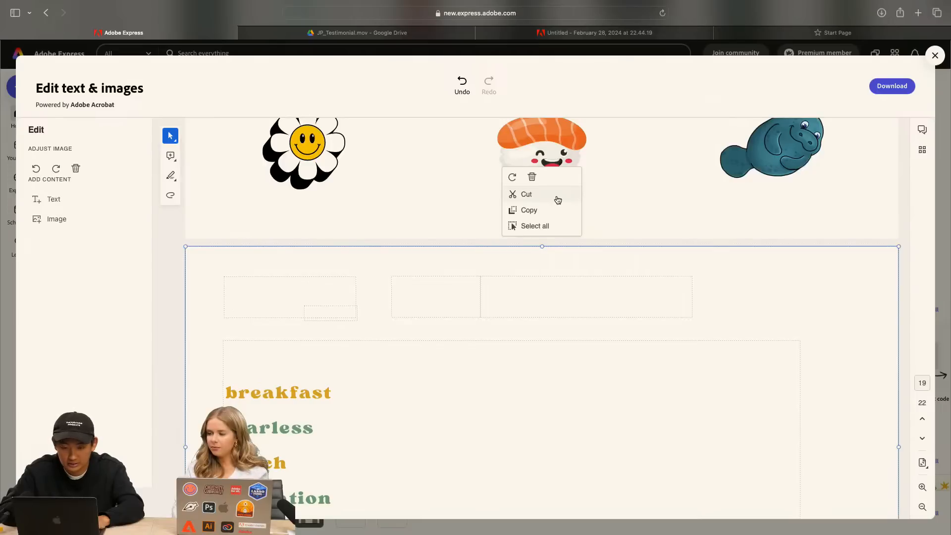
pyautogui.click(533, 178)
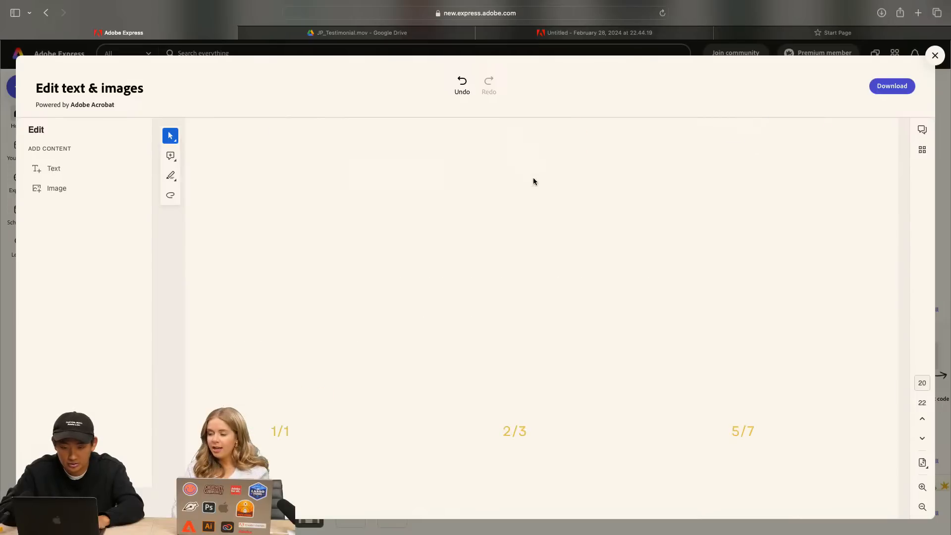
# Check the page 20 title box and background area, and look back over the retreat pages from 21 to 16
pyautogui.click(871, 172)
pyautogui.click(582, 340)
pyautogui.scroll(-4, 667, 328)
pyautogui.scroll(12, 668, 328)
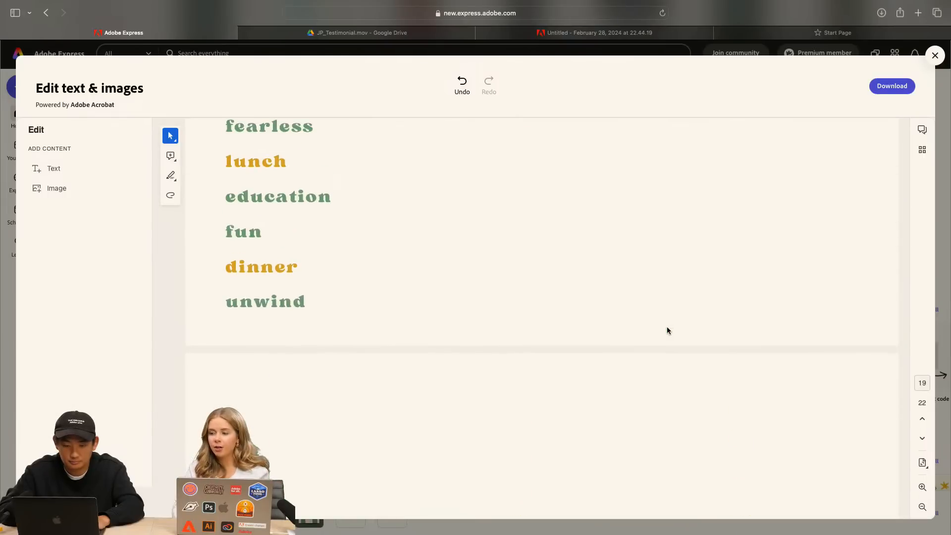
pyautogui.scroll(1, 667, 327)
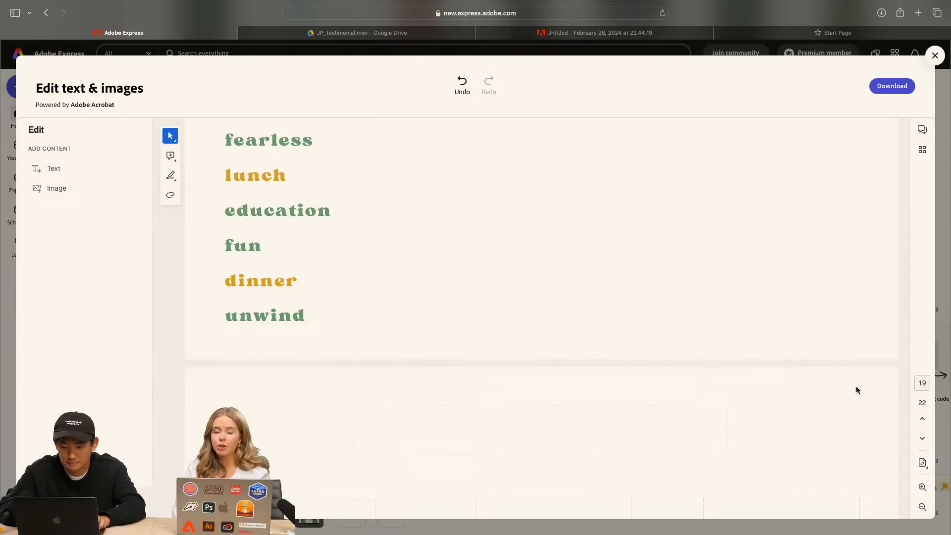
pyautogui.click(612, 416)
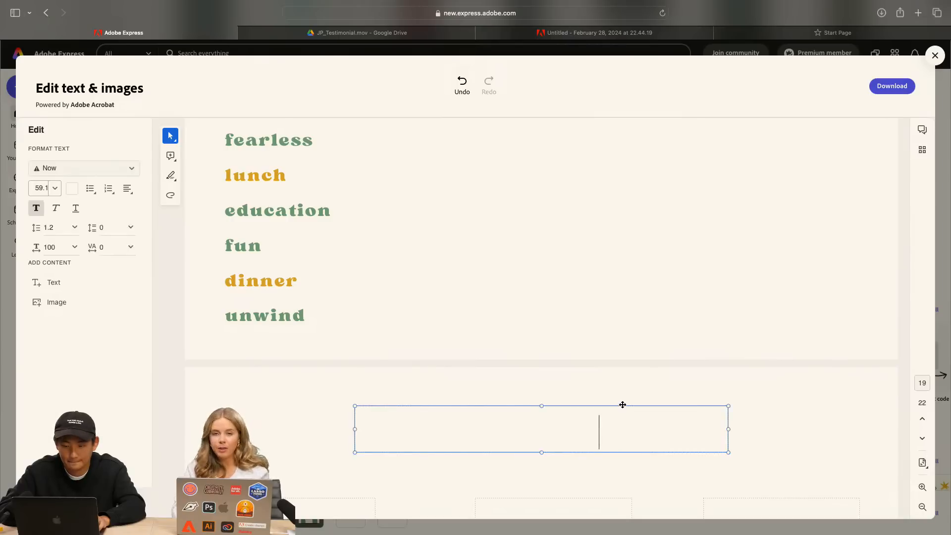
pyautogui.click(786, 419)
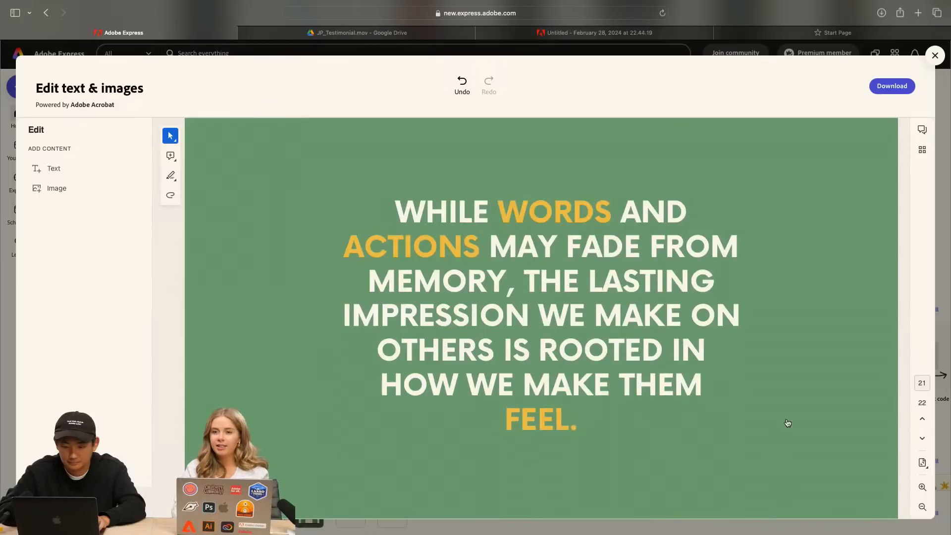
pyautogui.scroll(15, 840, 292)
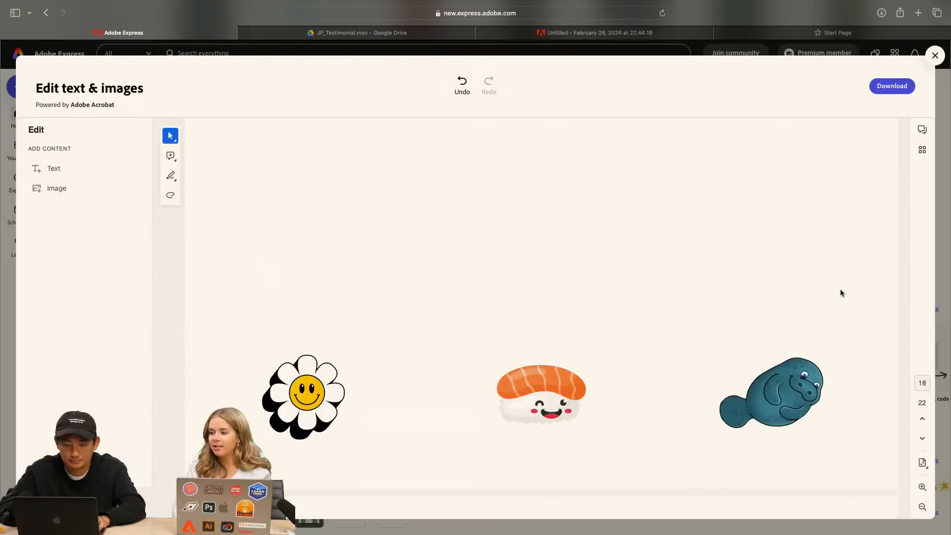
pyautogui.scroll(10, 840, 292)
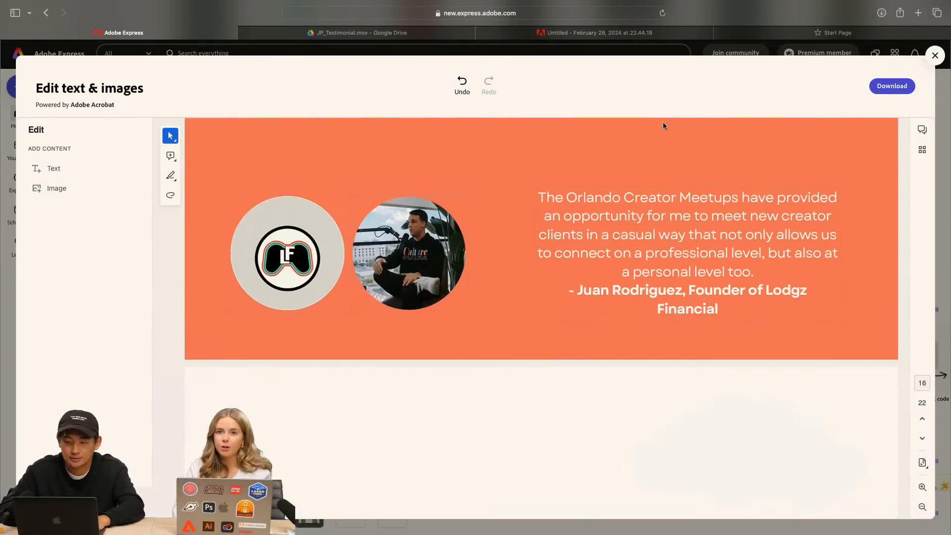
# Switch to the browser tab with the untitled project, leave it for the home page, and browse the starter formats
pyautogui.moveTo(741, 38)
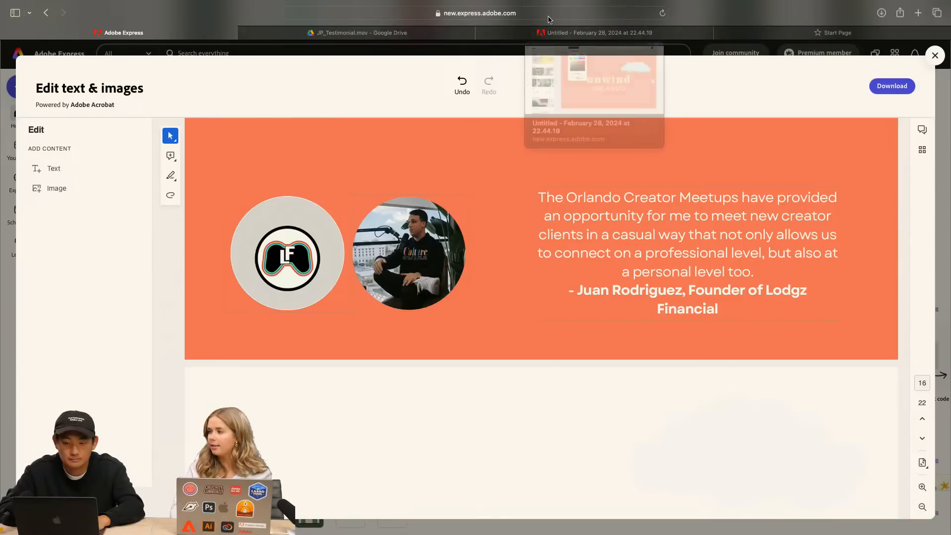
pyautogui.click(556, 32)
pyautogui.click(482, 105)
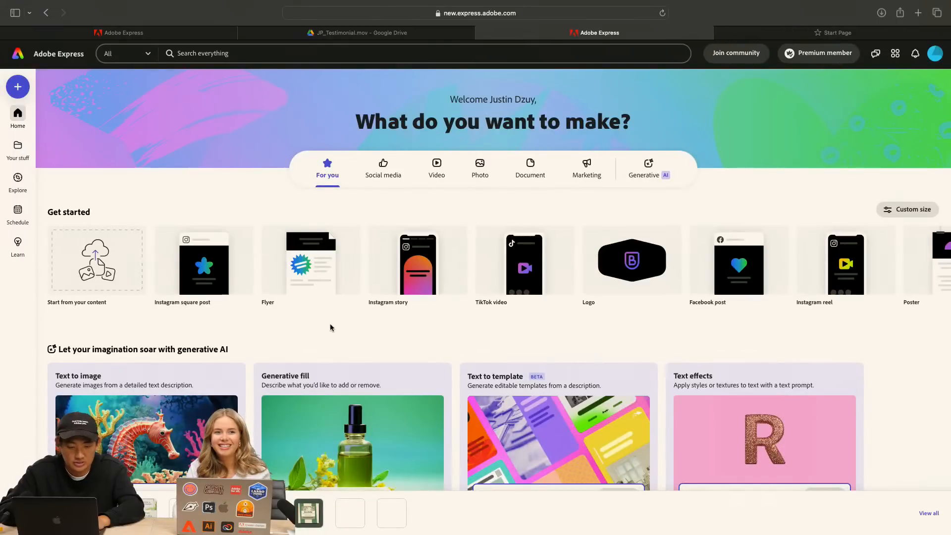
pyautogui.scroll(-2, 331, 327)
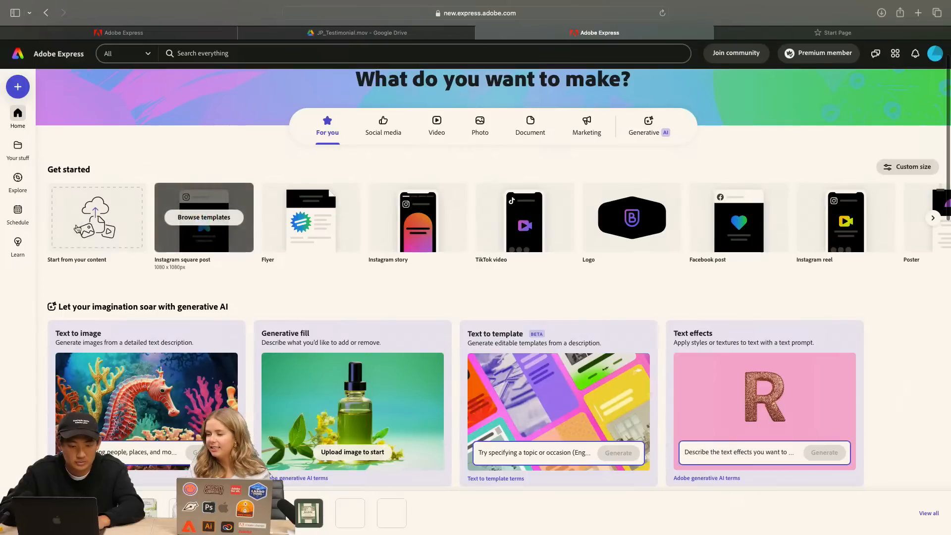
pyautogui.hscroll(5, 626, 217)
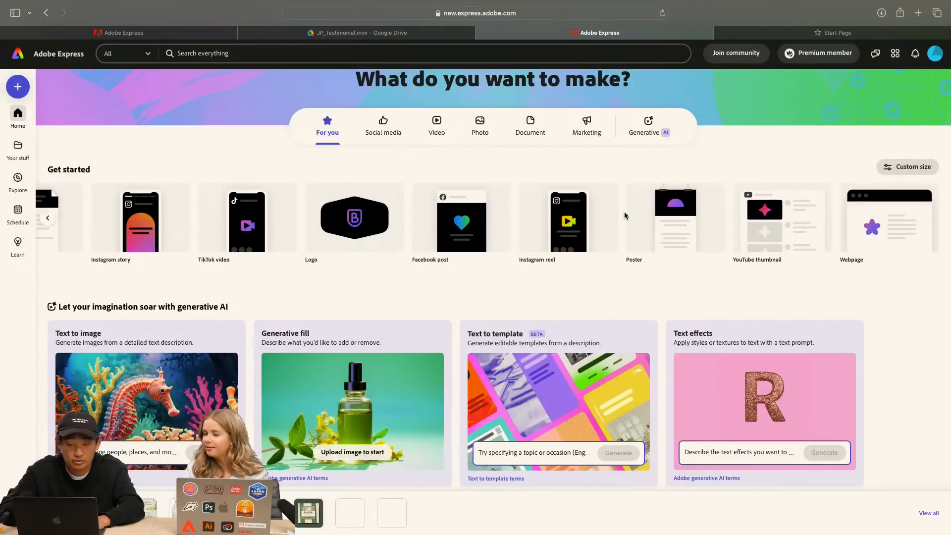
# Search Adobe Express templates for "presentation"
pyautogui.scroll(2, 625, 215)
pyautogui.click(229, 54)
pyautogui.write('presentation')
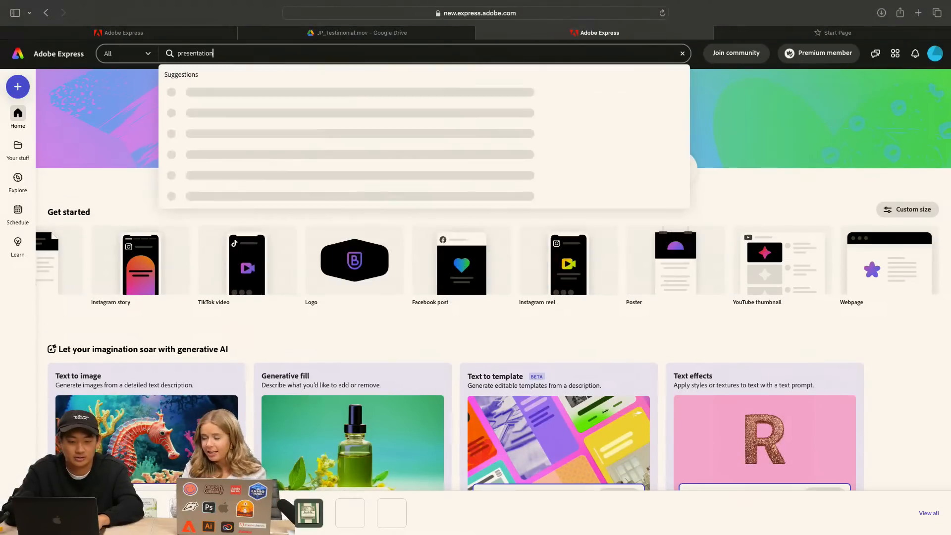
pyautogui.click(220, 101)
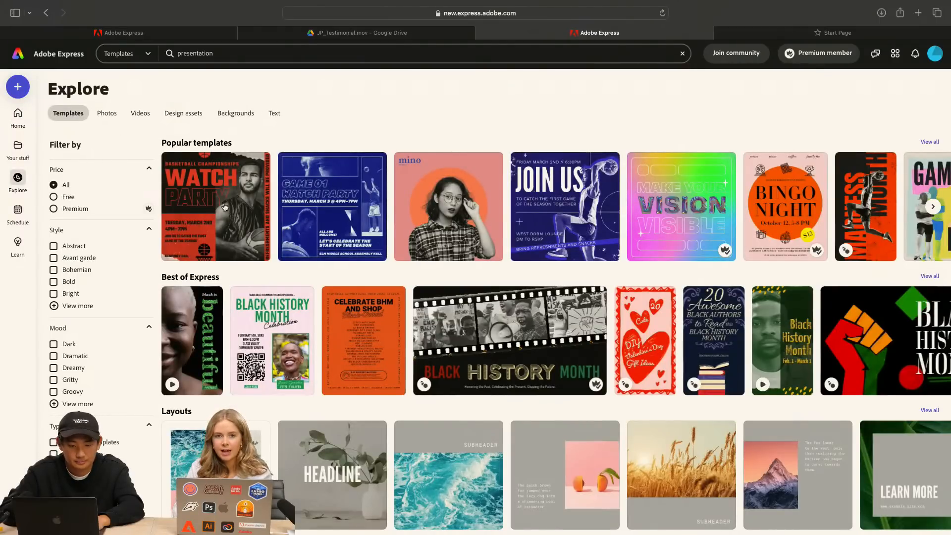
# Try customizing the Grey Layout Instagram Square Post template, and return to the template gallery
pyautogui.scroll(-3, 224, 193)
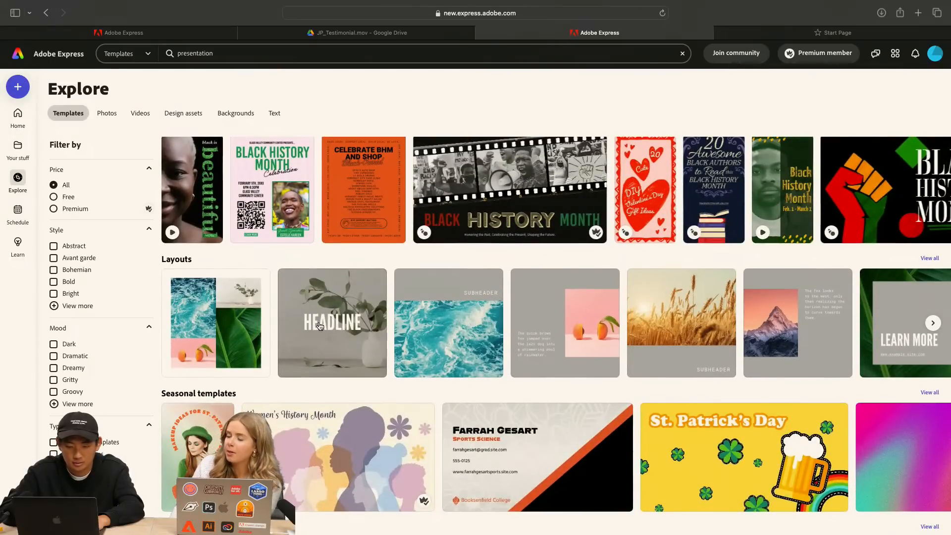
pyautogui.scroll(2, 449, 343)
pyautogui.scroll(-1, 448, 342)
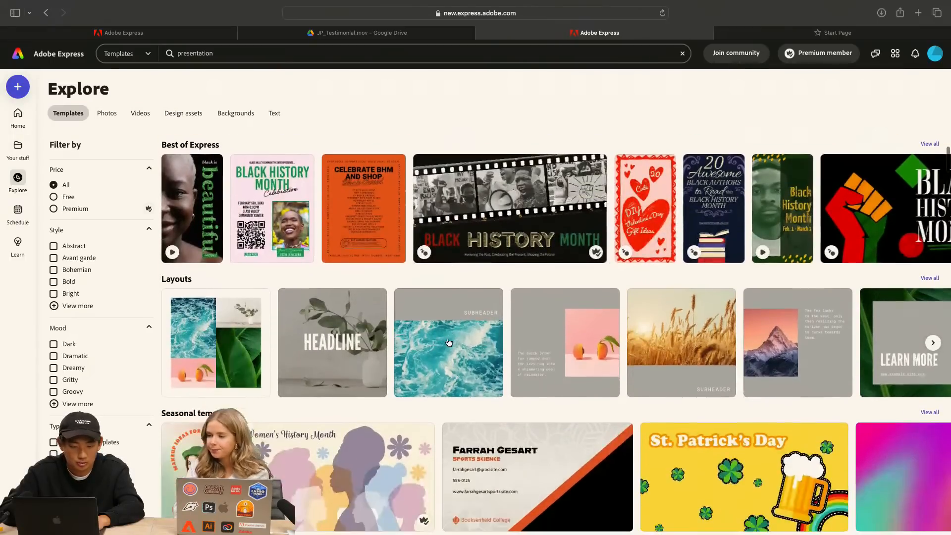
pyautogui.click(335, 327)
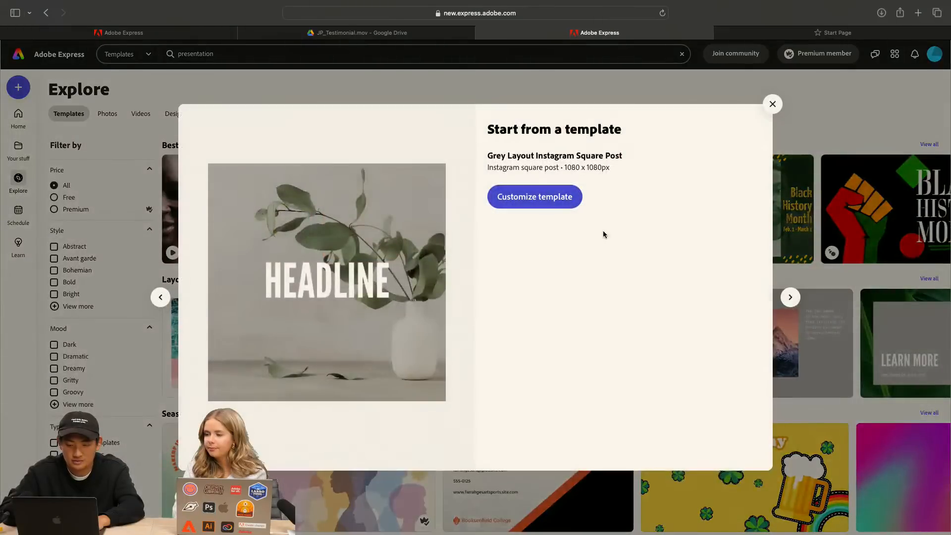
pyautogui.click(544, 198)
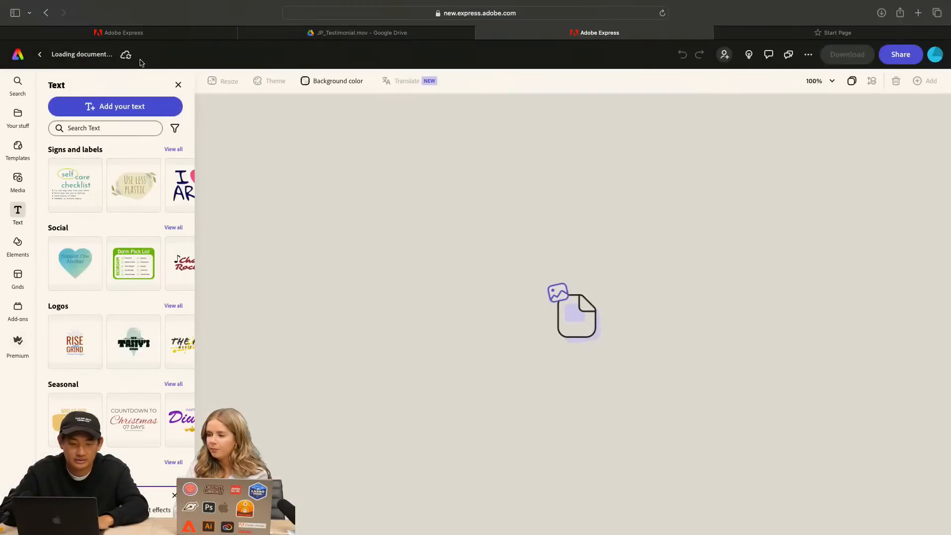
pyautogui.click(45, 13)
# Browse the layout and seasonal templates and preview the Orange Sports Science Business Card
pyautogui.scroll(-4, 349, 215)
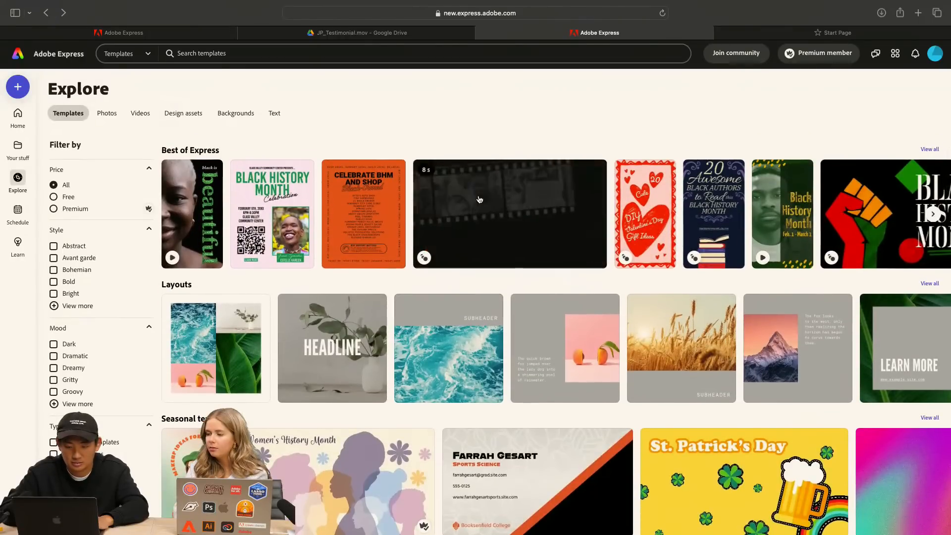
pyautogui.scroll(-3, 480, 233)
pyautogui.scroll(-1, 481, 259)
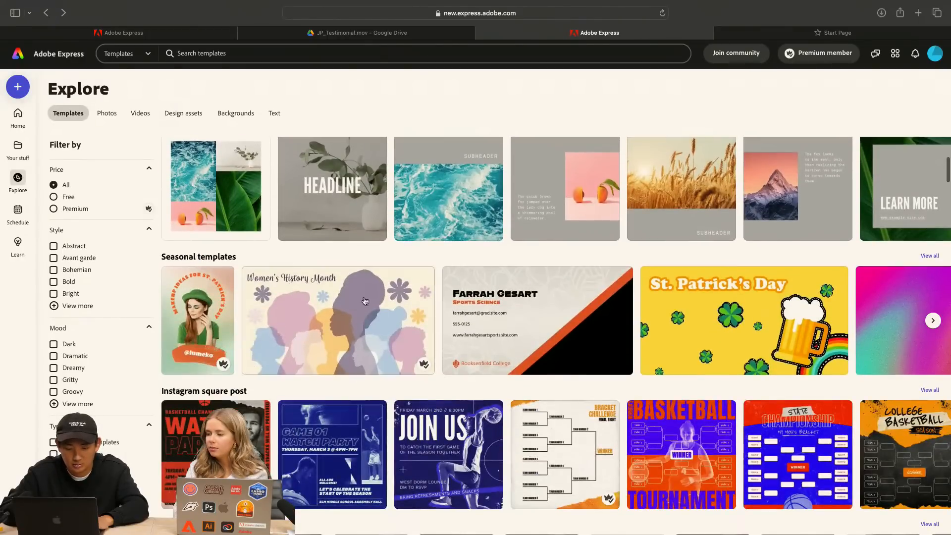
pyautogui.click(501, 308)
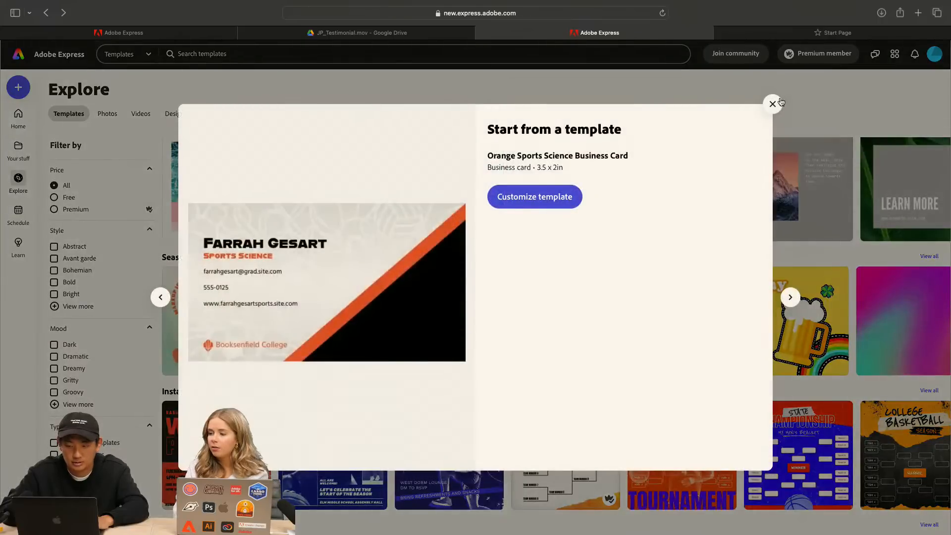
pyautogui.click(774, 105)
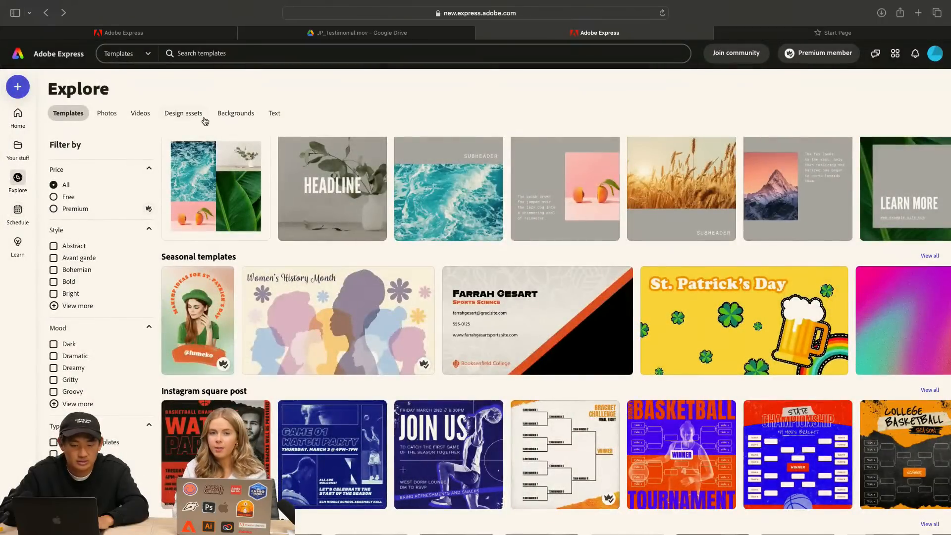
# Create a blank 16:9 landscape project and show its photo library
pyautogui.click(18, 87)
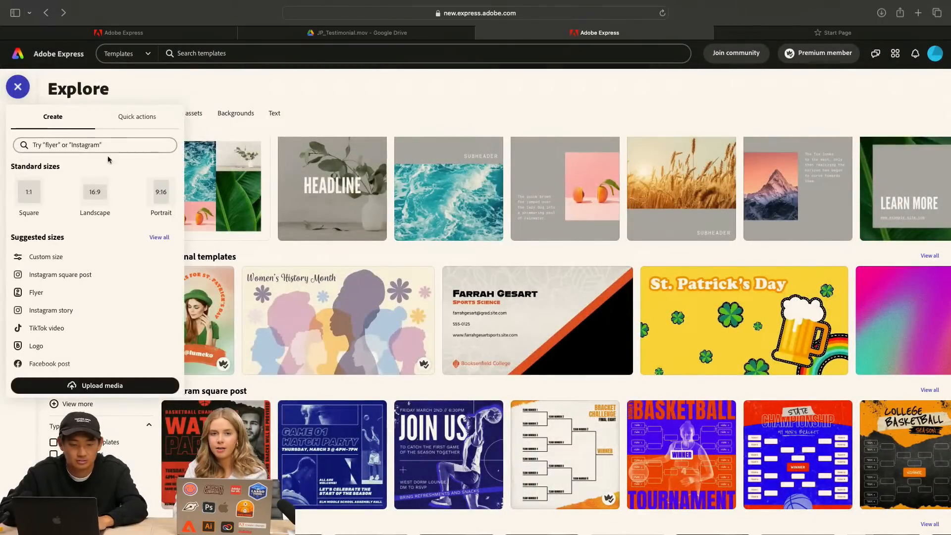
pyautogui.click(96, 193)
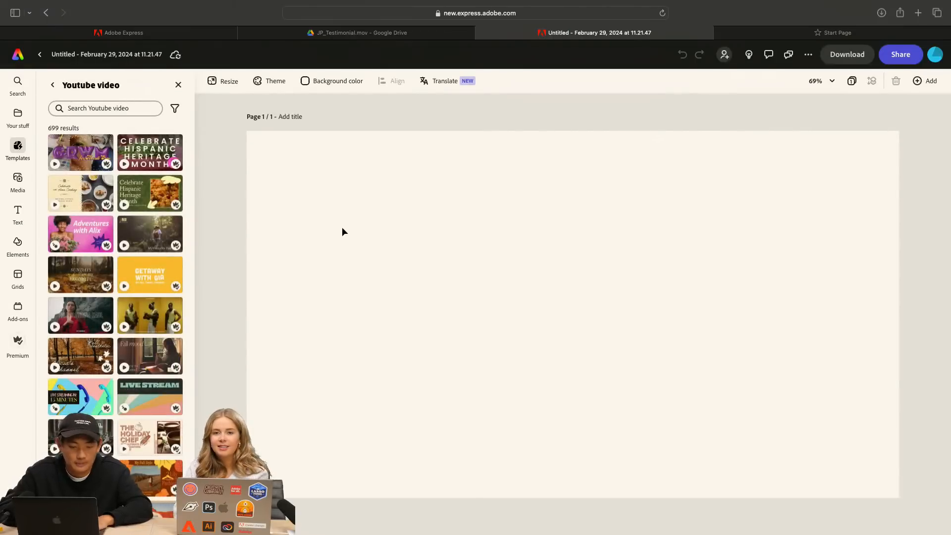
pyautogui.click(18, 115)
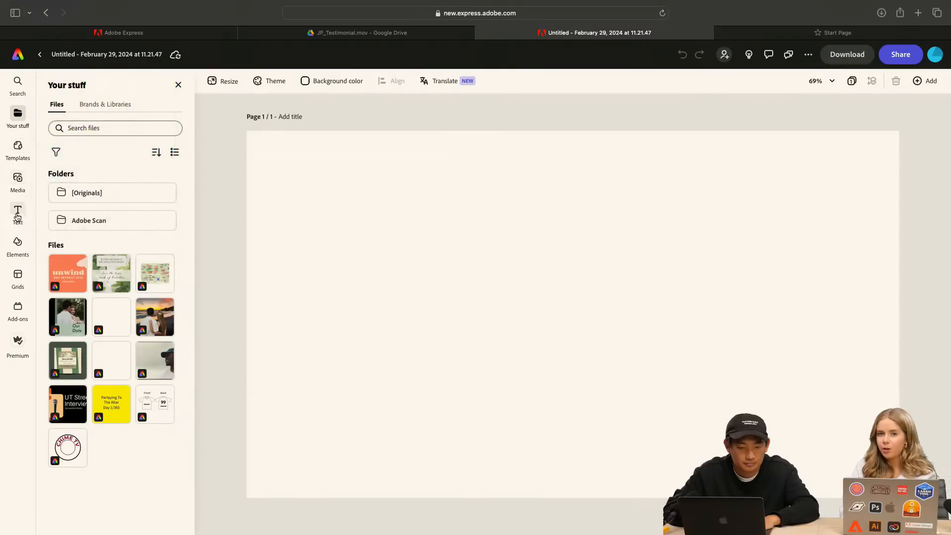
pyautogui.click(18, 309)
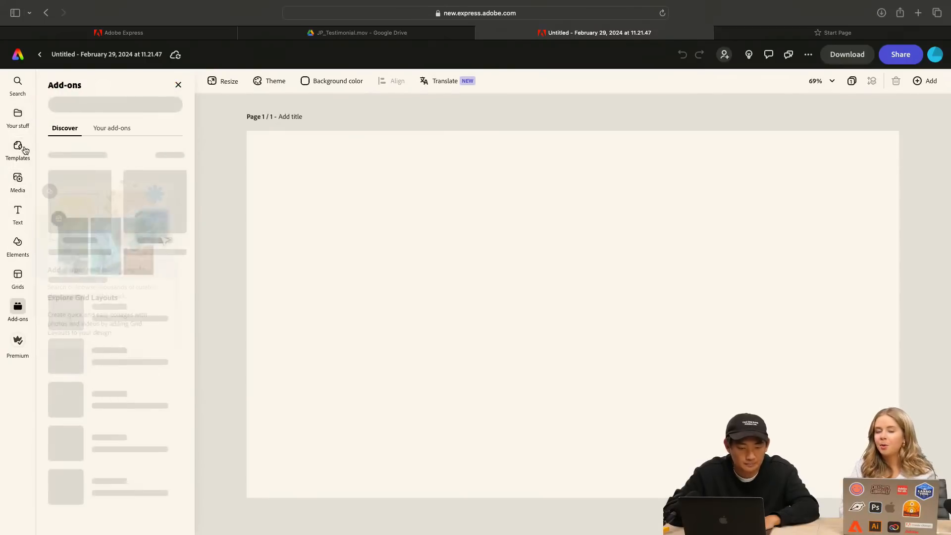
pyautogui.click(18, 179)
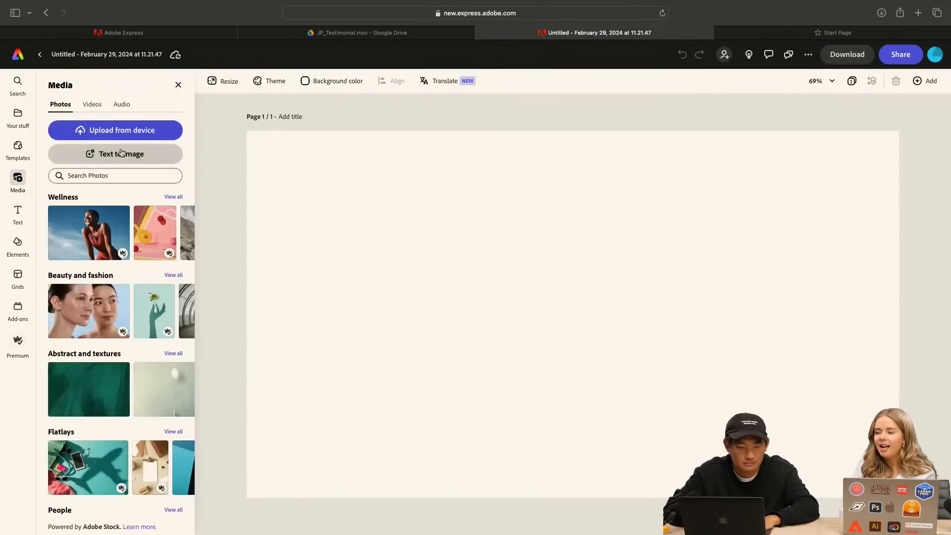
# Look in the Downloads folder for a file to upload, cancel the upload, and check the browser's recent downloads
pyautogui.click(129, 130)
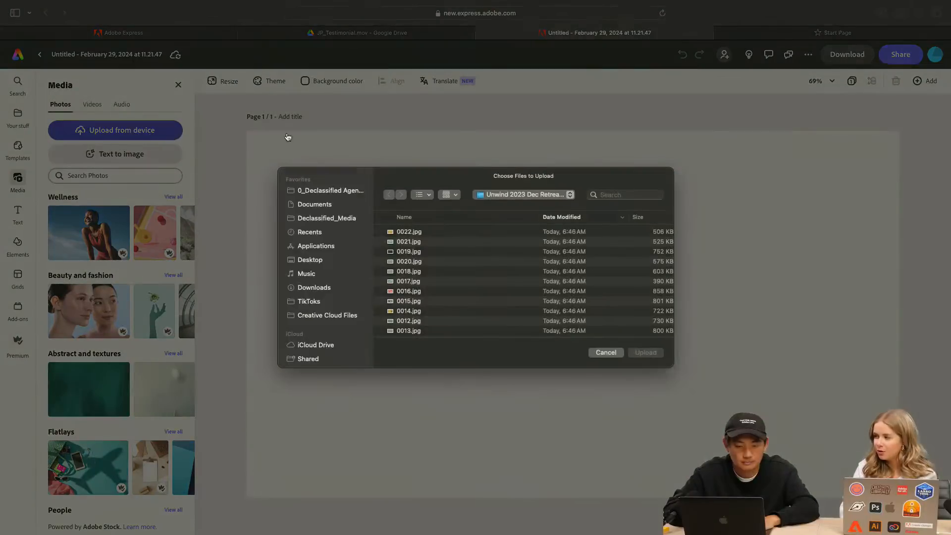
pyautogui.click(314, 288)
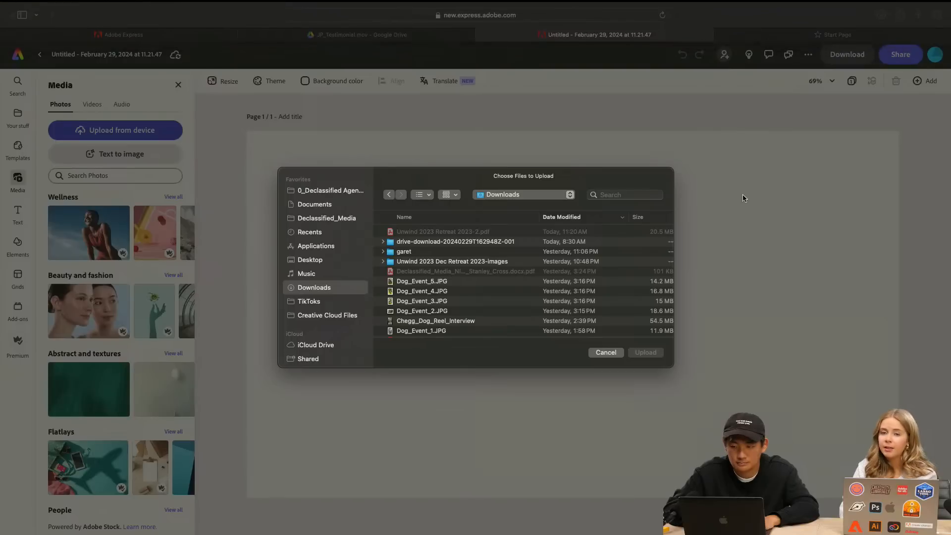
pyautogui.click(603, 353)
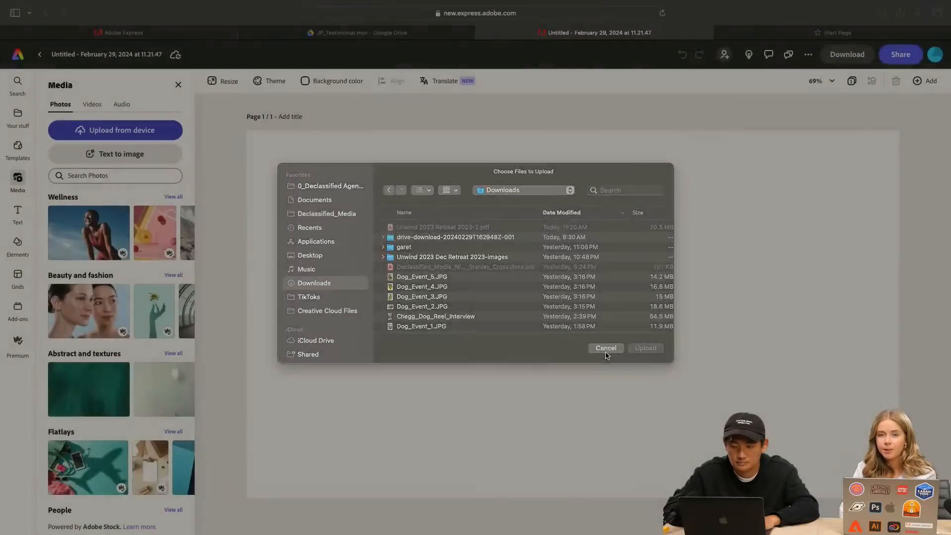
pyautogui.click(882, 13)
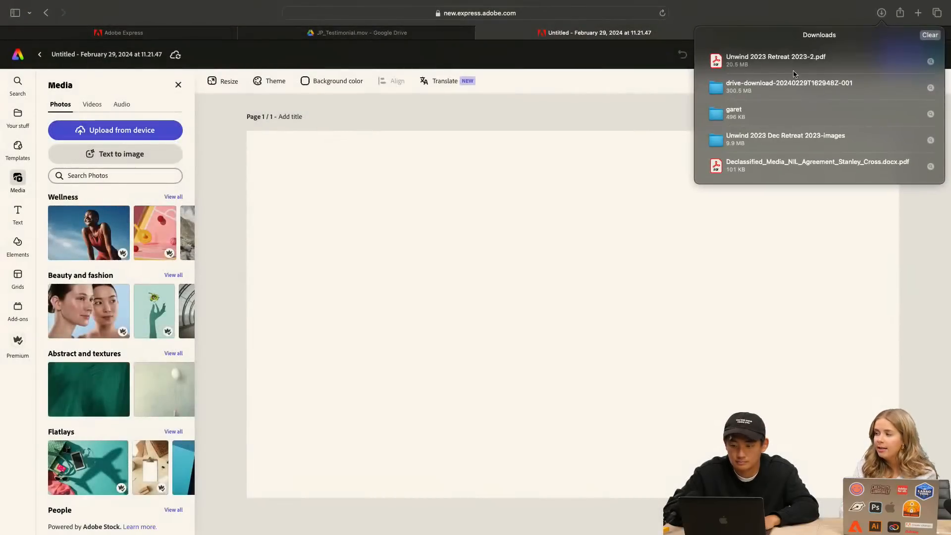
pyautogui.click(603, 130)
# Return to the browser tab with the PDF editor, download the edited retreat PDF, and check the recent downloads
pyautogui.click(181, 36)
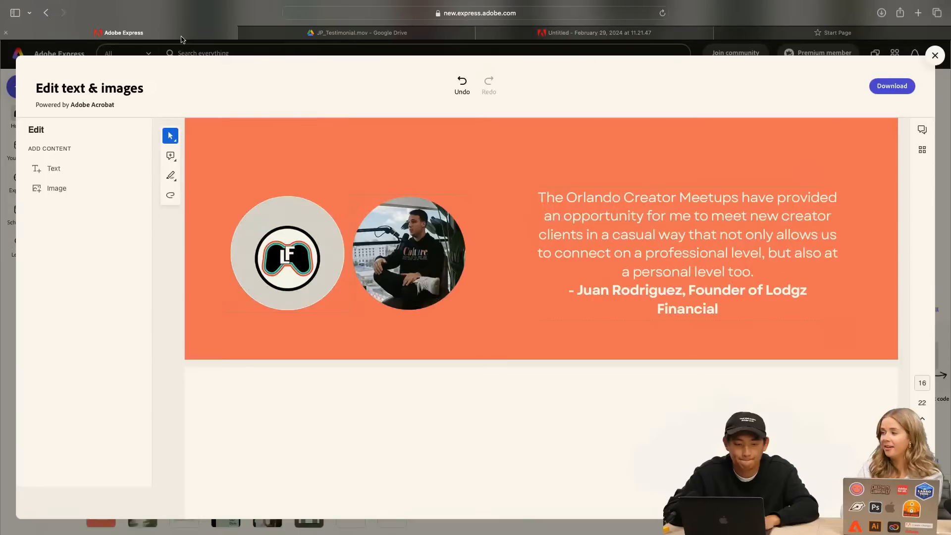
pyautogui.click(881, 82)
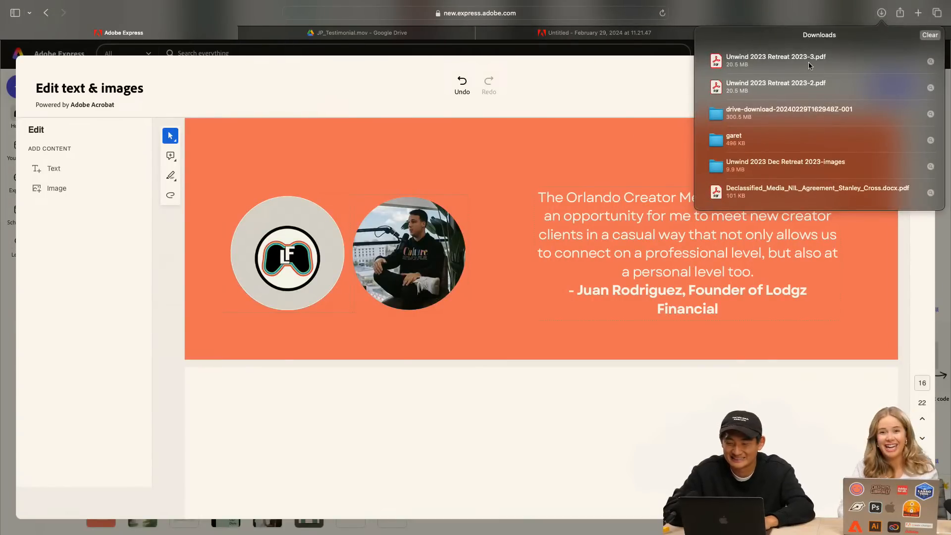
pyautogui.click(838, 18)
pyautogui.click(738, 66)
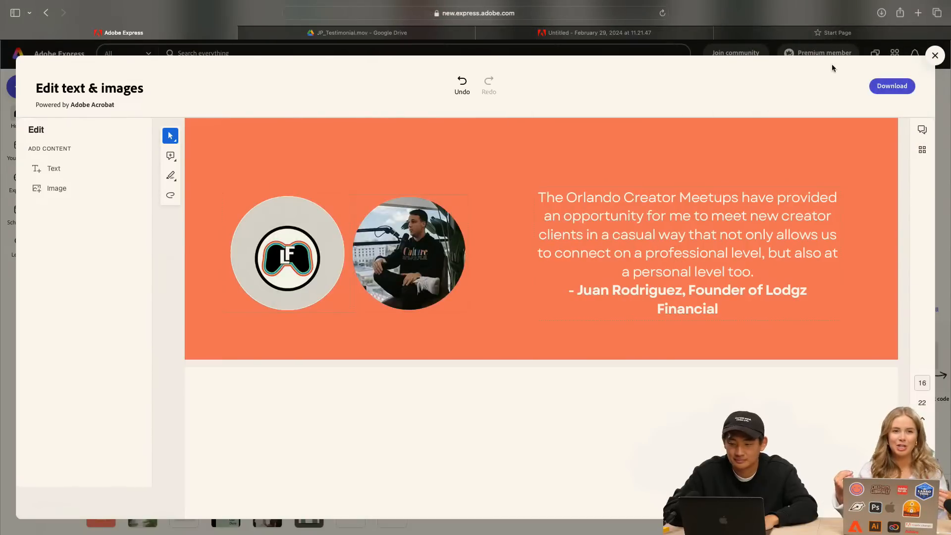
# Load the Adobe Express home page at express.adobe.com in the empty browser tab
pyautogui.click(627, 33)
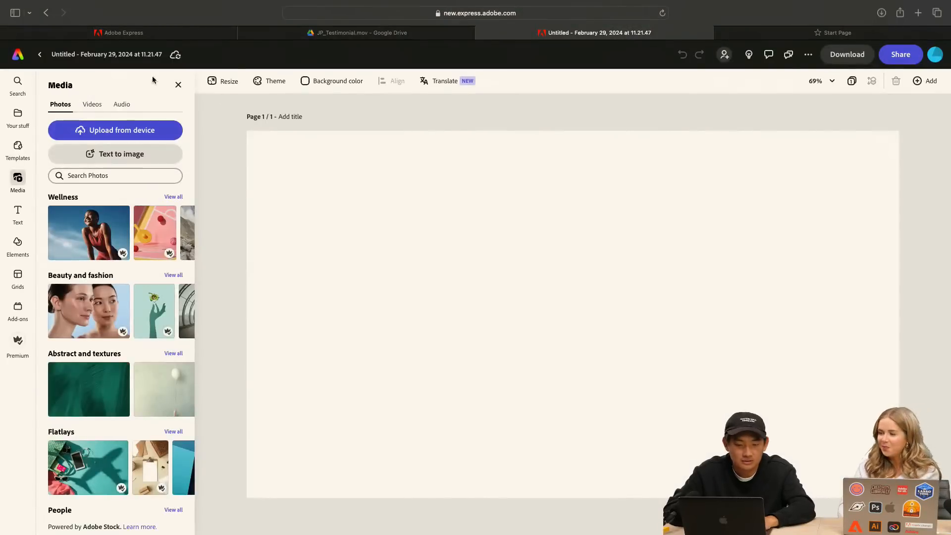
pyautogui.click(777, 34)
pyautogui.click(382, 14)
pyautogui.press('BackSpace')
pyautogui.write('express.adobe.com')
pyautogui.press('Return')
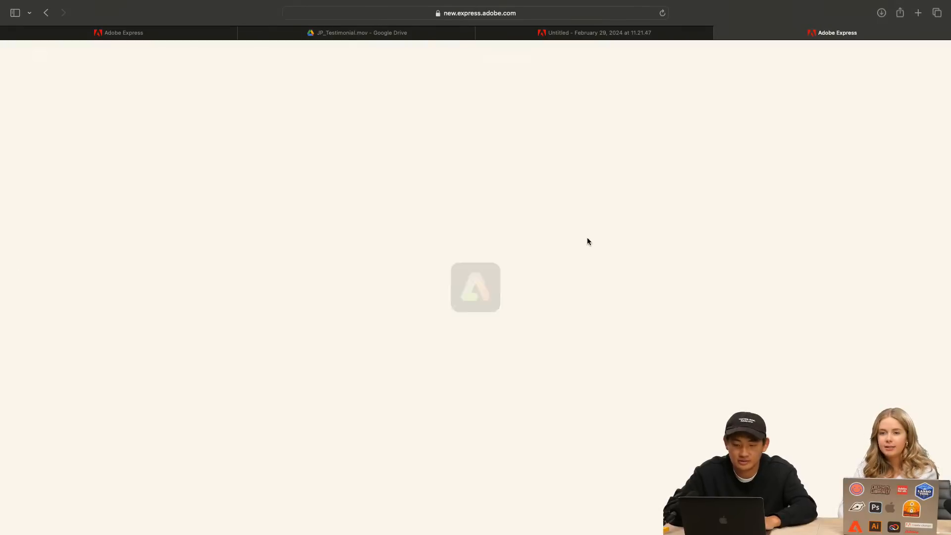
pyautogui.scroll(-5, 579, 313)
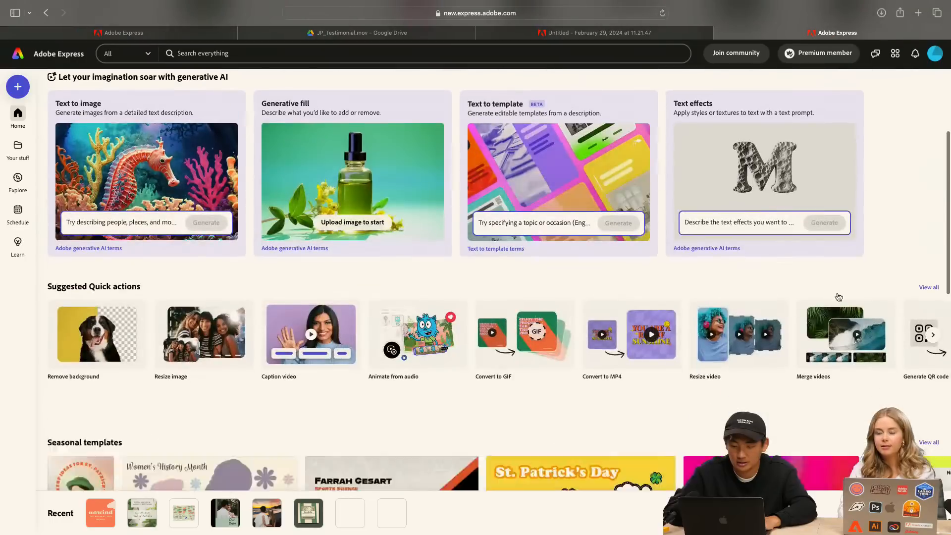
pyautogui.click(928, 287)
pyautogui.scroll(-3, 599, 258)
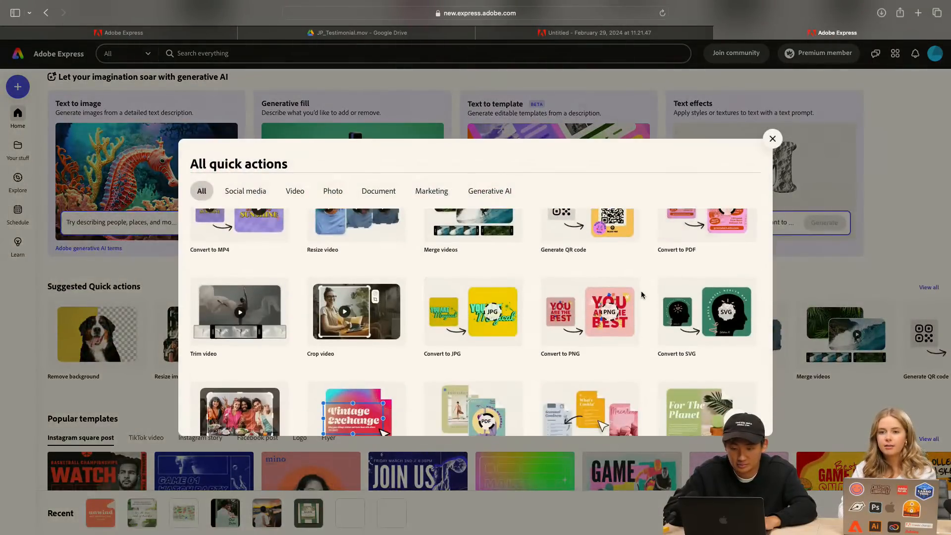
pyautogui.scroll(-2, 641, 295)
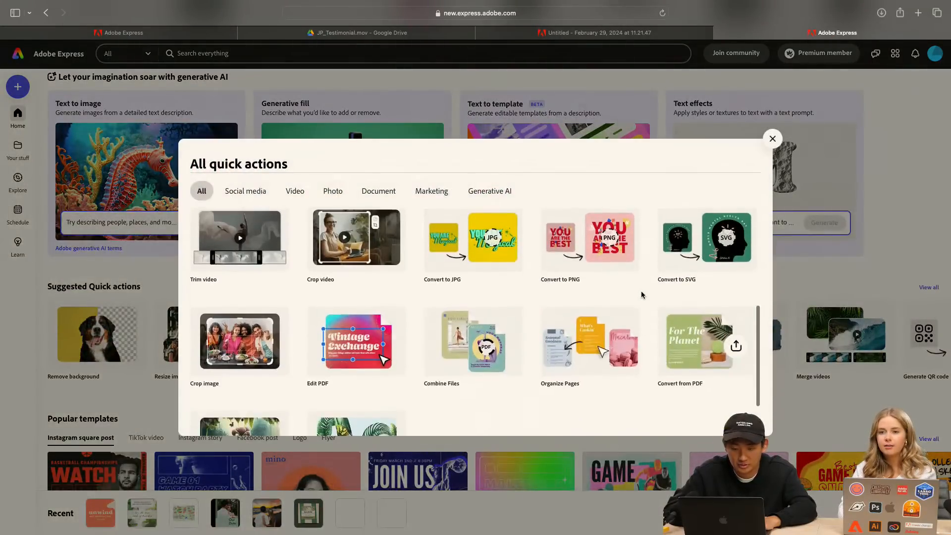
pyautogui.click(562, 255)
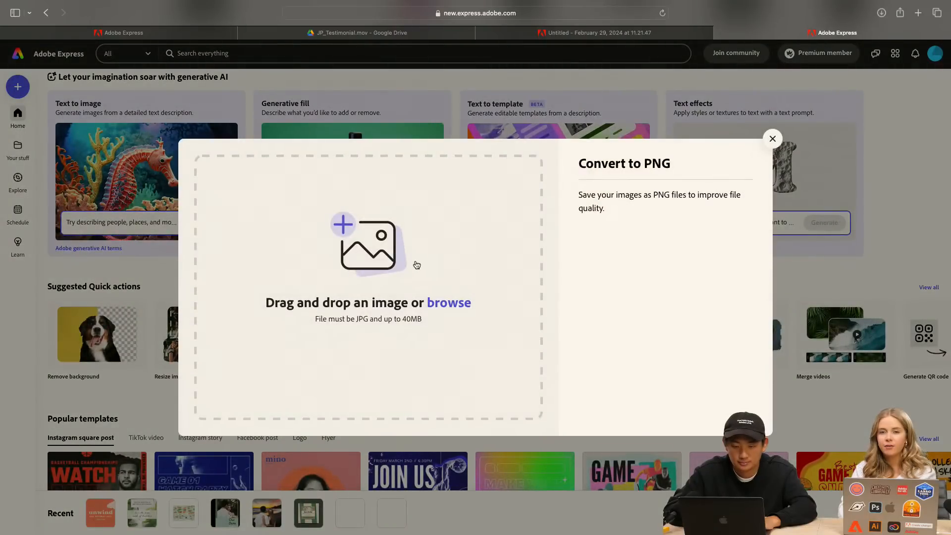
pyautogui.click(417, 265)
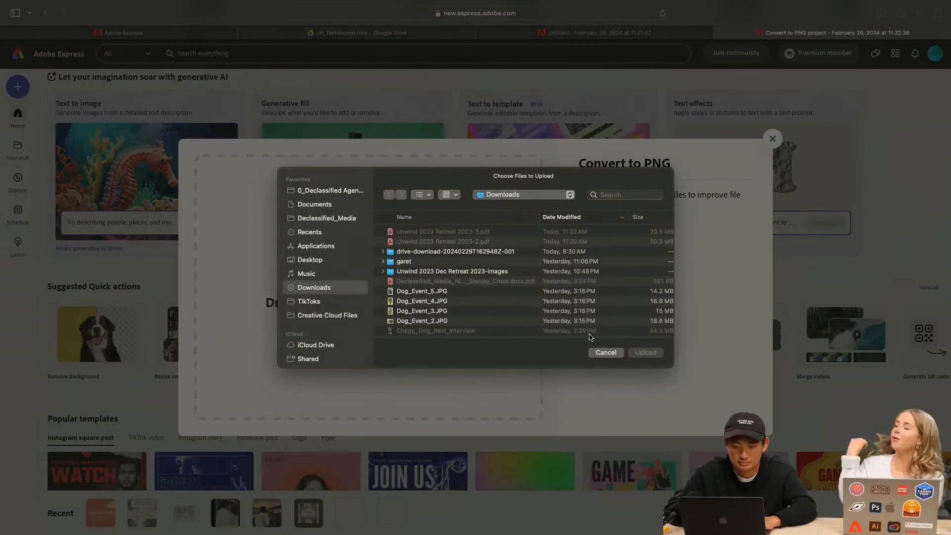
pyautogui.click(606, 352)
pyautogui.click(773, 140)
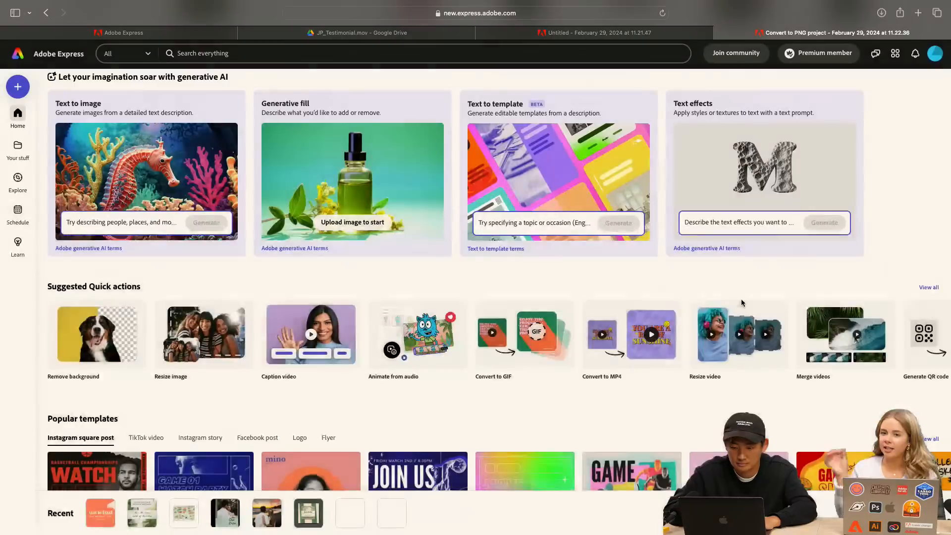
# Start the Convert from PDF quick action and upload Unwind 2023 Retreat 2023-3.pdf from the Downloads folder
pyautogui.scroll(-3, 741, 299)
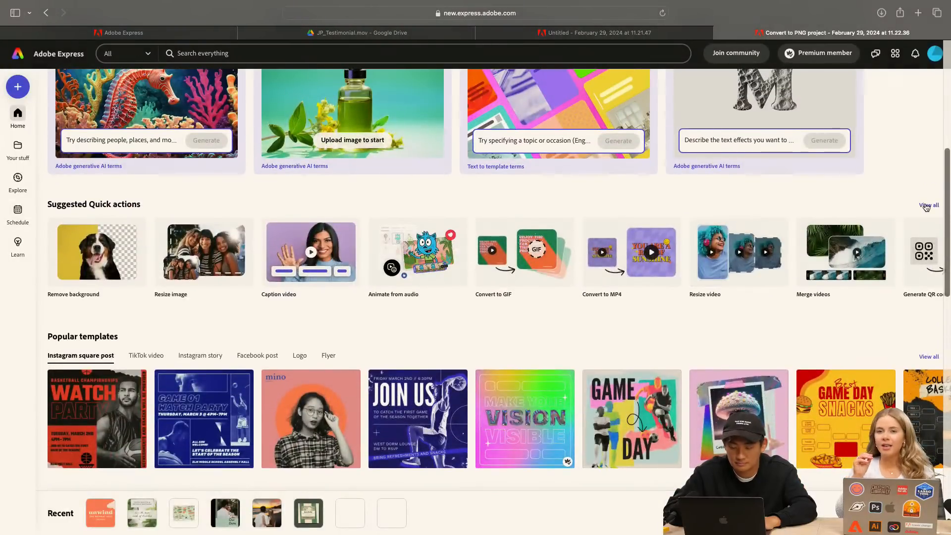
pyautogui.click(926, 206)
pyautogui.scroll(-3, 580, 267)
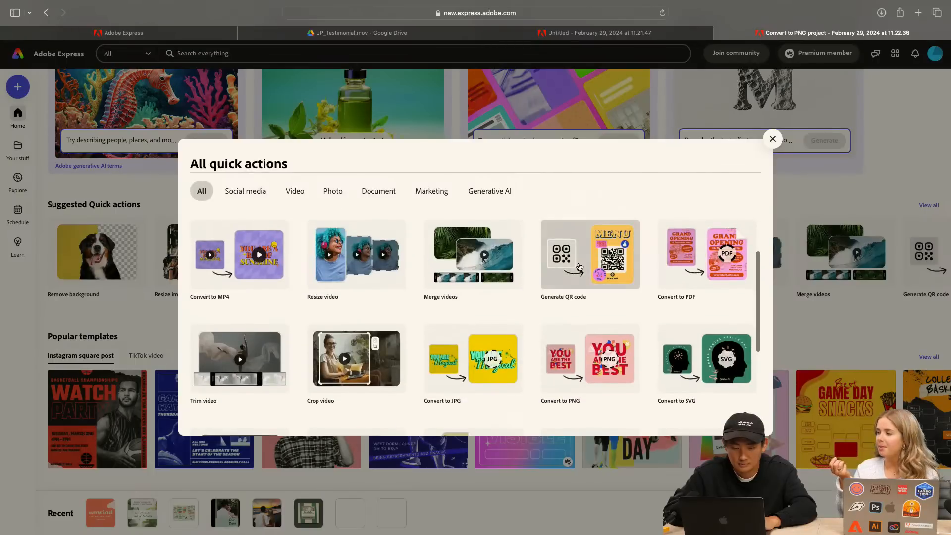
pyautogui.scroll(-6, 580, 268)
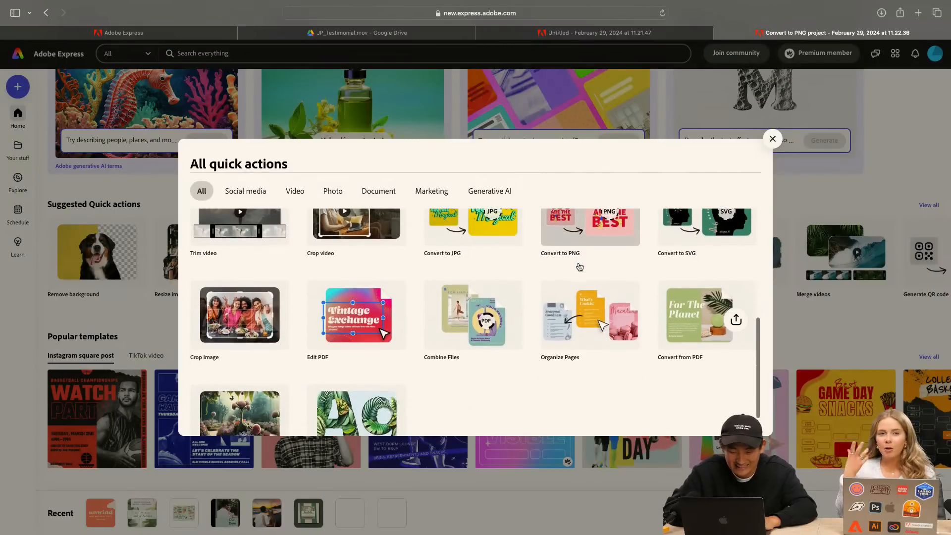
pyautogui.scroll(-2, 580, 267)
pyautogui.press('Escape')
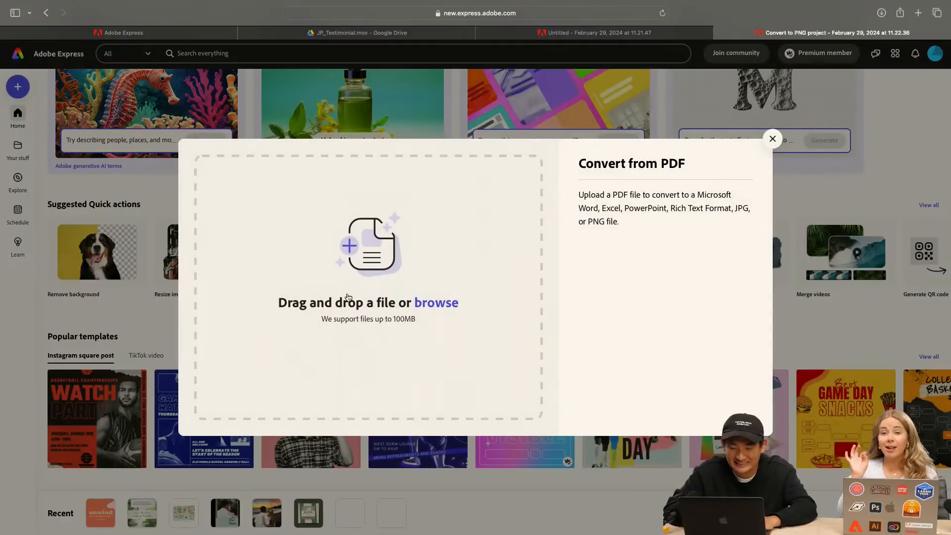
pyautogui.click(348, 297)
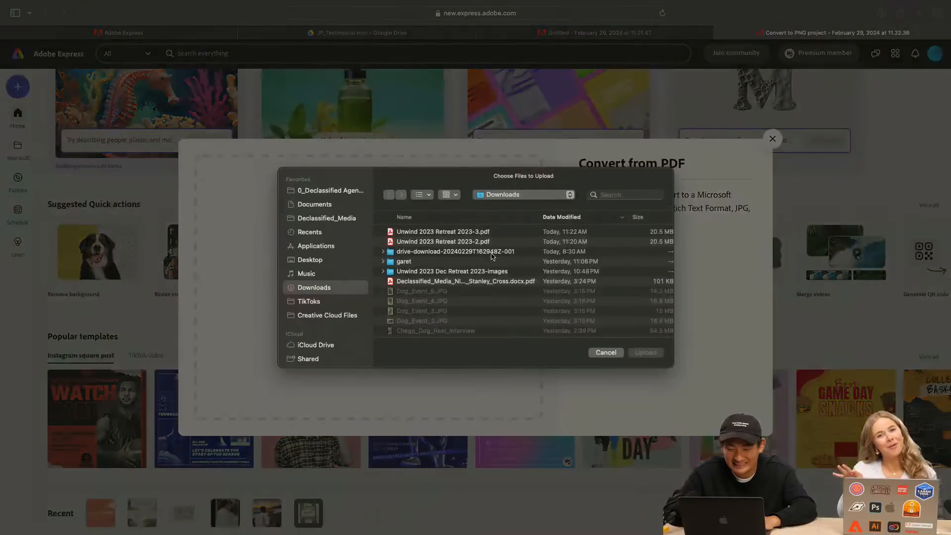
pyautogui.click(429, 233)
pyautogui.click(650, 353)
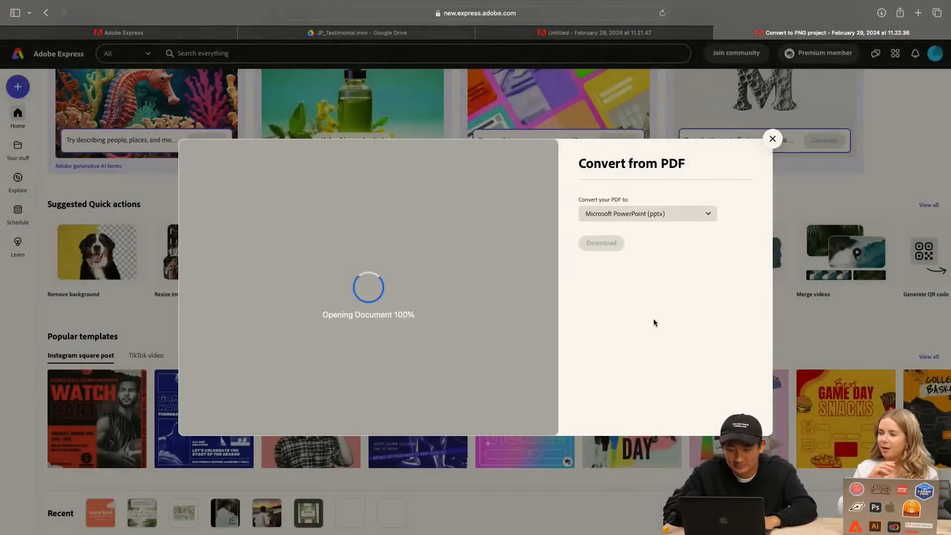
# Set the PDF's conversion format to PNG and download the converted retreat pages
pyautogui.click(665, 218)
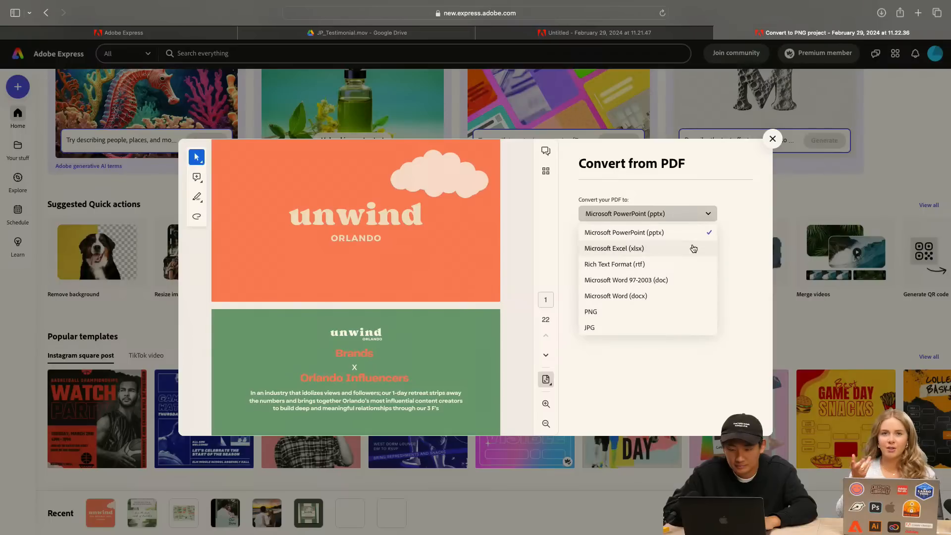
pyautogui.click(669, 313)
pyautogui.click(608, 249)
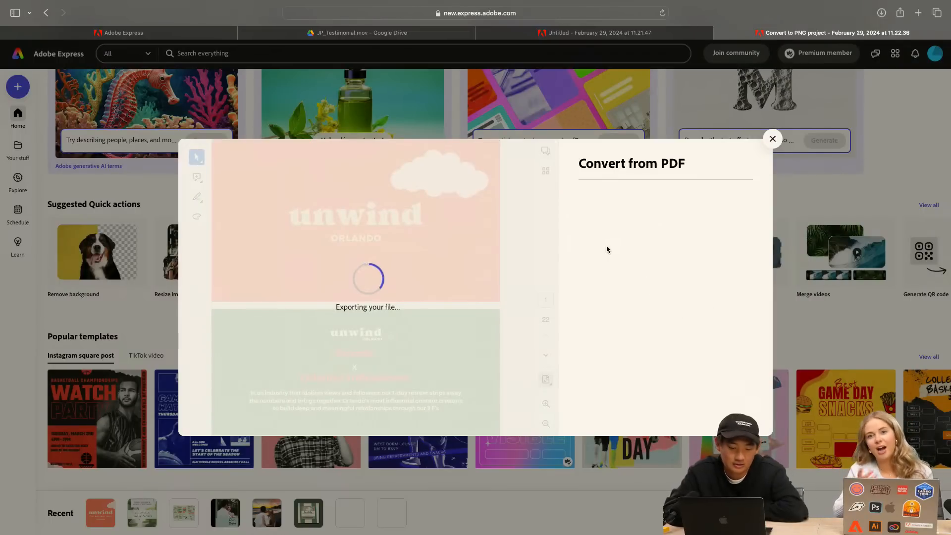
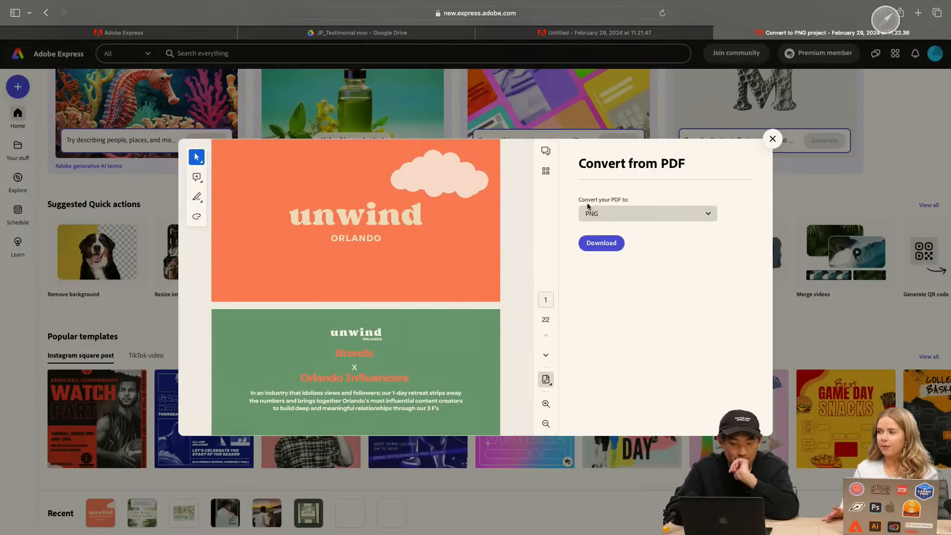
# Return to the browser tab with the blank untitled landscape project and open the recent downloads
pyautogui.click(574, 34)
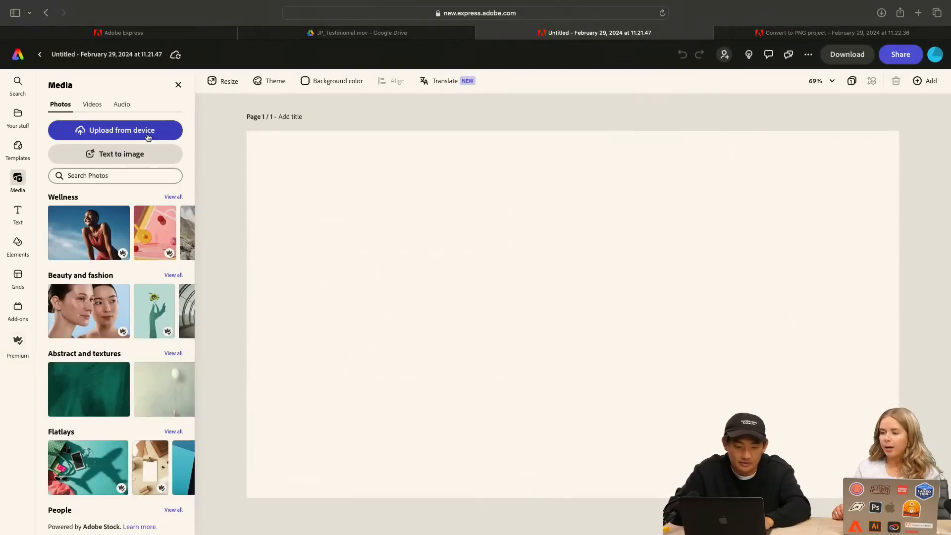
pyautogui.click(881, 14)
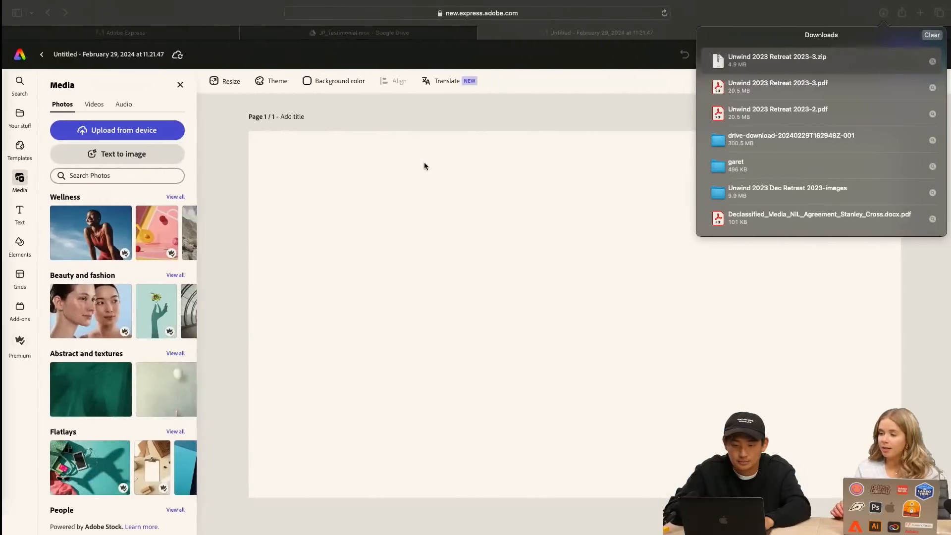
# Try uploading all 22 converted PNG pages from the Unwind 2023 Retreat folder onto the blank page at once
pyautogui.click(126, 130)
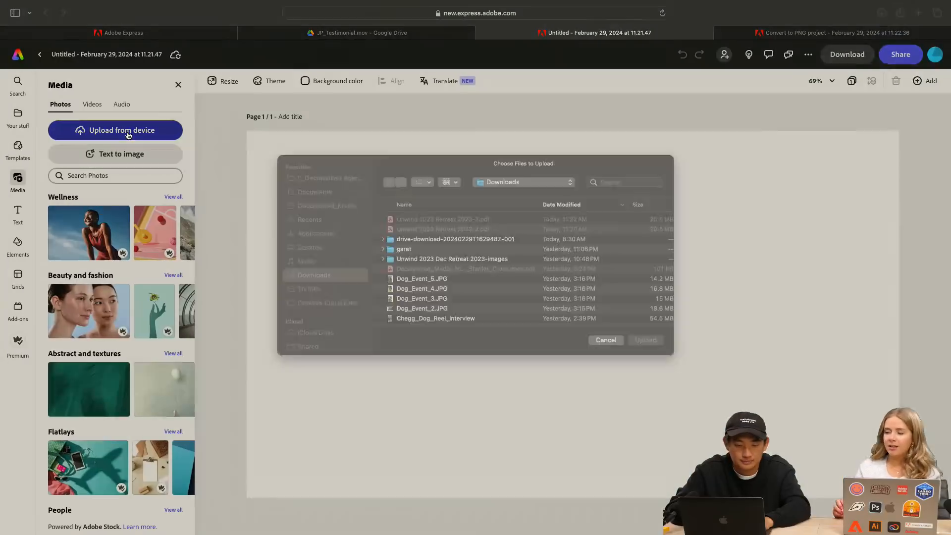
pyautogui.doubleClick(455, 232)
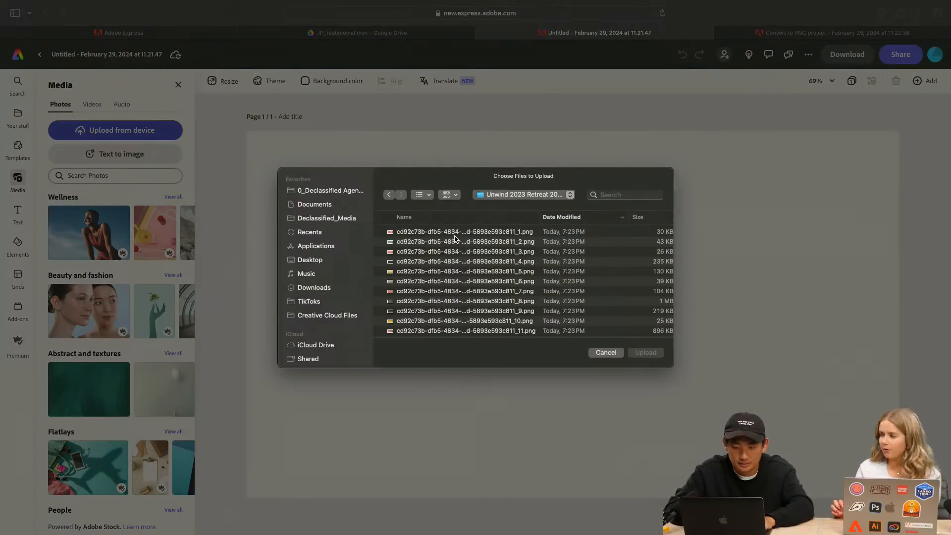
pyautogui.click(456, 233)
pyautogui.scroll(-5, 459, 264)
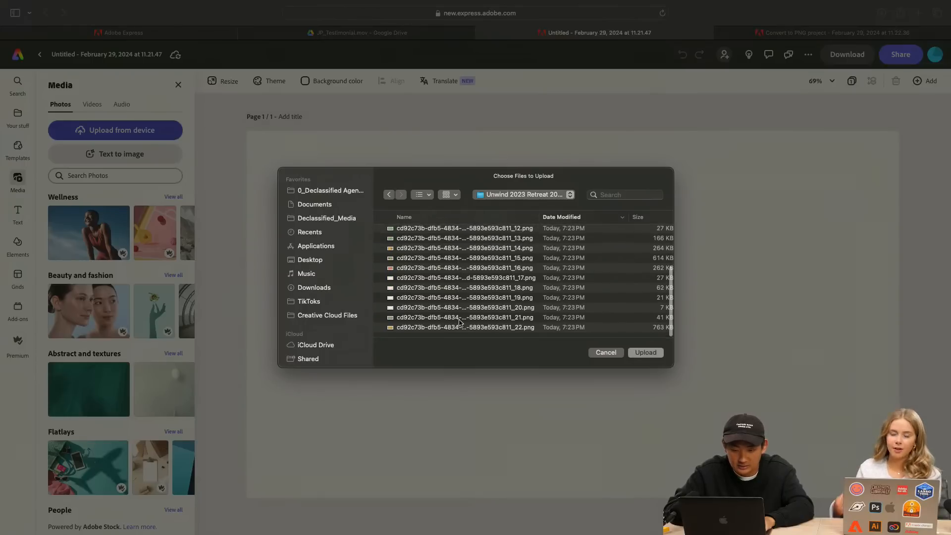
pyautogui.keyDown('shift'); pyautogui.click(460, 327); pyautogui.keyUp('shift')
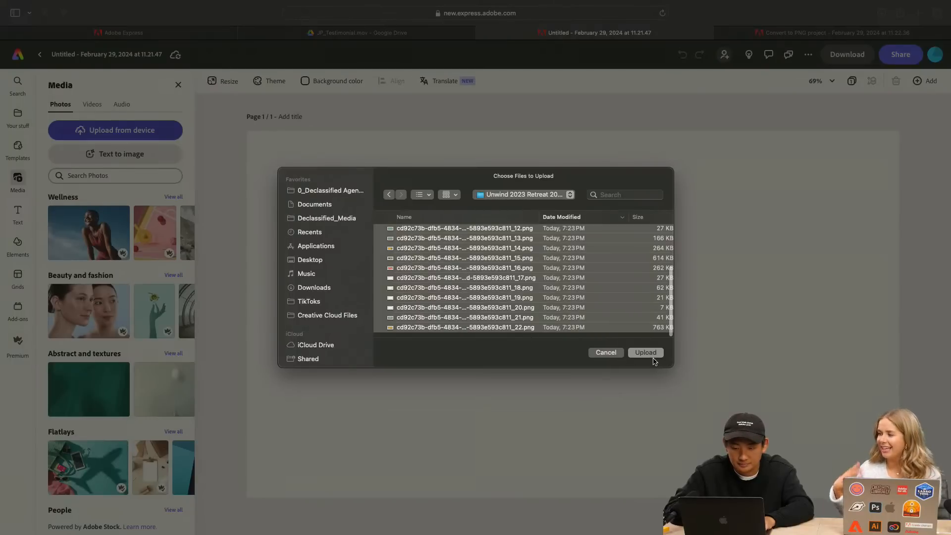
pyautogui.click(646, 352)
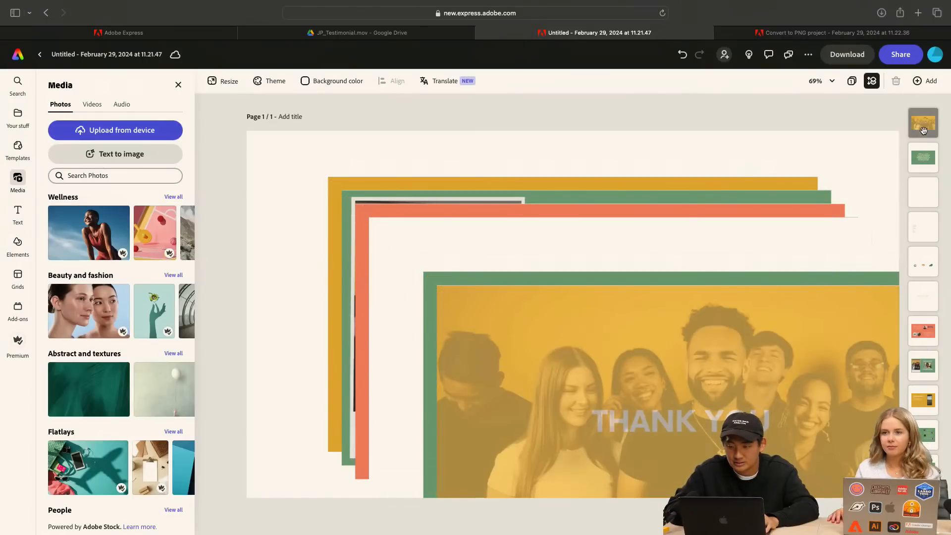
pyautogui.press('super+z')
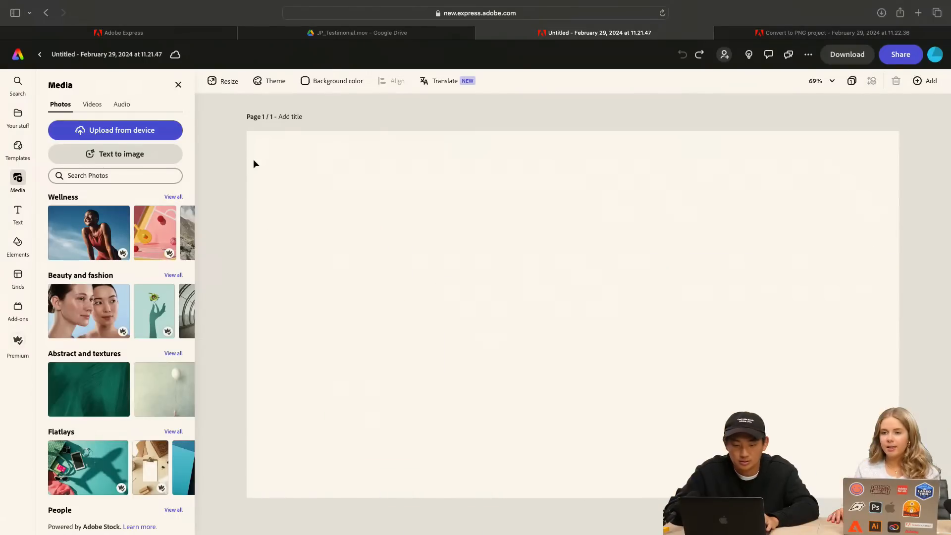
# Upload only the first converted PNG, the orange Unwind Orlando cover, and scale it to fill page 1
pyautogui.click(149, 130)
pyautogui.click(428, 233)
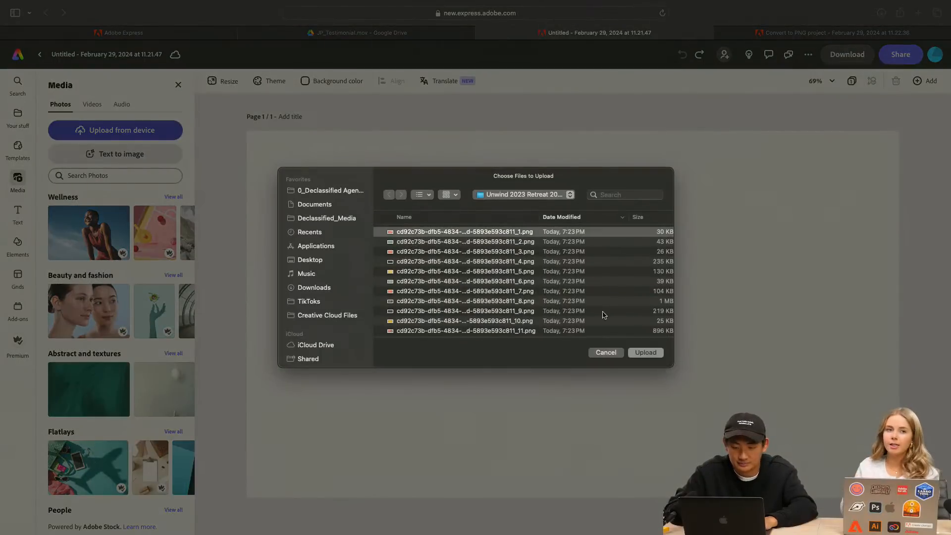
pyautogui.click(646, 354)
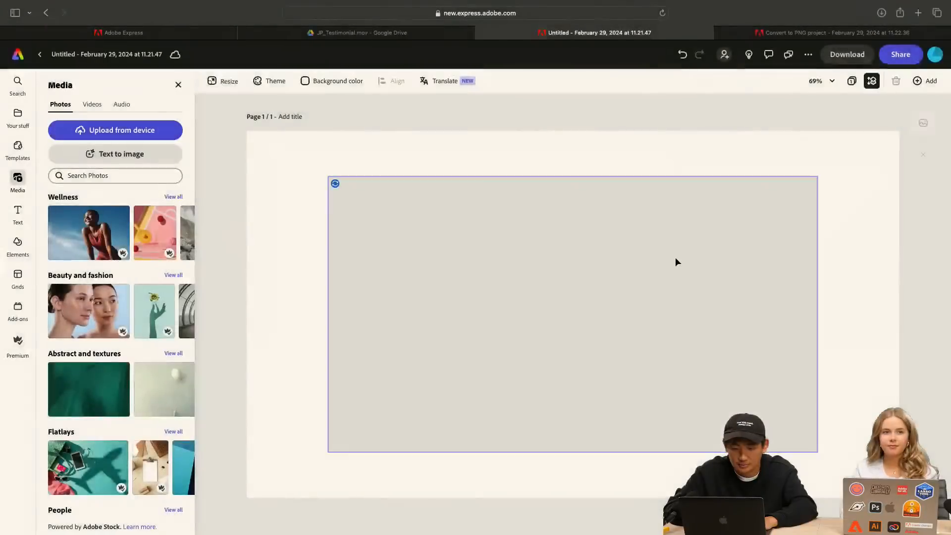
pyautogui.click(409, 213)
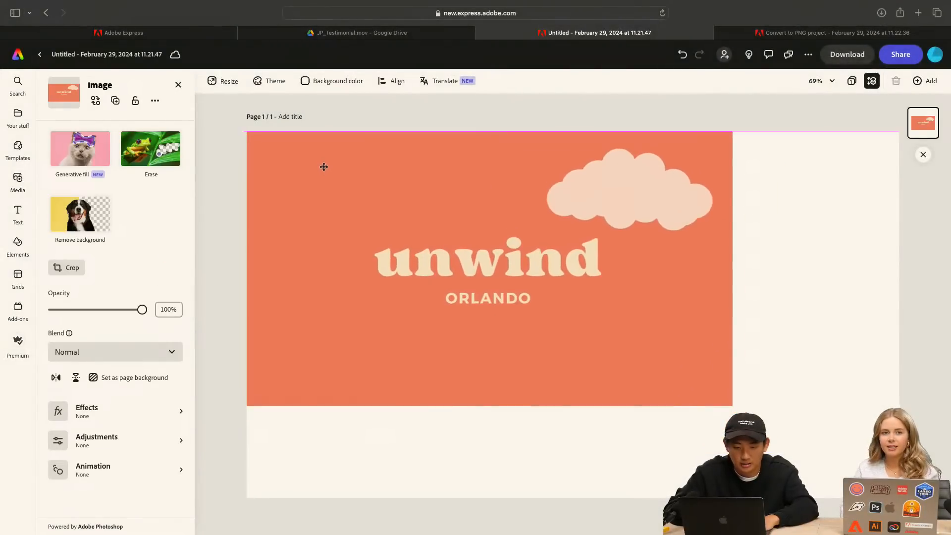
pyautogui.moveTo(734, 406); pyautogui.dragTo(899, 500)
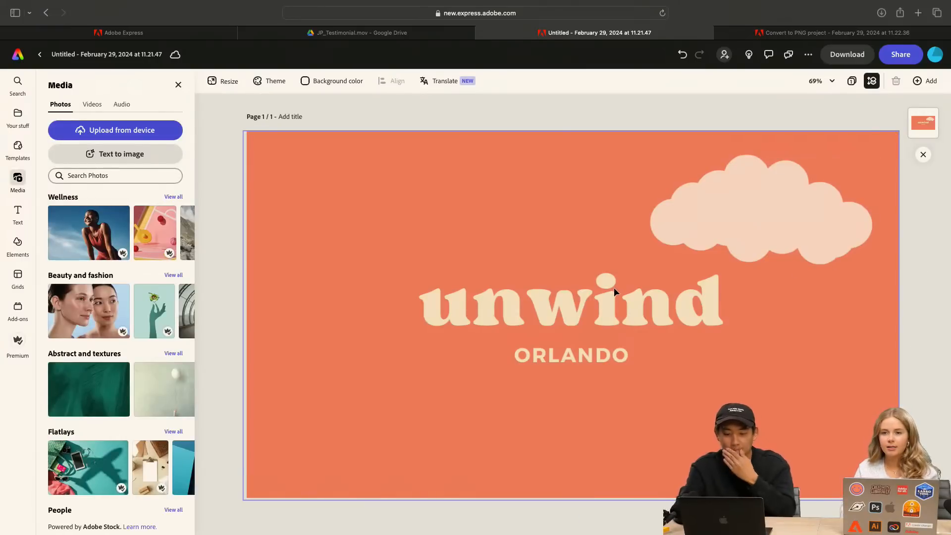
pyautogui.click(529, 117)
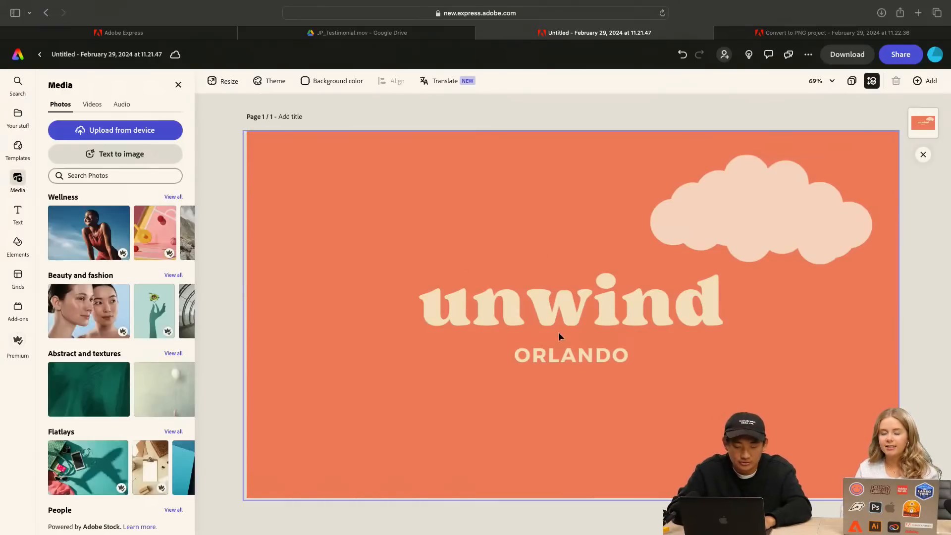
# Add a second page to the project and upload the second converted PNG onto it
pyautogui.click(925, 80)
pyautogui.click(894, 123)
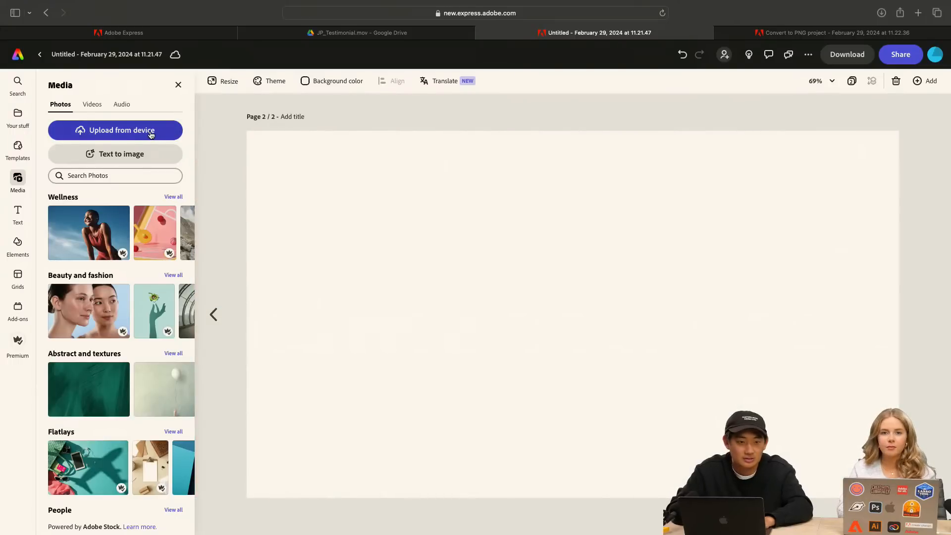
pyautogui.click(135, 131)
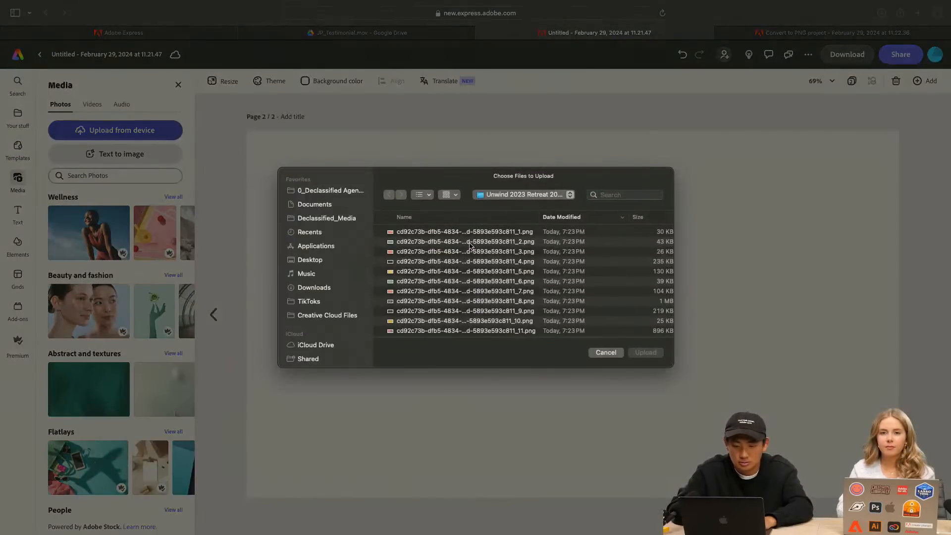
pyautogui.click(469, 243)
pyautogui.click(645, 352)
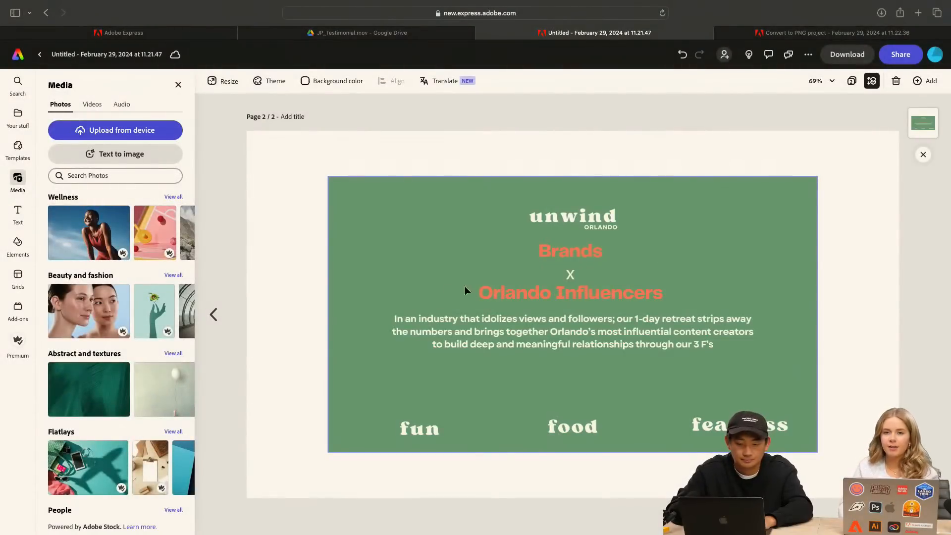
# Align the green Brands x Orlando Influencers image to the page corner and scale it to fill page 2
pyautogui.moveTo(349, 202); pyautogui.dragTo(268, 155)
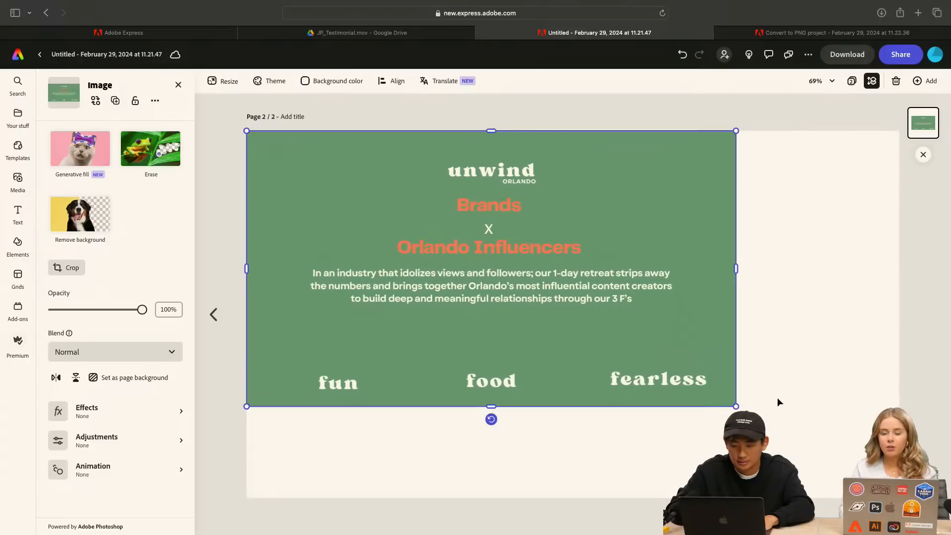
pyautogui.moveTo(735, 405); pyautogui.dragTo(899, 498)
pyautogui.click(925, 407)
pyautogui.click(547, 231)
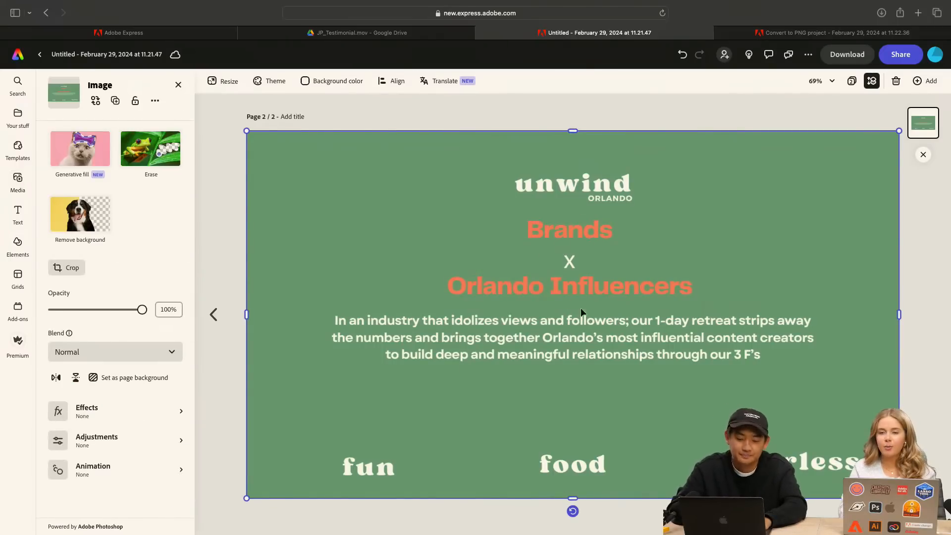
pyautogui.click(683, 114)
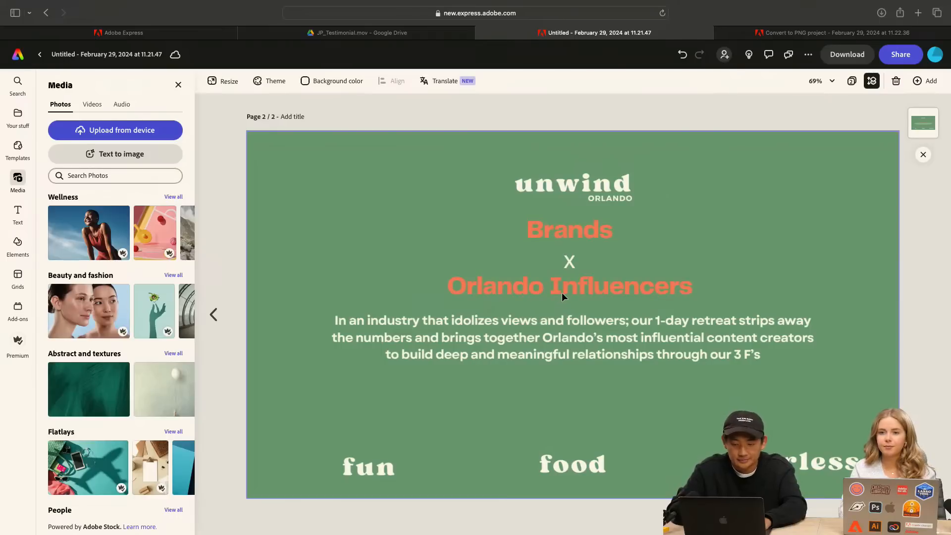
pyautogui.doubleClick(478, 288)
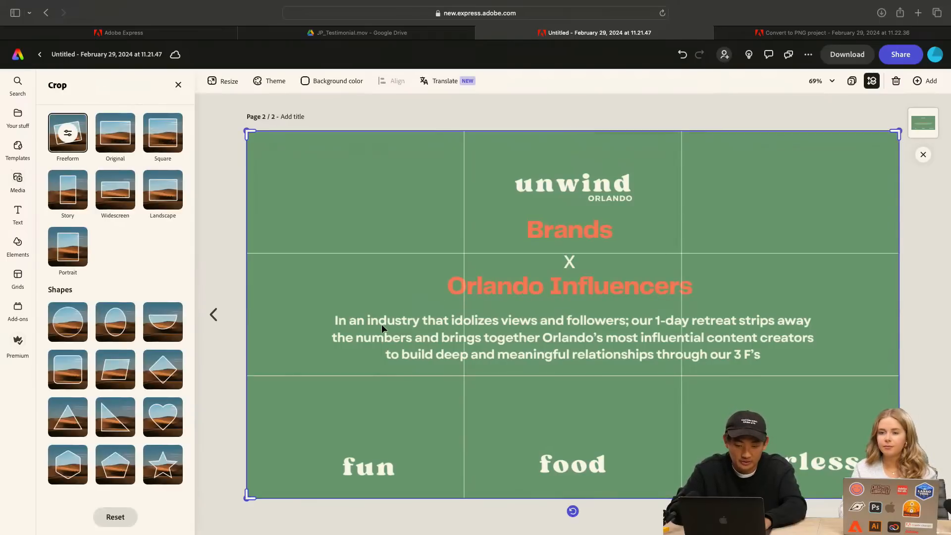
pyautogui.click(642, 110)
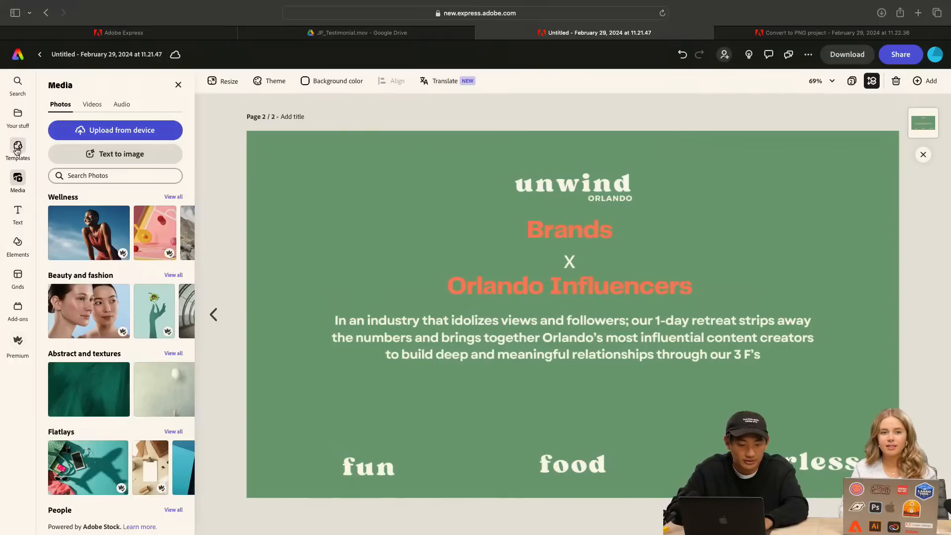
# Add a Square (1:1) Text to image placeholder to page 2 and position it above the word "fun"
pyautogui.click(19, 245)
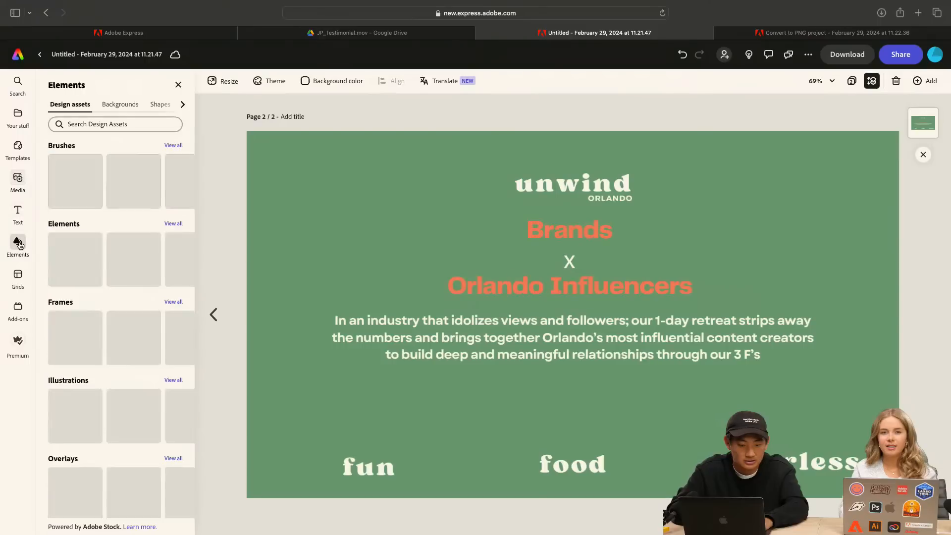
pyautogui.click(19, 117)
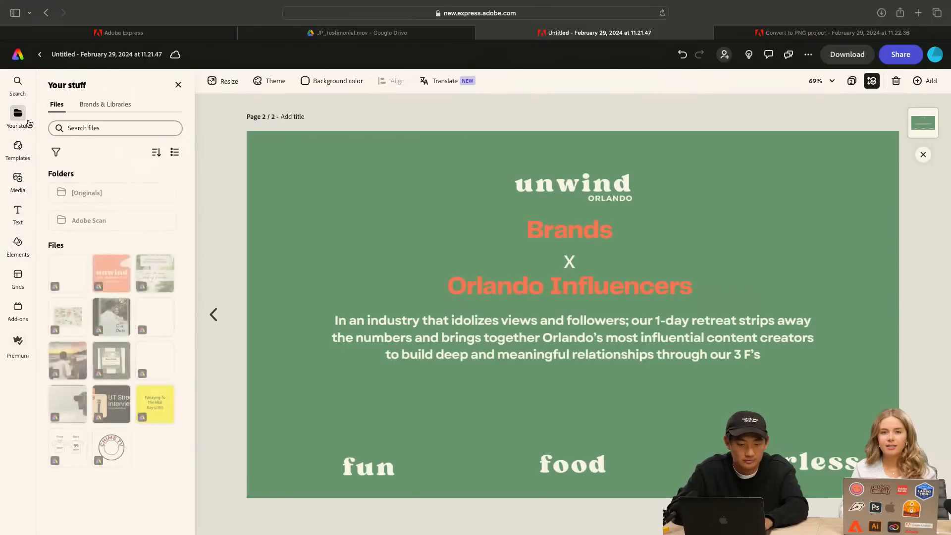
pyautogui.click(18, 149)
pyautogui.click(18, 180)
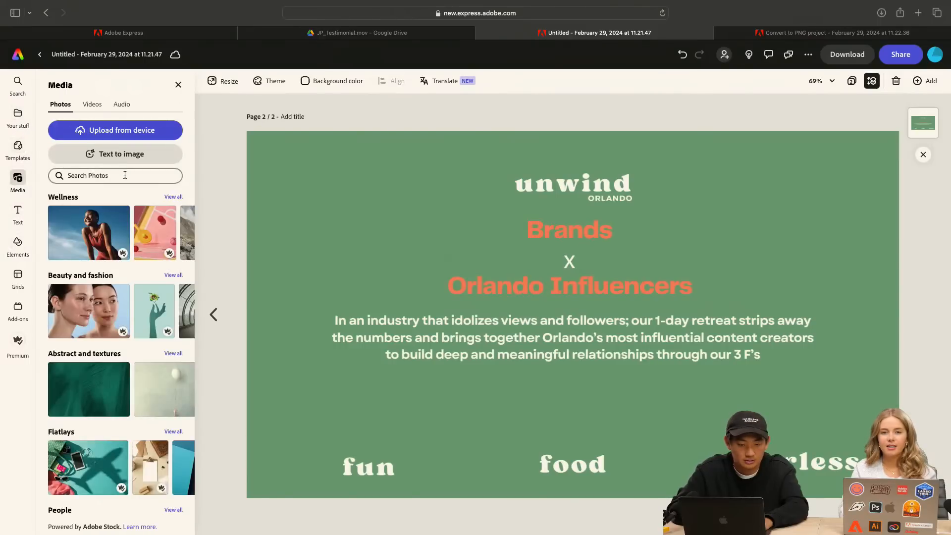
pyautogui.click(99, 154)
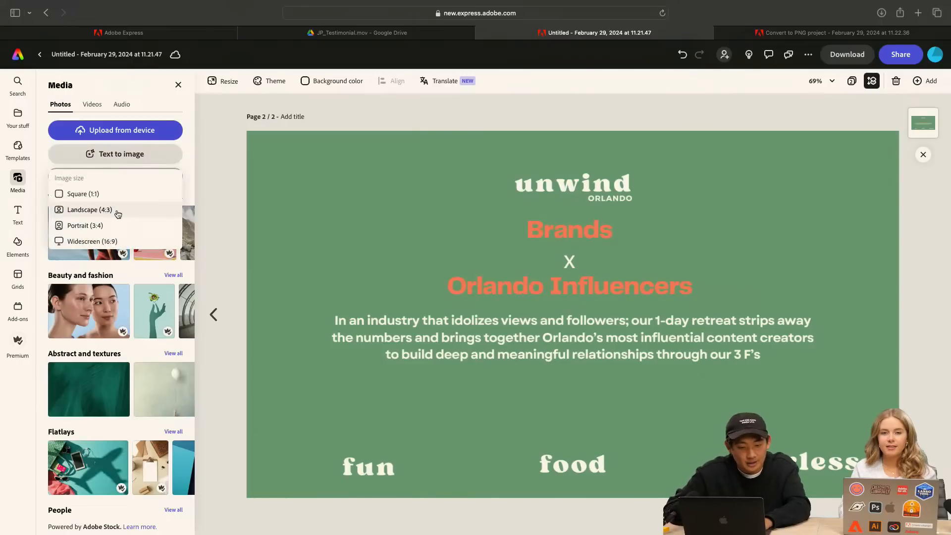
pyautogui.click(114, 194)
pyautogui.moveTo(552, 288); pyautogui.dragTo(357, 334)
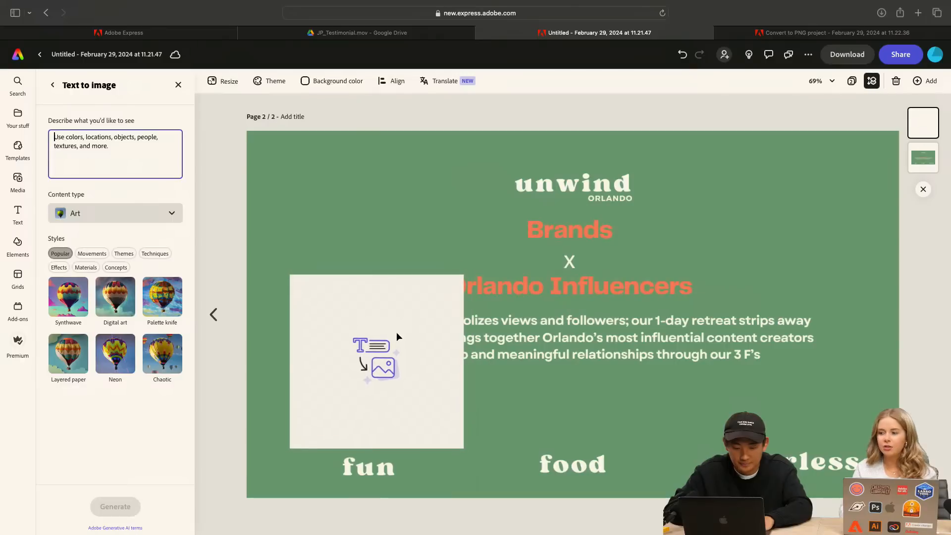
# Return to the PDF editor's browser tab, review the opening pages of the retreat PDF, and close the editor
pyautogui.click(176, 35)
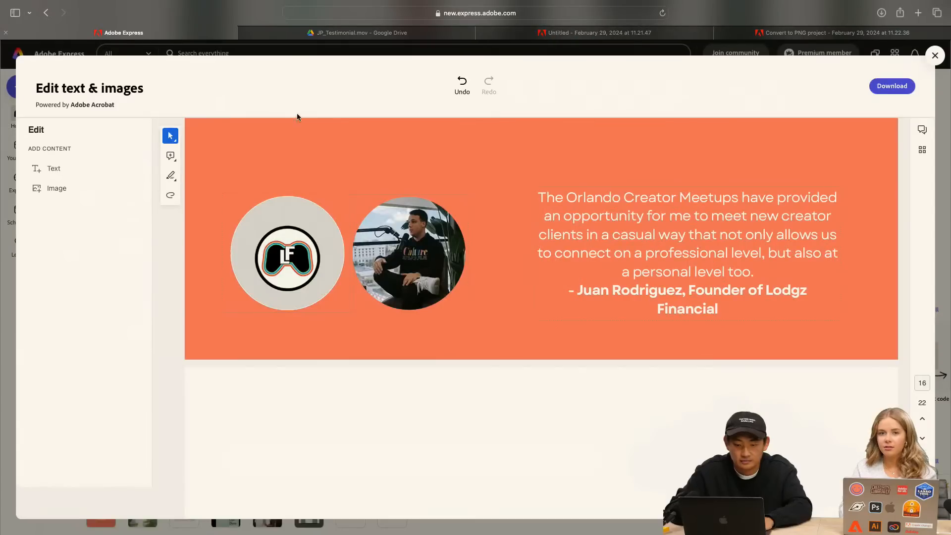
pyautogui.scroll(20, 439, 211)
pyautogui.scroll(20, 442, 211)
pyautogui.scroll(-8, 441, 211)
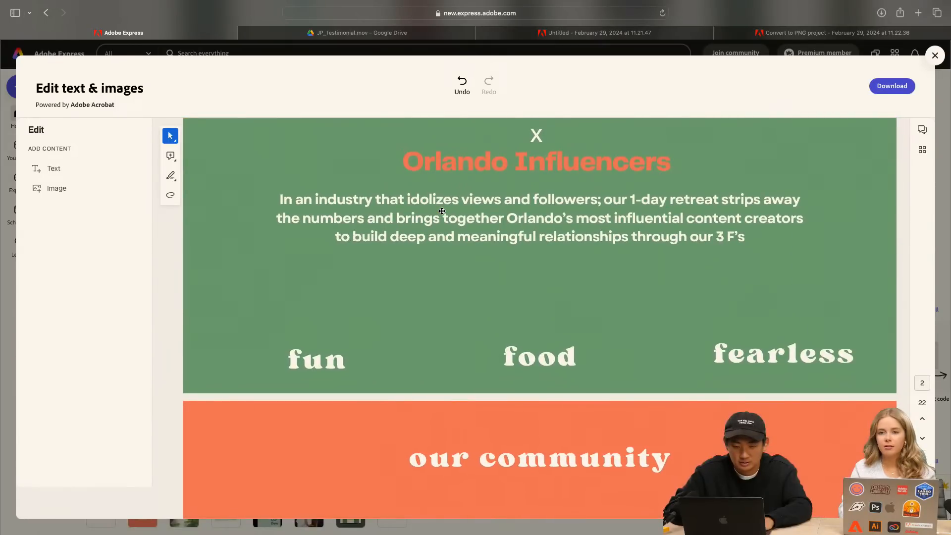
pyautogui.click(936, 56)
# Compare the Convert to PNG tab with the untitled project, and close the Convert from PDF window
pyautogui.click(833, 32)
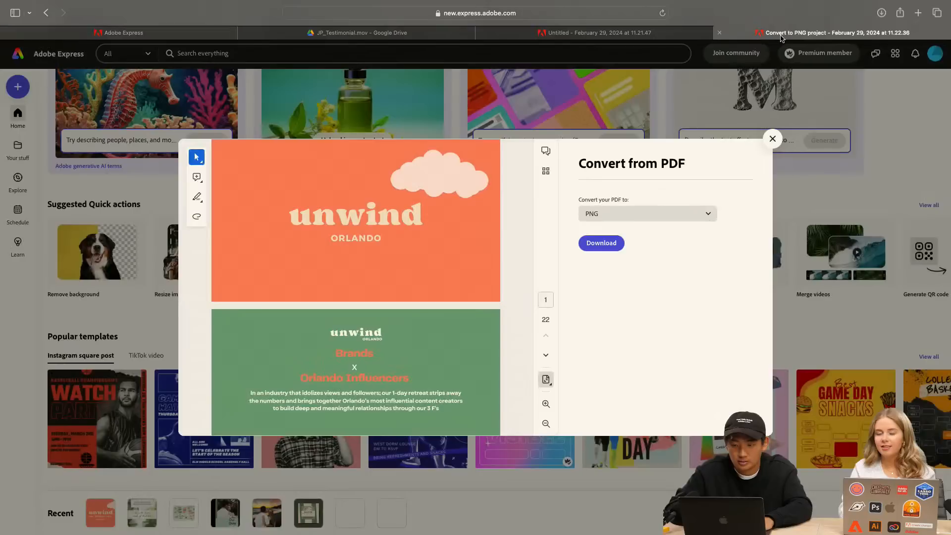
pyautogui.click(569, 32)
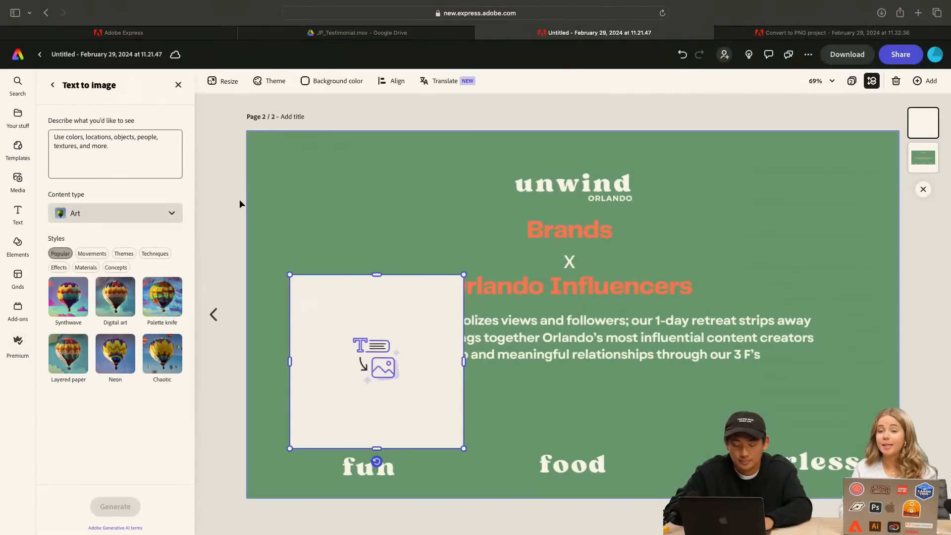
pyautogui.click(765, 34)
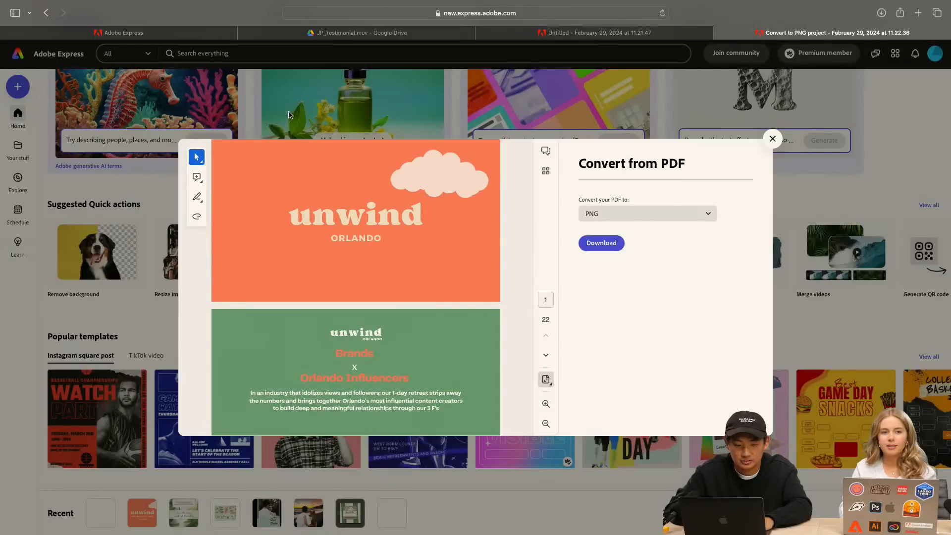
pyautogui.click(772, 140)
# Open the recent Unwind project dated February 28, 2024, view it up to page 3, and return to the home page tab
pyautogui.scroll(-2, 441, 288)
pyautogui.scroll(-3, 441, 288)
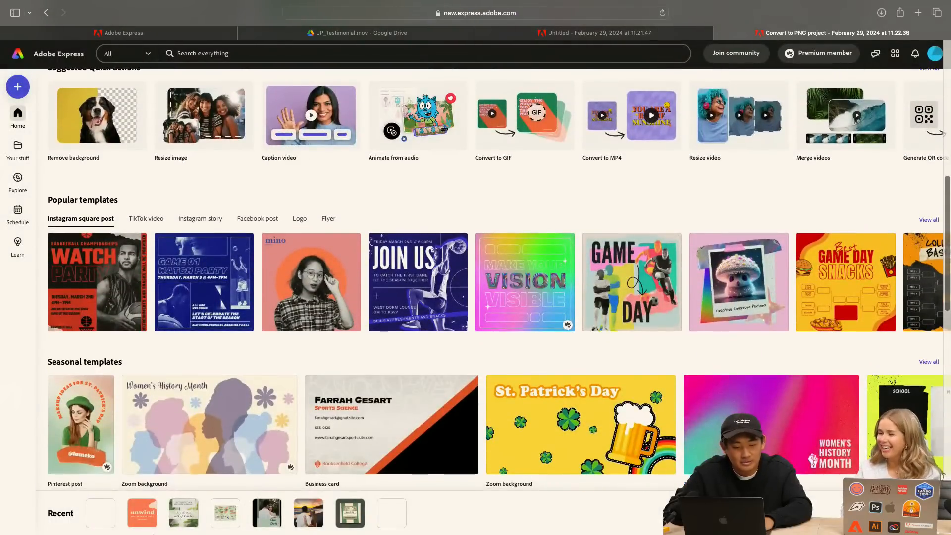
pyautogui.click(483, 297)
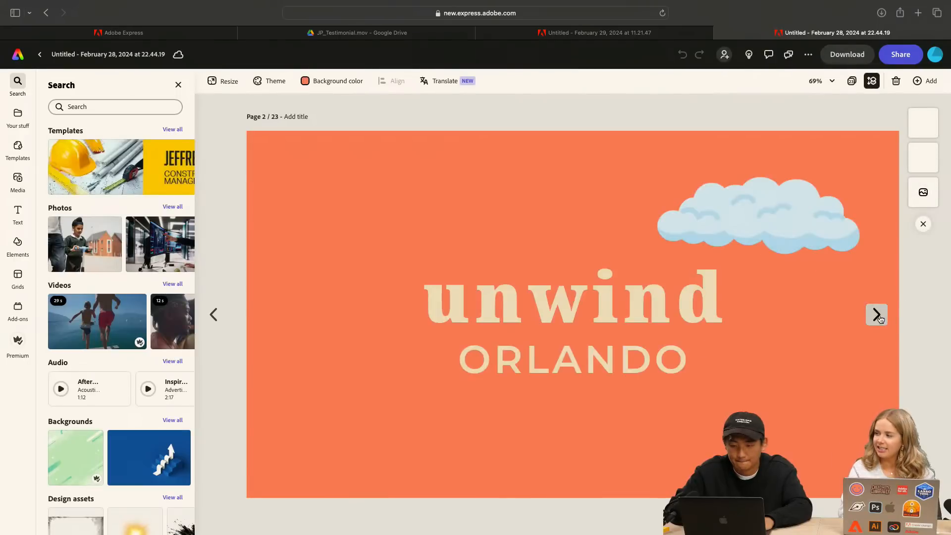
pyautogui.click(877, 315)
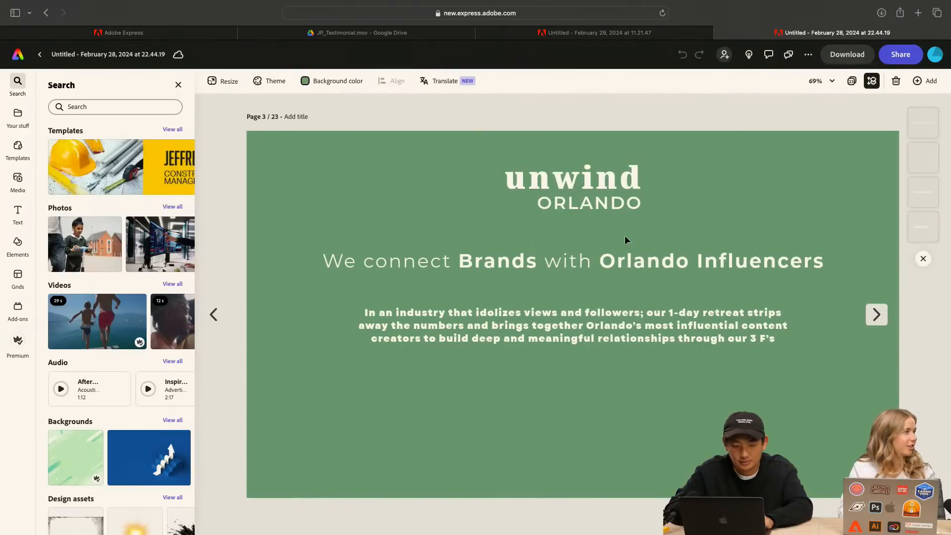
pyautogui.click(208, 33)
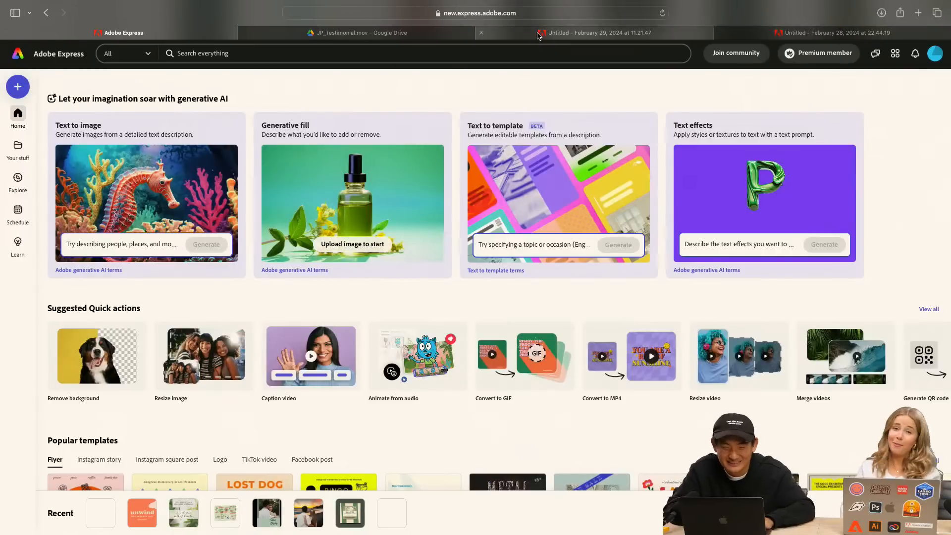
# Return to the February 29 project and place the Text to image placeholder just above the word "fun" on page 2
pyautogui.click(595, 33)
pyautogui.moveTo(290, 275); pyautogui.dragTo(353, 328)
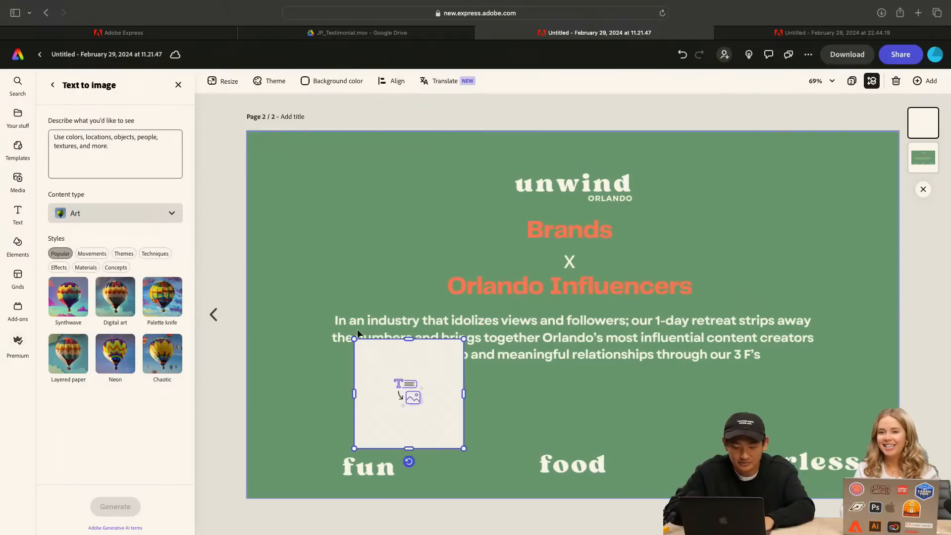
pyautogui.moveTo(430, 382); pyautogui.dragTo(393, 385)
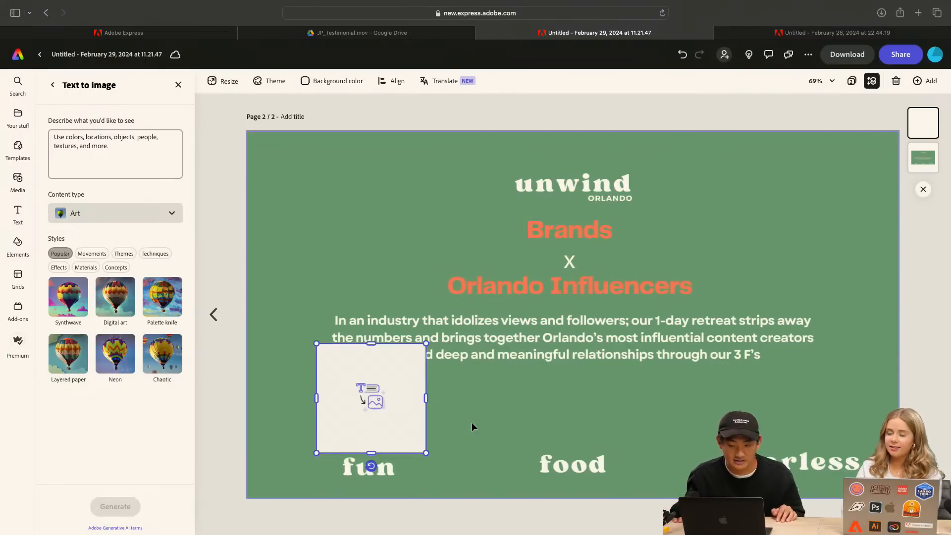
pyautogui.click(575, 402)
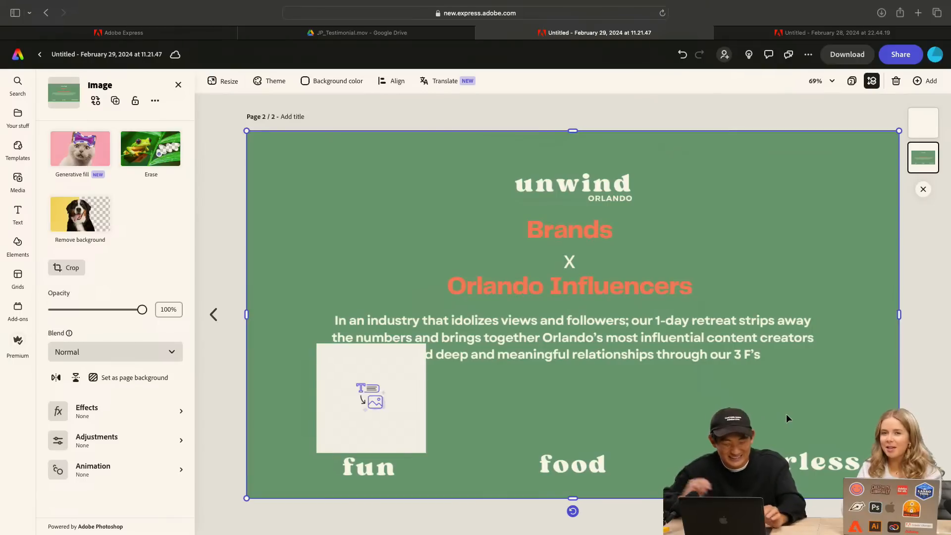
pyautogui.click(392, 397)
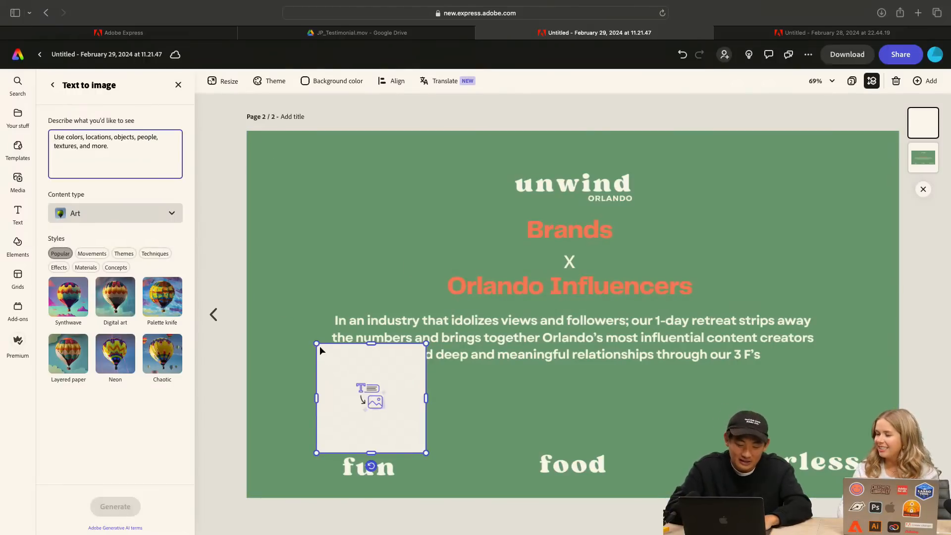
# Shrink the Text to image placeholder so it clears the paragraph, and center it above the word "fun"
pyautogui.moveTo(316, 343)
pyautogui.mouseDown()
pyautogui.moveTo(339, 366)
pyautogui.moveTo(329, 357)
pyautogui.mouseUp()
pyautogui.moveTo(378, 399); pyautogui.dragTo(367, 395)
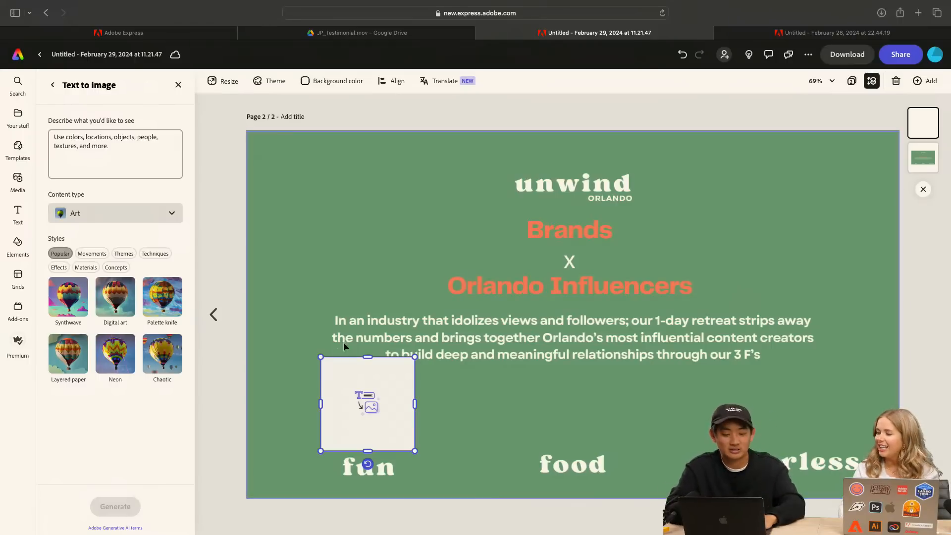
pyautogui.moveTo(320, 357); pyautogui.dragTo(336, 372)
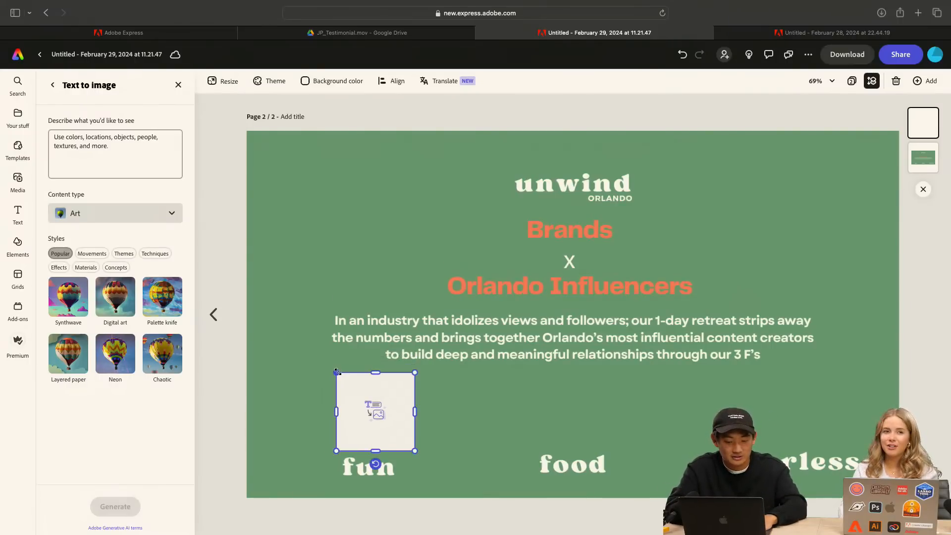
pyautogui.rightClick(357, 400)
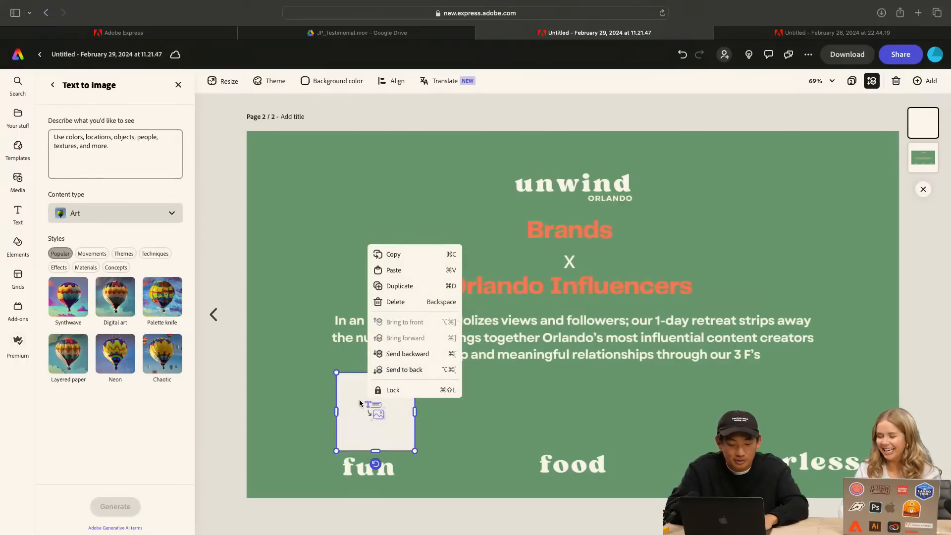
pyautogui.click(326, 394)
pyautogui.moveTo(380, 402); pyautogui.dragTo(379, 403)
# Set the Text to image content type to Photo and make the image description ready for text entry
pyautogui.click(135, 159)
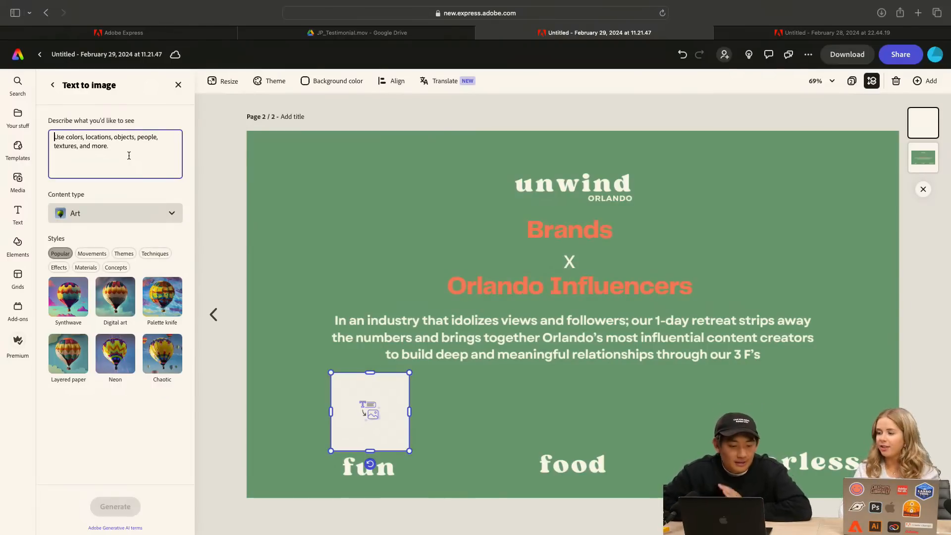
pyautogui.click(114, 213)
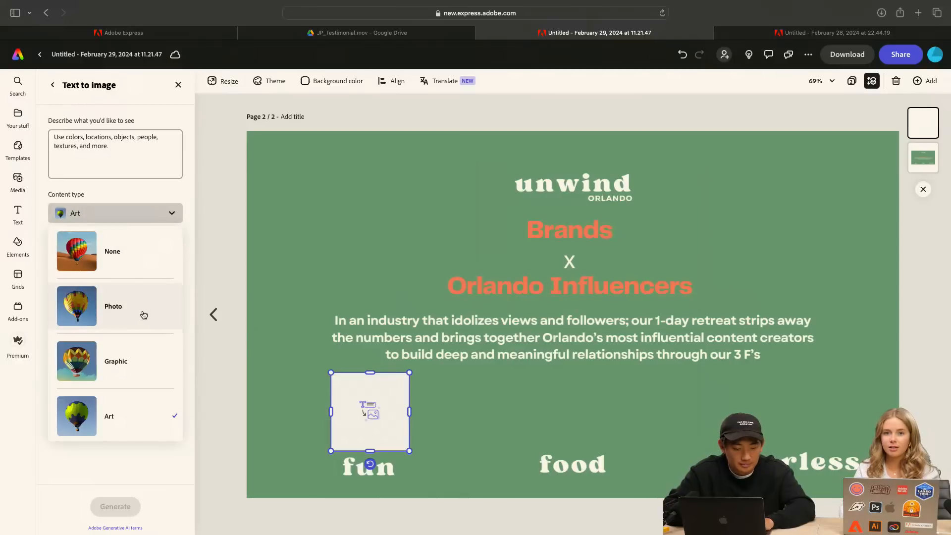
pyautogui.click(145, 316)
pyautogui.click(118, 149)
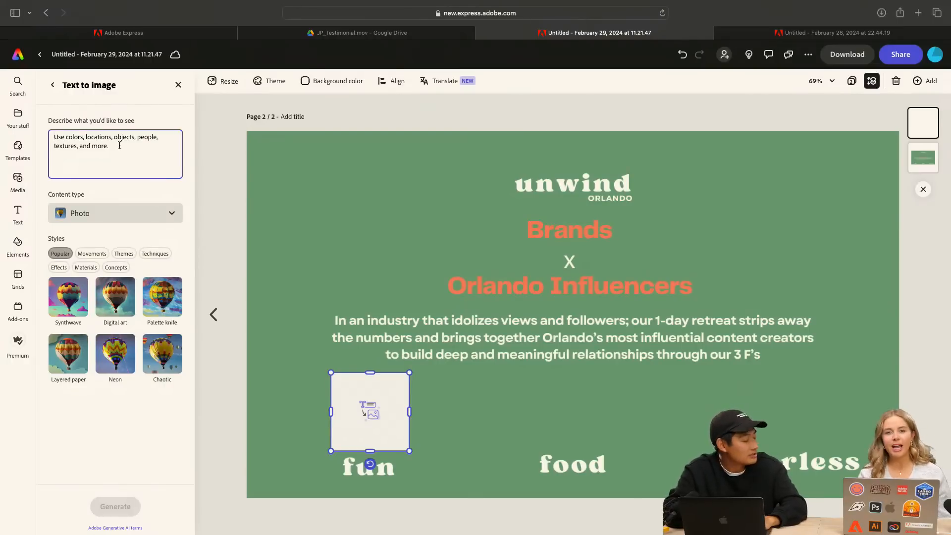
pyautogui.write('book club')
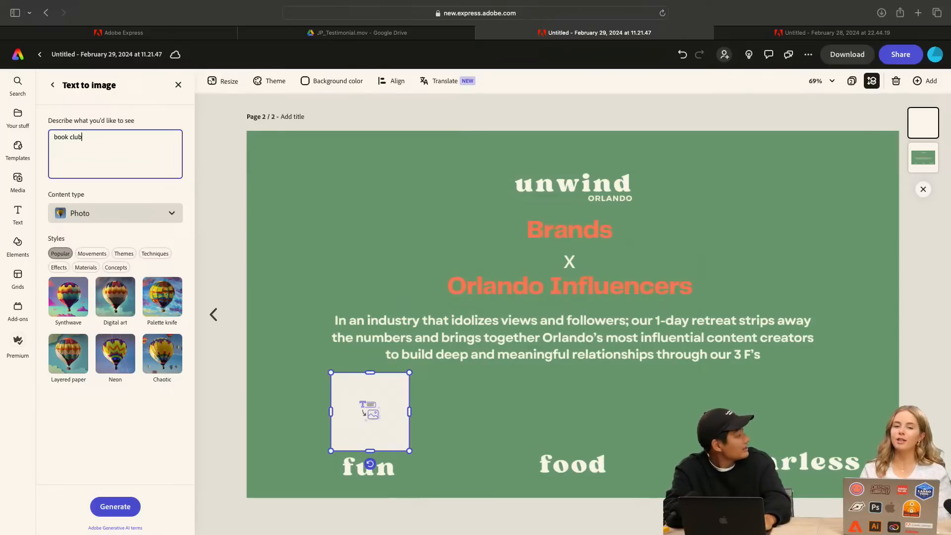
pyautogui.write(',')
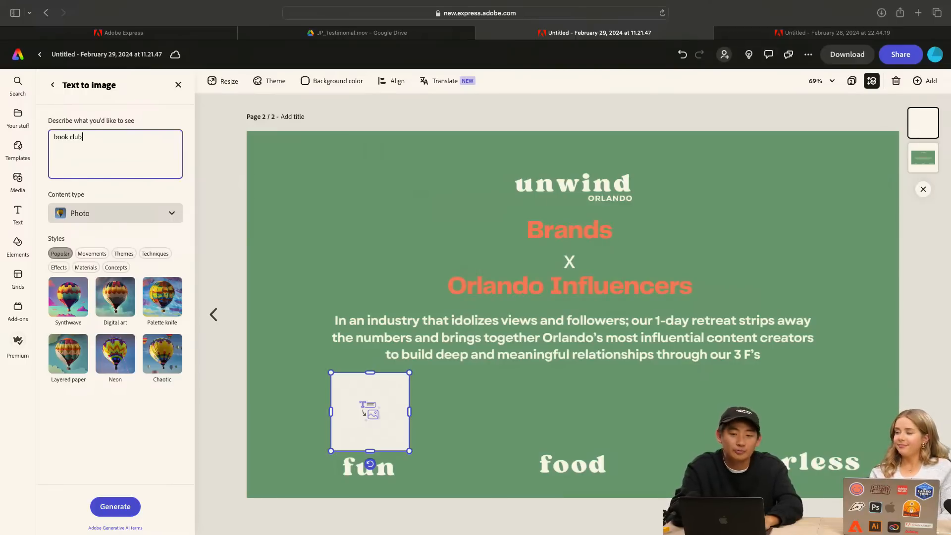
pyautogui.press('BackSpace')
pyautogui.press('BackSpace')
pyautogui.press('BackSpace')
pyautogui.press('BackSpace')
pyautogui.press('BackSpace')
pyautogui.press('BackSpace')
pyautogui.write('walkin')
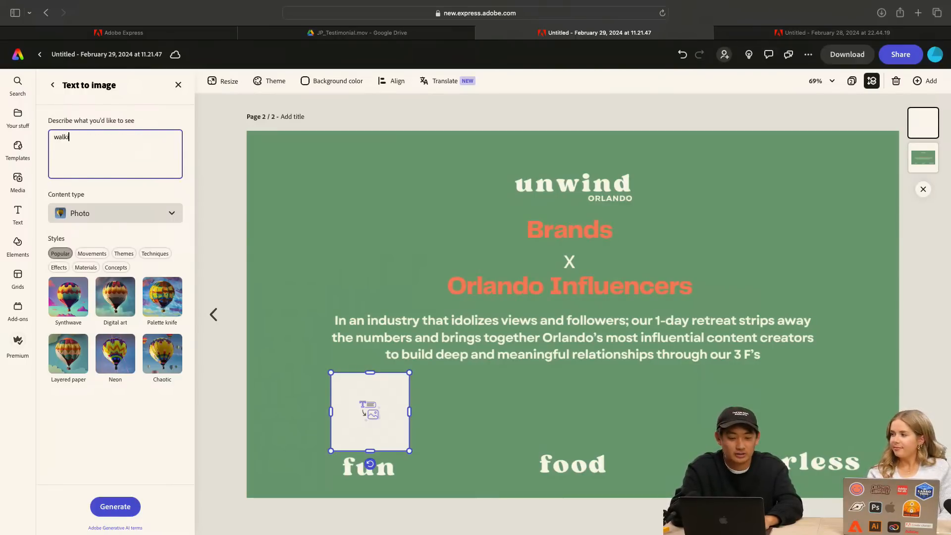
pyautogui.press('BackSpace')
pyautogui.press('BackSpace')
pyautogui.press('BackSpace')
pyautogui.press('BackSpace')
pyautogui.press('BackSpace')
pyautogui.press('BackSpace')
# Generate images for the placeholder from the description "group walking, cartoonish vibe"
pyautogui.write('group')
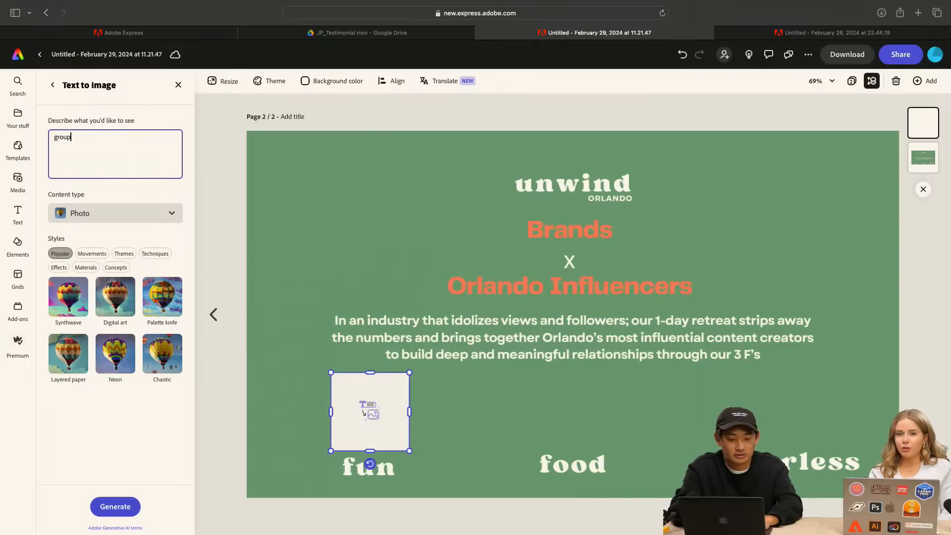
pyautogui.write(' walking, cartoo')
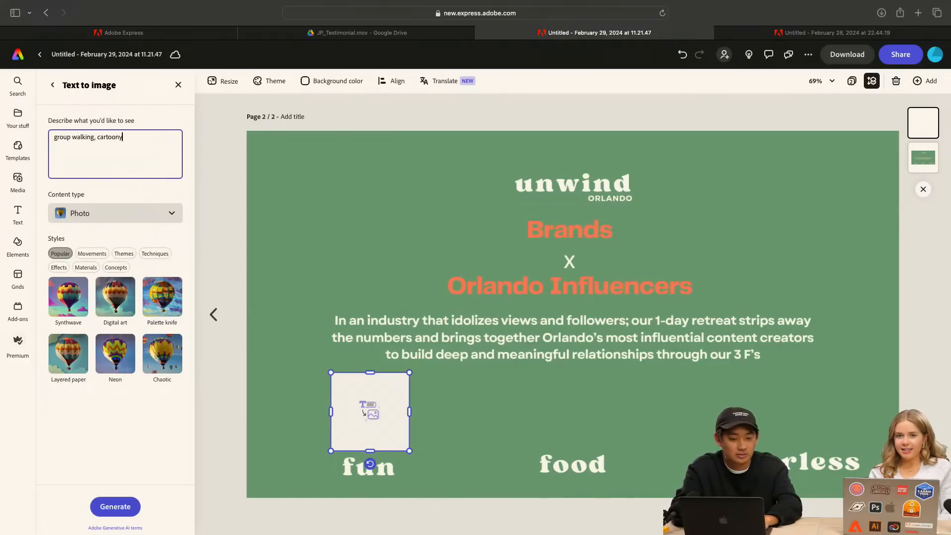
pyautogui.write('nish vibe')
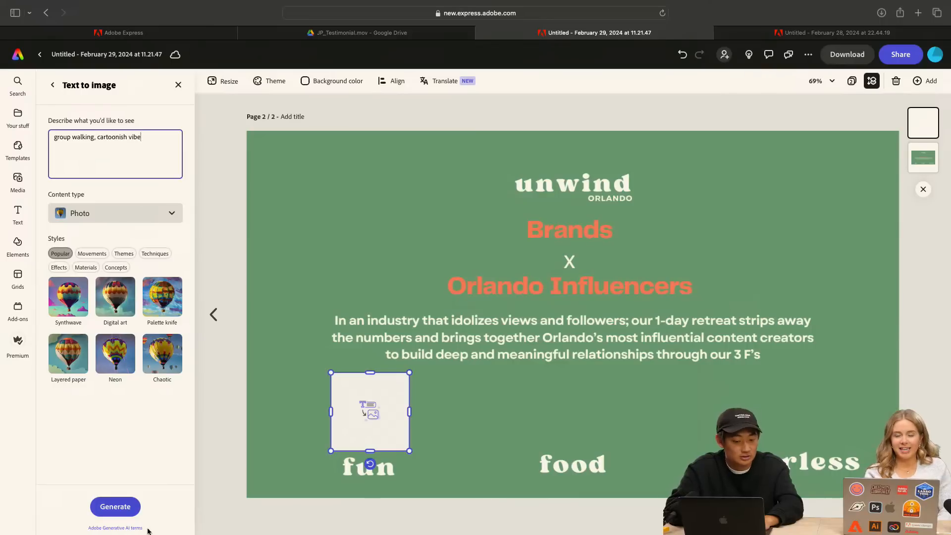
pyautogui.click(126, 510)
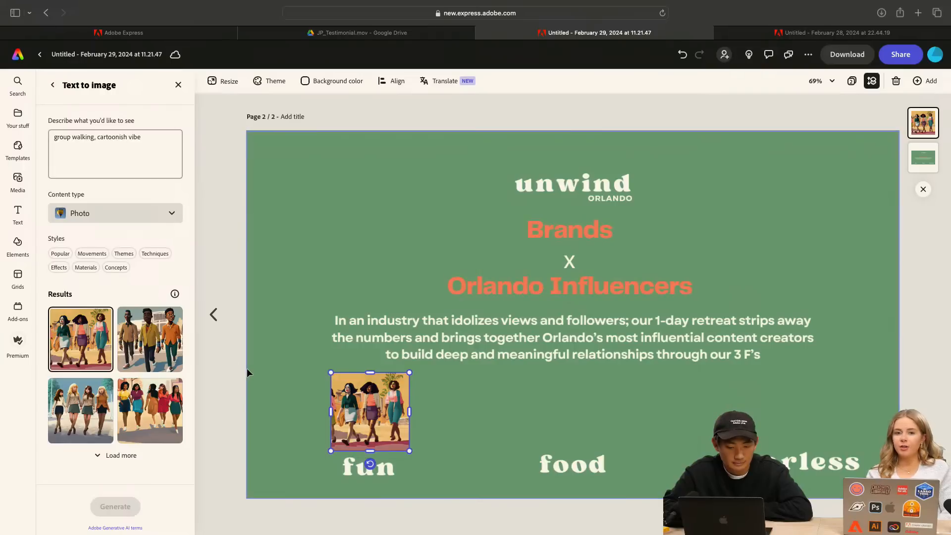
# Load more results for the walking group description and look through the variations
pyautogui.click(115, 454)
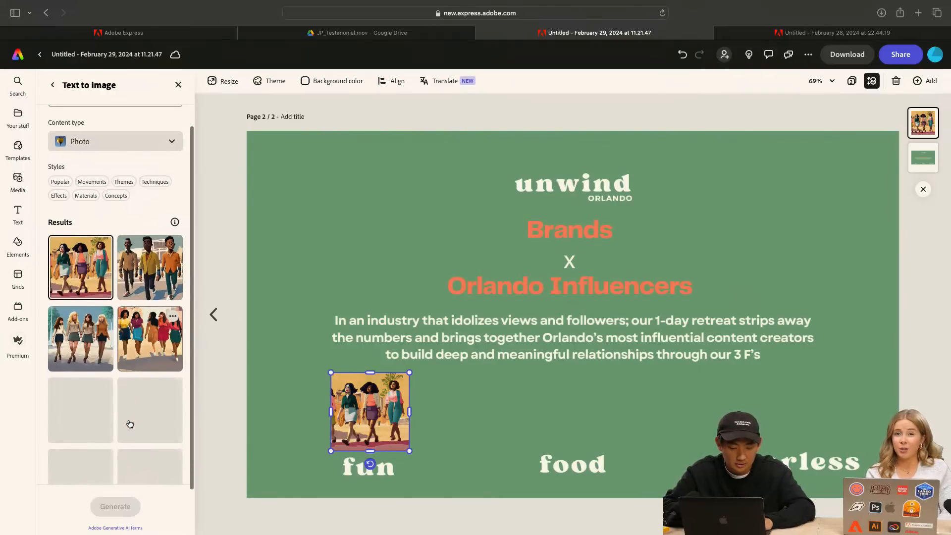
pyautogui.scroll(-2, 130, 413)
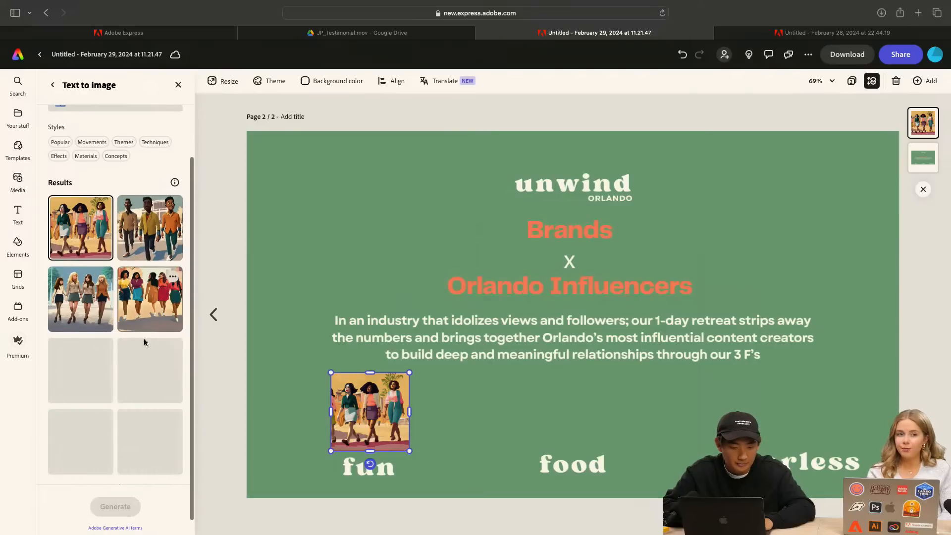
pyautogui.scroll(-1, 142, 370)
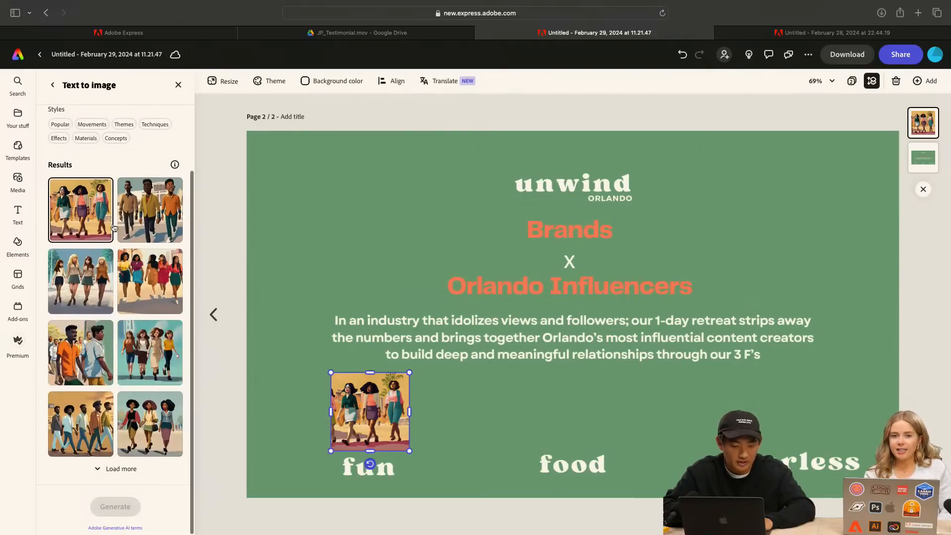
pyautogui.scroll(5, 113, 248)
# Change the description to "3 person group walking cartoonish vibe around a lake" and generate new images
pyautogui.click(146, 137)
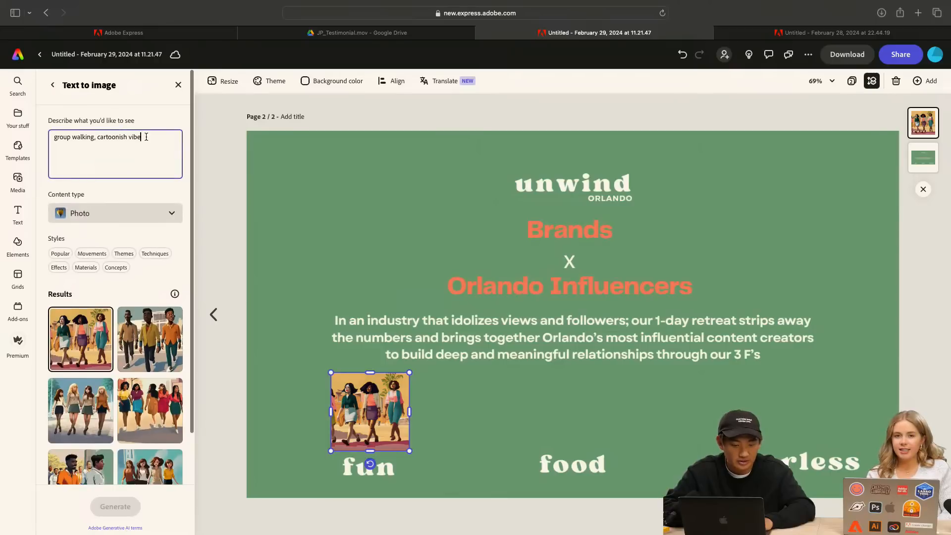
pyautogui.click(97, 136)
pyautogui.press('BackSpace')
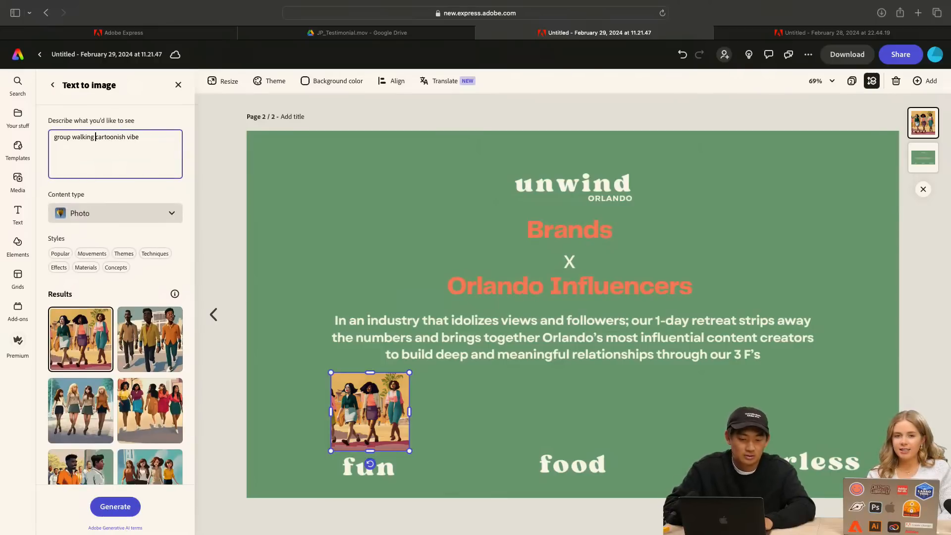
pyautogui.click(55, 136)
pyautogui.write('4')
pyautogui.write(' person')
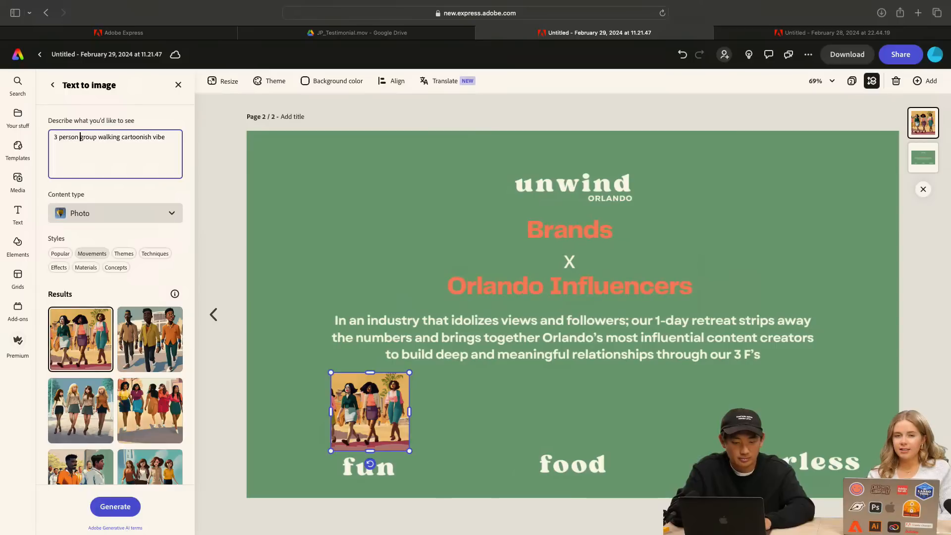
pyautogui.click(172, 140)
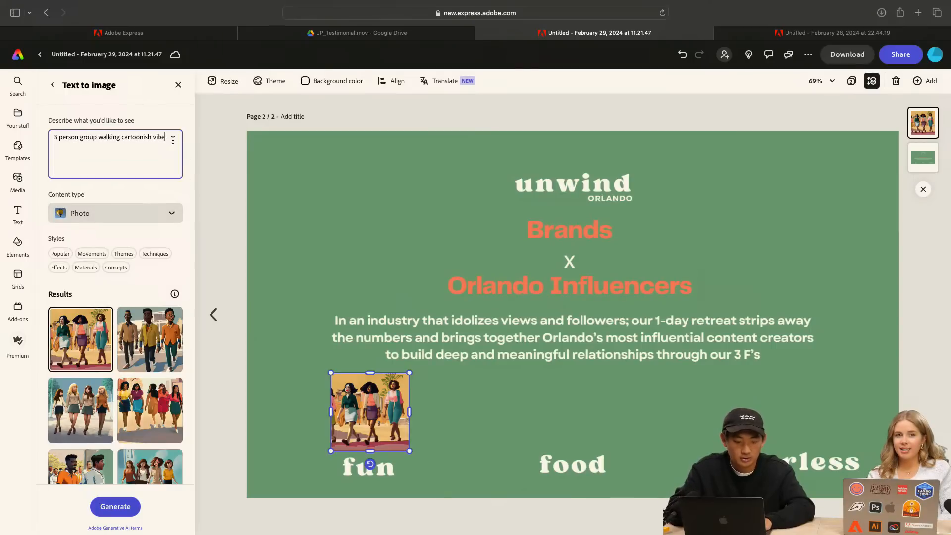
pyautogui.write('aor')
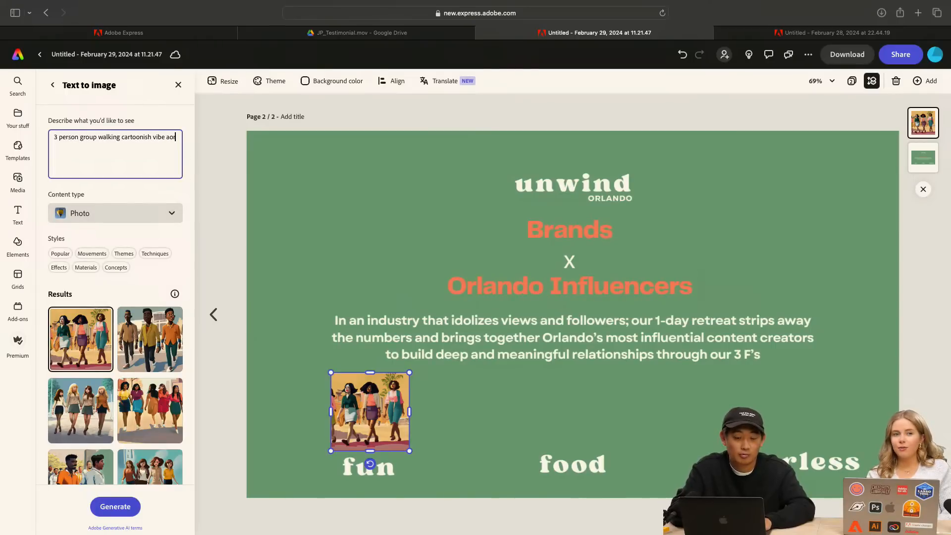
pyautogui.press('BackSpace')
pyautogui.press('BackSpace')
pyautogui.write('round a lake')
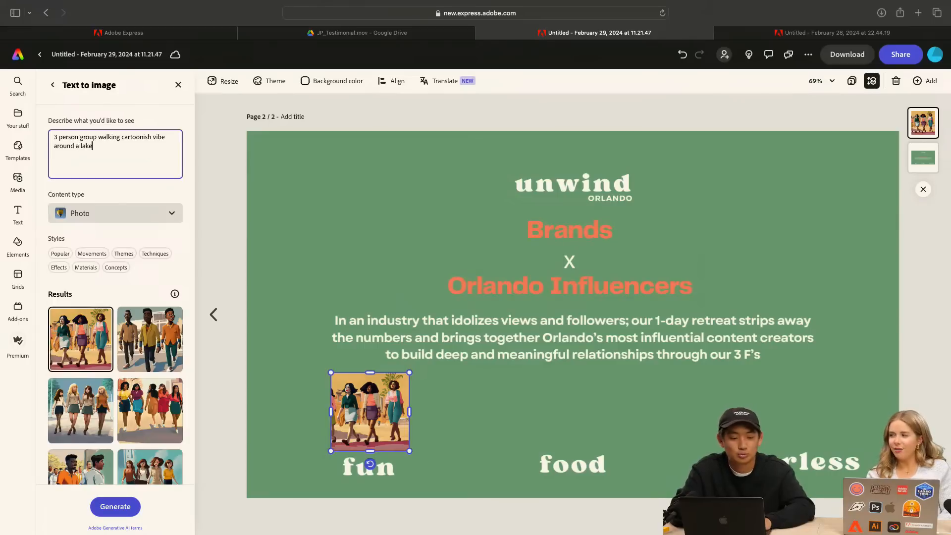
pyautogui.press('Return')
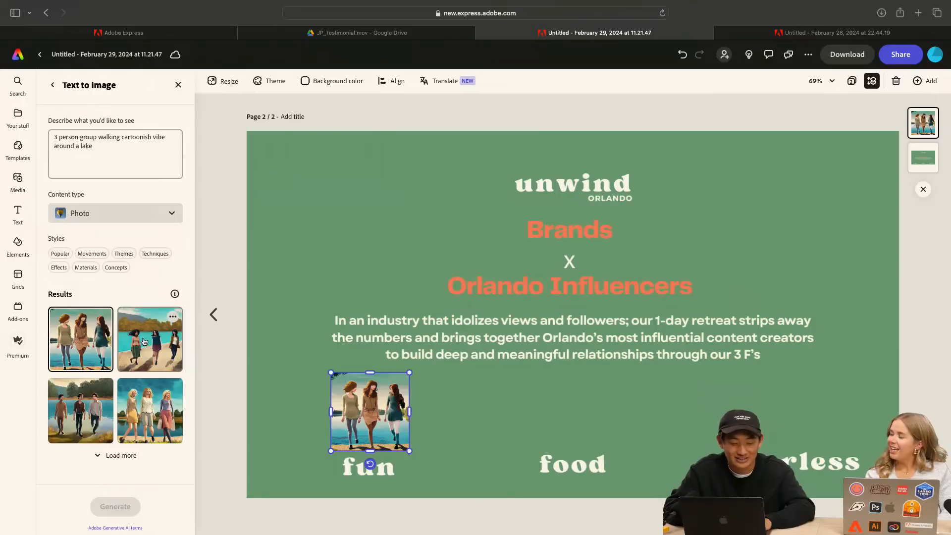
# Try three of the generated lakeside images in the placeholder, ending with the three men, and load more variations
pyautogui.click(143, 345)
pyautogui.click(137, 408)
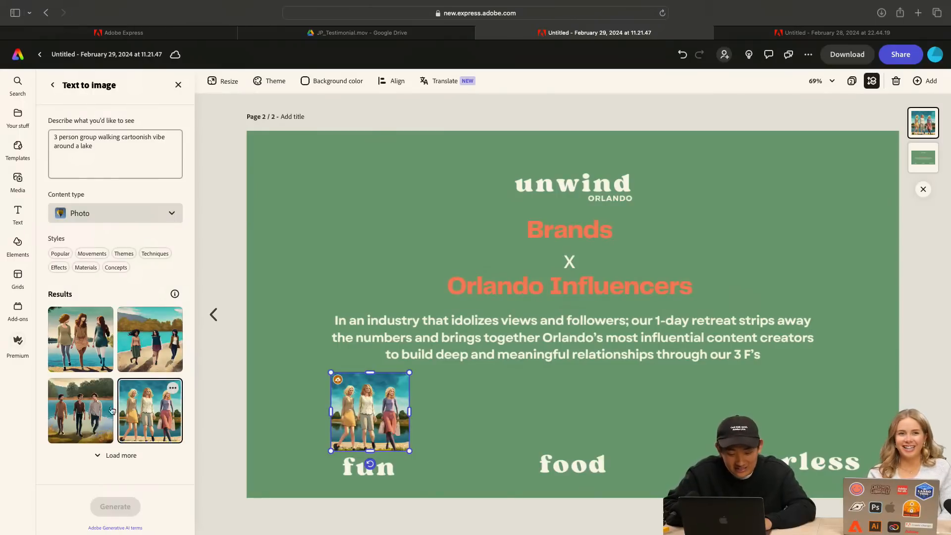
pyautogui.click(85, 415)
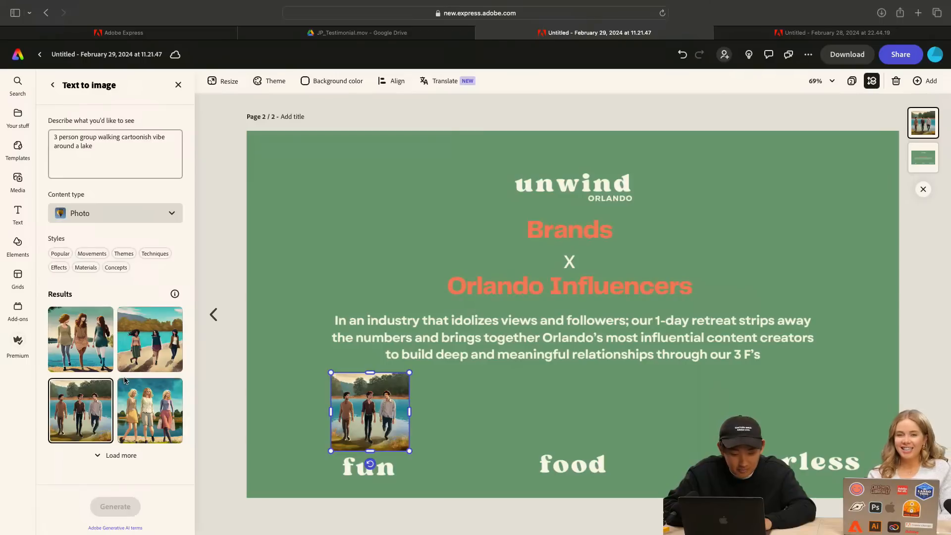
pyautogui.click(121, 455)
pyautogui.scroll(-3, 125, 397)
pyautogui.scroll(3, 136, 317)
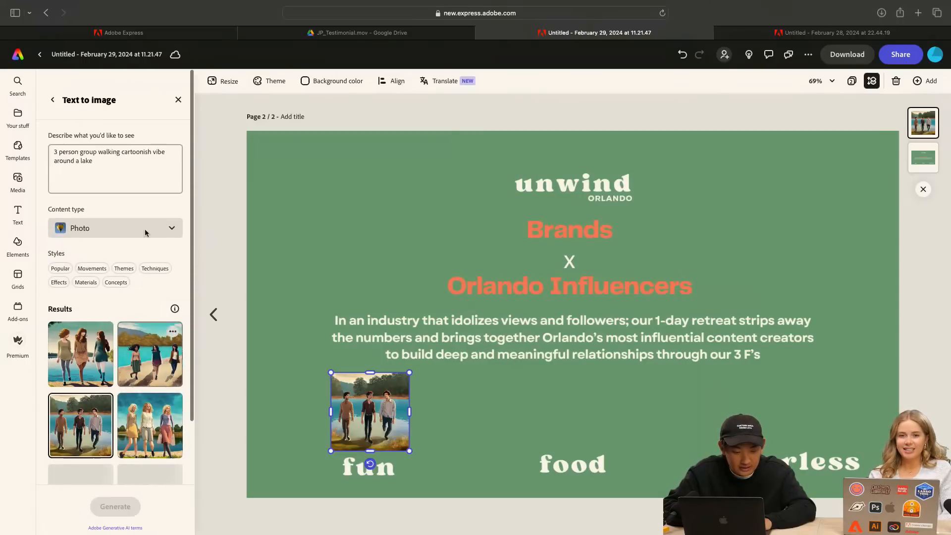
pyautogui.scroll(-1, 136, 318)
# Add "mix of male and female" to the end of the image description and generate the images again
pyautogui.click(93, 147)
pyautogui.write('mix of male and female')
pyautogui.press('Return')
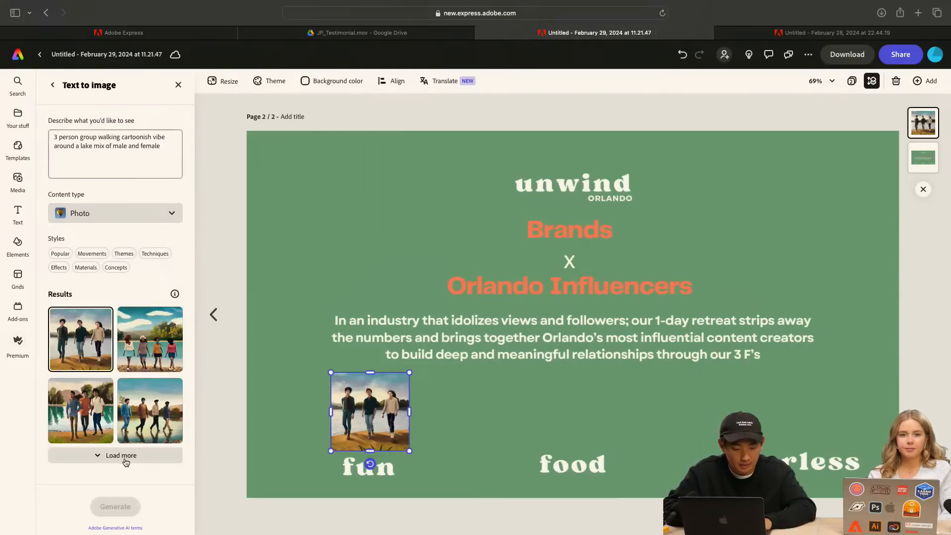
# Load more variations of the mixed male and female lakeside group and browse them
pyautogui.scroll(-1, 132, 422)
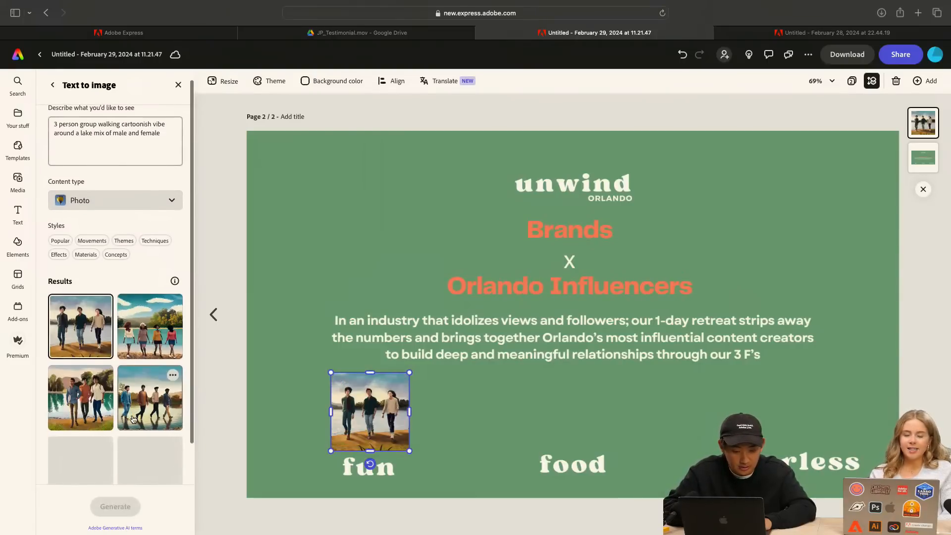
pyautogui.scroll(-5, 132, 418)
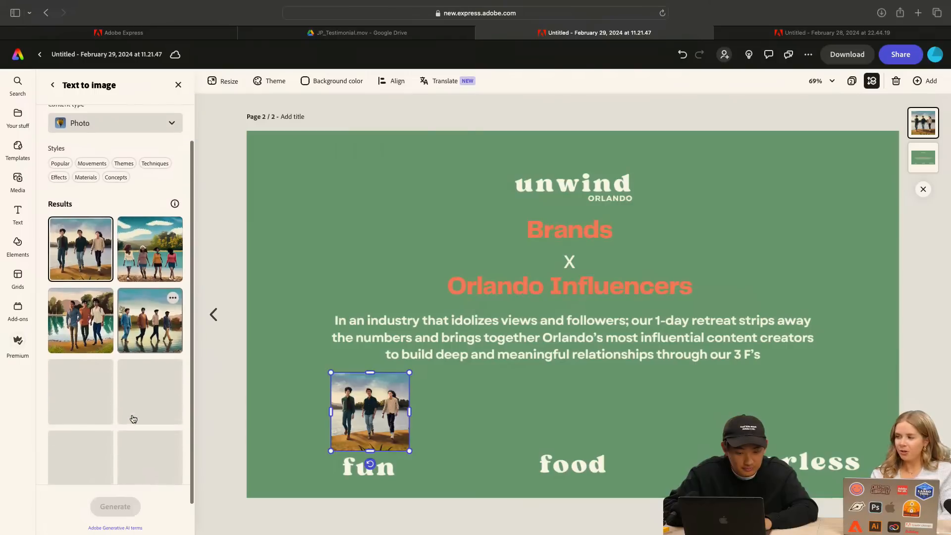
pyautogui.scroll(-1, 133, 418)
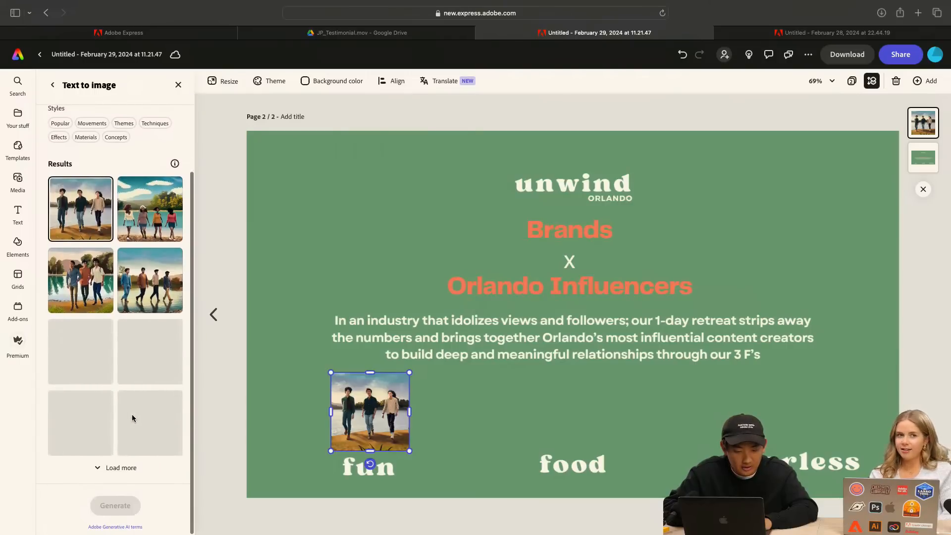
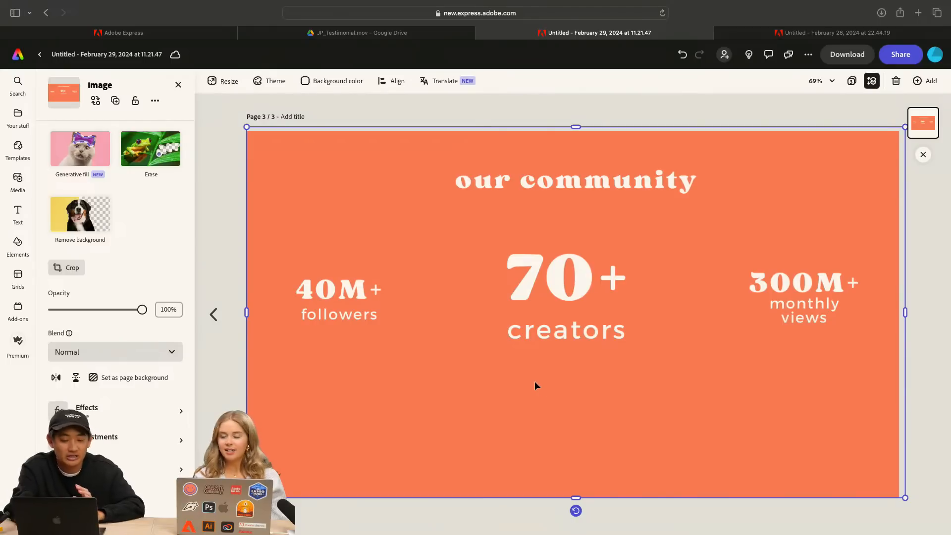
pyautogui.click(214, 314)
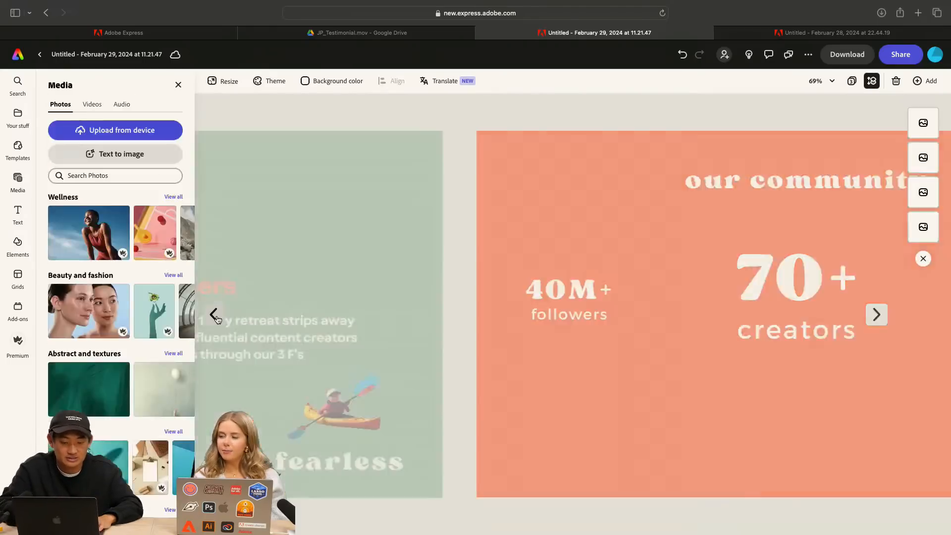
pyautogui.click(868, 315)
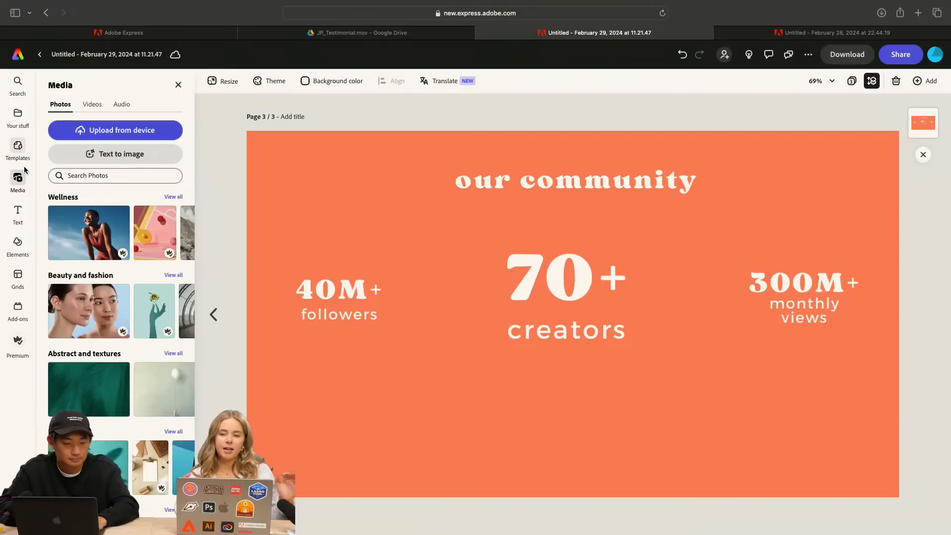
# Search the shape elements for "rectangle"
pyautogui.click(18, 240)
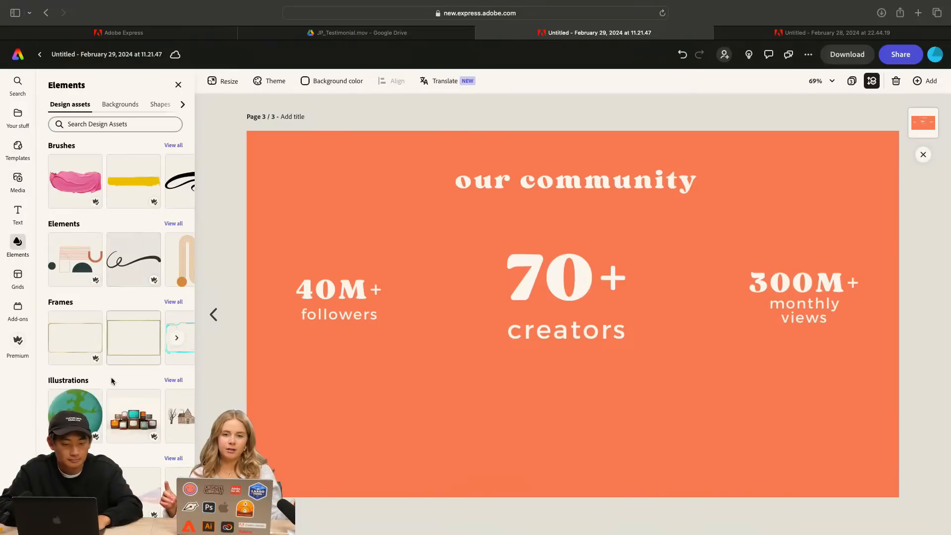
pyautogui.click(122, 126)
pyautogui.write('re')
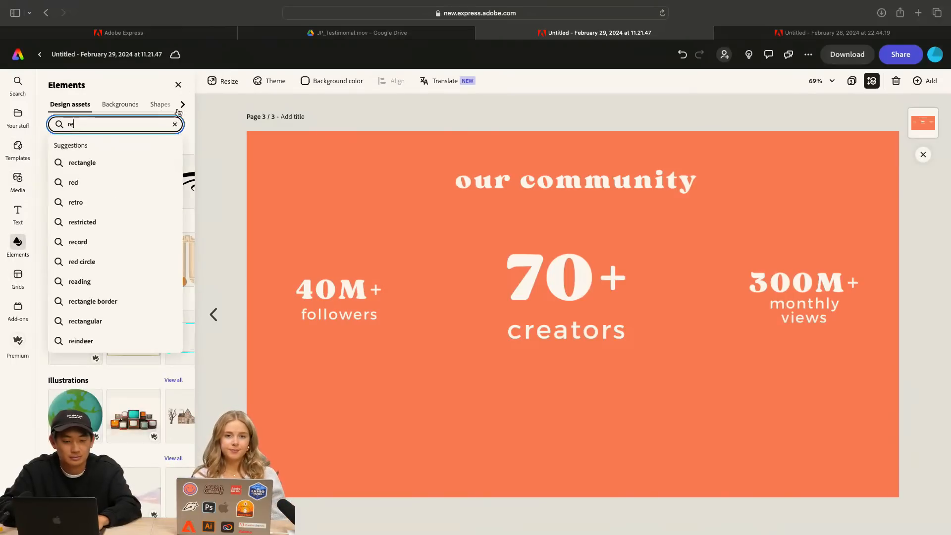
pyautogui.click(160, 105)
pyautogui.click(141, 120)
pyautogui.write('c')
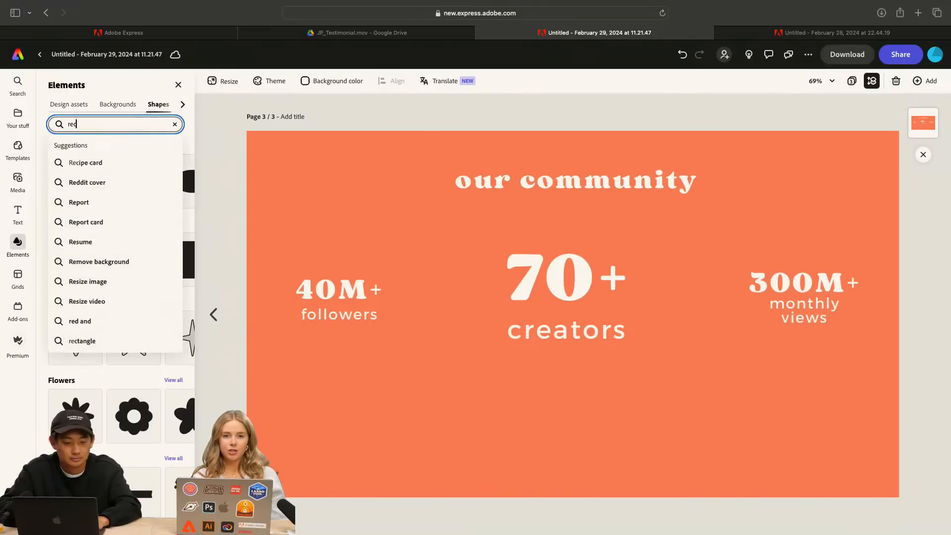
pyautogui.write('tangle')
pyautogui.press('Return')
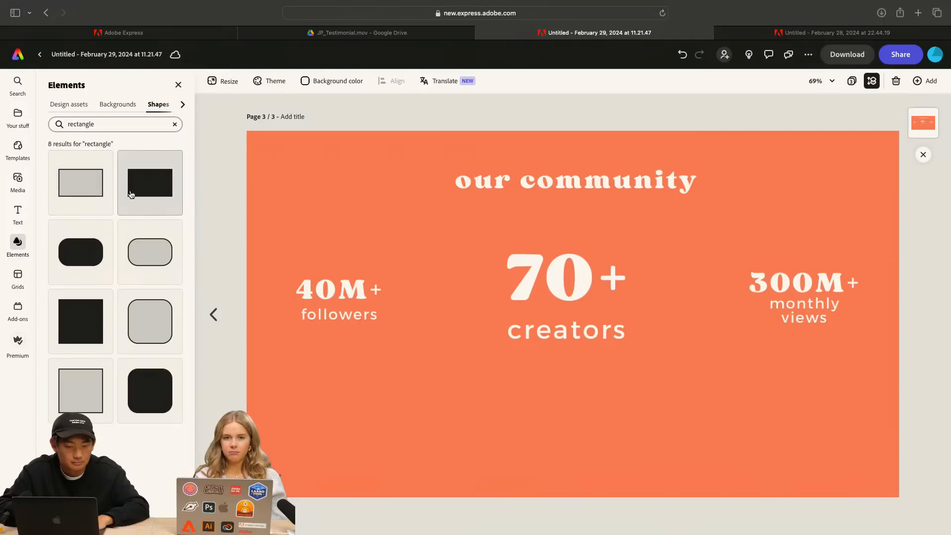
# Add the solid black rectangle and stretch it into a wide band below the community statistics
pyautogui.click(163, 205)
pyautogui.moveTo(529, 308); pyautogui.dragTo(330, 410)
pyautogui.moveTo(459, 417); pyautogui.dragTo(871, 405)
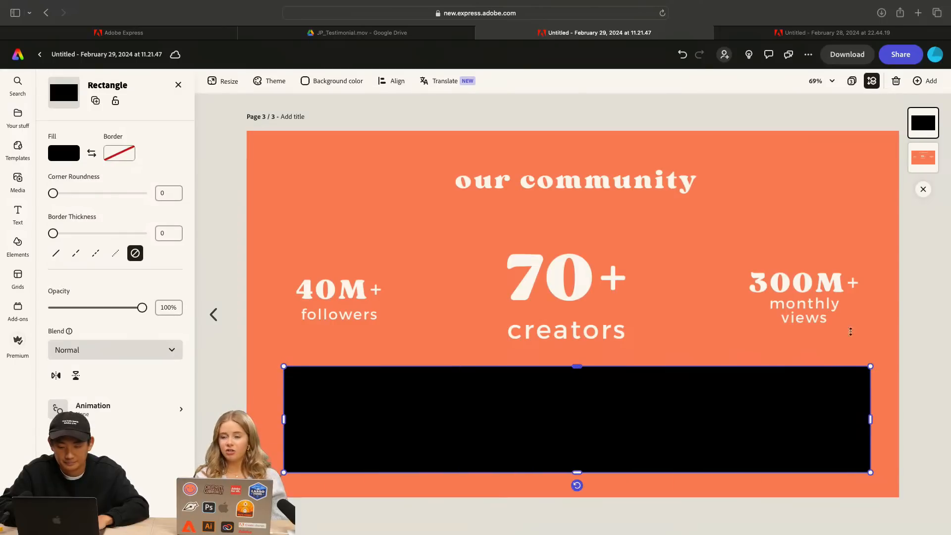
# Insert a Landscape (4:3) text-to-image placeholder on the our community page
pyautogui.click(728, 218)
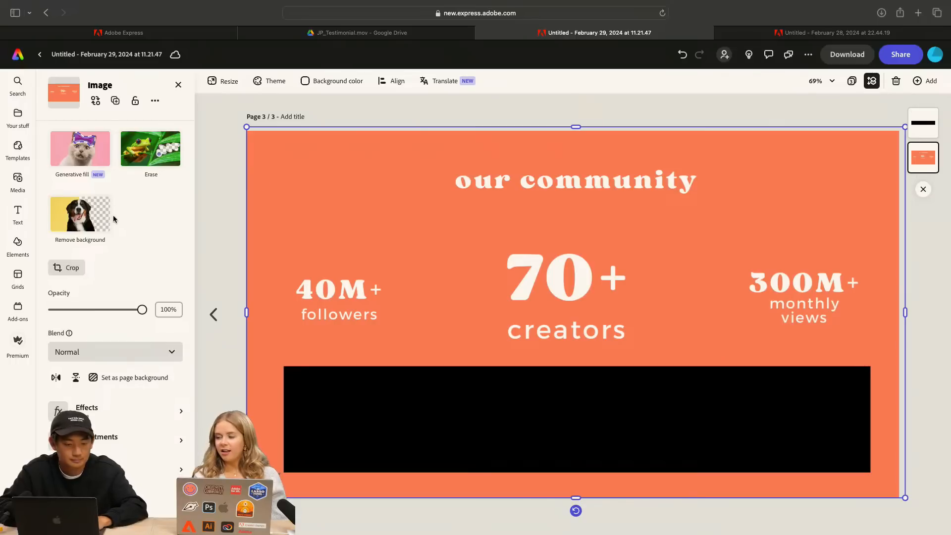
pyautogui.click(16, 186)
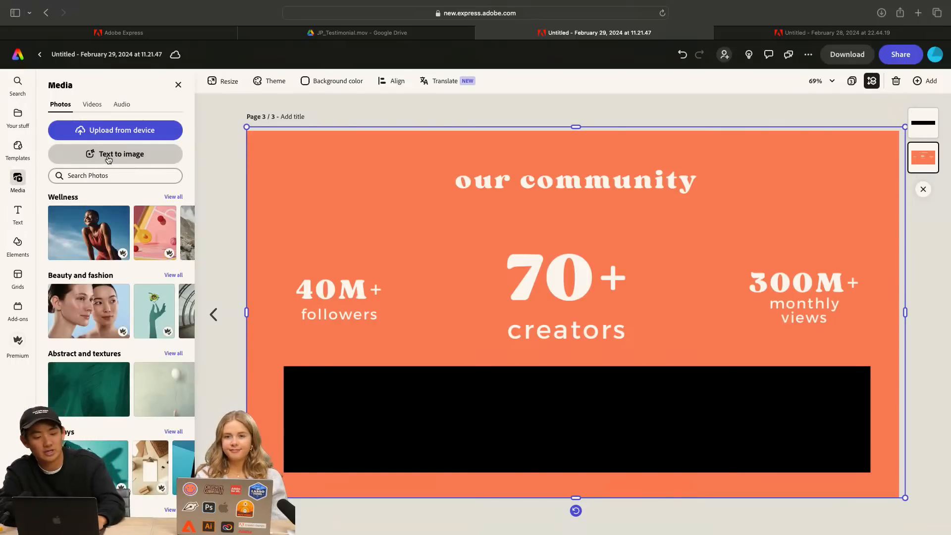
pyautogui.click(128, 158)
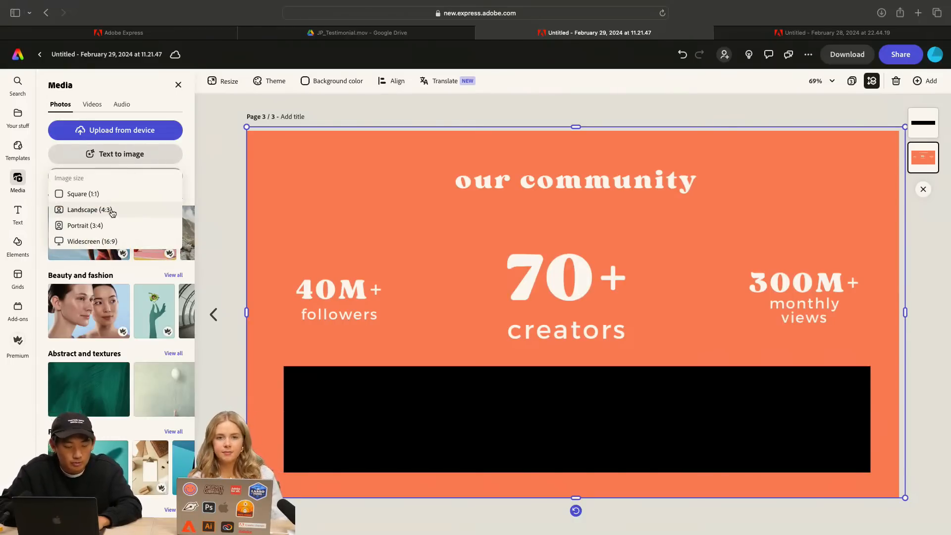
pyautogui.click(113, 211)
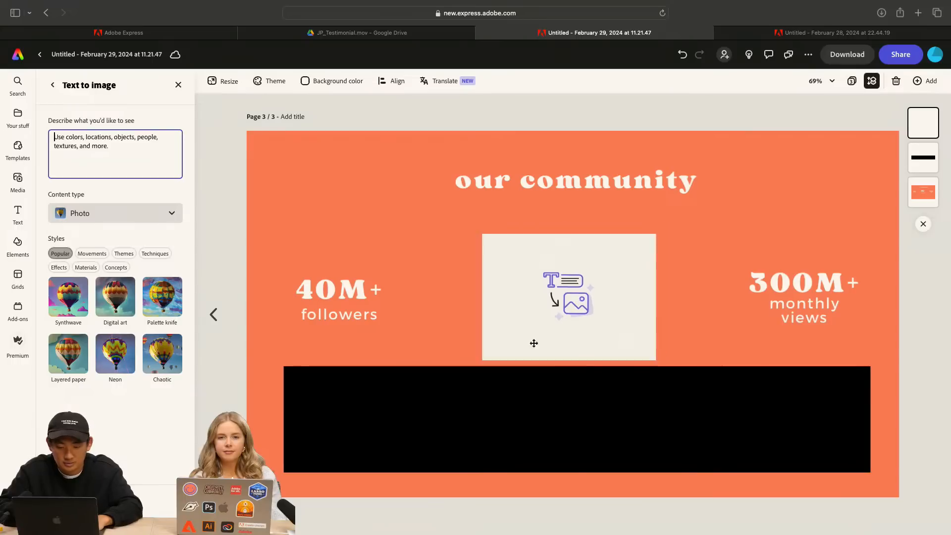
# Move the image placeholder over the left end of the black band and resize it to roughly the band's height
pyautogui.moveTo(533, 343); pyautogui.dragTo(376, 407)
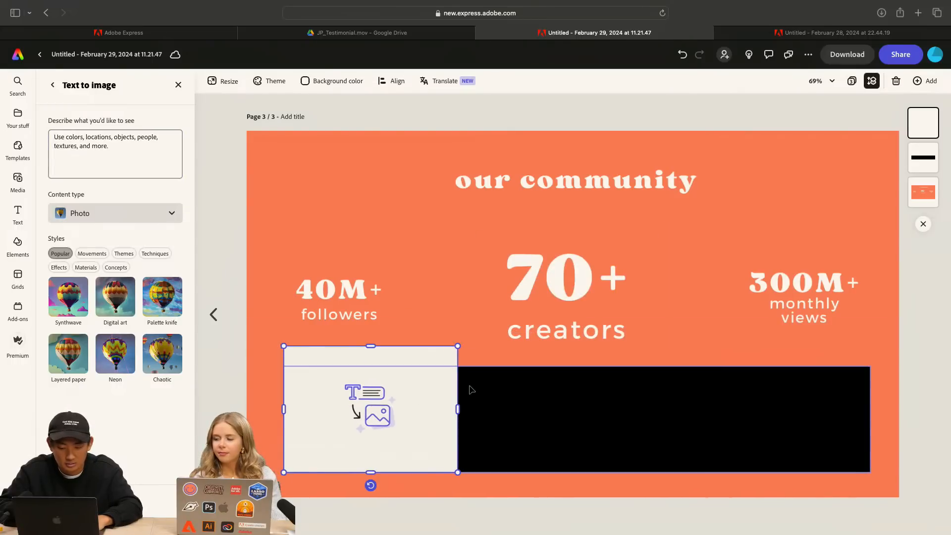
pyautogui.moveTo(457, 407); pyautogui.dragTo(457, 461)
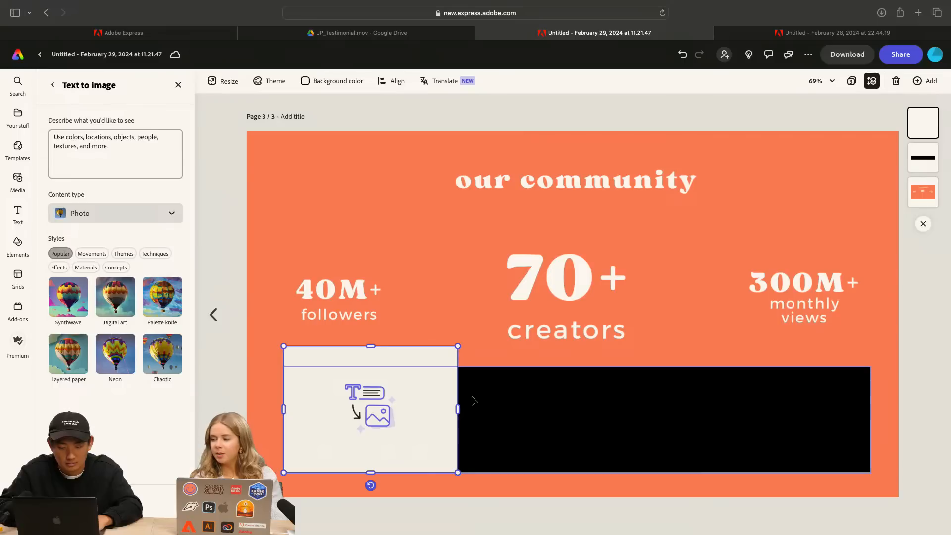
pyautogui.moveTo(458, 409); pyautogui.dragTo(458, 409)
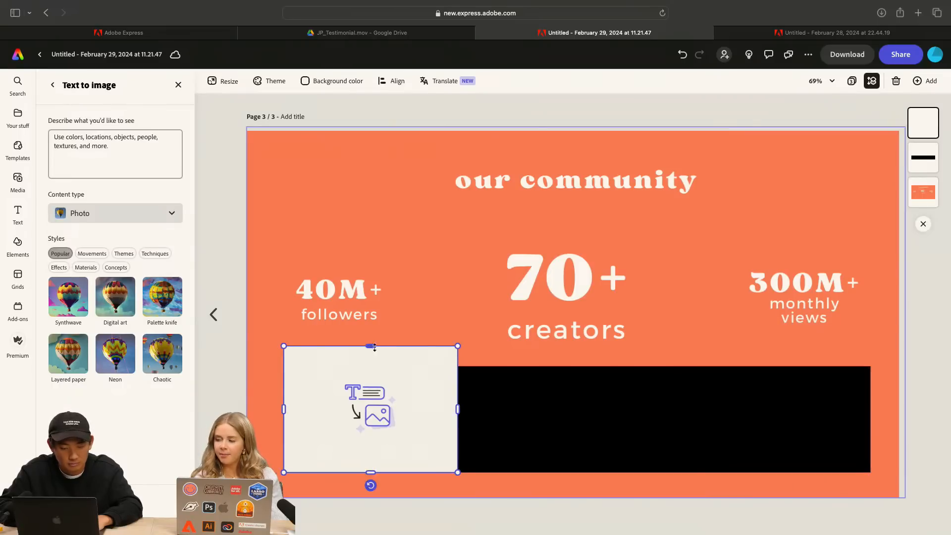
pyautogui.moveTo(370, 346); pyautogui.dragTo(371, 365)
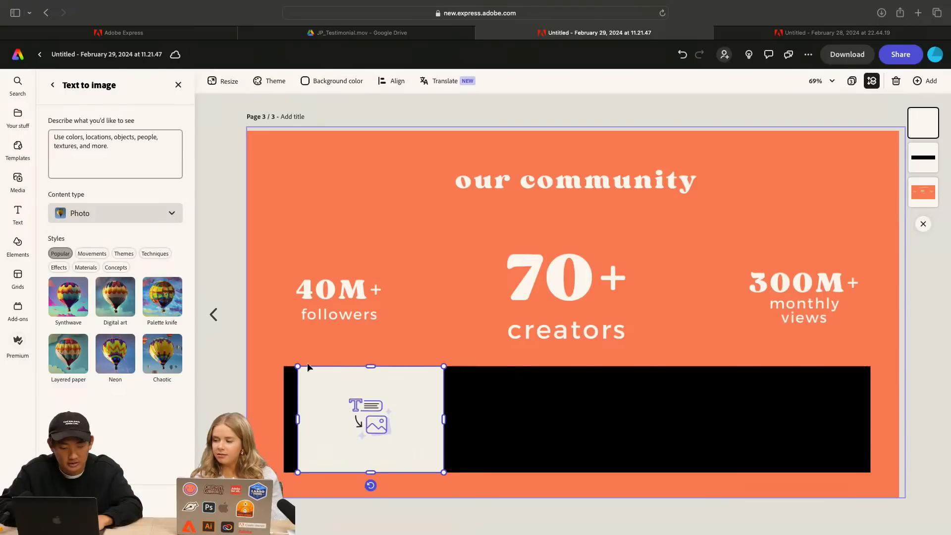
pyautogui.moveTo(298, 367); pyautogui.dragTo(284, 356)
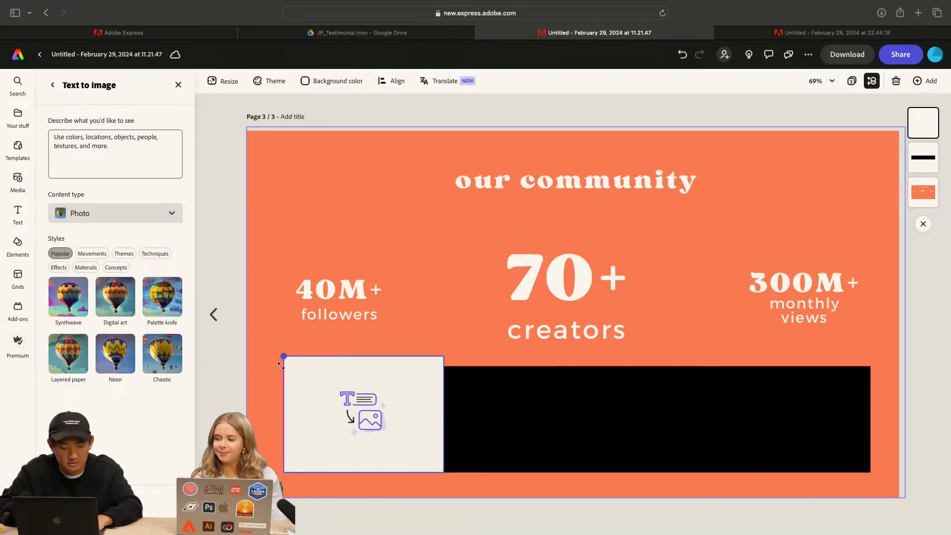
pyautogui.click(626, 414)
pyautogui.click(374, 399)
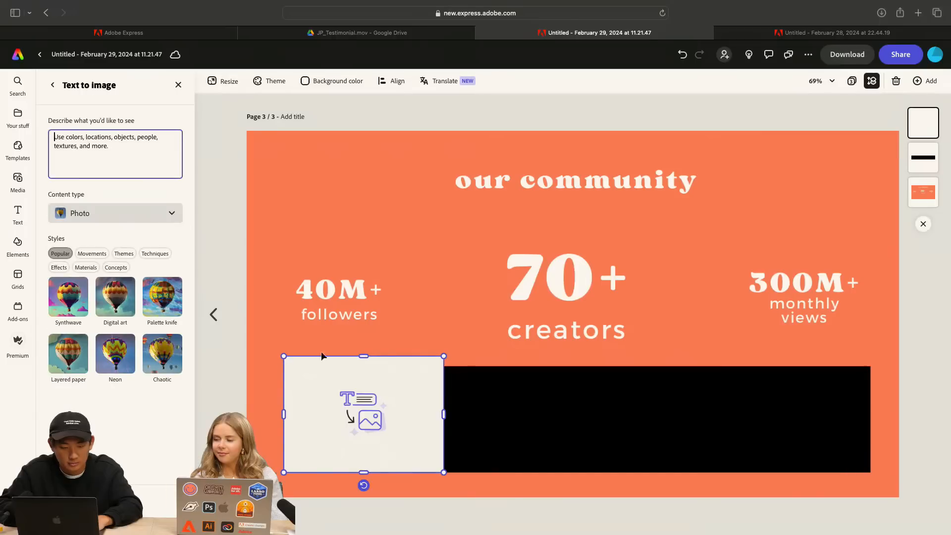
# Reopen the placeholder's Text to image settings and delete the placeholder from the page
pyautogui.click(53, 85)
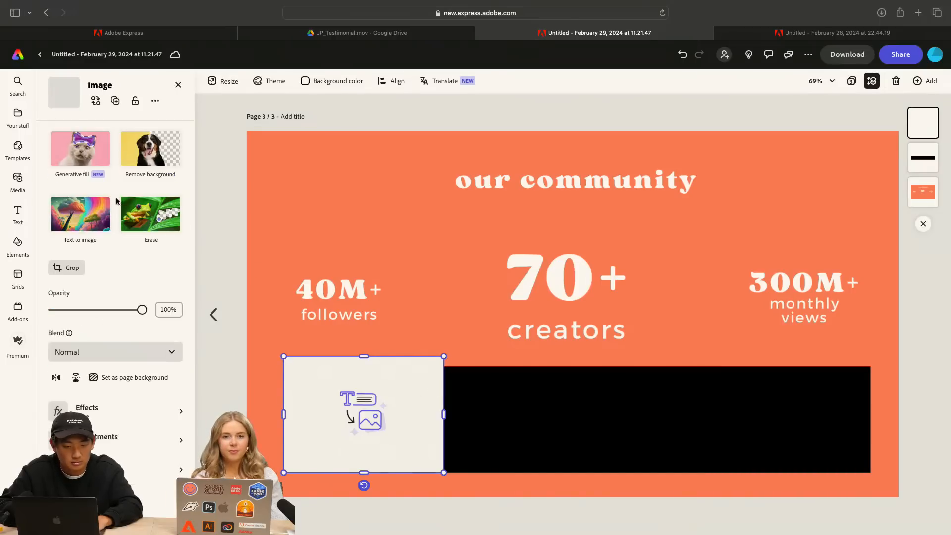
pyautogui.click(82, 220)
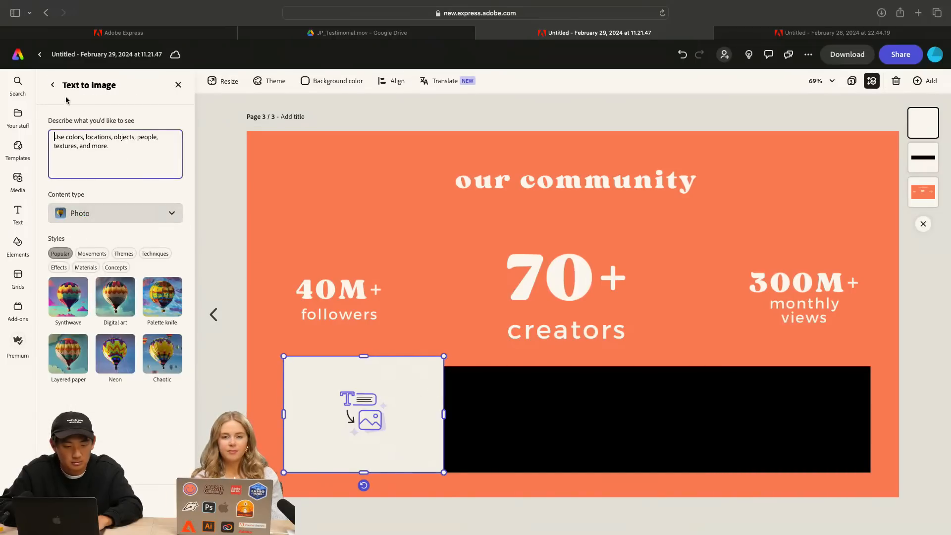
pyautogui.press('Delete')
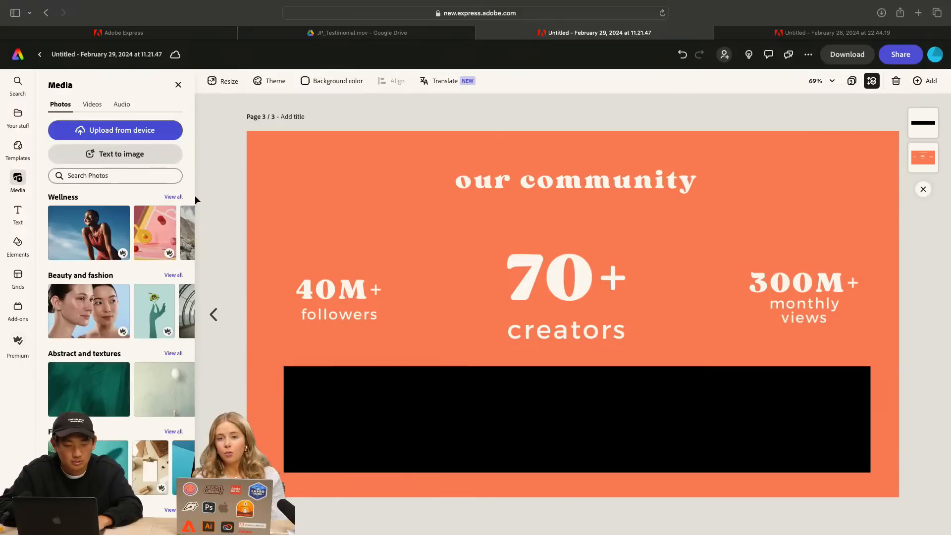
pyautogui.click(136, 155)
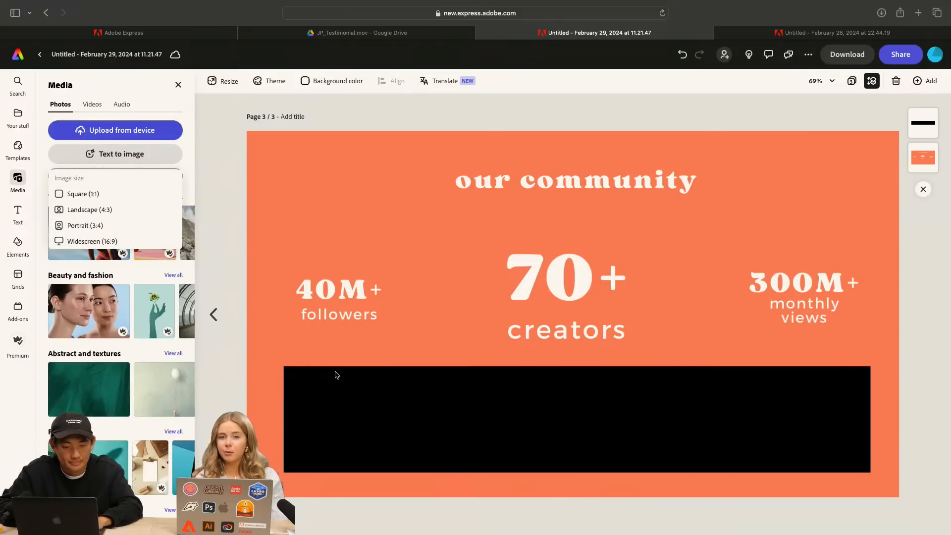
pyautogui.click(348, 390)
pyautogui.click(67, 155)
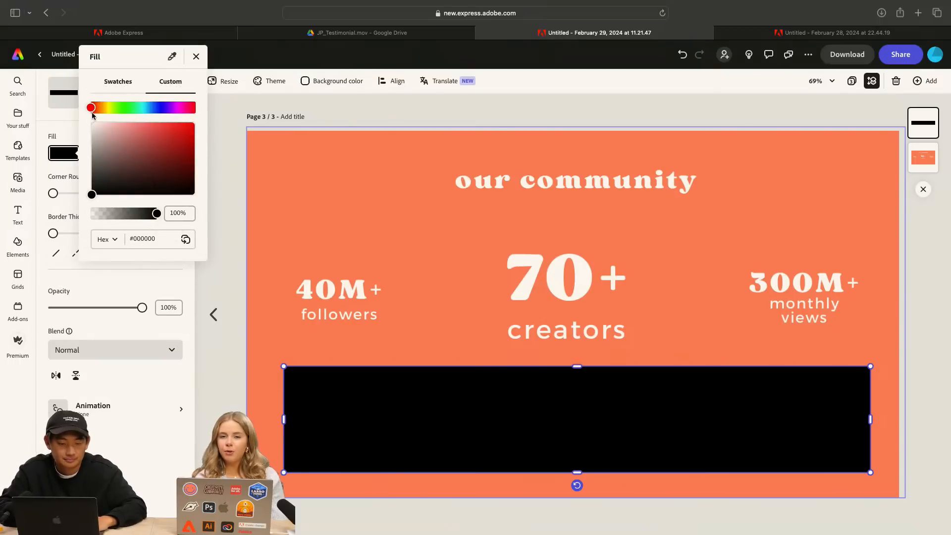
pyautogui.click(465, 112)
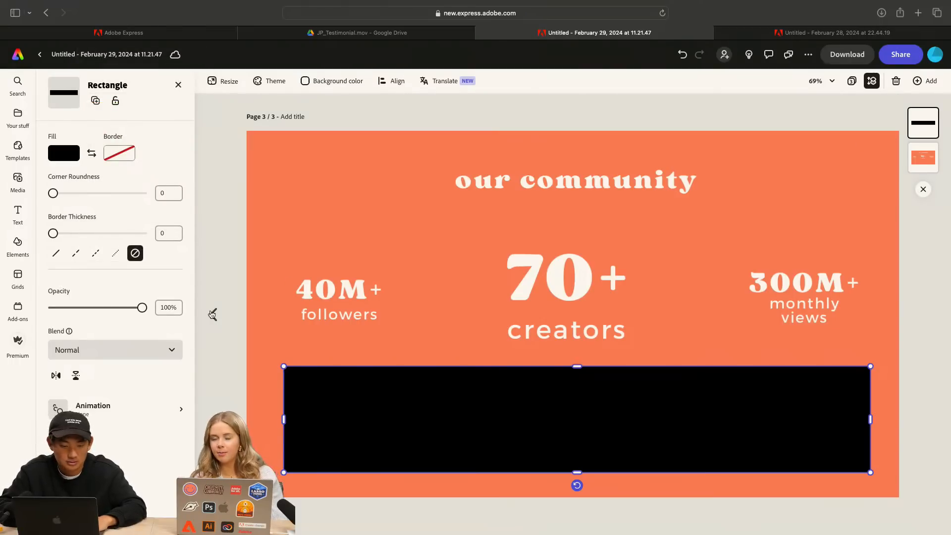
# Check the background color setting of the green Brands x Orlando Influencers page
pyautogui.click(213, 315)
pyautogui.click(343, 195)
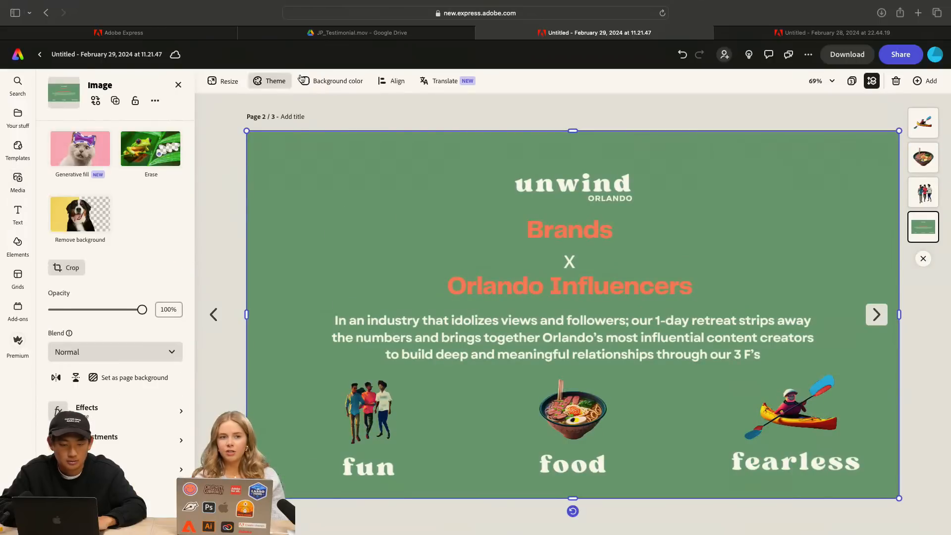
pyautogui.click(326, 85)
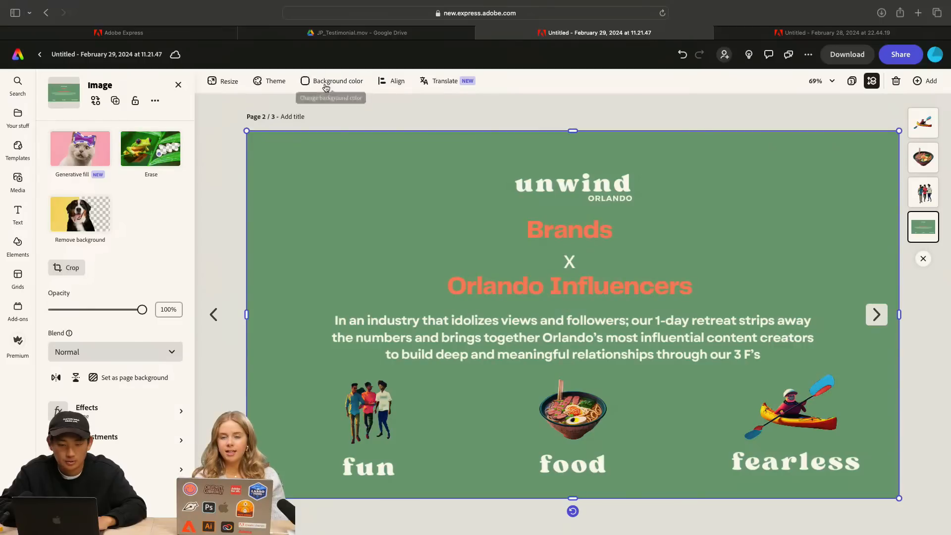
pyautogui.click(272, 180)
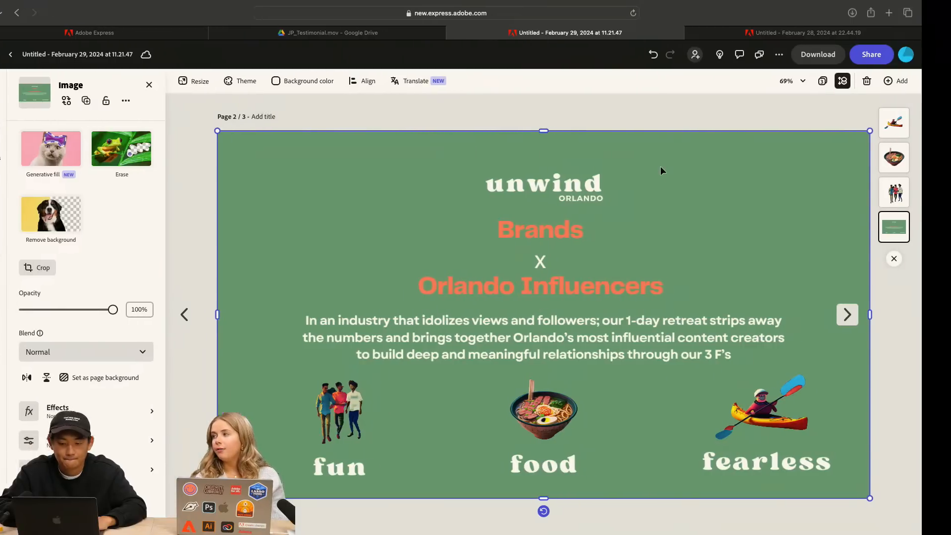
# Try to sample a new fill color for the black rectangle with the eyedropper
pyautogui.click(878, 310)
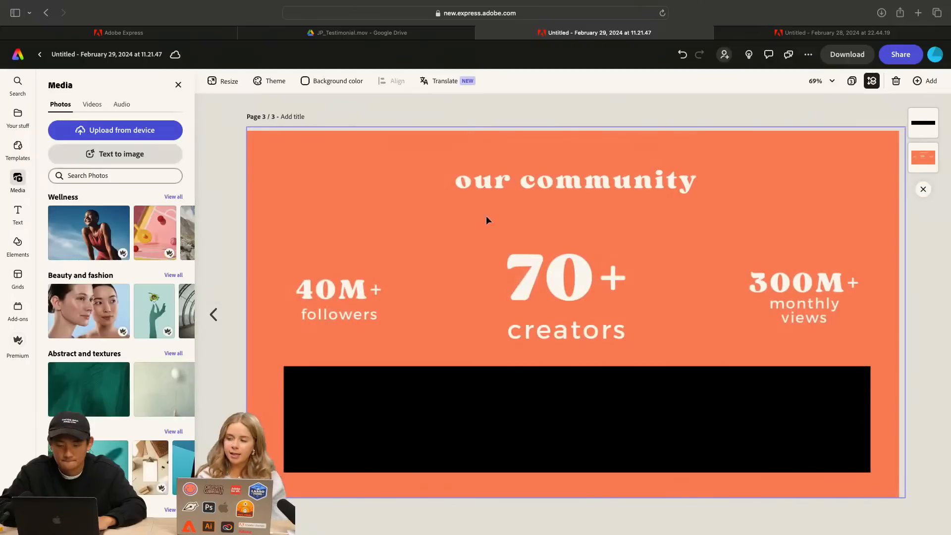
pyautogui.click(576, 416)
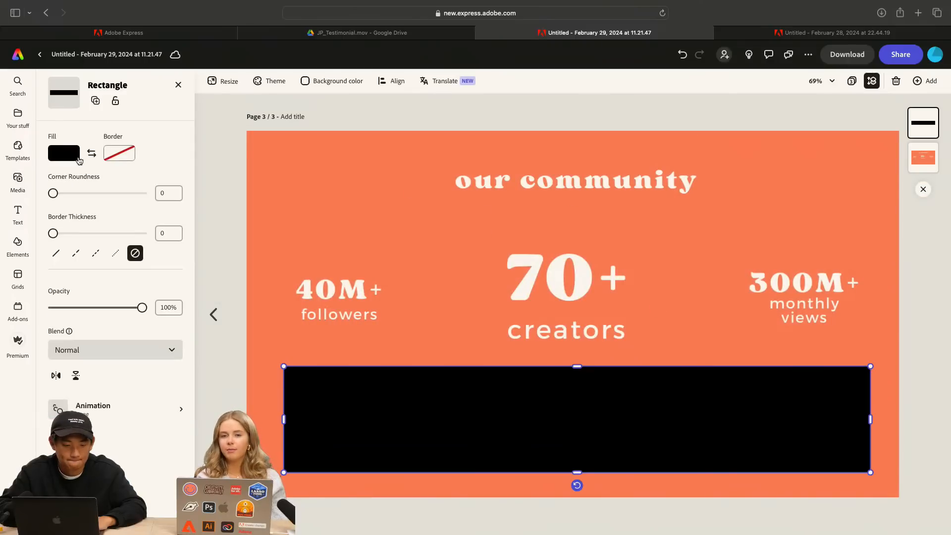
pyautogui.click(76, 157)
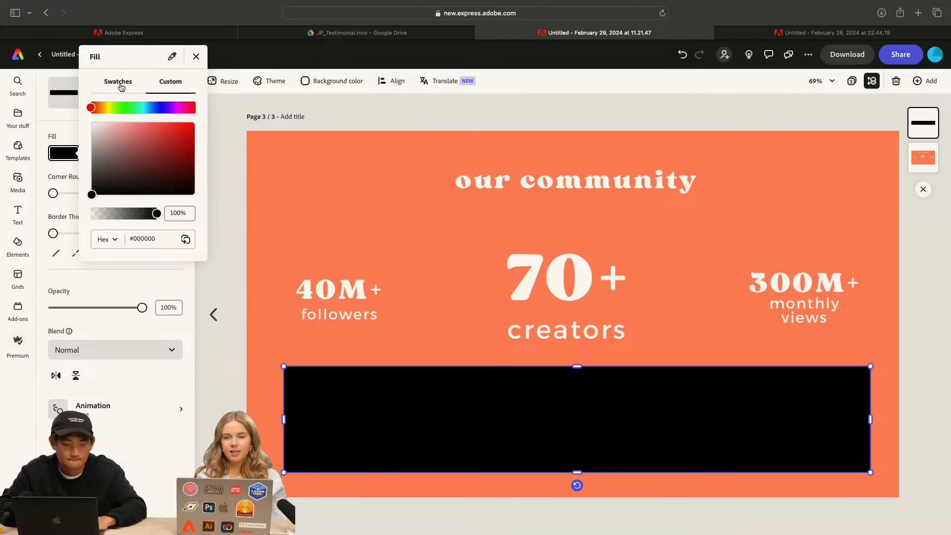
pyautogui.click(172, 56)
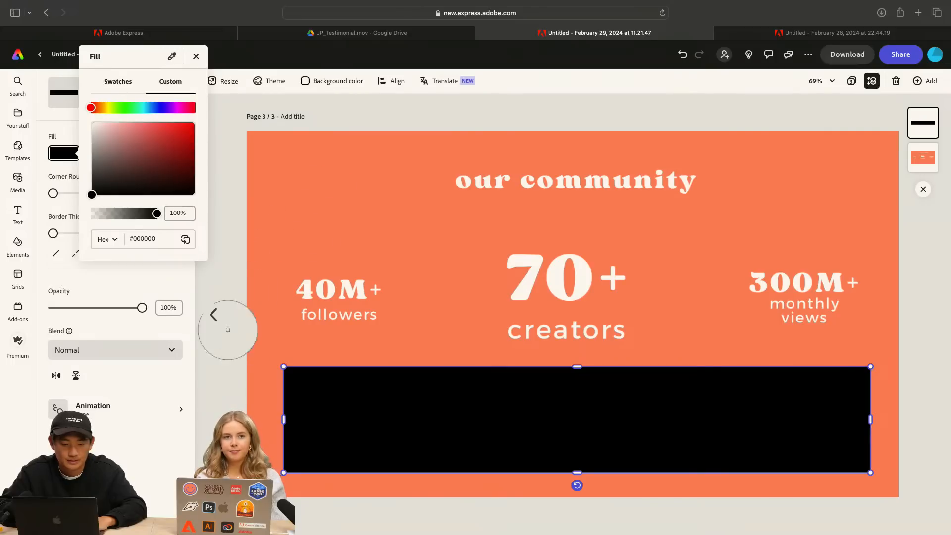
pyautogui.press('Escape')
# Copy the green background image from page 2 onto the our community page and shrink it into the page's lower-right corner
pyautogui.click(212, 315)
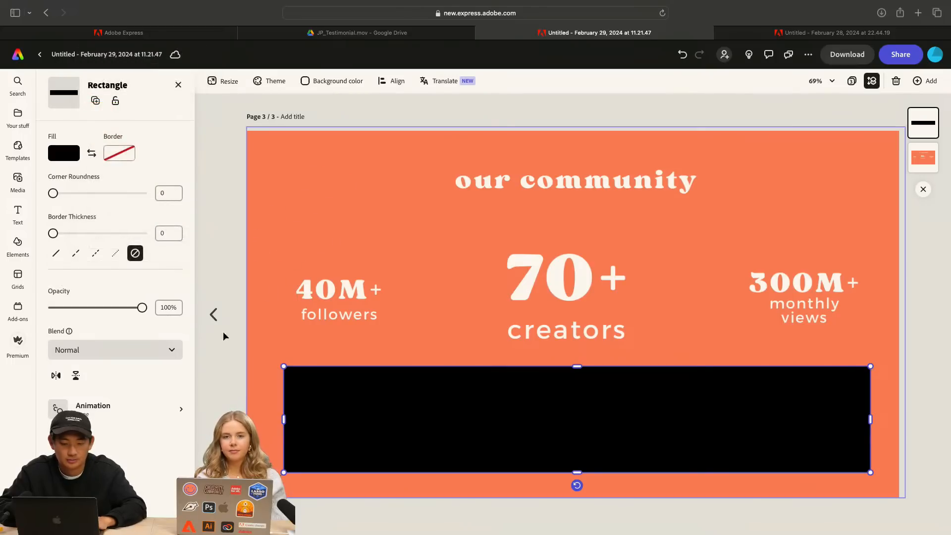
pyautogui.click(213, 315)
pyautogui.click(444, 173)
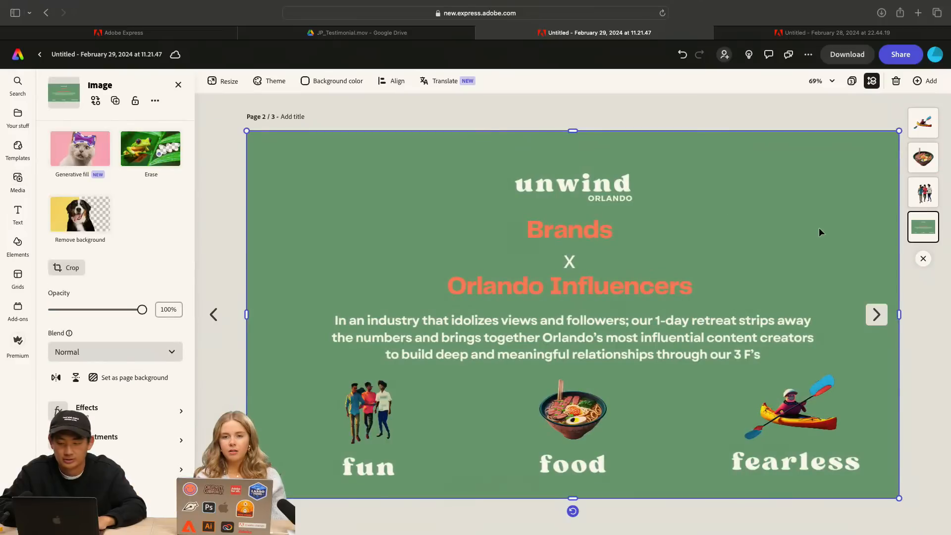
pyautogui.hotkey('ctrl', 'c')
pyautogui.click(877, 314)
pyautogui.hotkey('ctrl', 'v')
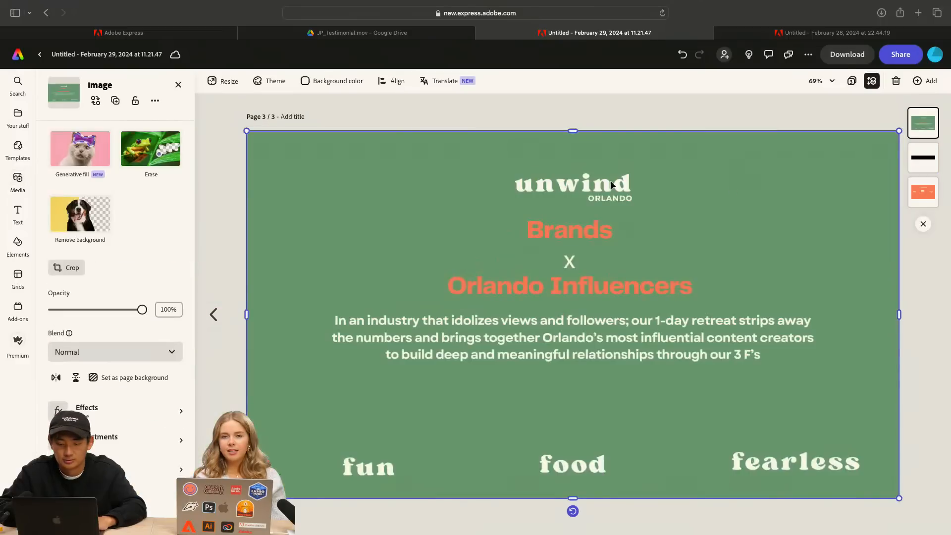
pyautogui.moveTo(253, 132); pyautogui.dragTo(624, 342)
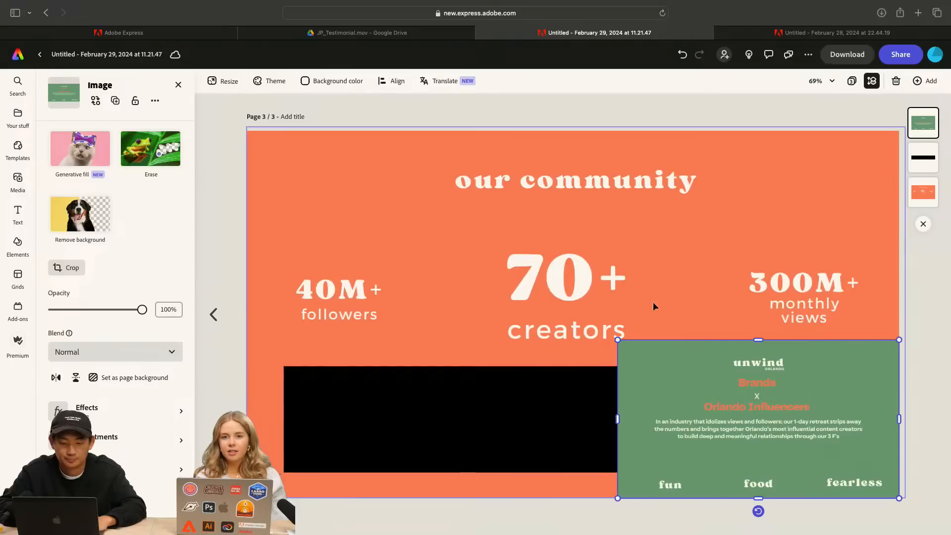
# Fill the black rectangle with the green background color sampled from the page image copy, #73A580
pyautogui.click(407, 429)
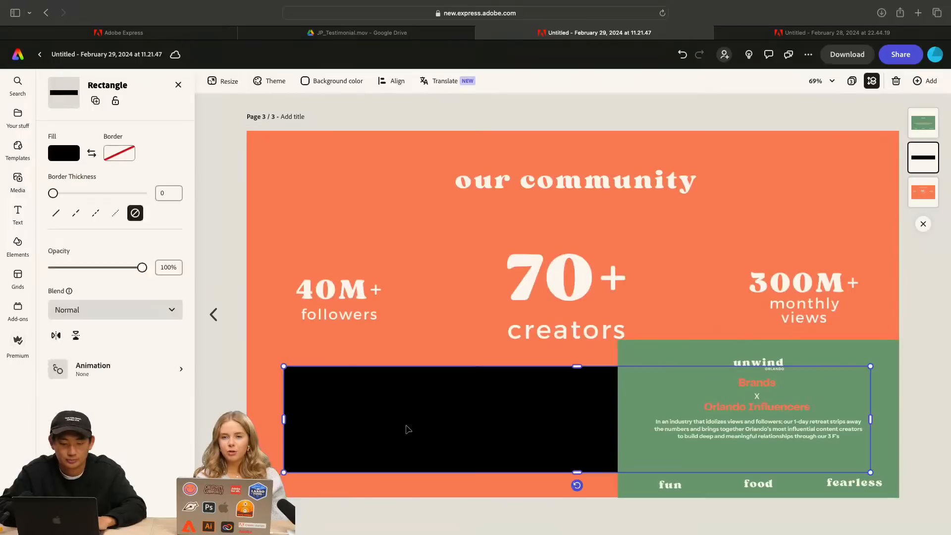
pyautogui.click(80, 150)
pyautogui.click(172, 56)
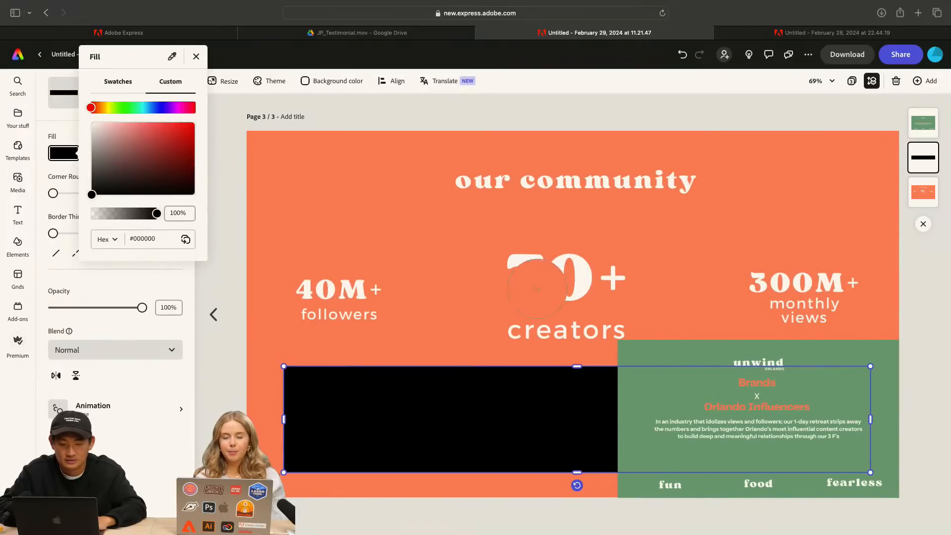
pyautogui.click(639, 346)
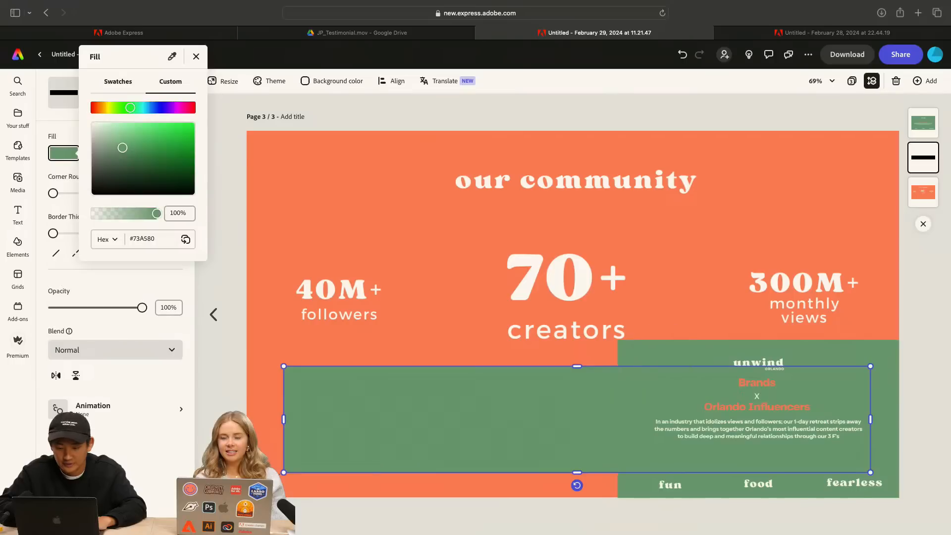
# Delete the shrunken green Brands x Orlando Influencers image from the our community page
pyautogui.click(702, 358)
pyautogui.click(657, 344)
pyautogui.press('Delete')
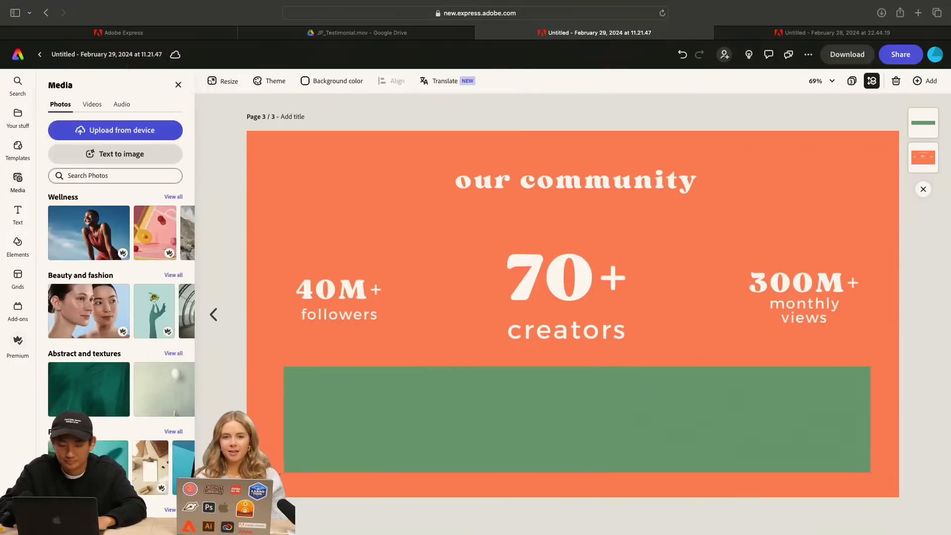
# Stretch the green rectangle to the full page width and down to the page's bottom edge
pyautogui.click(573, 405)
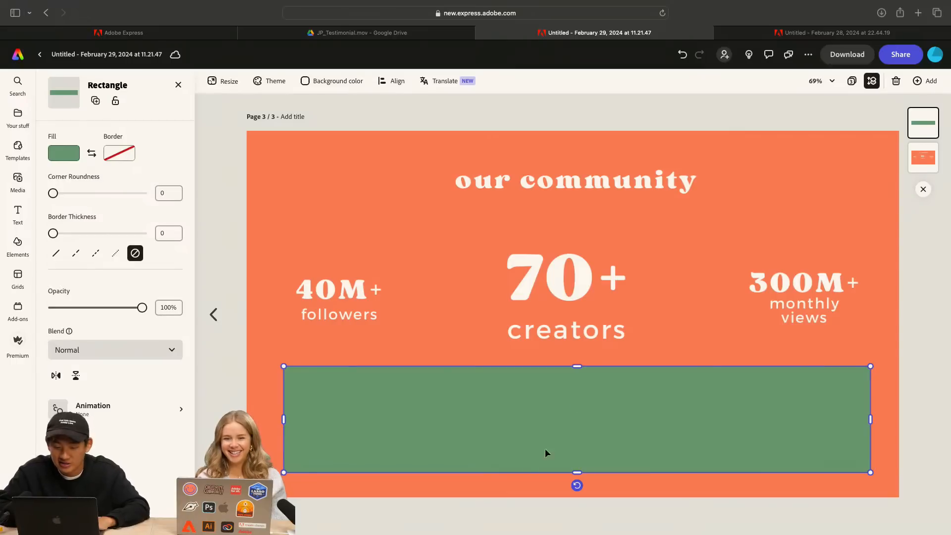
pyautogui.click(656, 337)
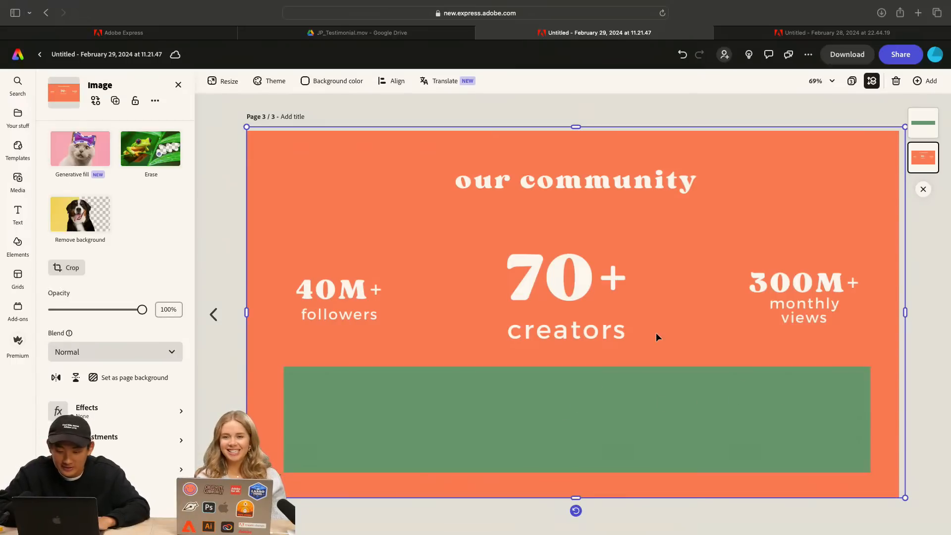
pyautogui.click(623, 421)
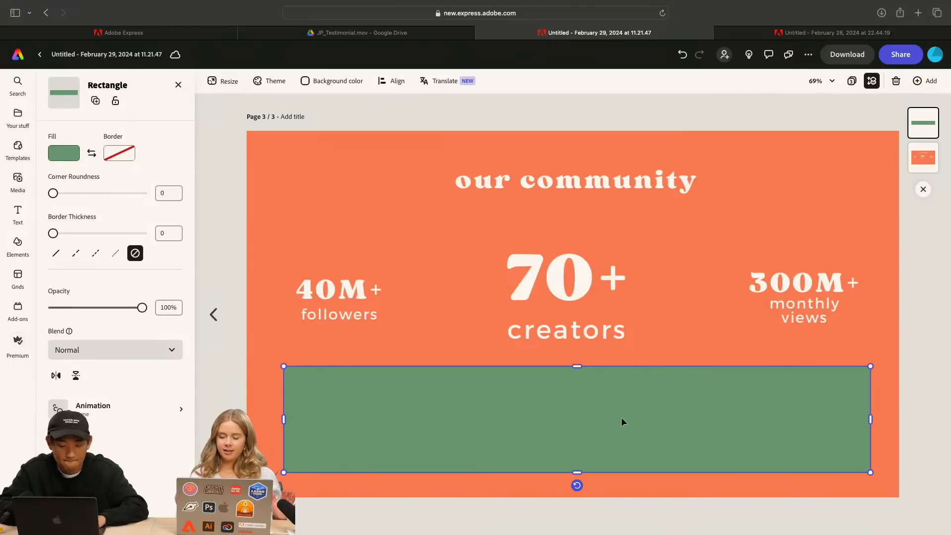
pyautogui.moveTo(284, 419); pyautogui.dragTo(248, 418)
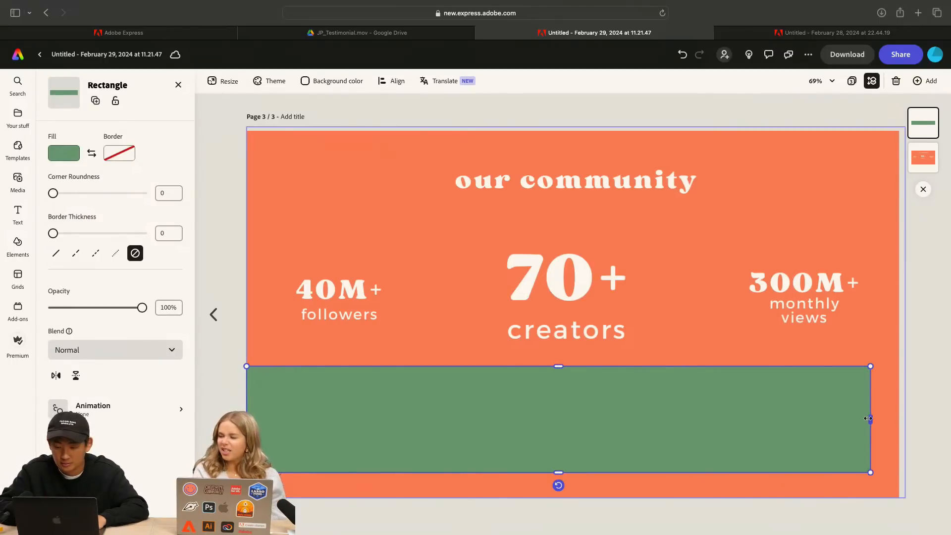
pyautogui.moveTo(871, 419); pyautogui.dragTo(899, 417)
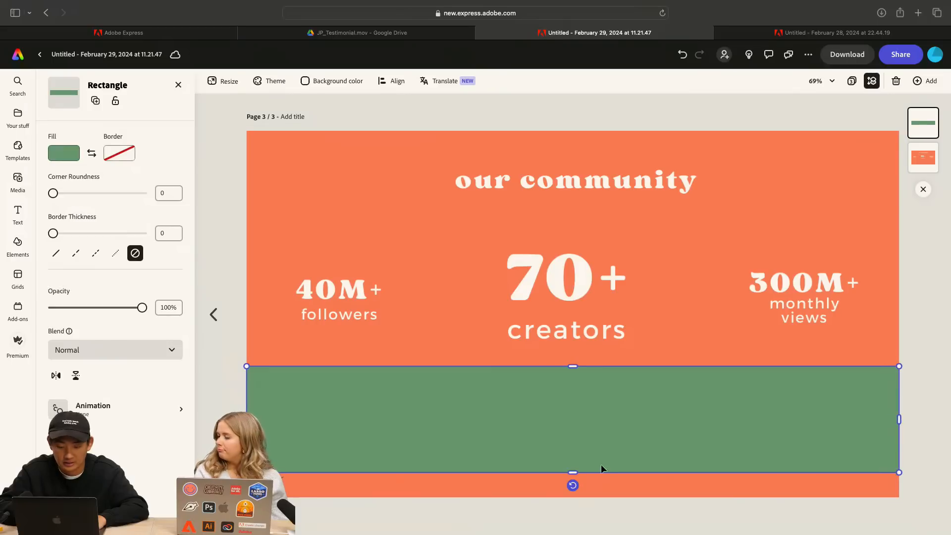
pyautogui.moveTo(574, 471); pyautogui.dragTo(574, 500)
pyautogui.click(236, 225)
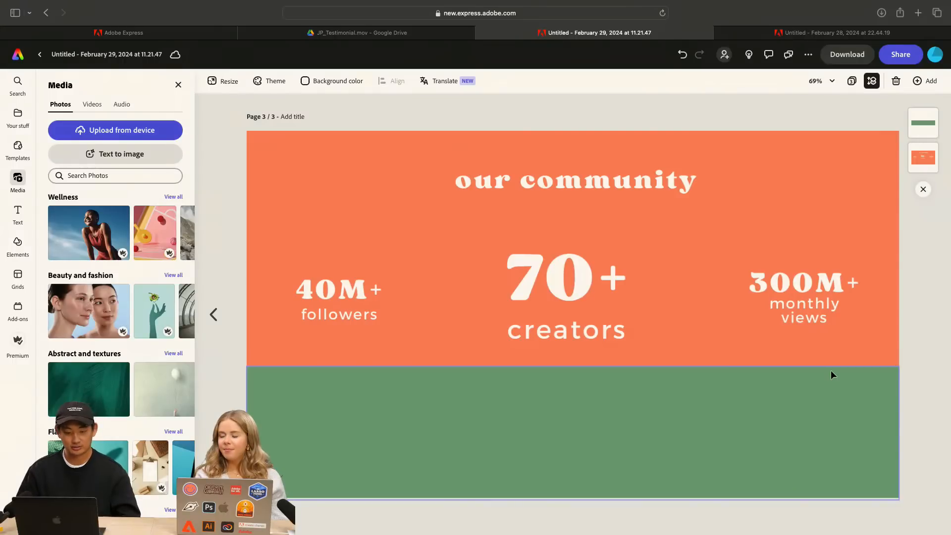
# Lower the green band's upper edge to leave more space beneath the creators statistic
pyautogui.click(741, 409)
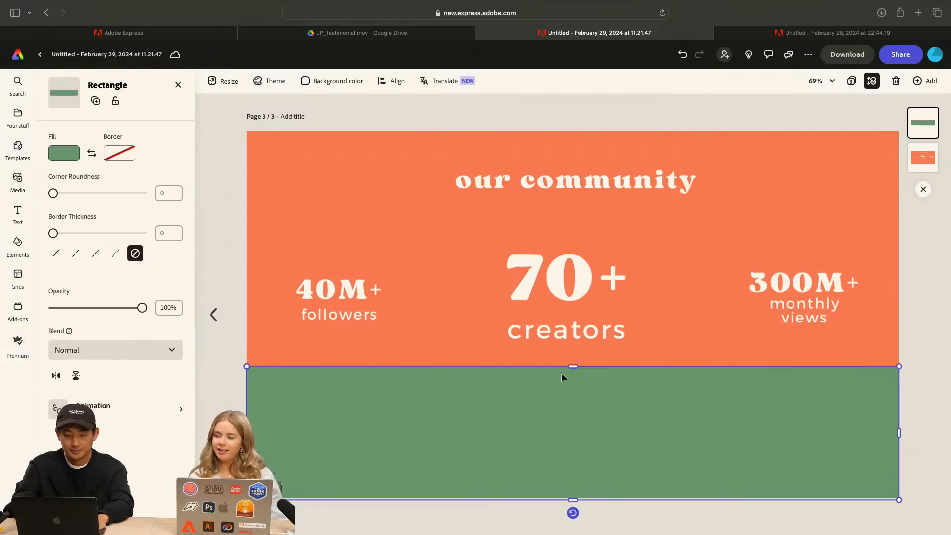
pyautogui.moveTo(573, 366); pyautogui.dragTo(573, 387)
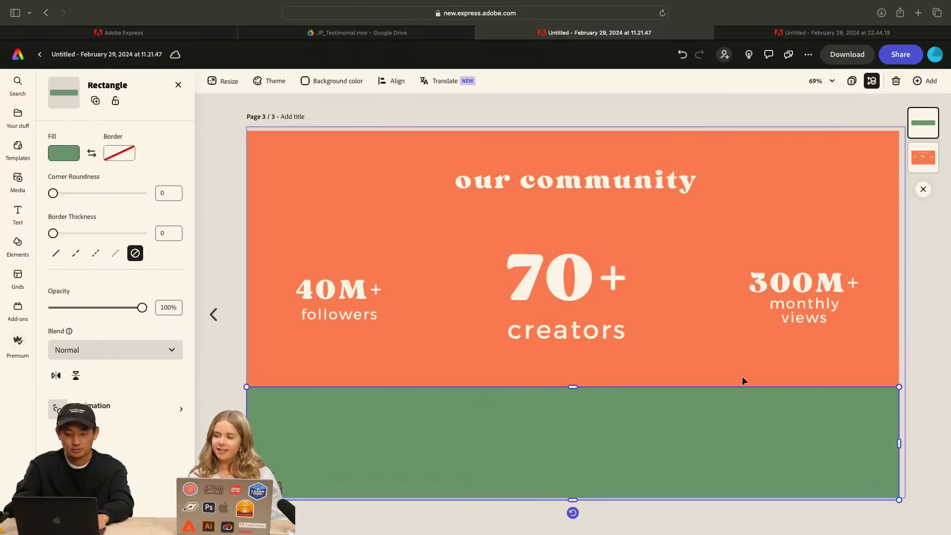
pyautogui.click(908, 352)
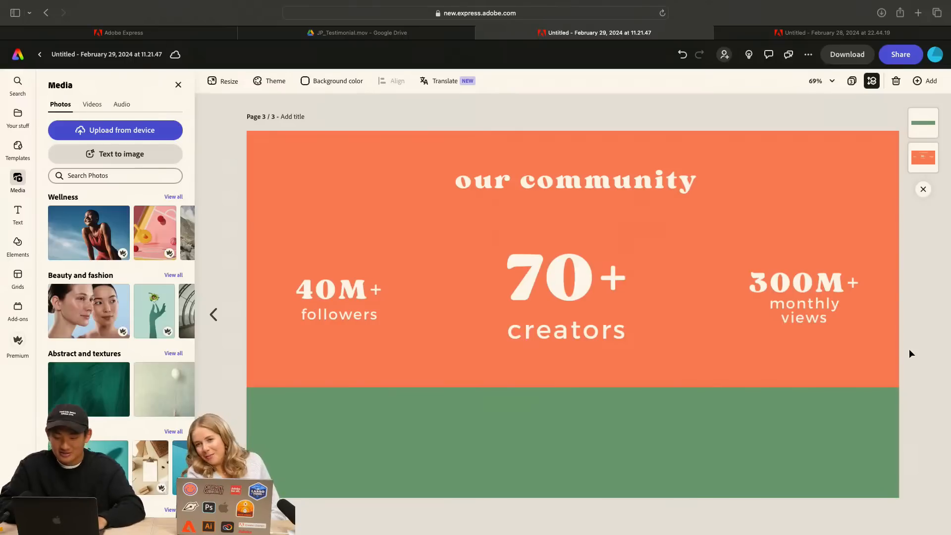
# Add a new page of the same size and fill it with the uploaded retreat image ending in _4.png
pyautogui.click(927, 82)
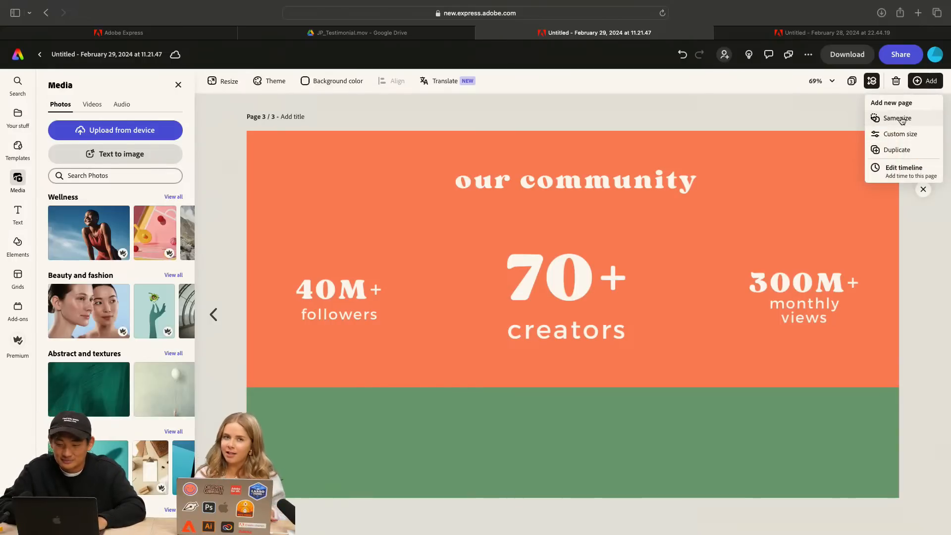
pyautogui.click(898, 118)
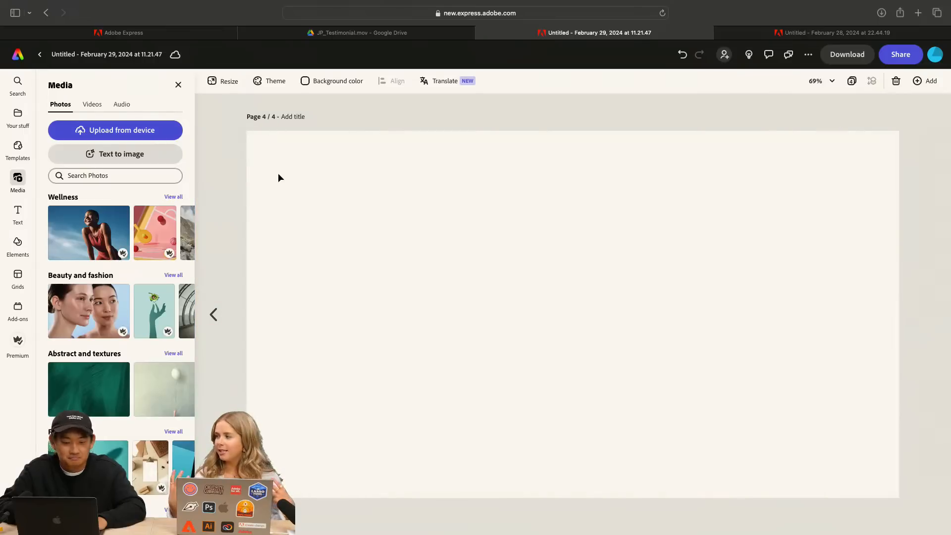
pyautogui.click(110, 130)
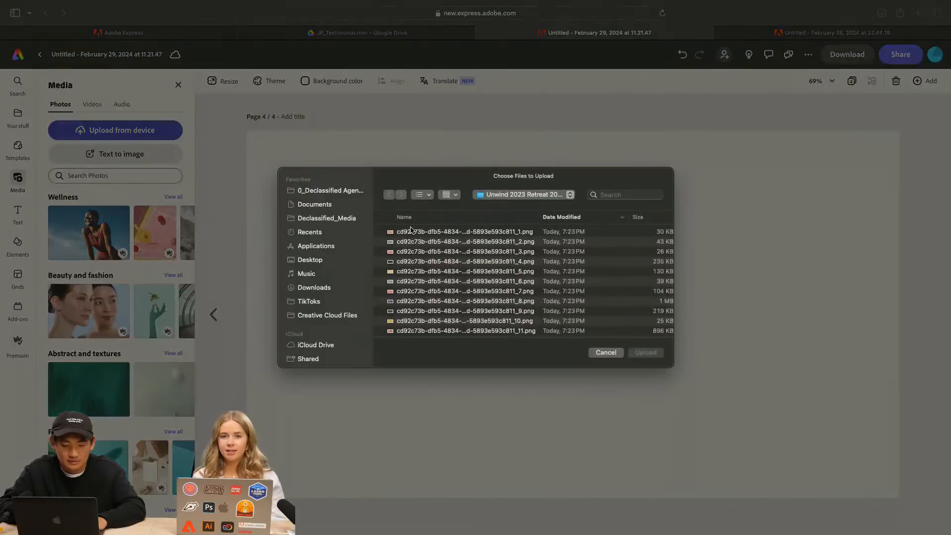
pyautogui.click(456, 263)
pyautogui.click(650, 353)
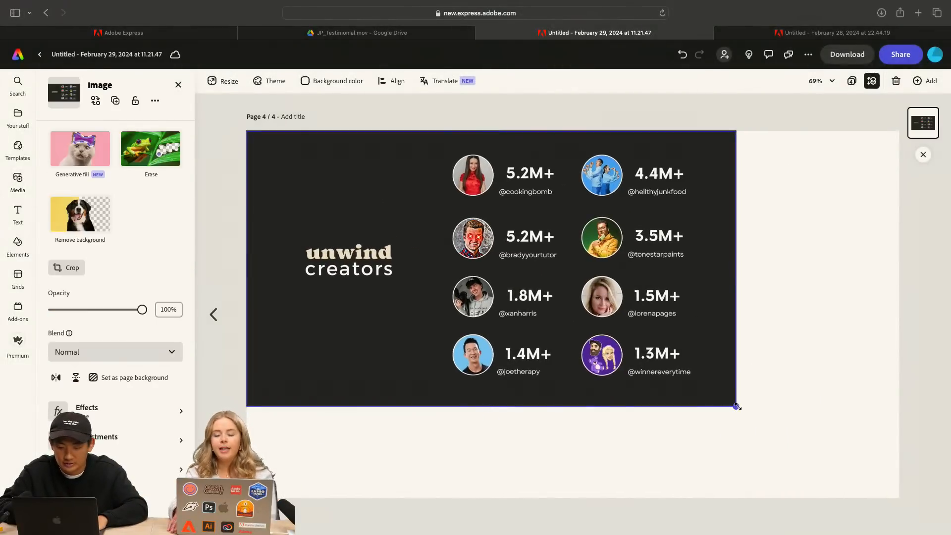
pyautogui.moveTo(736, 406); pyautogui.dragTo(909, 479)
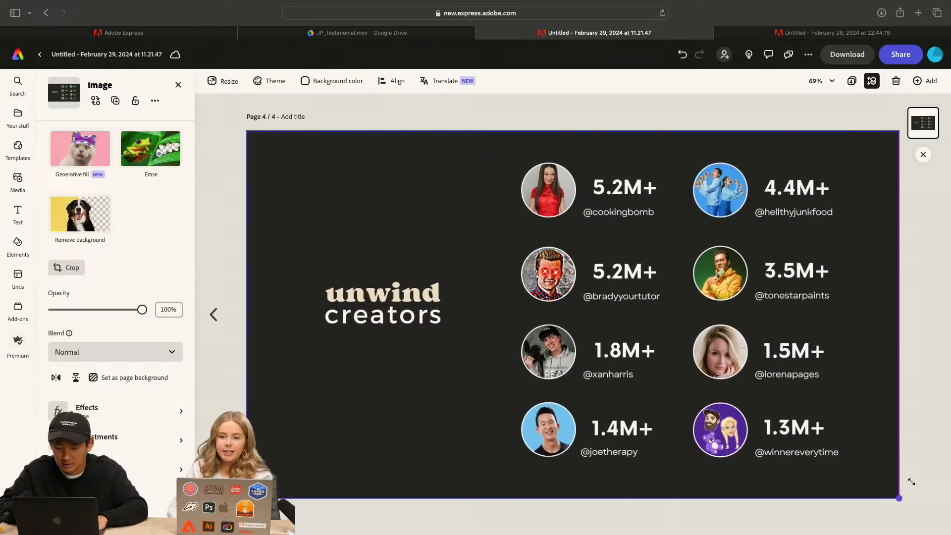
pyautogui.click(922, 439)
# Add another page of the same size and fill it with the uploaded retreat image ending in _5.png
pyautogui.click(925, 81)
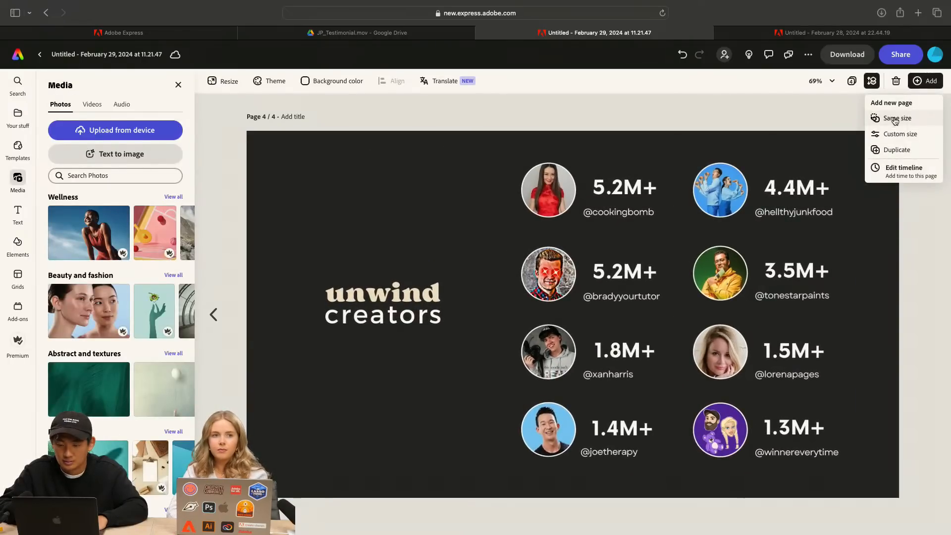
pyautogui.click(896, 119)
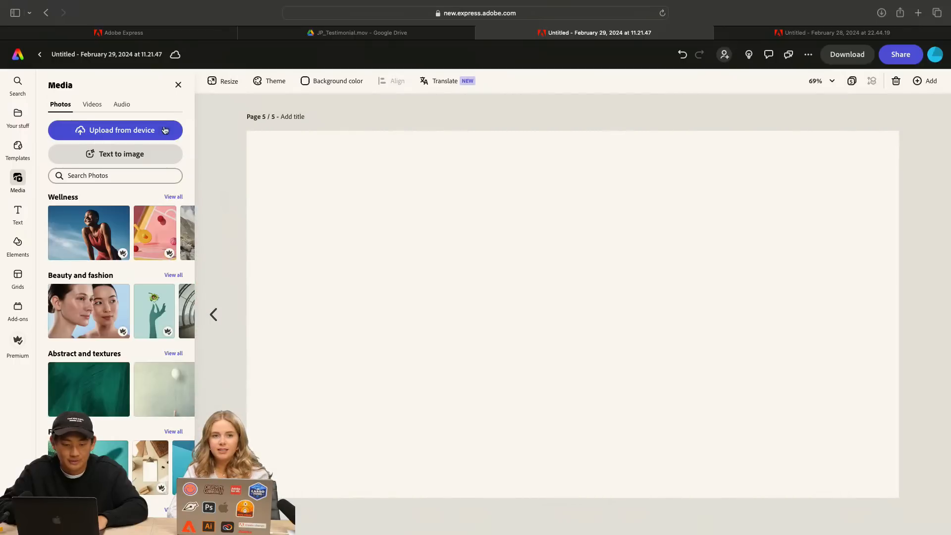
pyautogui.click(165, 130)
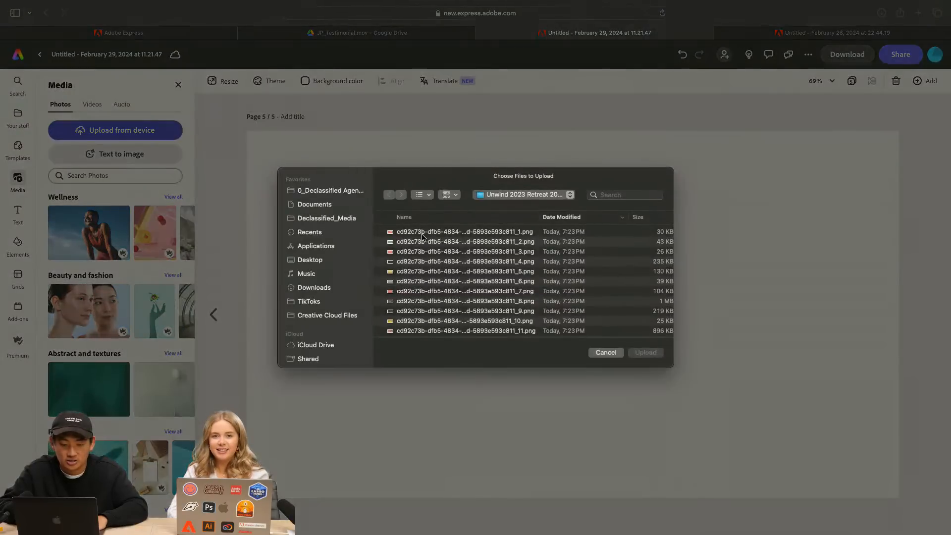
pyautogui.click(435, 272)
pyautogui.click(661, 351)
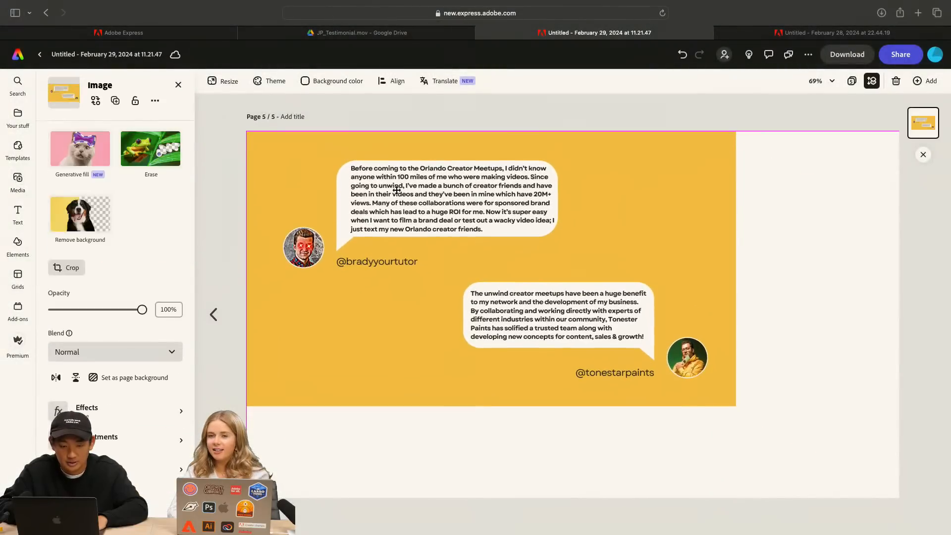
pyautogui.moveTo(397, 190); pyautogui.dragTo(397, 190)
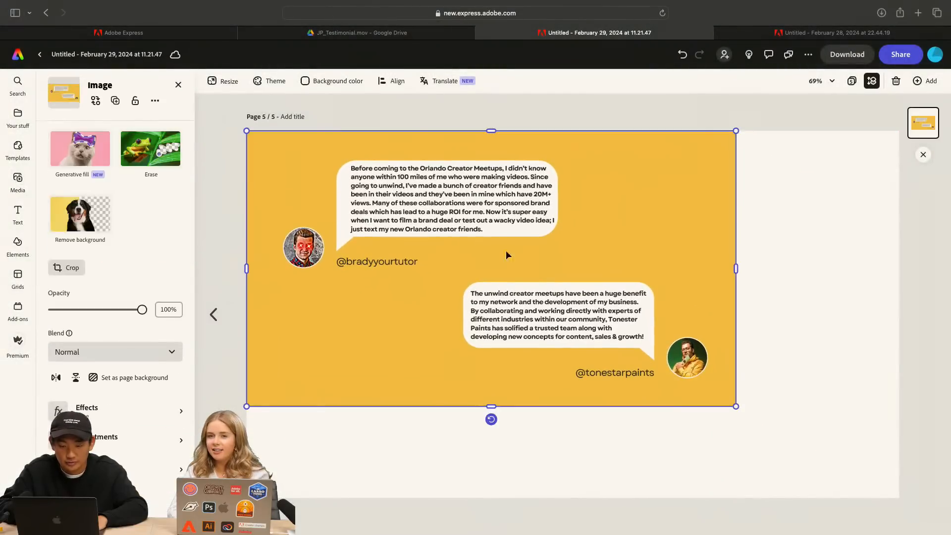
pyautogui.moveTo(736, 406); pyautogui.dragTo(898, 499)
pyautogui.click(913, 318)
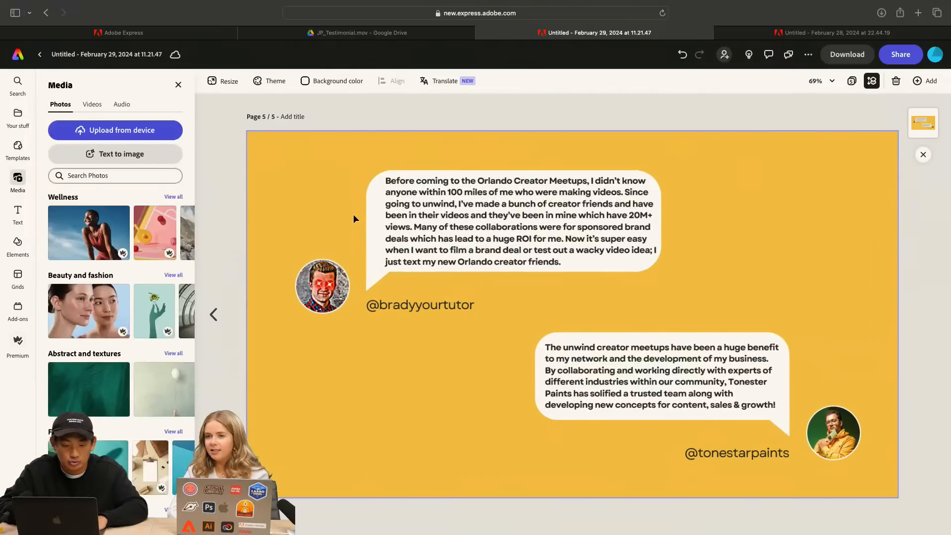
# Review the rebuilt pages from the Unwind Orlando cover through the community and creators pages to the testimonials
pyautogui.click(213, 315)
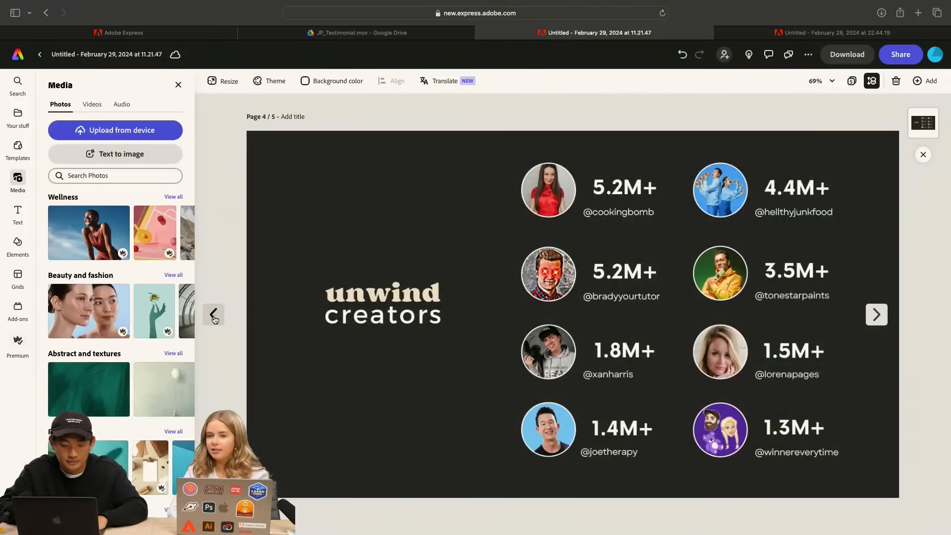
pyautogui.click(214, 315)
pyautogui.click(213, 315)
pyautogui.click(214, 315)
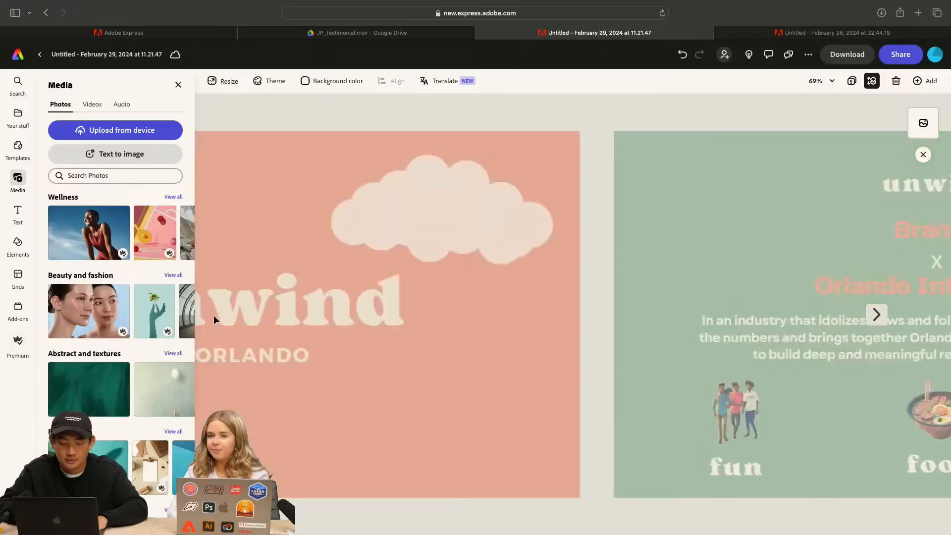
pyautogui.click(878, 314)
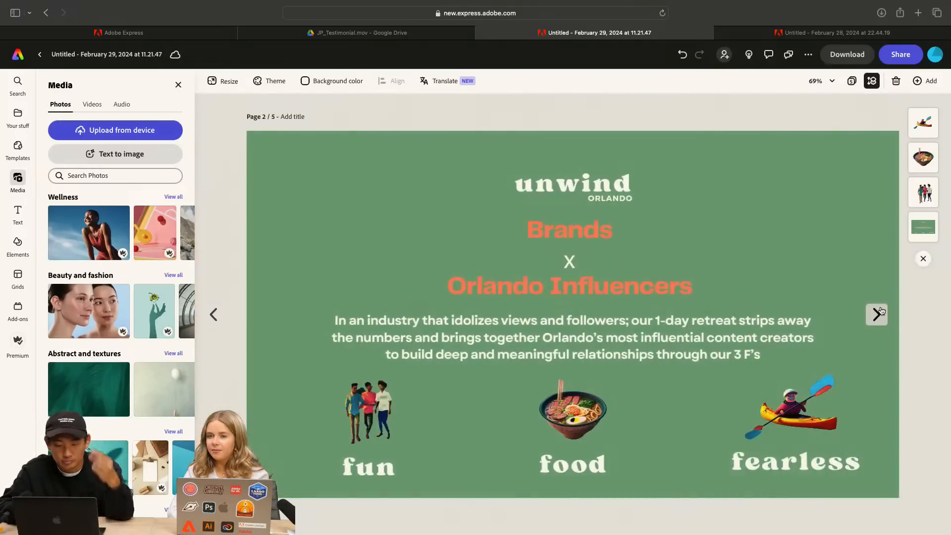
pyautogui.click(877, 314)
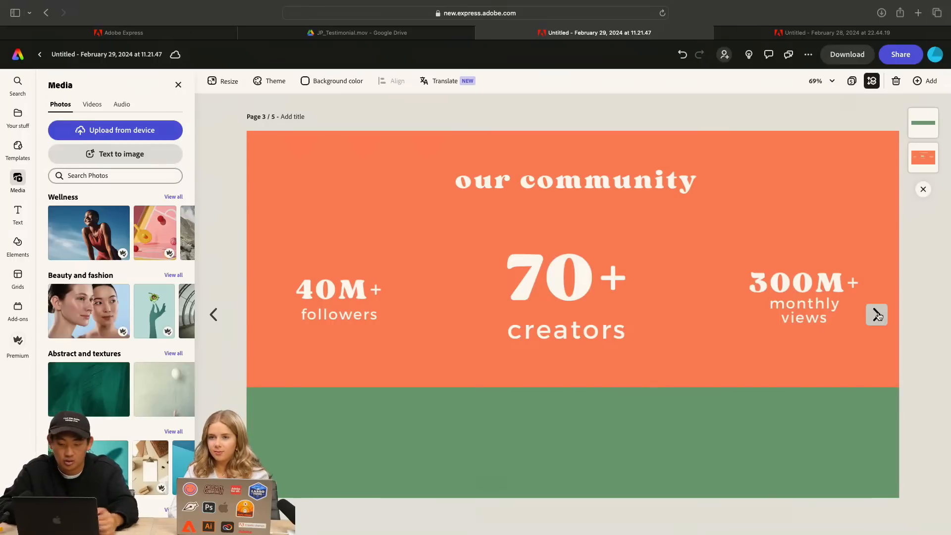
pyautogui.click(877, 315)
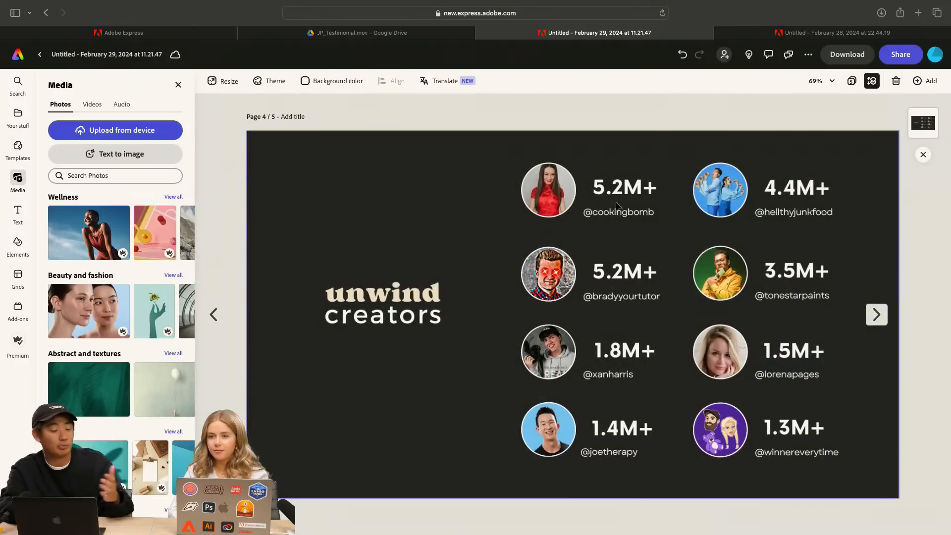
pyautogui.click(213, 314)
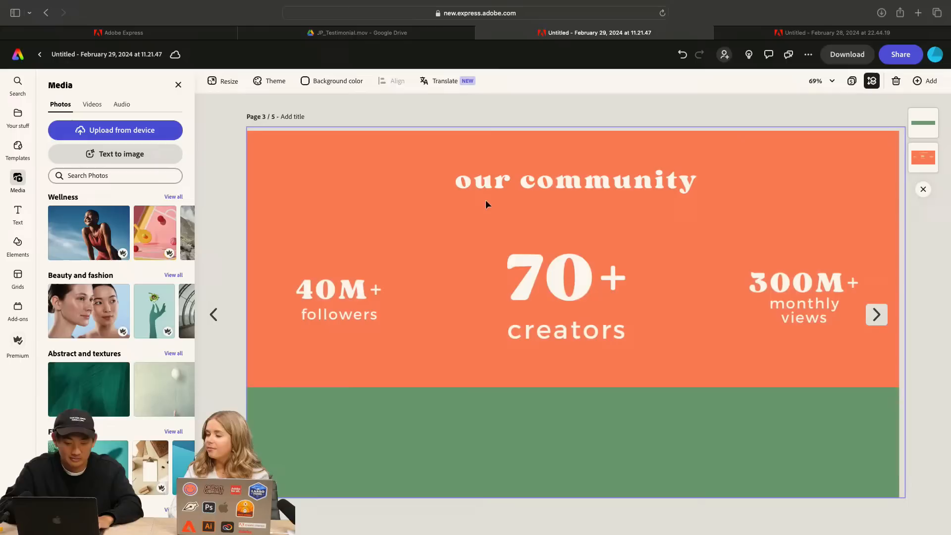
pyautogui.click(876, 315)
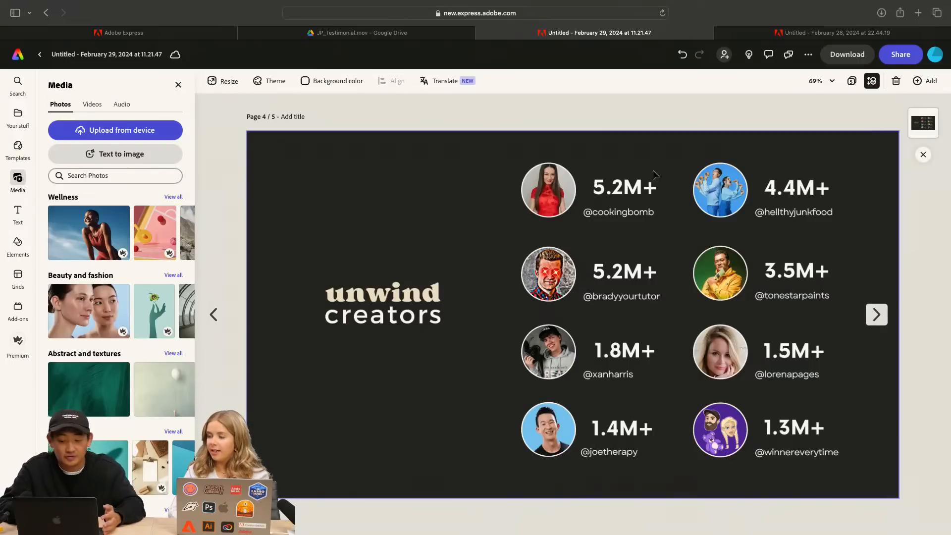
pyautogui.click(877, 315)
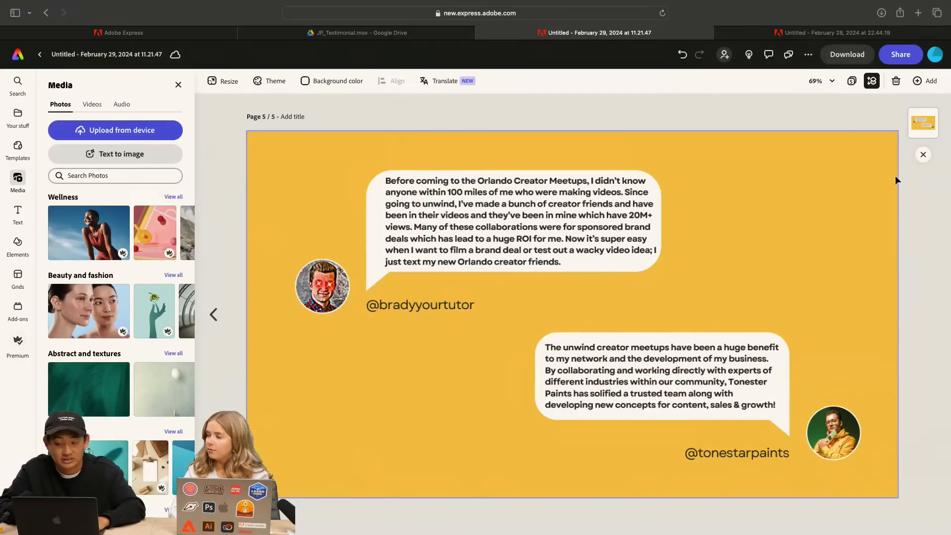
# Add another page of the same size and fill it with the uploaded retreat image ending in _6.png
pyautogui.click(914, 81)
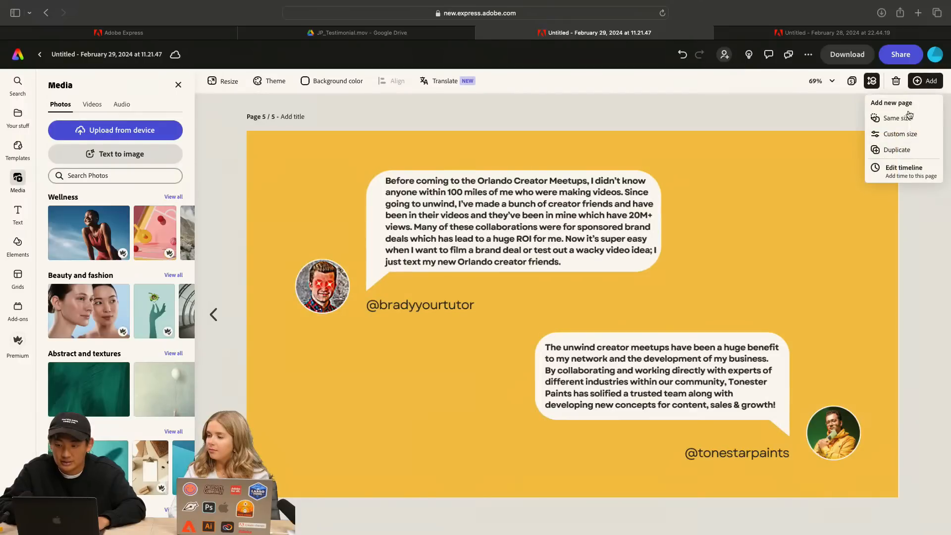
pyautogui.click(905, 118)
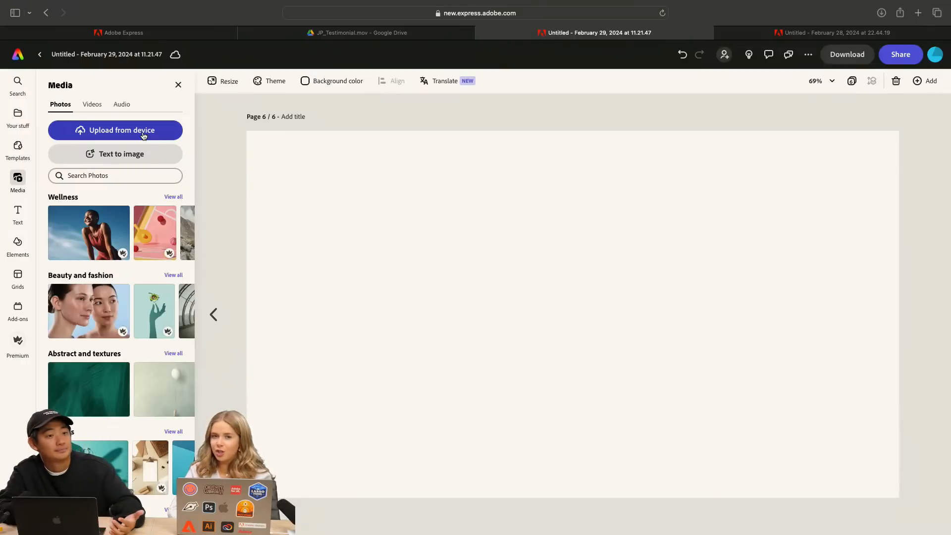
pyautogui.click(146, 137)
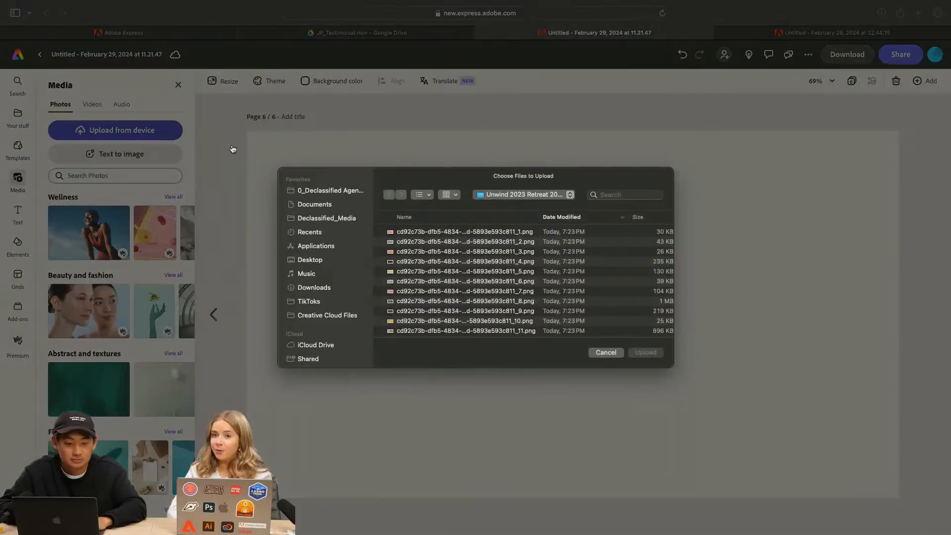
pyautogui.click(452, 281)
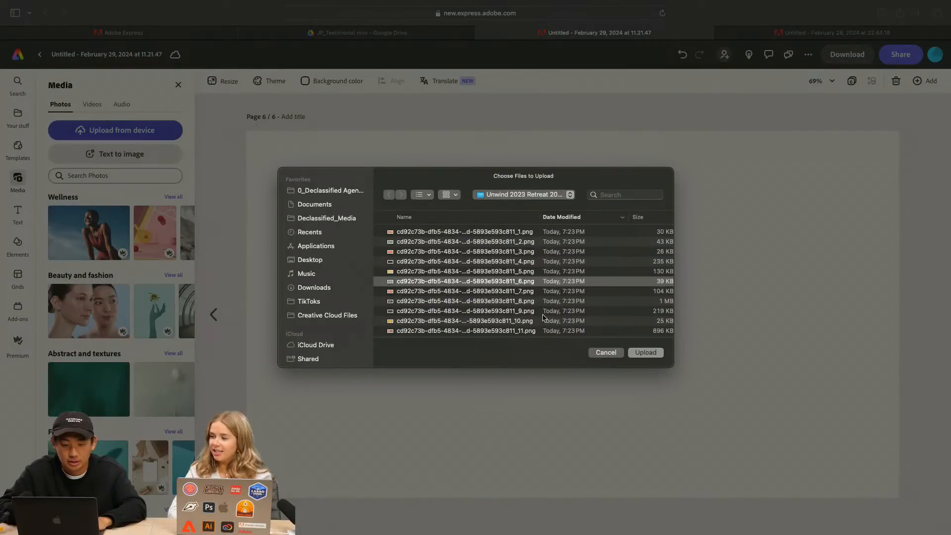
pyautogui.click(644, 352)
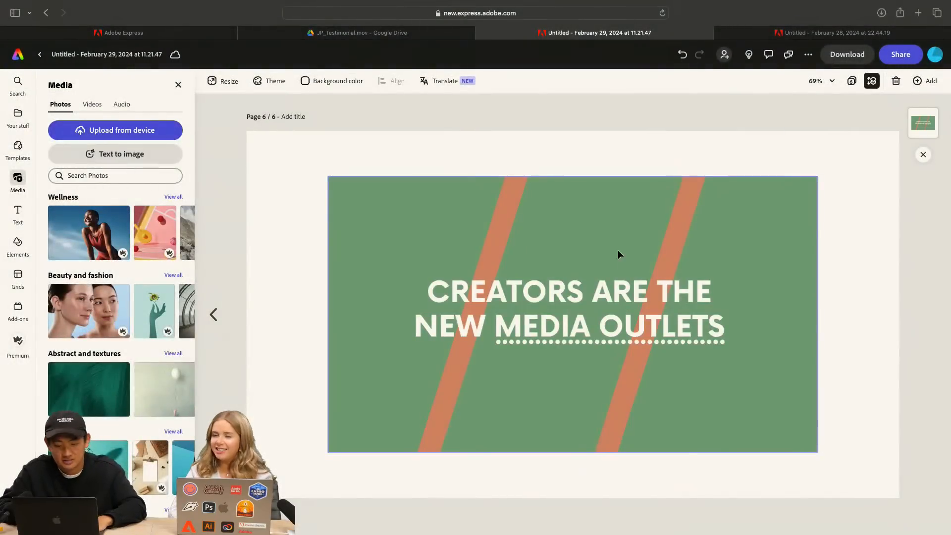
pyautogui.moveTo(555, 225); pyautogui.dragTo(535, 197)
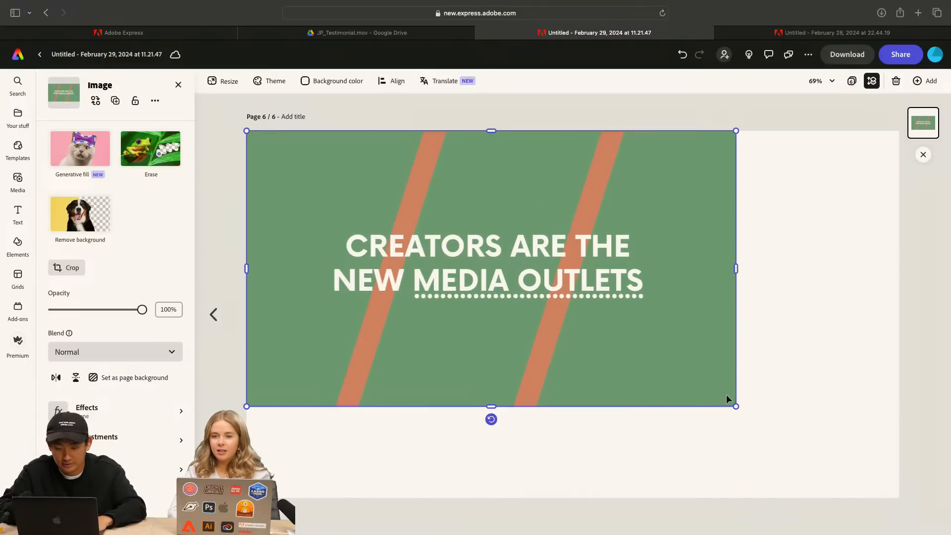
pyautogui.moveTo(735, 406); pyautogui.dragTo(902, 489)
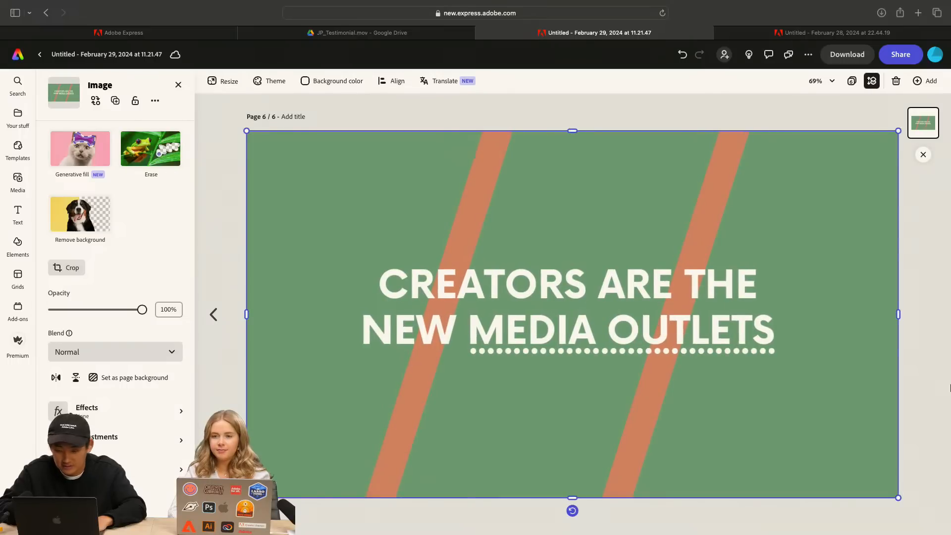
pyautogui.click(950, 388)
pyautogui.click(719, 176)
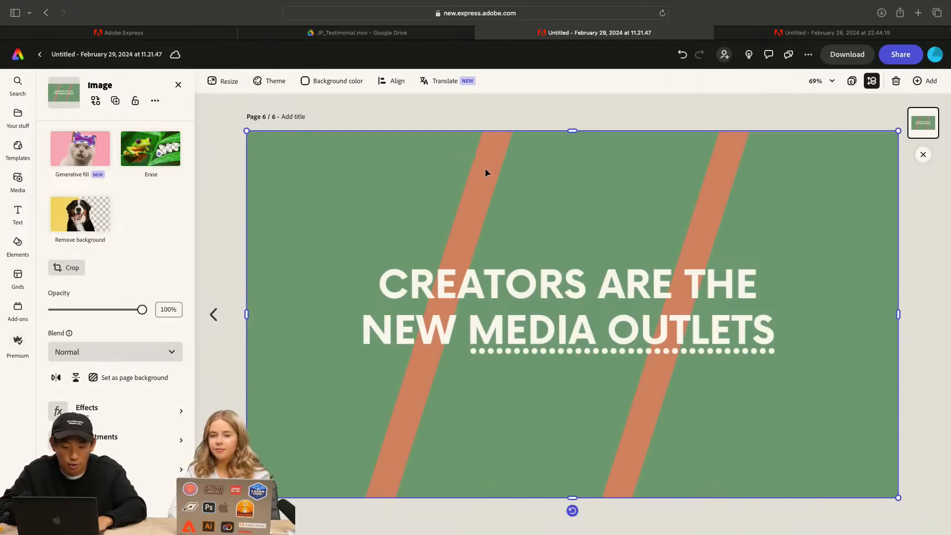
pyautogui.click(445, 113)
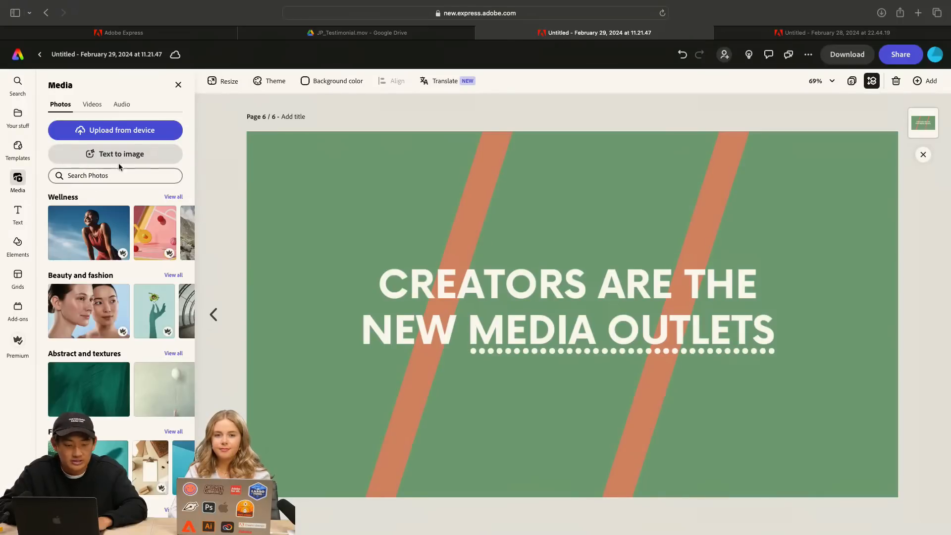
# Generate a Portrait (3:4) photo on the page from the prompt "content creators meet up" with the Neon style
pyautogui.click(141, 155)
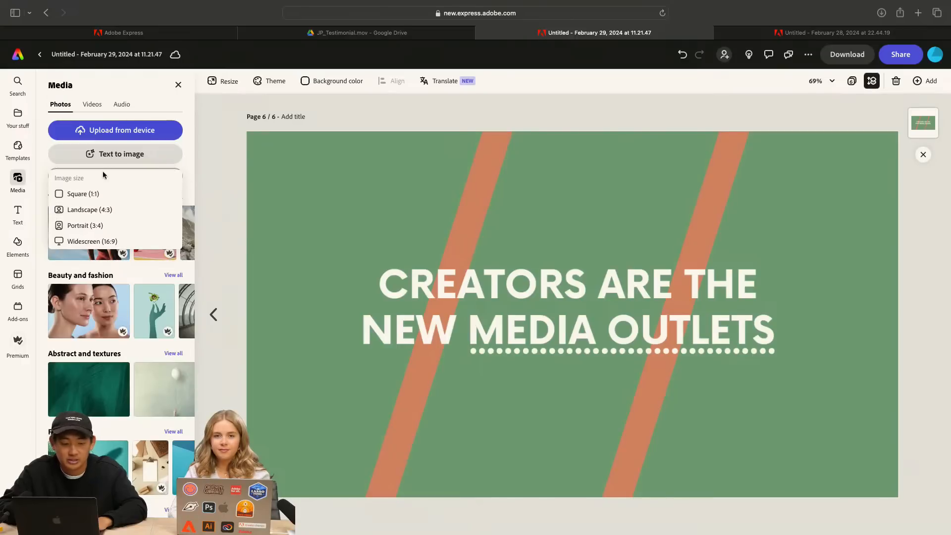
pyautogui.click(116, 225)
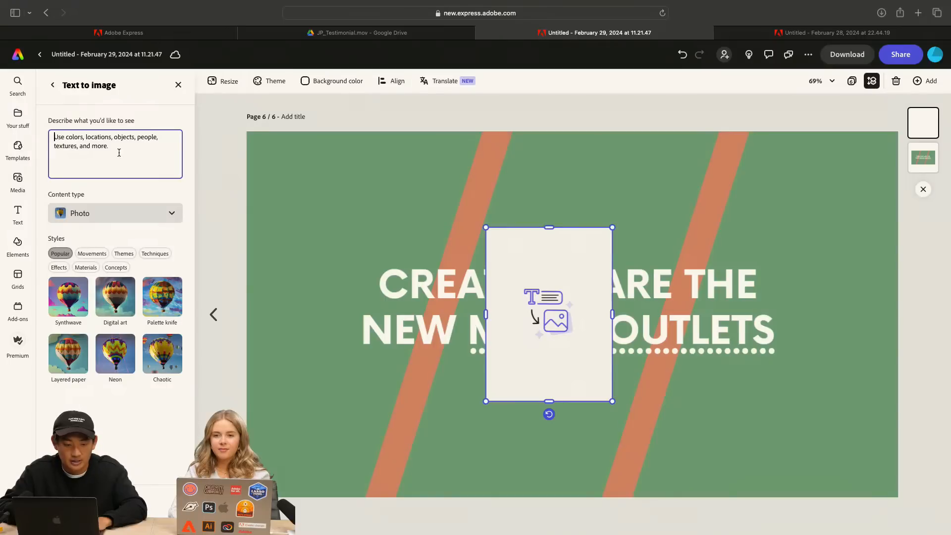
pyautogui.write('content creator')
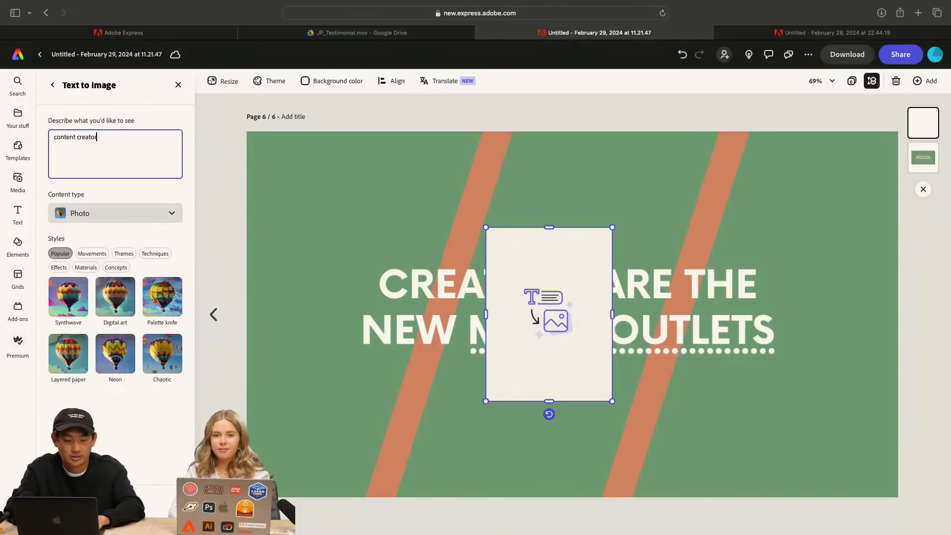
pyautogui.write('s meet up')
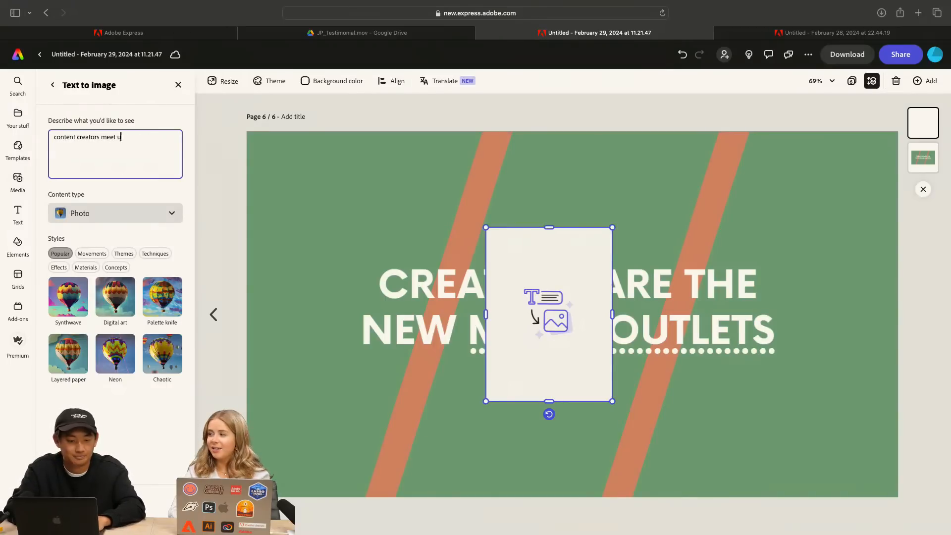
pyautogui.click(115, 353)
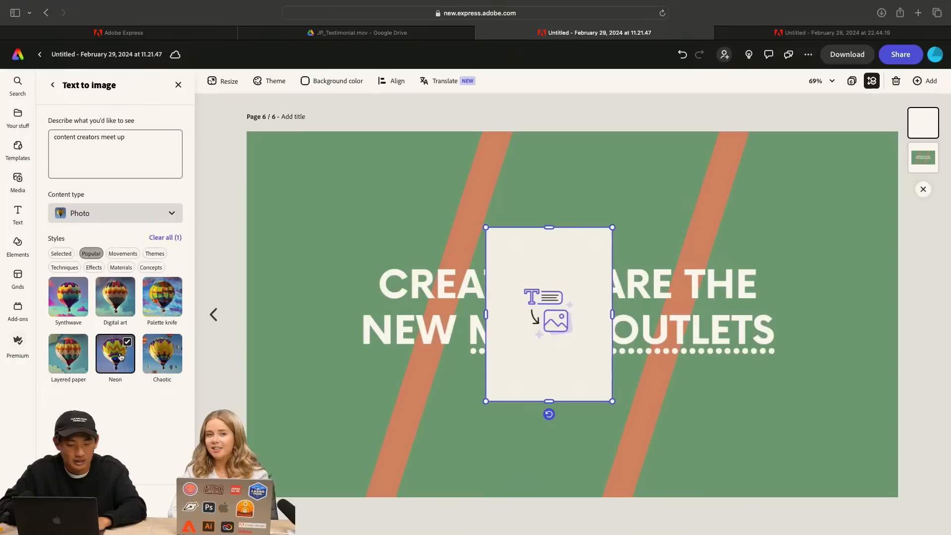
pyautogui.click(111, 220)
pyautogui.click(118, 188)
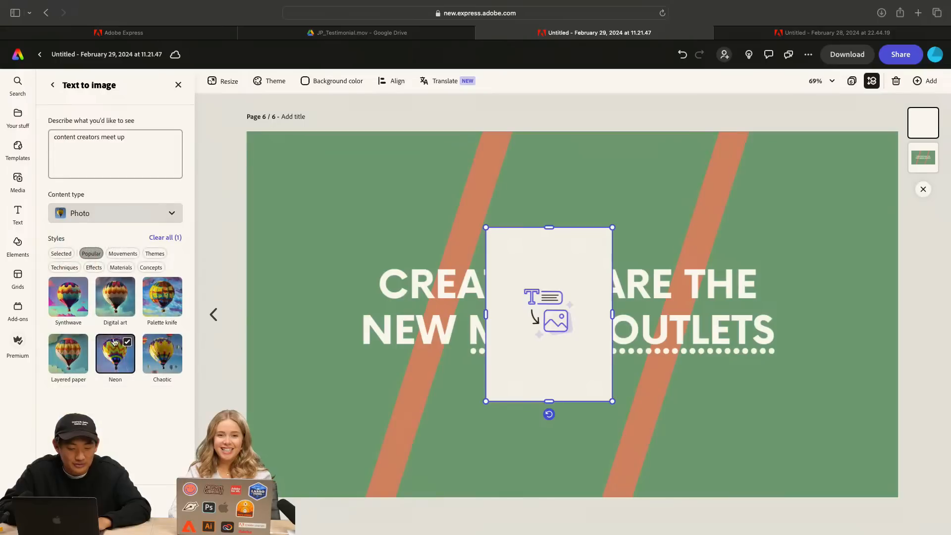
pyautogui.click(136, 508)
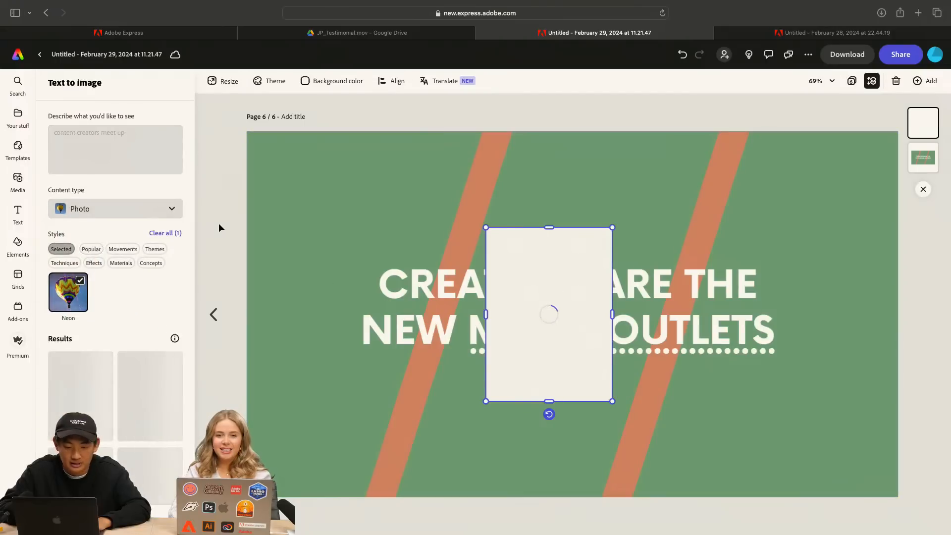
# Align the generated image with the page's upper-left corner and scale it to the full page height
pyautogui.moveTo(551, 269); pyautogui.dragTo(313, 171)
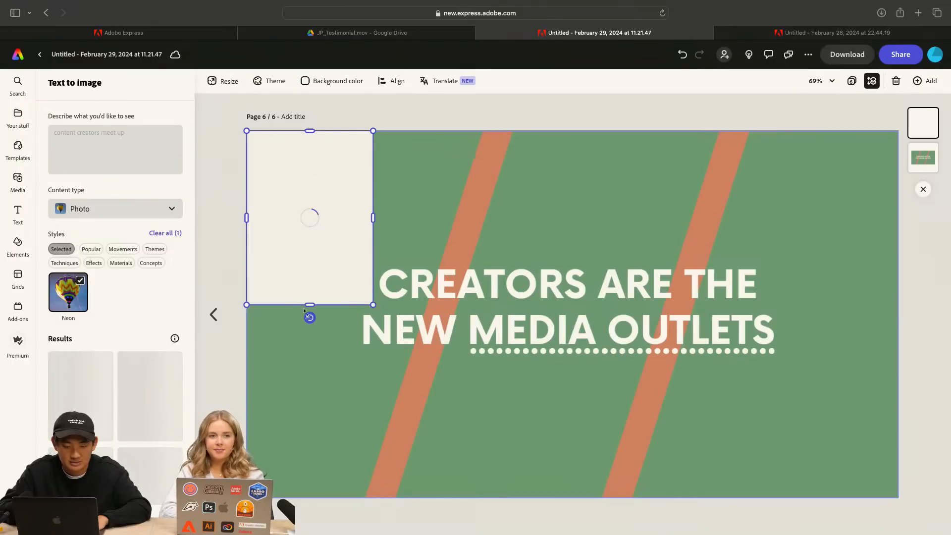
pyautogui.moveTo(310, 306); pyautogui.dragTo(310, 426)
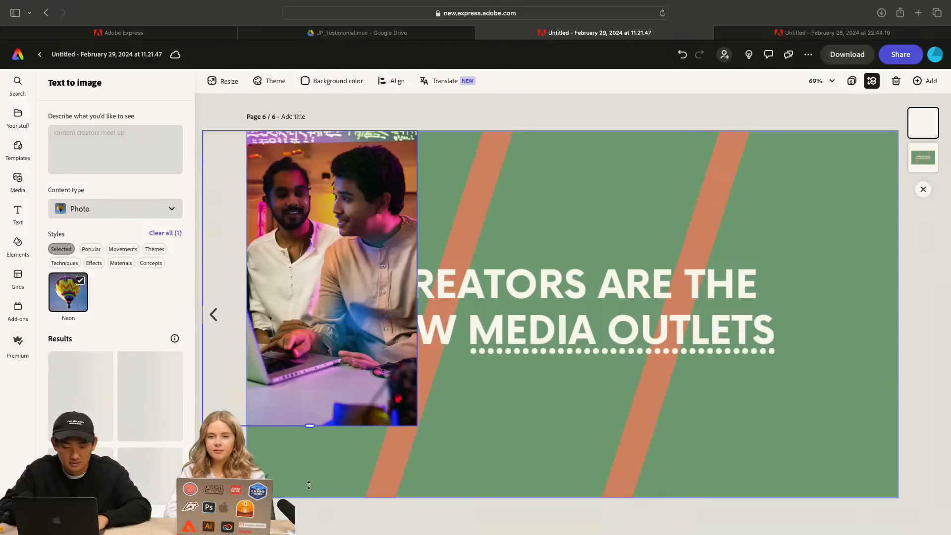
pyautogui.click(318, 310)
pyautogui.moveTo(318, 310); pyautogui.dragTo(367, 307)
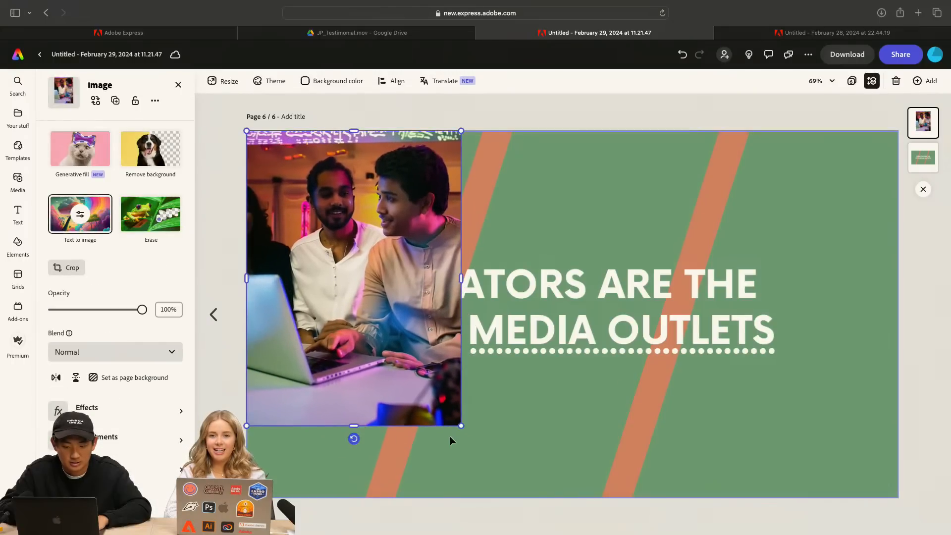
pyautogui.moveTo(459, 425); pyautogui.dragTo(520, 491)
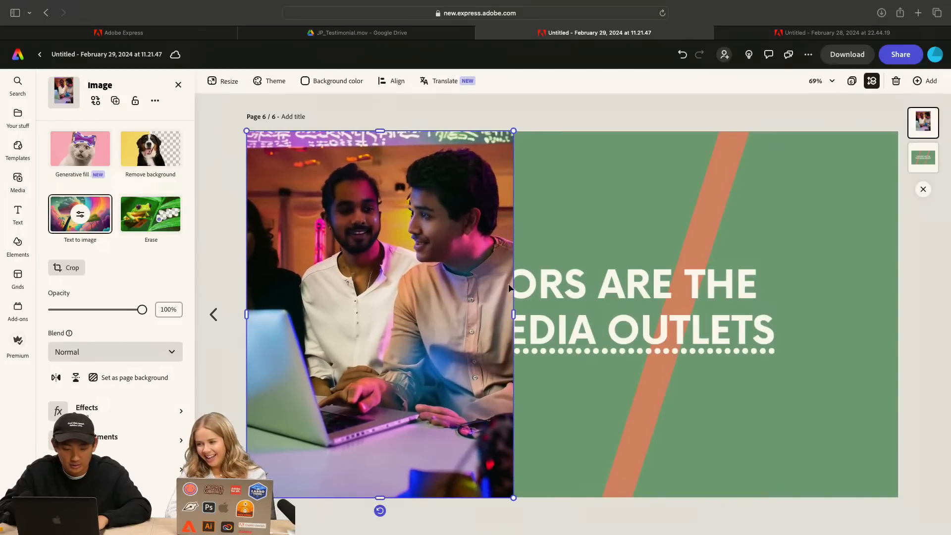
pyautogui.doubleClick(438, 315)
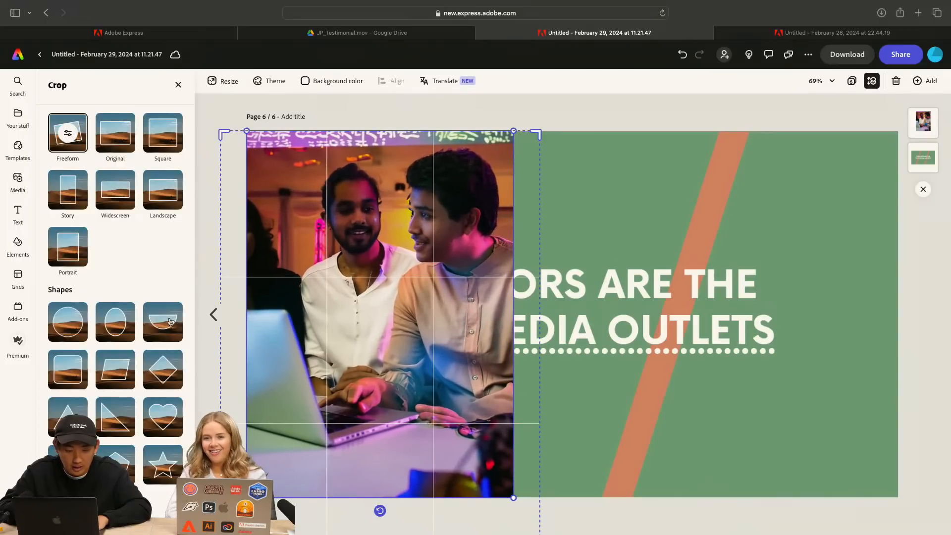
pyautogui.click(597, 109)
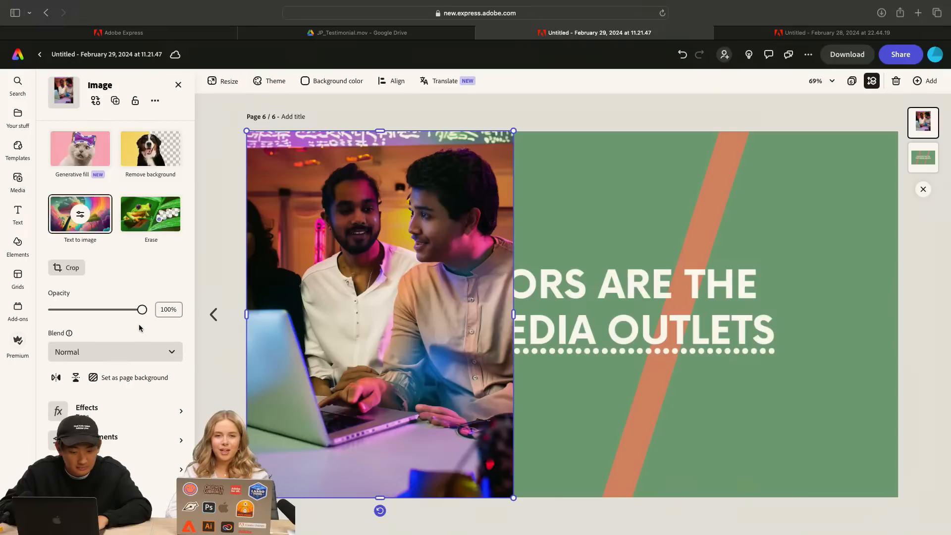
# Regenerate the image from the prompt "YouTube content creator meetup with holding cameras", keeping the Neon style
pyautogui.click(80, 213)
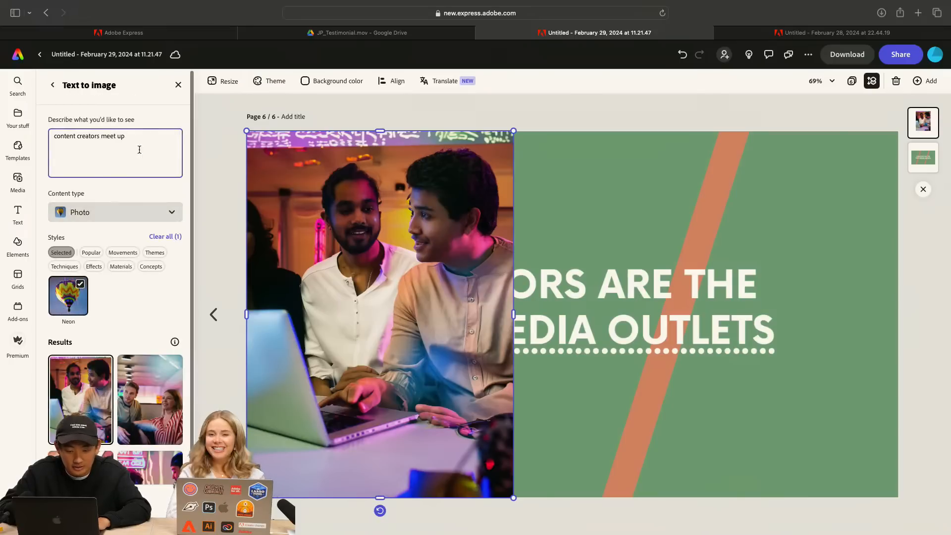
pyautogui.click(130, 135)
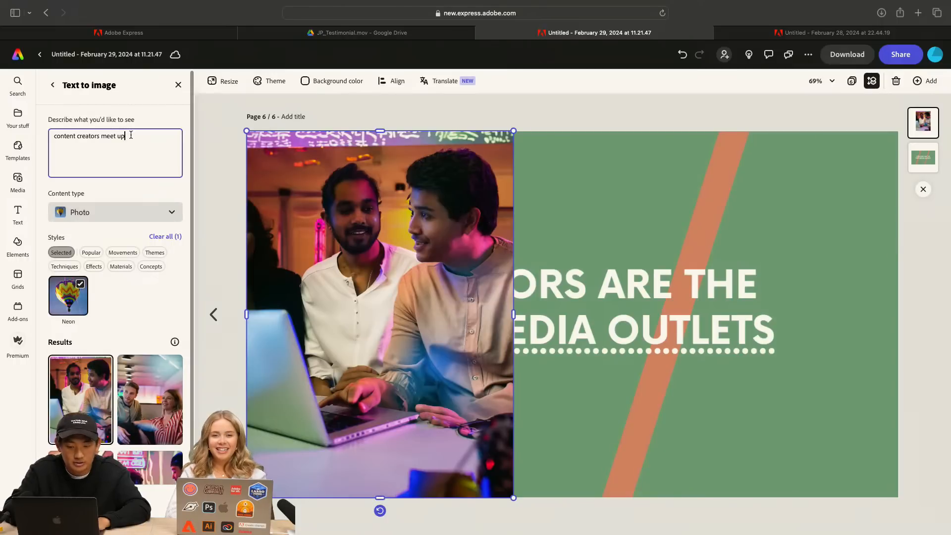
pyautogui.press('BackSpace')
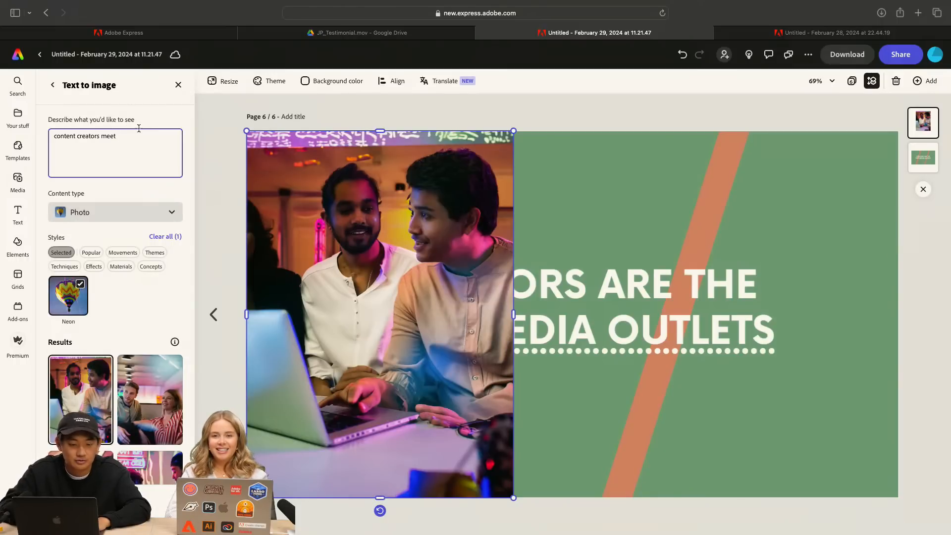
pyautogui.tripleClick(136, 133)
pyautogui.write('YouTube ')
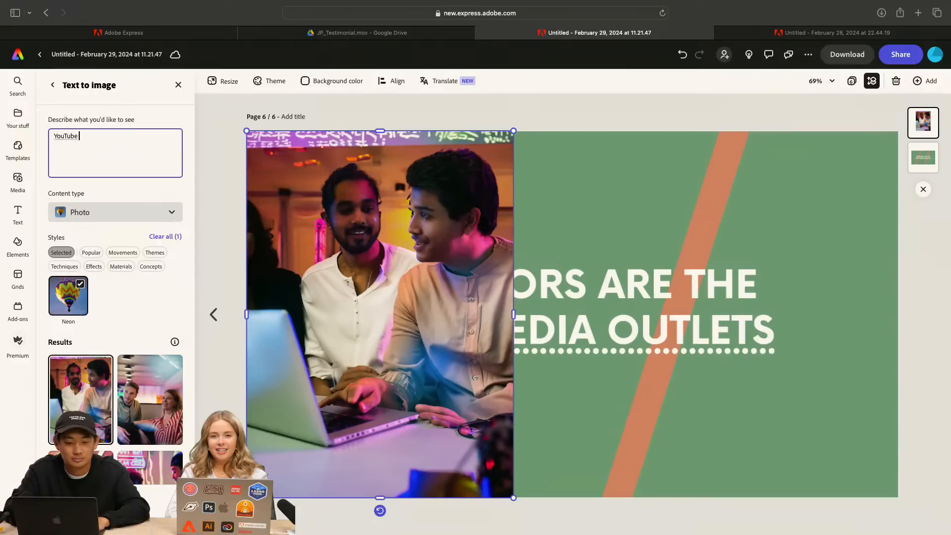
pyautogui.write('content creator meetup with holding camer')
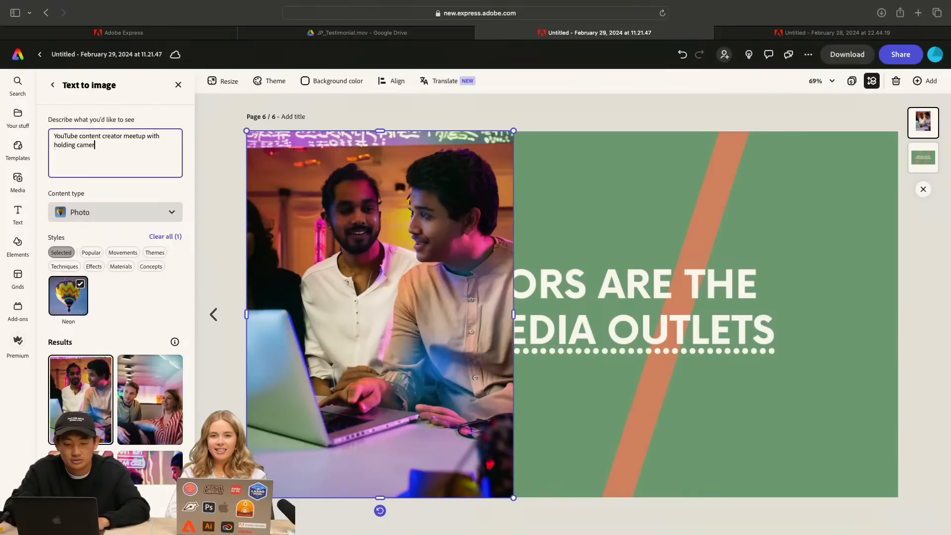
pyautogui.write('as')
pyautogui.press('Return')
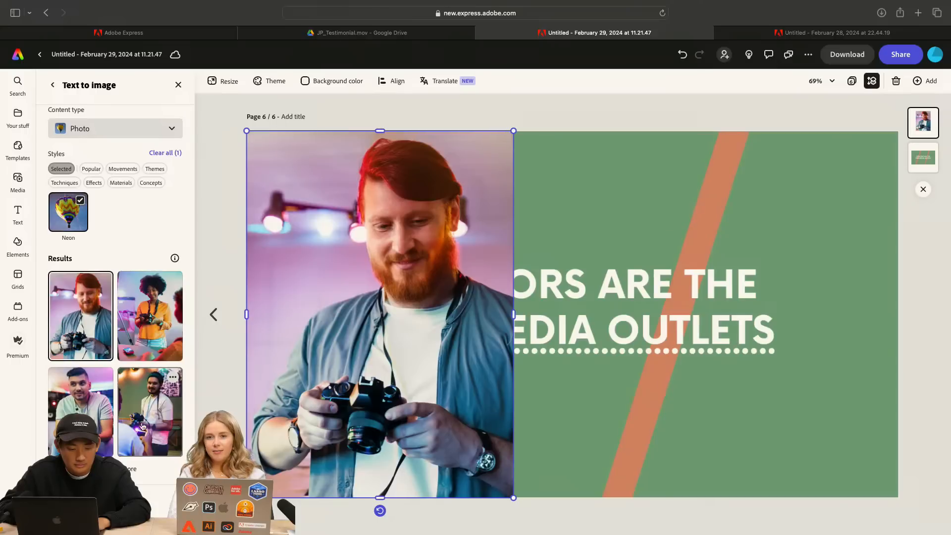
# Try several generated variations on the page, load more results, and choose the curly-haired woman in the pink top
pyautogui.click(85, 392)
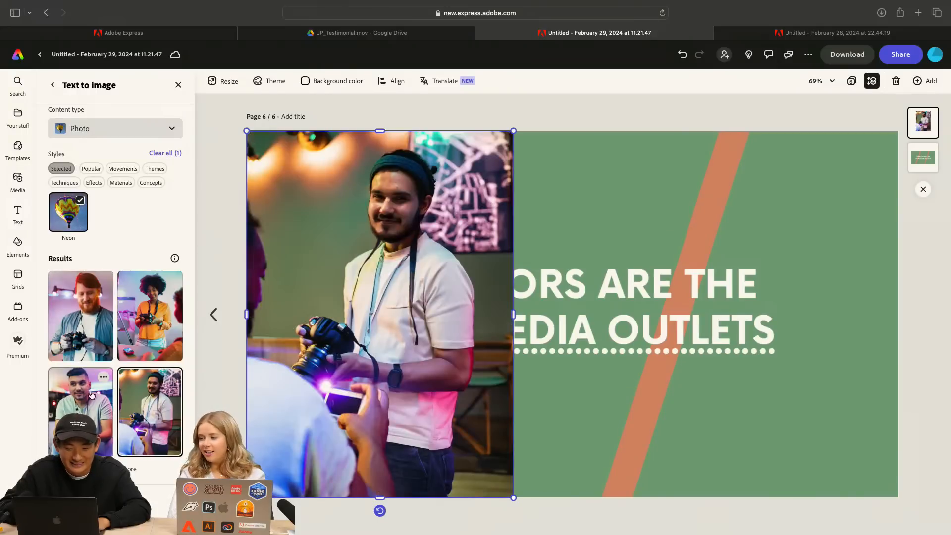
pyautogui.click(158, 340)
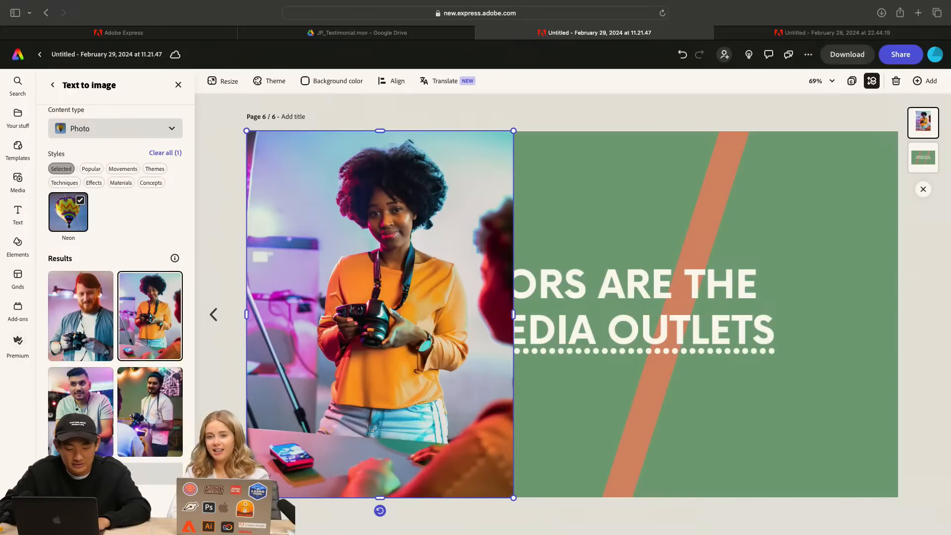
pyautogui.scroll(-2, 129, 400)
pyautogui.click(82, 379)
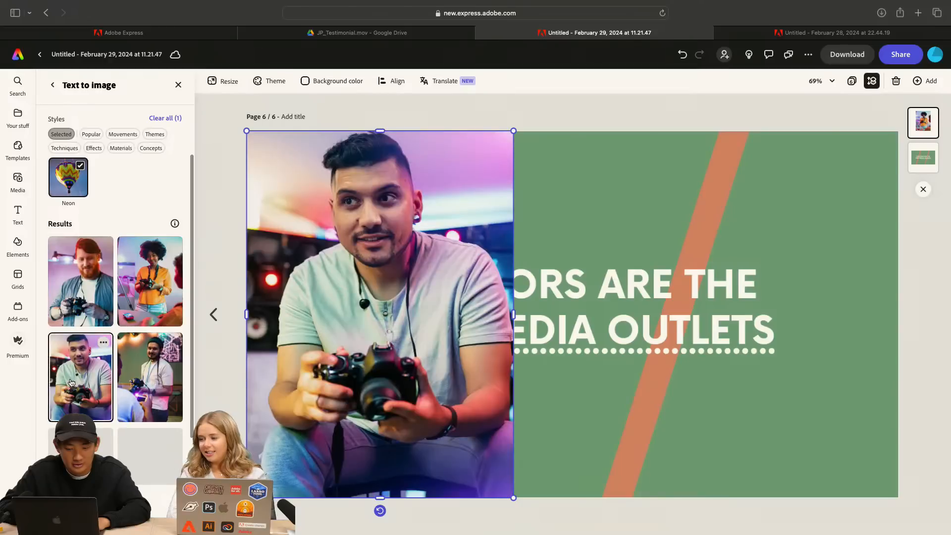
pyautogui.scroll(-3, 157, 408)
pyautogui.scroll(-3, 156, 404)
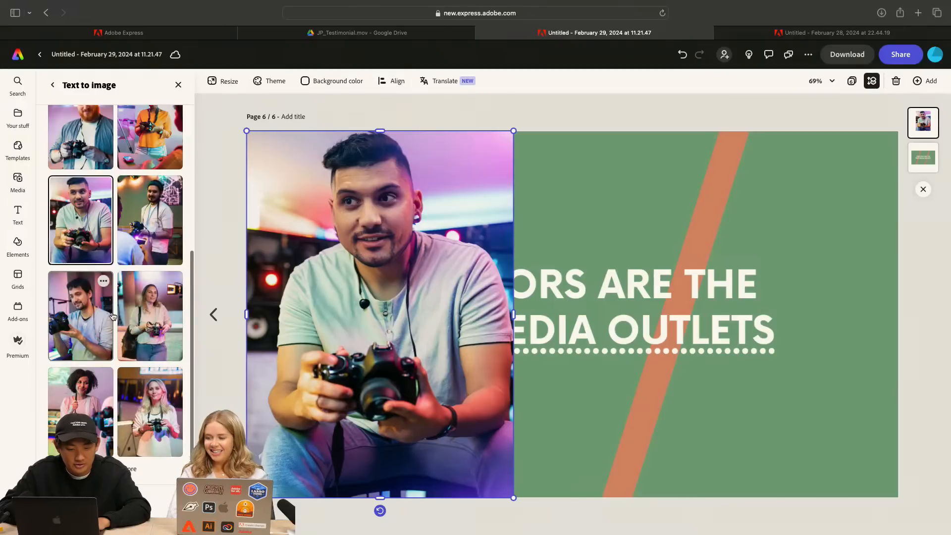
pyautogui.click(67, 324)
pyautogui.click(144, 327)
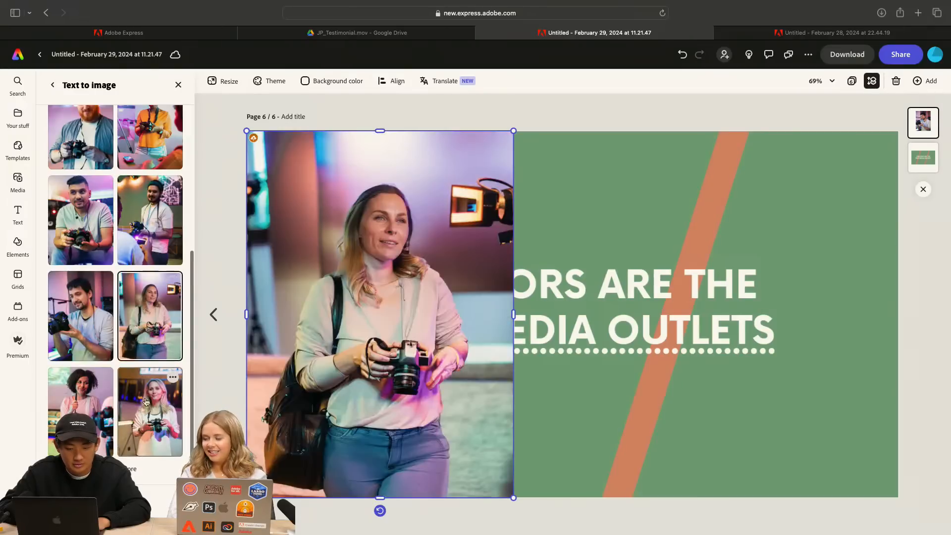
pyautogui.click(151, 436)
pyautogui.click(80, 392)
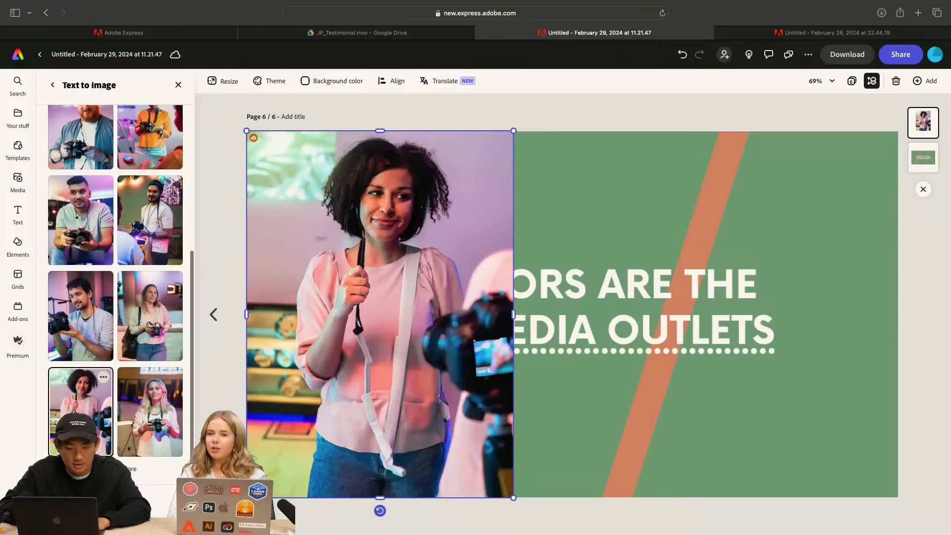
# Regenerate the photo from the prompt "YouTube content creator meetup with holding cameras in a cartoonish vibe", keeping the Photo content type and Neon style
pyautogui.scroll(3, 148, 227)
pyautogui.scroll(5, 148, 228)
pyautogui.click(116, 145)
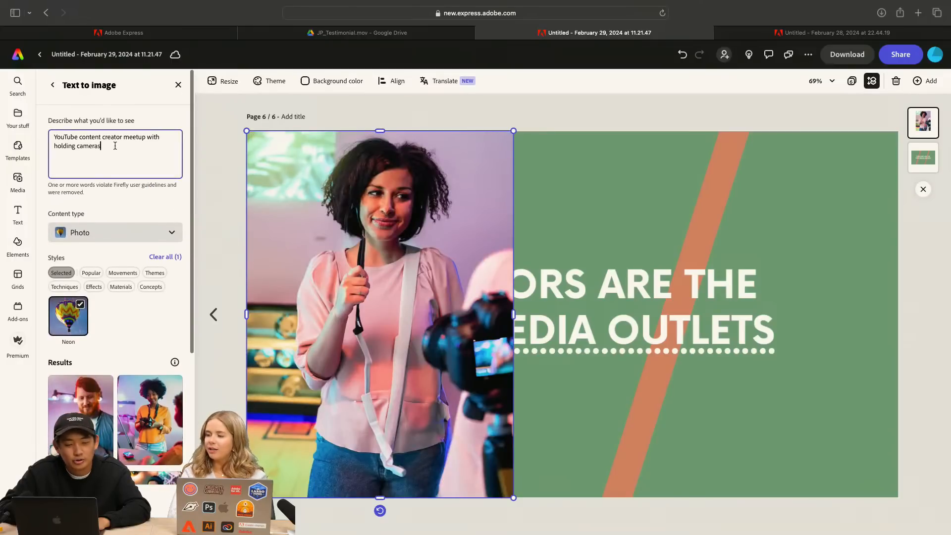
pyautogui.write('in a ca')
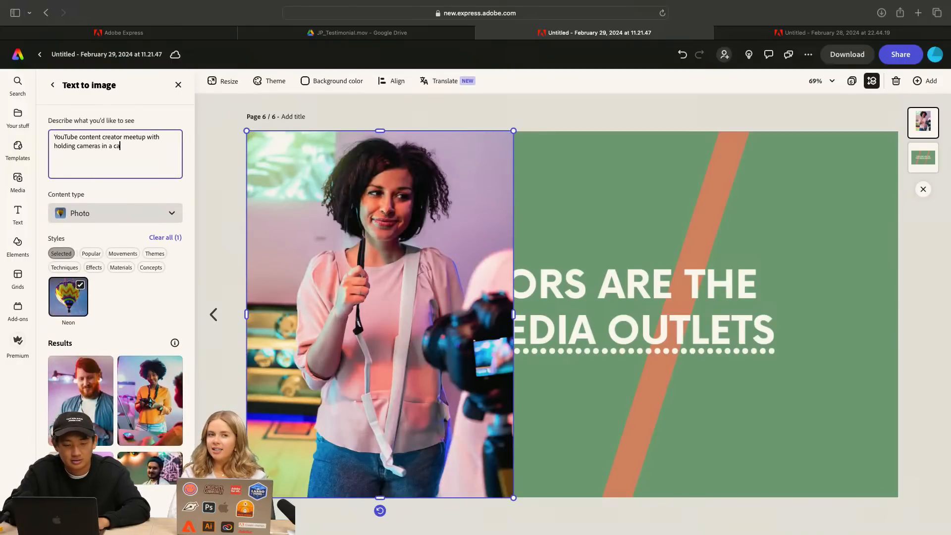
pyautogui.write('rtoonish')
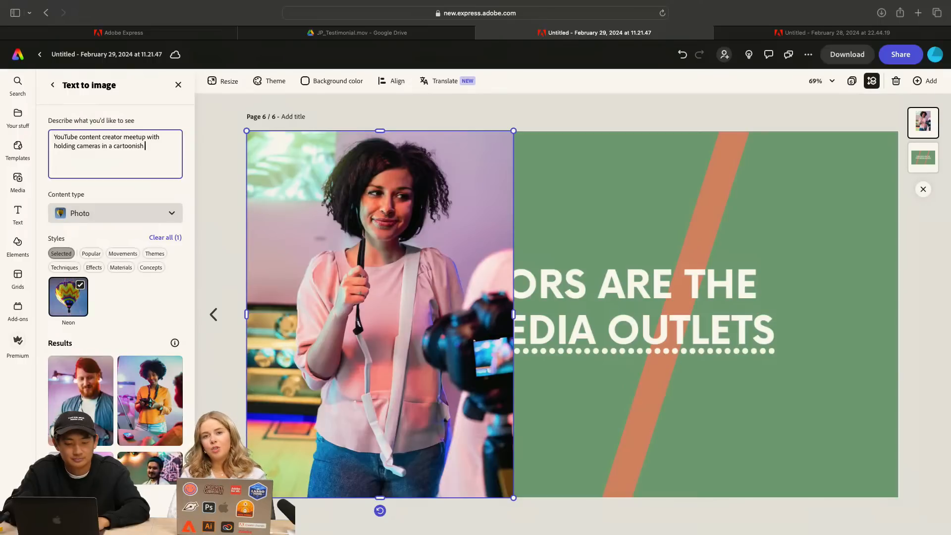
pyautogui.write(' vibe')
pyautogui.press('Return')
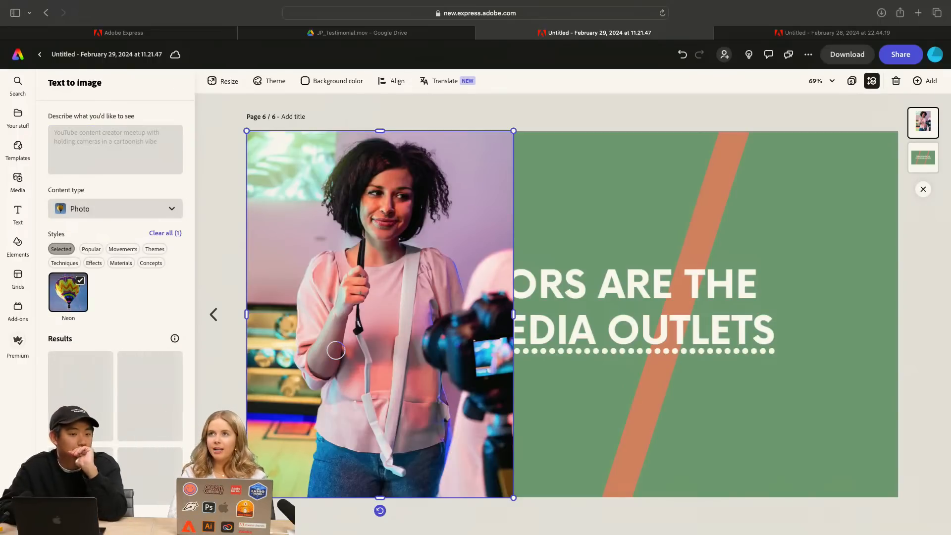
pyautogui.click(89, 208)
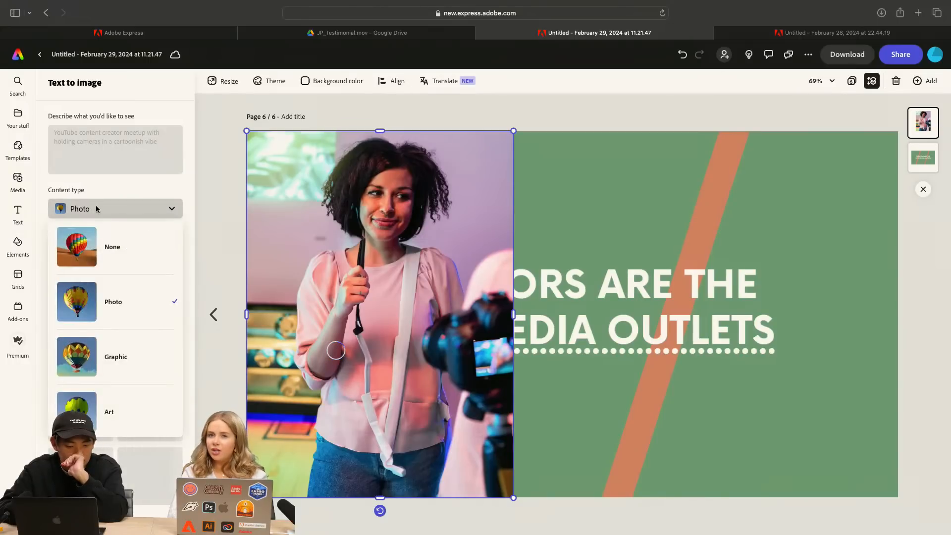
pyautogui.click(97, 208)
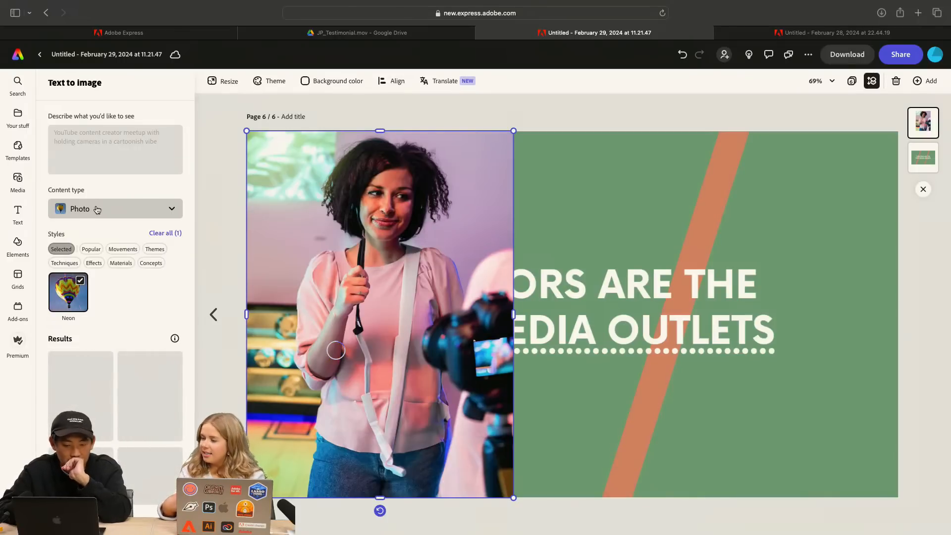
# Try the first cartoon variations on the page and load more results
pyautogui.scroll(-1, 181, 189)
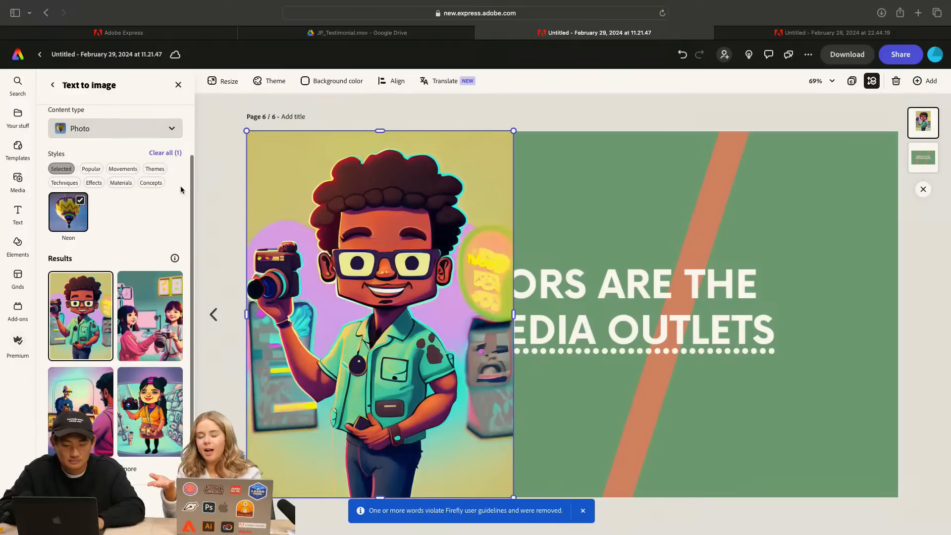
pyautogui.click(171, 376)
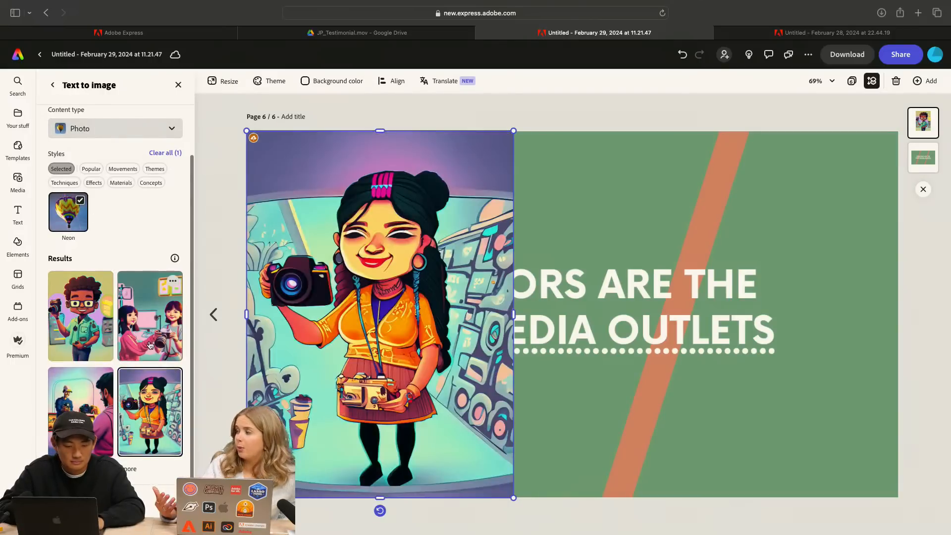
pyautogui.click(149, 330)
pyautogui.click(80, 397)
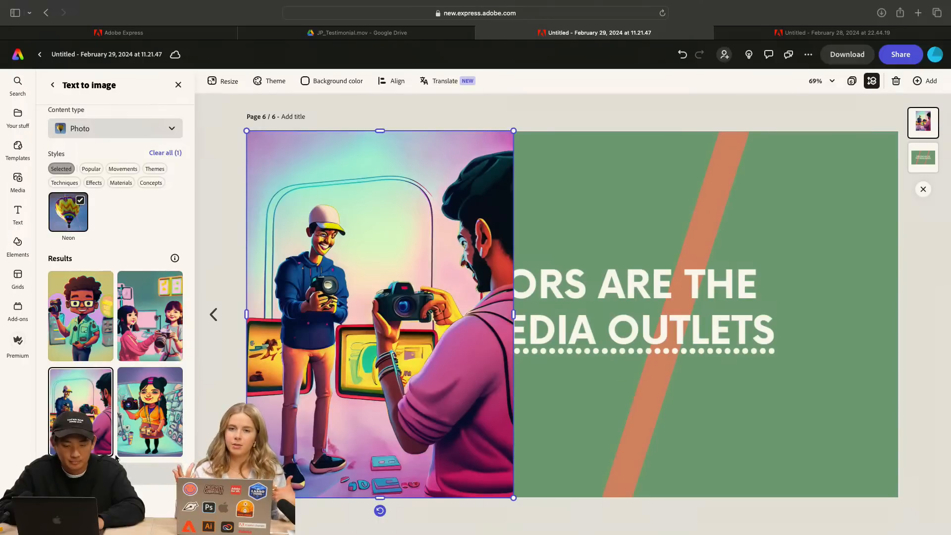
pyautogui.scroll(-5, 128, 394)
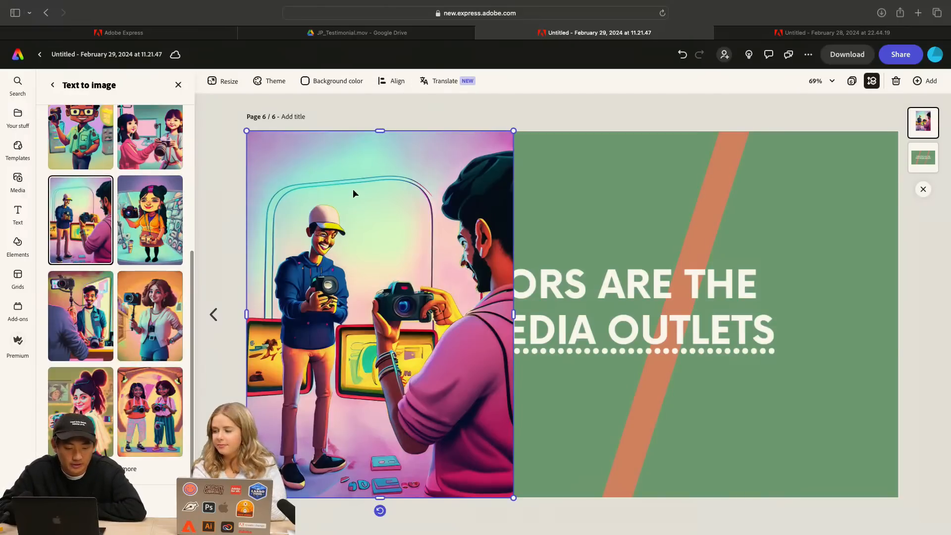
# Compare the additional cartoon variations on the page and choose the smiling man in the teal jacket with the stick-mounted camera
pyautogui.click(86, 304)
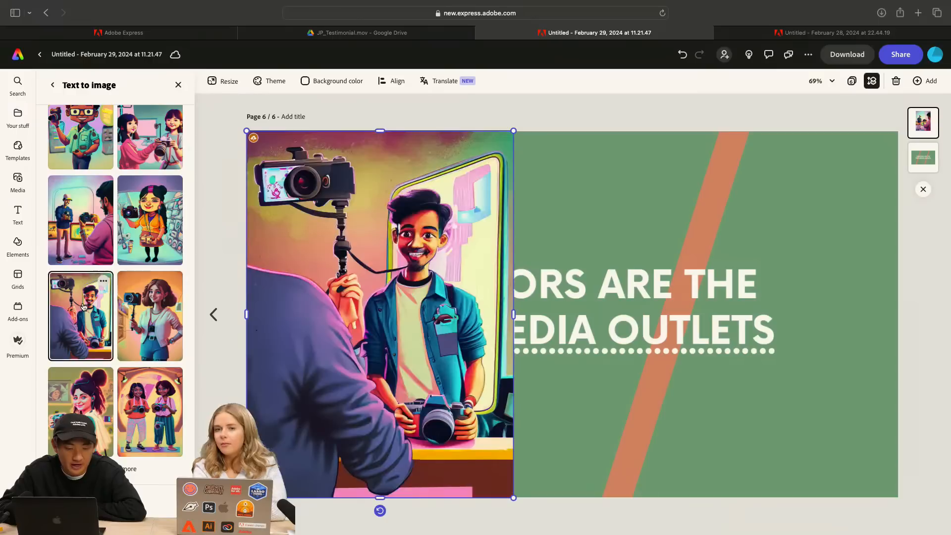
pyautogui.click(157, 318)
pyautogui.click(141, 396)
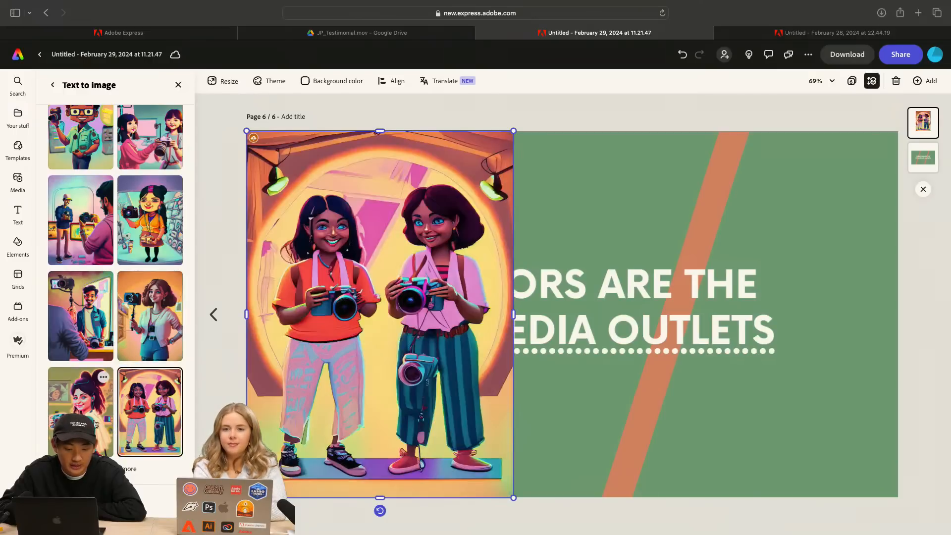
pyautogui.click(87, 391)
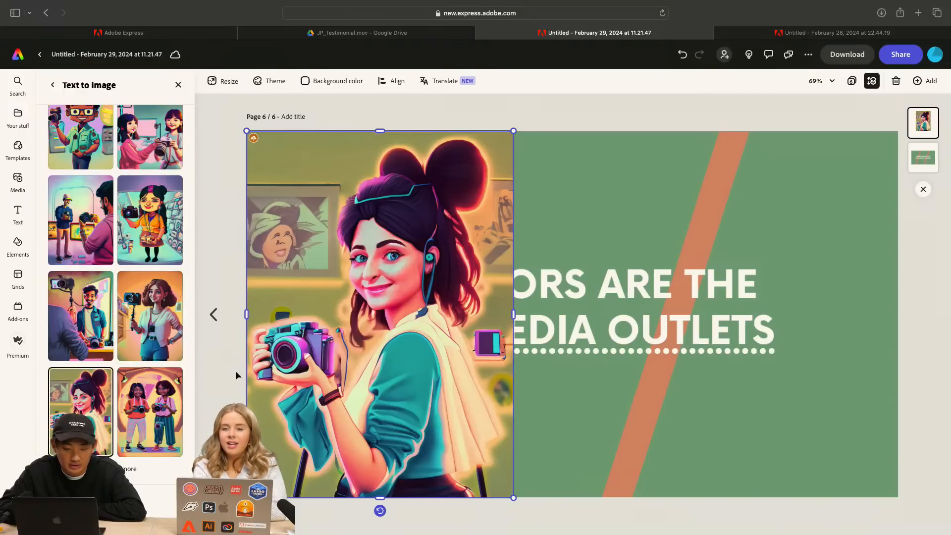
pyautogui.click(140, 426)
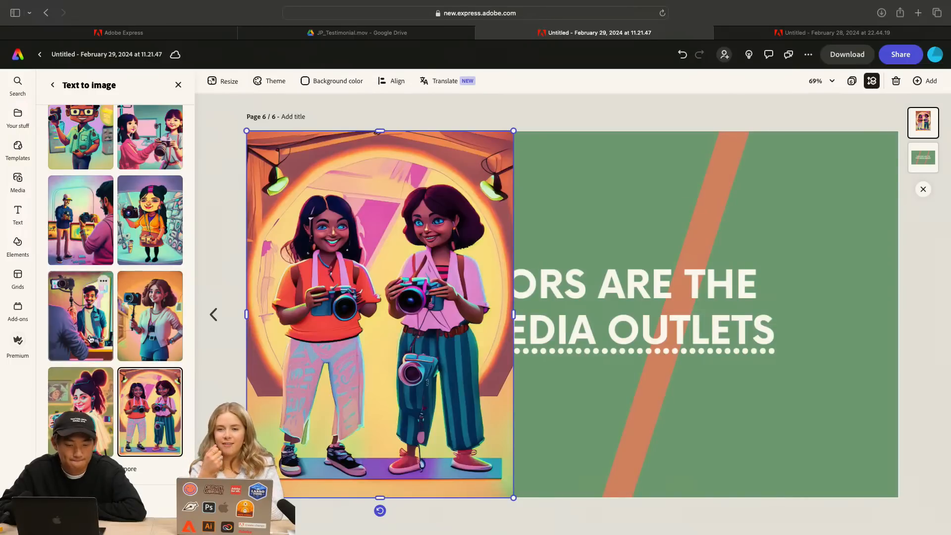
pyautogui.click(83, 320)
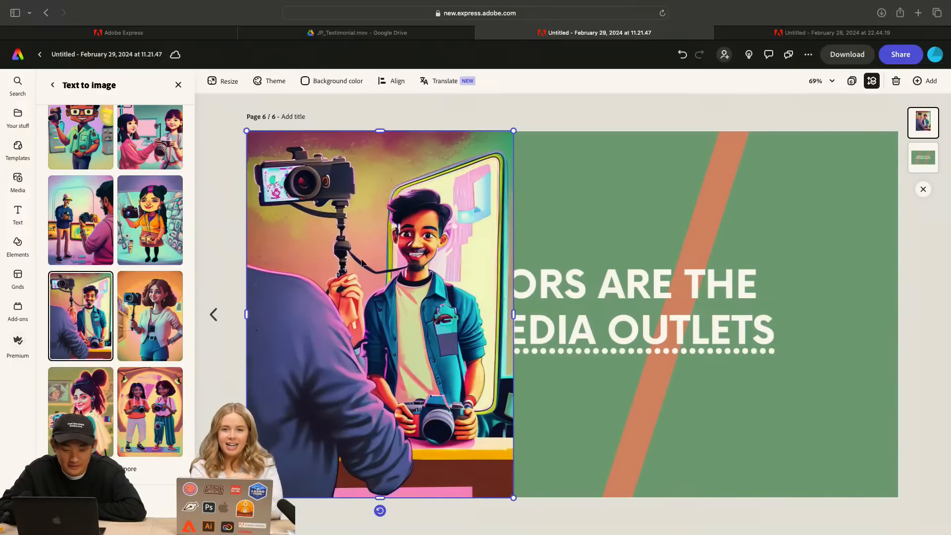
# Bring the green "Creators are the new media outlets" image in front of the generated image, keeping it at 100% opacity
pyautogui.click(572, 214)
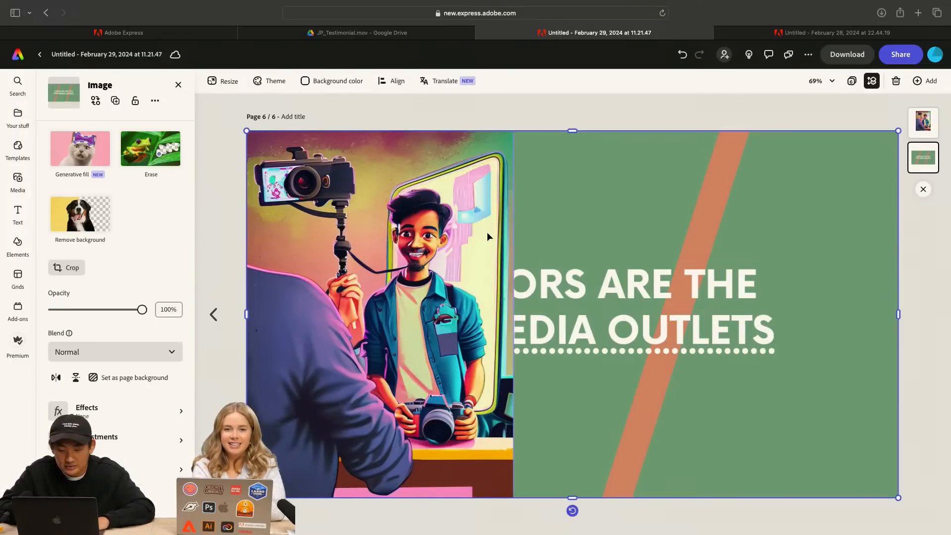
pyautogui.click(480, 235)
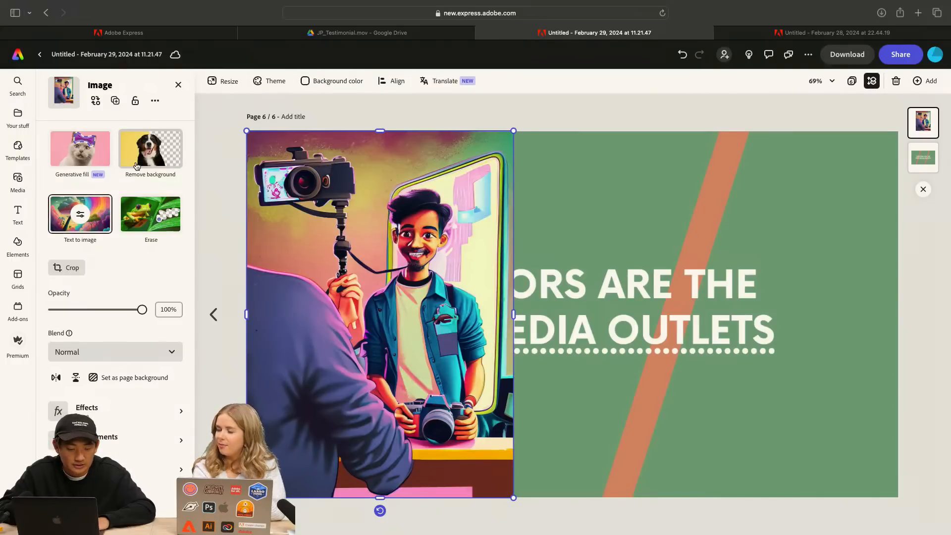
pyautogui.moveTo(142, 310)
pyautogui.mouseDown()
pyautogui.moveTo(58, 320)
pyautogui.moveTo(142, 313)
pyautogui.mouseUp()
pyautogui.click(601, 198)
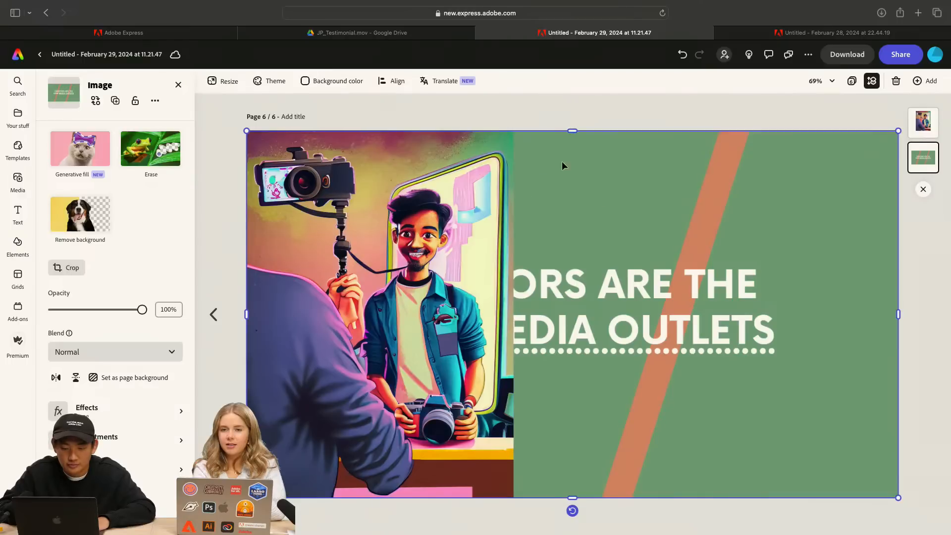
pyautogui.moveTo(923, 157); pyautogui.dragTo(924, 122)
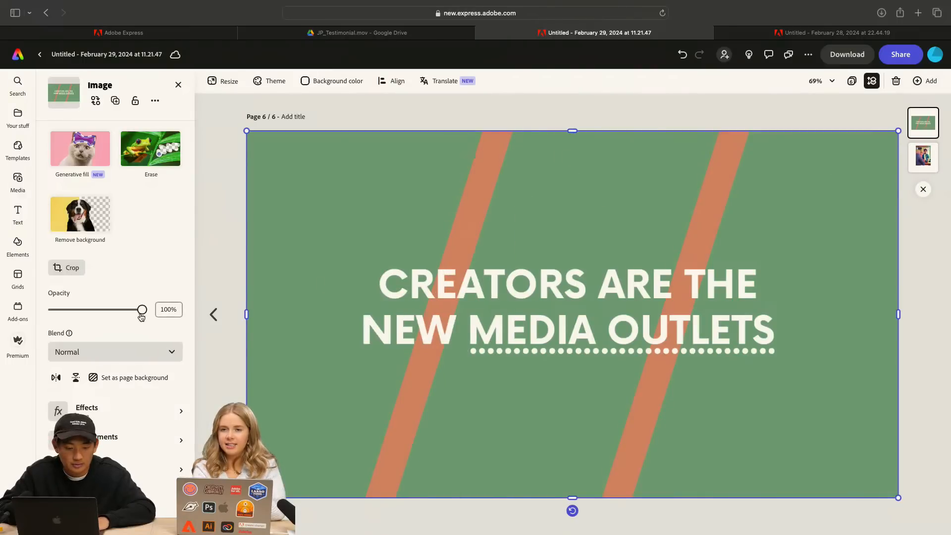
pyautogui.moveTo(142, 317)
pyautogui.mouseDown()
pyautogui.moveTo(109, 314)
pyautogui.moveTo(155, 316)
pyautogui.mouseUp()
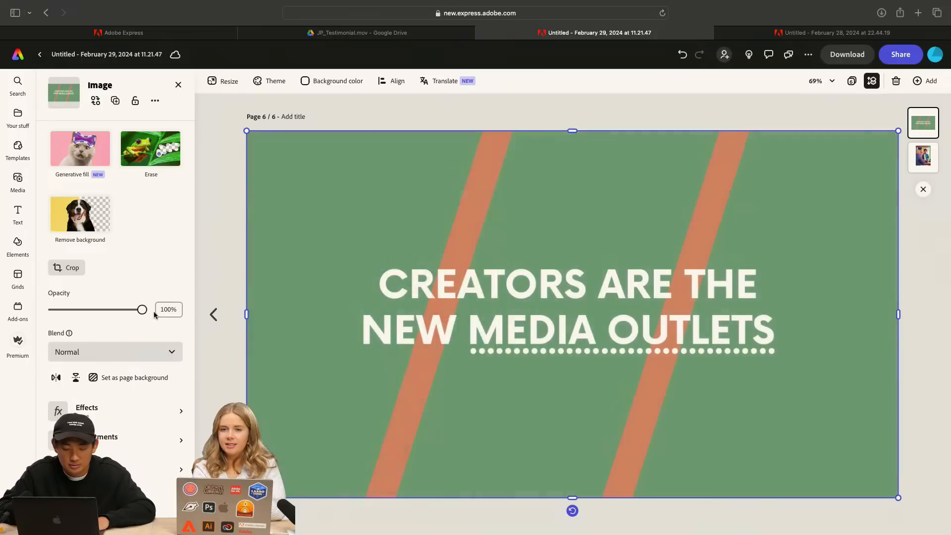
# Move the green title image down to expose the page and set the page's background color to black
pyautogui.moveTo(405, 210); pyautogui.dragTo(423, 380)
pyautogui.click(610, 199)
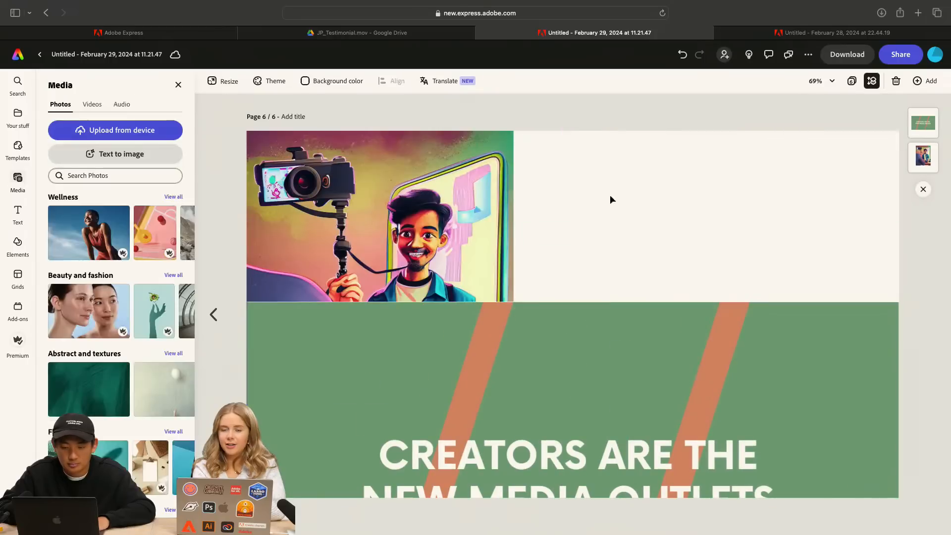
pyautogui.click(333, 82)
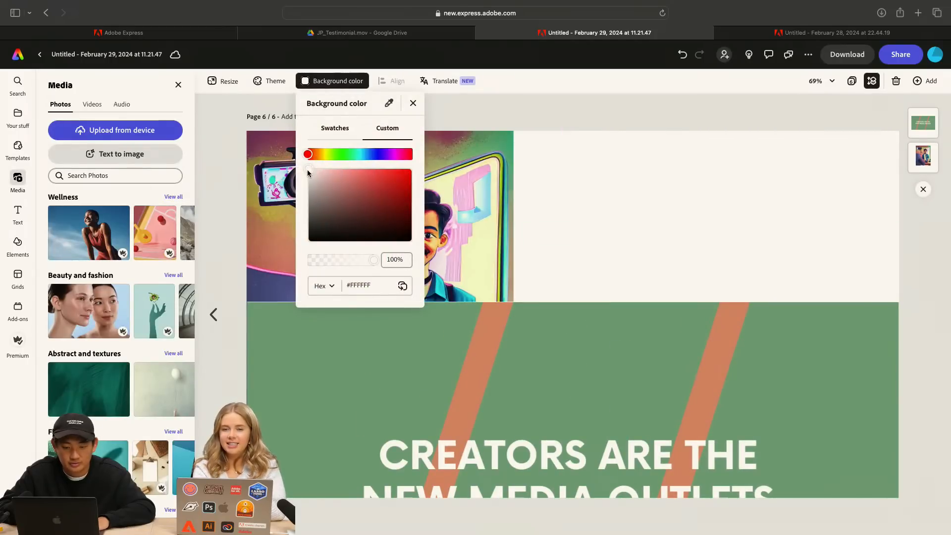
pyautogui.moveTo(307, 169); pyautogui.dragTo(300, 261)
pyautogui.click(623, 95)
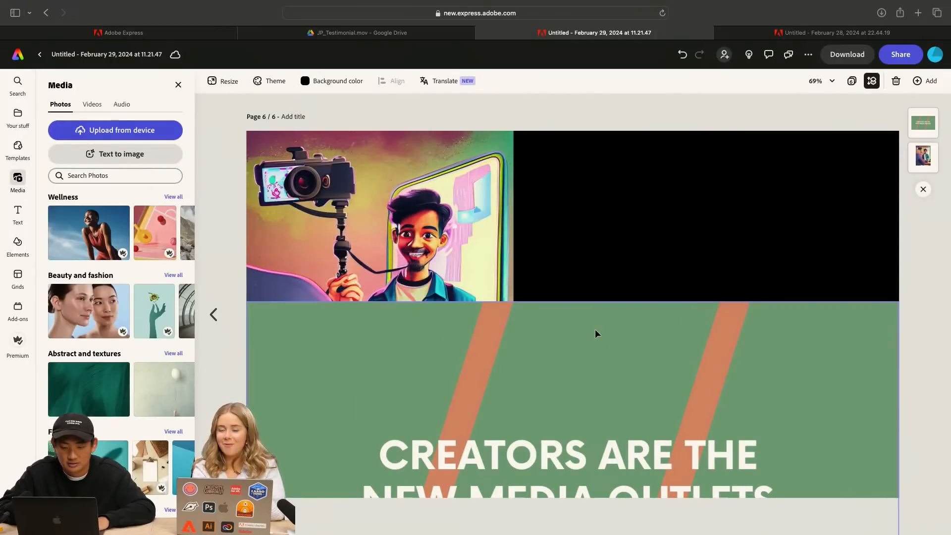
# Move the green title image back over the full page and lower its opacity to 88%
pyautogui.moveTo(596, 330); pyautogui.dragTo(615, 183)
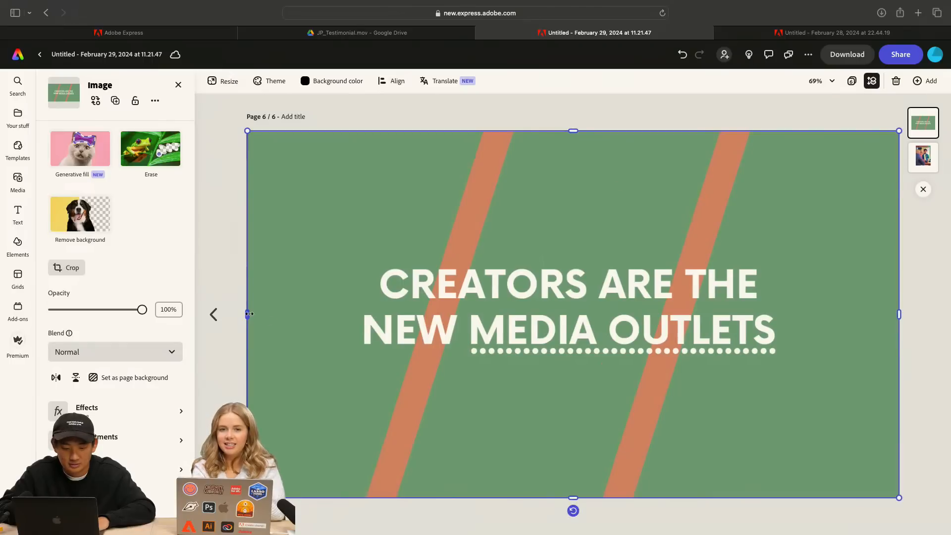
pyautogui.moveTo(249, 313); pyautogui.dragTo(248, 313)
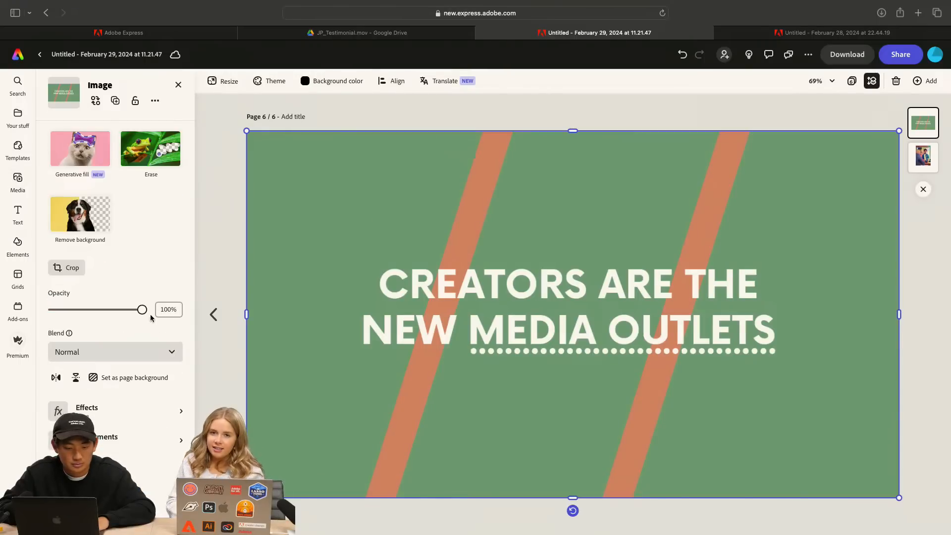
pyautogui.moveTo(147, 315); pyautogui.dragTo(136, 317)
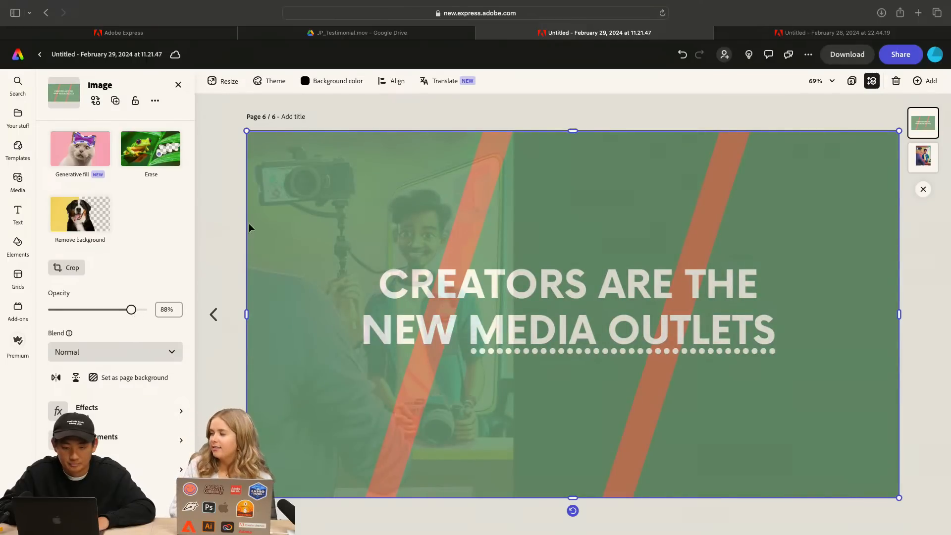
pyautogui.hotkey('ctrl', 'Up')
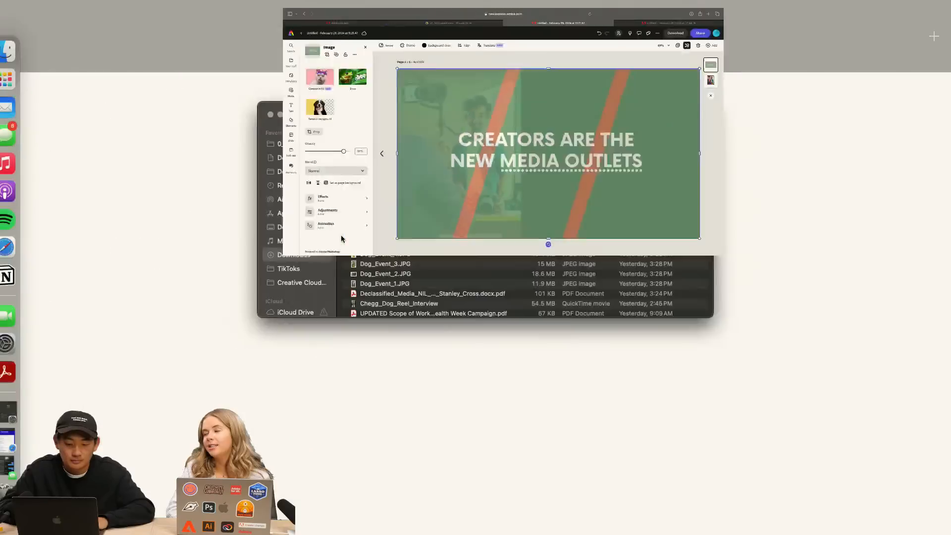
pyautogui.click(392, 169)
pyautogui.hotkey('ctrl', 'Right')
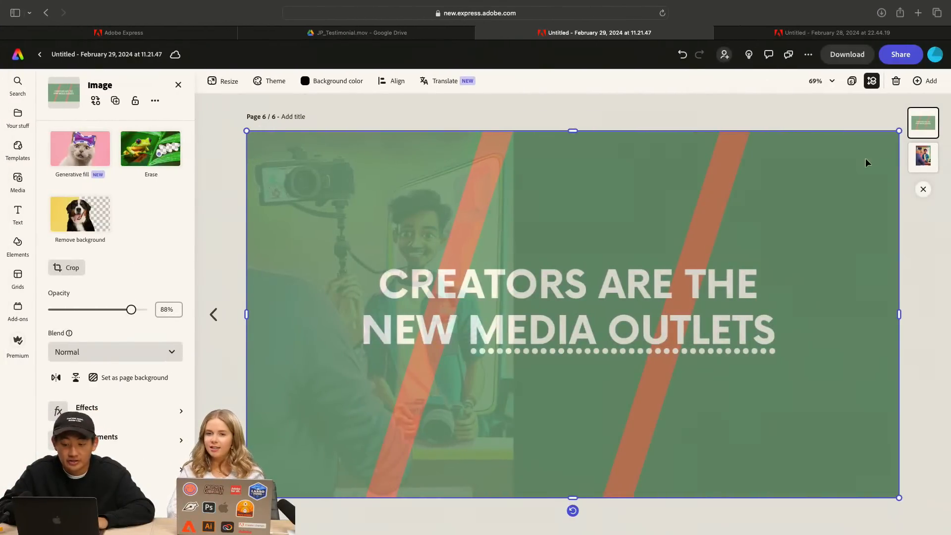
# Narrow the generated image from its right side so that it ends beneath the upper part of the first orange stripe
pyautogui.click(935, 151)
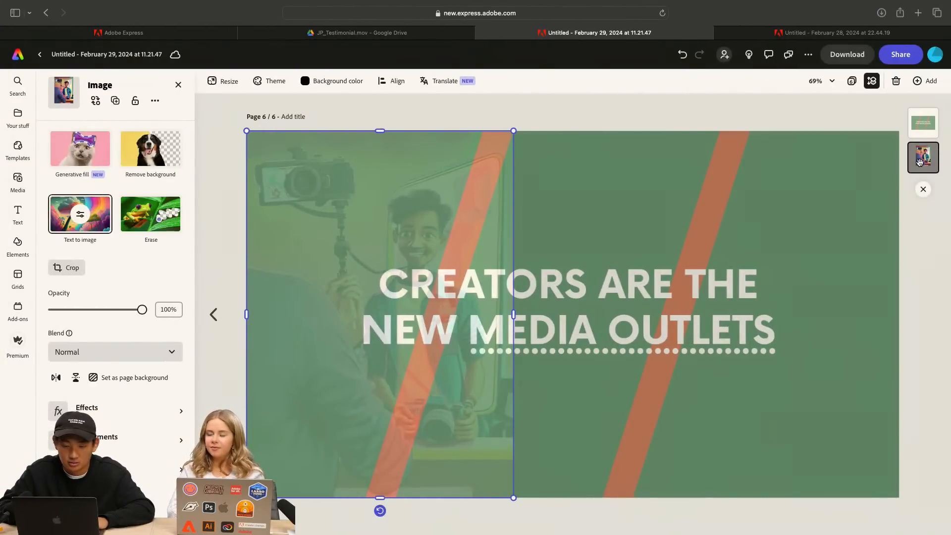
pyautogui.moveTo(514, 312); pyautogui.dragTo(493, 325)
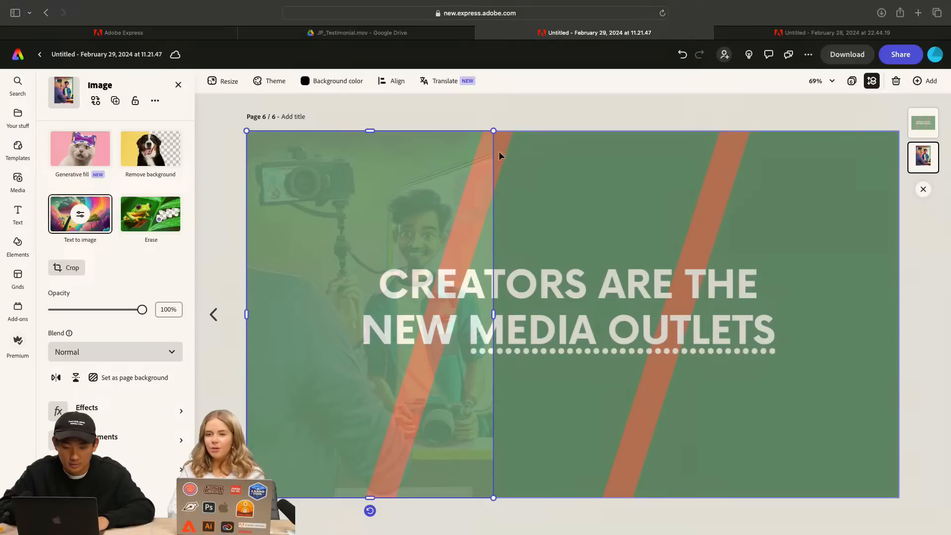
pyautogui.click(508, 121)
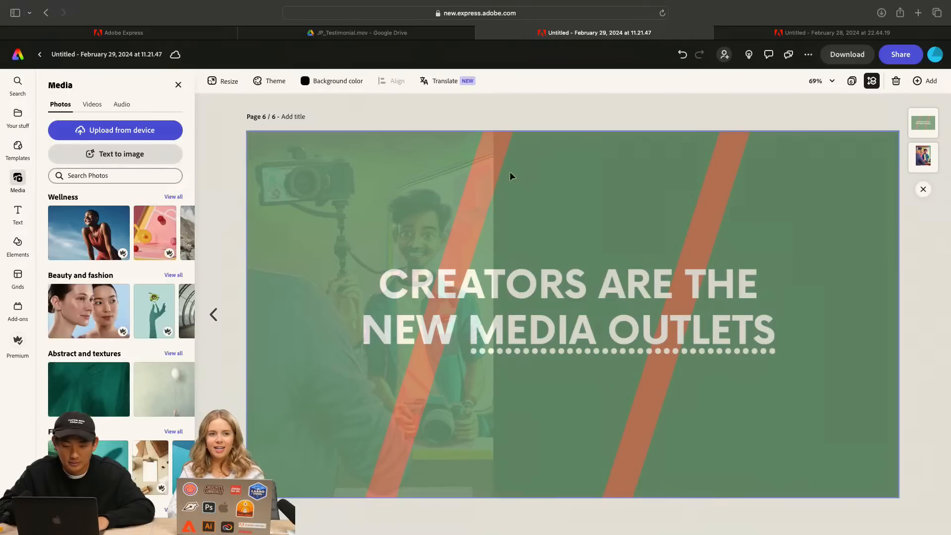
# Set the page's background color to white (#FFFFFF), keeping the green title image at 88% opacity
pyautogui.click(479, 233)
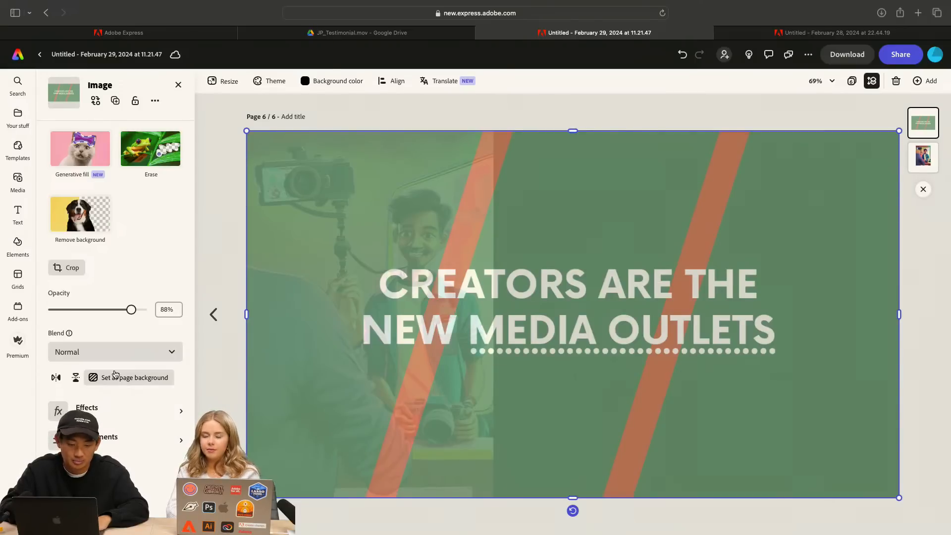
pyautogui.moveTo(137, 315); pyautogui.dragTo(139, 316)
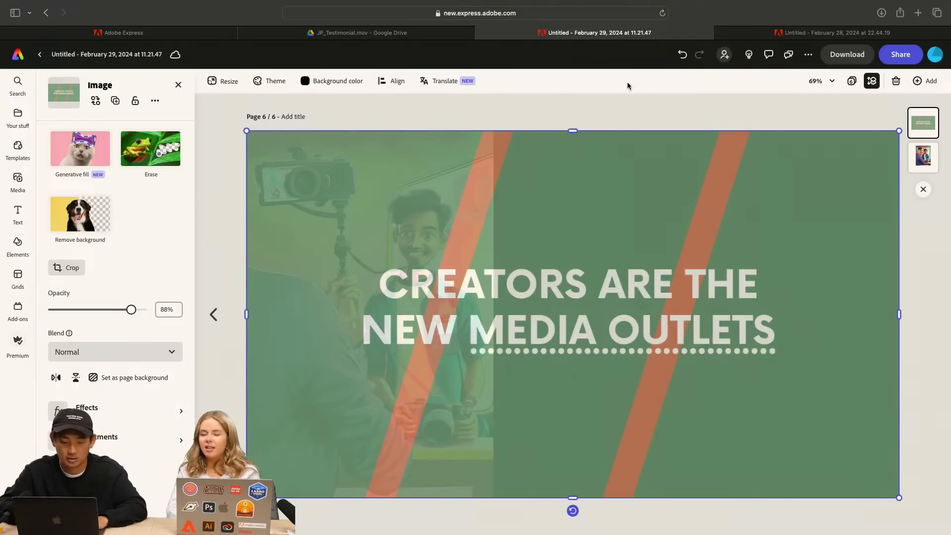
pyautogui.click(332, 81)
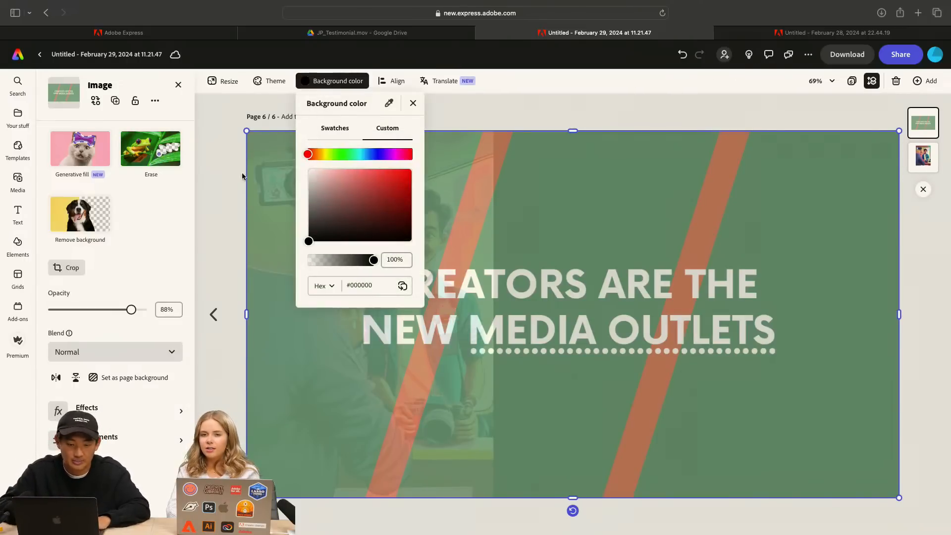
pyautogui.moveTo(308, 243); pyautogui.dragTo(305, 168)
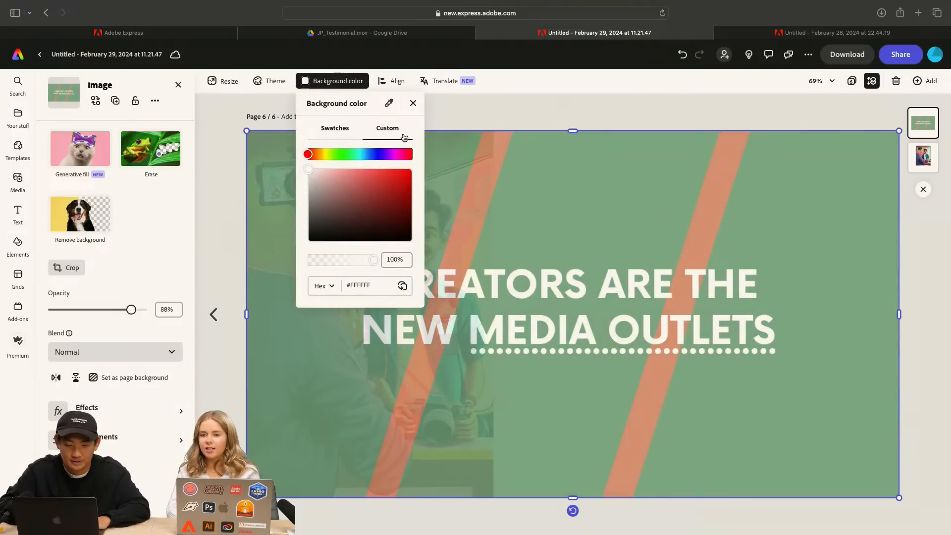
# Set the page's background color to black behind the semi-transparent green title image
pyautogui.click(487, 124)
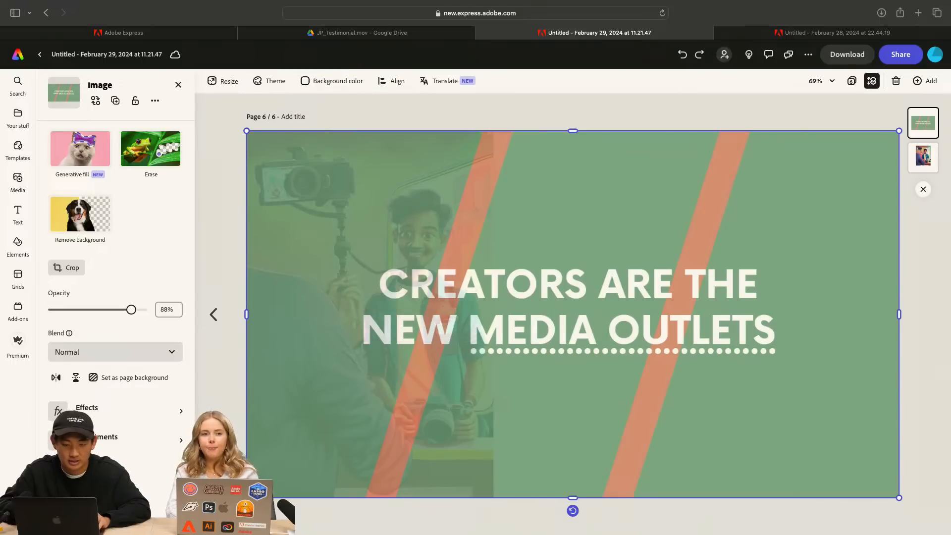
pyautogui.click(314, 79)
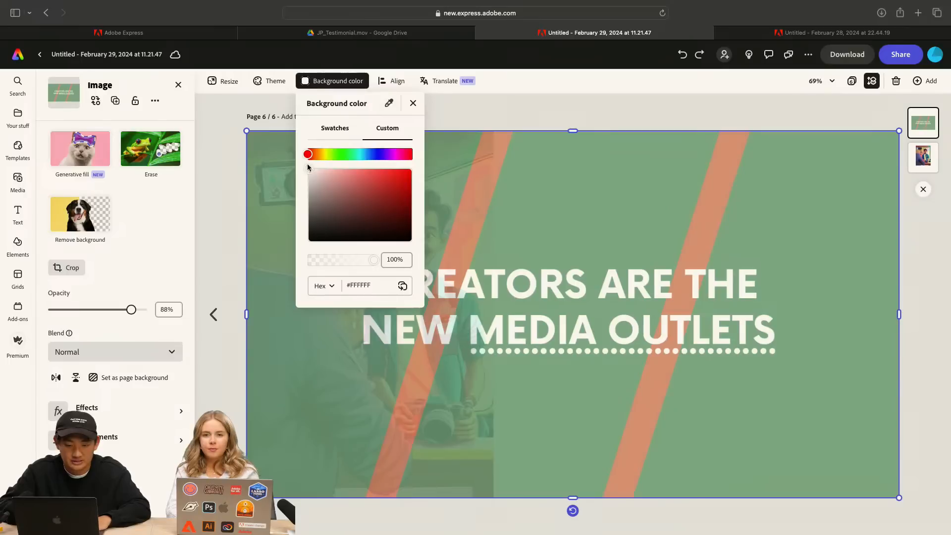
pyautogui.moveTo(307, 168); pyautogui.dragTo(305, 303)
pyautogui.click(545, 119)
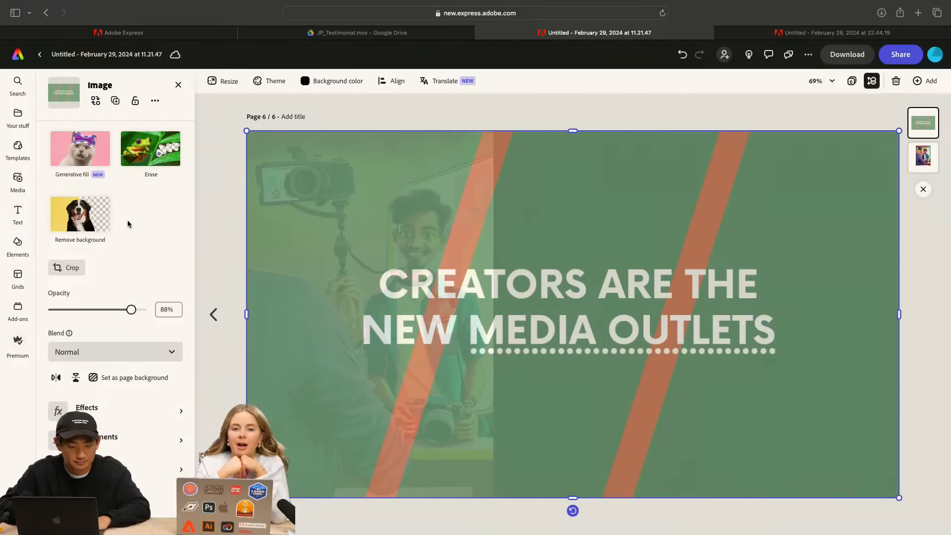
# Try the Screen and Multiply blend modes on the green title image and return it to Normal
pyautogui.click(120, 350)
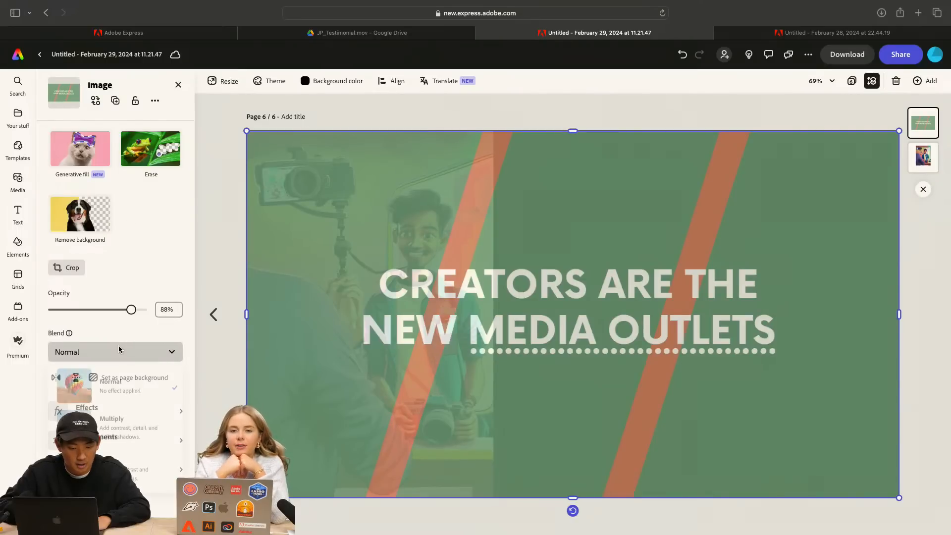
pyautogui.click(132, 457)
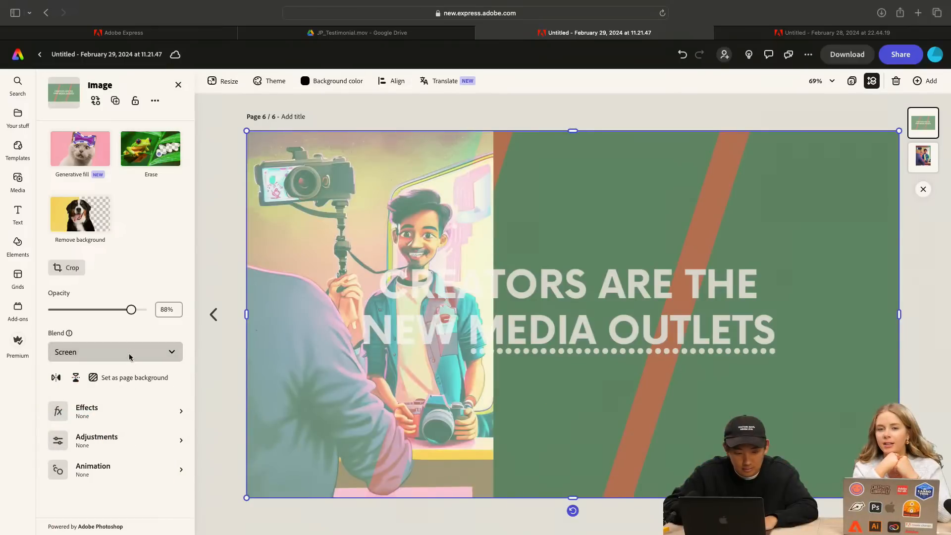
pyautogui.click(132, 351)
pyautogui.click(118, 426)
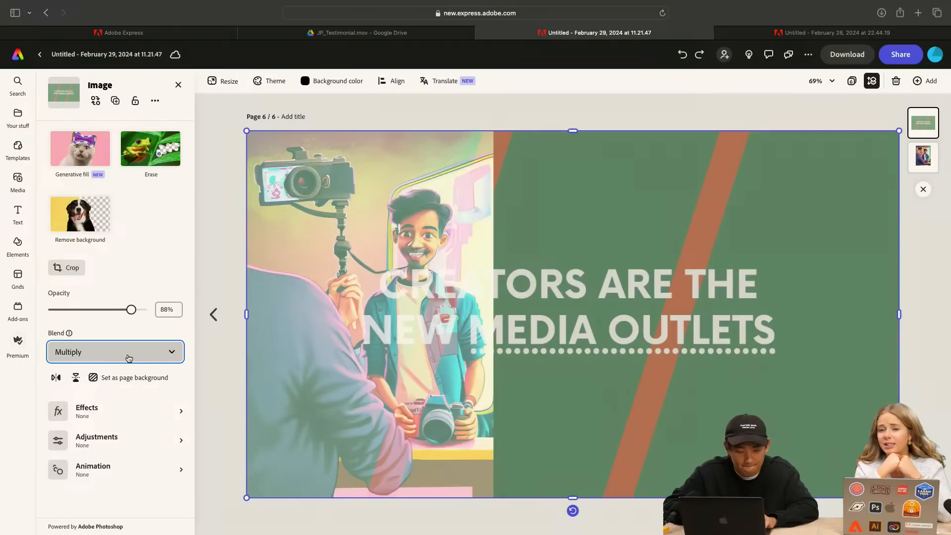
pyautogui.click(129, 358)
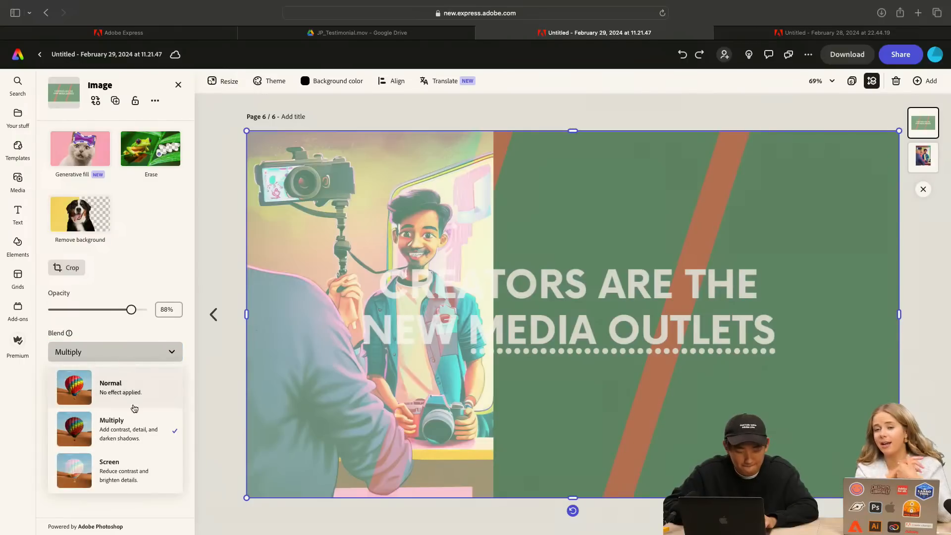
pyautogui.click(119, 387)
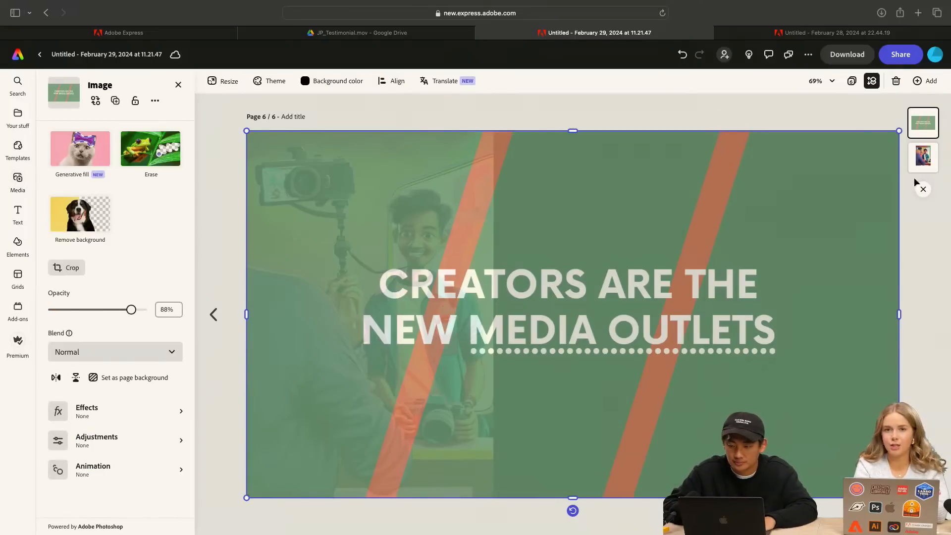
# Narrow the generated image beneath the title from its right side, and try a pasted copy beside it before deleting that copy
pyautogui.click(923, 158)
pyautogui.moveTo(495, 315); pyautogui.dragTo(463, 315)
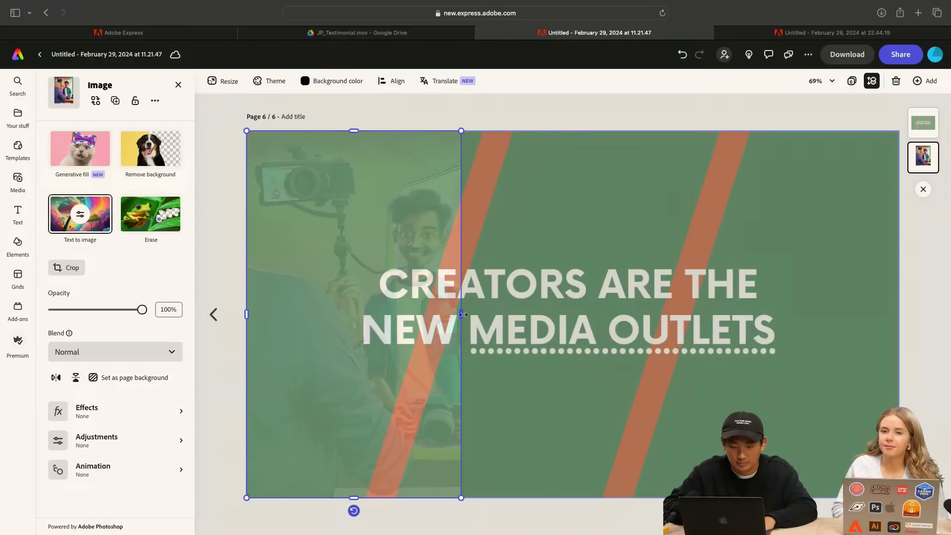
pyautogui.press('super+v')
pyautogui.moveTo(395, 177); pyautogui.dragTo(610, 173)
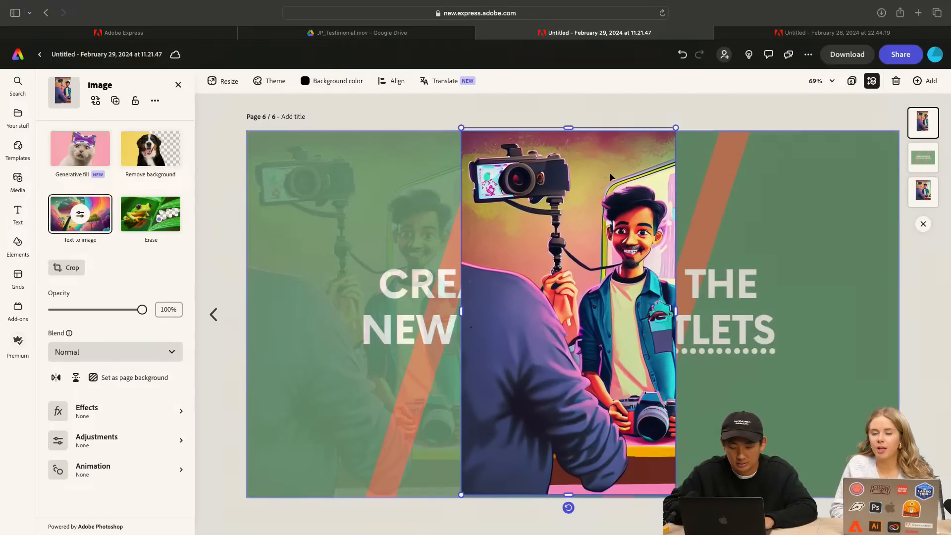
pyautogui.press('Delete')
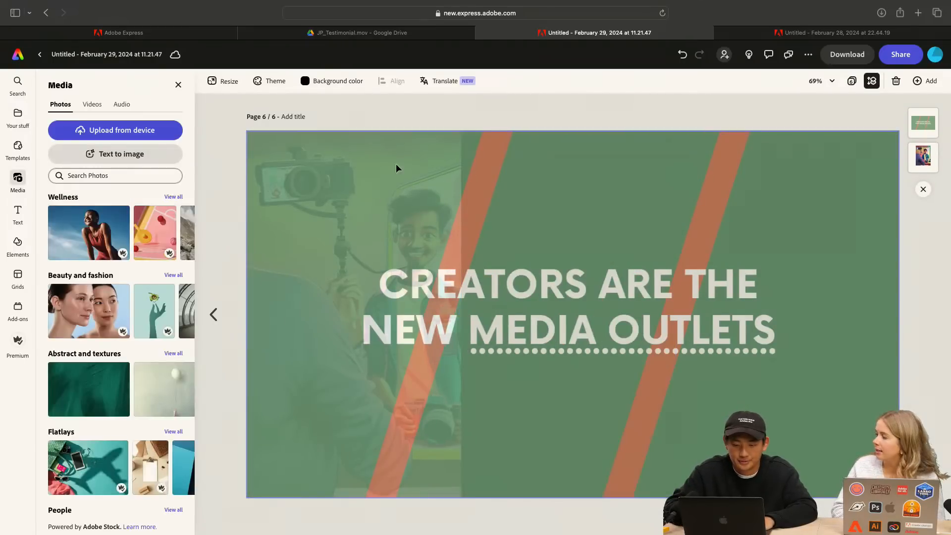
# Widen the generated image slightly and place two copies of it over the middle and right parts of the page
pyautogui.click(429, 184)
pyautogui.click(923, 156)
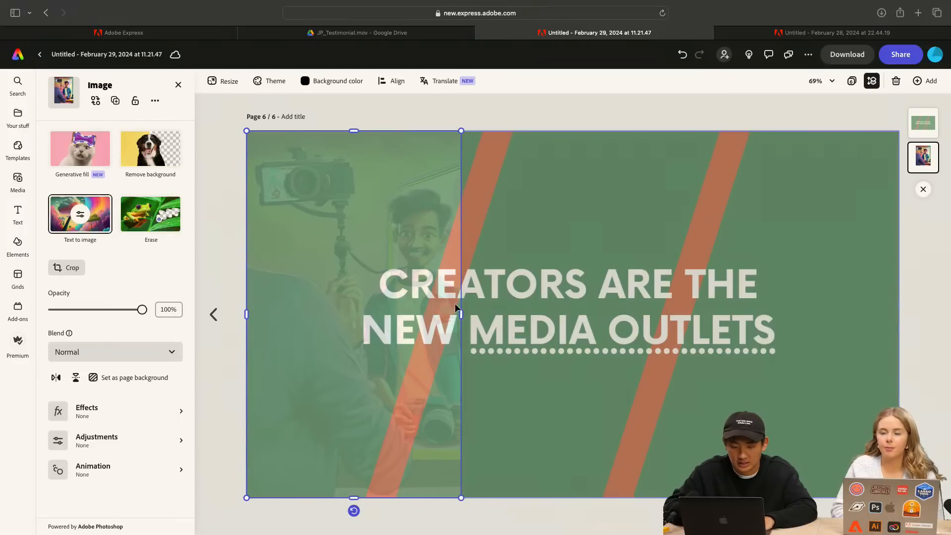
pyautogui.moveTo(465, 311); pyautogui.dragTo(472, 312)
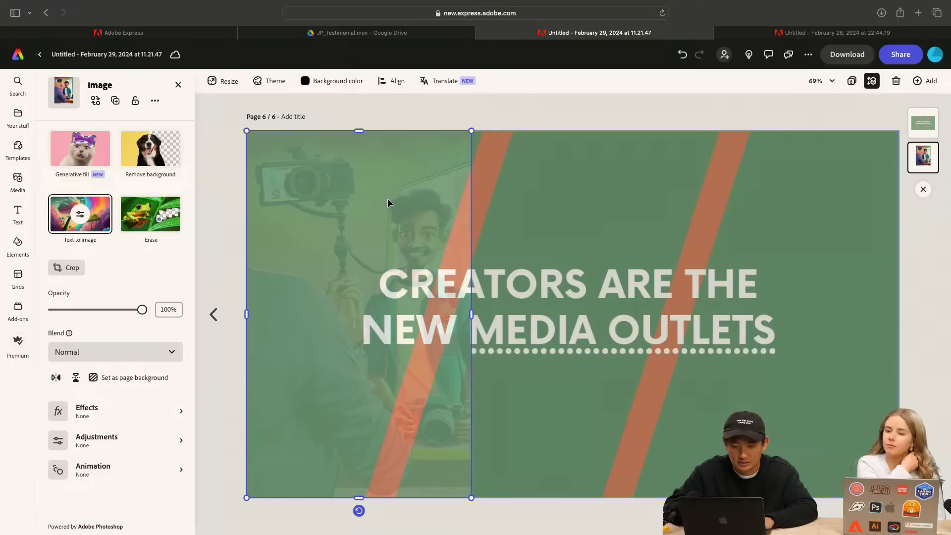
pyautogui.moveTo(388, 198); pyautogui.dragTo(826, 230)
pyautogui.press('super+d')
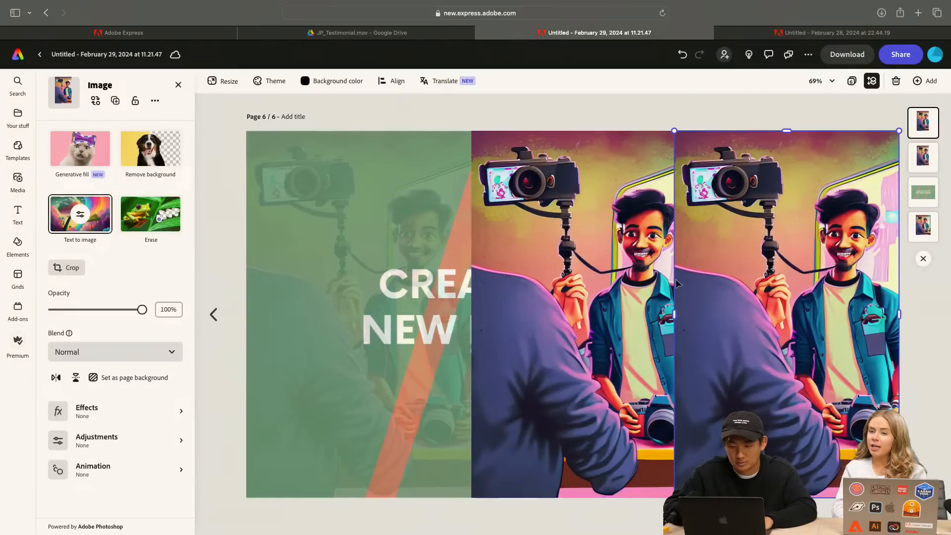
# Narrow the original generated image beneath the title to about one third of the page width
pyautogui.click(631, 293)
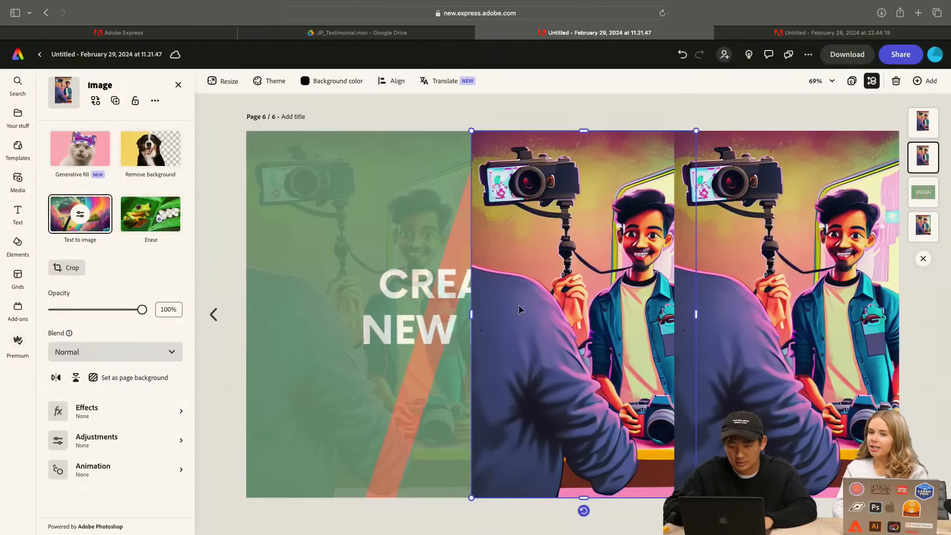
pyautogui.click(384, 206)
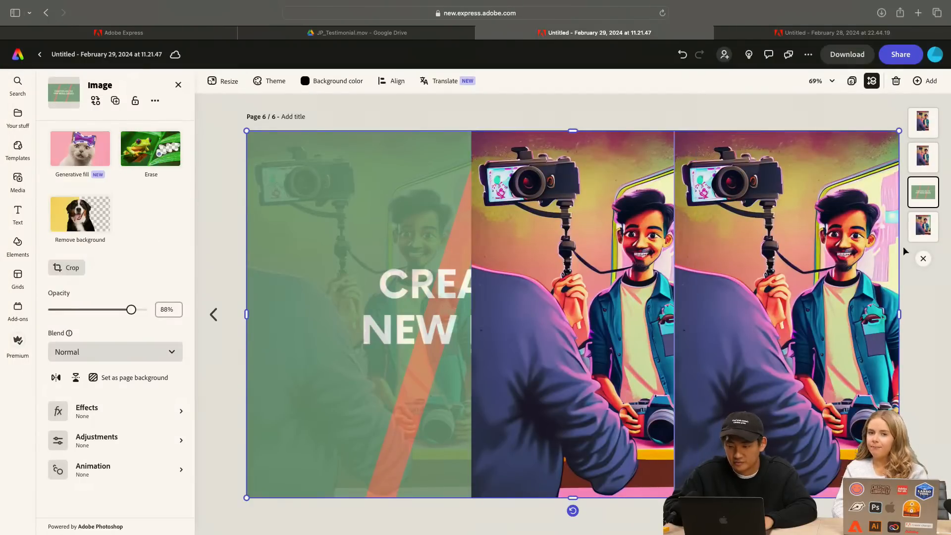
pyautogui.click(923, 226)
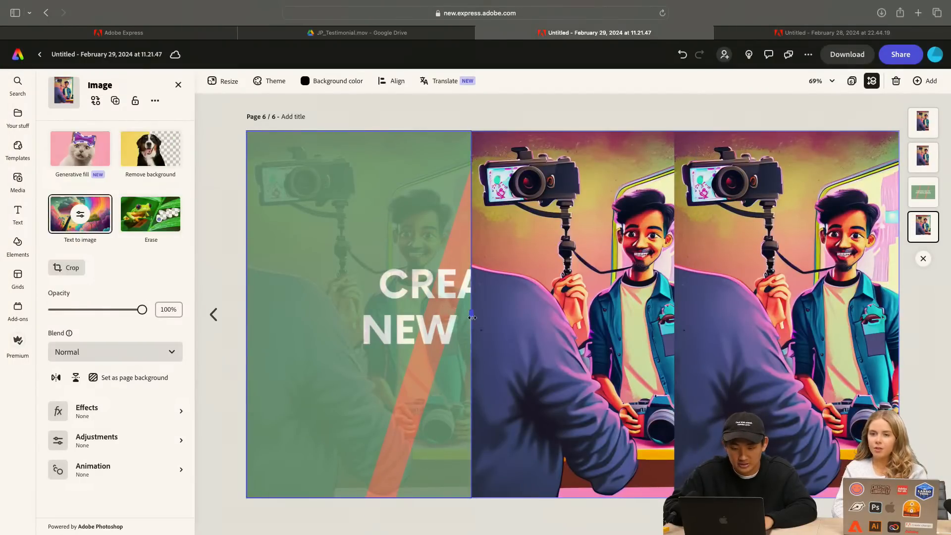
pyautogui.moveTo(473, 317); pyautogui.dragTo(465, 319)
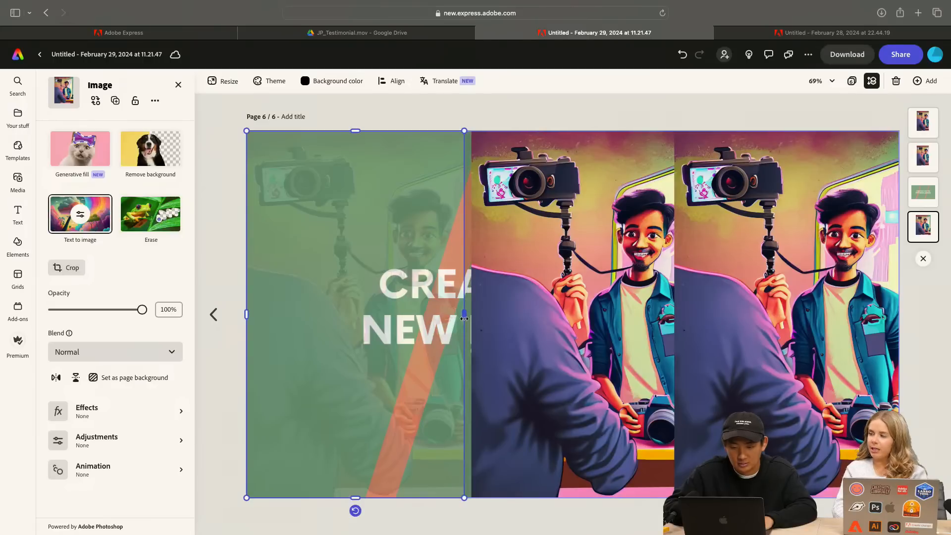
# Delete the middle and right copies of the generated image from the page
pyautogui.click(560, 322)
pyautogui.press('Delete')
pyautogui.click(738, 322)
pyautogui.press('Delete')
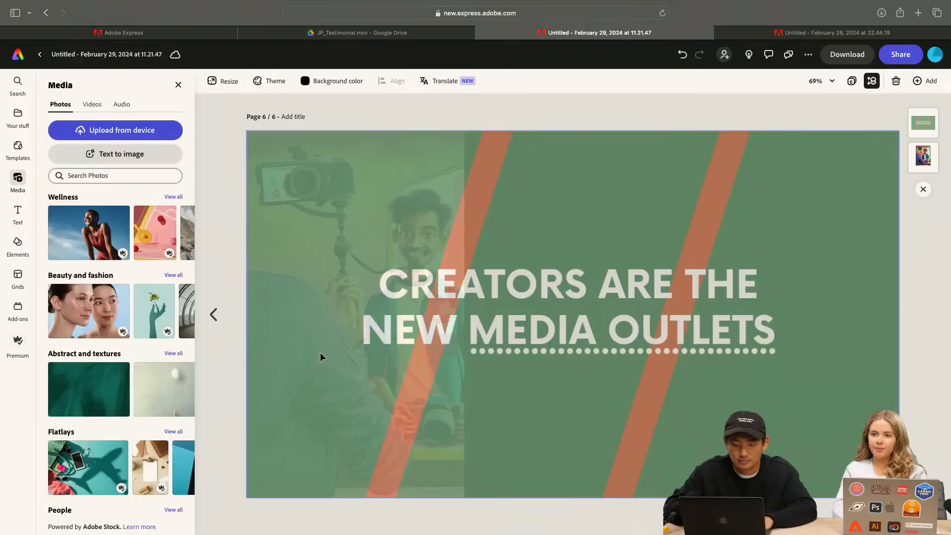
# Duplicate the narrowed generated image twice and place the copies side by side to fill the middle and right thirds of the page
pyautogui.click(354, 253)
pyautogui.click(928, 158)
pyautogui.press('super+c')
pyautogui.press('super+v')
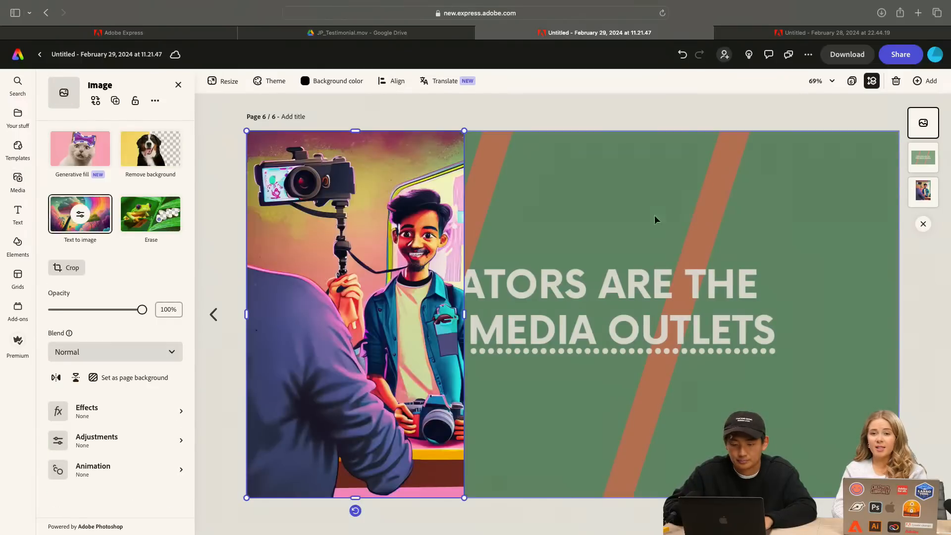
pyautogui.moveTo(387, 266); pyautogui.dragTo(610, 270)
pyautogui.press('super+c')
pyautogui.press('super+v')
pyautogui.moveTo(541, 271); pyautogui.dragTo(759, 271)
pyautogui.click(607, 117)
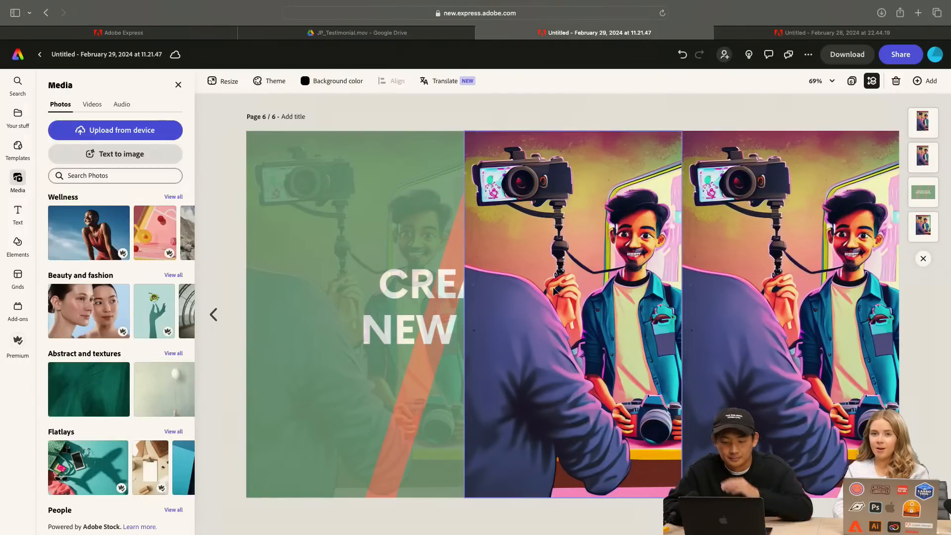
# Generate Text to image results with the existing prompt and replace the middle copy with the picture of two girls holding cameras
pyautogui.click(558, 218)
pyautogui.click(81, 217)
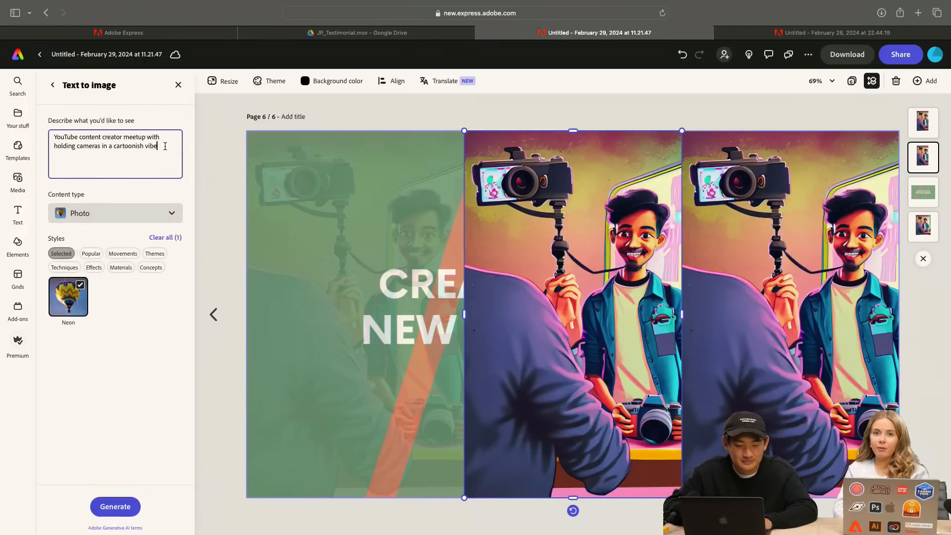
pyautogui.click(119, 507)
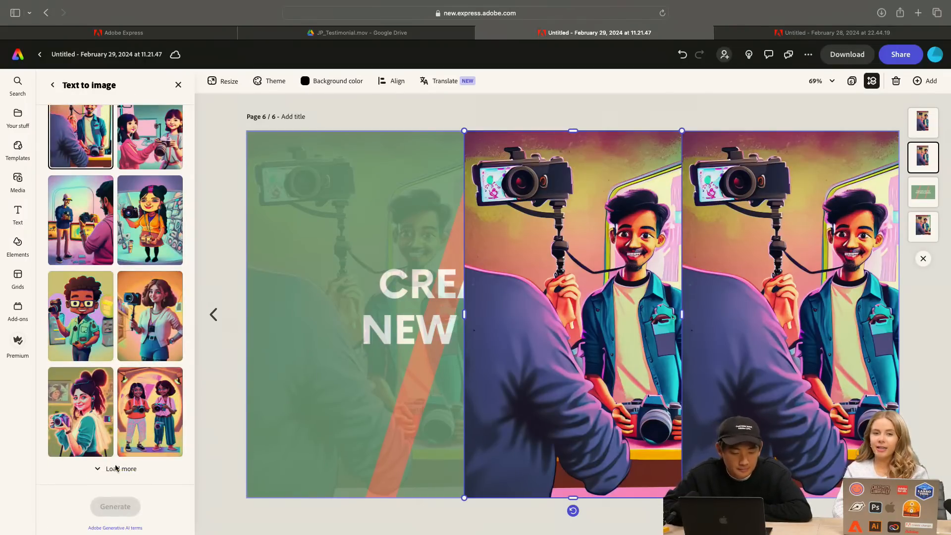
pyautogui.scroll(3, 110, 431)
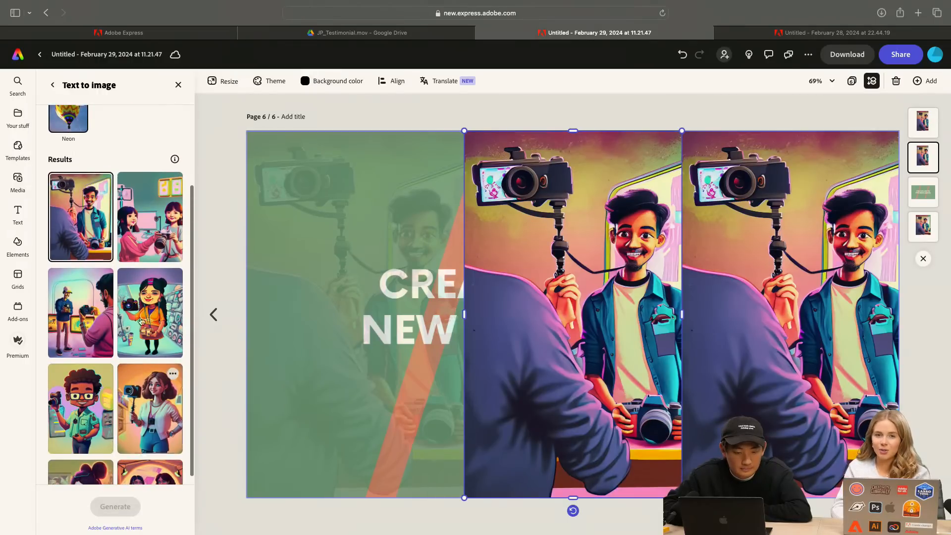
pyautogui.click(136, 215)
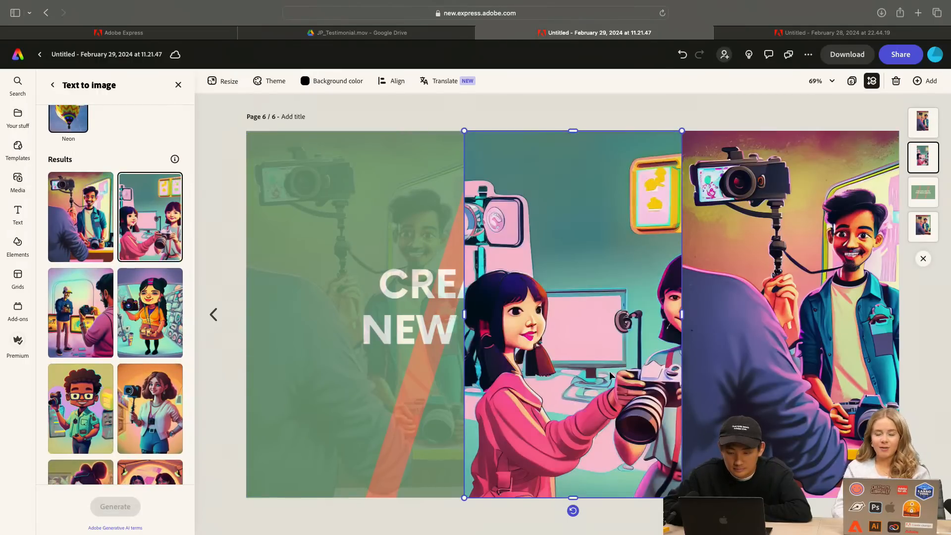
# Shift the middle picture left in crop mode so that both girls are inside the frame
pyautogui.doubleClick(581, 349)
pyautogui.moveTo(581, 349); pyautogui.dragTo(536, 345)
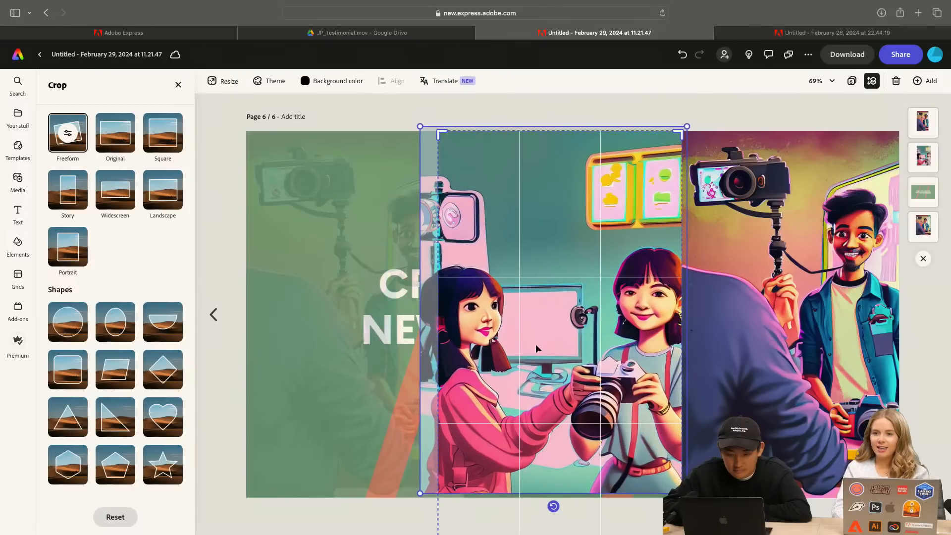
pyautogui.press('Return')
pyautogui.click(783, 273)
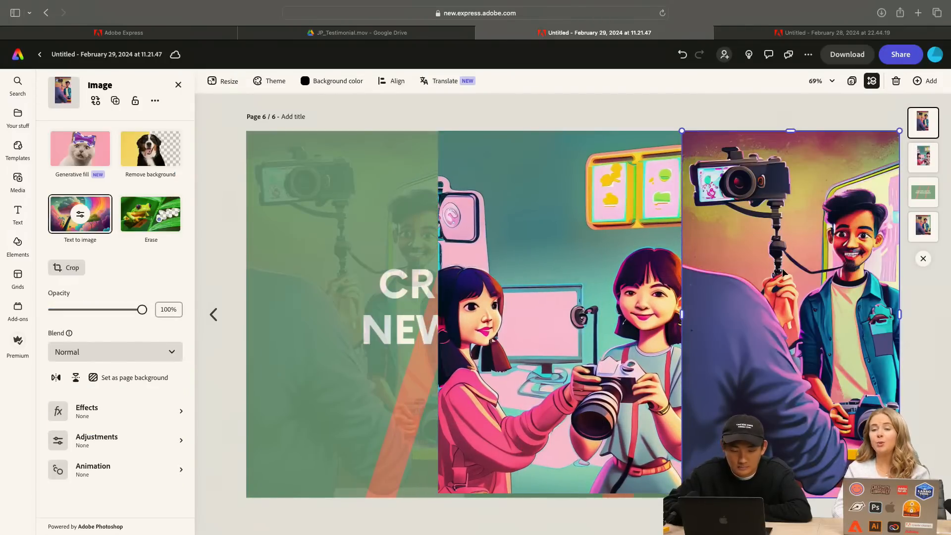
pyautogui.doubleClick(783, 272)
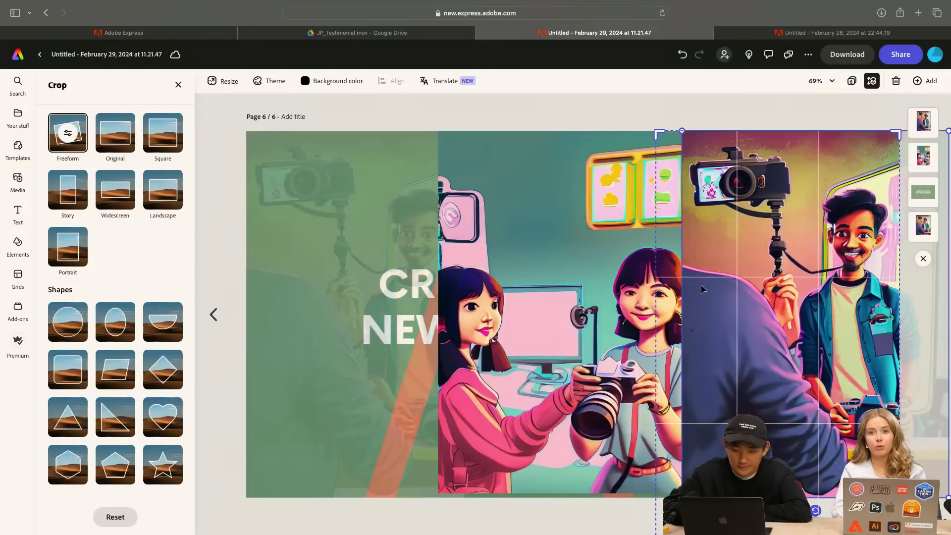
pyautogui.click(739, 105)
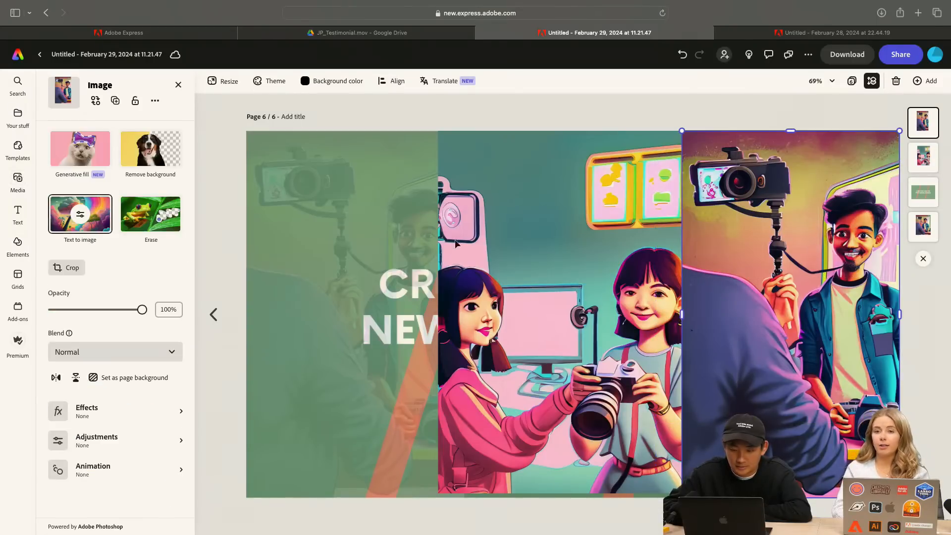
# Generate Text to image results for the right copy with the existing prompt and load more variations
pyautogui.click(64, 223)
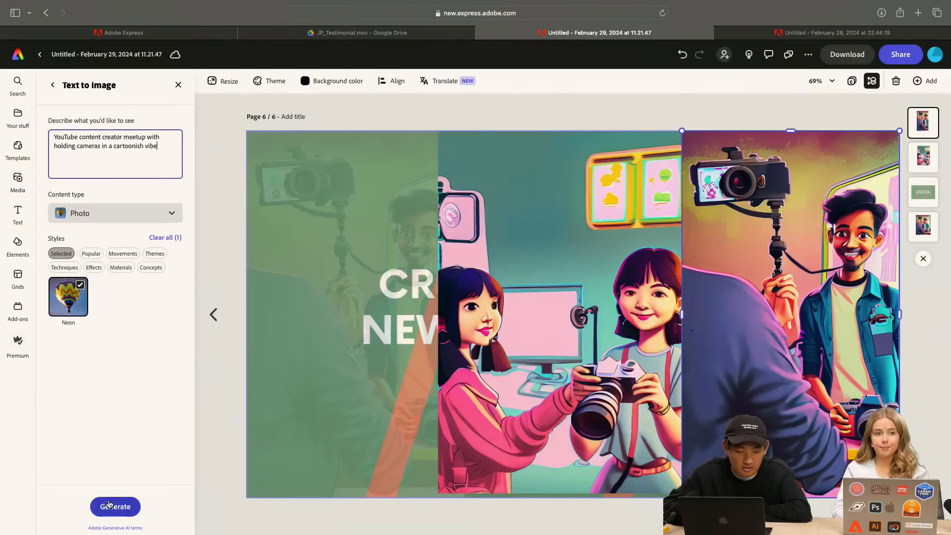
pyautogui.click(110, 506)
pyautogui.scroll(-2, 122, 354)
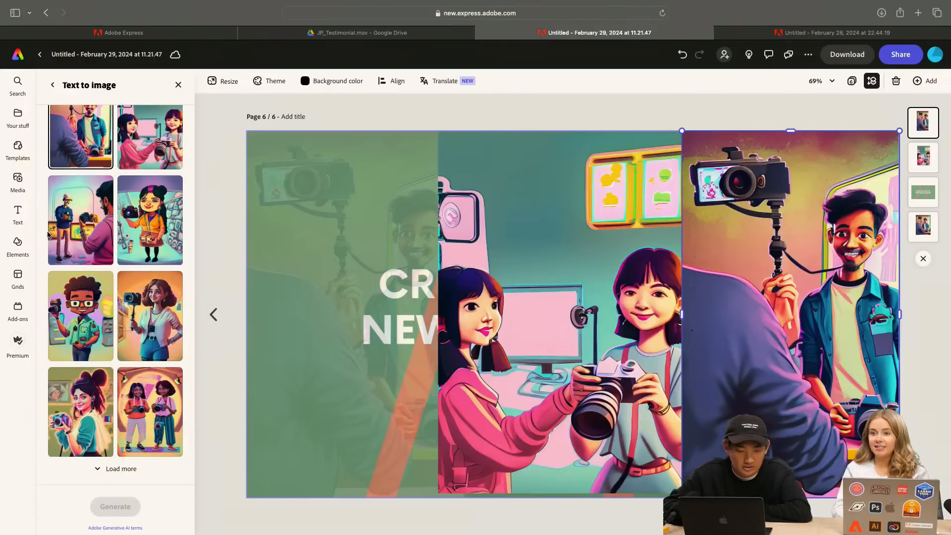
pyautogui.click(122, 470)
pyautogui.scroll(-2, 133, 396)
pyautogui.scroll(-2, 133, 396)
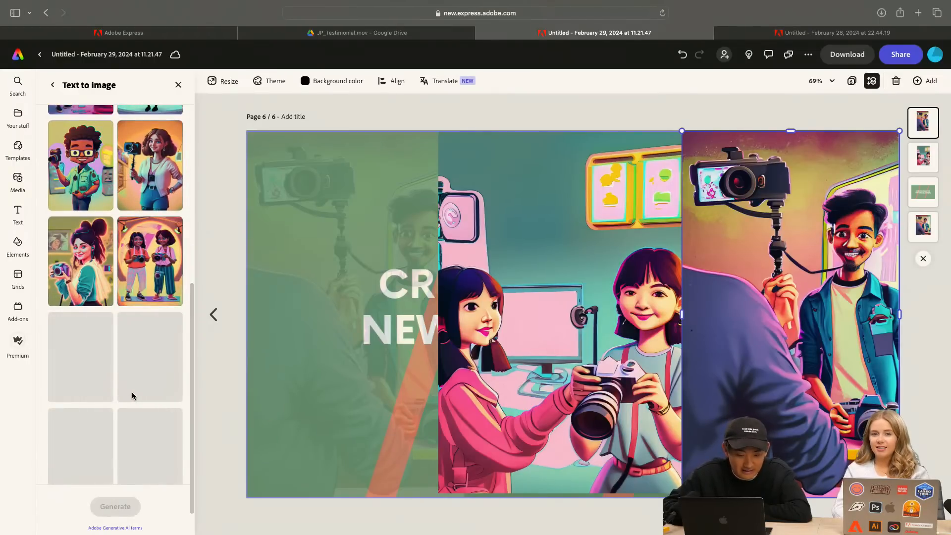
pyautogui.scroll(-2, 132, 391)
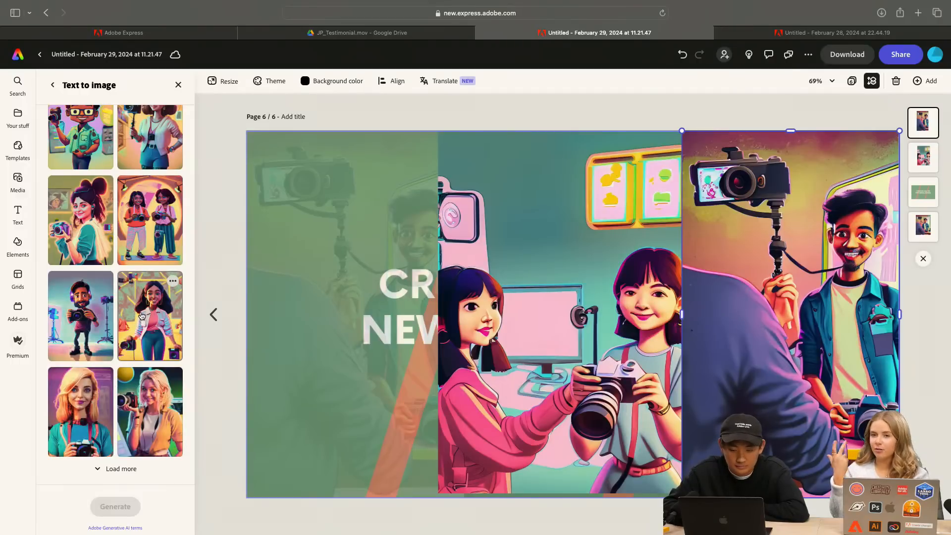
# Try to move the middle picture upward in crop mode and undo that move
pyautogui.doubleClick(575, 321)
pyautogui.moveTo(564, 320); pyautogui.dragTo(566, 224)
pyautogui.press('super+z')
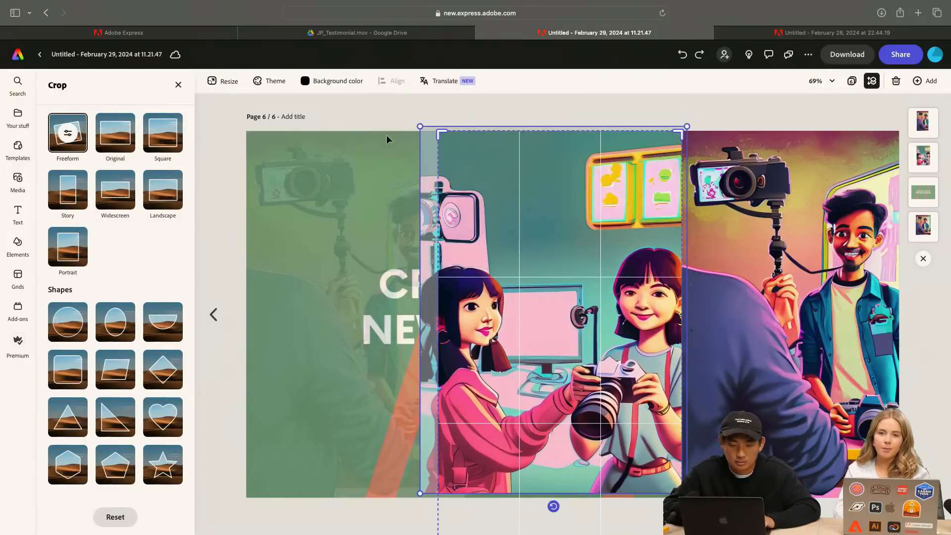
pyautogui.click(367, 113)
# Replace the right picture with the Text to image result of a man in a cap and a photographer holding cameras
pyautogui.click(788, 251)
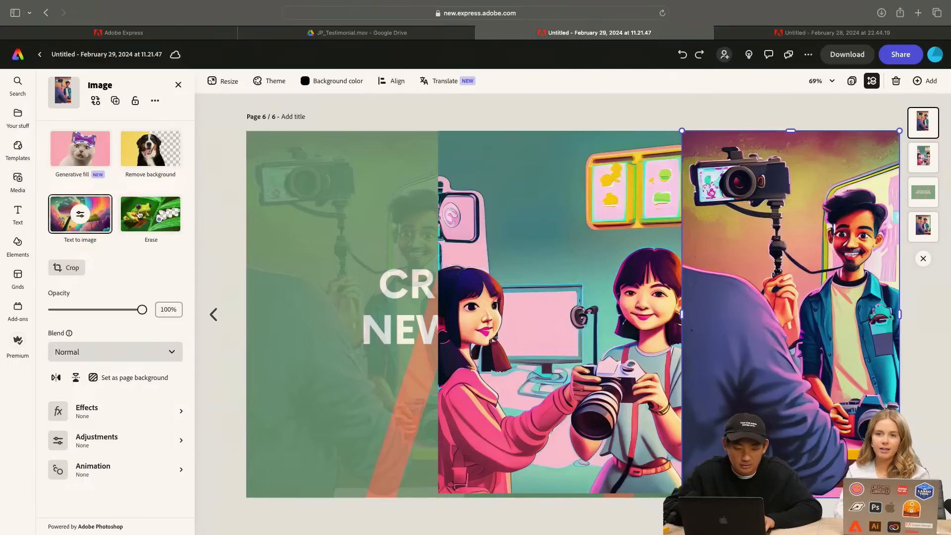
pyautogui.click(98, 223)
pyautogui.scroll(-3, 115, 312)
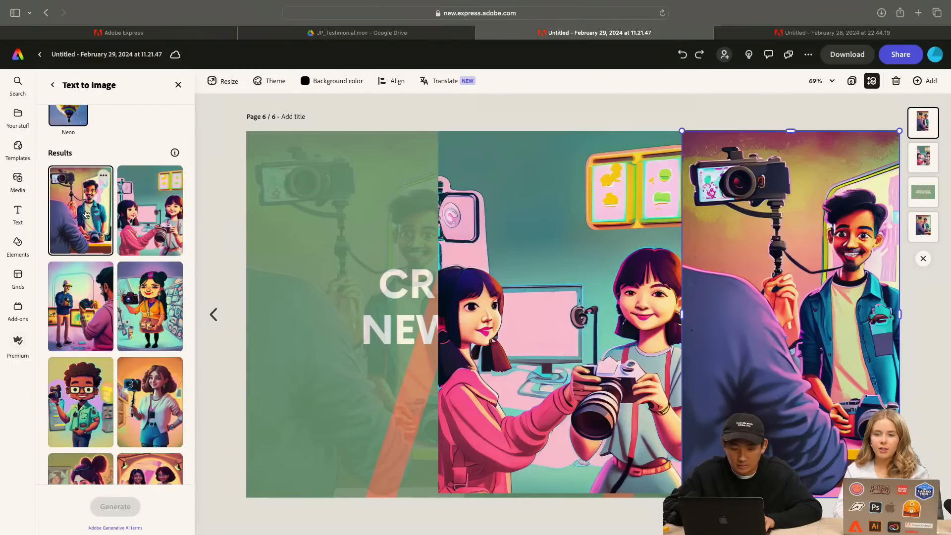
pyautogui.scroll(-1, 122, 284)
pyautogui.click(94, 285)
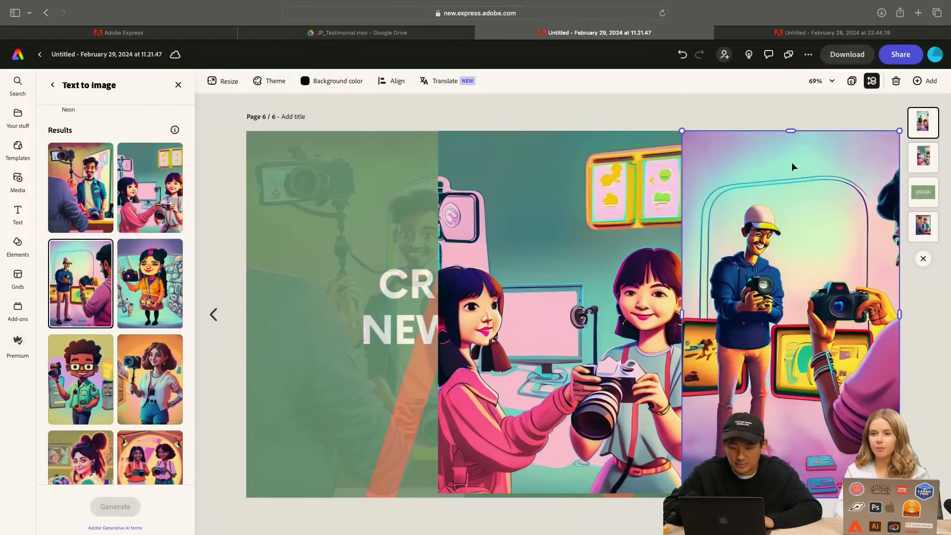
# Move the middle and right pictures beneath the title image in the layer order
pyautogui.doubleClick(322, 339)
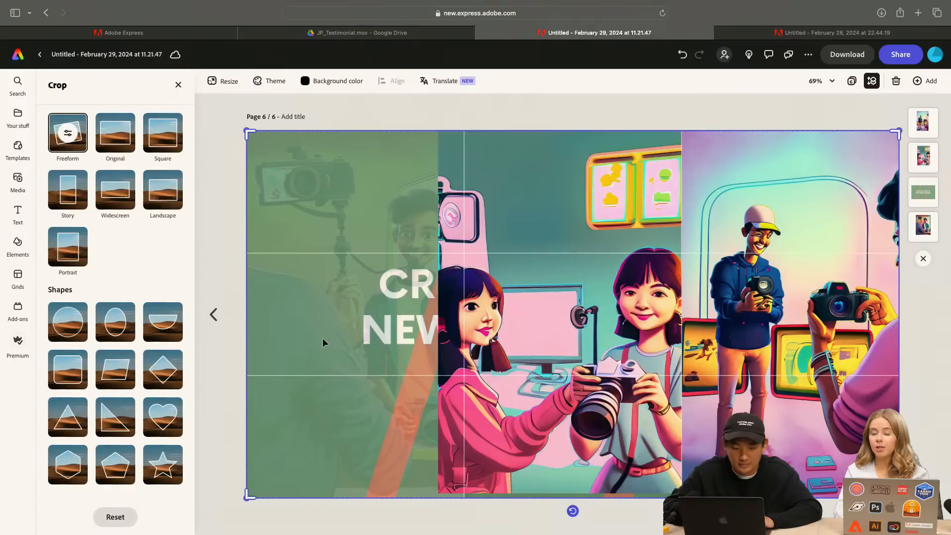
pyautogui.click(374, 106)
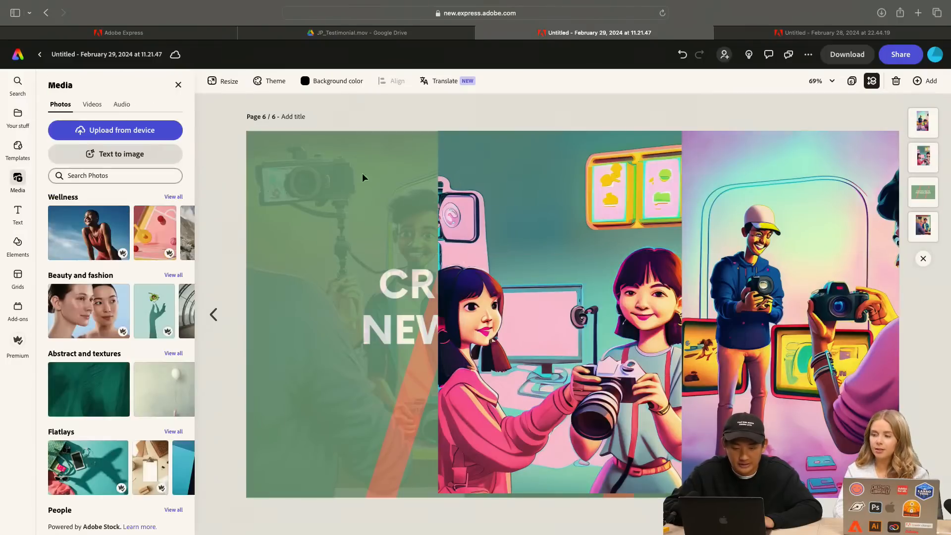
pyautogui.click(628, 230)
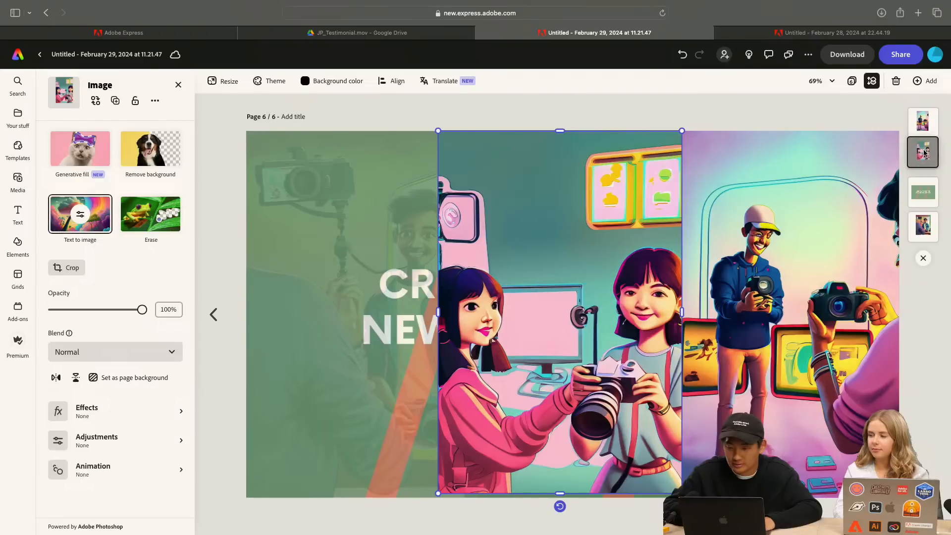
pyautogui.click(923, 227)
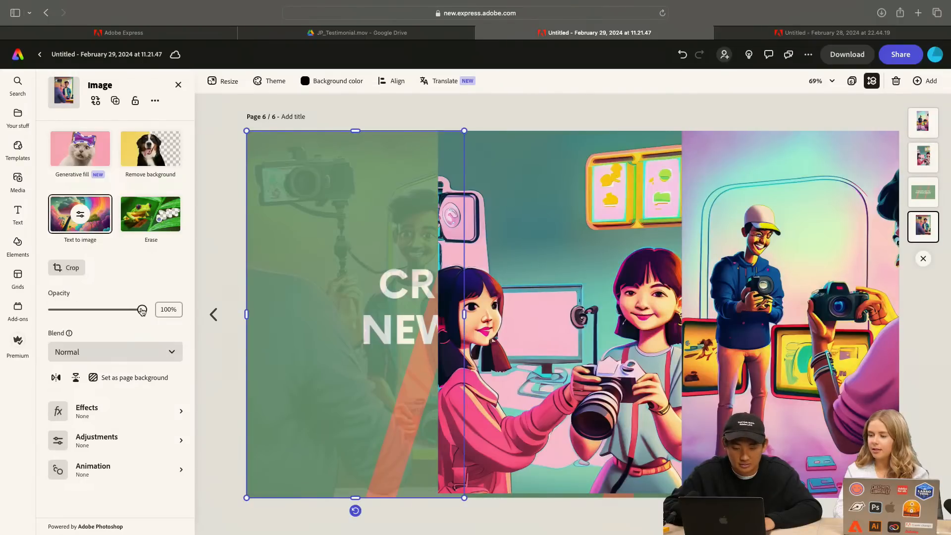
pyautogui.click(926, 191)
pyautogui.click(931, 157)
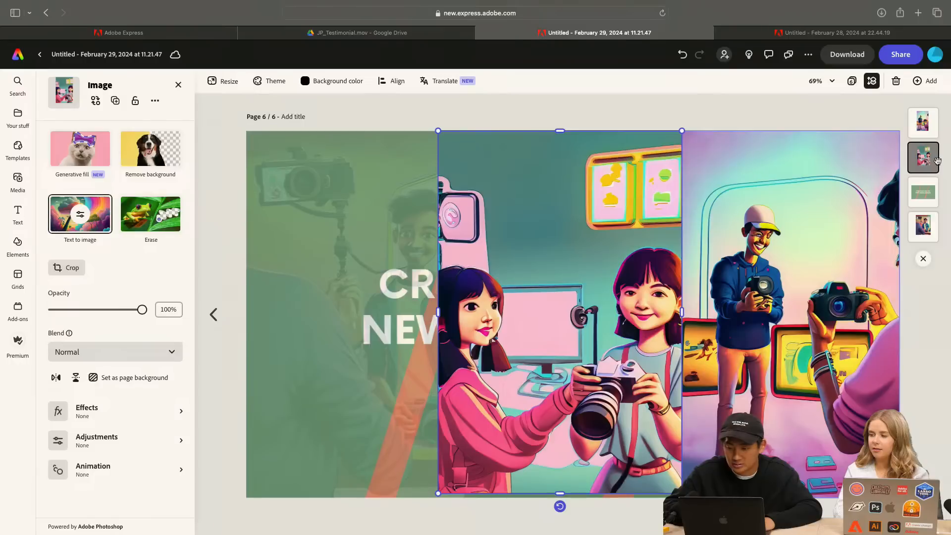
pyautogui.moveTo(938, 160); pyautogui.dragTo(923, 193)
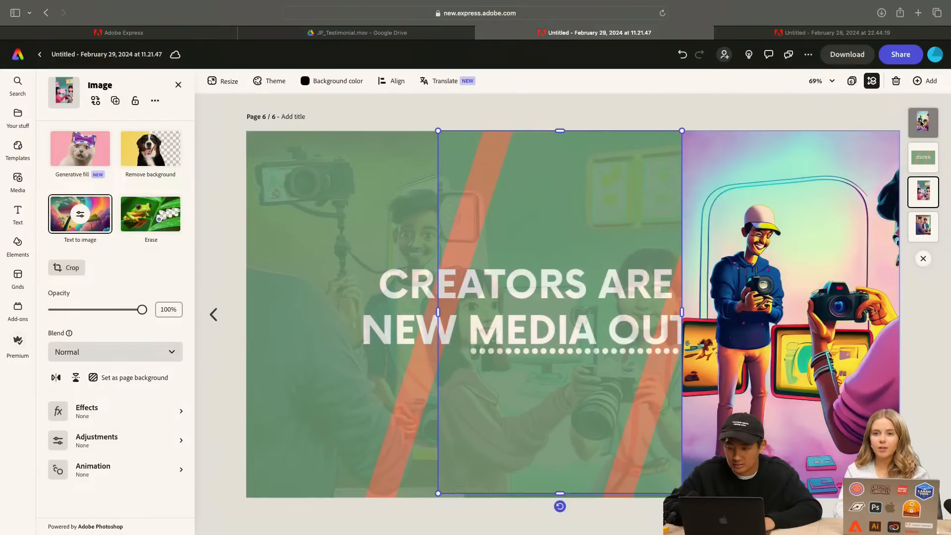
pyautogui.moveTo(921, 123); pyautogui.dragTo(920, 160)
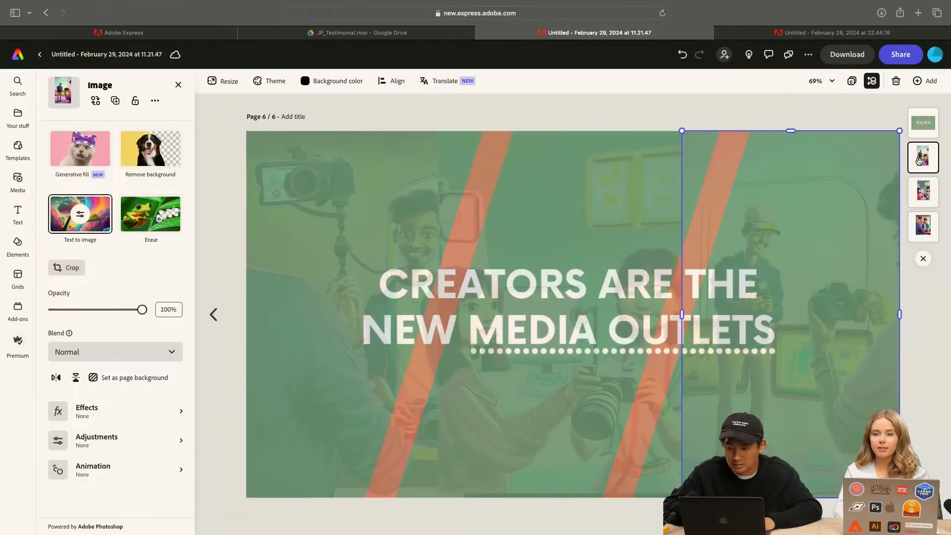
# Set the title image's opacity to 92%
pyautogui.click(696, 119)
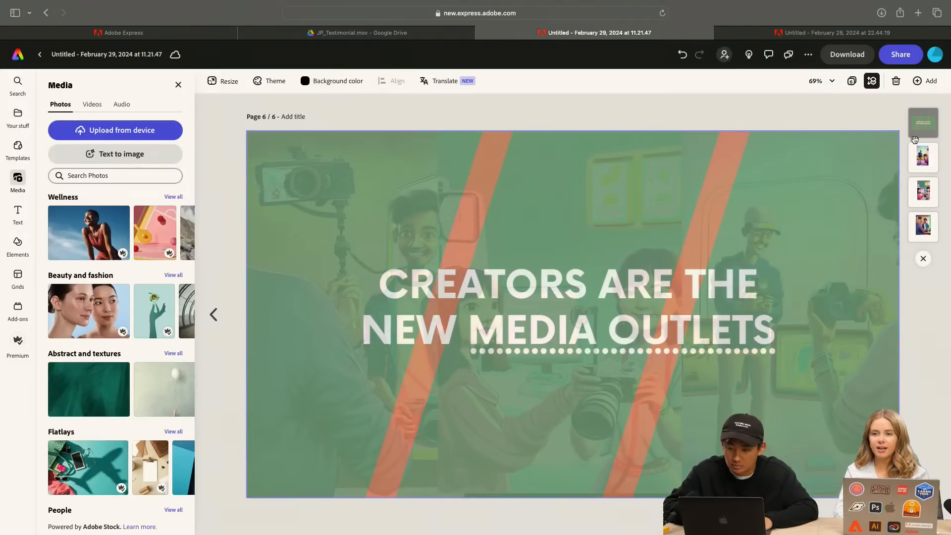
pyautogui.click(923, 123)
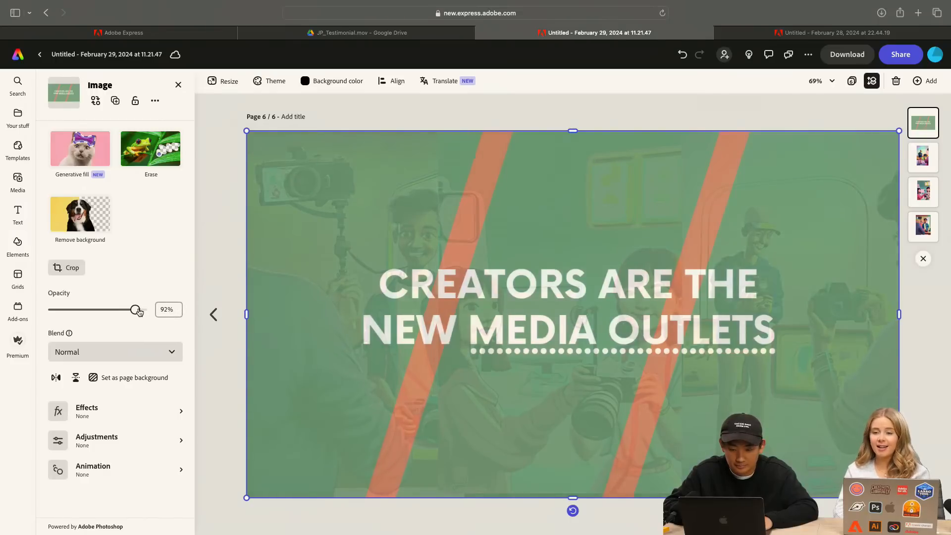
pyautogui.click(511, 110)
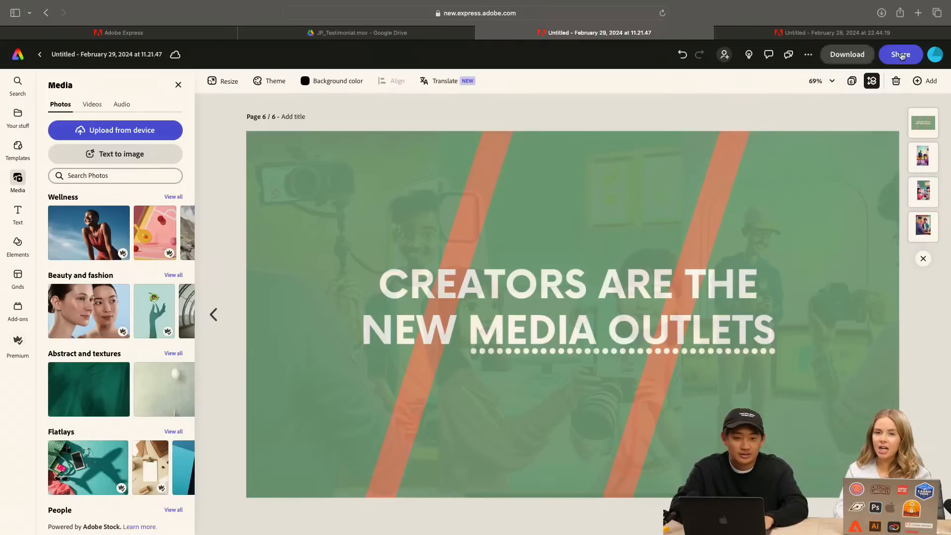
# Add a same-size page and fill it with the uploaded orange quote image, the file ending in _7.png
pyautogui.click(921, 84)
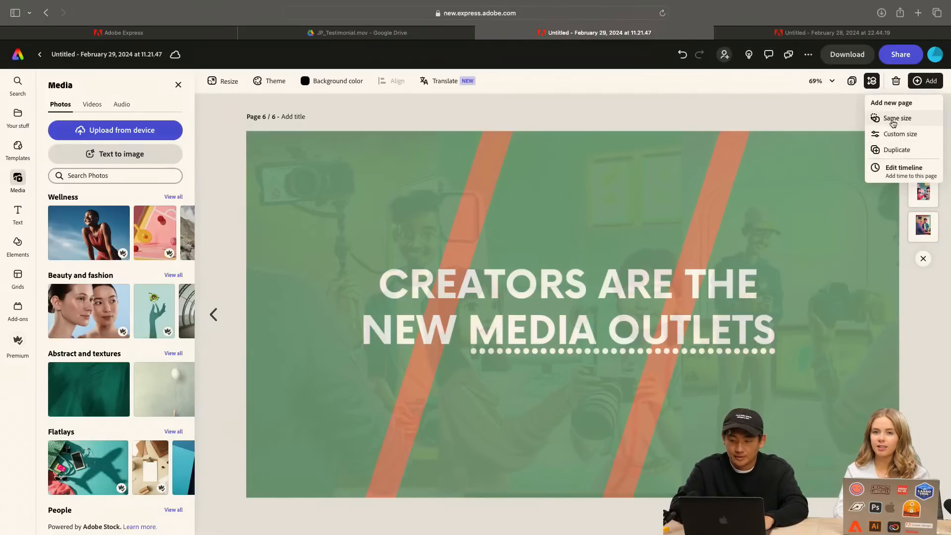
pyautogui.click(893, 122)
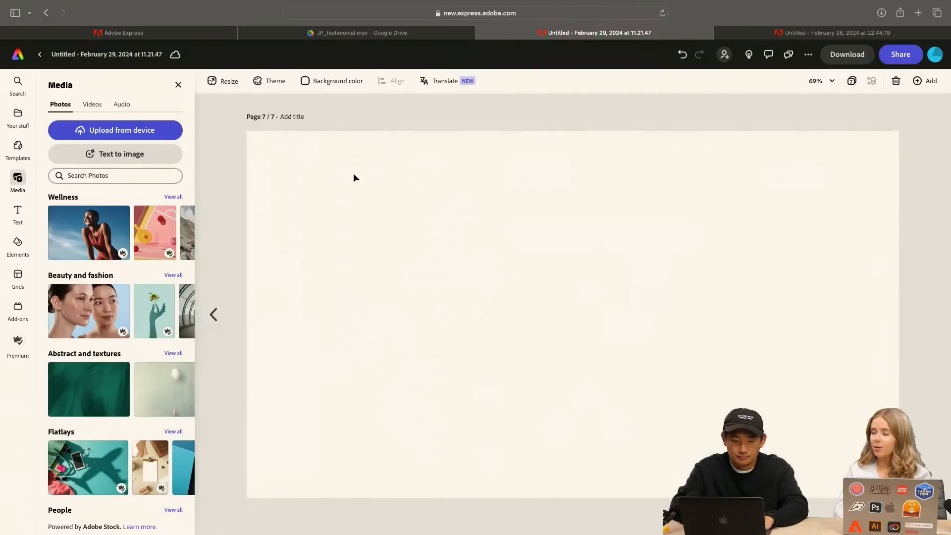
pyautogui.click(150, 134)
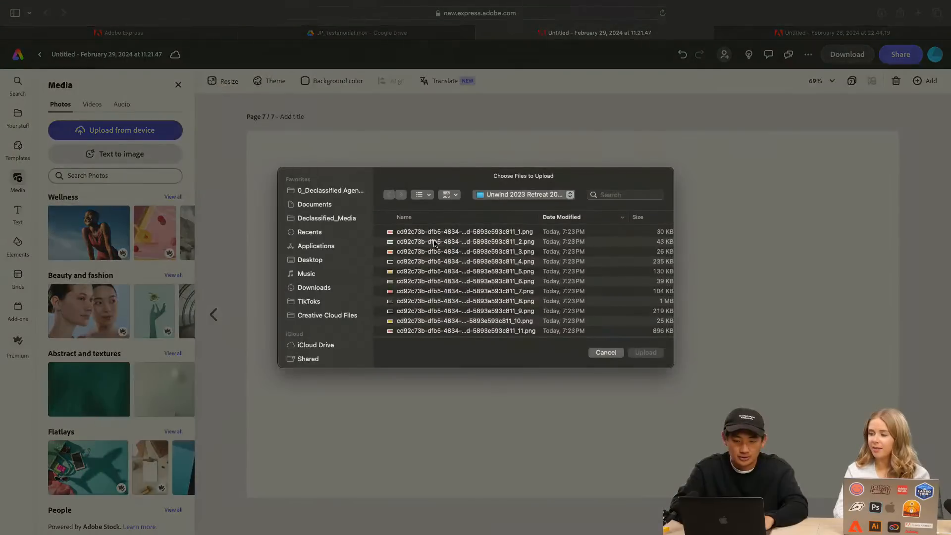
pyautogui.scroll(-2, 493, 296)
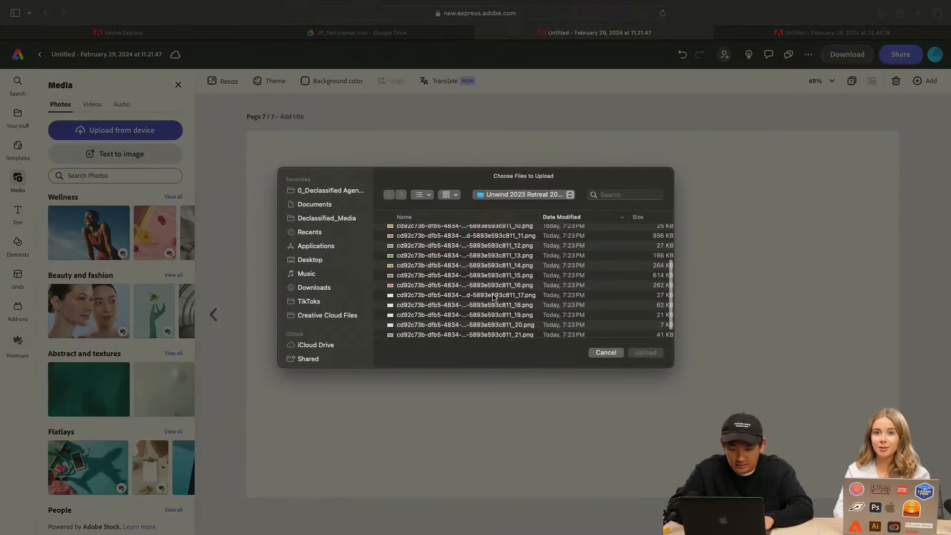
pyautogui.click(498, 282)
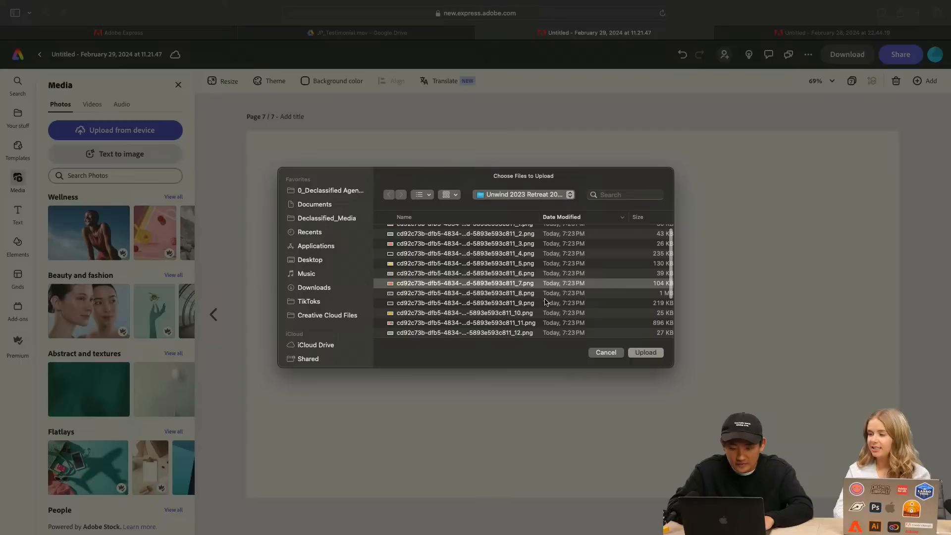
pyautogui.click(644, 352)
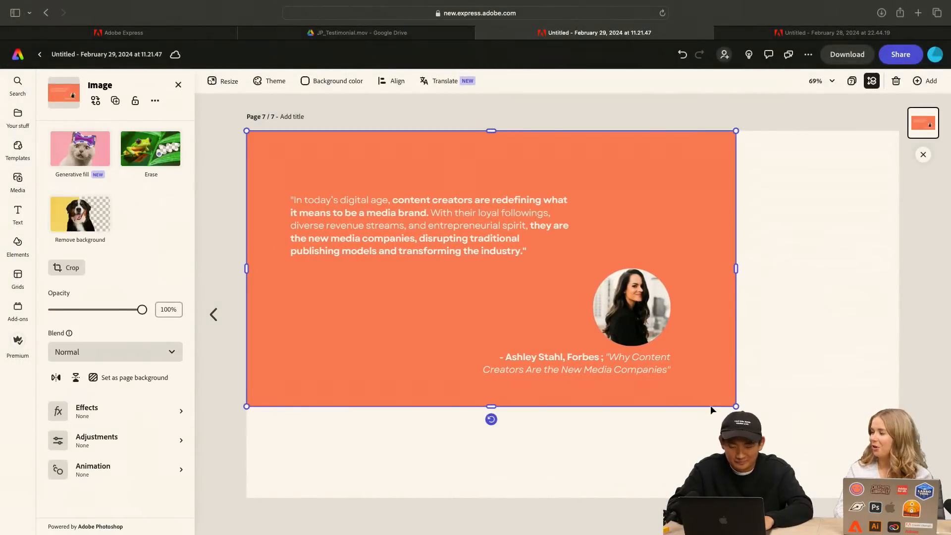
pyautogui.moveTo(736, 407); pyautogui.dragTo(898, 498)
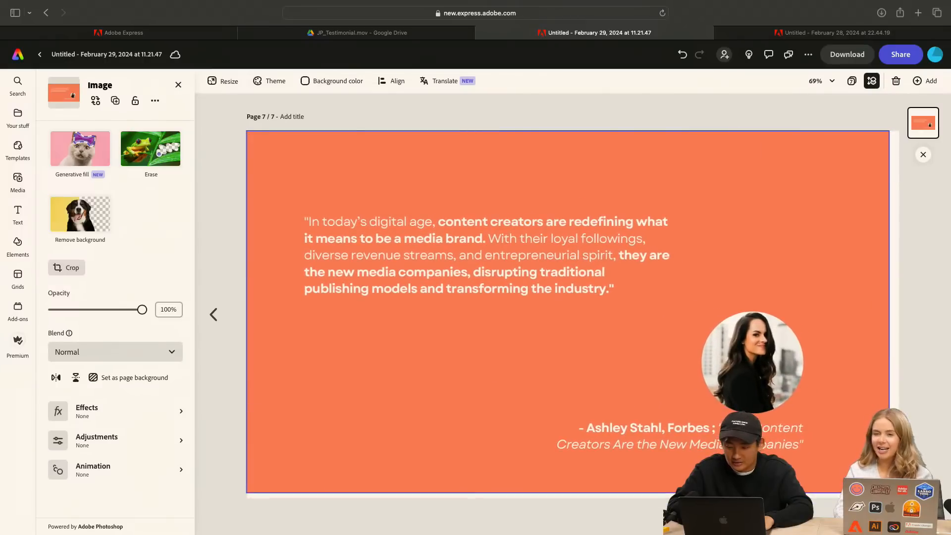
pyautogui.click(913, 185)
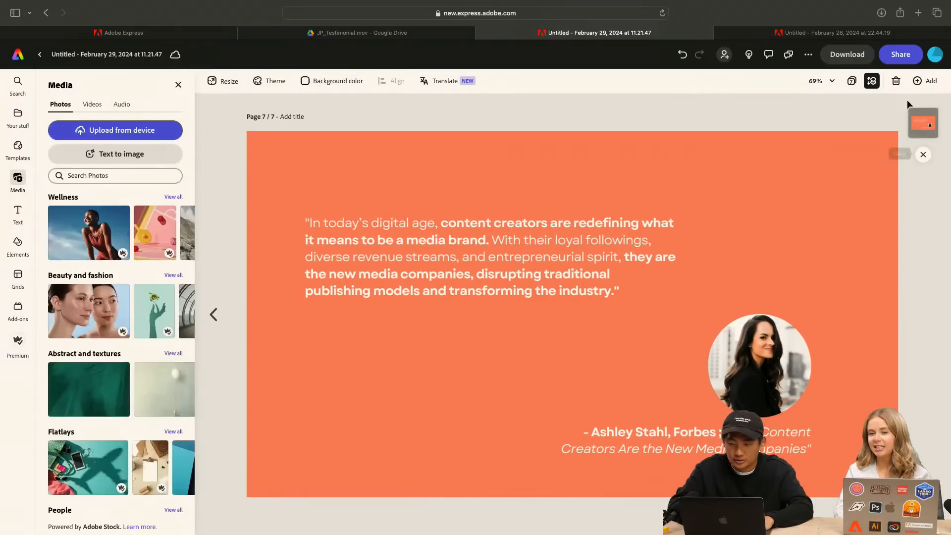
# Add a same-size page and fill it with the uploaded "Unwind Monthly Meetups" image, the file ending in _8.png
pyautogui.click(922, 80)
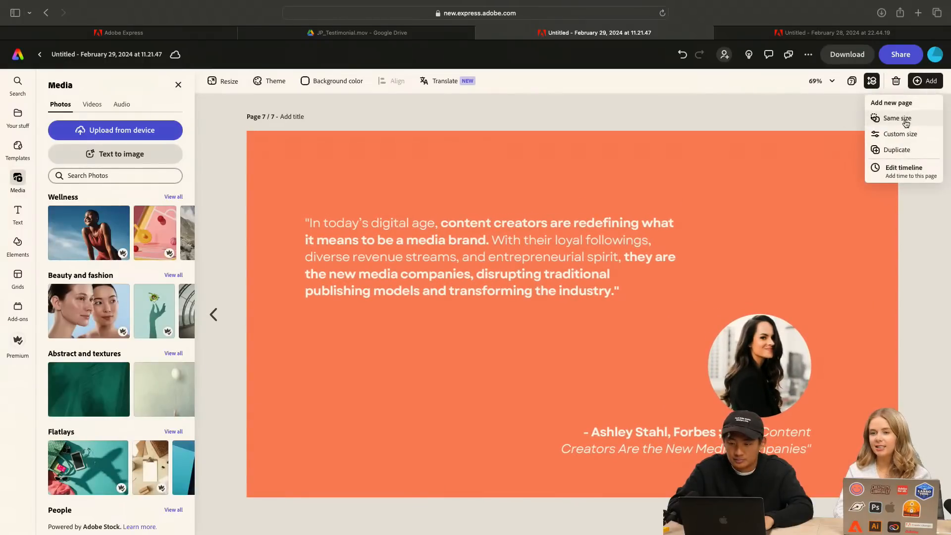
pyautogui.click(897, 121)
pyautogui.click(121, 130)
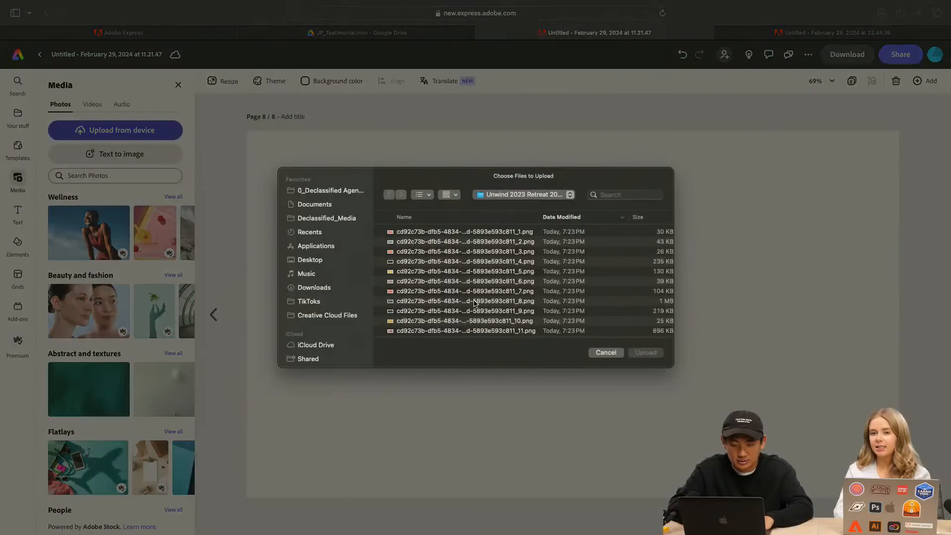
pyautogui.click(496, 303)
pyautogui.click(647, 353)
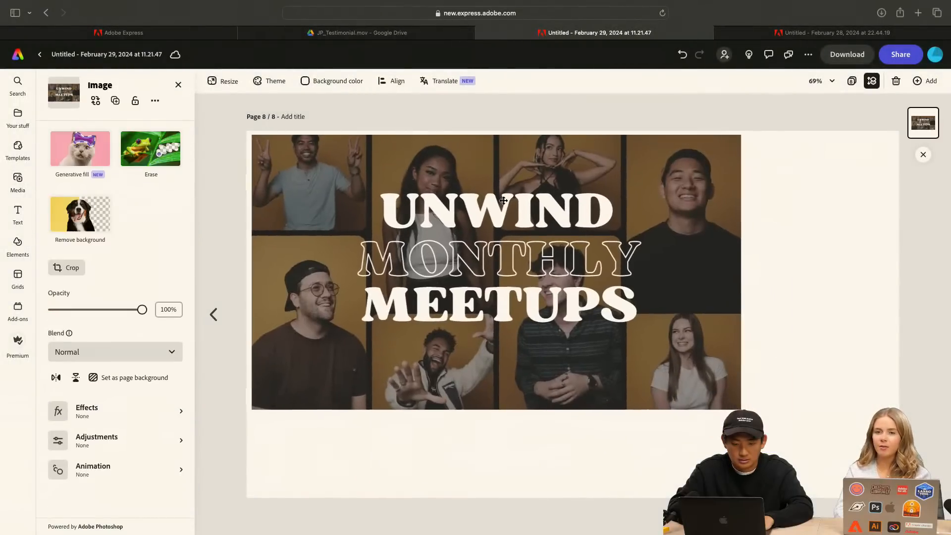
pyautogui.moveTo(503, 200); pyautogui.dragTo(498, 196)
pyautogui.moveTo(733, 407); pyautogui.dragTo(898, 497)
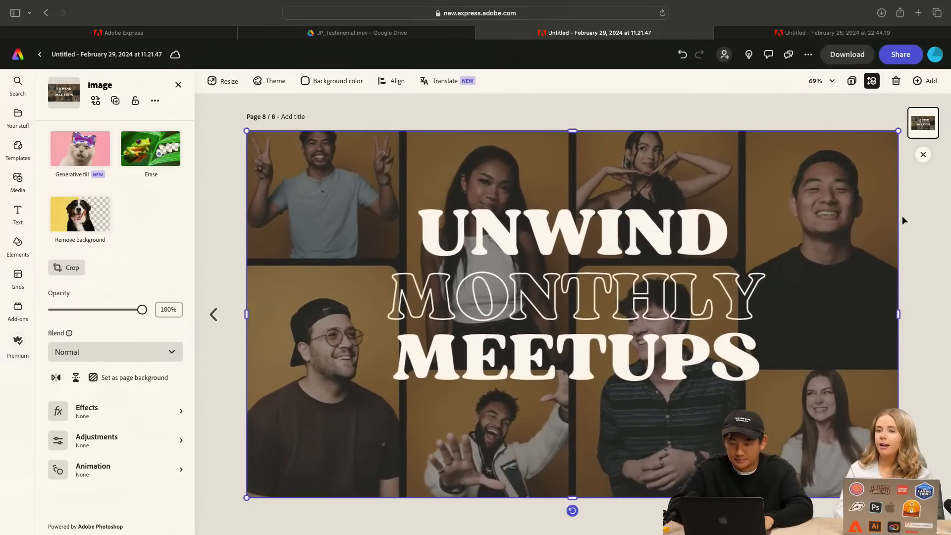
# Add a same-size page and fill it with the uploaded Drive Shack collaboration image, the file ending in _9.png
pyautogui.click(924, 81)
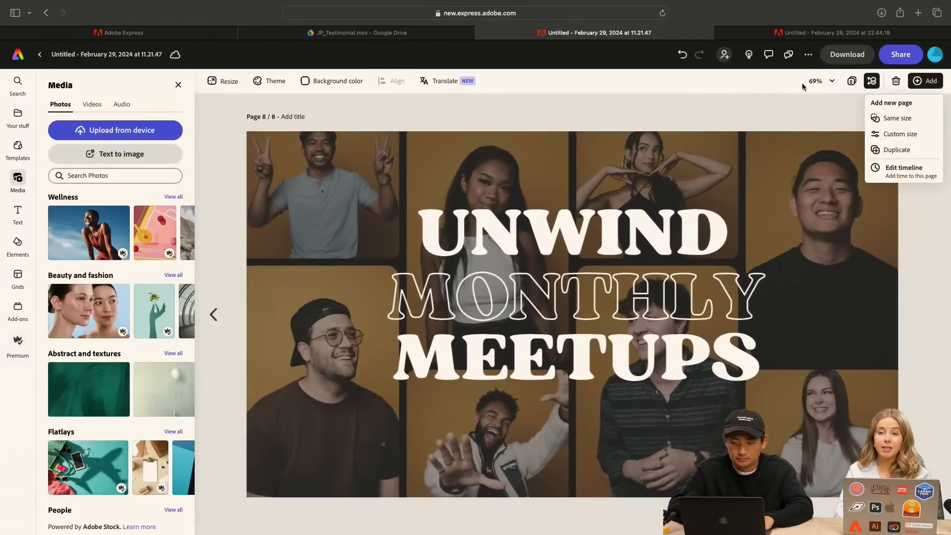
pyautogui.click(901, 120)
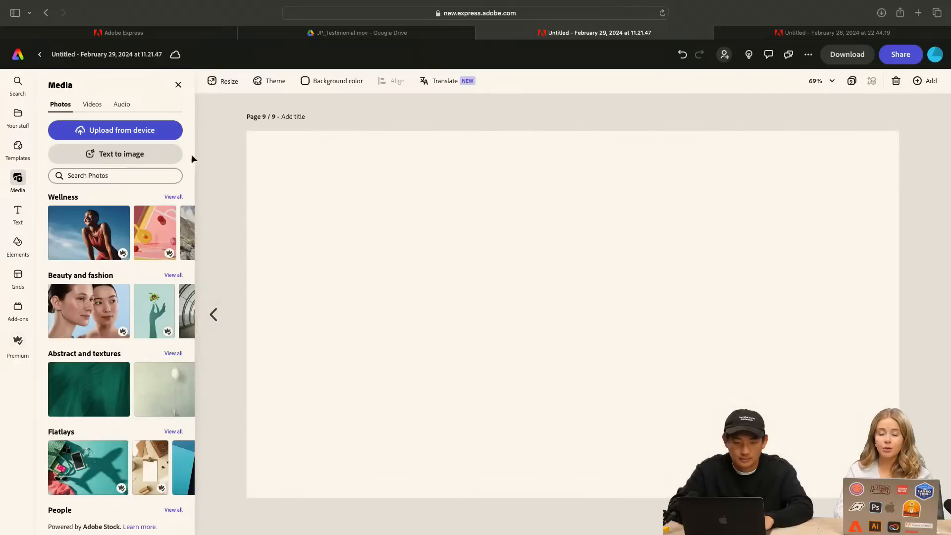
pyautogui.click(124, 130)
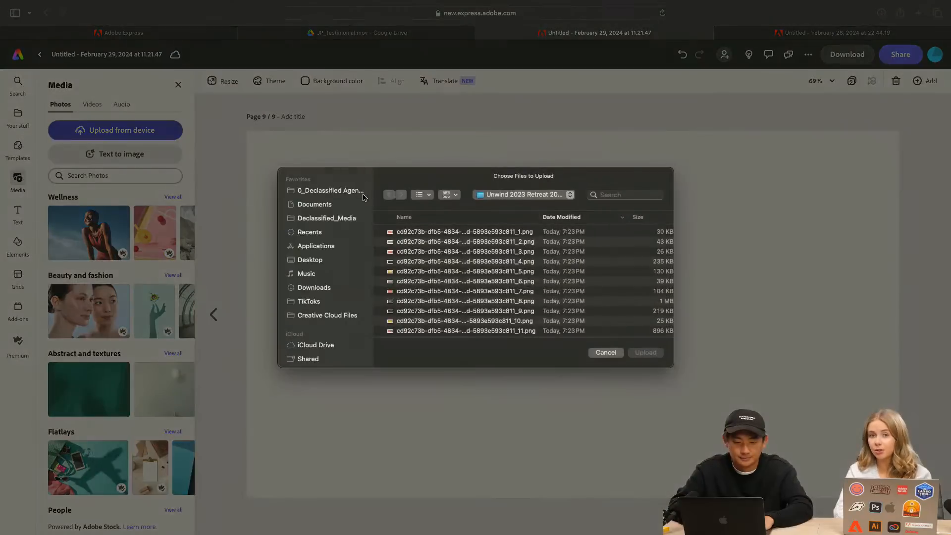
pyautogui.click(468, 311)
pyautogui.click(646, 353)
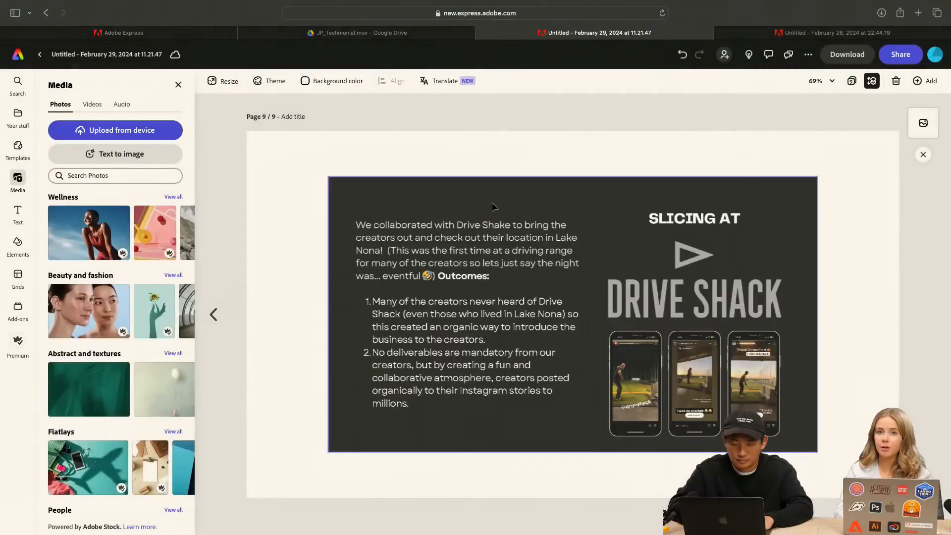
pyautogui.moveTo(423, 168); pyautogui.dragTo(410, 165)
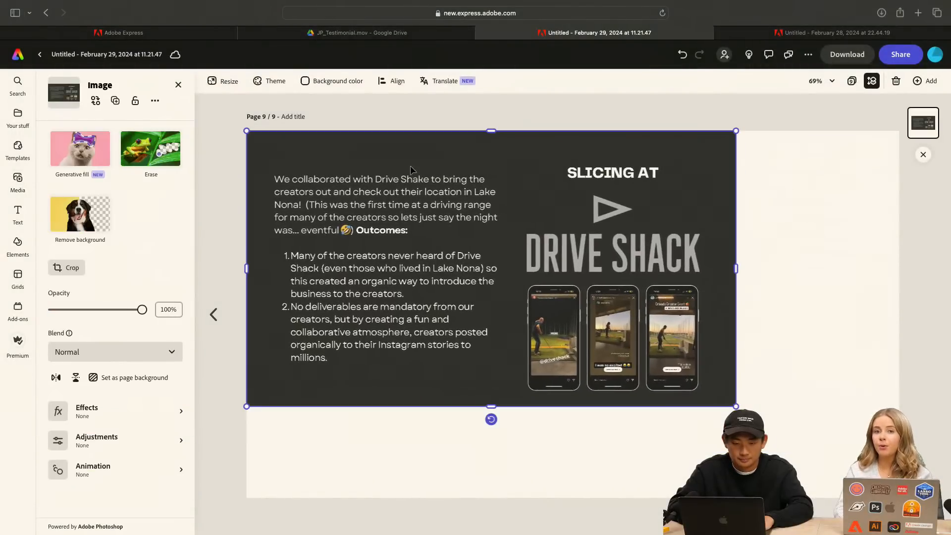
pyautogui.moveTo(737, 406); pyautogui.dragTo(910, 405)
pyautogui.click(909, 405)
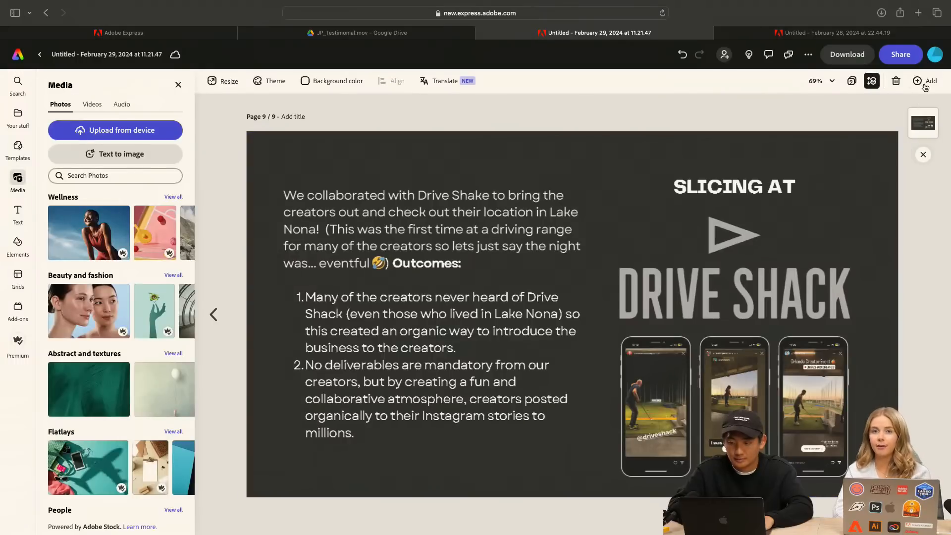
# Add a same-size page and fill it with the uploaded yellow "$50,000+" image, the file ending in _10.png
pyautogui.click(925, 81)
pyautogui.click(905, 122)
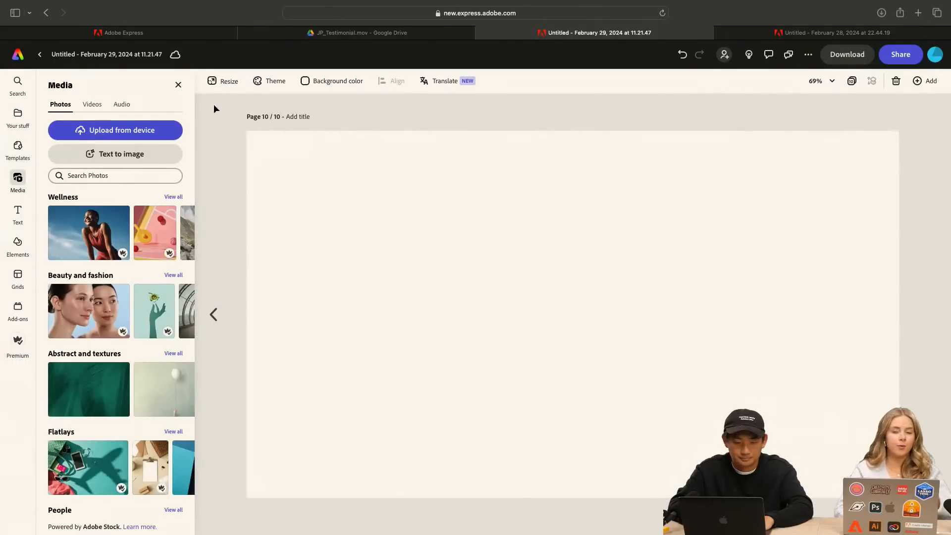
pyautogui.click(121, 130)
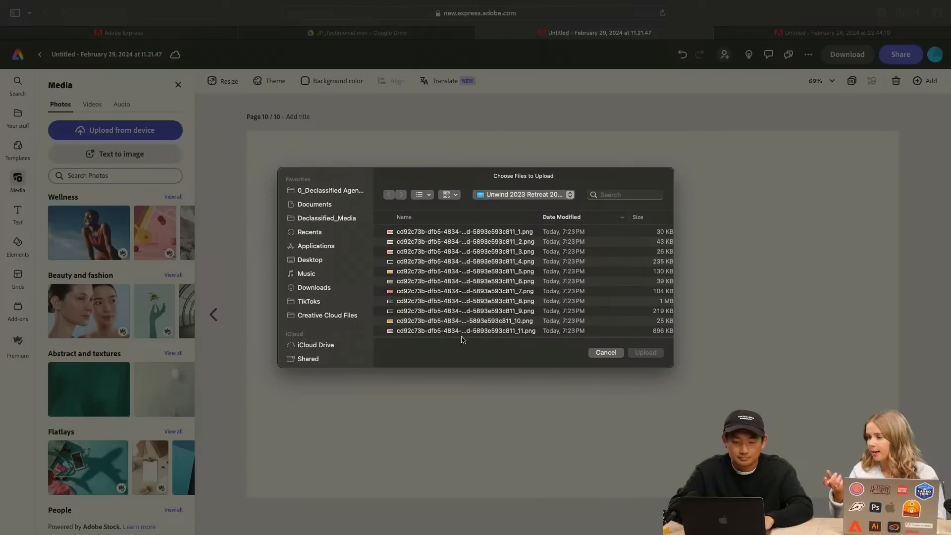
pyautogui.click(550, 322)
pyautogui.click(646, 352)
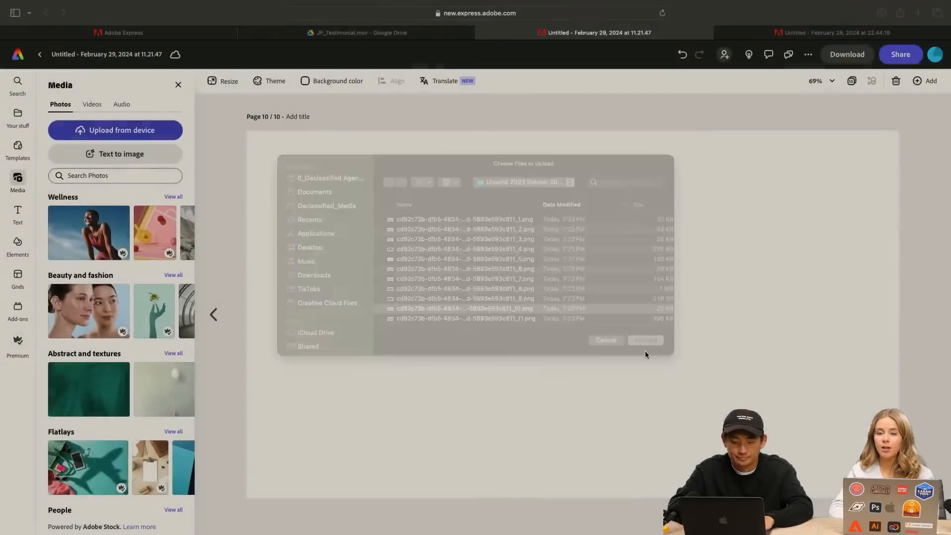
pyautogui.moveTo(492, 213); pyautogui.dragTo(414, 159)
pyautogui.moveTo(736, 406); pyautogui.dragTo(898, 497)
# Add a same-size page and fill it with the uploaded "Kickin' it with Orlando City" image, the file ending in _11.png
pyautogui.click(925, 81)
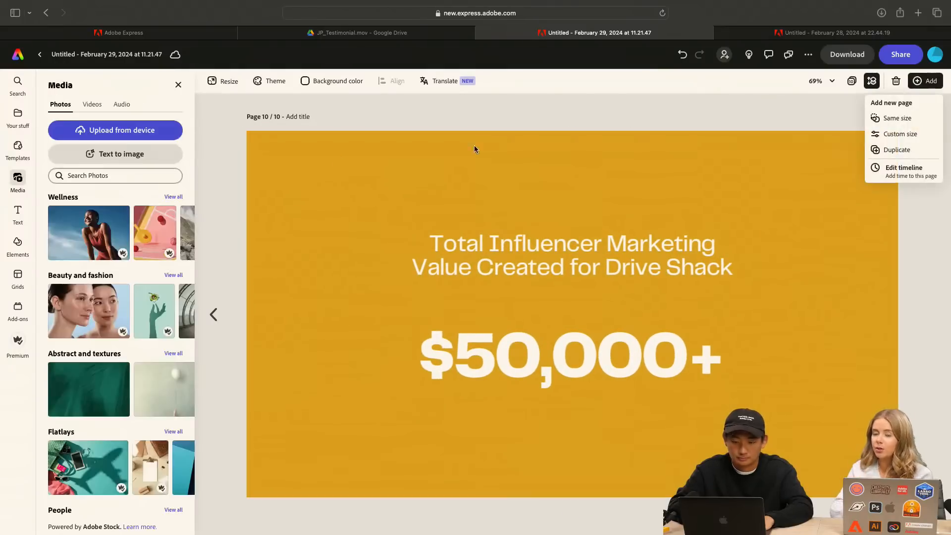
pyautogui.click(890, 118)
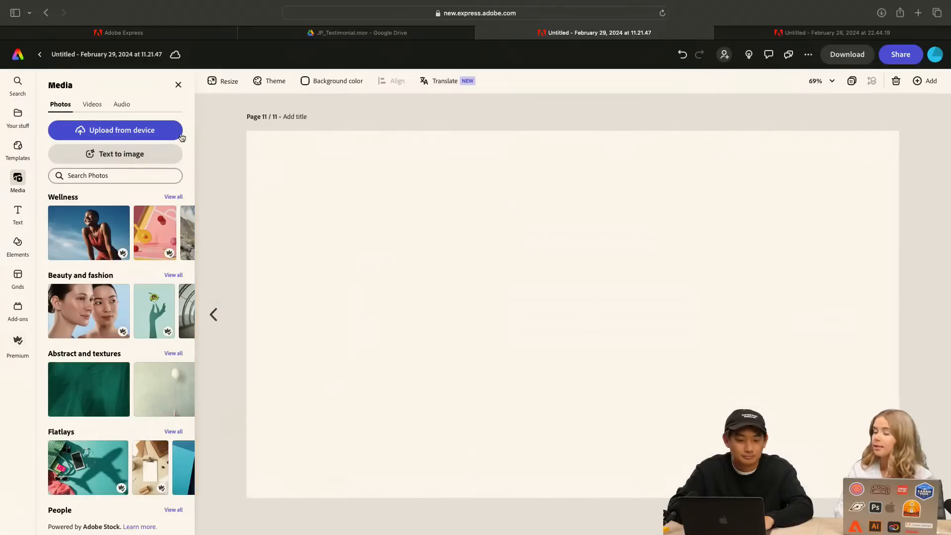
pyautogui.click(113, 131)
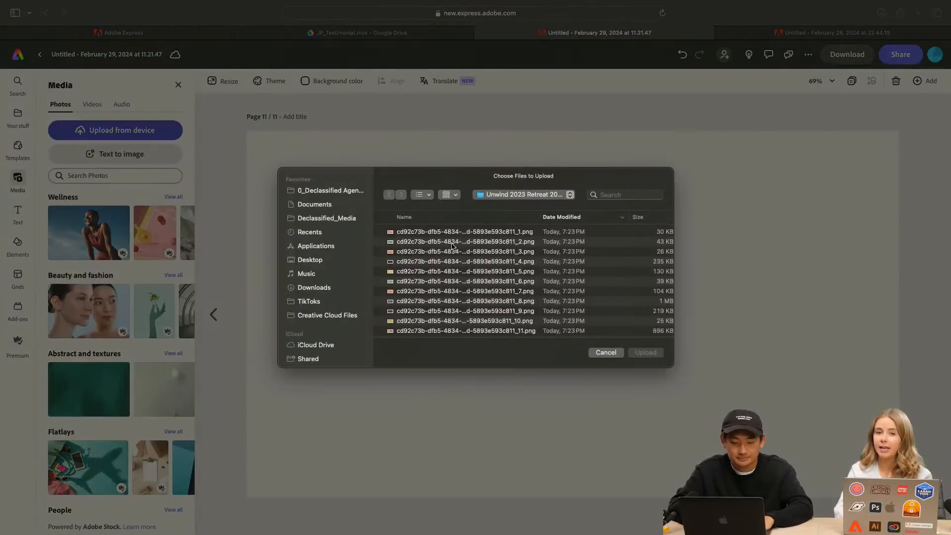
pyautogui.click(470, 330)
pyautogui.click(652, 355)
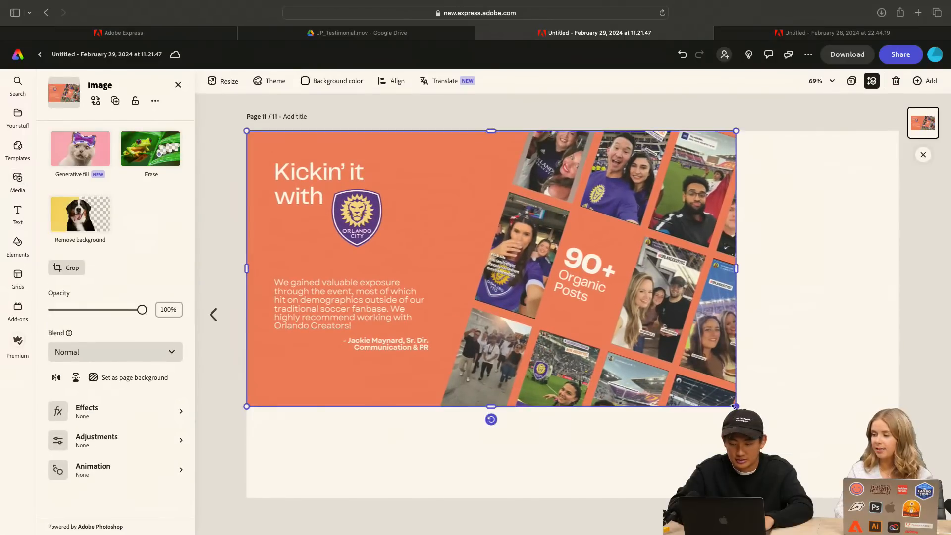
pyautogui.moveTo(735, 406); pyautogui.dragTo(898, 498)
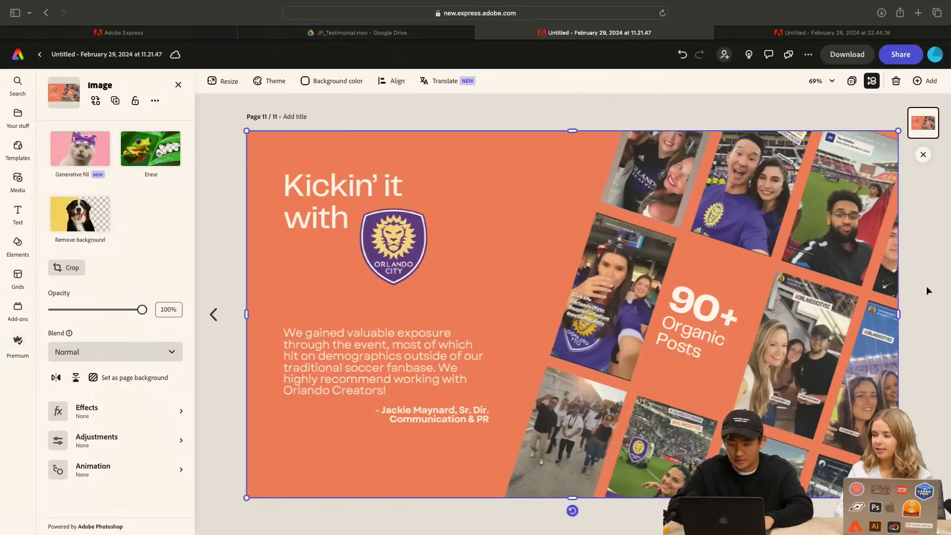
# Add a same-size page and fill it with the uploaded "The Advantages We Offer Our Partners" image, the file ending in _12.png
pyautogui.click(925, 80)
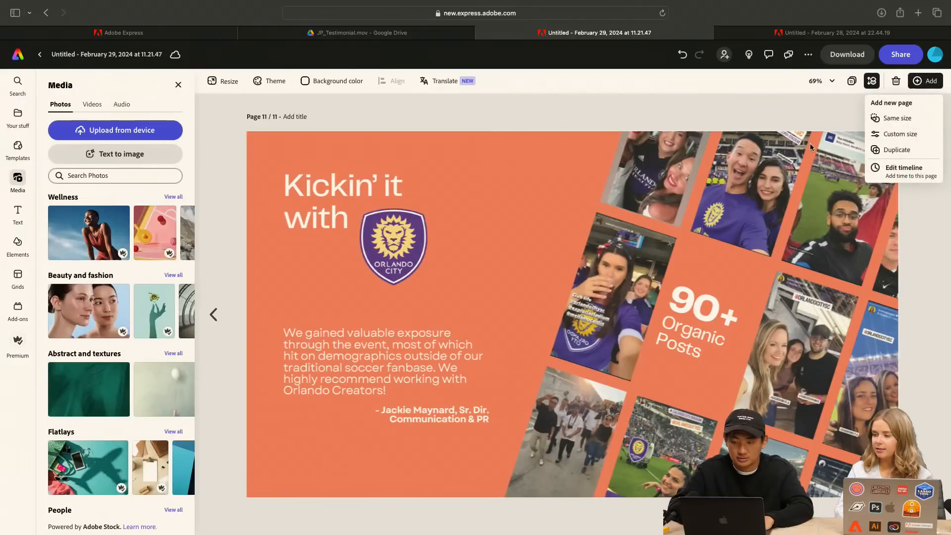
pyautogui.click(911, 117)
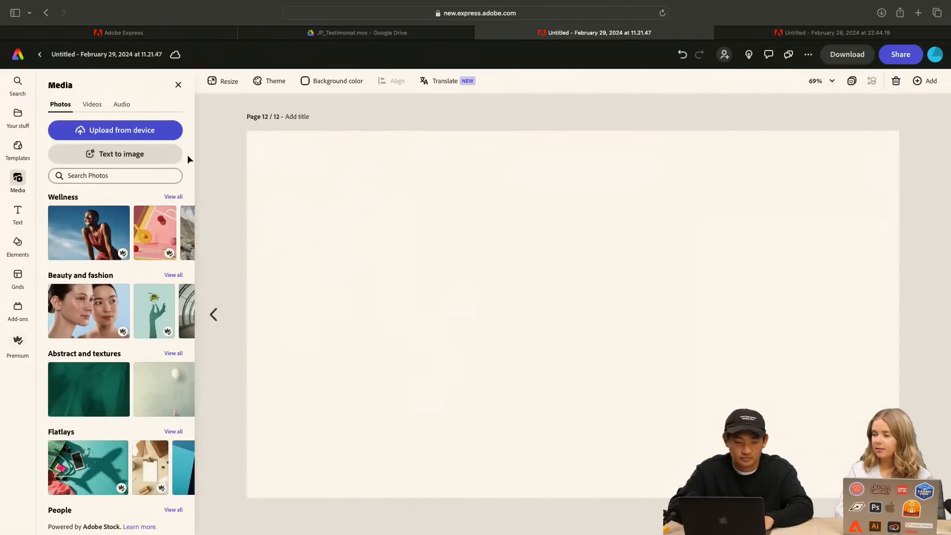
pyautogui.click(141, 130)
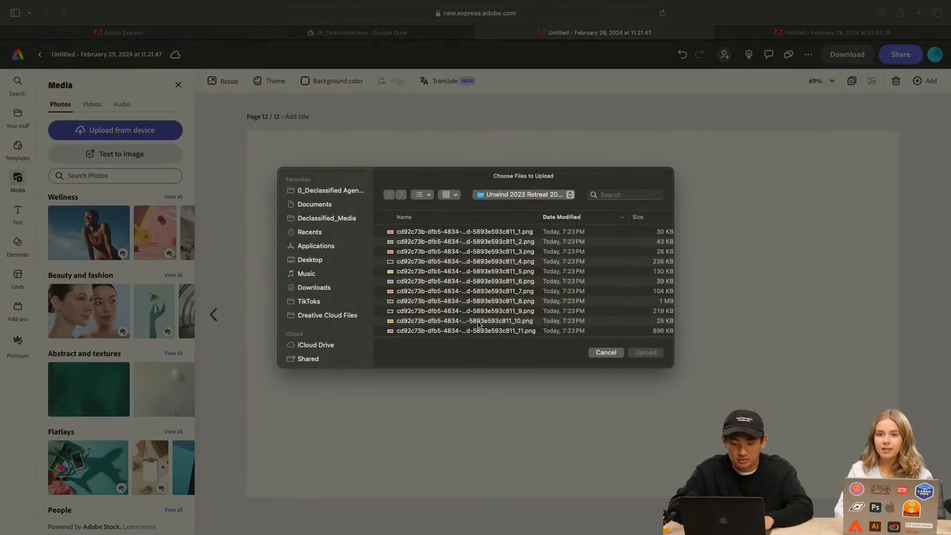
pyautogui.scroll(-2, 479, 324)
pyautogui.click(485, 319)
pyautogui.click(652, 352)
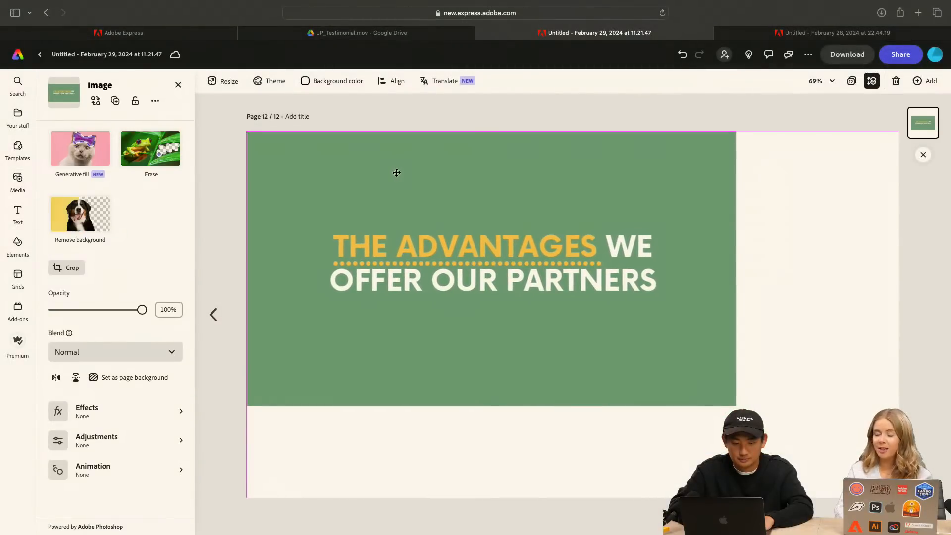
pyautogui.moveTo(736, 406); pyautogui.dragTo(899, 497)
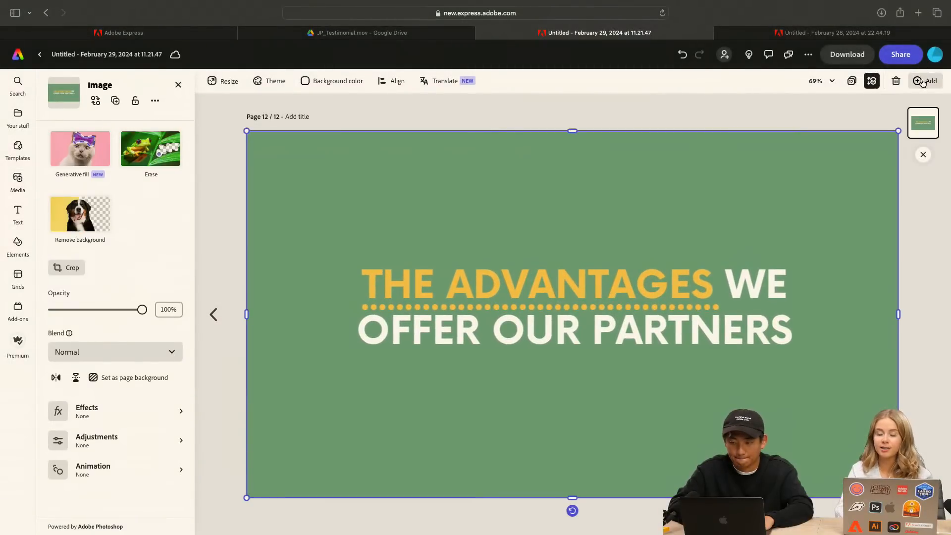
# Add a same-size page and fill it with the uploaded green "Curation" image, the file ending in _13.png
pyautogui.click(923, 82)
pyautogui.click(899, 119)
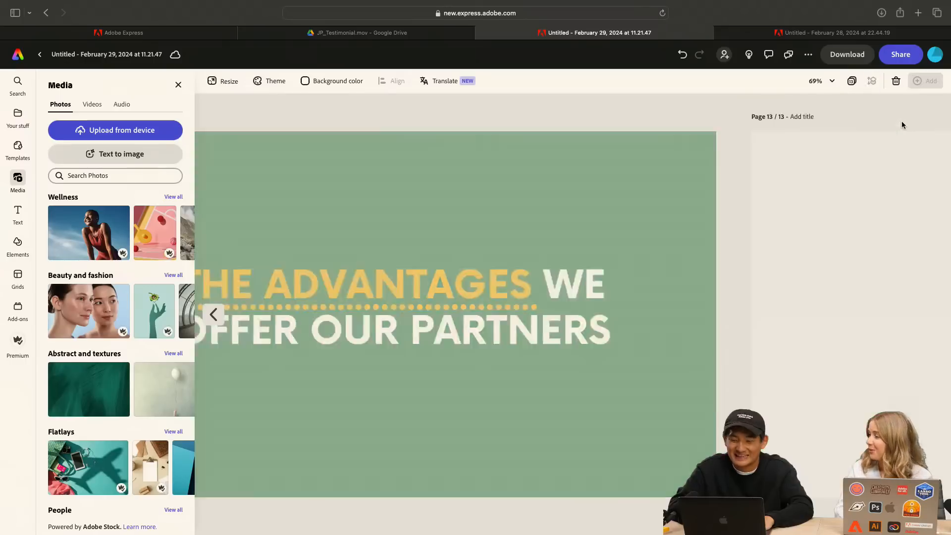
pyautogui.click(138, 134)
pyautogui.scroll(-3, 492, 321)
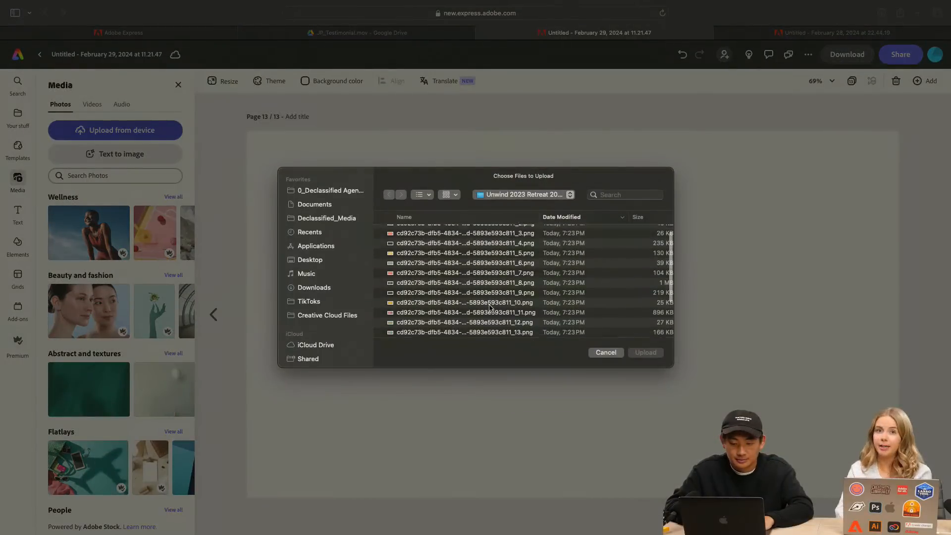
pyautogui.click(501, 313)
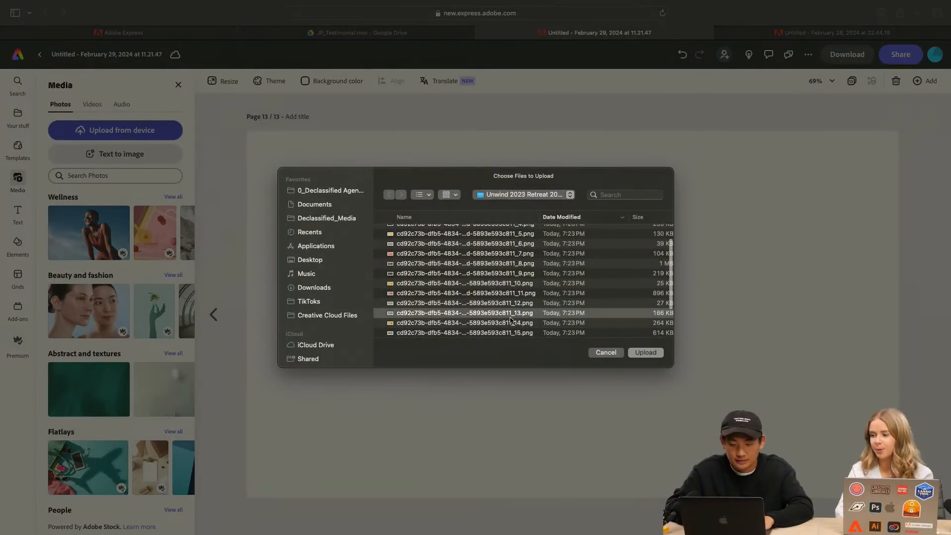
pyautogui.click(646, 352)
pyautogui.moveTo(598, 278); pyautogui.dragTo(516, 233)
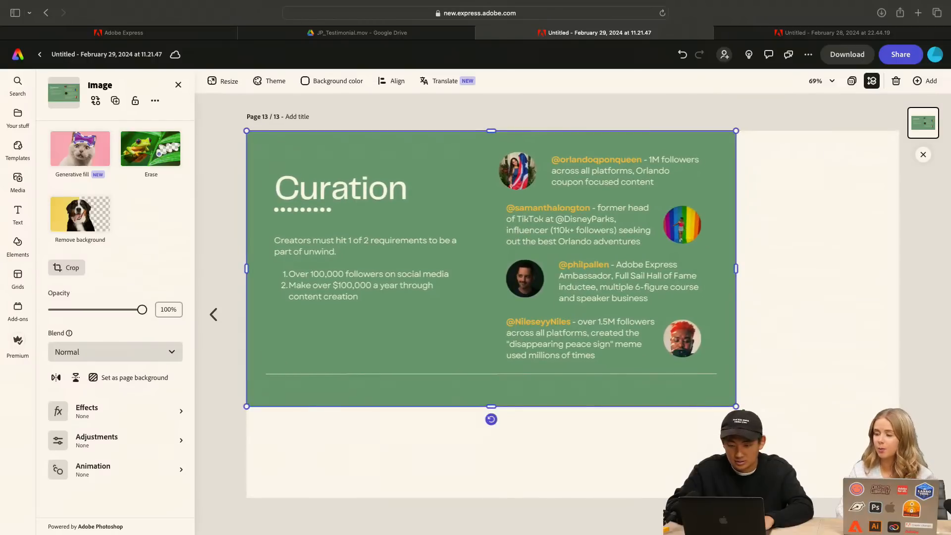
pyautogui.moveTo(736, 406); pyautogui.dragTo(898, 498)
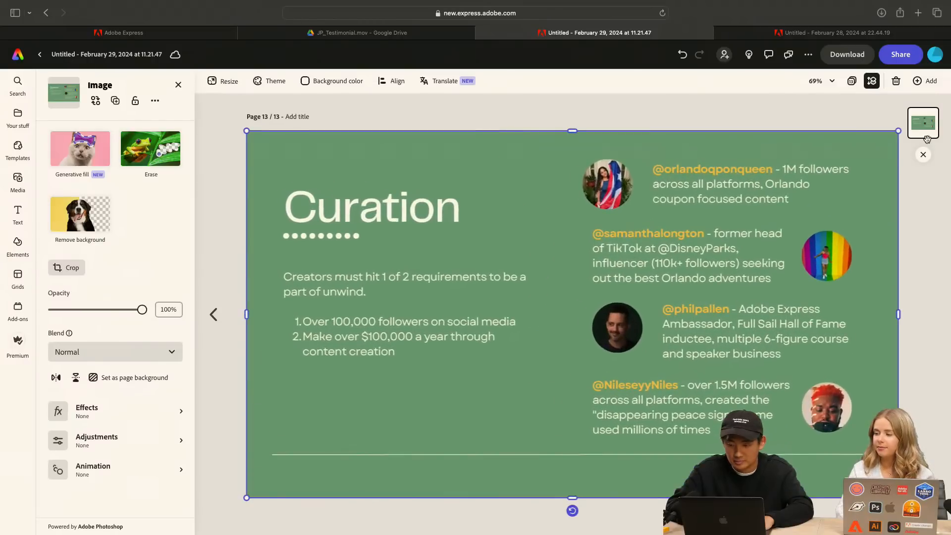
# Add a same-size page and fill it with the uploaded yellow "Collaboration" image, the file ending in _14.png
pyautogui.click(919, 86)
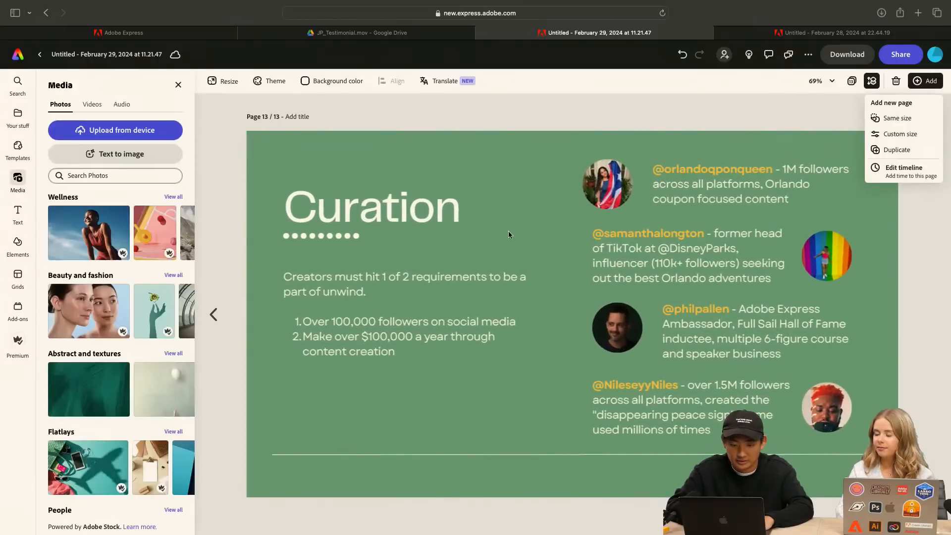
pyautogui.click(151, 154)
pyautogui.click(918, 82)
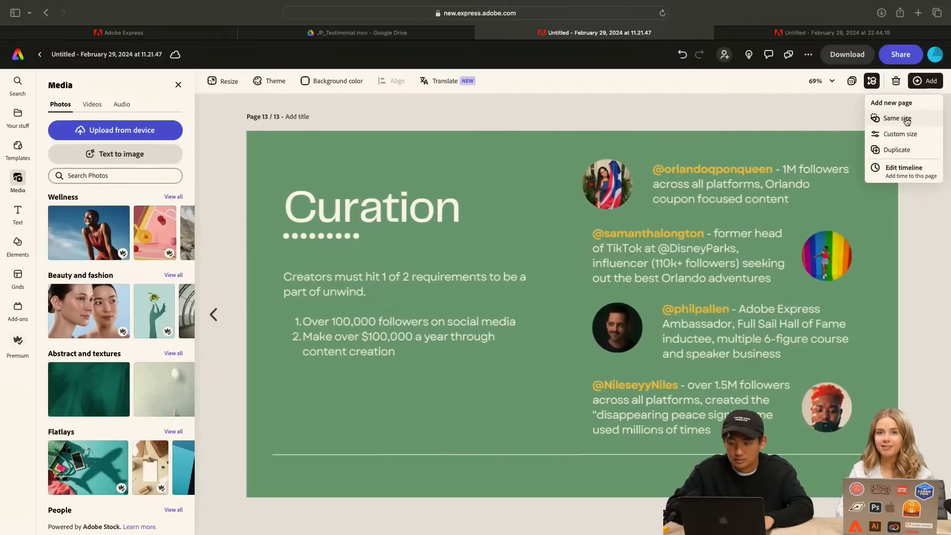
pyautogui.click(909, 116)
pyautogui.click(106, 130)
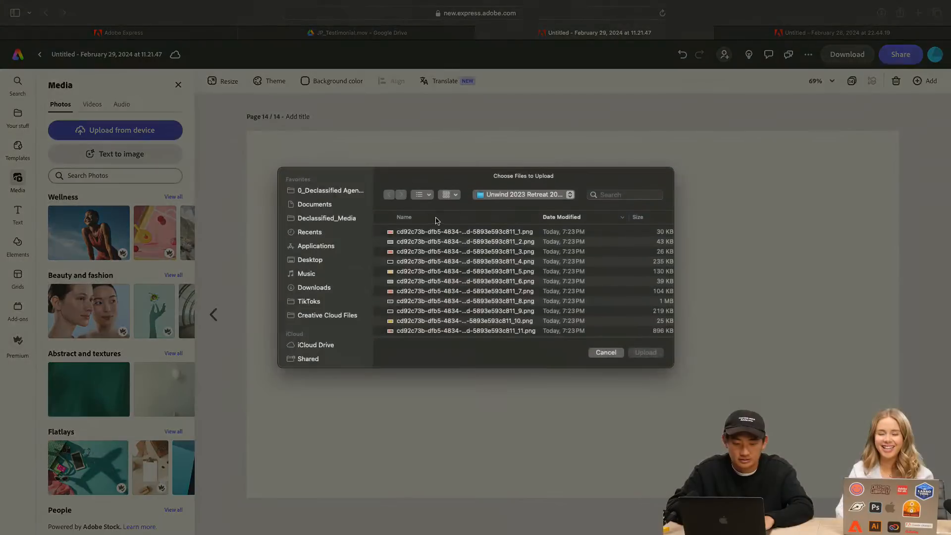
pyautogui.scroll(-5, 472, 326)
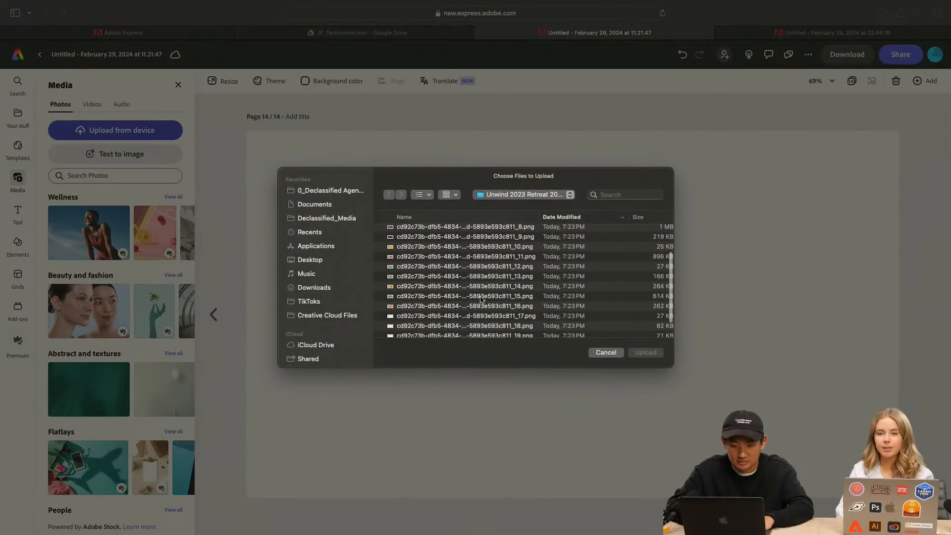
pyautogui.click(482, 297)
pyautogui.click(504, 290)
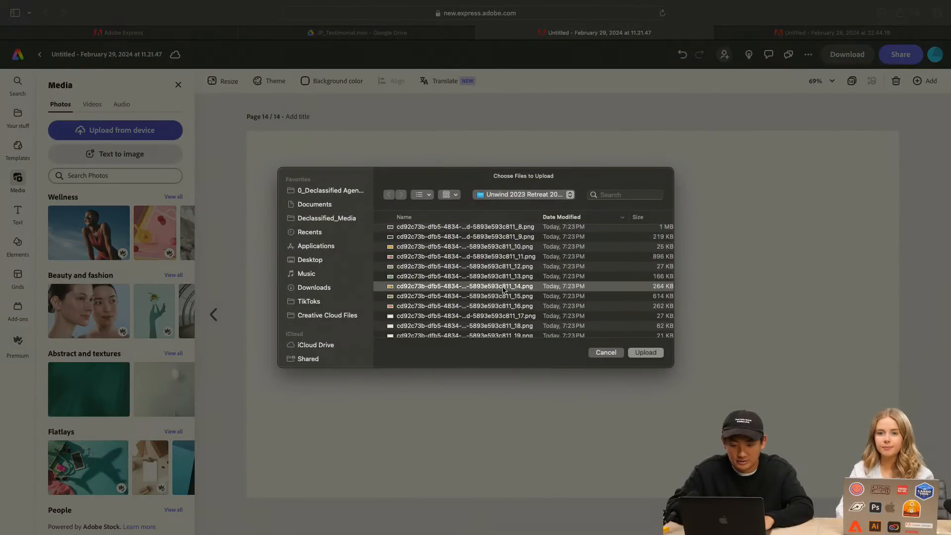
pyautogui.click(646, 354)
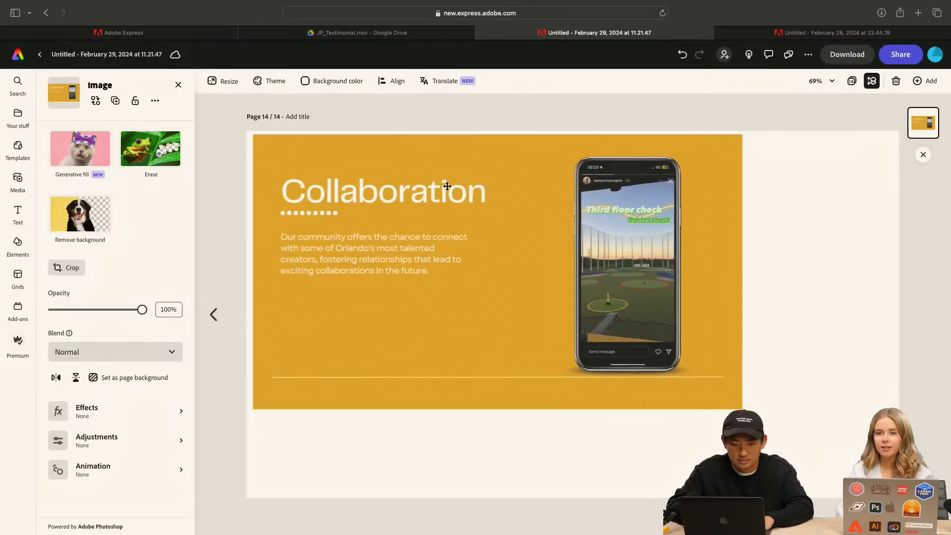
pyautogui.moveTo(732, 406); pyautogui.dragTo(894, 498)
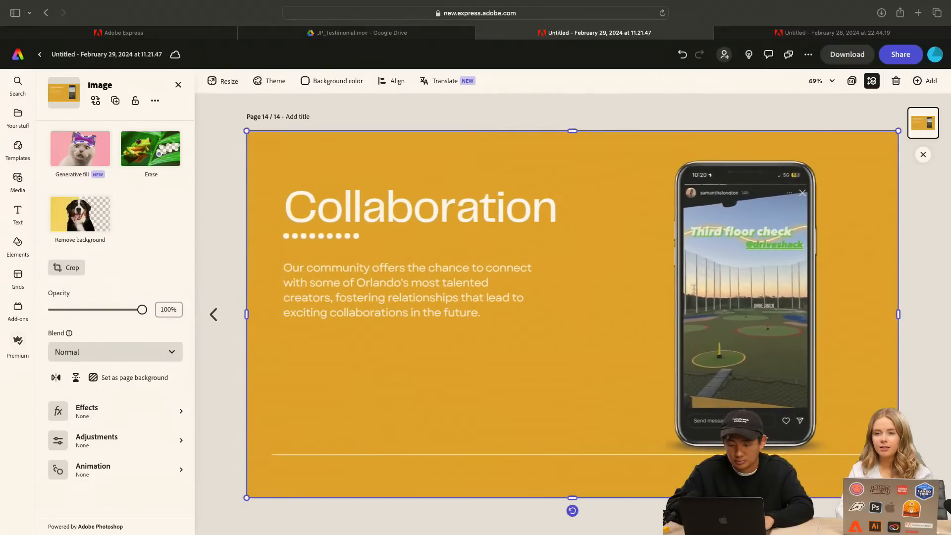
# Add a same-size page, fill it with the uploaded "Community" image, the file ending in _15.png, and deselect the image
pyautogui.click(928, 79)
pyautogui.click(907, 118)
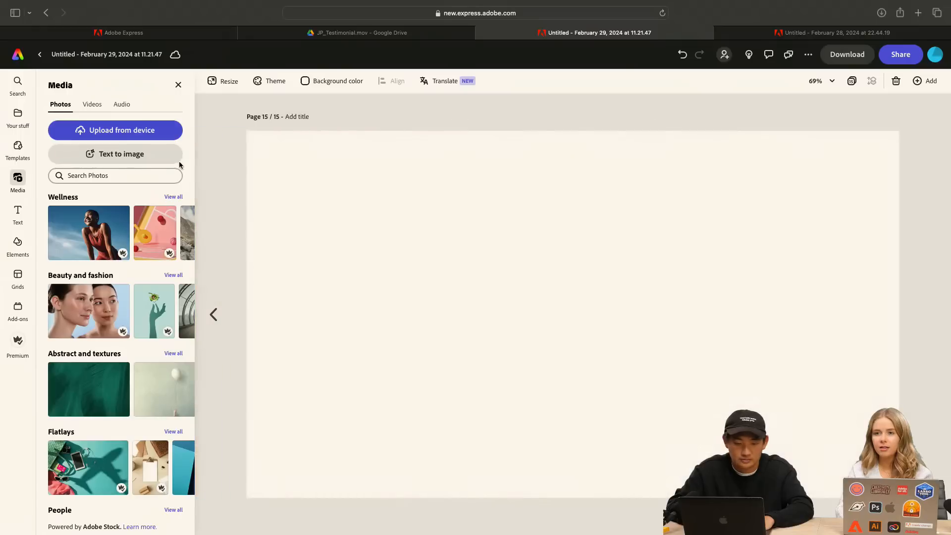
pyautogui.click(128, 131)
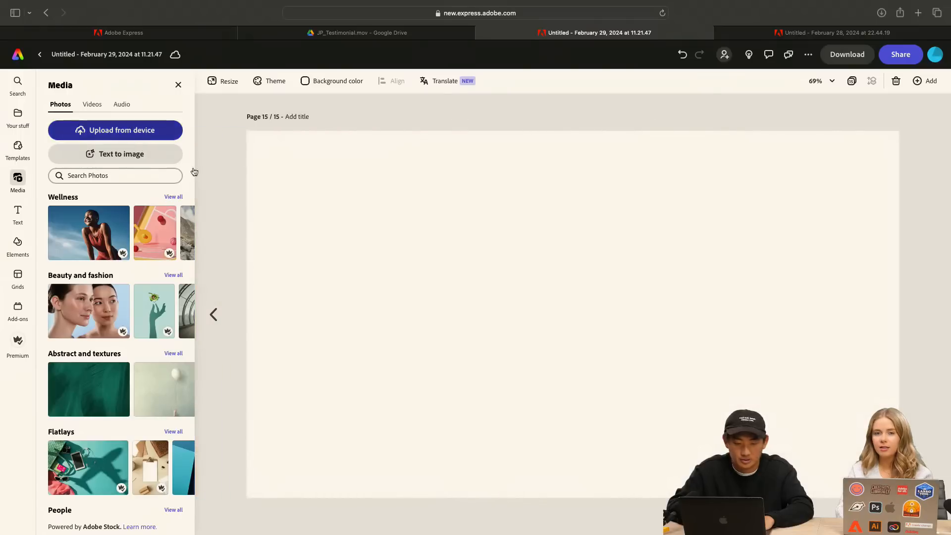
pyautogui.scroll(-5, 470, 316)
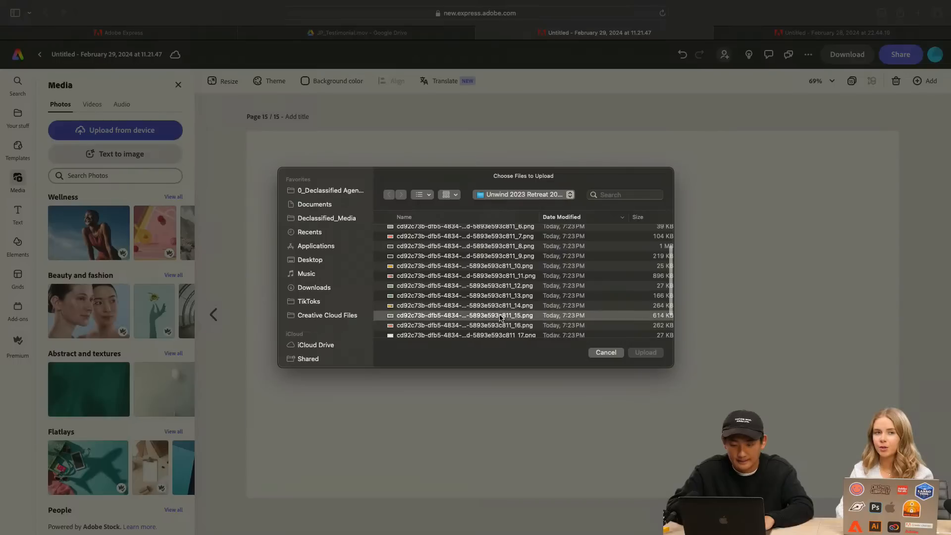
pyautogui.click(634, 351)
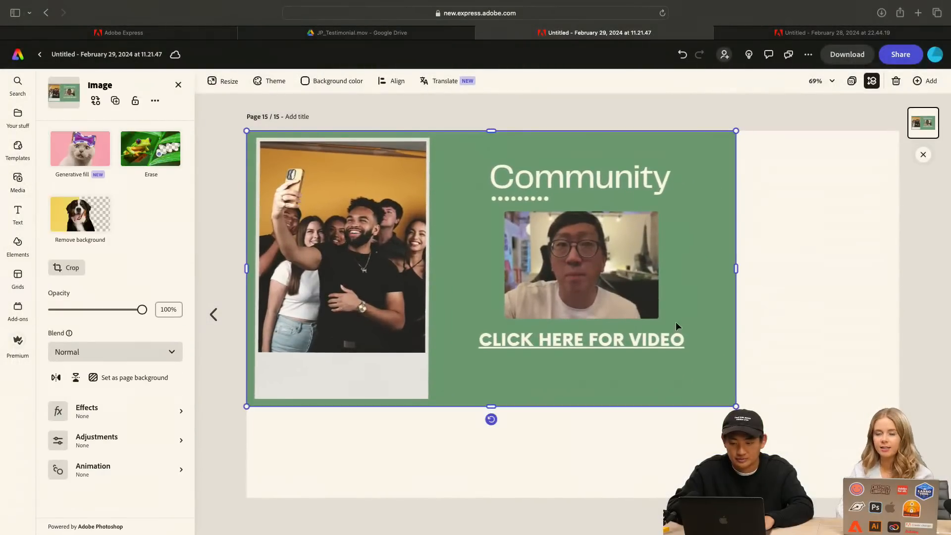
pyautogui.moveTo(737, 406); pyautogui.dragTo(899, 498)
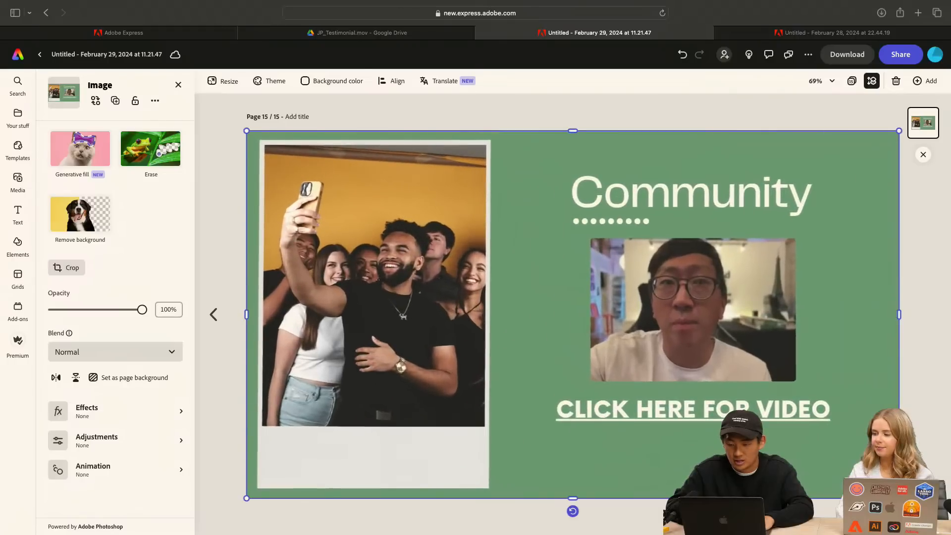
pyautogui.click(939, 320)
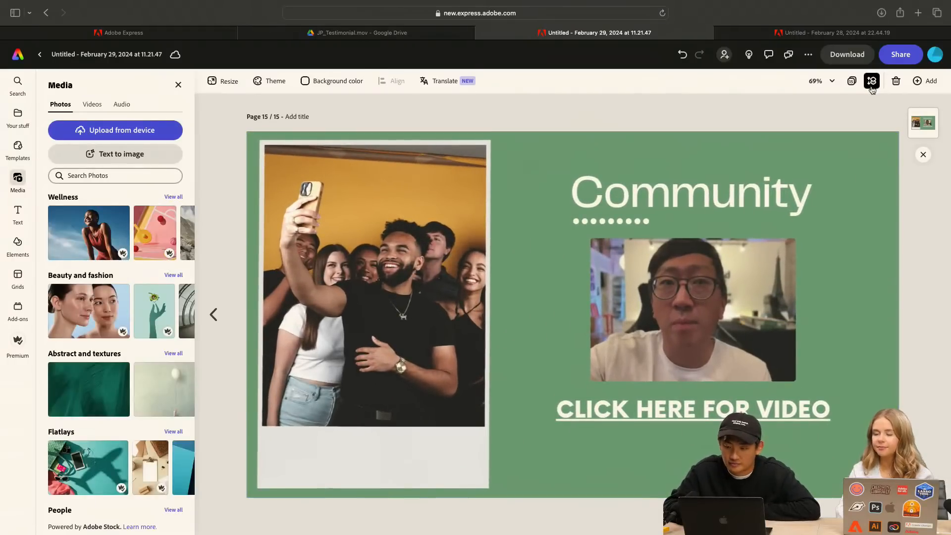
# Show all pages in a grid overview and review the deck, comparing the "Brands x Orlando Influencers" and "our community" slides
pyautogui.click(852, 82)
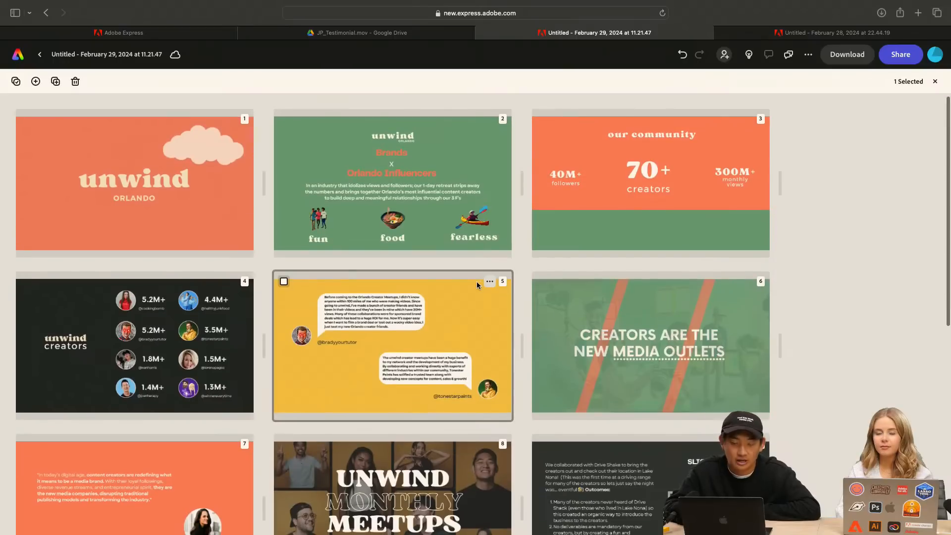
pyautogui.scroll(-1, 476, 285)
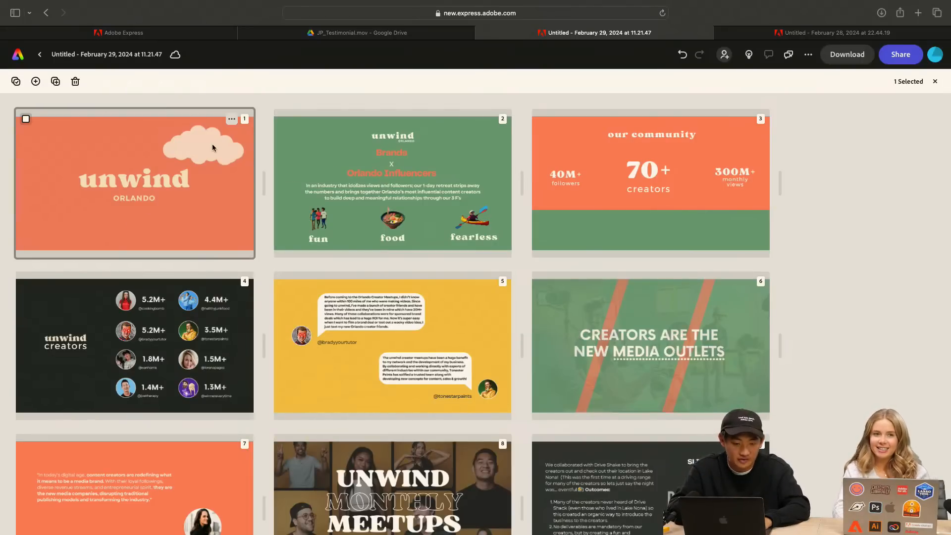
pyautogui.click(408, 175)
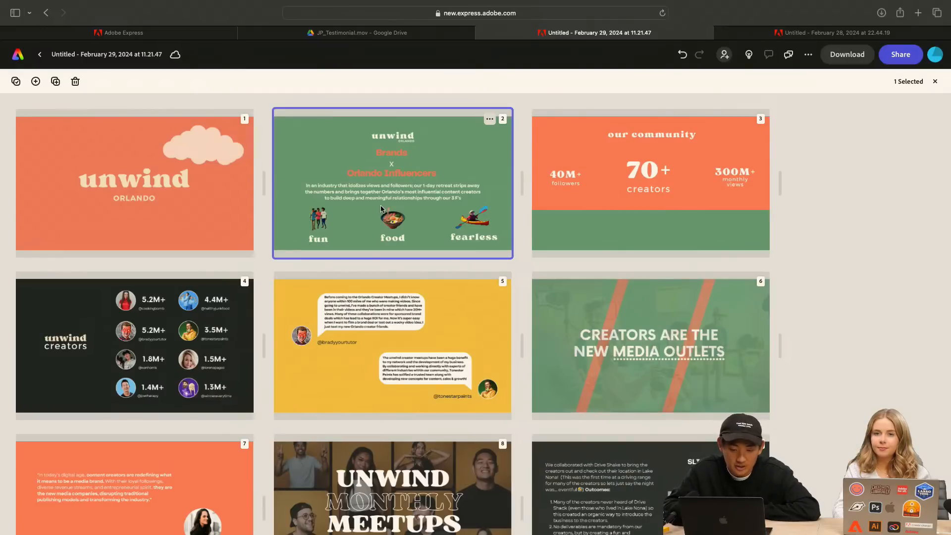
pyautogui.scroll(1, 382, 208)
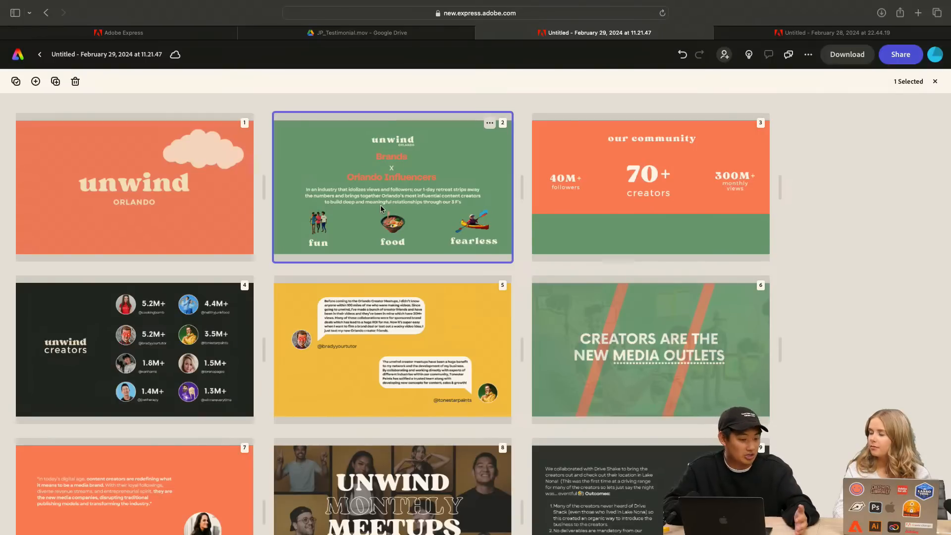
pyautogui.click(628, 179)
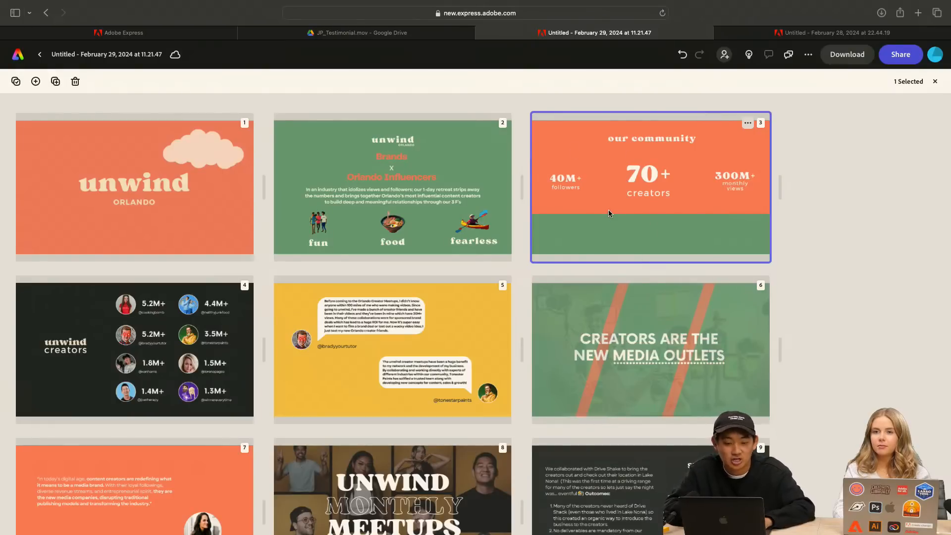
pyautogui.click(375, 214)
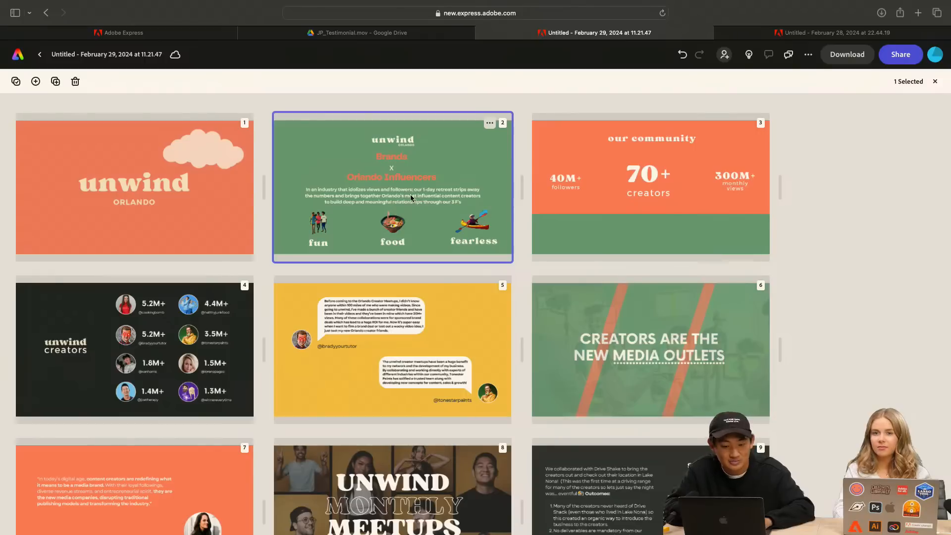
pyautogui.click(628, 200)
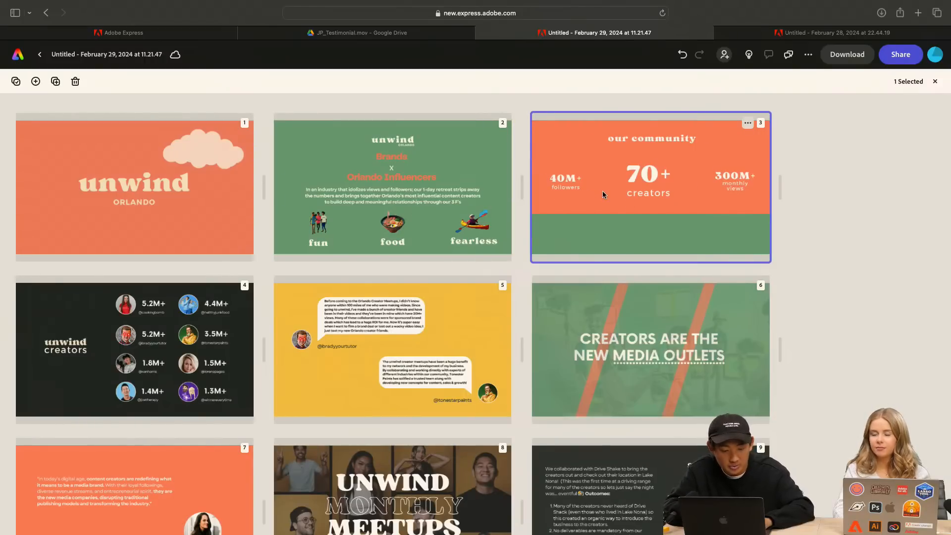
# Review the "unwind creators" slide, the yellow testimonials slide and the "Creators are the new media outlets" slide in the grid overview
pyautogui.click(171, 349)
pyautogui.scroll(-1, 170, 349)
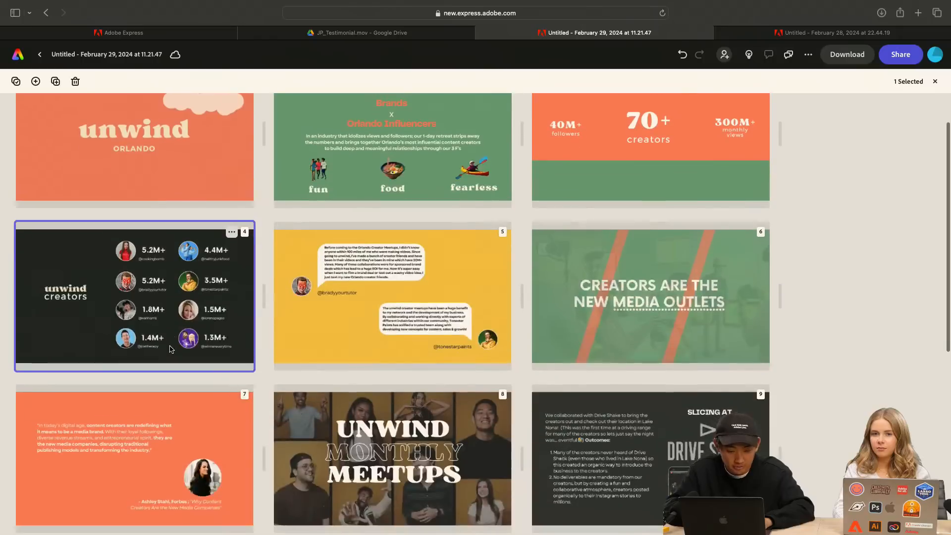
pyautogui.click(384, 317)
pyautogui.scroll(-1, 386, 314)
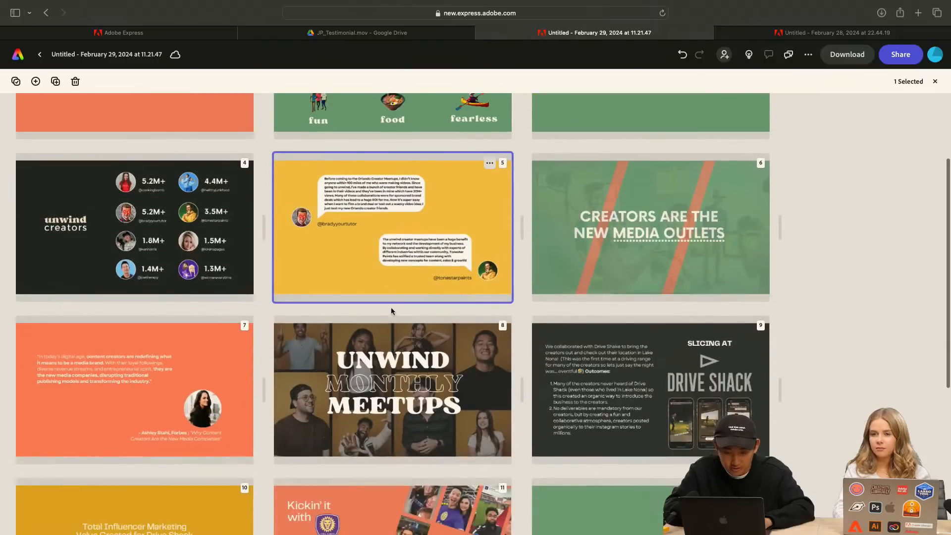
pyautogui.click(683, 231)
pyautogui.scroll(1, 637, 245)
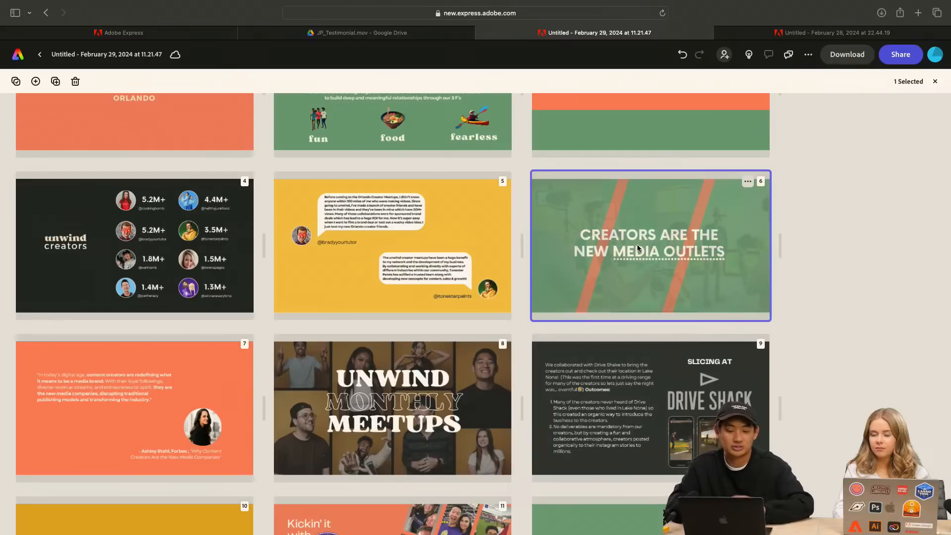
pyautogui.scroll(1, 638, 244)
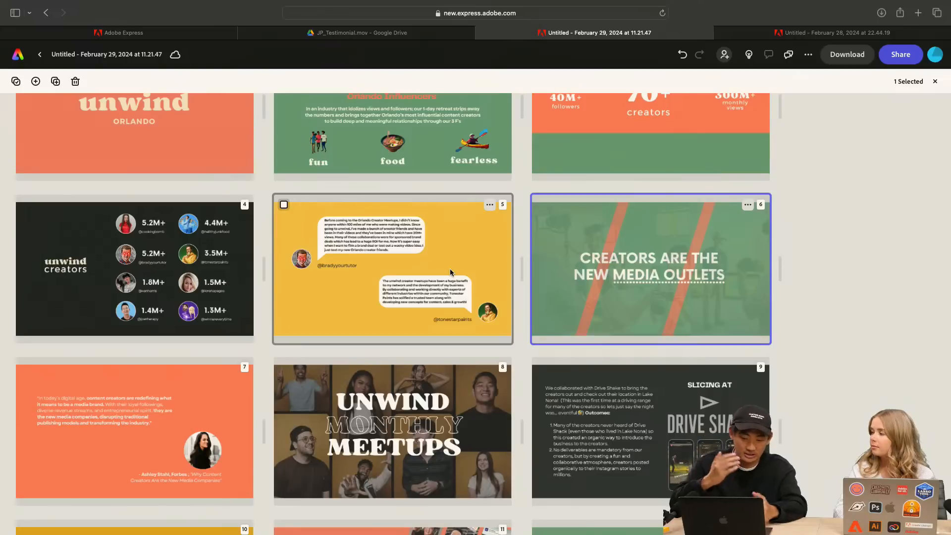
pyautogui.scroll(-1, 545, 323)
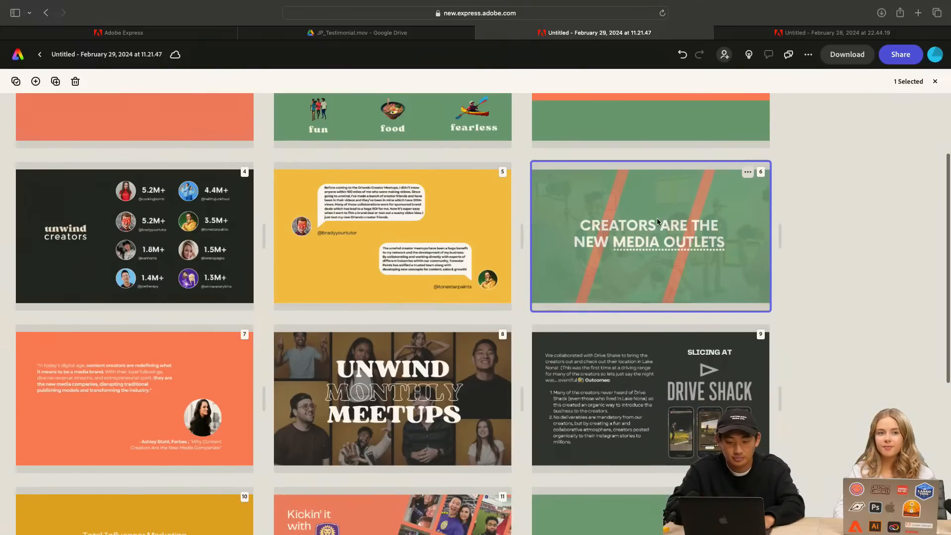
pyautogui.scroll(-1, 661, 254)
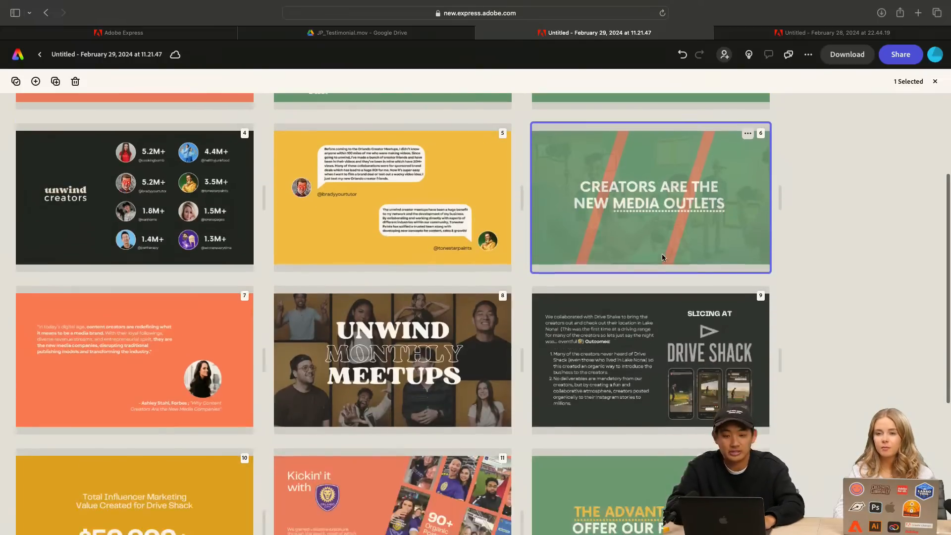
# Examine the orange media quote slide, the "Unwind Monthly Meetups" slide and the "Slicing at Drive Shack" case study slide
pyautogui.click(174, 358)
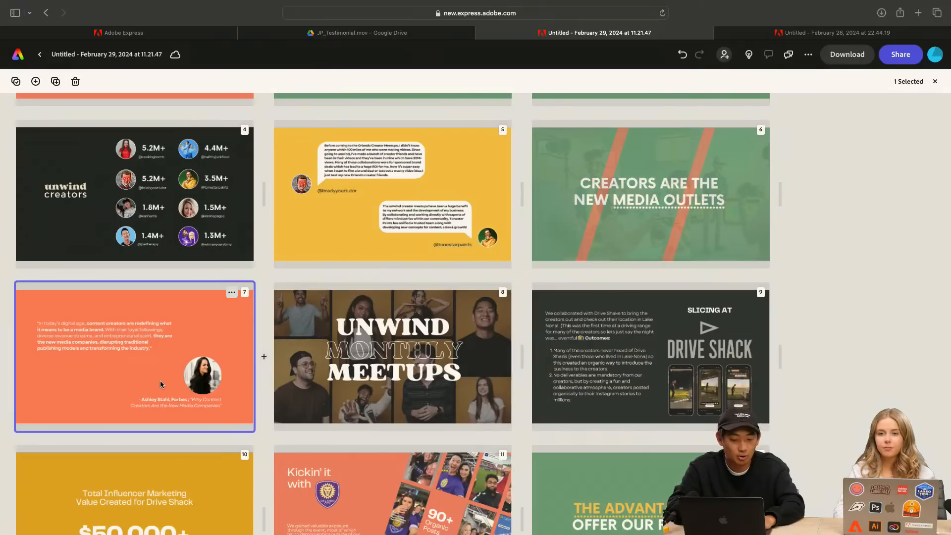
pyautogui.scroll(-1, 161, 386)
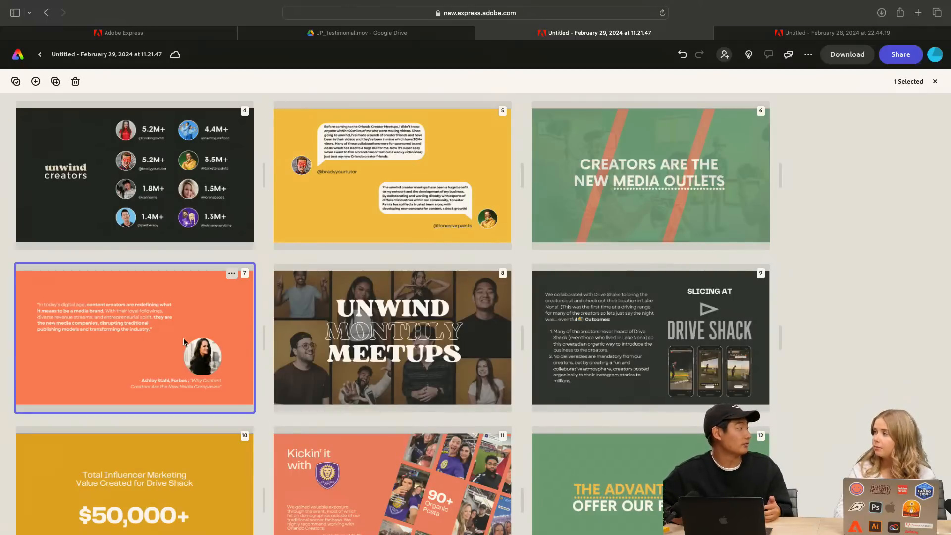
pyautogui.scroll(-1, 402, 325)
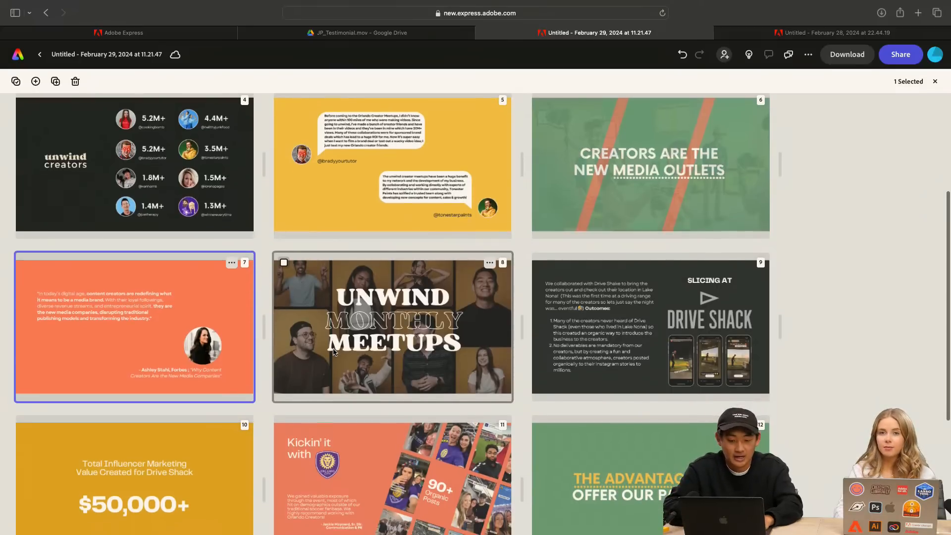
pyautogui.click(402, 325)
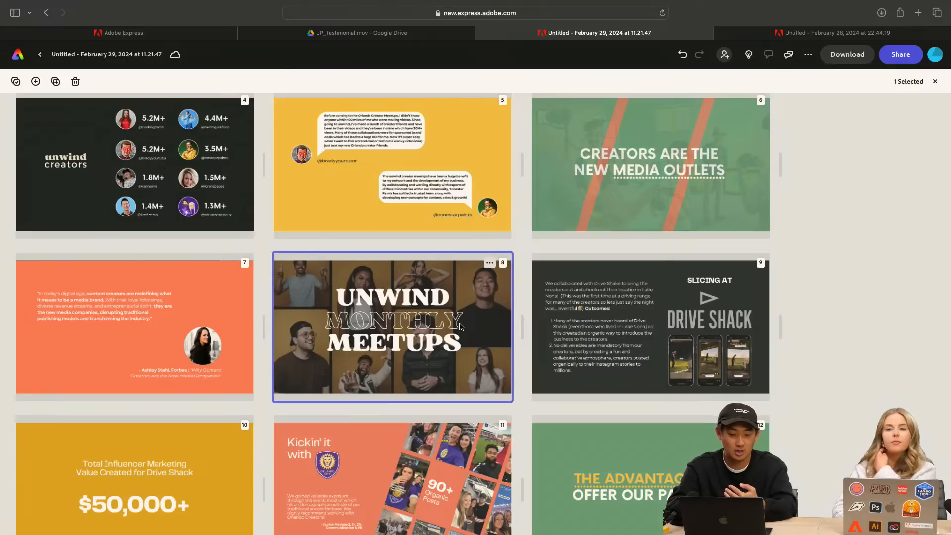
pyautogui.scroll(-3, 461, 327)
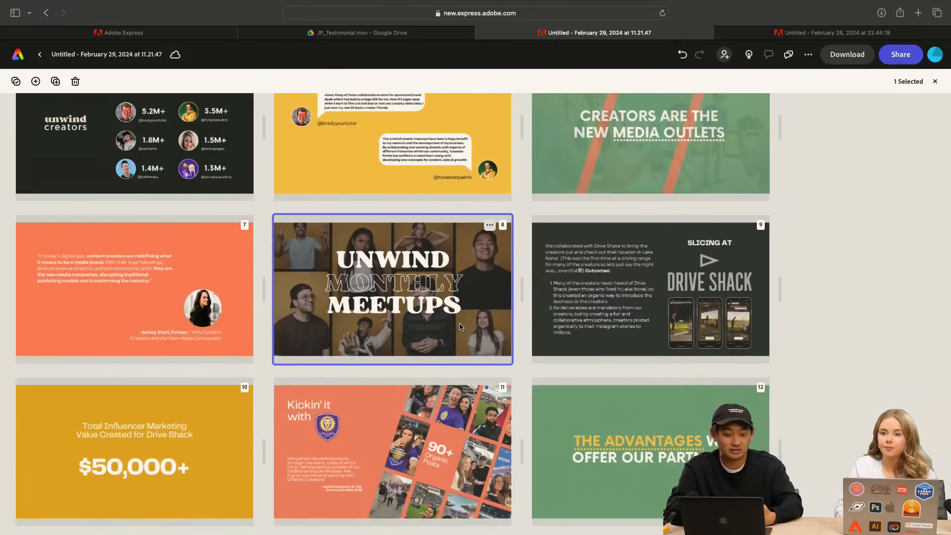
pyautogui.scroll(5, 460, 327)
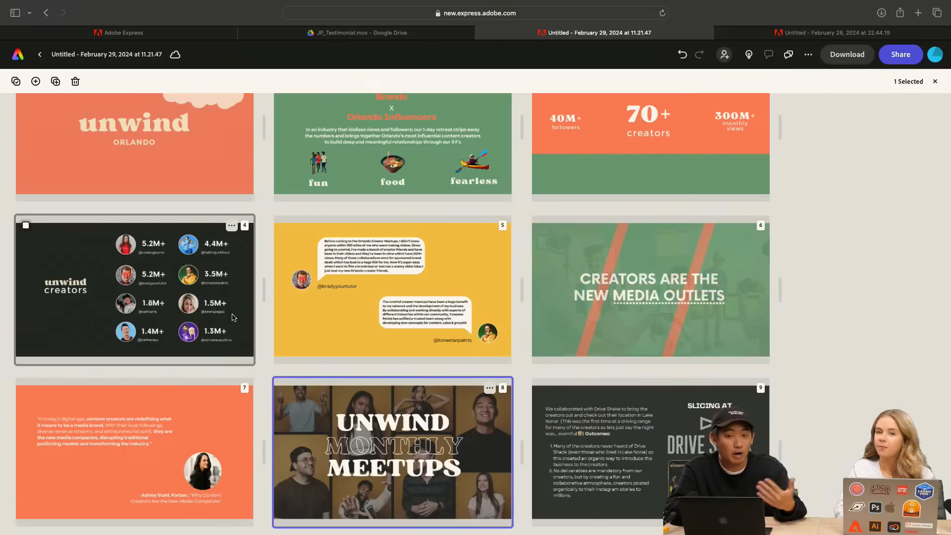
pyautogui.scroll(-4, 619, 256)
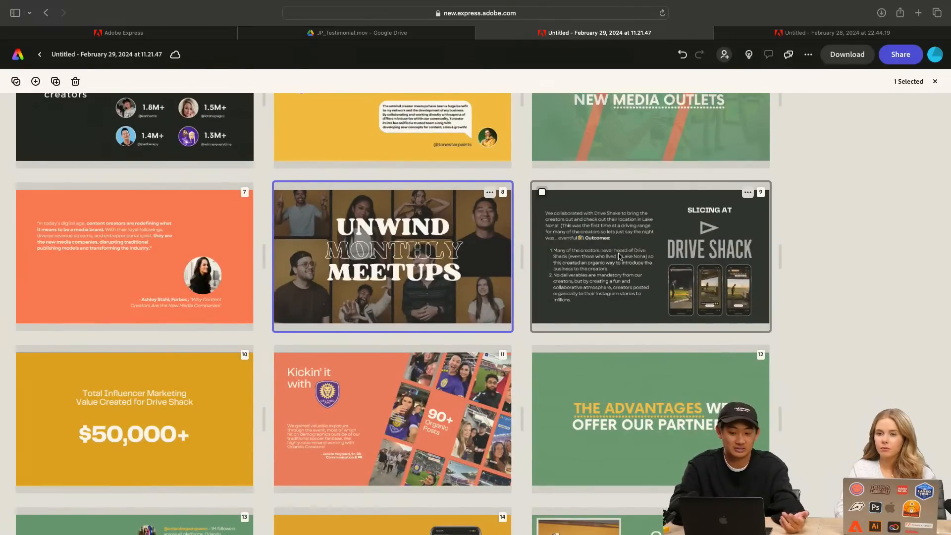
pyautogui.click(619, 256)
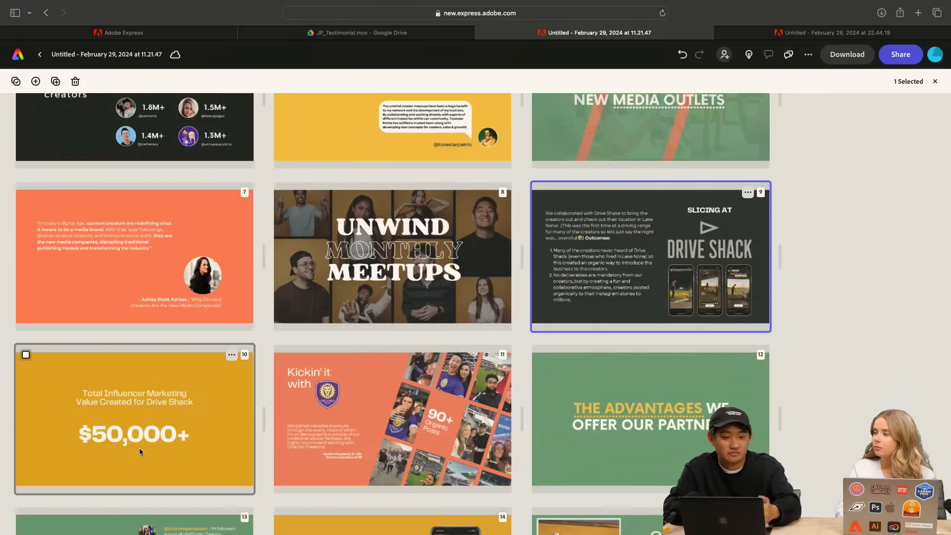
# Look over the remaining slides from the Drive Shack value slide to "Community", and compare them with the earlier pages of the deck
pyautogui.scroll(-3, 376, 423)
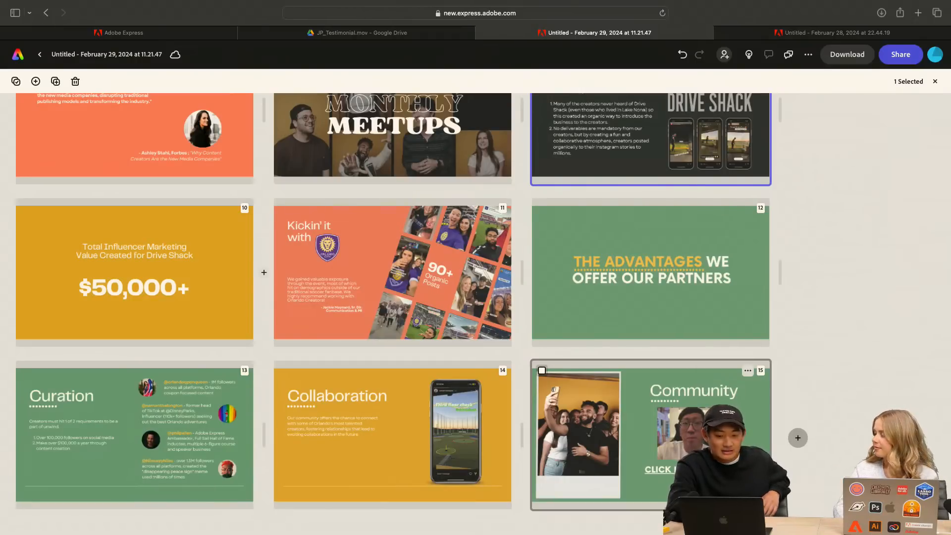
pyautogui.scroll(10, 667, 371)
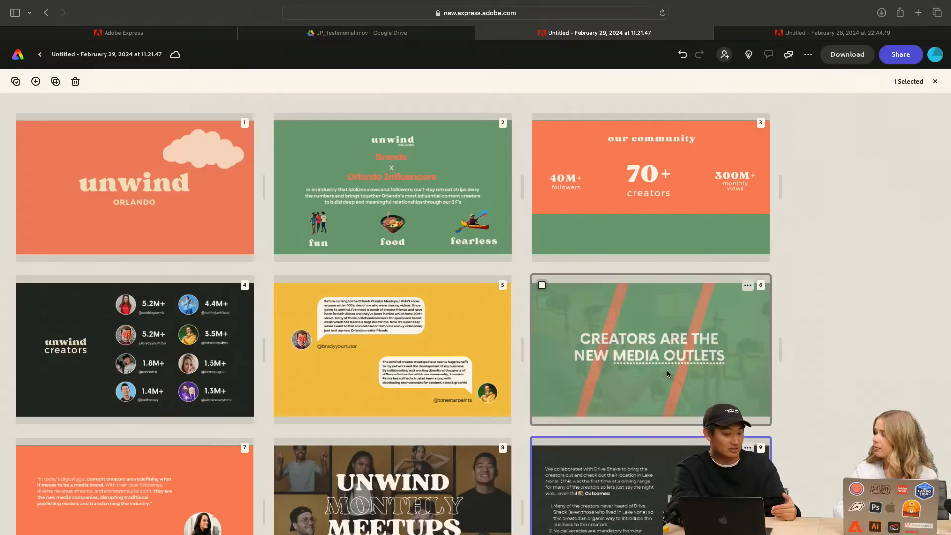
pyautogui.scroll(-3, 667, 370)
pyautogui.scroll(-6, 666, 372)
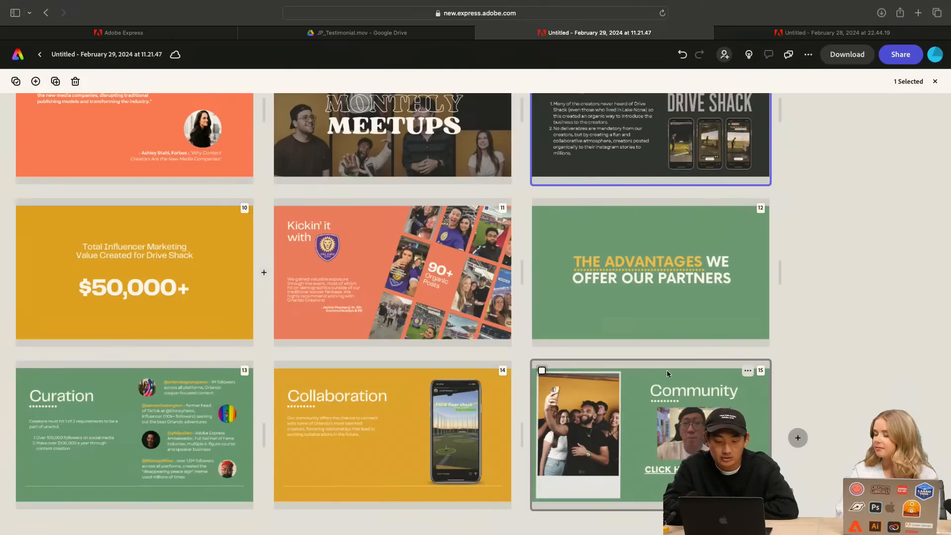
pyautogui.scroll(3, 667, 370)
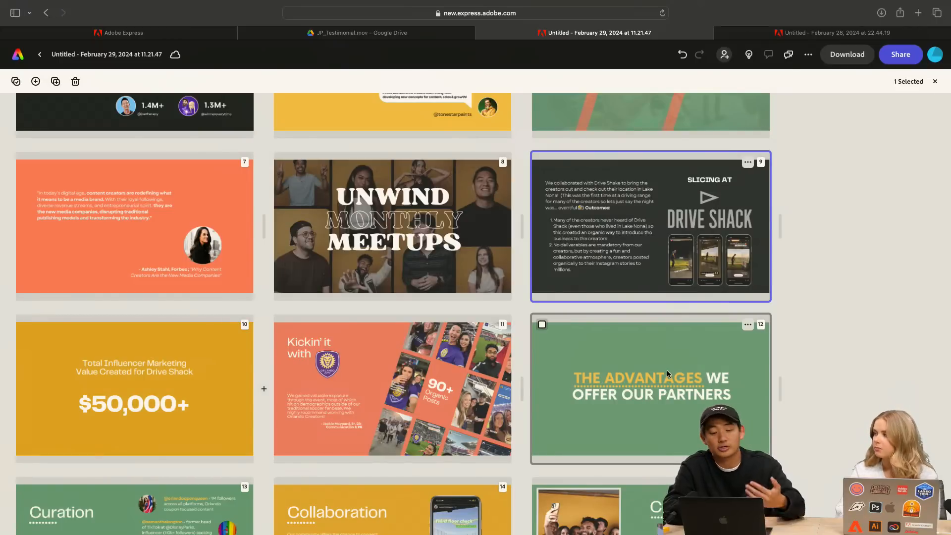
pyautogui.scroll(2, 667, 371)
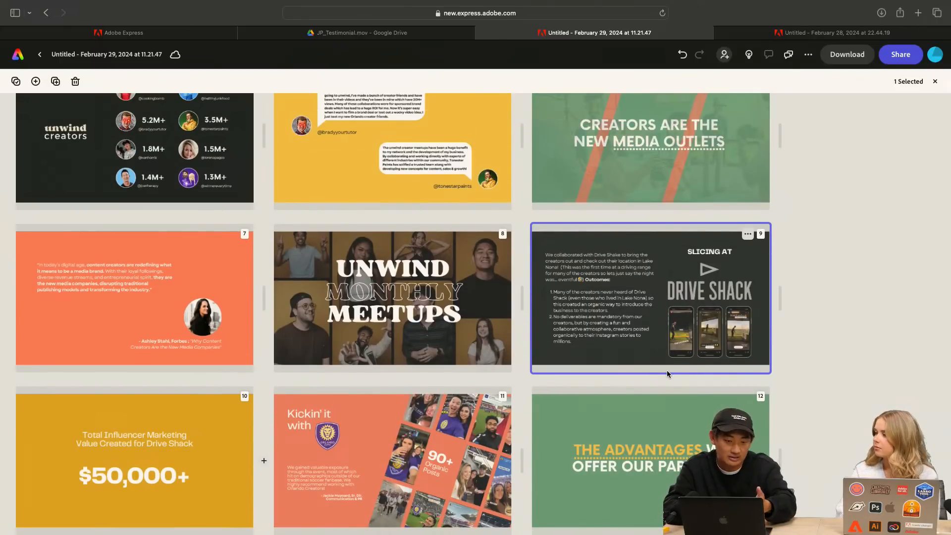
pyautogui.scroll(-5, 667, 374)
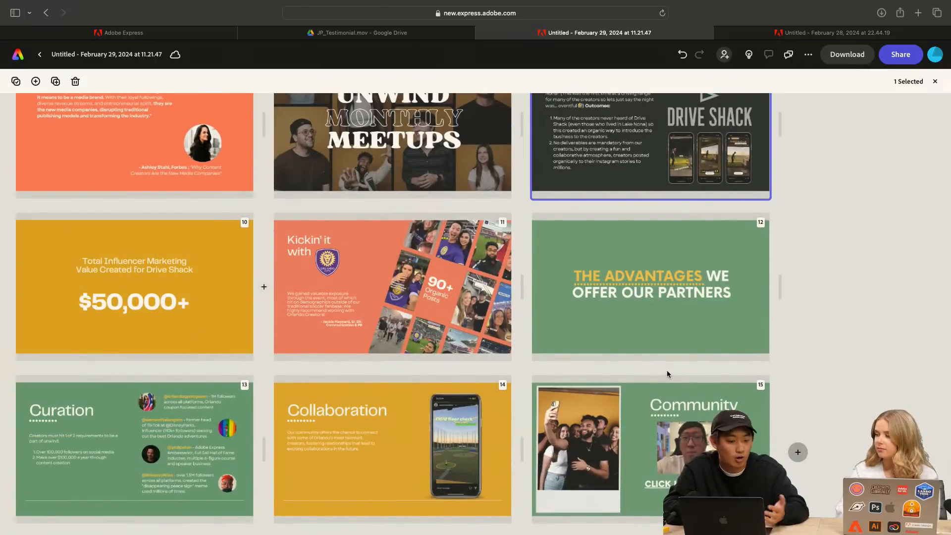
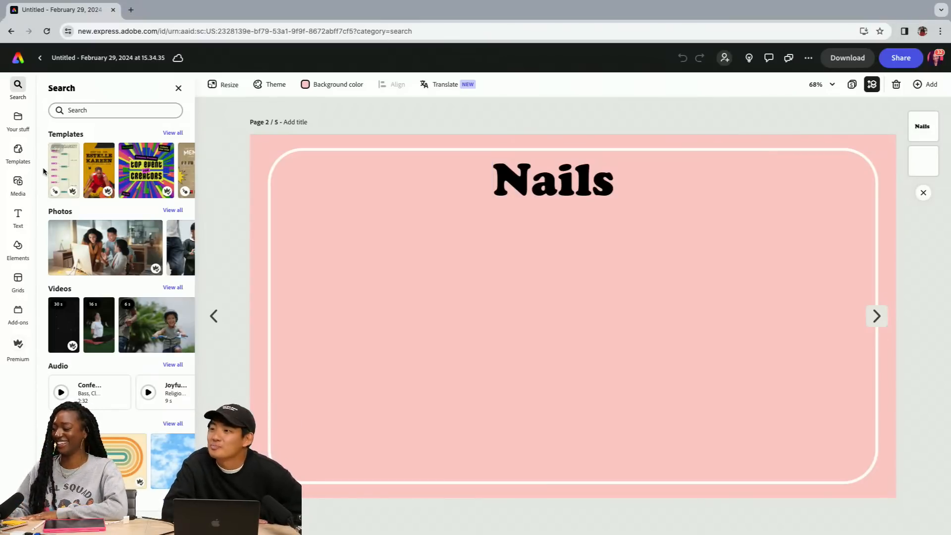
# Insert the saved nail-art hand illustration with color swatches on page 2, enlarged to the frame's height and placed in the left half
pyautogui.click(18, 119)
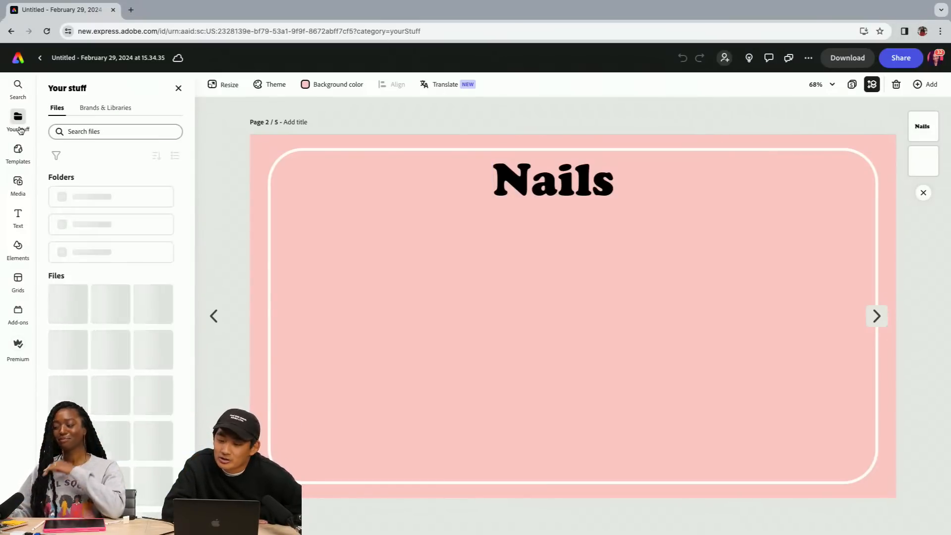
pyautogui.click(112, 255)
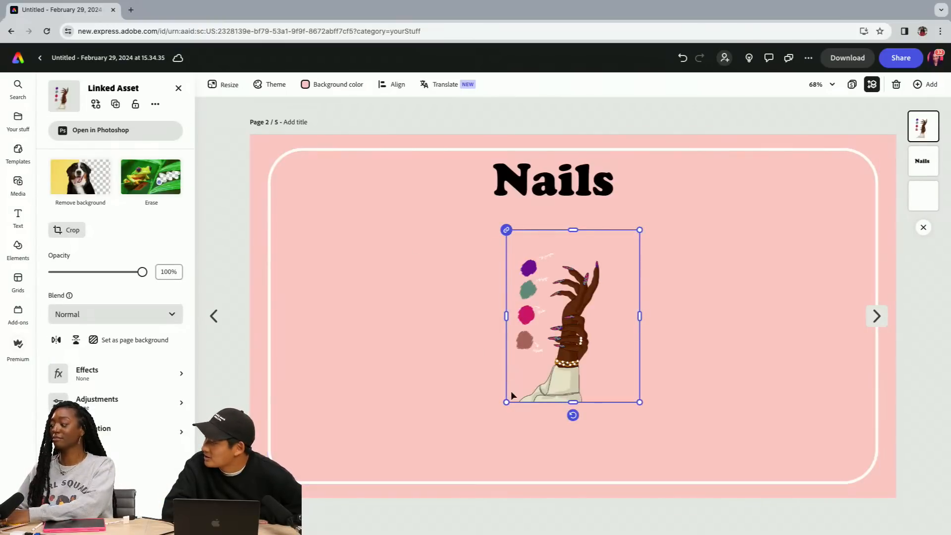
pyautogui.moveTo(506, 401); pyautogui.dragTo(426, 472)
pyautogui.moveTo(640, 228); pyautogui.dragTo(696, 157)
pyautogui.moveTo(585, 266); pyautogui.dragTo(462, 258)
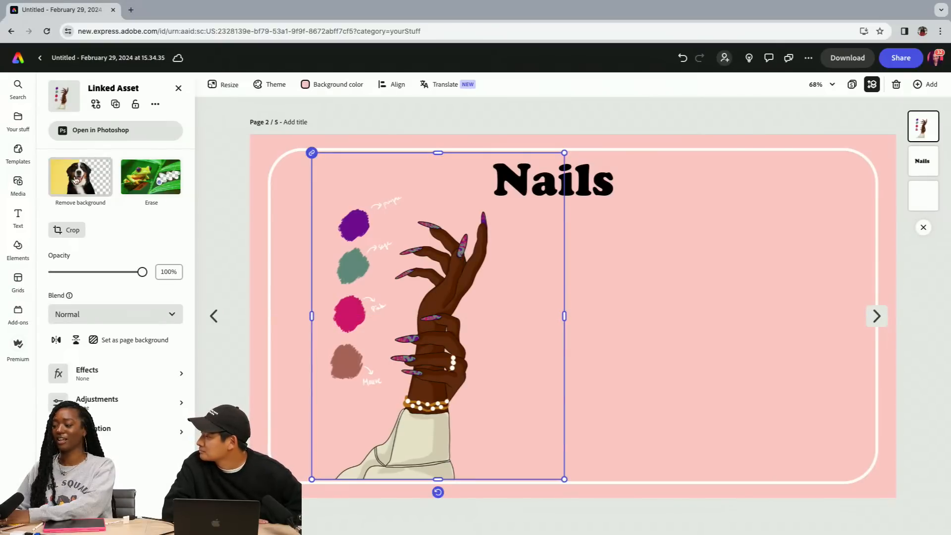
# Insert the saved illustration of the hand holding sunglasses on page 2, enlarged and placed right of the first hand, below the heading
pyautogui.click(22, 131)
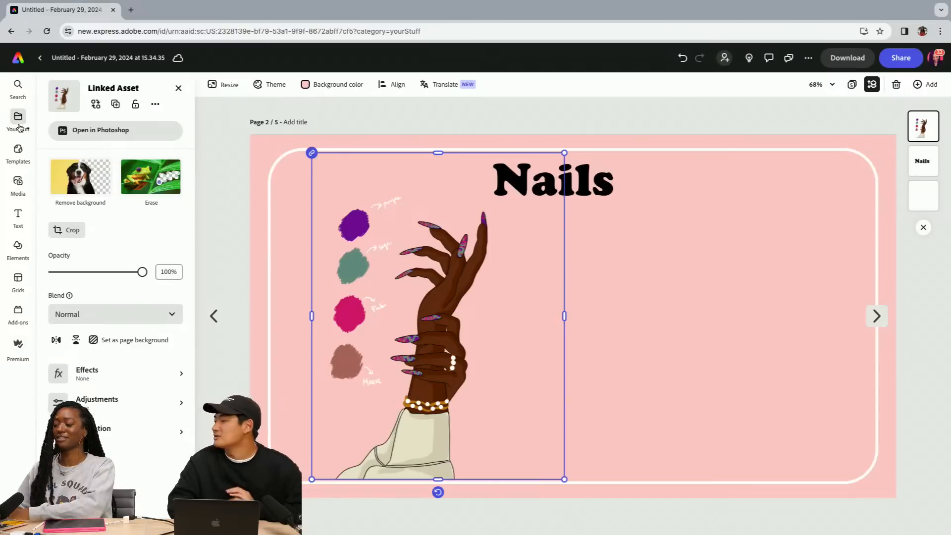
pyautogui.click(75, 265)
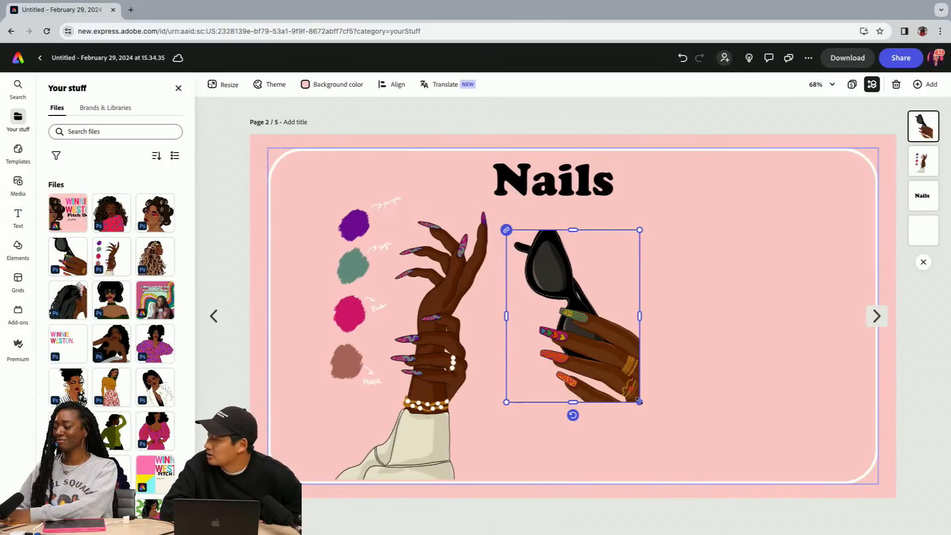
pyautogui.moveTo(639, 401); pyautogui.dragTo(772, 428)
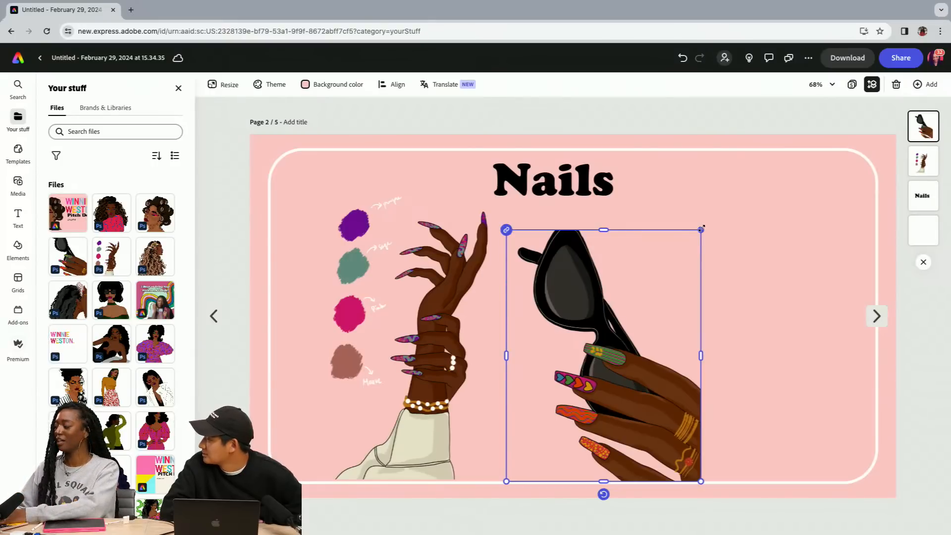
pyautogui.moveTo(701, 229); pyautogui.dragTo(738, 208)
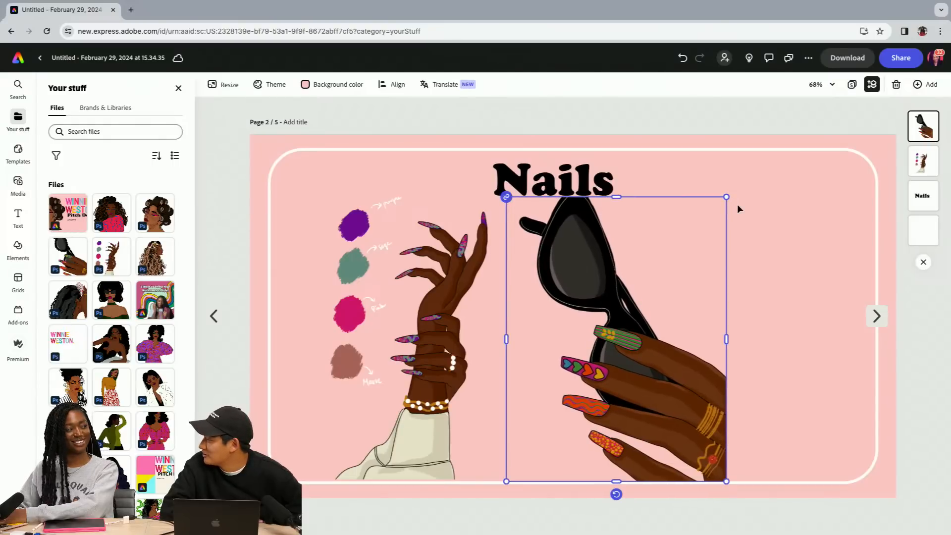
pyautogui.click(787, 220)
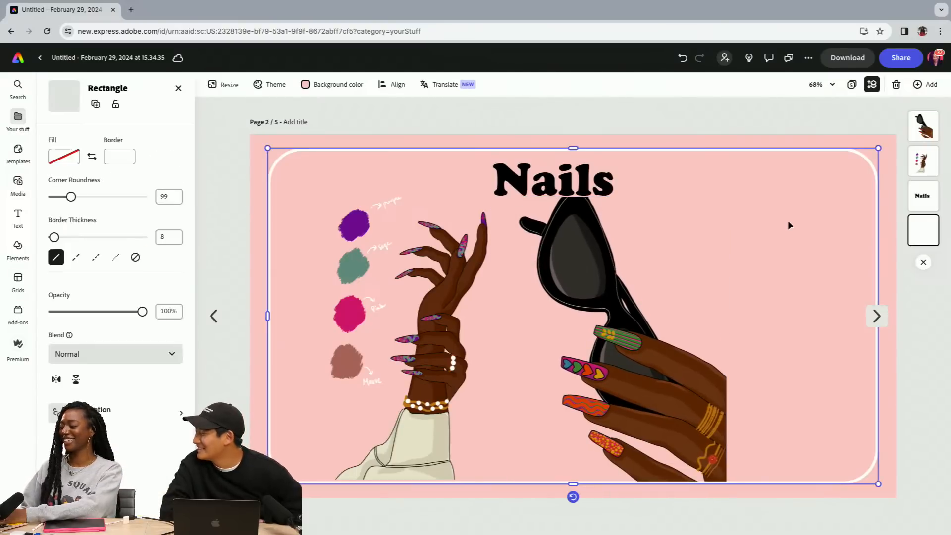
pyautogui.click(635, 329)
pyautogui.moveTo(636, 330); pyautogui.dragTo(666, 329)
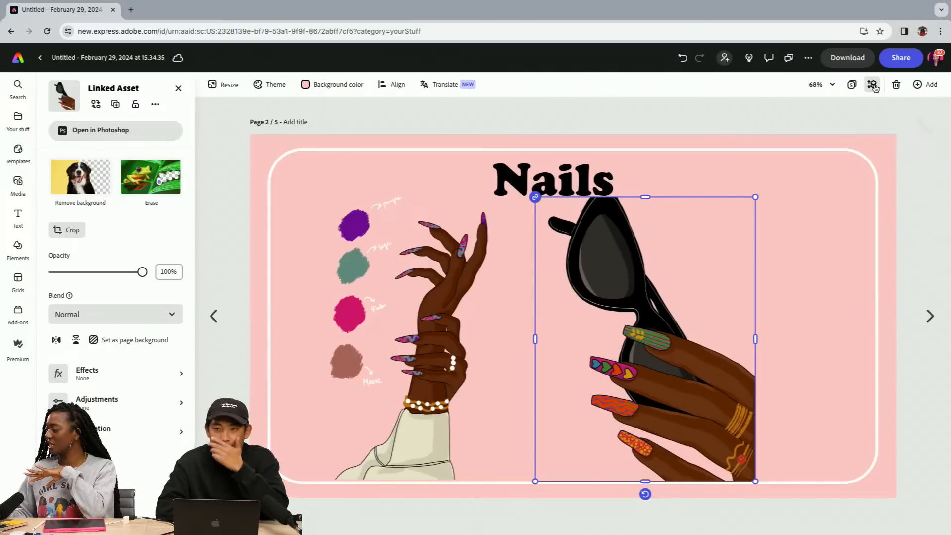
# Duplicate the pink Nails page and return to the original on page 2
pyautogui.click(925, 85)
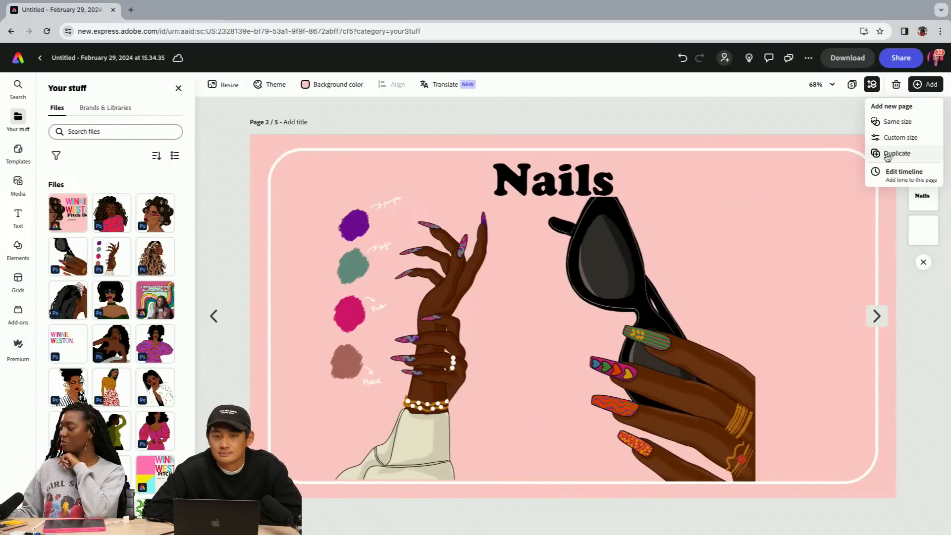
pyautogui.click(886, 153)
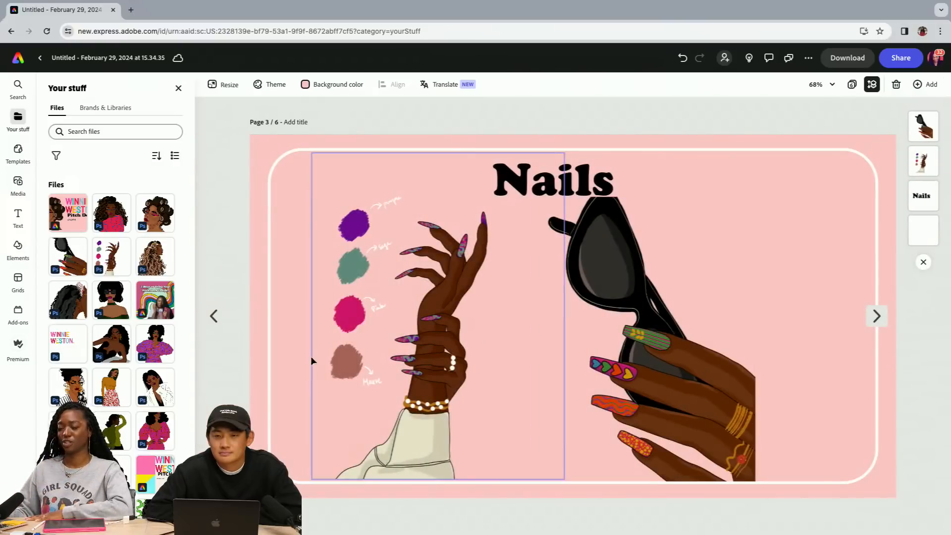
pyautogui.click(218, 315)
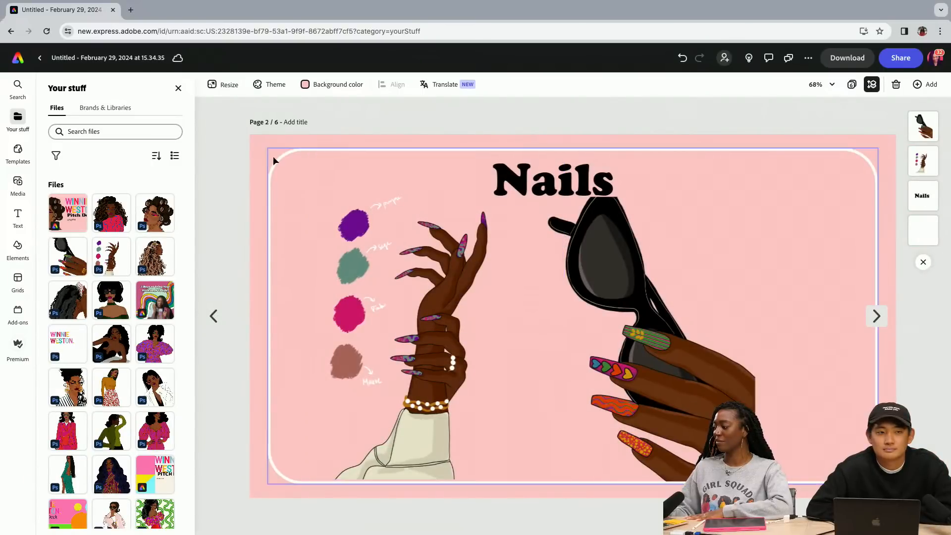
# Set page 1's background to the recommended bright orange and nudge the woman's illustration slightly down toward the frame's lower edge
pyautogui.click(213, 315)
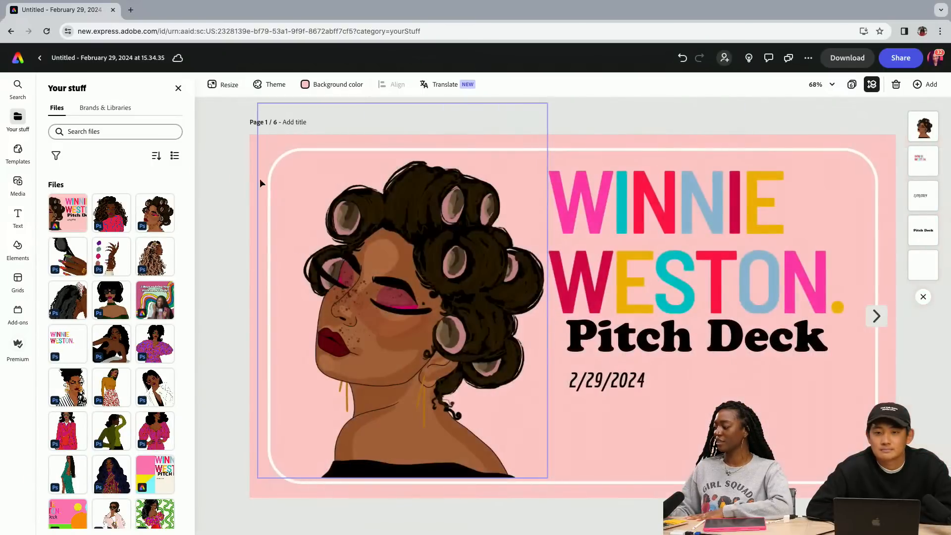
pyautogui.click(333, 84)
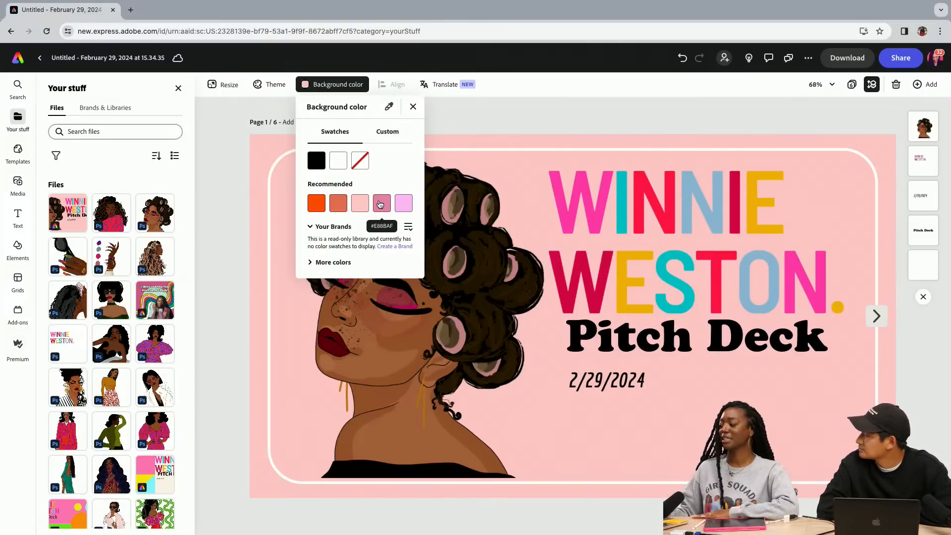
pyautogui.click(316, 205)
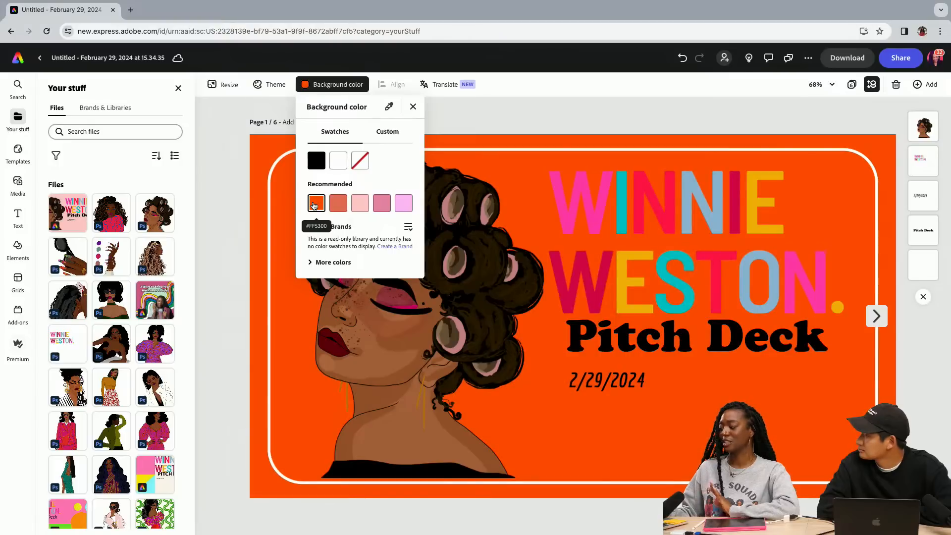
pyautogui.click(431, 329)
pyautogui.click(438, 261)
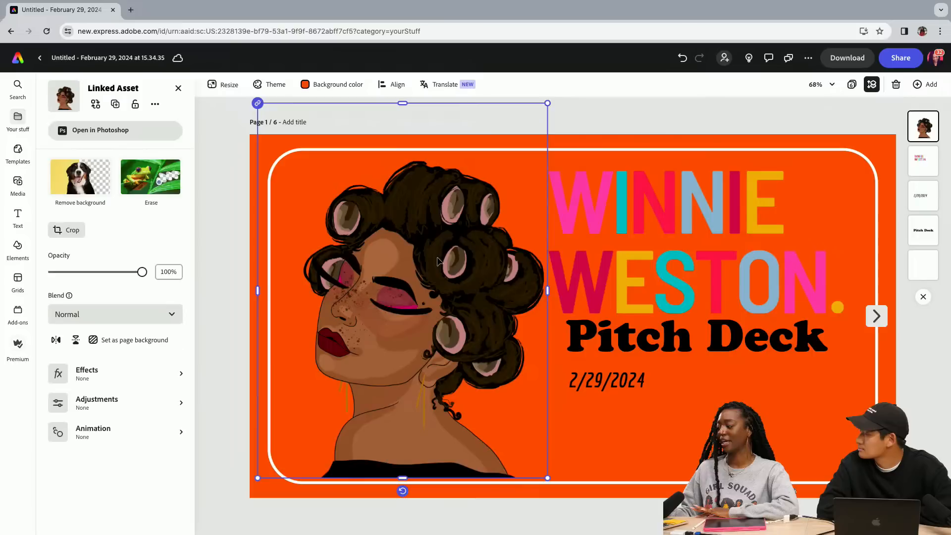
pyautogui.moveTo(437, 262); pyautogui.dragTo(438, 263)
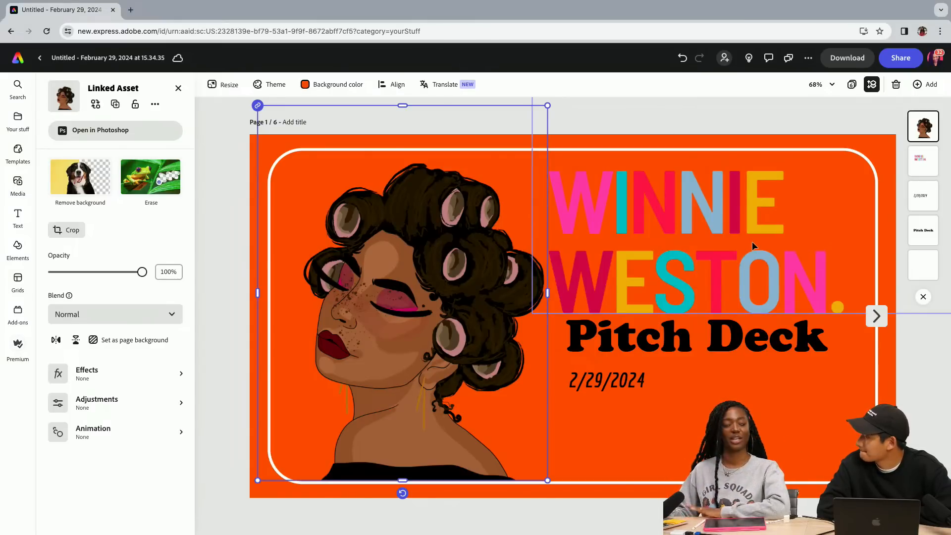
# Change the background of page 2 to the same recommended bright orange as the cover
pyautogui.click(875, 316)
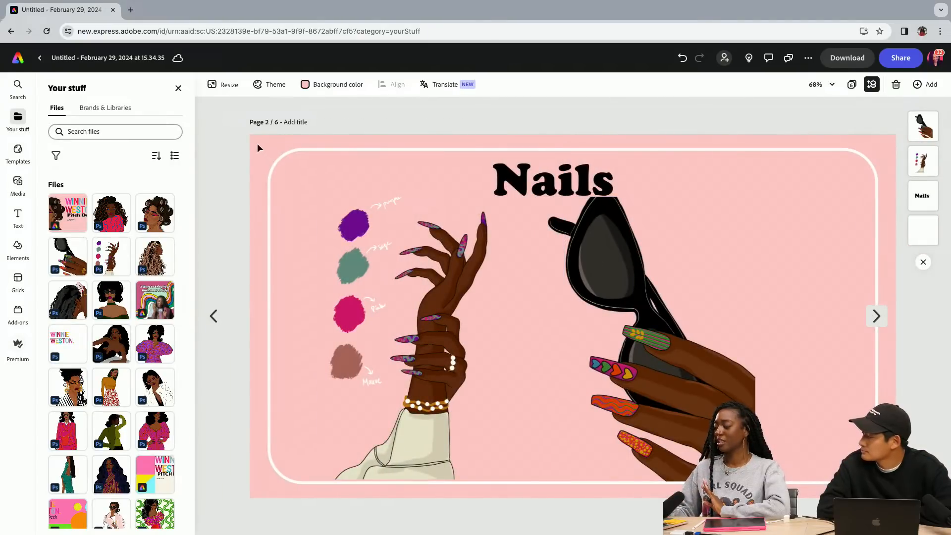
pyautogui.click(317, 85)
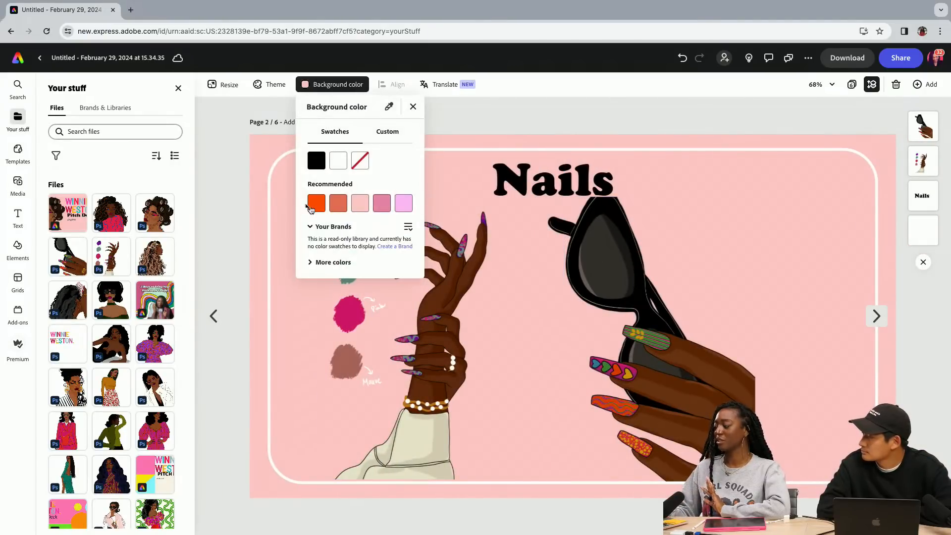
pyautogui.click(314, 208)
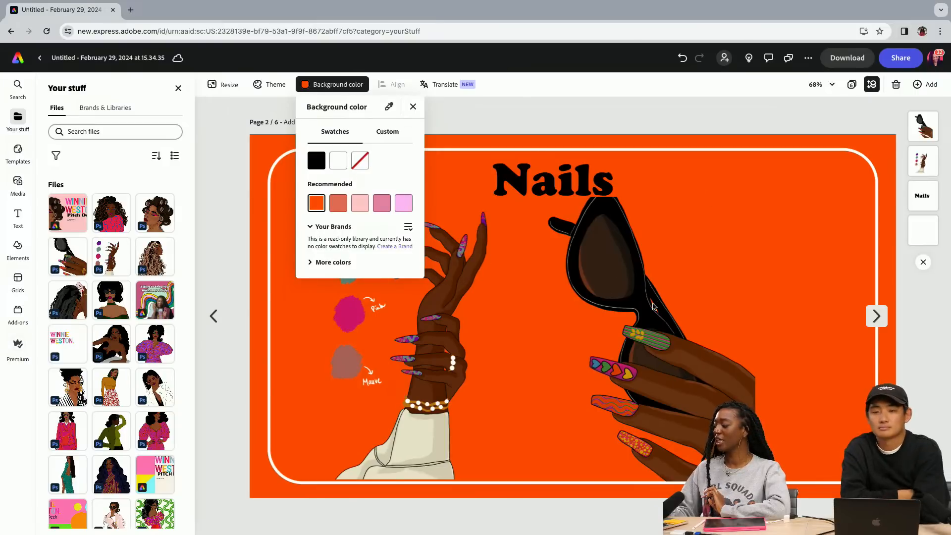
# Duplicate the orange Nails page and go back to the original on page 2
pyautogui.click(919, 88)
pyautogui.click(919, 86)
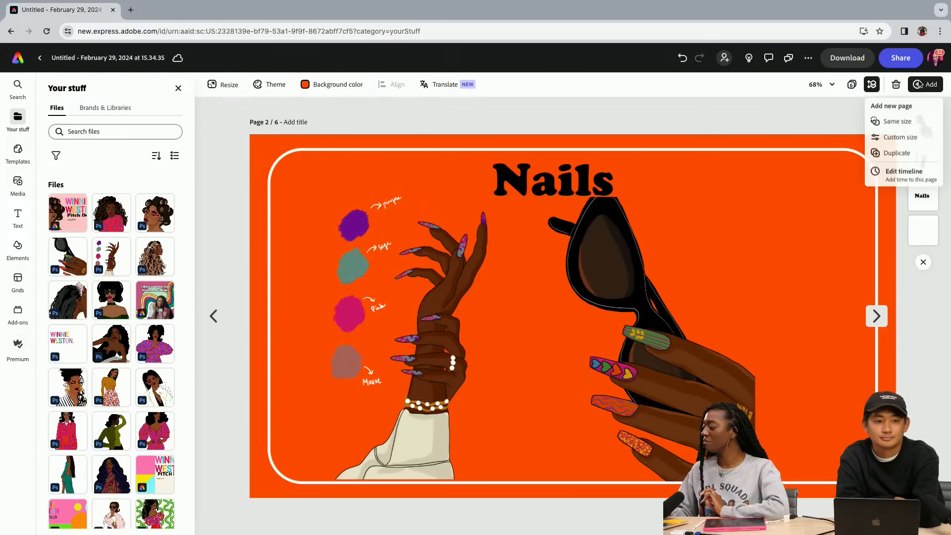
pyautogui.click(890, 153)
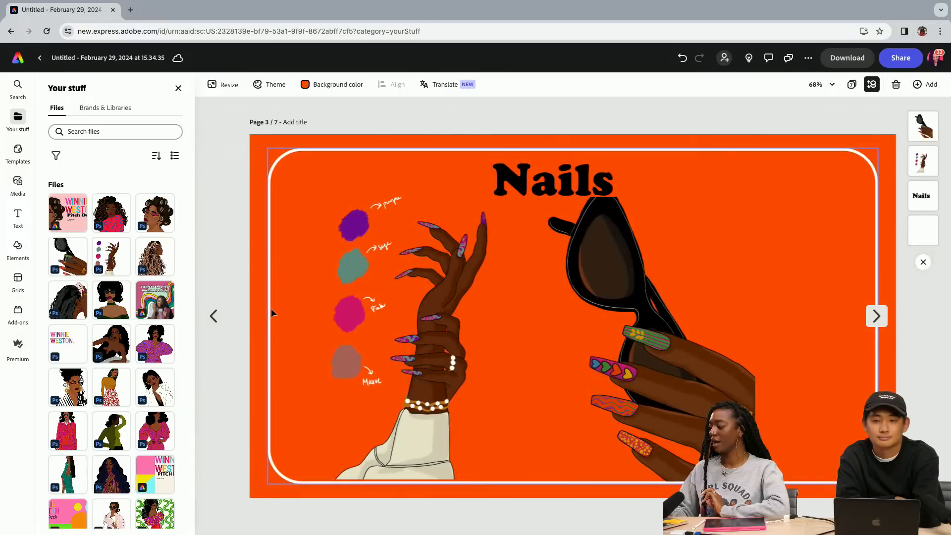
pyautogui.click(214, 316)
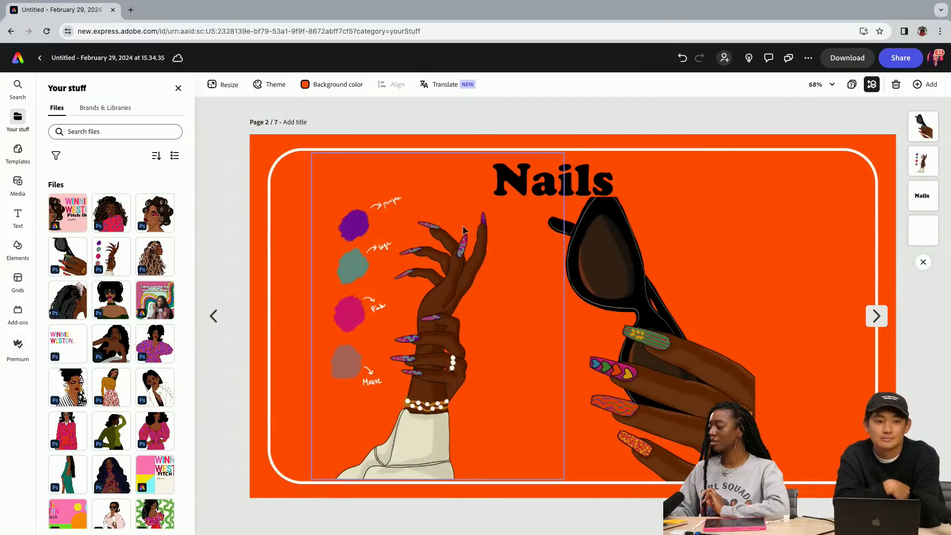
# Replace the page 2 heading with "Lipstick" and shift its text box left so the word sits near the page's horizontal center
pyautogui.click(571, 180)
pyautogui.doubleClick(572, 181)
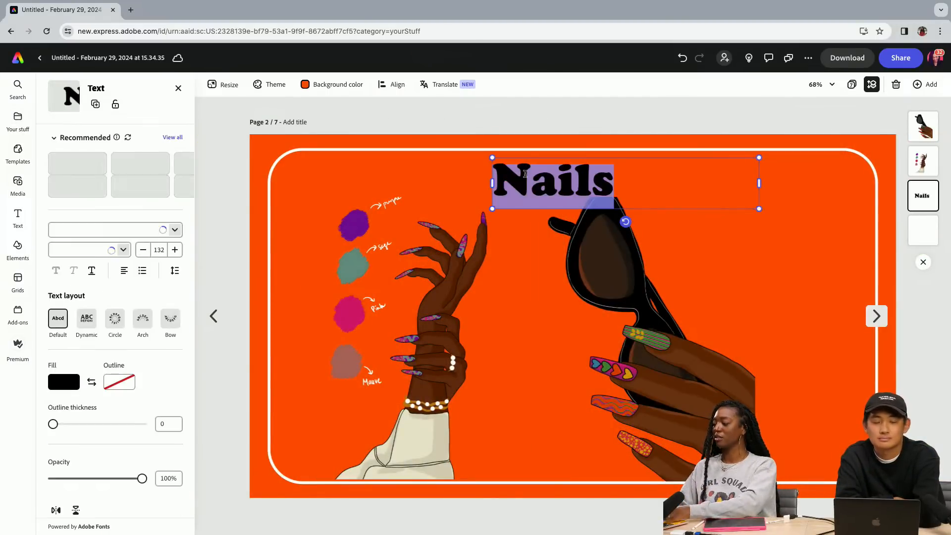
pyautogui.press('BackSpace')
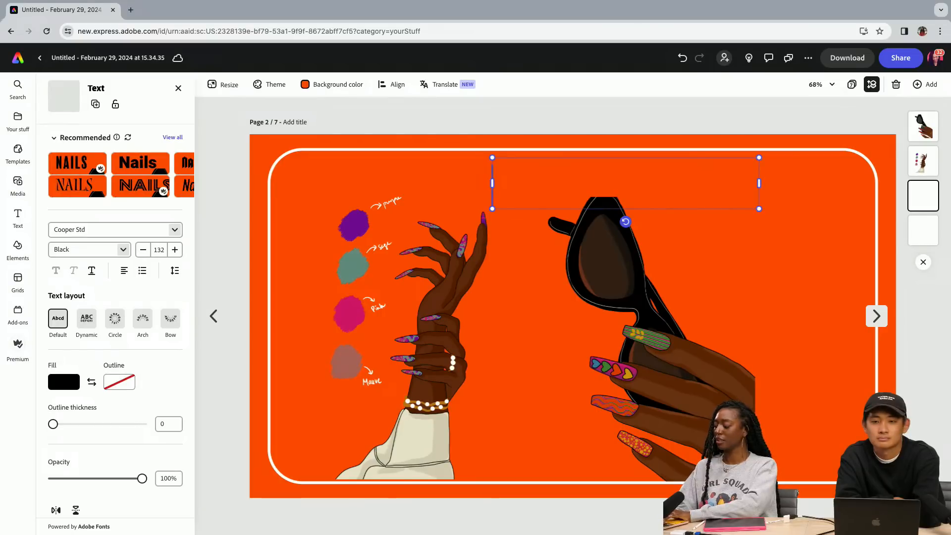
pyautogui.write('Lip')
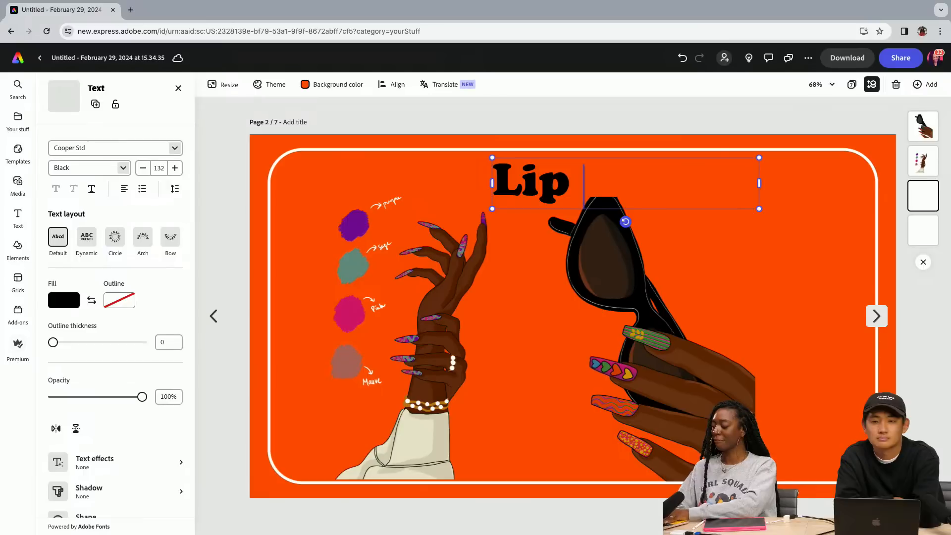
pyautogui.write(' stick')
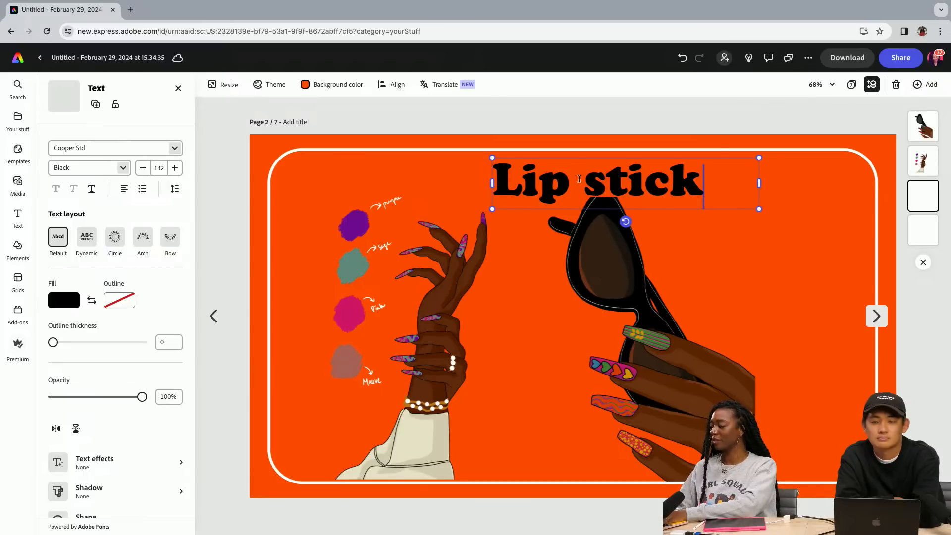
pyautogui.tripleClick(579, 179)
pyautogui.press('BackSpace')
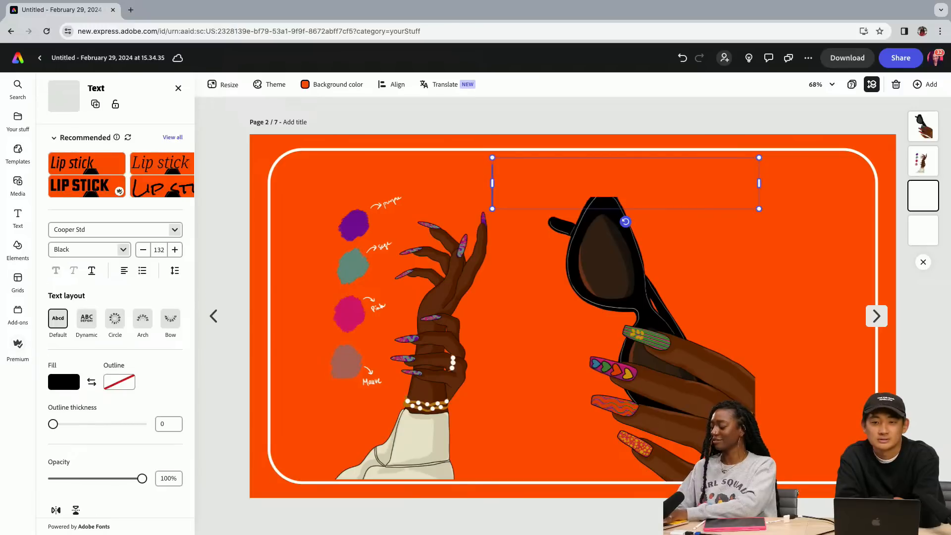
pyautogui.write('Lips')
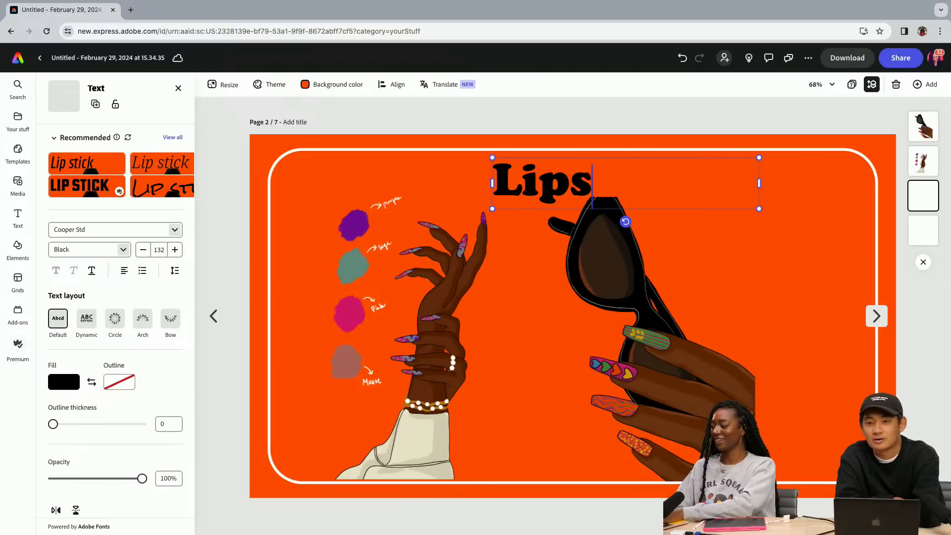
pyautogui.write('tick')
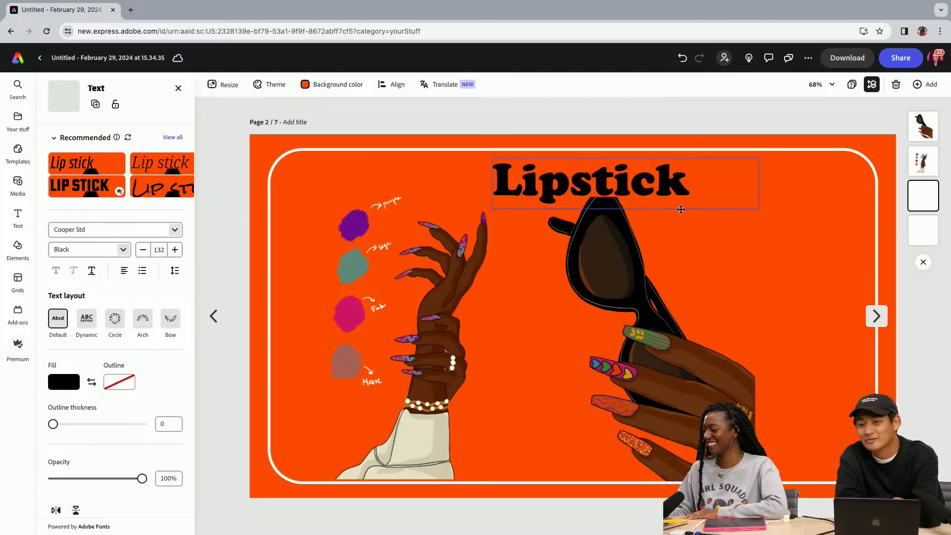
pyautogui.moveTo(684, 209); pyautogui.dragTo(658, 208)
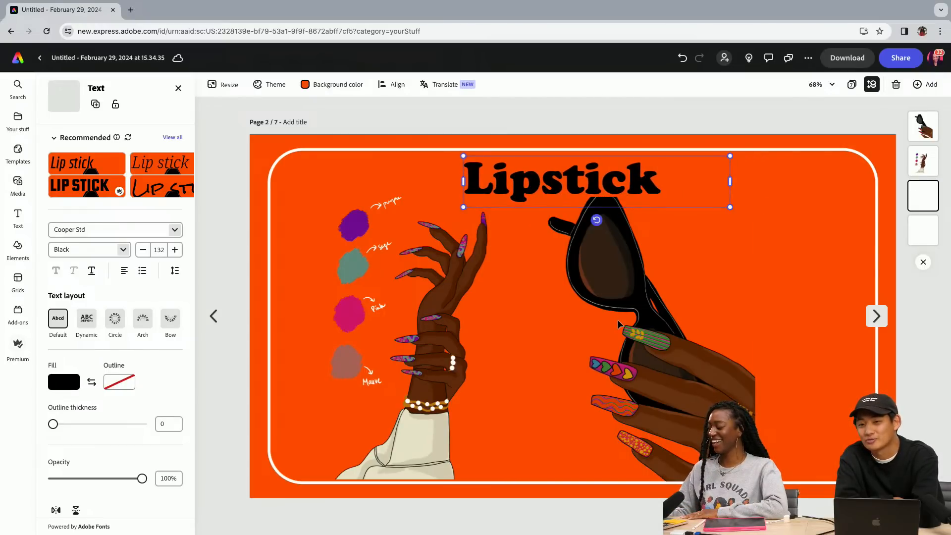
# Delete both hand illustrations from the Lipstick page, keeping only the heading and frame
pyautogui.click(651, 343)
pyautogui.press('Delete')
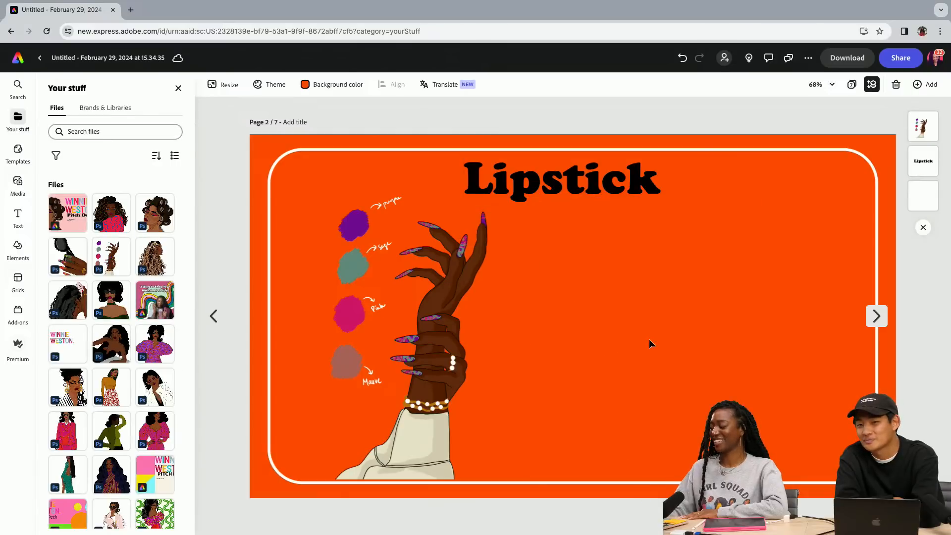
pyautogui.click(442, 357)
pyautogui.press('Delete')
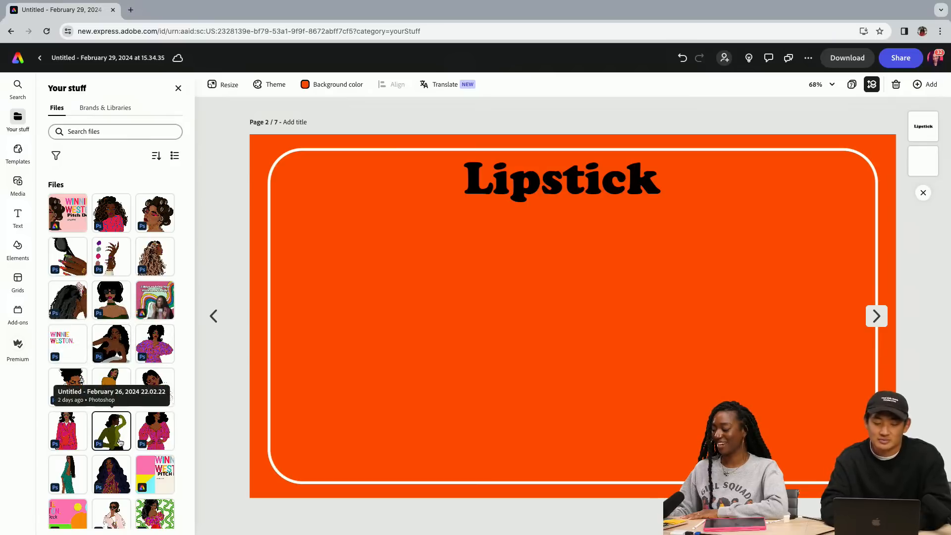
# Replace the page 2 heading with "Hair" and shift its text box right so the word sits near the page's horizontal center
pyautogui.click(567, 186)
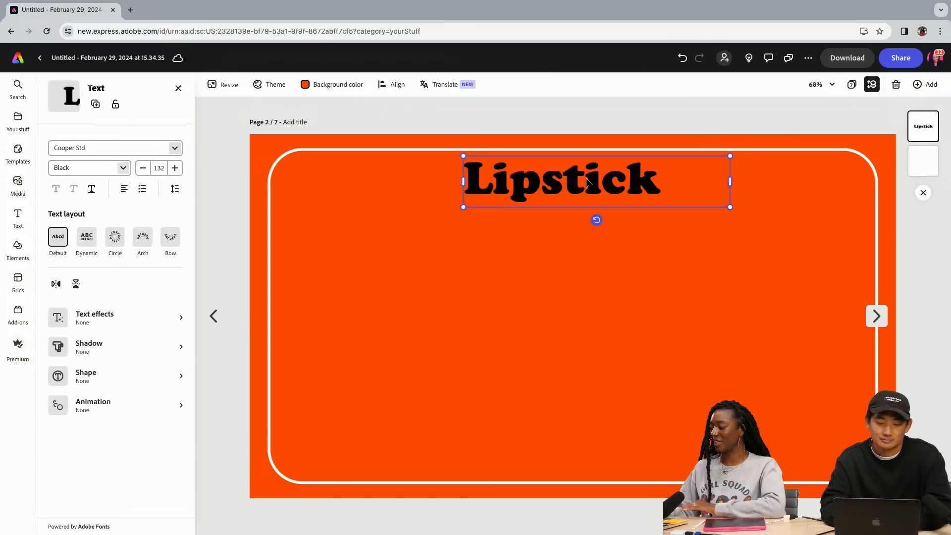
pyautogui.doubleClick(565, 184)
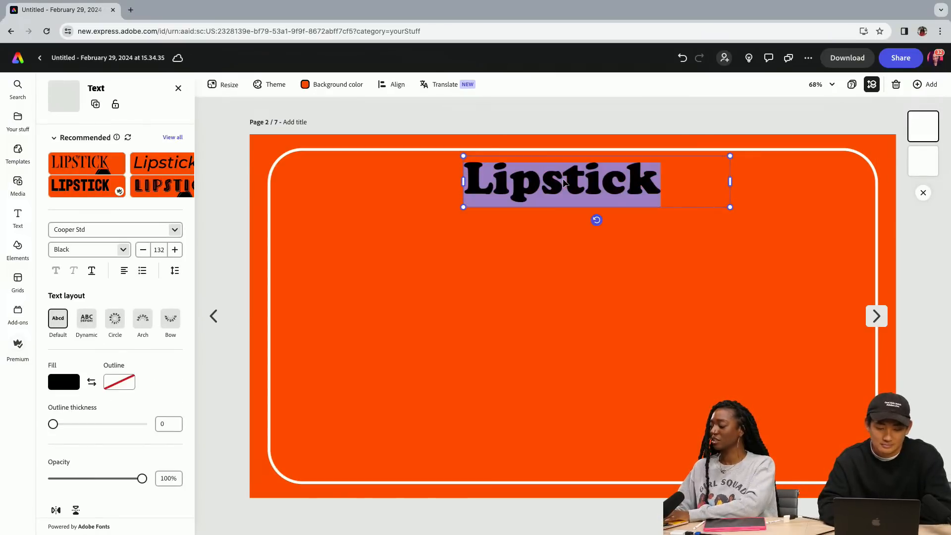
pyautogui.write('Hair')
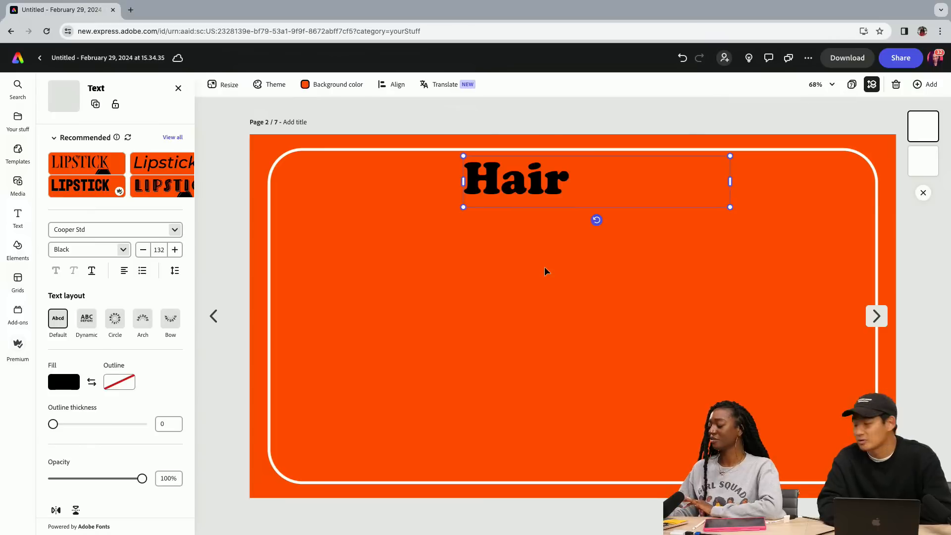
pyautogui.moveTo(612, 208); pyautogui.dragTo(656, 204)
pyautogui.click(560, 305)
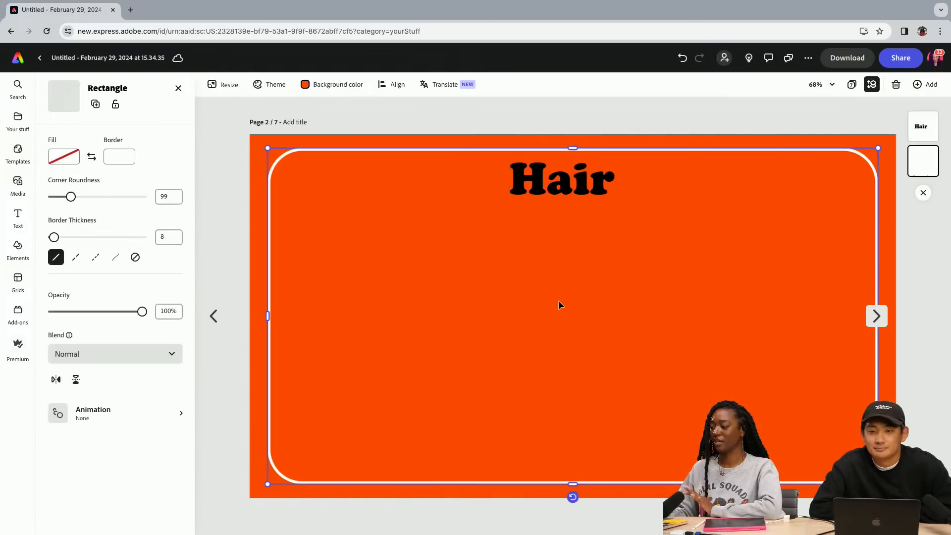
# Add the illustration of the woman in hair rollers, enlarge it and place it at the left side of the Hair page's frame
pyautogui.click(19, 124)
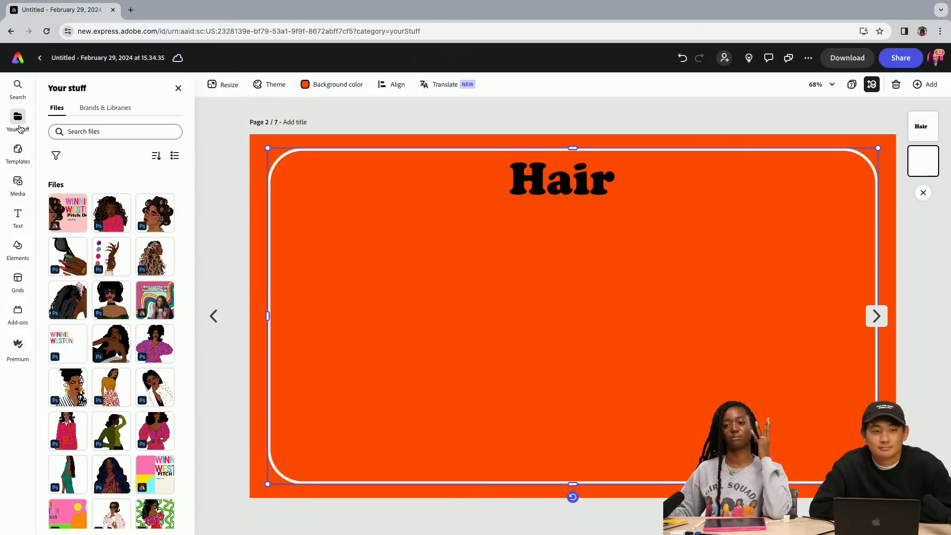
pyautogui.click(155, 223)
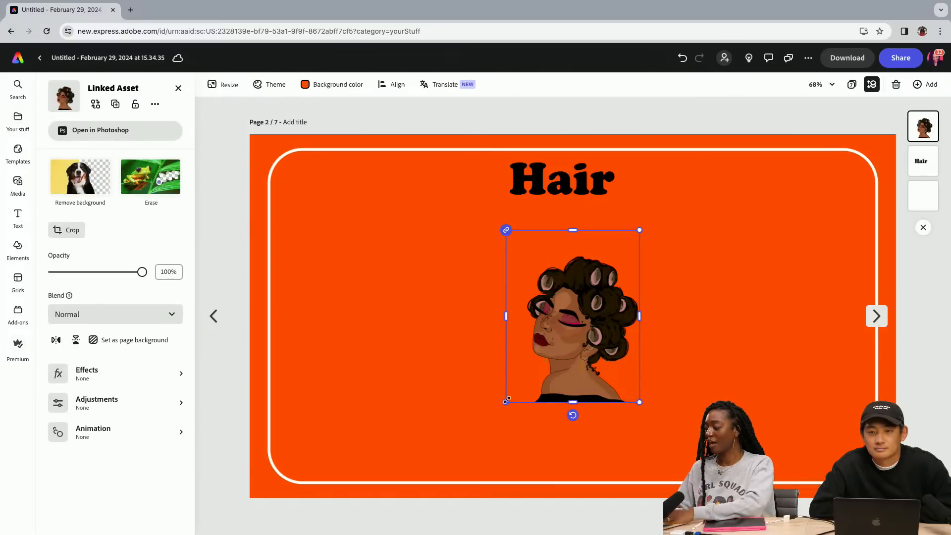
pyautogui.moveTo(489, 413); pyautogui.dragTo(444, 483)
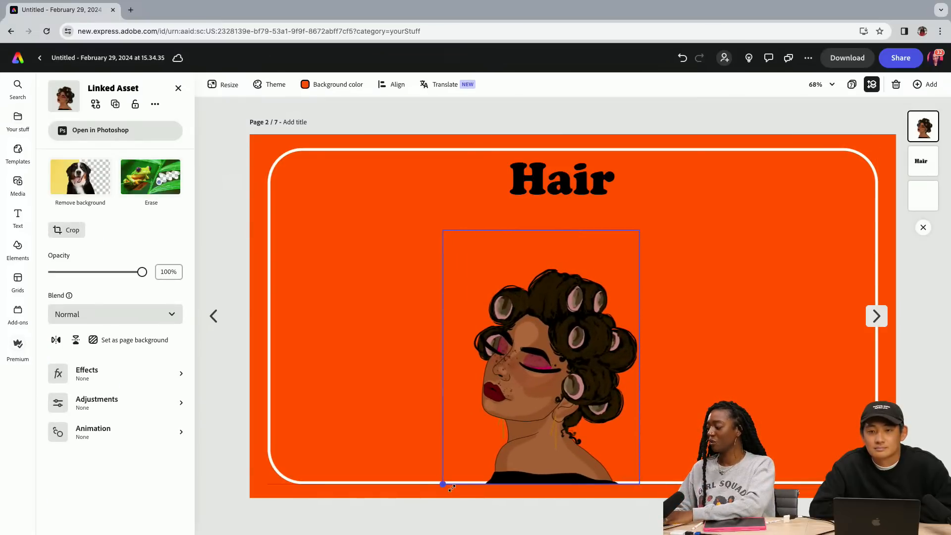
pyautogui.moveTo(639, 232); pyautogui.dragTo(674, 186)
pyautogui.moveTo(531, 334); pyautogui.dragTo(335, 332)
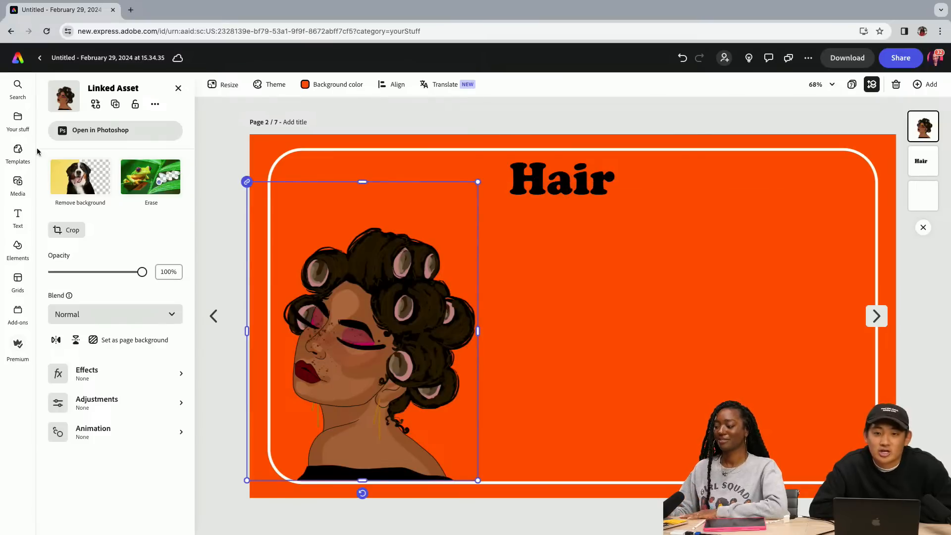
# Add the illustration of the woman with long wavy hair and clips, enlarge it and place it at the center of the Hair page
pyautogui.click(18, 119)
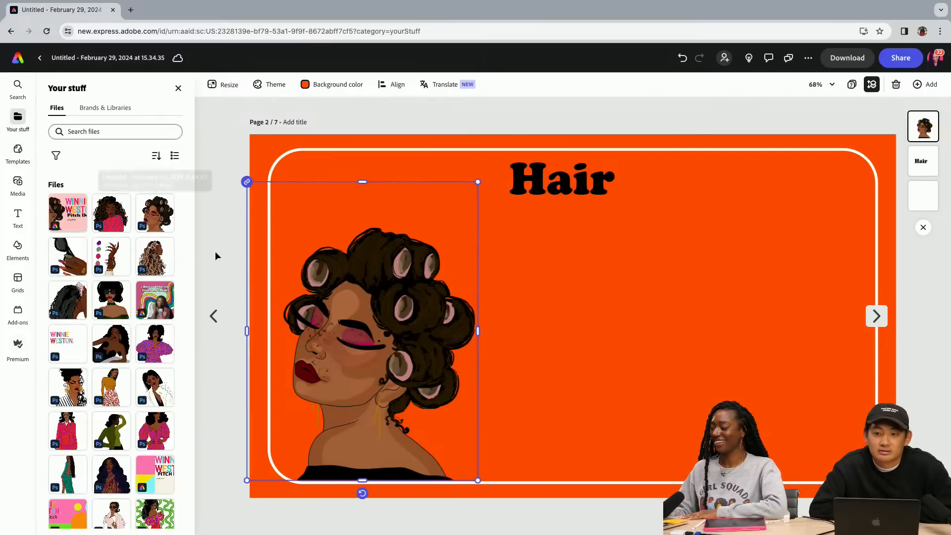
pyautogui.click(155, 256)
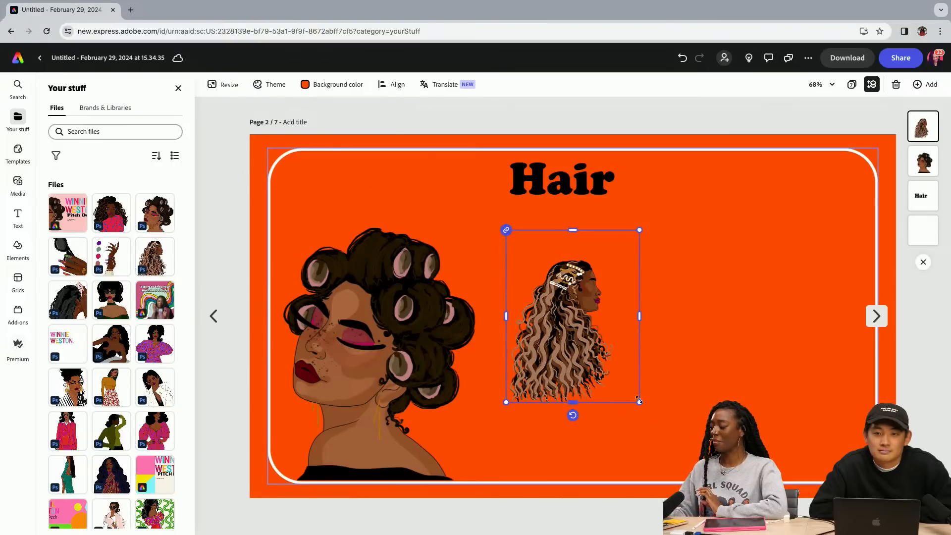
pyautogui.moveTo(639, 400); pyautogui.dragTo(706, 488)
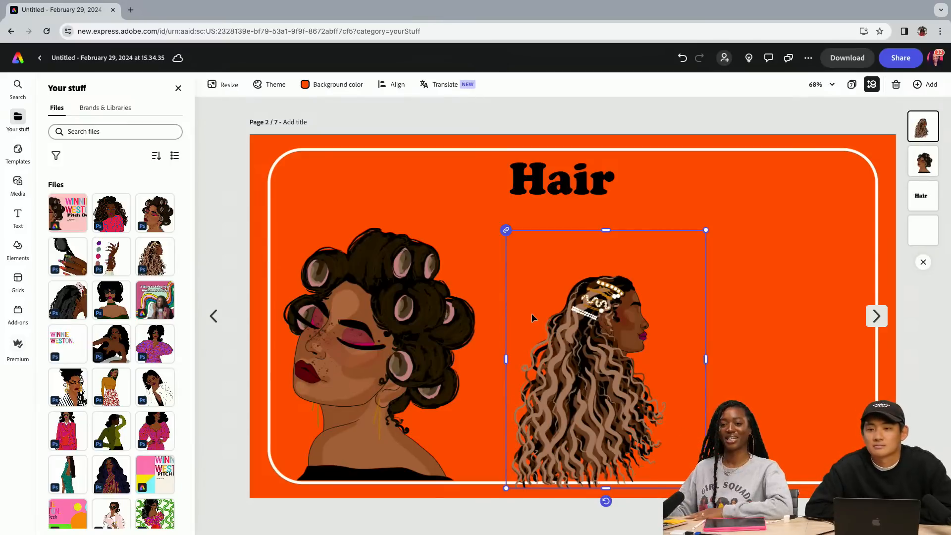
pyautogui.moveTo(506, 230); pyautogui.dragTo(471, 186)
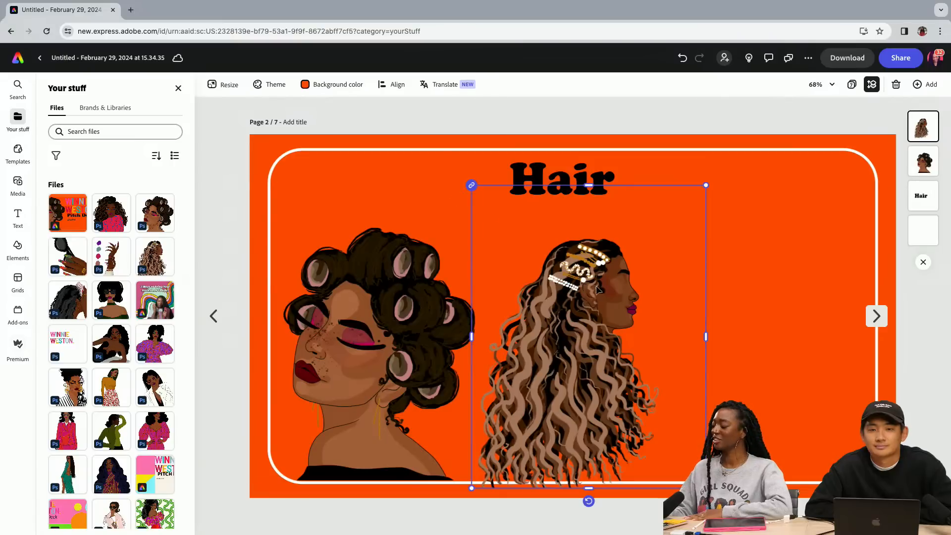
pyautogui.moveTo(572, 301)
pyautogui.mouseDown()
pyautogui.moveTo(563, 295)
pyautogui.moveTo(576, 290)
pyautogui.mouseUp()
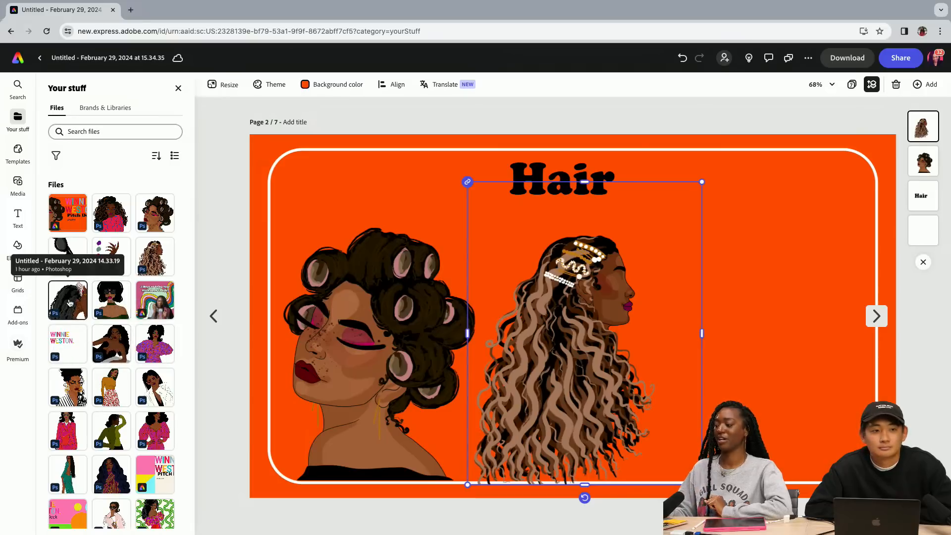
# Add the illustration of black hair being combed, enlarge it and place it at the right side of the frame
pyautogui.click(69, 303)
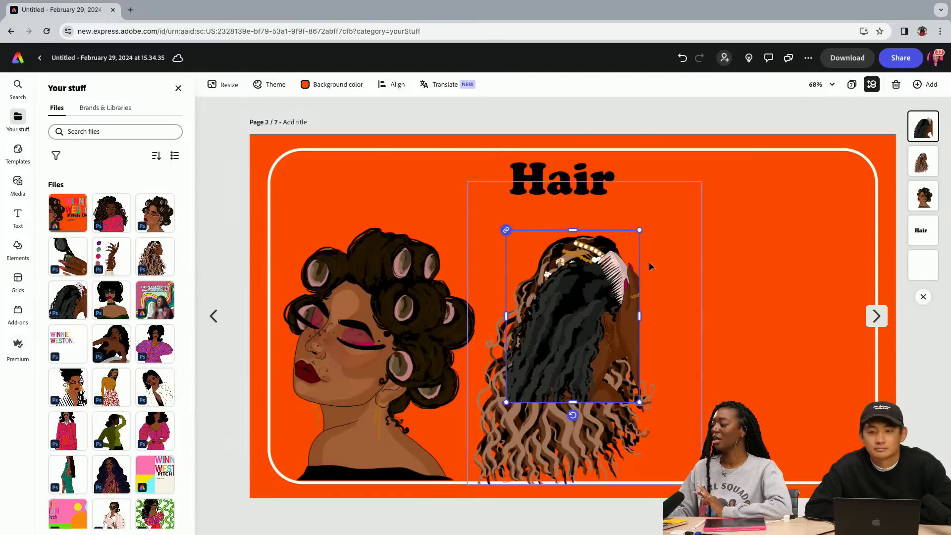
pyautogui.moveTo(640, 228); pyautogui.dragTo(716, 131)
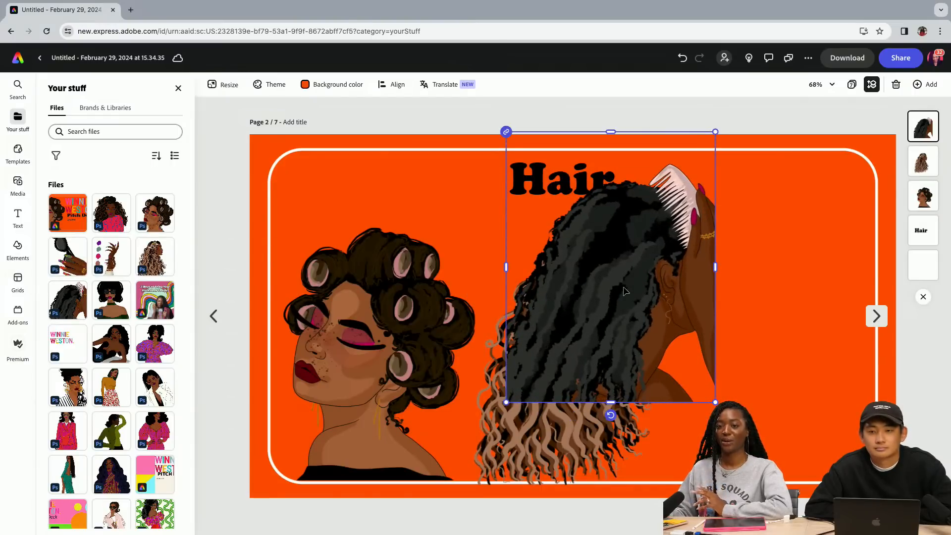
pyautogui.moveTo(625, 292); pyautogui.dragTo(762, 365)
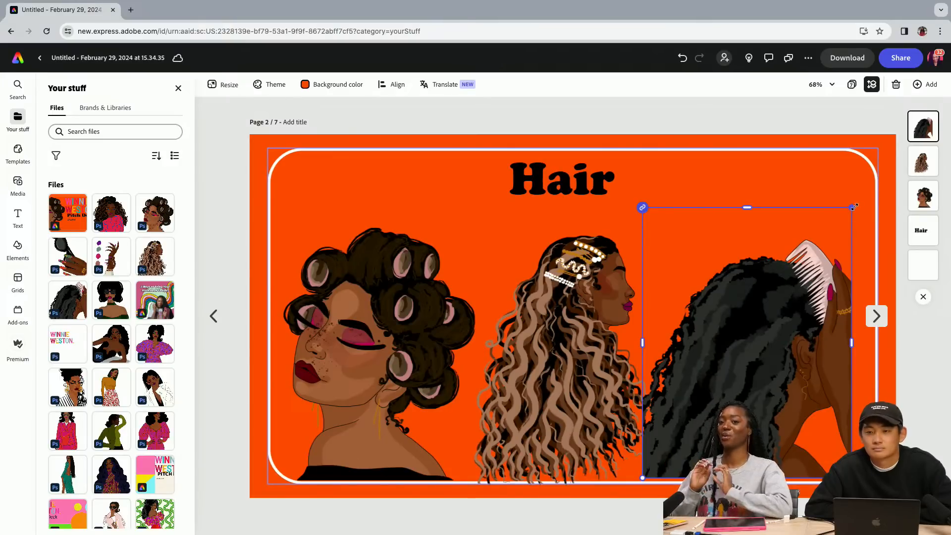
pyautogui.moveTo(854, 207); pyautogui.dragTo(867, 190)
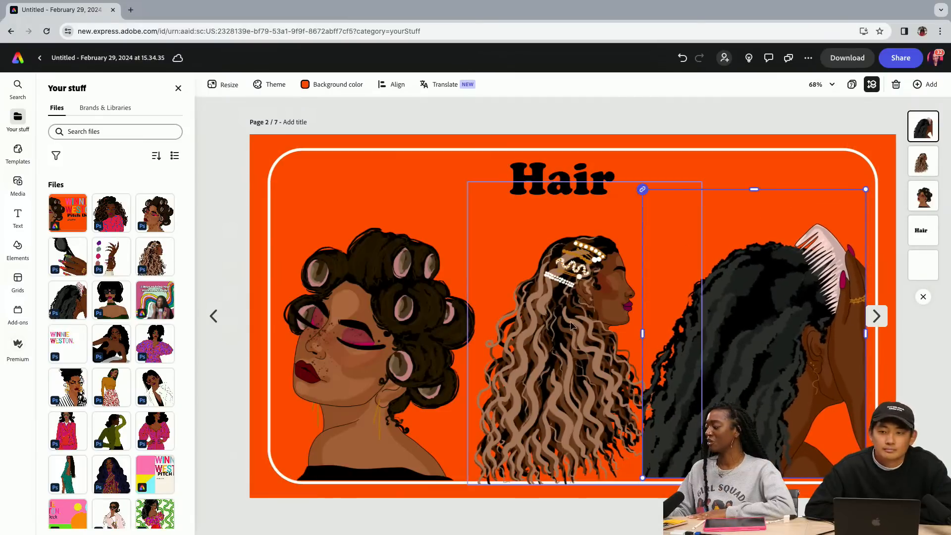
# Enlarge the middle wavy-hair illustration further and center it between the other two, with the head just below the heading
pyautogui.click(557, 354)
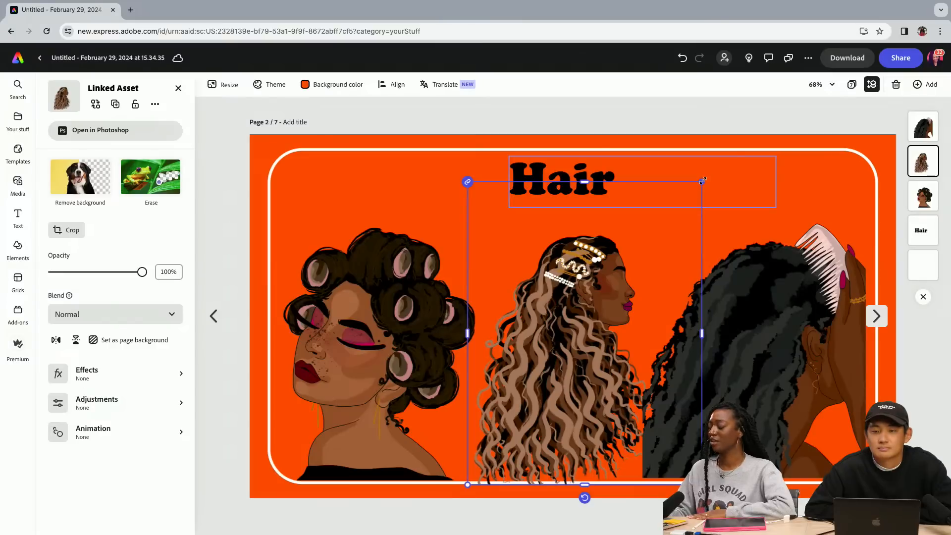
pyautogui.moveTo(703, 181); pyautogui.dragTo(760, 149)
pyautogui.moveTo(604, 307)
pyautogui.mouseDown()
pyautogui.moveTo(598, 321)
pyautogui.moveTo(585, 307)
pyautogui.mouseUp()
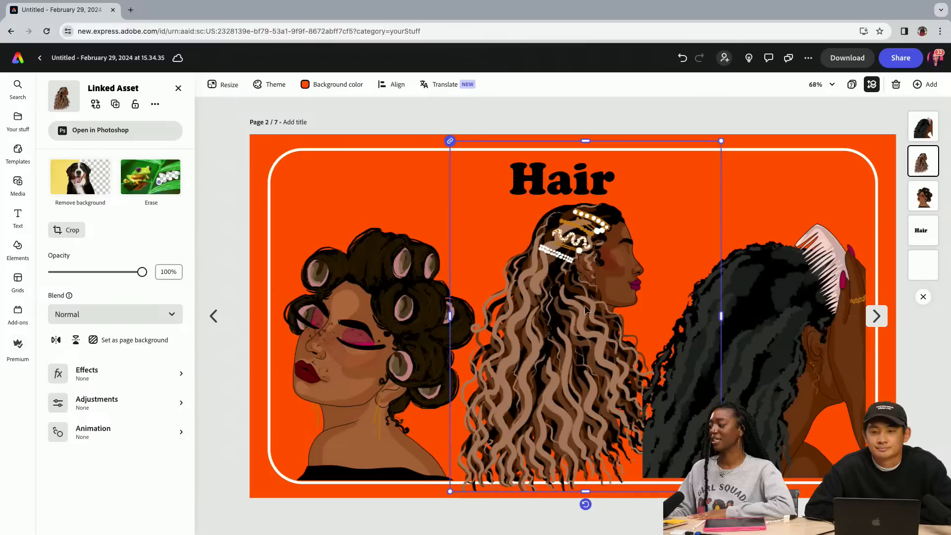
pyautogui.click(375, 357)
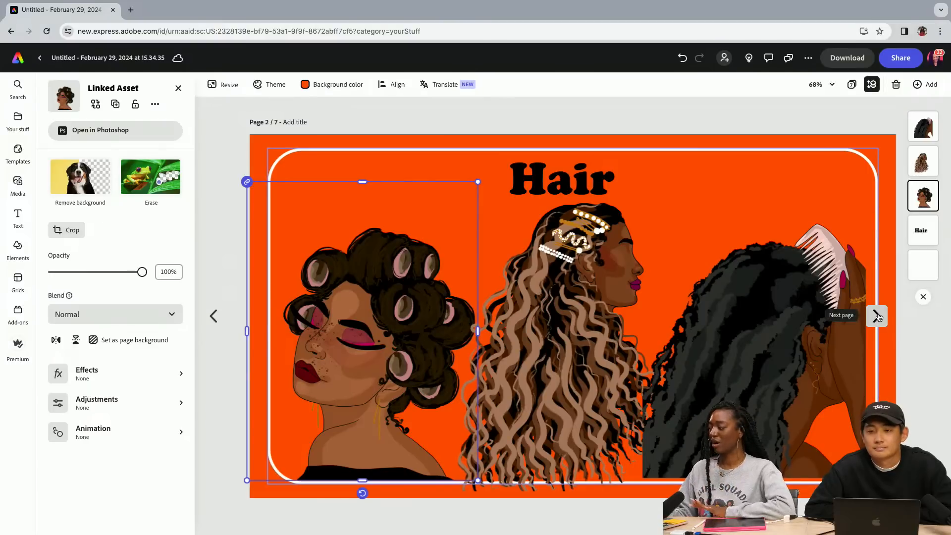
pyautogui.click(572, 176)
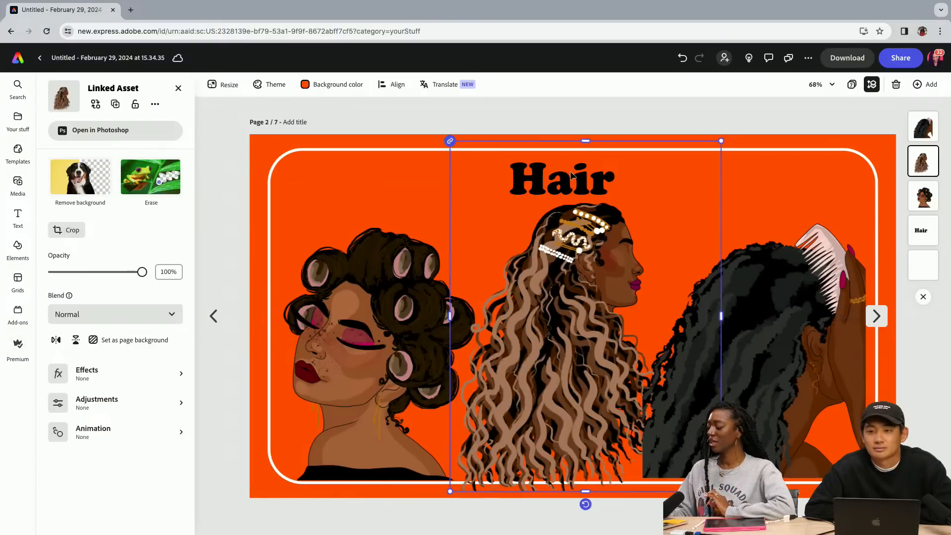
pyautogui.doubleClick(532, 172)
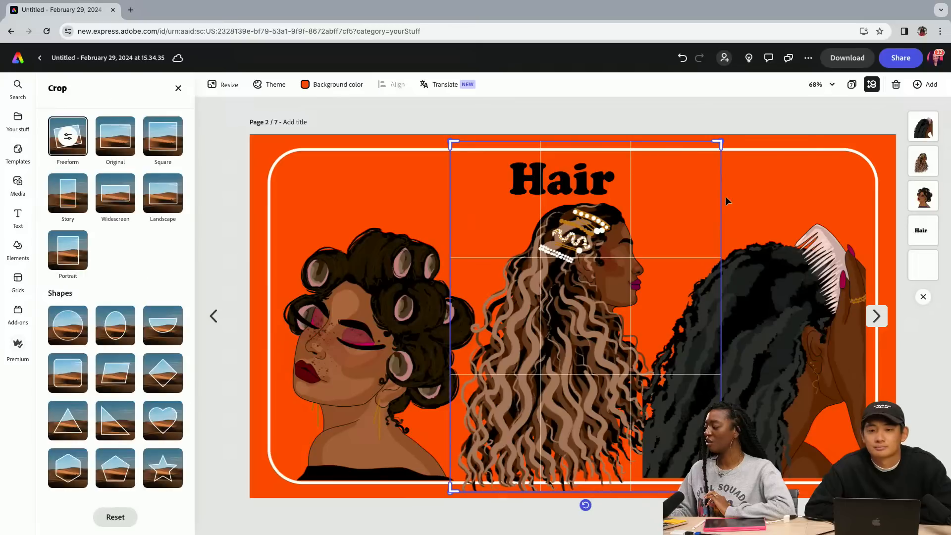
pyautogui.click(750, 202)
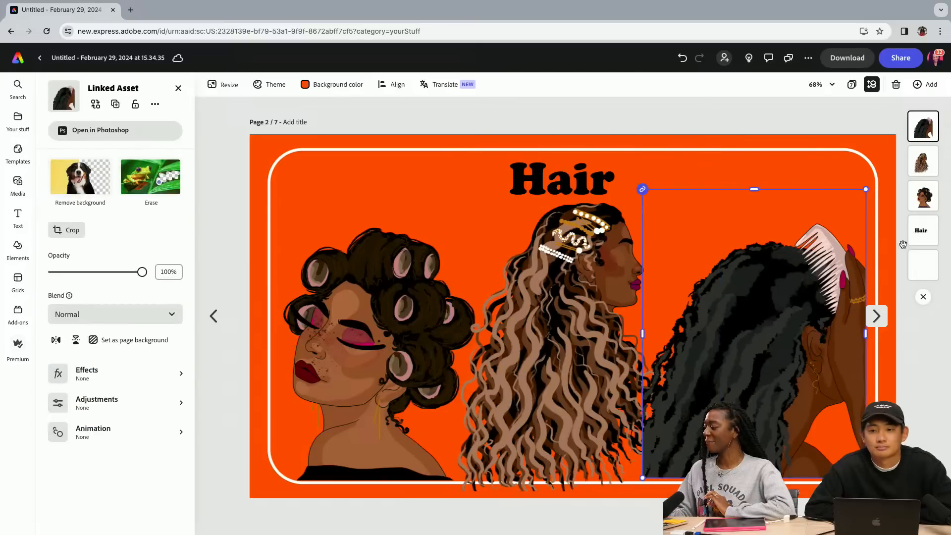
# Try out several recommended font styles on the Hair heading and return it to the original Cooper Std Black style
pyautogui.click(914, 232)
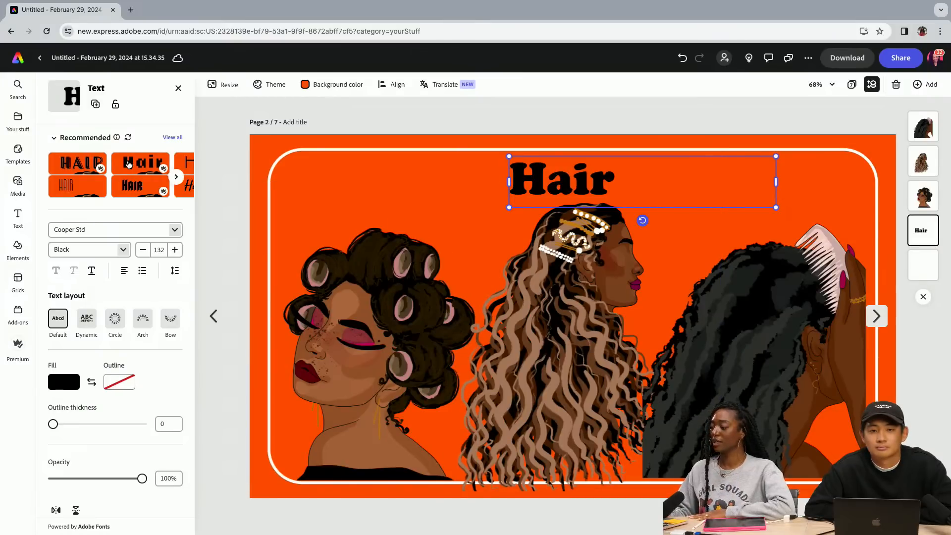
pyautogui.click(174, 138)
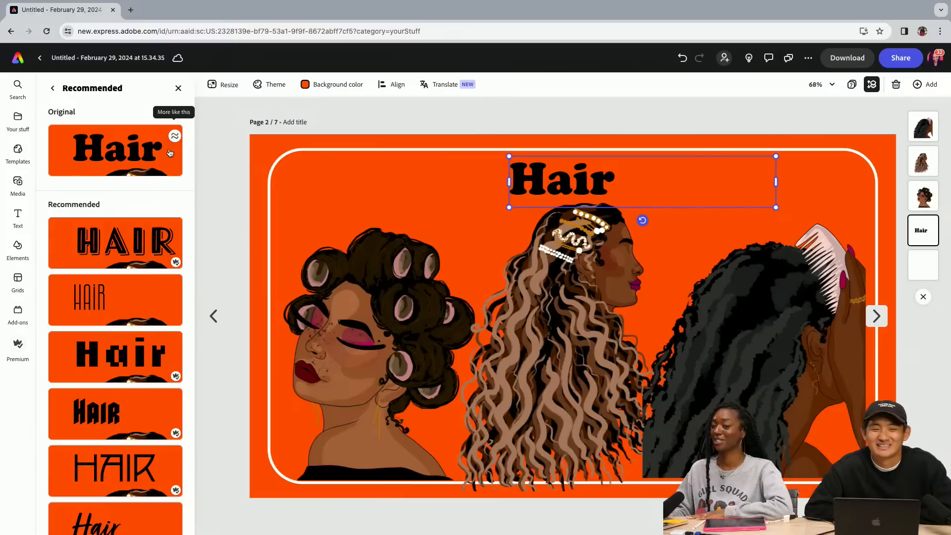
pyautogui.click(125, 238)
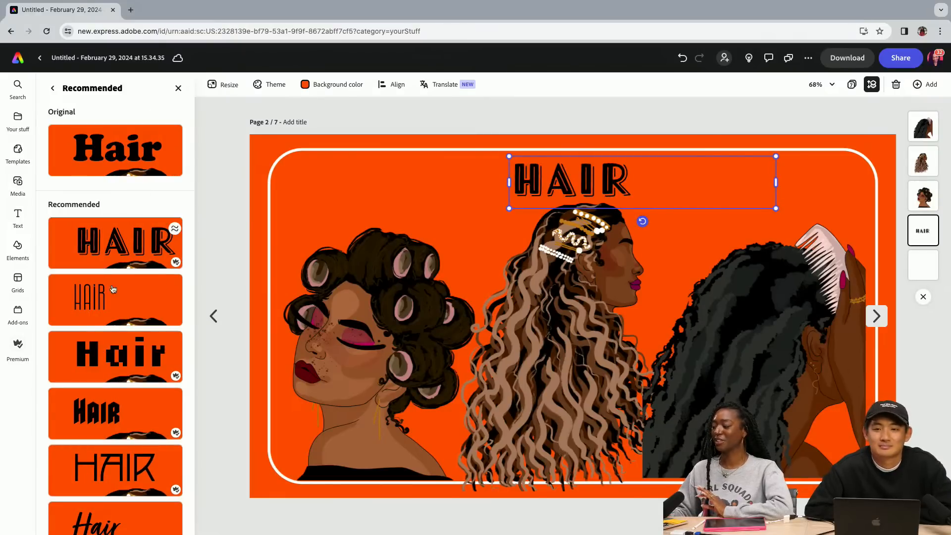
pyautogui.scroll(-1, 113, 304)
pyautogui.scroll(1, 113, 305)
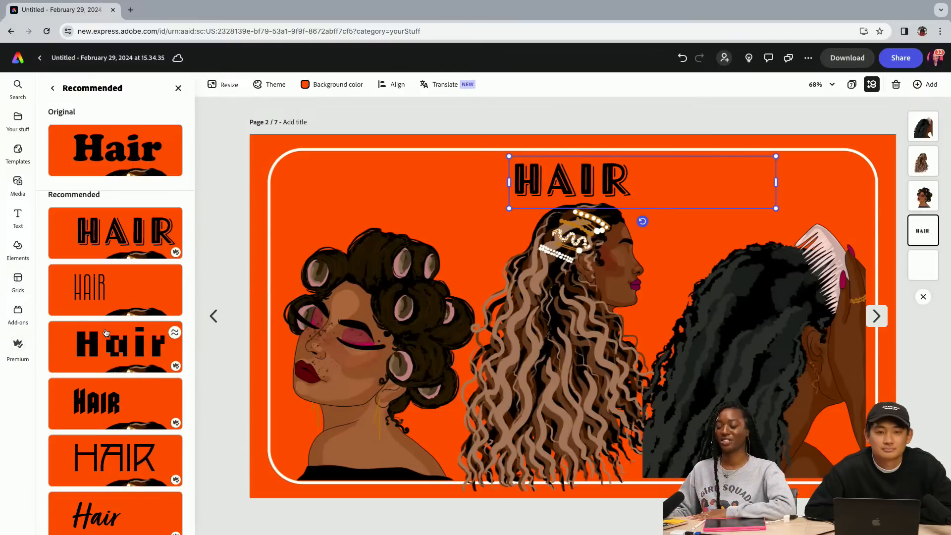
pyautogui.click(115, 356)
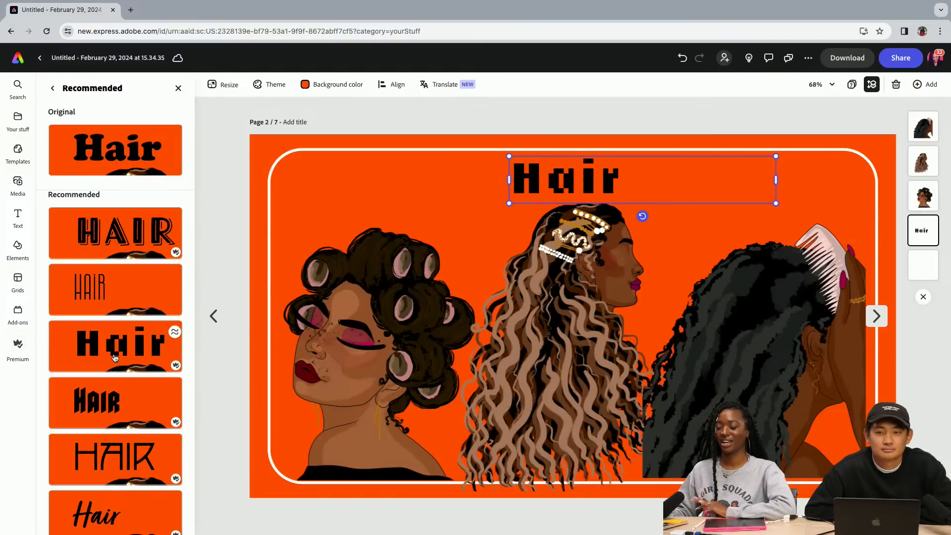
pyautogui.click(112, 410)
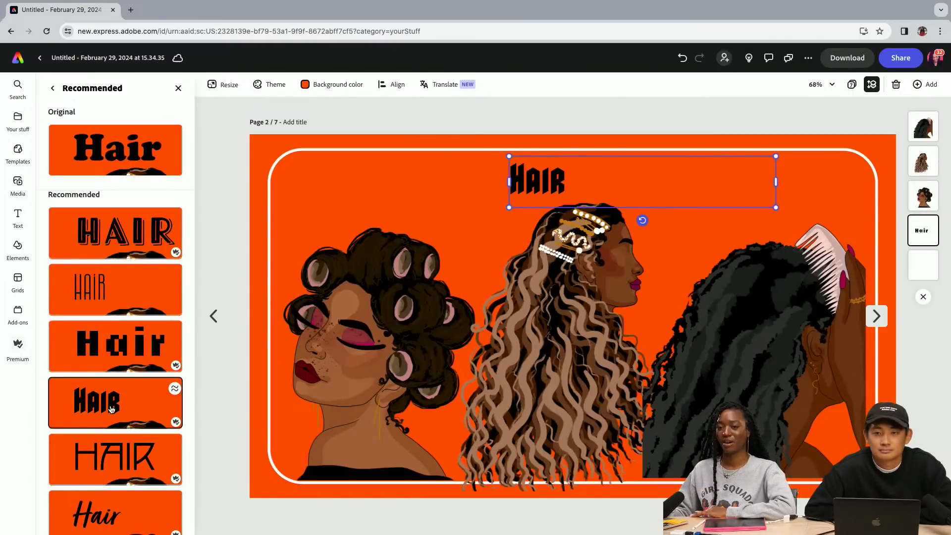
pyautogui.click(111, 460)
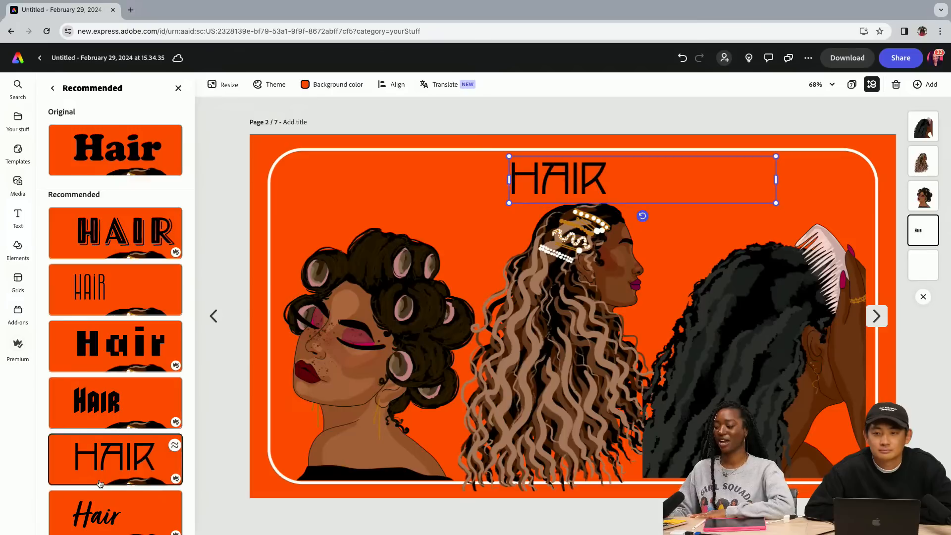
pyautogui.scroll(-5, 113, 376)
pyautogui.click(112, 364)
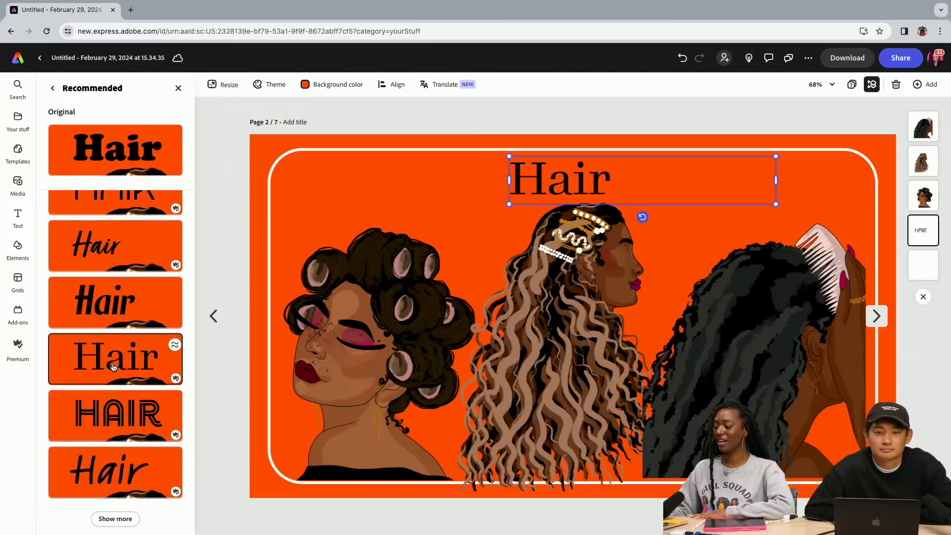
pyautogui.click(109, 414)
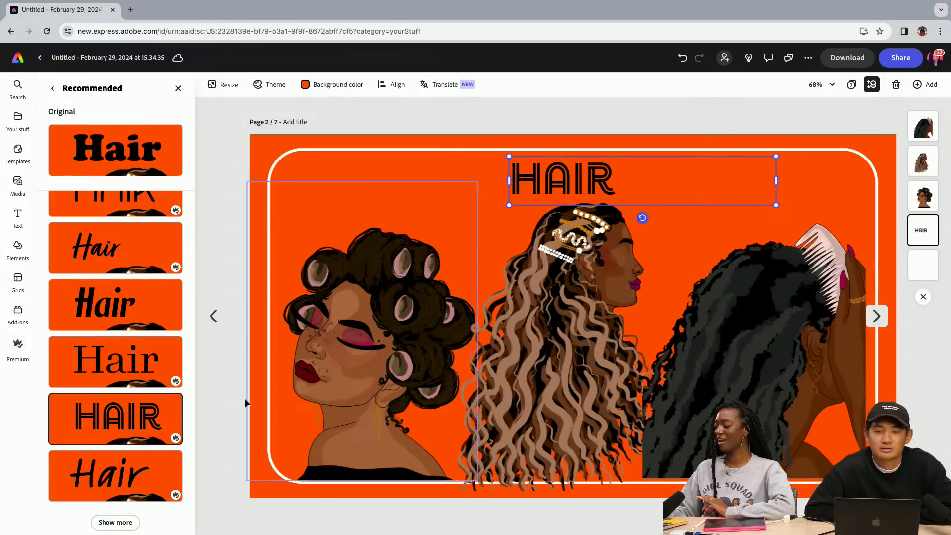
pyautogui.scroll(-2, 115, 347)
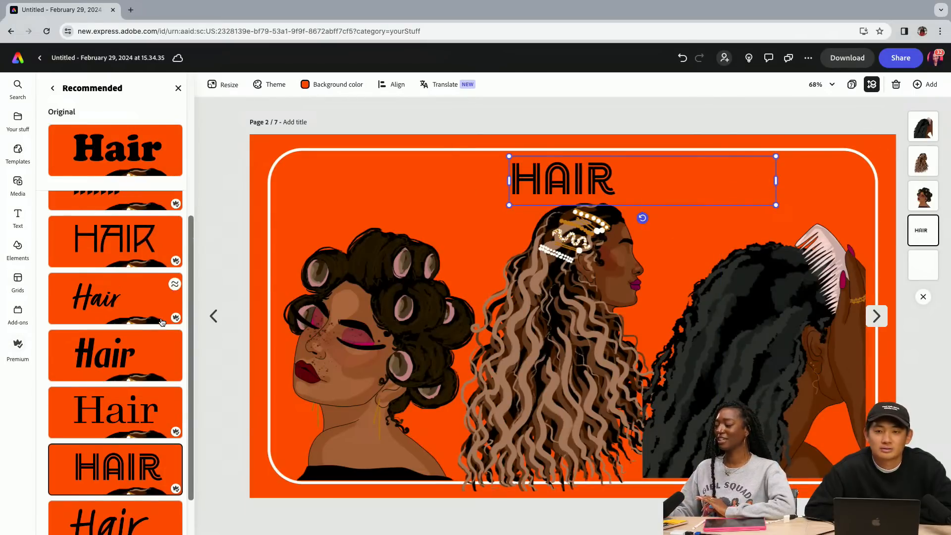
pyautogui.click(128, 140)
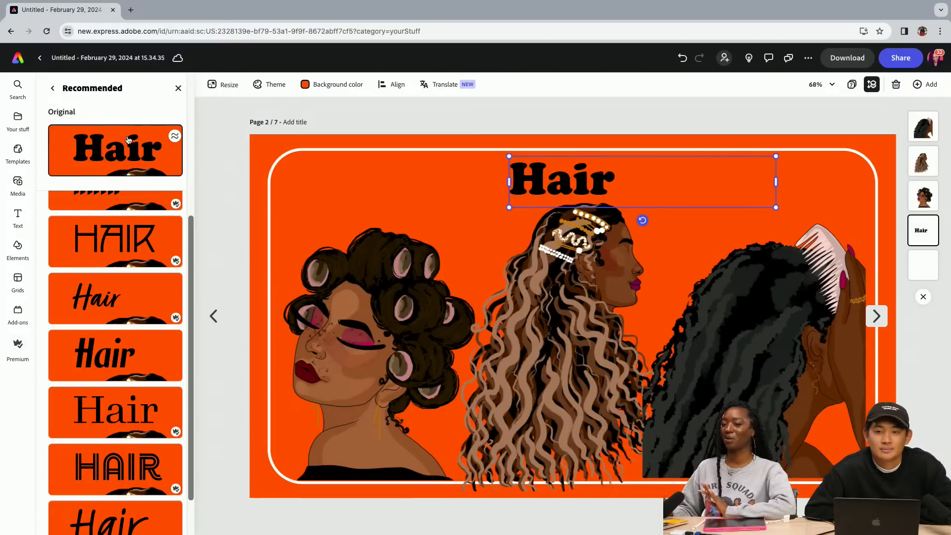
# Go to the Nails page on page 3
pyautogui.click(883, 321)
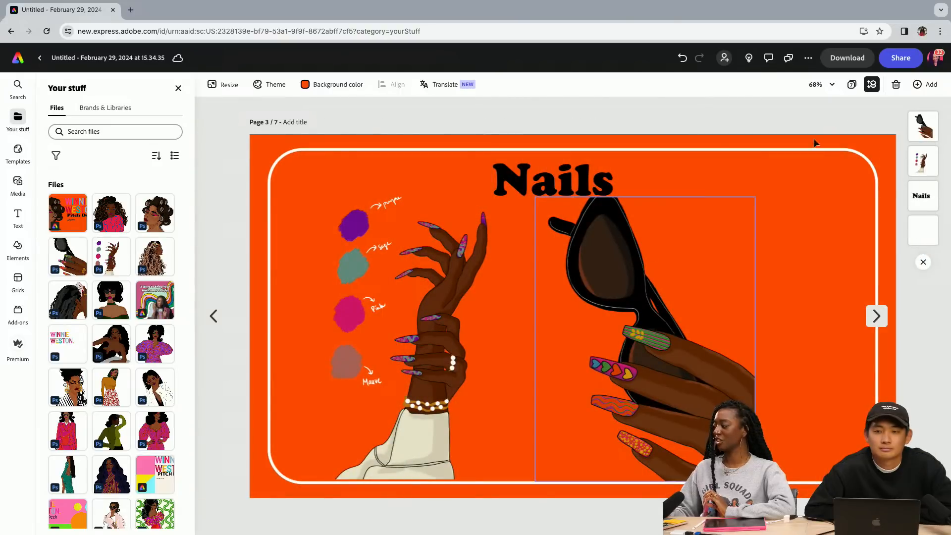
# Duplicate the Nails page and go back to the original on page 3
pyautogui.click(918, 86)
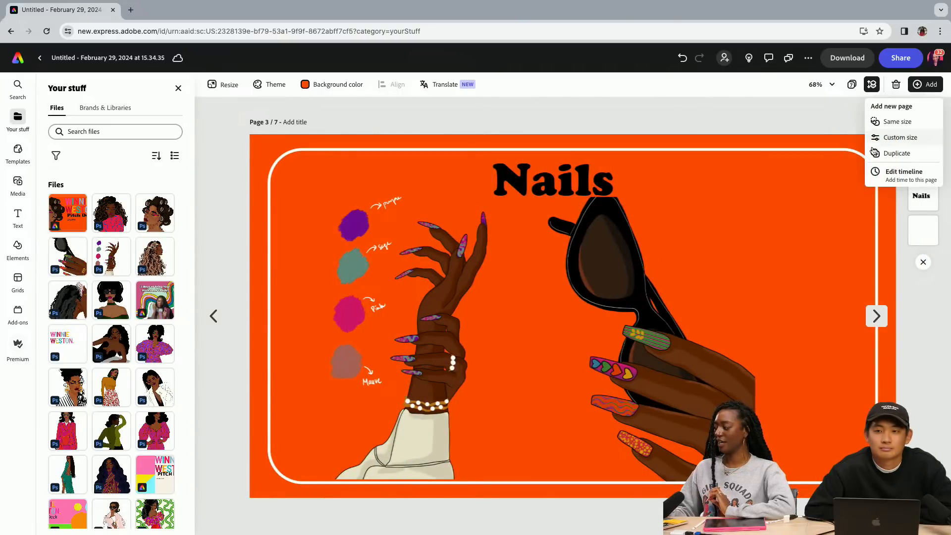
pyautogui.click(894, 153)
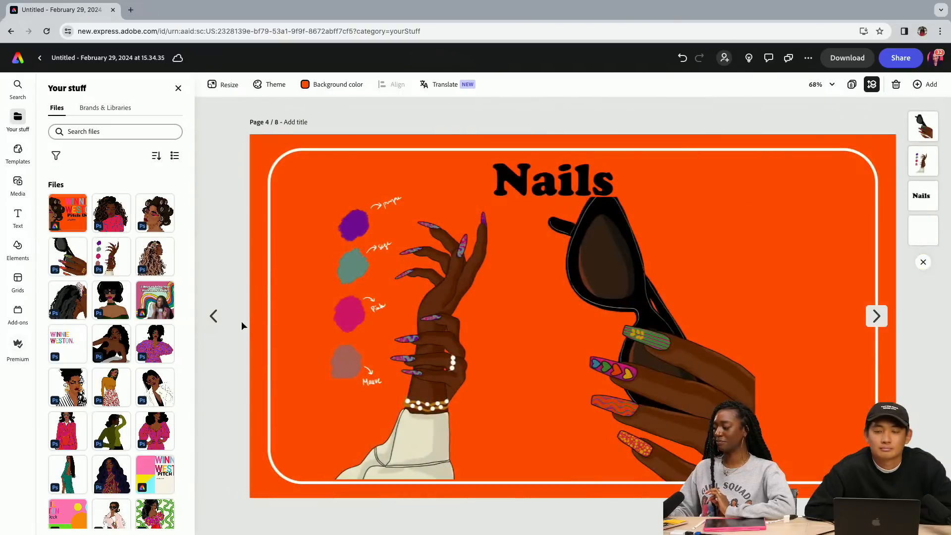
pyautogui.click(214, 316)
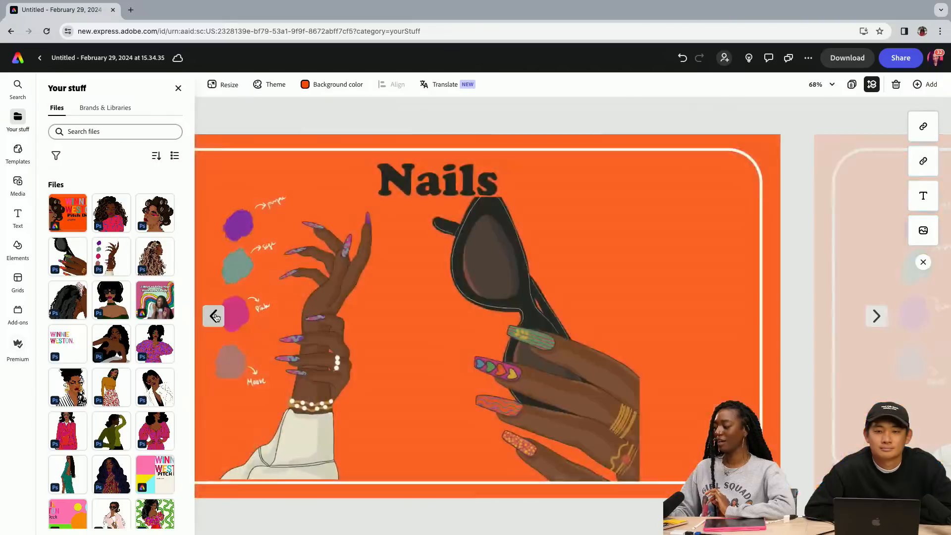
# Replace the Nails heading on page 3 with "Eye Shadow" and widen its text box so it fits on one line
pyautogui.click(582, 174)
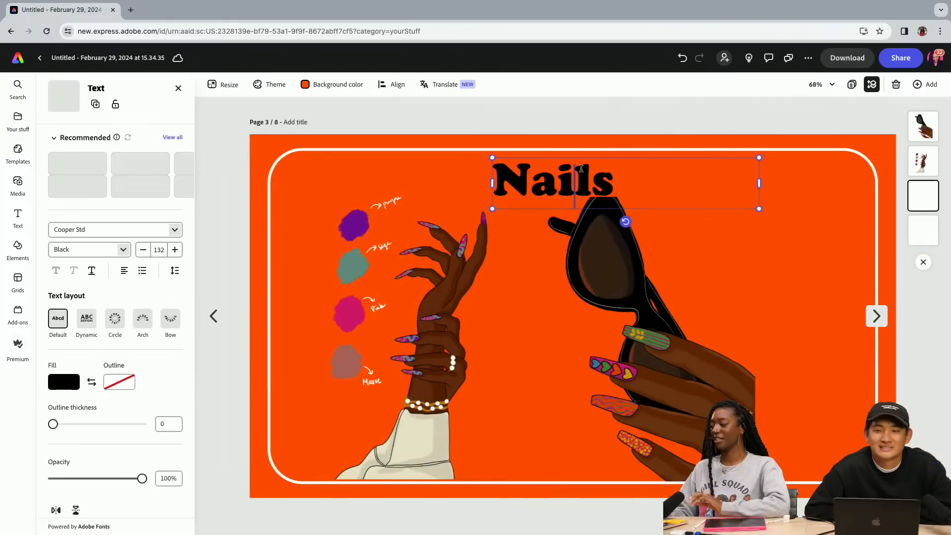
pyautogui.doubleClick(583, 172)
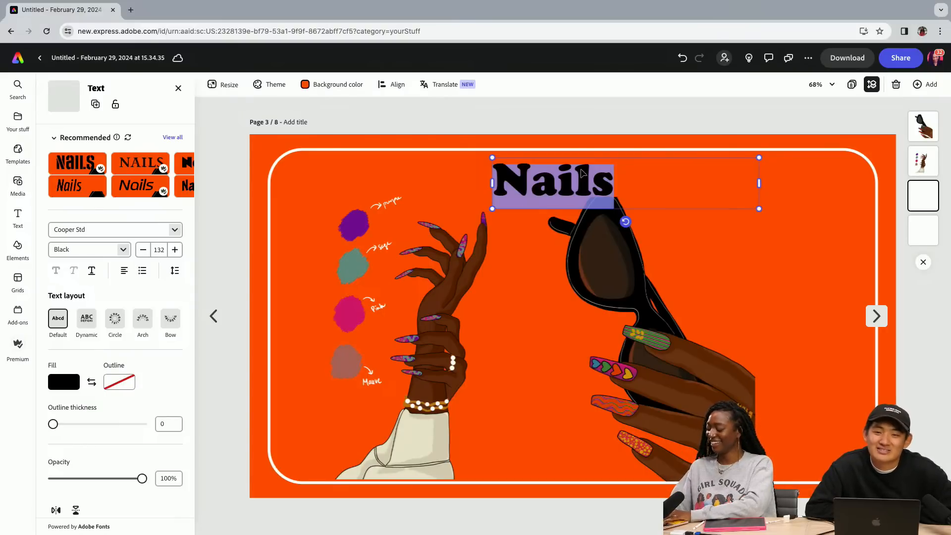
pyautogui.write('Ey')
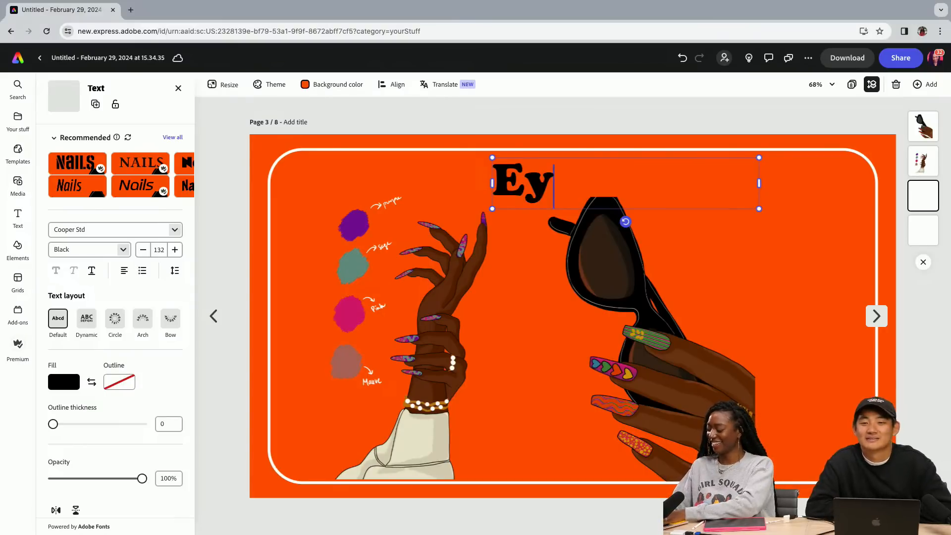
pyautogui.write('e Shadee')
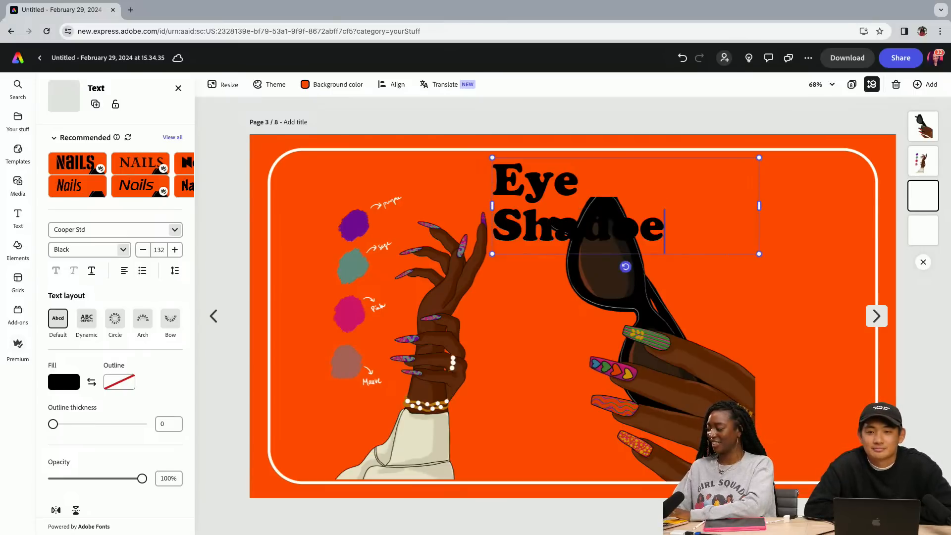
pyautogui.tripleClick(628, 236)
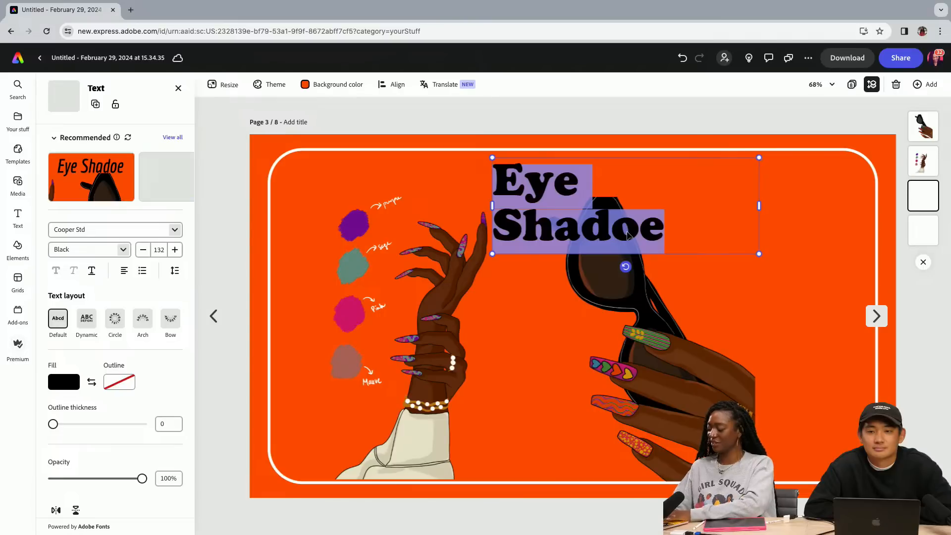
pyautogui.write('Eye')
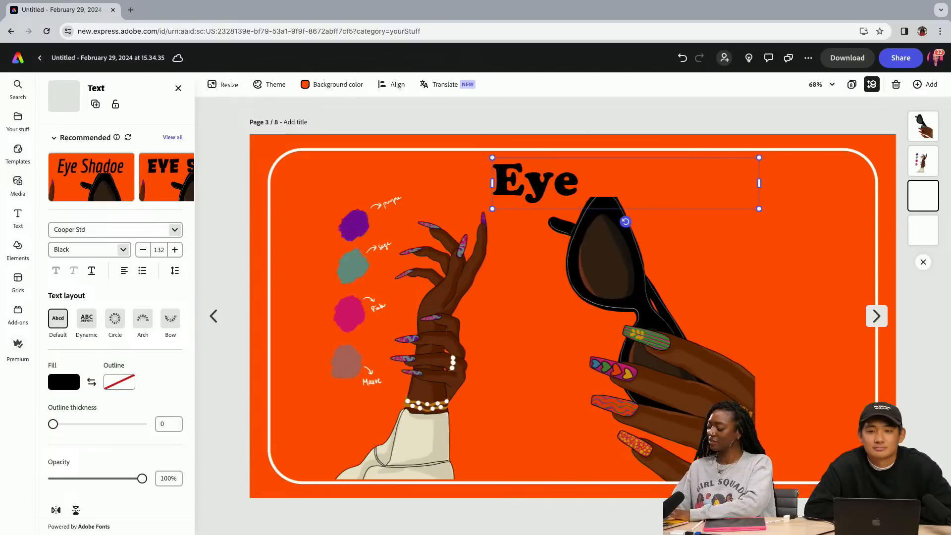
pyautogui.write(' Sh')
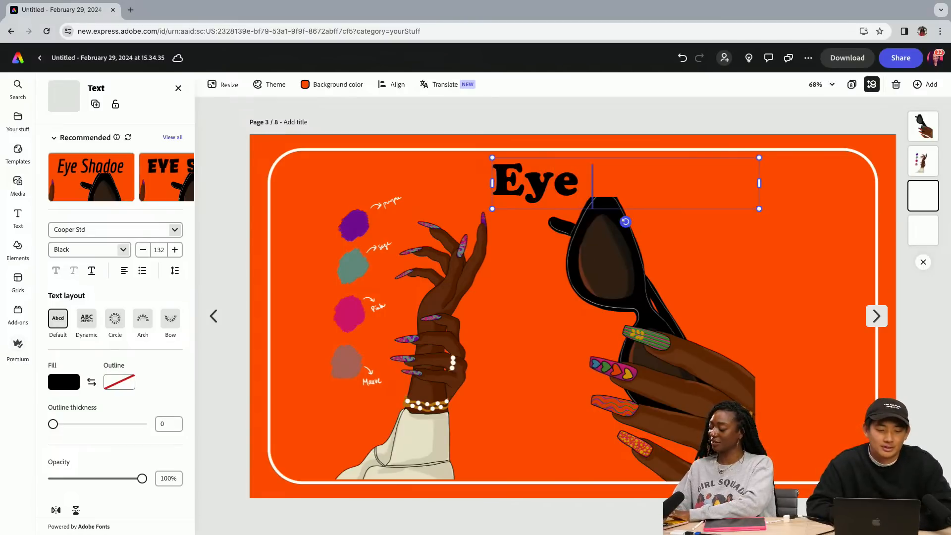
pyautogui.write('adow')
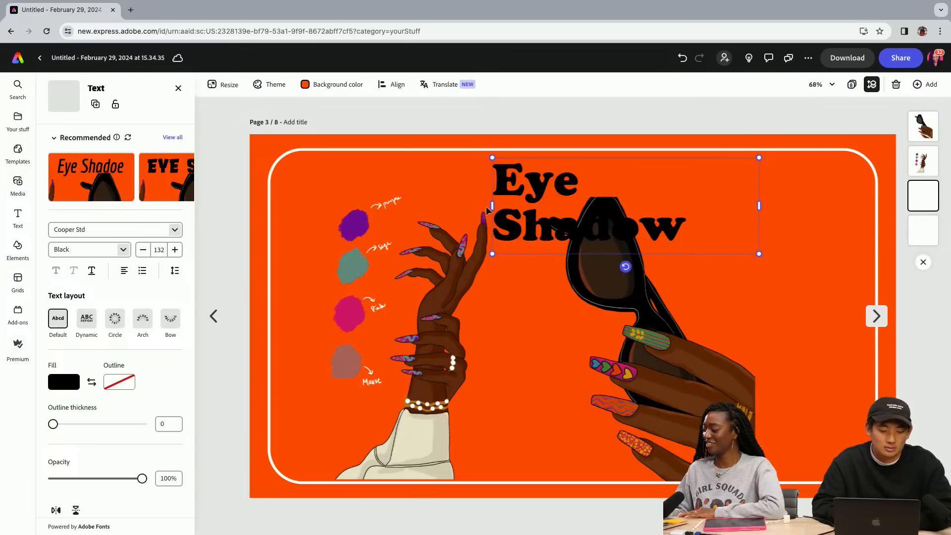
pyautogui.moveTo(491, 206); pyautogui.dragTo(412, 205)
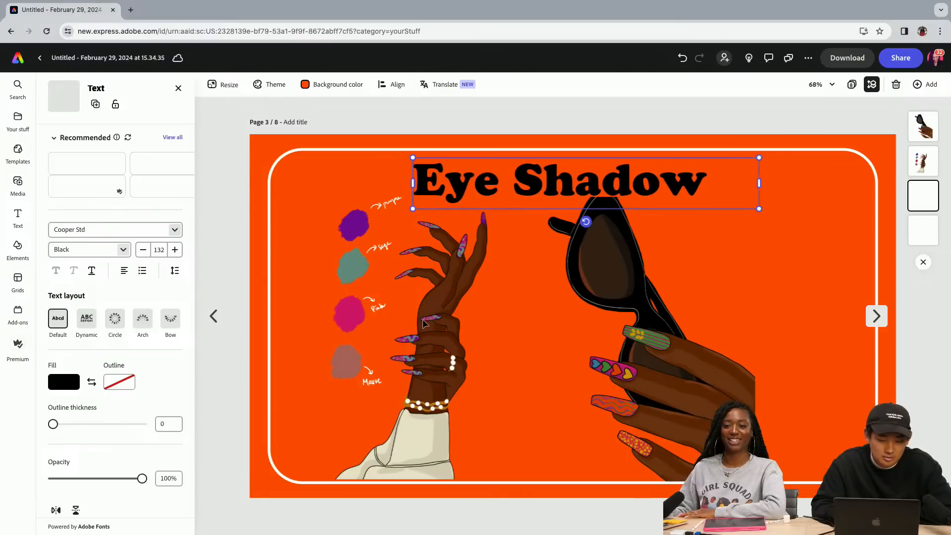
# Rewrite the heading as the single word "Eyeshadow" and shift it slightly to the right
pyautogui.press('Delete')
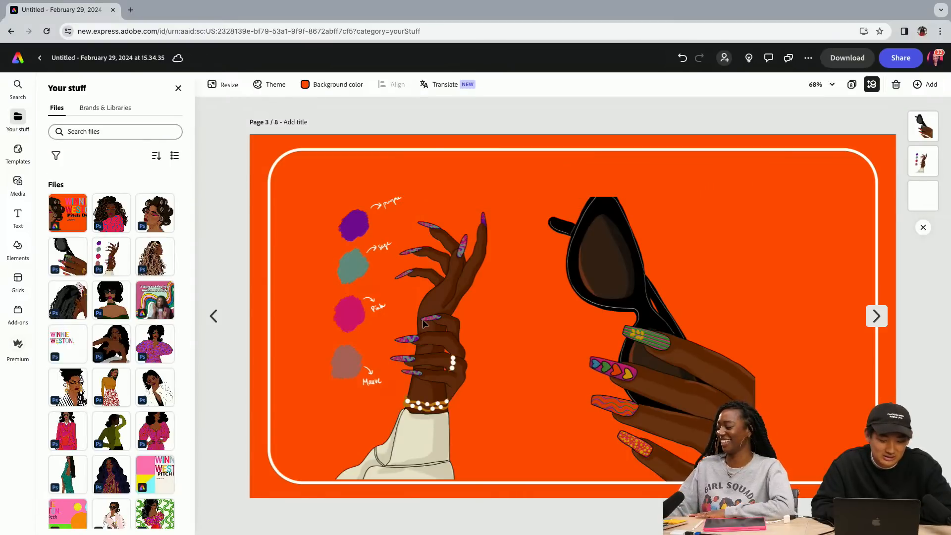
pyautogui.click(685, 60)
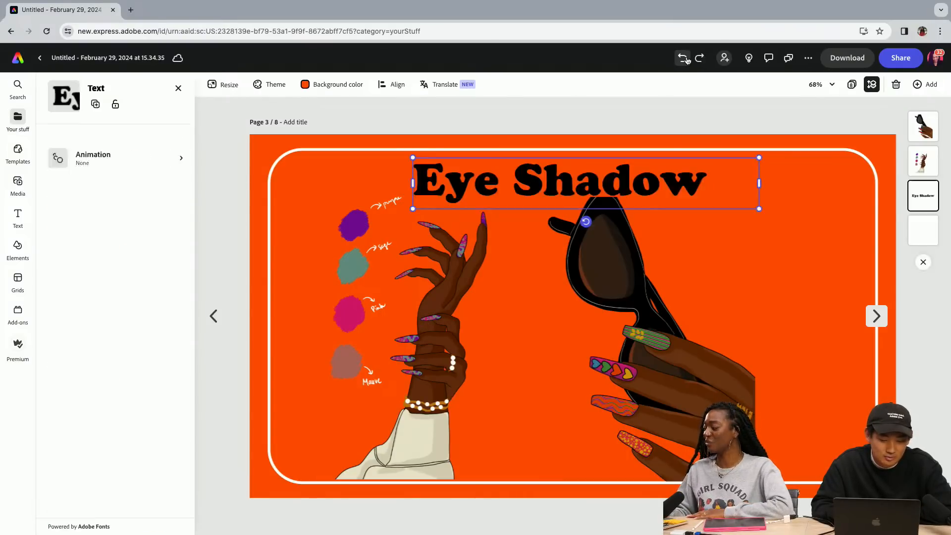
pyautogui.doubleClick(532, 185)
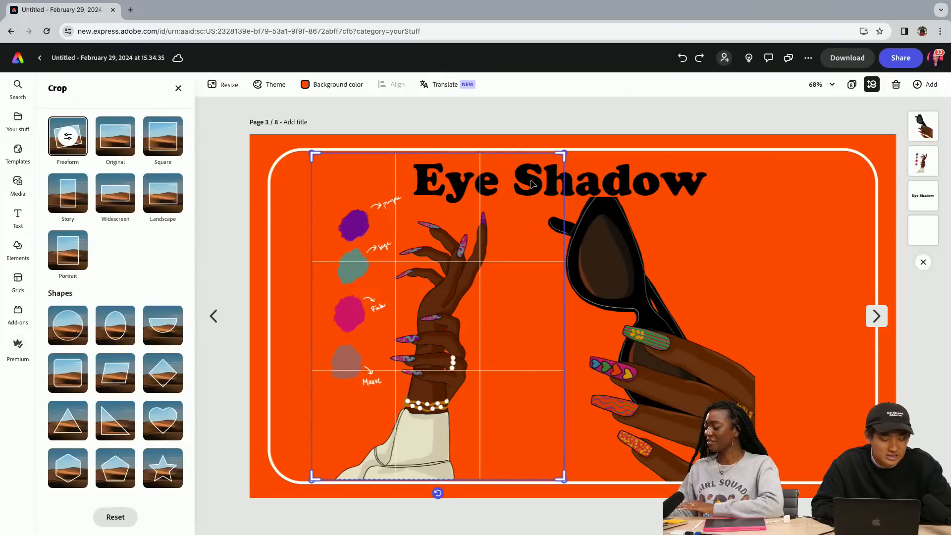
pyautogui.click(599, 186)
pyautogui.doubleClick(593, 178)
pyautogui.hotkey('ctrl', 'a')
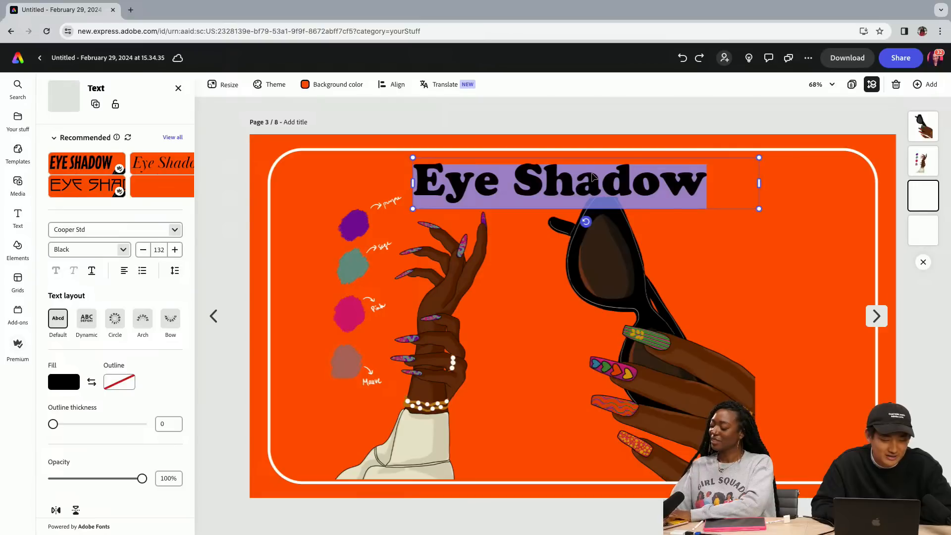
pyautogui.write('Eye')
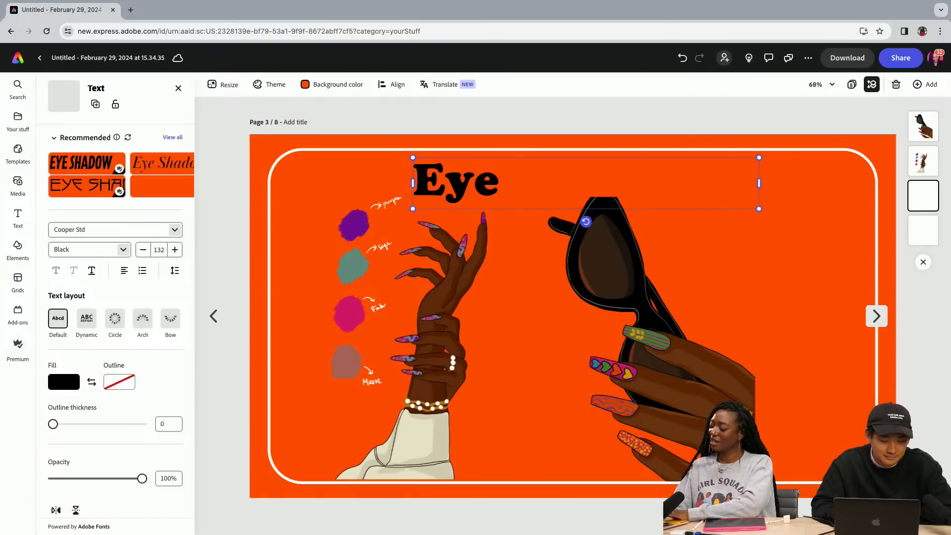
pyautogui.write('shadow')
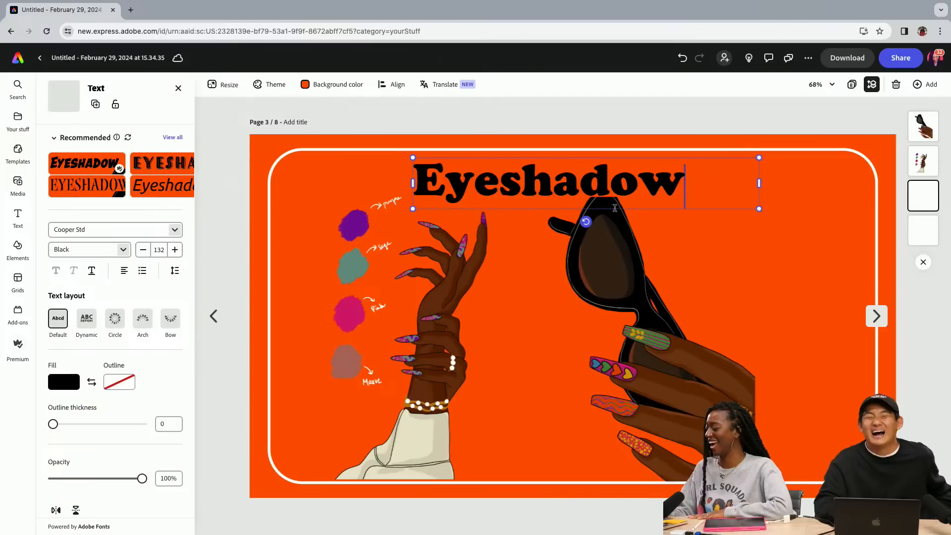
pyautogui.moveTo(632, 209); pyautogui.dragTo(639, 209)
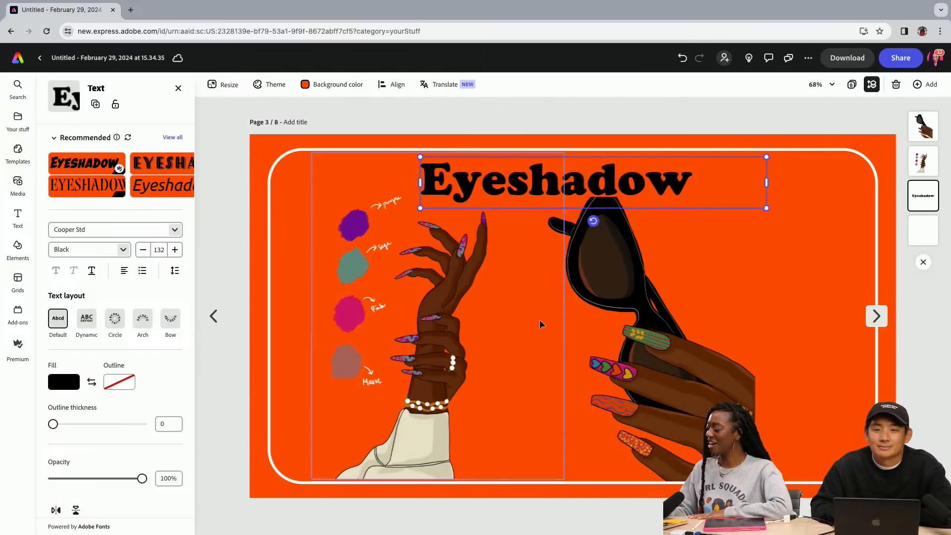
# Delete the raised-hands and sunglasses nail illustrations from the Eyeshadow page
pyautogui.click(454, 318)
pyautogui.press('Delete')
pyautogui.click(690, 338)
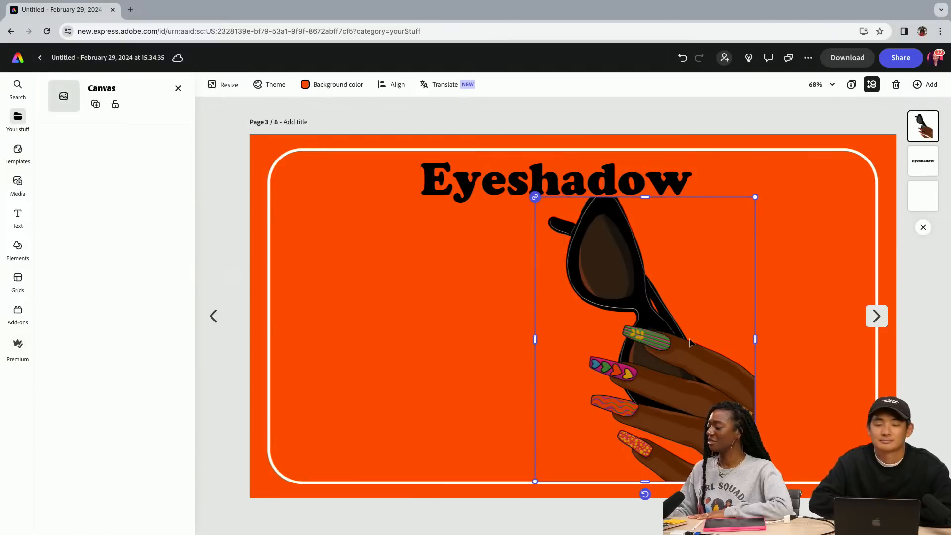
pyautogui.press('Delete')
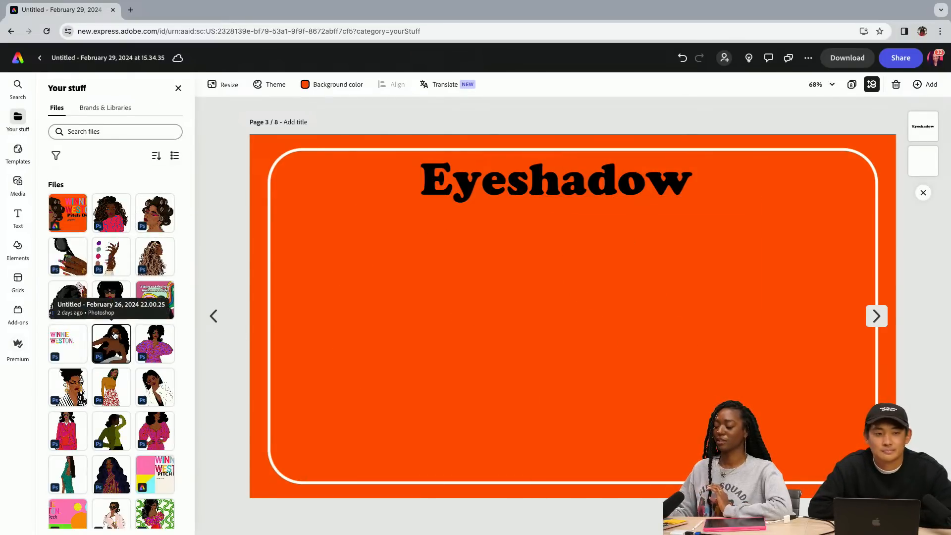
# Add the illustration of the woman in the striped jacket, enlarge it and place it at the right side of the frame
pyautogui.click(68, 387)
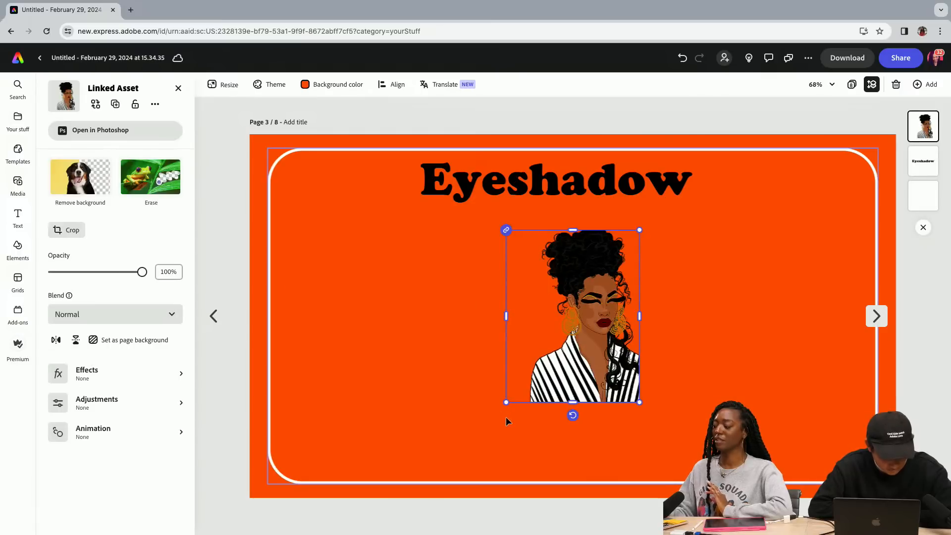
pyautogui.moveTo(506, 400); pyautogui.dragTo(432, 497)
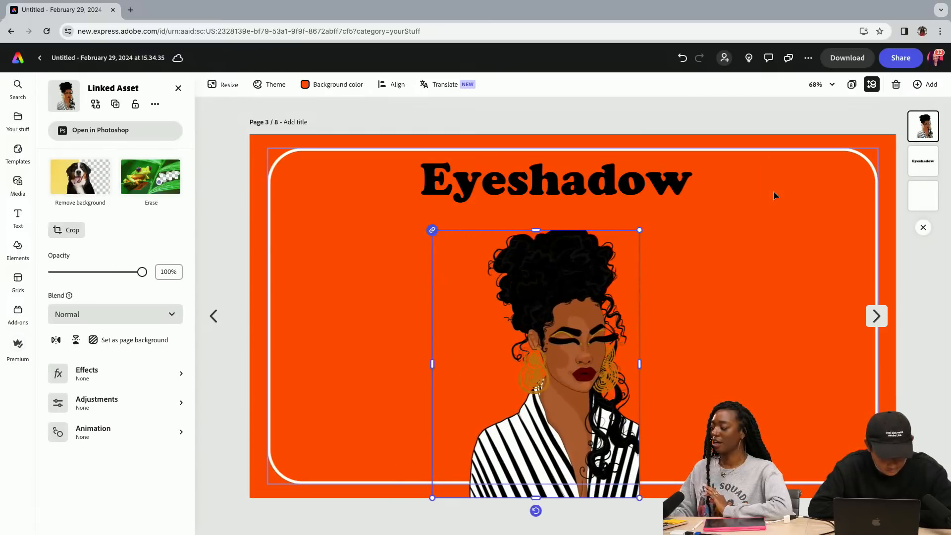
pyautogui.moveTo(640, 228); pyautogui.dragTo(709, 214)
pyautogui.moveTo(575, 263); pyautogui.dragTo(765, 242)
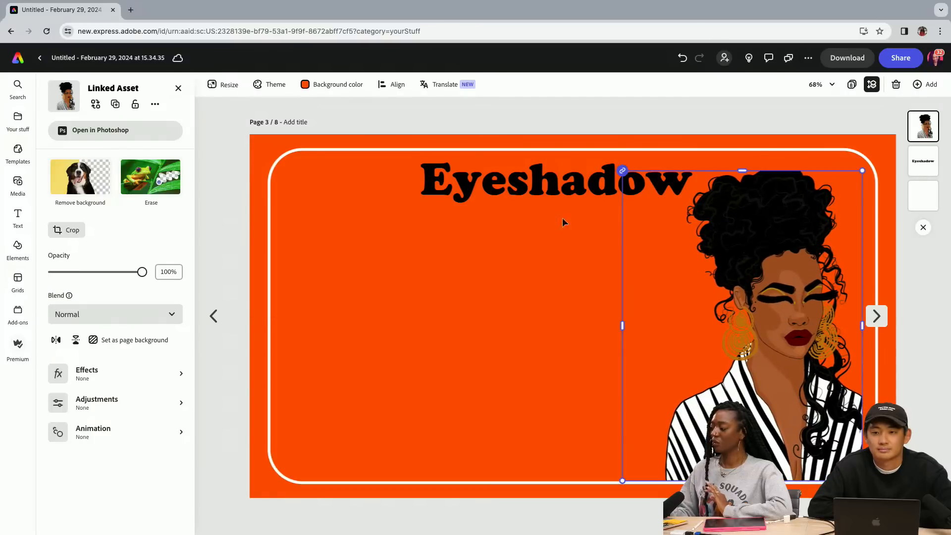
# Add the illustration of the woman in the pink suit, enlarge it and place it at the left side of the frame
pyautogui.click(17, 120)
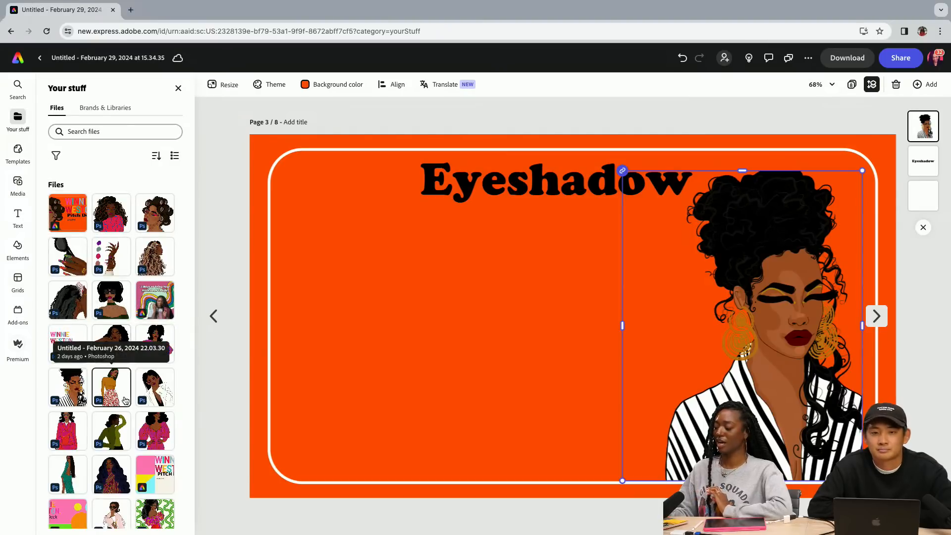
pyautogui.click(68, 431)
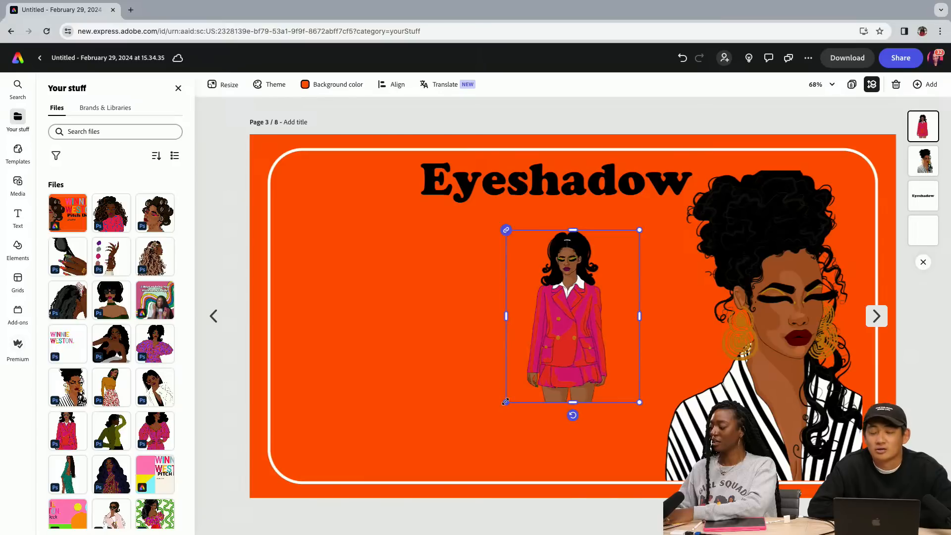
pyautogui.moveTo(505, 402); pyautogui.dragTo(422, 506)
pyautogui.moveTo(502, 327); pyautogui.dragTo(326, 299)
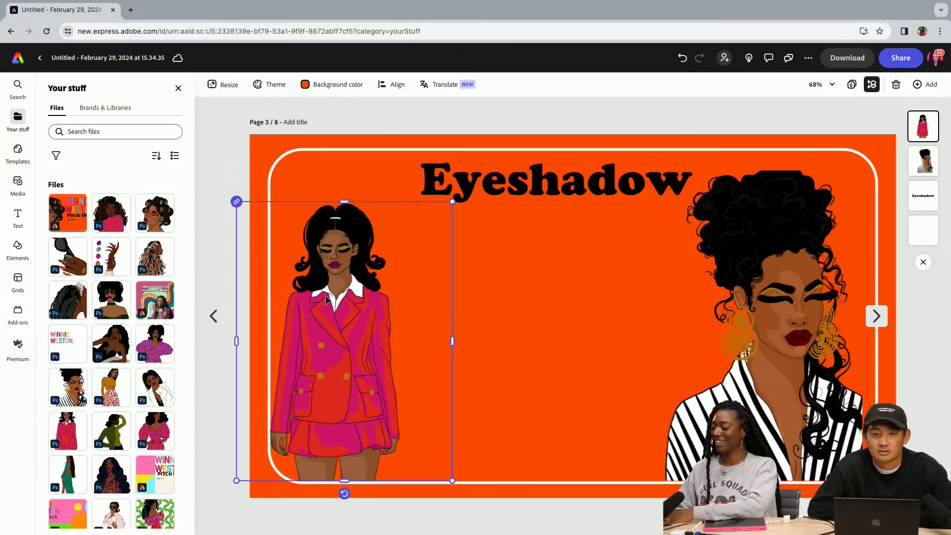
pyautogui.moveTo(452, 201); pyautogui.dragTo(469, 185)
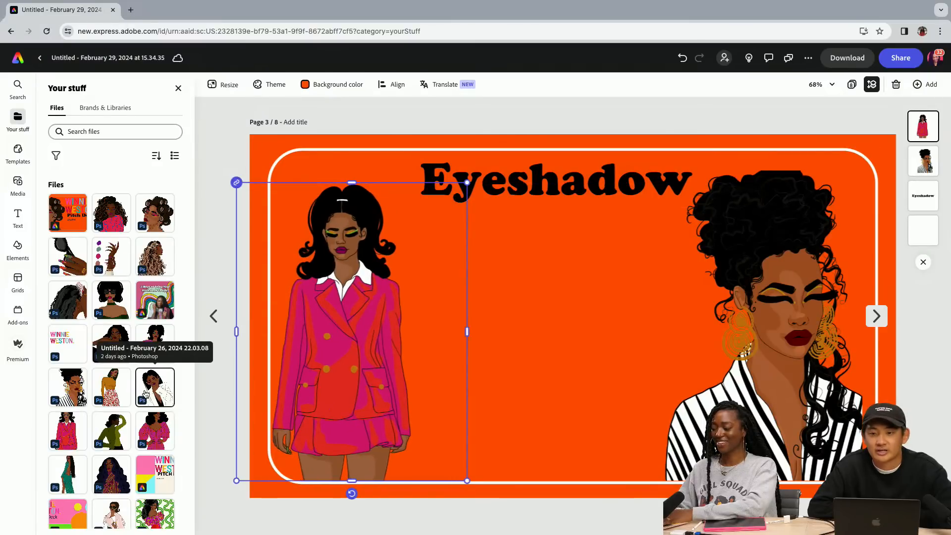
# Add the illustration of the woman in the green turtleneck, enlarge it and place it in the middle, with her head just below the heading
pyautogui.click(109, 434)
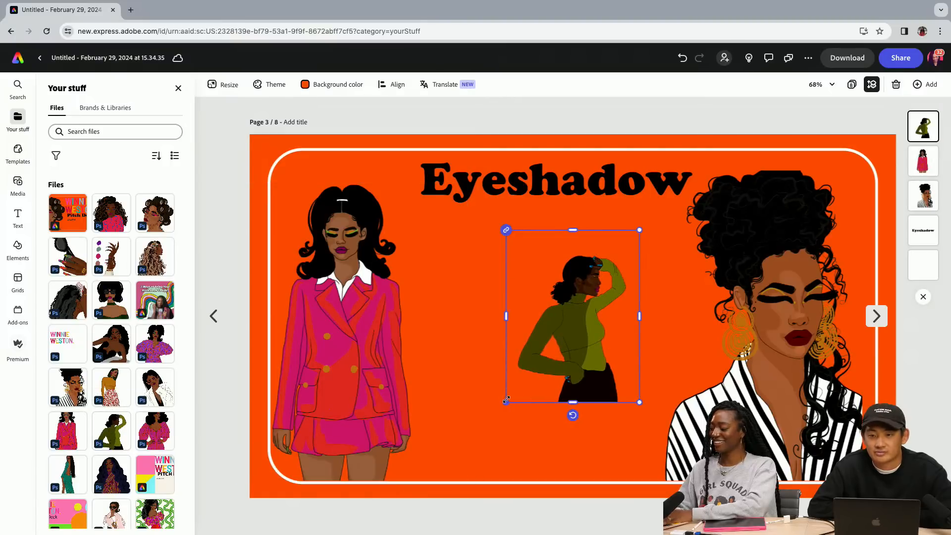
pyautogui.moveTo(506, 402); pyautogui.dragTo(457, 465)
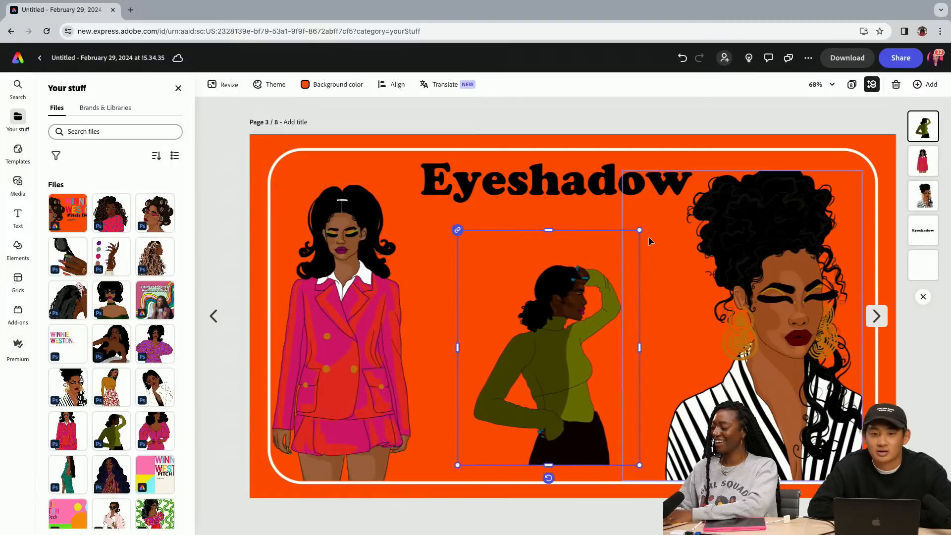
pyautogui.moveTo(640, 230); pyautogui.dragTo(777, 133)
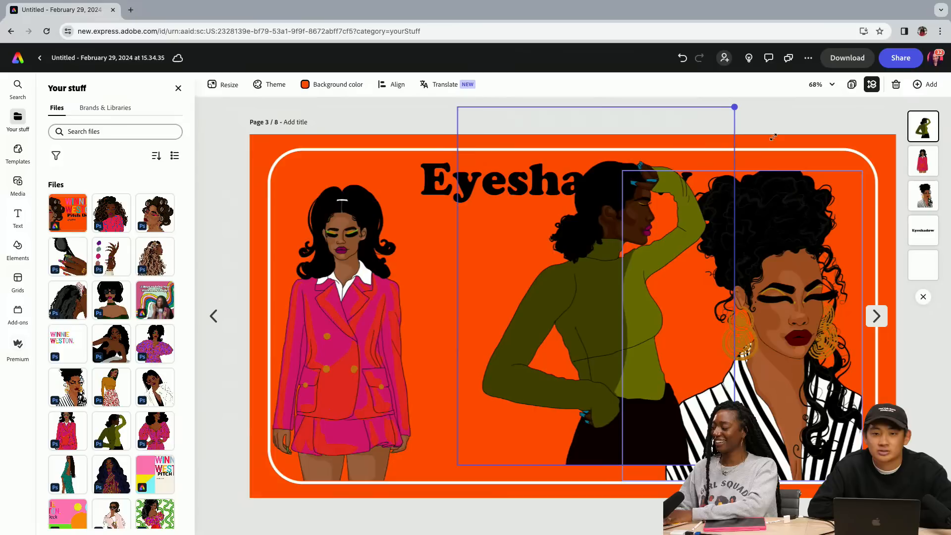
pyautogui.moveTo(580, 289); pyautogui.dragTo(564, 318)
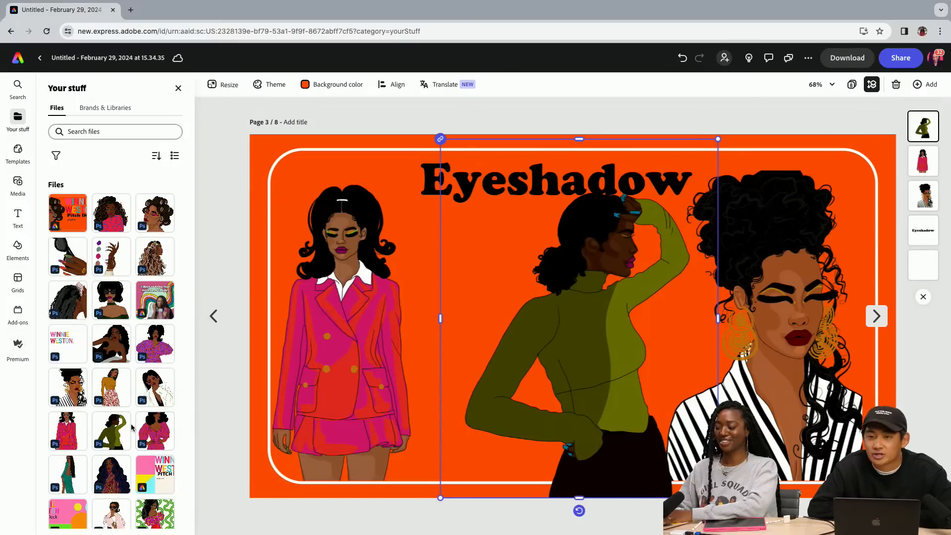
# Add the illustration of the woman with long wavy blue-black hair, enlarge it and place it between the pink-suit and green-turtleneck figures
pyautogui.click(121, 469)
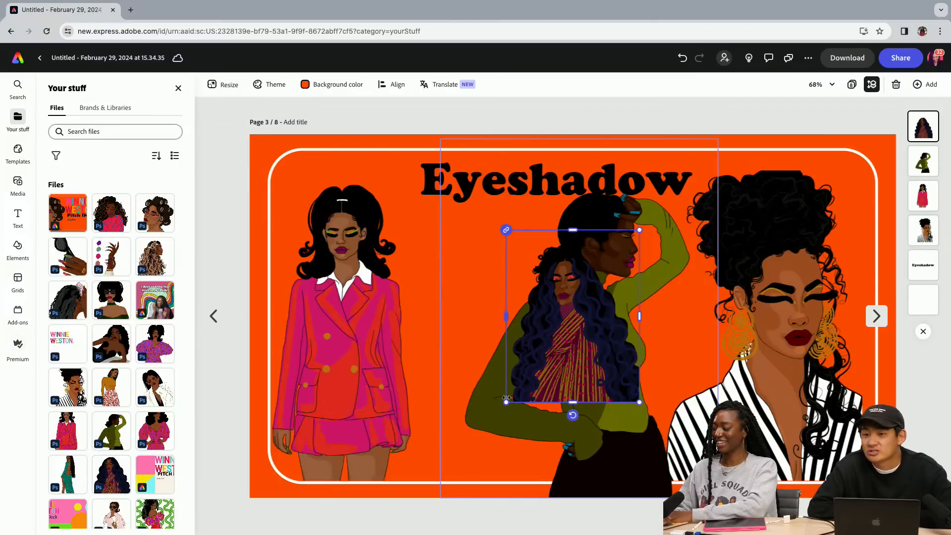
pyautogui.moveTo(506, 398); pyautogui.dragTo(445, 479)
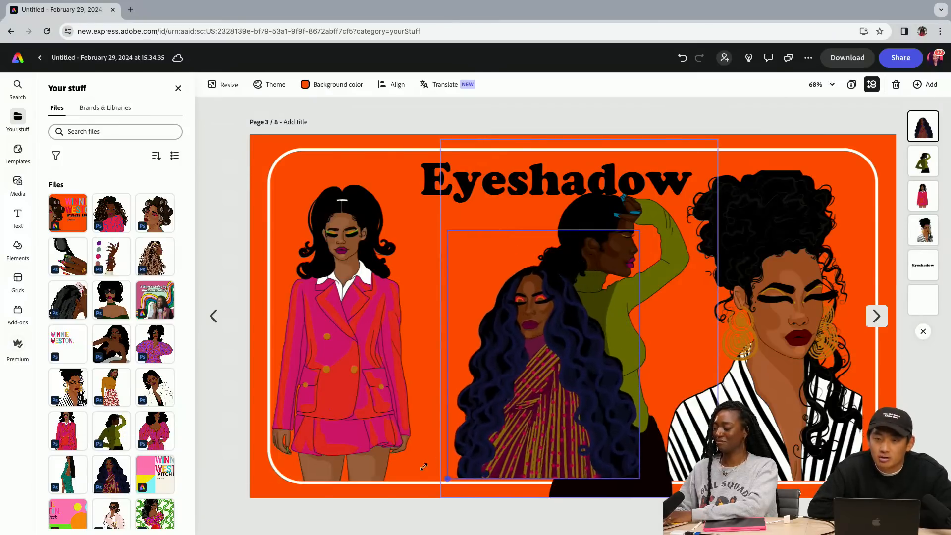
pyautogui.moveTo(590, 330); pyautogui.dragTo(515, 331)
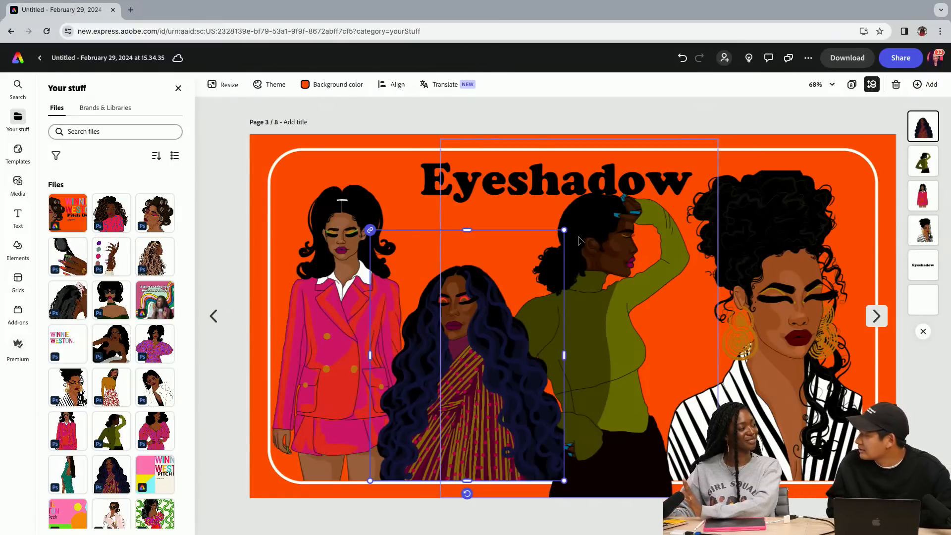
# Duplicate the Eyeshadow page and crop the empty area above the green-turtleneck woman on the copy so it clears the heading
pyautogui.click(923, 85)
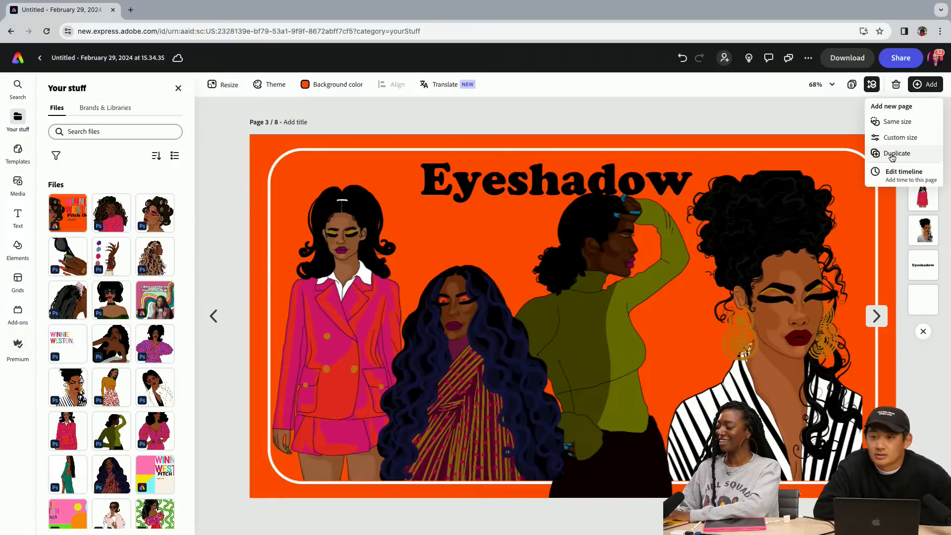
pyautogui.click(893, 157)
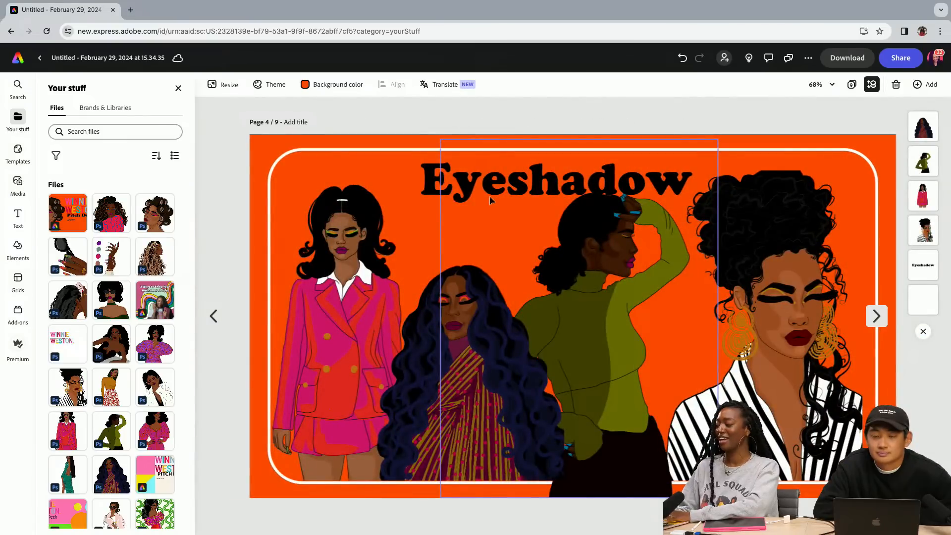
pyautogui.click(551, 207)
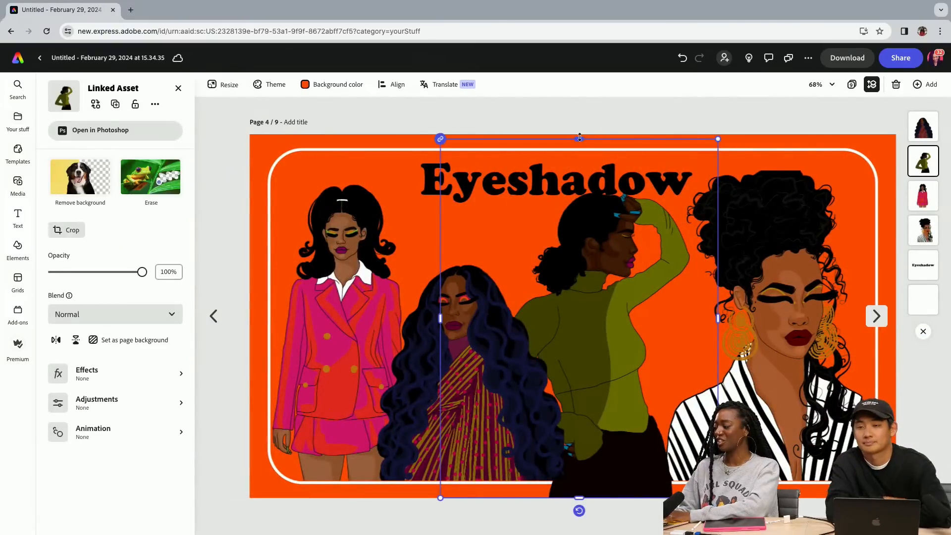
pyautogui.moveTo(580, 140); pyautogui.dragTo(577, 192)
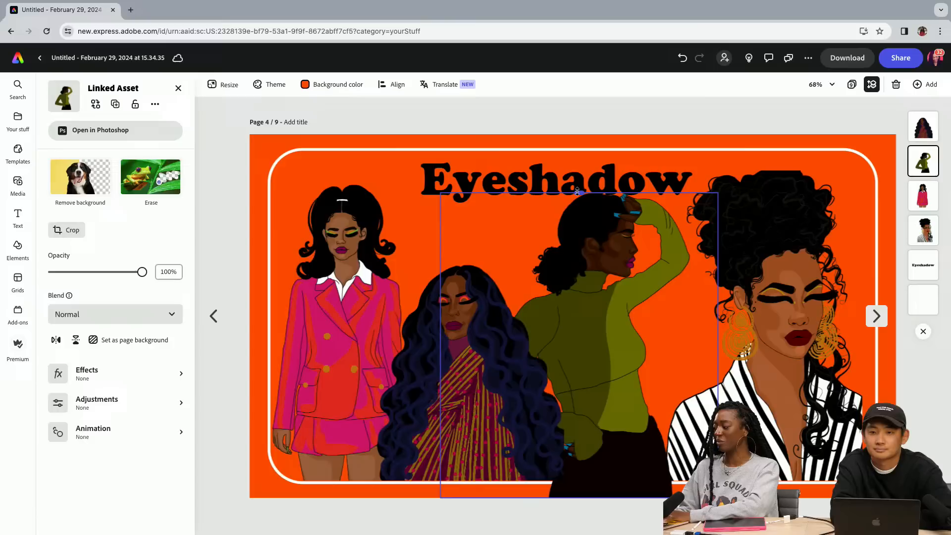
# Replace the copied page's heading with "Lipstick" and shift it slightly right and up to centre it within the frame
pyautogui.click(545, 174)
pyautogui.doubleClick(546, 173)
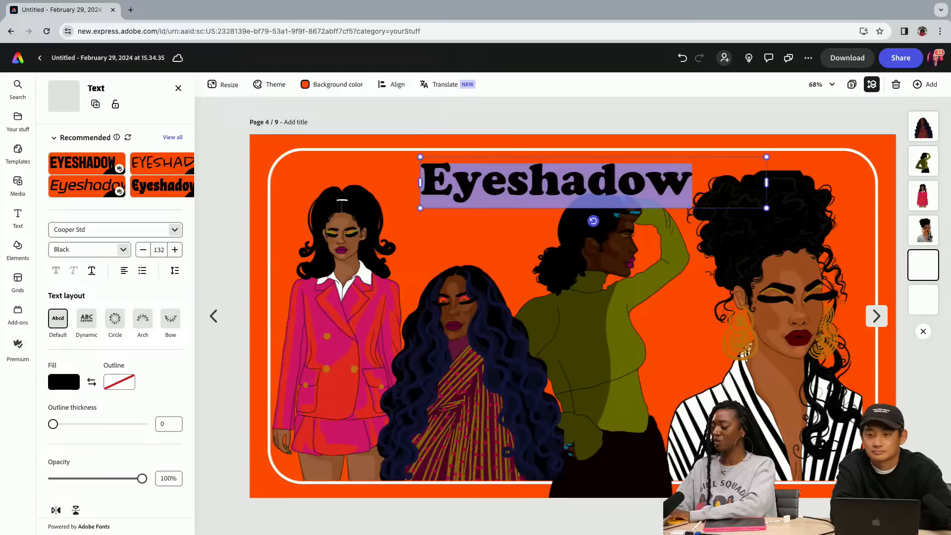
pyautogui.write('Lipsti')
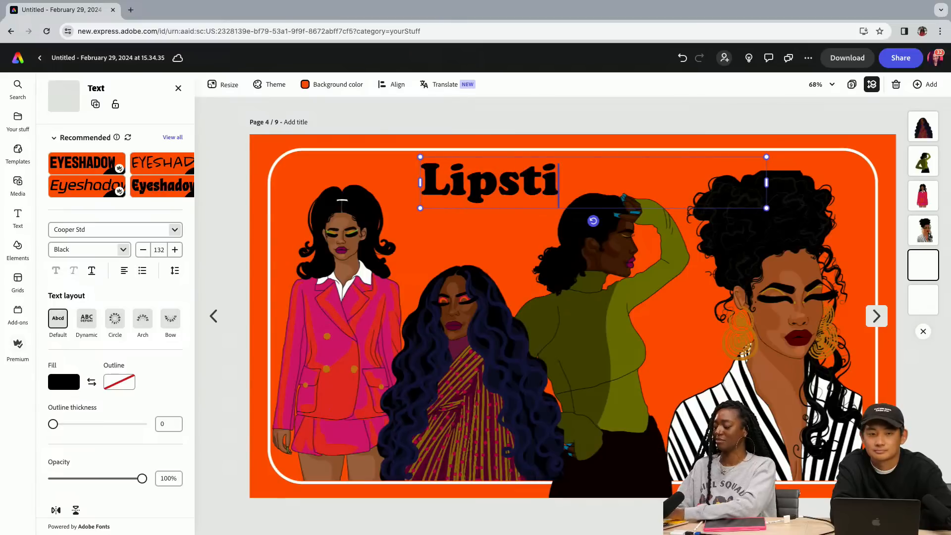
pyautogui.write('ck')
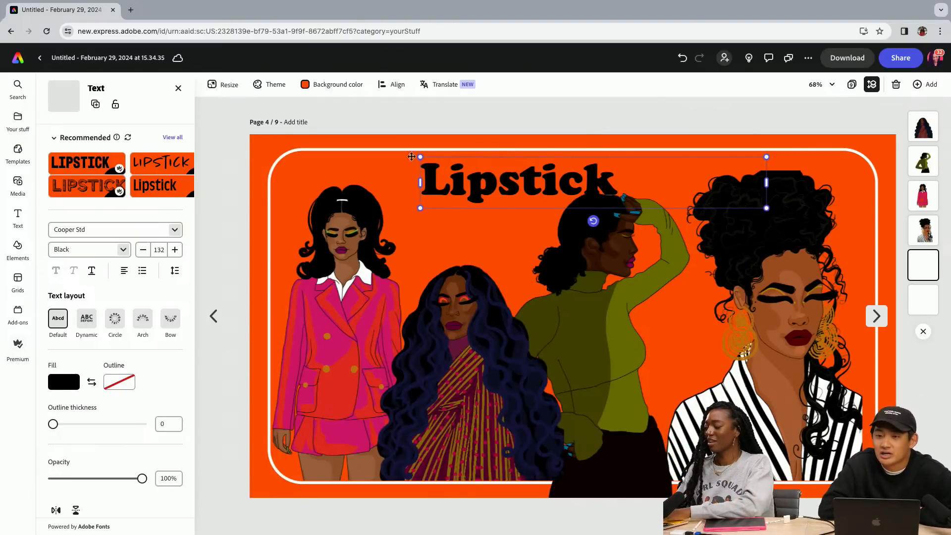
pyautogui.moveTo(492, 208); pyautogui.dragTo(524, 203)
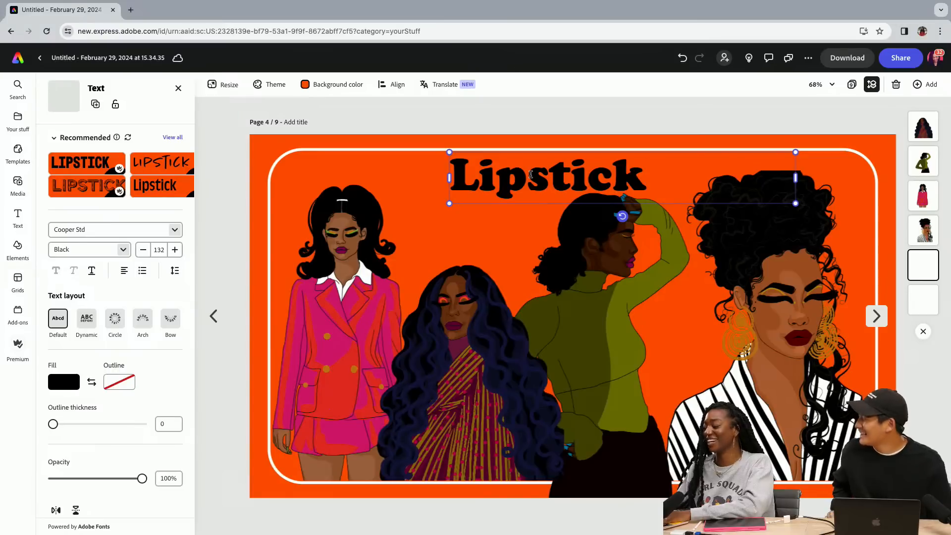
# Change the Lipstick heading's fill colour to white
pyautogui.click(67, 390)
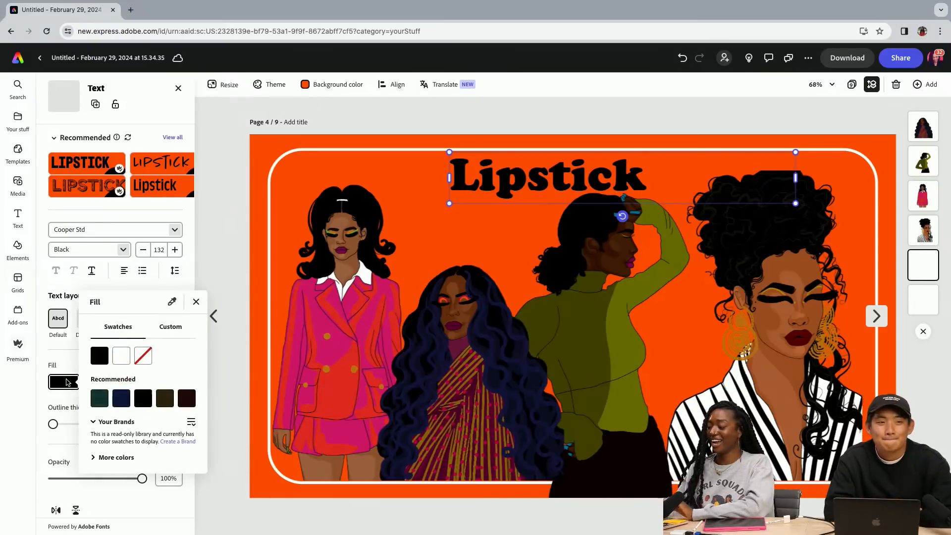
pyautogui.click(124, 358)
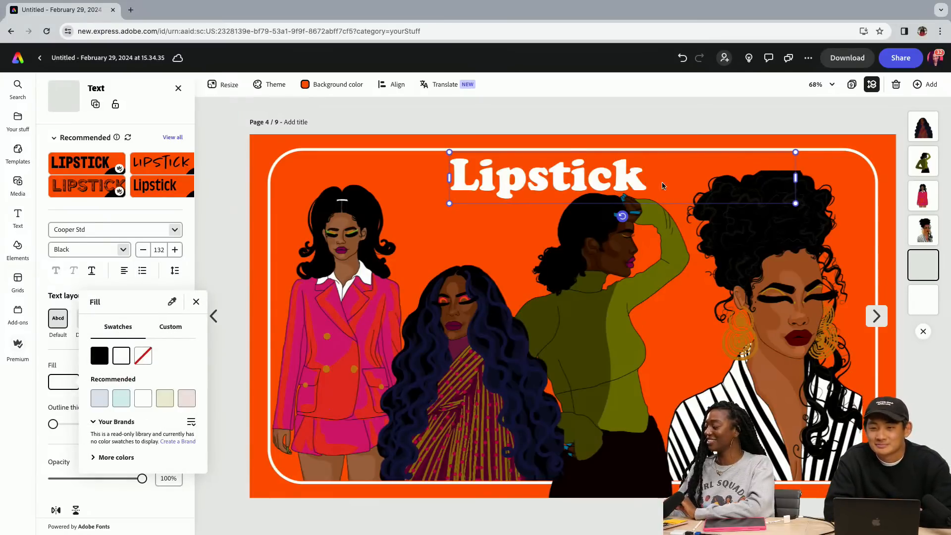
pyautogui.click(216, 321)
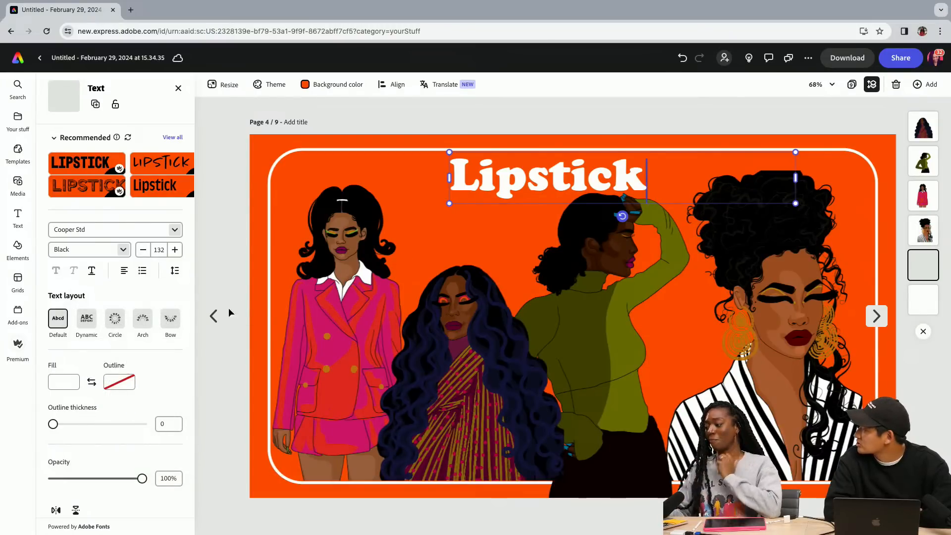
# On the Eyeshadow page, crop the empty area above the green-turtleneck woman and fill the heading with white
pyautogui.click(213, 316)
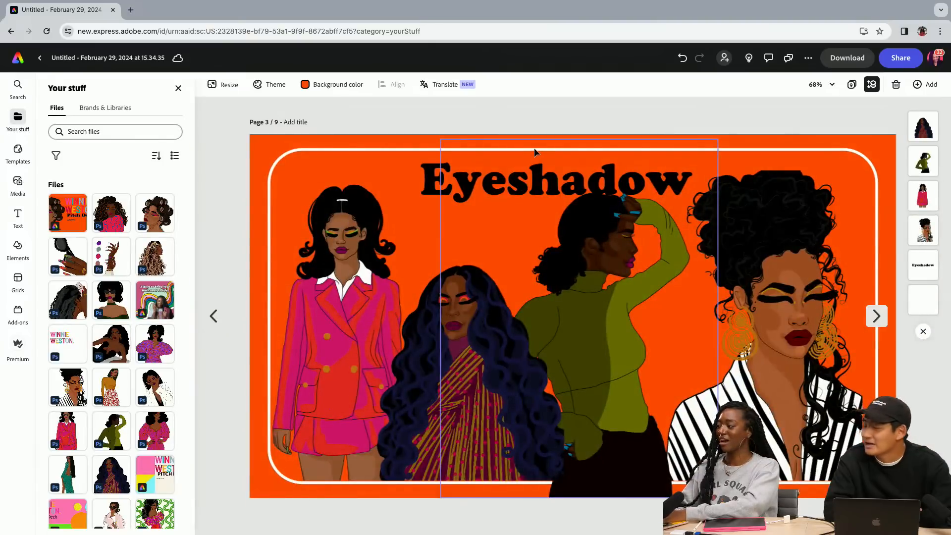
pyautogui.click(583, 194)
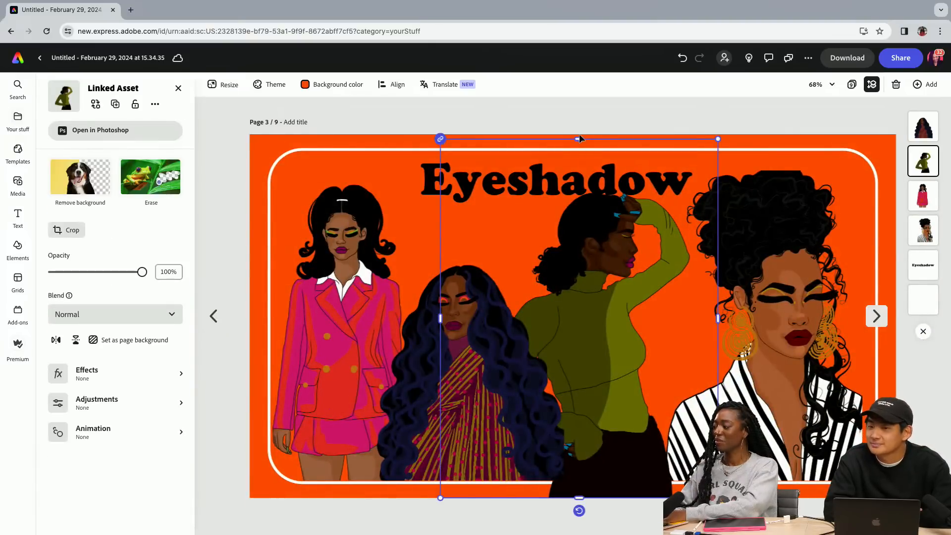
pyautogui.moveTo(578, 139); pyautogui.dragTo(572, 194)
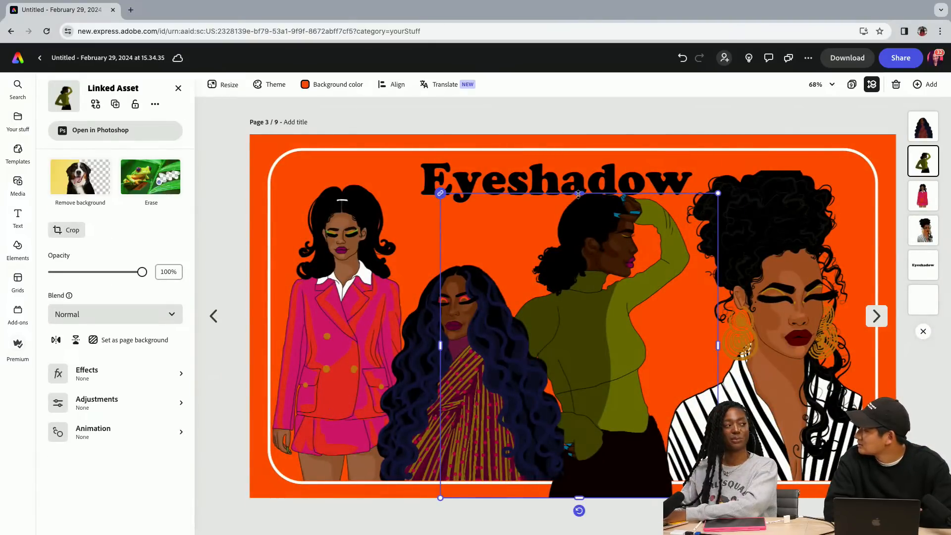
pyautogui.click(521, 170)
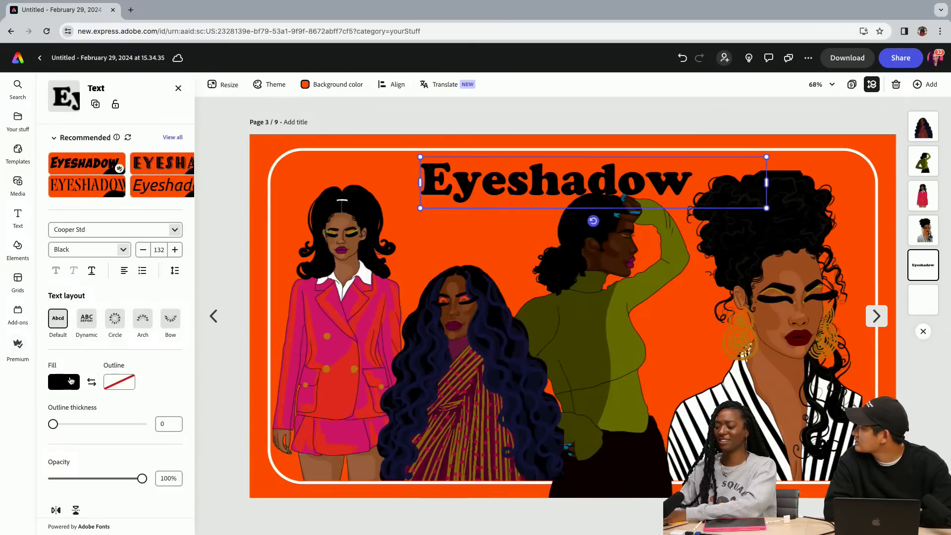
pyautogui.click(71, 380)
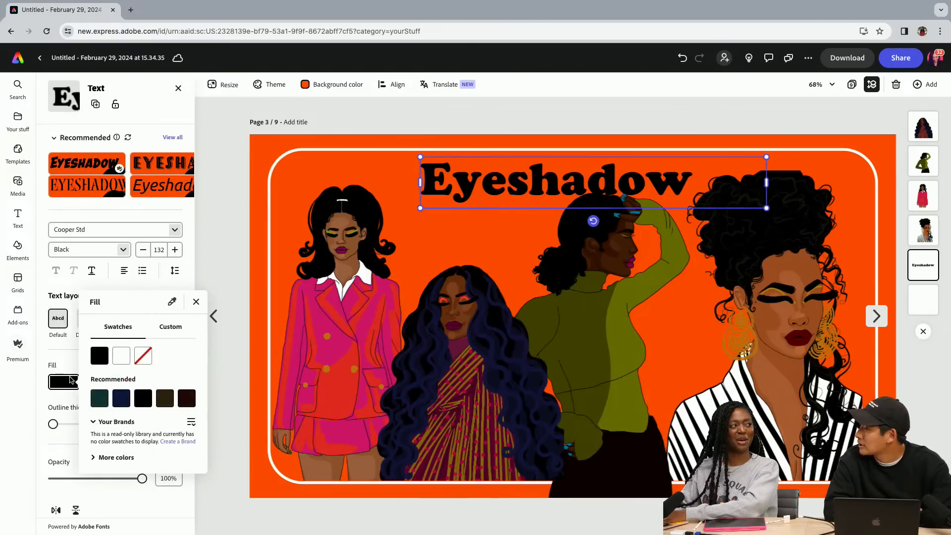
pyautogui.click(120, 358)
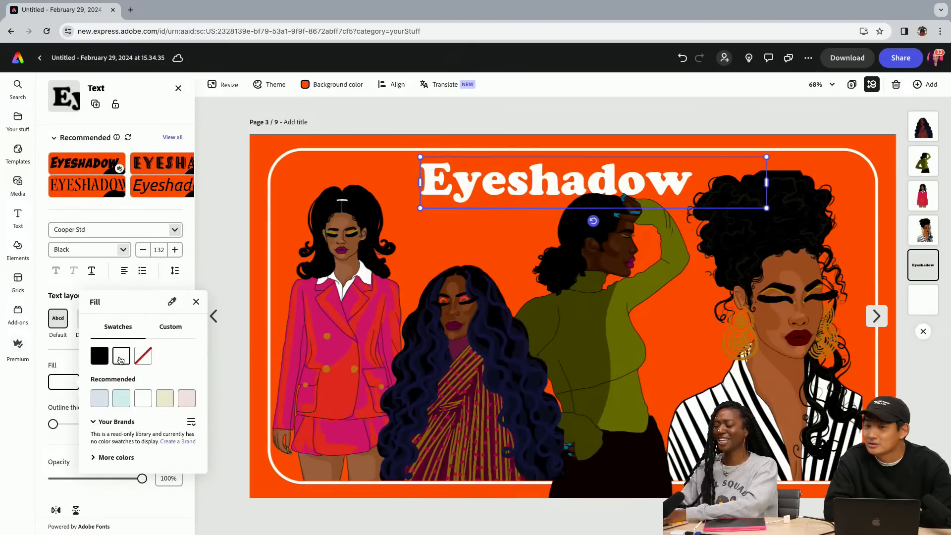
pyautogui.click(214, 317)
# On the Hair page, crop the empty area above the middle illustration and fill the heading with white
pyautogui.click(214, 317)
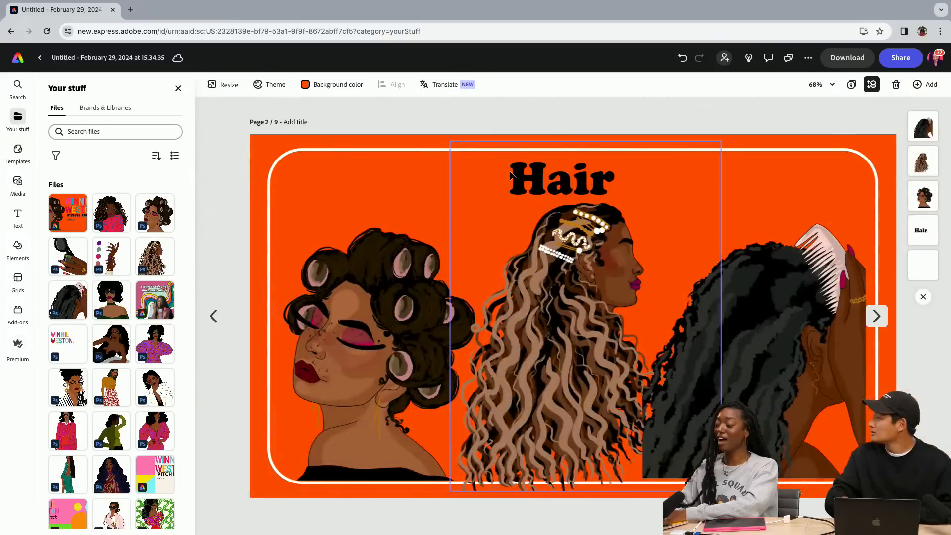
pyautogui.click(585, 142)
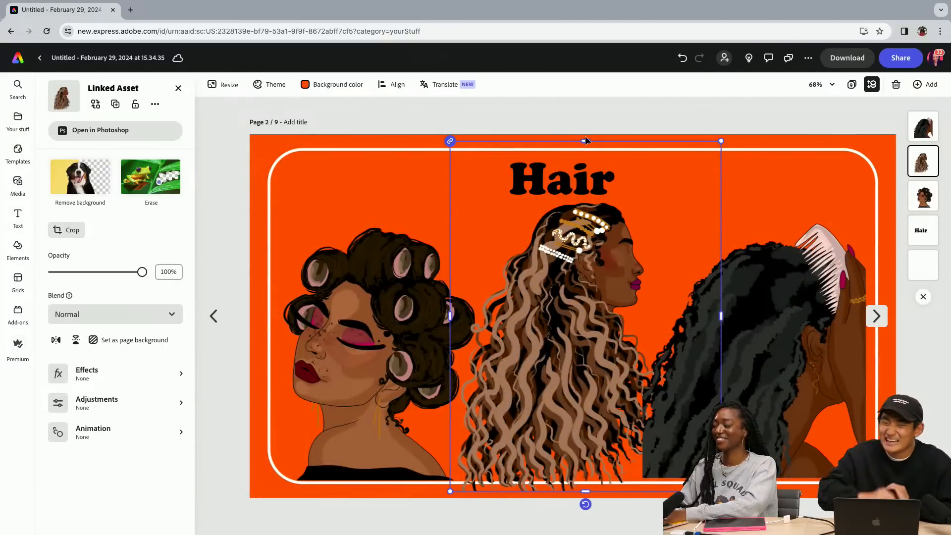
pyautogui.moveTo(585, 142); pyautogui.dragTo(586, 198)
pyautogui.click(579, 177)
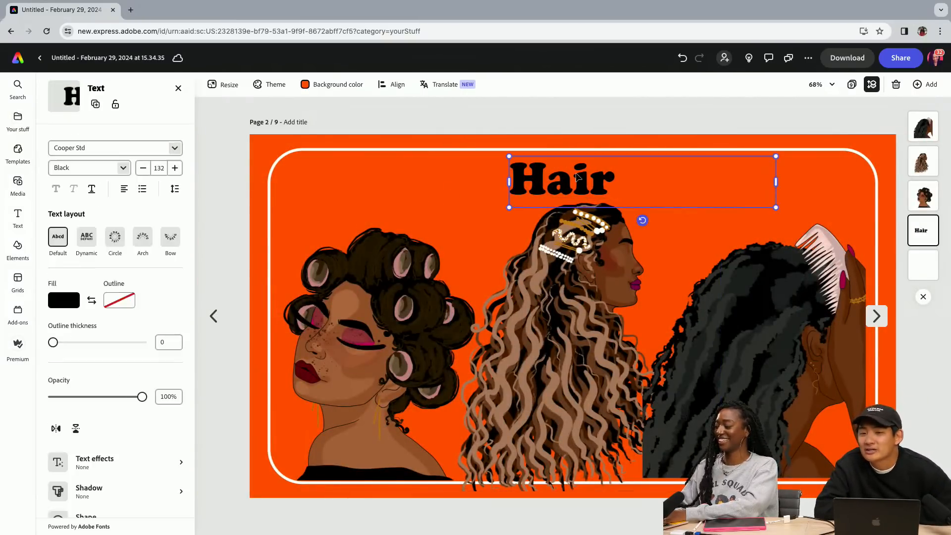
pyautogui.click(71, 382)
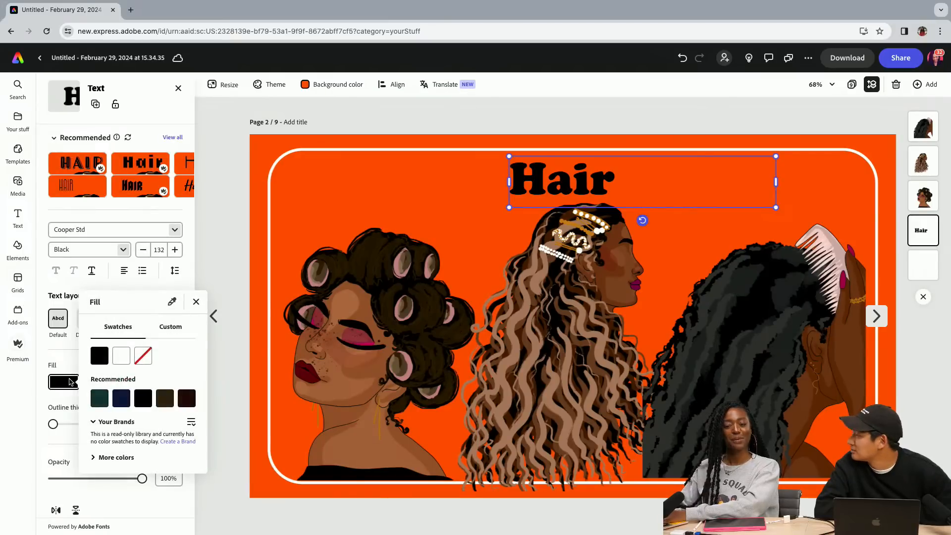
pyautogui.click(121, 356)
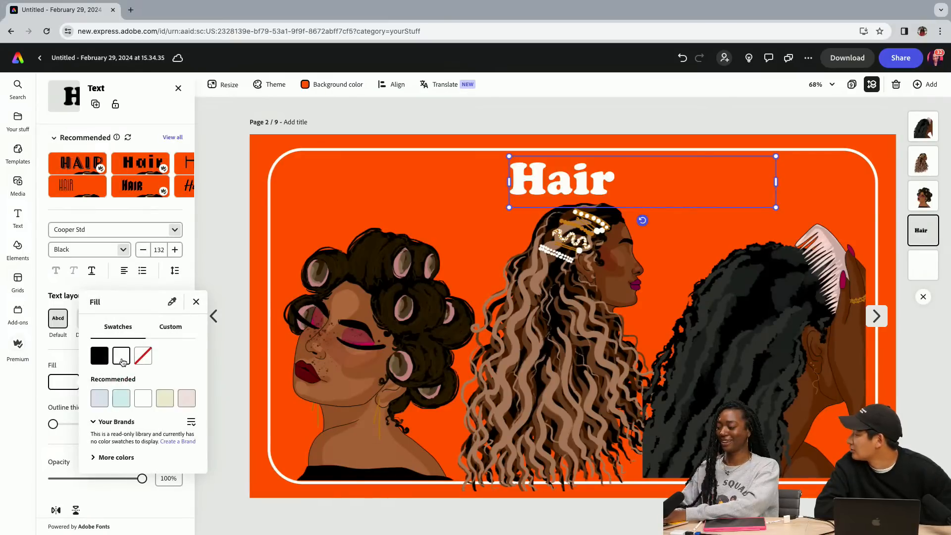
pyautogui.click(221, 321)
# Change the fill colour of the "Pitch Deck" text on the cover page to white
pyautogui.click(213, 317)
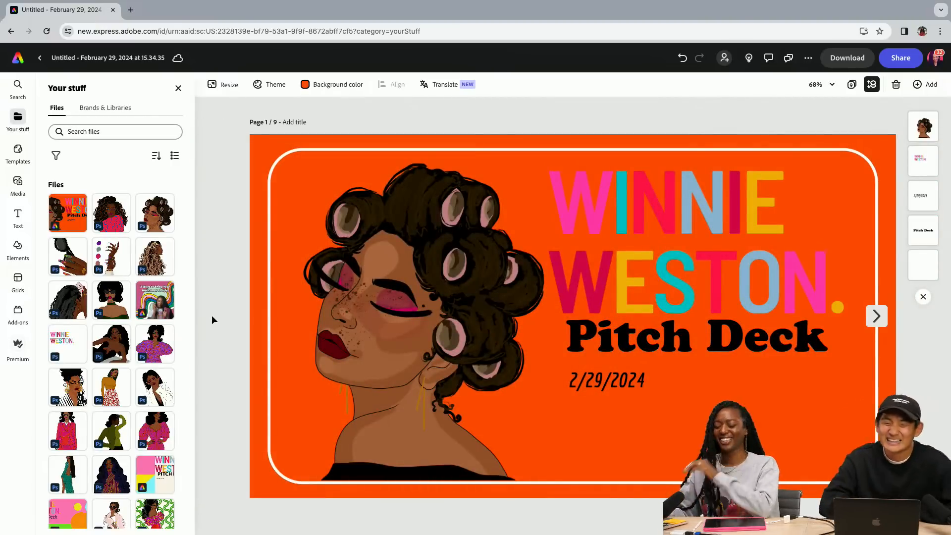
pyautogui.click(716, 338)
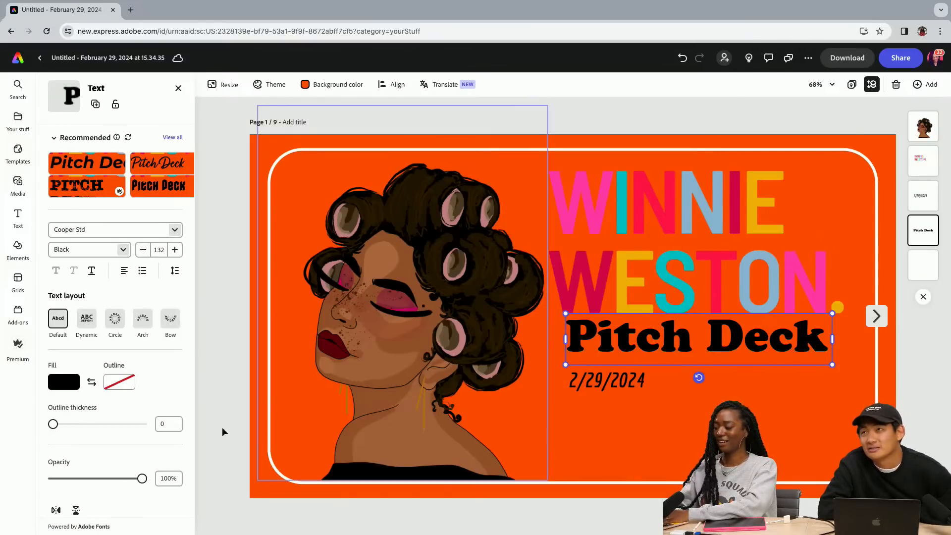
pyautogui.click(66, 385)
pyautogui.click(122, 357)
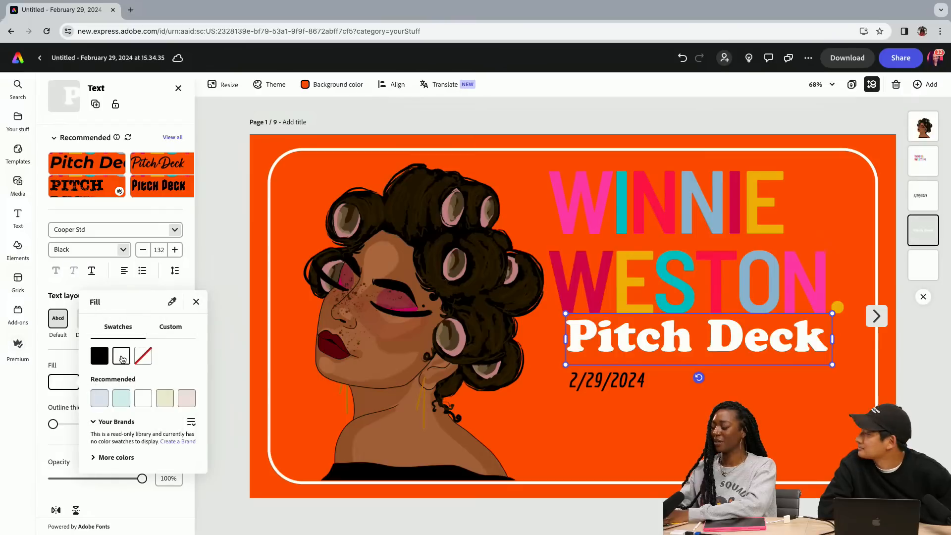
pyautogui.click(877, 318)
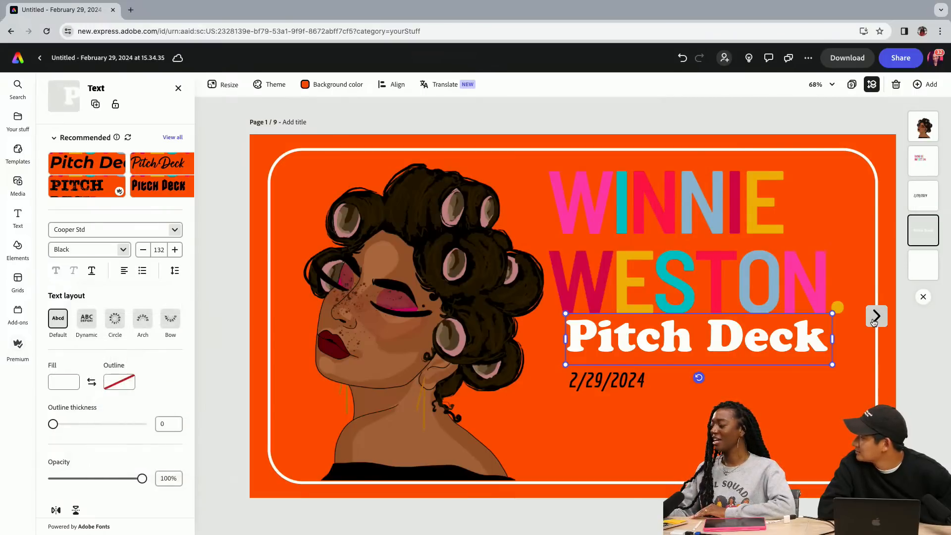
# Delete all four illustrations of women from the Lipstick page, keeping only the heading and the white frame
pyautogui.click(876, 317)
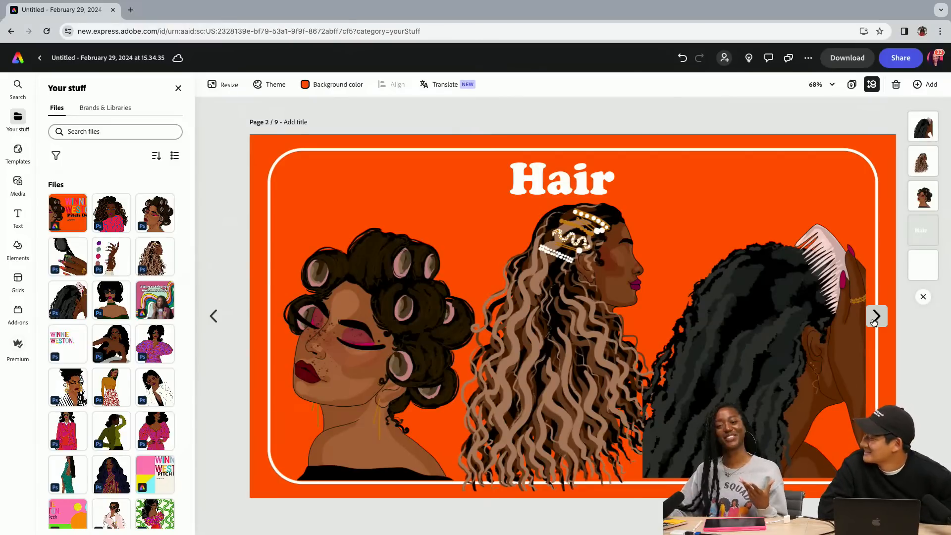
pyautogui.click(876, 317)
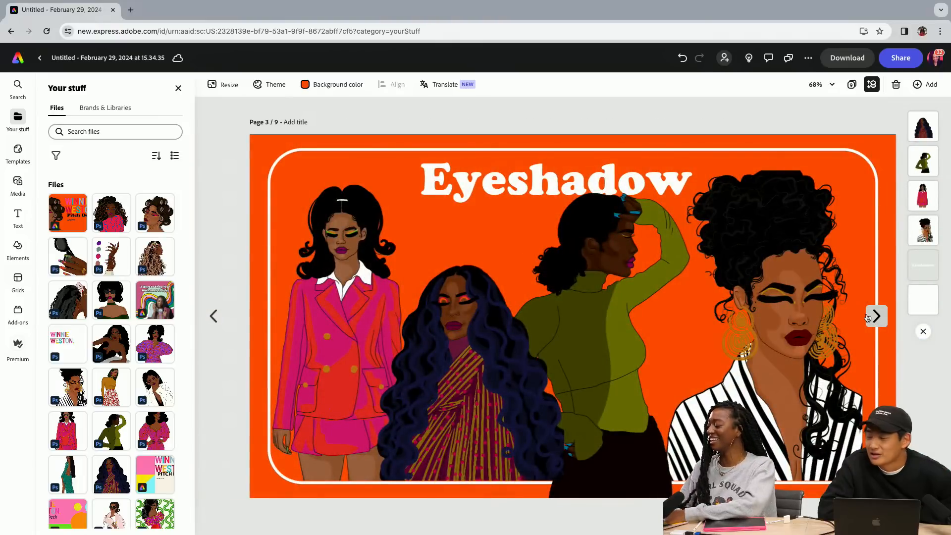
pyautogui.click(222, 317)
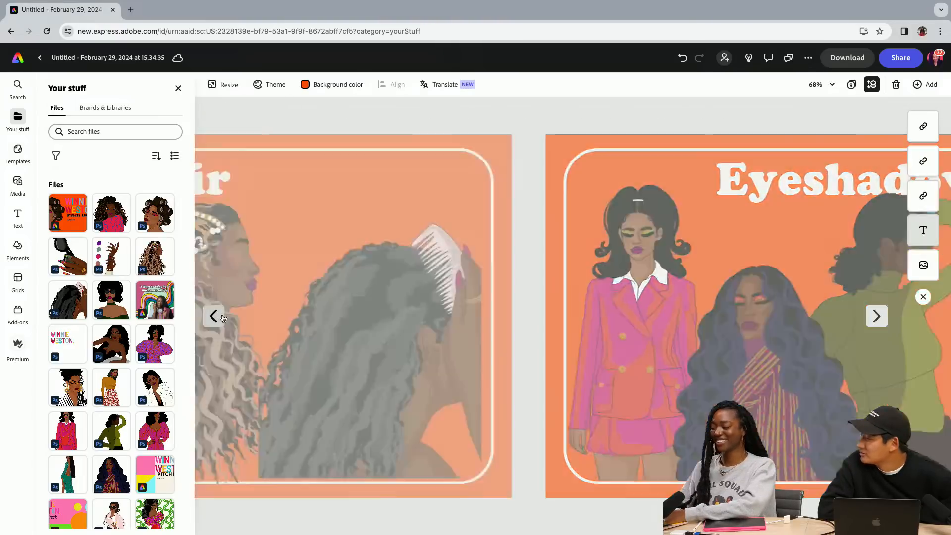
pyautogui.click(876, 316)
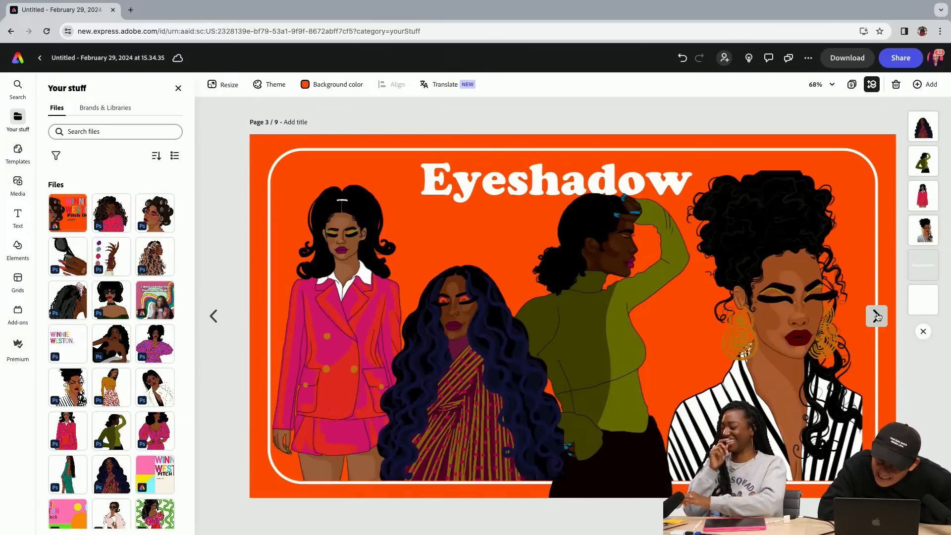
pyautogui.click(877, 316)
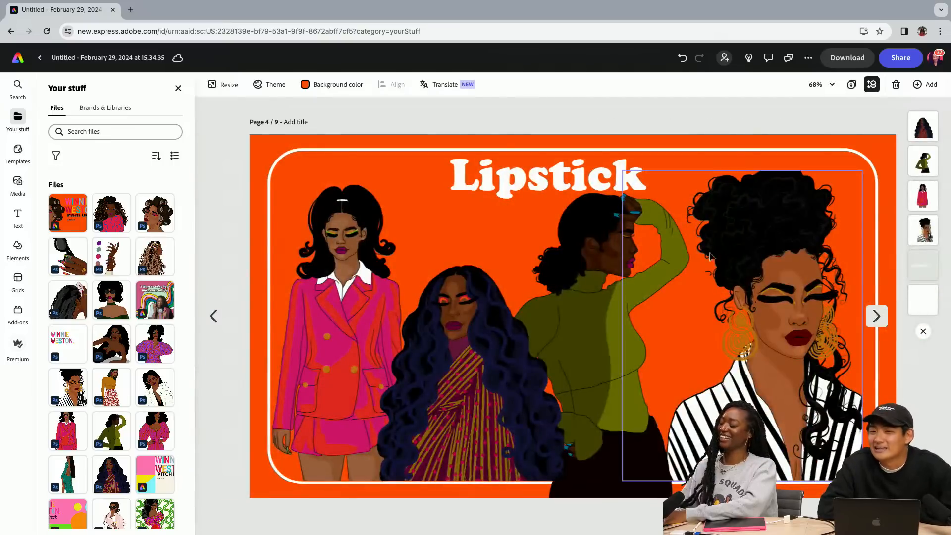
pyautogui.click(351, 278)
pyautogui.press('Delete')
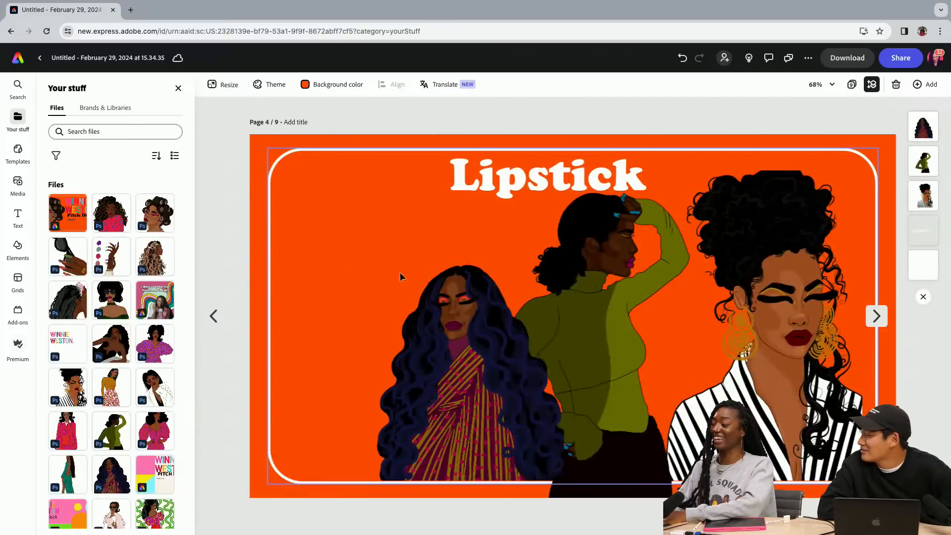
pyautogui.click(401, 278)
pyautogui.press('Delete')
pyautogui.click(550, 363)
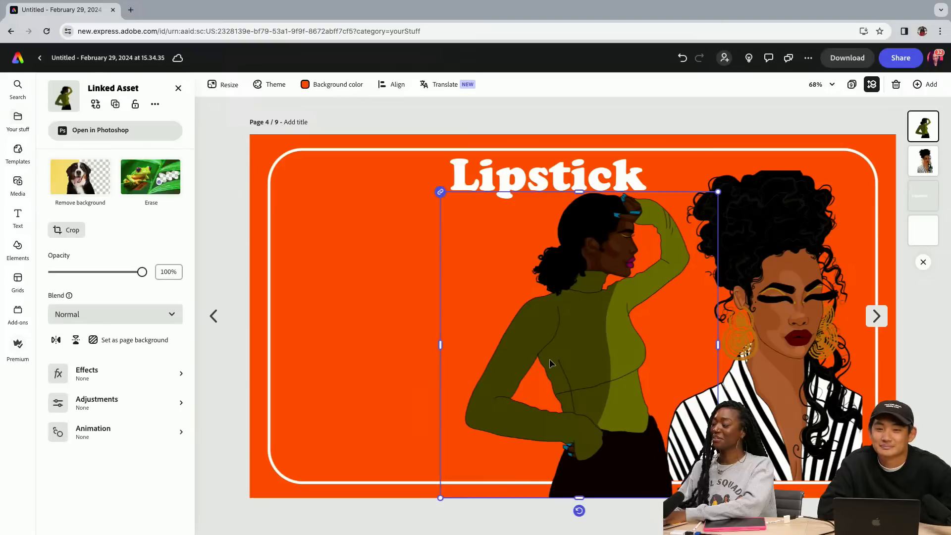
pyautogui.press('Delete')
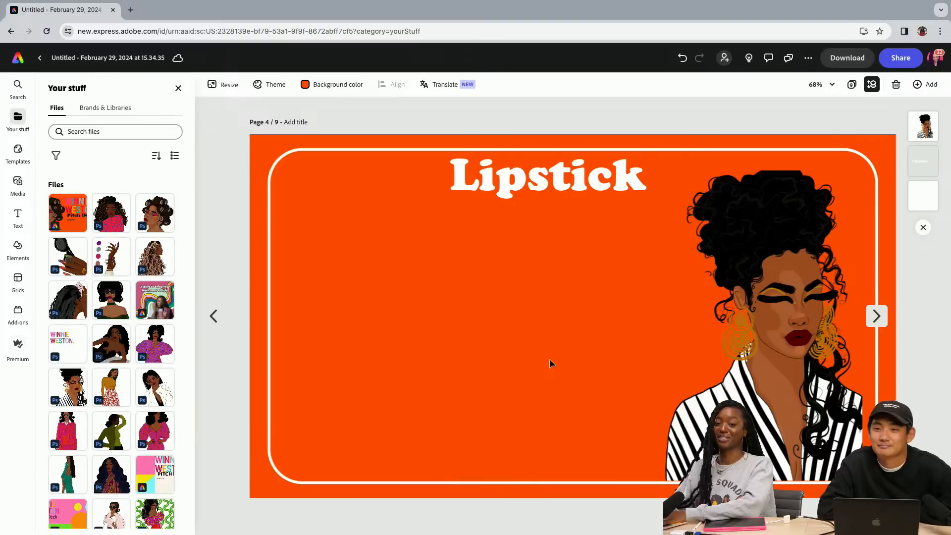
pyautogui.click(758, 341)
pyautogui.press('Delete')
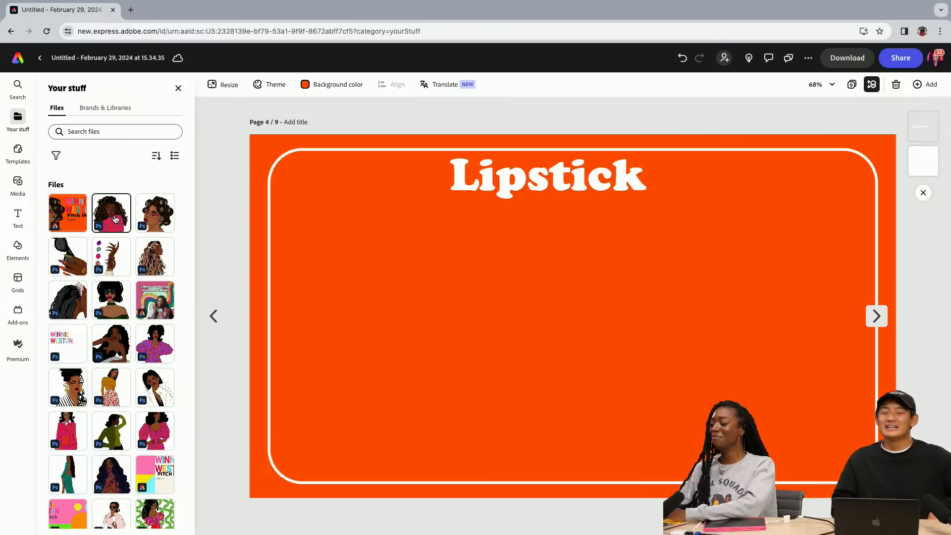
# Add the reclining woman in the black dress to the Lipstick page and enlarge her within the lower-left part of the white frame
pyautogui.click(115, 219)
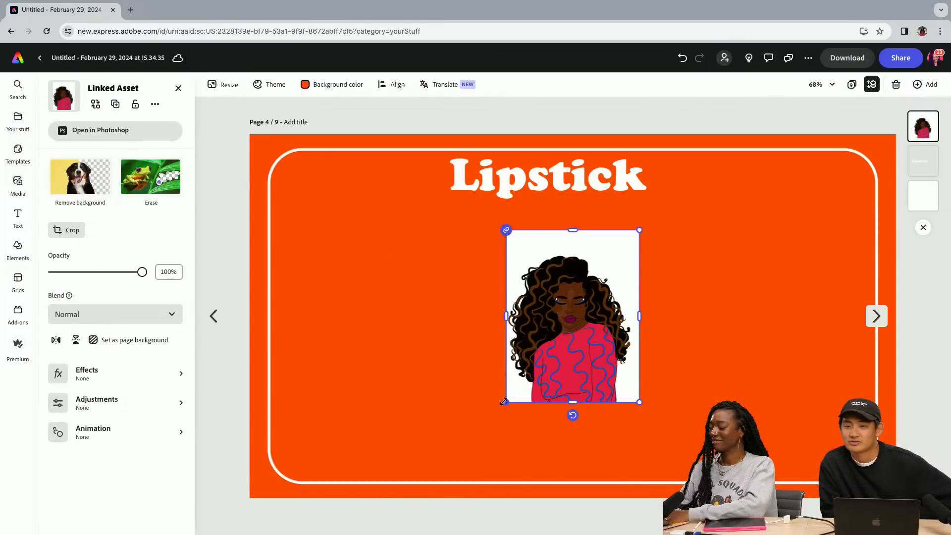
pyautogui.press('Delete')
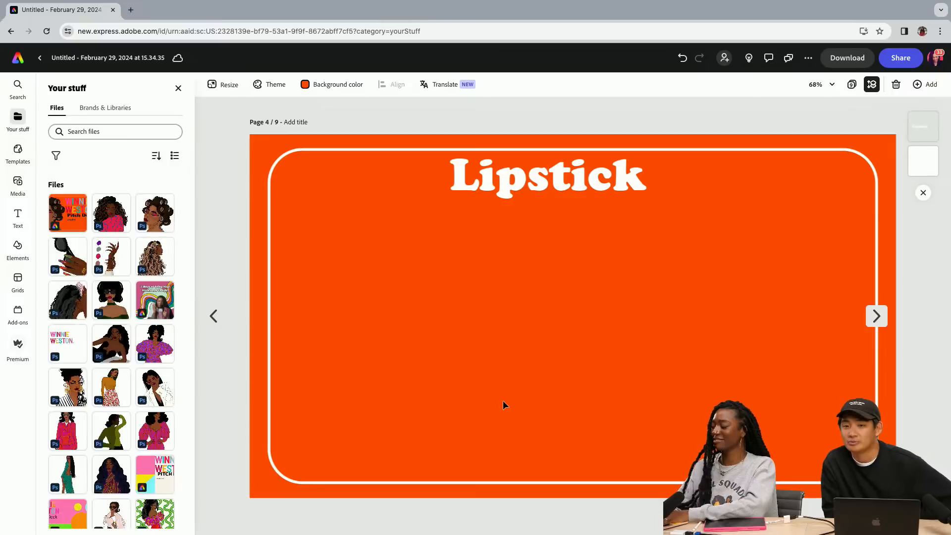
pyautogui.scroll(-1, 128, 343)
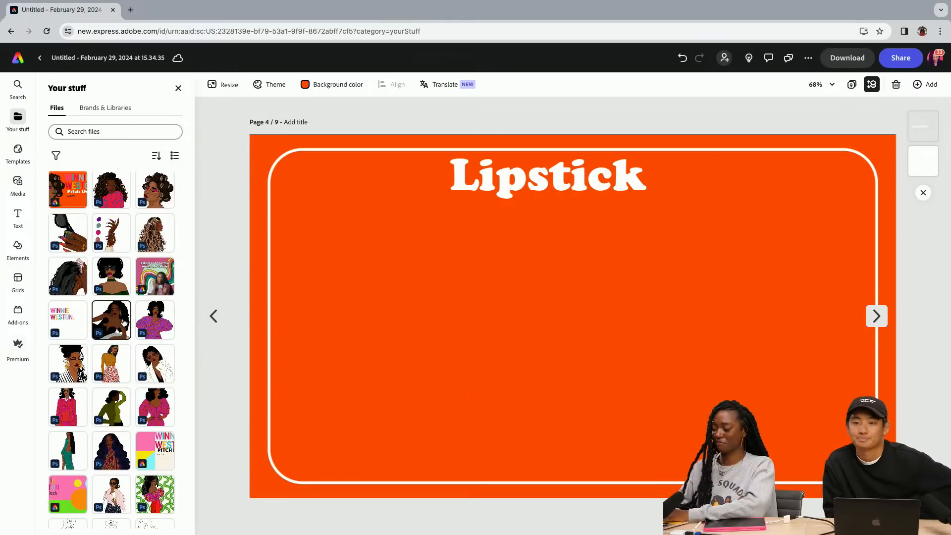
pyautogui.click(115, 325)
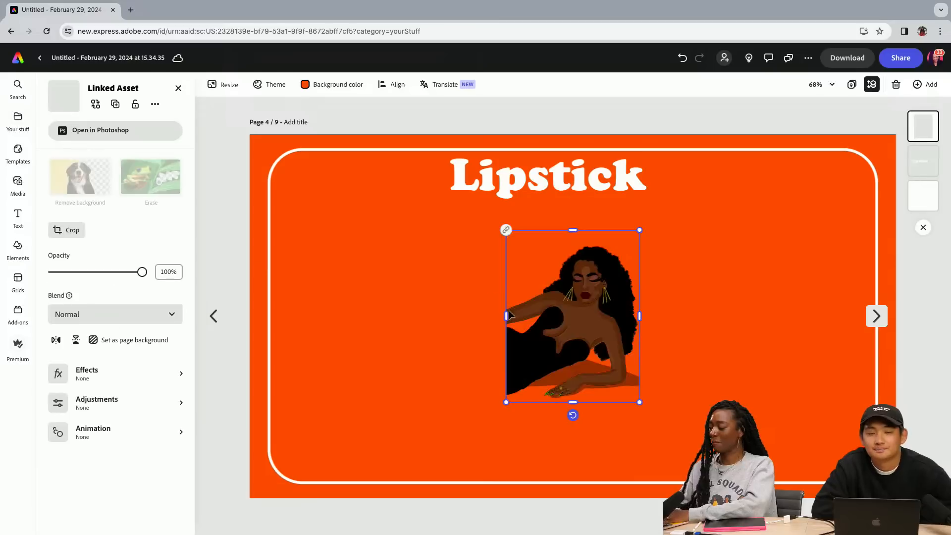
pyautogui.moveTo(451, 427); pyautogui.dragTo(392, 447)
pyautogui.moveTo(540, 317); pyautogui.dragTo(385, 307)
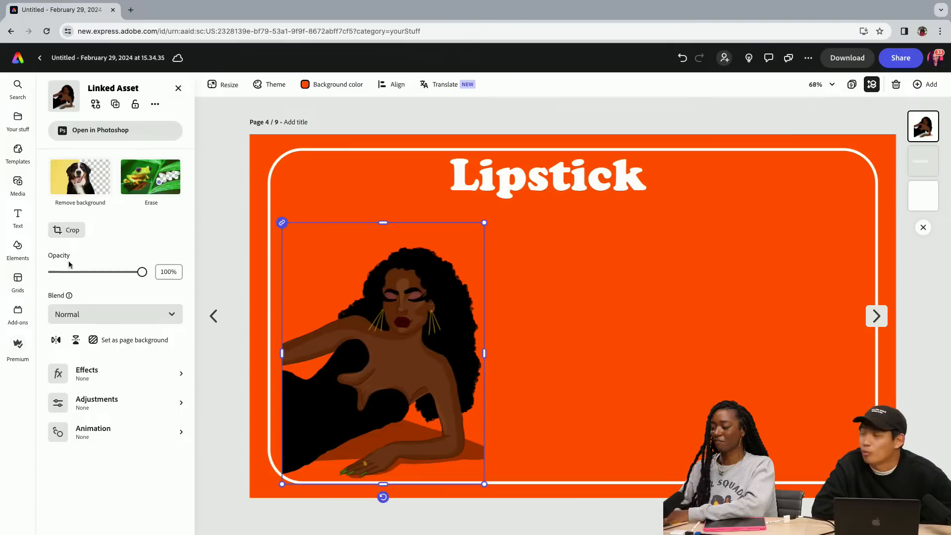
# Add the woman in the white blazer beside the reclining woman and enlarge her until the image reaches up to the Lipstick heading
pyautogui.click(18, 122)
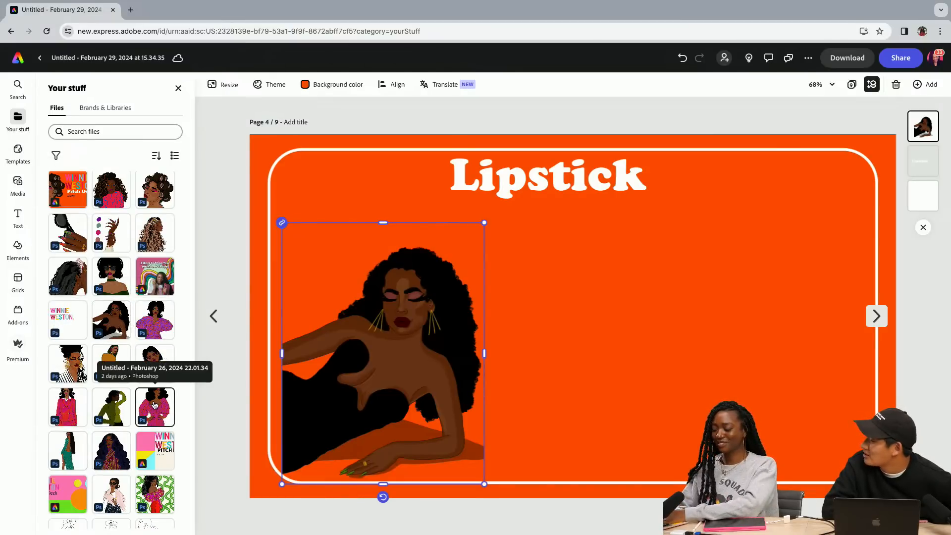
pyautogui.click(158, 370)
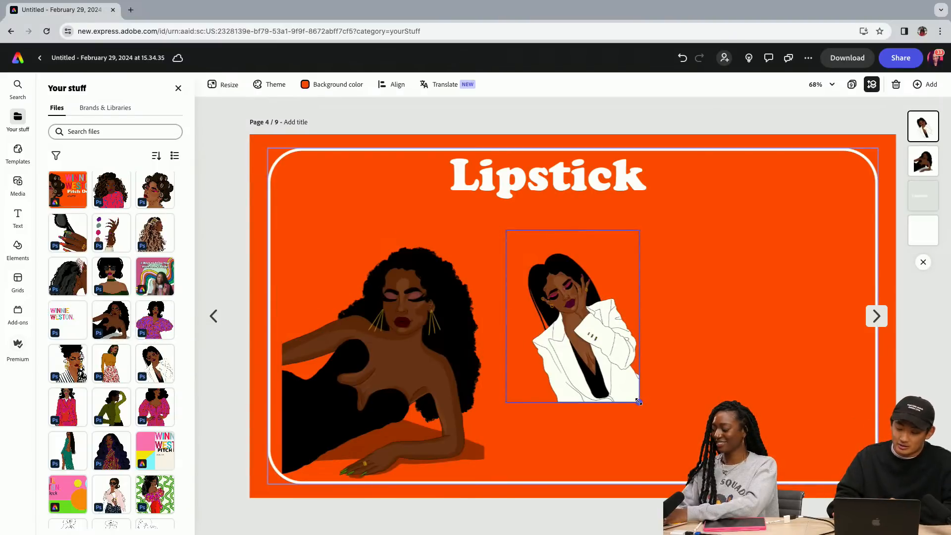
pyautogui.moveTo(639, 403); pyautogui.dragTo(699, 479)
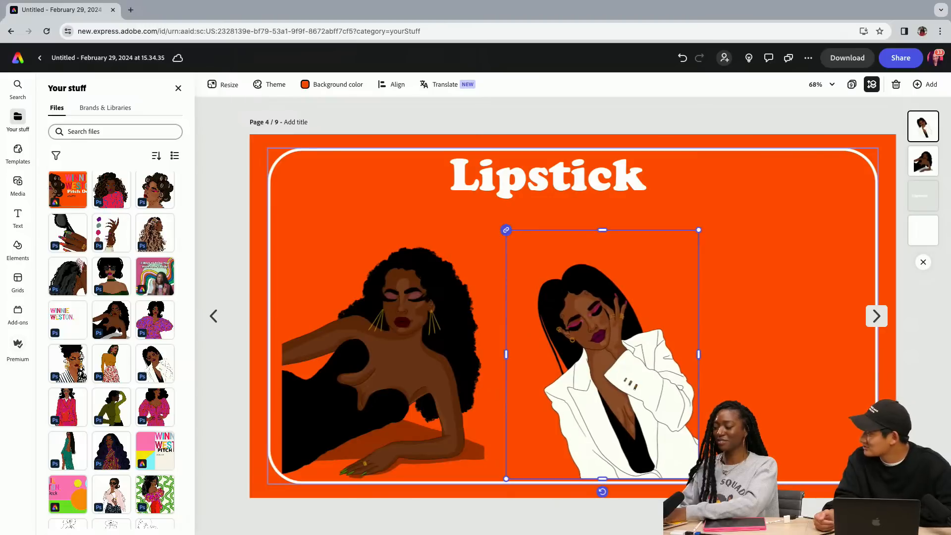
pyautogui.moveTo(634, 394); pyautogui.dragTo(575, 394)
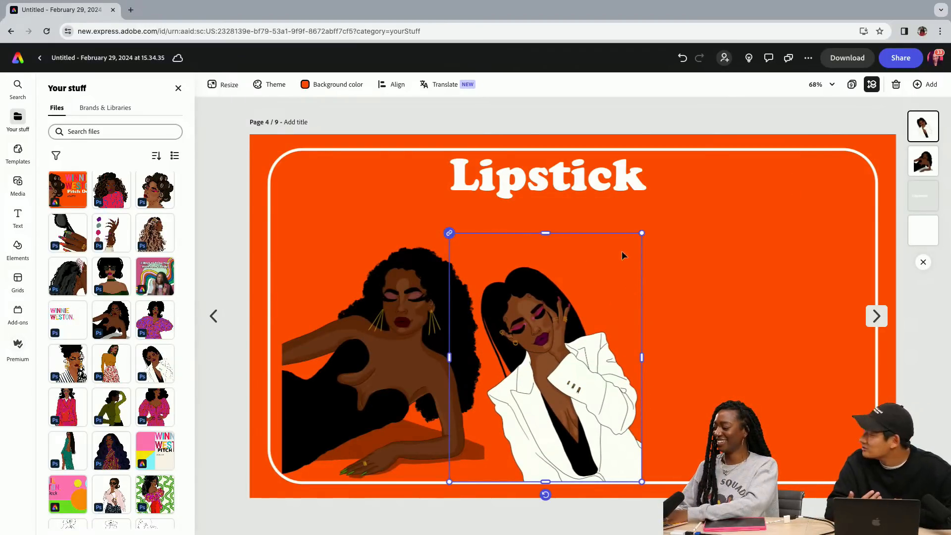
pyautogui.moveTo(642, 233); pyautogui.dragTo(675, 192)
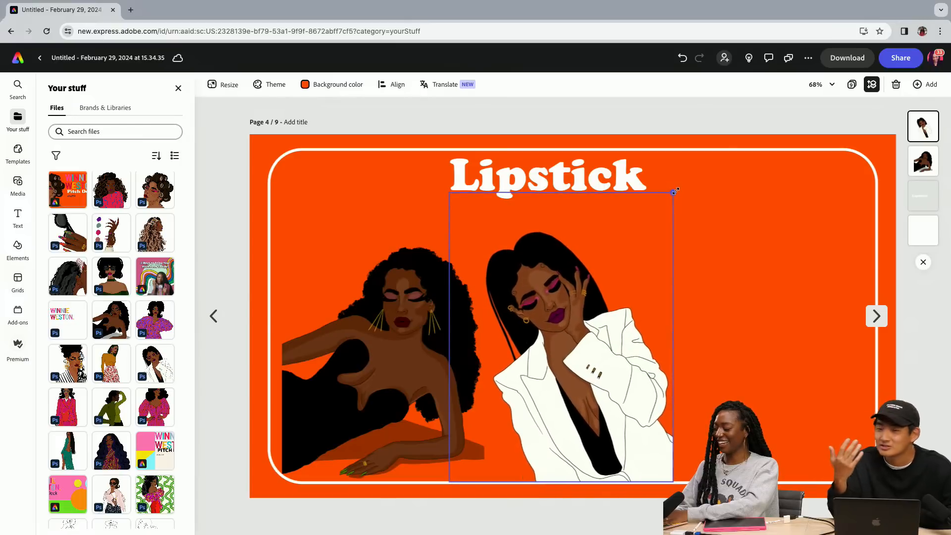
# Add the woman in the purple outfit, enlarged, at the right end of the Lipstick page and slightly enlarge the reclining woman
pyautogui.click(155, 320)
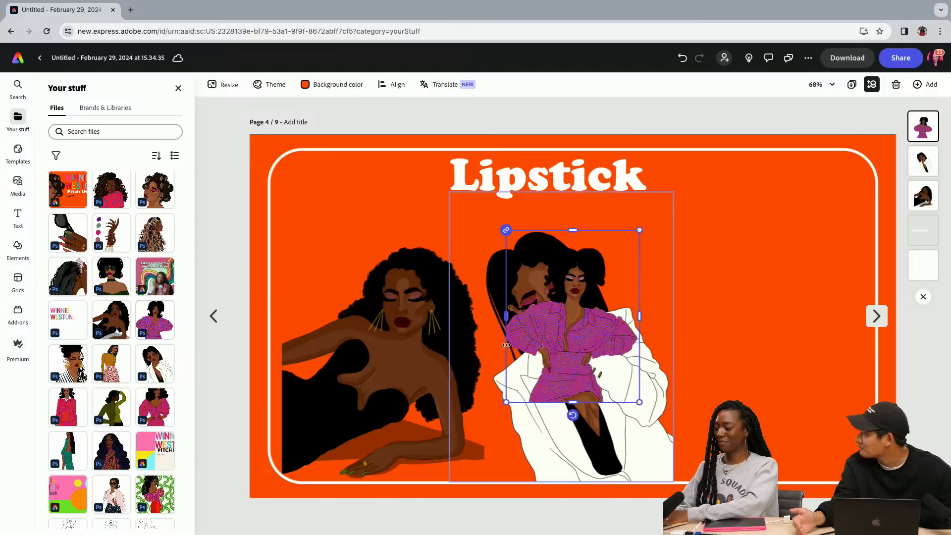
pyautogui.moveTo(588, 313); pyautogui.dragTo(811, 389)
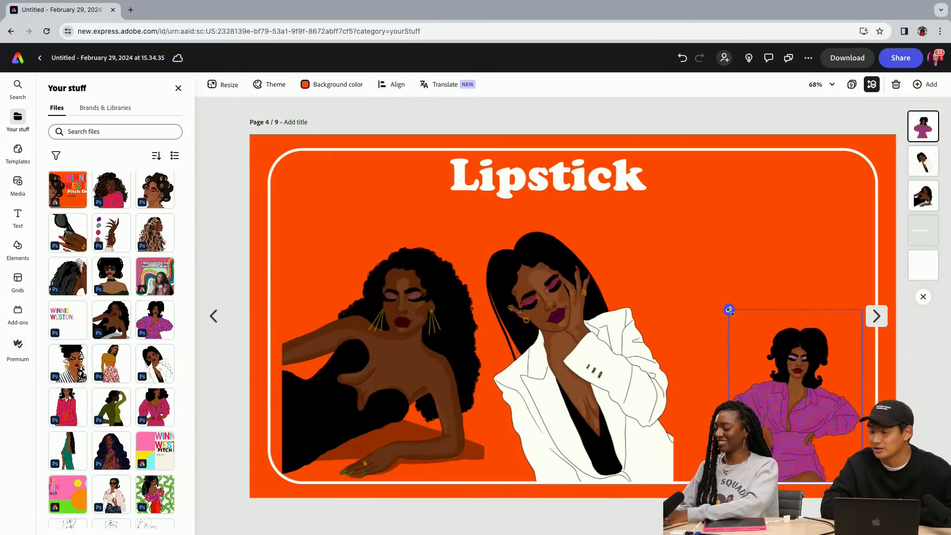
pyautogui.moveTo(728, 310); pyautogui.dragTo(658, 218)
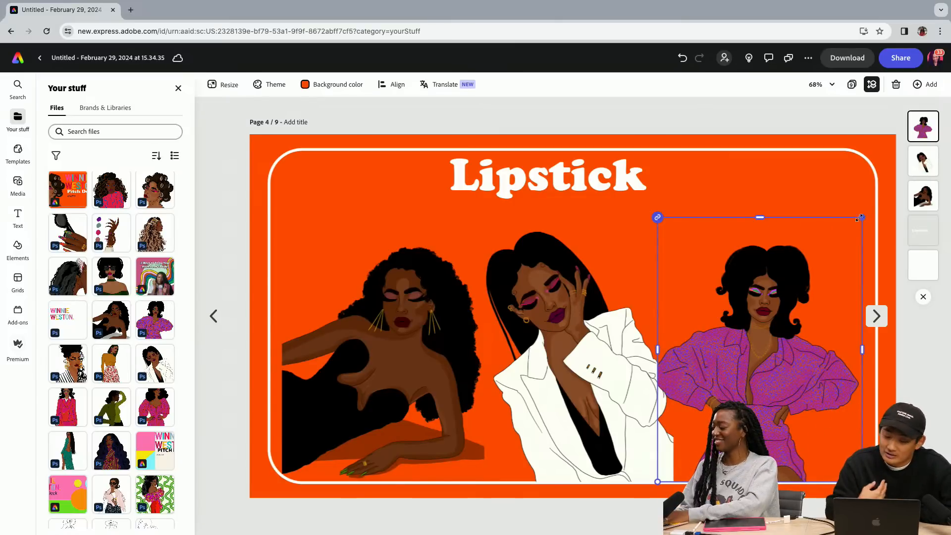
pyautogui.moveTo(861, 217); pyautogui.dragTo(881, 192)
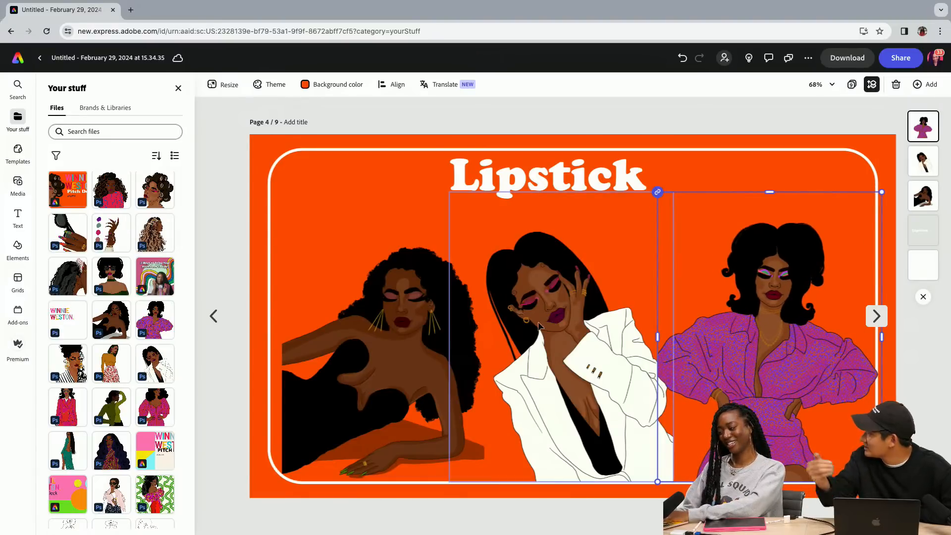
pyautogui.click(412, 370)
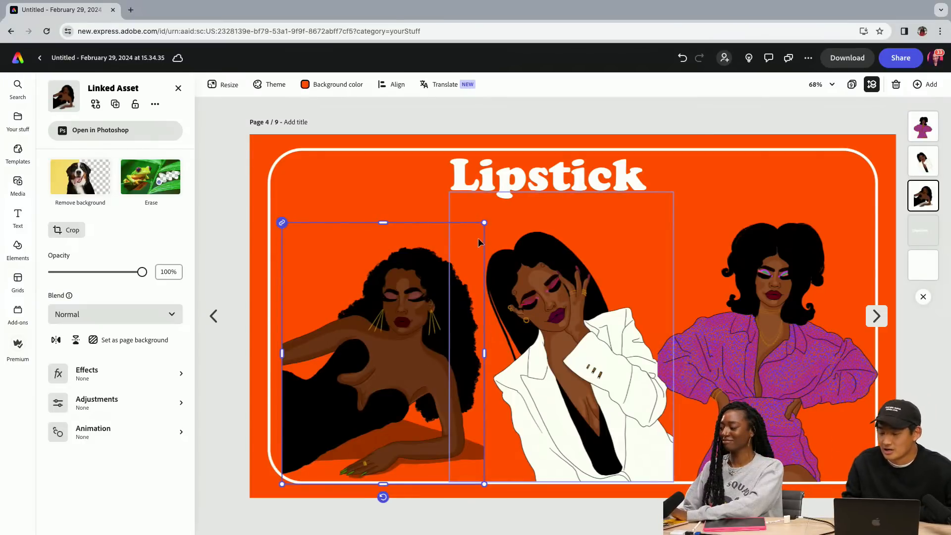
pyautogui.moveTo(484, 222); pyautogui.dragTo(494, 212)
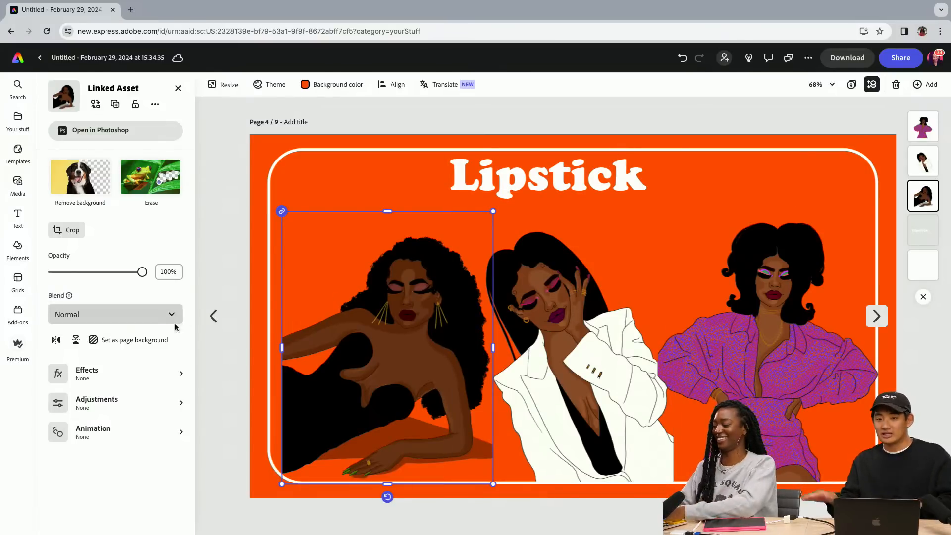
# Review the Eyeshadow, Hair and cover pages, then return to the Lipstick page
pyautogui.click(214, 316)
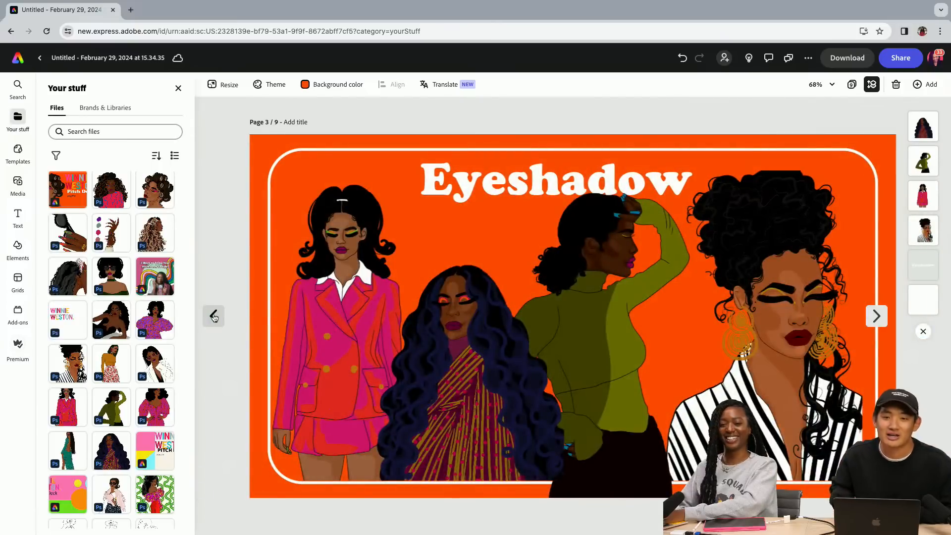
pyautogui.click(214, 316)
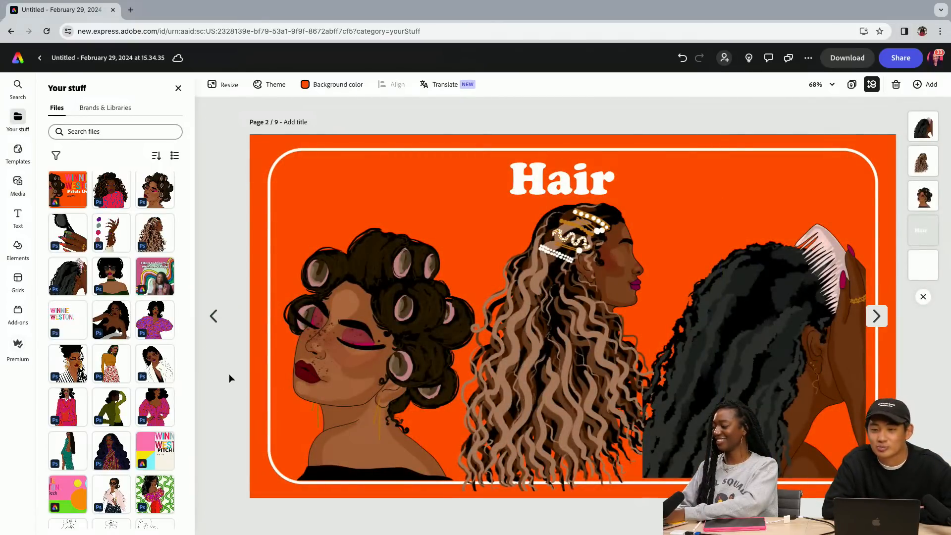
pyautogui.click(214, 316)
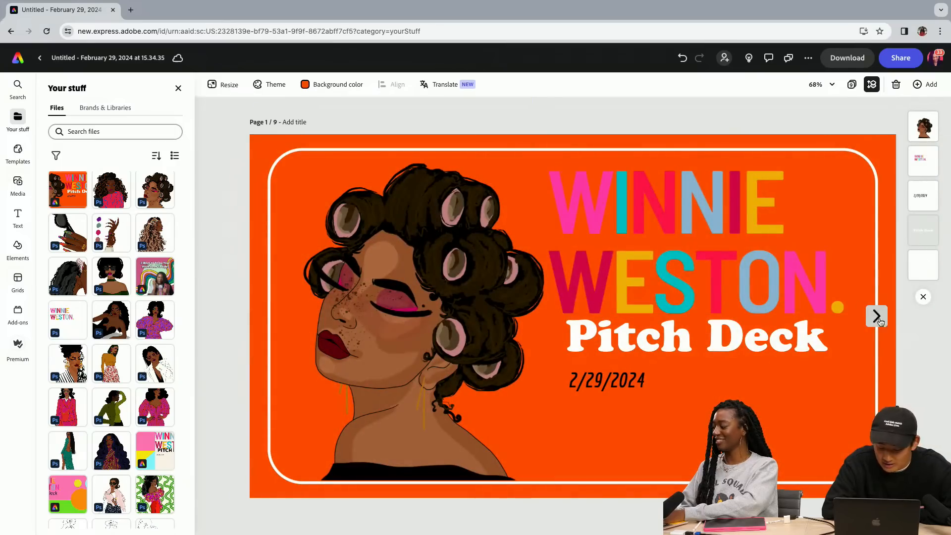
pyautogui.click(877, 315)
pyautogui.click(878, 316)
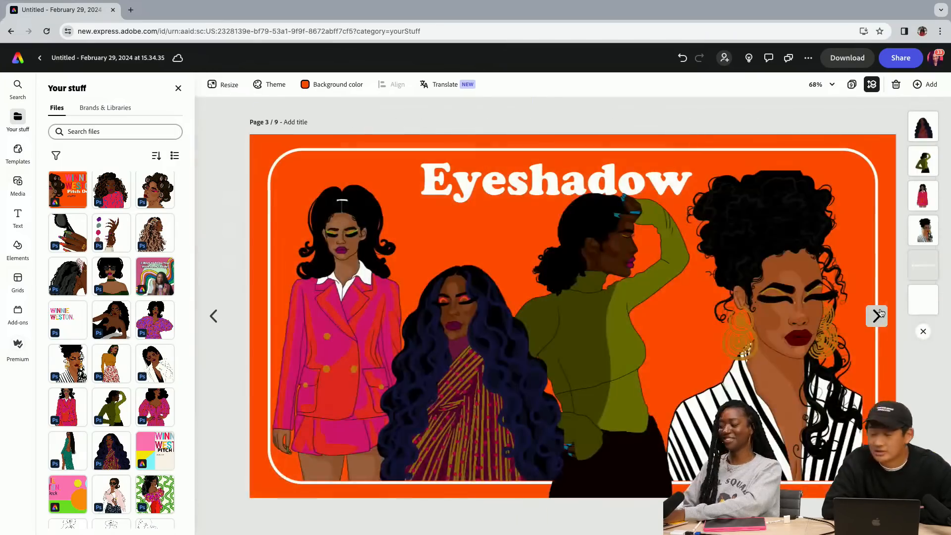
pyautogui.click(878, 315)
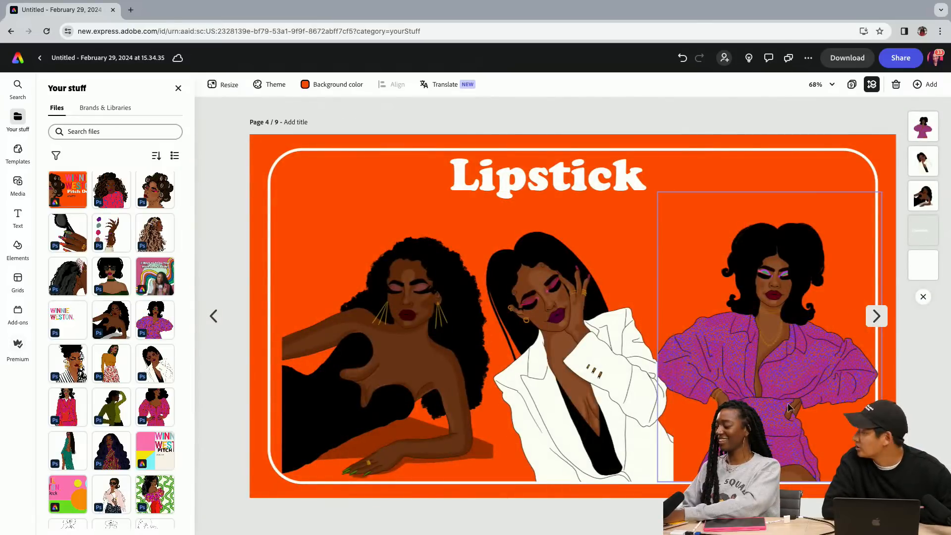
# Enlarge the woman in the purple outfit until her image reaches the lower-right corner of the Lipstick page
pyautogui.click(814, 416)
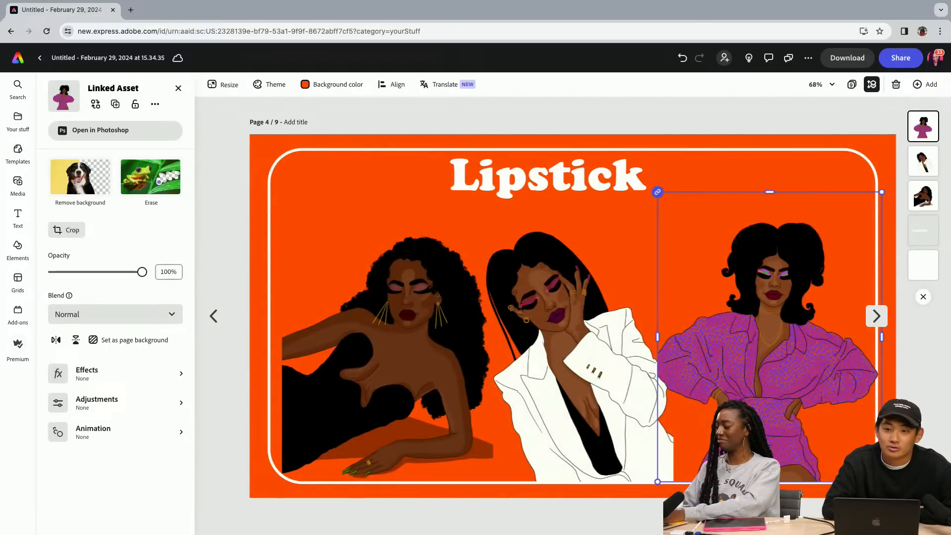
pyautogui.moveTo(882, 481); pyautogui.dragTo(894, 498)
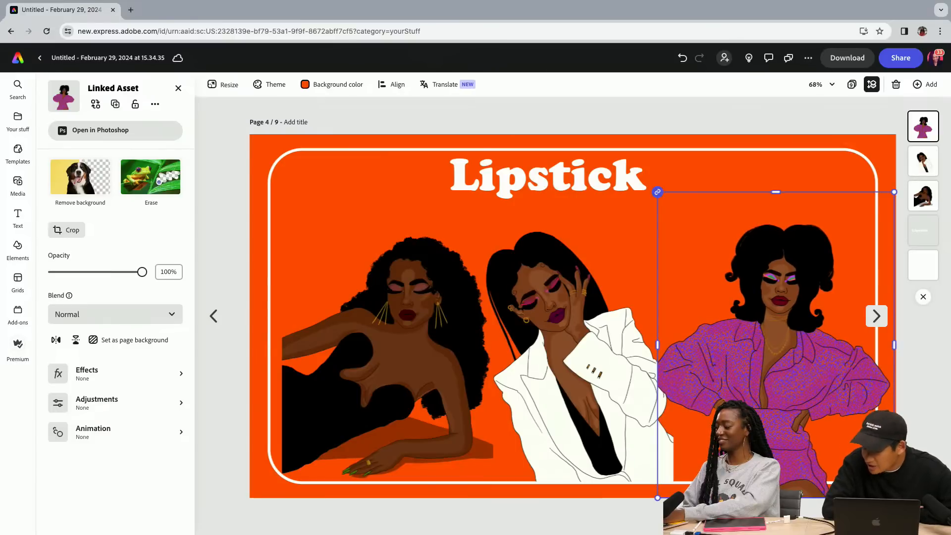
pyautogui.click(945, 407)
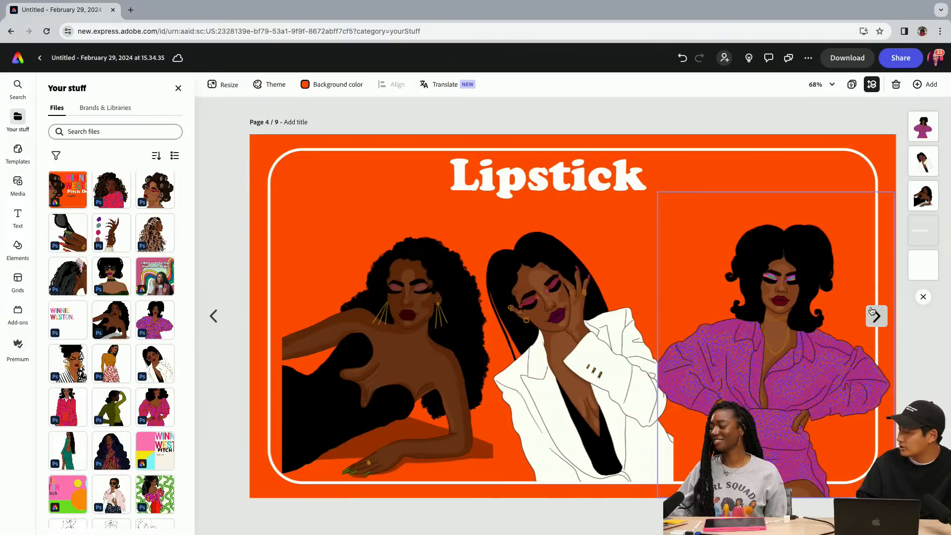
# Duplicate the Lipstick page and delete the three illustrations of women from the copy, keeping the heading and white frame
pyautogui.click(924, 84)
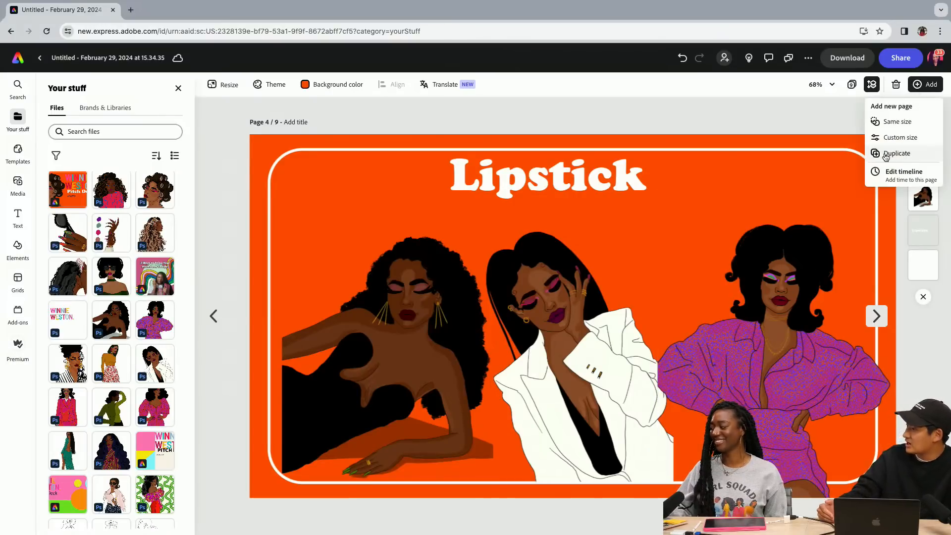
pyautogui.click(886, 155)
pyautogui.click(410, 285)
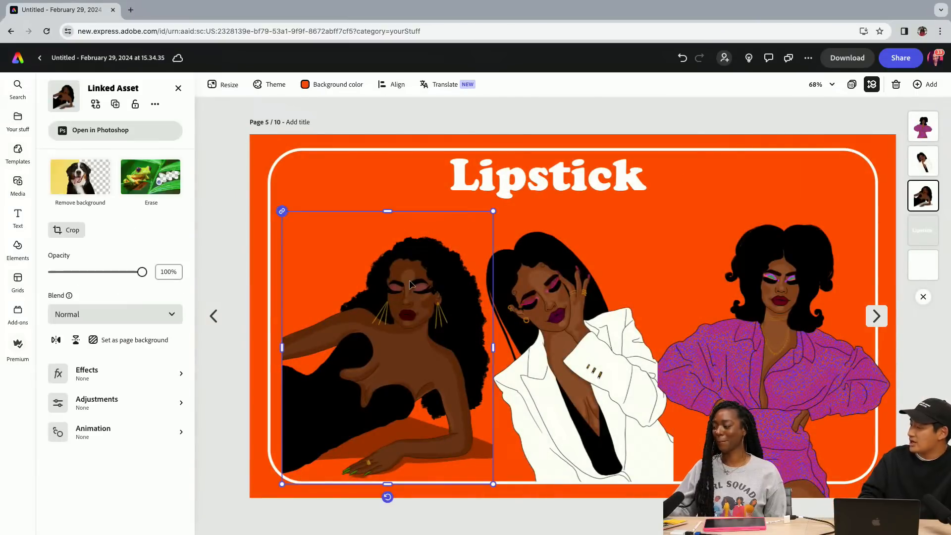
pyautogui.press('Delete')
pyautogui.click(560, 307)
pyautogui.press('Delete')
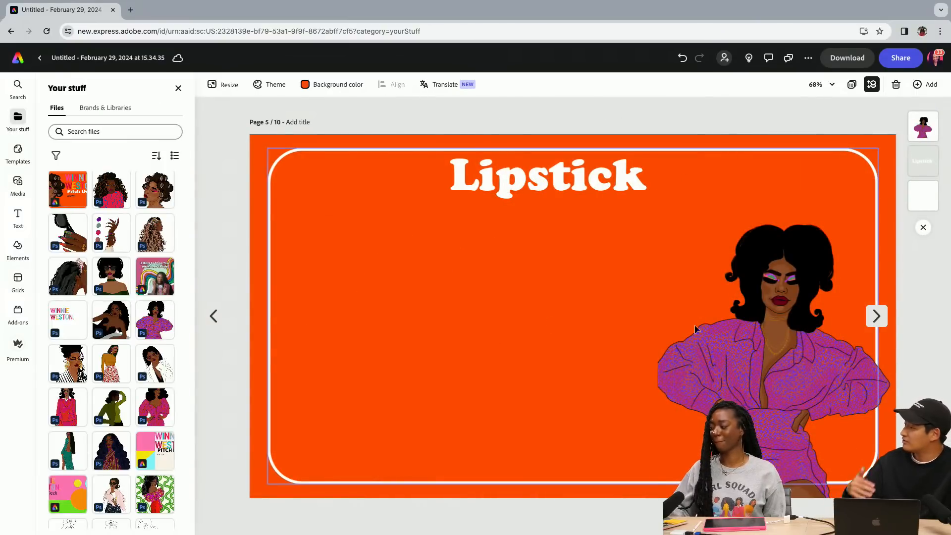
pyautogui.click(709, 331)
pyautogui.press('Delete')
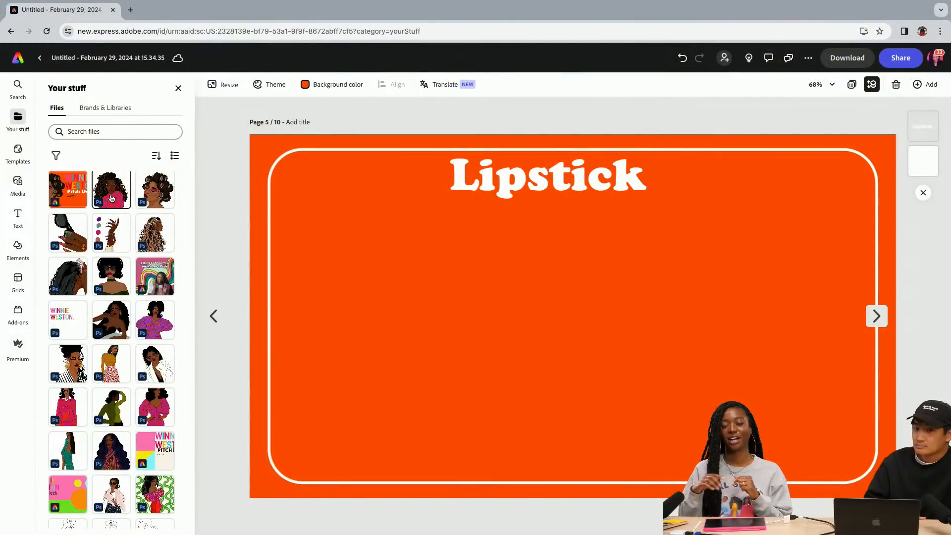
# Go back through the finished Lipstick, Eyeshadow and Hair pages to the cover page to review the deck
pyautogui.click(221, 321)
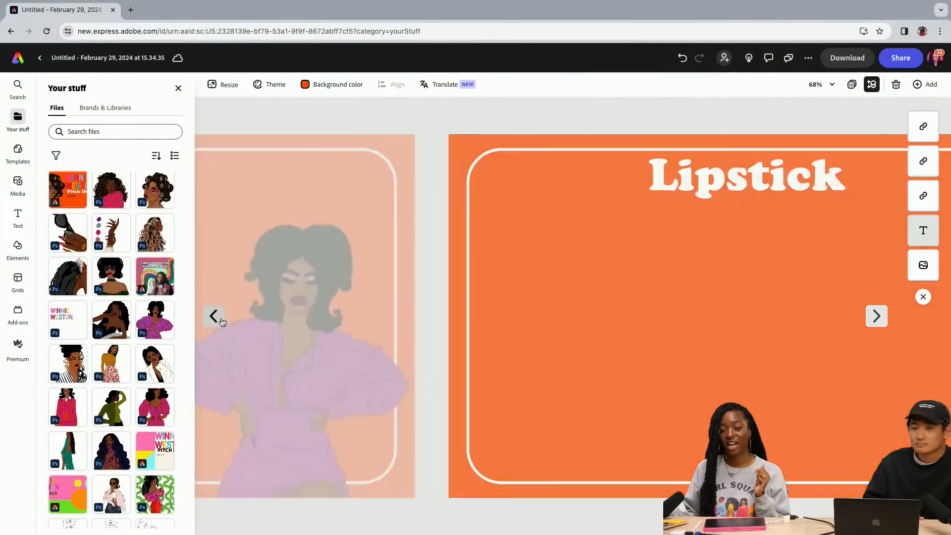
pyautogui.click(221, 321)
pyautogui.click(221, 321)
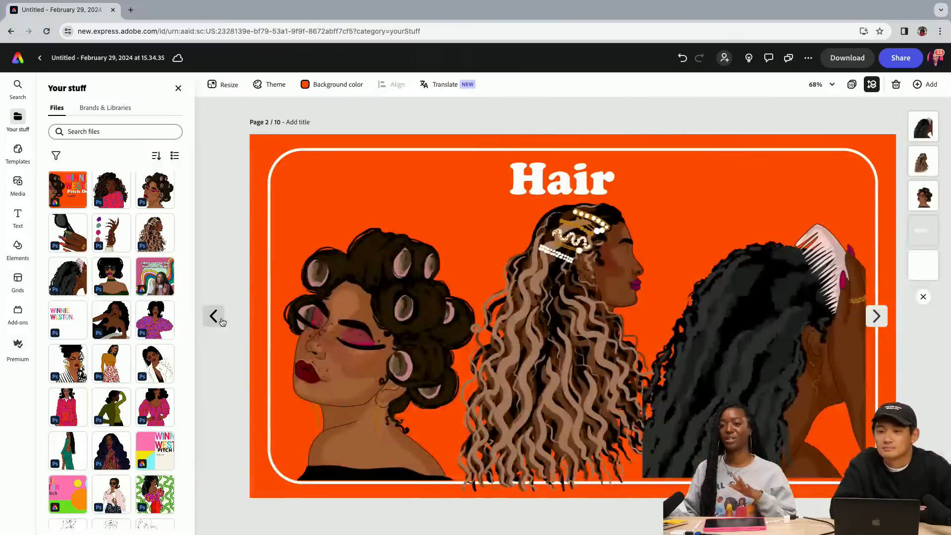
pyautogui.click(221, 321)
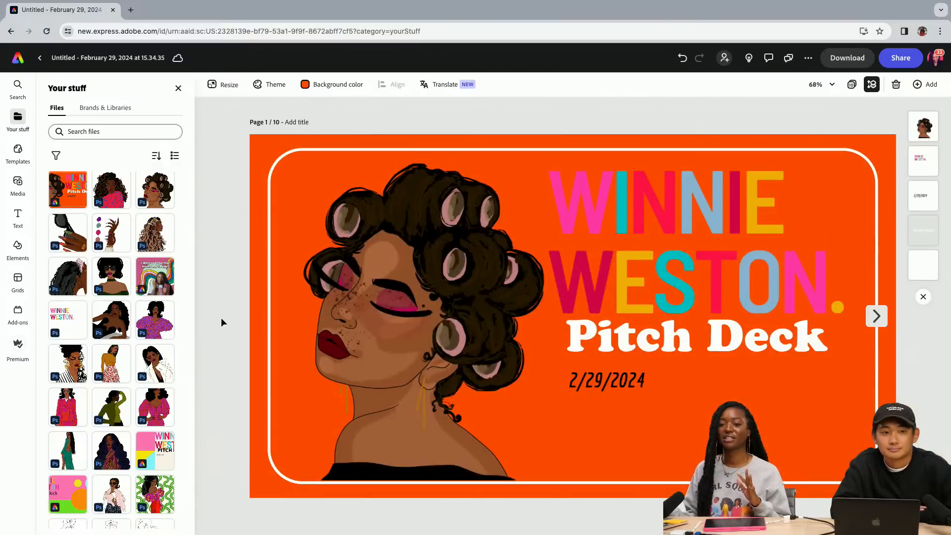